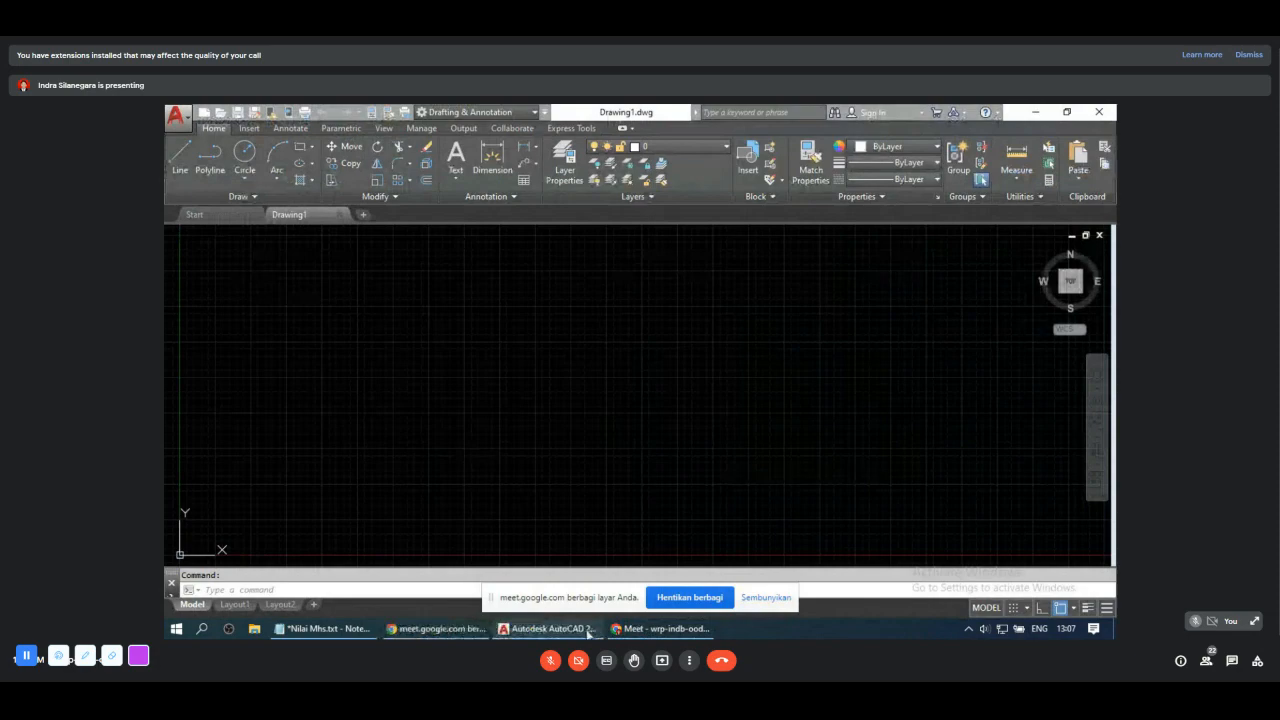
Step: Hide the screen-sharing notice and unmute the microphone in the Google Meet call, and return to AutoCAD
click(664, 628)
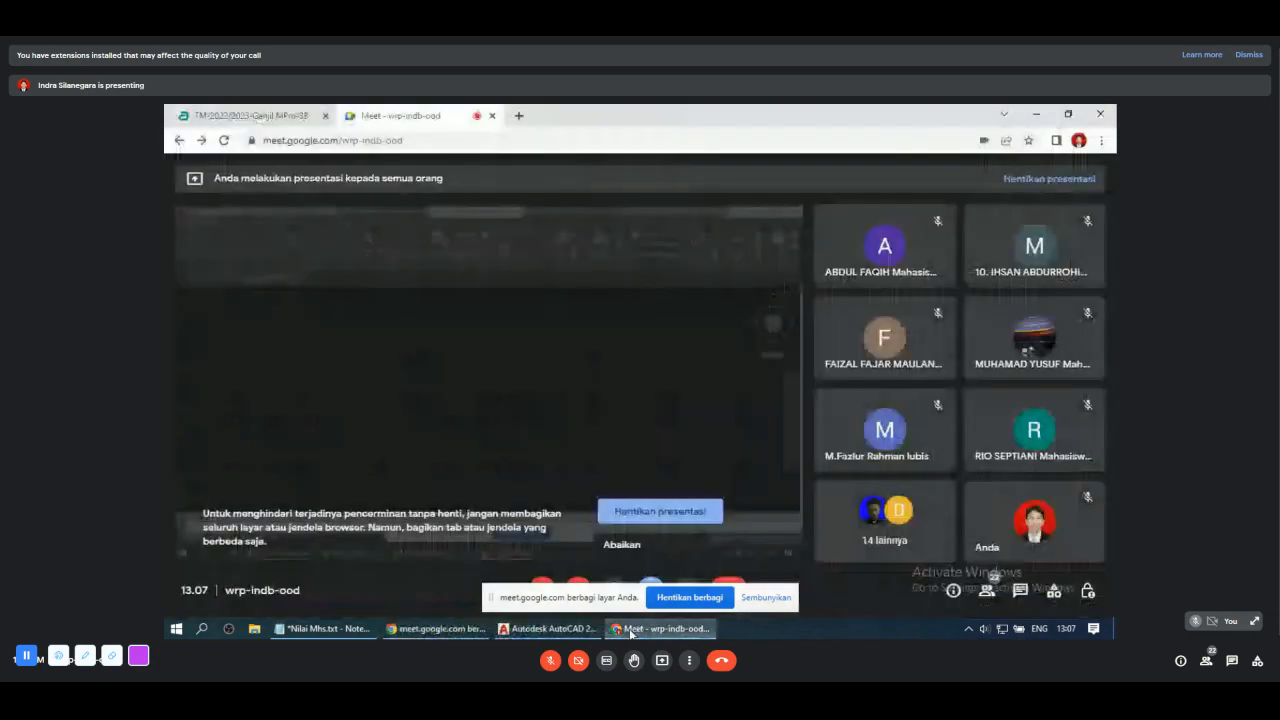
click(581, 632)
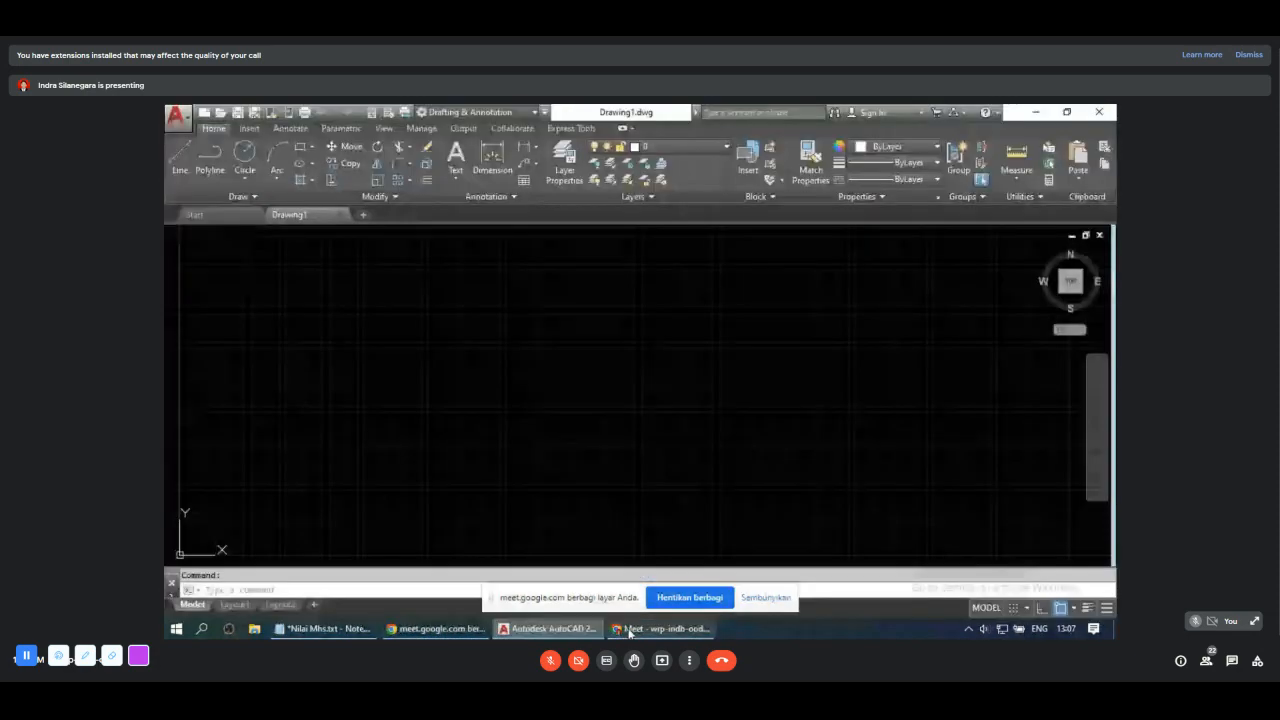
click(629, 630)
click(762, 600)
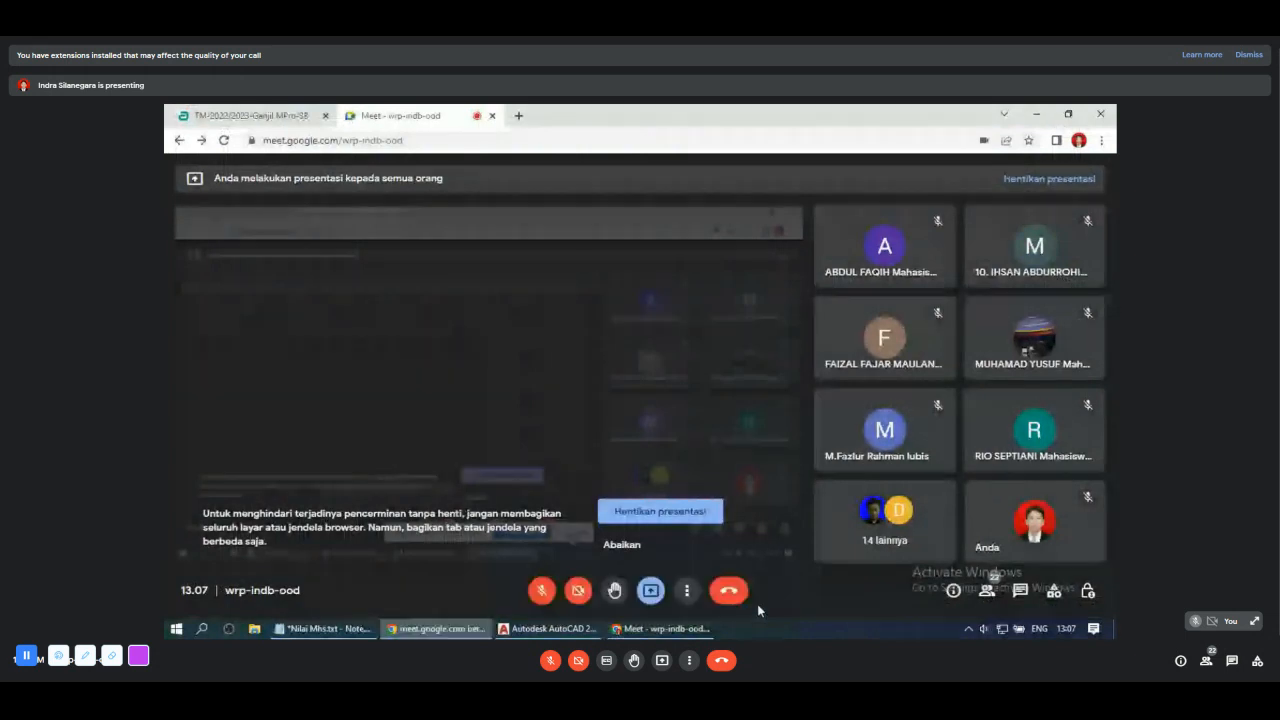
mouse_move(582, 632)
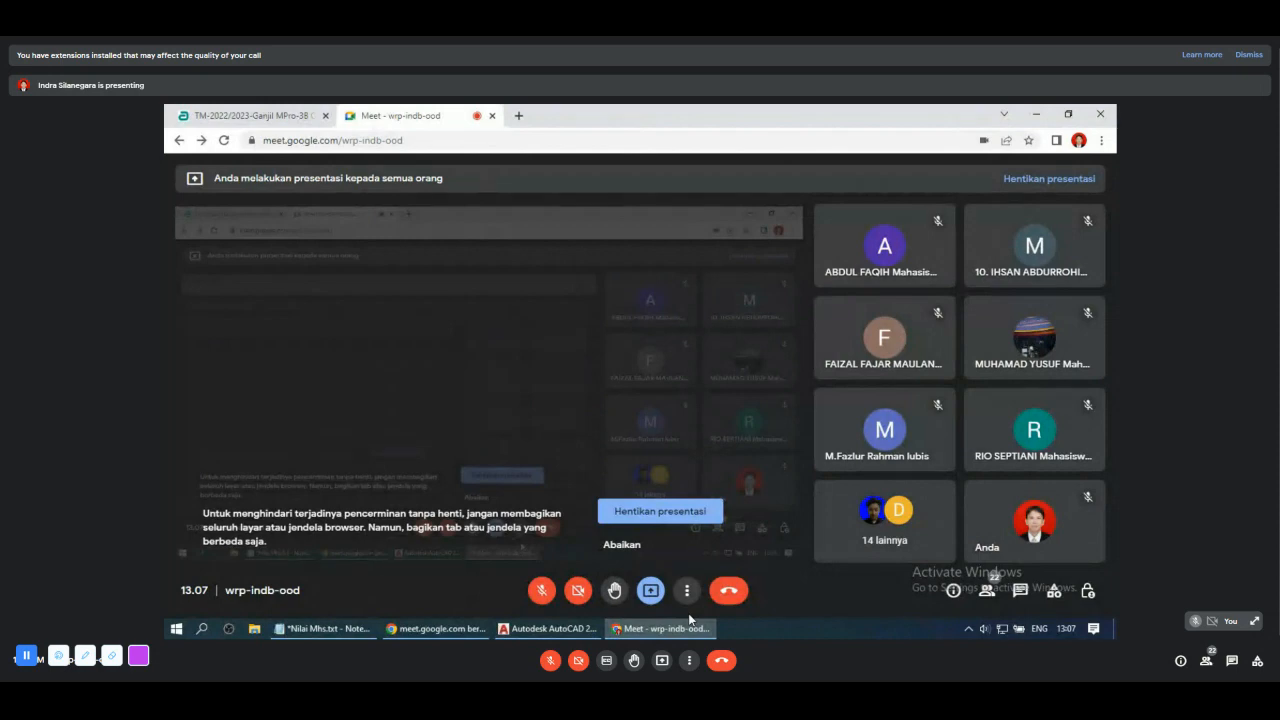
click(541, 595)
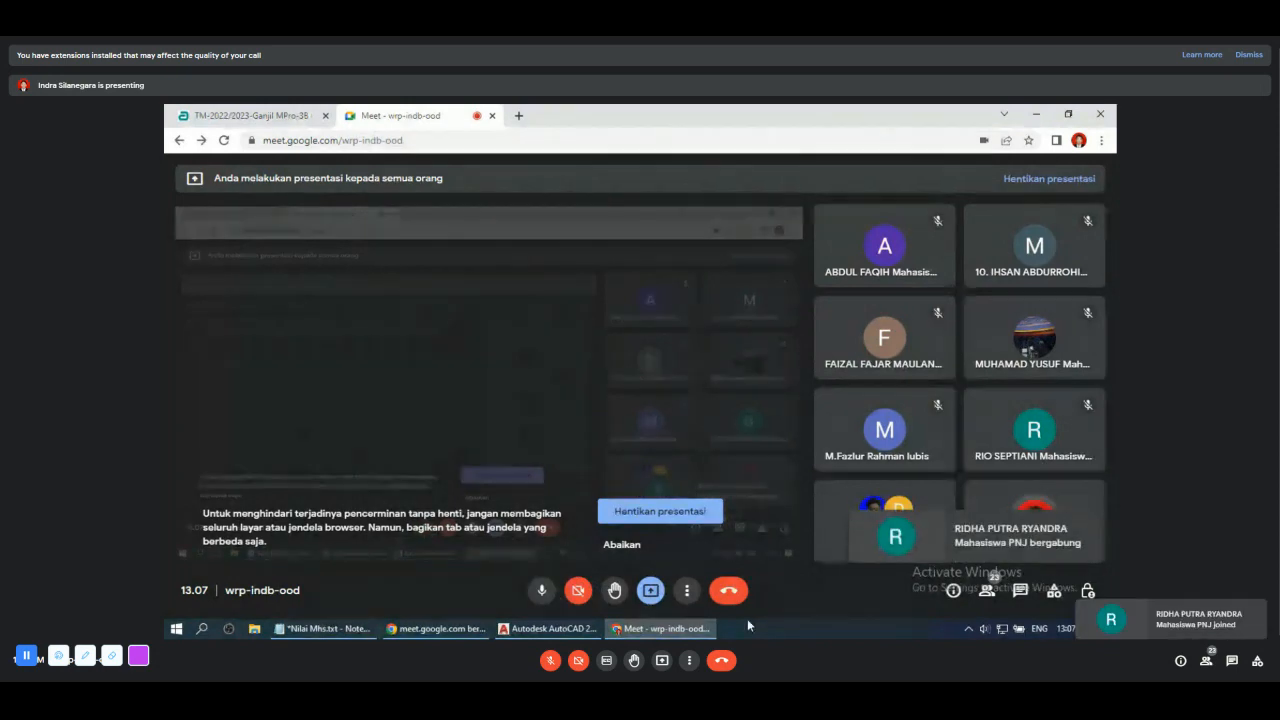
click(570, 629)
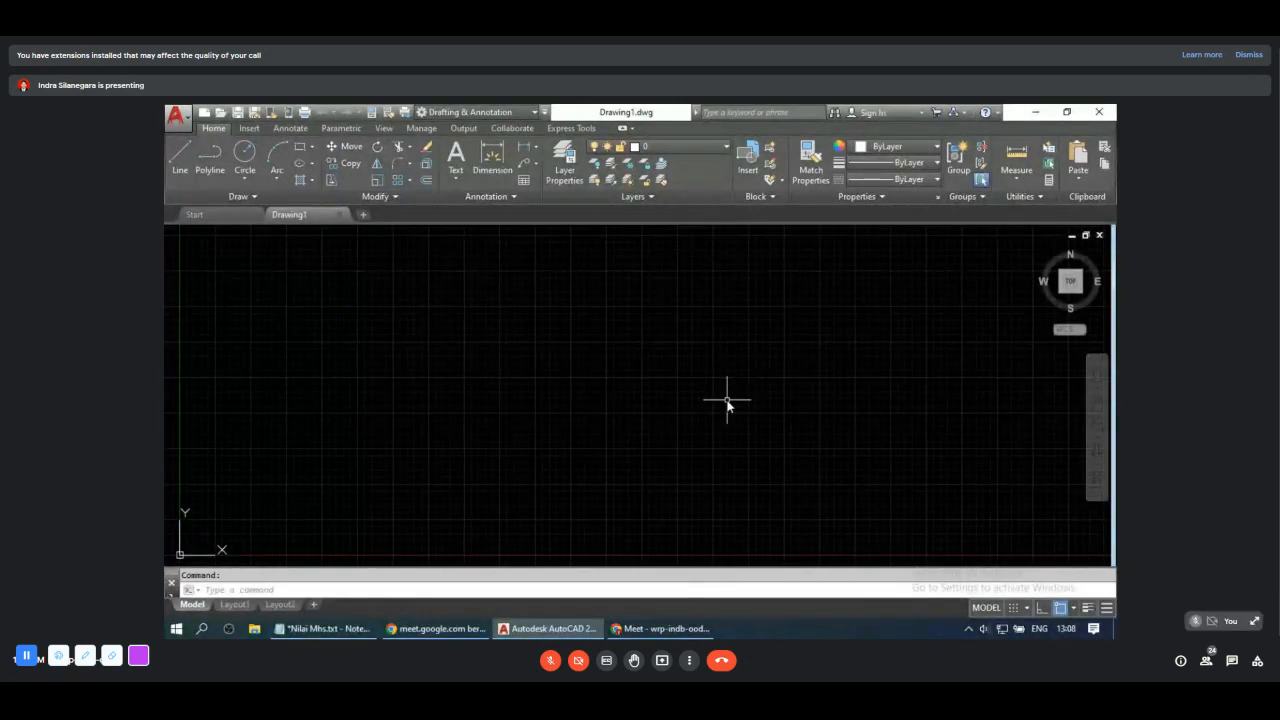
Step: Set the model space limits with the default lower-left corner 0,0 and the upper-right corner at 420,297
text(limits)
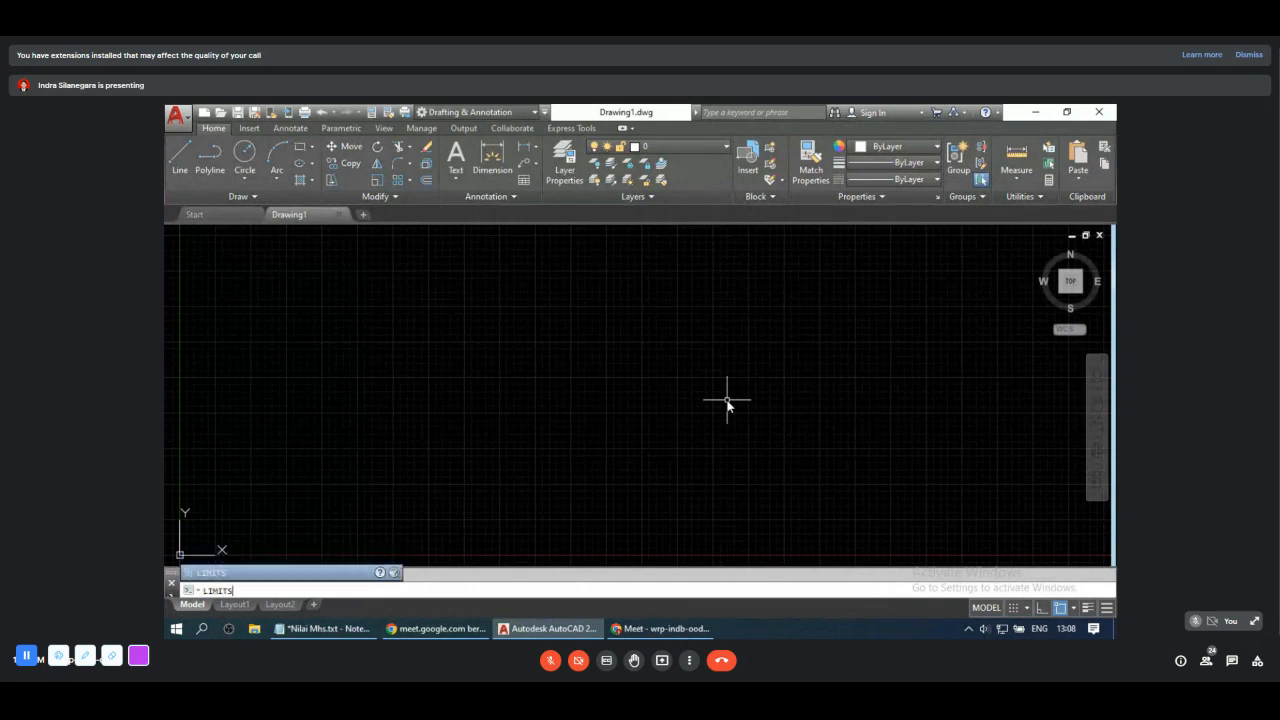
key(Return)
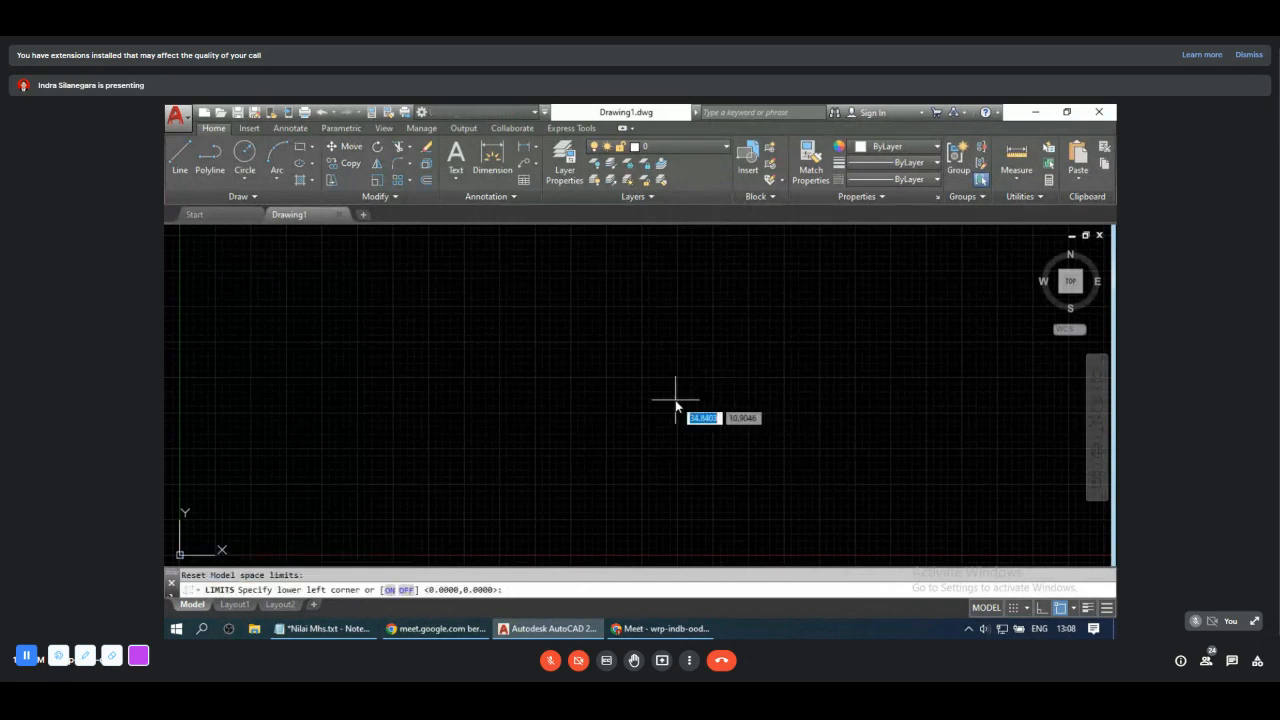
key(Return)
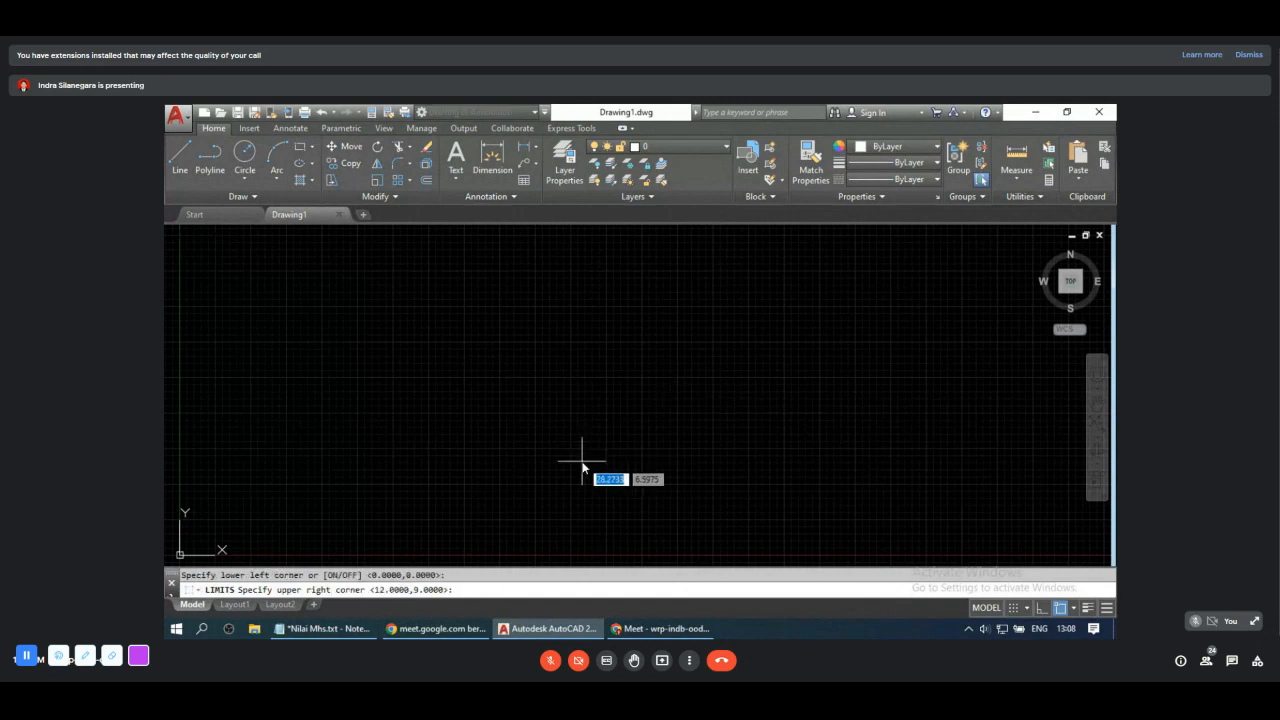
text(420)
key(Tab)
text(2)
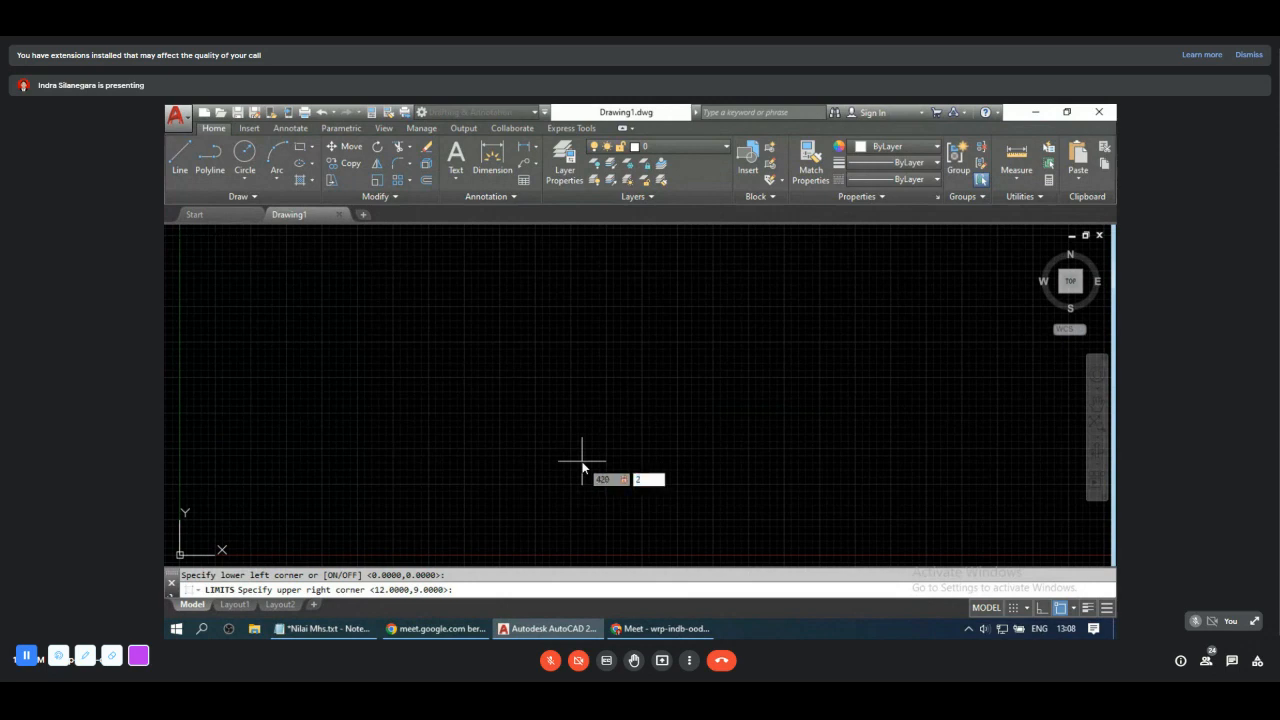
text(97)
key(Return)
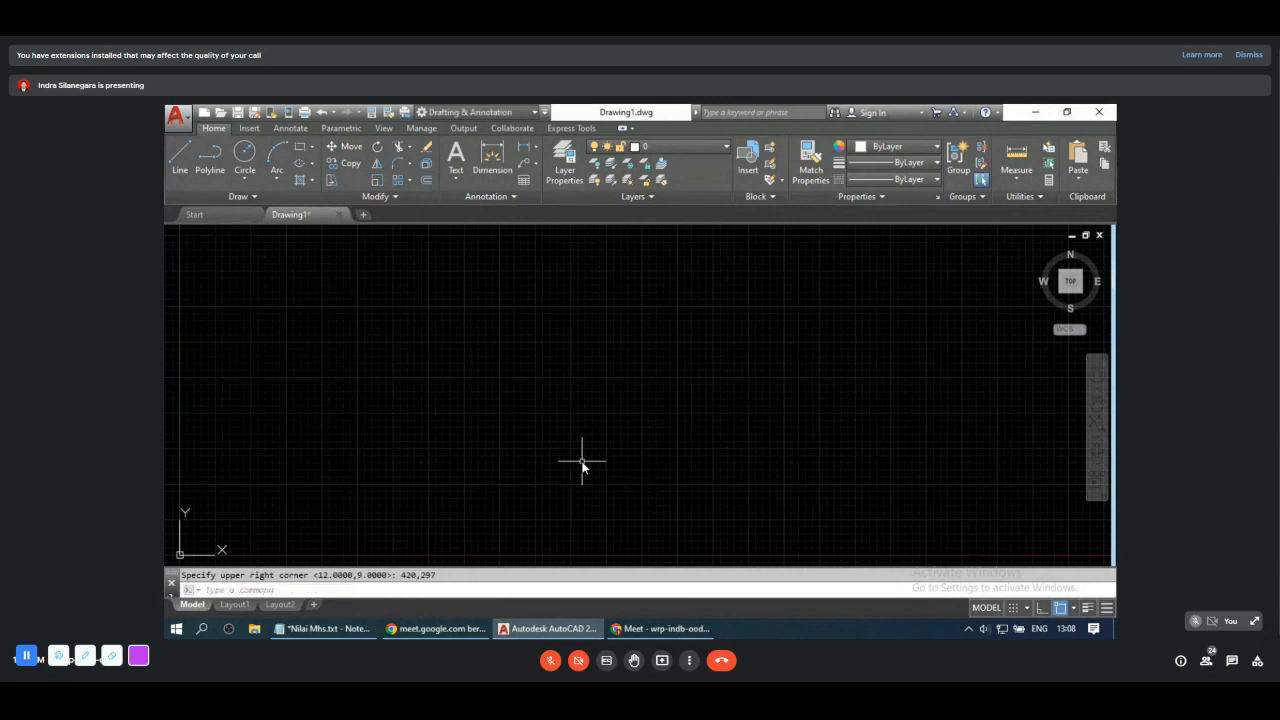
Step: Set the grid spacing to 10 and turn off the grid display beyond the limits
text(grid)
key(Return)
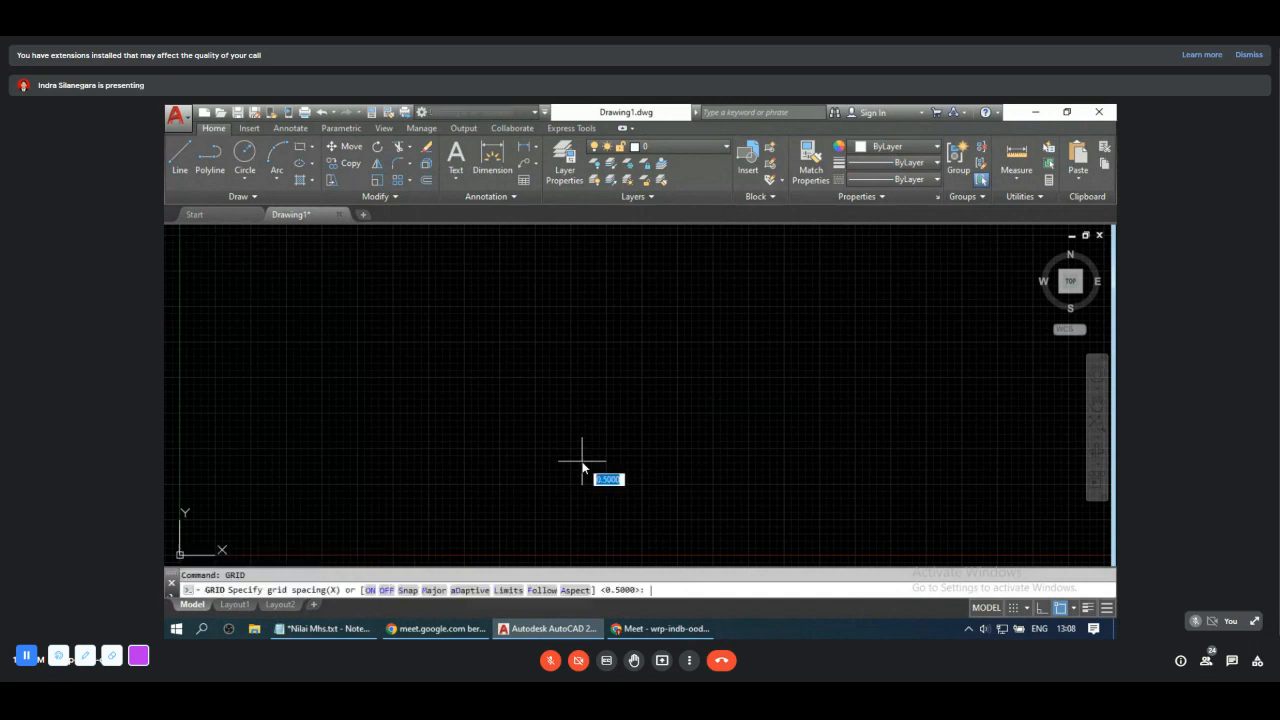
text(10)
key(Return)
key(Return)
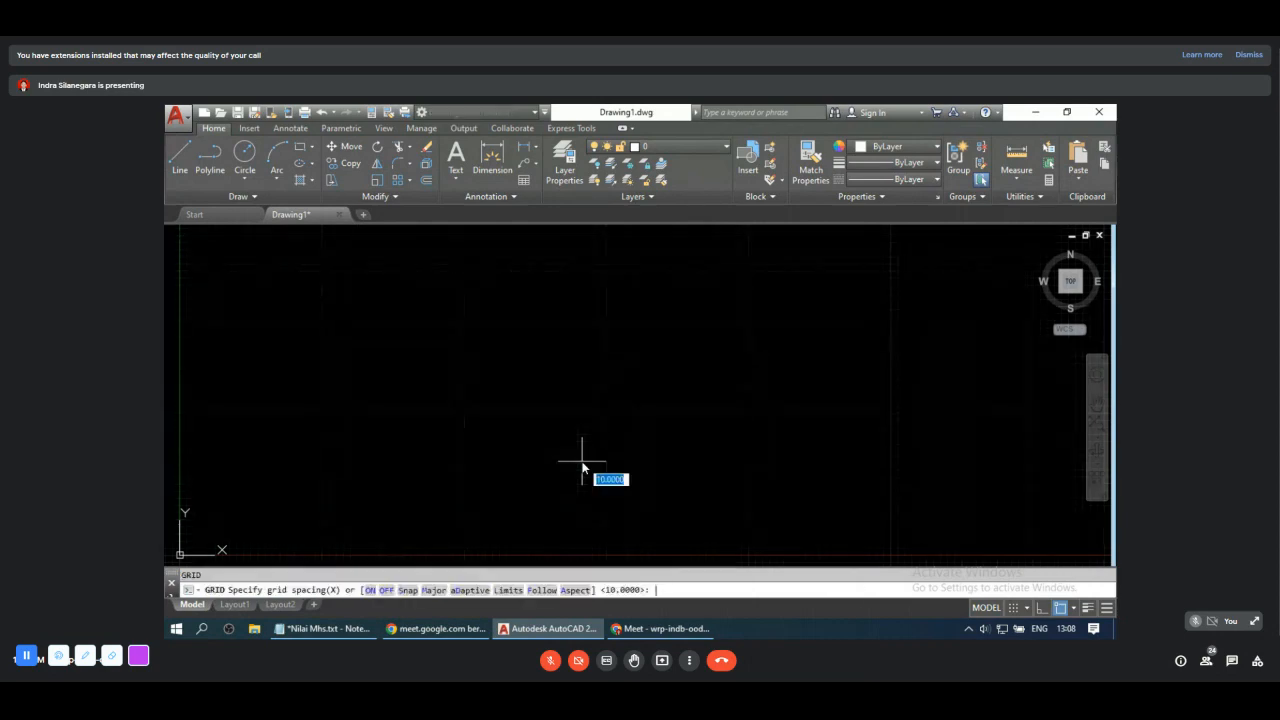
click(509, 590)
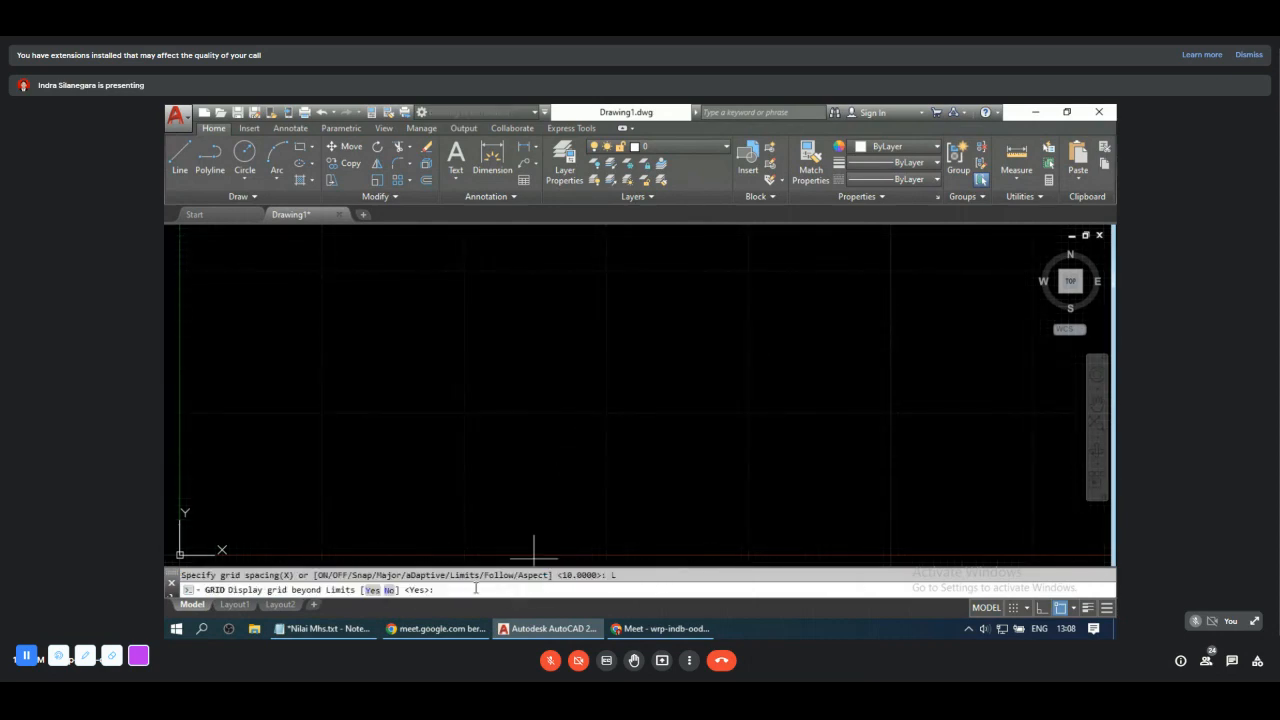
click(388, 591)
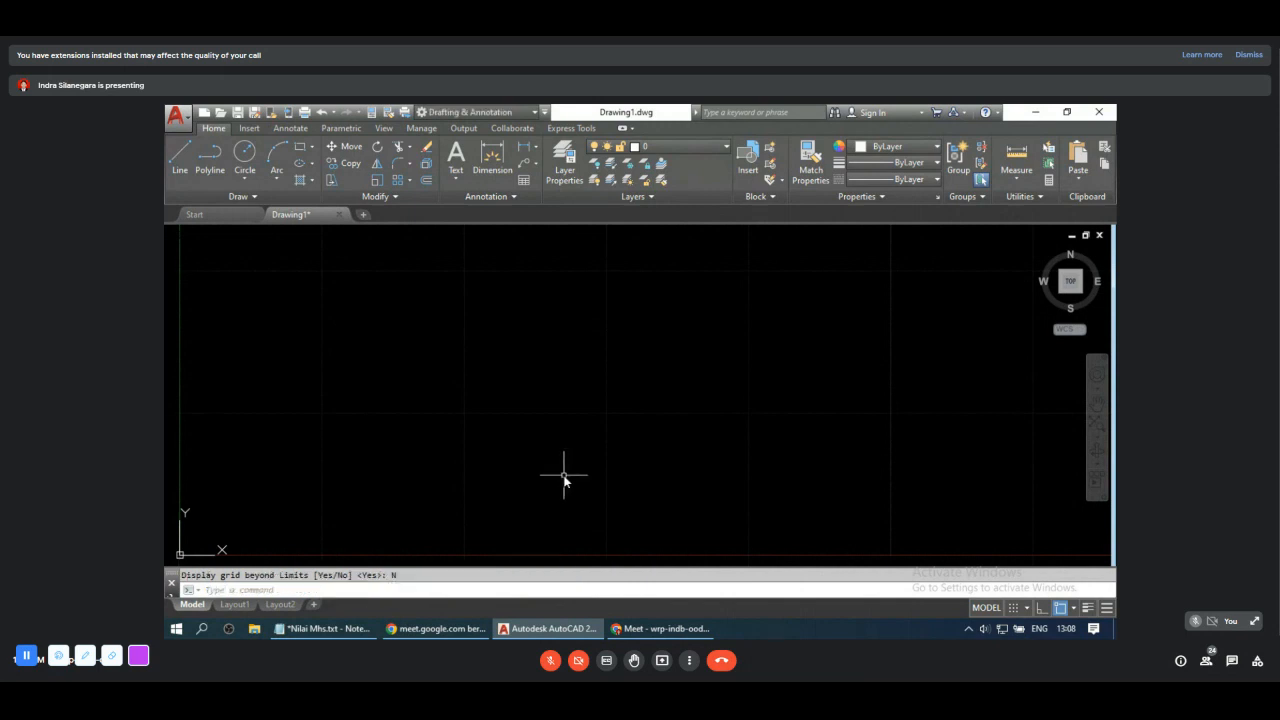
Step: Zoom to All to show the entire drawing limits, and dismiss the extensions warning in the call window
text(z)
key(Return)
text(a)
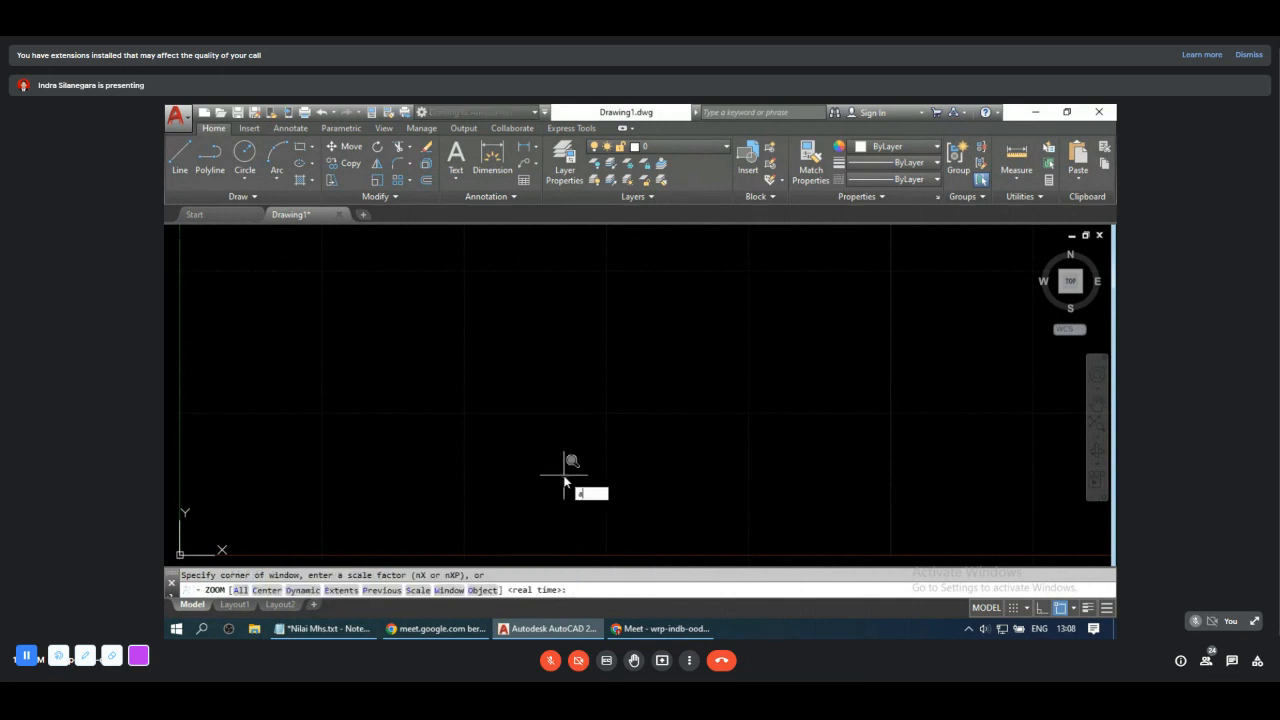
key(Return)
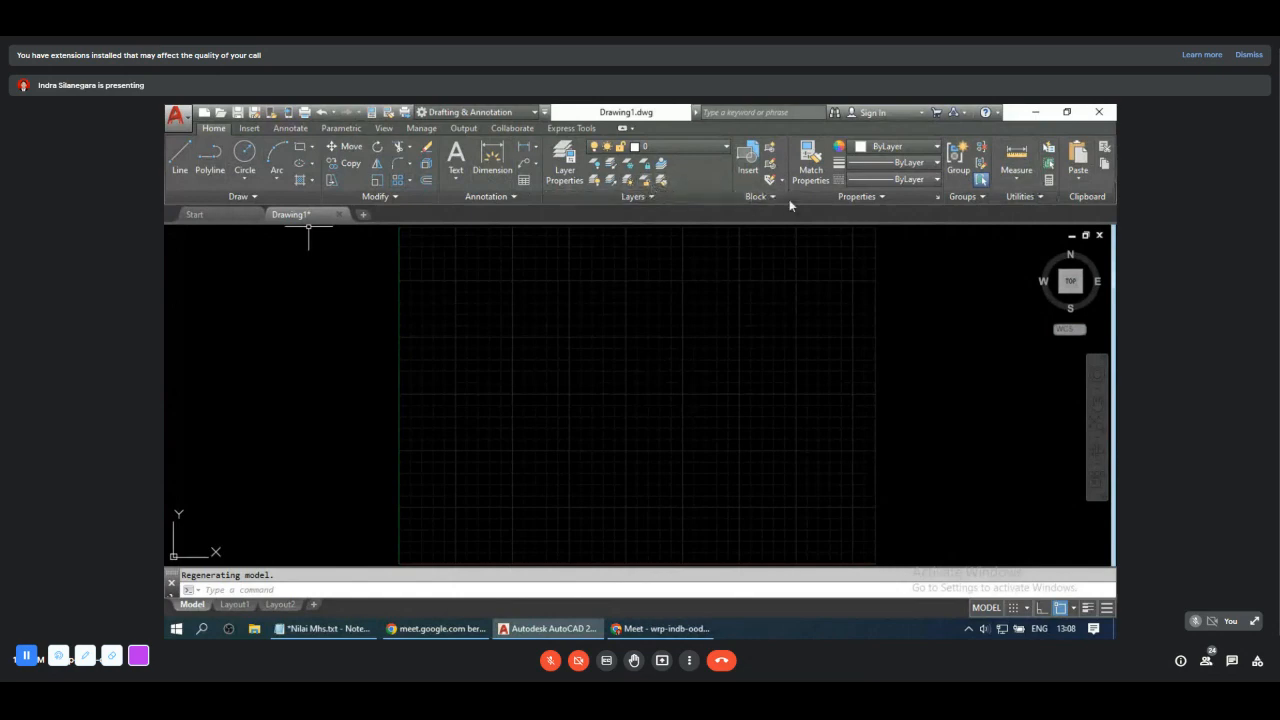
click(1249, 55)
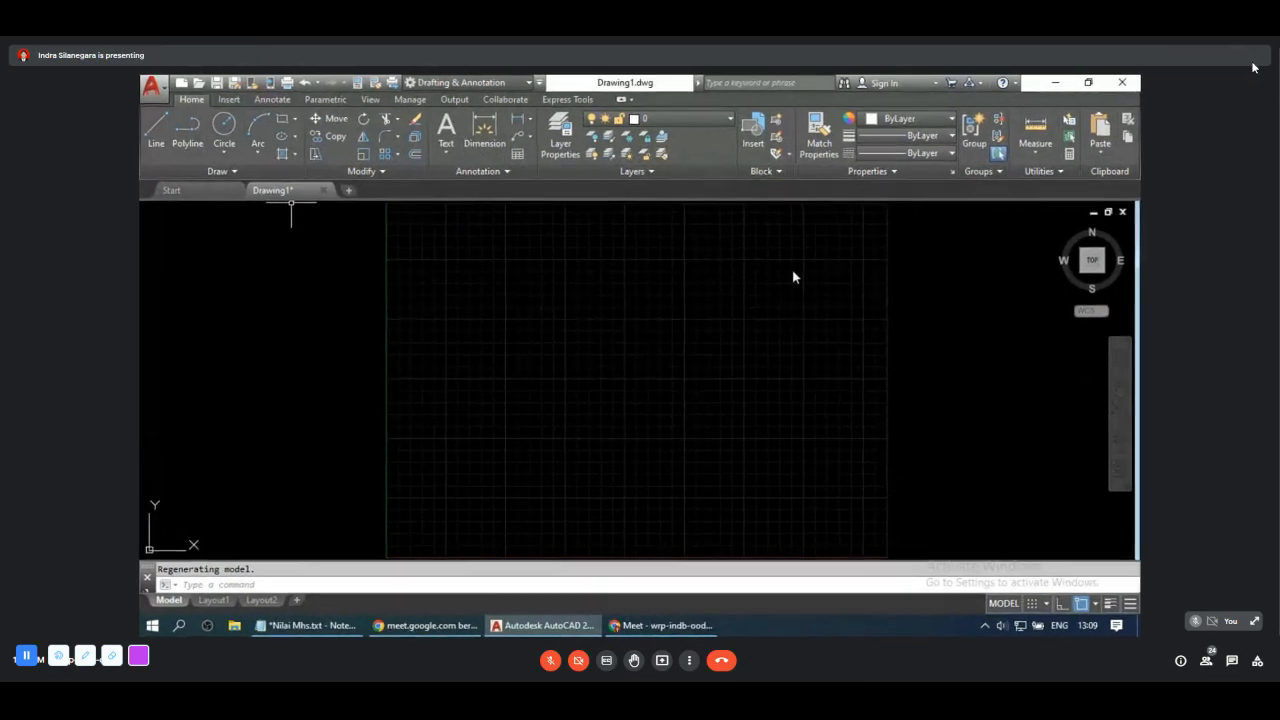
Step: Configure the drawing units with Millimeters as the insertion scale and a length precision of 0.00
text(uni)
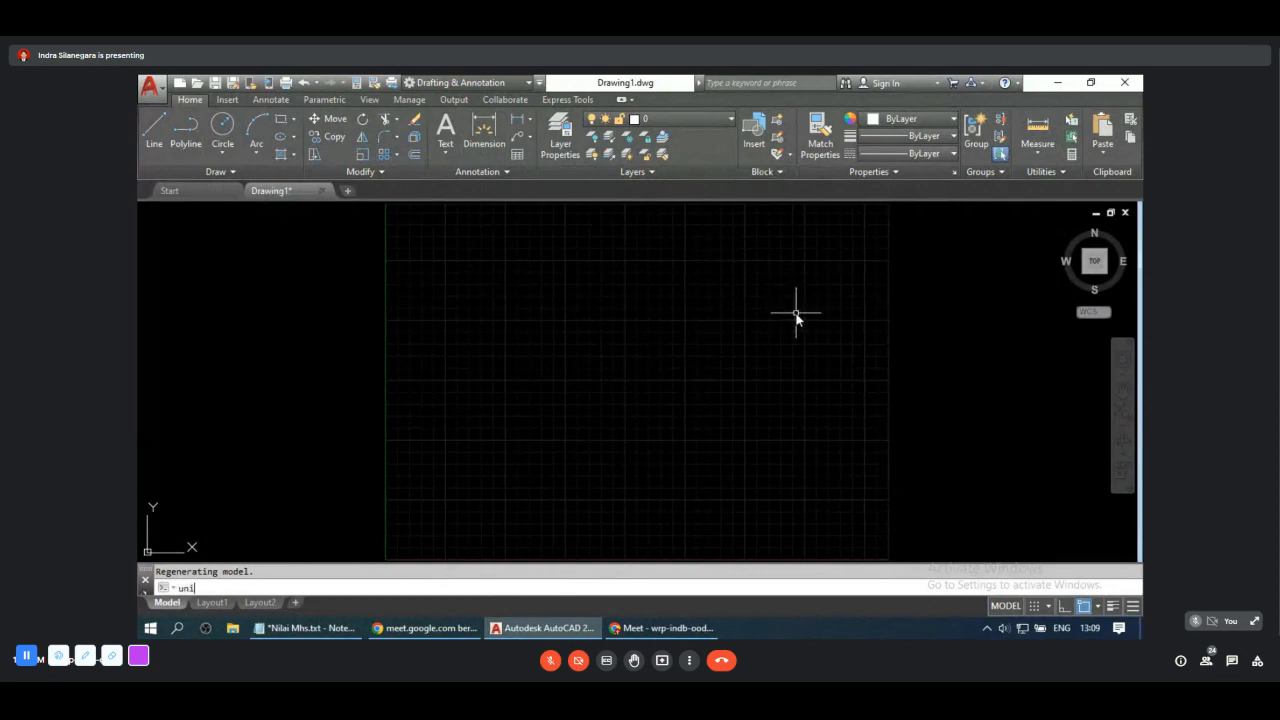
text(ts)
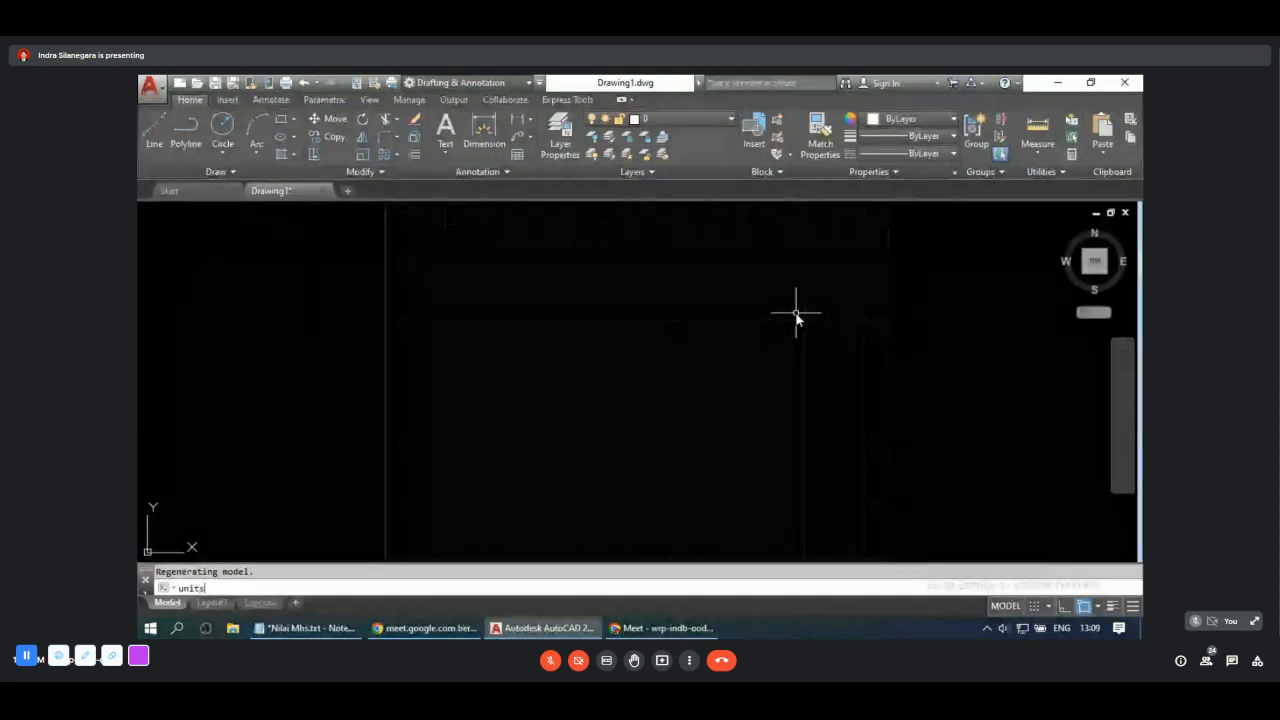
key(Return)
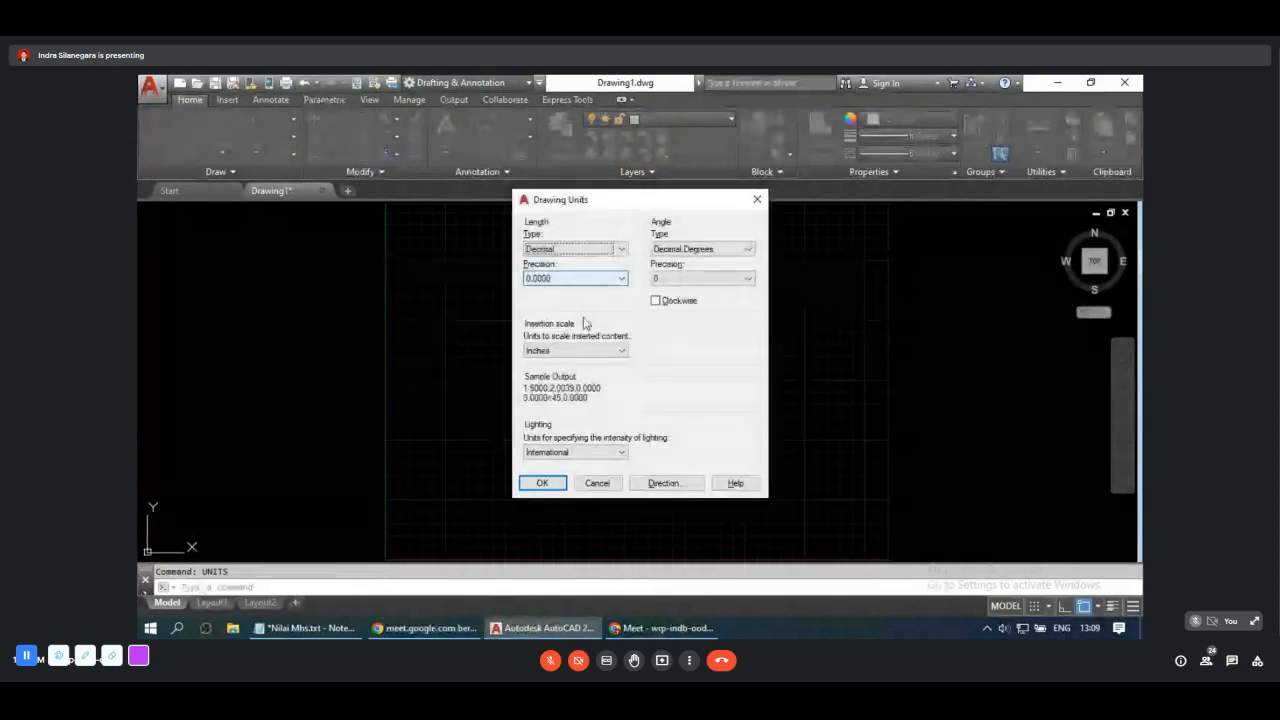
click(620, 352)
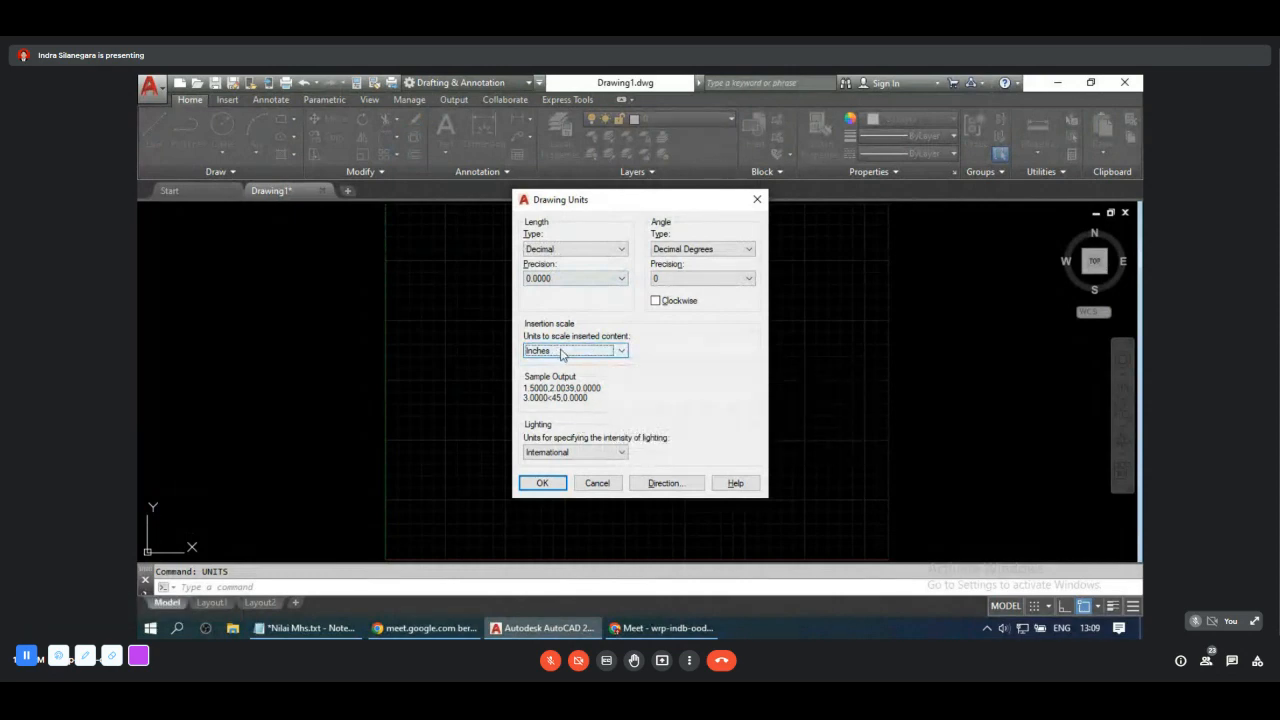
click(621, 353)
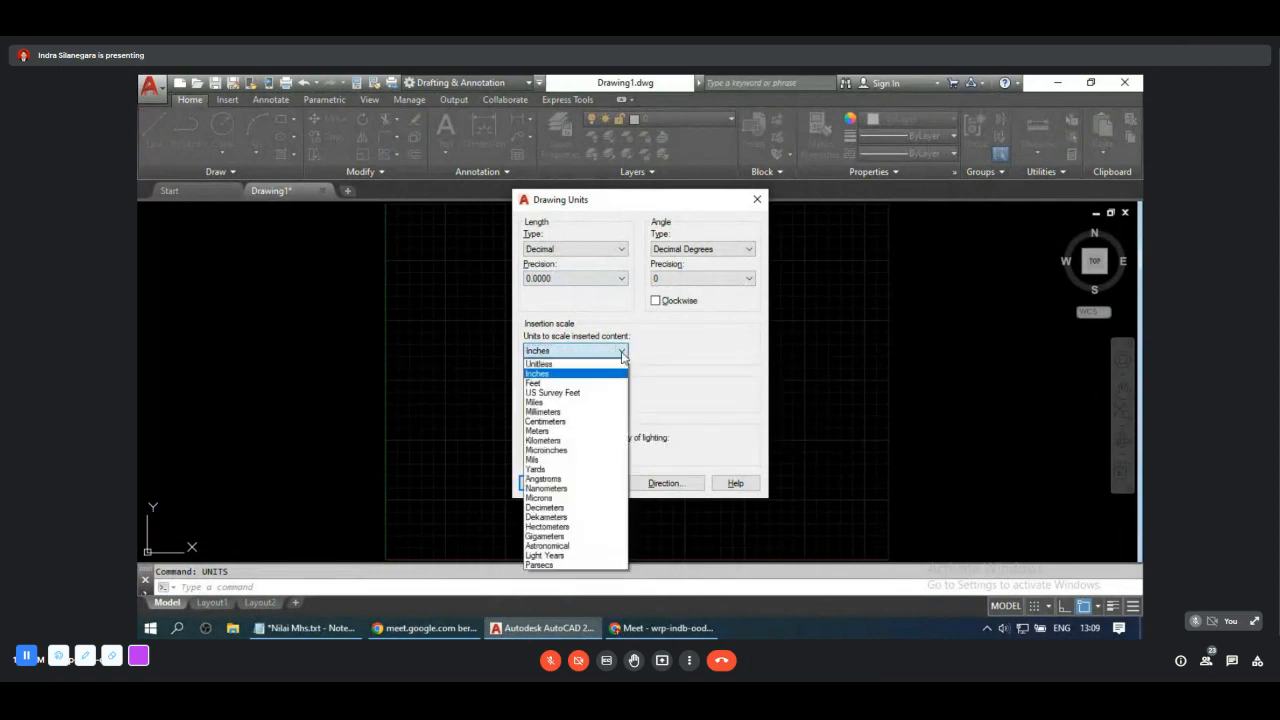
click(590, 413)
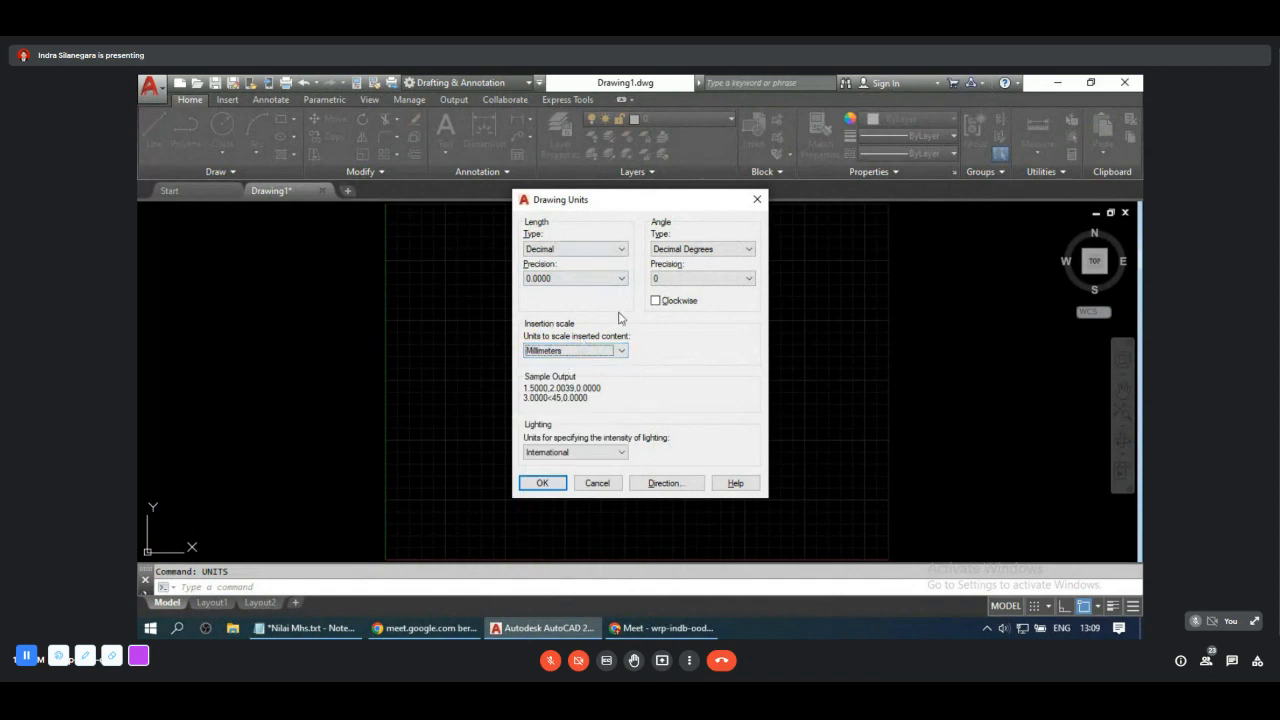
click(622, 280)
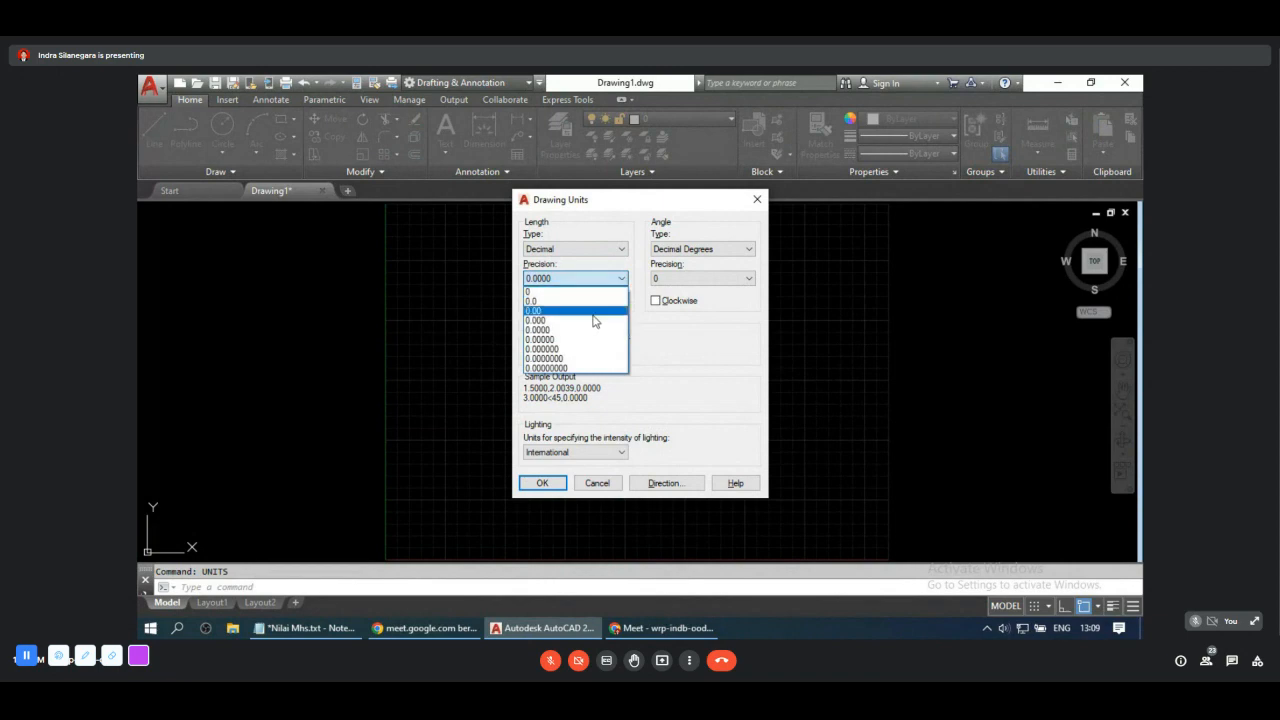
click(593, 311)
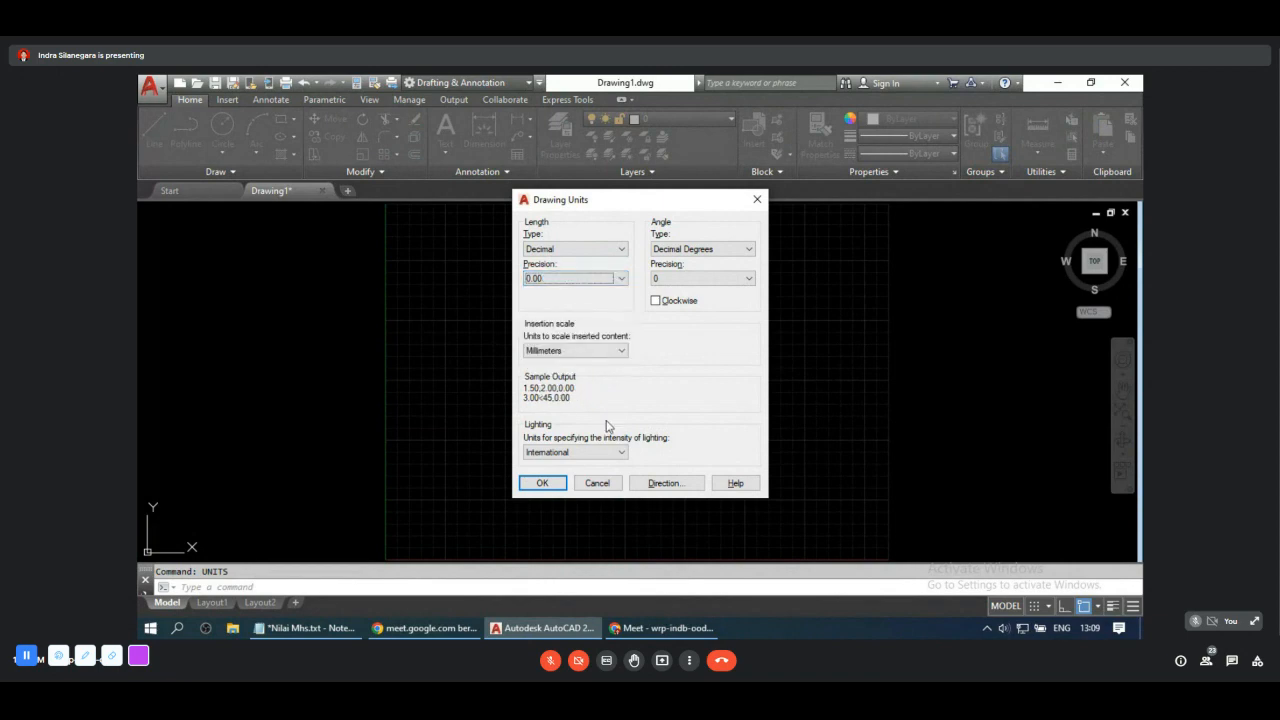
click(542, 484)
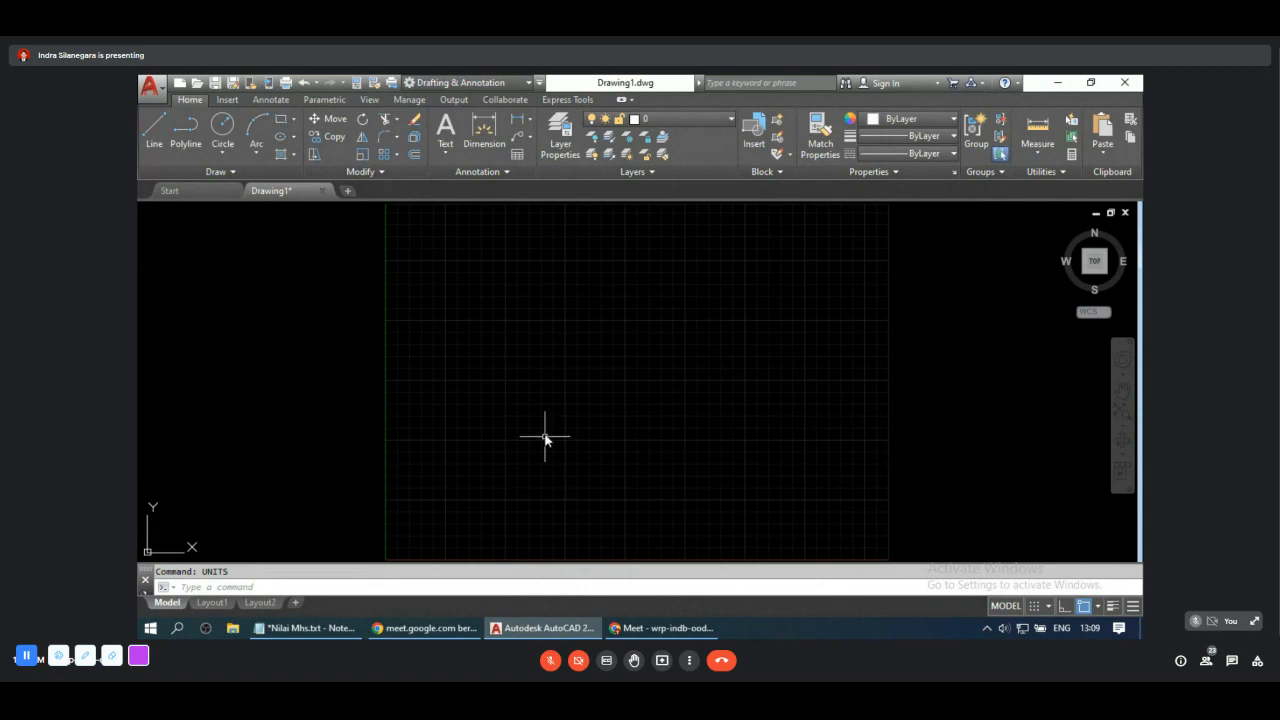
right_click(601, 350)
click(540, 318)
right_click(610, 366)
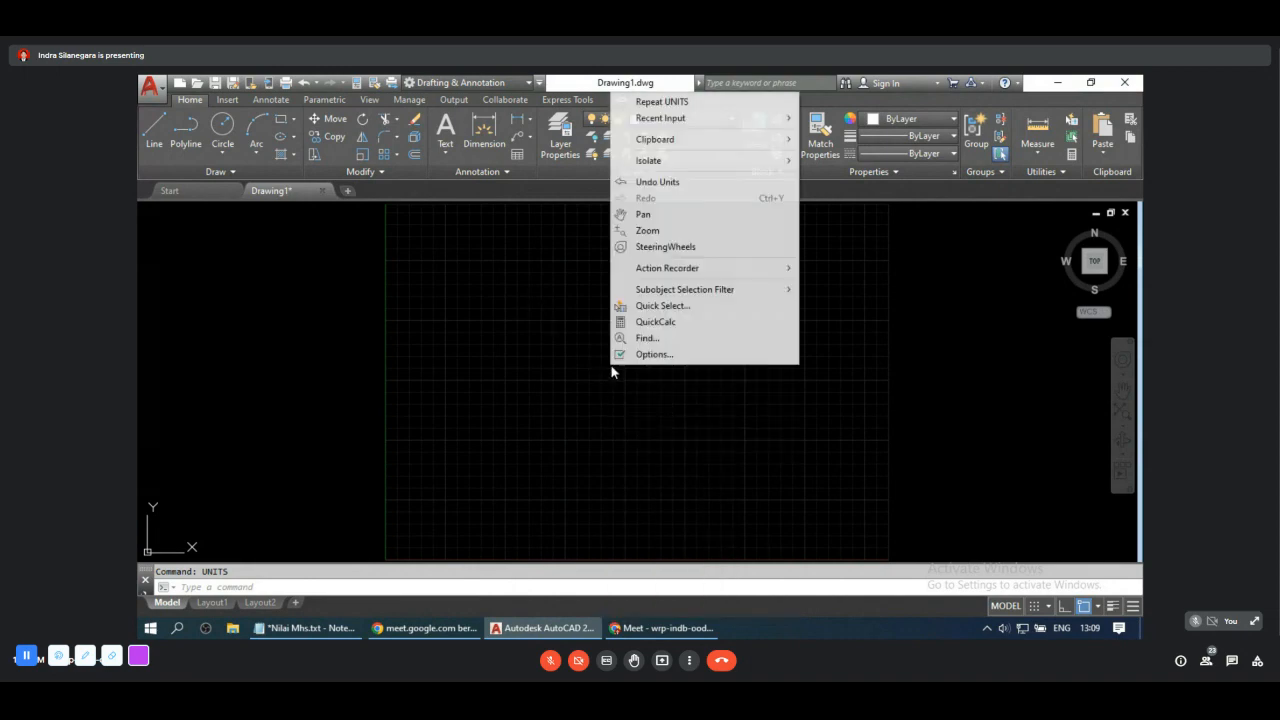
click(667, 453)
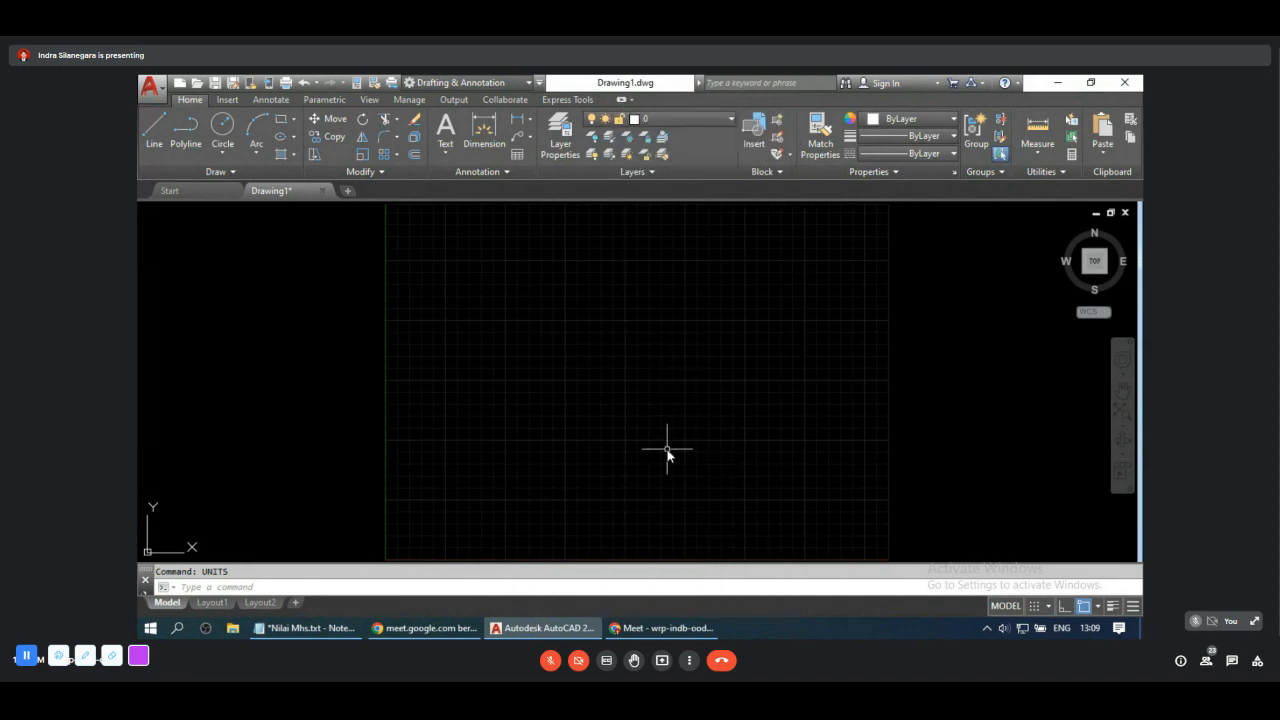
Step: Review the insertion scale units under User Preferences in the Options dialog and close it without changes
text(opt)
key(Return)
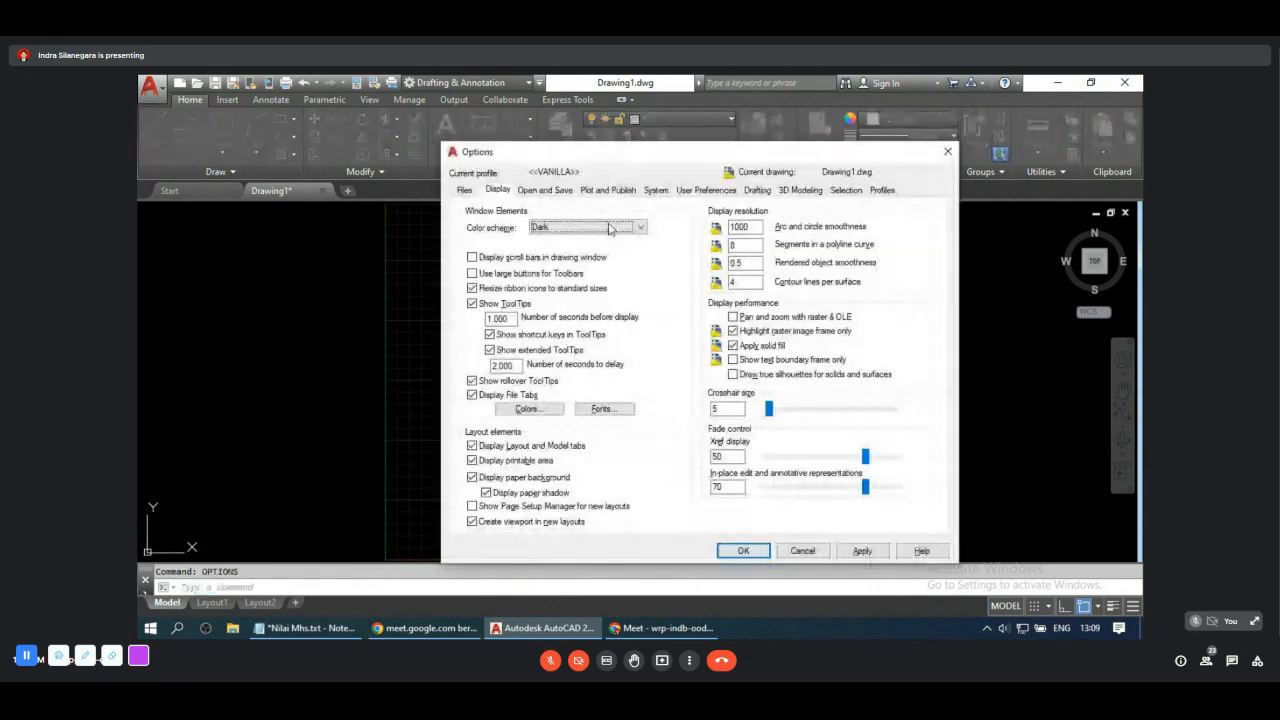
click(700, 190)
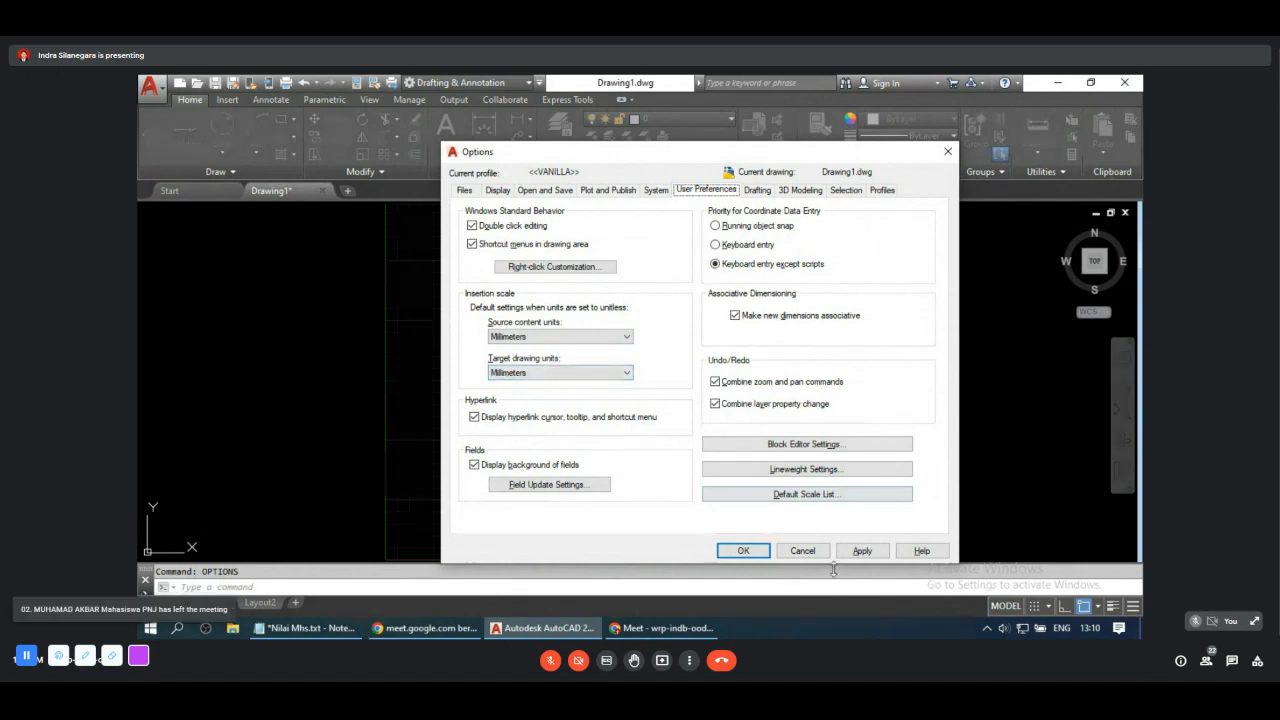
click(803, 550)
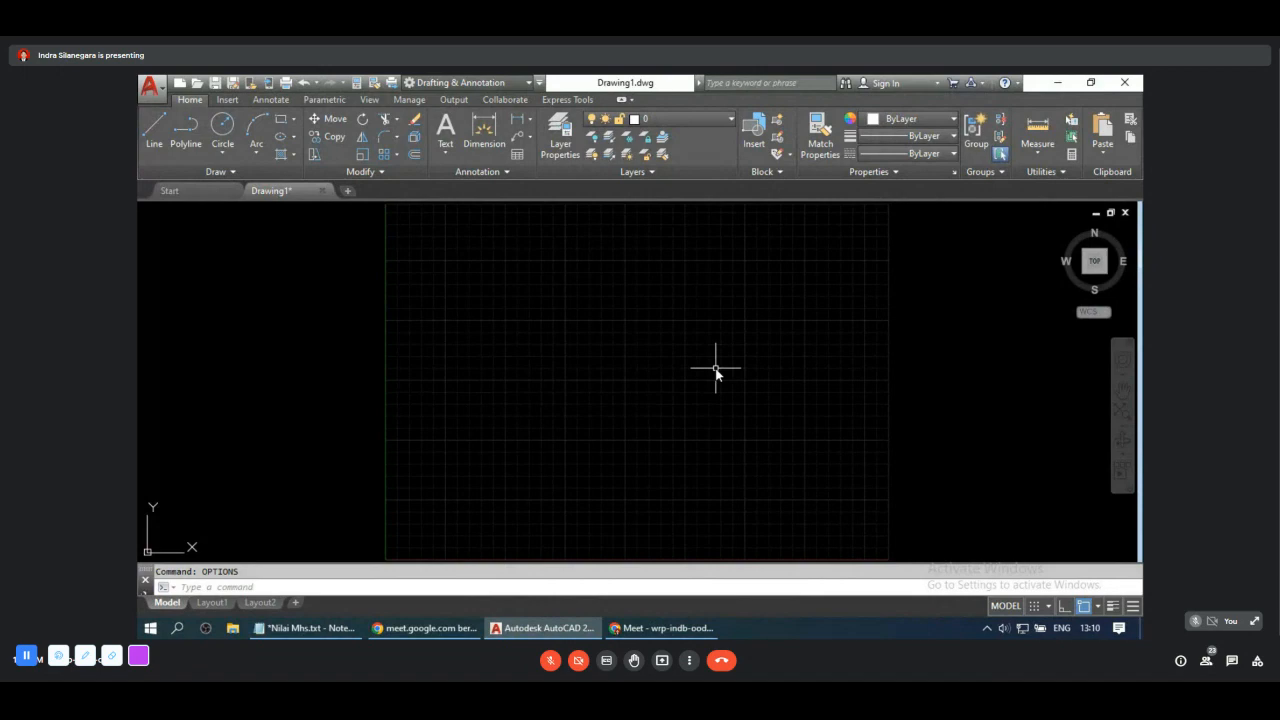
Step: Draw a horizontal line starting at 20,10 and running 390 mm to the right with Ortho mode on
text(l)
key(Return)
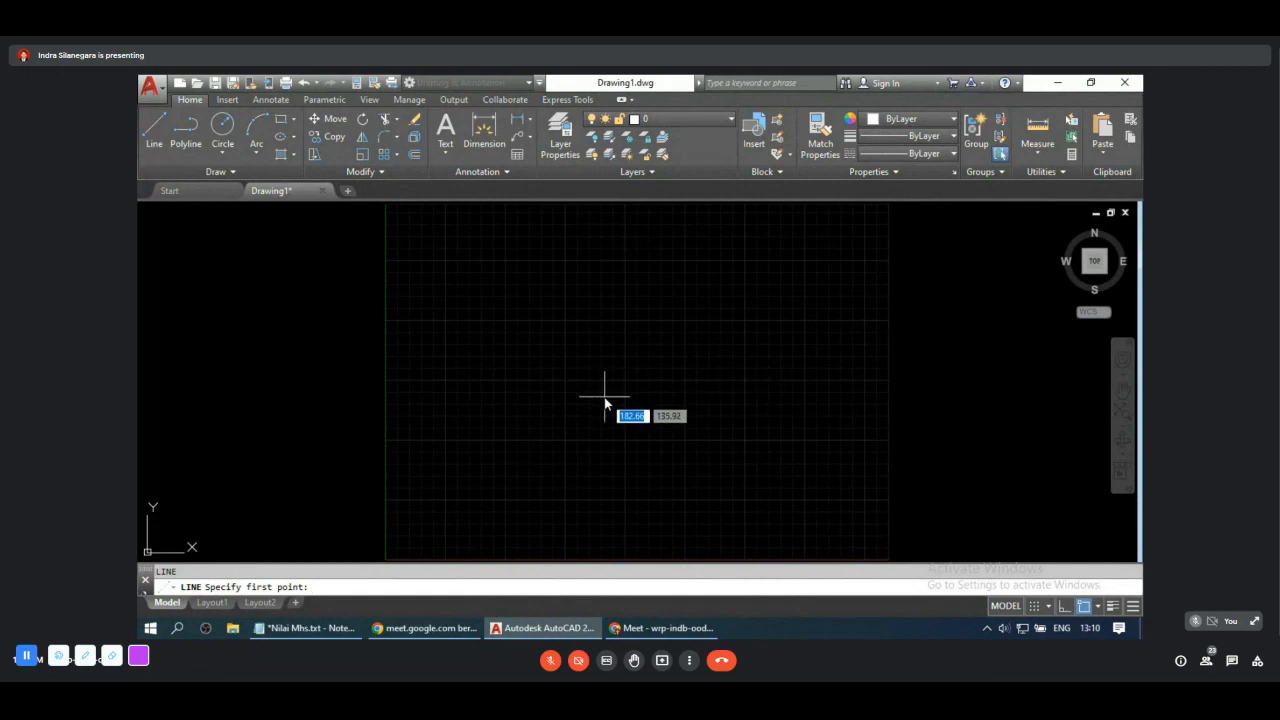
text(20)
key(Tab)
text(10)
key(Return)
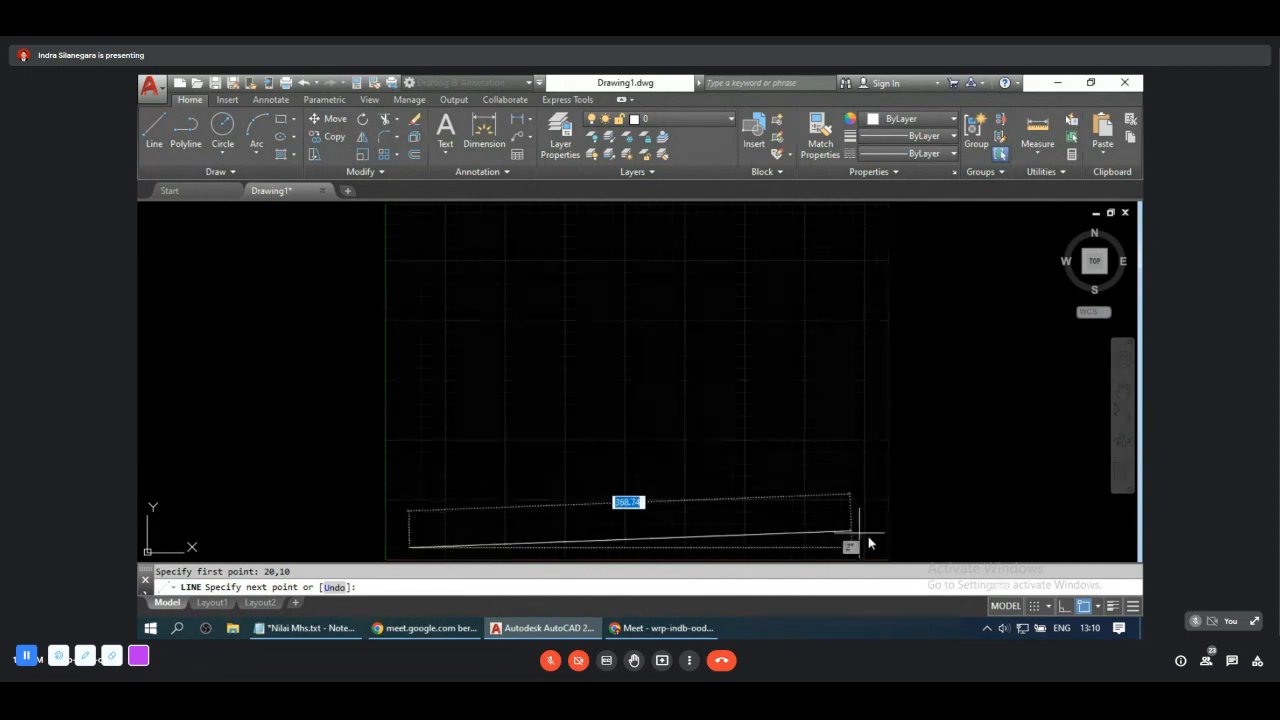
middle_drag(880, 543, 829, 366)
scroll(837, 397, up, 4)
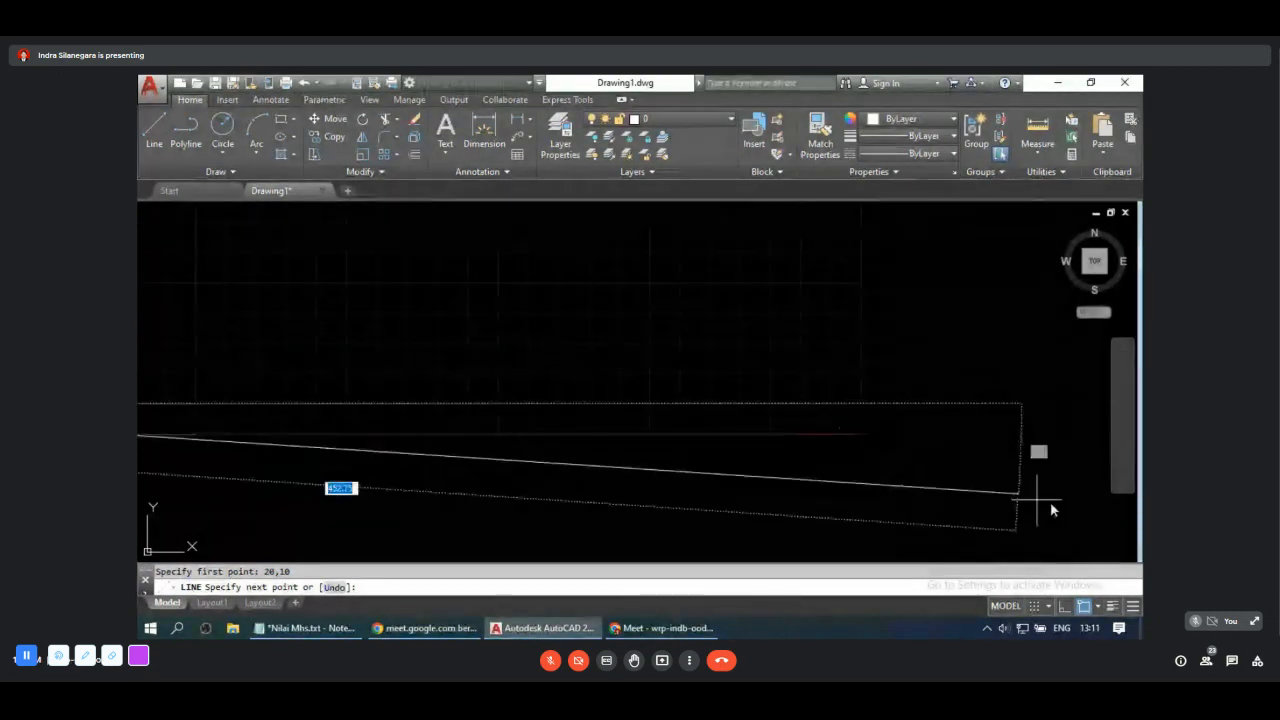
click(1065, 606)
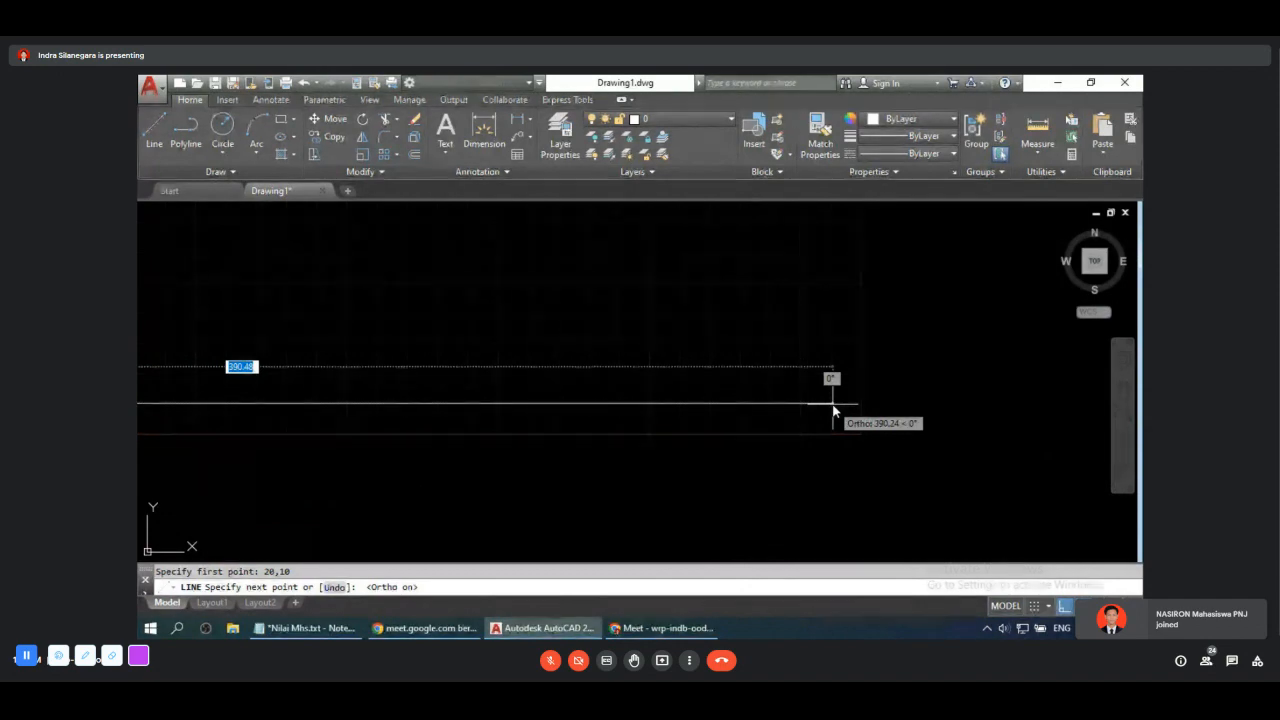
text(390)
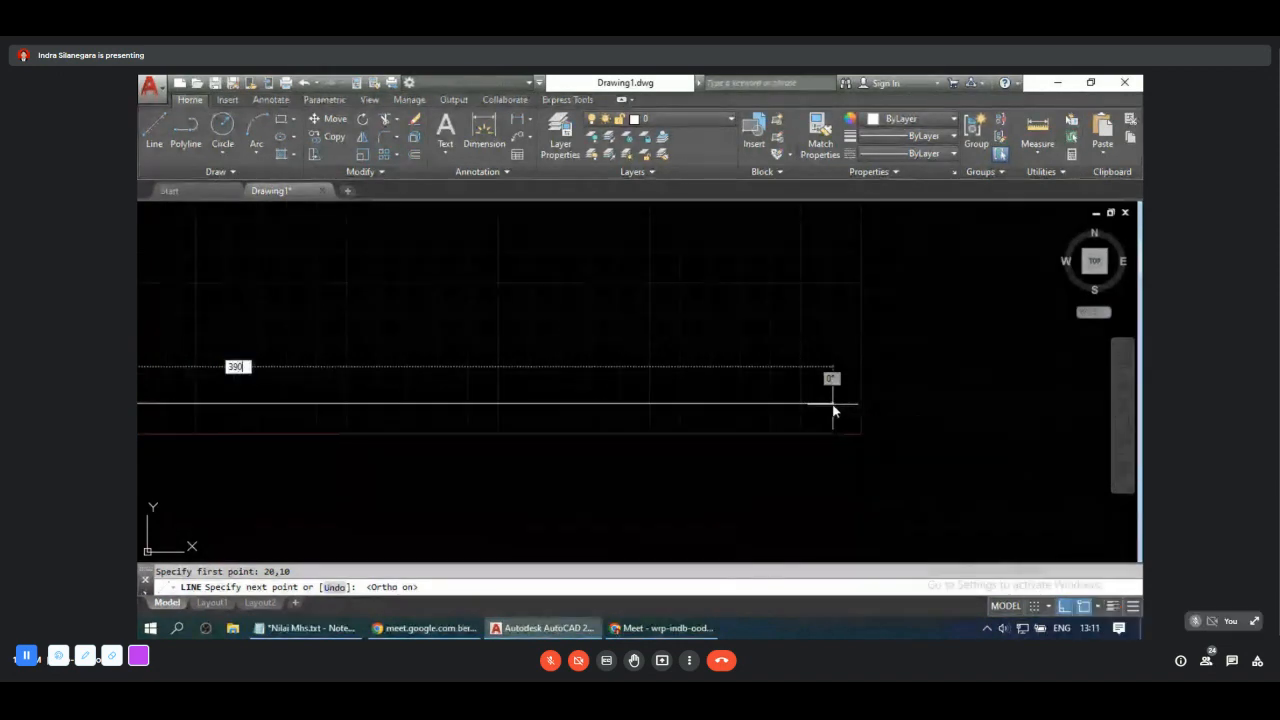
key(Return)
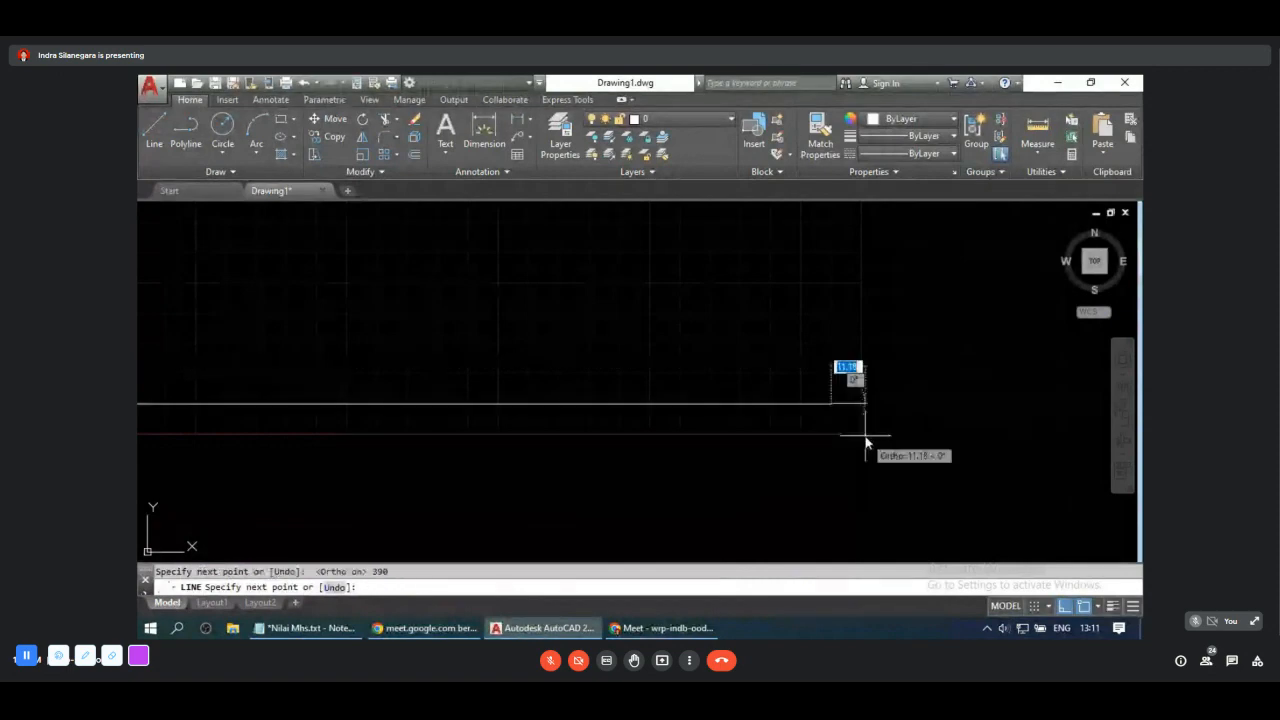
Step: Continue the line vertically upward 277 mm to form the frame's right edge
scroll(862, 432, down, 3)
scroll(845, 374, up, 5)
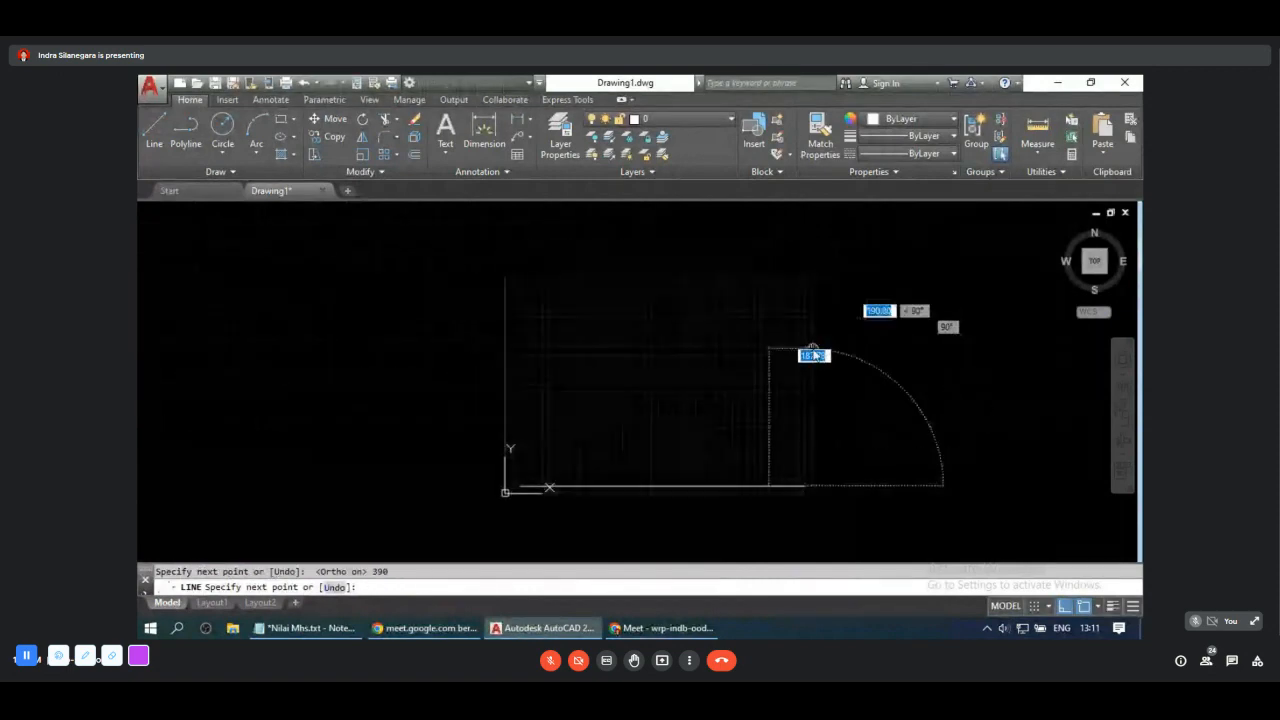
scroll(805, 400, down, 4)
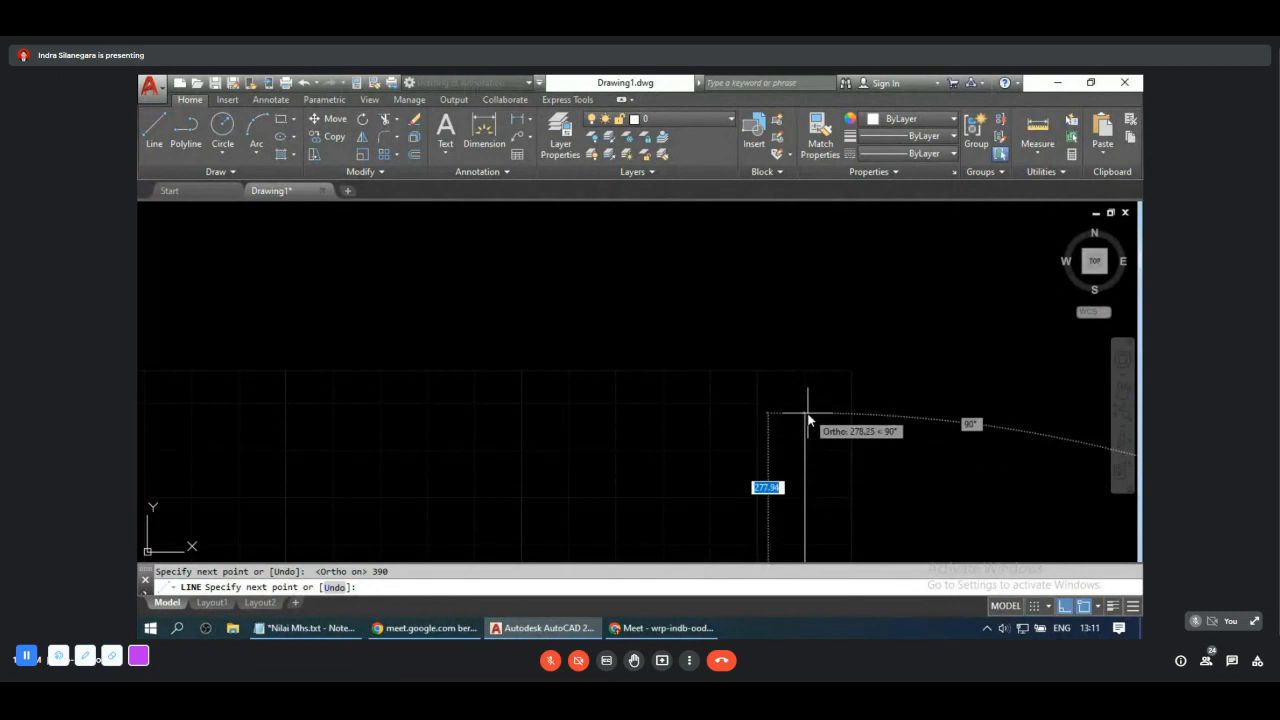
text(277)
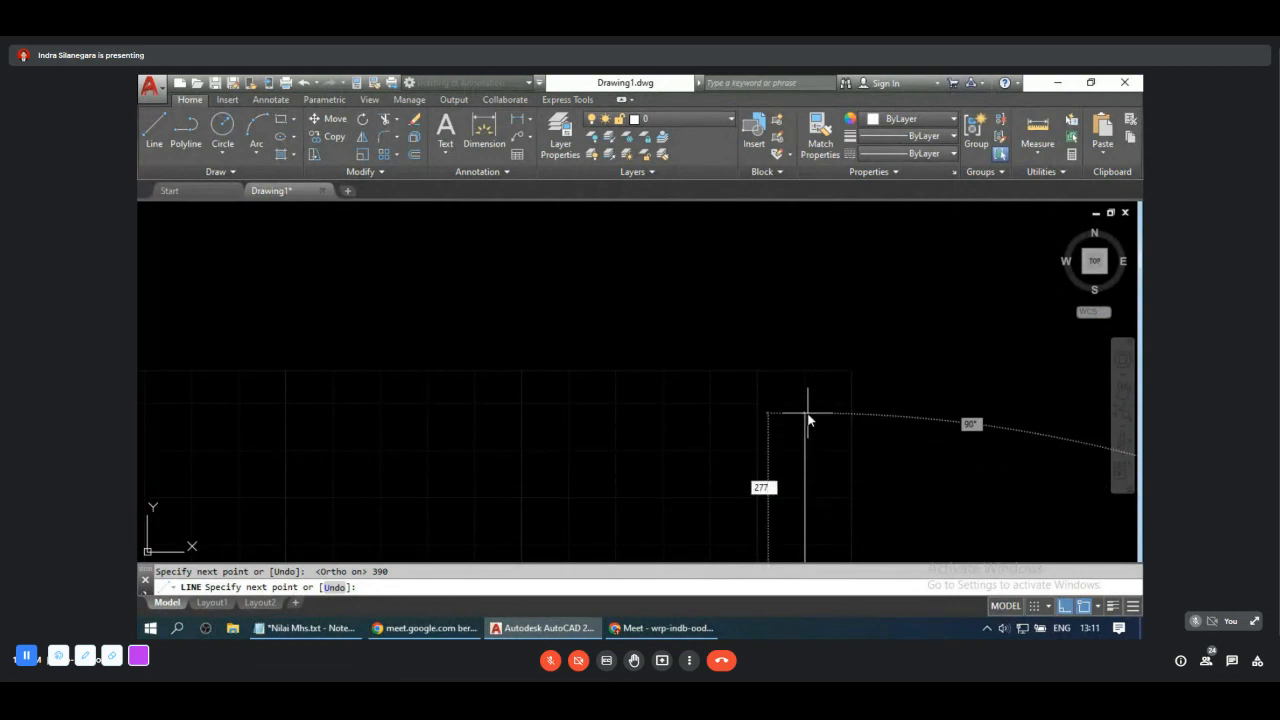
key(Return)
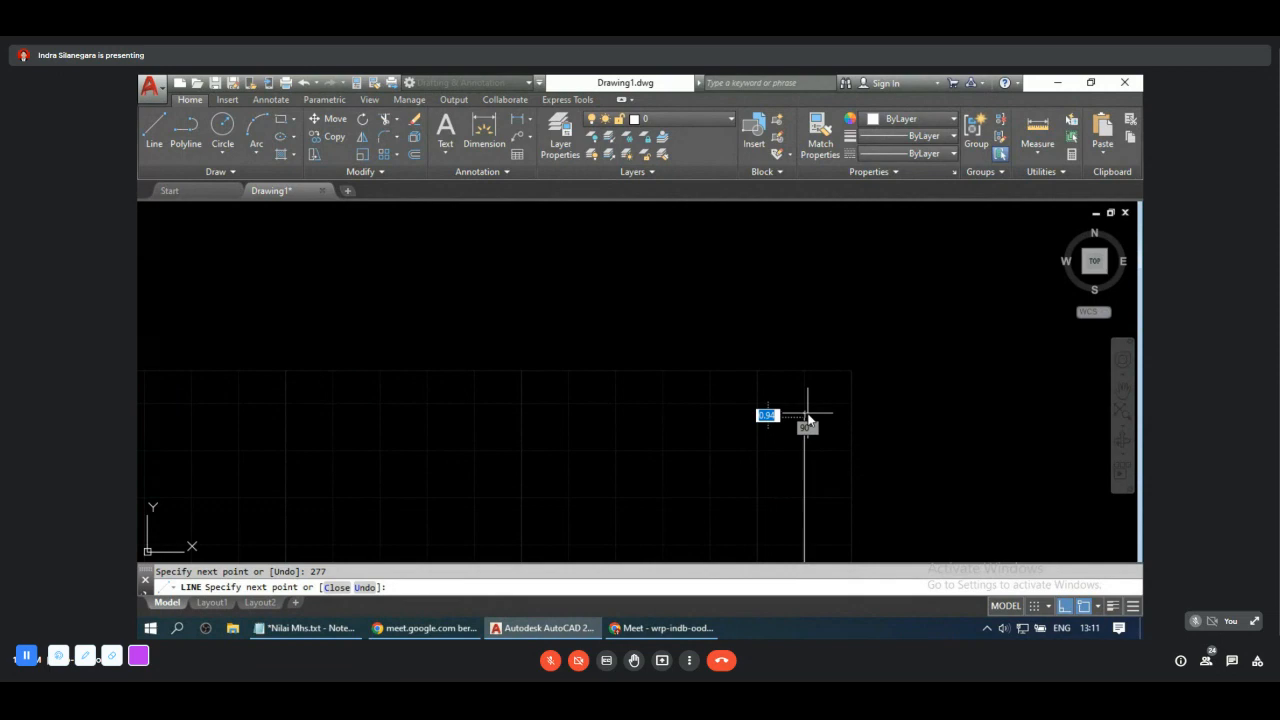
Step: Continue the top edge horizontally to the left for about 450 mm, past the sheet's left limit
scroll(806, 420, down, 3)
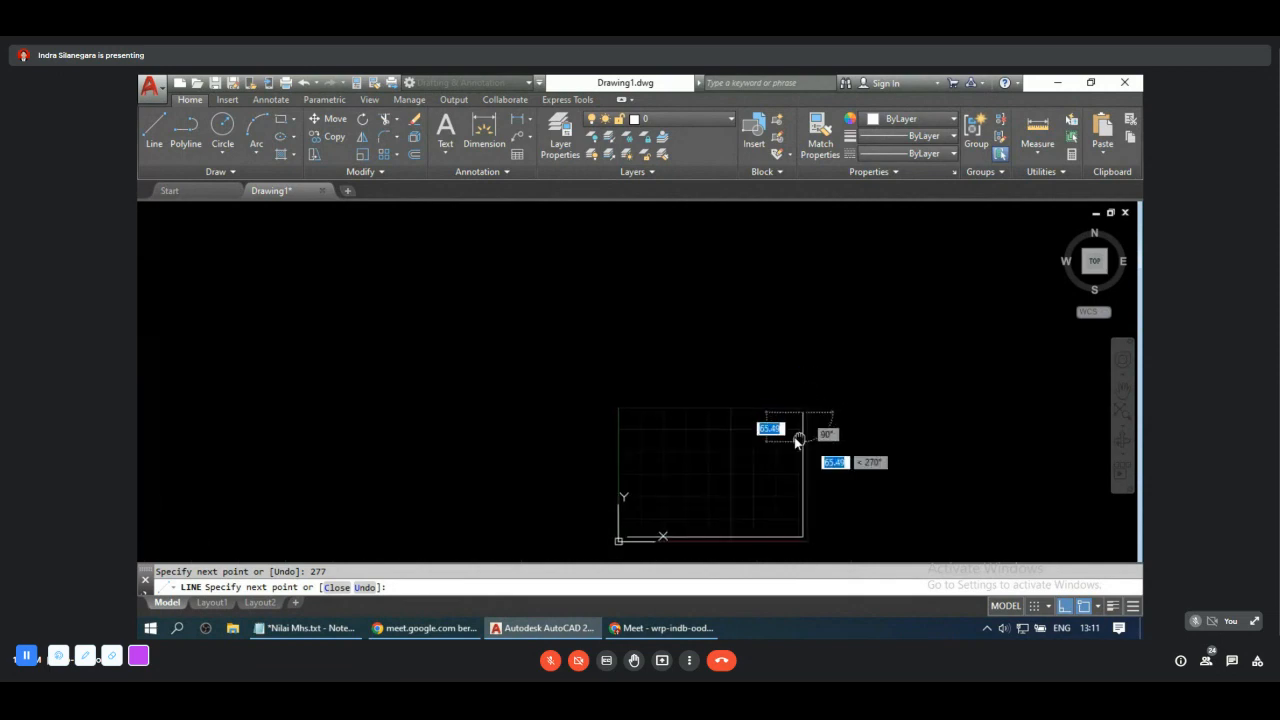
scroll(798, 440, up, 1)
scroll(490, 387, up, 1)
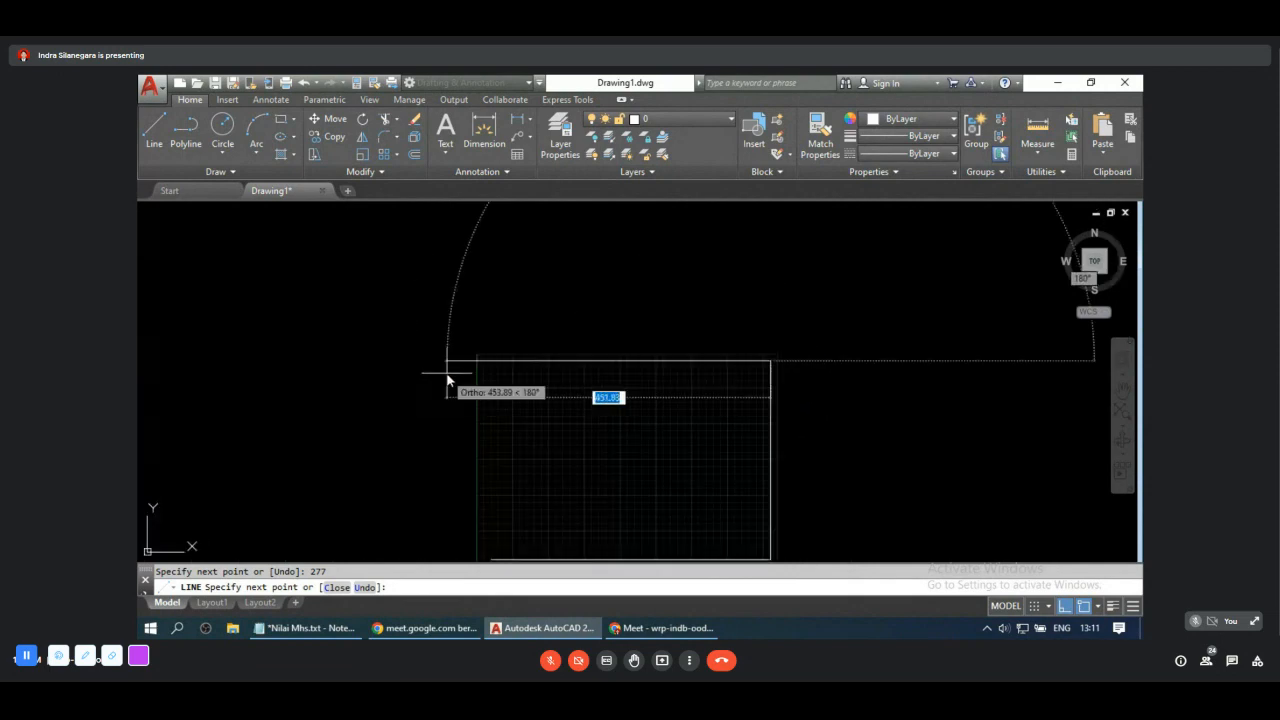
click(447, 380)
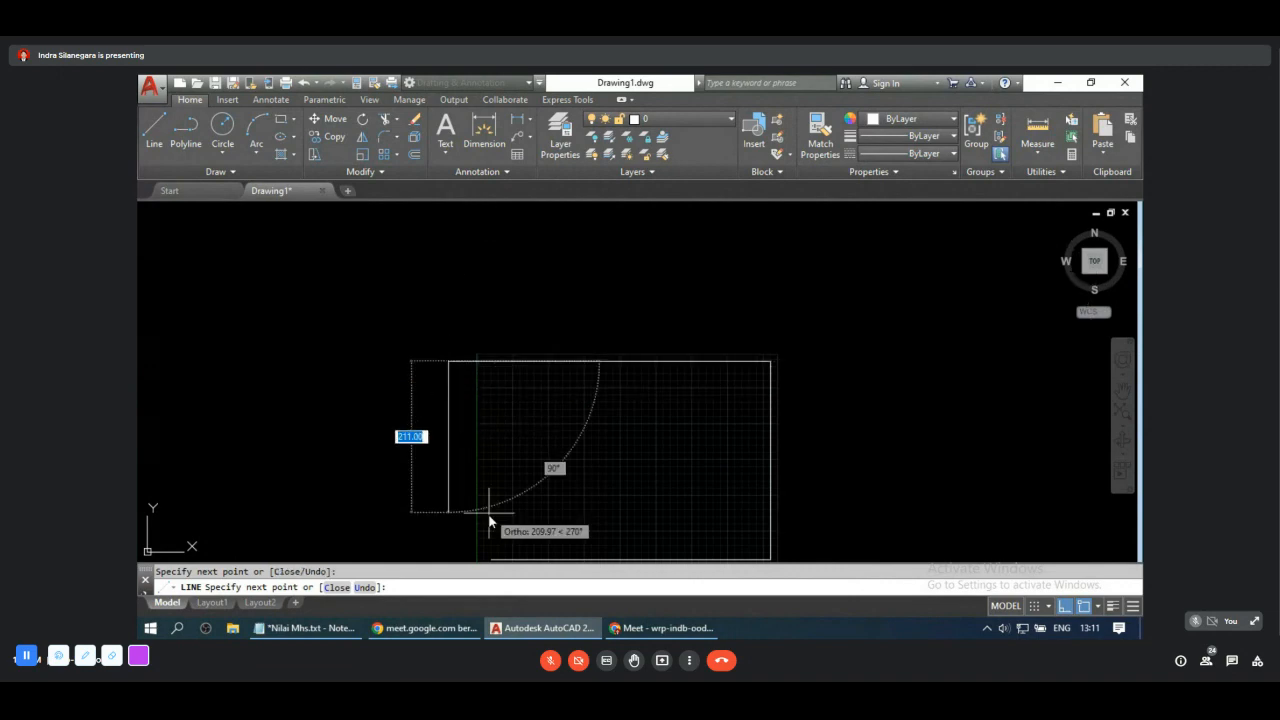
Step: Snap the line back to the bottom edge's left endpoint, continue it vertically past the top edge, and end the Line command
middle_drag(494, 498, 525, 372)
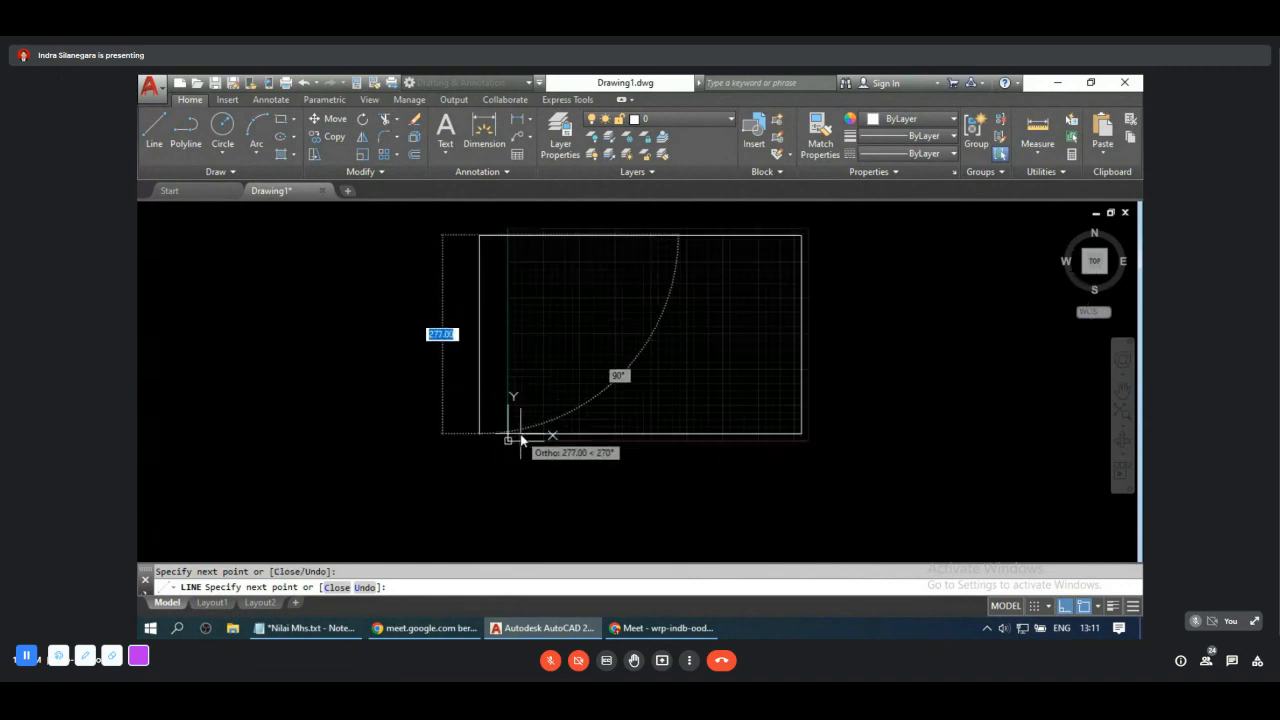
click(1100, 606)
click(1068, 335)
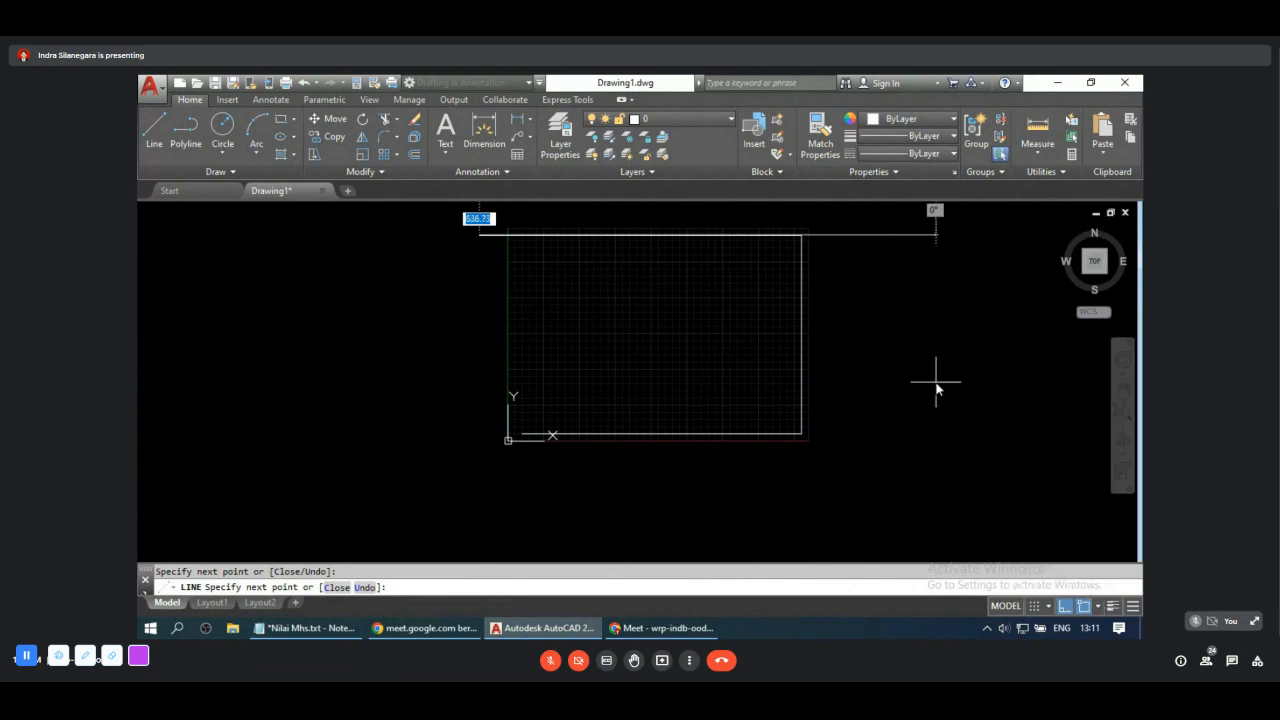
click(523, 436)
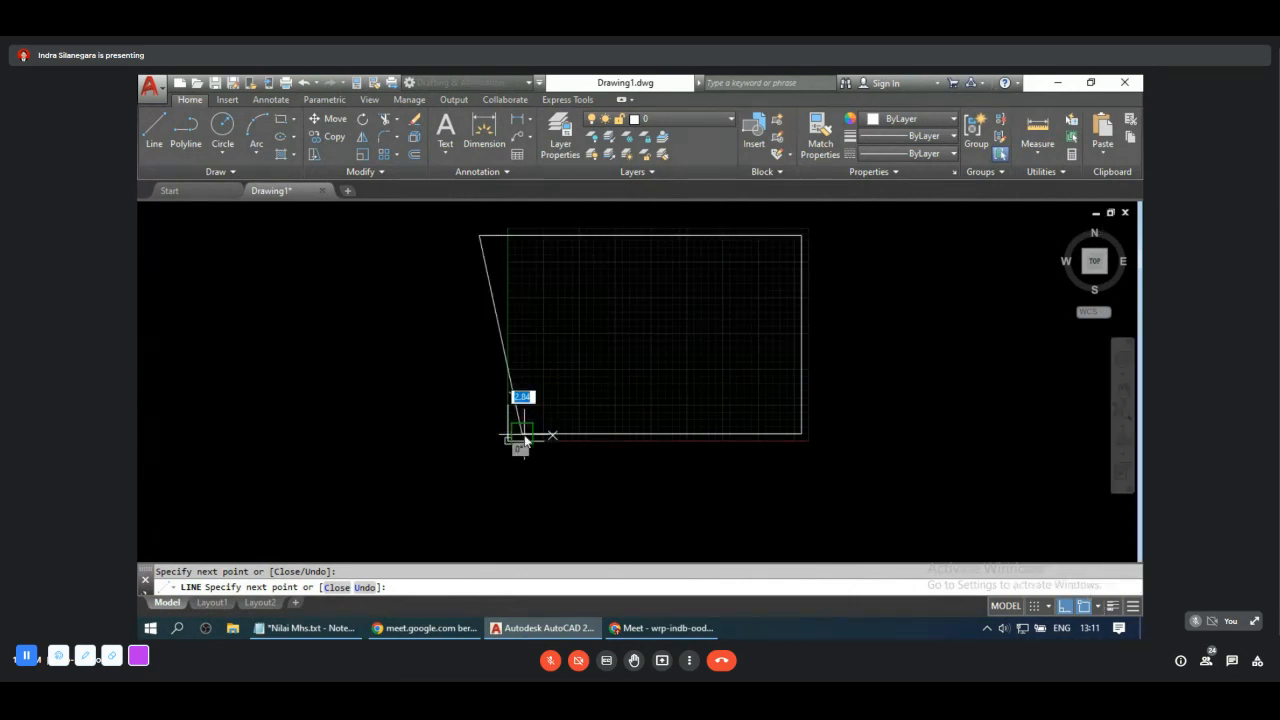
click(525, 229)
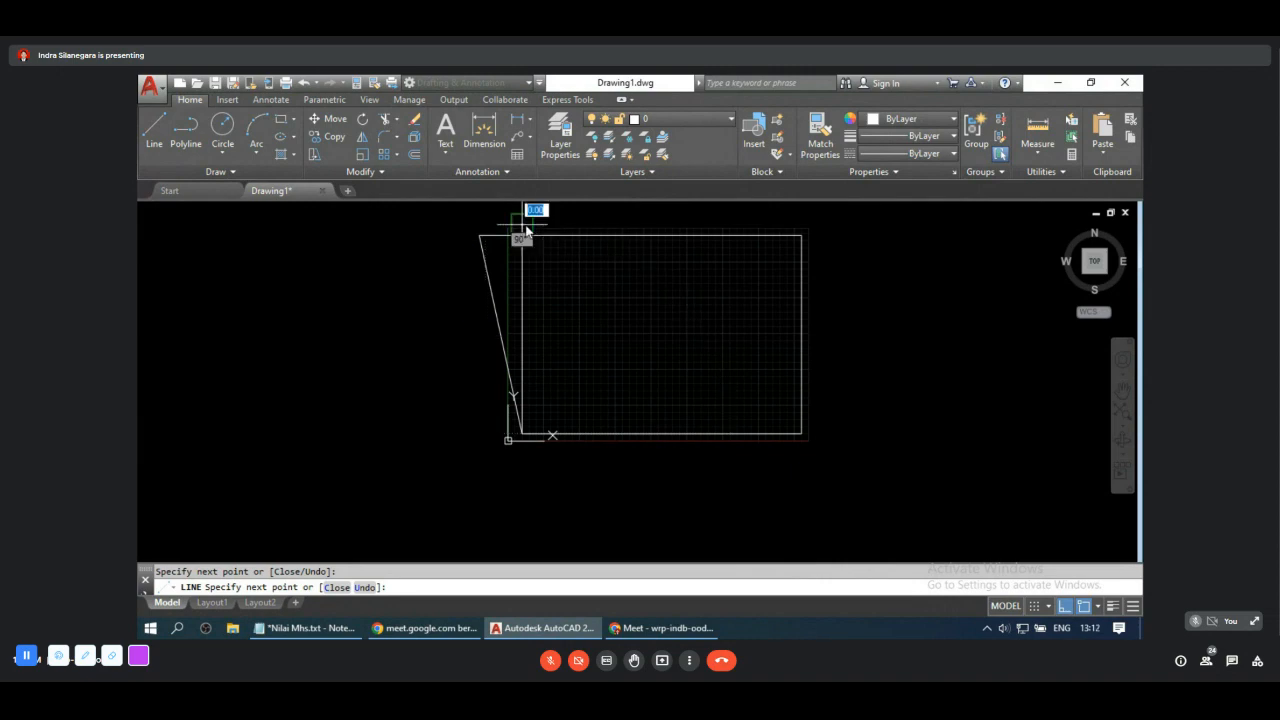
key(Return)
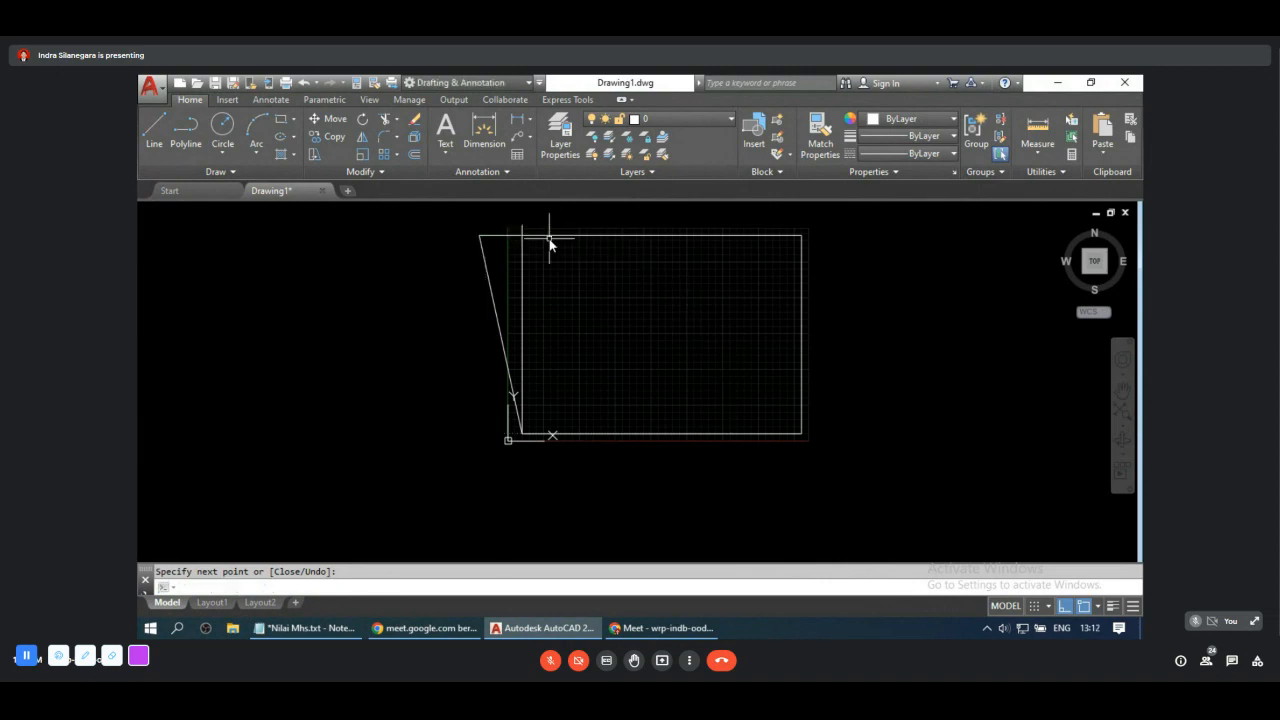
Step: Trim the overhanging line ends at the frame's upper-left corner, using all objects as cutting edges
text(tr)
key(Return)
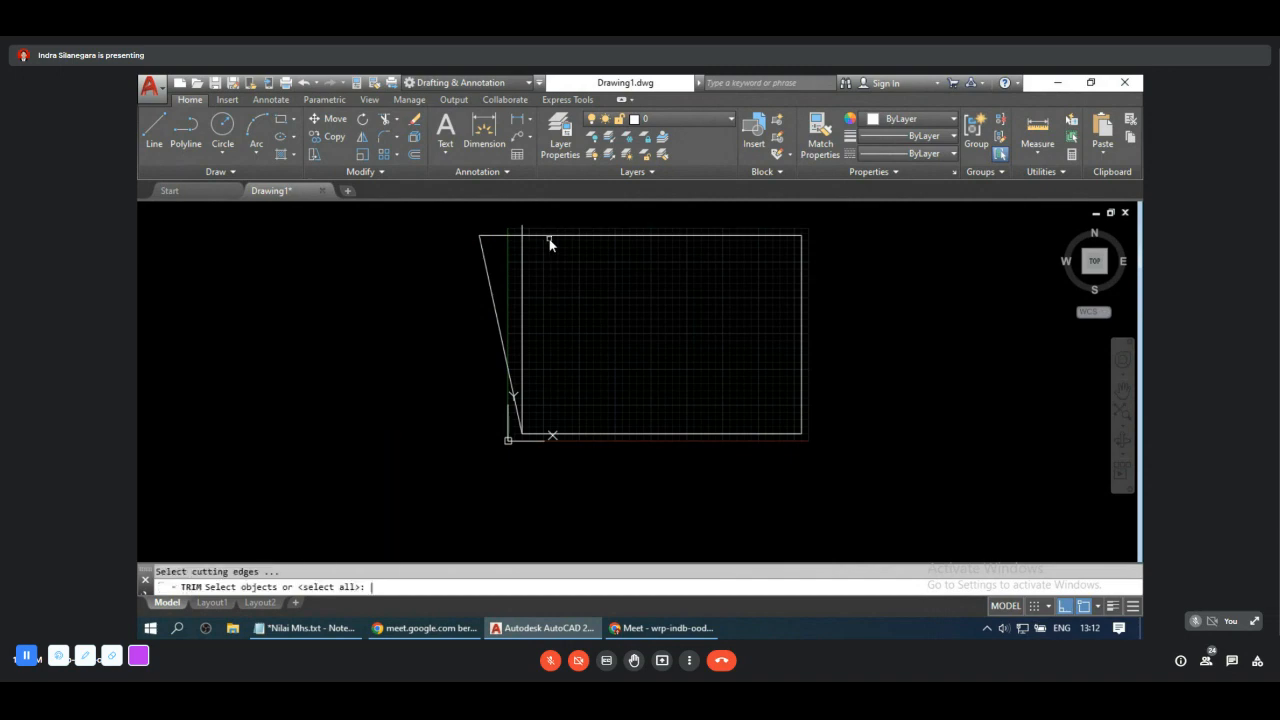
key(Return)
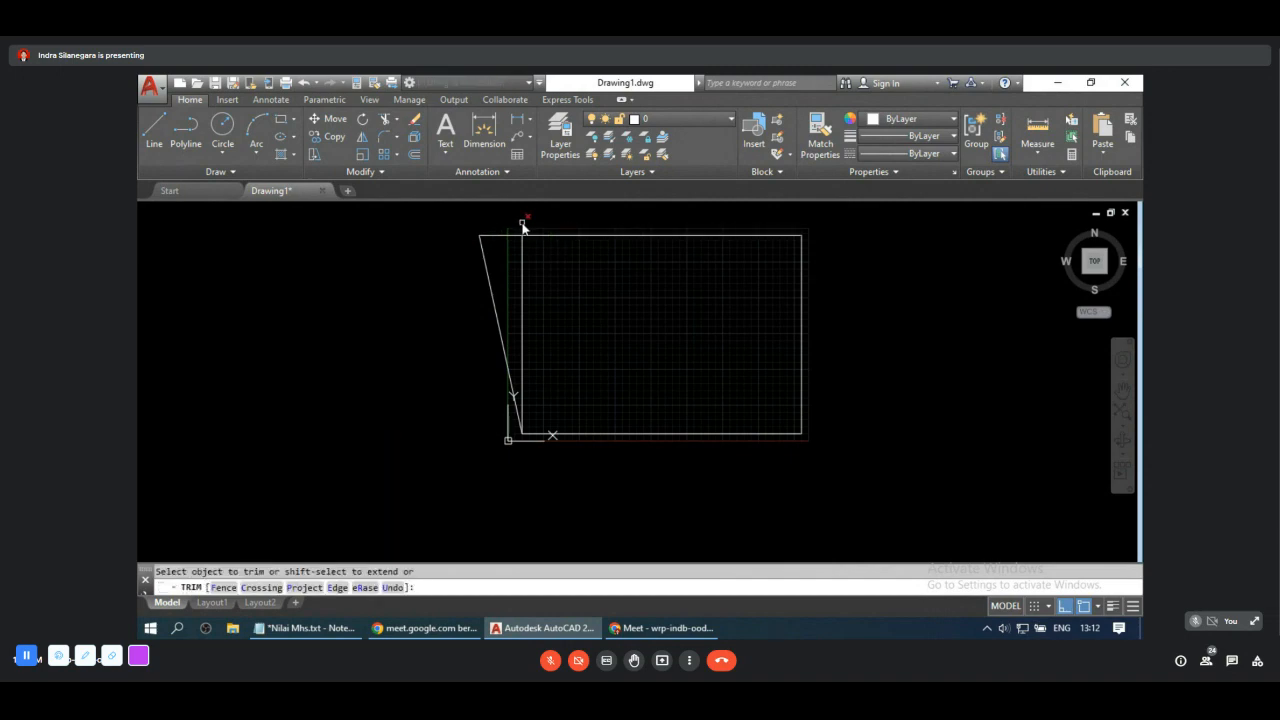
click(512, 236)
right_click(514, 238)
click(534, 245)
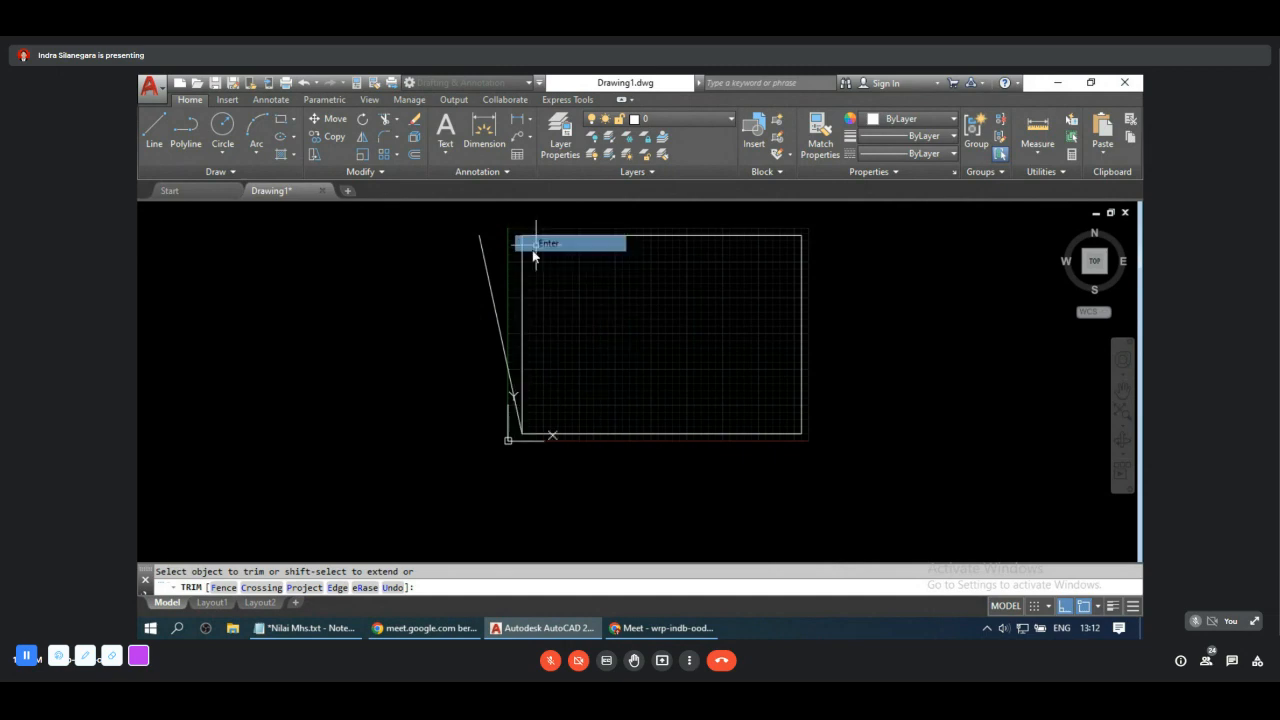
Step: Erase the leftover slanted line outside the frame's left edge
click(491, 286)
key(Delete)
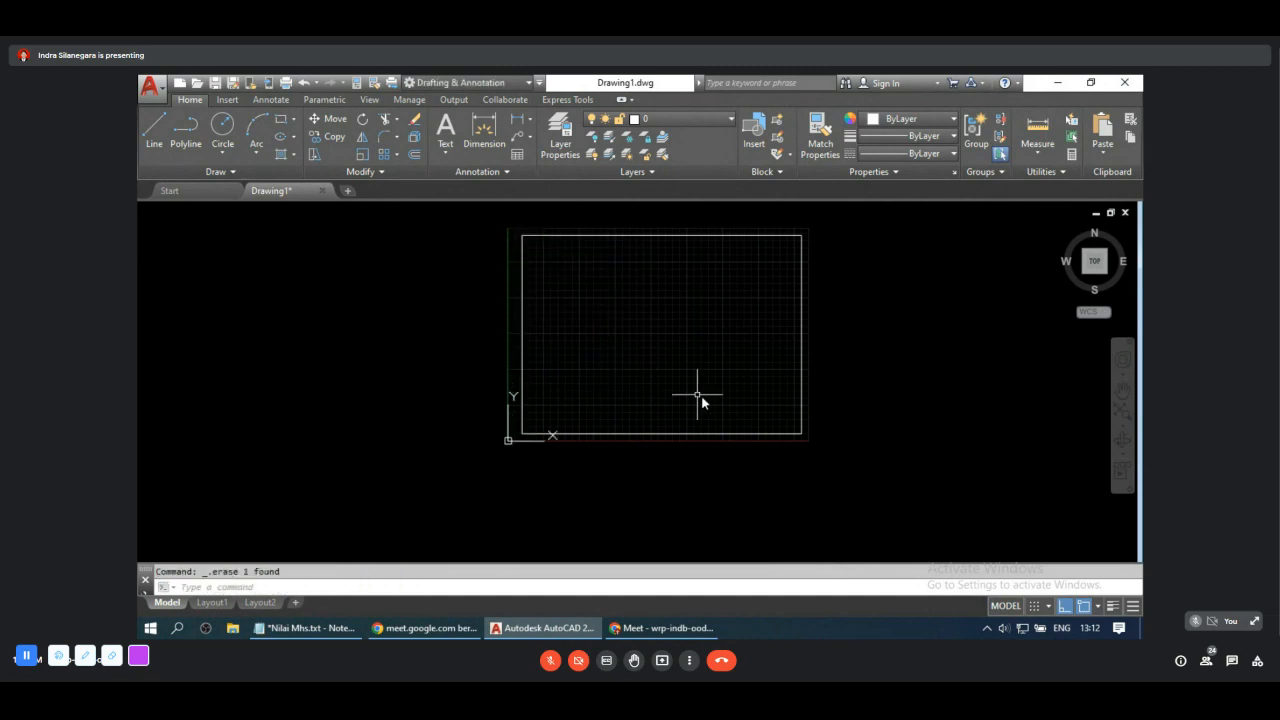
scroll(780, 420, up, 2)
scroll(854, 455, down, 3)
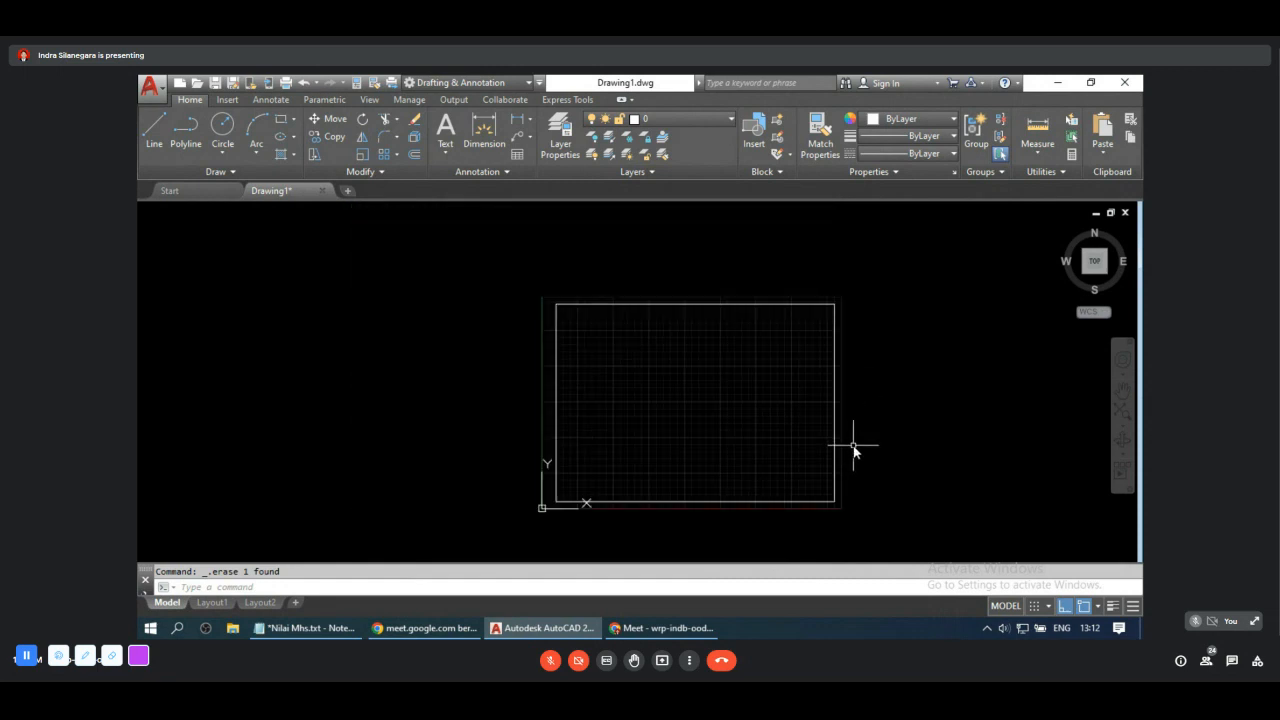
Step: Switch to File Explorer and expand the Pengajaran folder on the Data (D:) drive
click(236, 628)
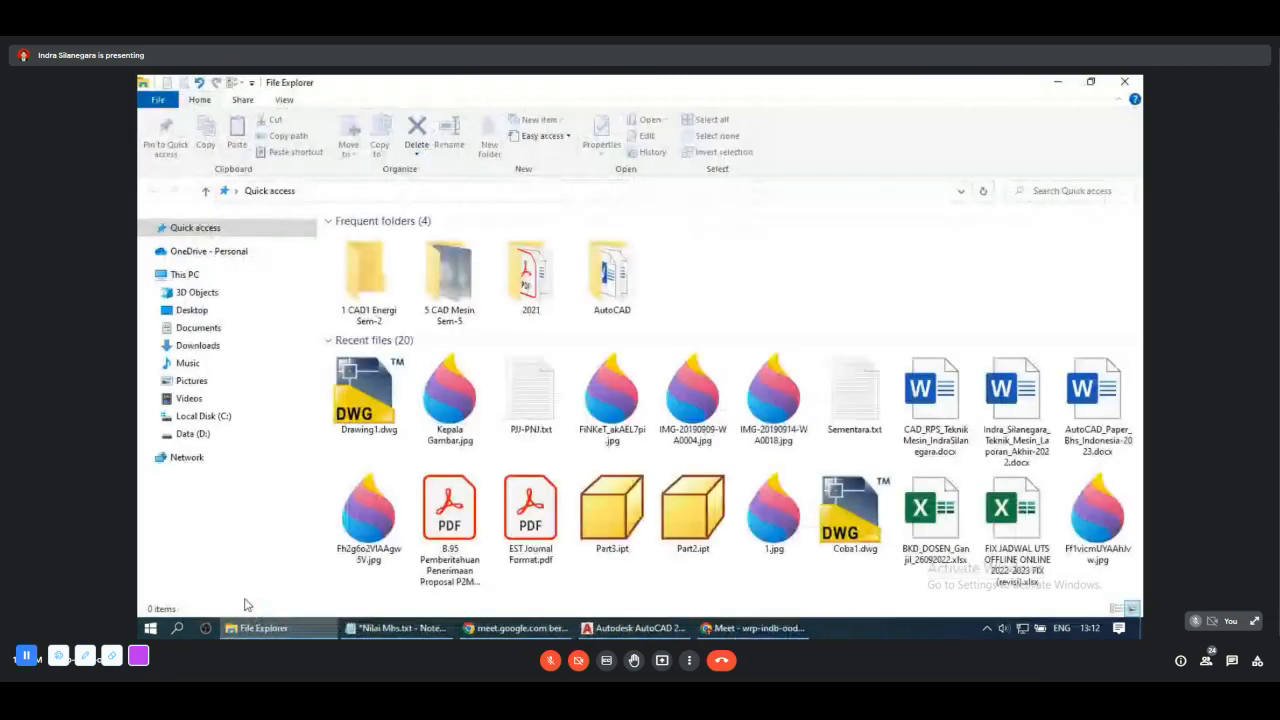
click(154, 435)
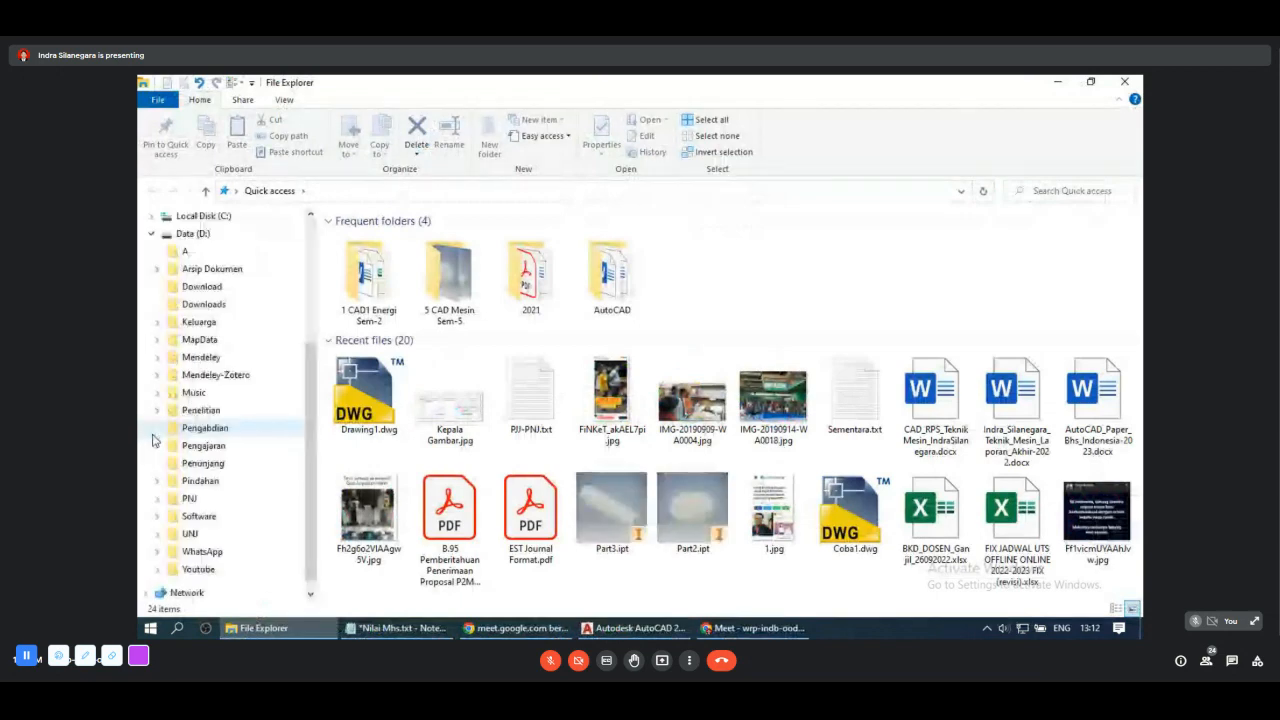
click(205, 446)
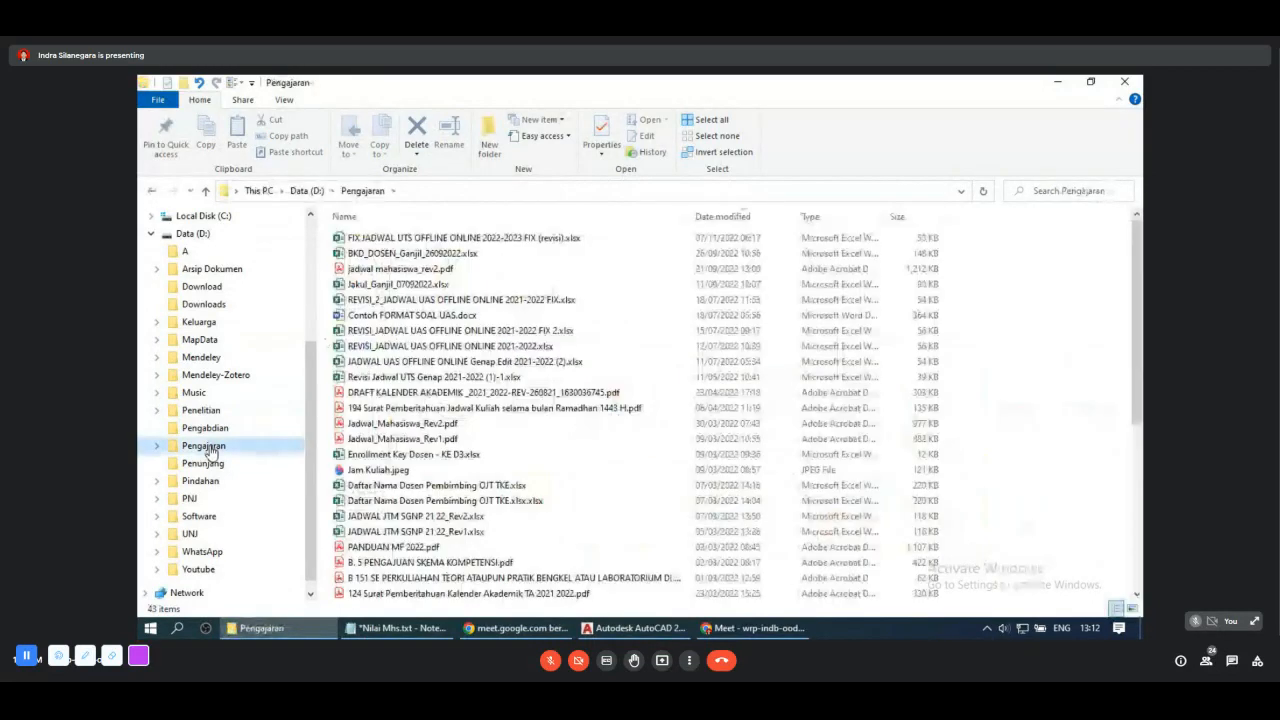
click(156, 446)
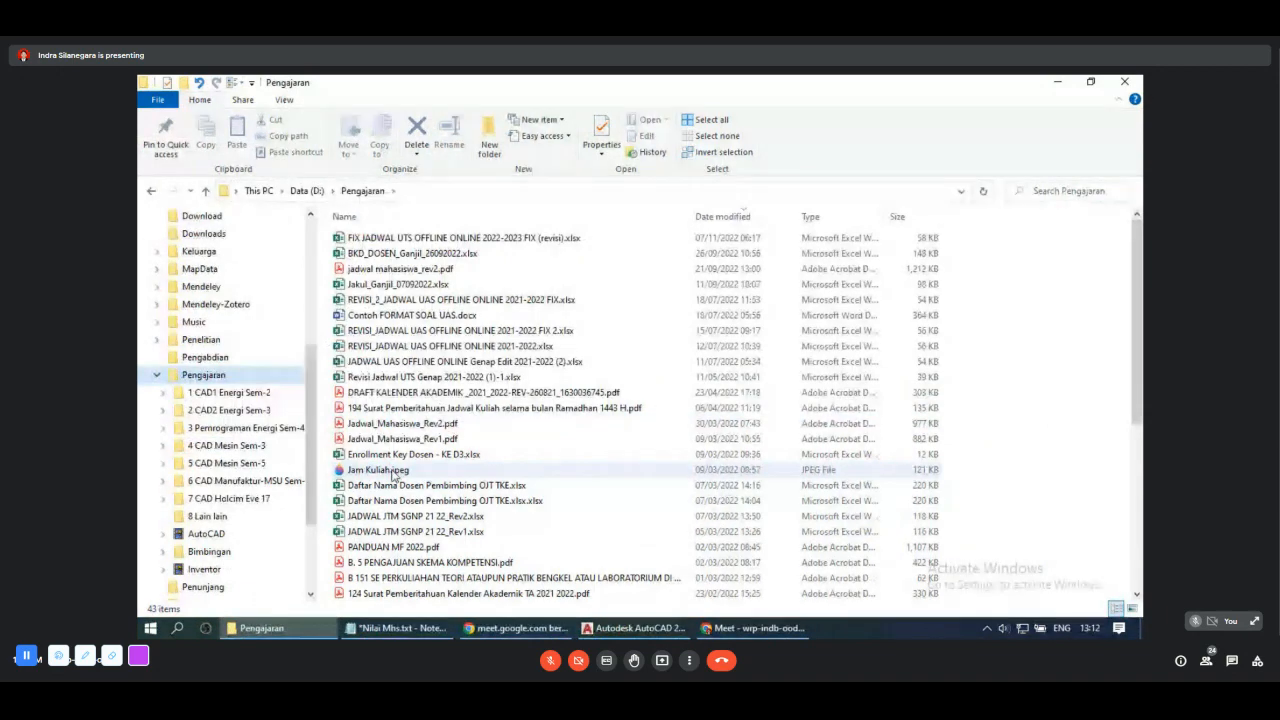
Step: Look through the 4 CAD Mesin Sem-3 and 2 CAD2 Energi Sem-3 folders for the title block image
click(245, 449)
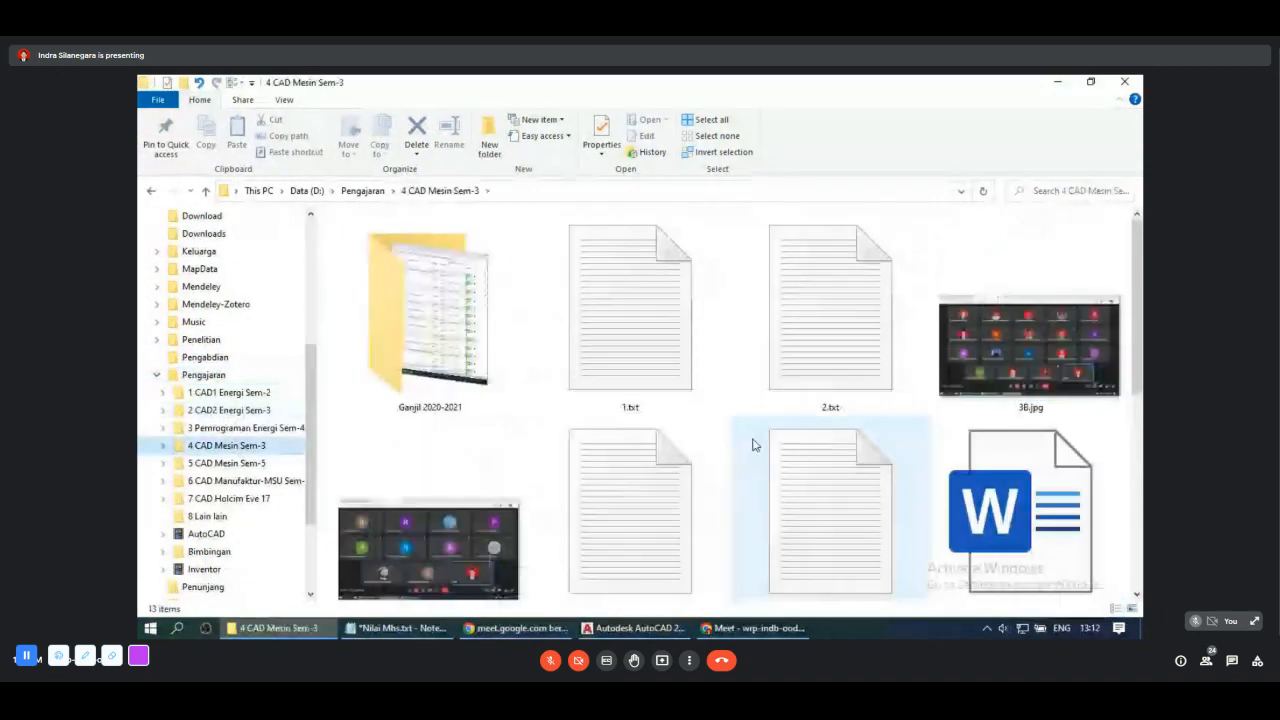
scroll(754, 443, down, 3)
scroll(754, 445, up, 1)
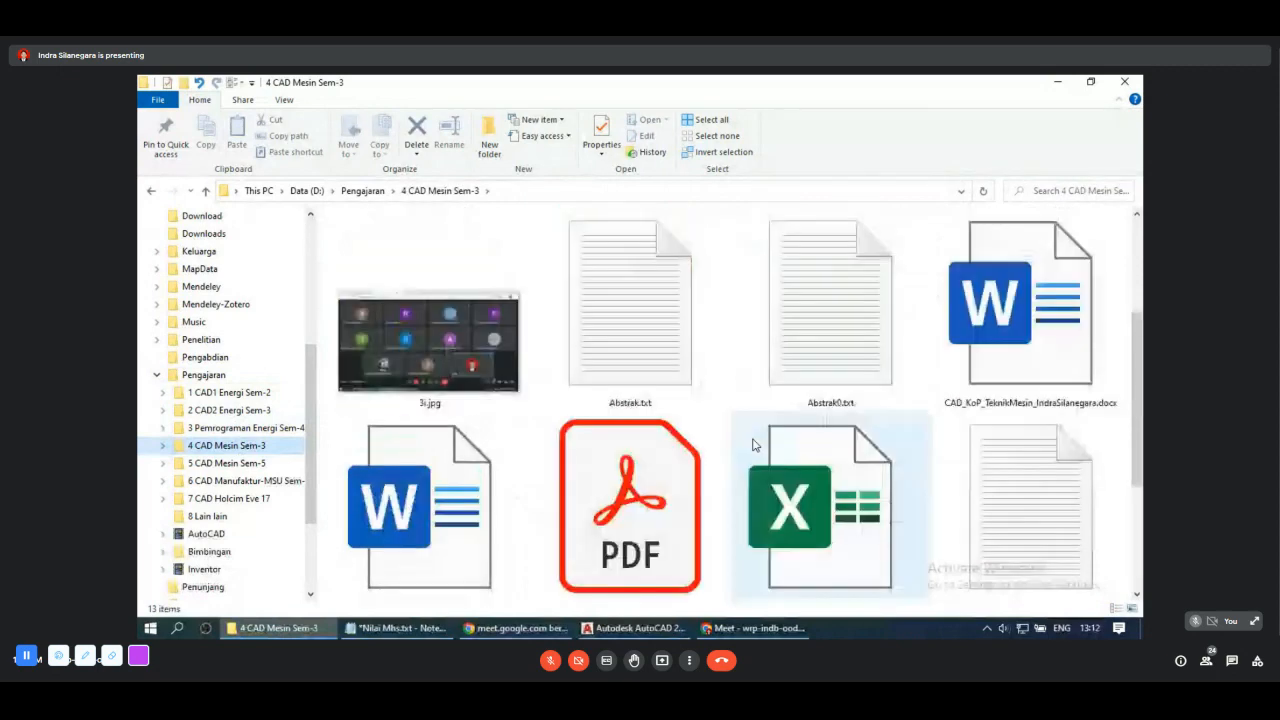
scroll(754, 445, up, 1)
click(229, 410)
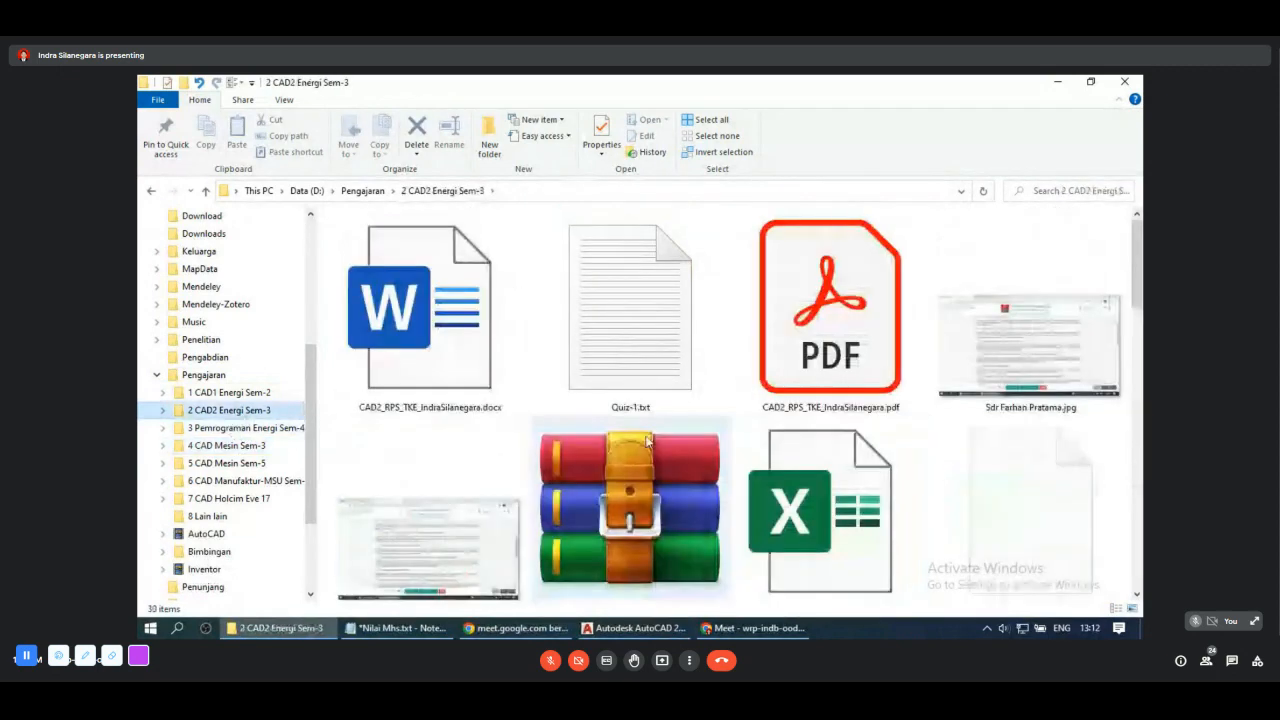
scroll(713, 455, down, 8)
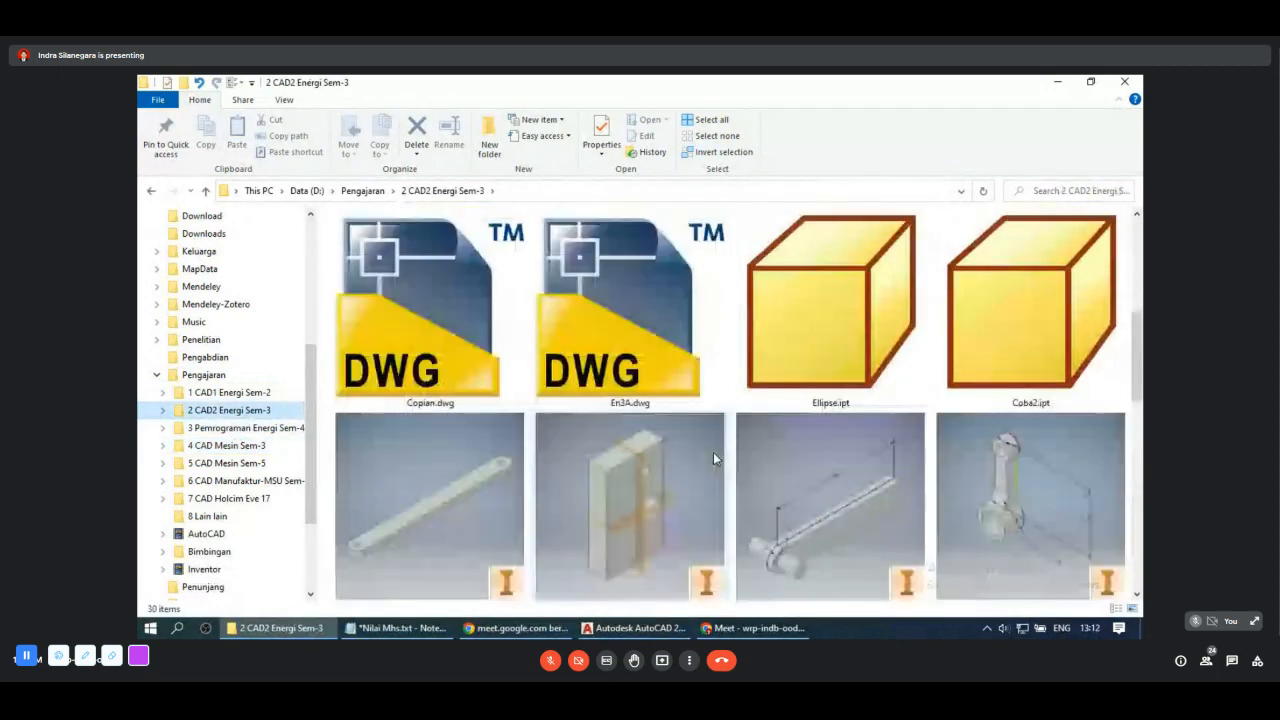
scroll(713, 458, up, 8)
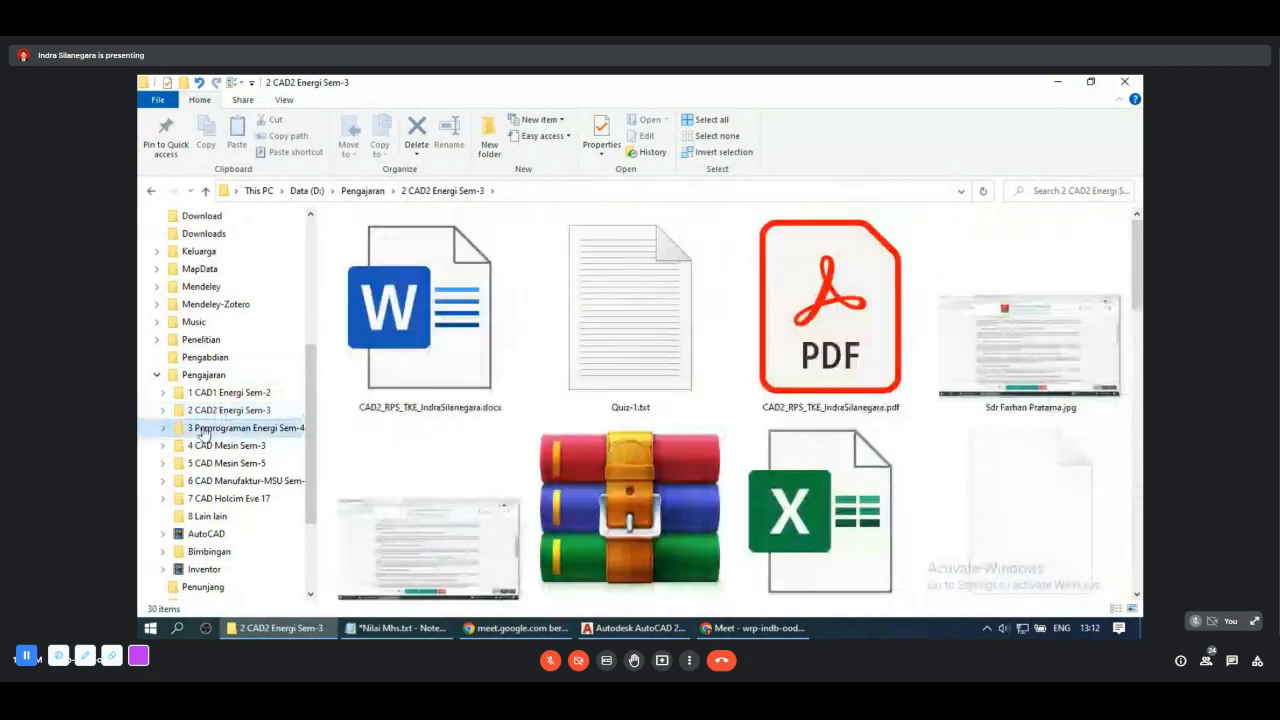
Step: Open the 1 CAD1 Energi Sem-2 folder and select the Kepala Gambar.jpg image
click(229, 393)
scroll(673, 489, down, 5)
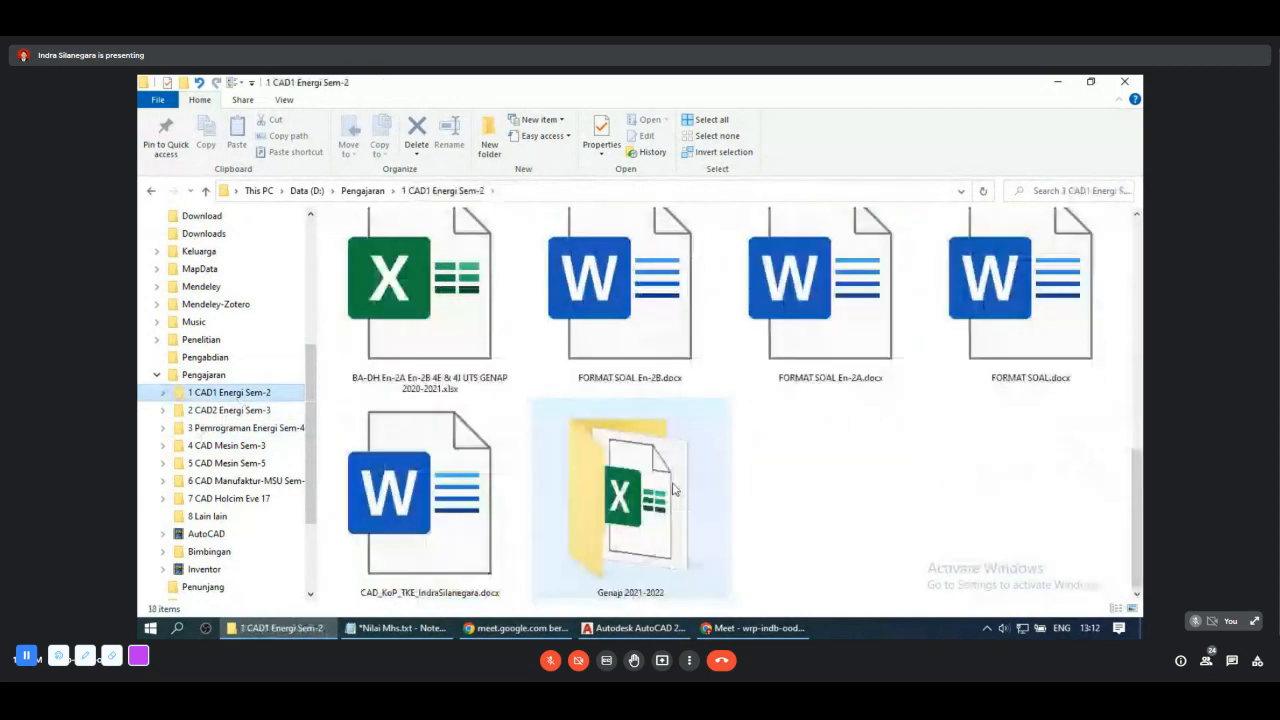
scroll(673, 489, up, 5)
scroll(673, 489, down, 5)
scroll(673, 489, up, 1)
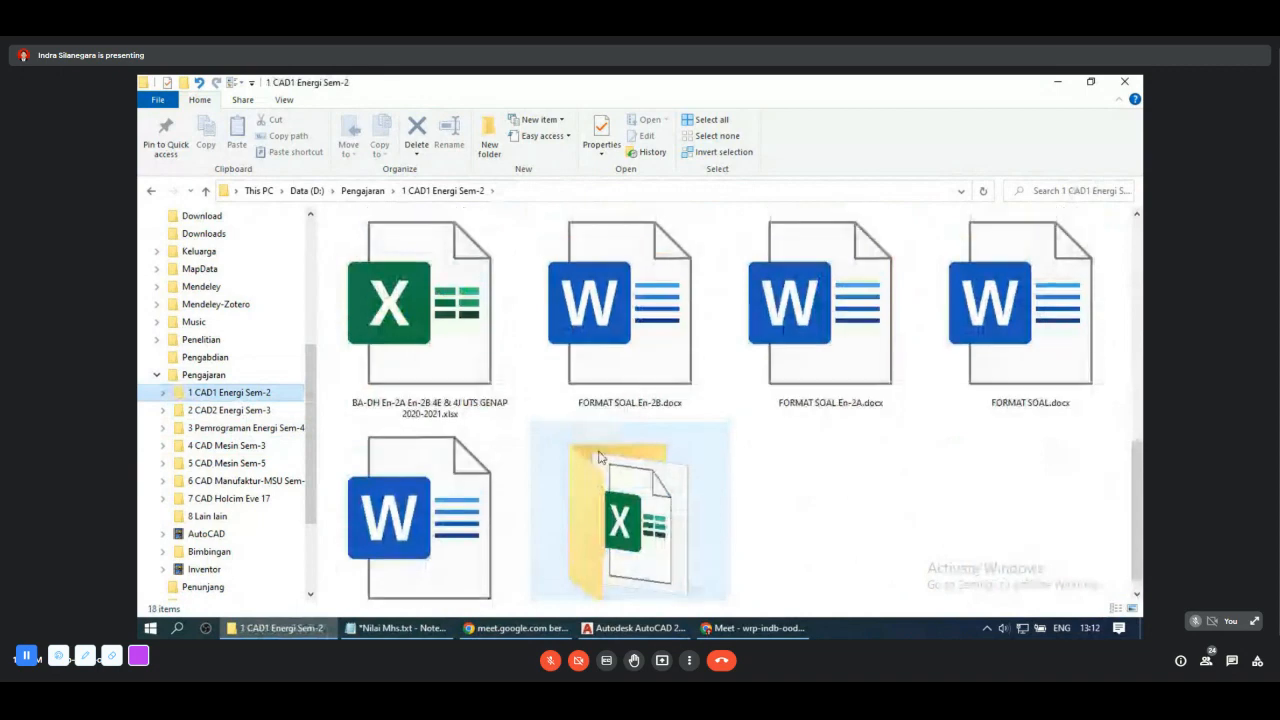
scroll(599, 457, up, 2)
click(437, 365)
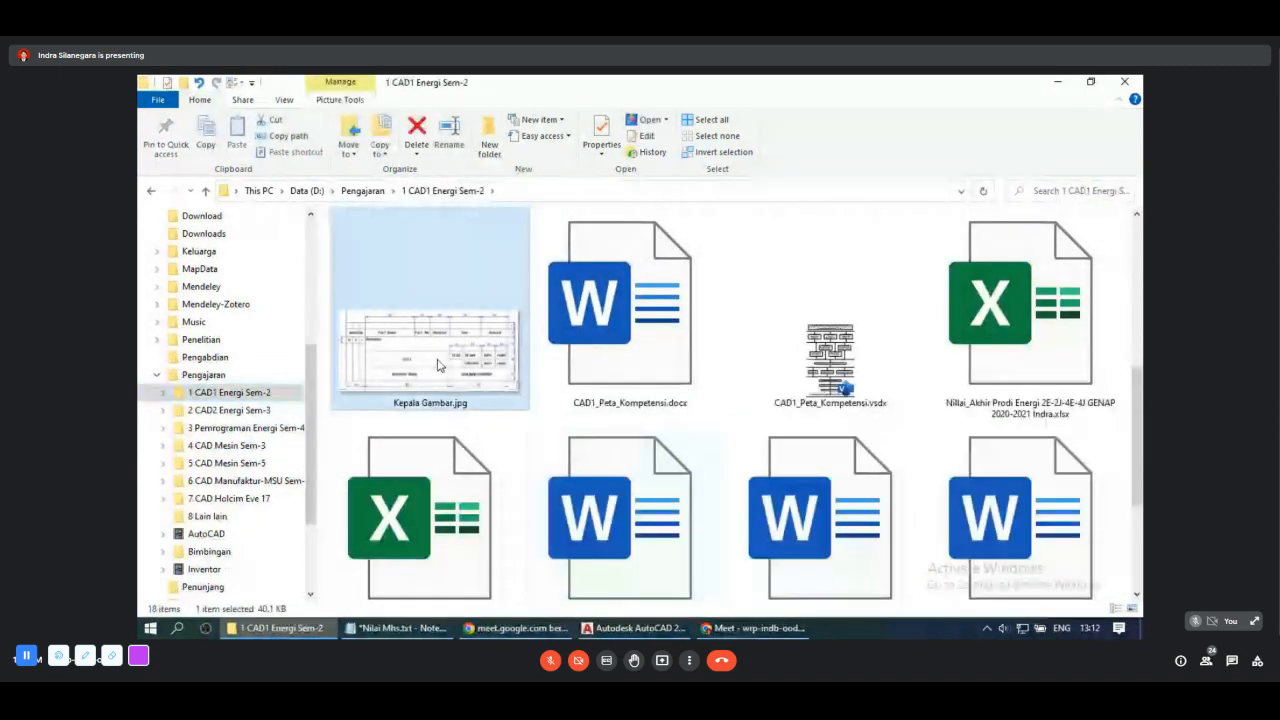
Step: Open the selected Kepala Gambar.jpg image for editing in Paint 3D
click(646, 121)
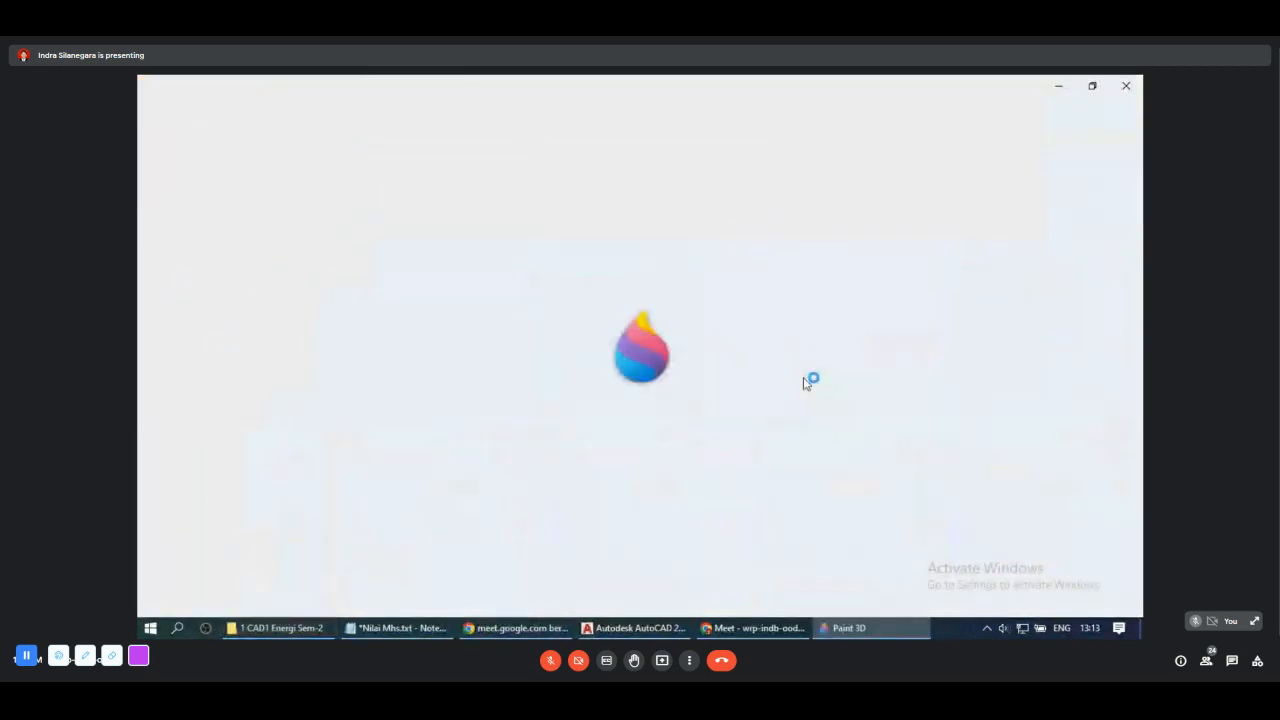
Step: Switch to the Google Meet call, hide the screen-sharing notice, and briefly mute and unmute the microphone
click(731, 629)
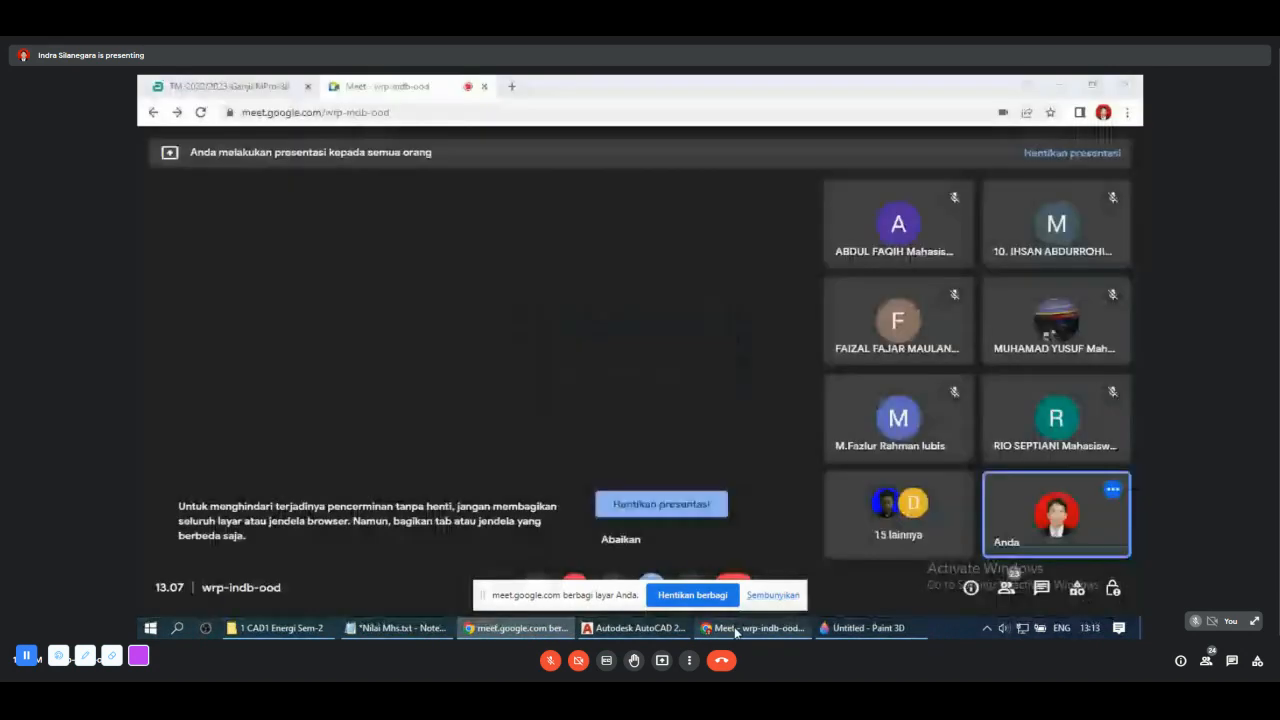
click(781, 595)
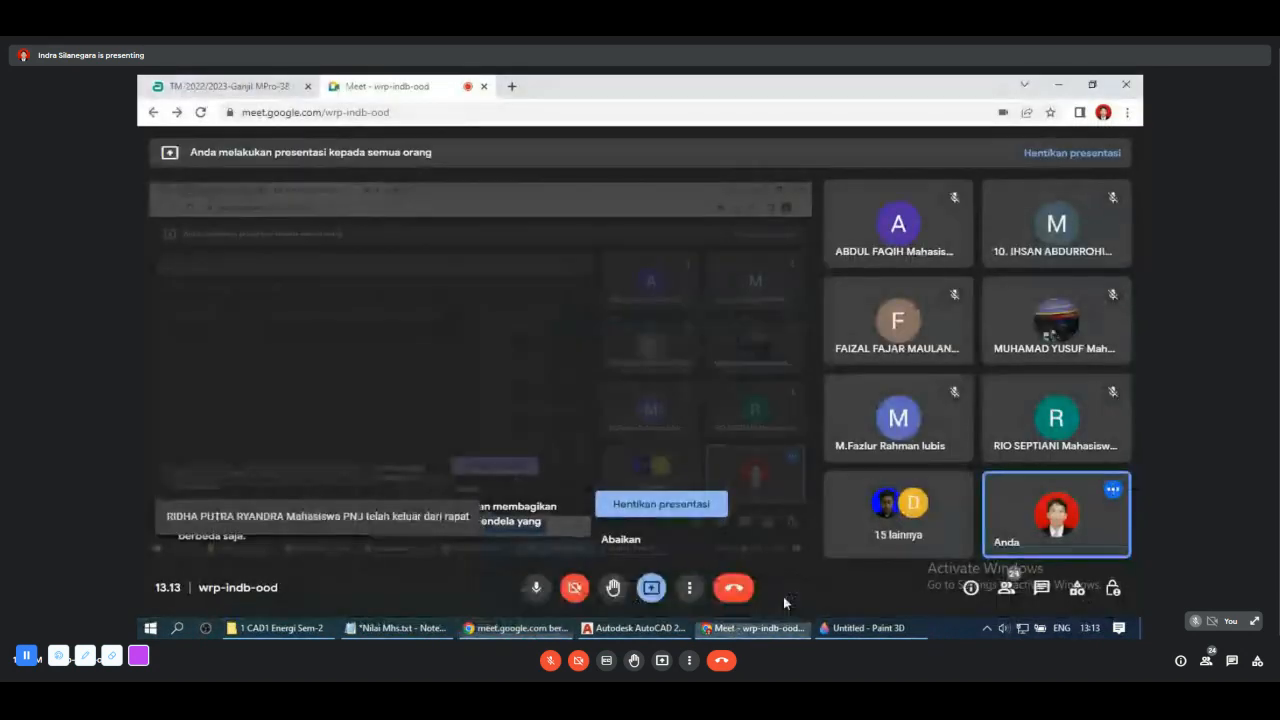
click(537, 589)
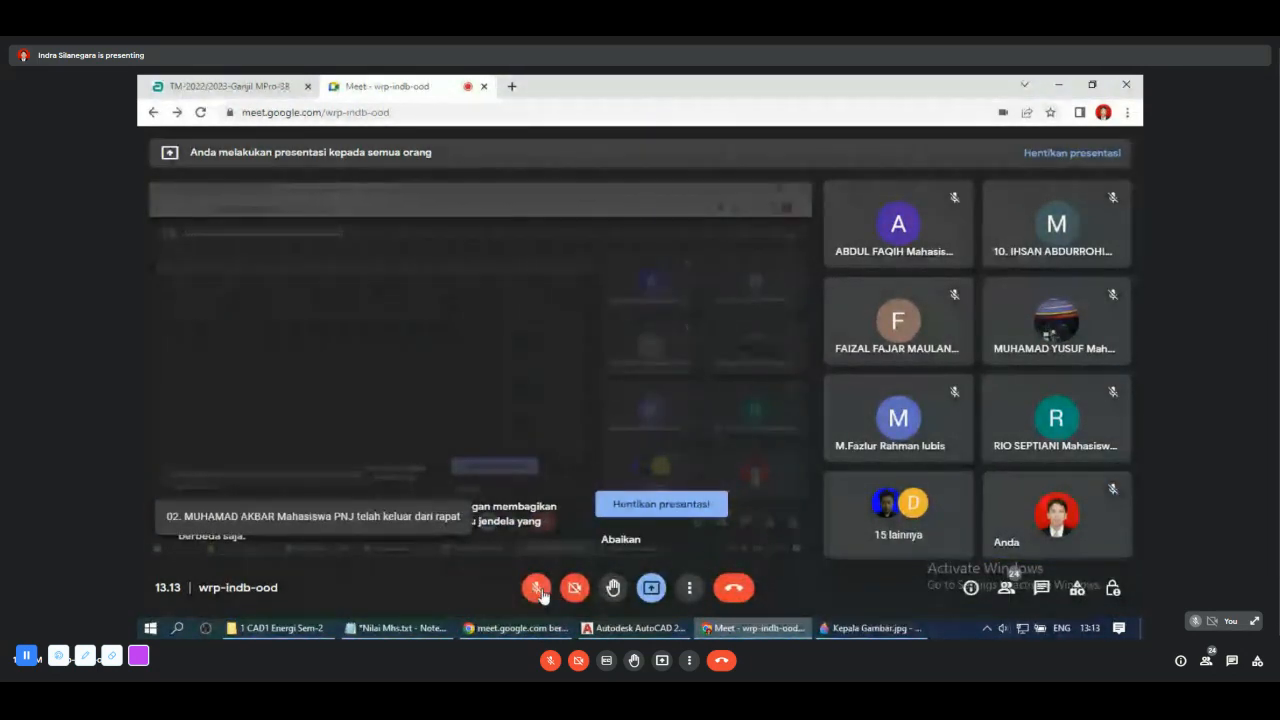
click(537, 588)
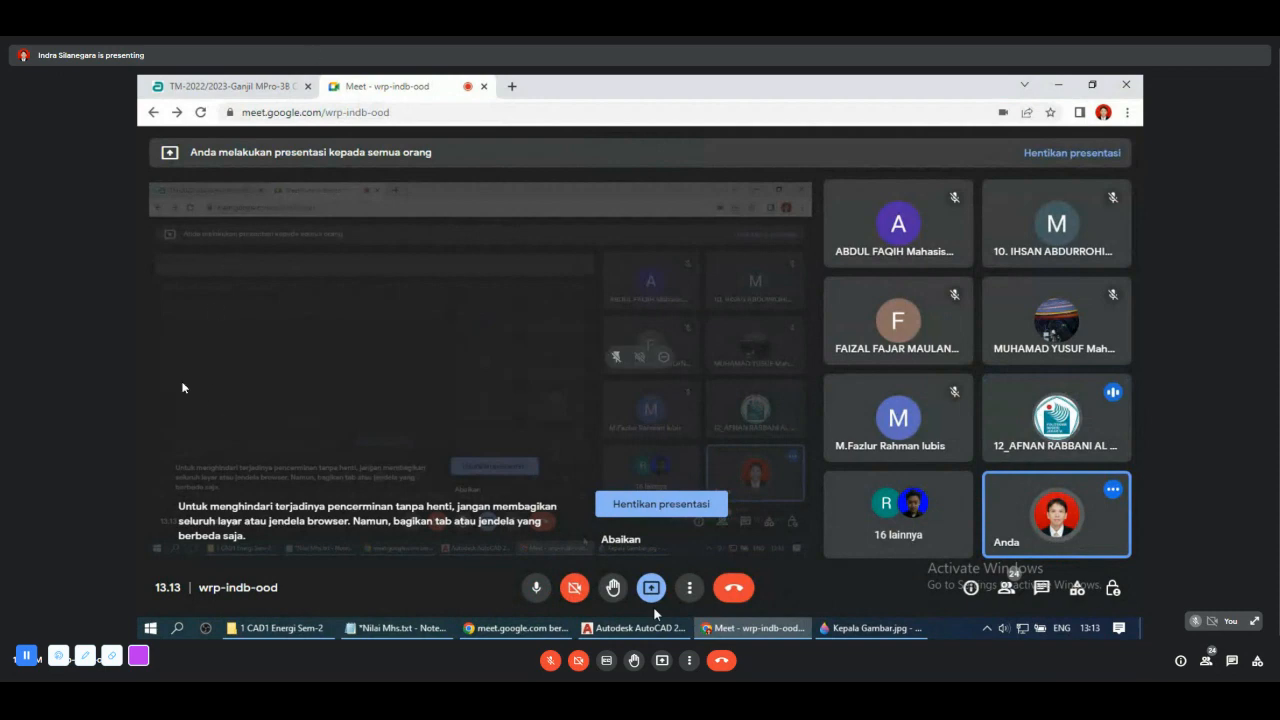
Step: Switch to AutoCAD and draw a freehand-sized circle in the upper-left area of the frame
click(648, 633)
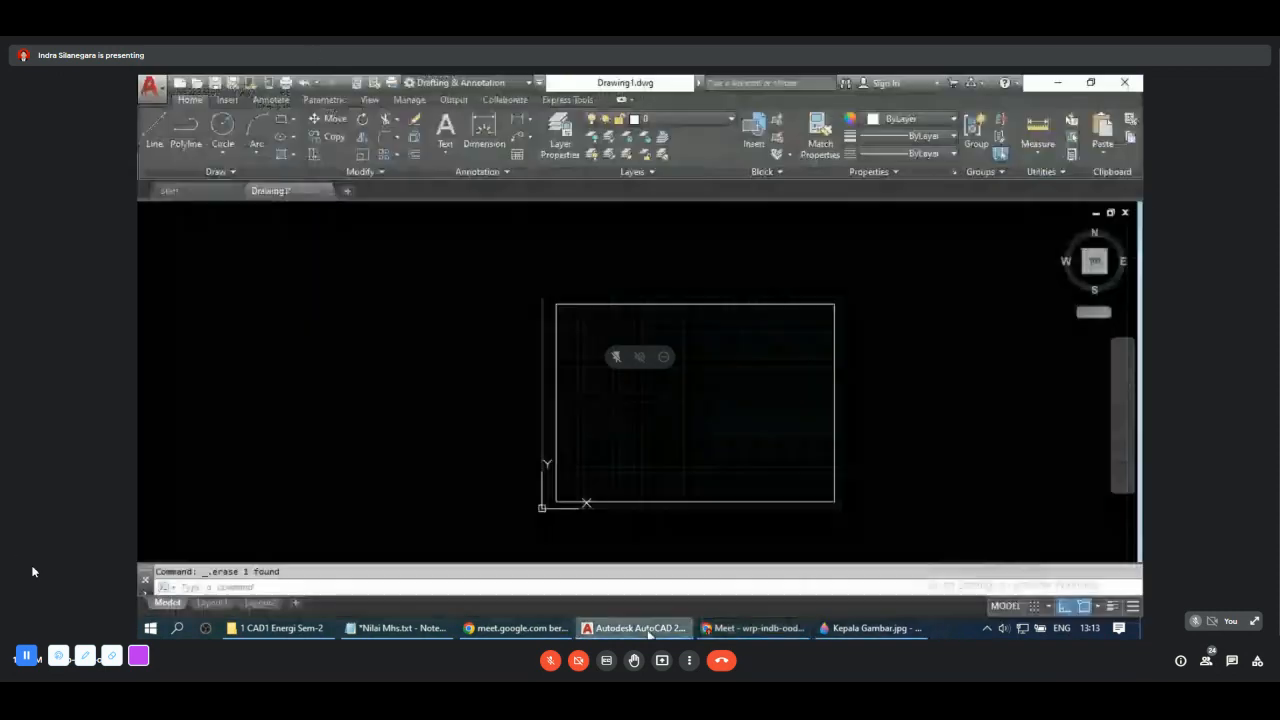
click(784, 169)
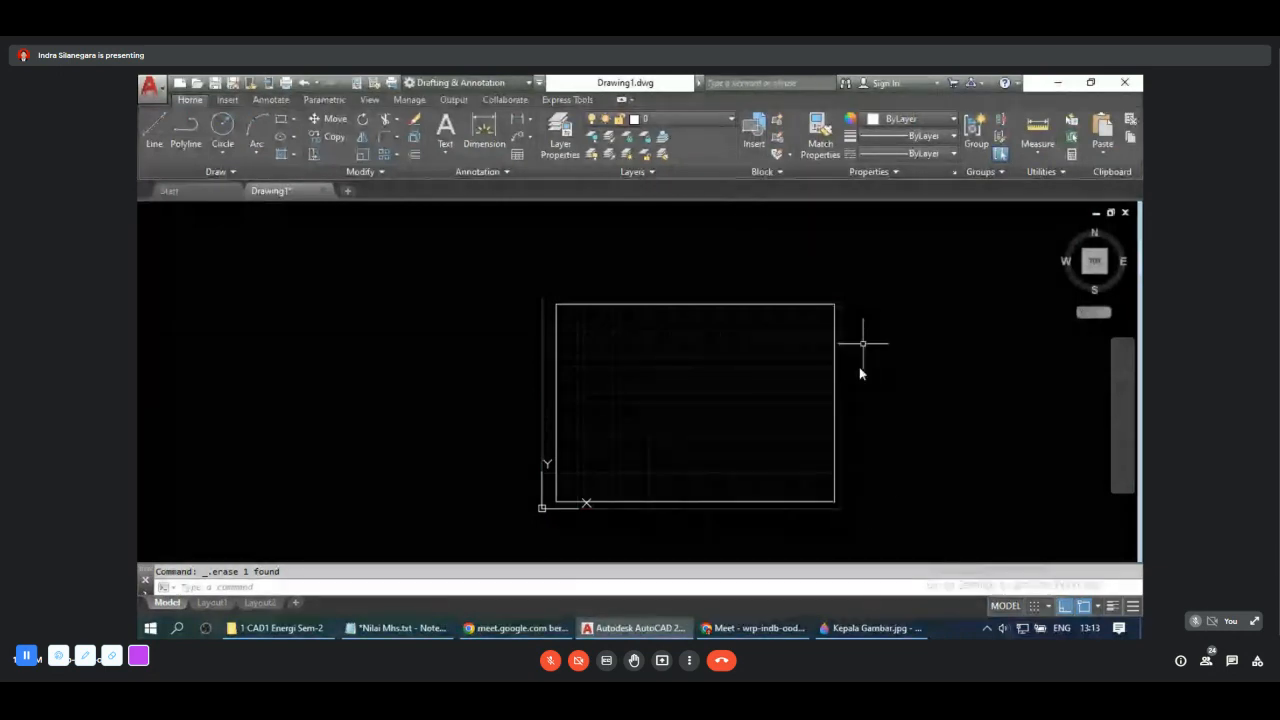
scroll(843, 449, up, 2)
middle_drag(843, 449, 869, 490)
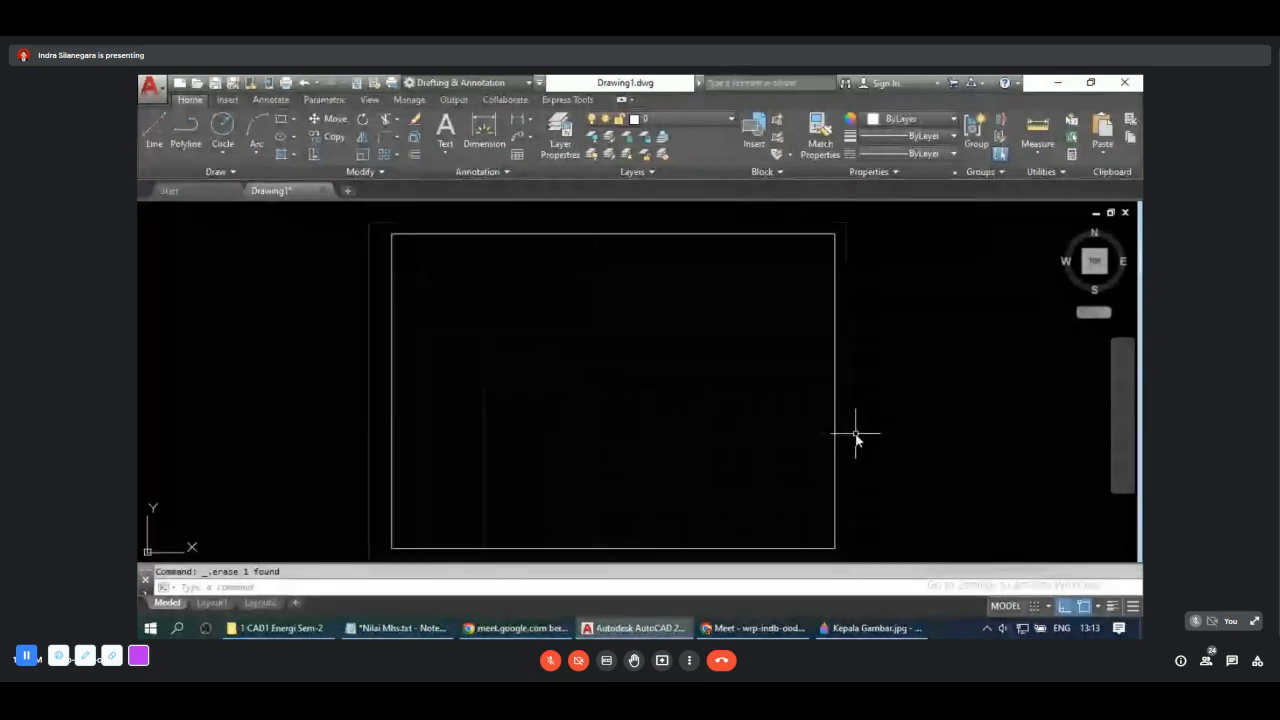
click(221, 125)
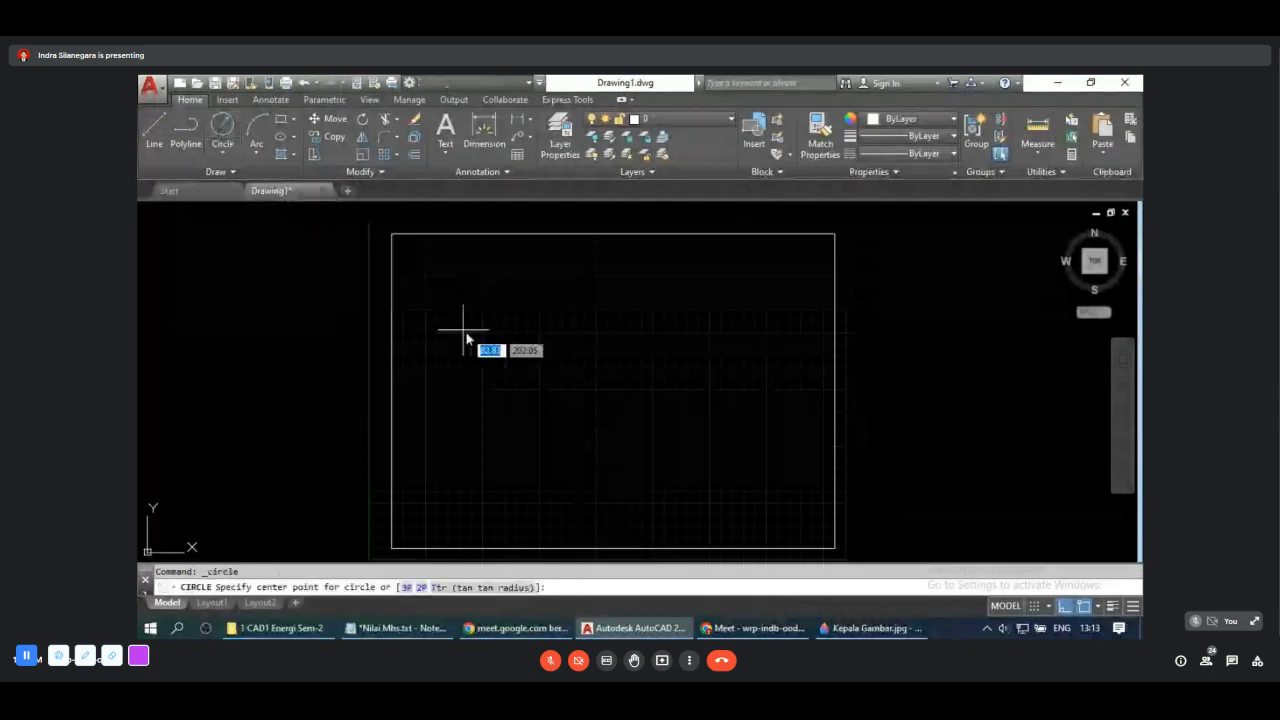
click(486, 320)
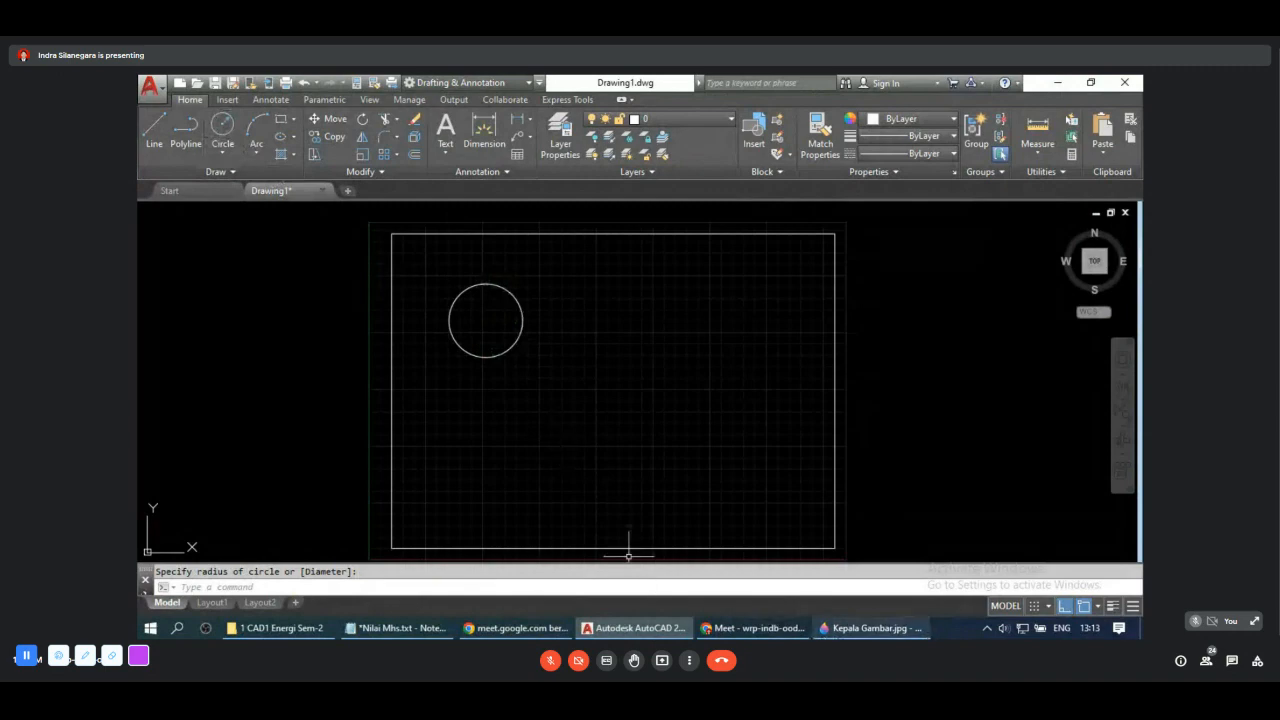
Step: Check the Google Meet call, return to AutoCAD and draw a rectangle from near the circle's center, extending down and right past its edge
click(765, 630)
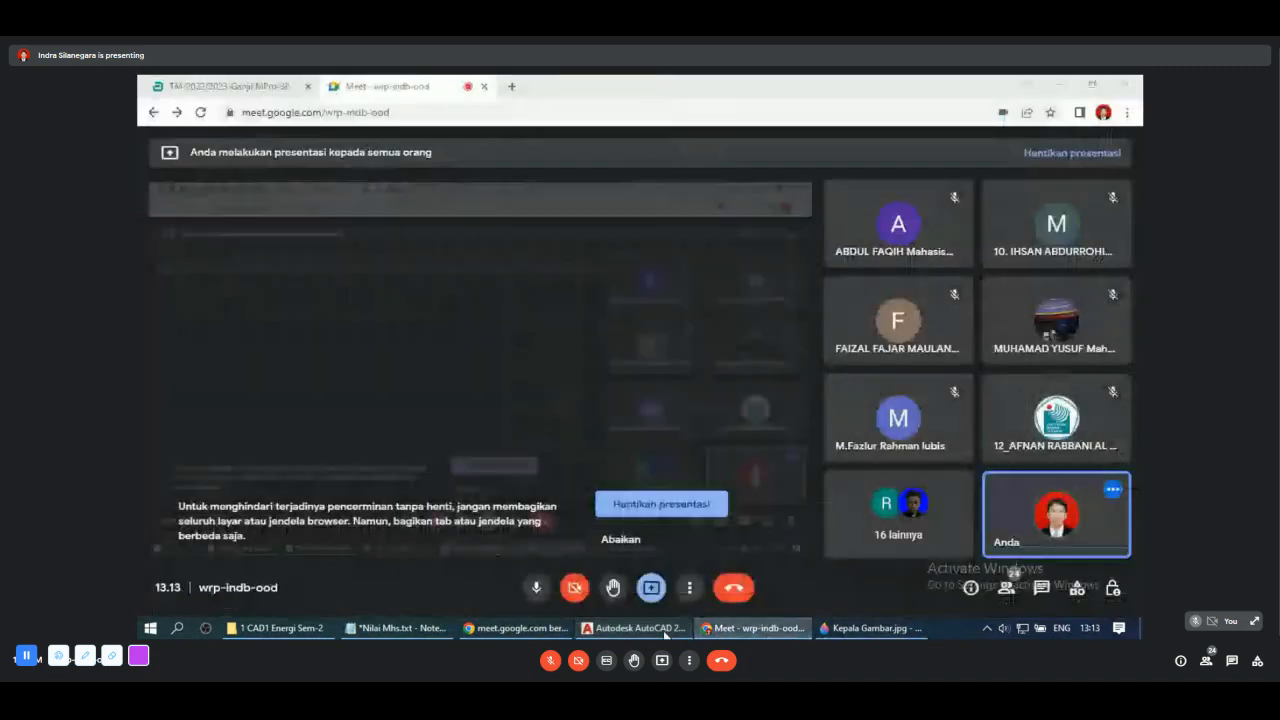
click(665, 630)
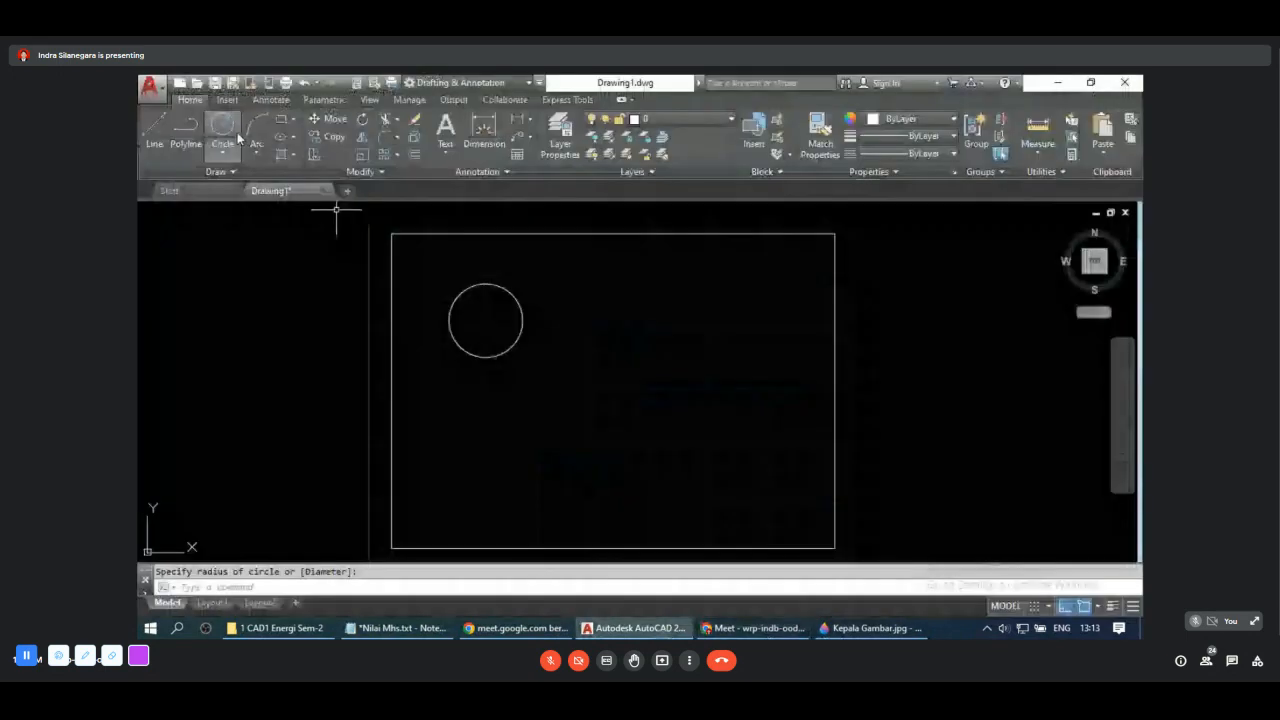
click(281, 121)
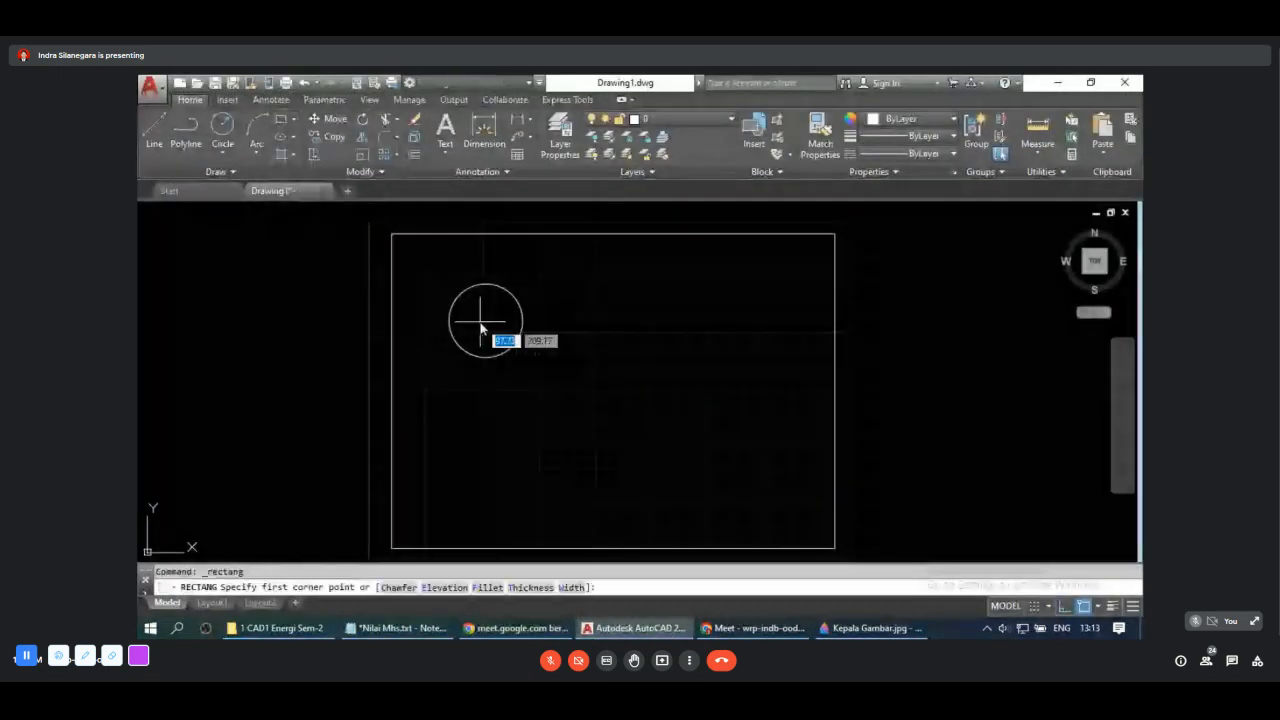
click(490, 322)
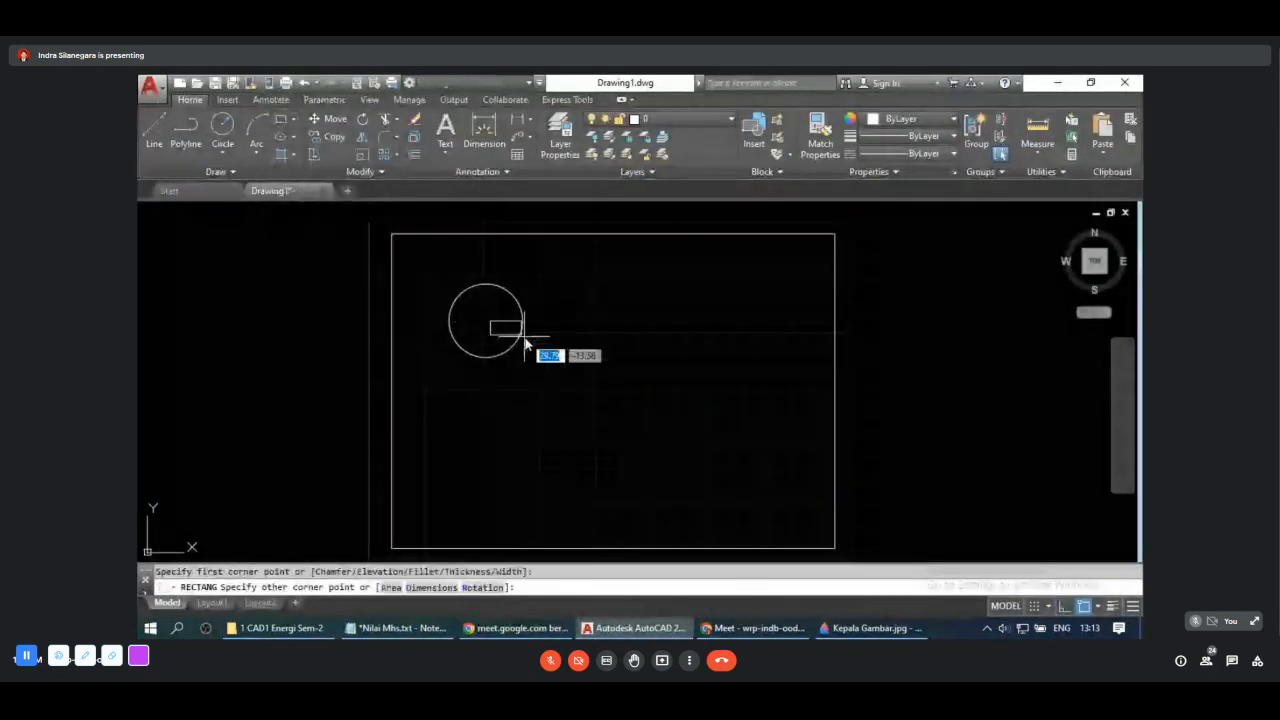
click(586, 378)
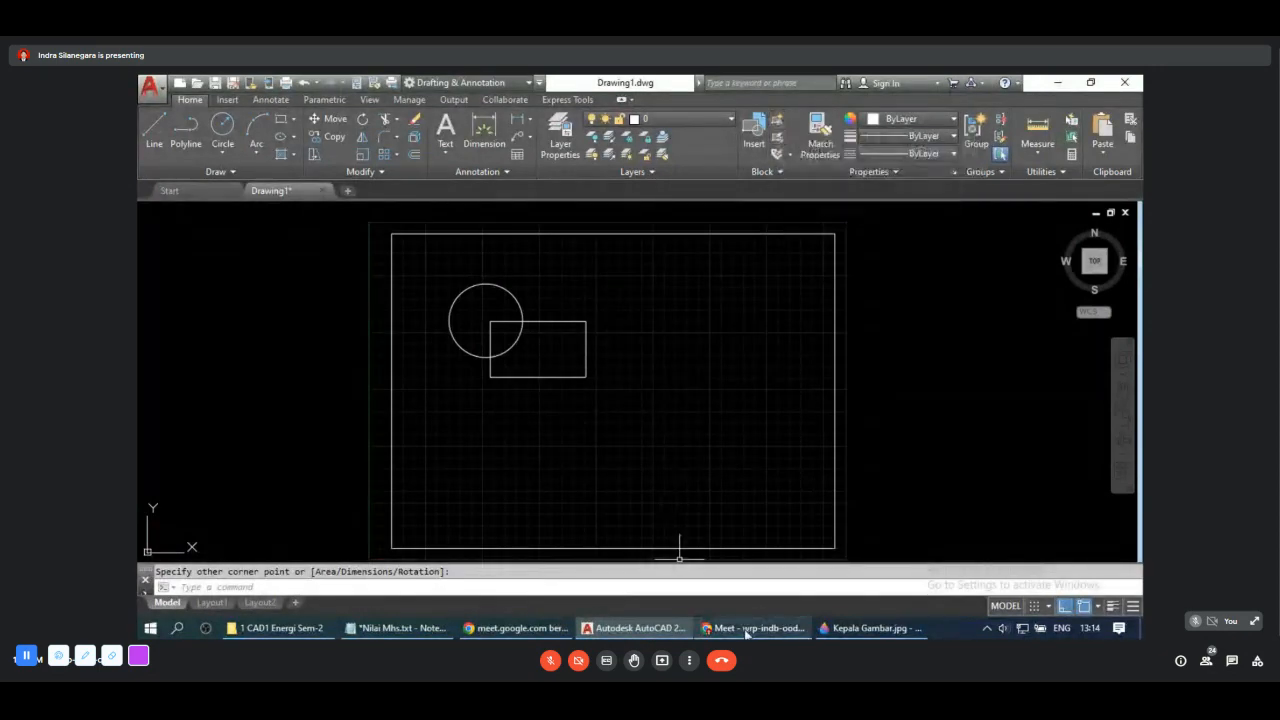
Step: Start a BLOCK definition in AutoCAD and pick the rectangle's lower-right corner as its base point
click(747, 628)
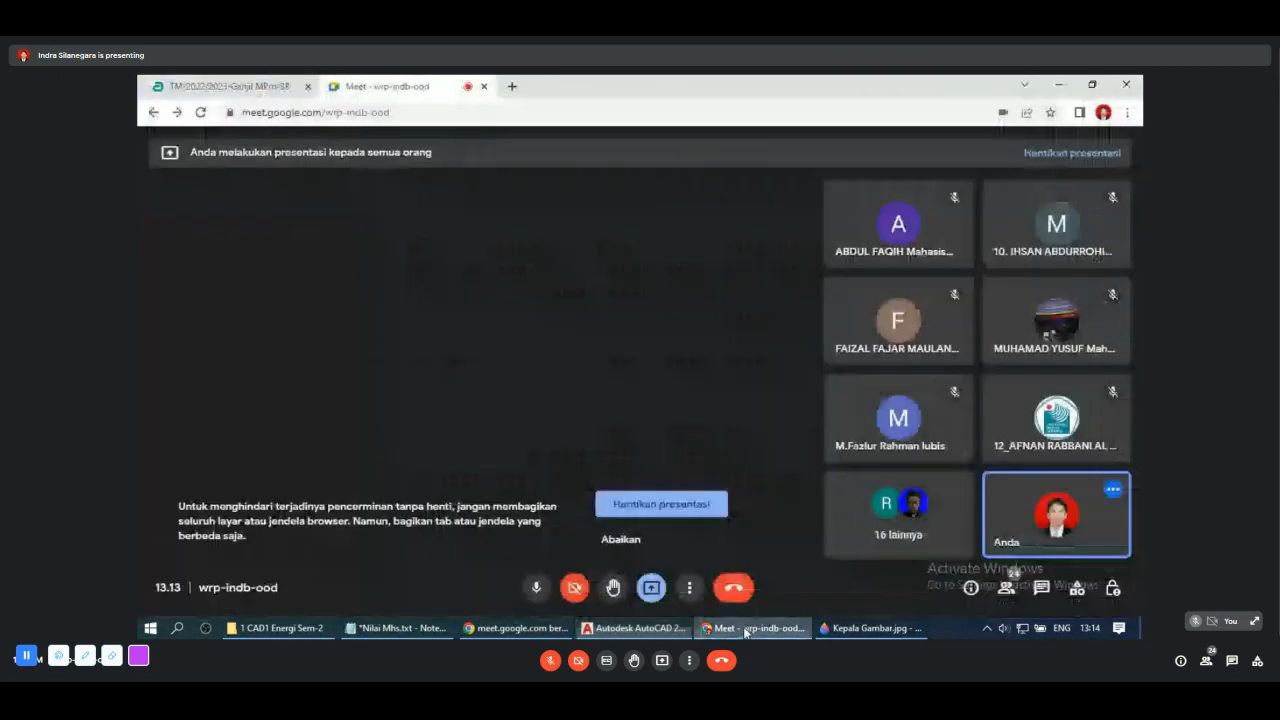
click(648, 629)
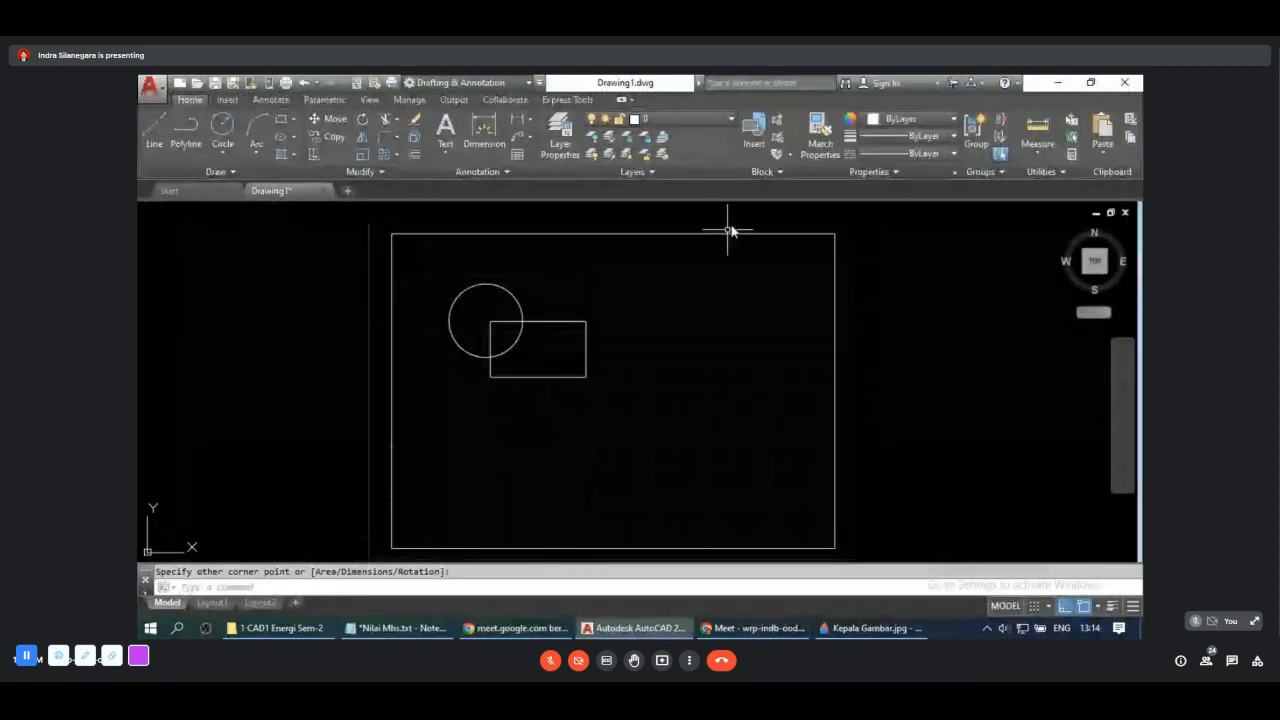
click(337, 590)
text(BLOC)
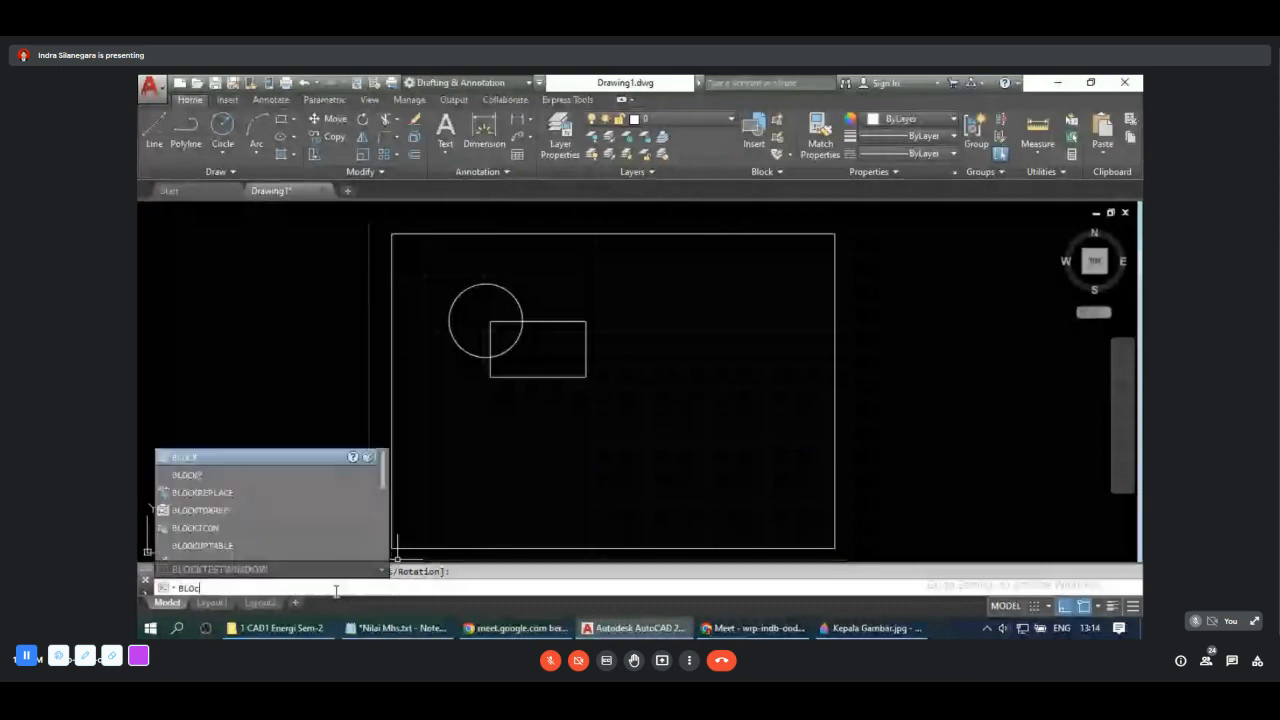
key(Return)
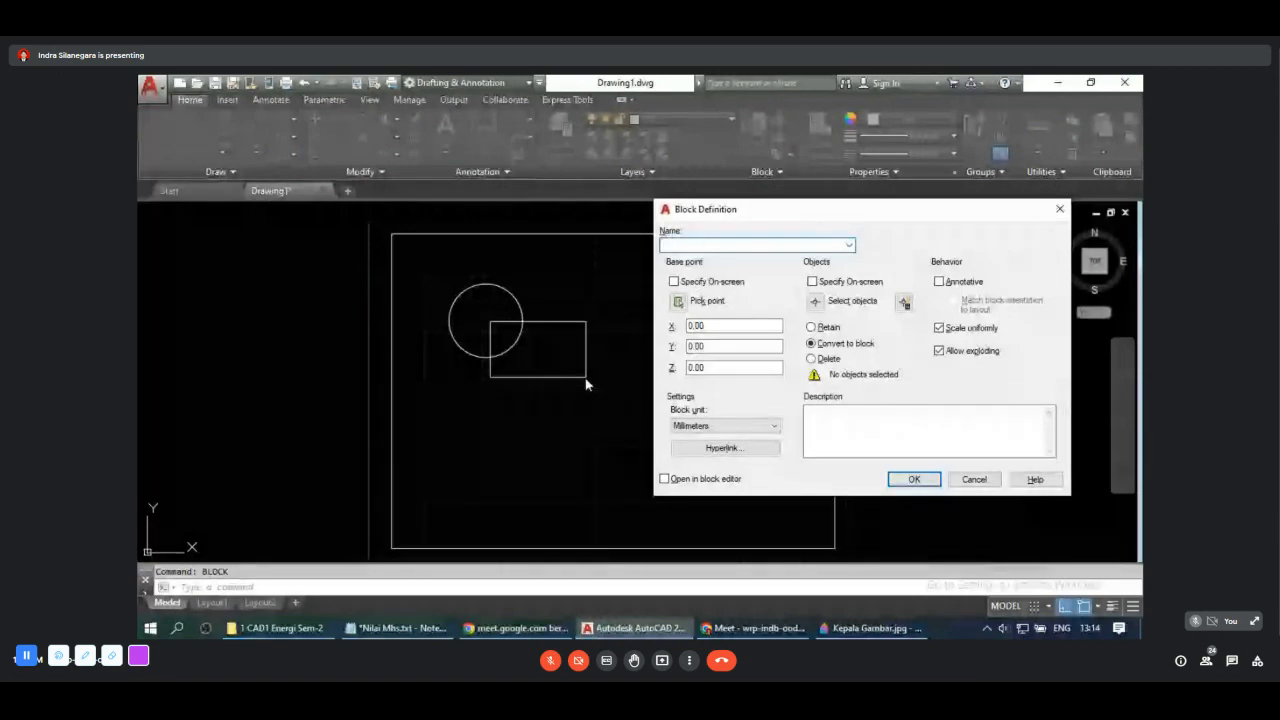
click(679, 302)
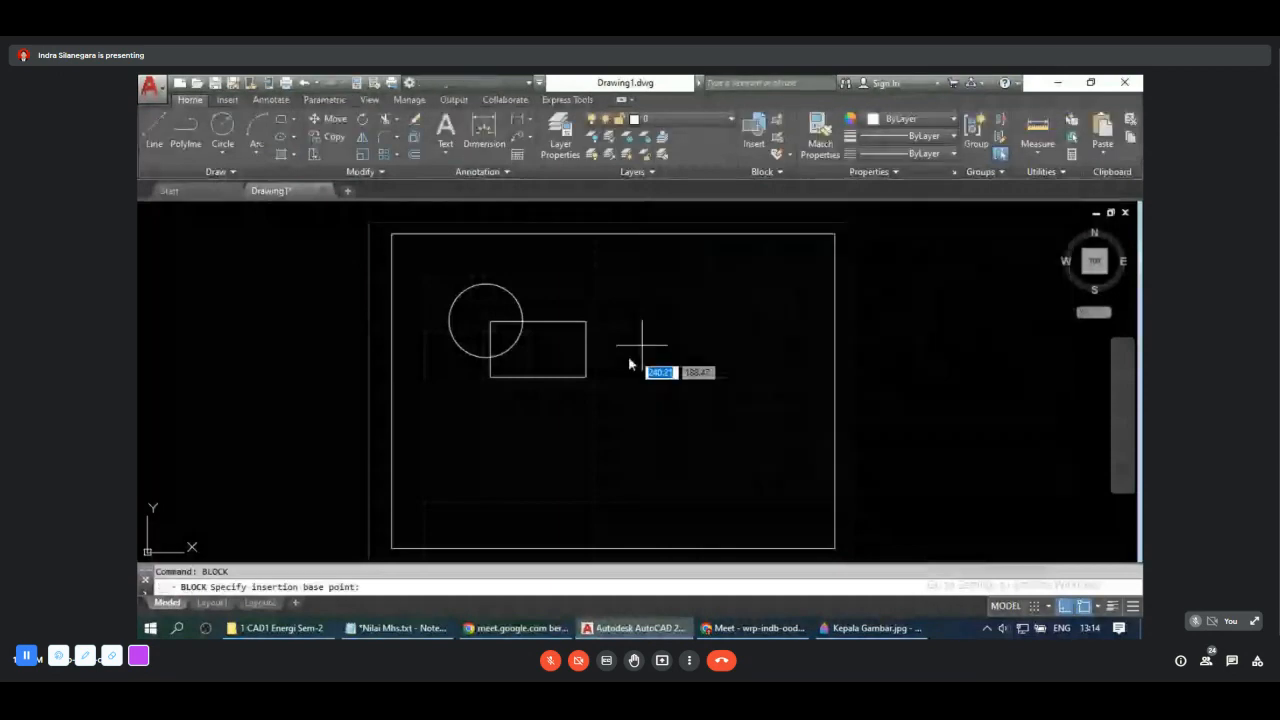
click(583, 382)
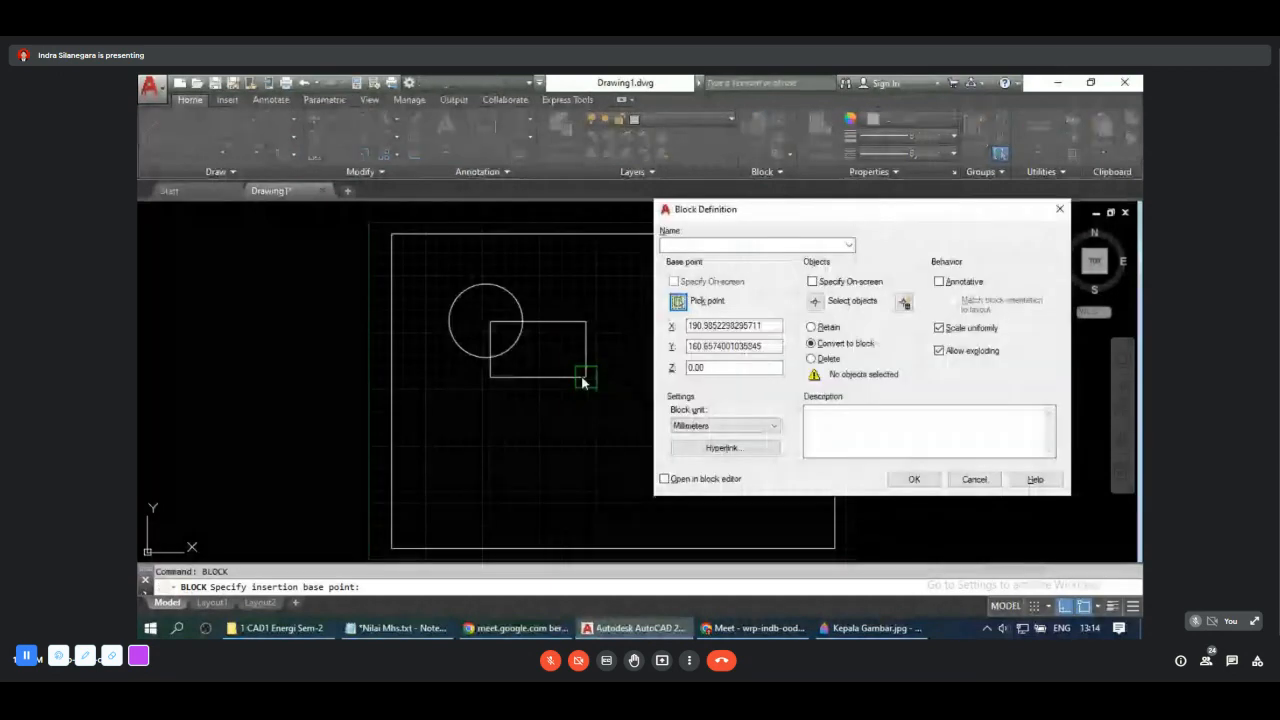
Step: Select the circle and the rectangle as the objects of the block definition
click(816, 304)
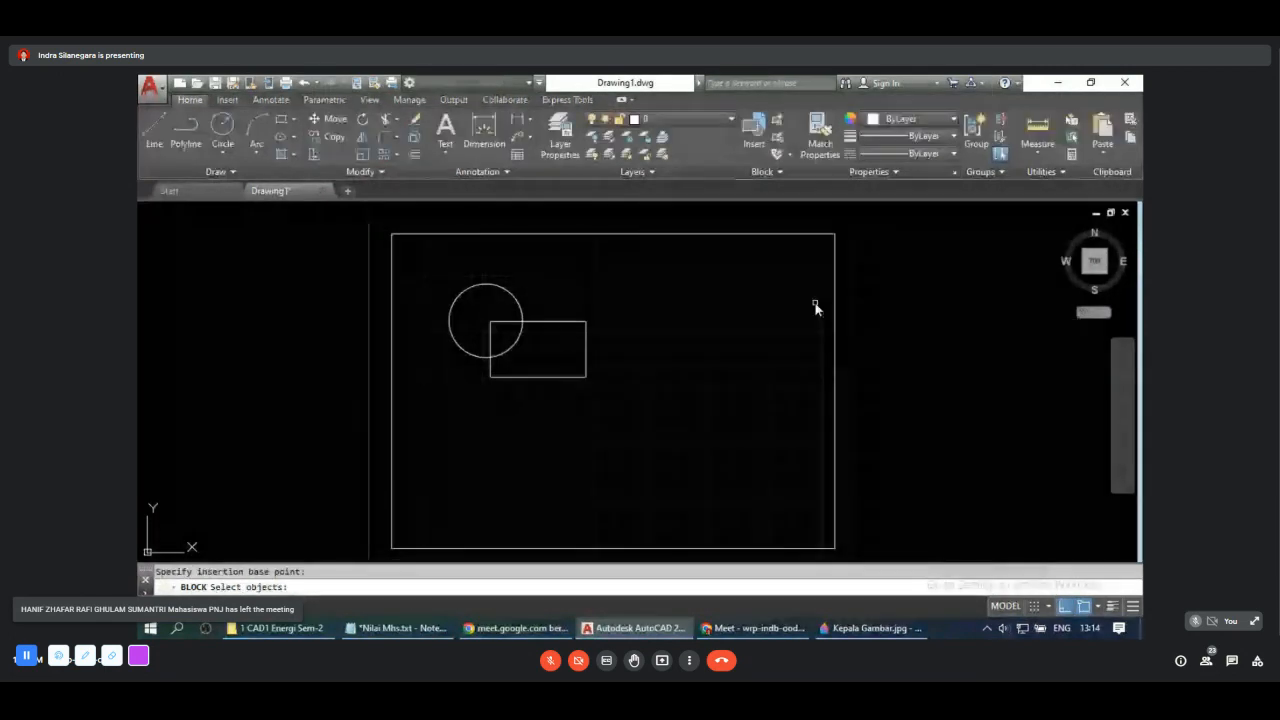
click(516, 298)
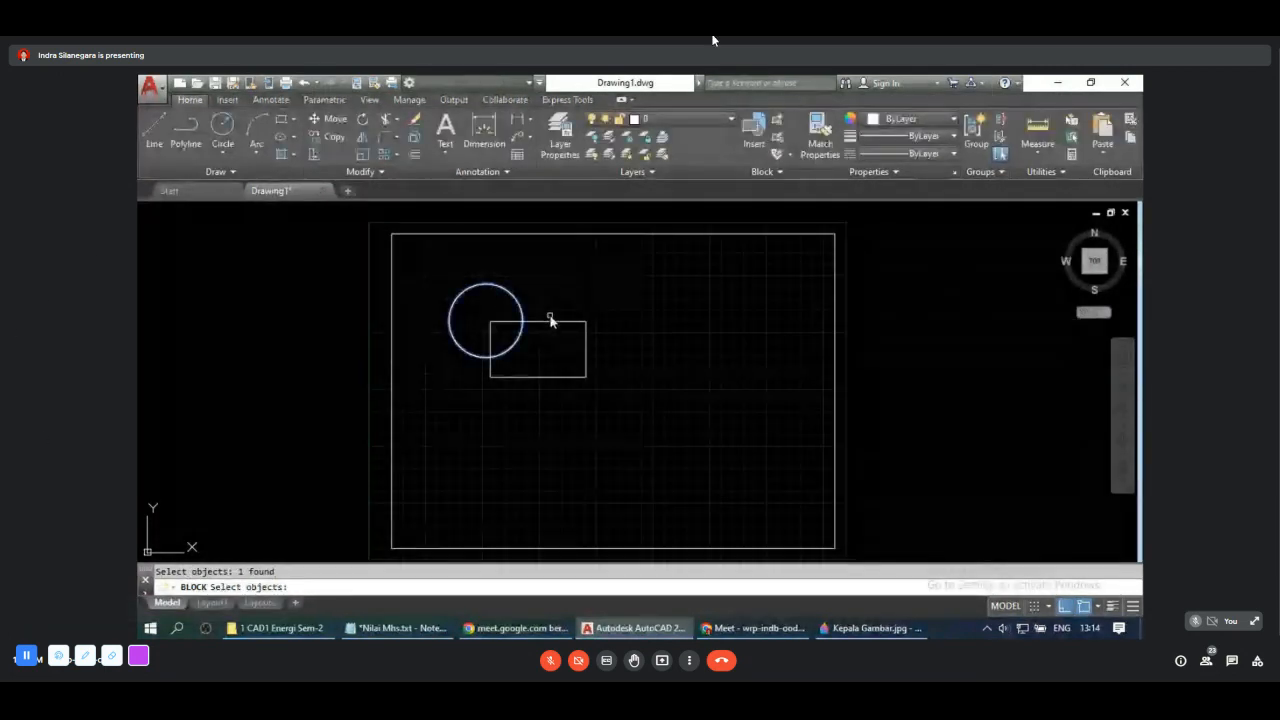
click(552, 322)
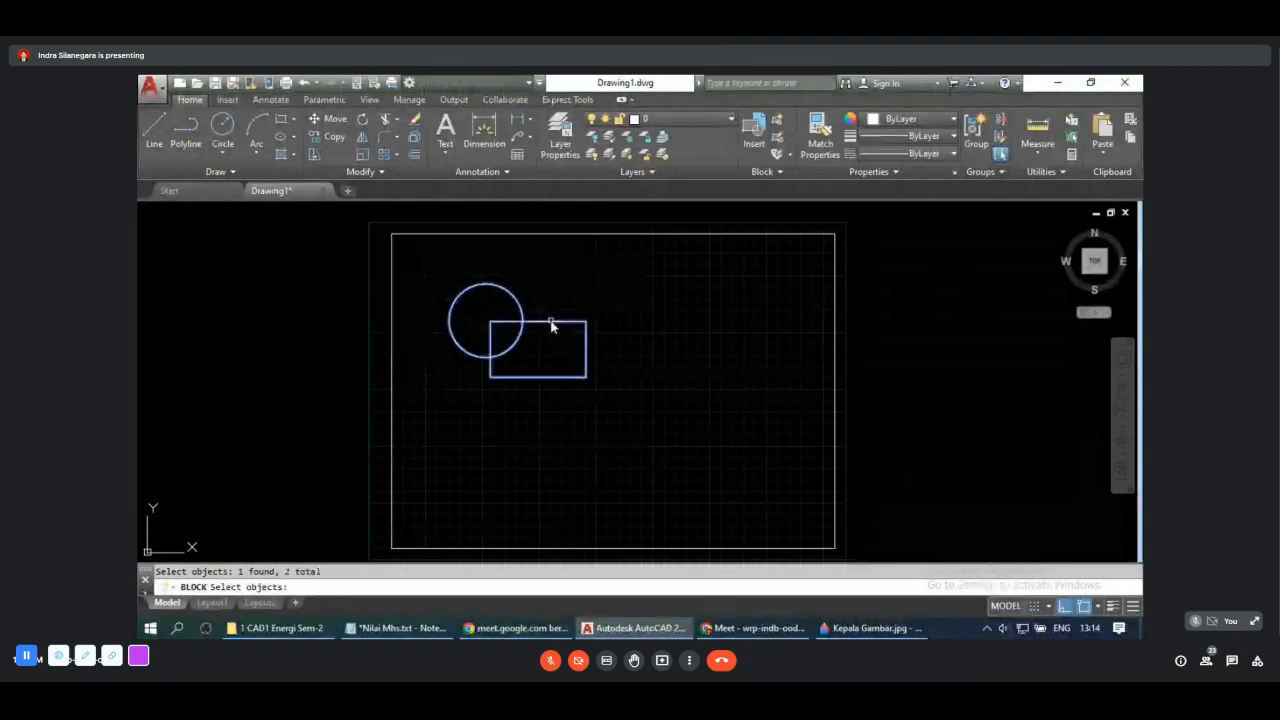
key(Return)
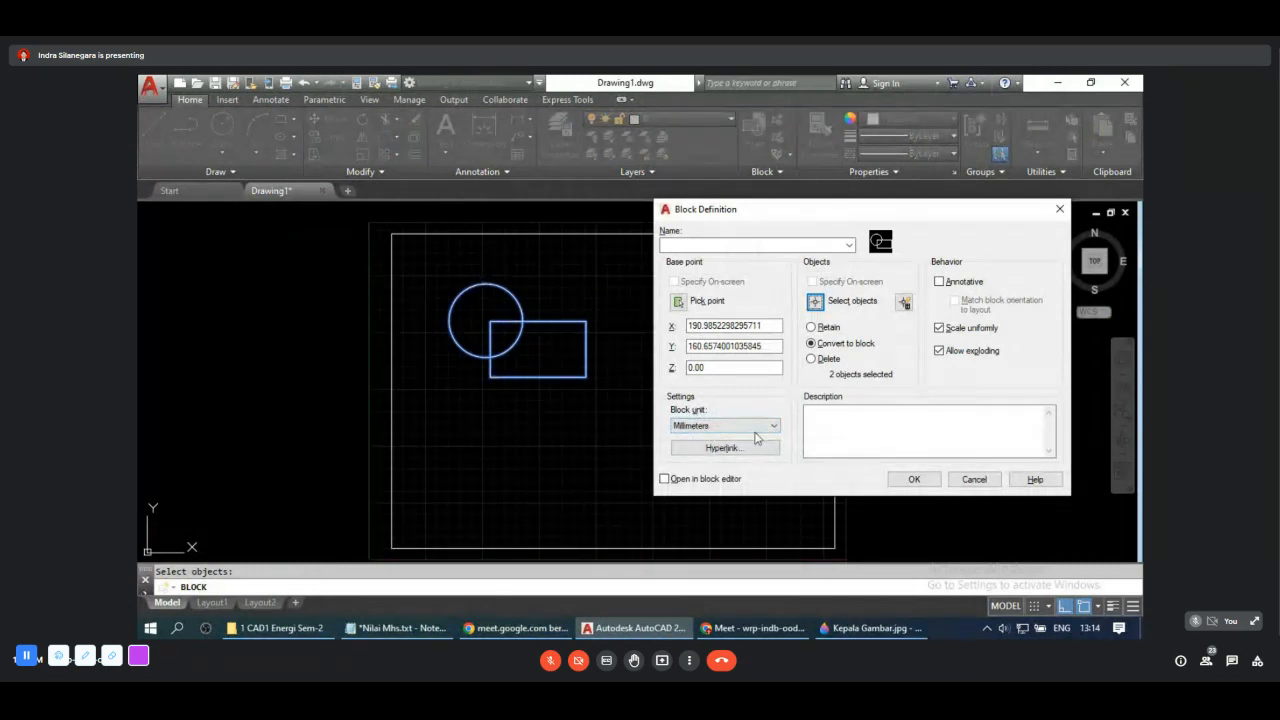
Step: Name the block Contoh1 and complete its definition
click(914, 480)
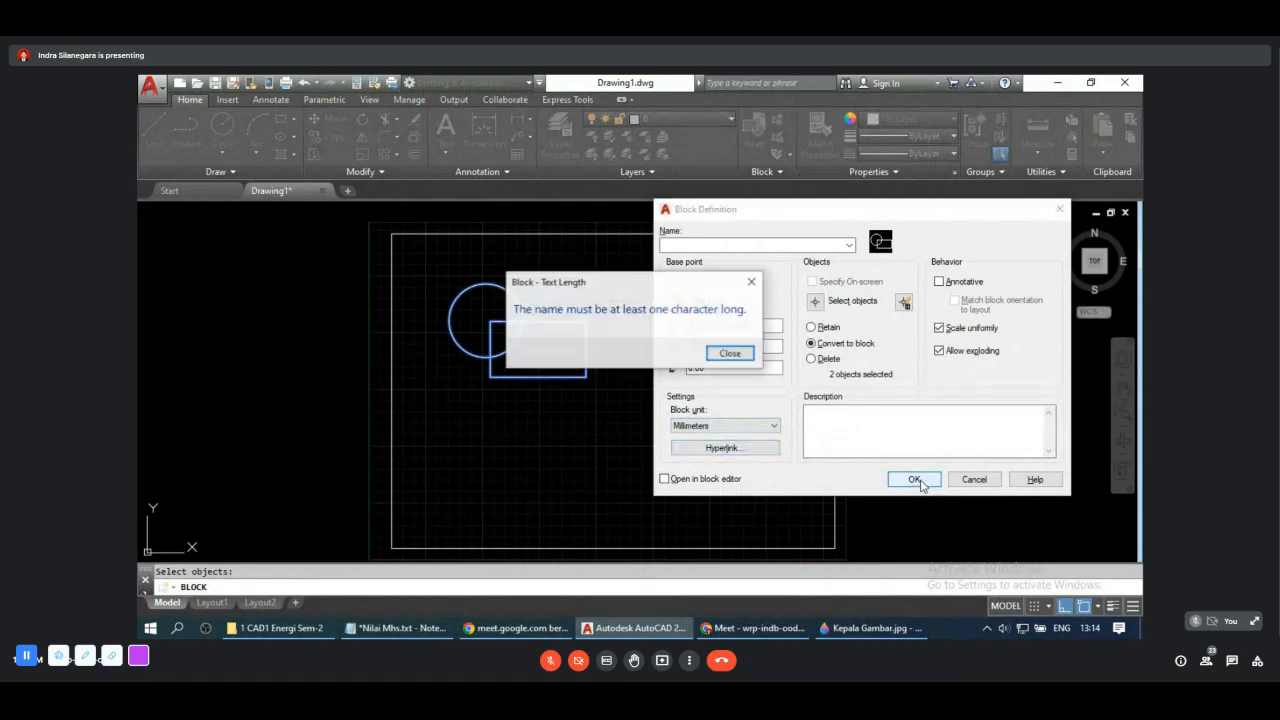
click(731, 354)
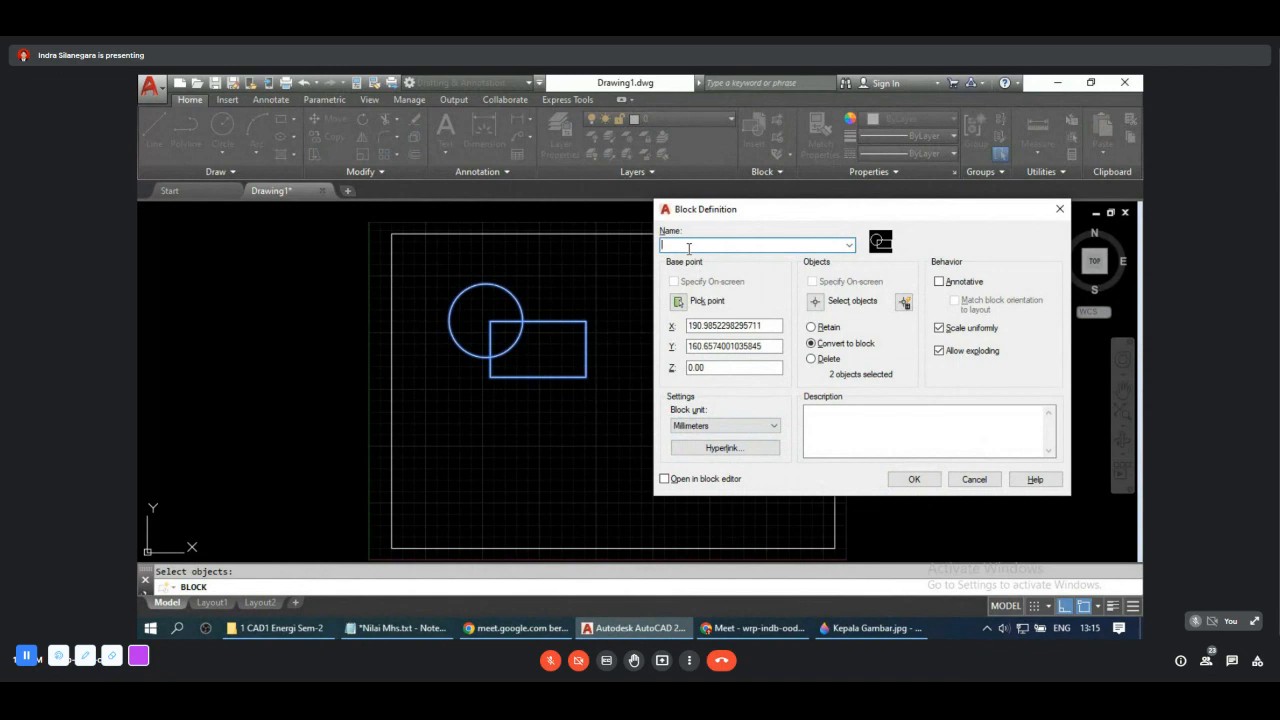
text(Contoh 1)
click(914, 480)
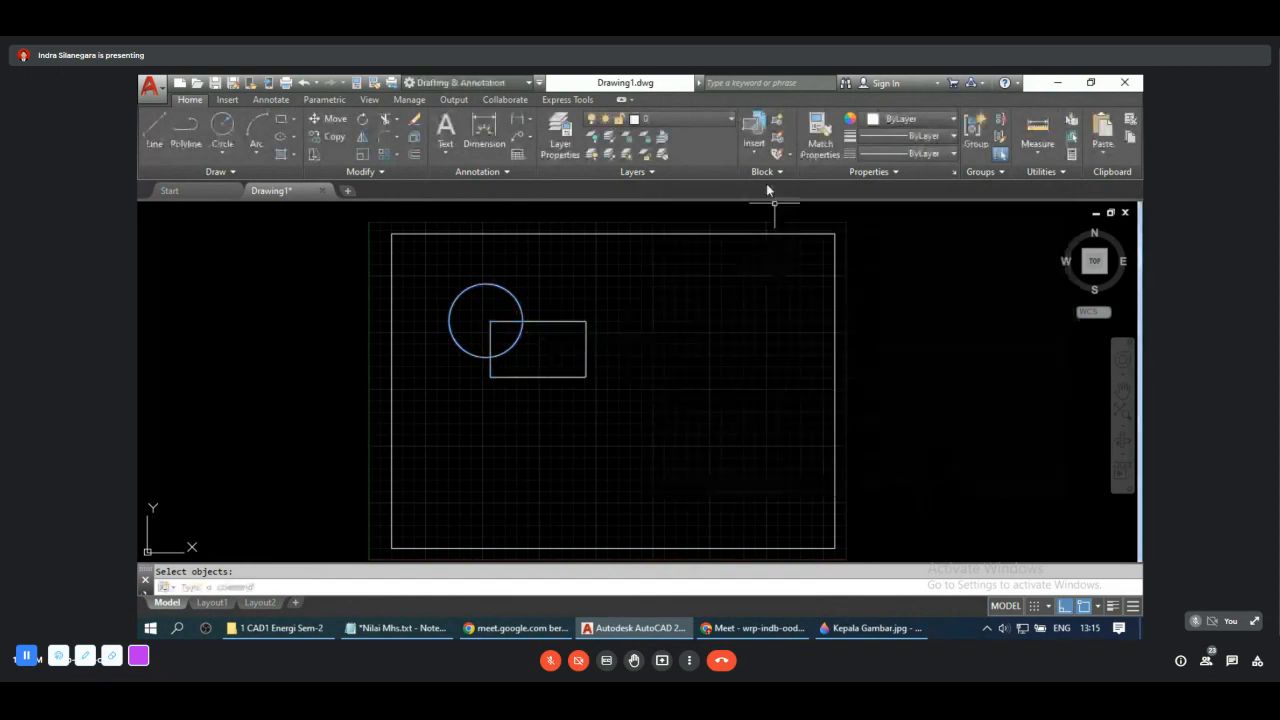
Step: Insert two copies of the Contoh1 block, one near the frame's lower-right corner and one below the original shapes
click(754, 152)
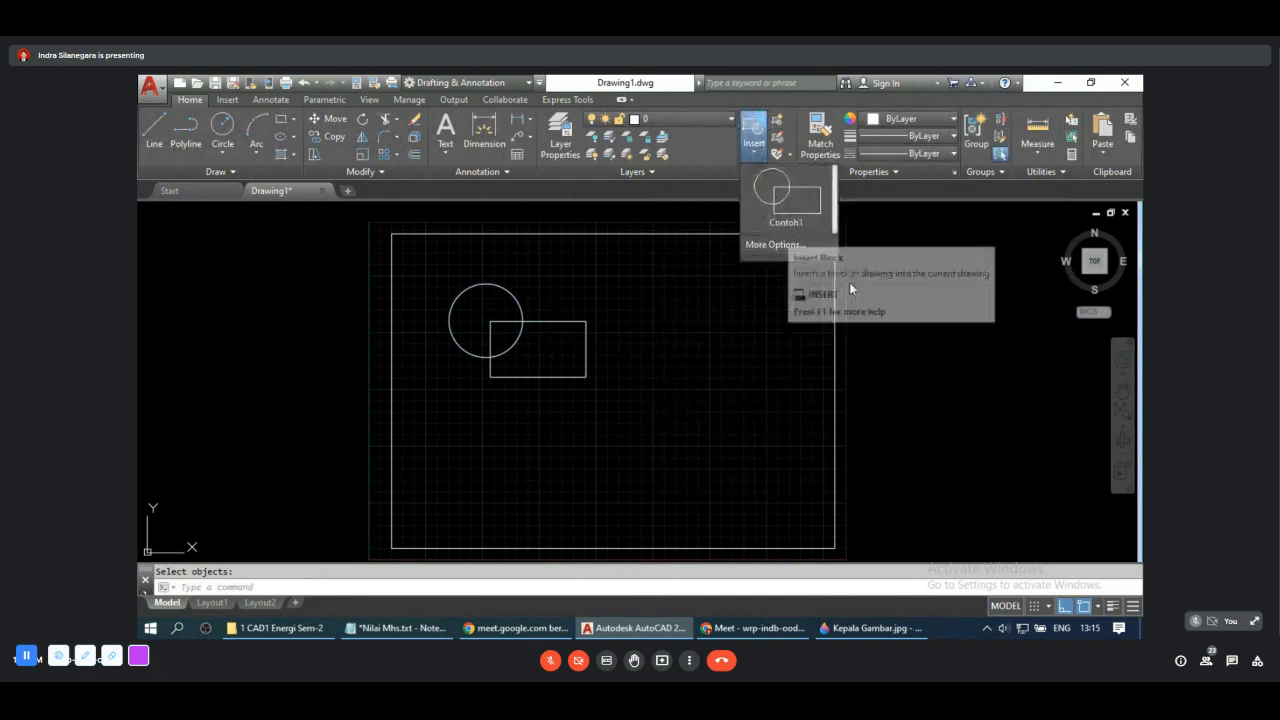
click(786, 210)
click(793, 503)
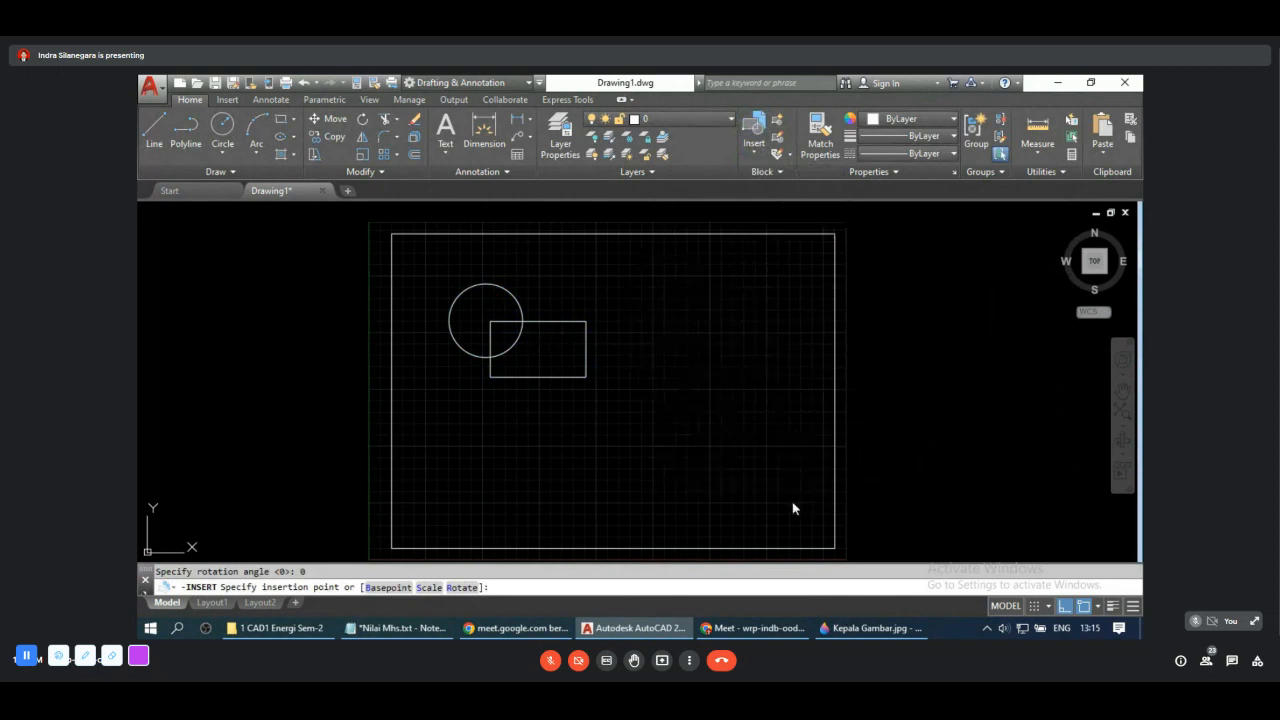
click(754, 128)
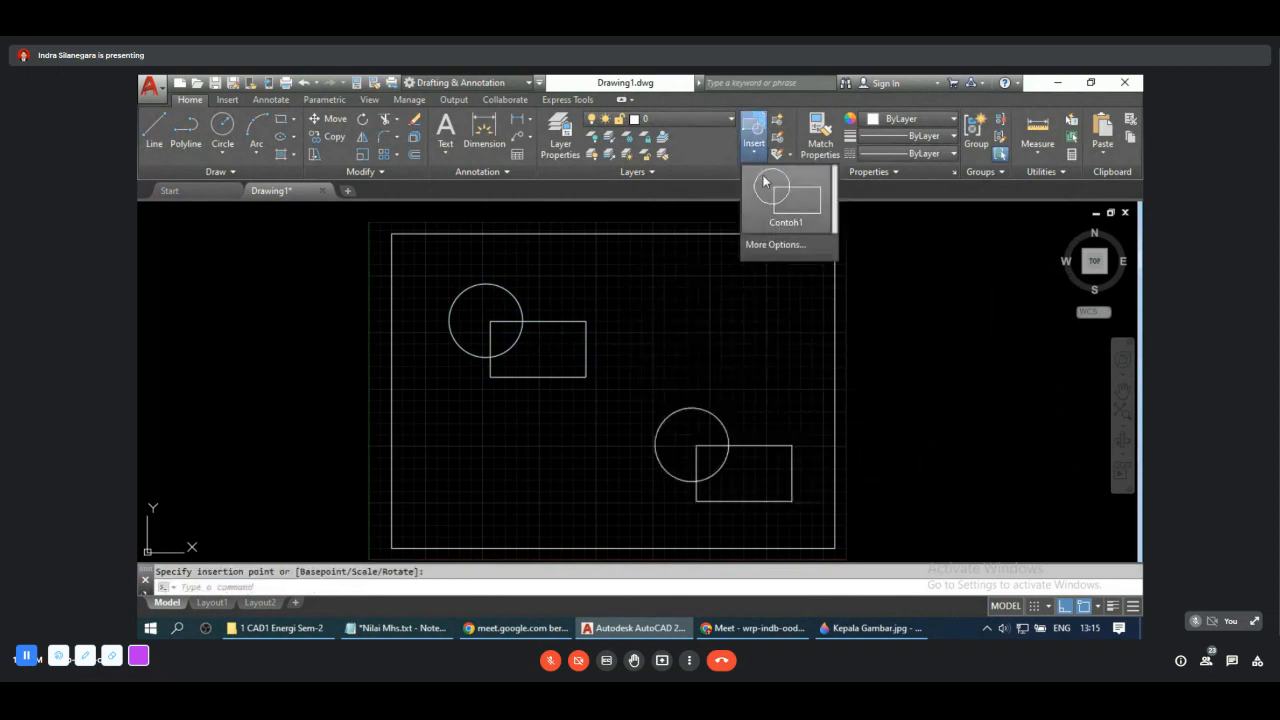
click(786, 205)
click(578, 505)
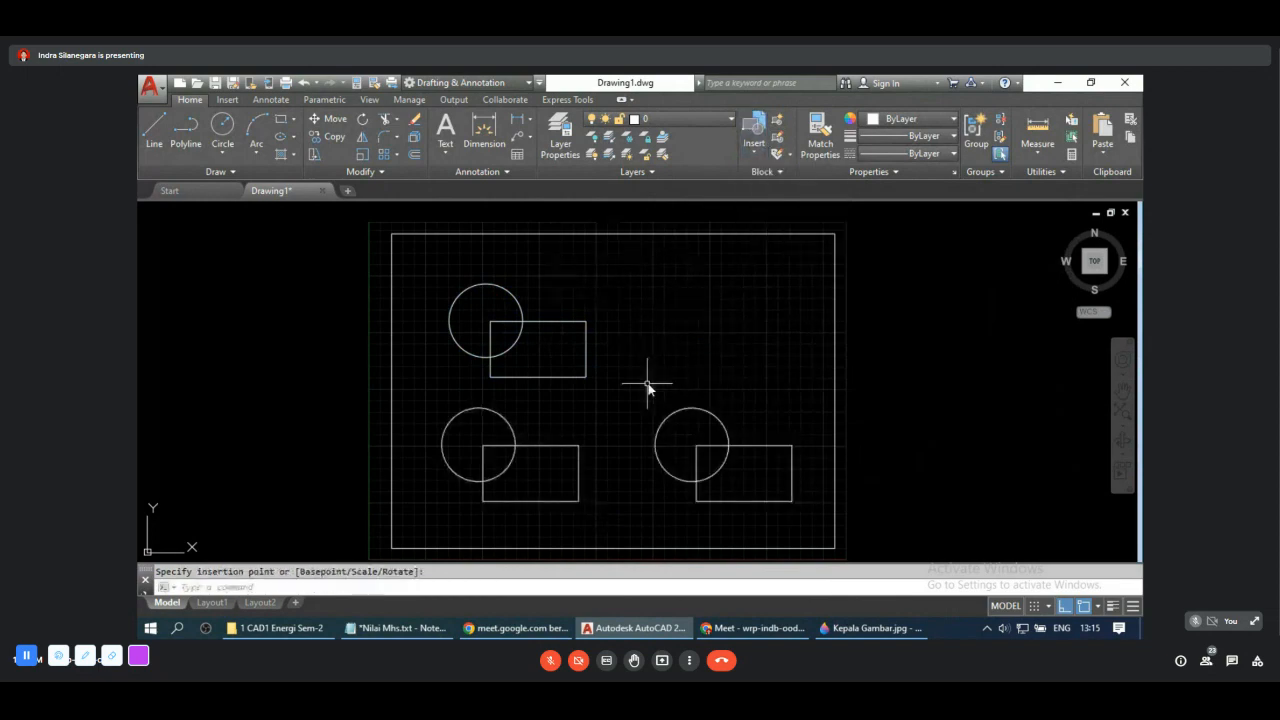
Step: Erase all three Contoh1 blocks inside the frame
click(433, 265)
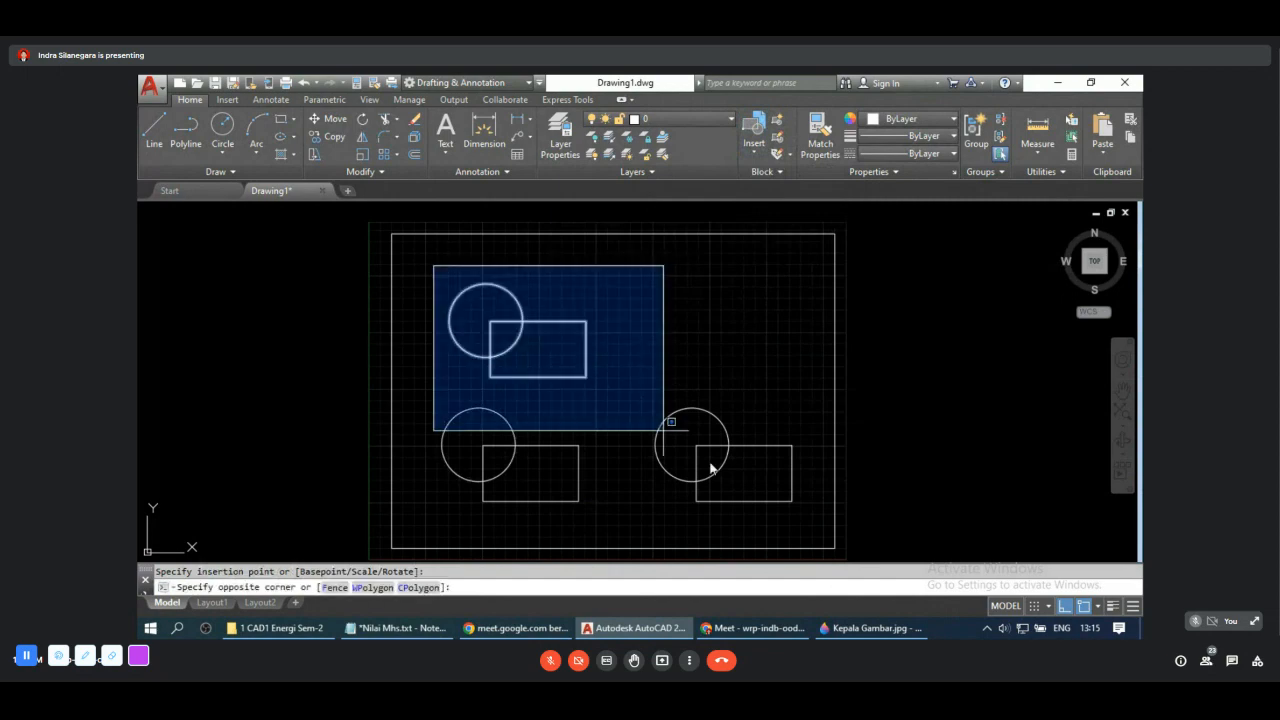
click(808, 528)
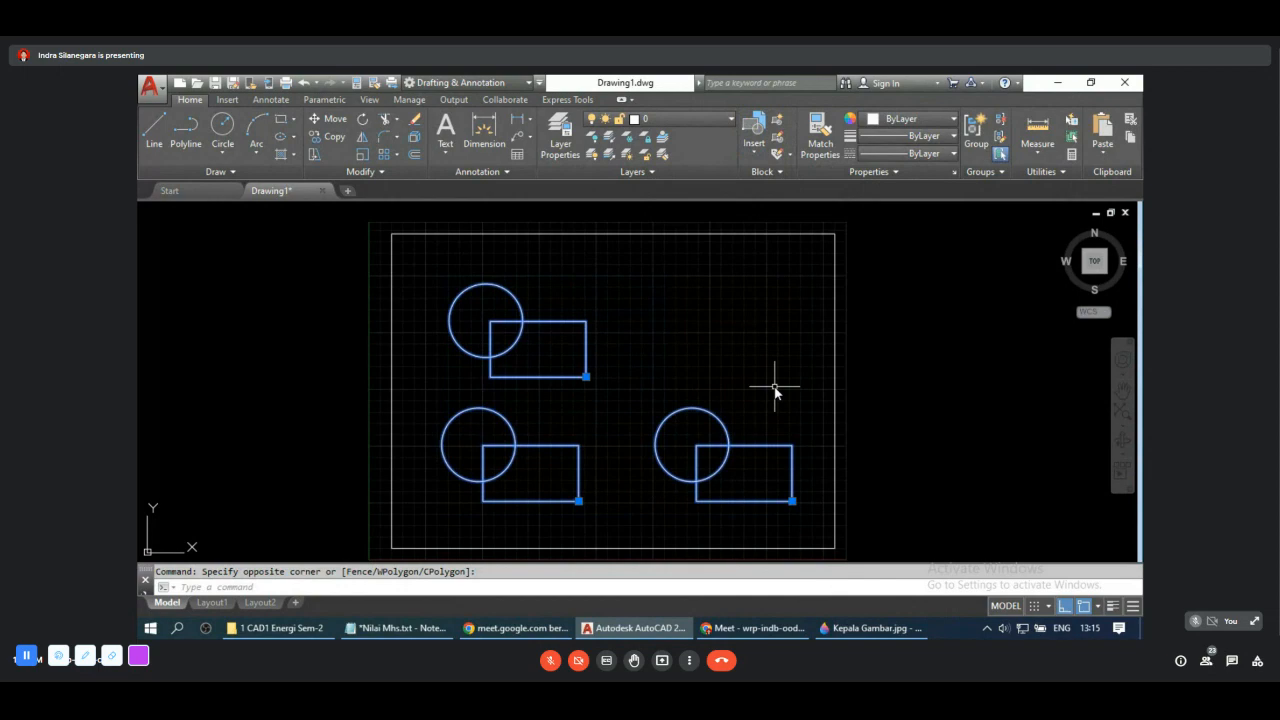
key(Delete)
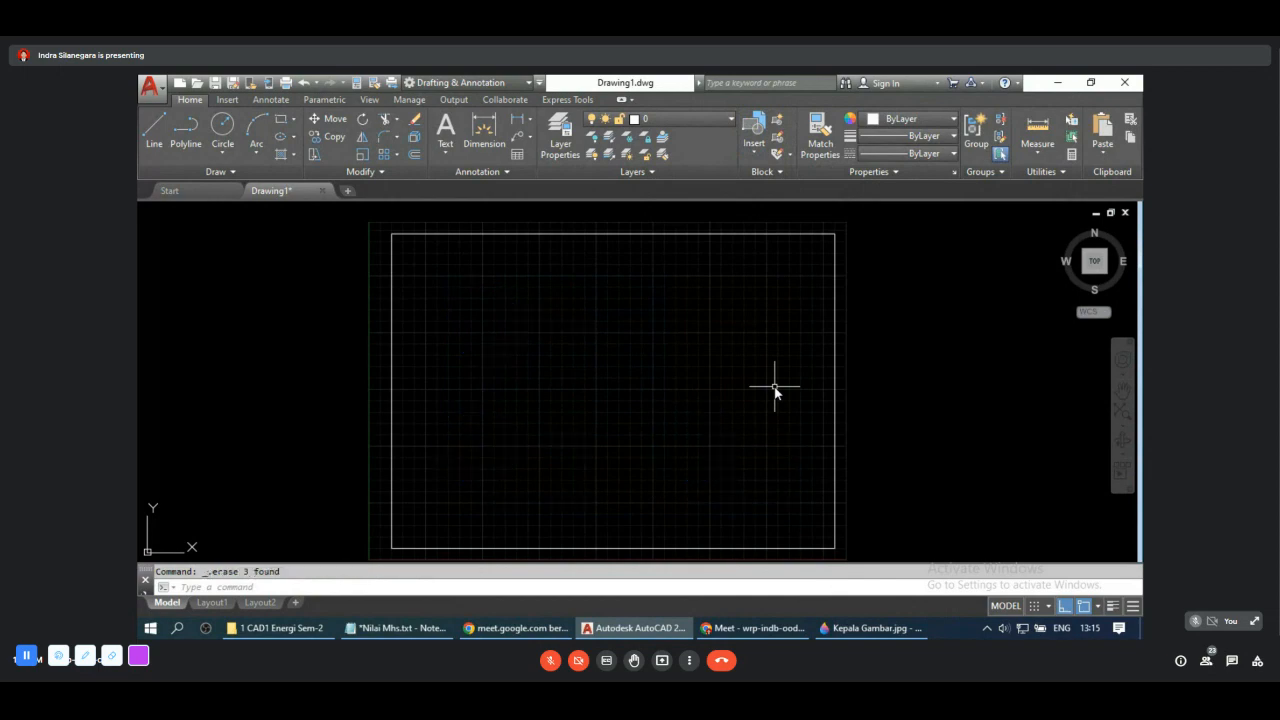
Step: Open the Contoh1 block definition for editing in the Block Editor
click(779, 140)
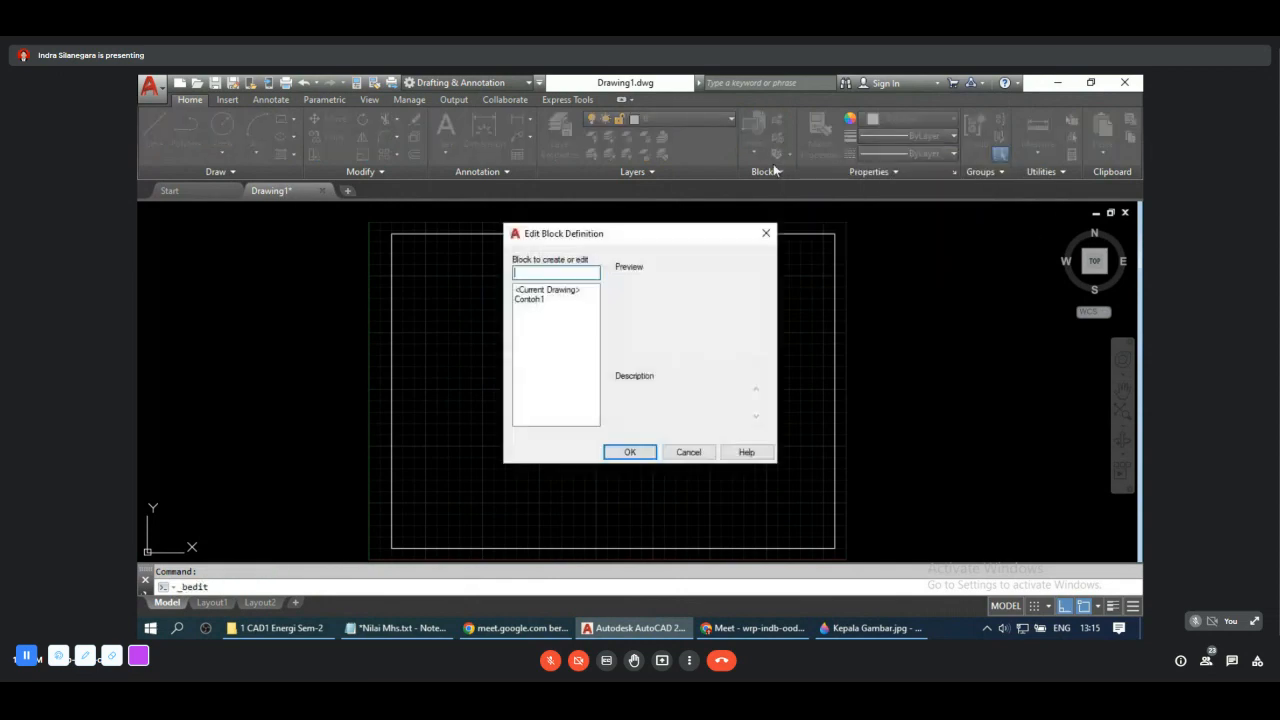
click(535, 301)
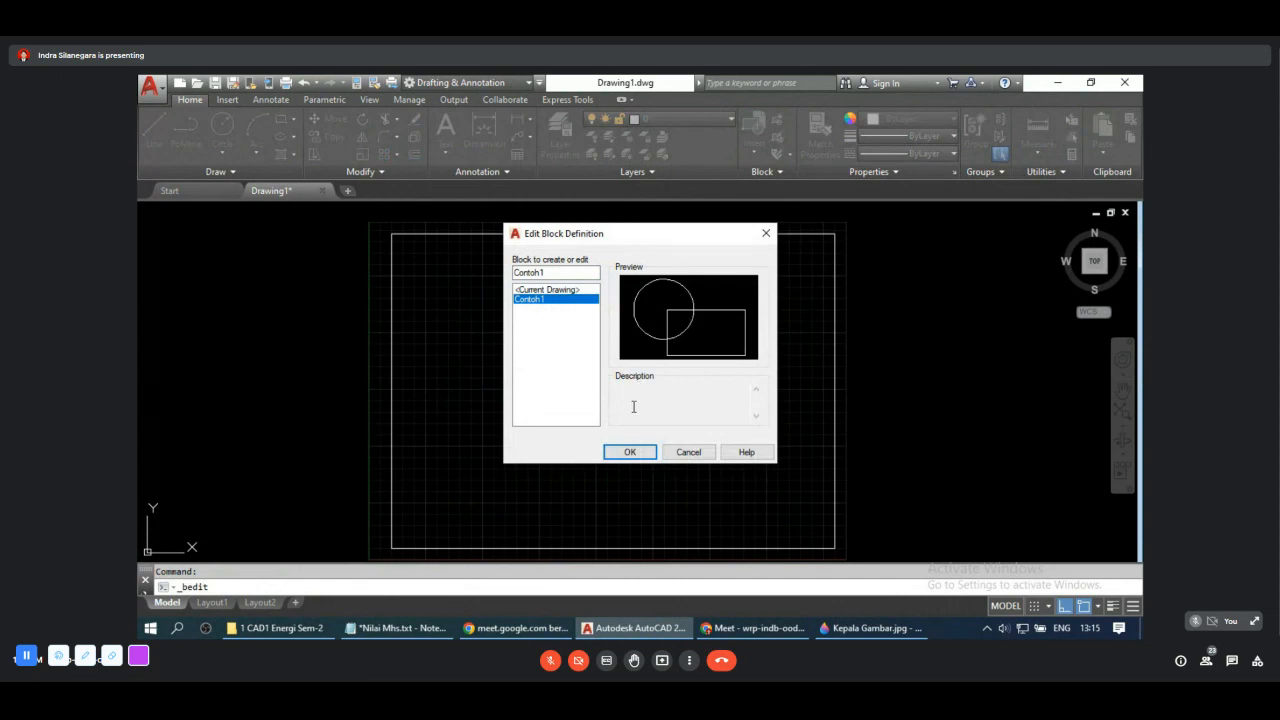
click(668, 401)
click(542, 291)
click(545, 299)
click(627, 454)
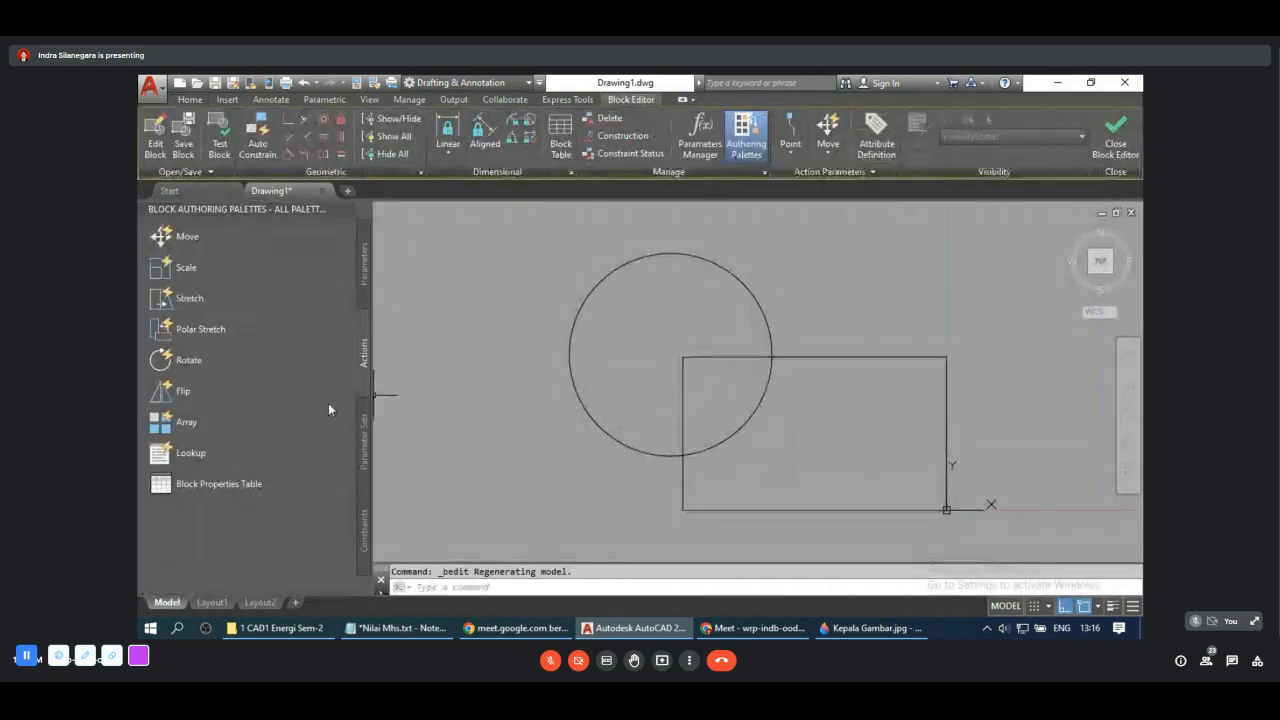
click(203, 358)
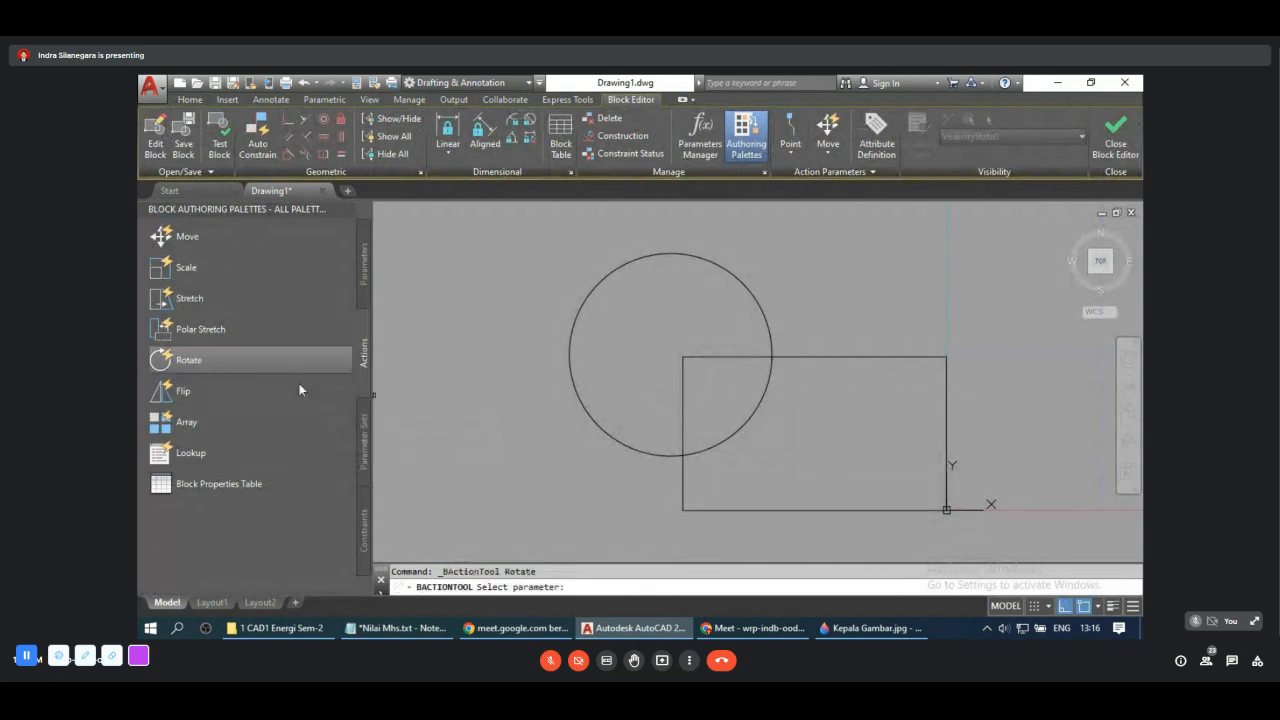
click(857, 357)
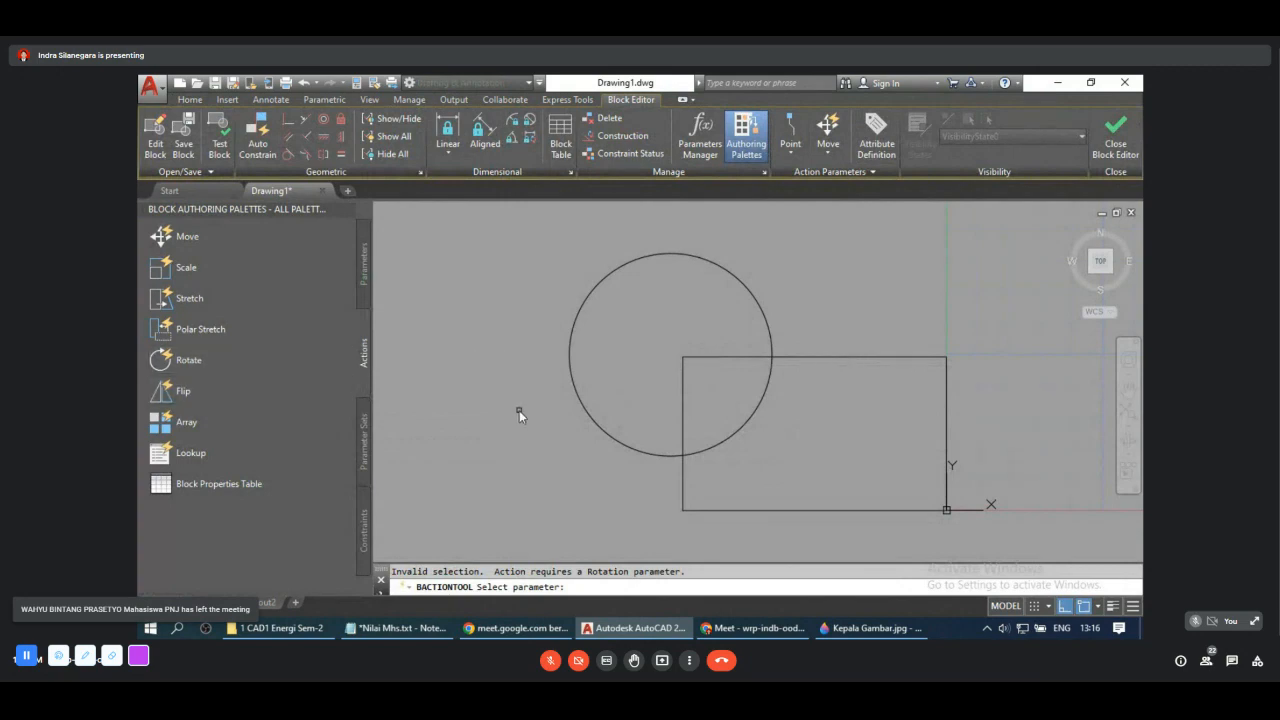
key(Escape)
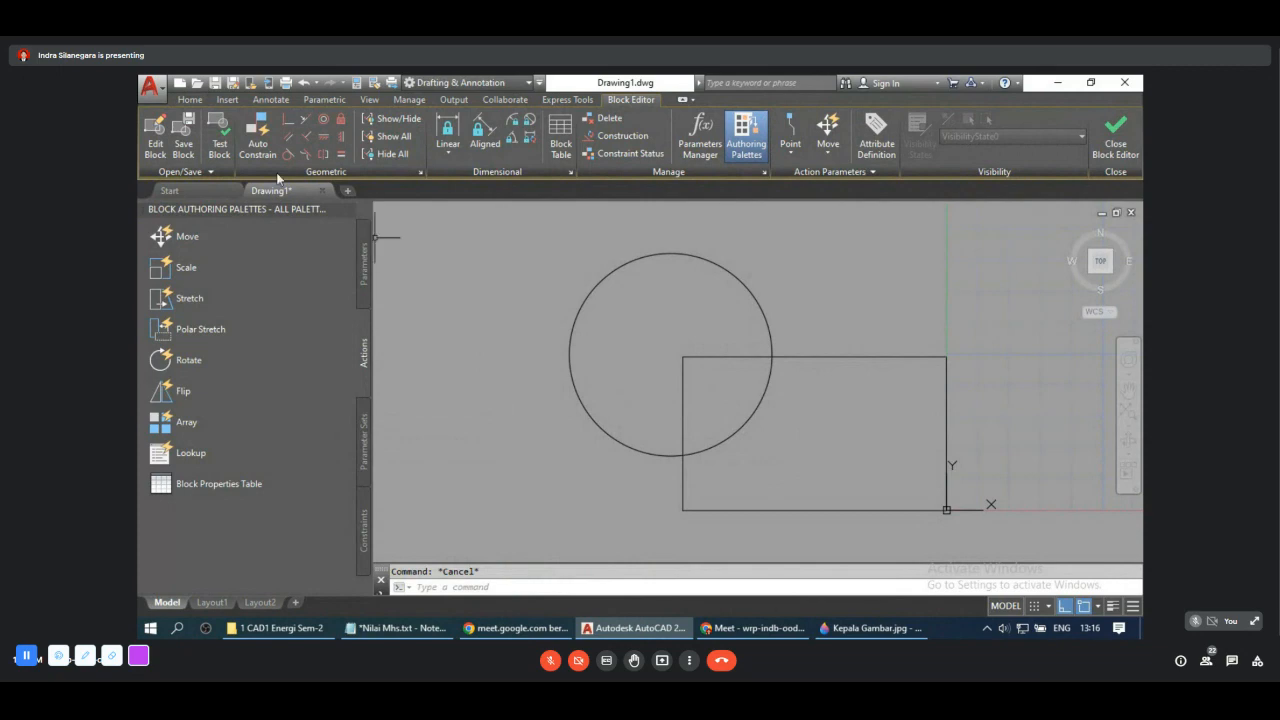
Step: Draw a closed four-sided line outline about 36 mm high, overlapping the circle and the rectangle in the block
click(190, 100)
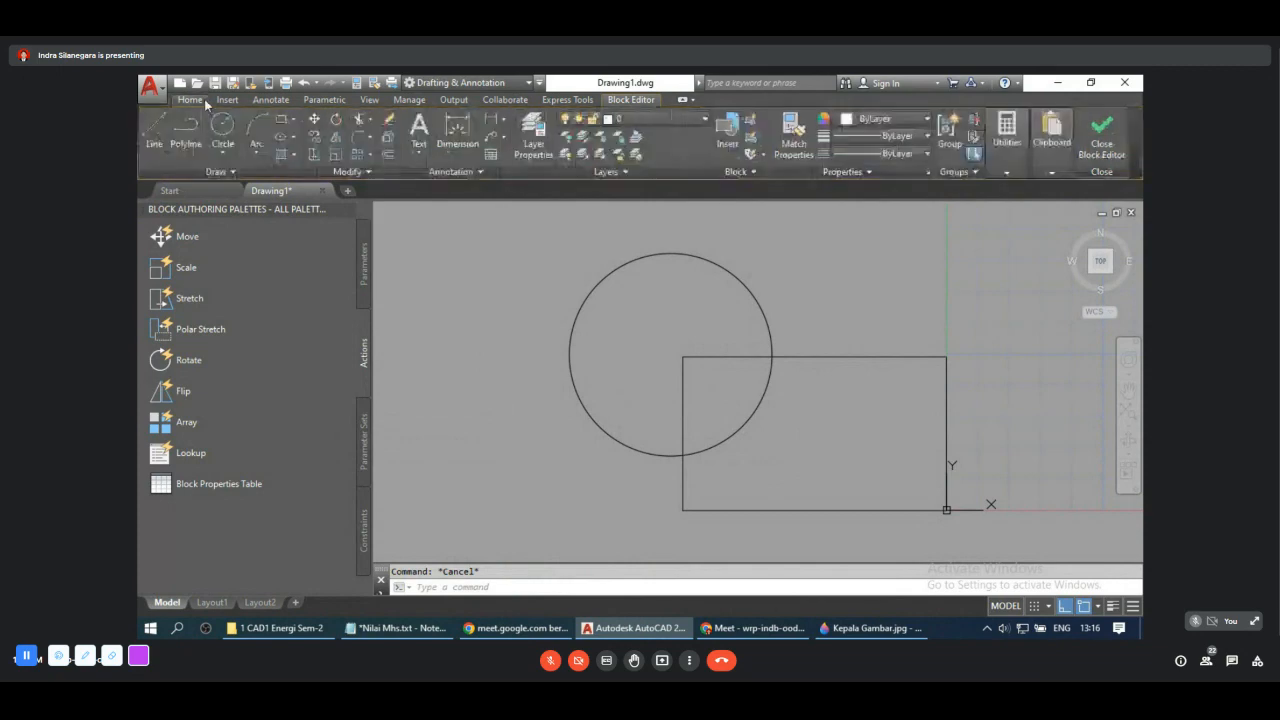
click(156, 124)
click(620, 349)
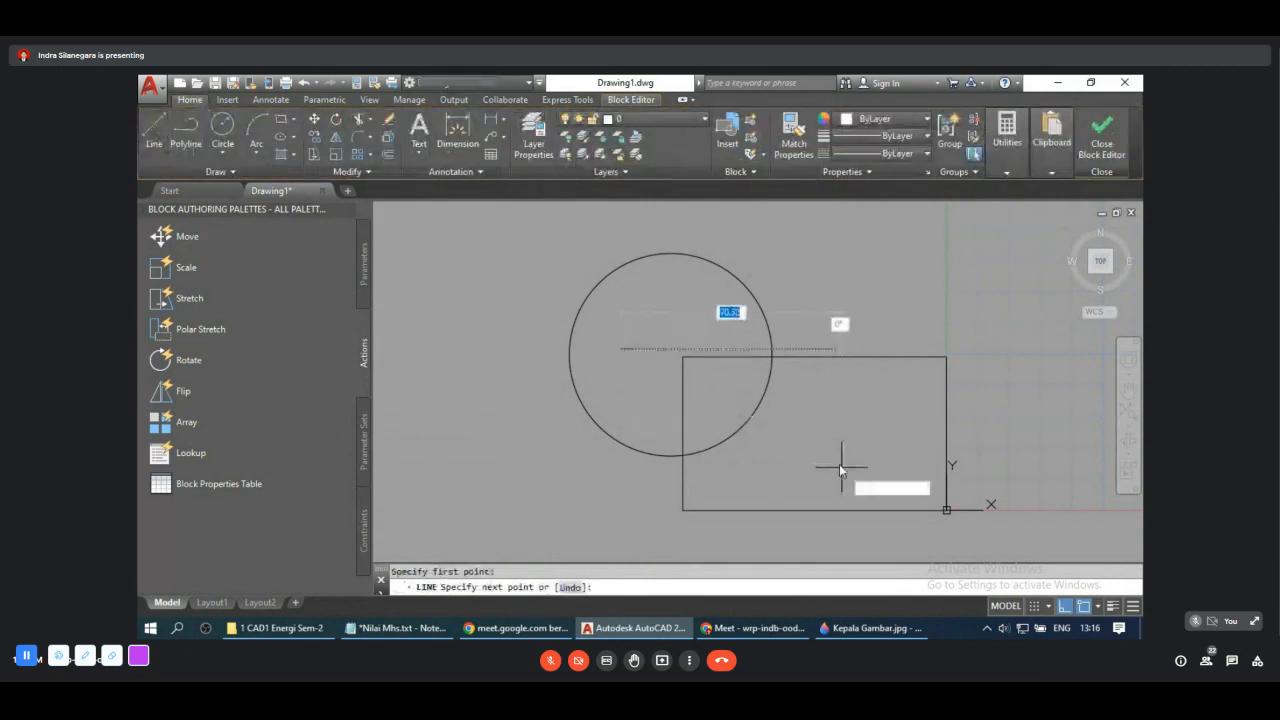
click(856, 414)
click(858, 463)
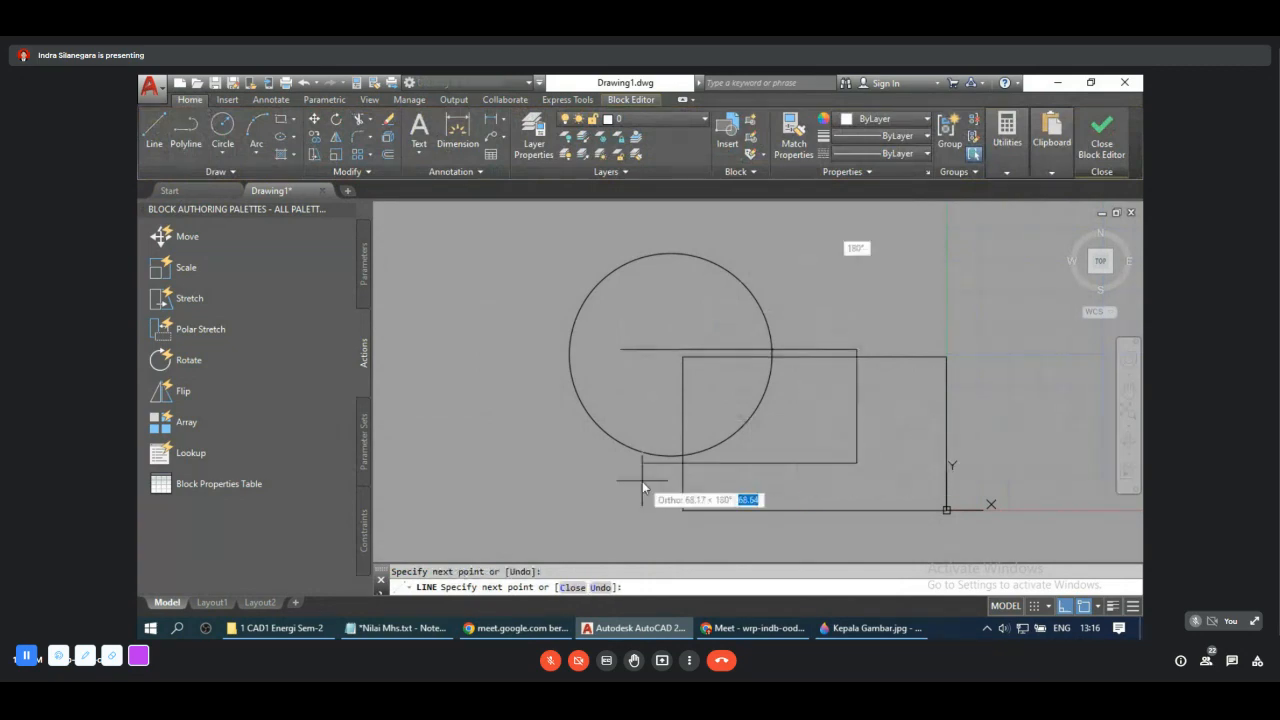
click(628, 474)
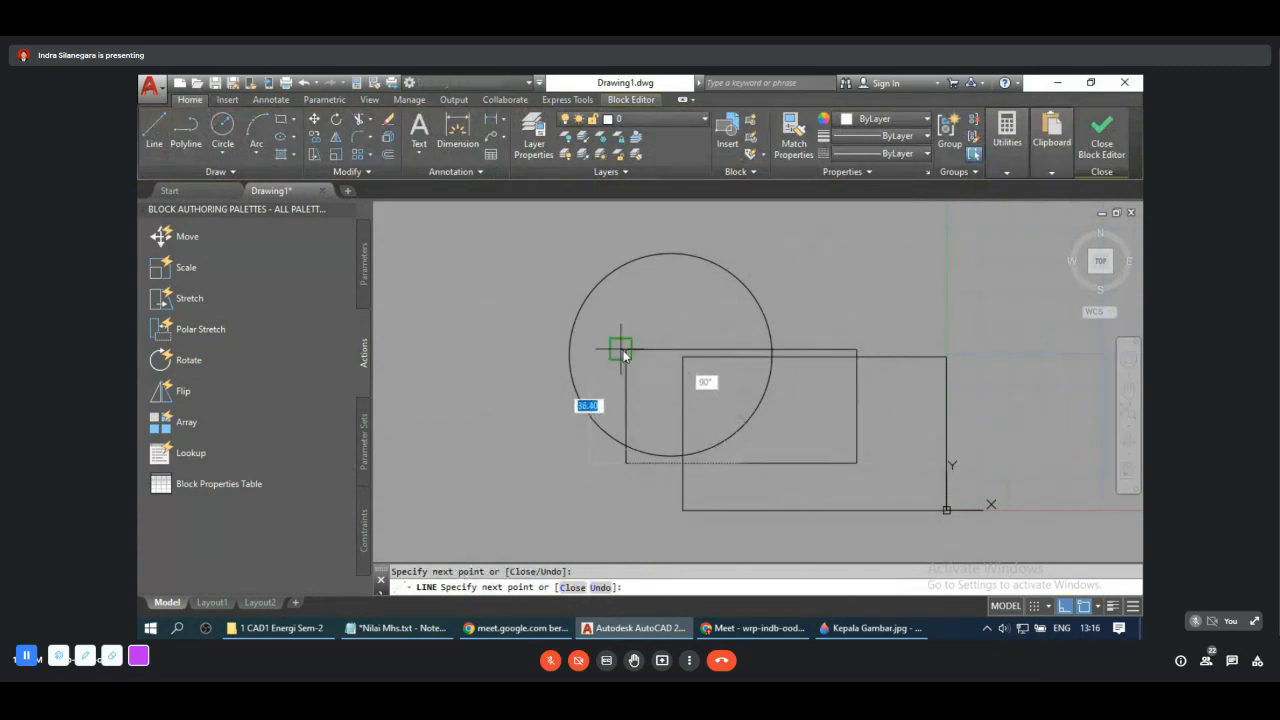
click(620, 349)
right_click(661, 366)
click(695, 377)
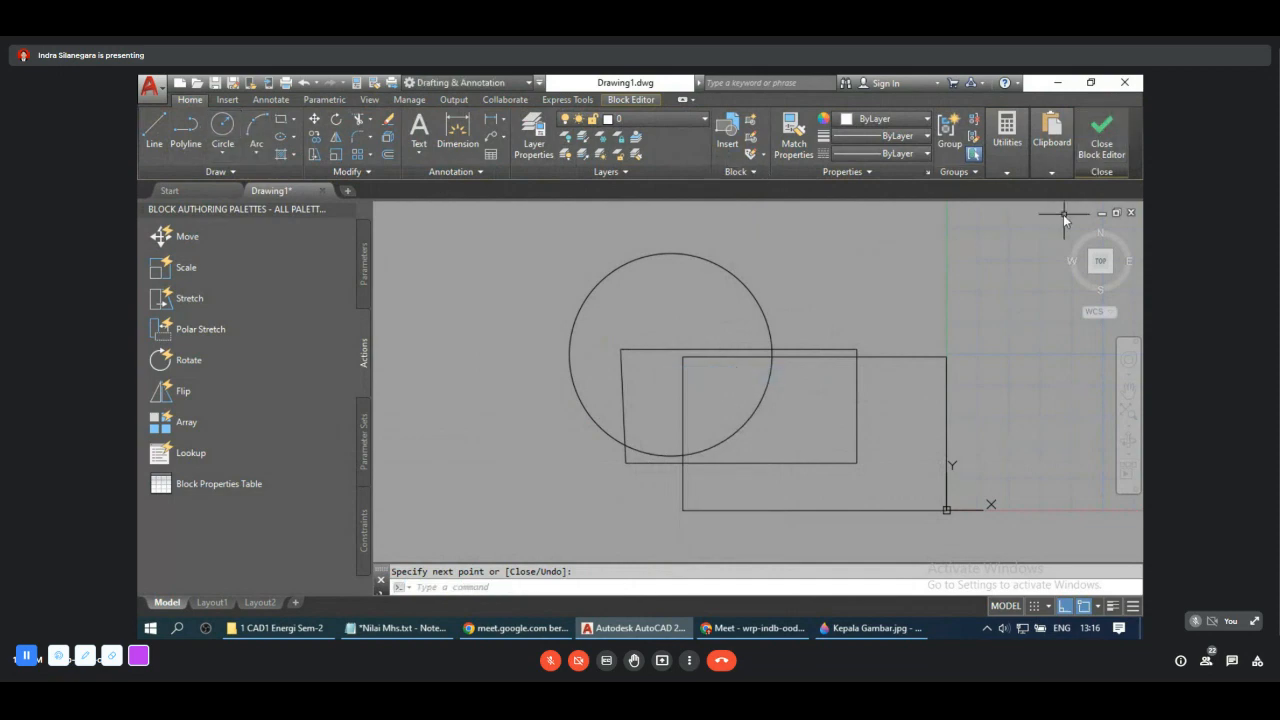
Step: Save the edited Contoh1 block definition and close the Block Editor
click(234, 101)
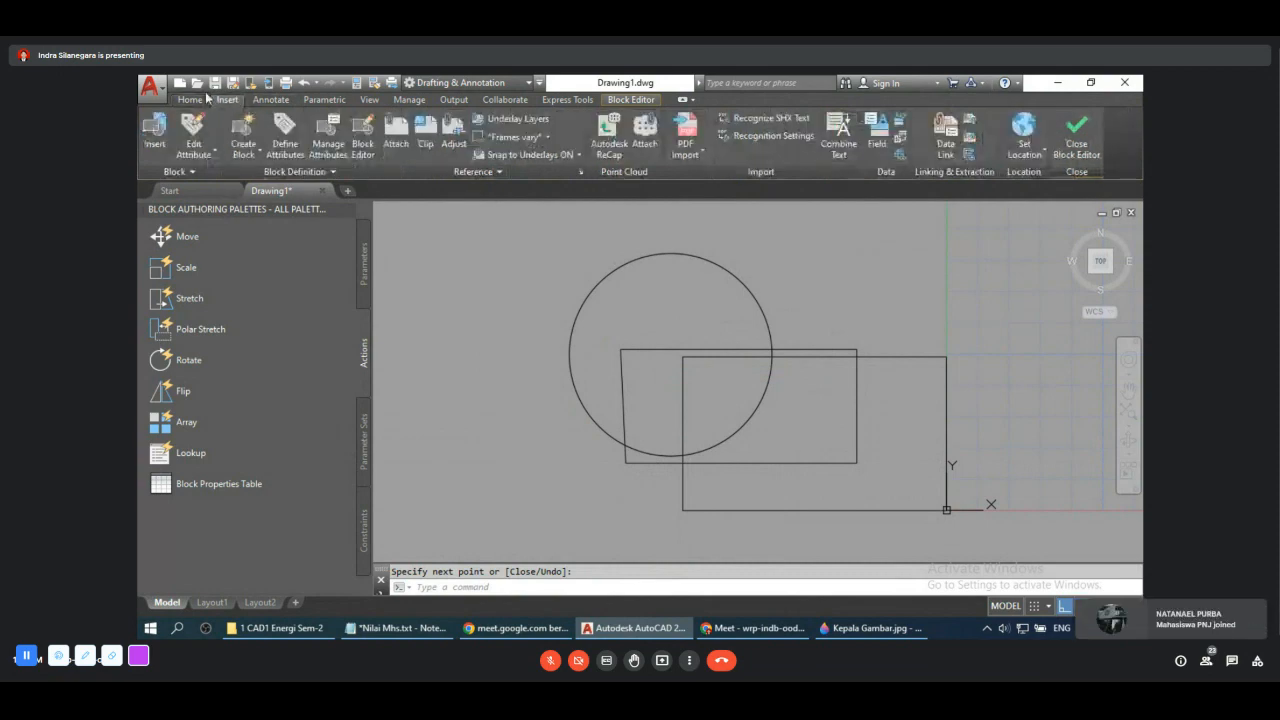
click(191, 99)
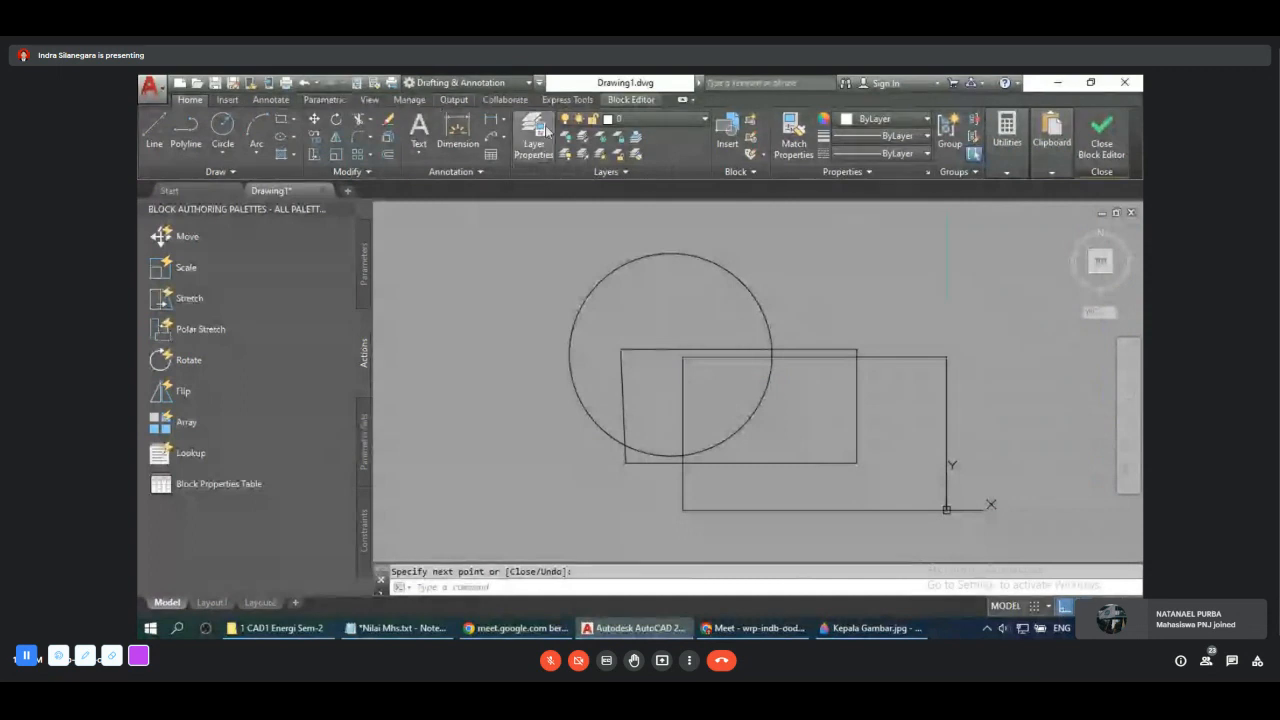
click(632, 100)
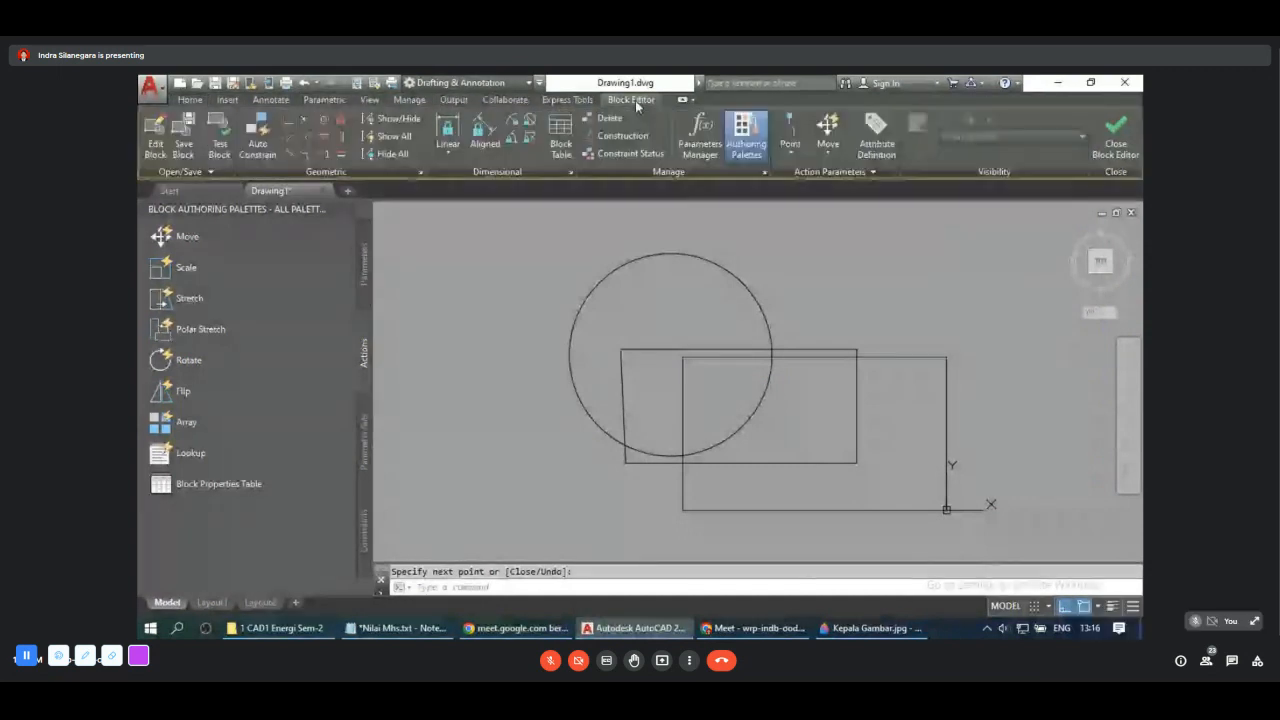
click(185, 145)
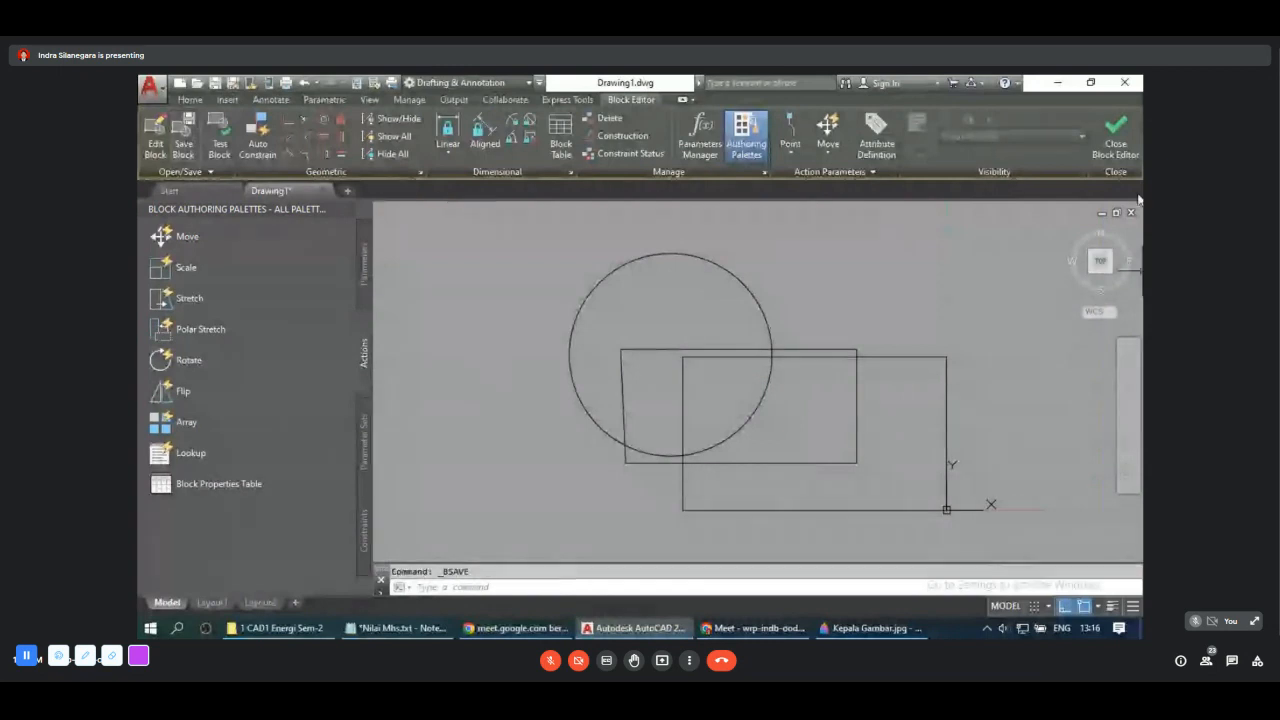
click(1119, 143)
Step: Insert the updated Contoh1 block inside the frame, near its upper-left corner
click(753, 140)
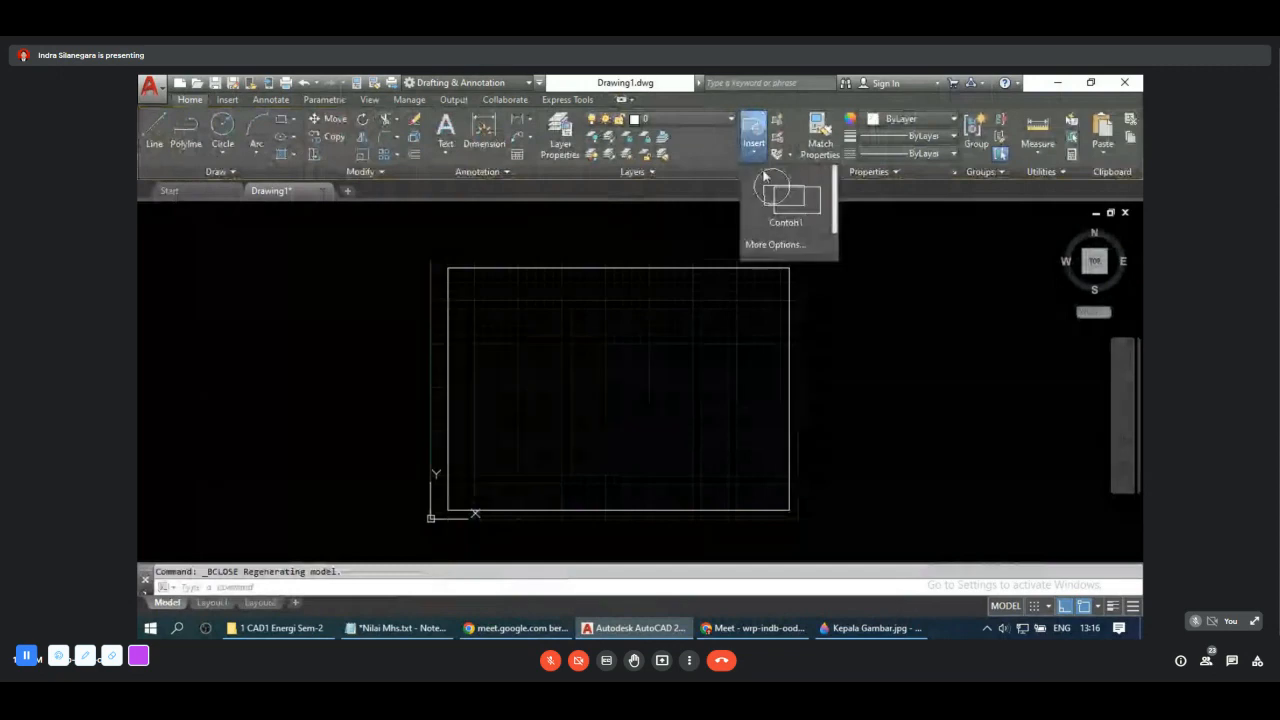
click(792, 207)
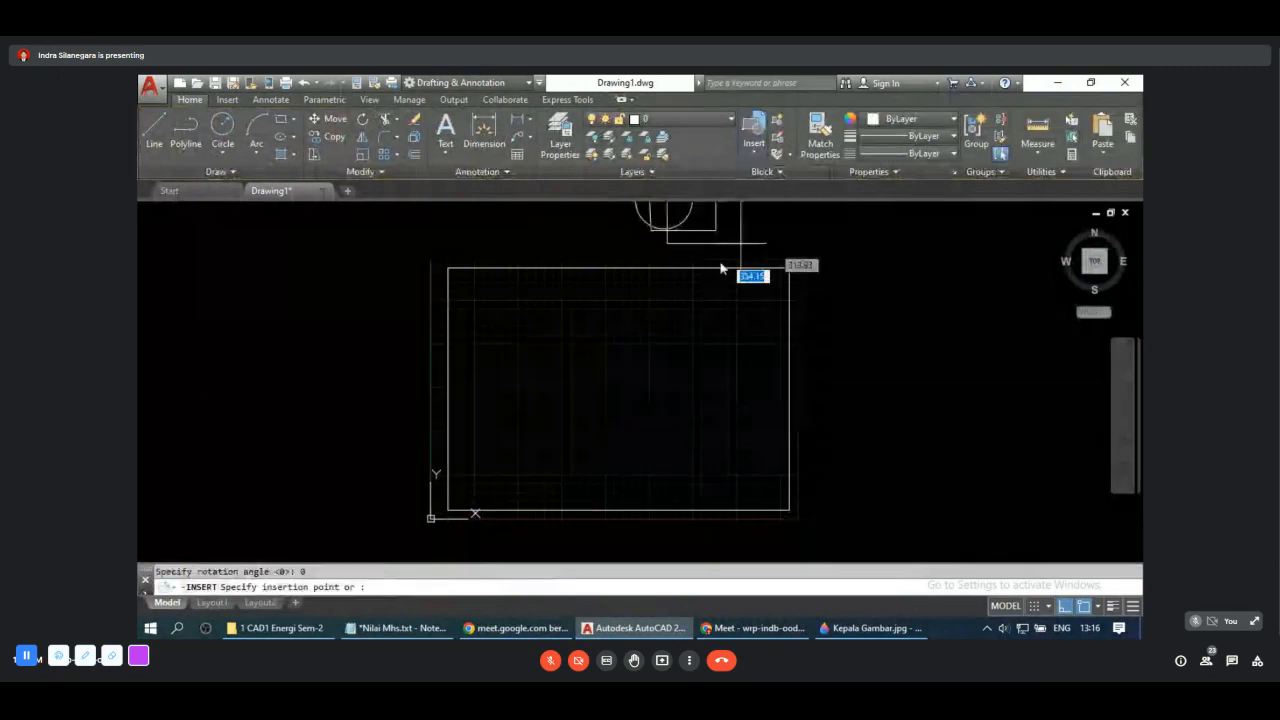
scroll(480, 330, up, 2)
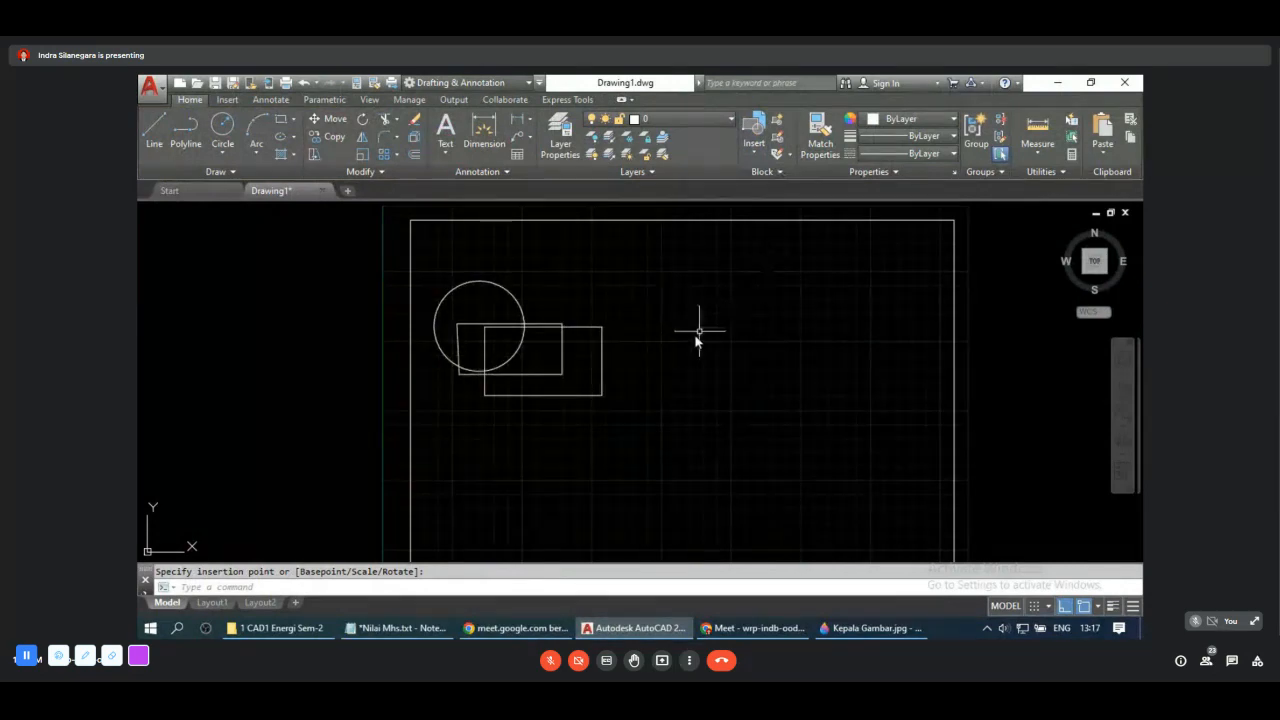
key(Escape)
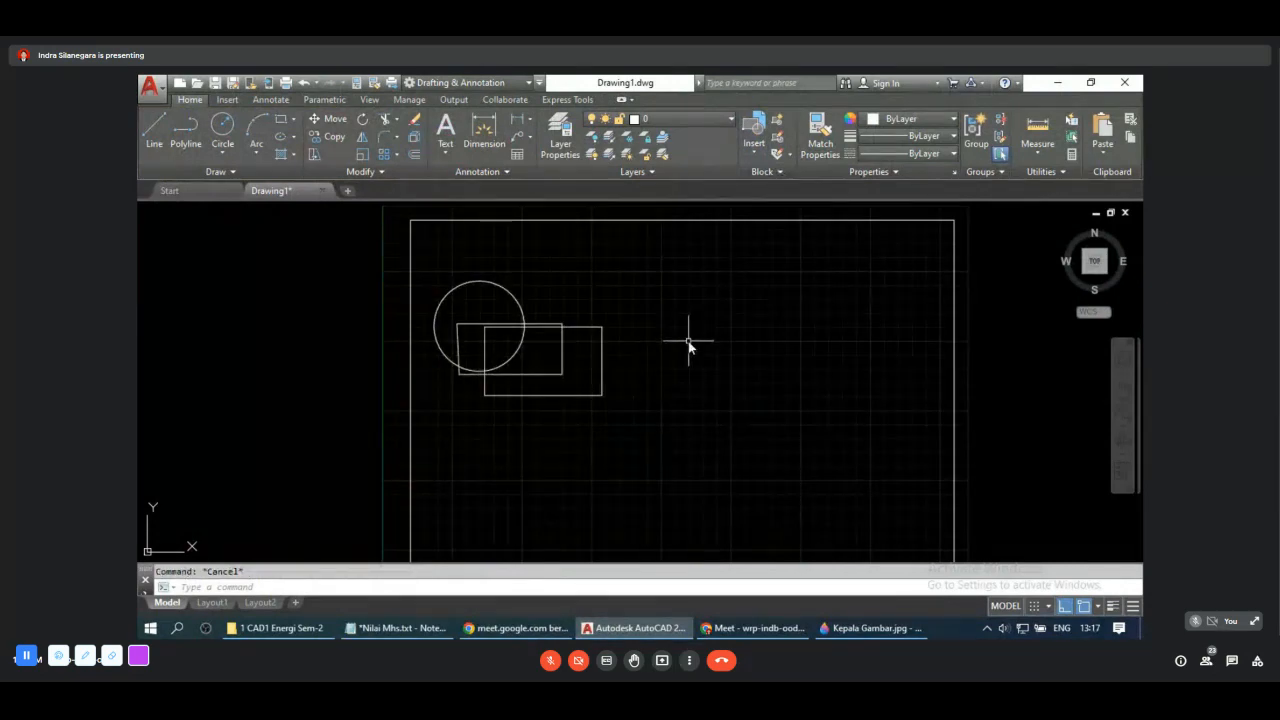
scroll(688, 343, up, 2)
scroll(688, 343, down, 2)
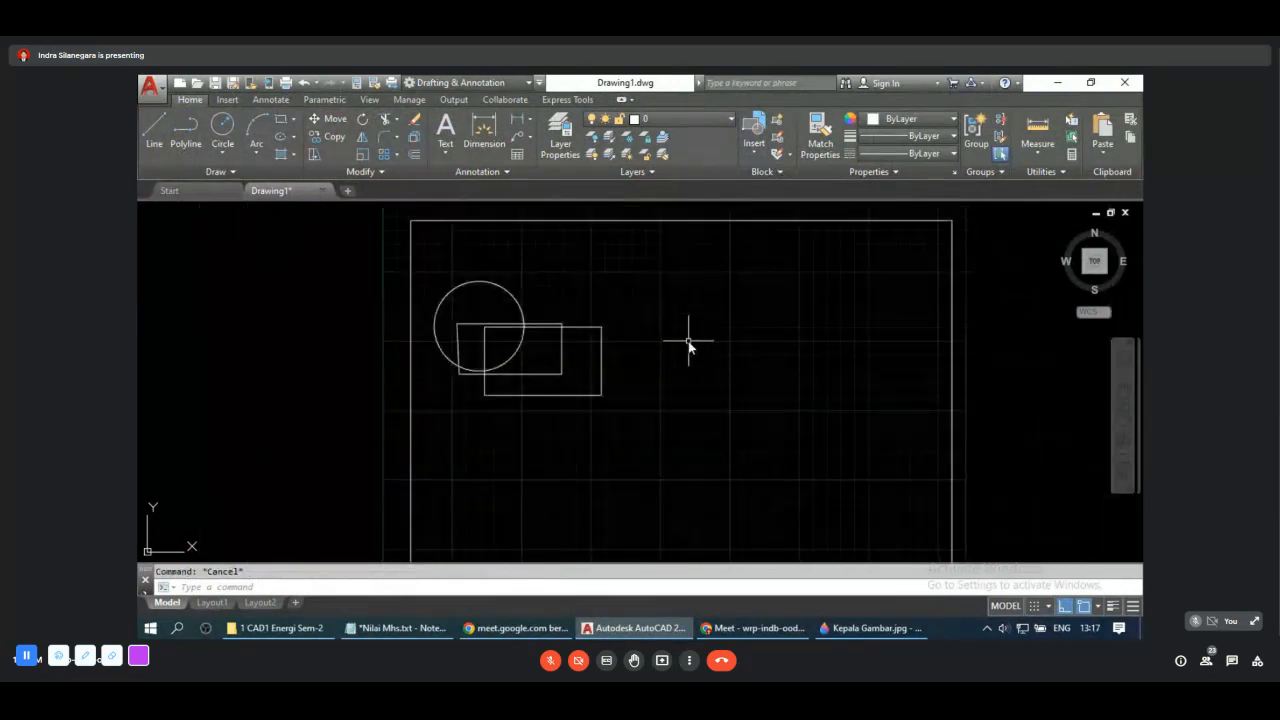
Step: Draw a circle beside the inserted block, overlapping the upper-right corner of its larger rectangle
click(222, 125)
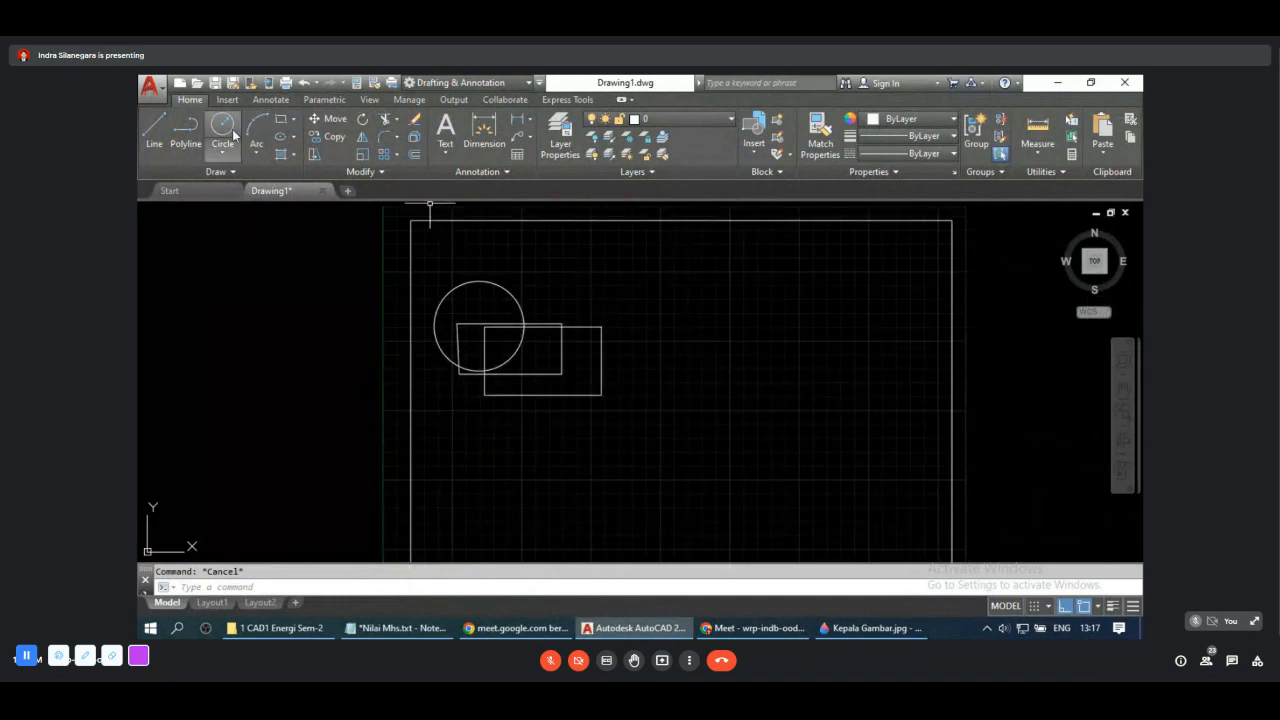
click(625, 313)
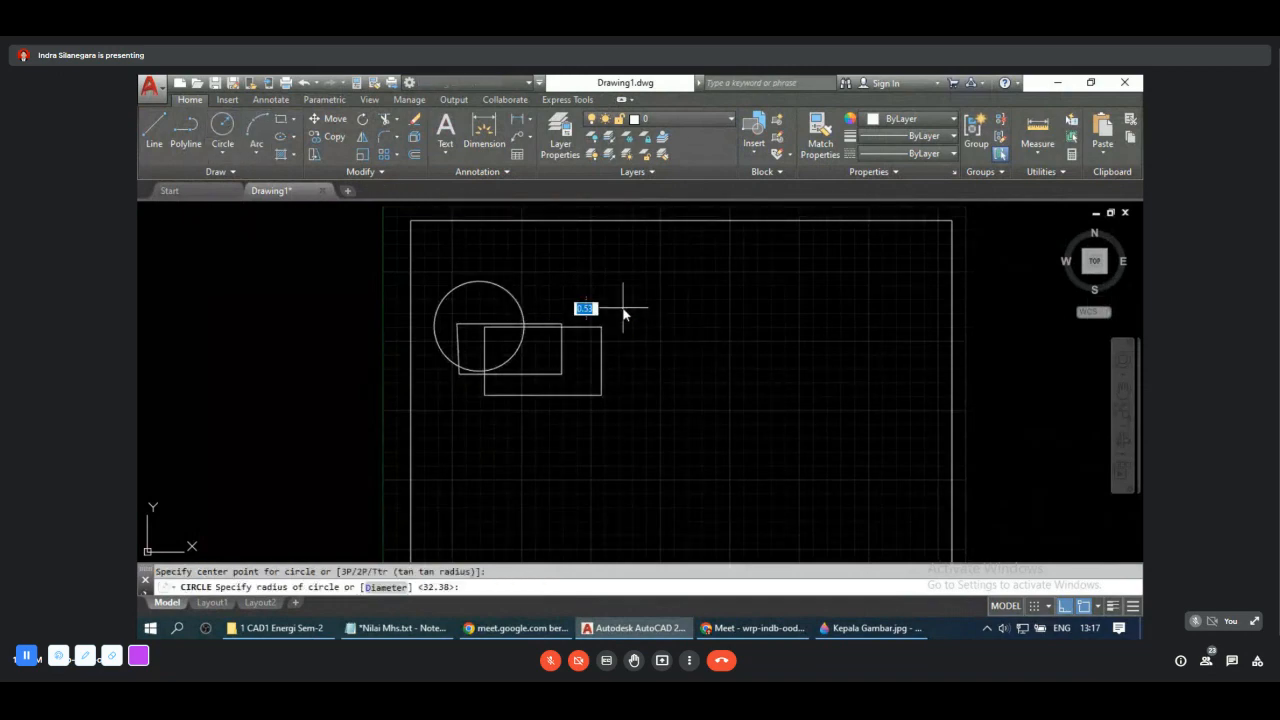
click(662, 312)
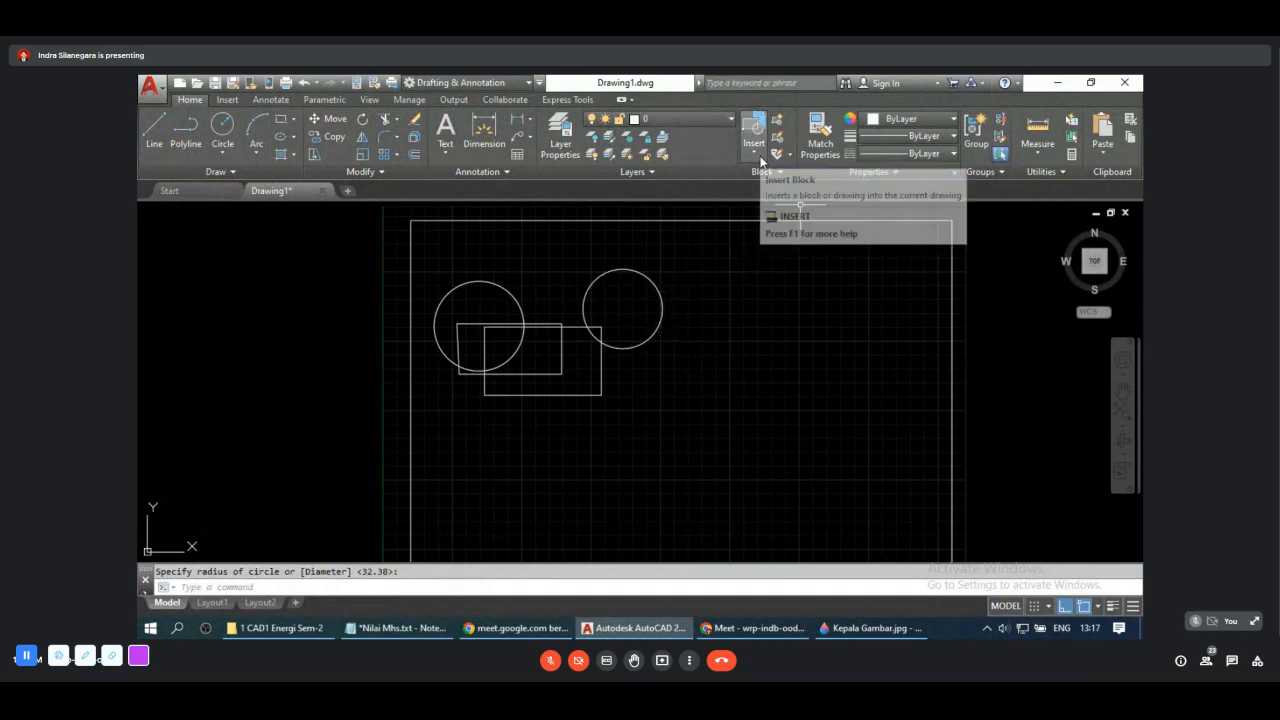
Step: Start a new block definition named Contoh2 with its base point at the lower-right corner of the larger rectangle
click(777, 122)
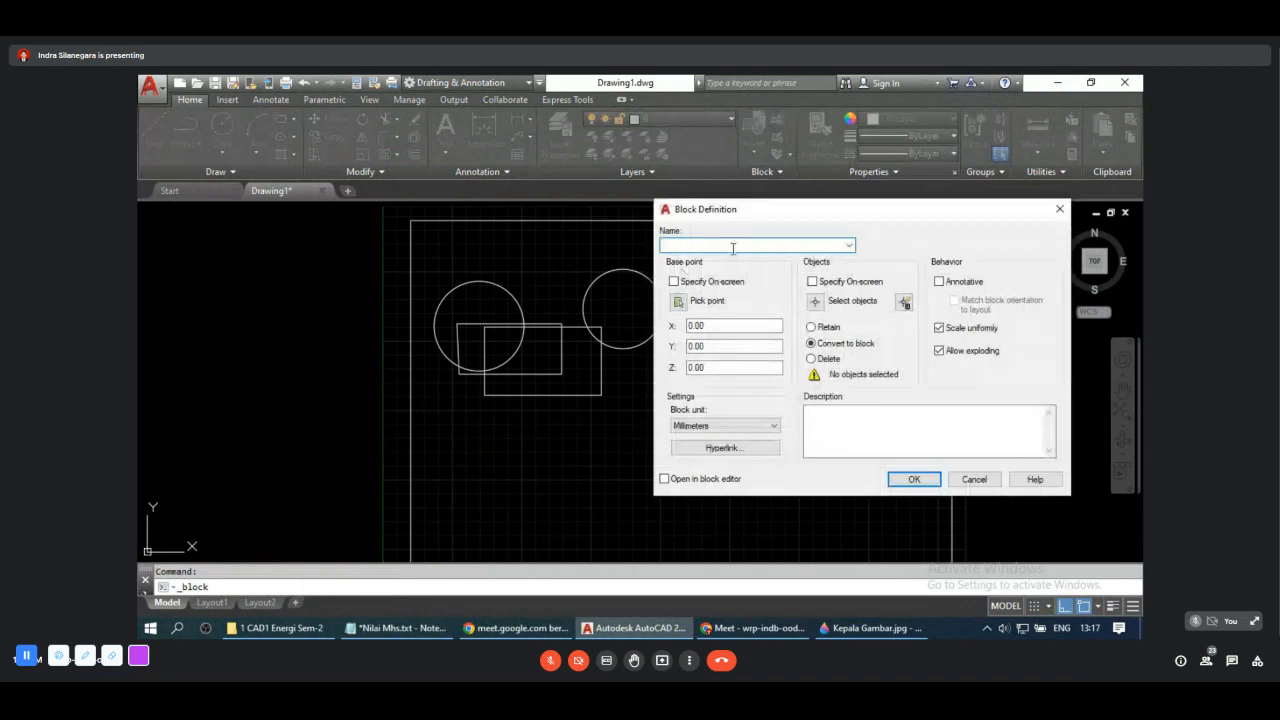
click(849, 246)
click(700, 258)
click(705, 245)
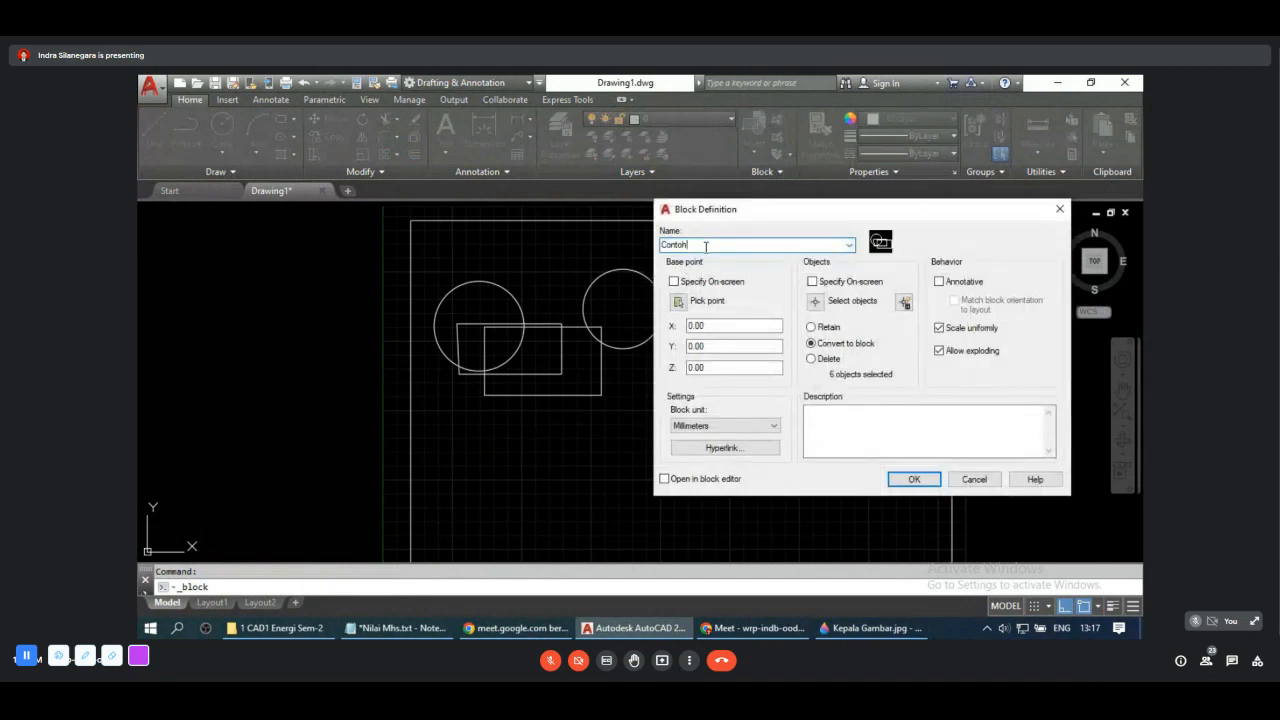
key(BackSpace)
text(2)
click(680, 301)
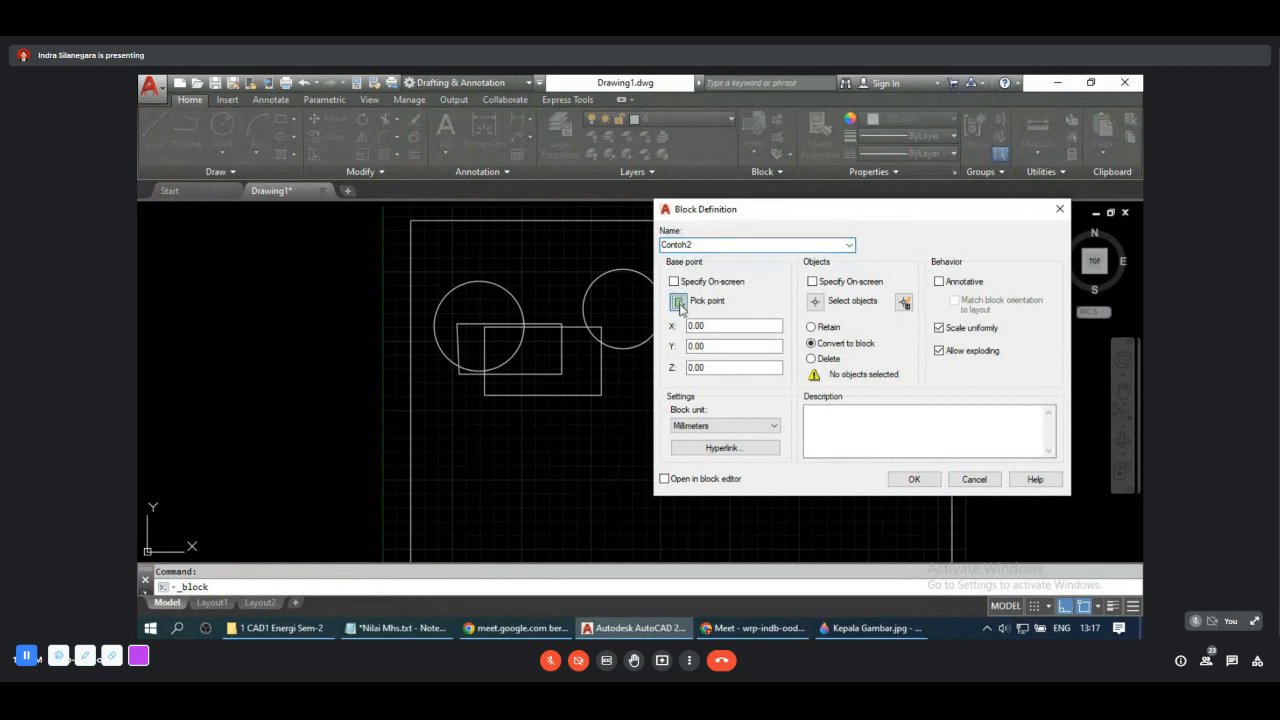
click(601, 396)
Step: Select the new circle and the Contoh1 block as the objects of Contoh2 and complete its definition
click(818, 298)
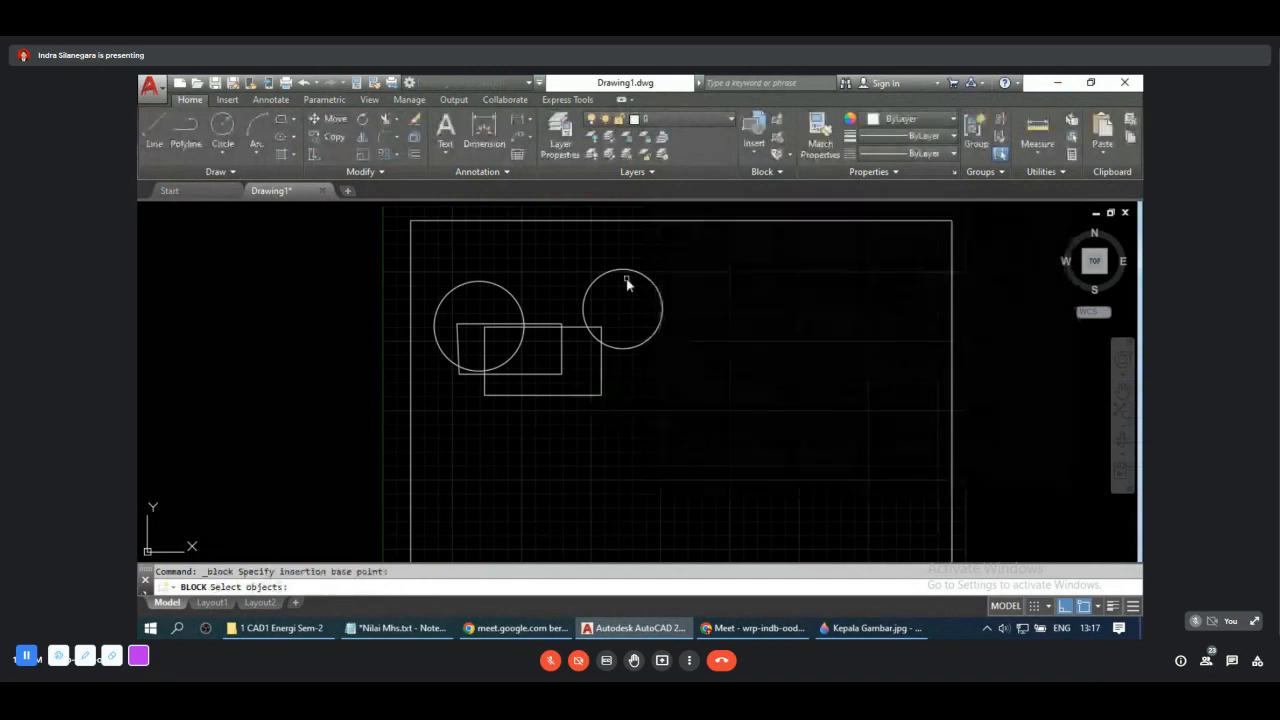
click(623, 277)
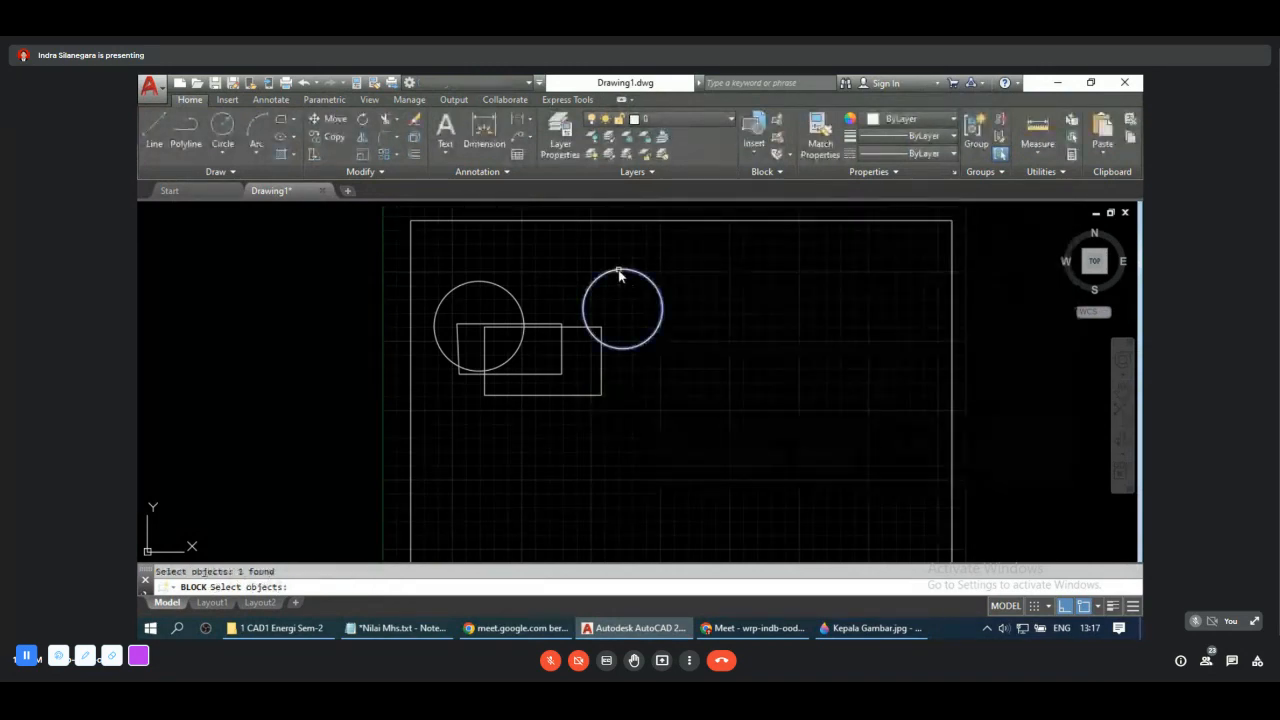
click(551, 326)
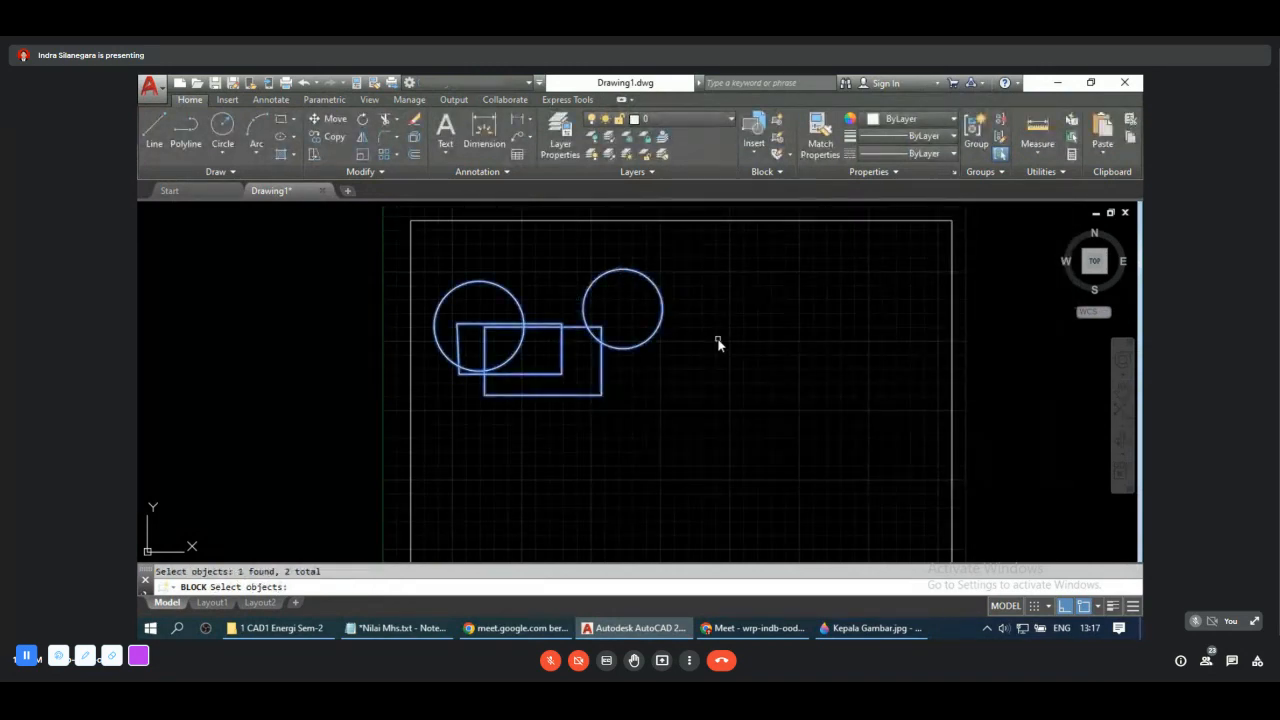
key(Return)
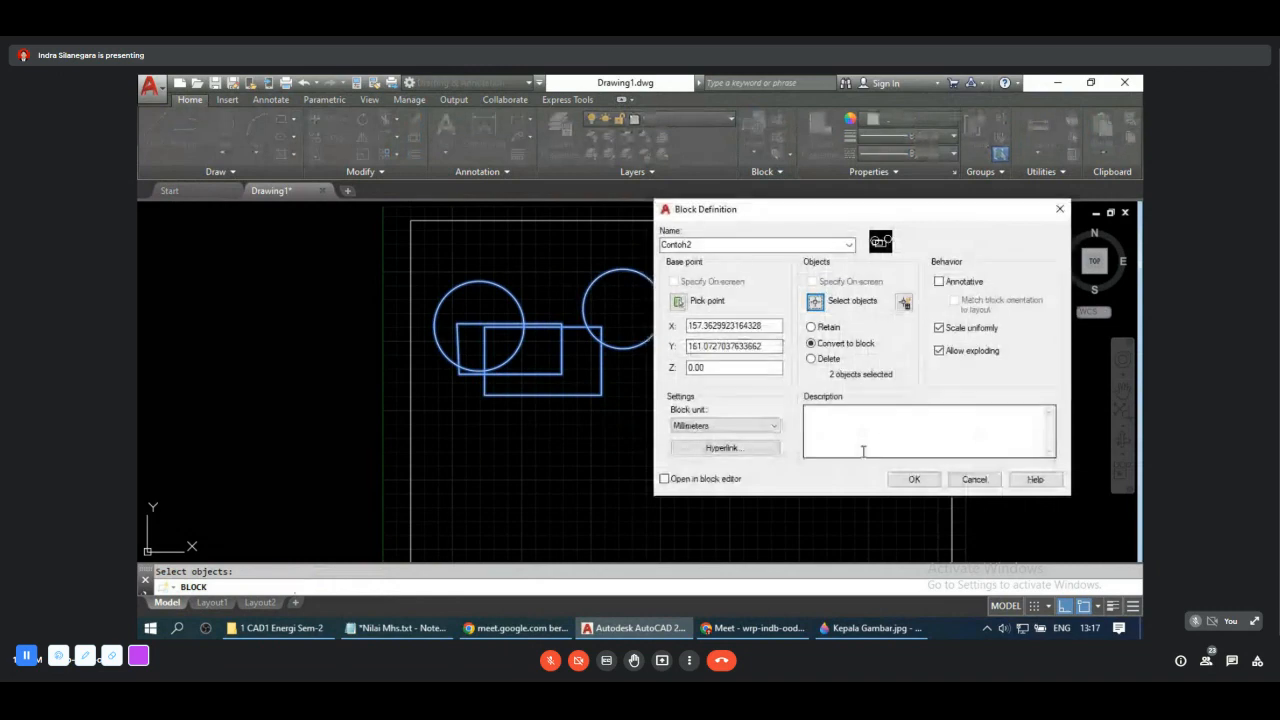
click(915, 479)
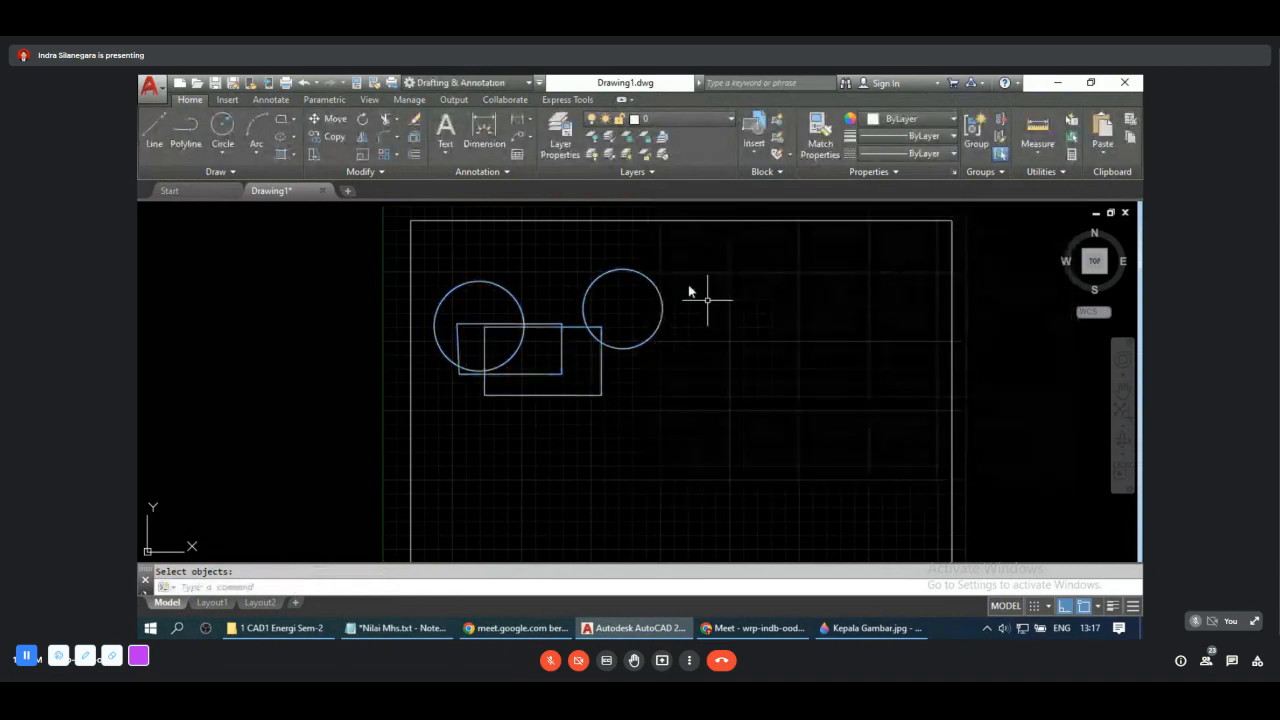
click(753, 152)
Step: Start a Write Block export and pick the lower-right corner of the larger rectangle as its base point
text(w)
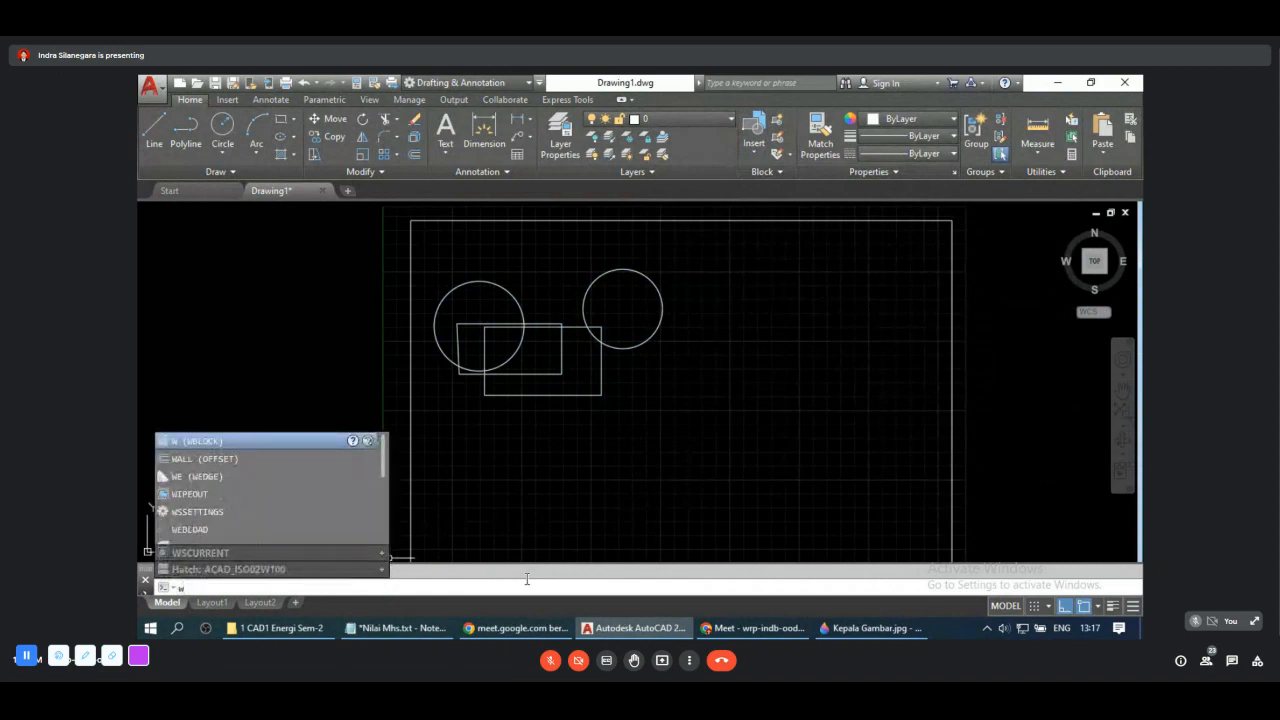
text(block)
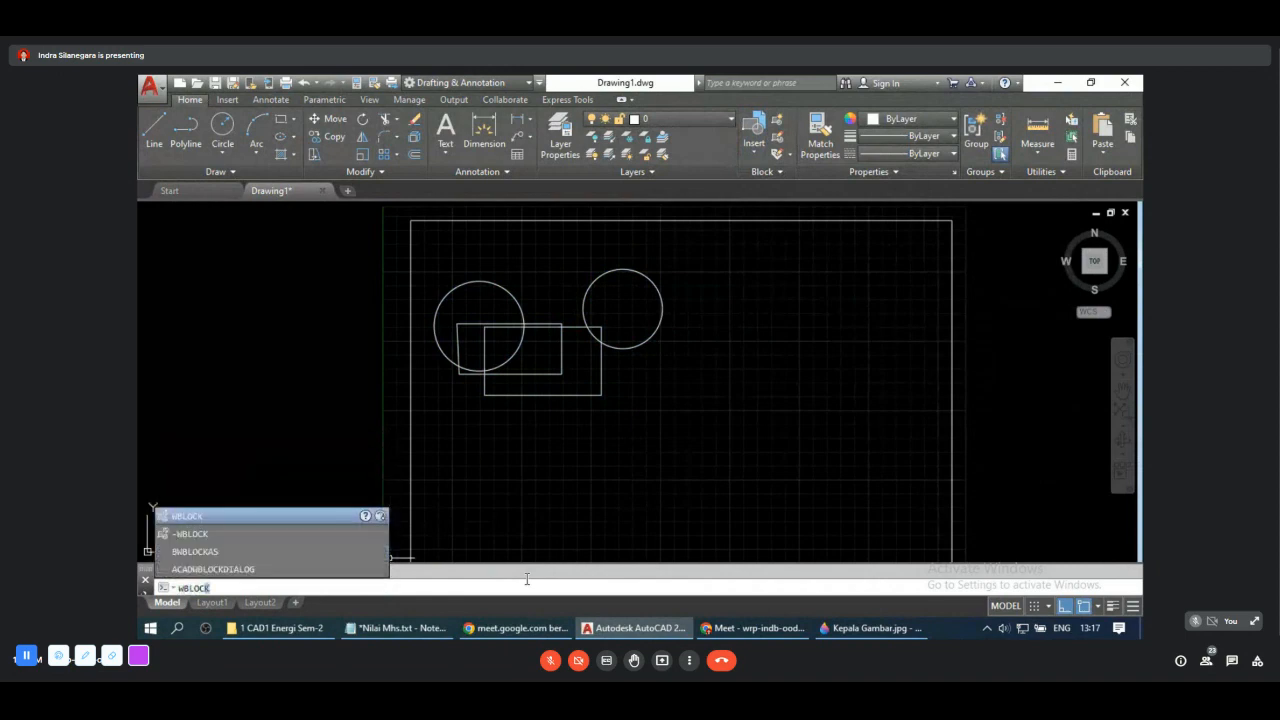
key(Return)
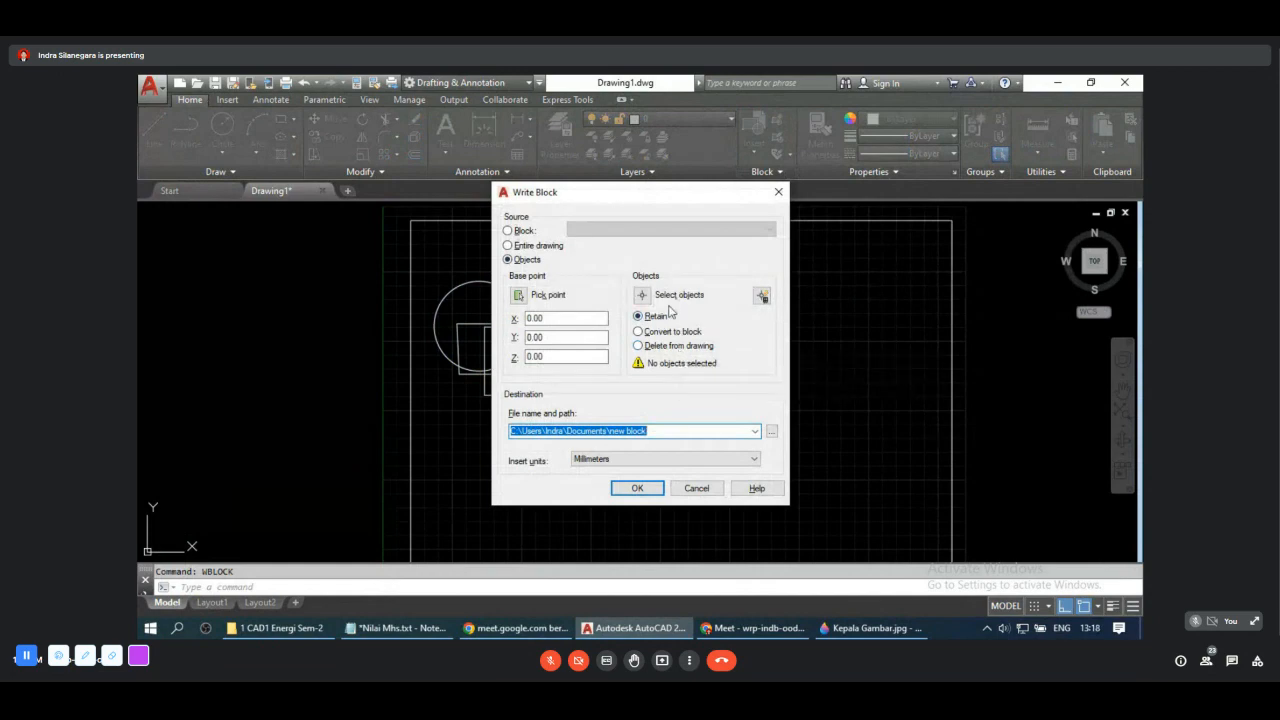
drag(645, 202, 857, 223)
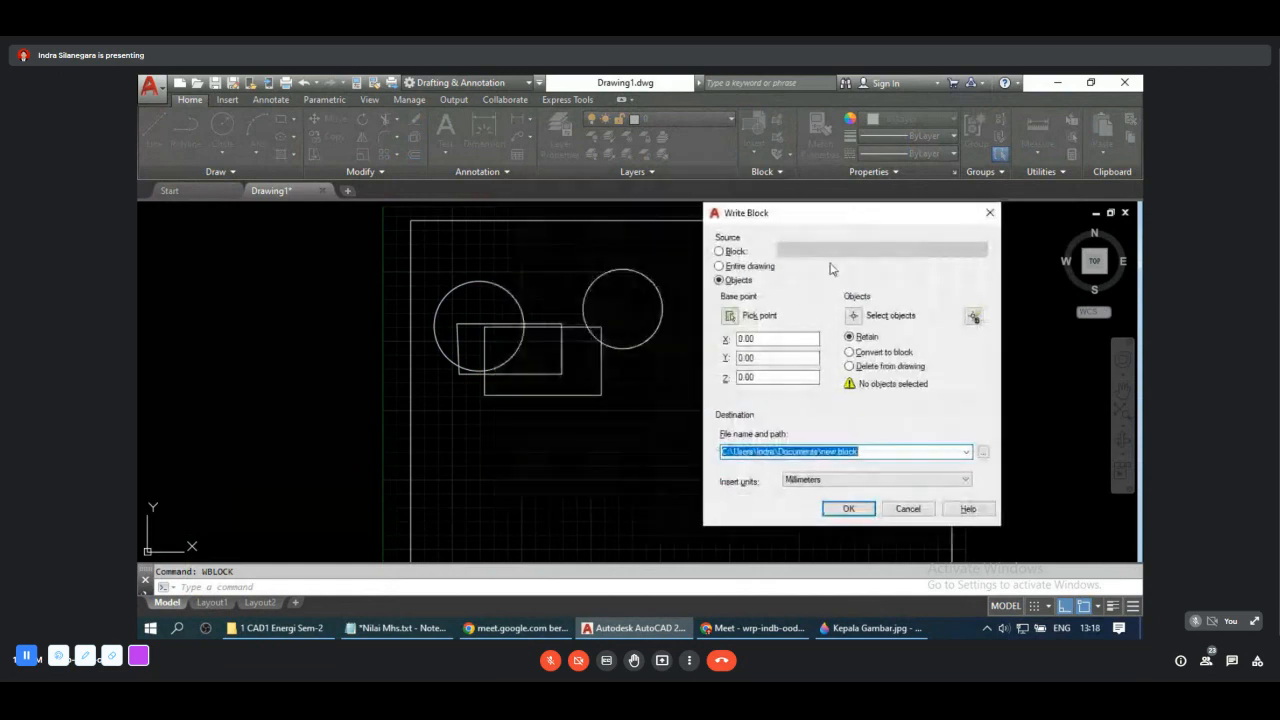
click(759, 317)
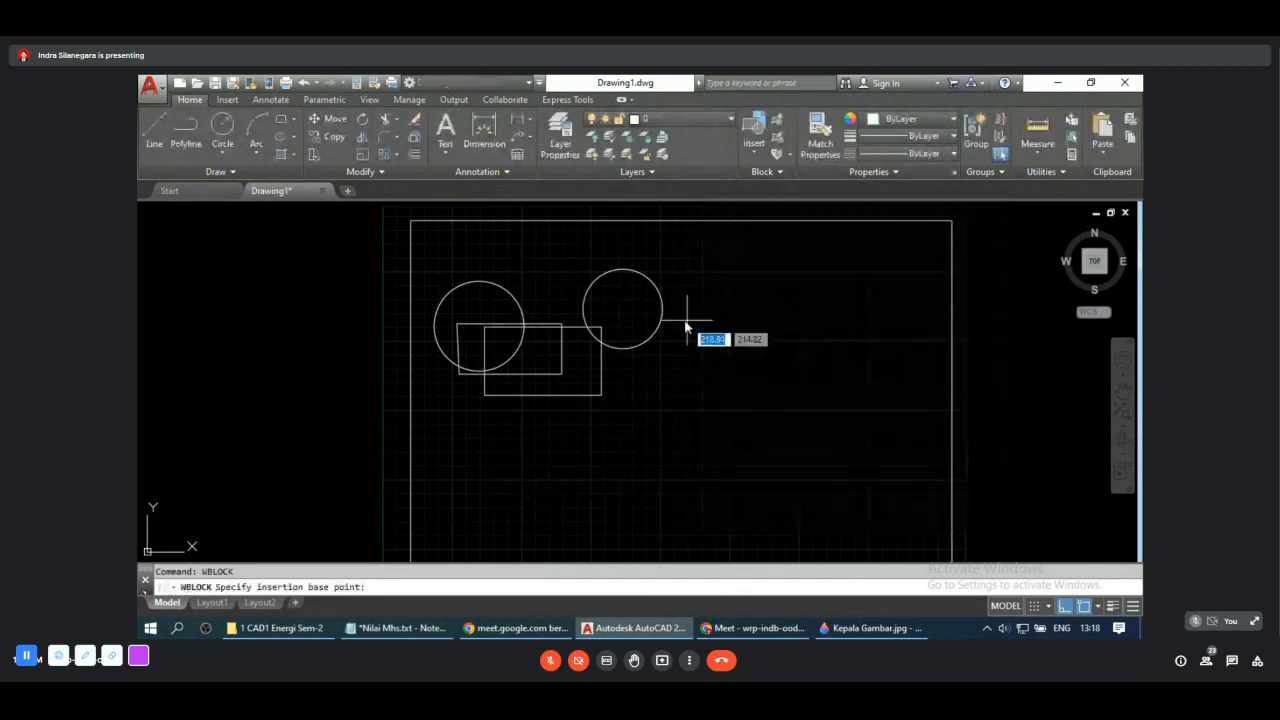
click(600, 396)
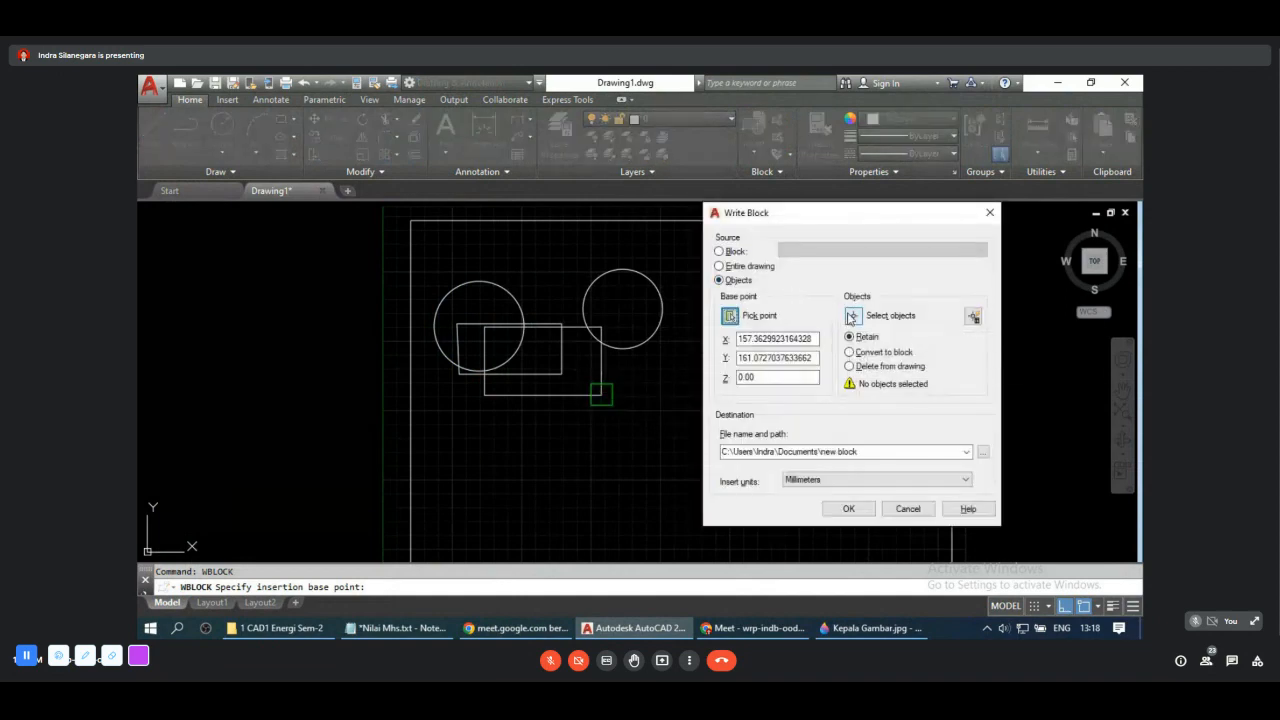
Step: Change the export source from objects to the existing block Contoh1
click(727, 251)
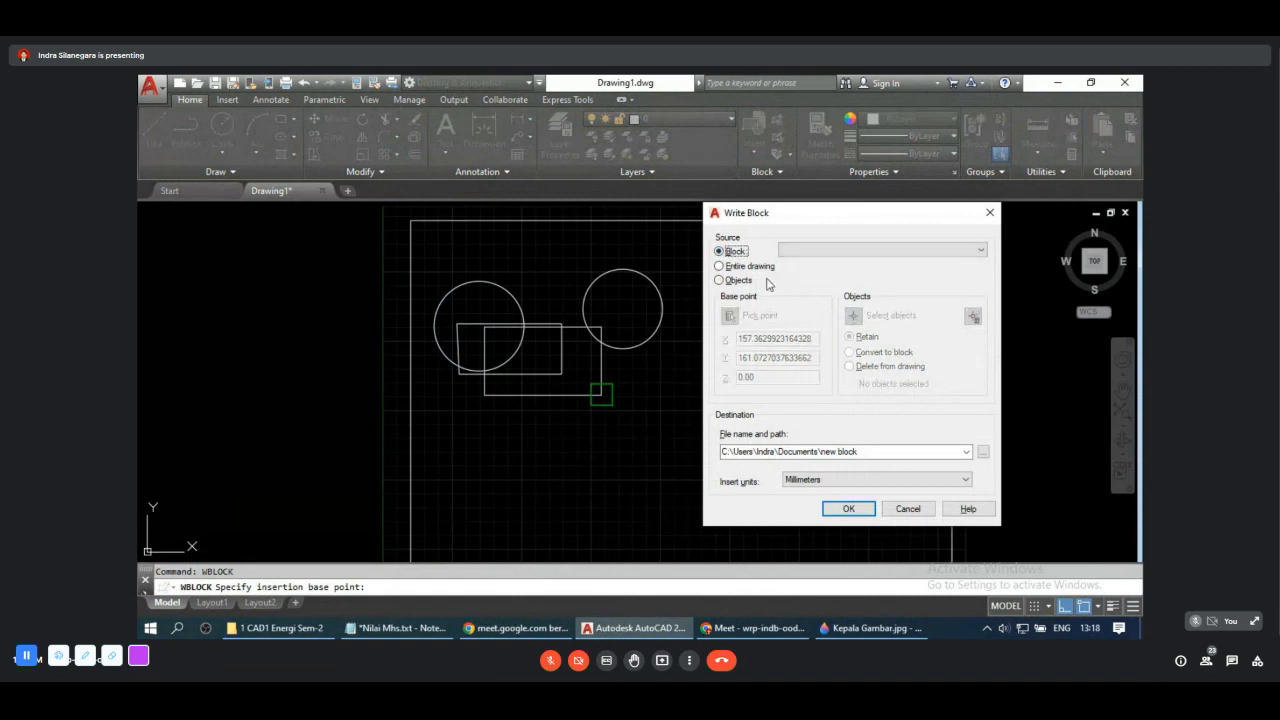
click(970, 250)
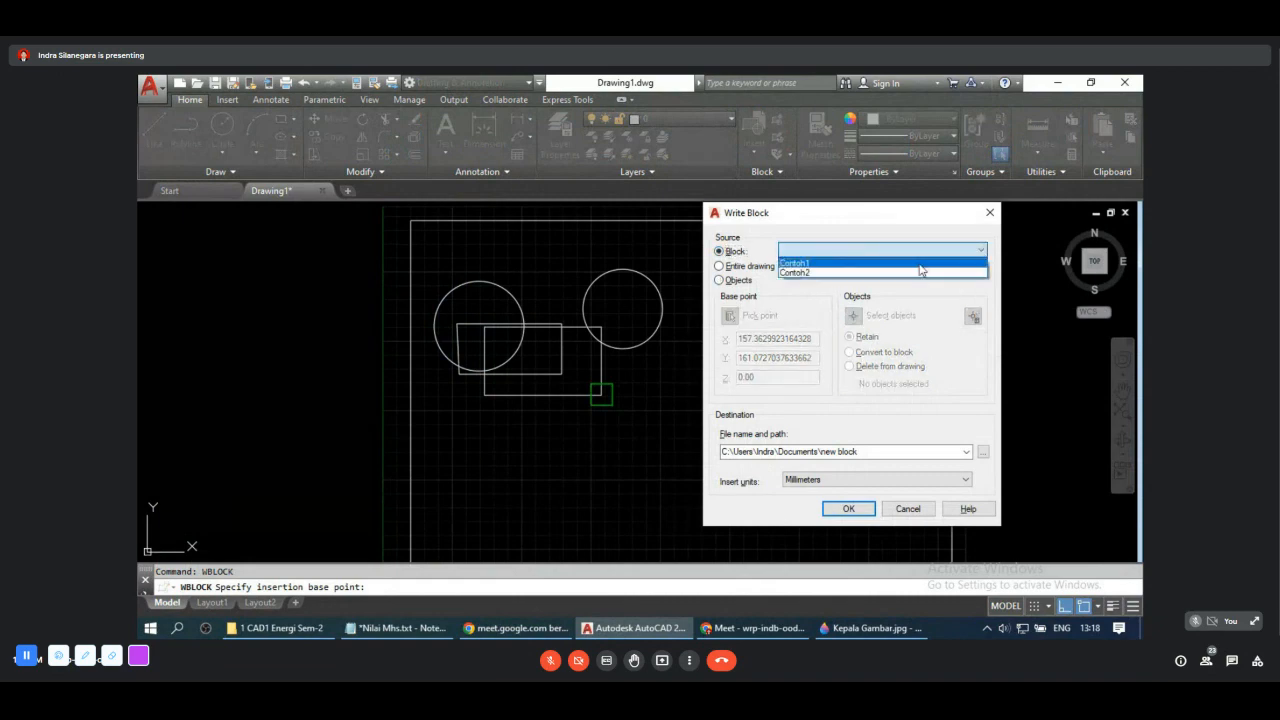
click(868, 263)
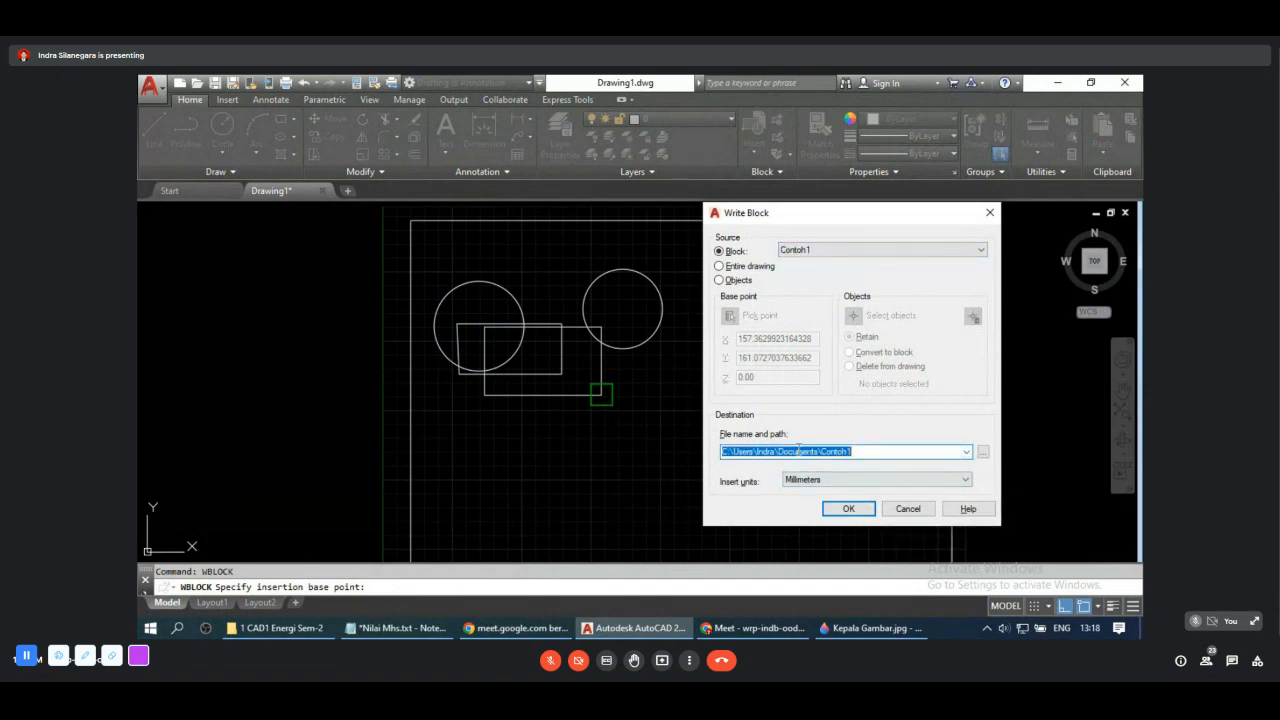
Step: Set the export destination to D:\Pengajaran\4 CAD Mesin Sem-3\Contoh1.dwg and write the block to that file
click(967, 455)
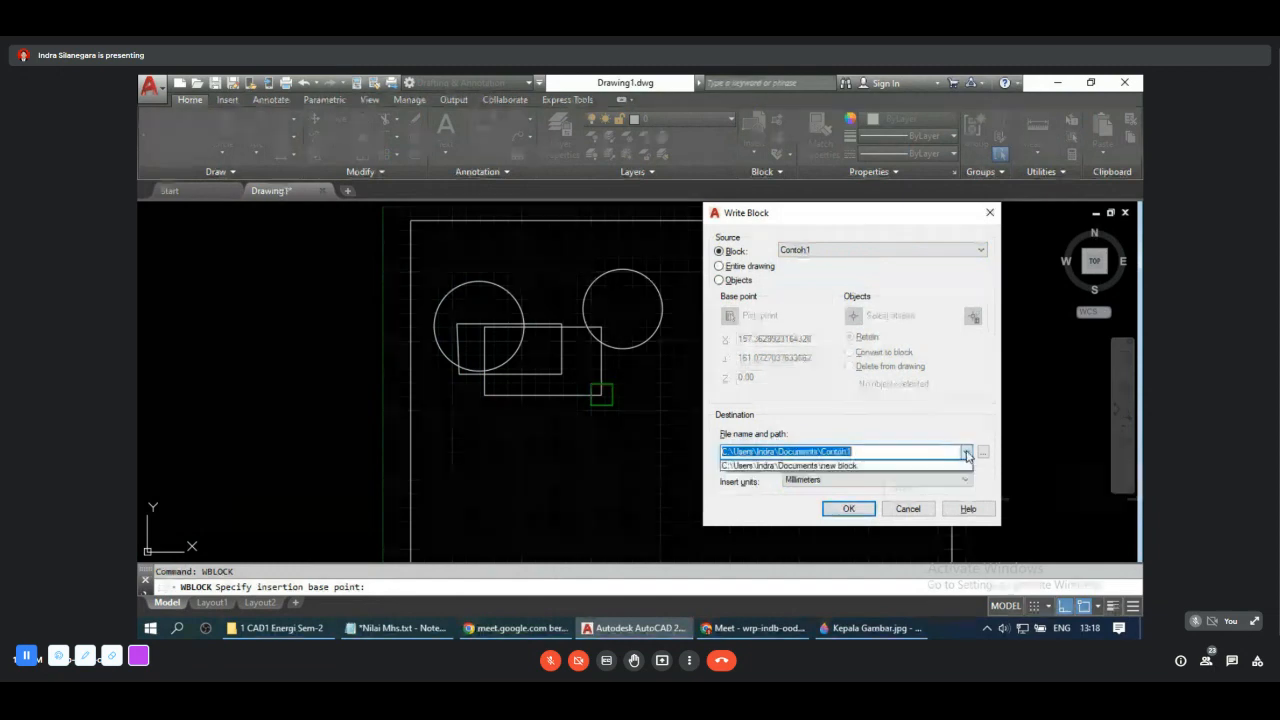
click(983, 455)
click(983, 455)
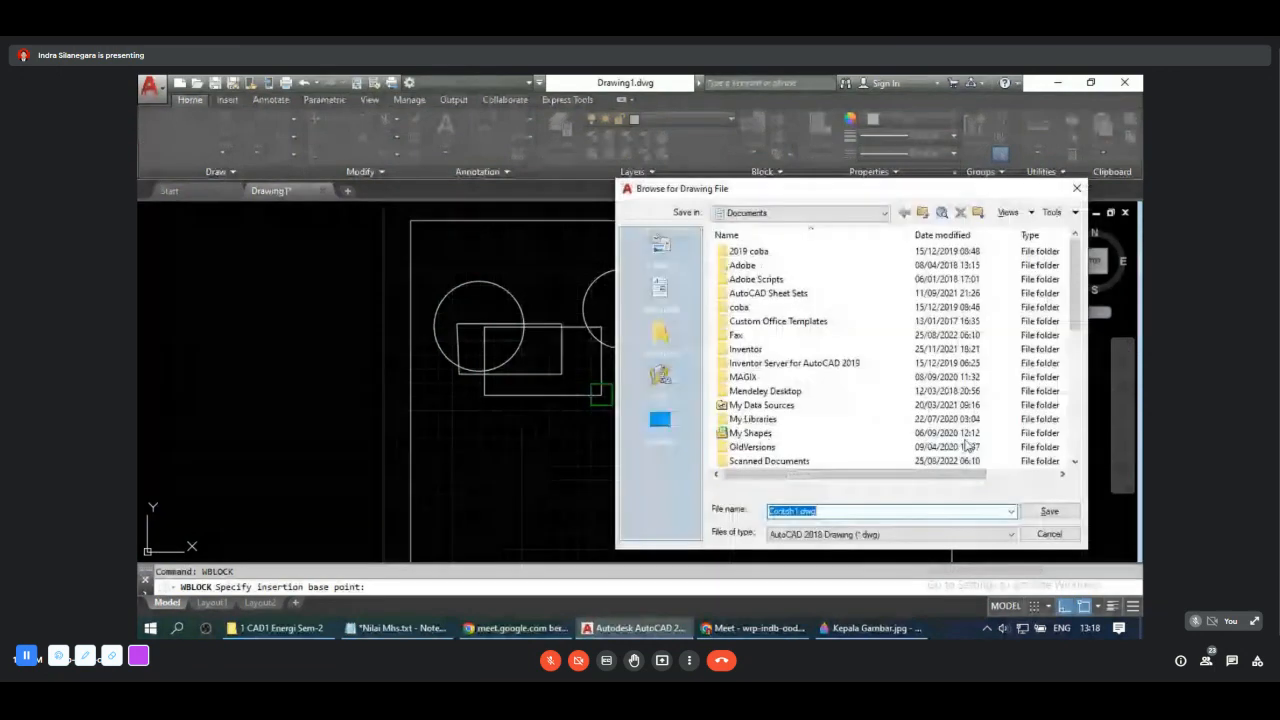
scroll(967, 445, down, 6)
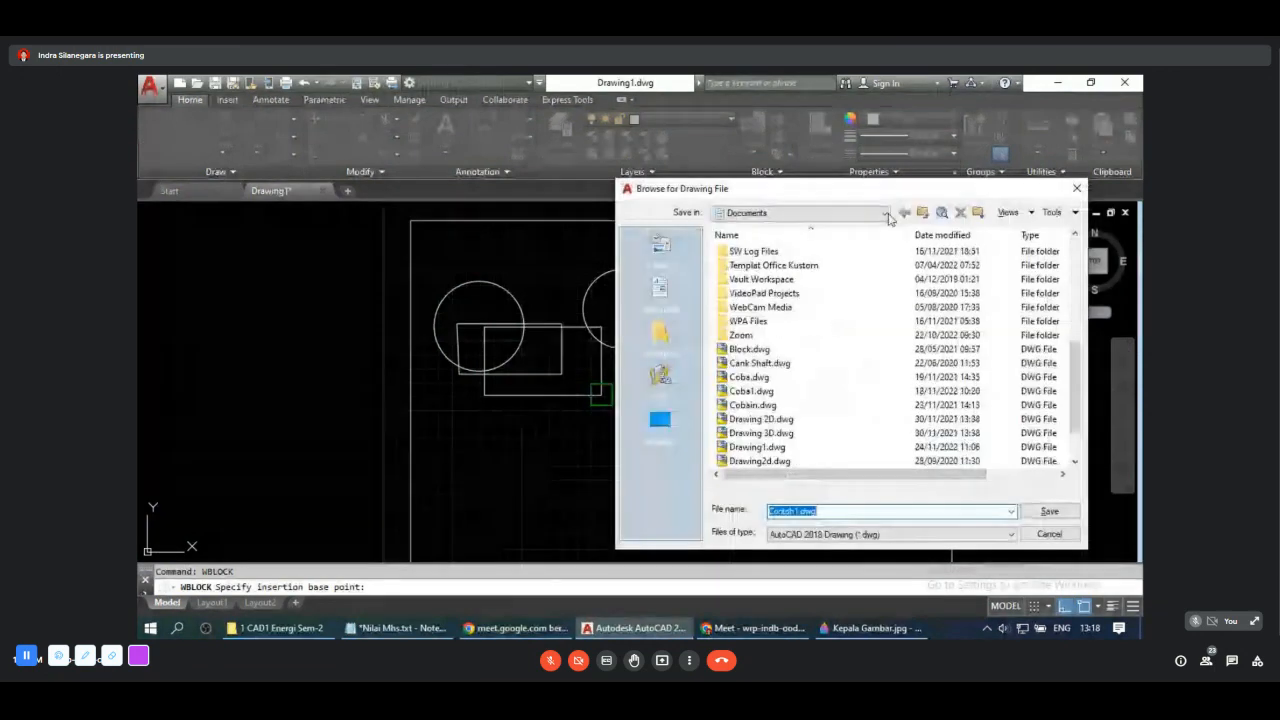
click(885, 213)
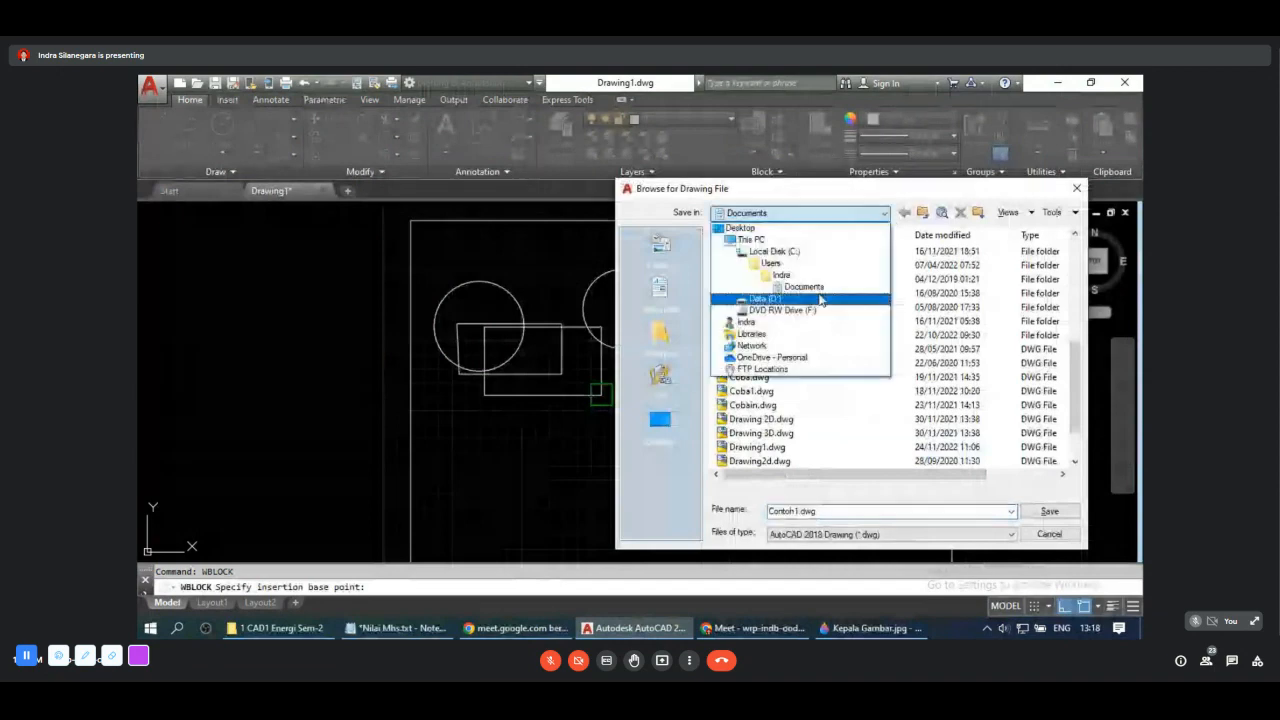
click(818, 299)
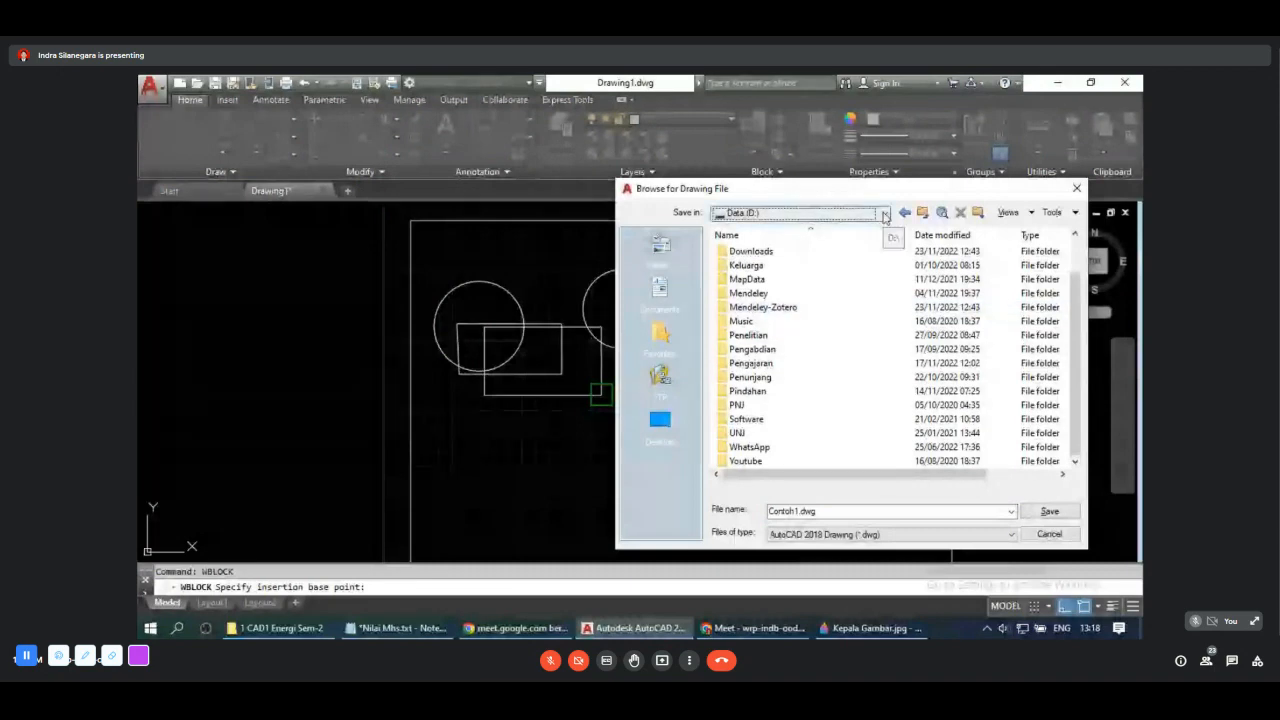
double_click(762, 365)
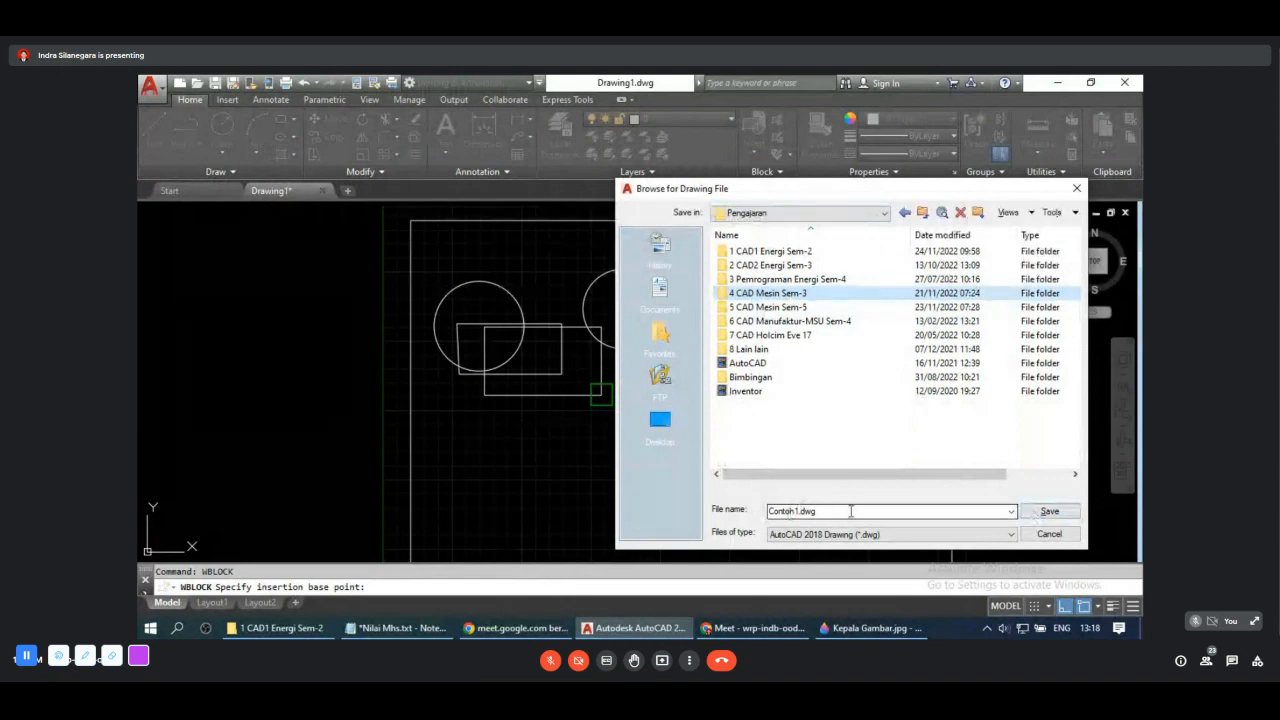
click(1048, 513)
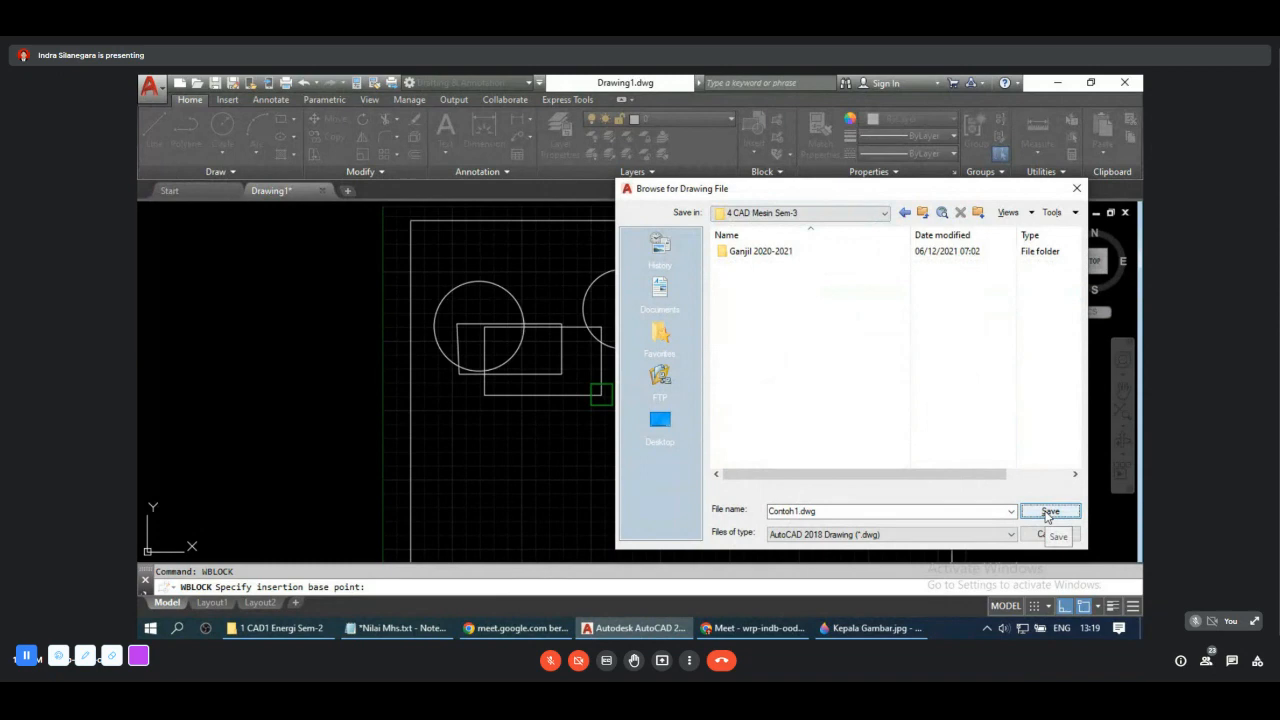
click(1049, 513)
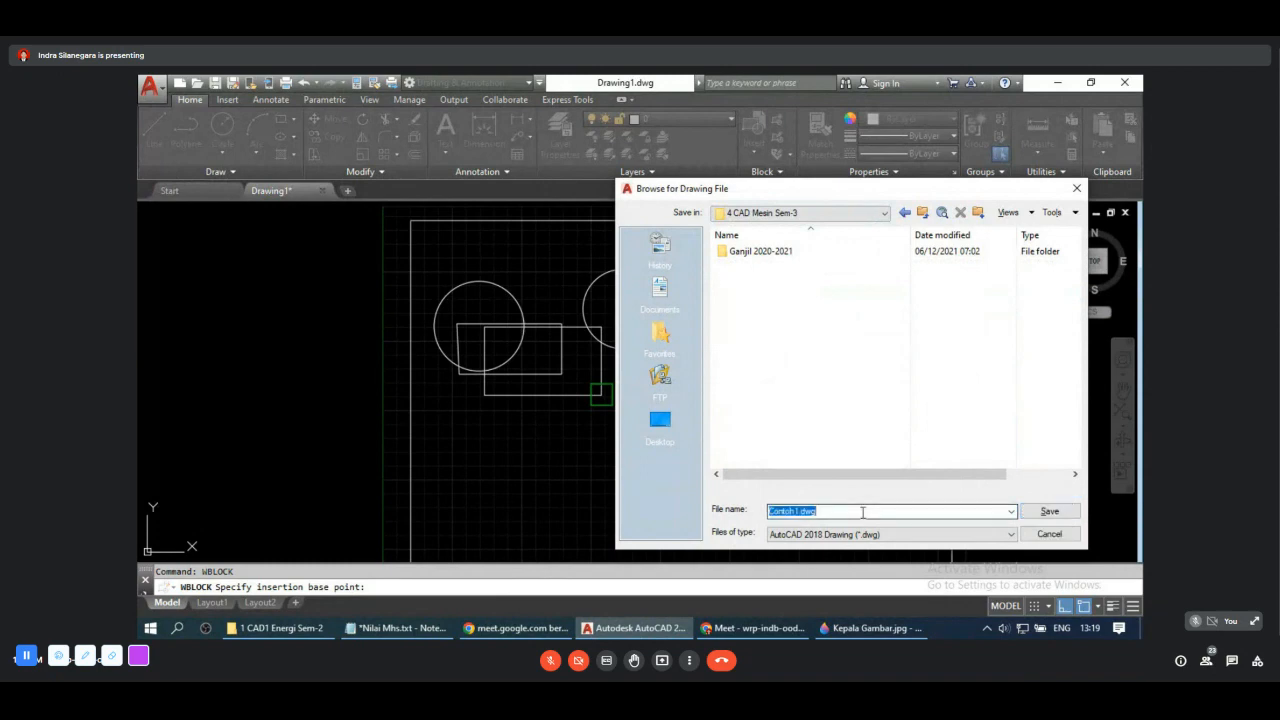
click(1052, 516)
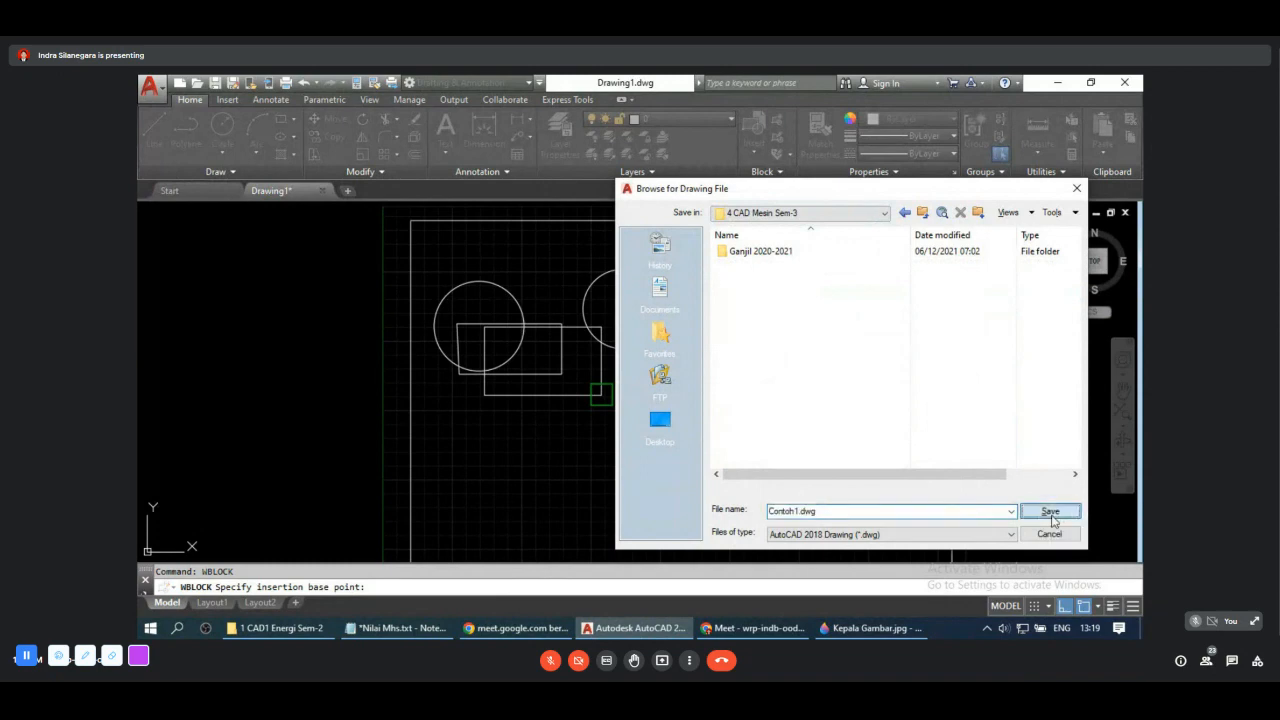
click(1050, 513)
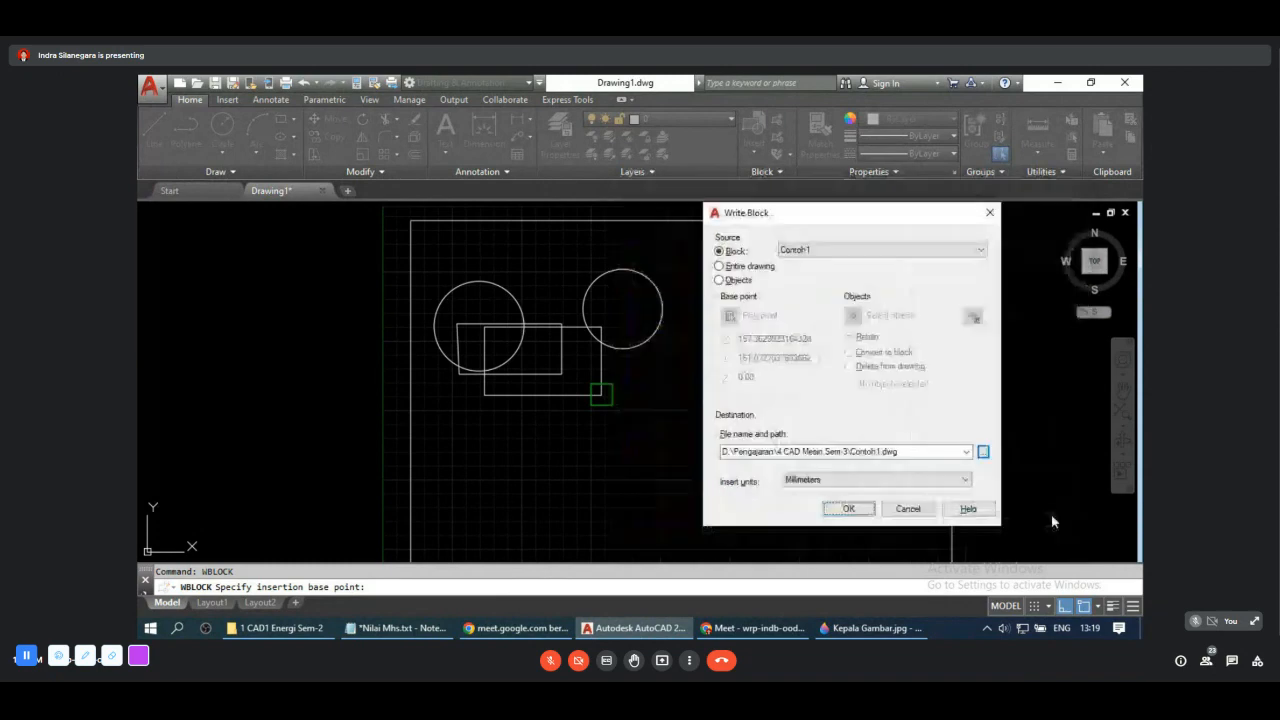
click(848, 509)
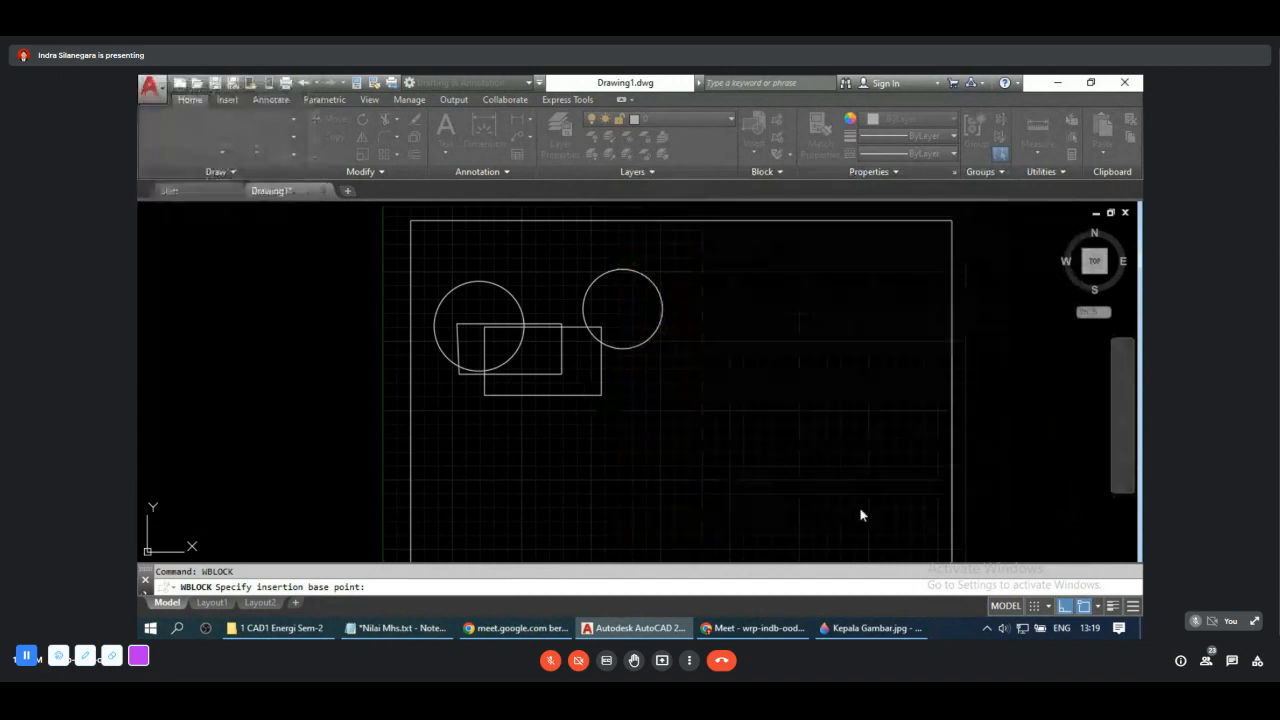
Step: Create a new blank drawing and start inserting a block from a drawing file into it
click(347, 190)
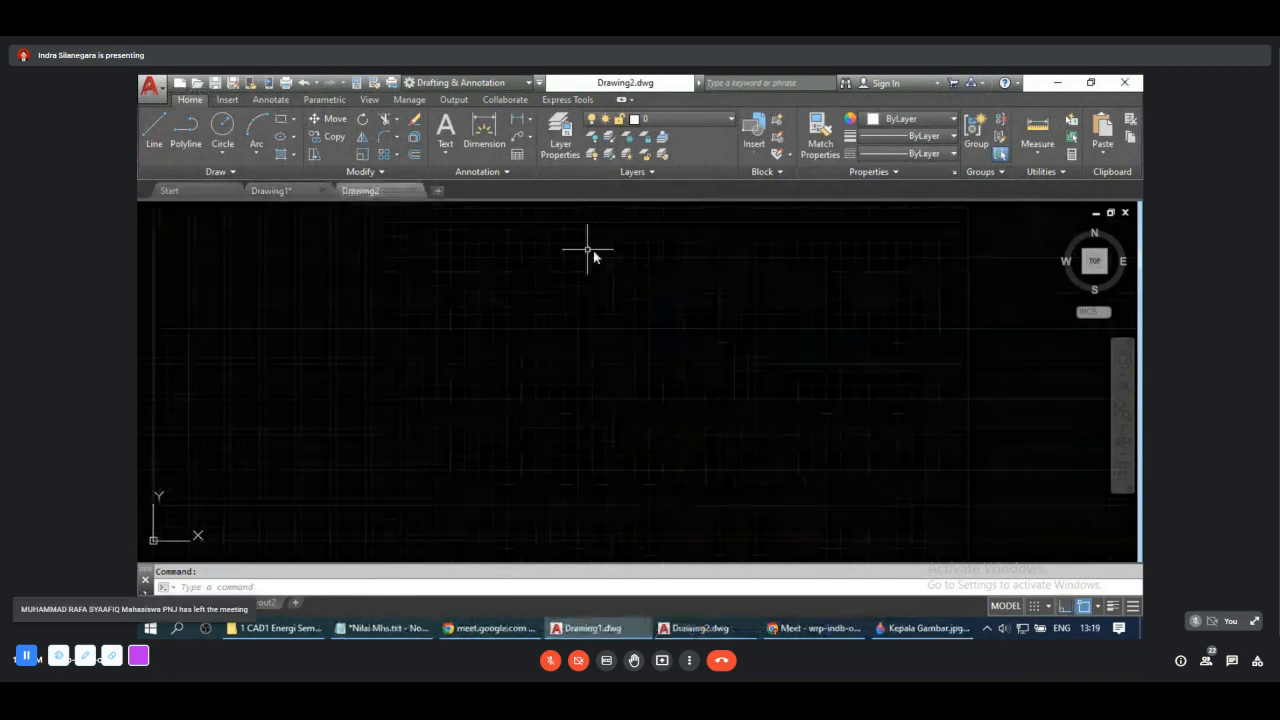
text(inser)
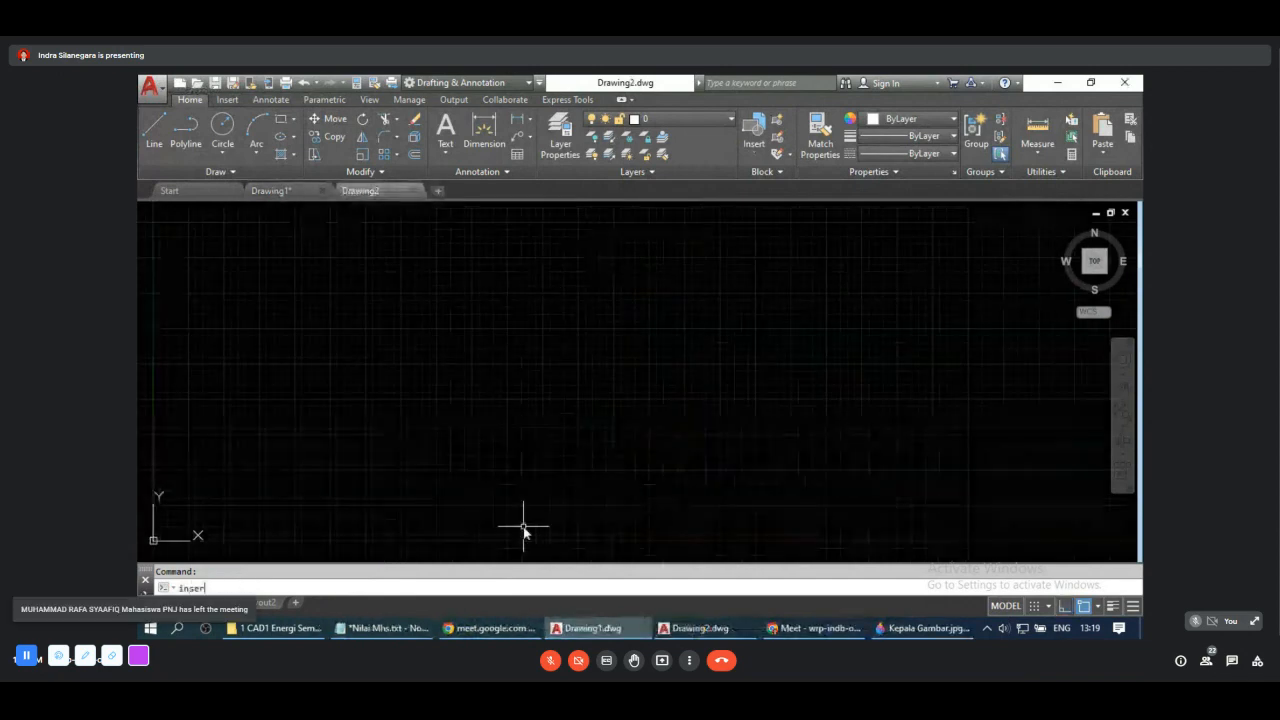
text(t)
key(Return)
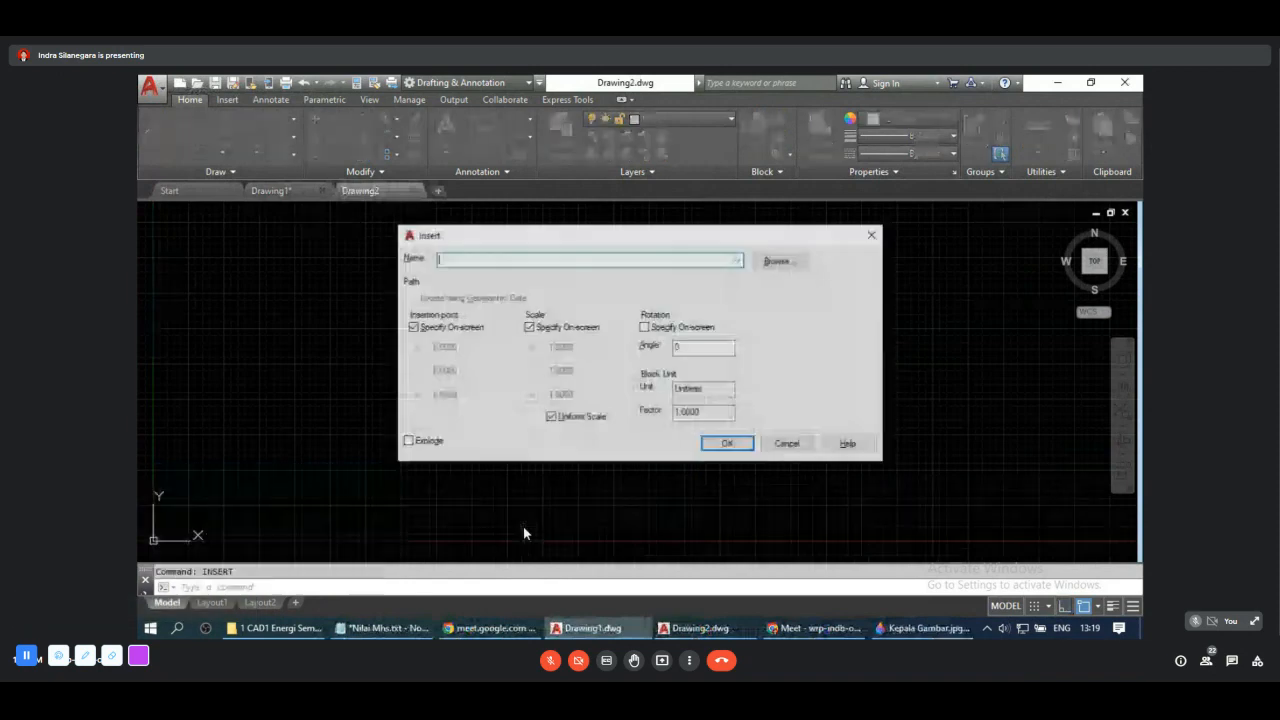
click(762, 261)
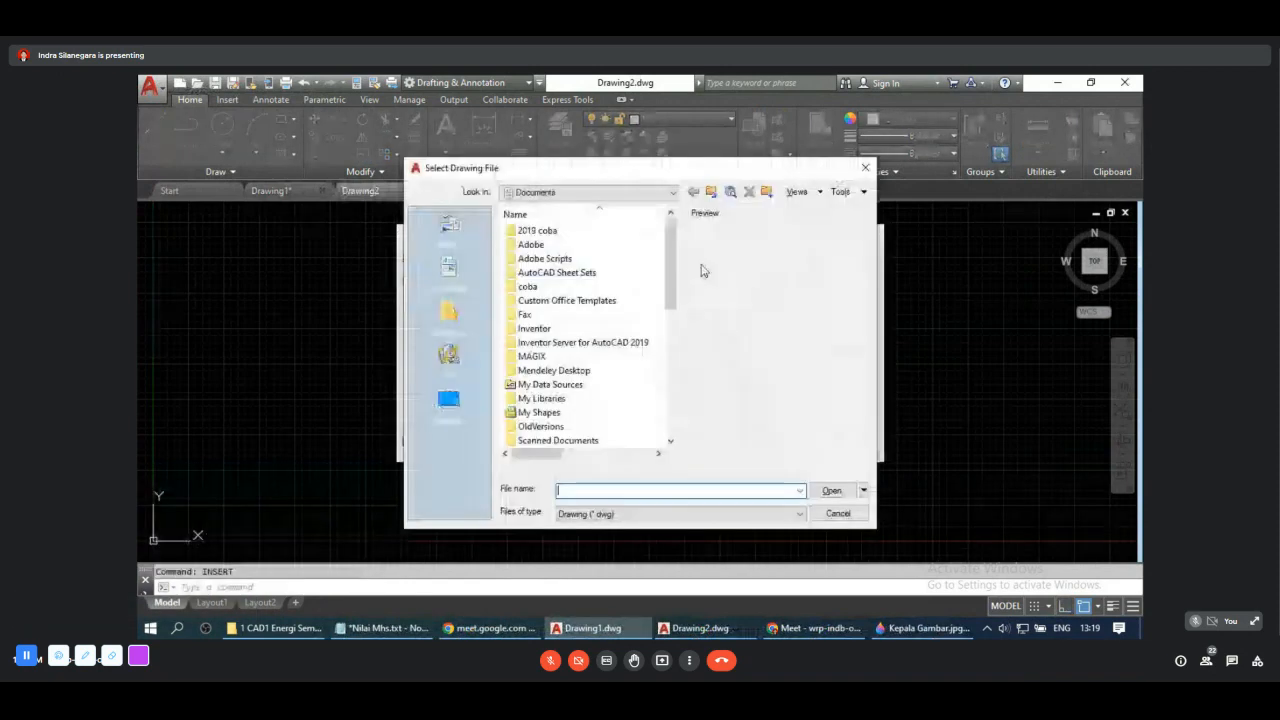
Step: Choose Contoh1.dwg from the folder D:\Pengajaran\4 CAD Mesin Sem-3 as the block file to insert
click(600, 192)
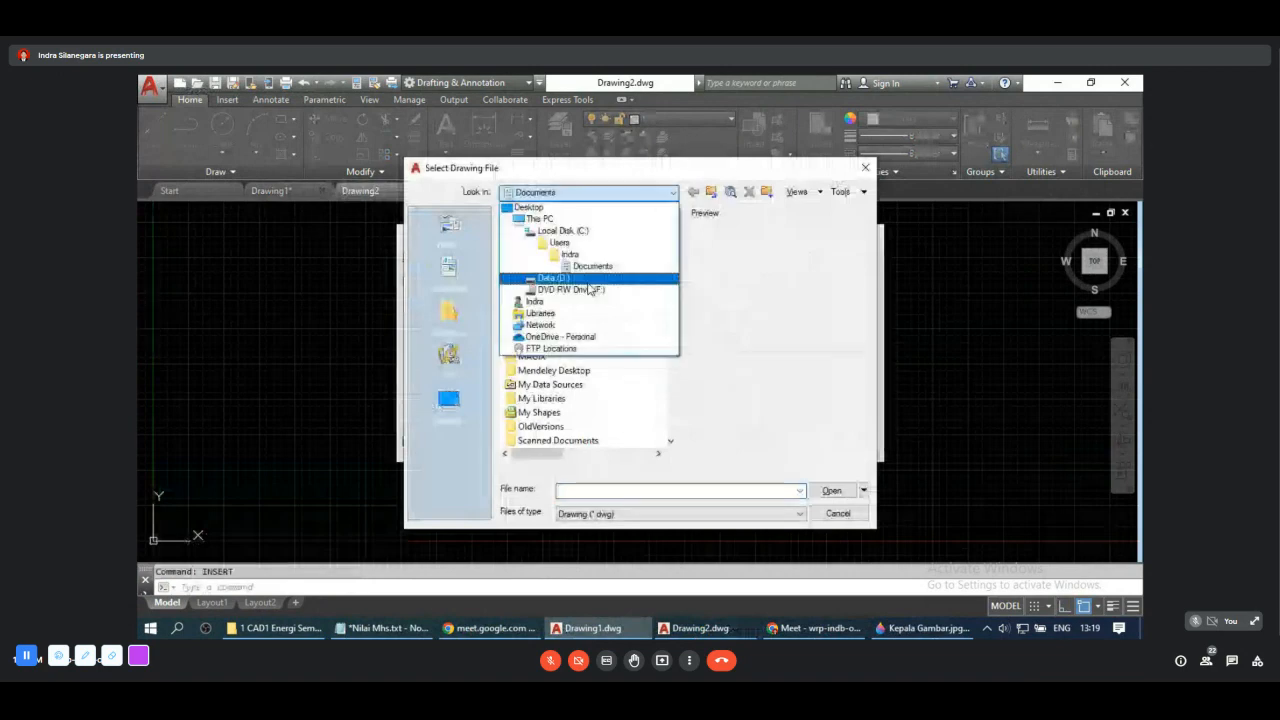
click(555, 278)
scroll(594, 404, down, 1)
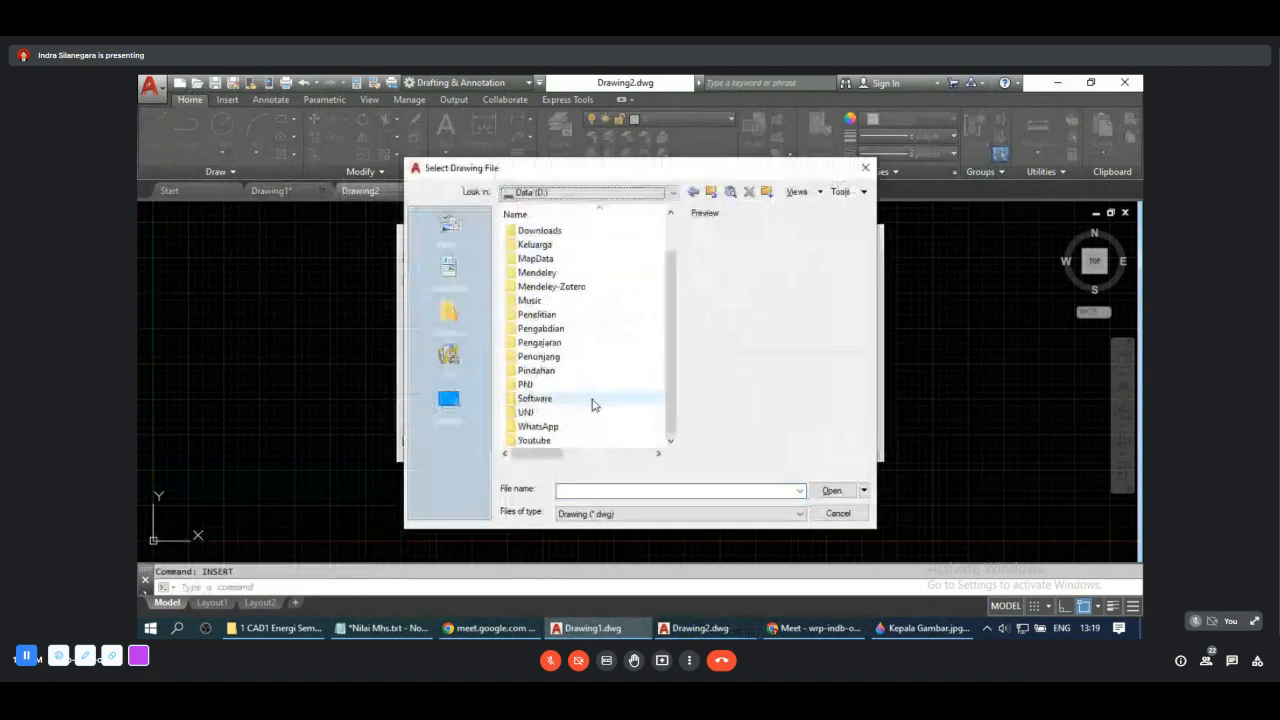
double_click(548, 342)
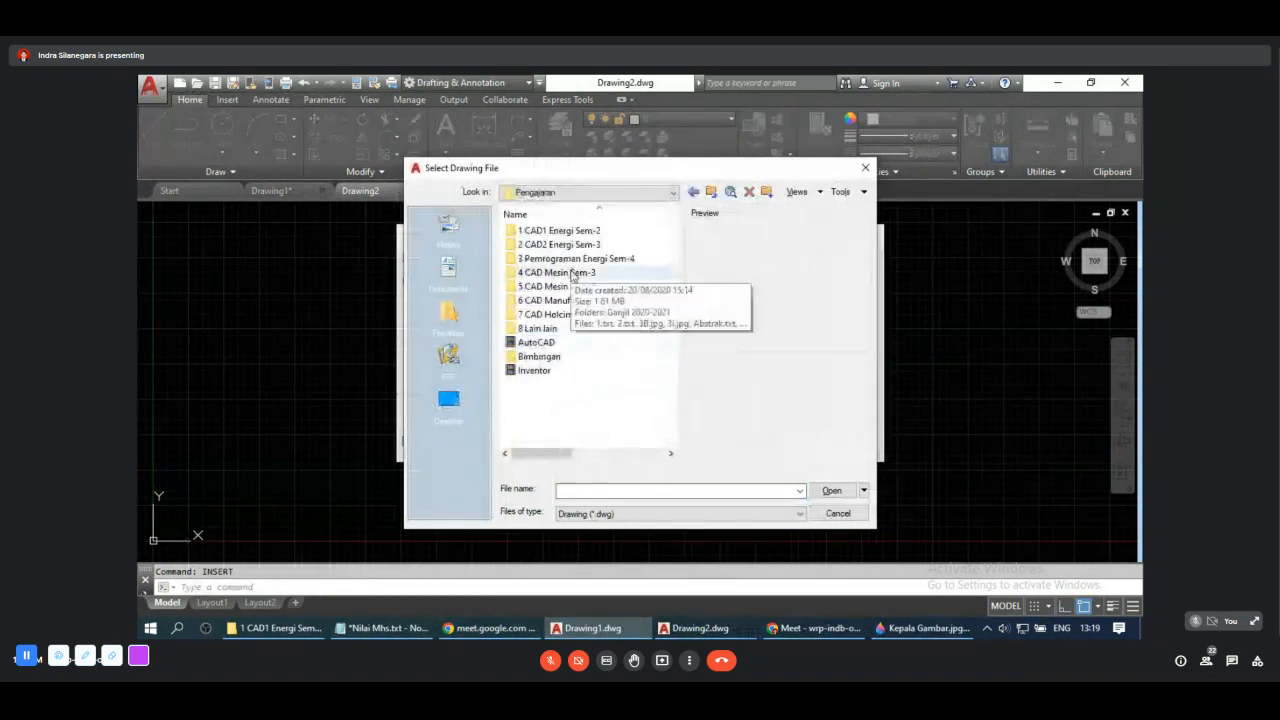
click(573, 276)
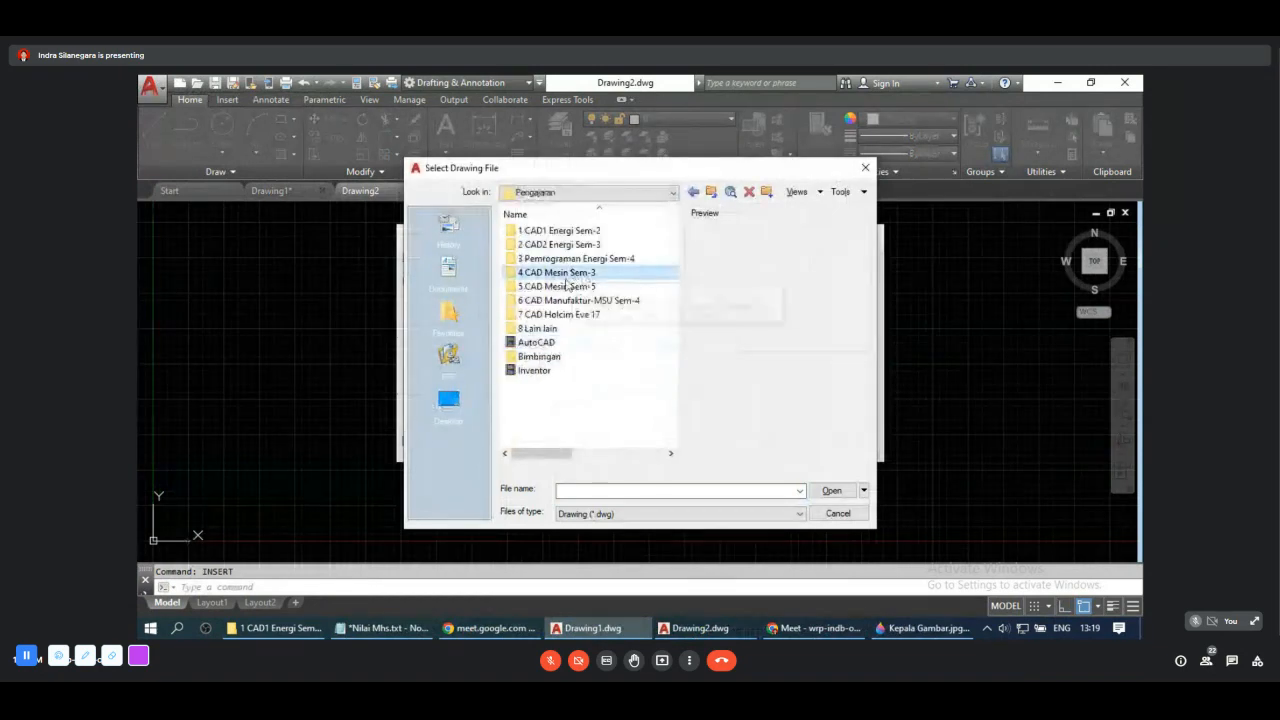
double_click(579, 275)
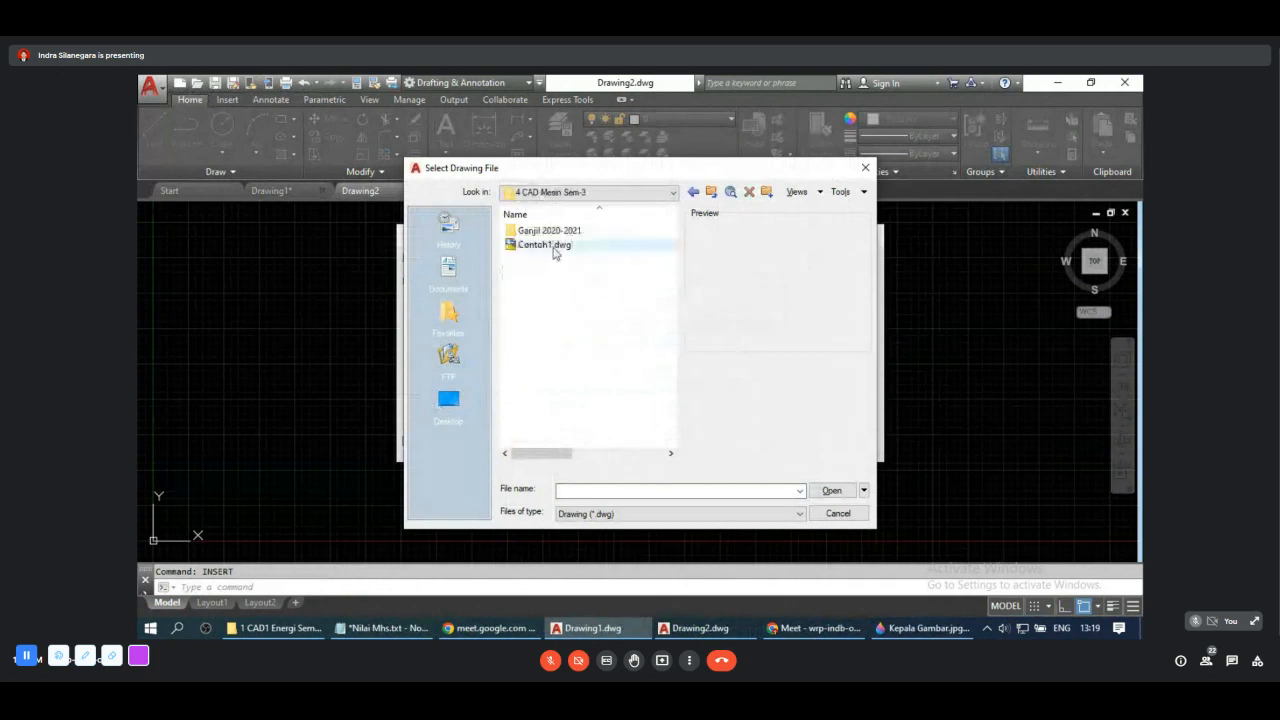
click(556, 247)
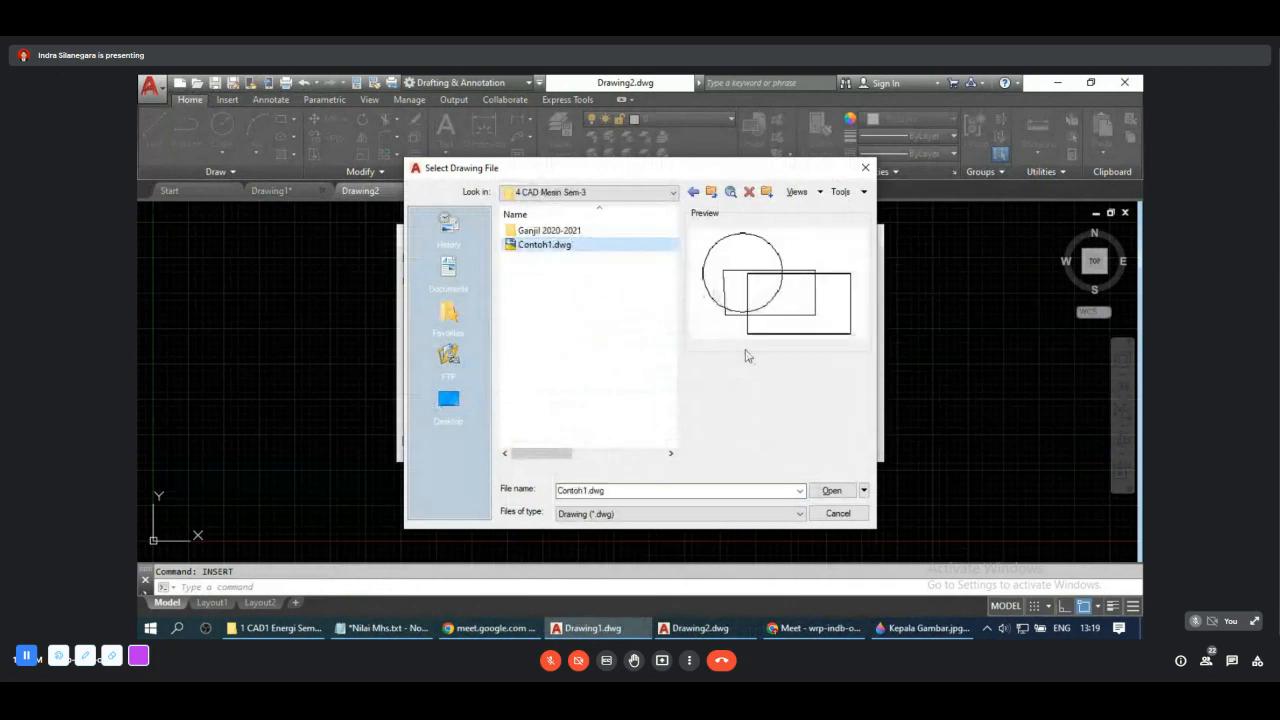
click(833, 490)
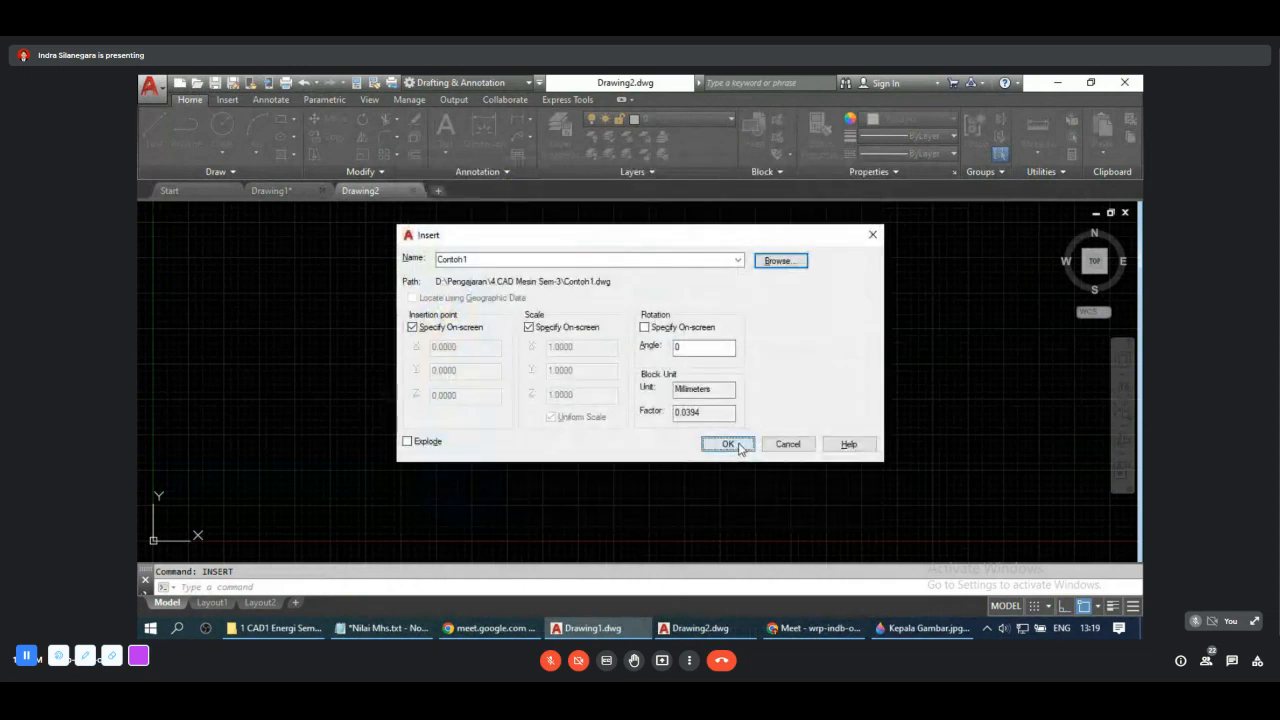
Step: Place the Contoh1 block just above and to the right of the origin with a scale factor of 1
click(739, 446)
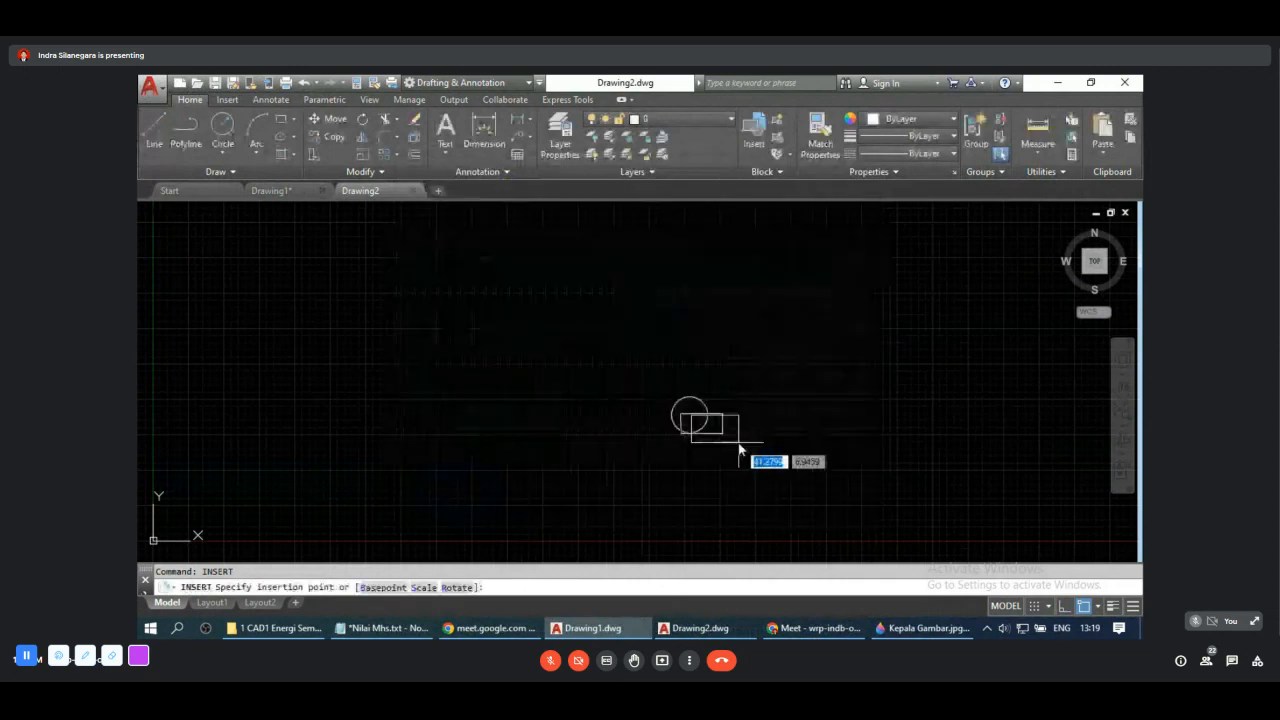
click(308, 464)
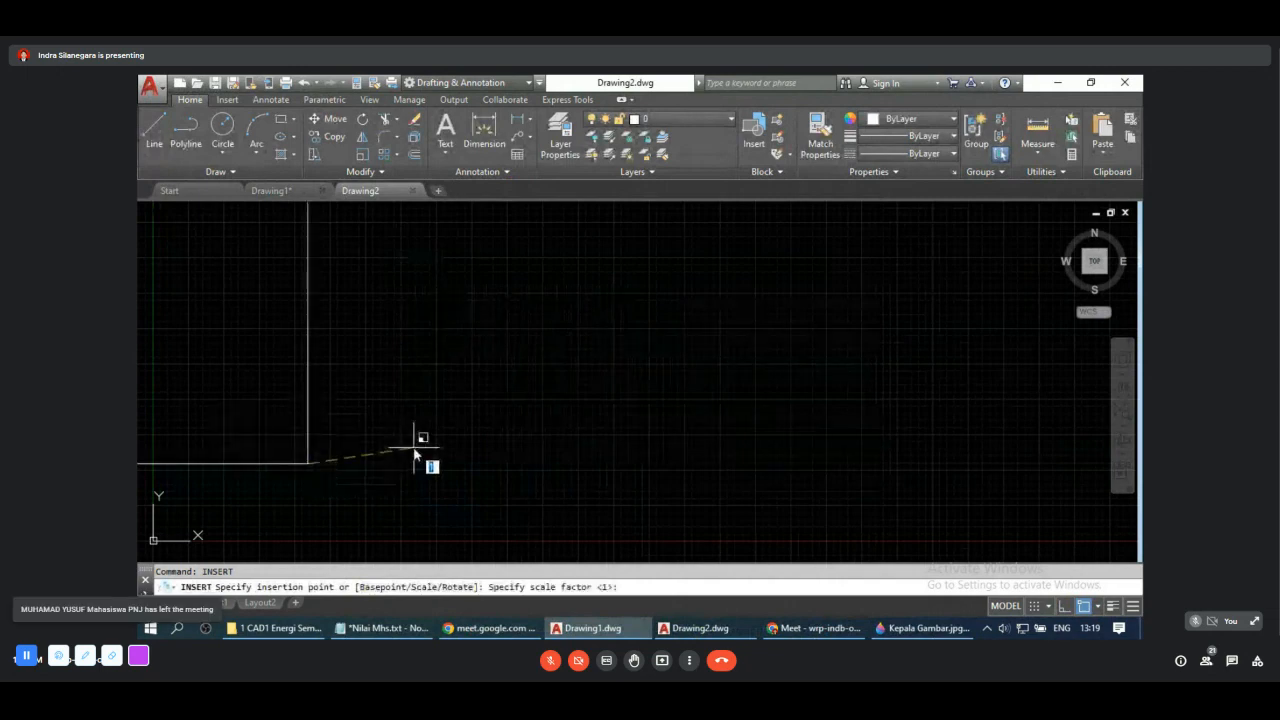
key(Return)
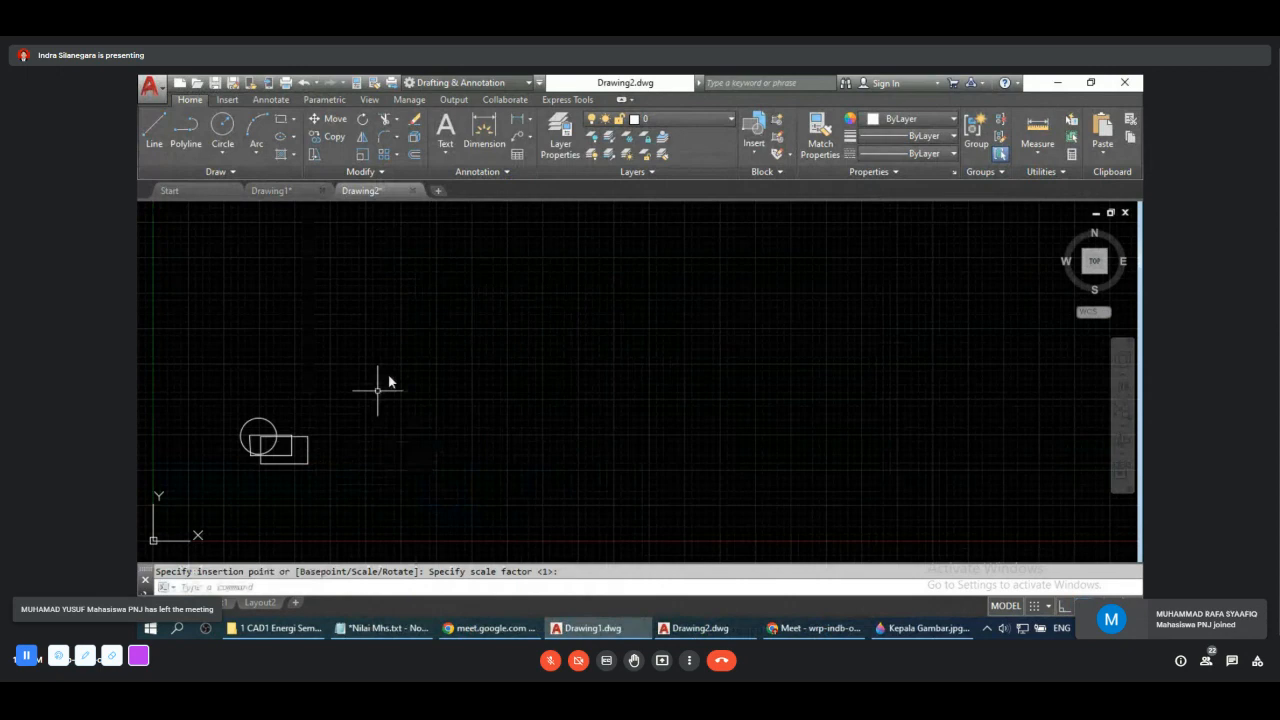
Step: Compare the blocks available for insertion in Drawing2 and Drawing1, and examine the block placed in Drawing2
click(756, 152)
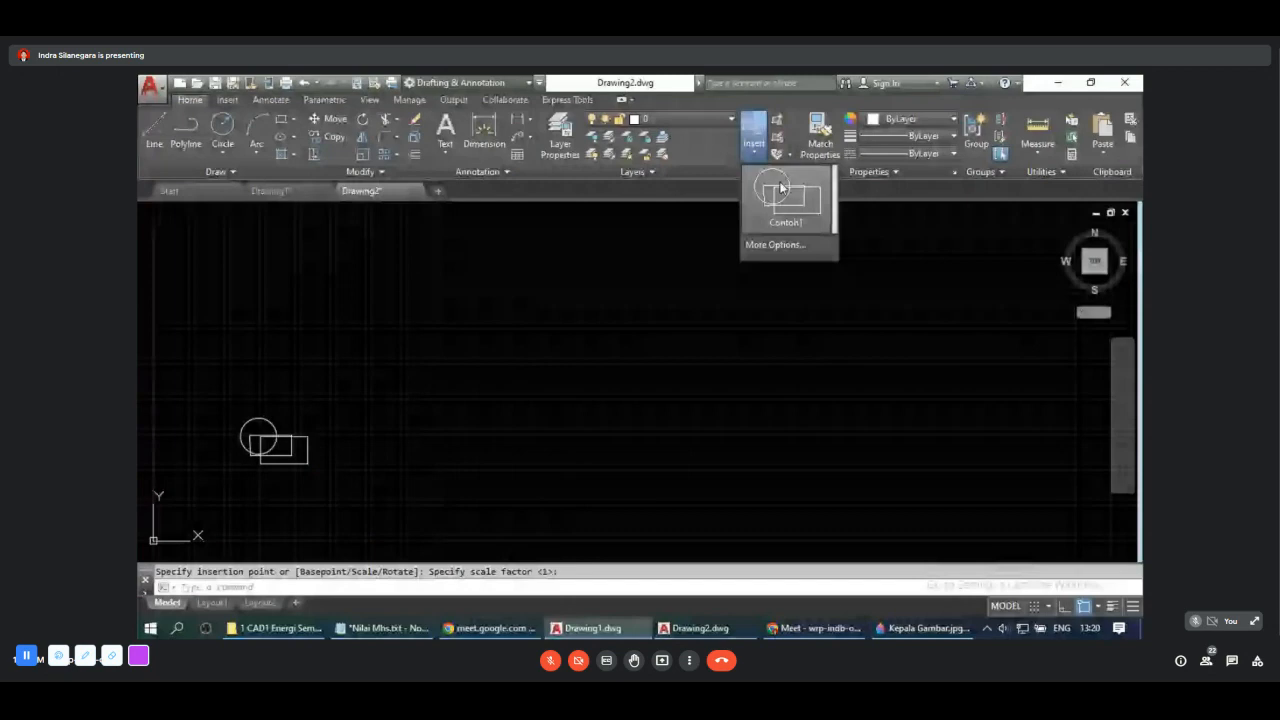
click(289, 192)
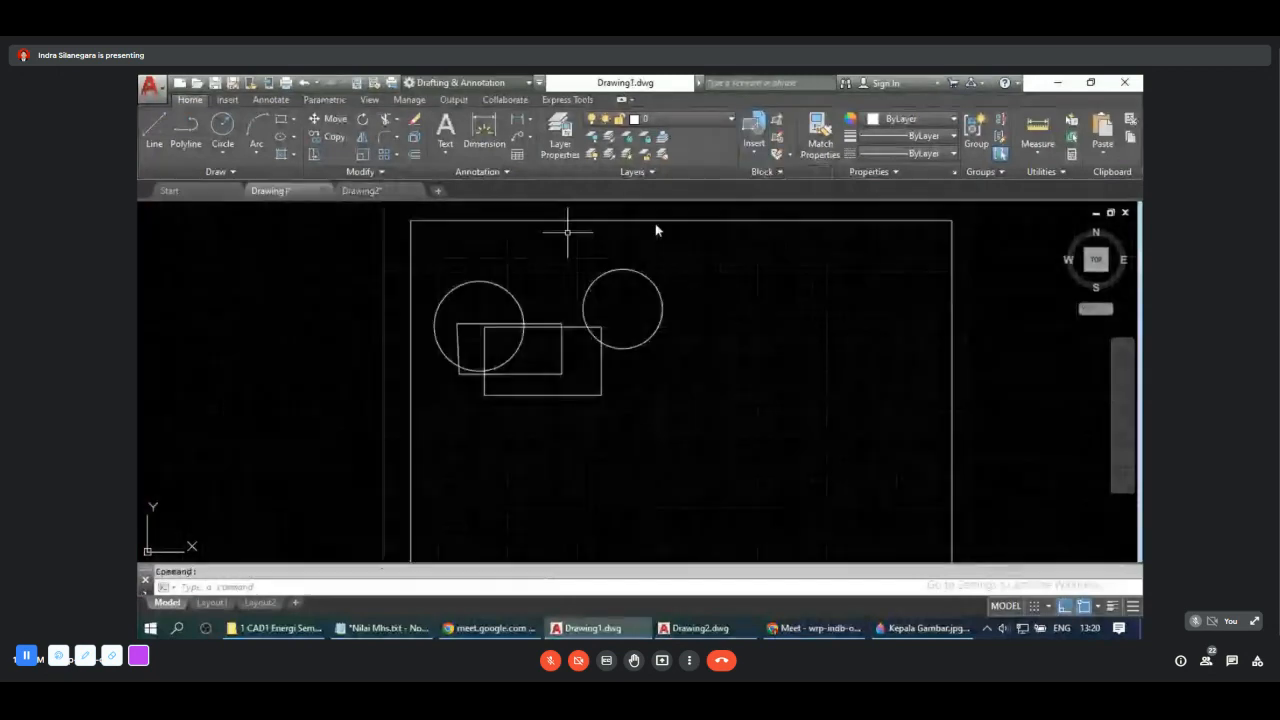
click(754, 148)
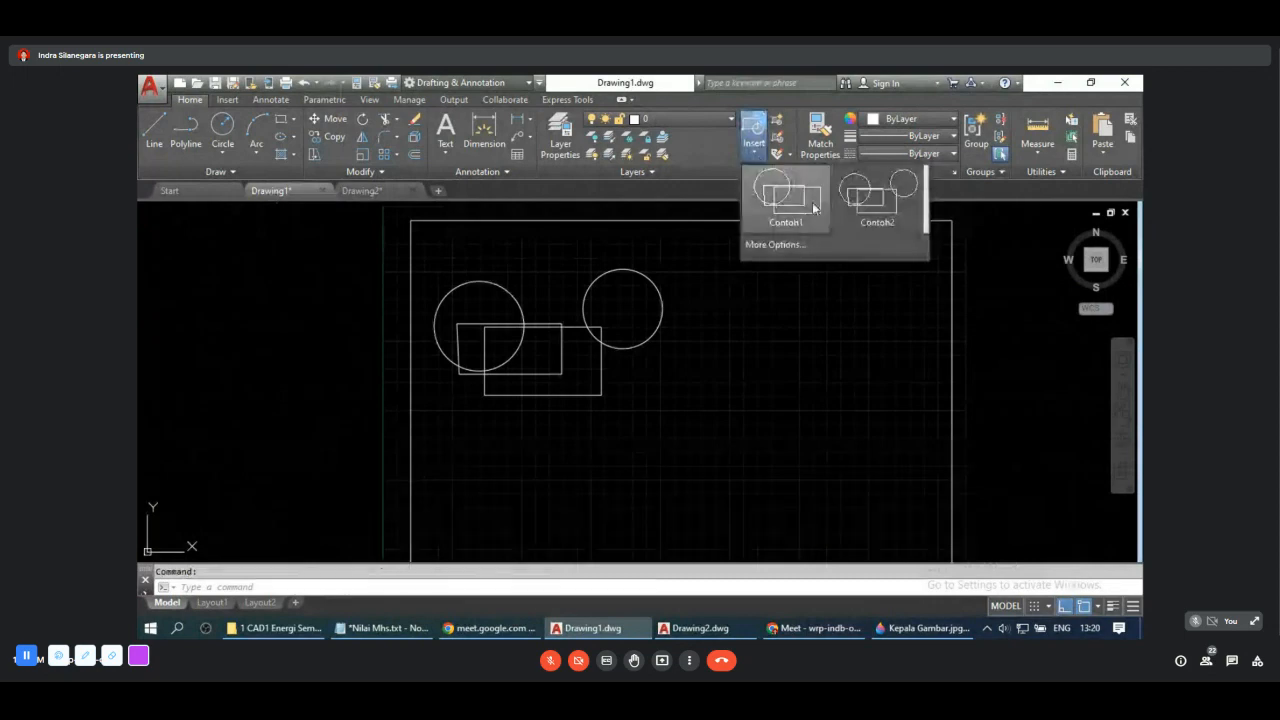
click(365, 191)
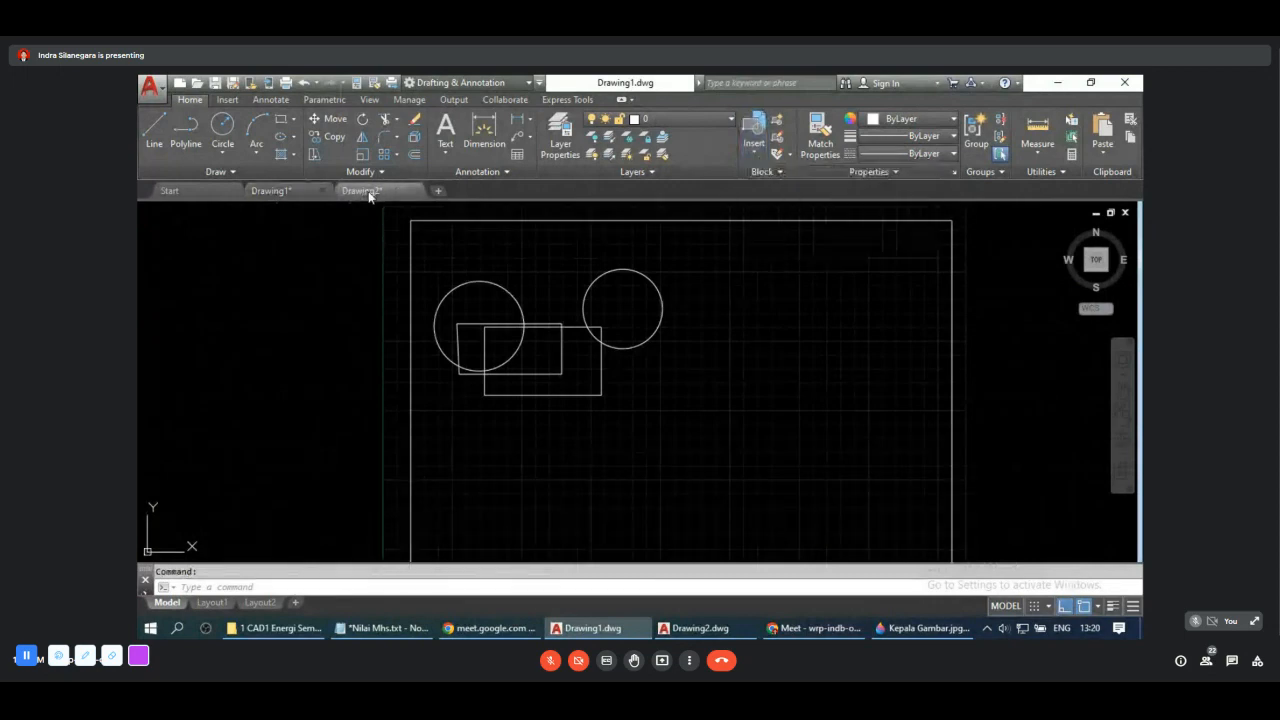
click(758, 152)
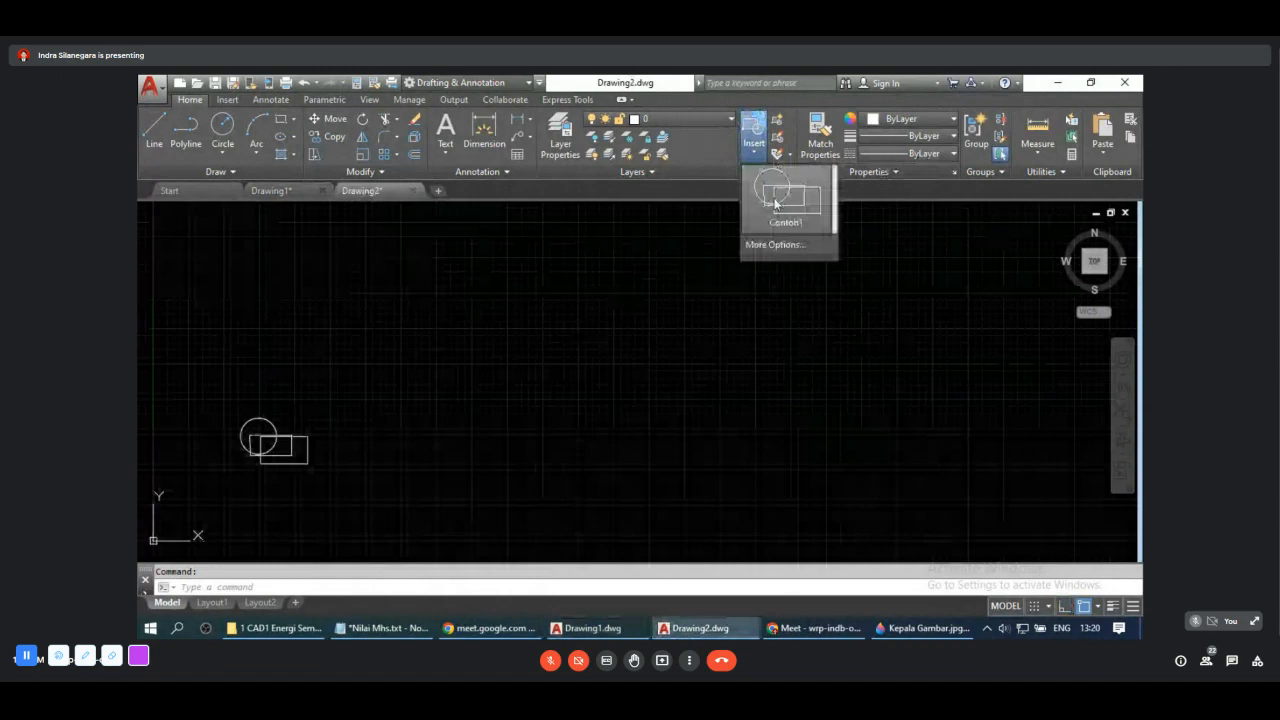
click(724, 372)
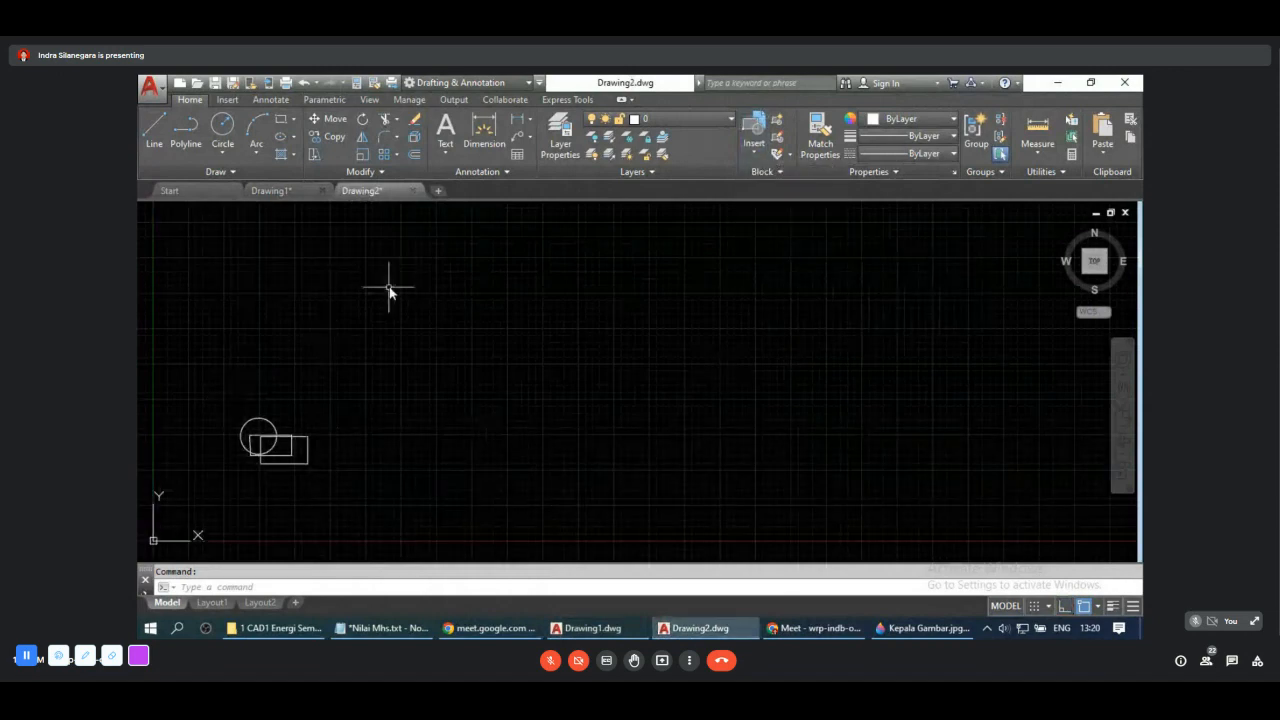
click(235, 394)
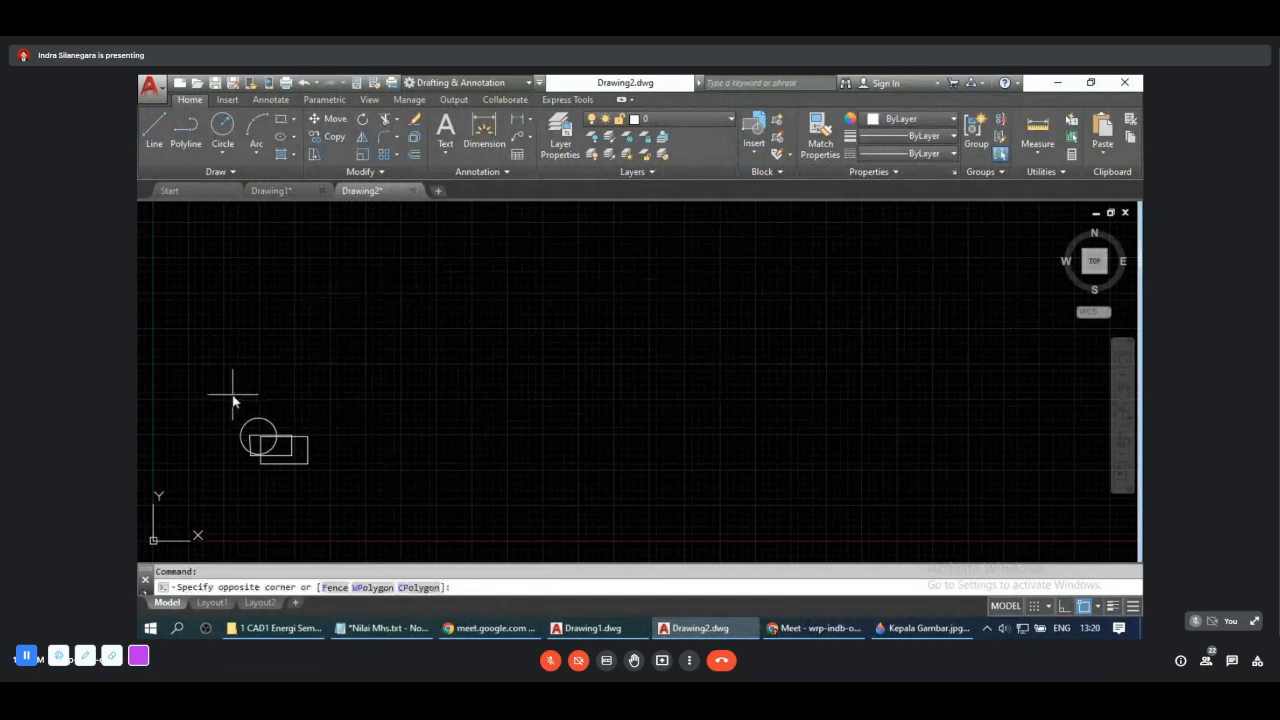
click(328, 482)
Step: Return to Drawing1 and erase the block of circles and rectangles inside the frame
click(325, 191)
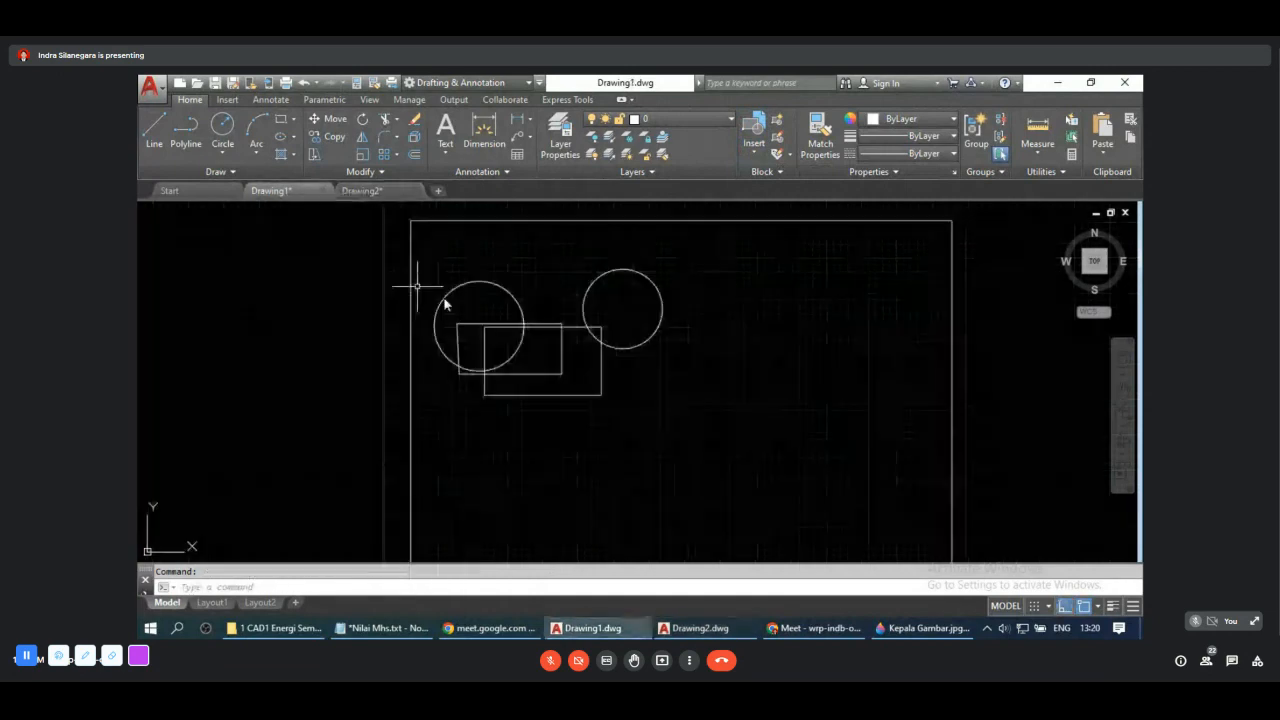
scroll(783, 375, down, 2)
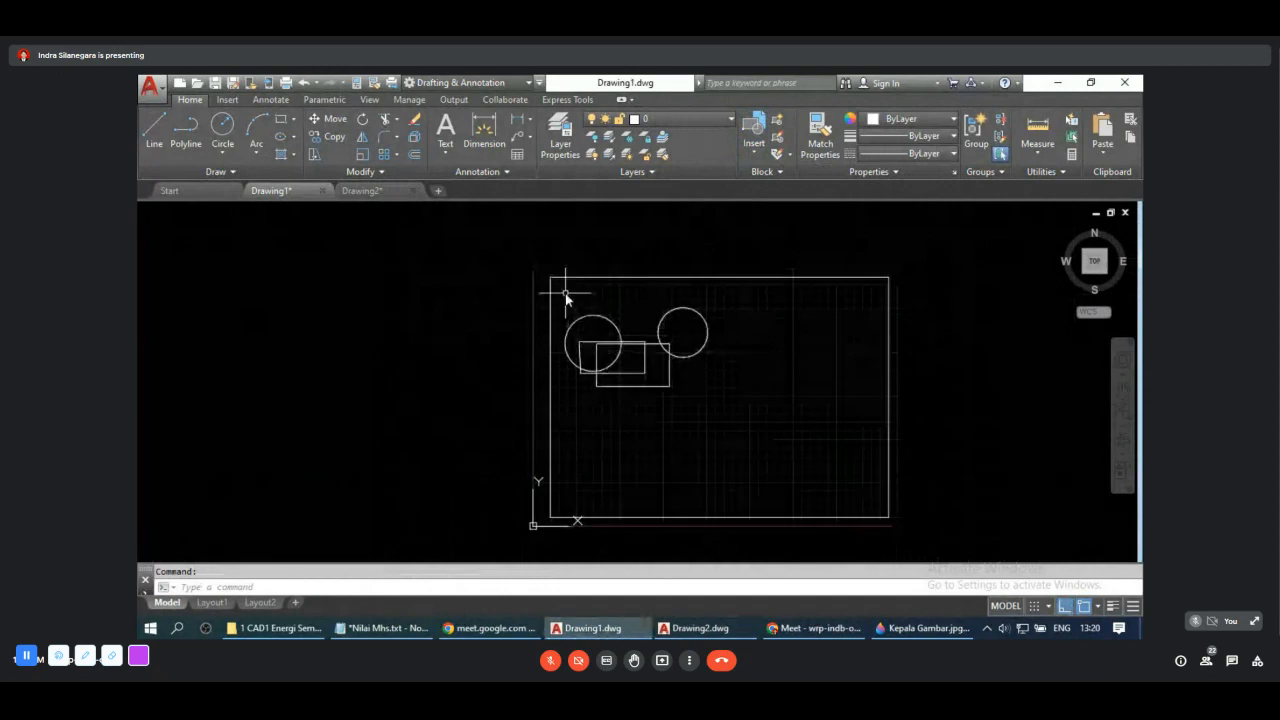
click(672, 311)
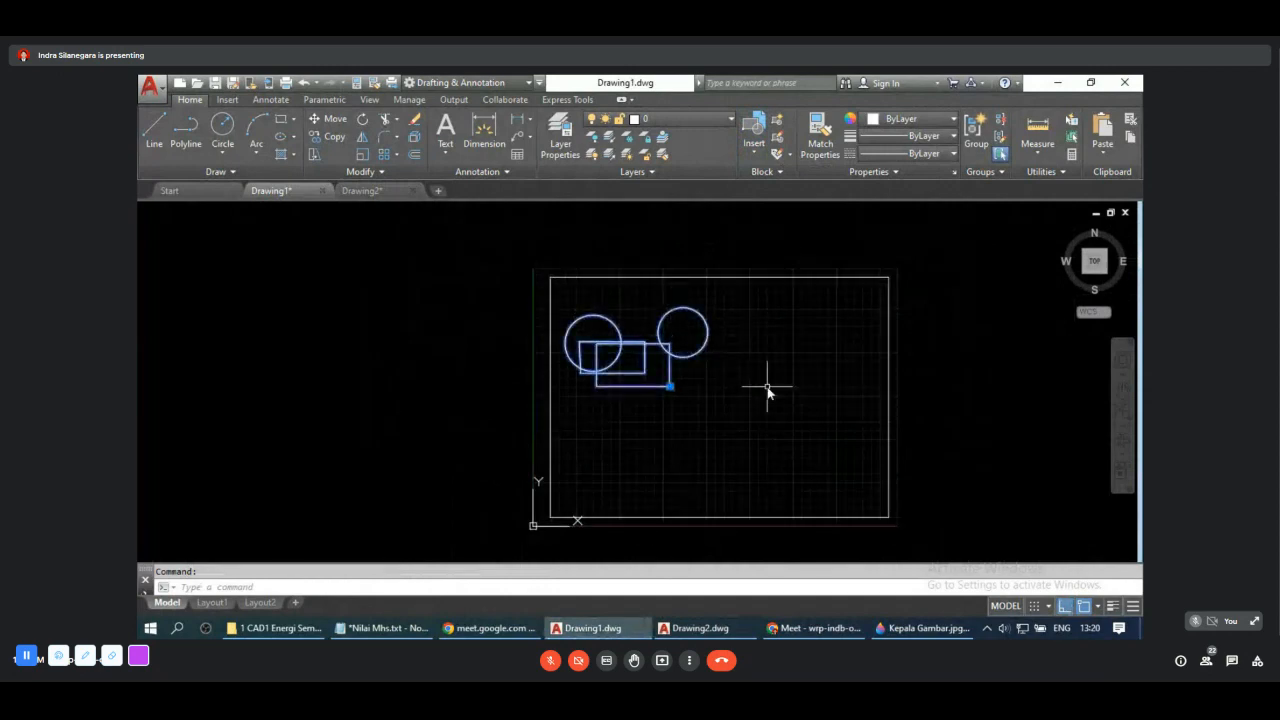
key(Delete)
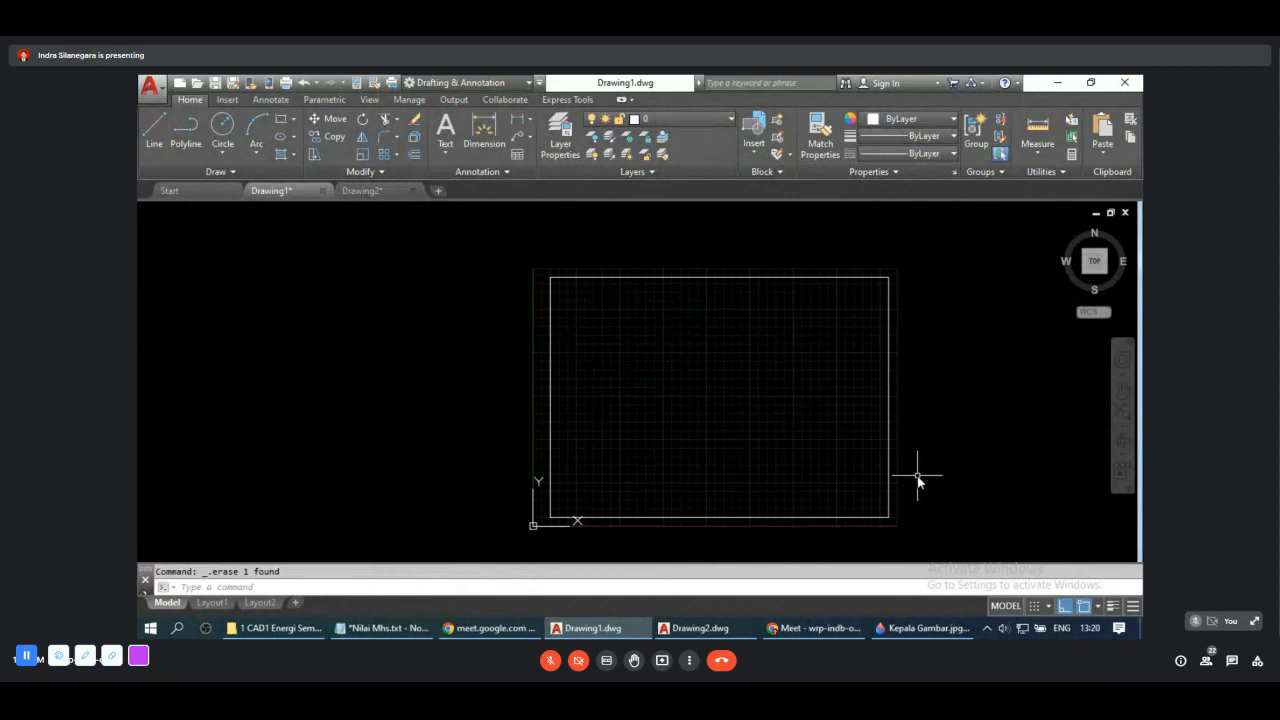
mouse_move(928, 529)
middle_down()
mouse_move(783, 437)
mouse_move(759, 462)
mouse_move(768, 472)
middle_up()
scroll(749, 487, up, 2)
scroll(768, 472, down, 2)
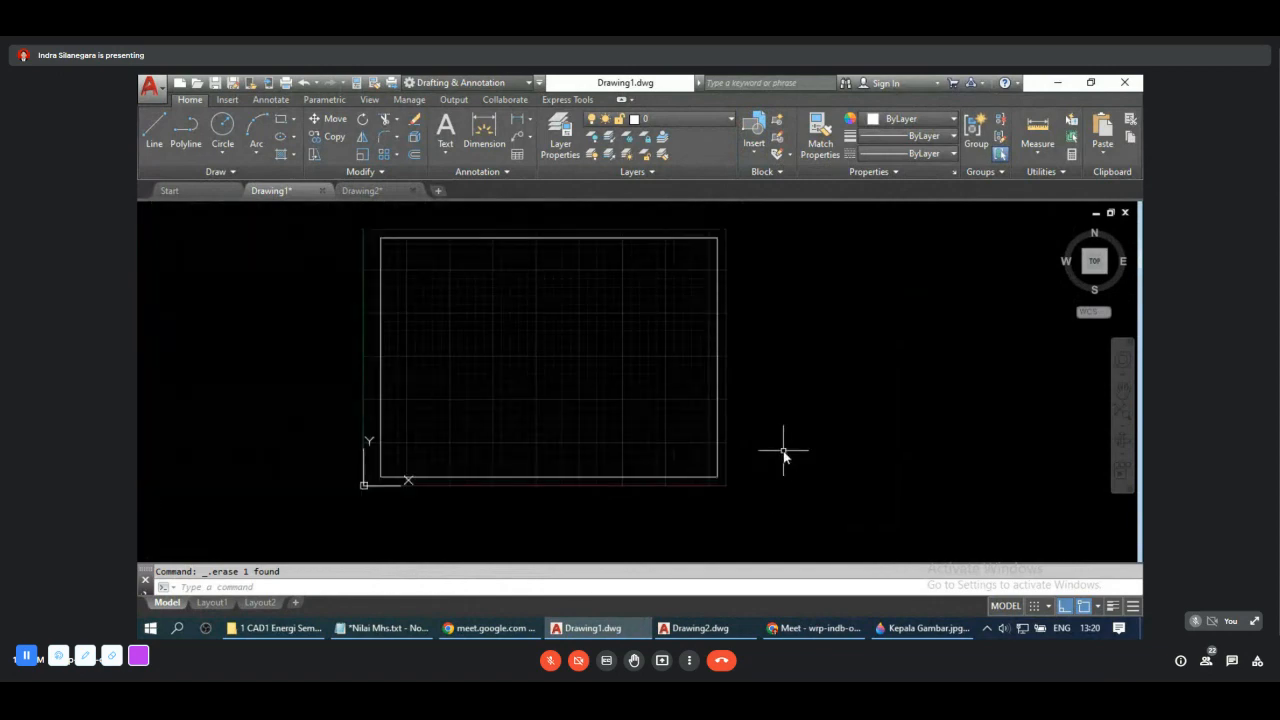
Step: Switch to Paint 3D and examine the title block layout and dimensions in Kepala Gambar.jpg
click(776, 172)
mouse_move(917, 634)
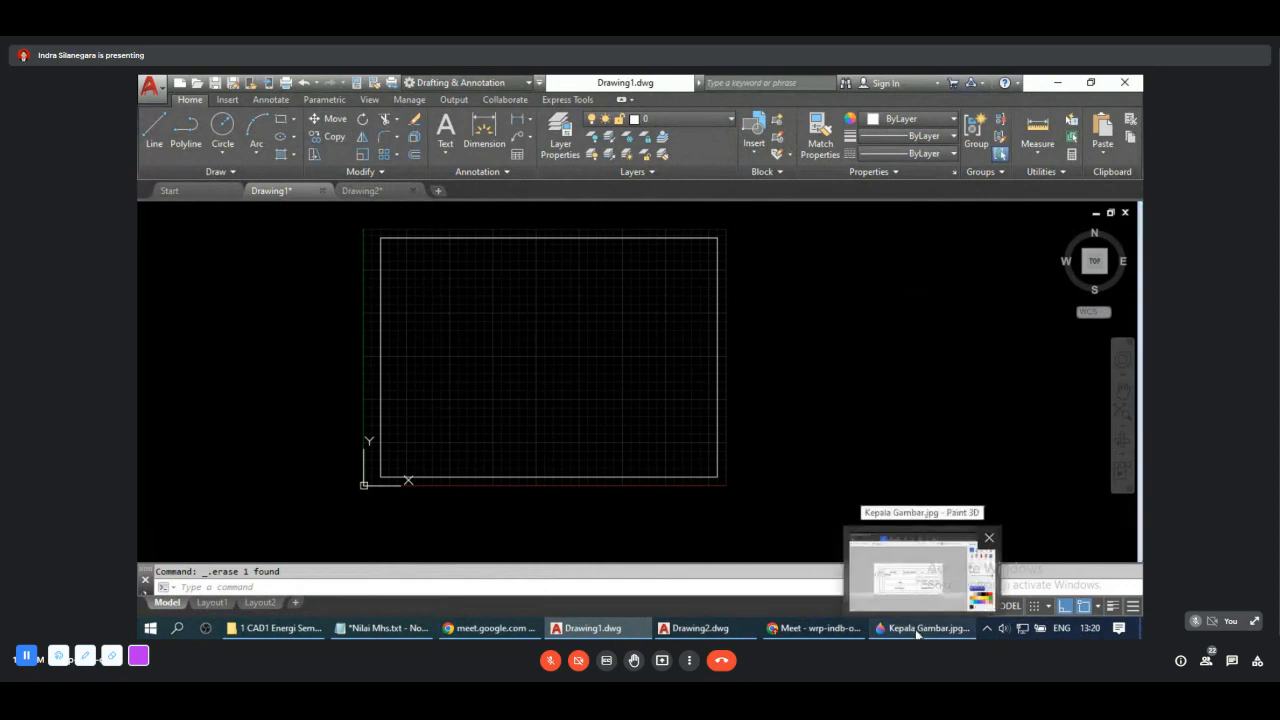
click(917, 629)
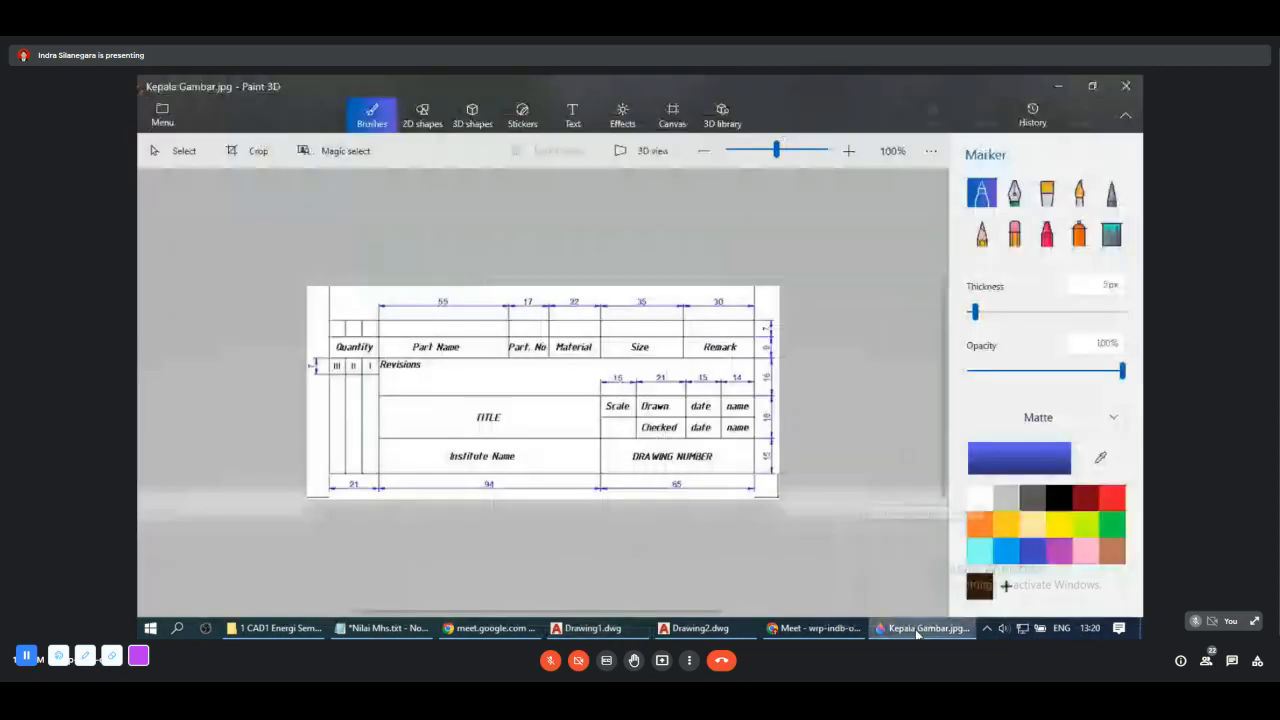
scroll(609, 411, up, 2)
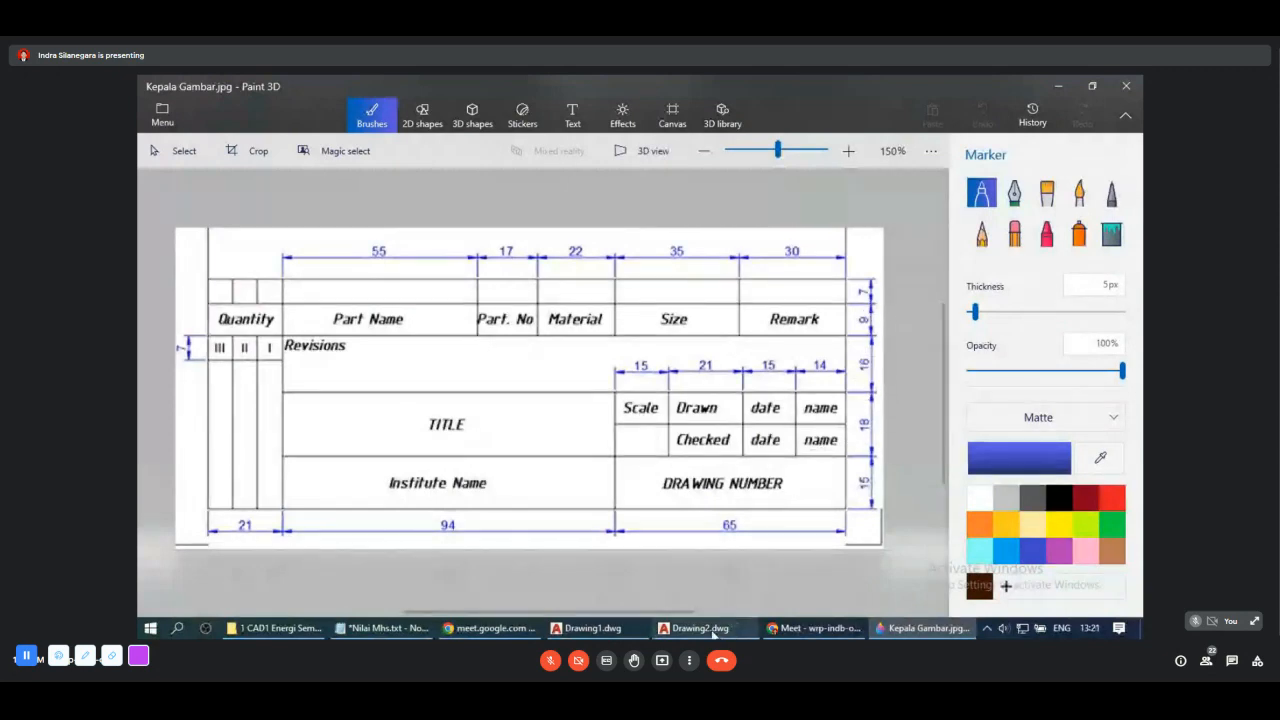
Step: Switch back to AutoCAD and close Drawing2.dwg without saving its changes
click(700, 628)
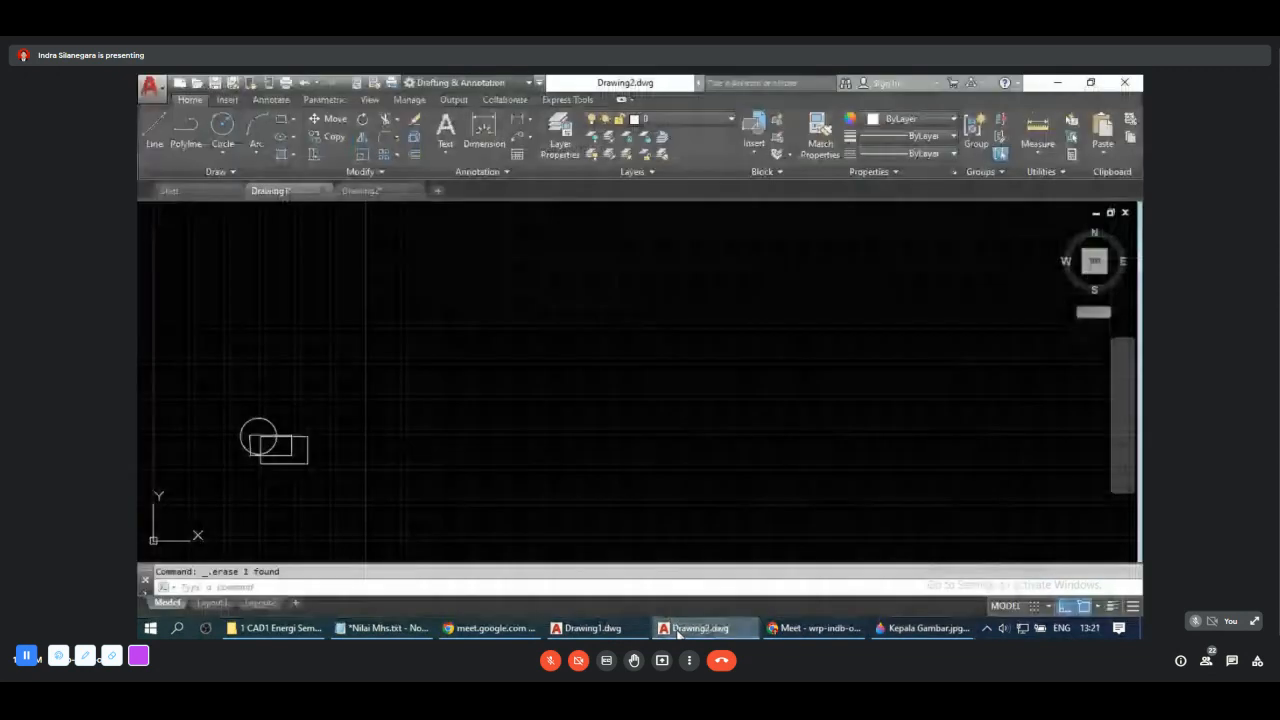
click(411, 189)
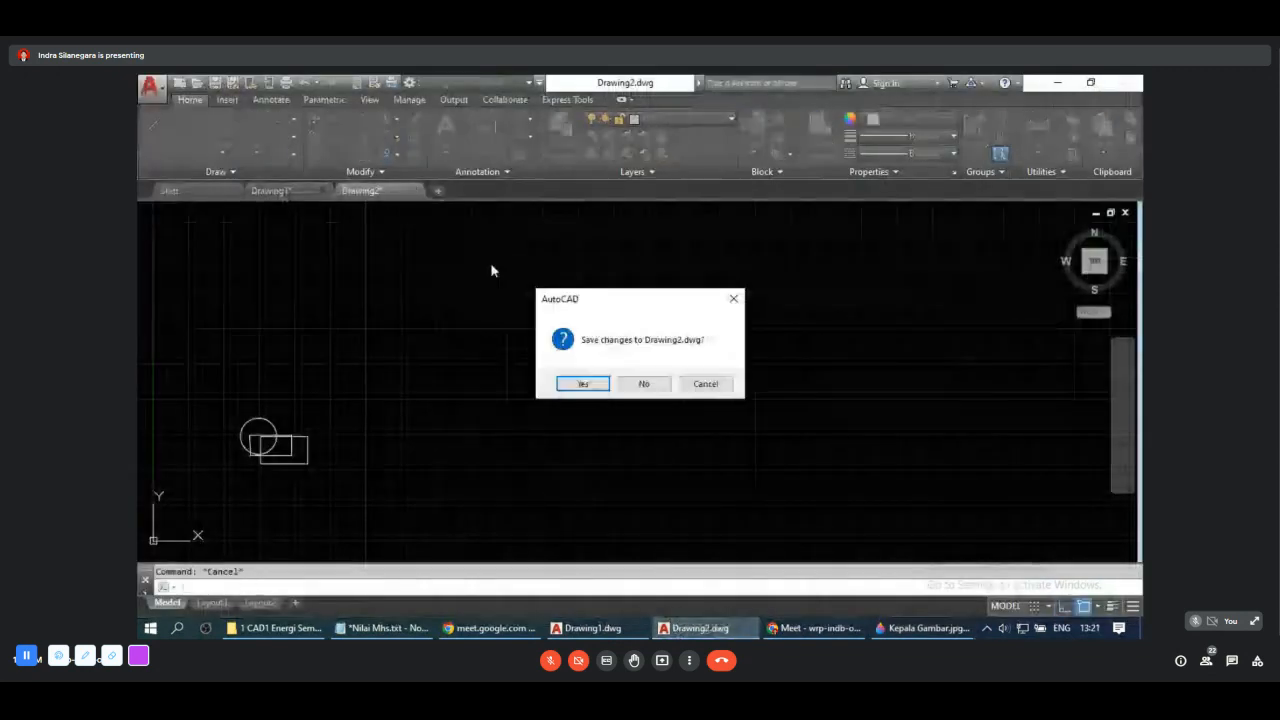
click(644, 383)
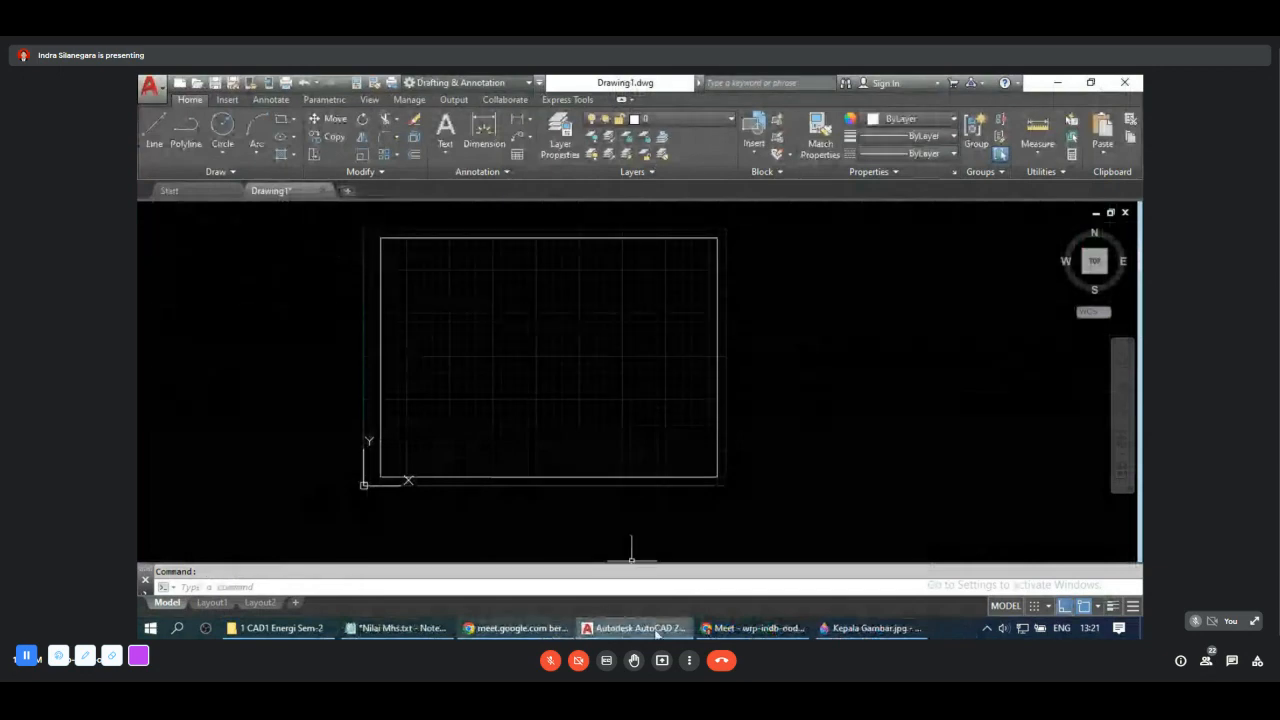
Step: Switch to the Google Meet call, mute the microphone and unmute it again
click(755, 628)
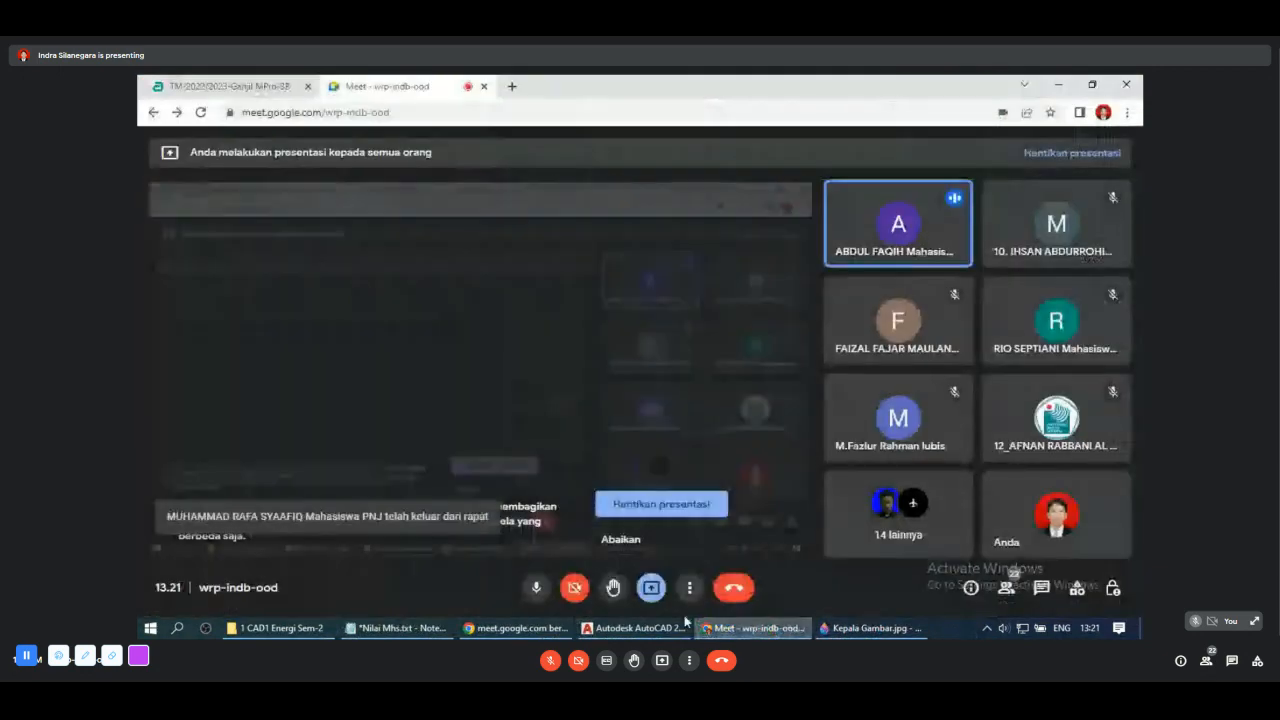
click(536, 588)
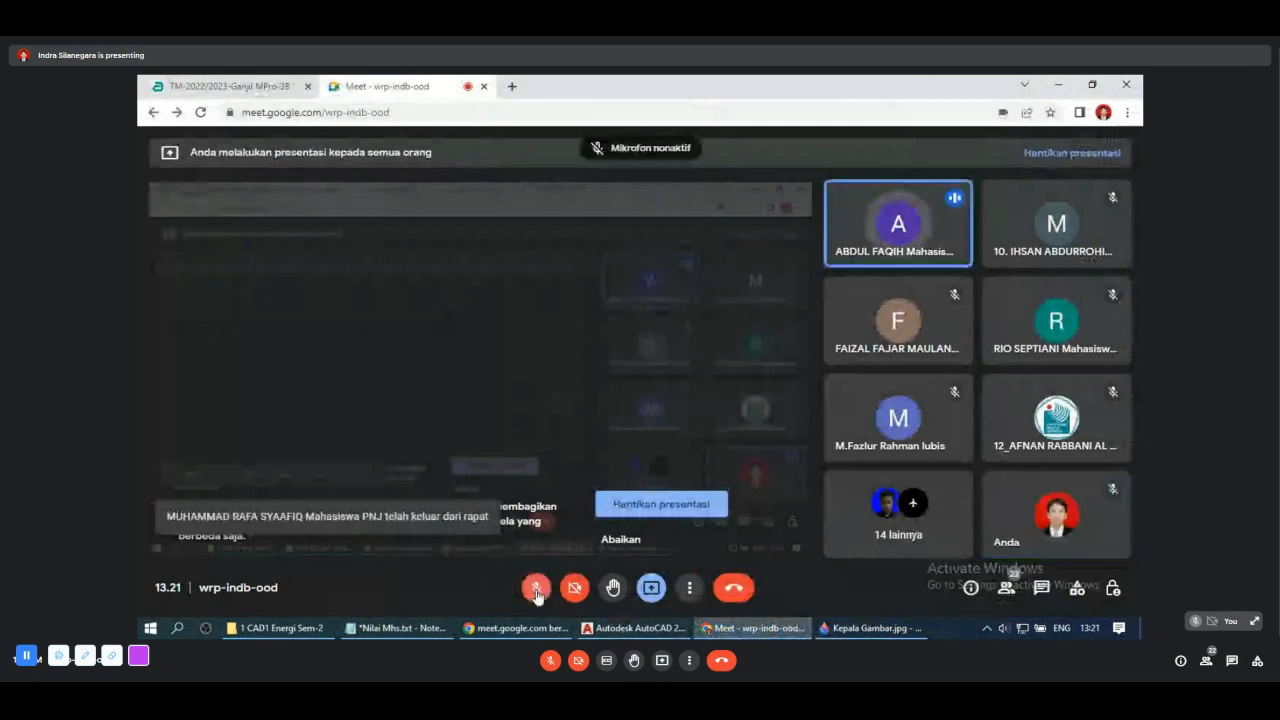
click(536, 588)
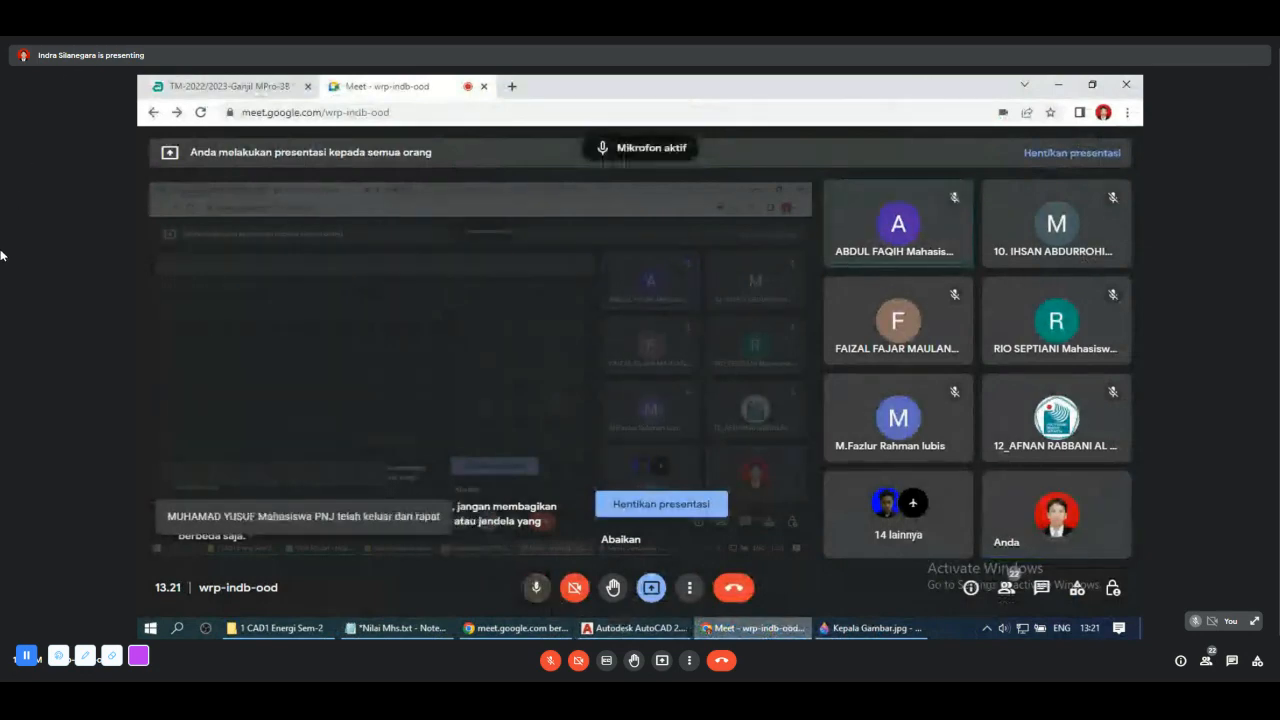
Step: Check the title block reference in Paint 3D, then in AutoCAD offset the frame's bottom line 15 mm upward
click(858, 630)
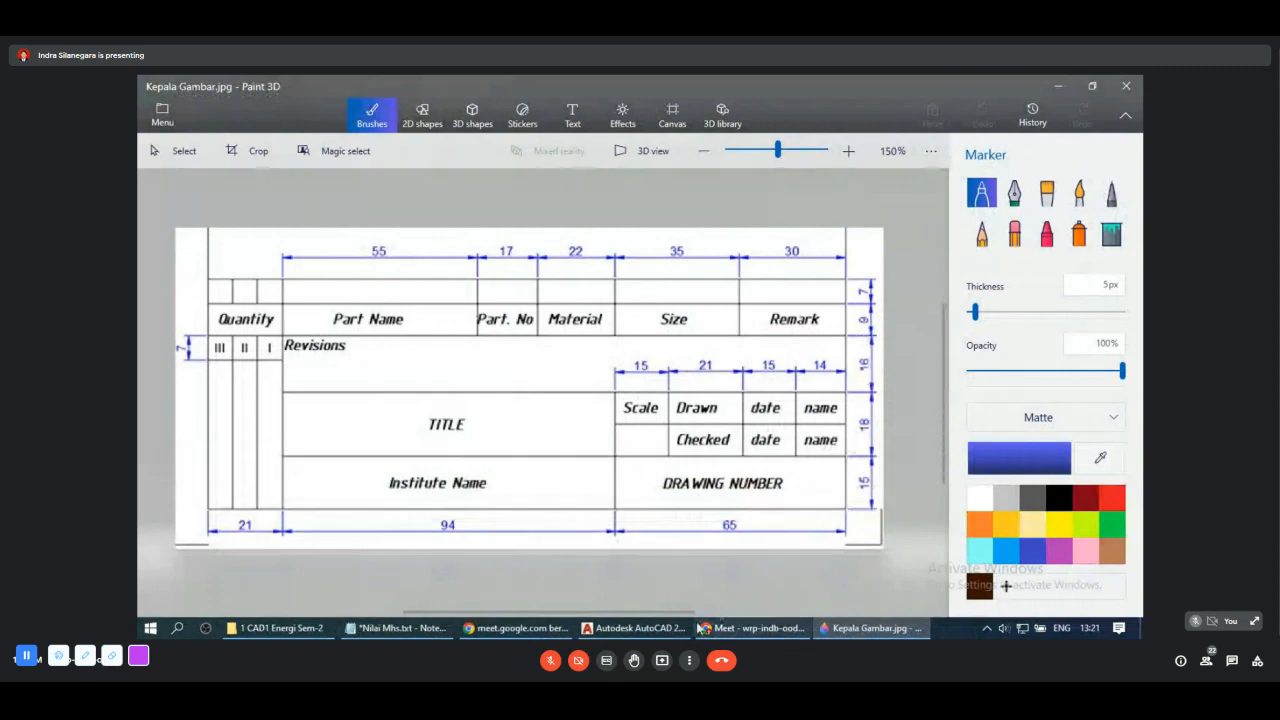
click(640, 628)
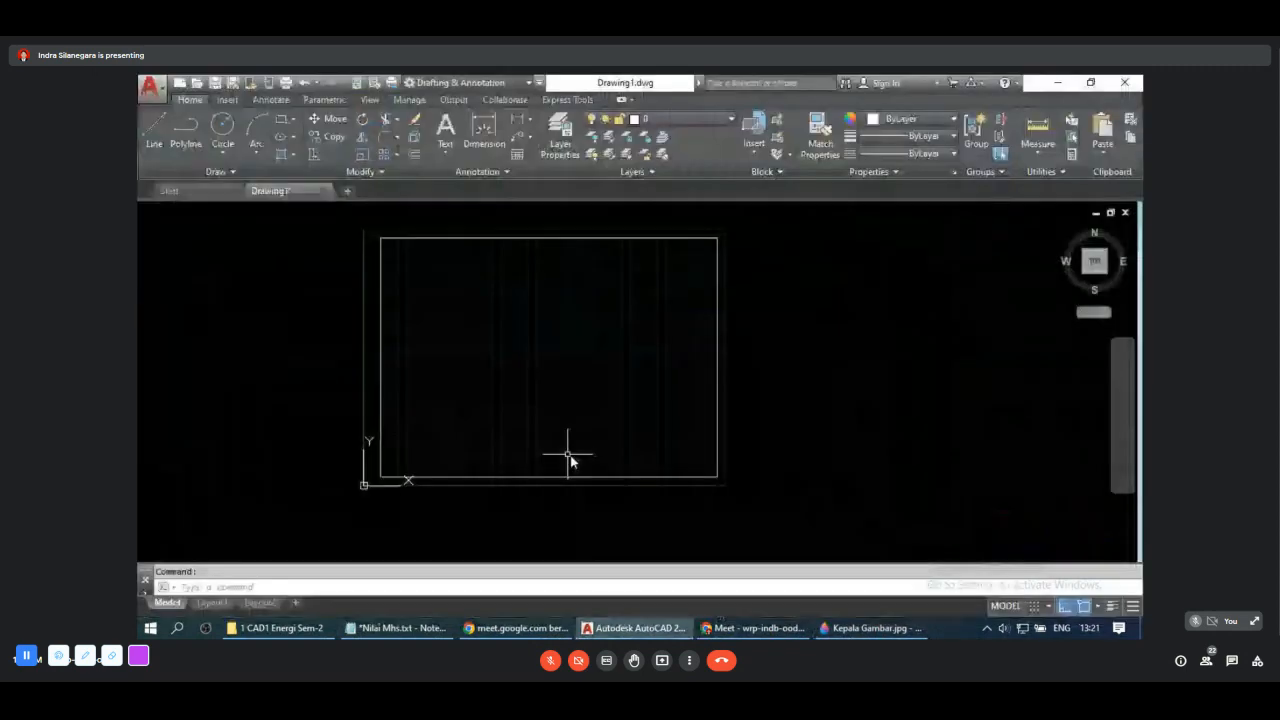
text(O)
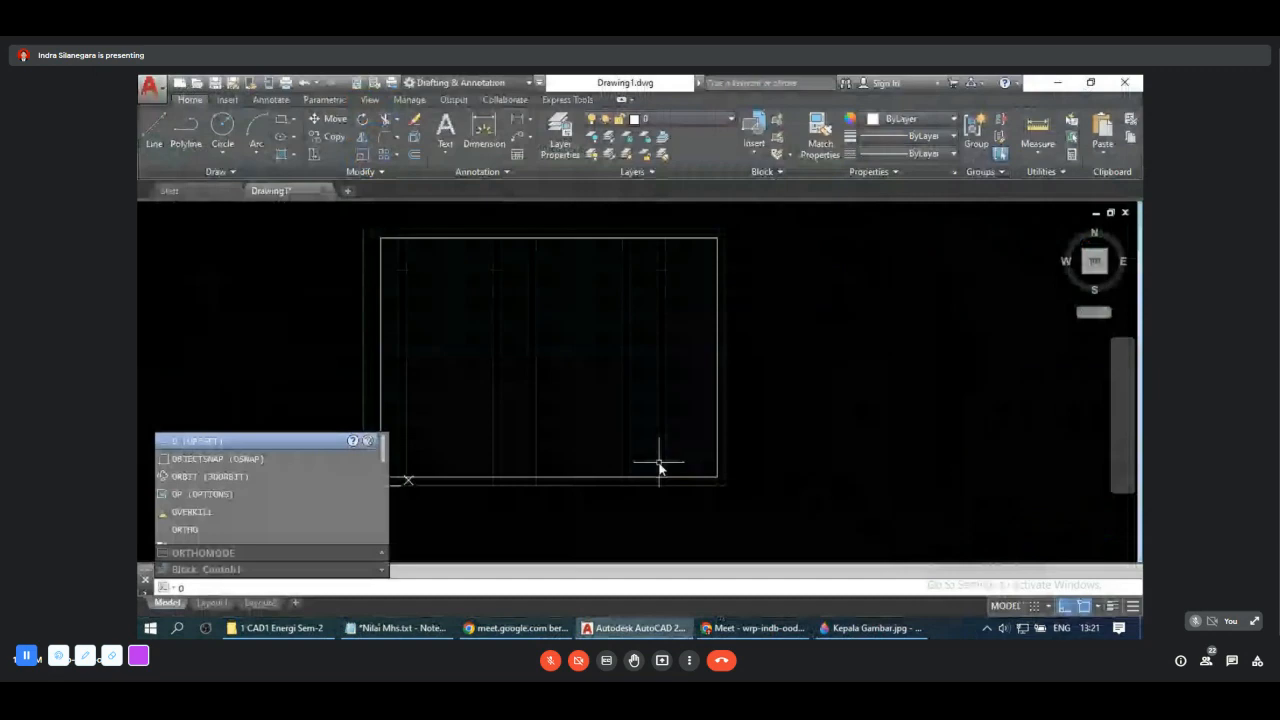
key(Return)
key(Return)
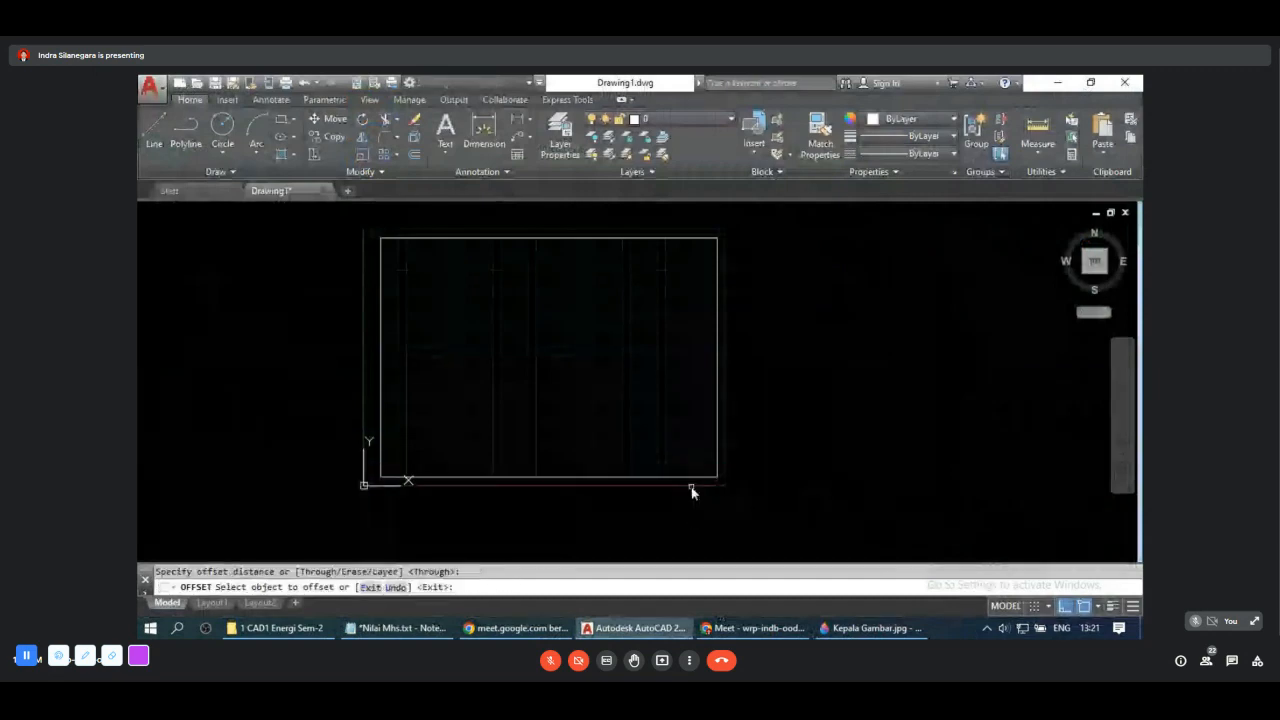
click(692, 487)
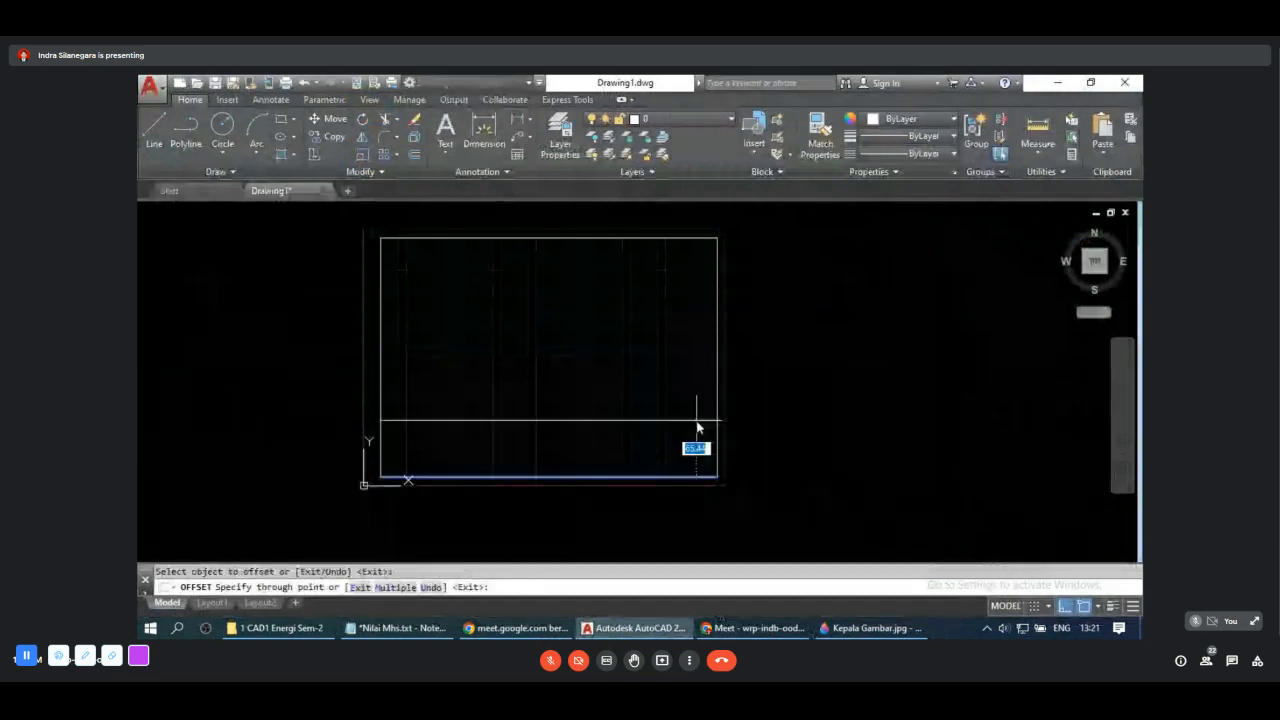
text(15)
key(Return)
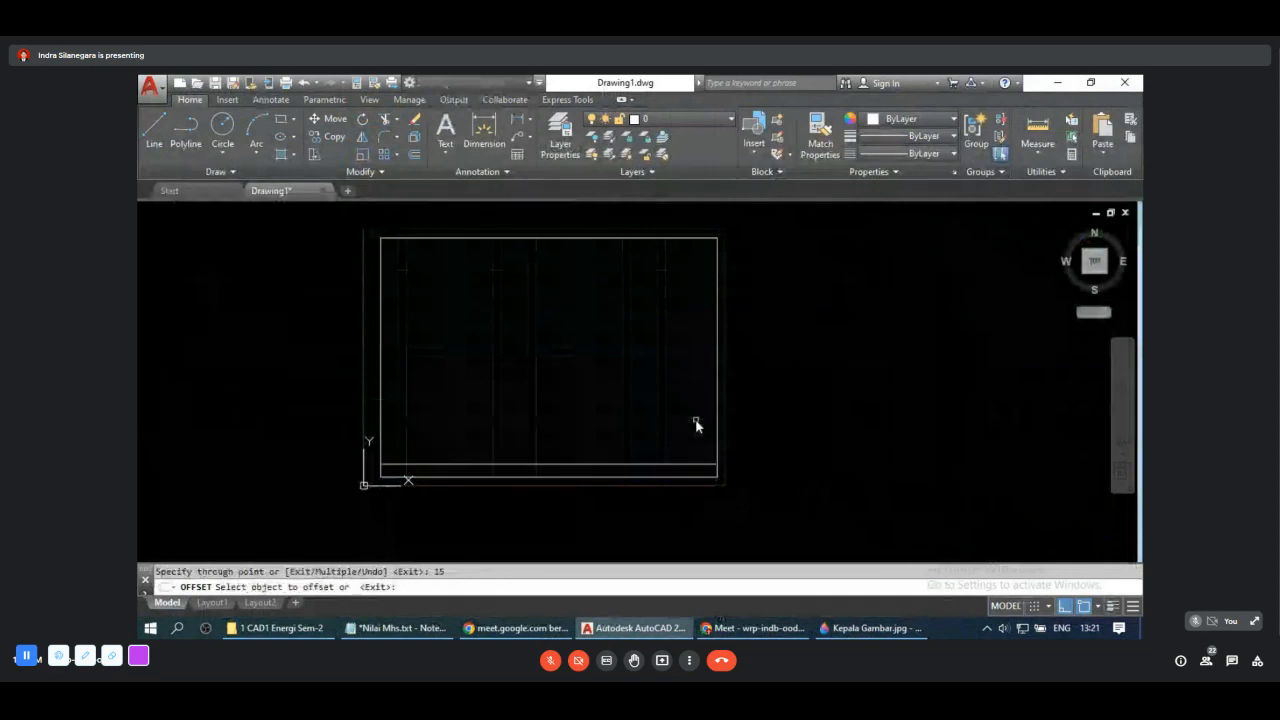
Step: Offset the line 15 mm above the frame's bottom edge upward by 9 mm, and offset that copy another 9 mm
scroll(697, 425, up, 2)
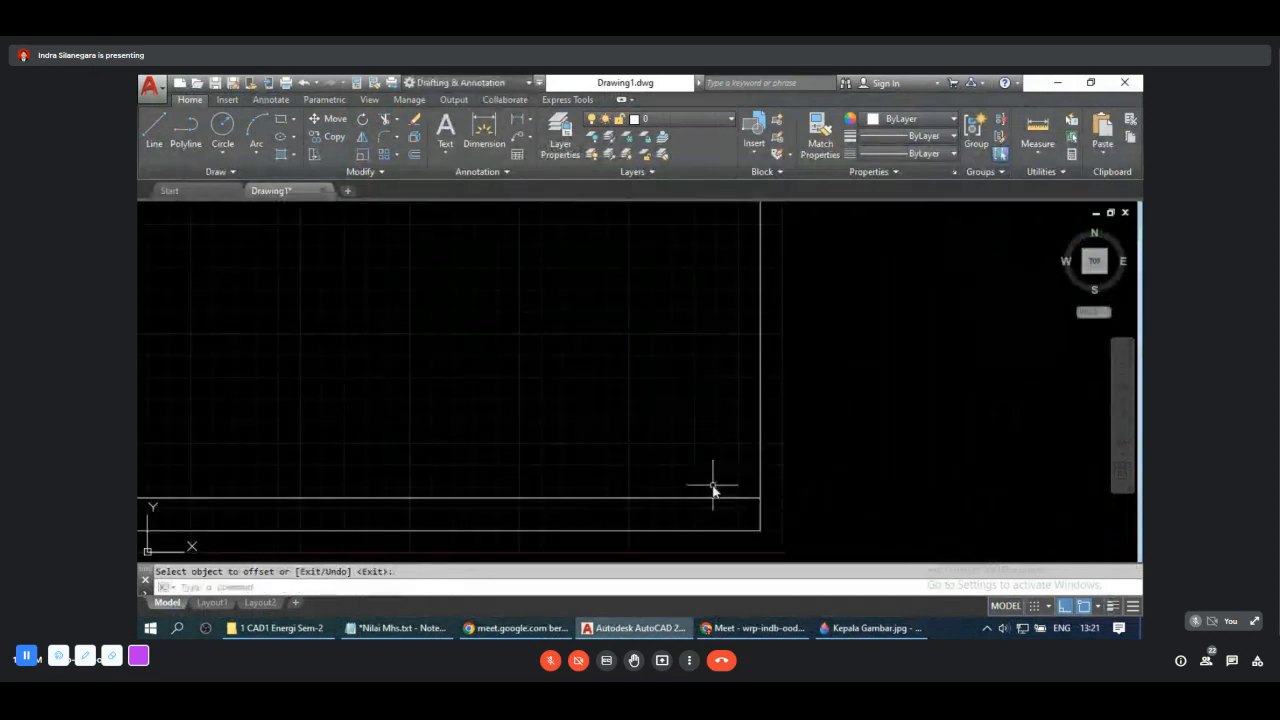
key(Return)
key(Return)
key(Return)
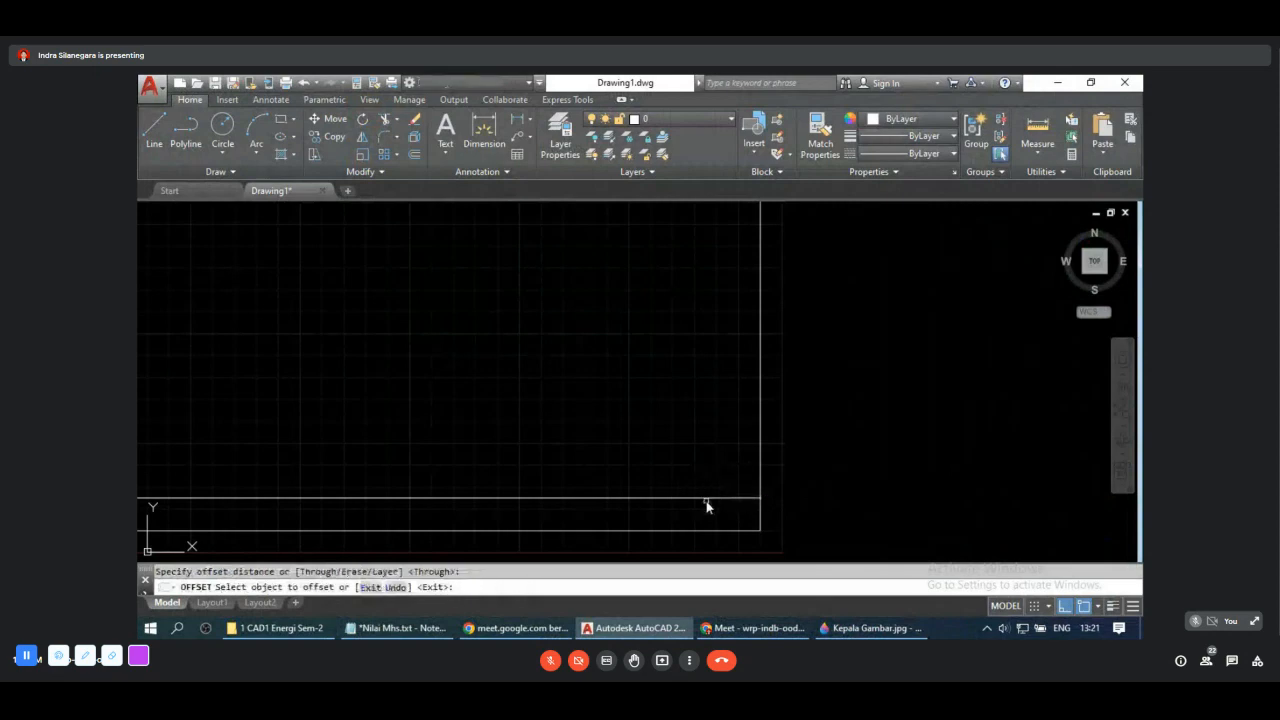
click(705, 500)
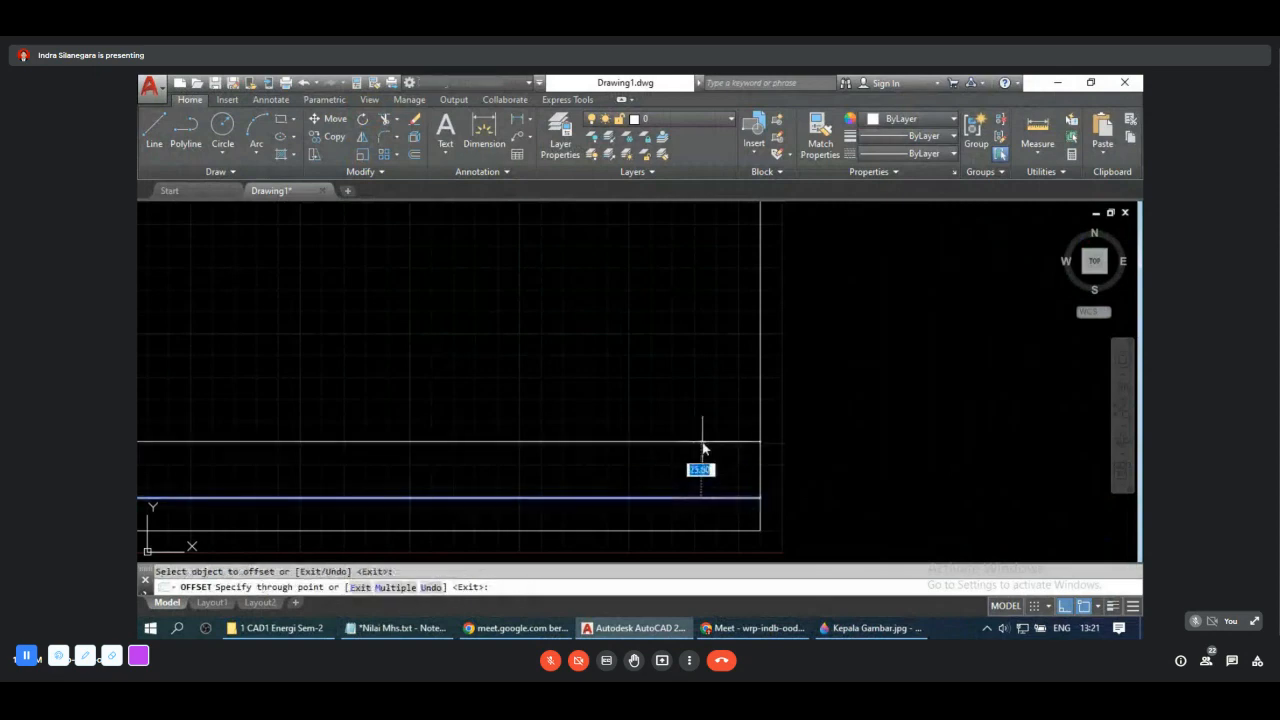
text(9)
key(Return)
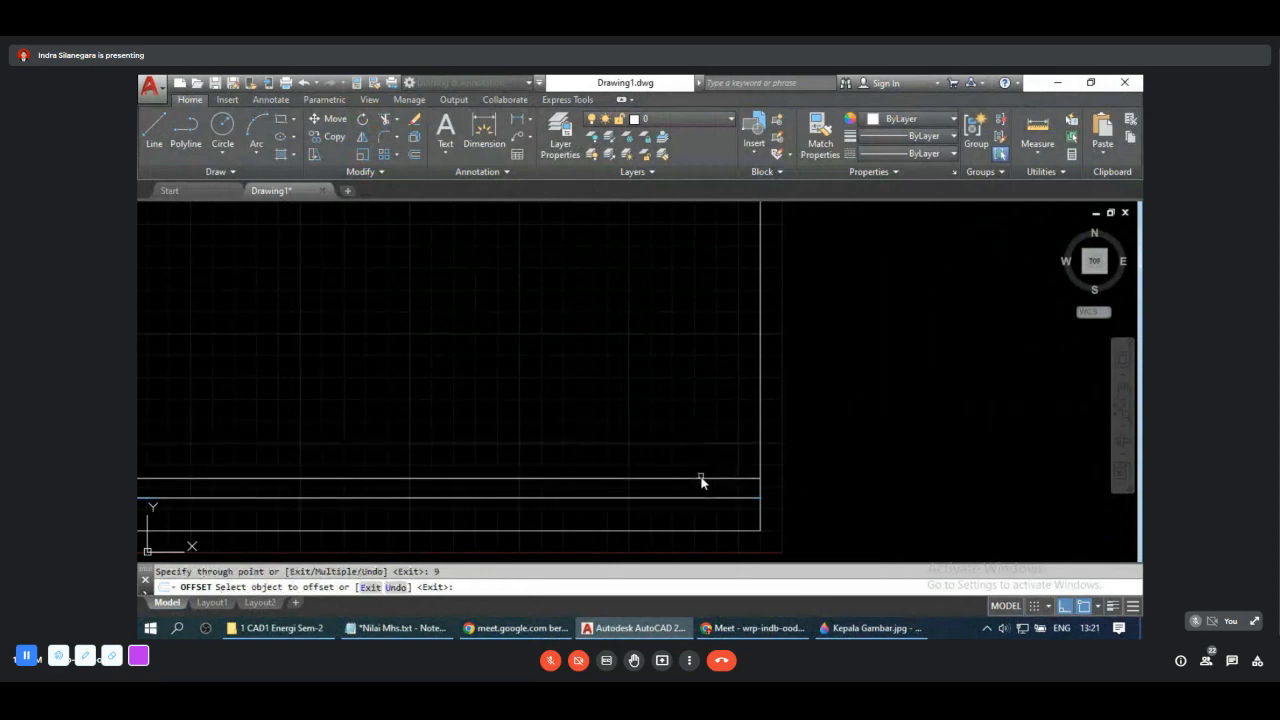
click(701, 480)
text(9)
key(Return)
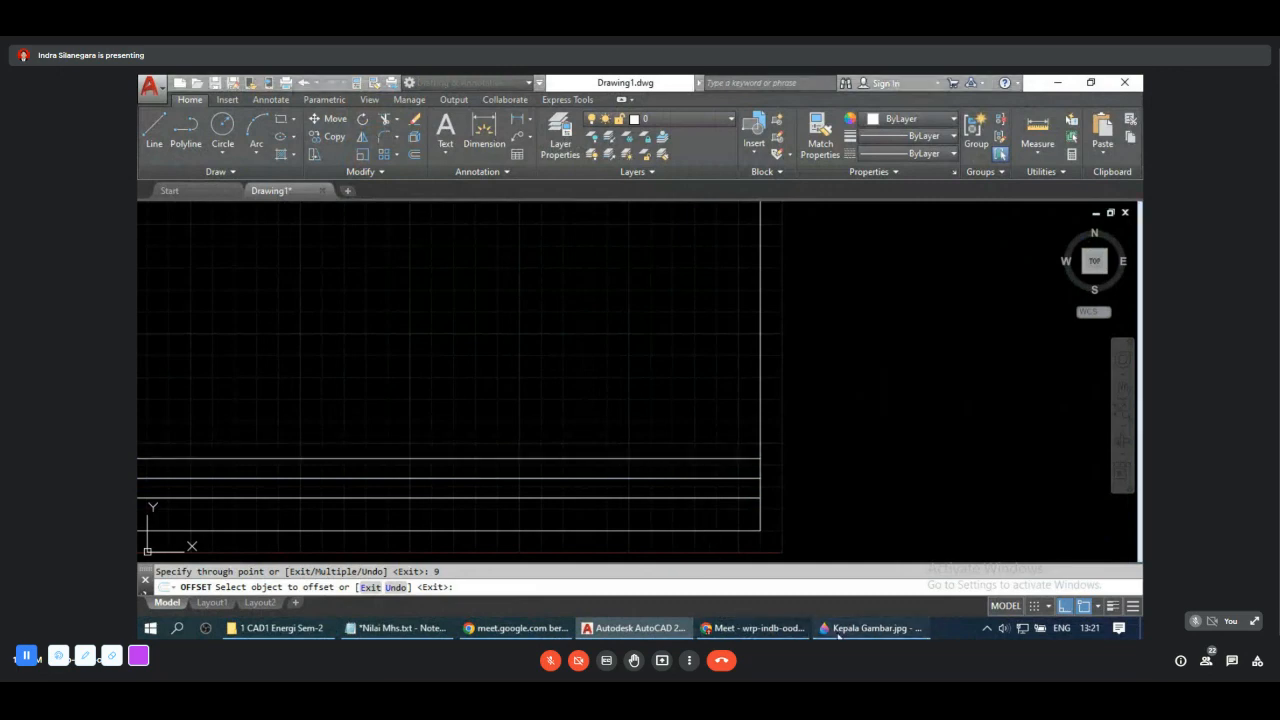
Step: Check the row heights in the Paint 3D reference, and offset the uppermost title block line 9 mm upward in AutoCAD
click(868, 628)
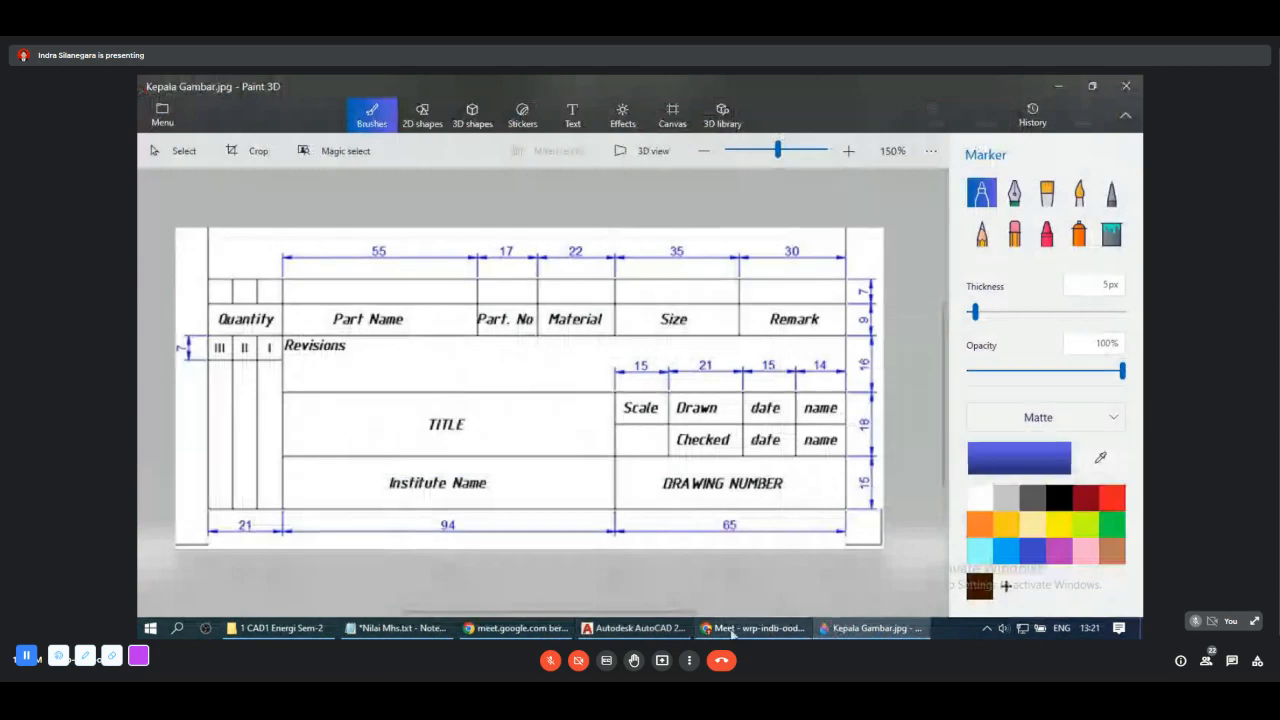
key(alt+Tab)
click(756, 458)
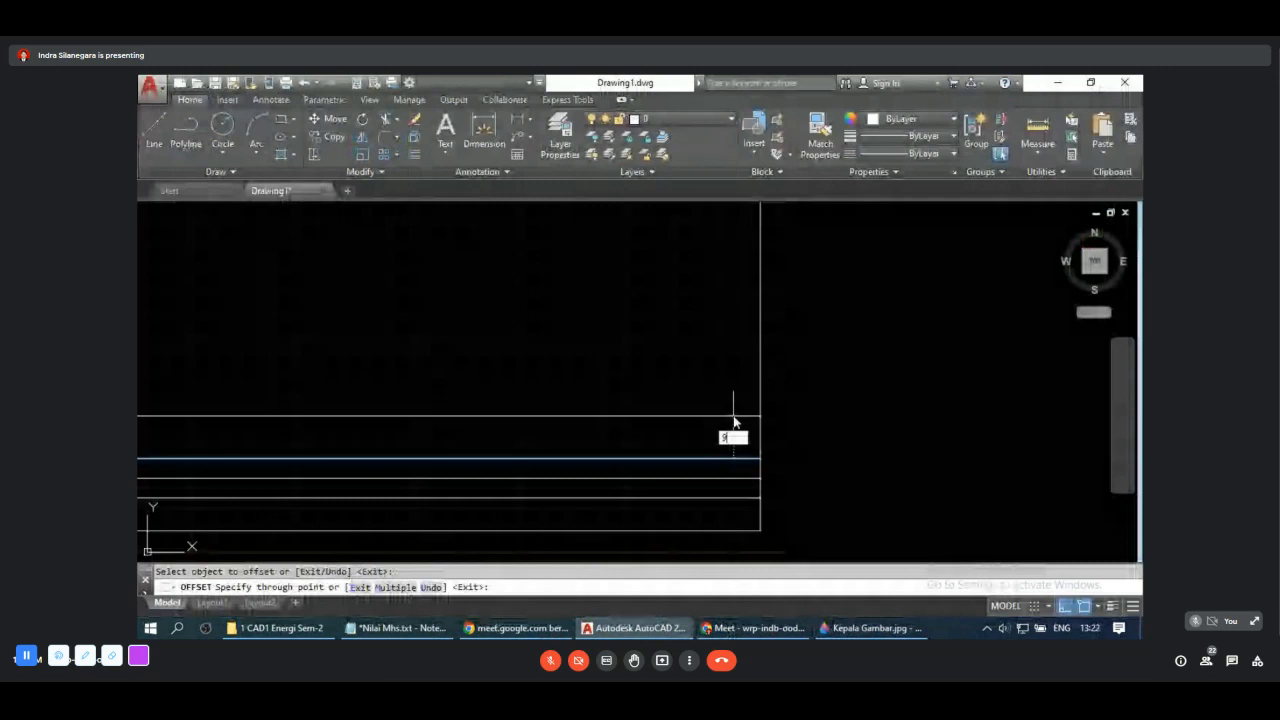
key(Return)
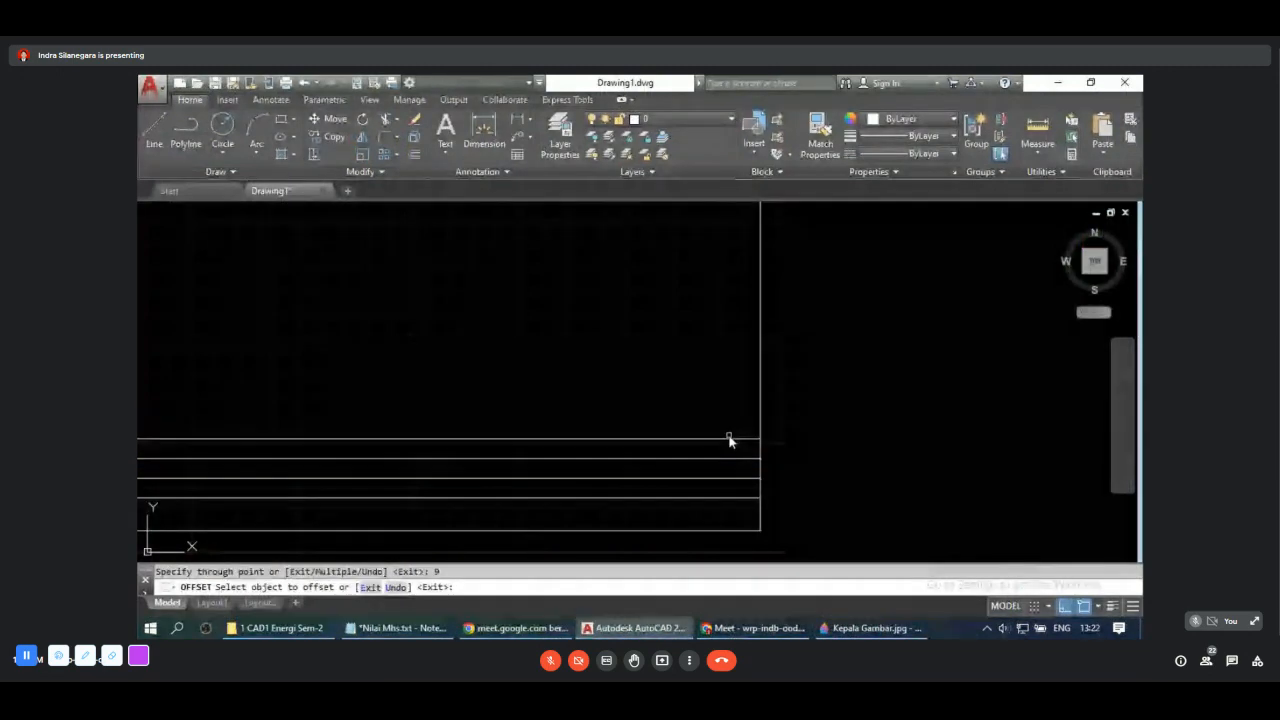
Step: Continue the title block rows by offsetting the uppermost line upward 7 mm, and each new copy by 9 mm and 7 mm
click(729, 439)
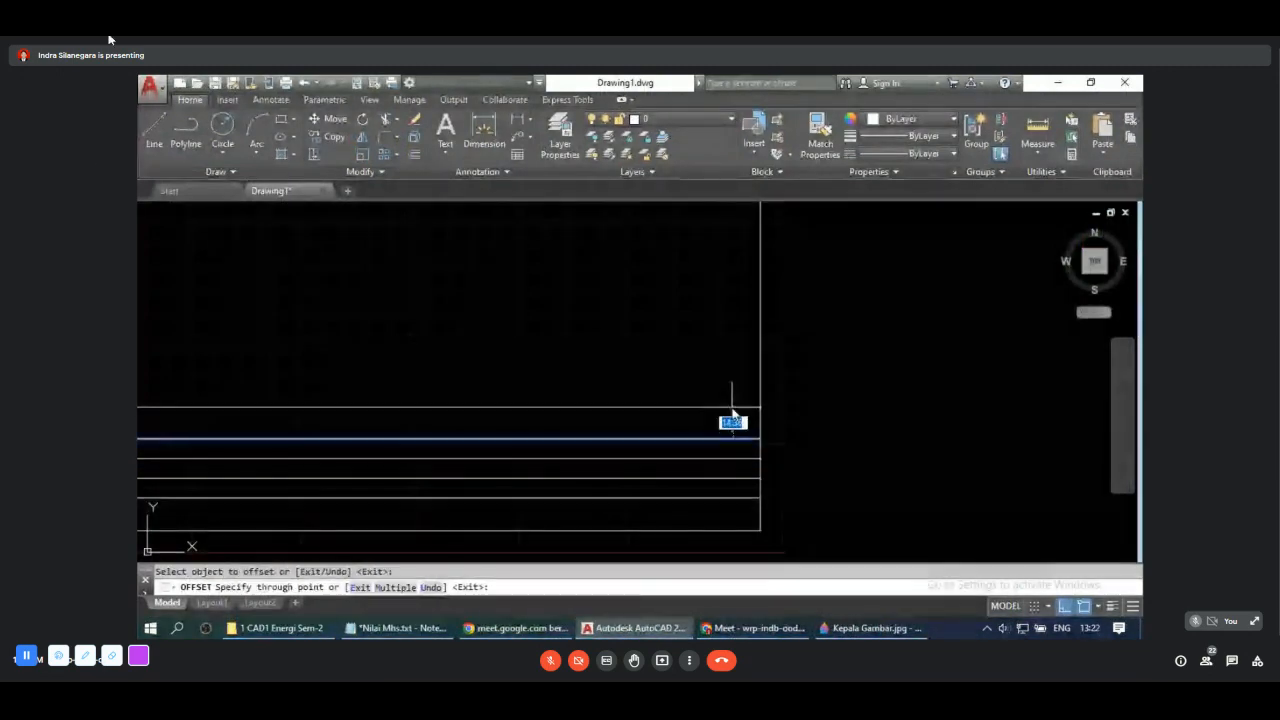
text(7)
key(Return)
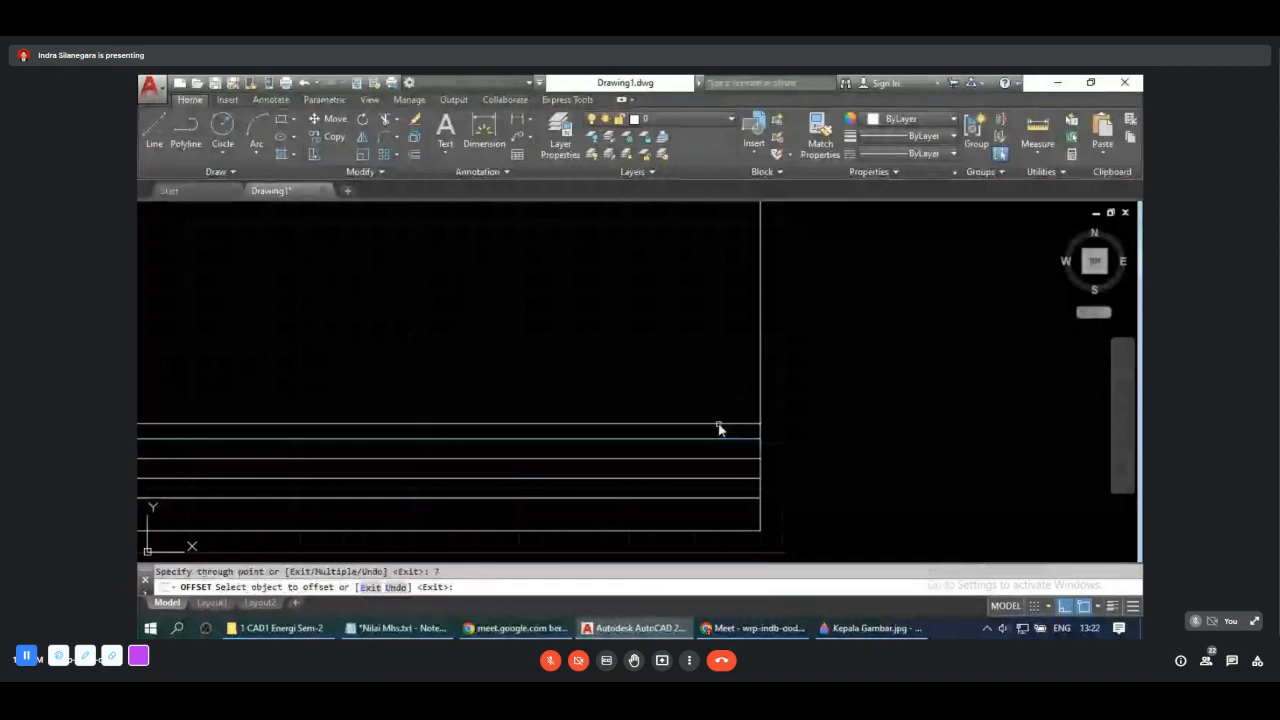
click(719, 424)
text(9)
key(Return)
click(712, 404)
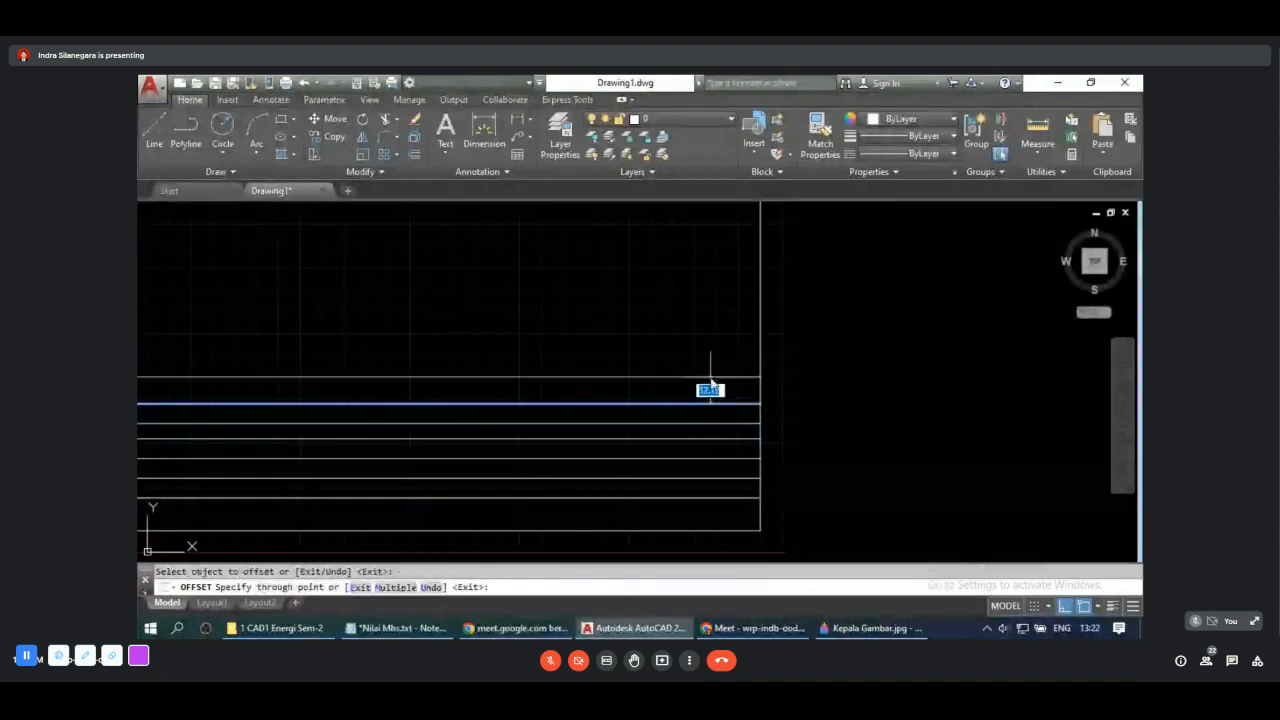
text(7)
key(Return)
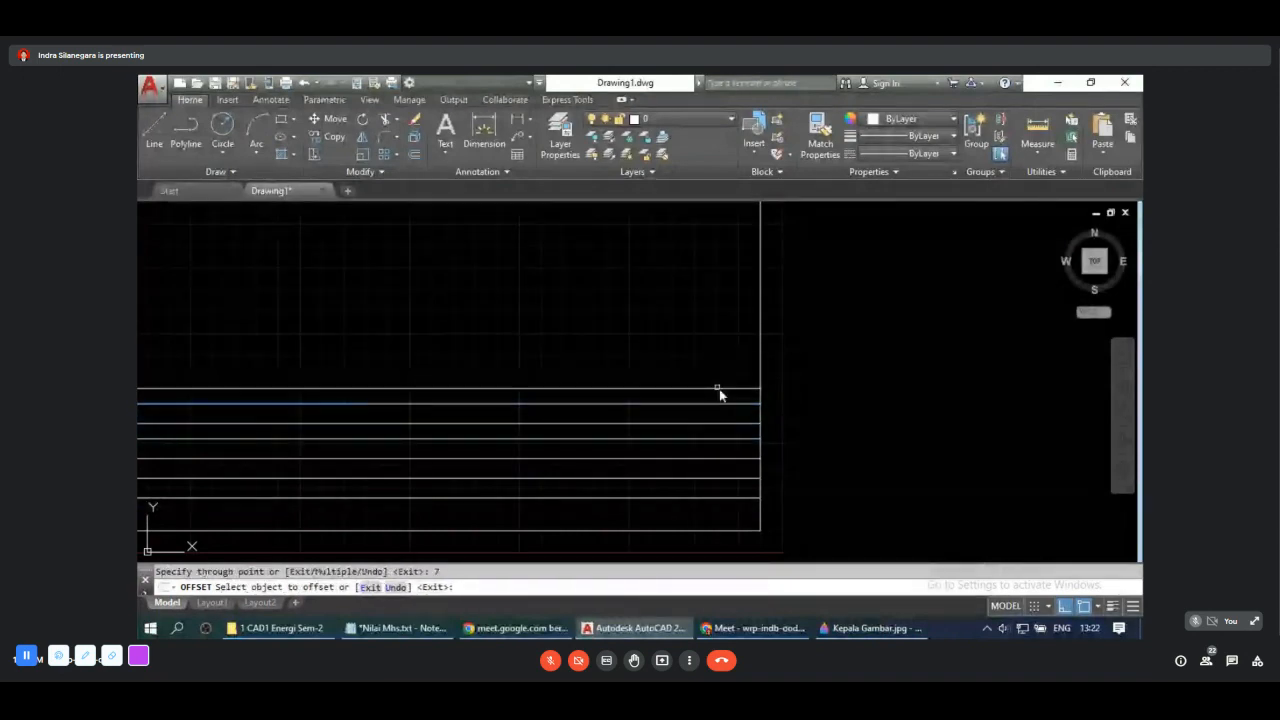
Step: Examine the row heights and column widths in the Kepala Gambar.jpg title block reference in Paint 3D
click(845, 630)
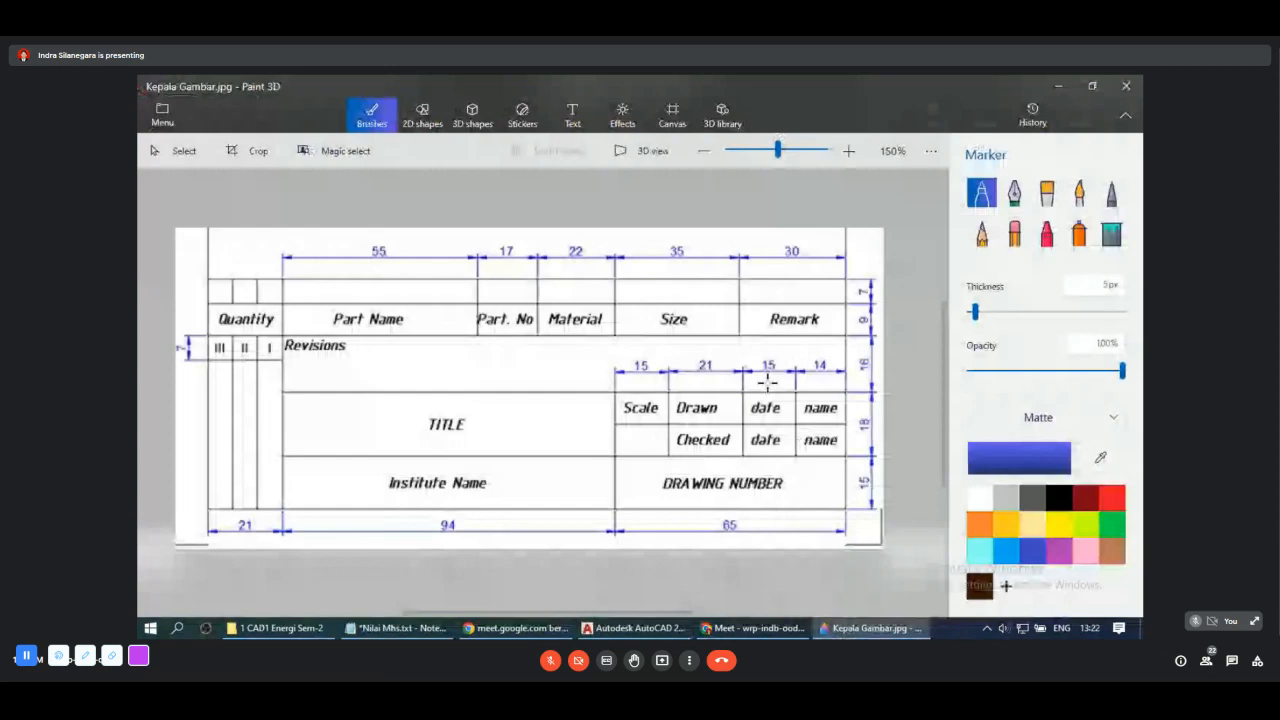
ctrl+scroll(767, 381, up, 2)
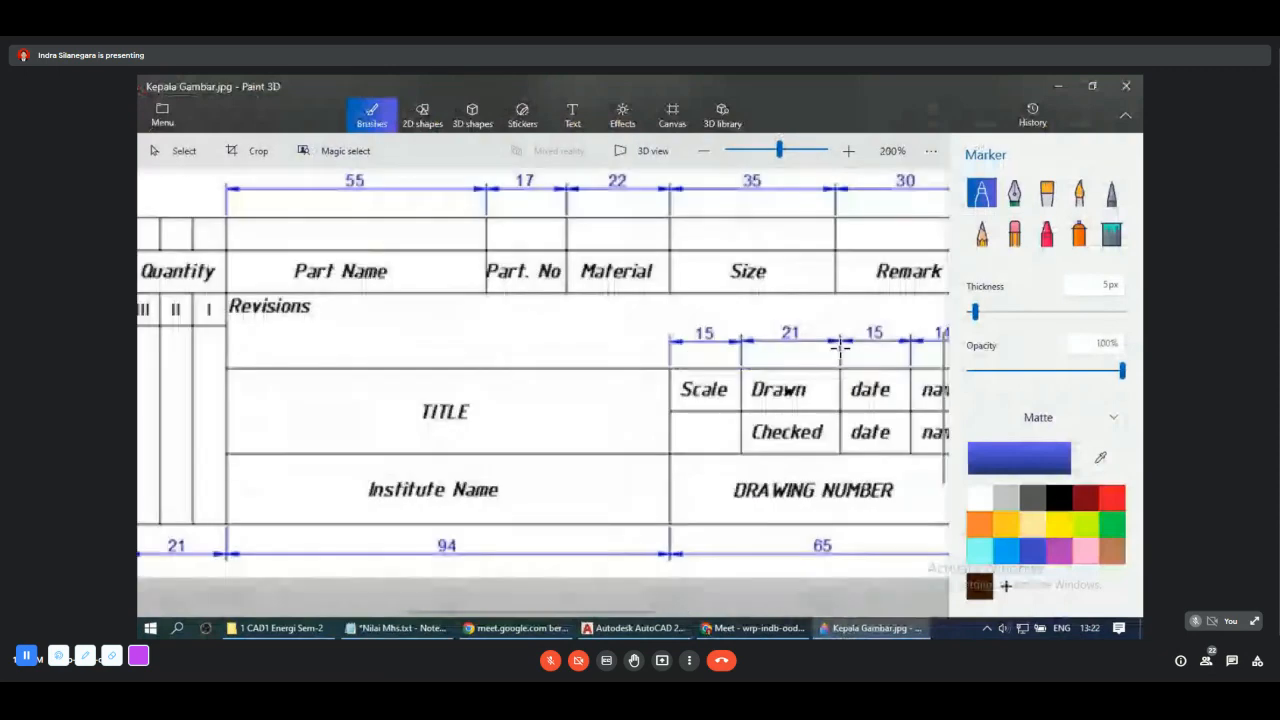
ctrl+scroll(839, 347, down, 2)
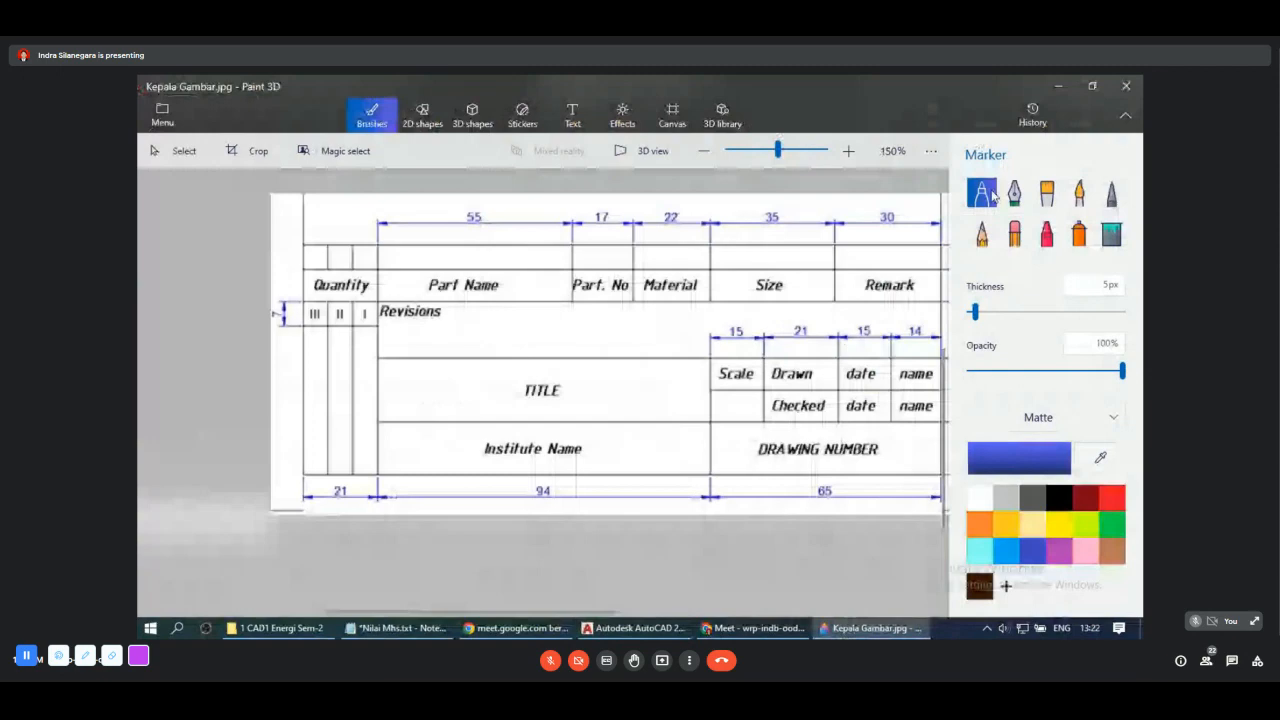
click(1059, 86)
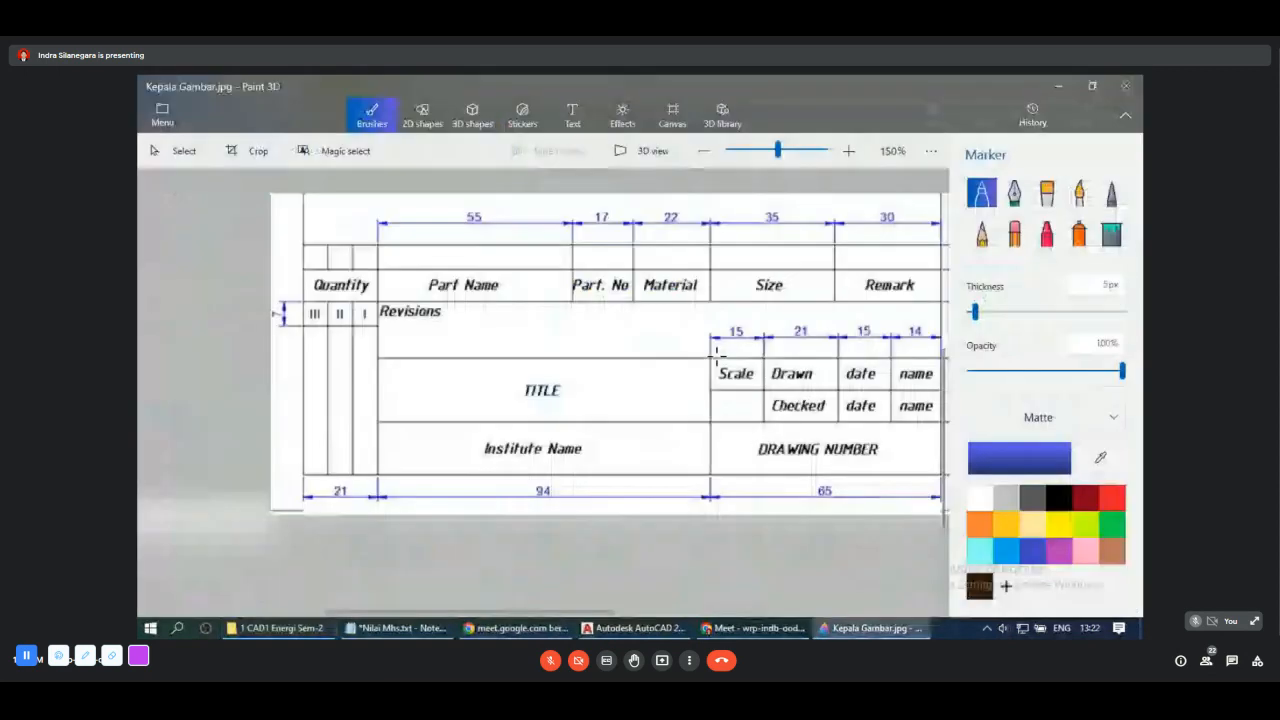
Step: In File Explorer, list the apps that can open Kepala Gambar.jpg, and return to the image in Paint 3D
key(alt+Tab)
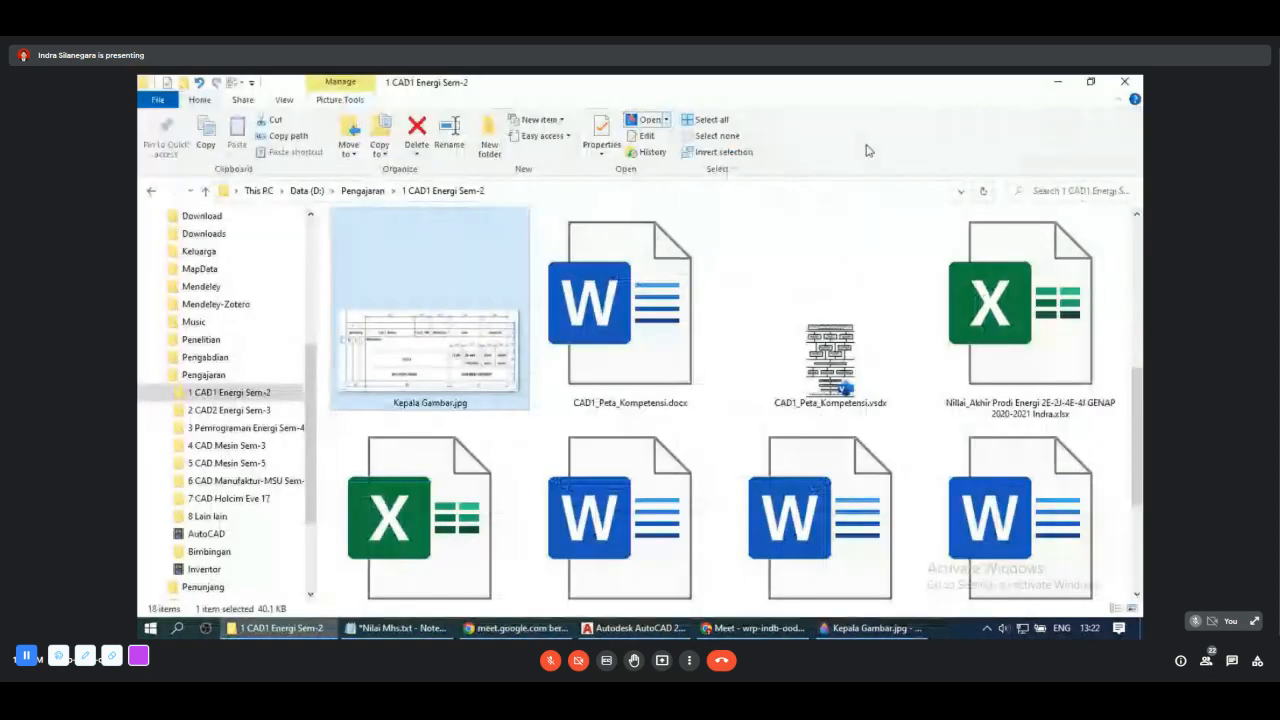
click(664, 120)
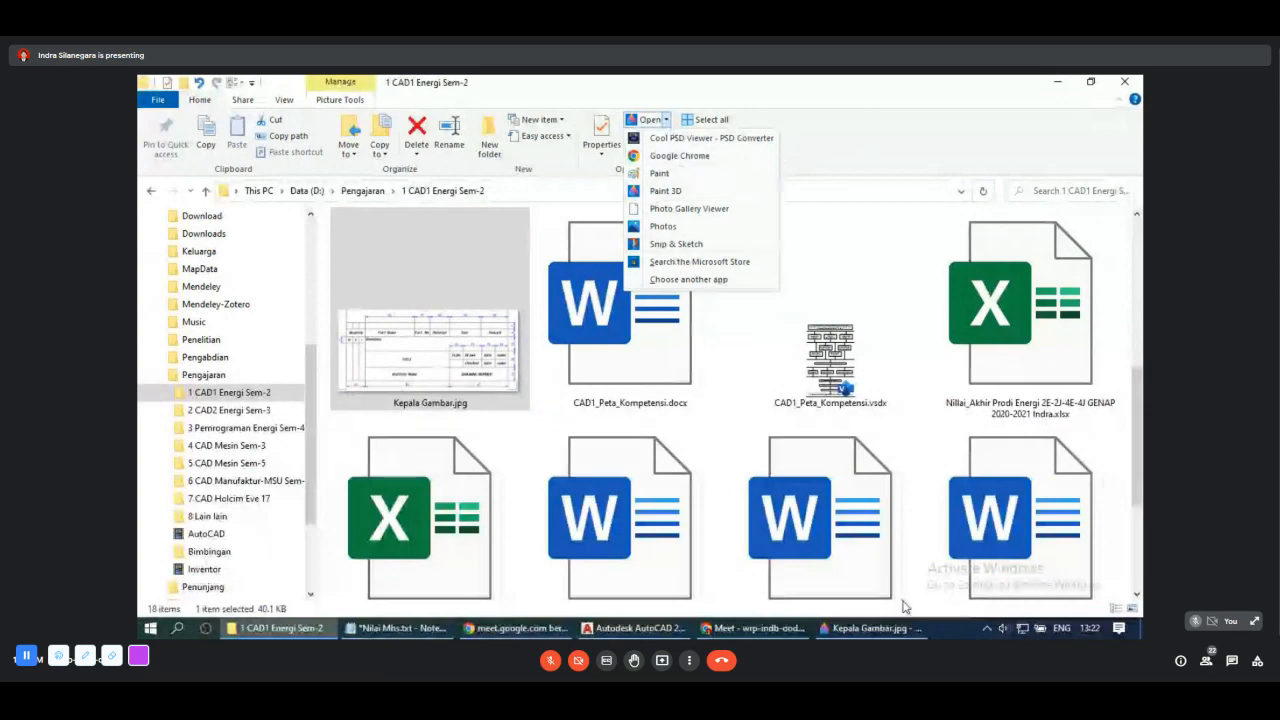
click(882, 628)
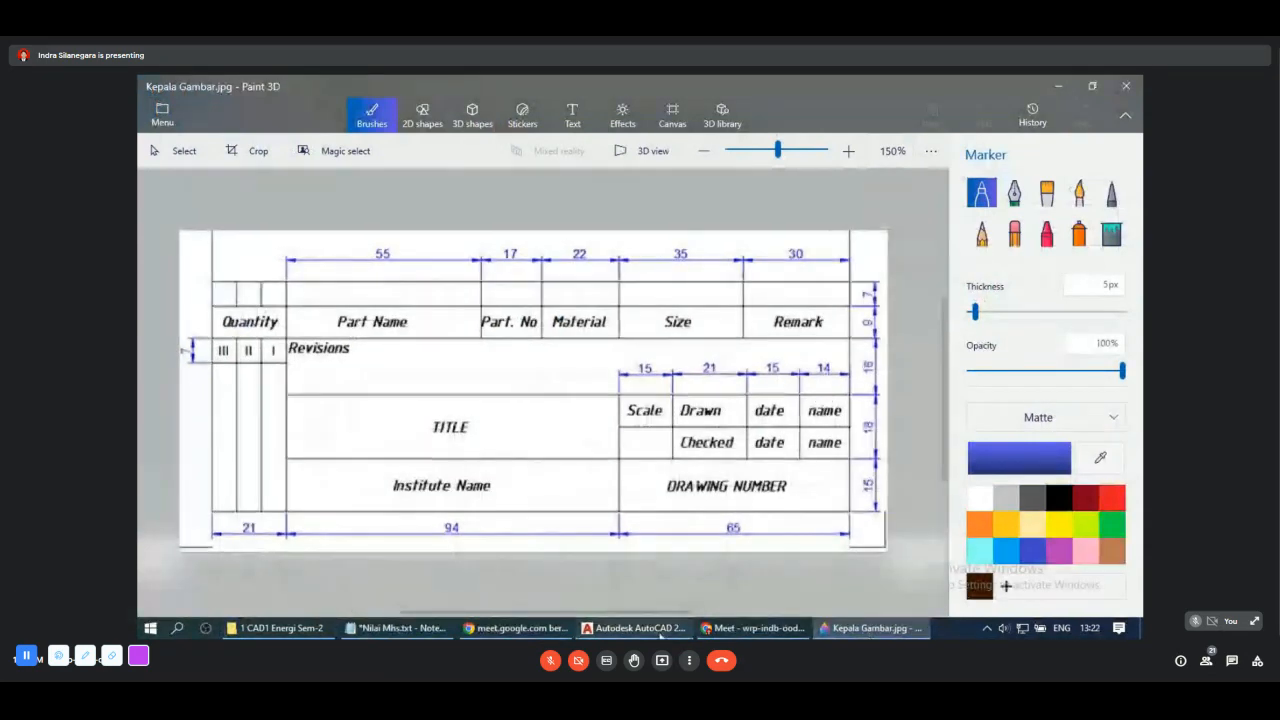
Step: Compare the AutoCAD rows with the Paint 3D reference, and choose the frame's right vertical line as the object to offset inward
click(660, 630)
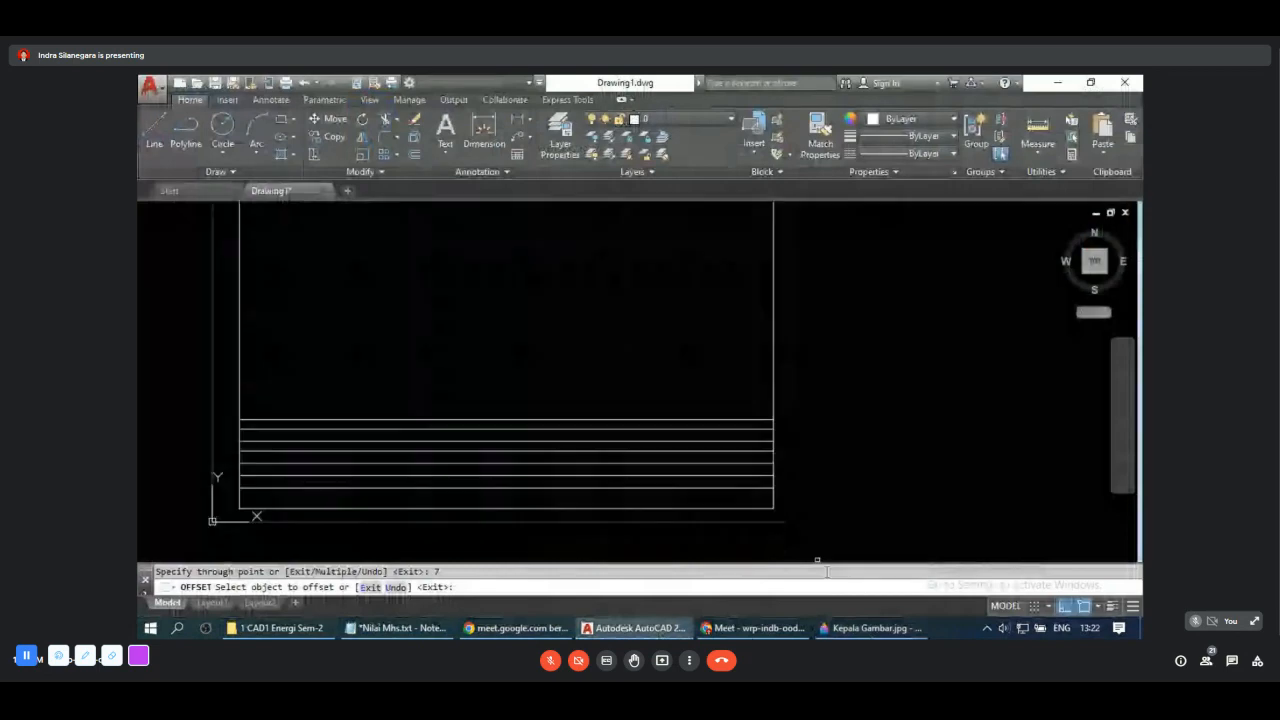
key(alt+Tab)
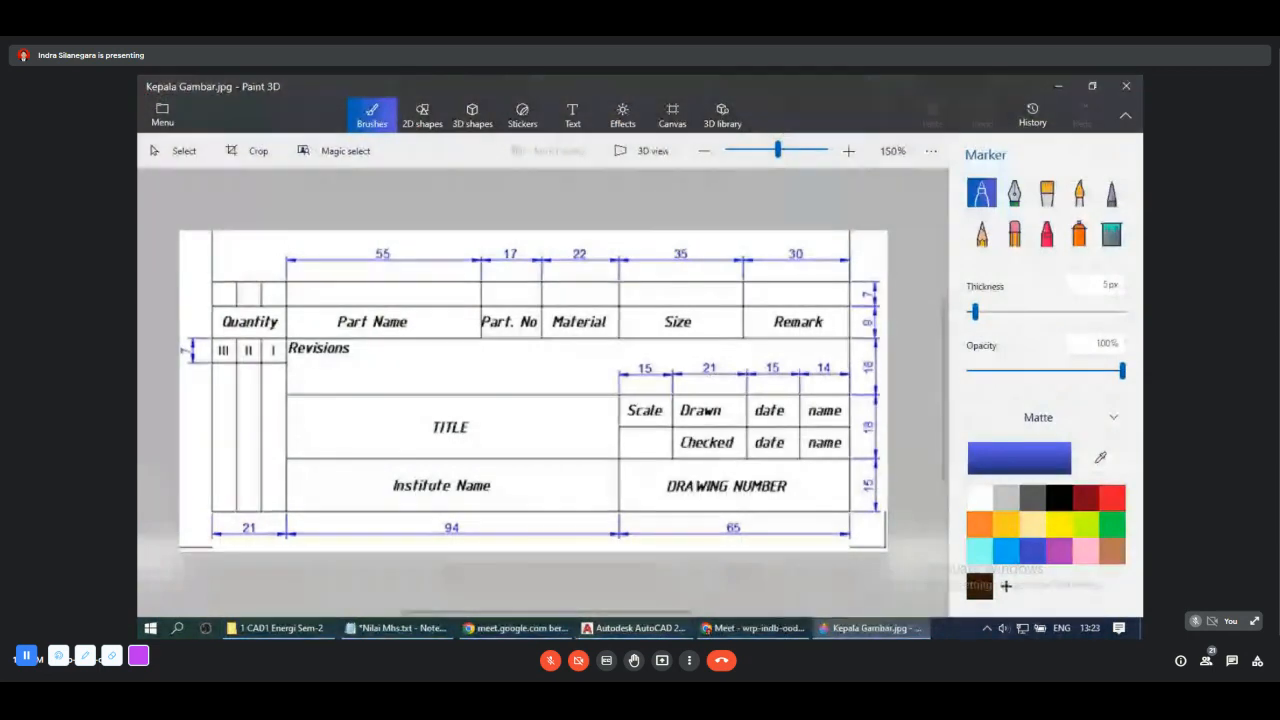
key(alt+Tab)
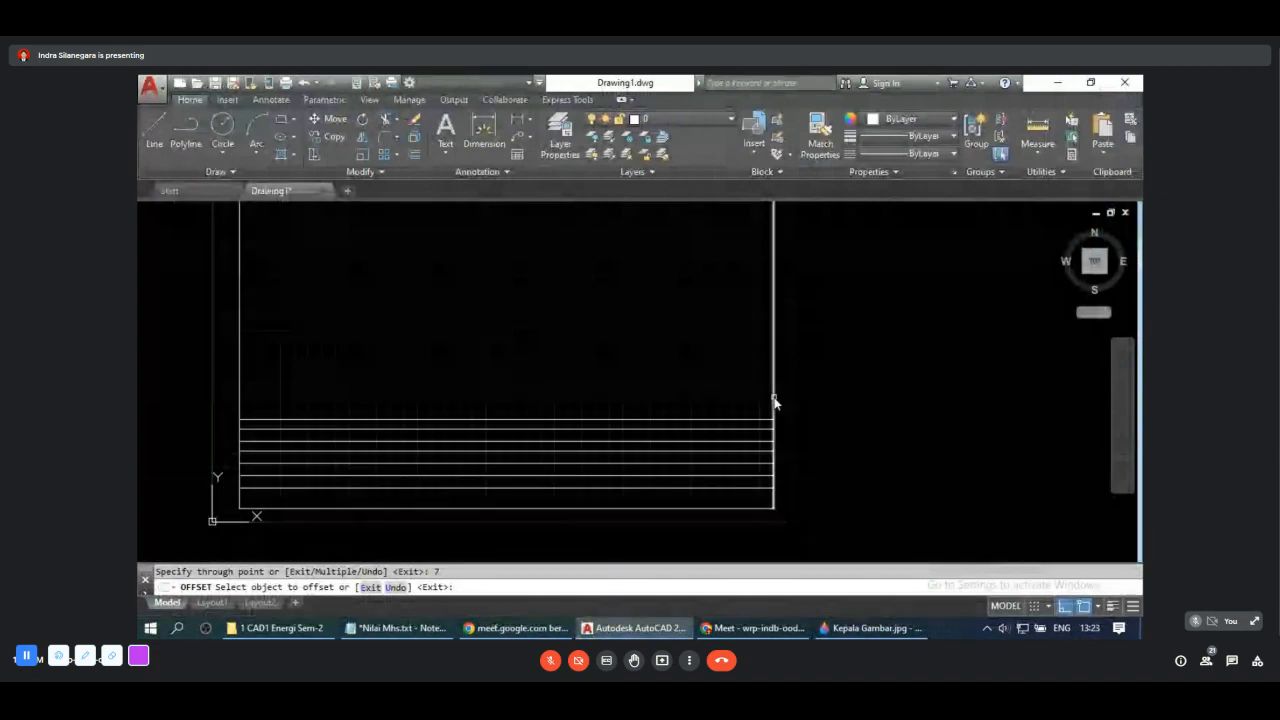
click(775, 401)
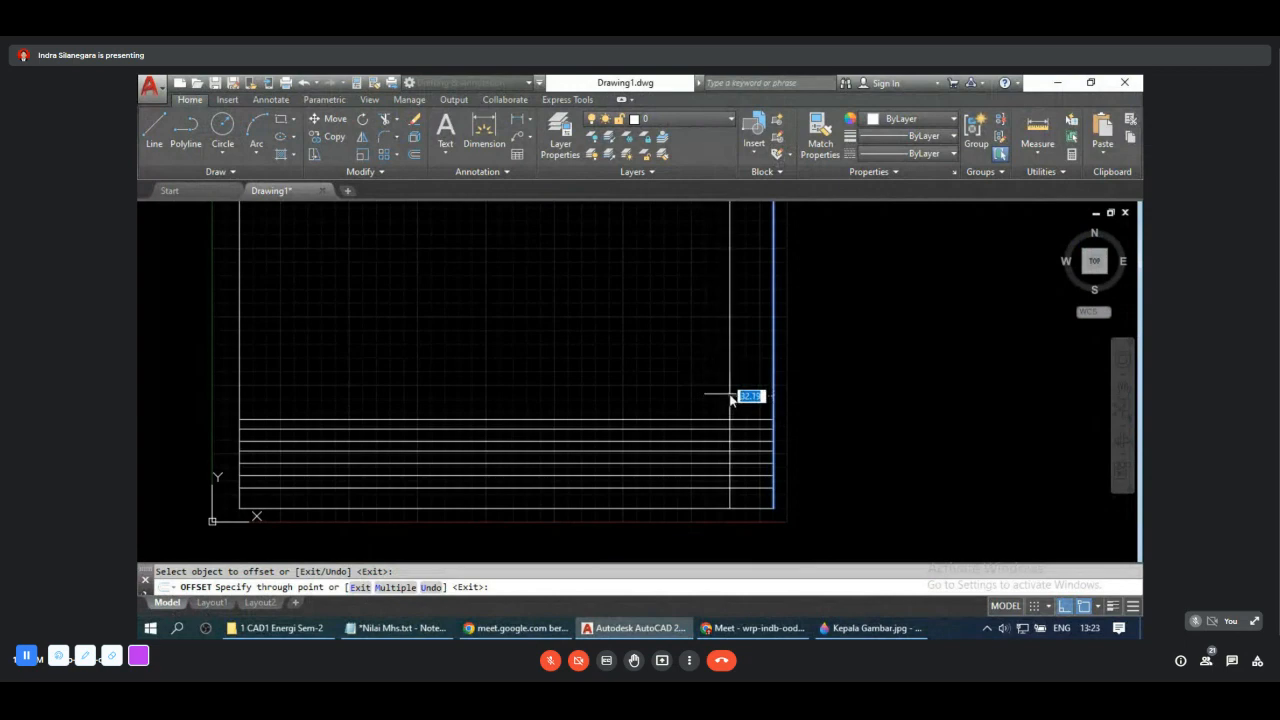
click(858, 628)
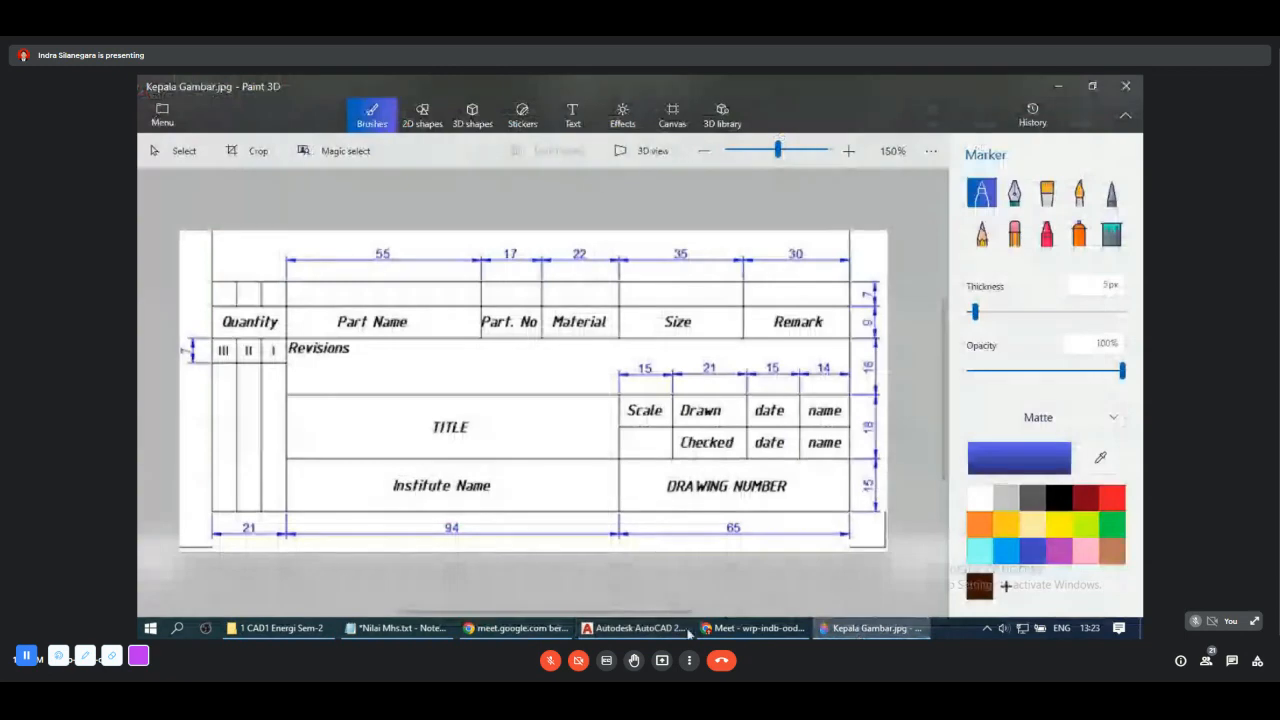
click(636, 628)
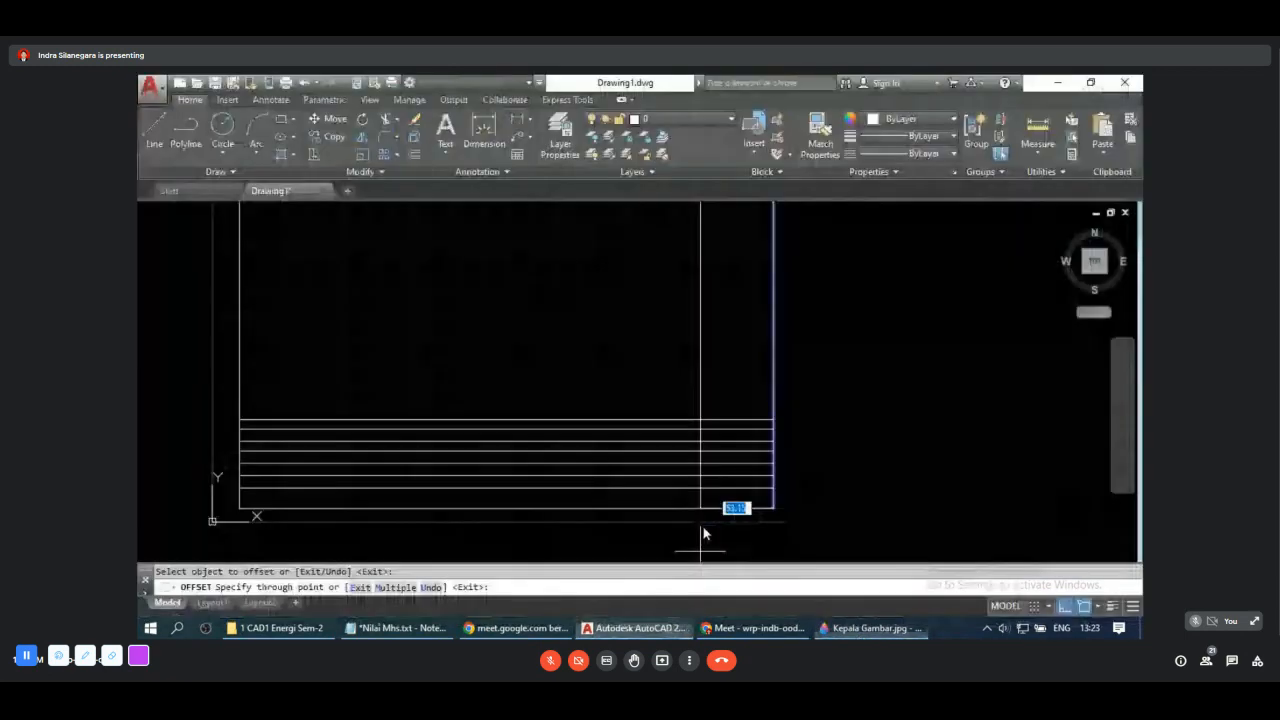
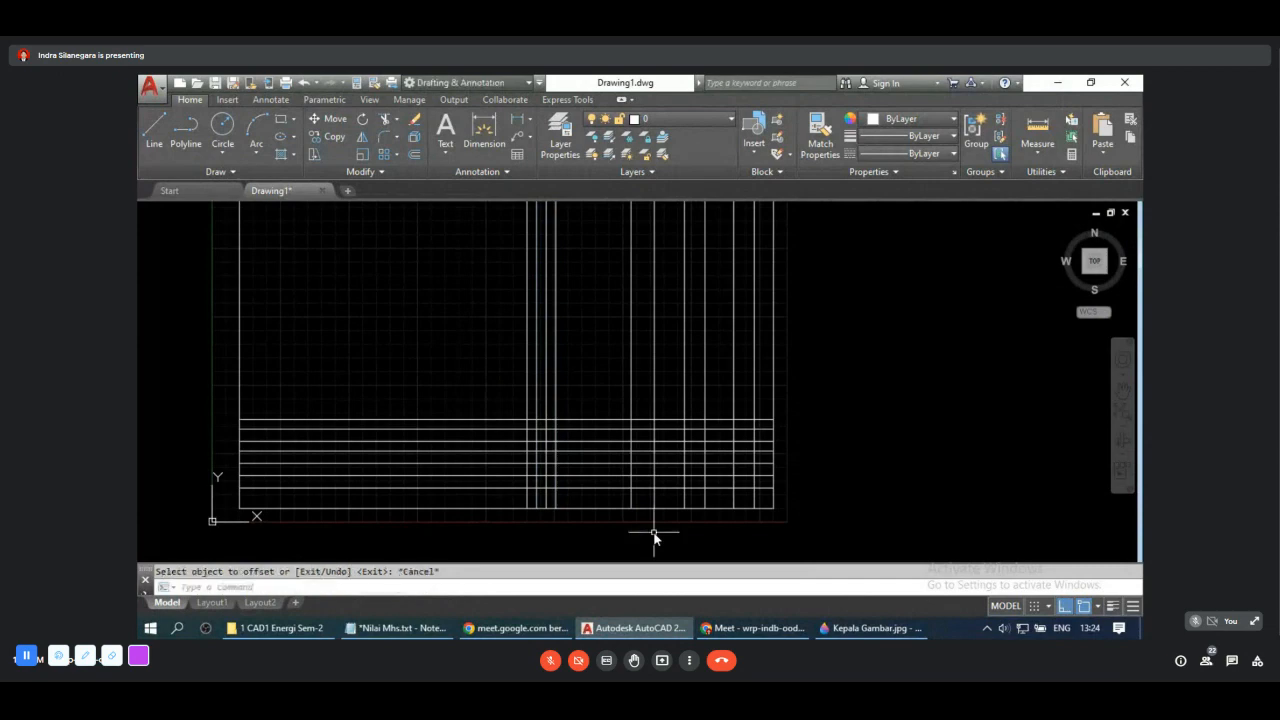
Step: Trim all the inner vertical lines that extend above the title block's top line, using every object as a cutting edge
text(tr)
key(Return)
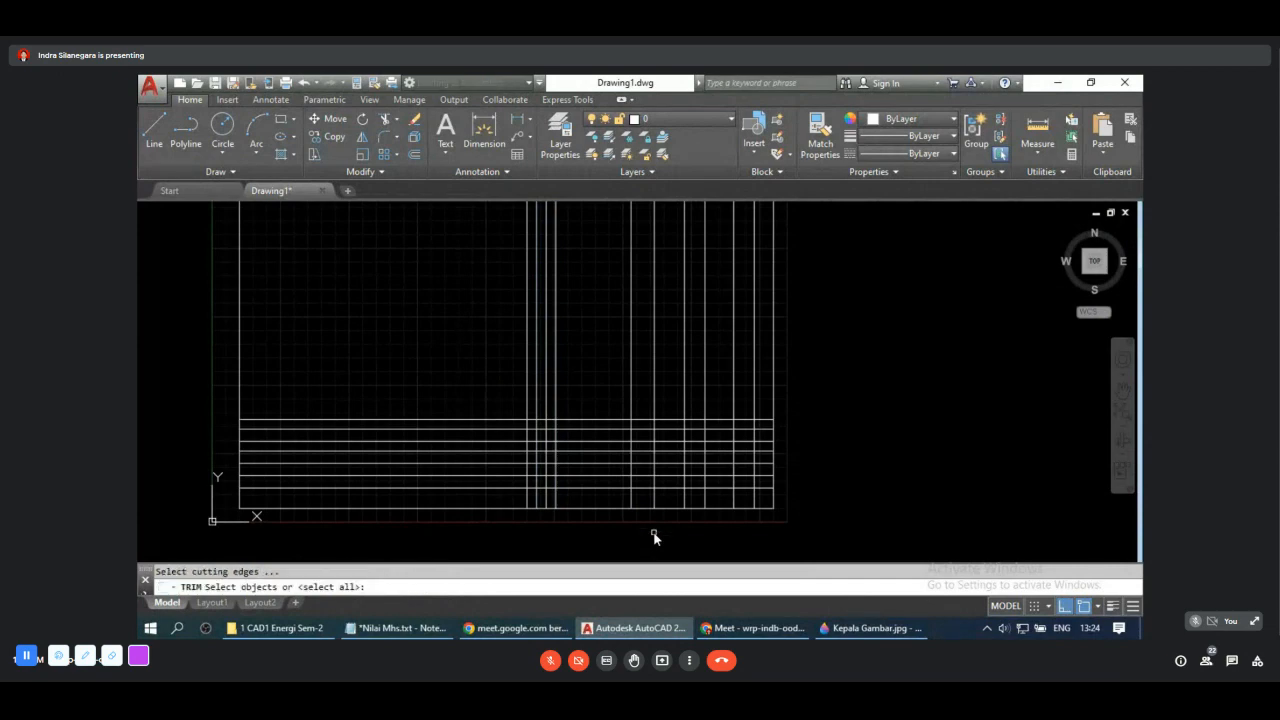
key(Return)
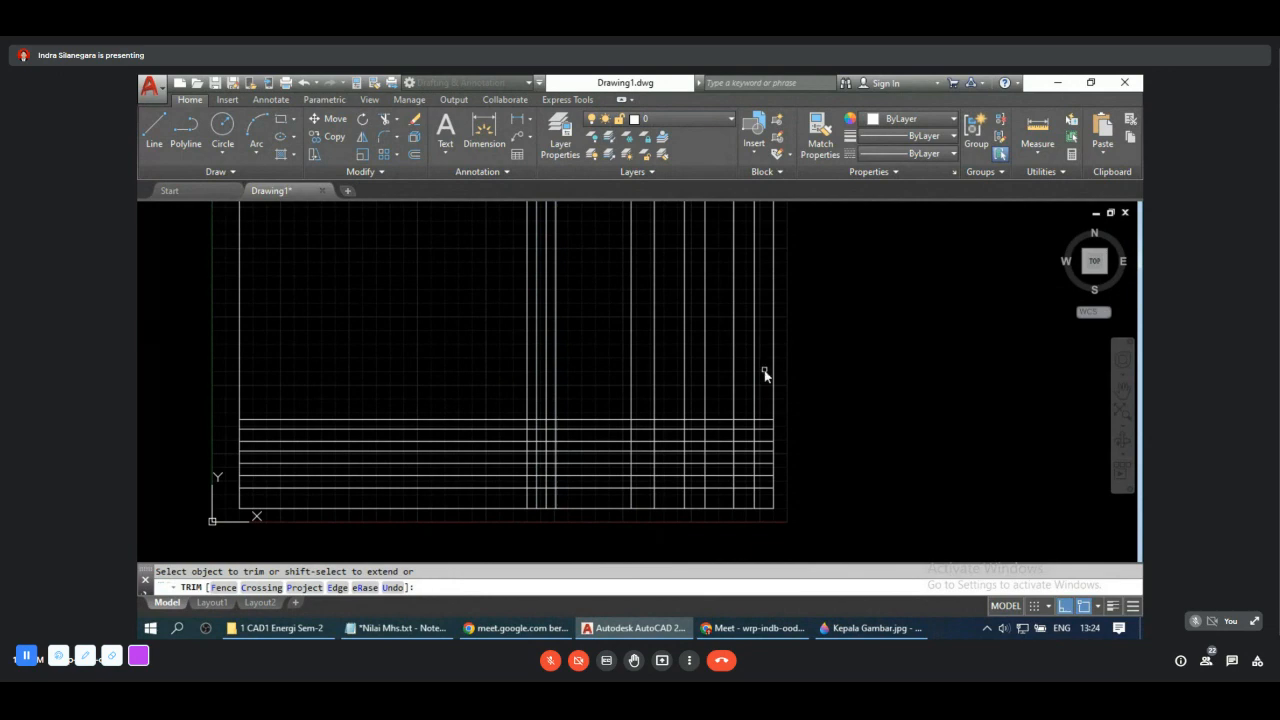
click(764, 372)
click(471, 352)
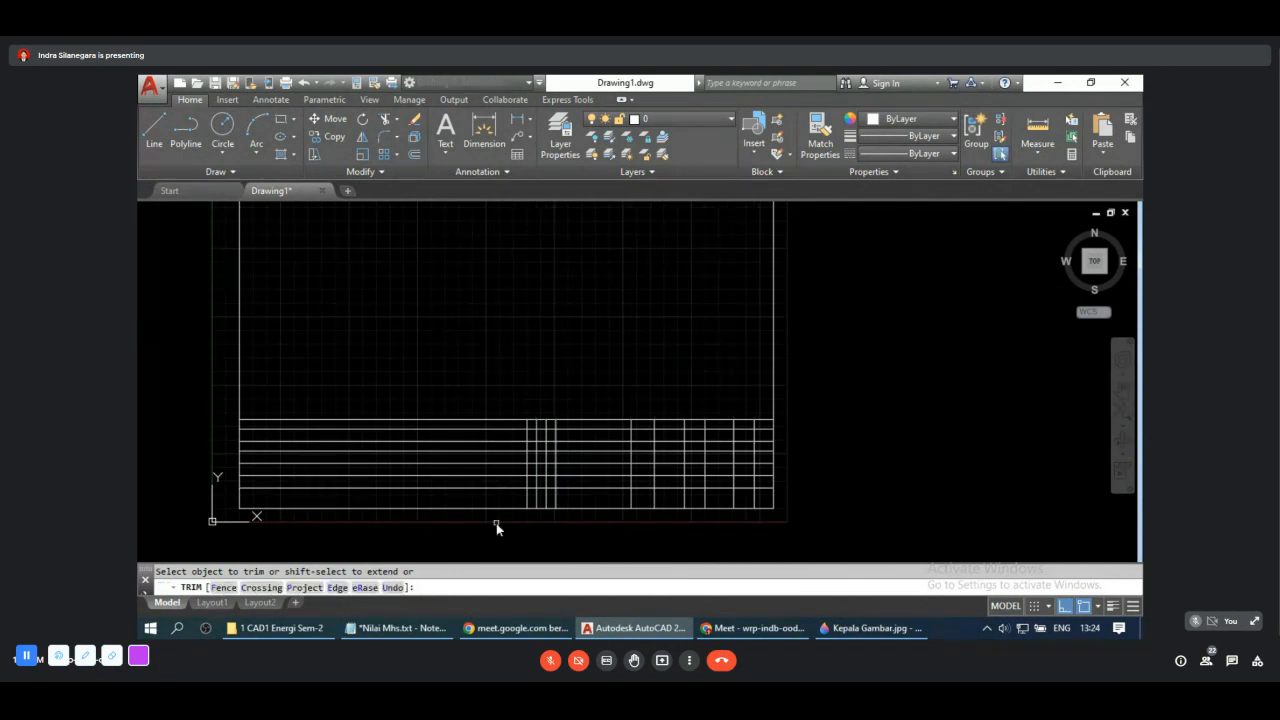
Step: Trim the horizontal row lines that extend left of the title block's leftmost vertical line, and end the Trim command
click(496, 523)
click(494, 500)
click(494, 388)
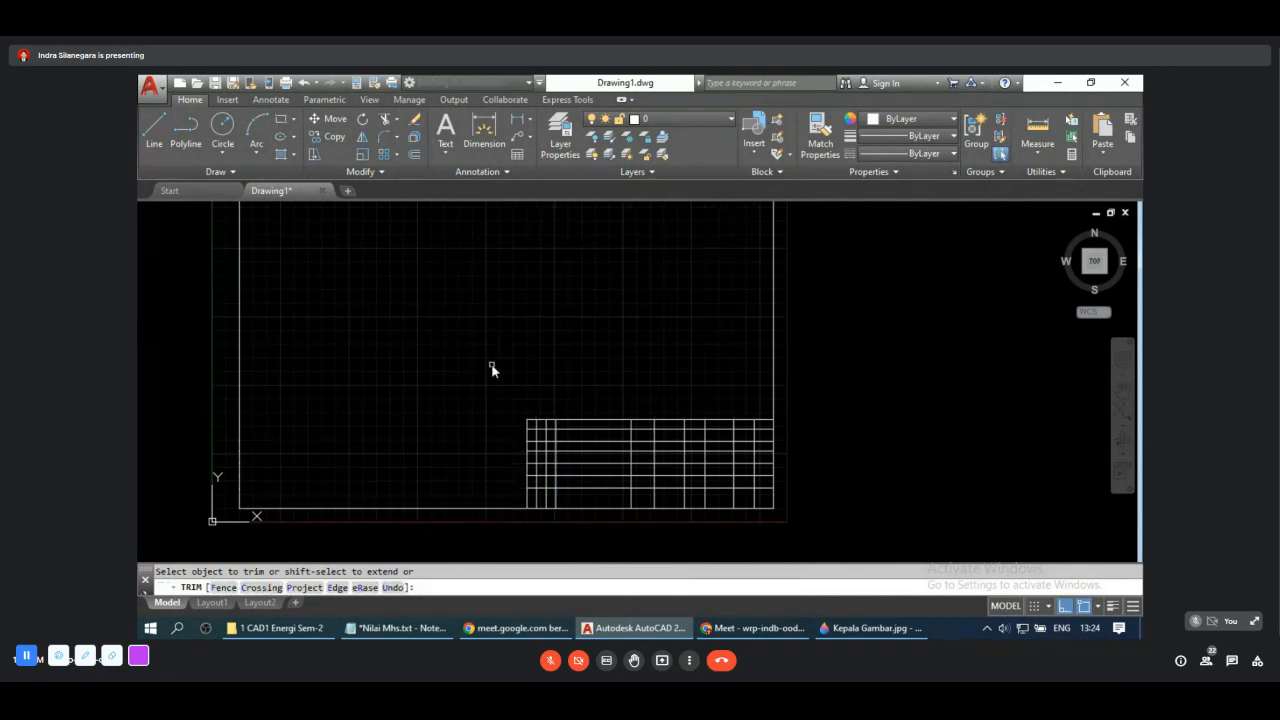
scroll(745, 530, down, 2)
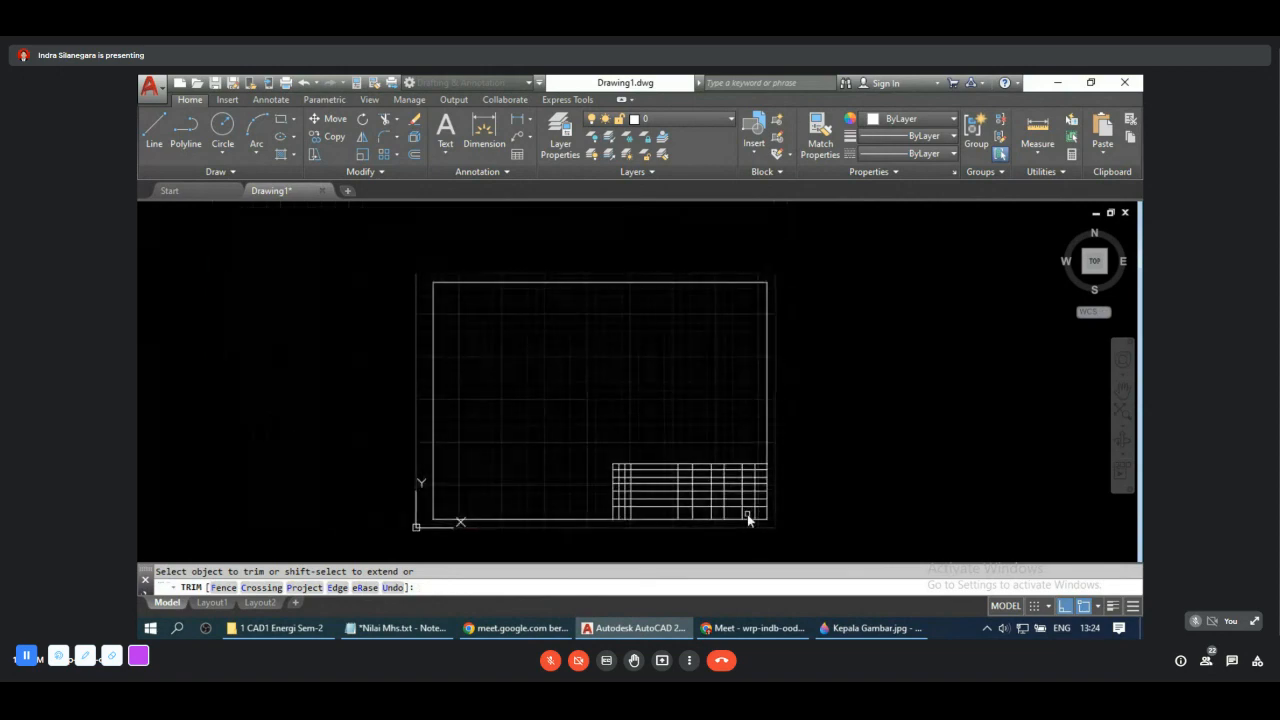
key(Escape)
Step: Zoom to the whole drawing, and magnify the title block with a zoom window around it
text(z)
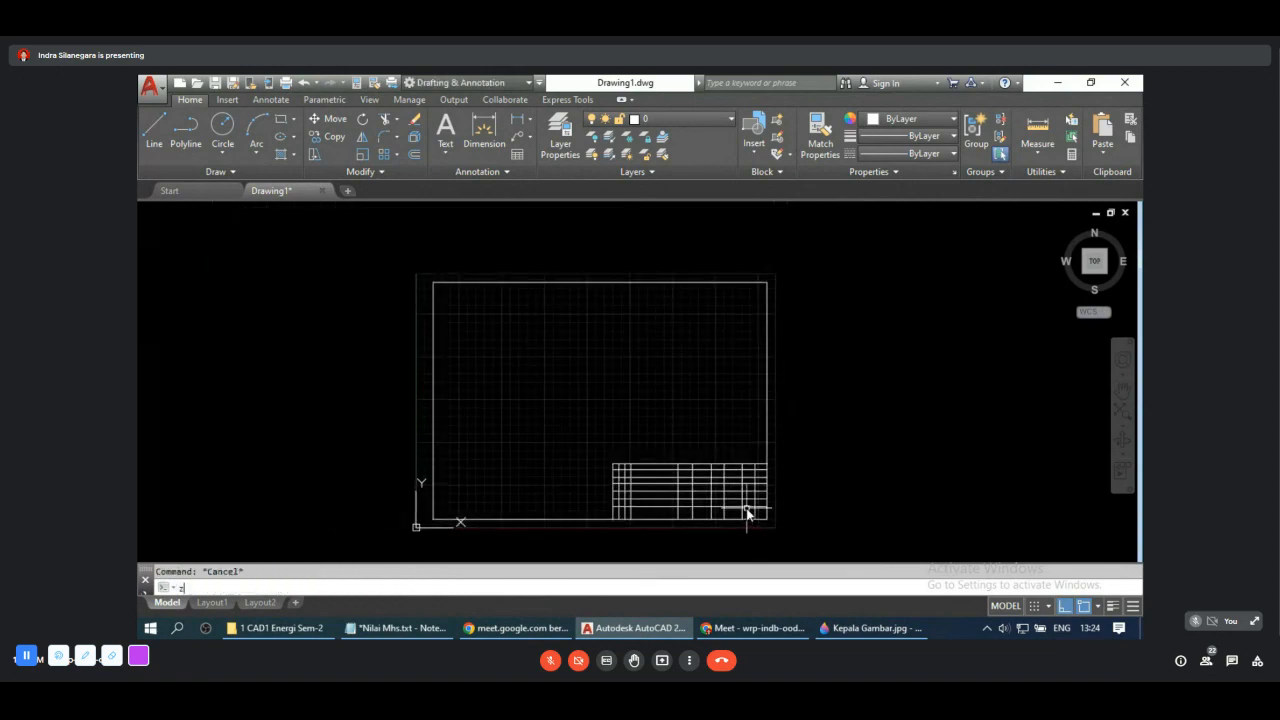
key(Return)
text(a)
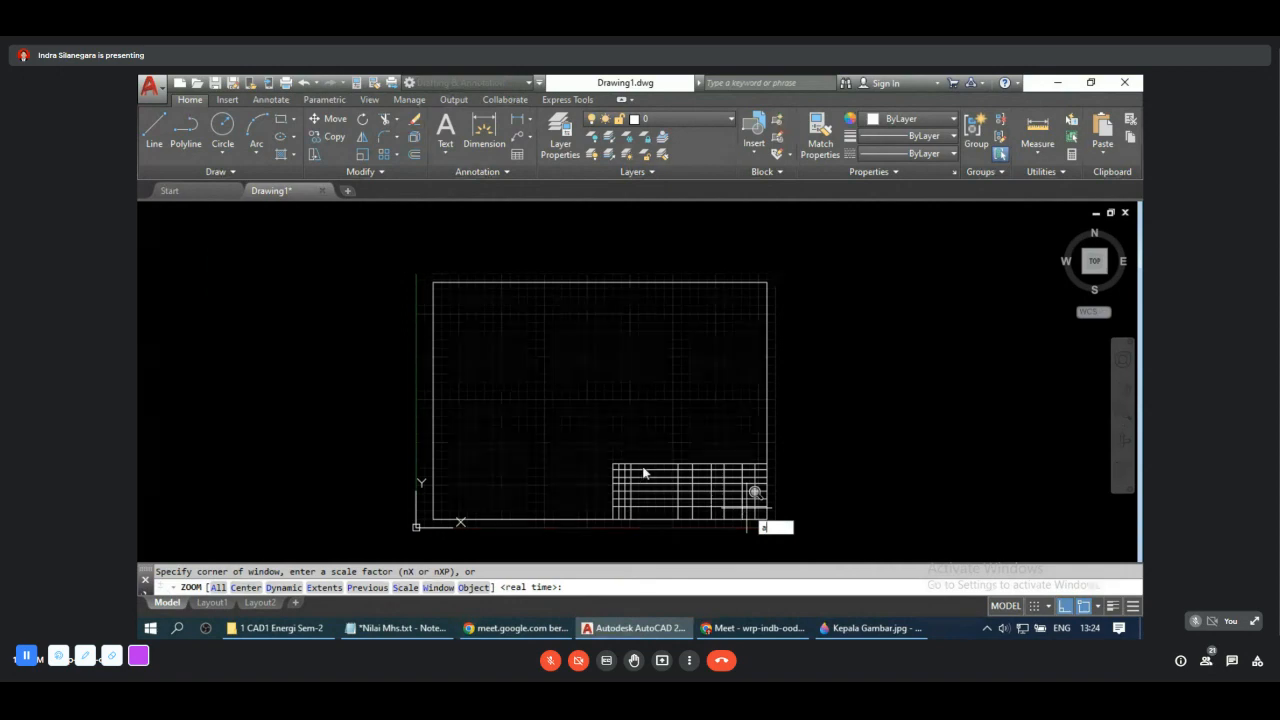
key(Return)
text(z)
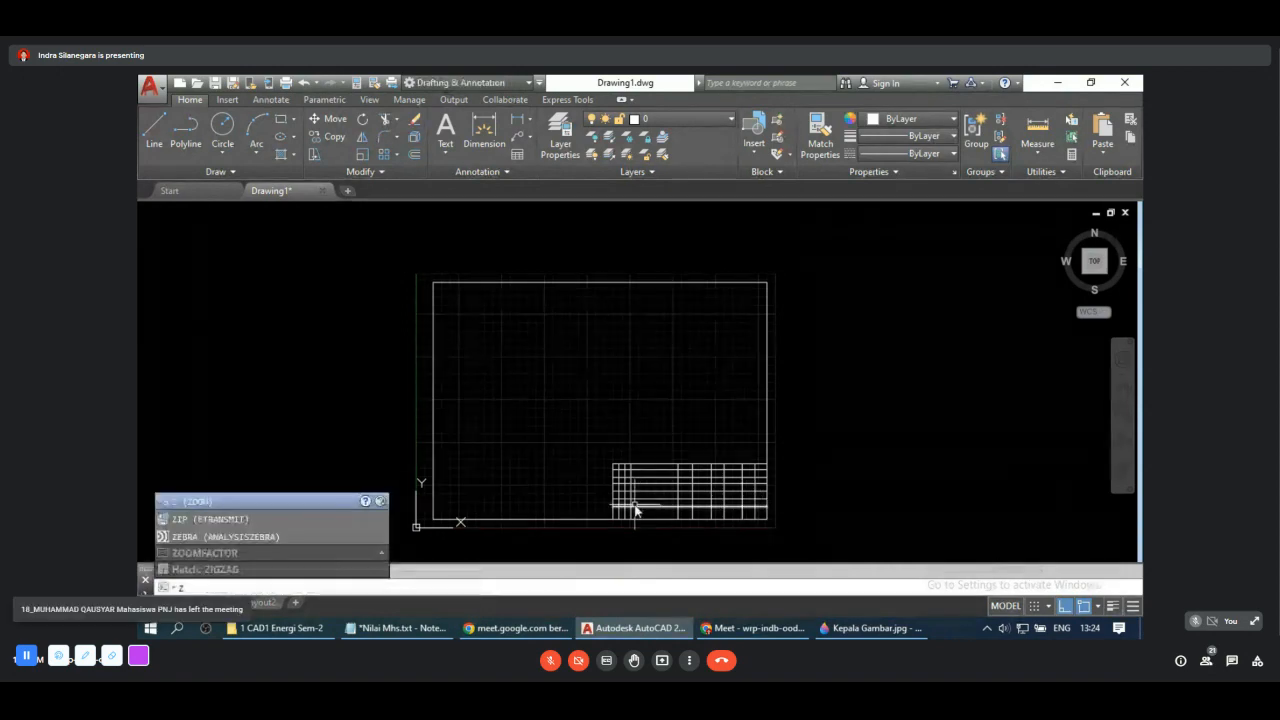
key(Return)
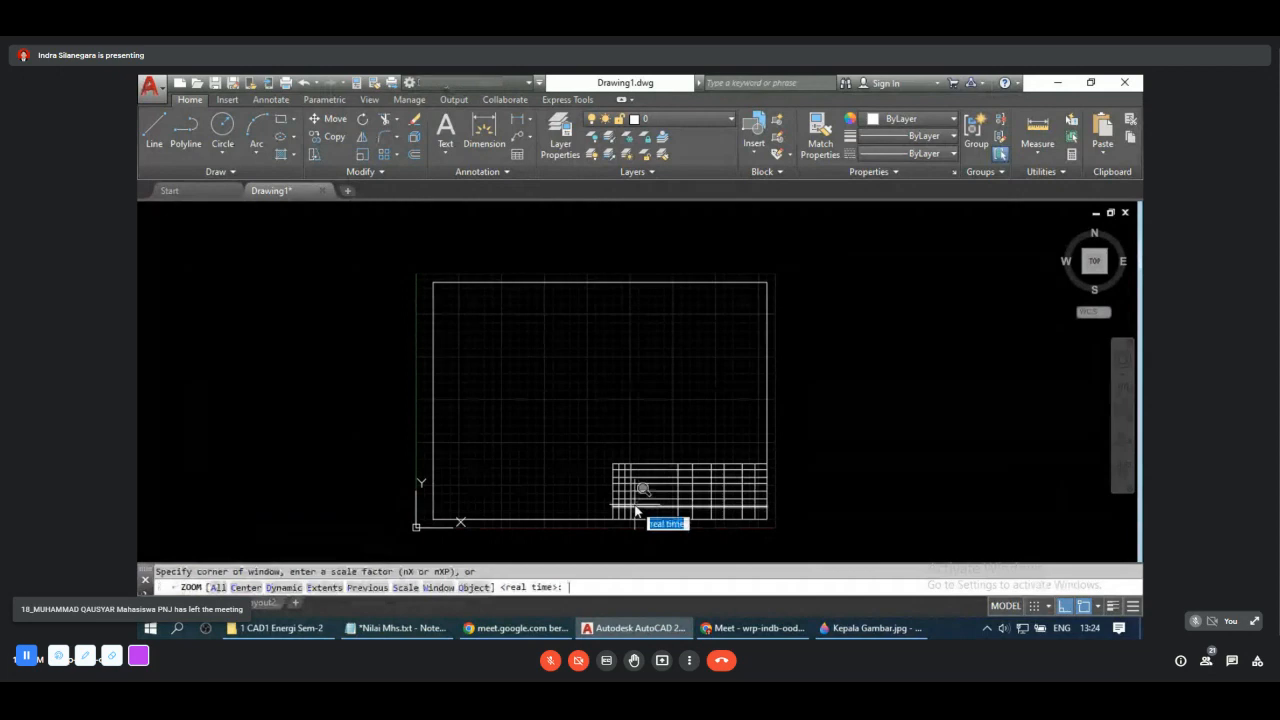
click(592, 446)
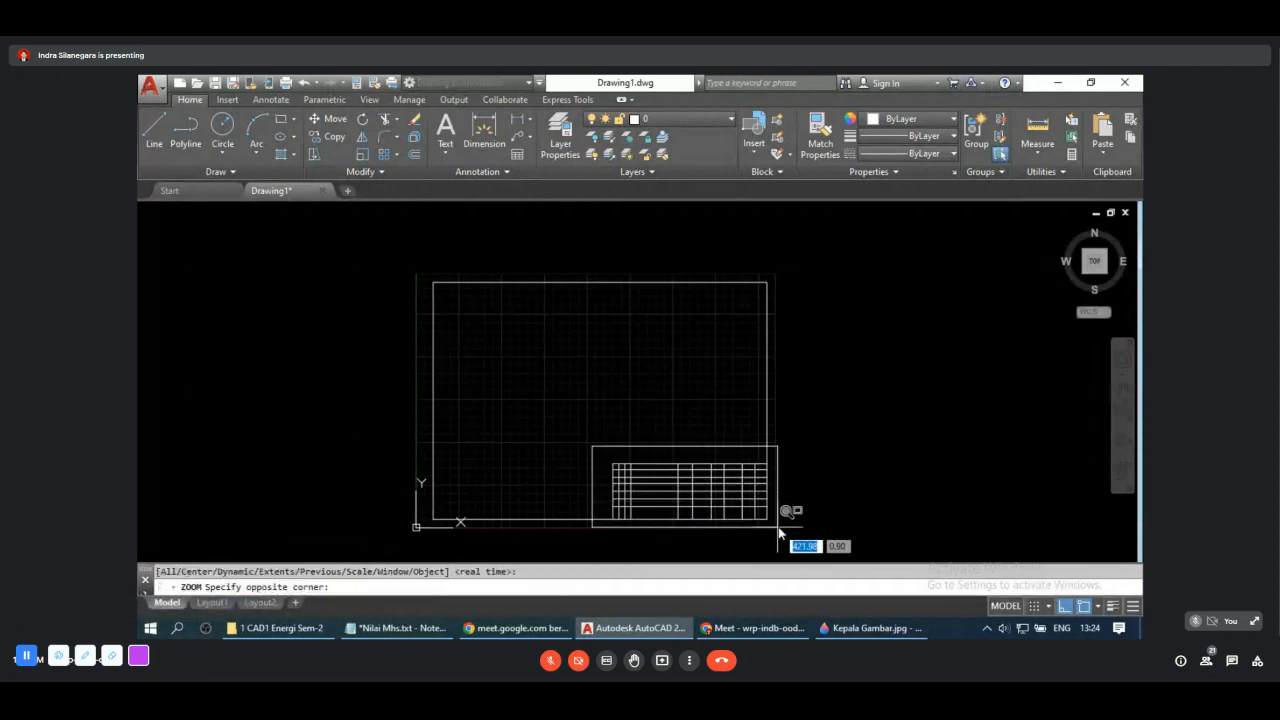
click(782, 527)
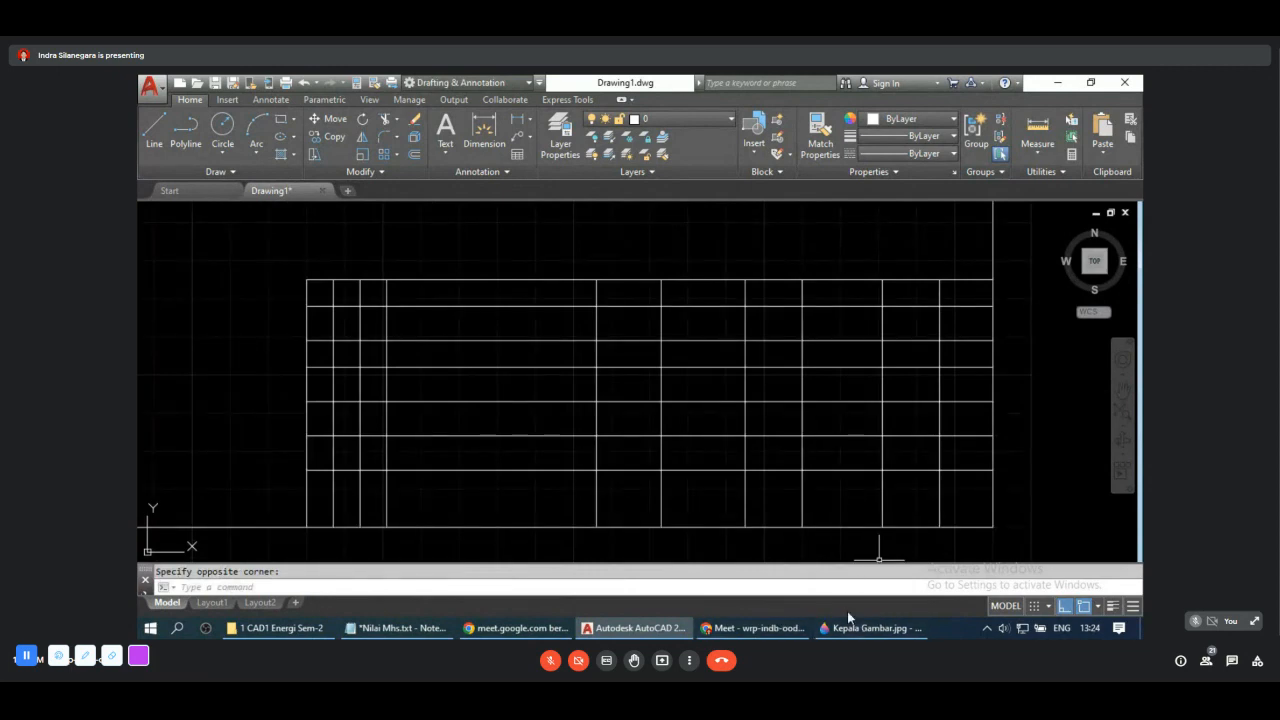
Step: Check the Paint 3D reference, and trim the three vertical dividers out of the bottom row's DRAWING NUMBER cell in AutoCAD
text(TR)
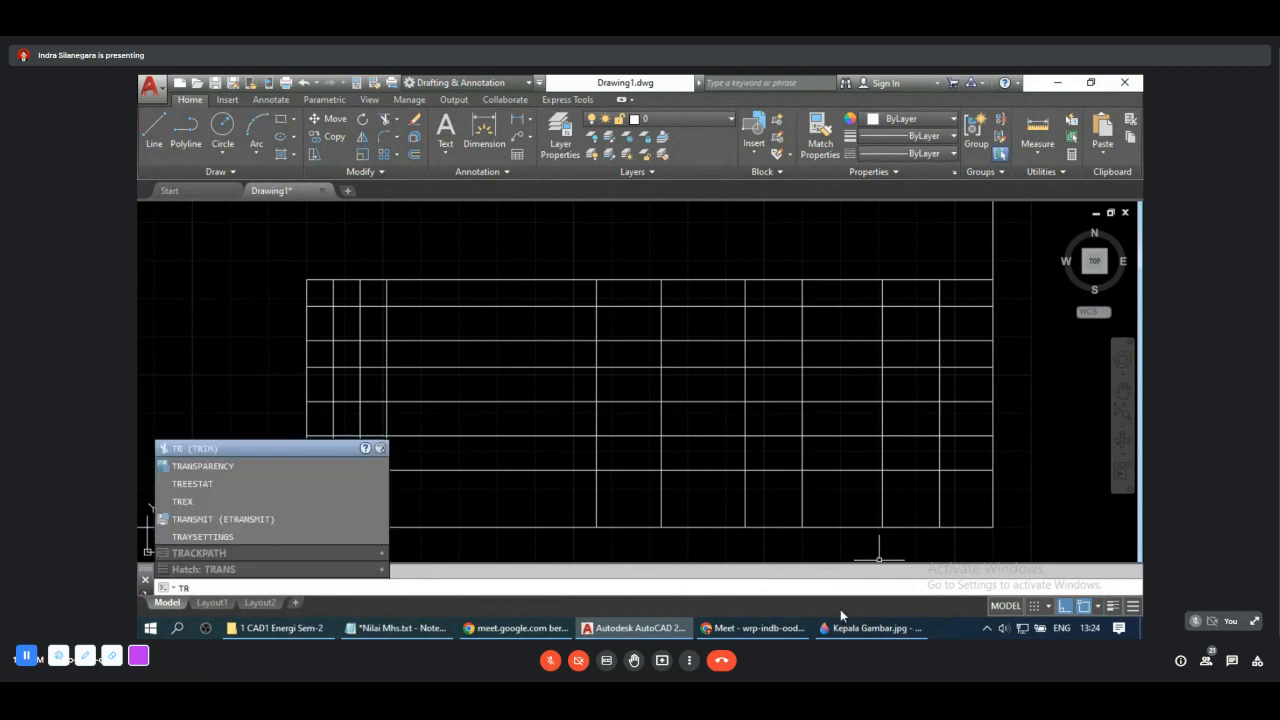
key(Return)
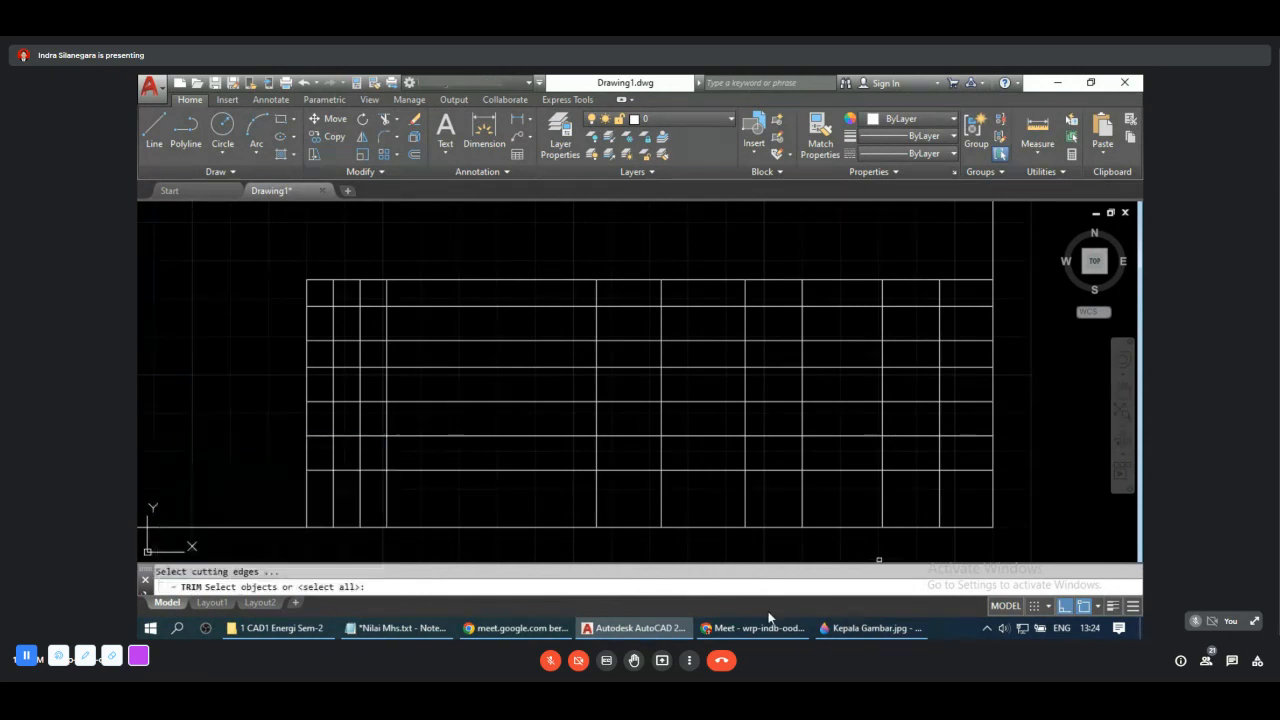
key(Return)
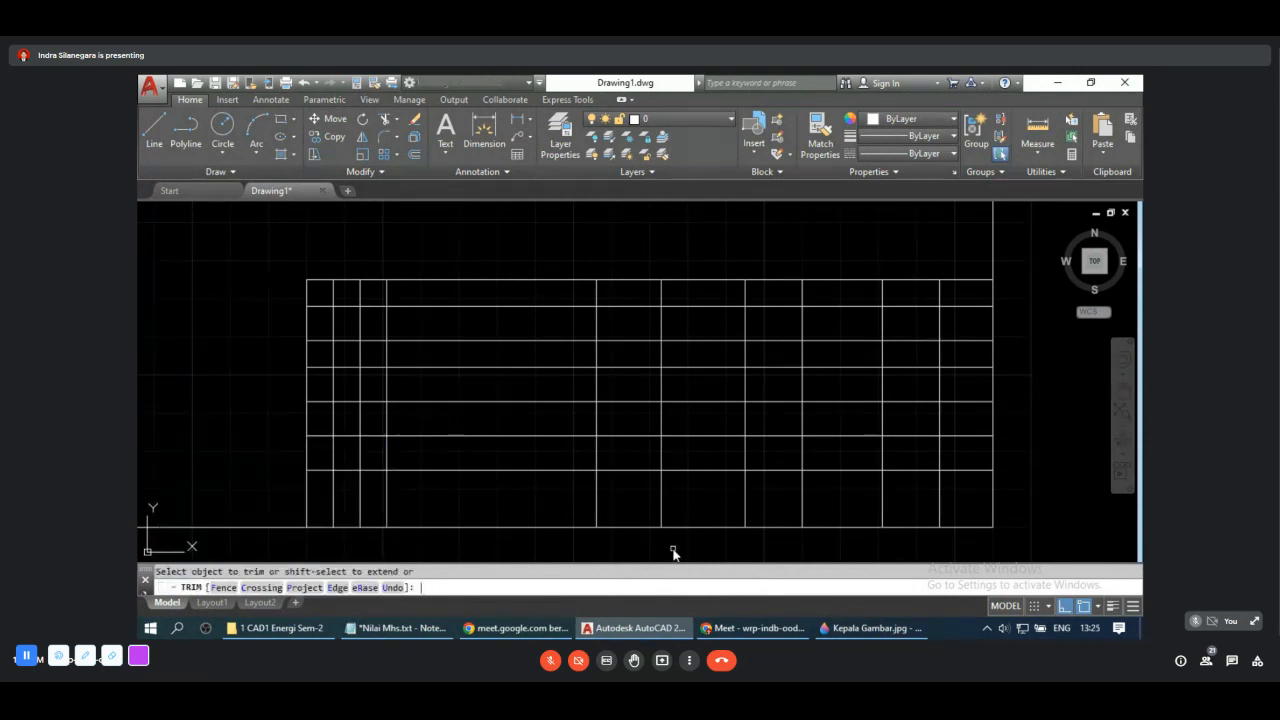
click(866, 628)
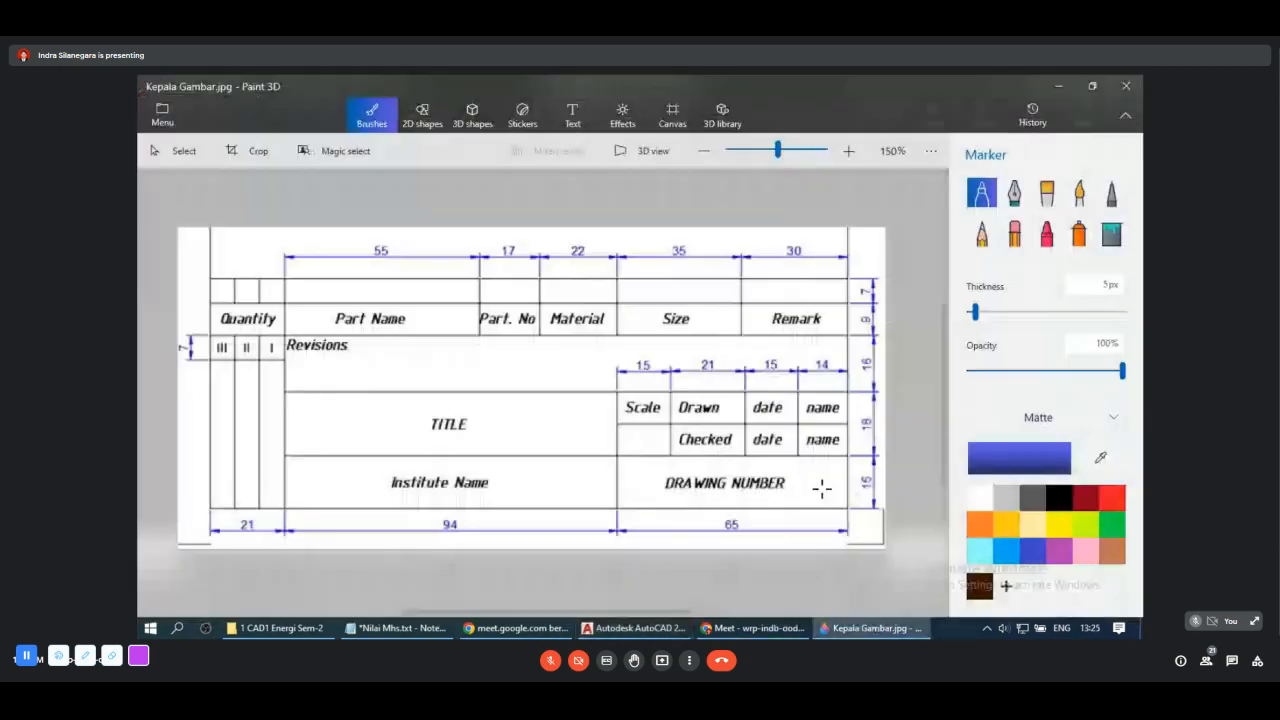
click(640, 628)
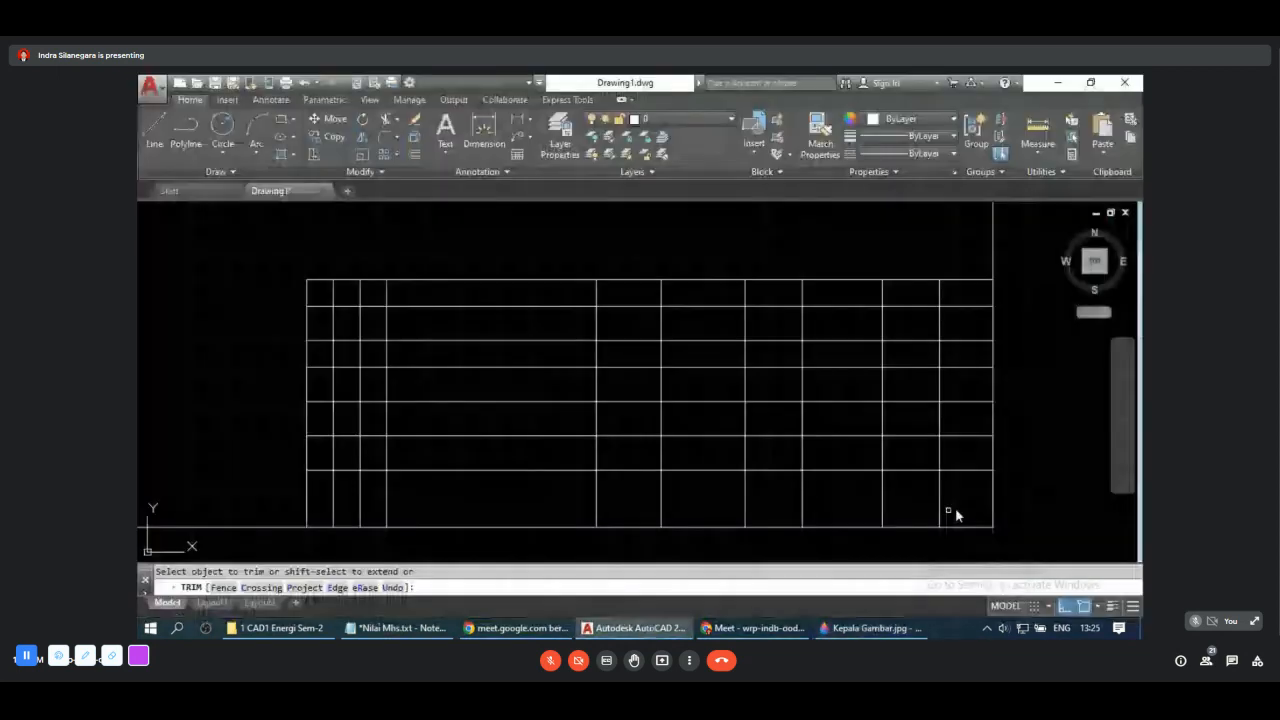
click(963, 505)
click(764, 486)
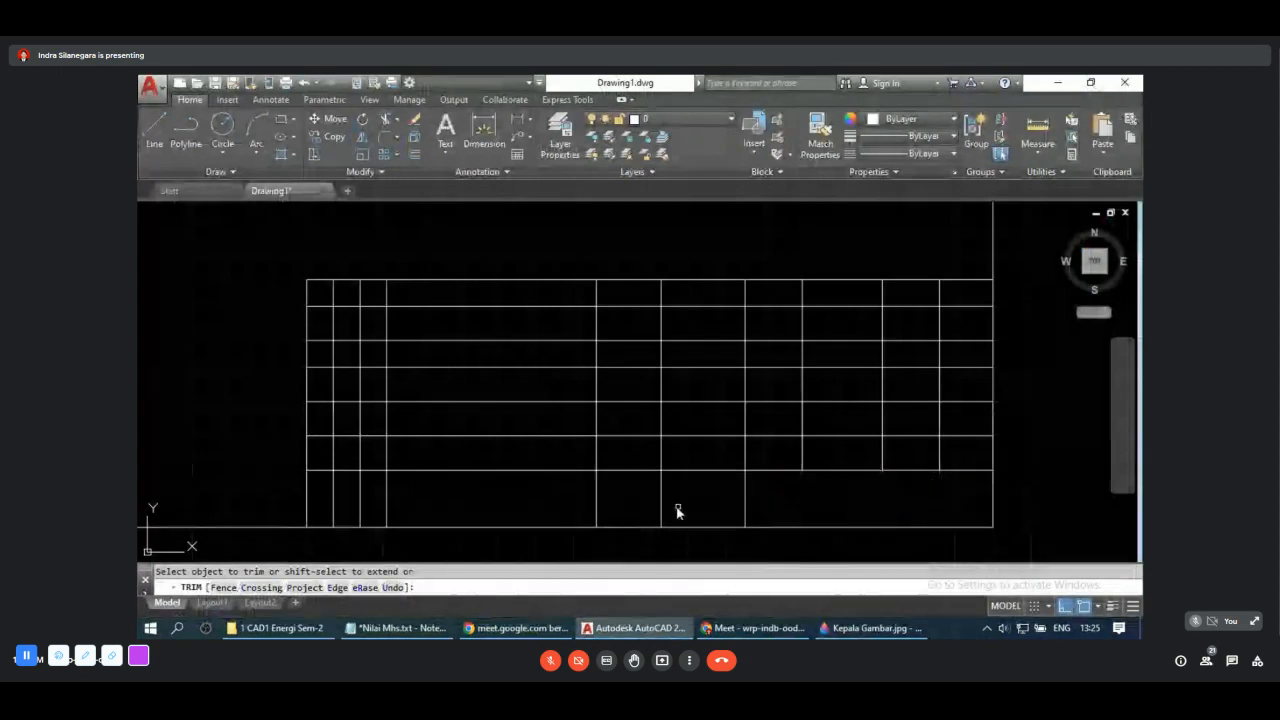
Step: Trim the vertical dividers out of the Institute Name cell and the lines crossing the TITLE cell above it
click(689, 504)
click(533, 513)
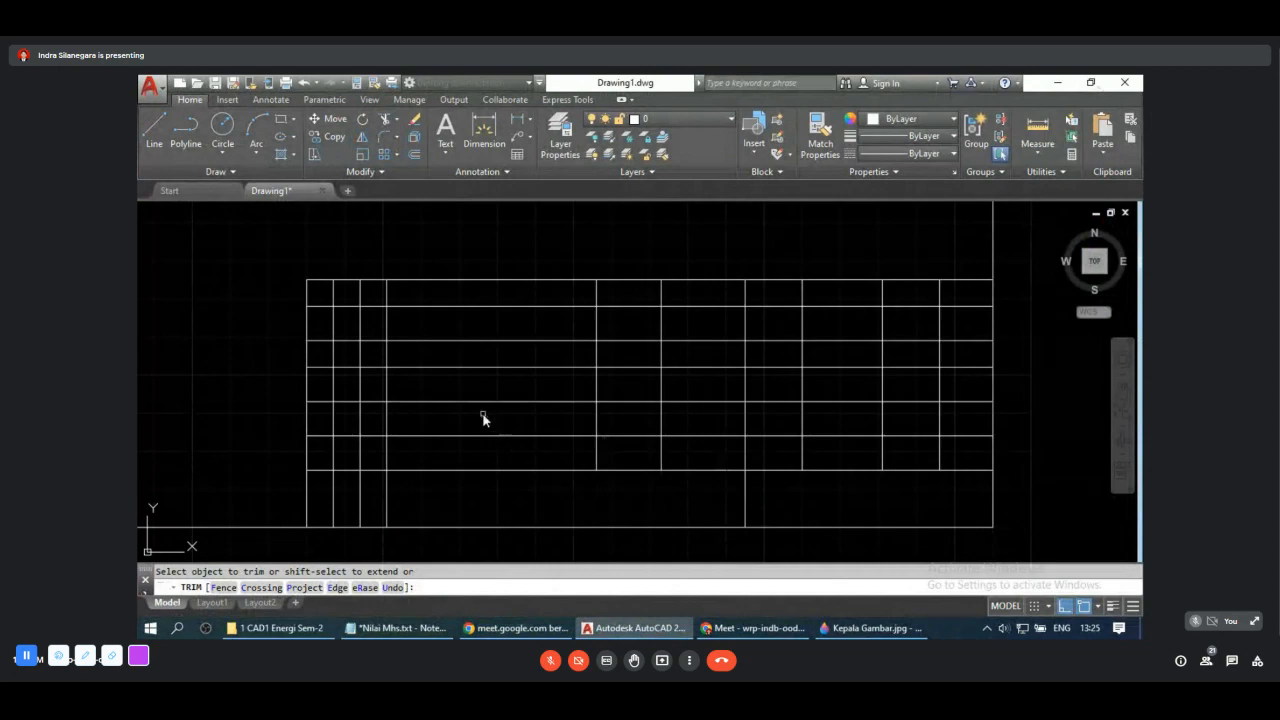
click(509, 429)
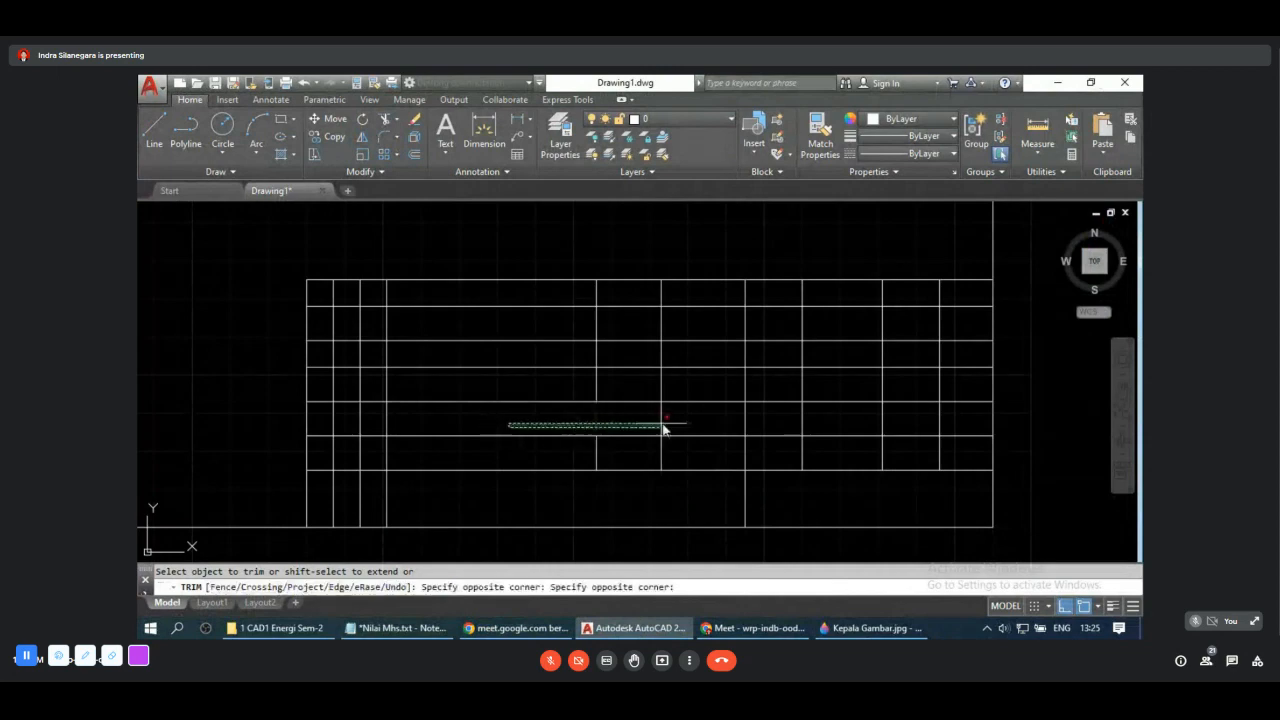
click(712, 453)
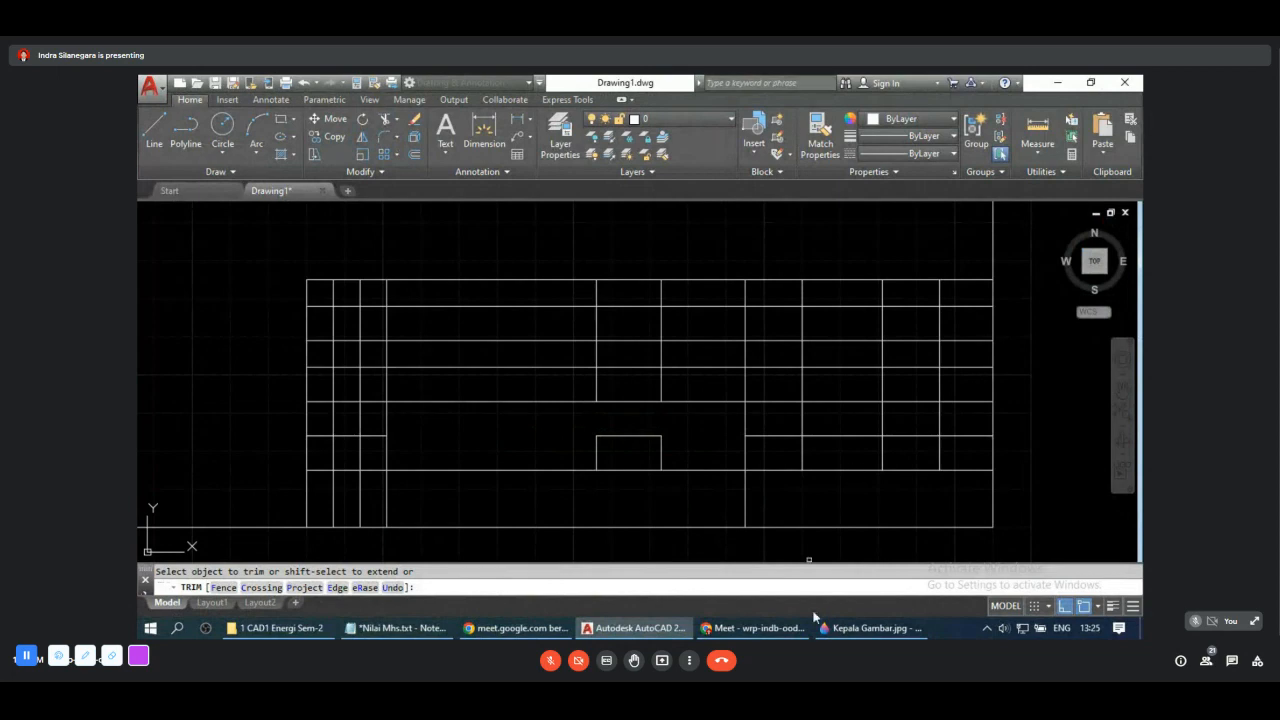
Step: Check the title block reference in Paint 3D, and trim the lines crossing the Revisions cell in AutoCAD
click(860, 630)
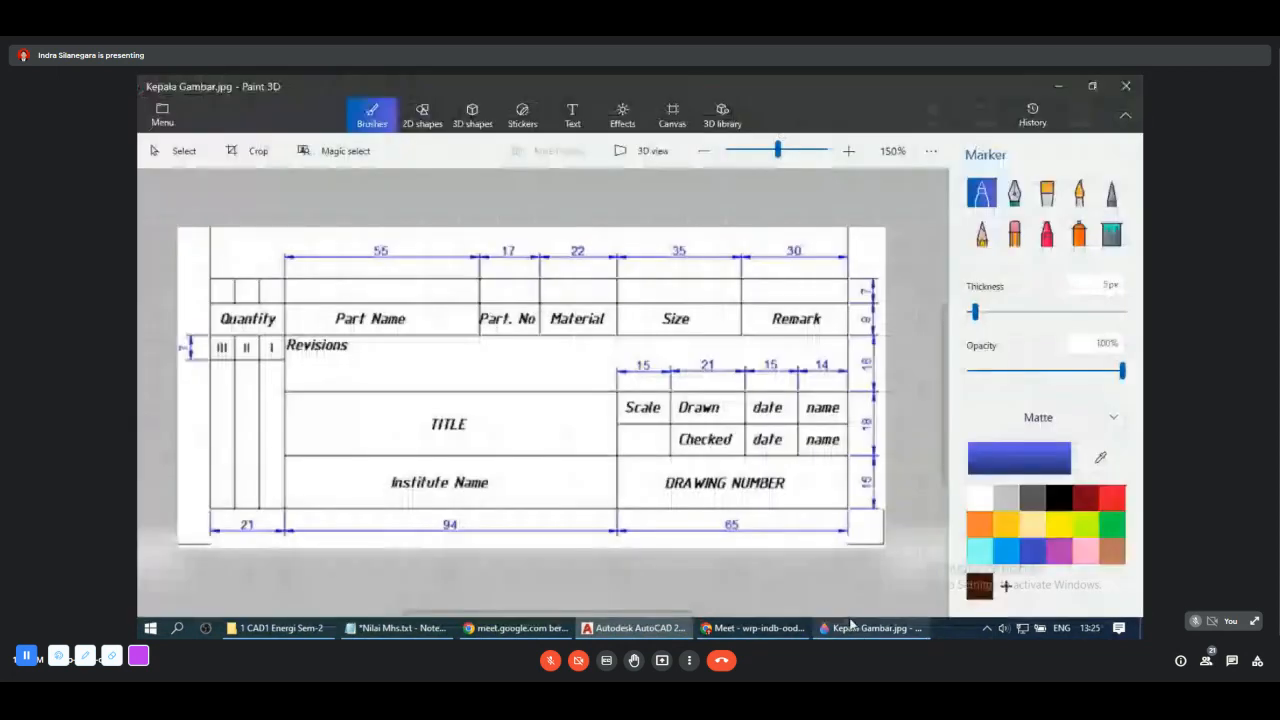
click(659, 633)
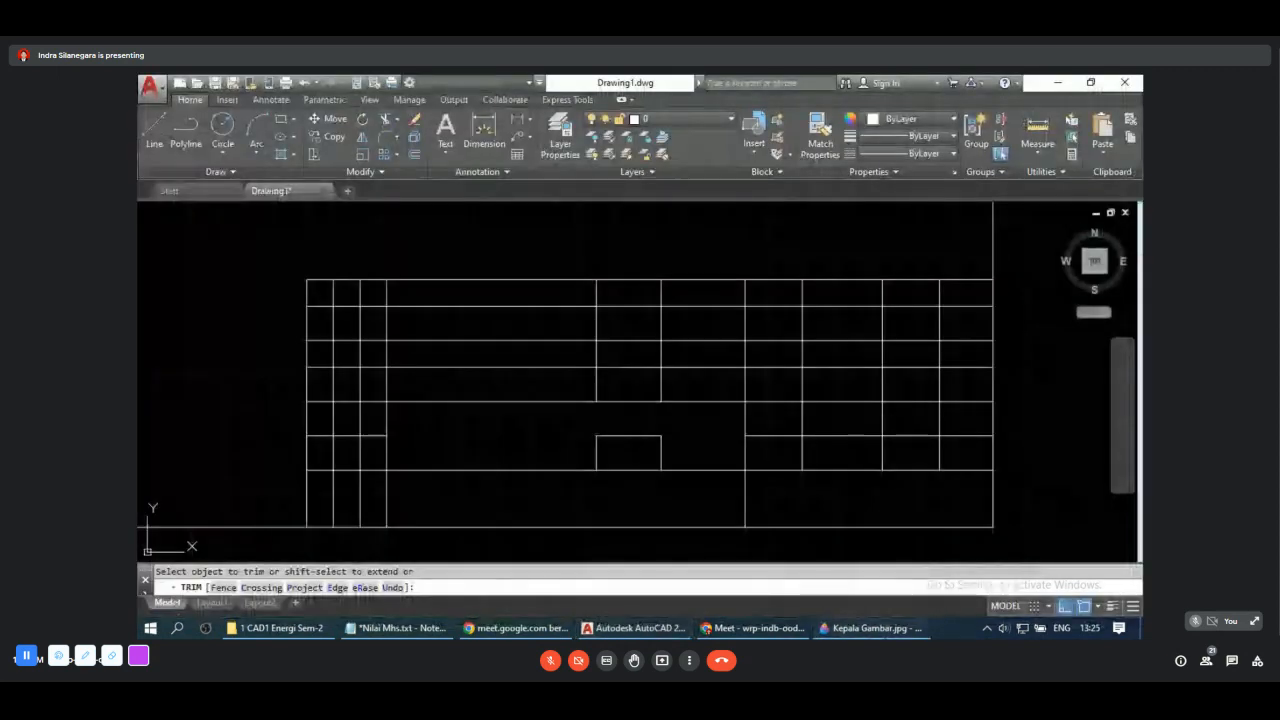
click(872, 629)
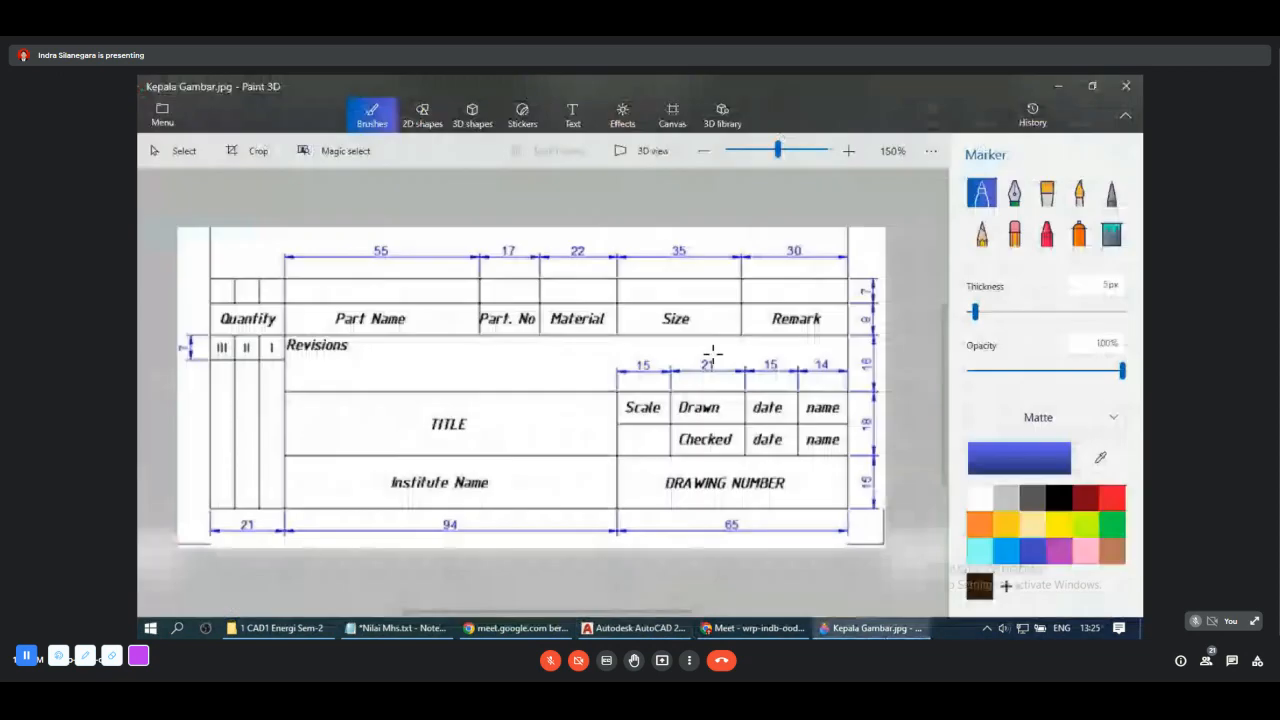
key(alt+Tab)
click(400, 350)
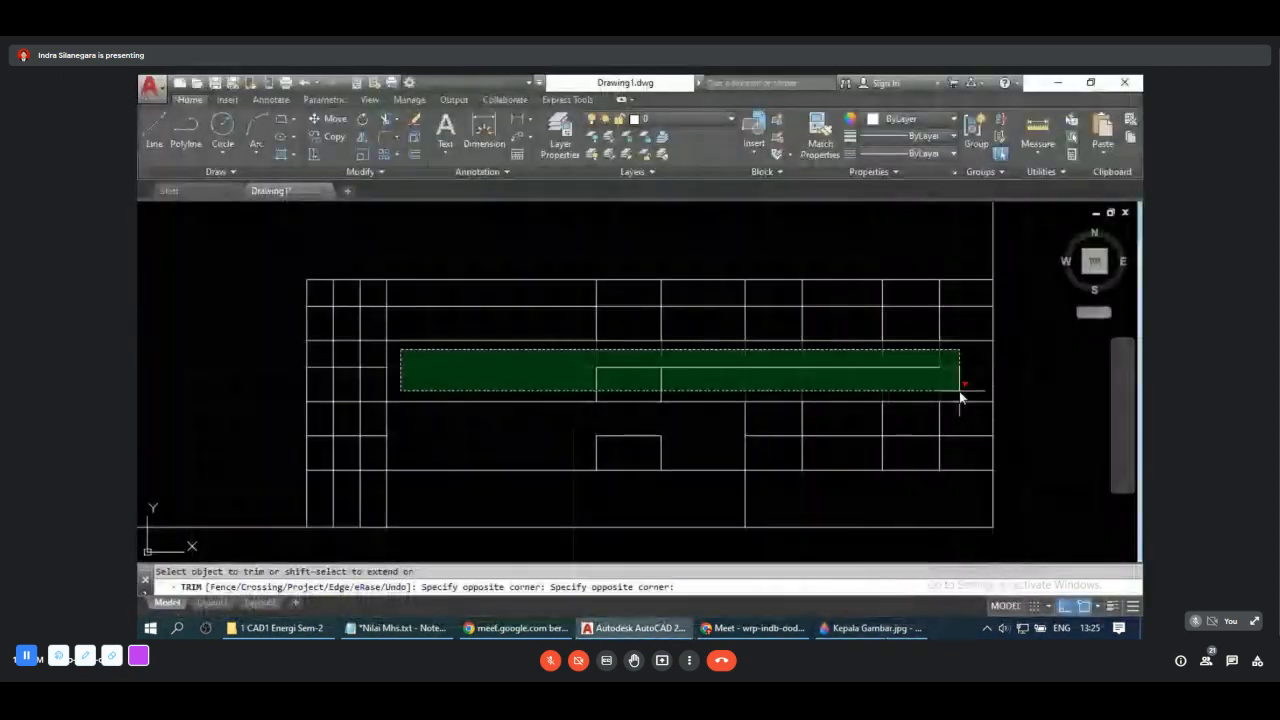
click(959, 391)
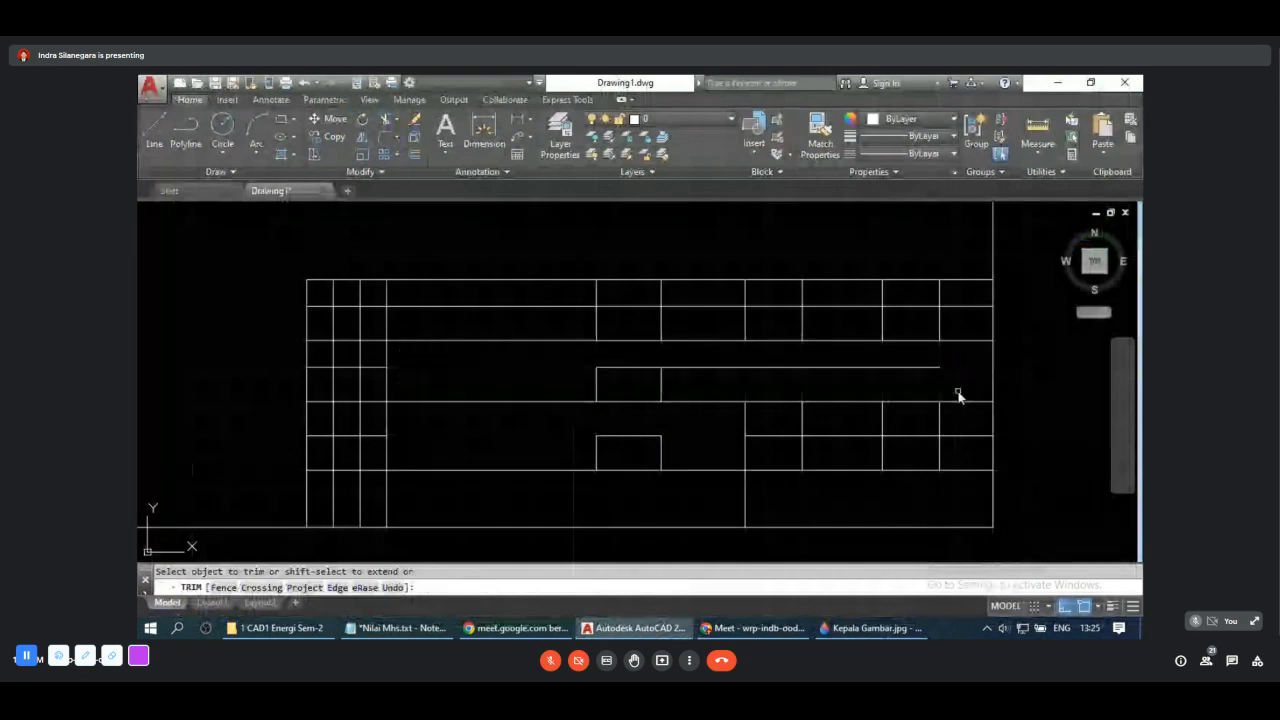
Step: Trim the lower row lines out of Quantity column I and the middle line out of the Scale cell, ending the Trim command
click(371, 500)
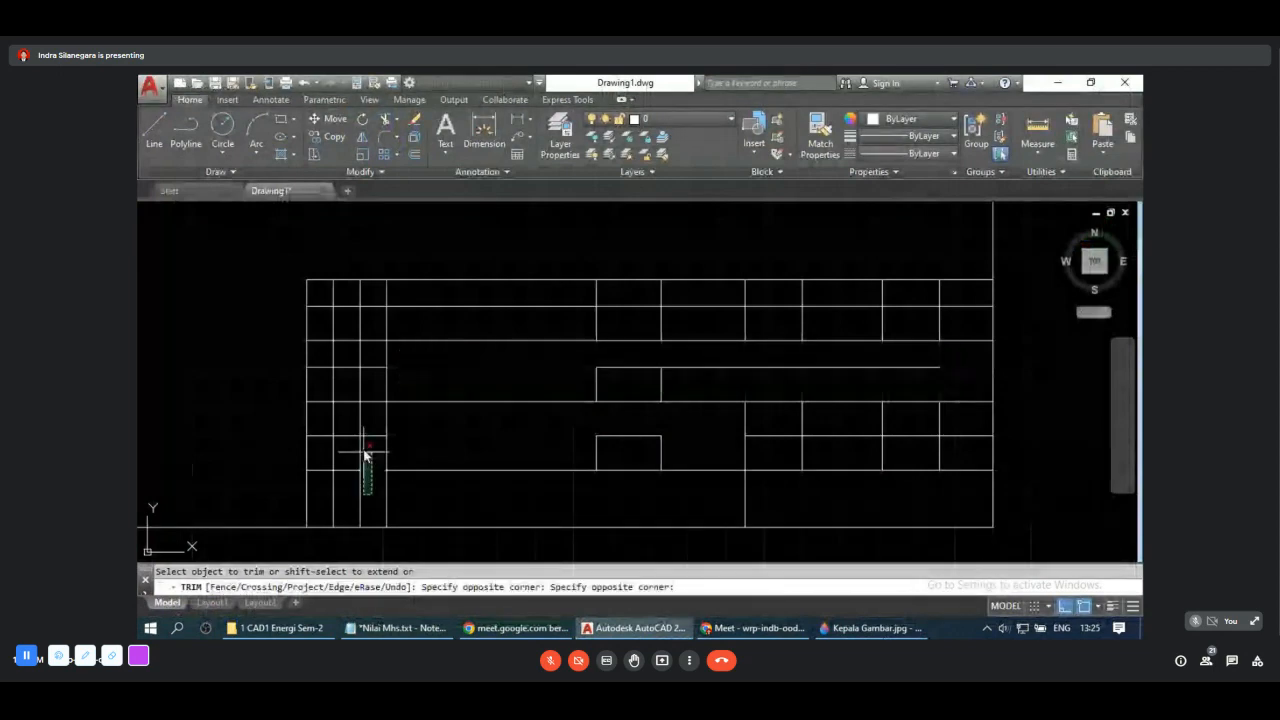
click(362, 474)
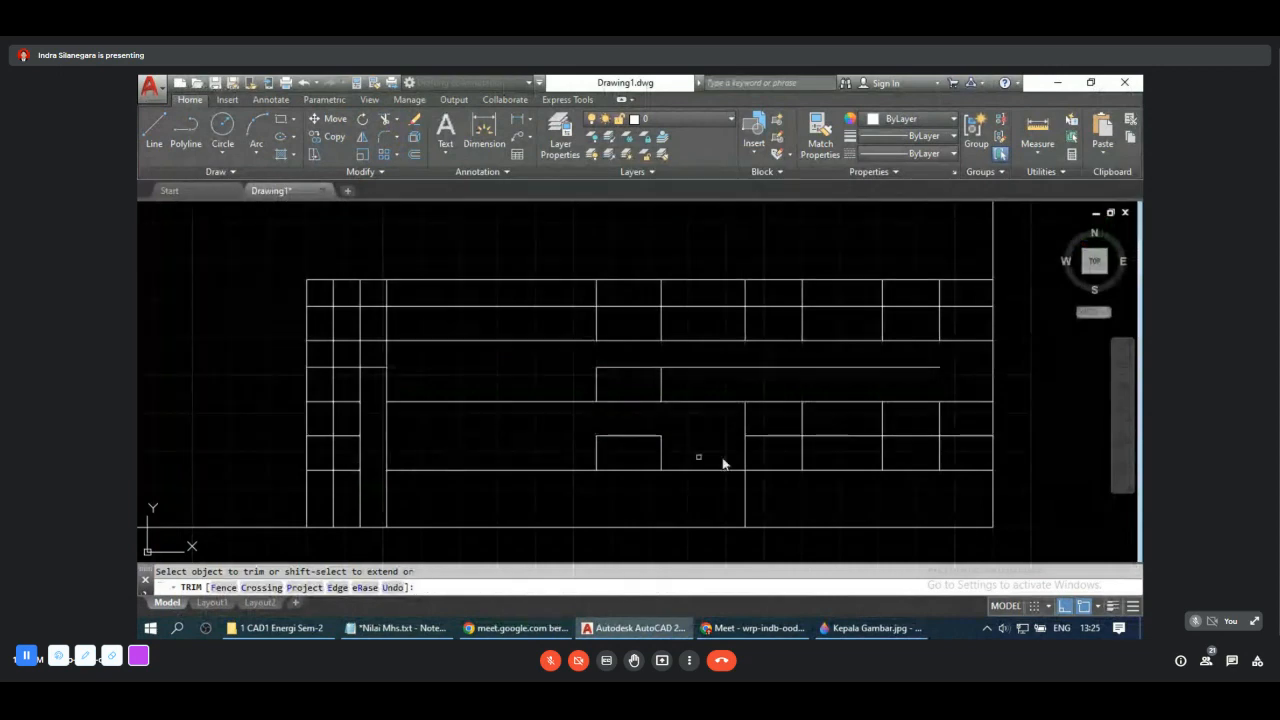
click(769, 437)
click(774, 436)
key(Return)
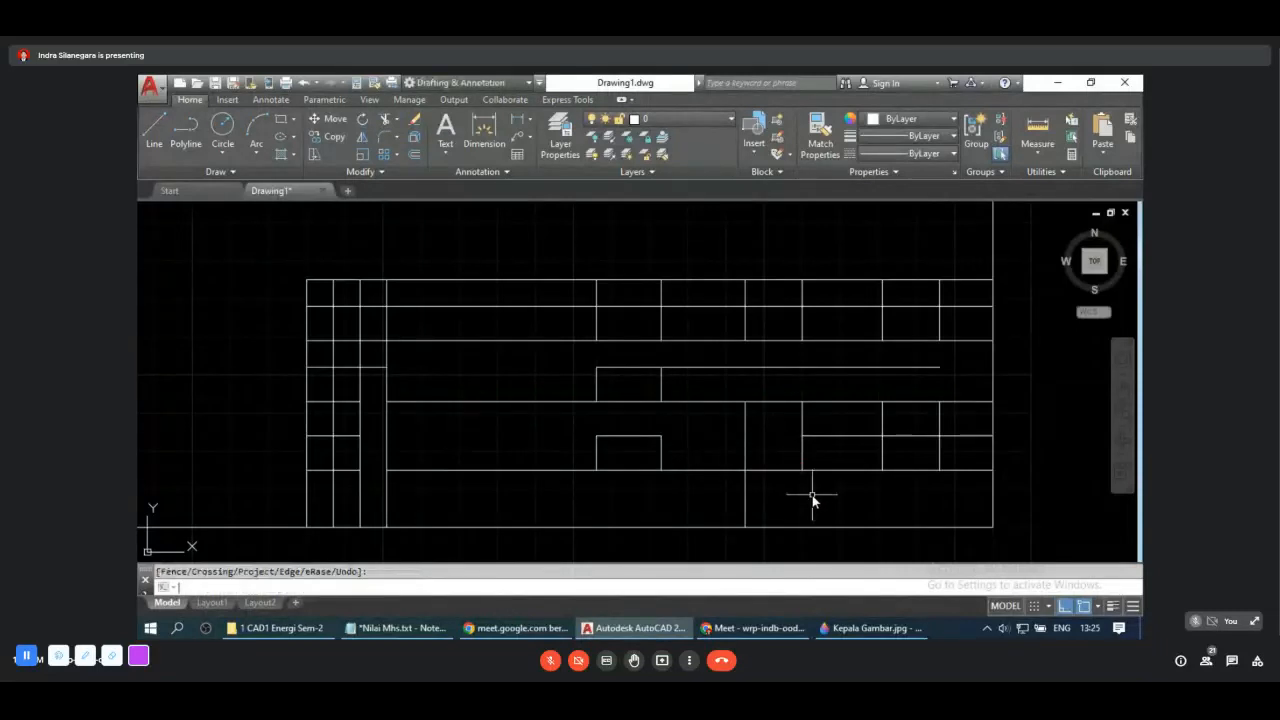
Step: Erase the leftover line fragments inside the TITLE and Revisions cells
click(571, 424)
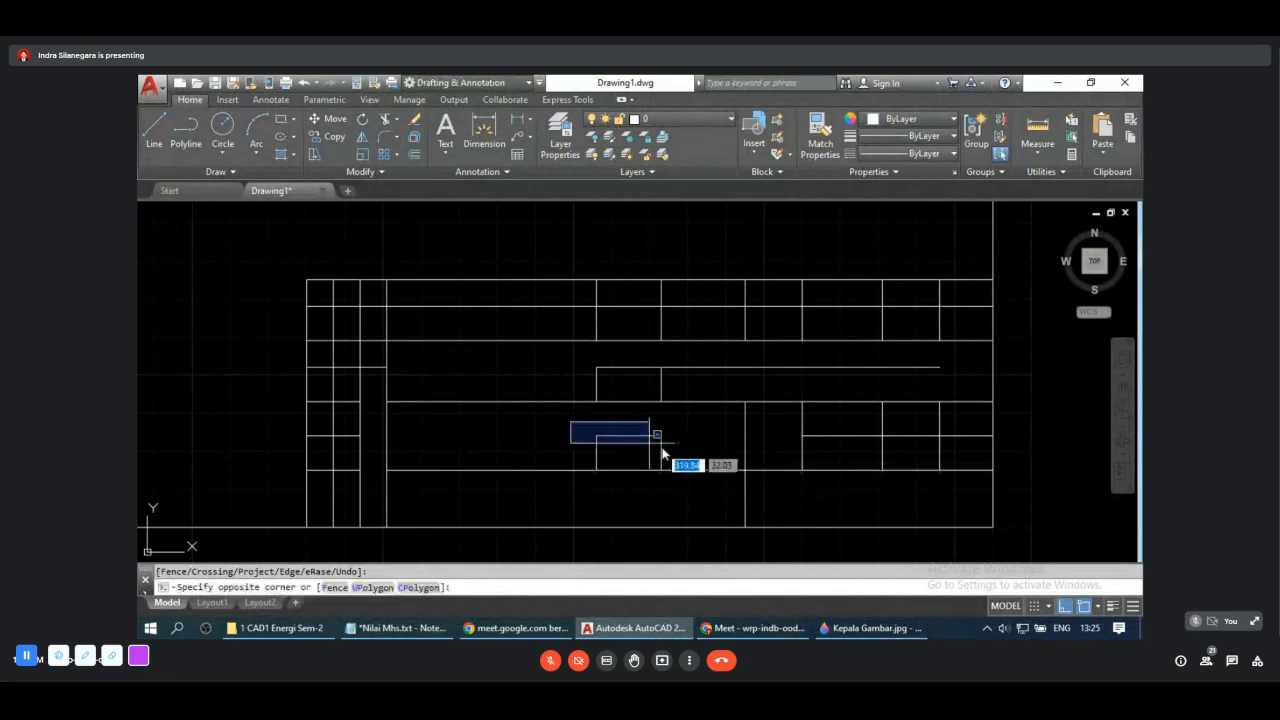
click(663, 449)
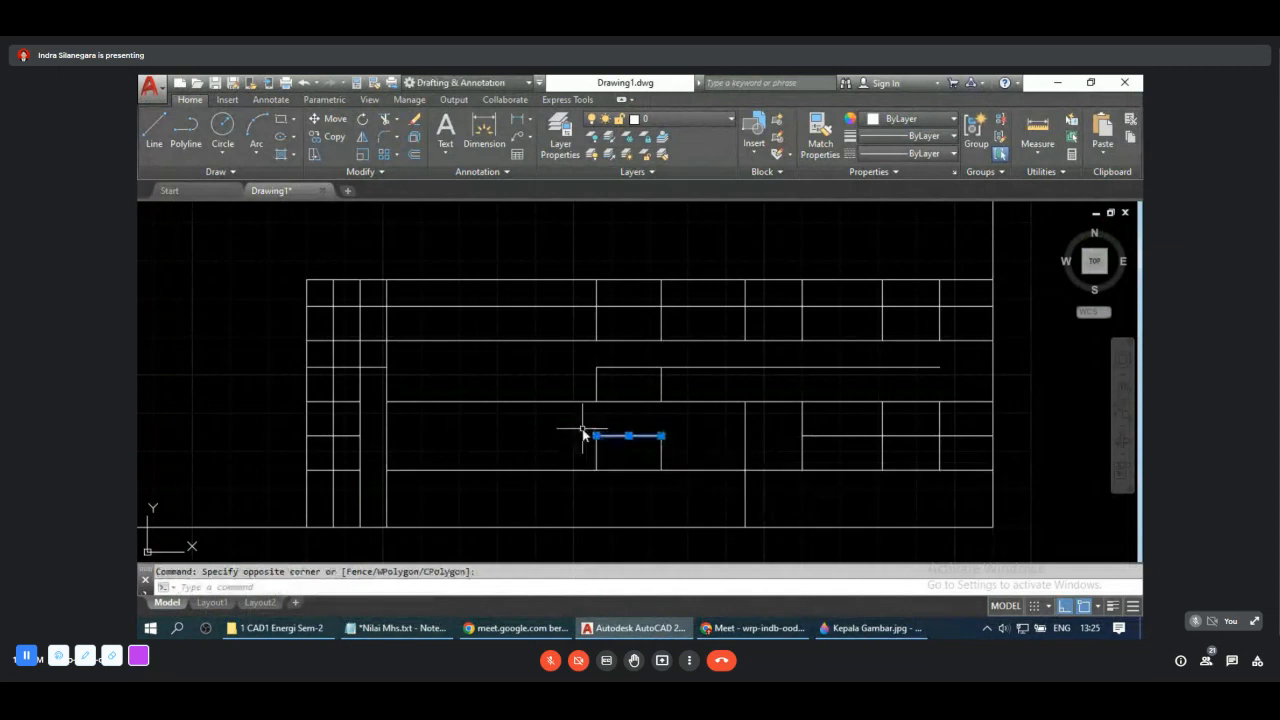
click(585, 431)
click(678, 490)
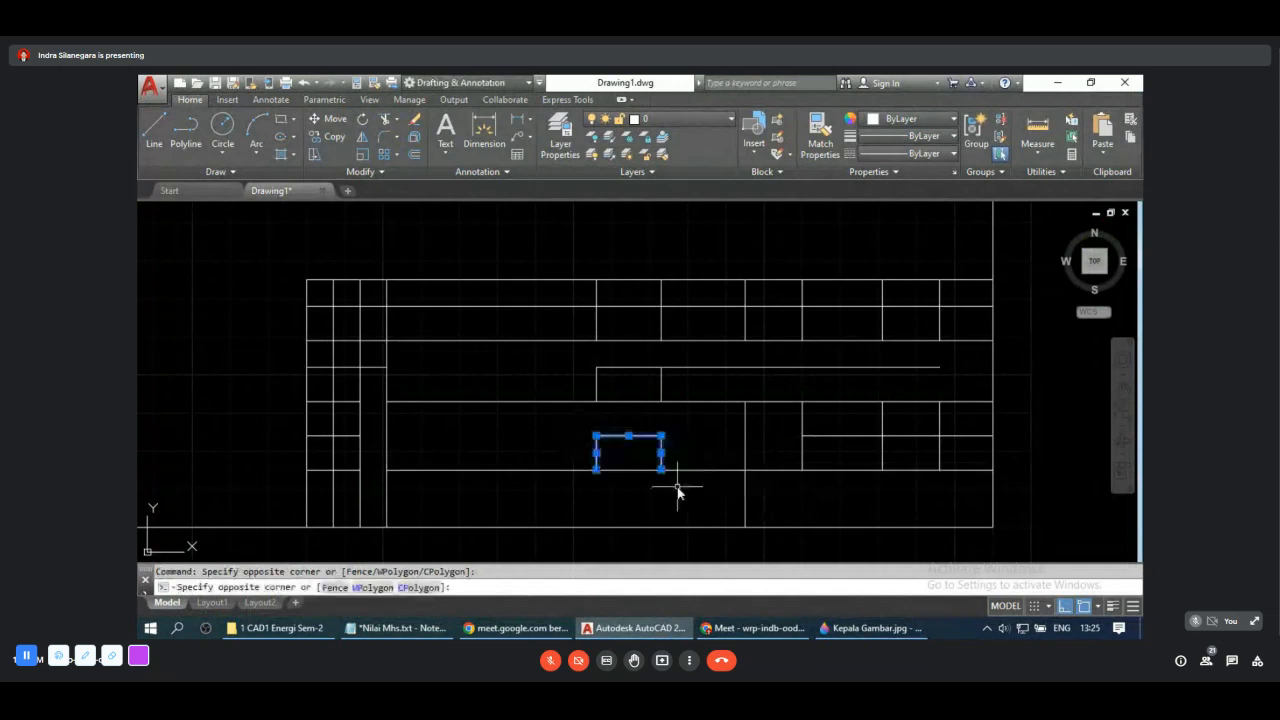
click(581, 357)
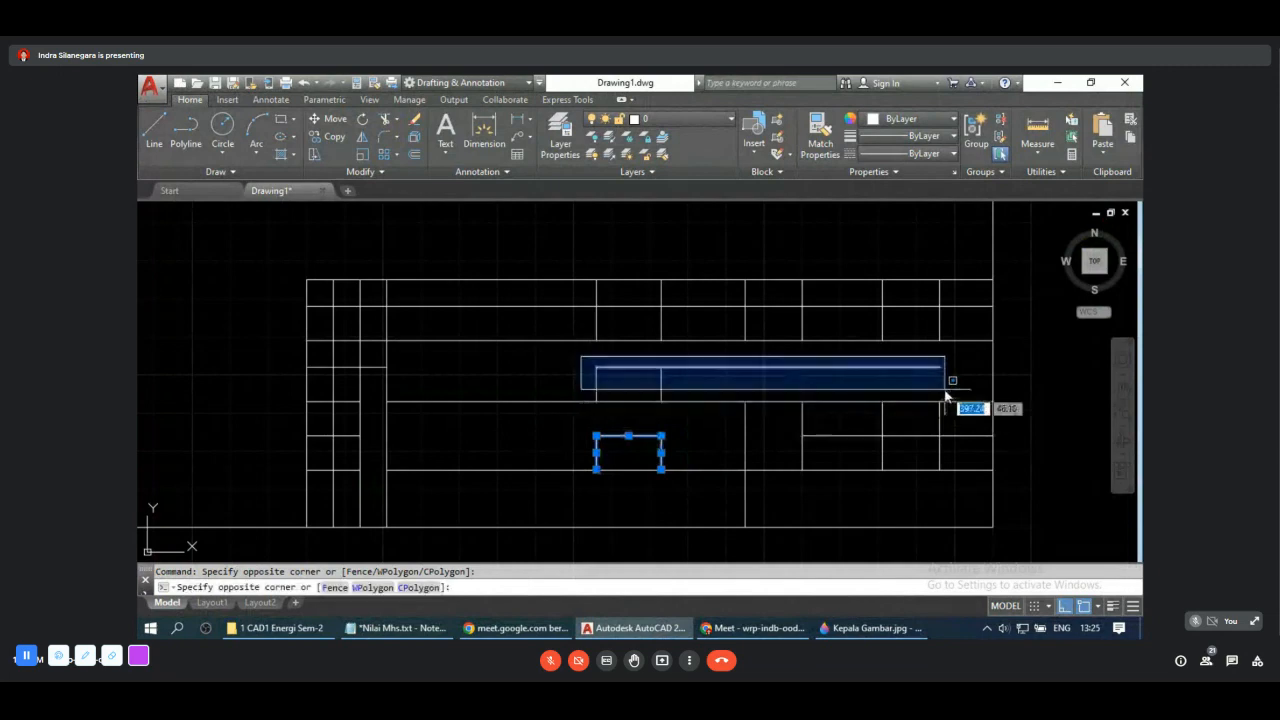
click(720, 403)
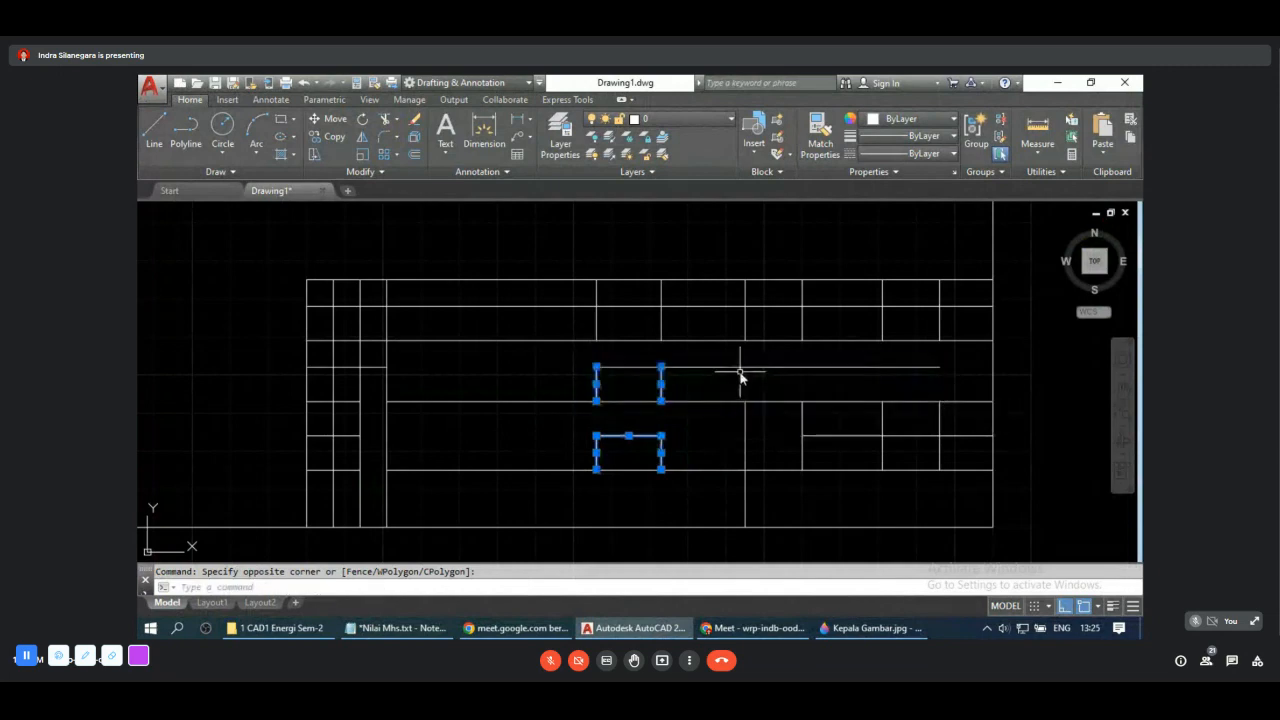
click(743, 370)
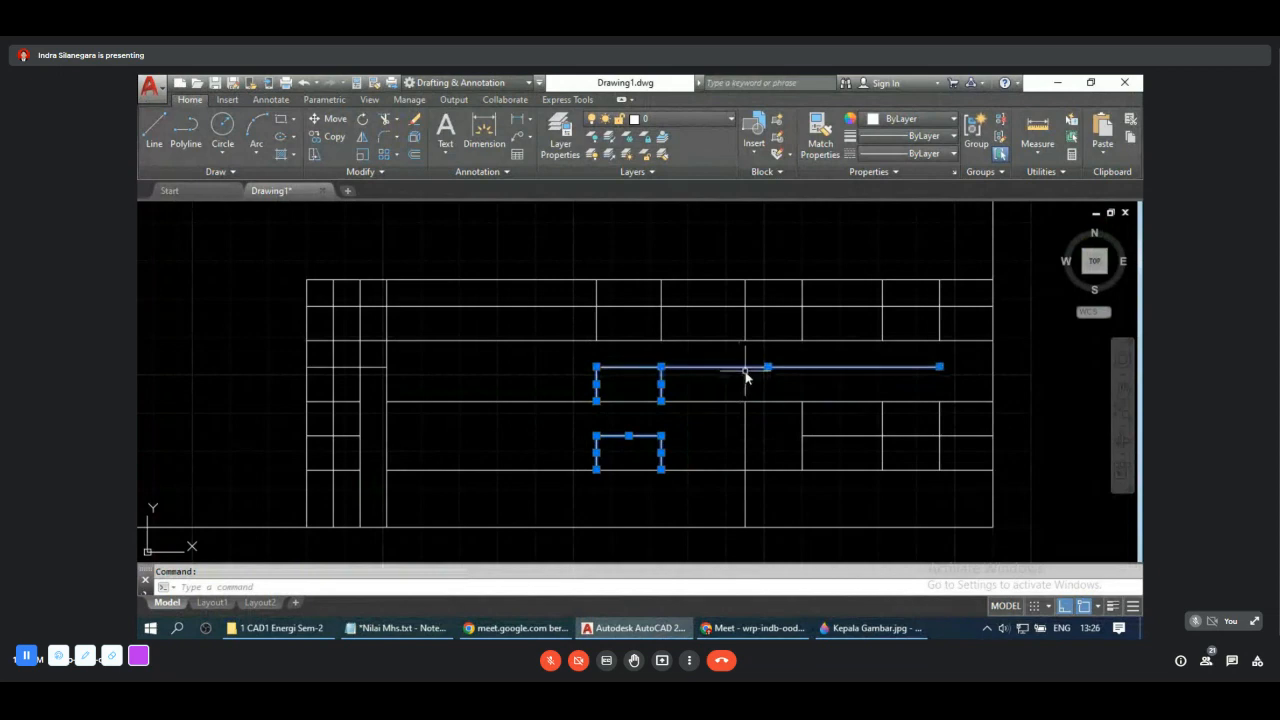
key(Delete)
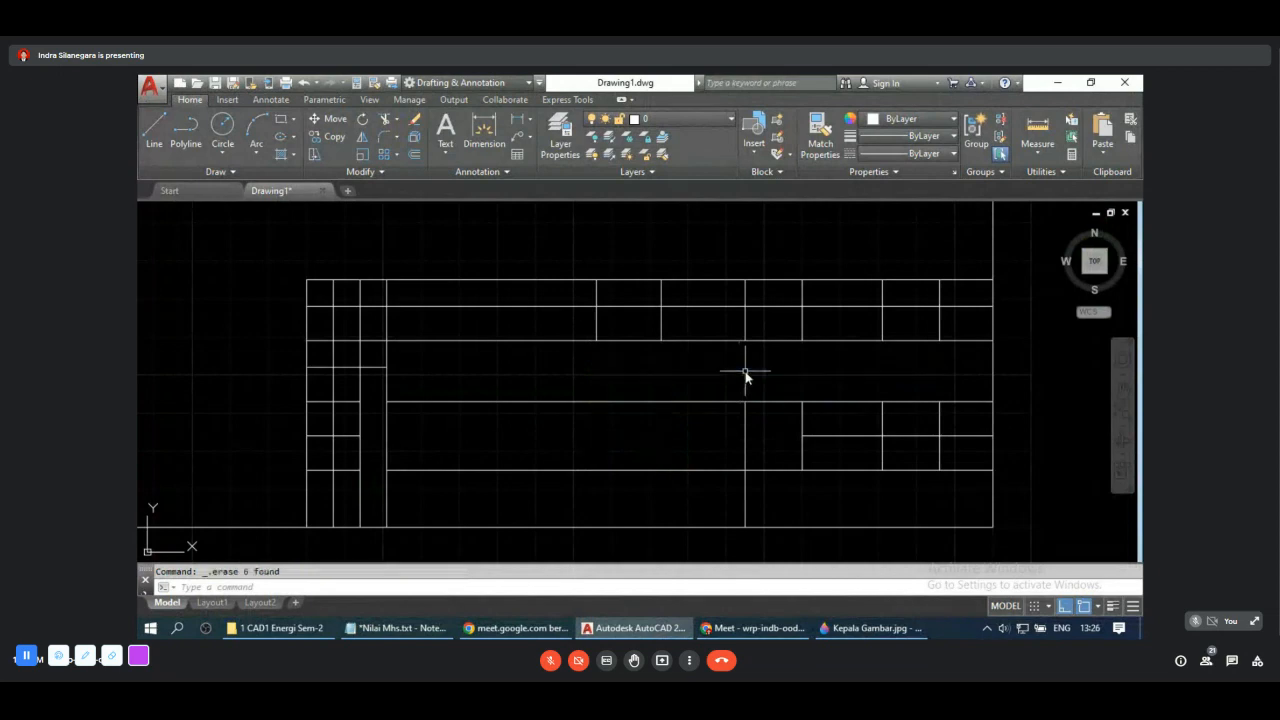
Step: Erase the three short horizontal lines remaining across Quantity columns III and II below the numeral row
click(349, 401)
click(349, 435)
click(349, 469)
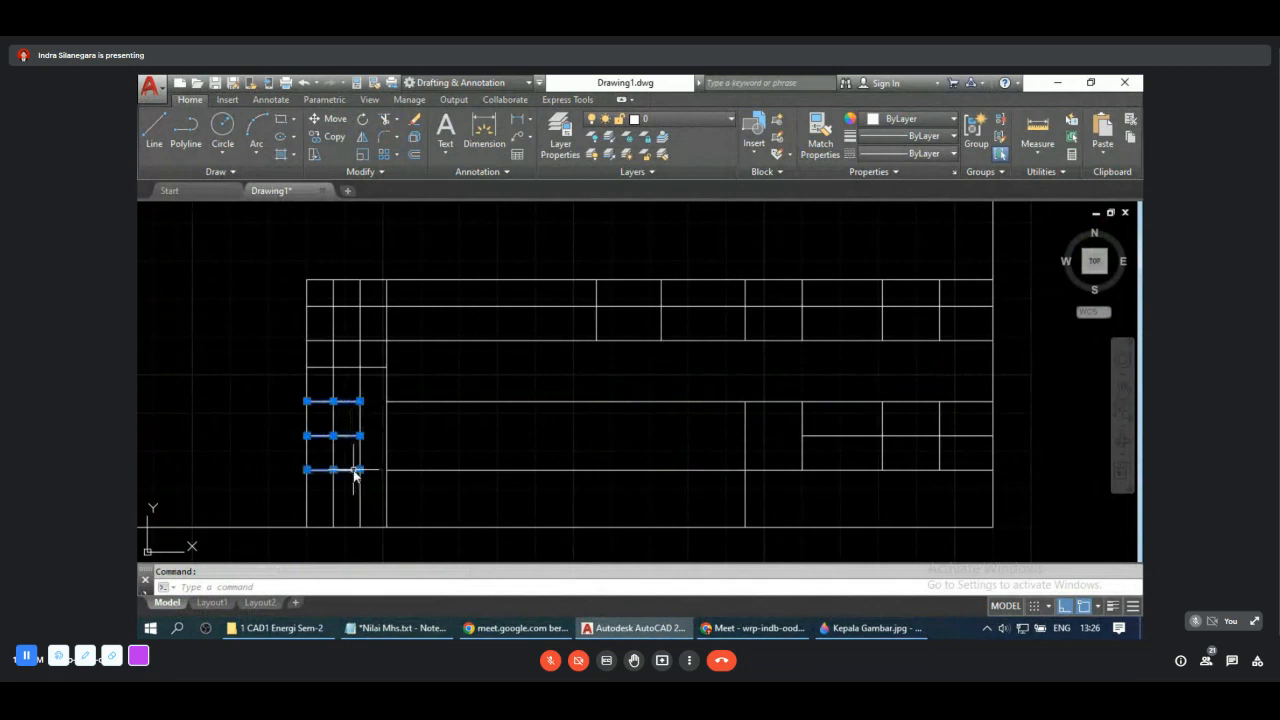
key(Delete)
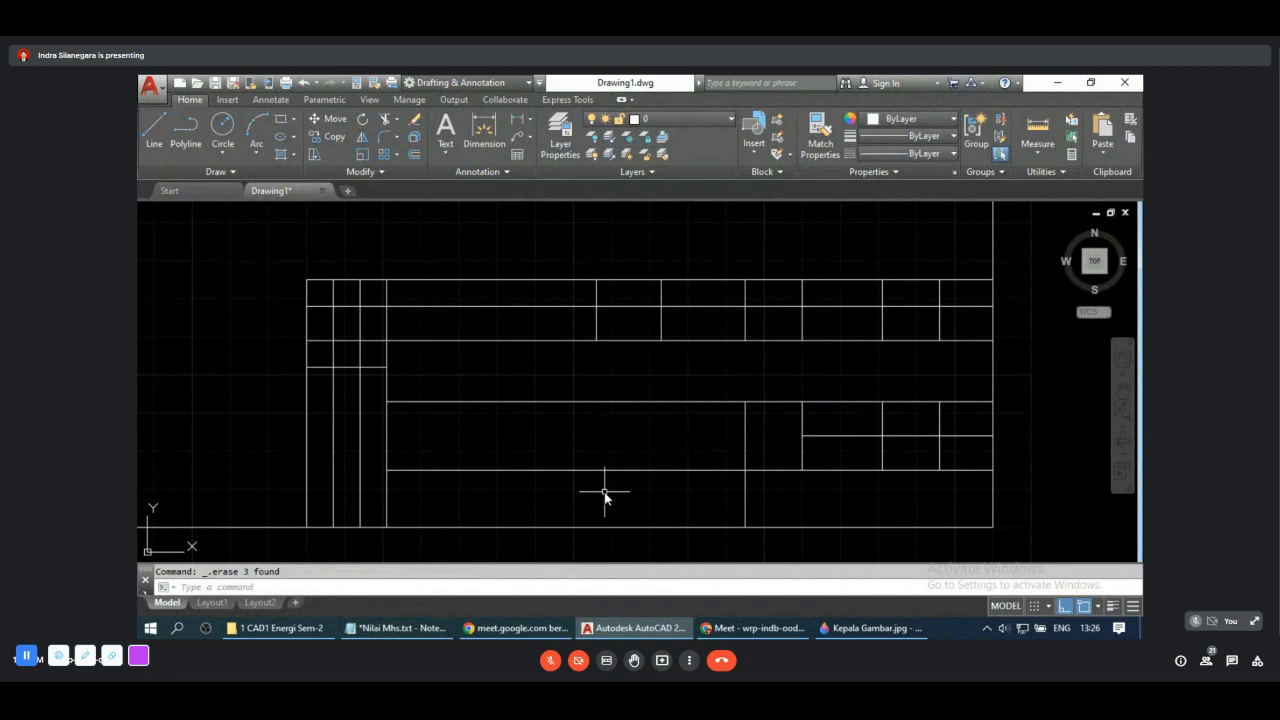
Step: Start the single-line Text command, and turn off object snap and ortho mode for free placement
text(TEK)
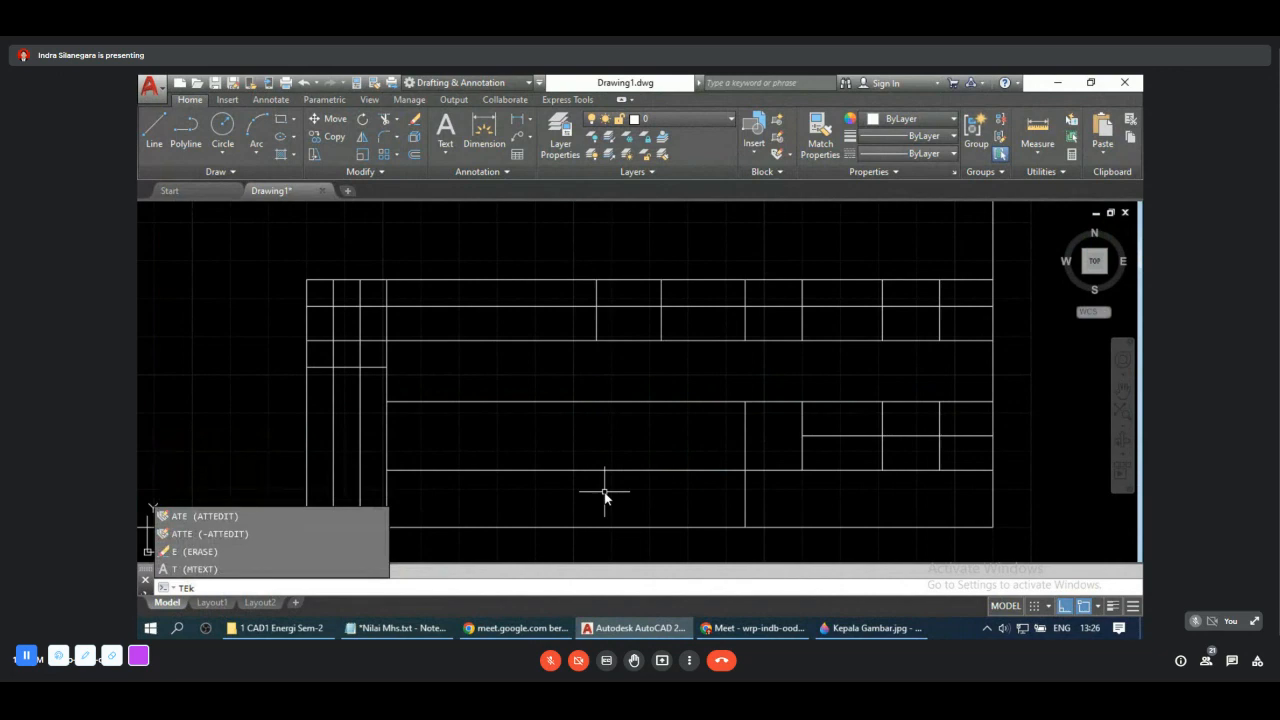
key(BackSpace)
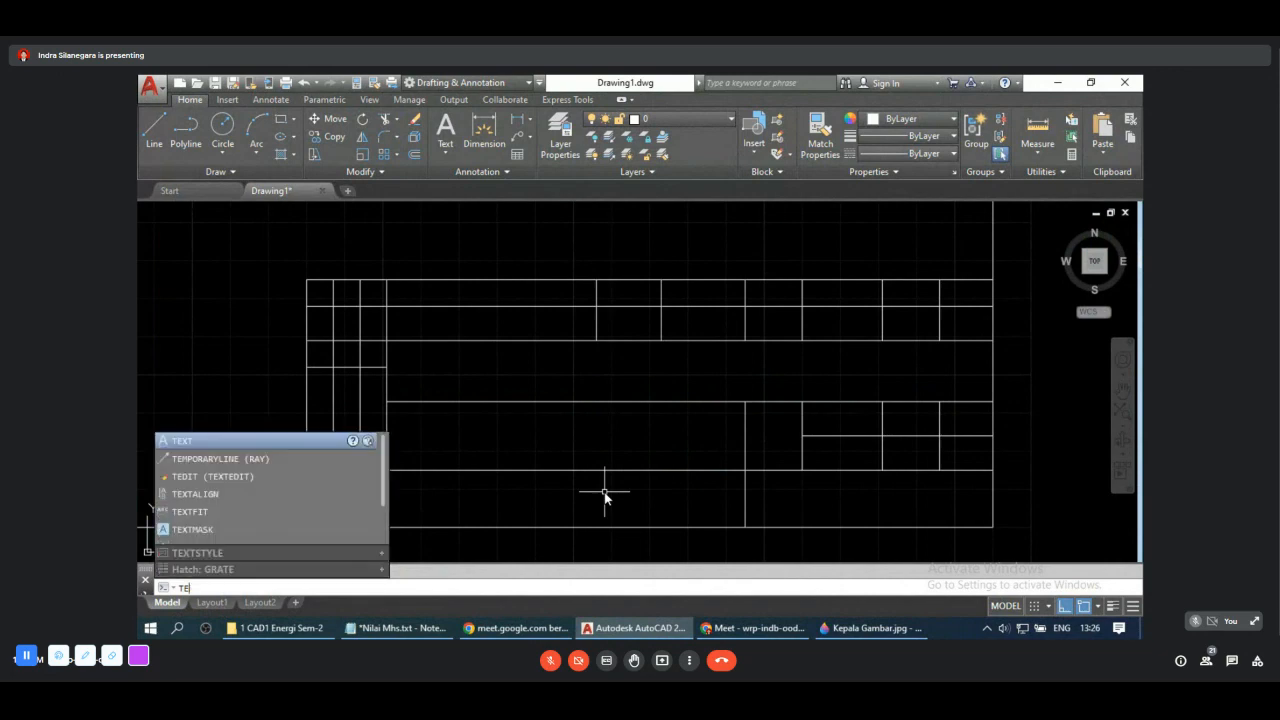
text(XT)
key(Return)
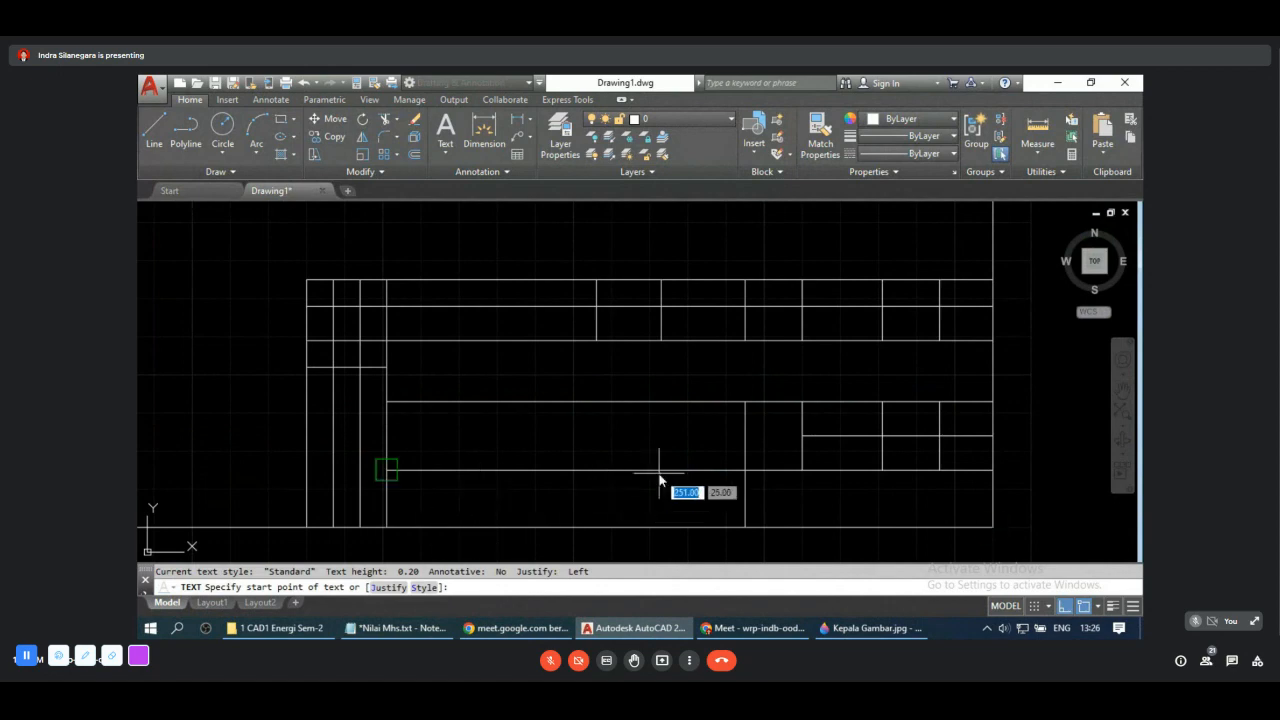
click(1065, 607)
click(1065, 607)
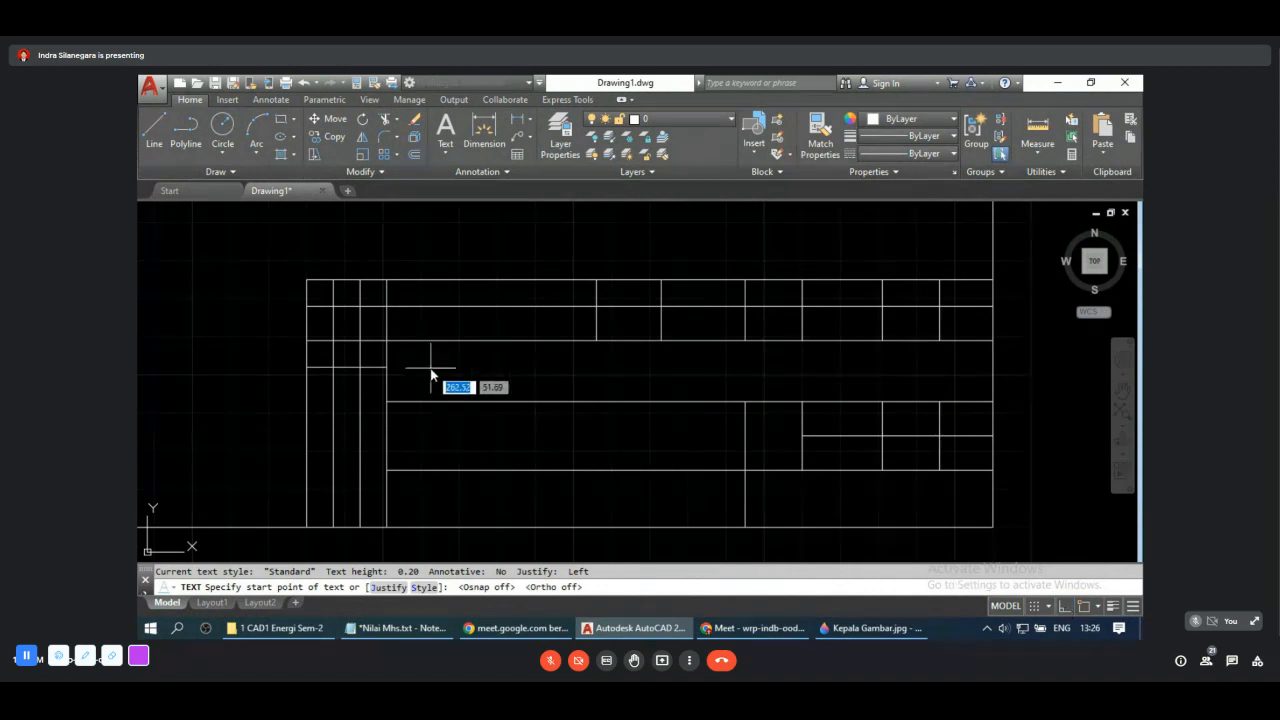
click(868, 628)
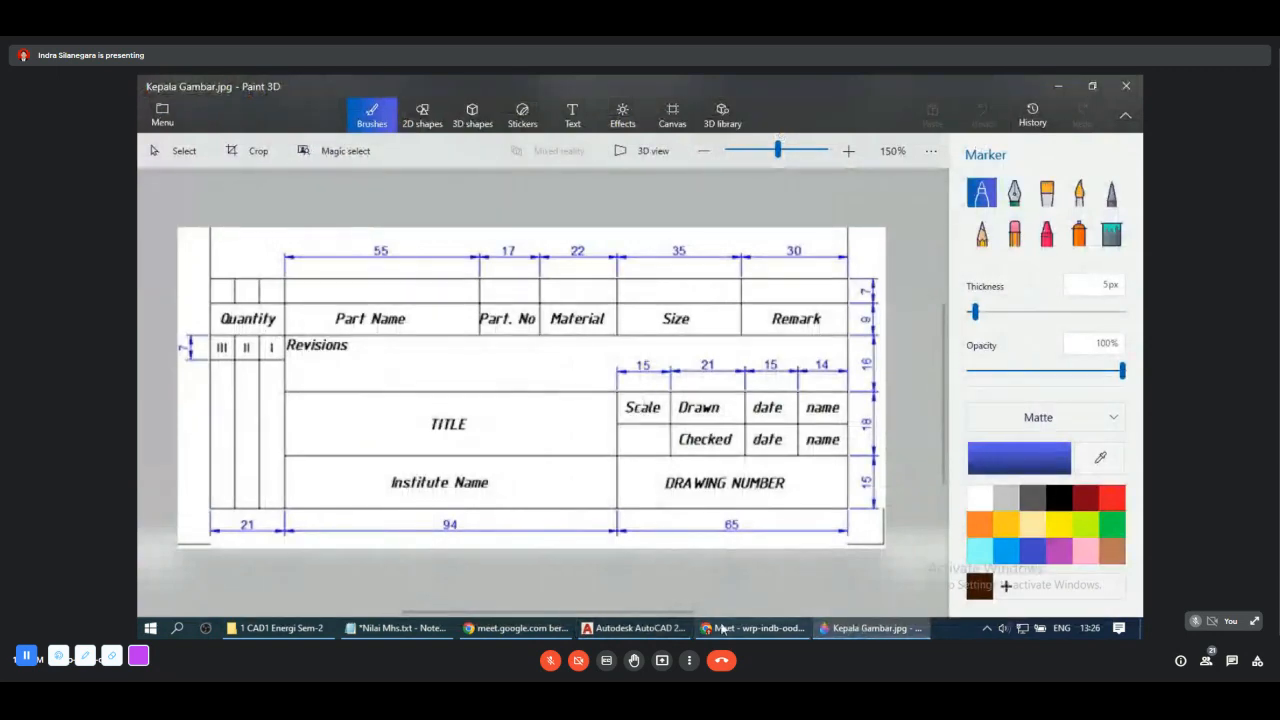
click(674, 628)
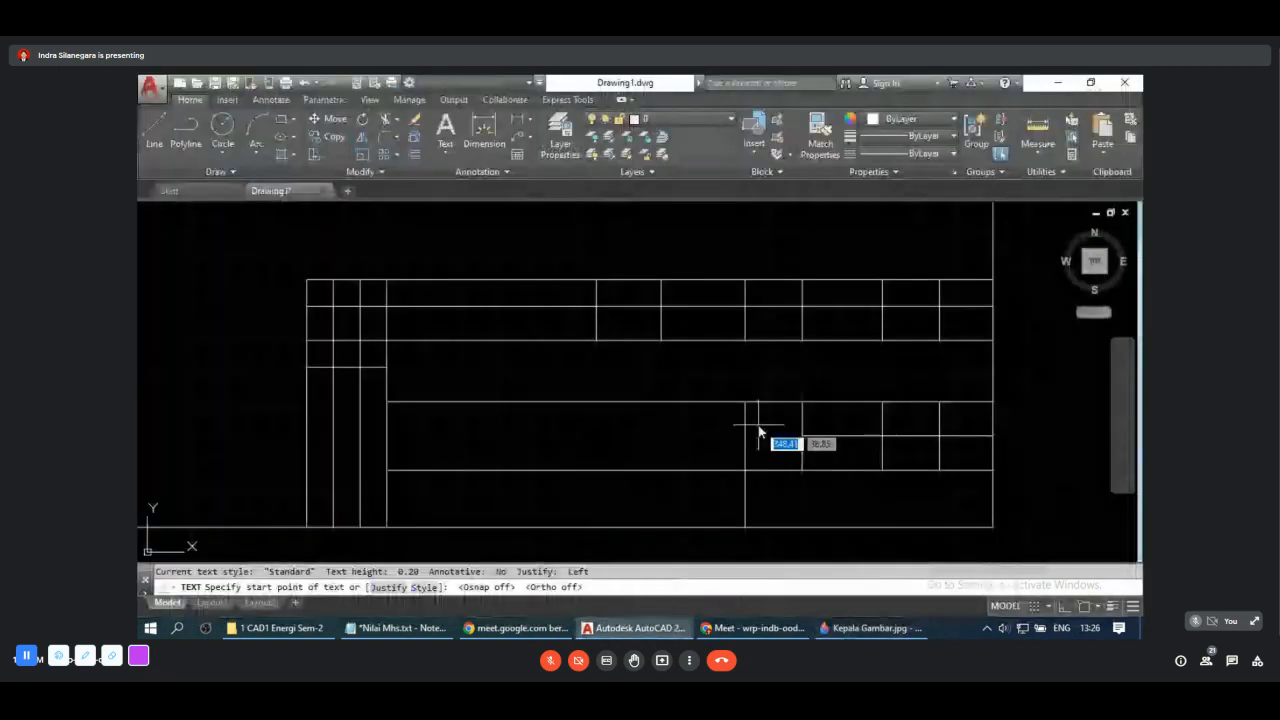
text(S)
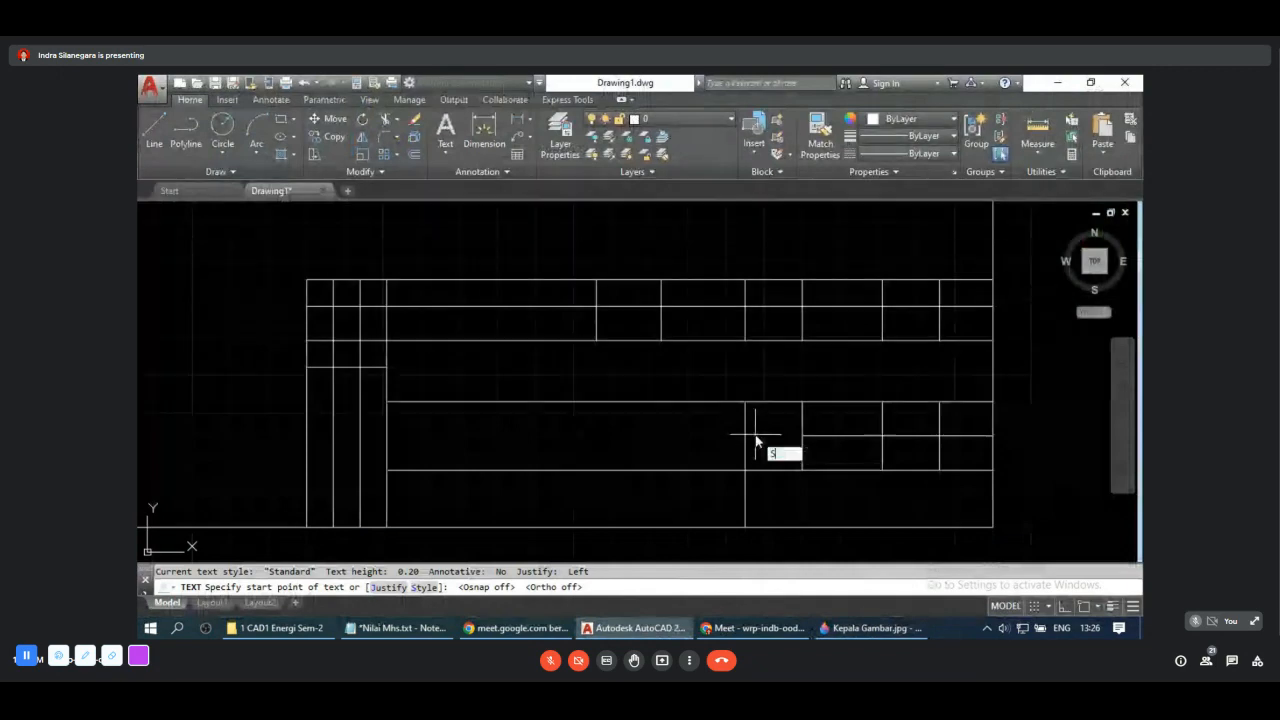
text(kala)
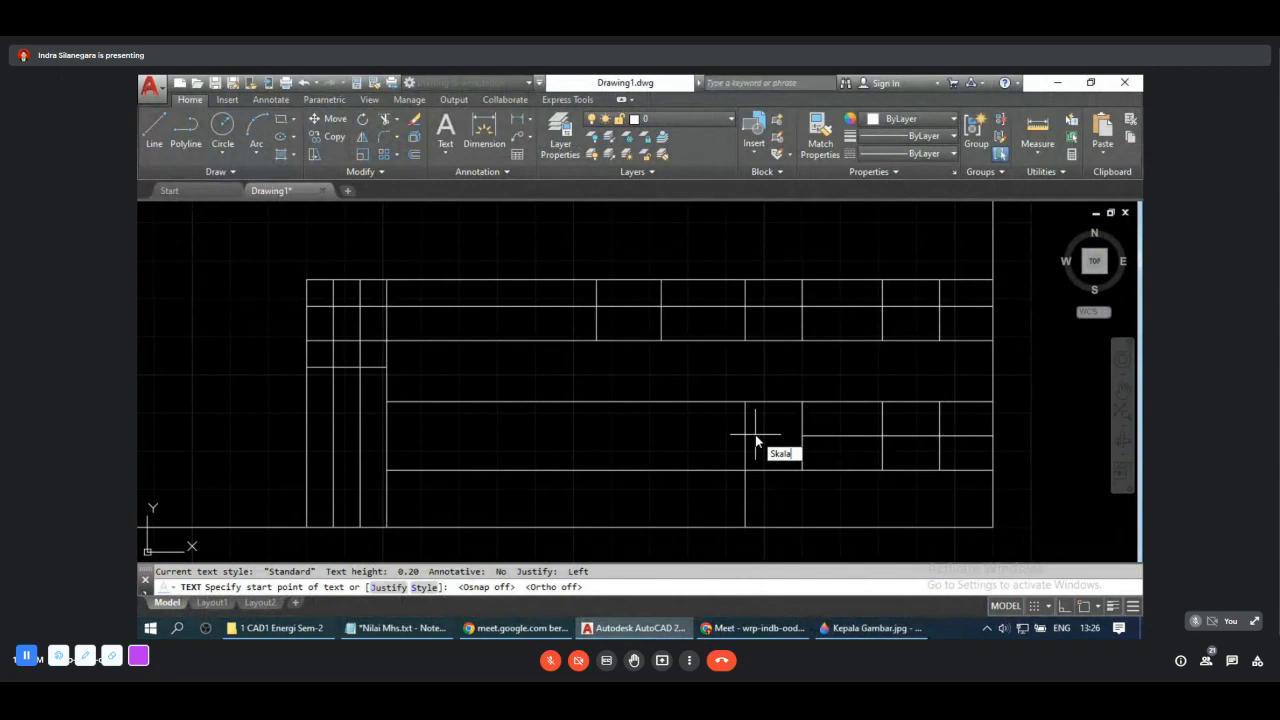
key(Escape)
Step: Add the single-line text "Skala" in the Scale cell with height 3 and rotation angle 0
text(text)
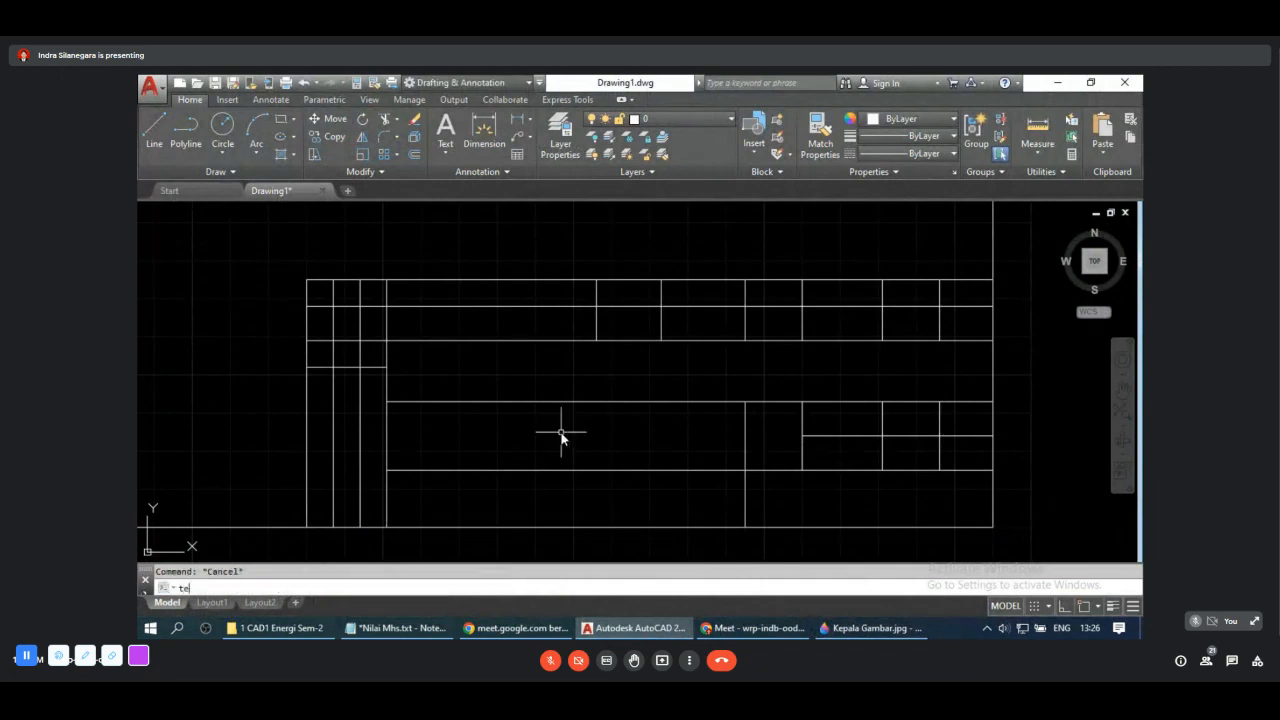
key(Return)
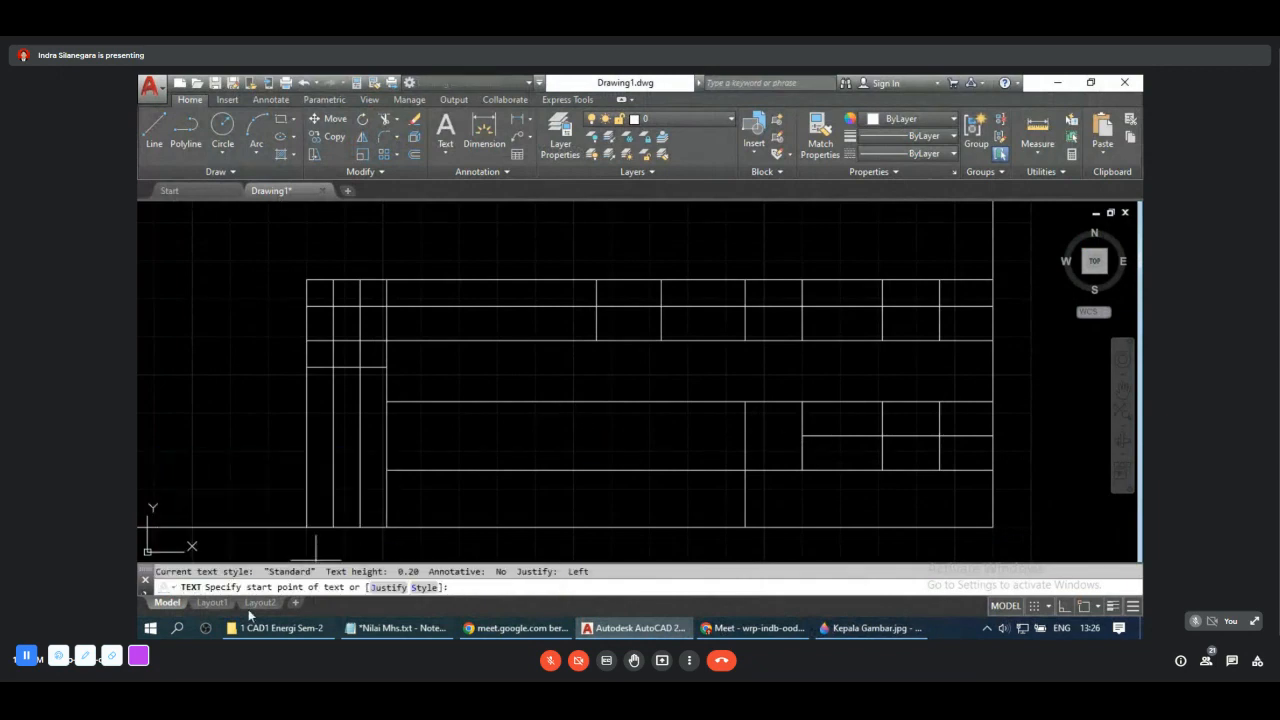
click(755, 436)
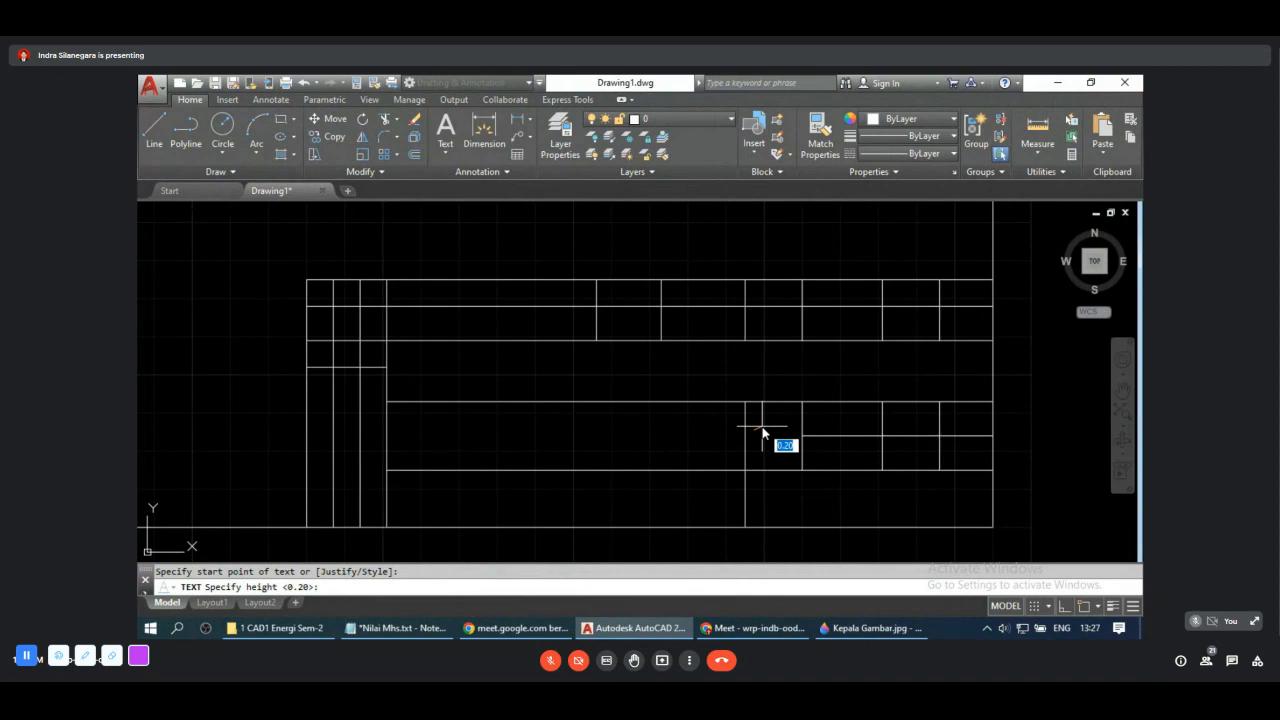
text(3)
key(Return)
key(Return)
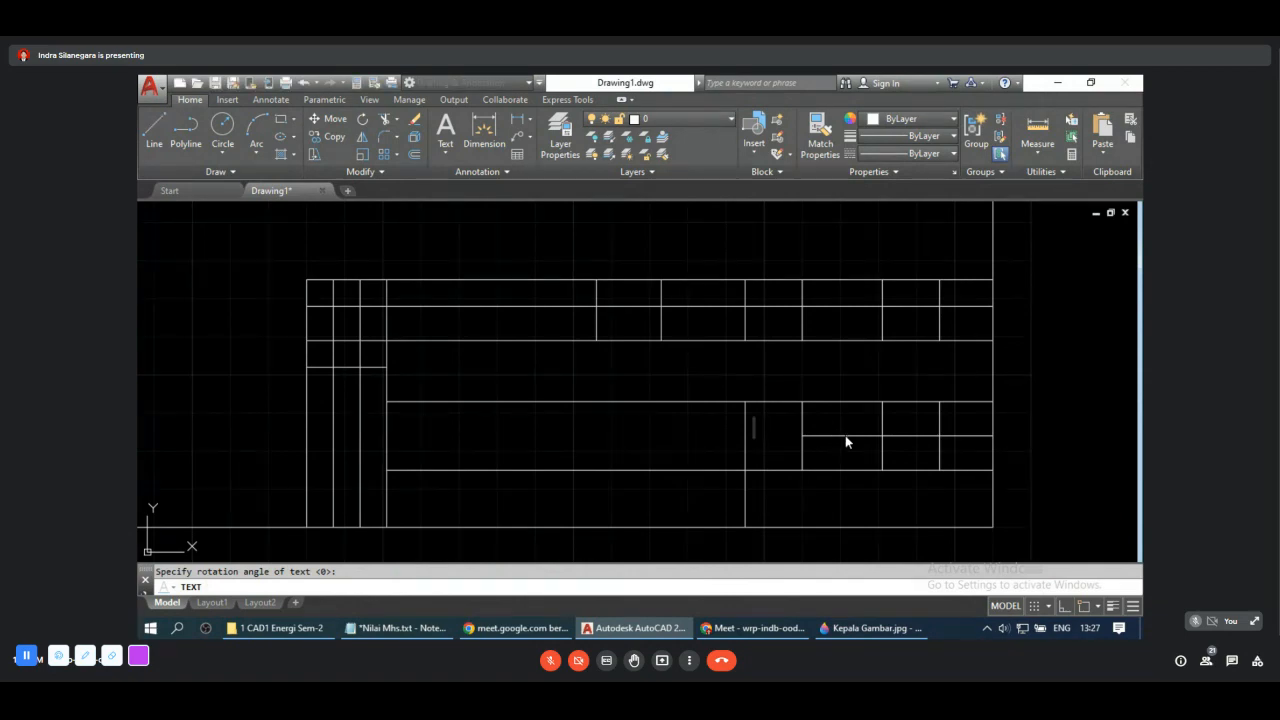
text(Skala)
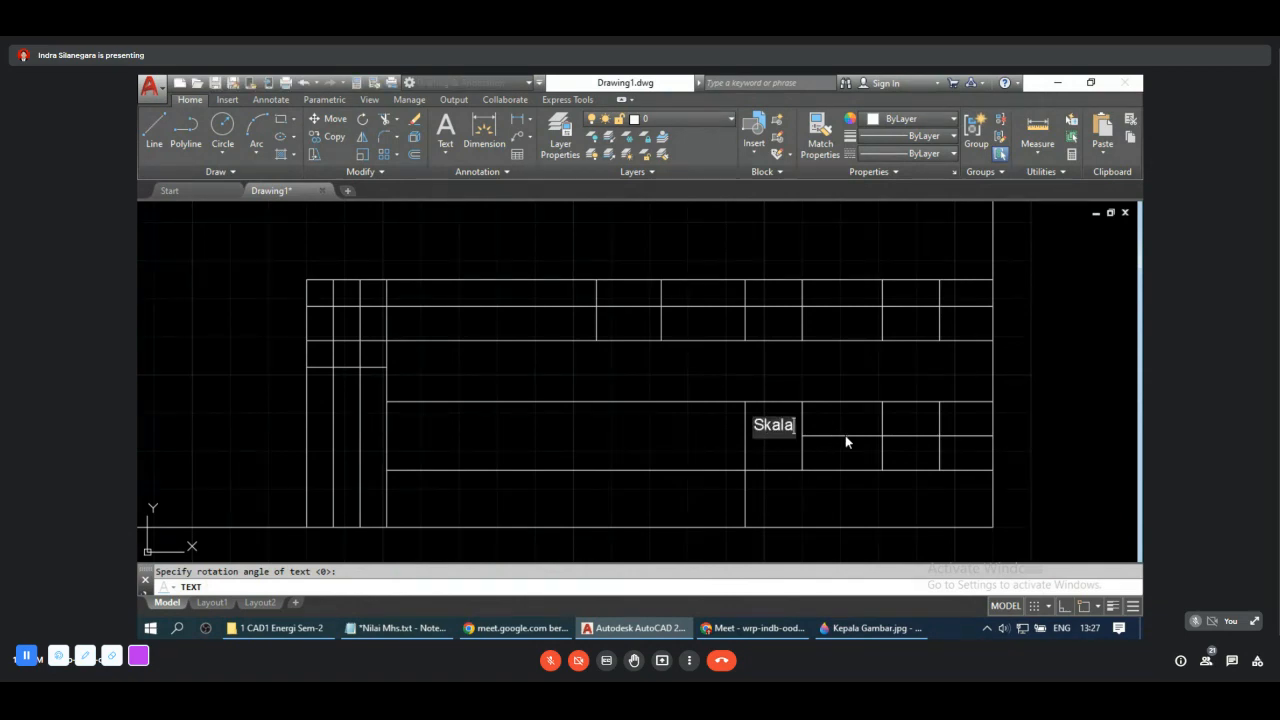
key(Return)
key(Return)
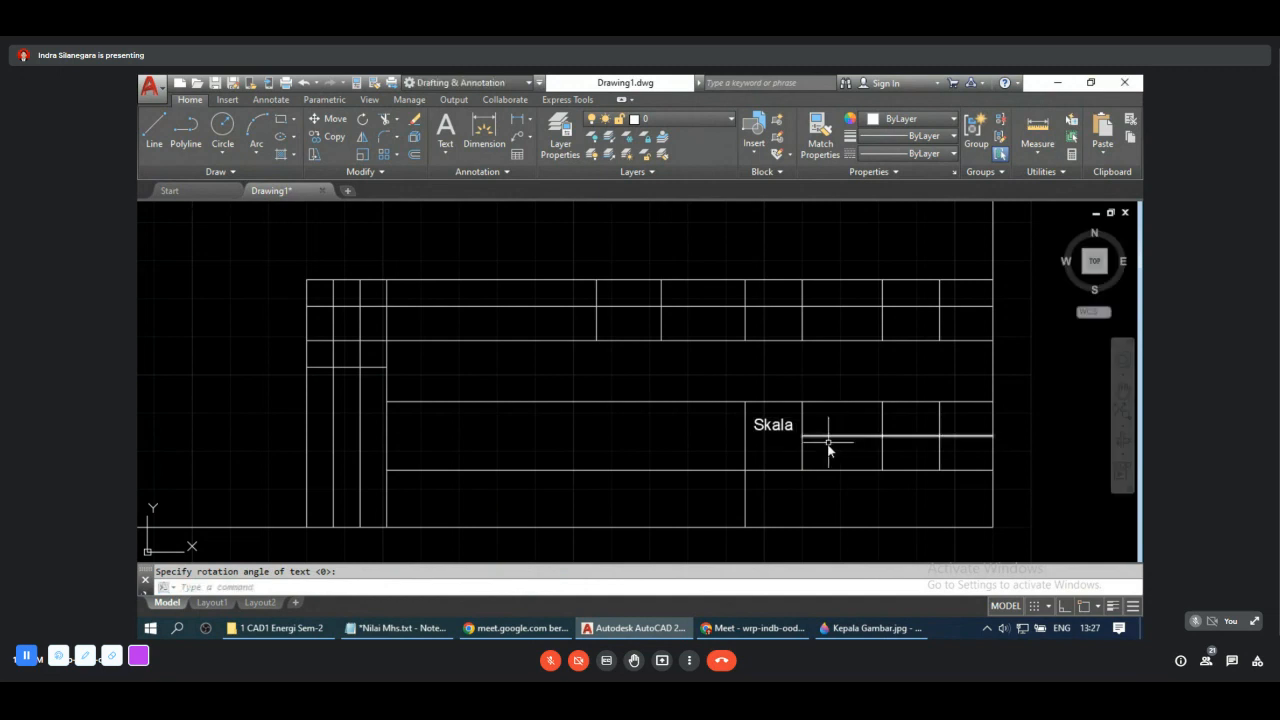
scroll(829, 443, up, 4)
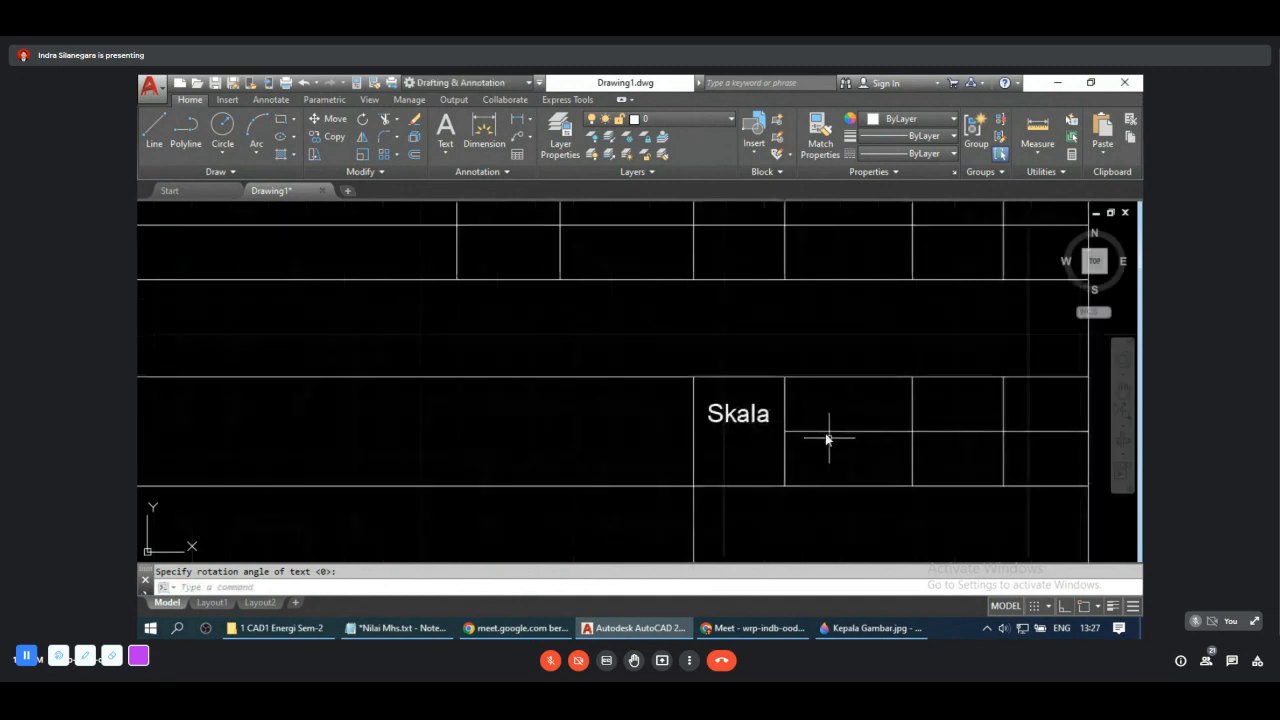
Step: Move the "Skala" text slightly upward within its cell for better vertical placement
click(712, 418)
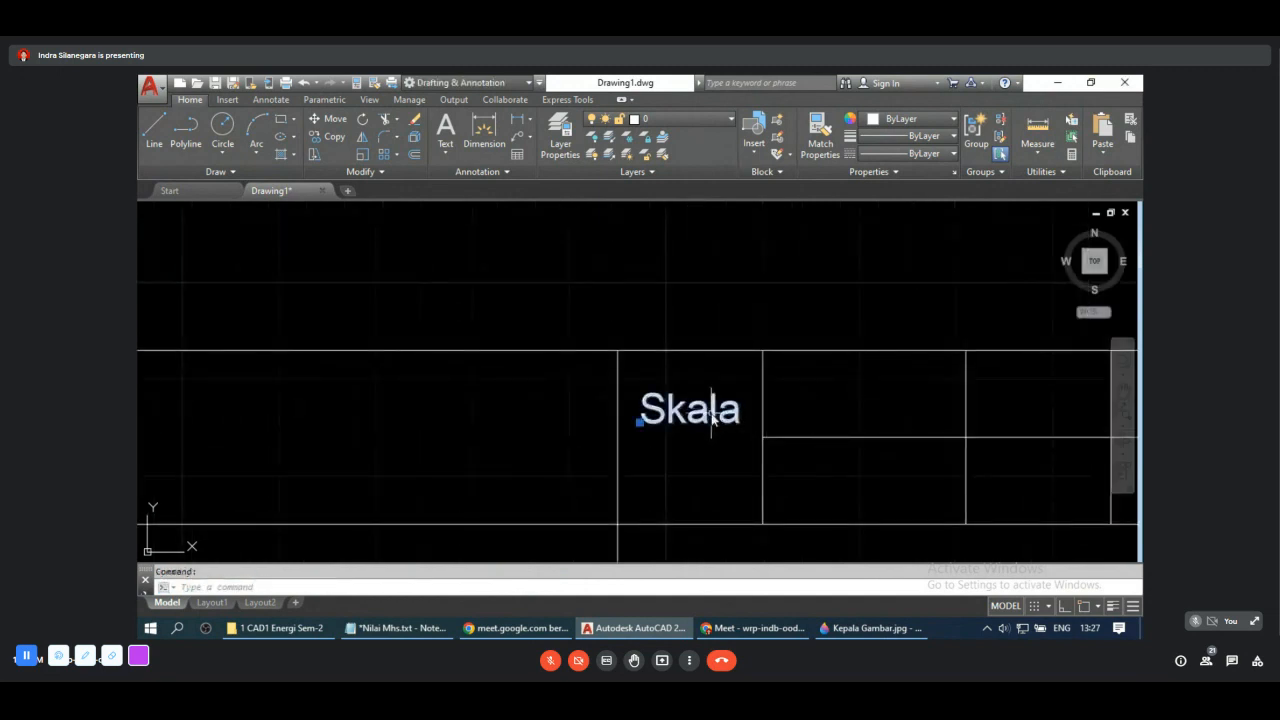
click(638, 422)
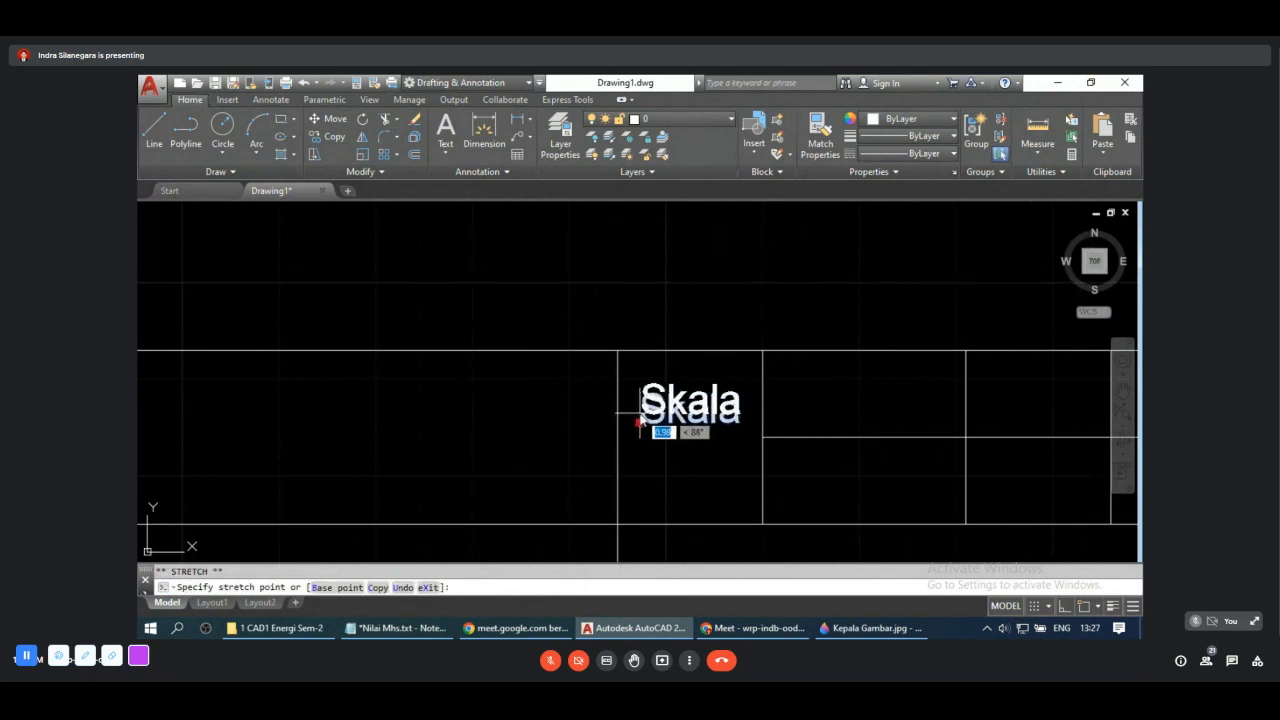
key(Escape)
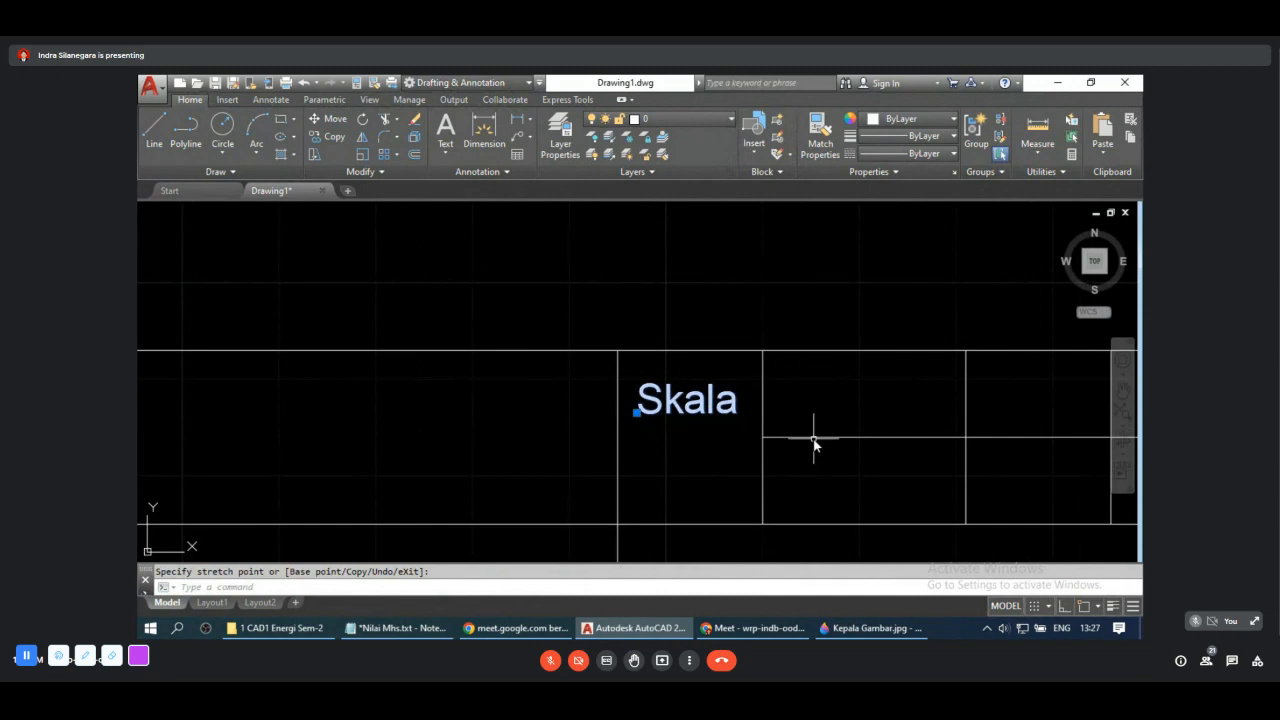
Step: Turn on ortho mode and copy the "Skala" text about 14 units horizontally into the adjoining Drawn cell
scroll(815, 442, down, 2)
scroll(822, 442, down, 2)
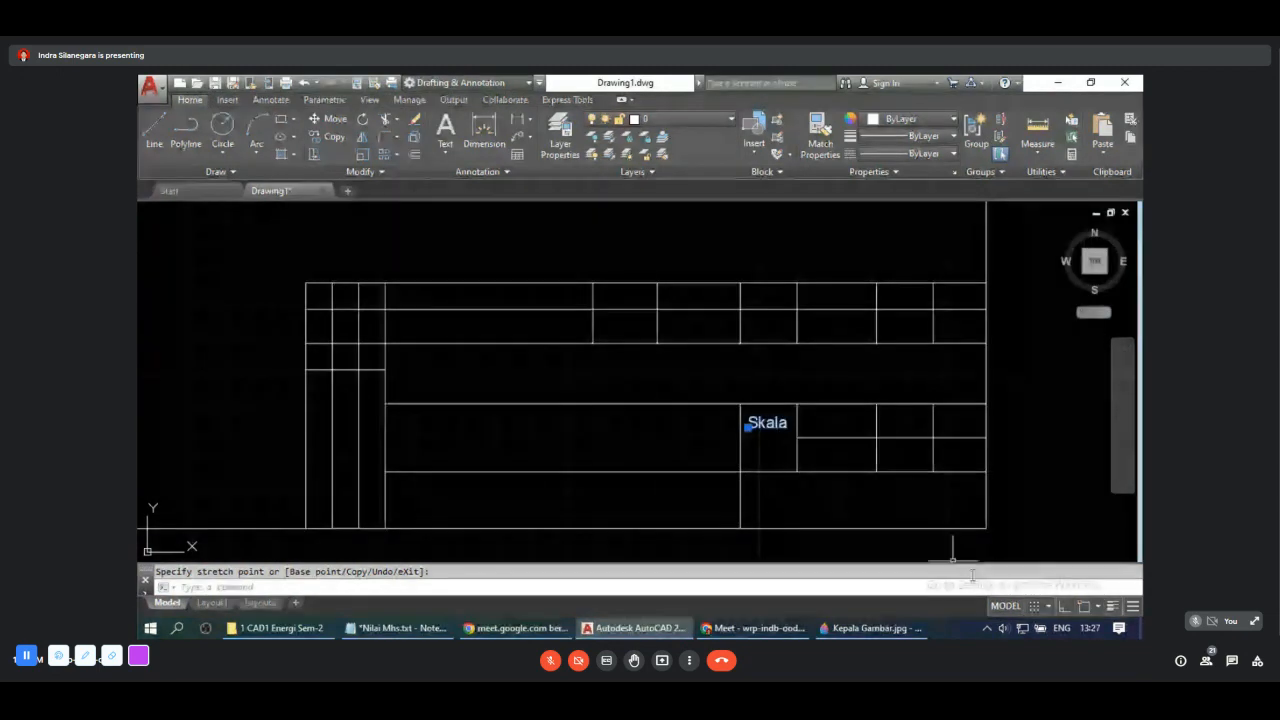
text(co)
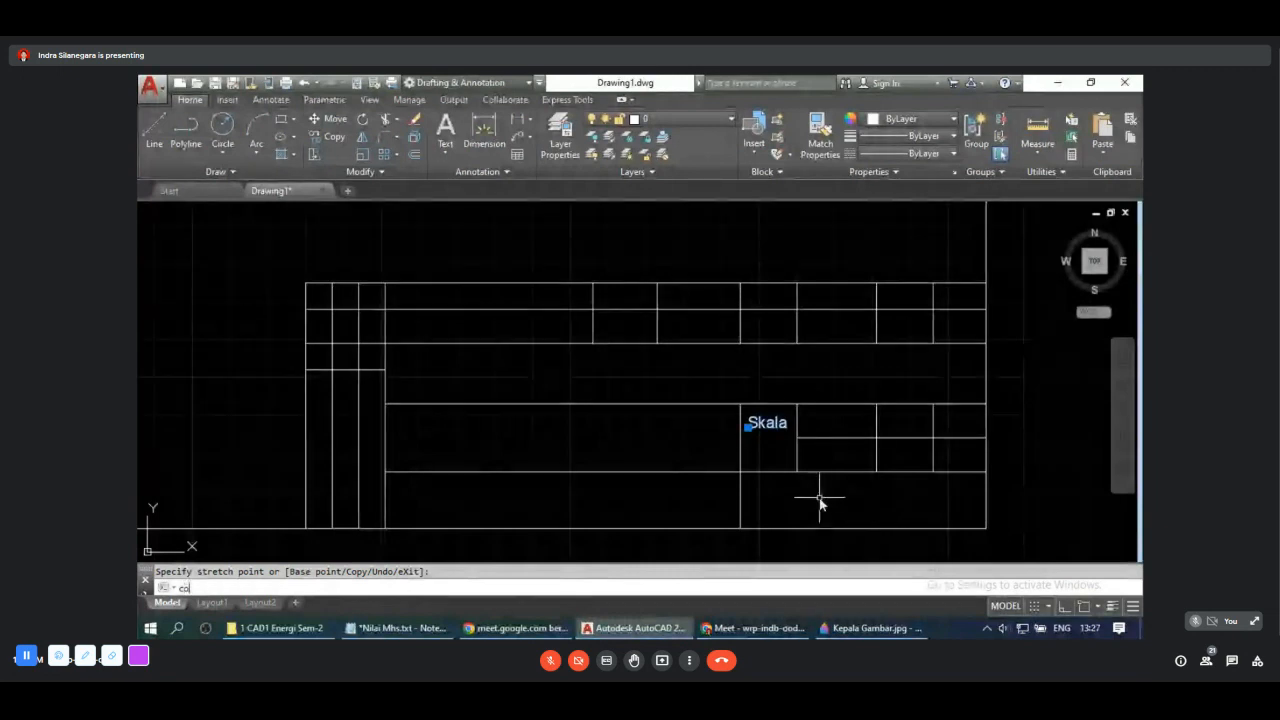
key(Return)
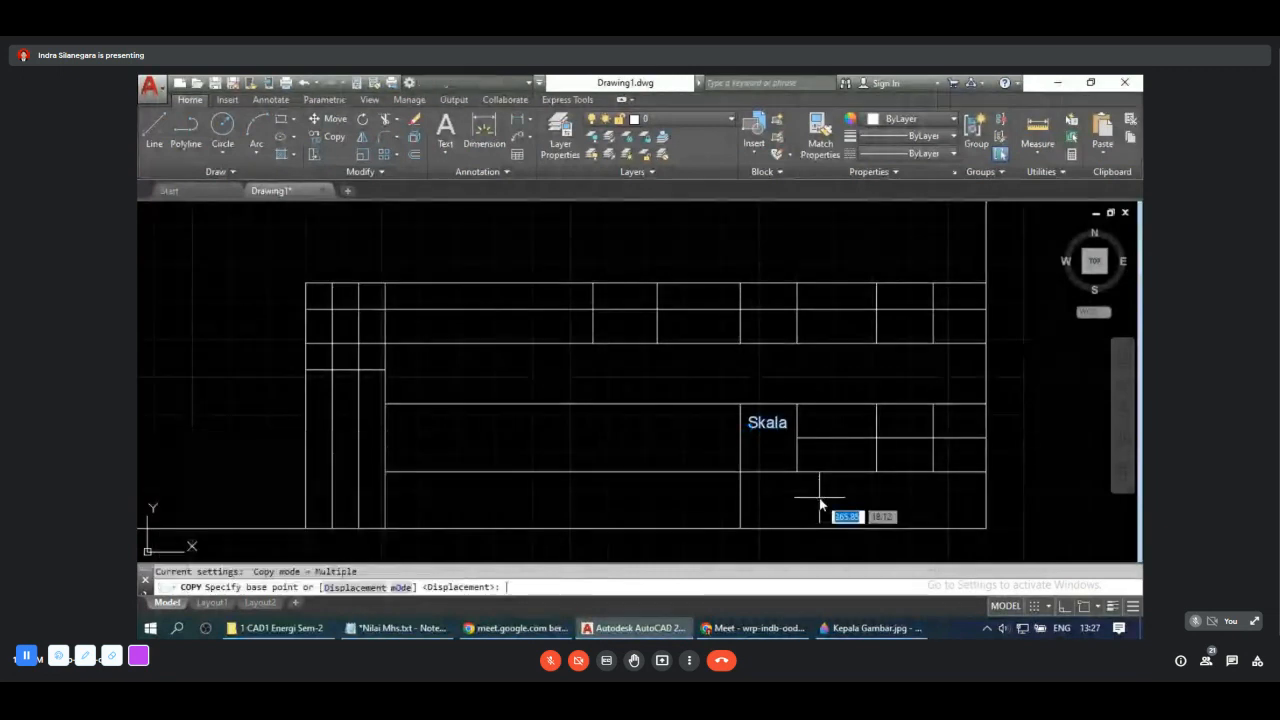
scroll(822, 505, up, 2)
click(745, 396)
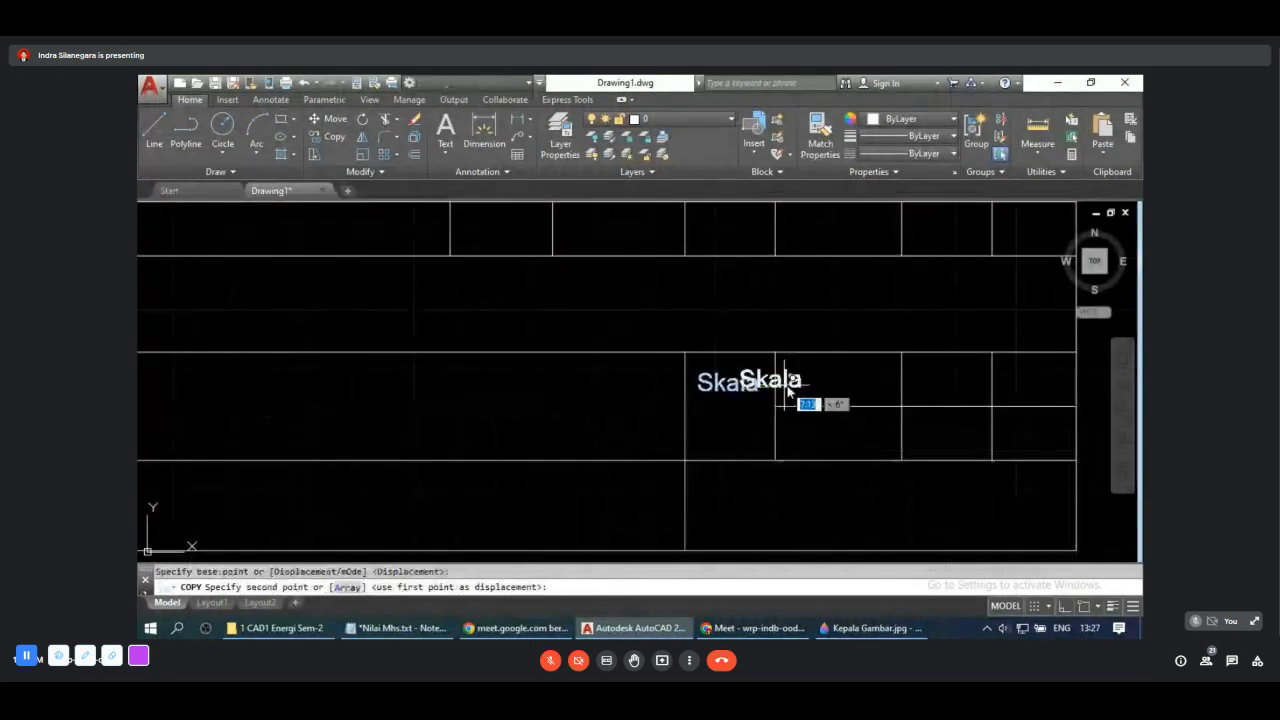
key(F8)
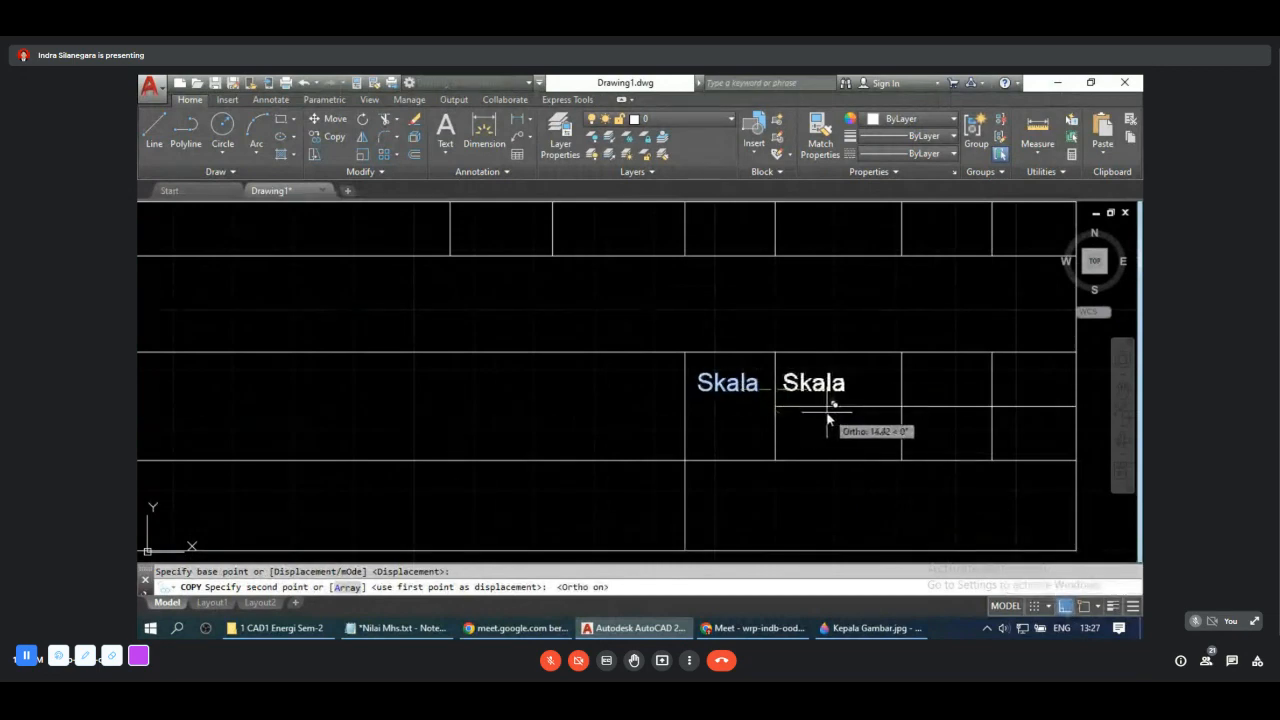
click(829, 418)
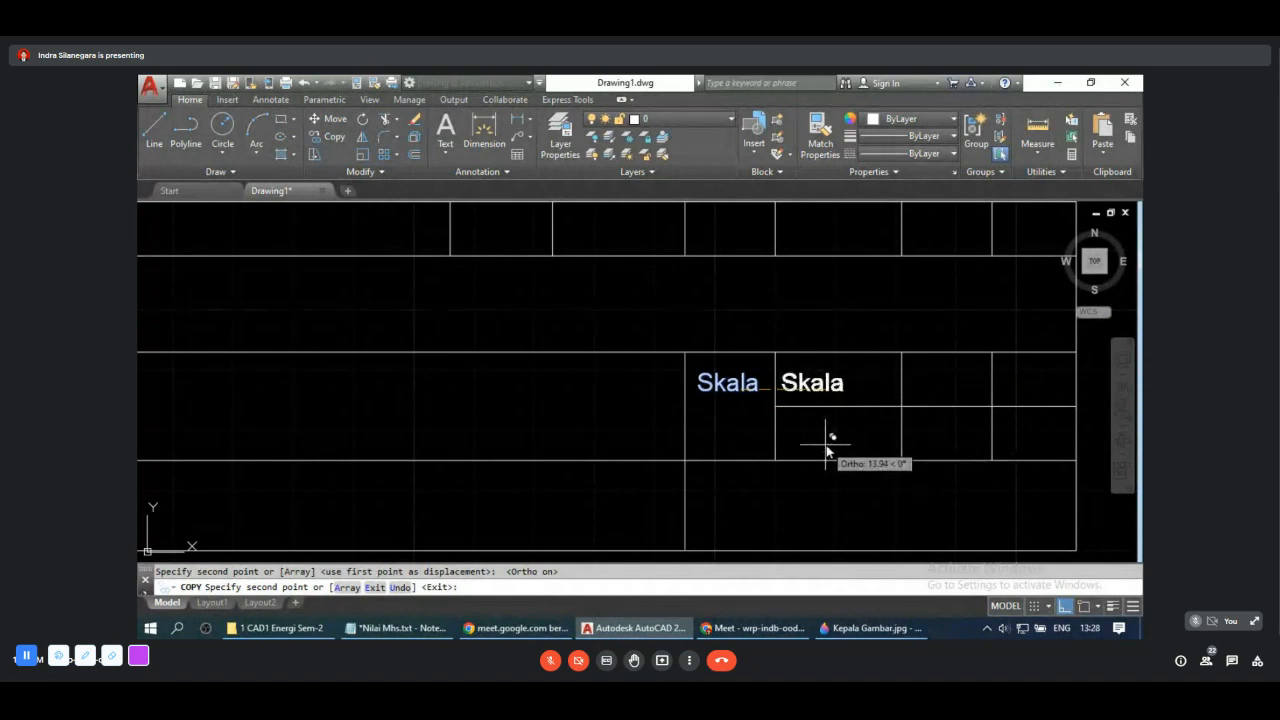
key(Escape)
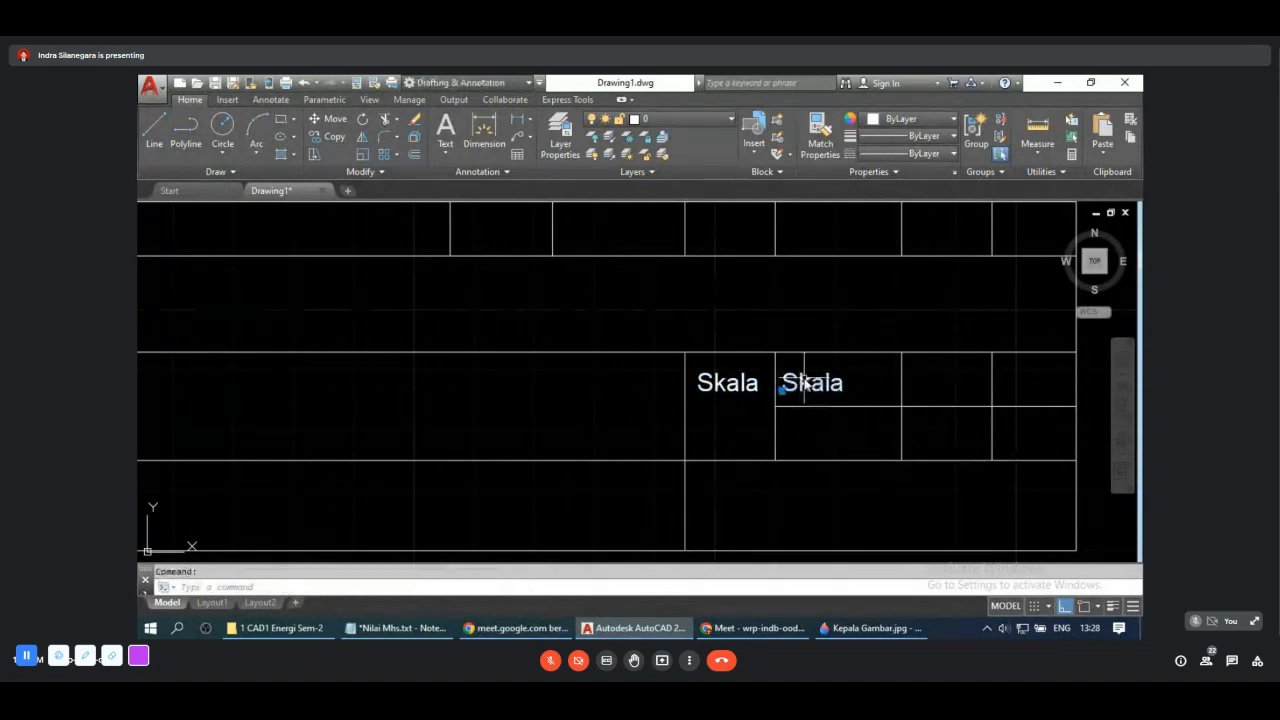
Step: Change the copied "Skala" text in the Drawn cell to "Digambar:"
double_click(810, 390)
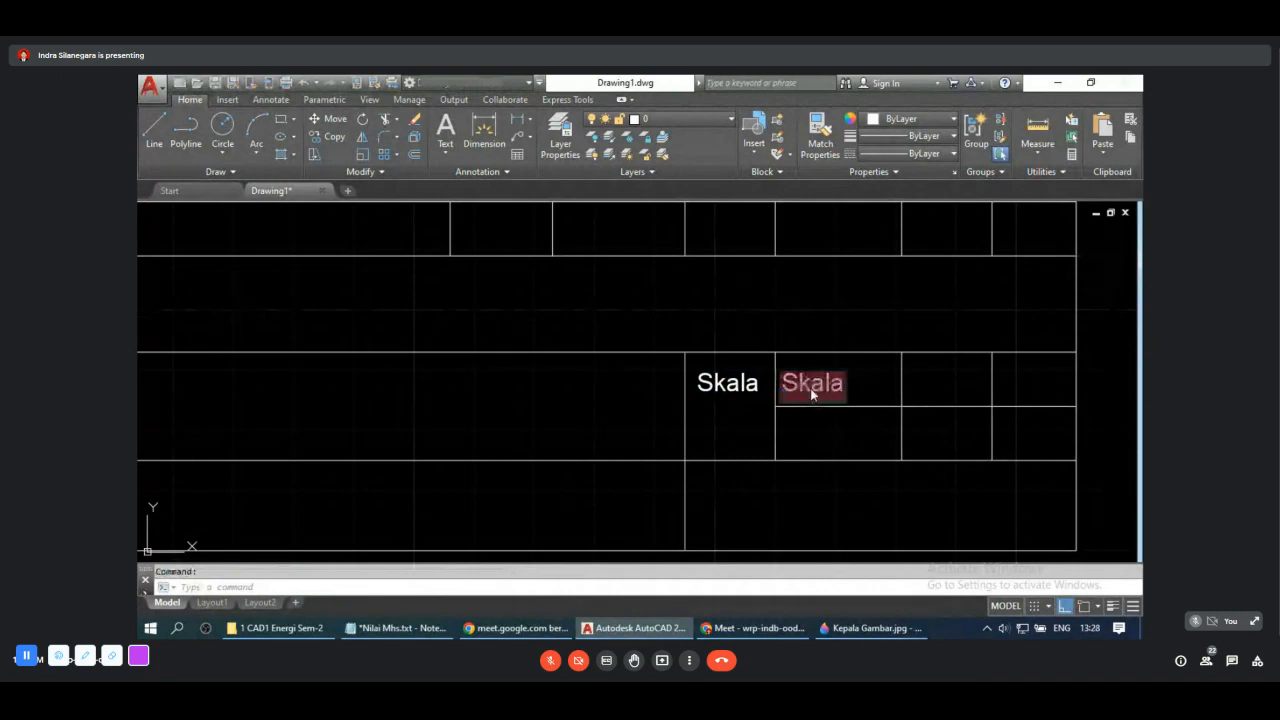
text(D)
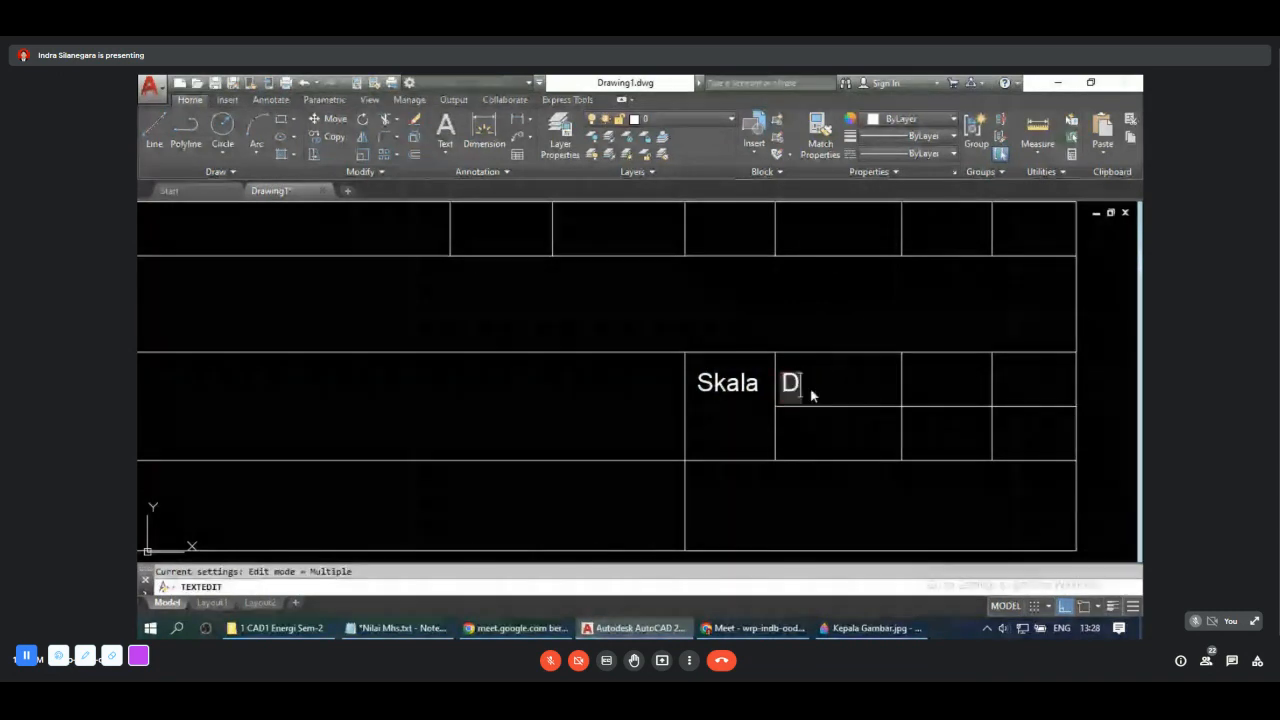
text(igambar:)
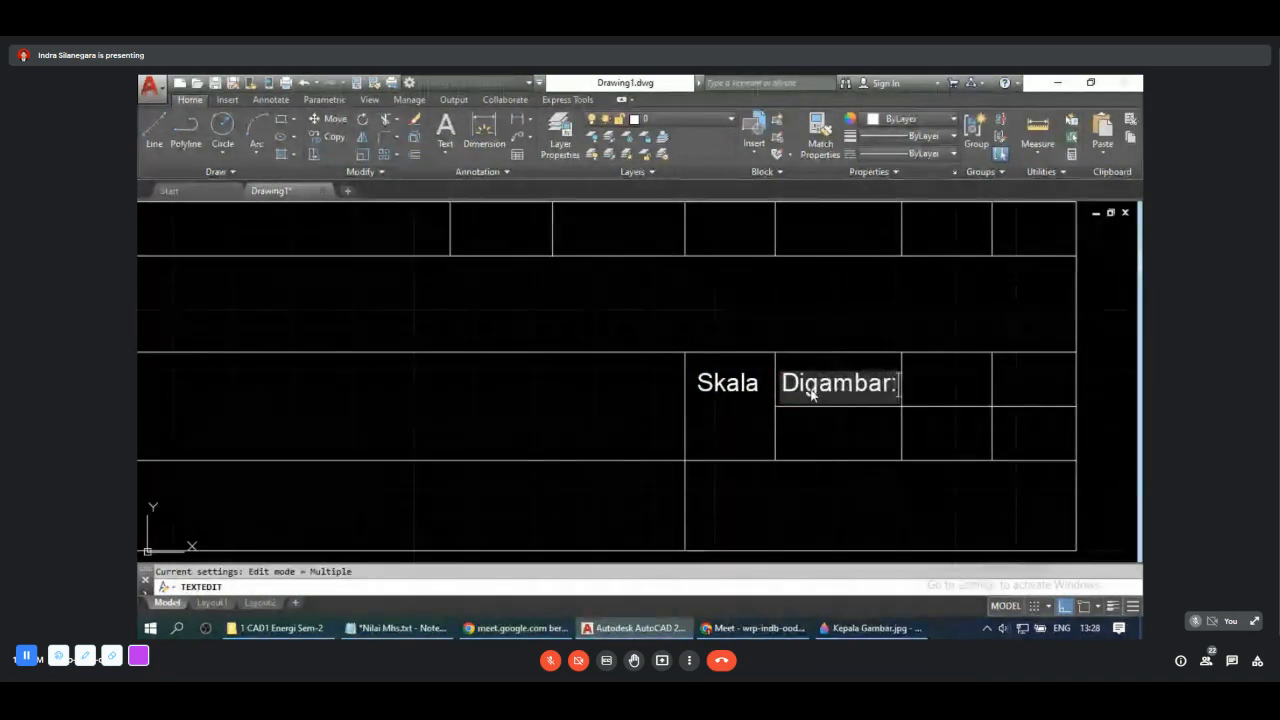
key(Return)
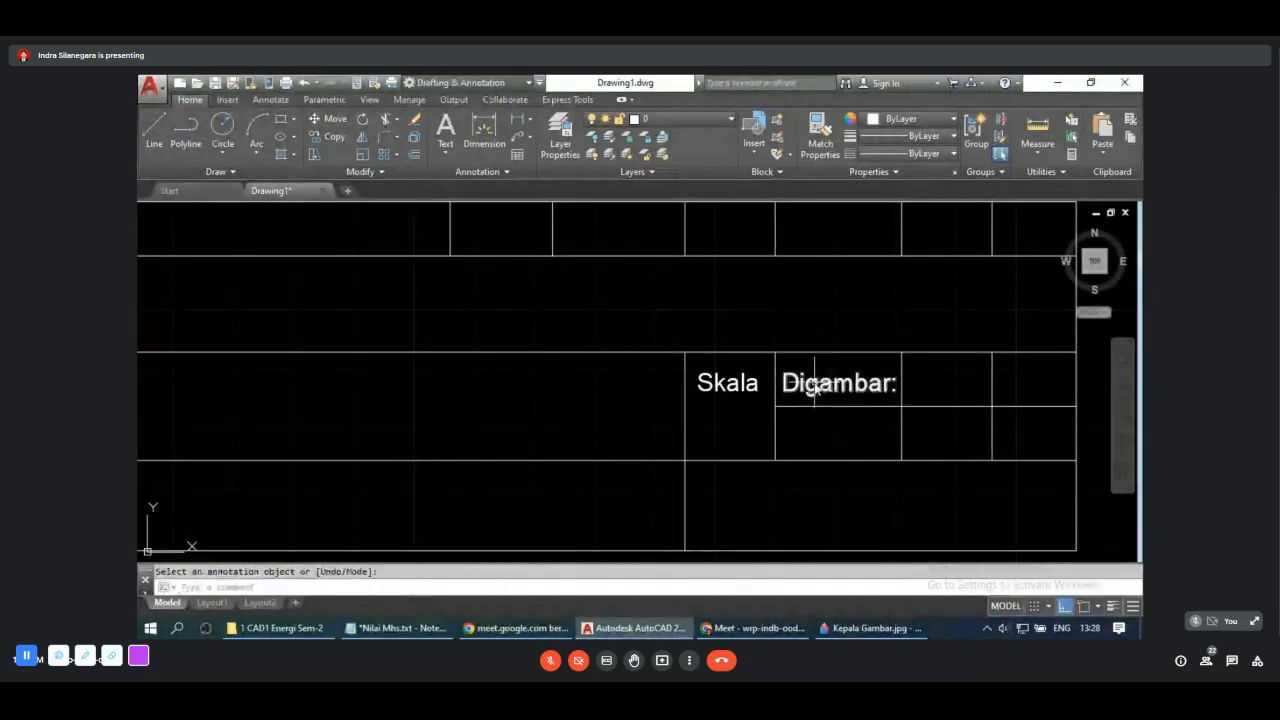
key(Escape)
Step: Copy the "Digambar:" text about 8.3 units straight down into the Checked cell
click(815, 384)
text(co)
key(Return)
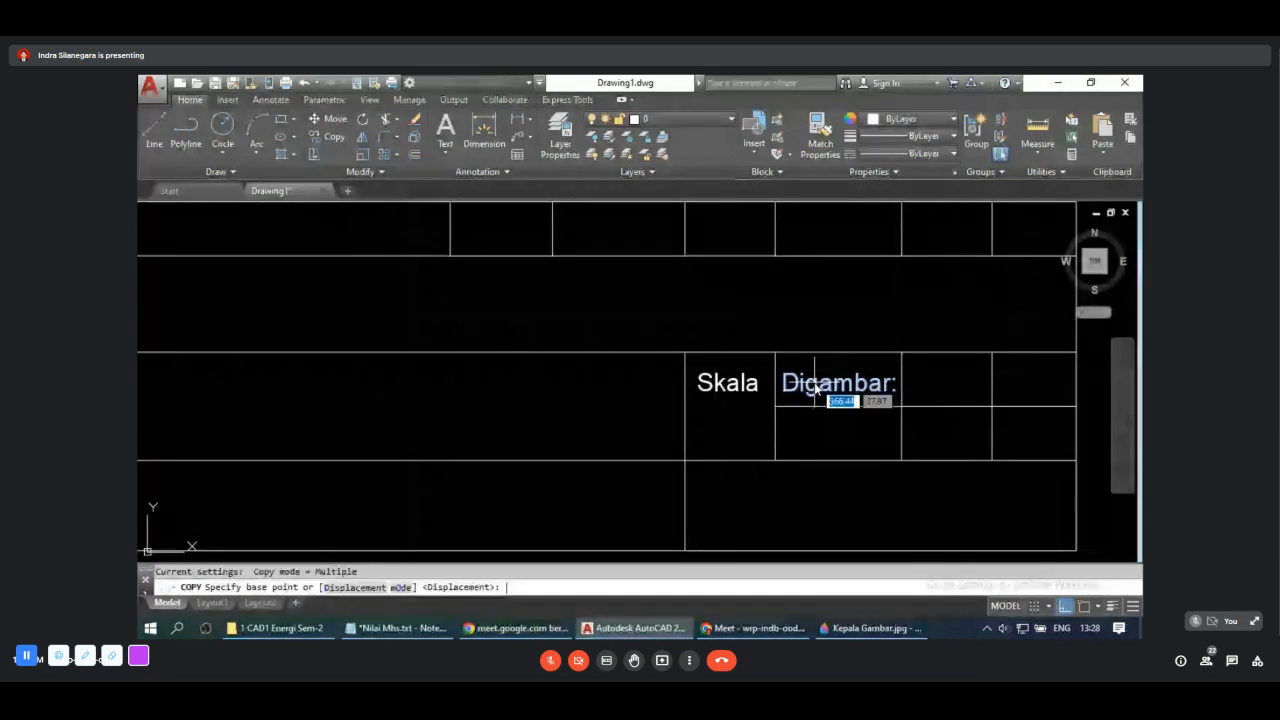
click(815, 388)
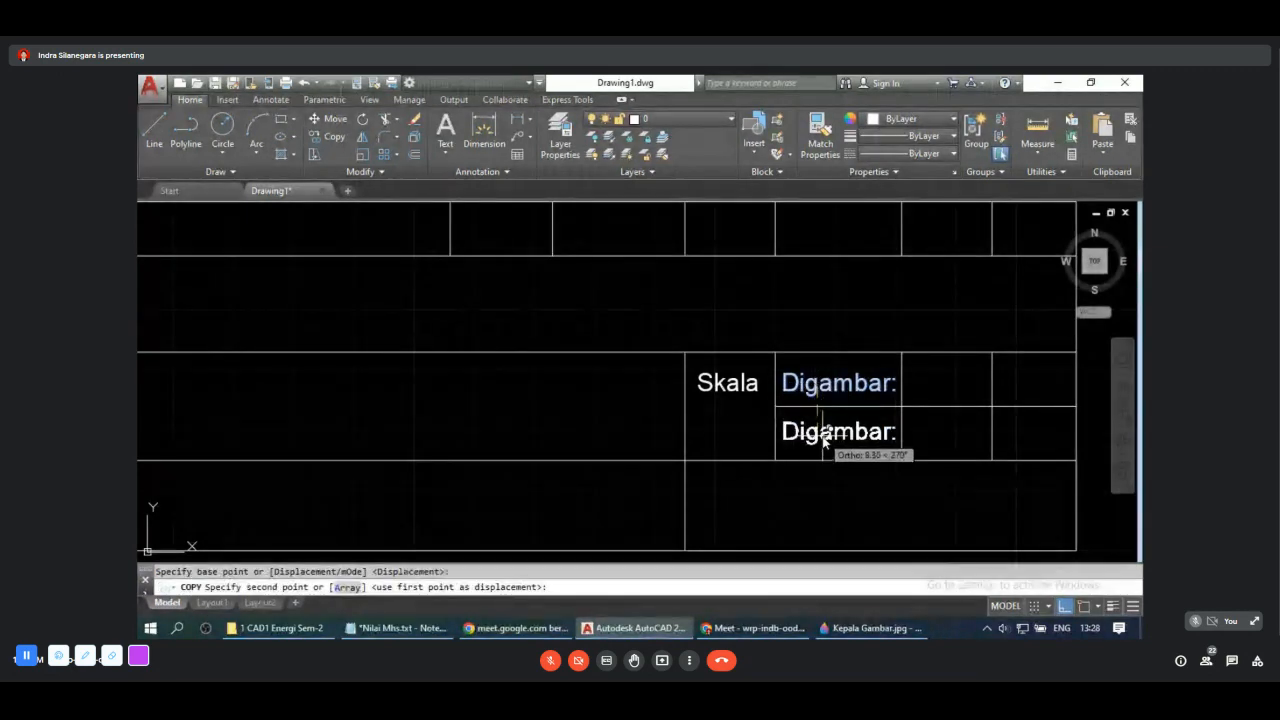
click(829, 442)
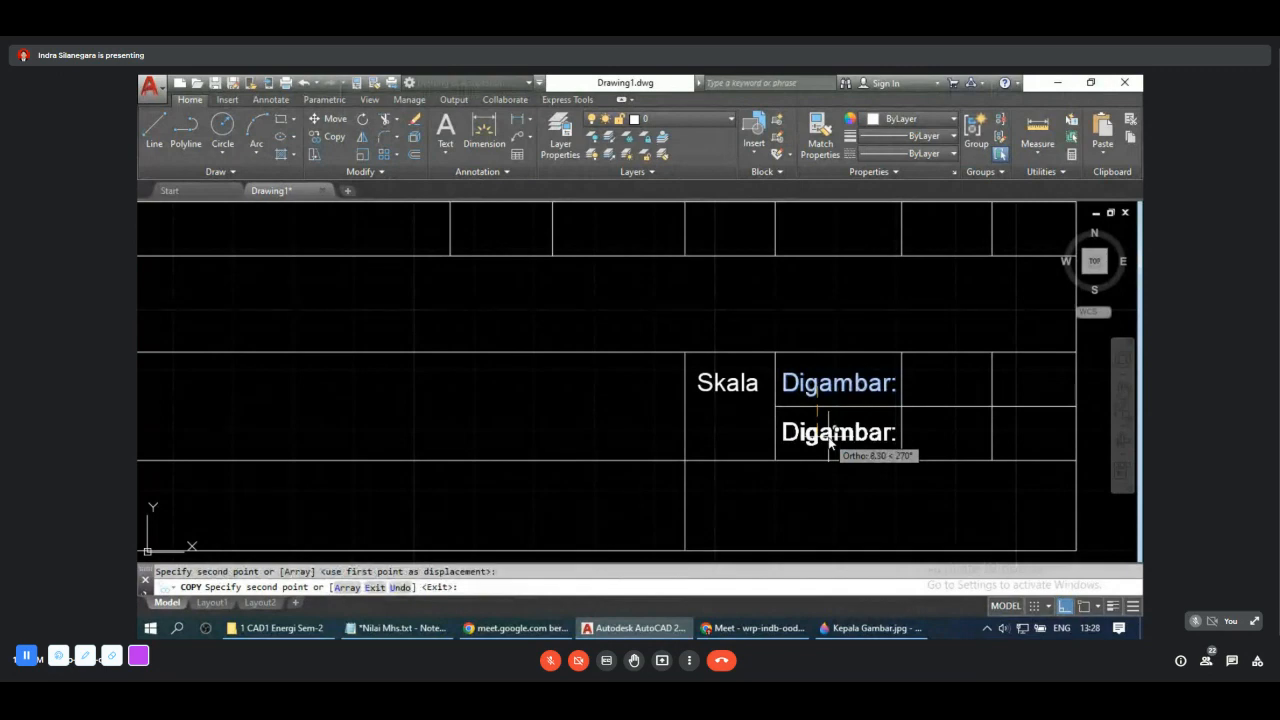
key(Return)
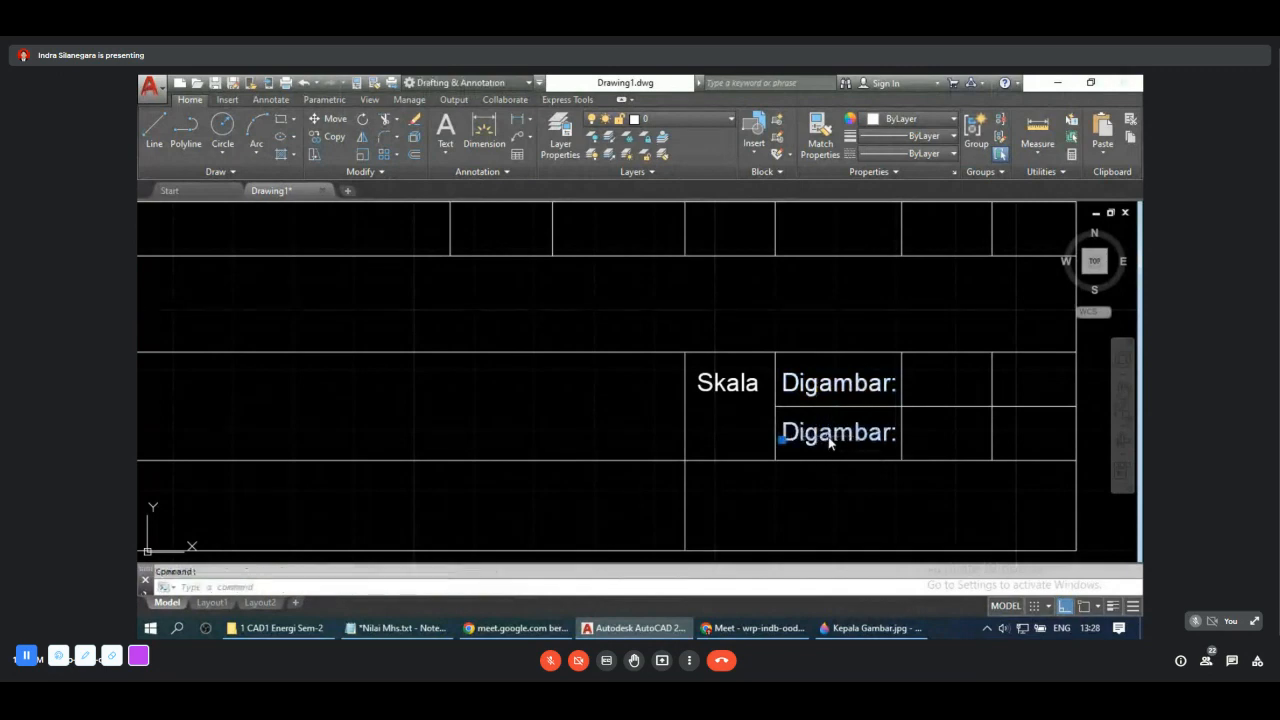
Step: Change the copied text in the Checked cell to "Diperiksa:" and end text editing
double_click(829, 442)
text(Di)
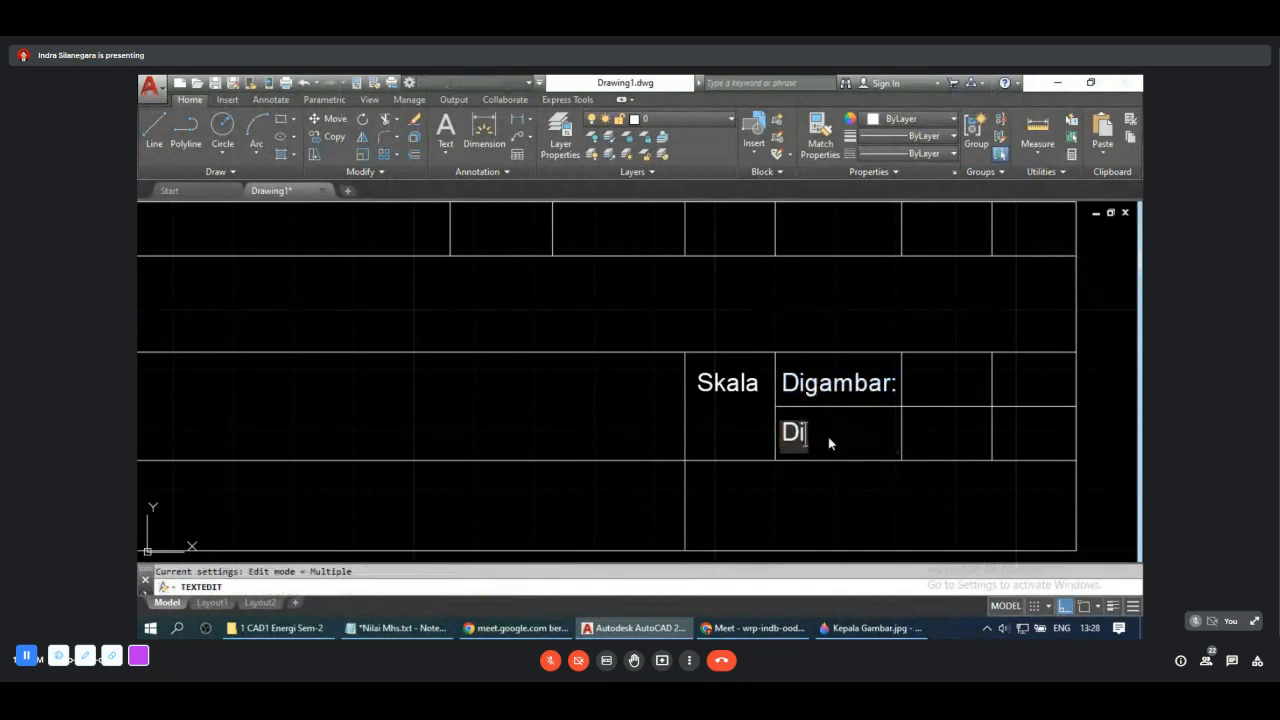
text(pe)
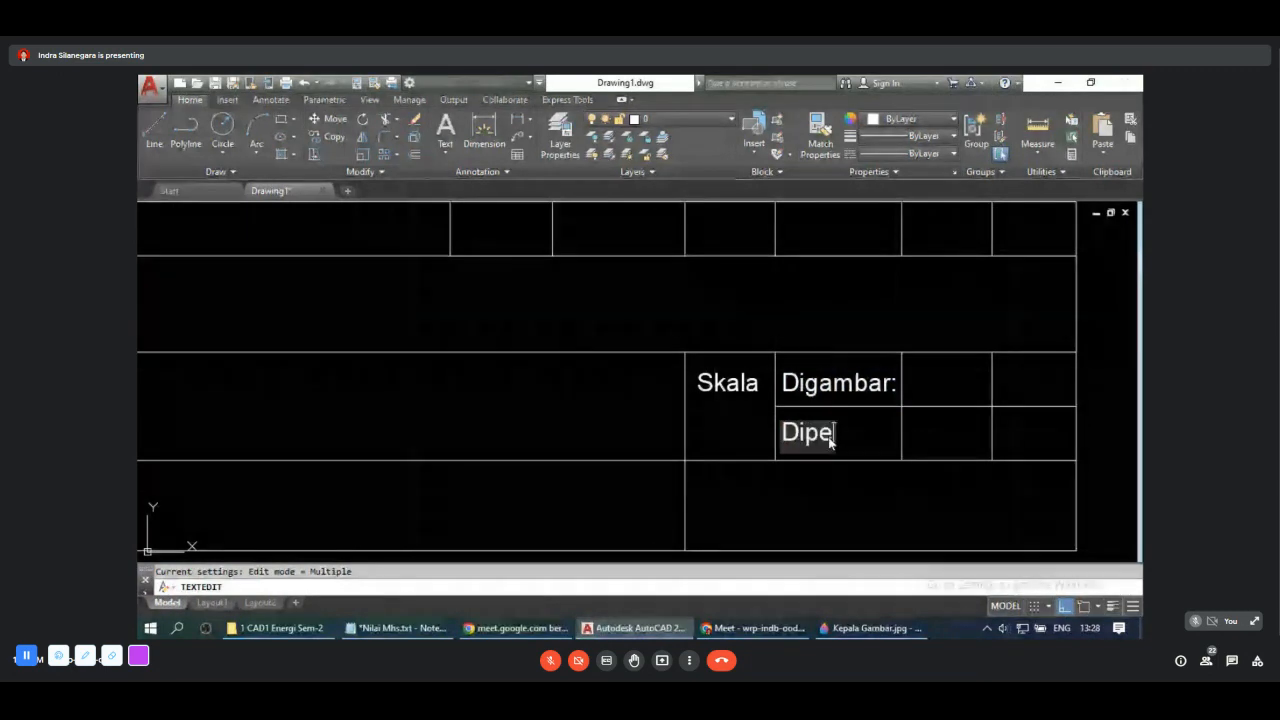
text(riksa:)
key(Return)
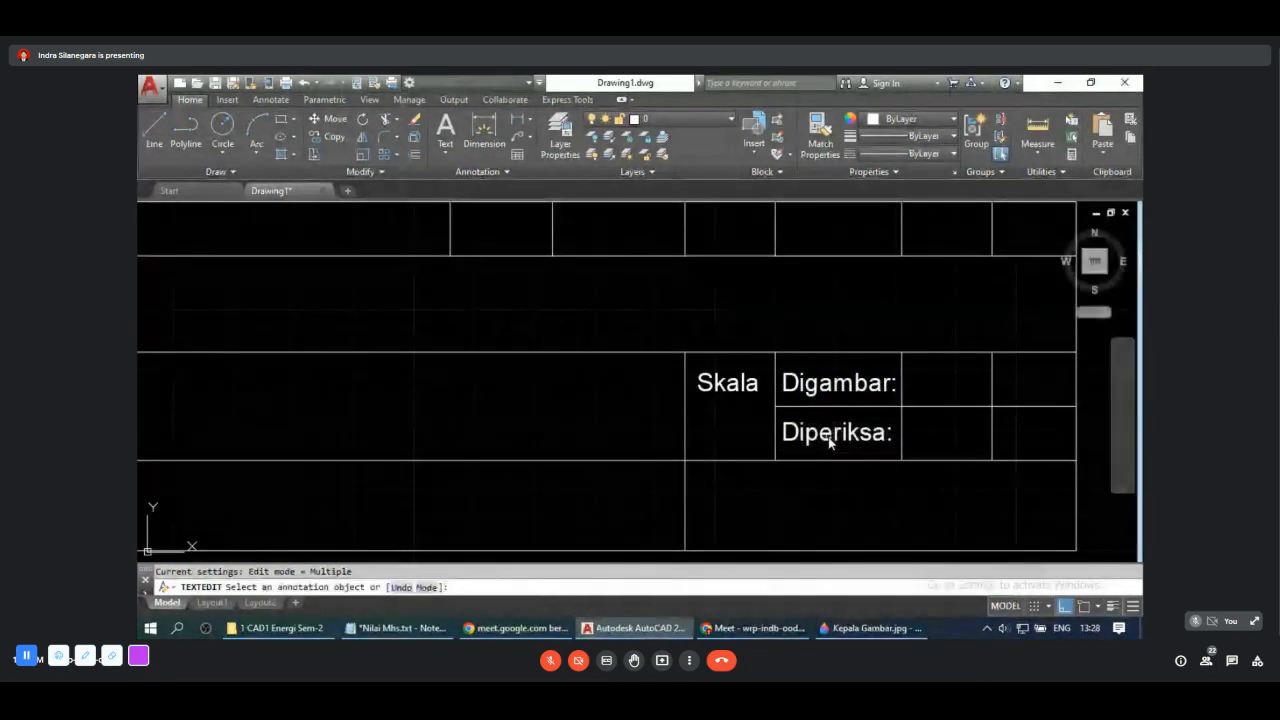
scroll(834, 417, down, 2)
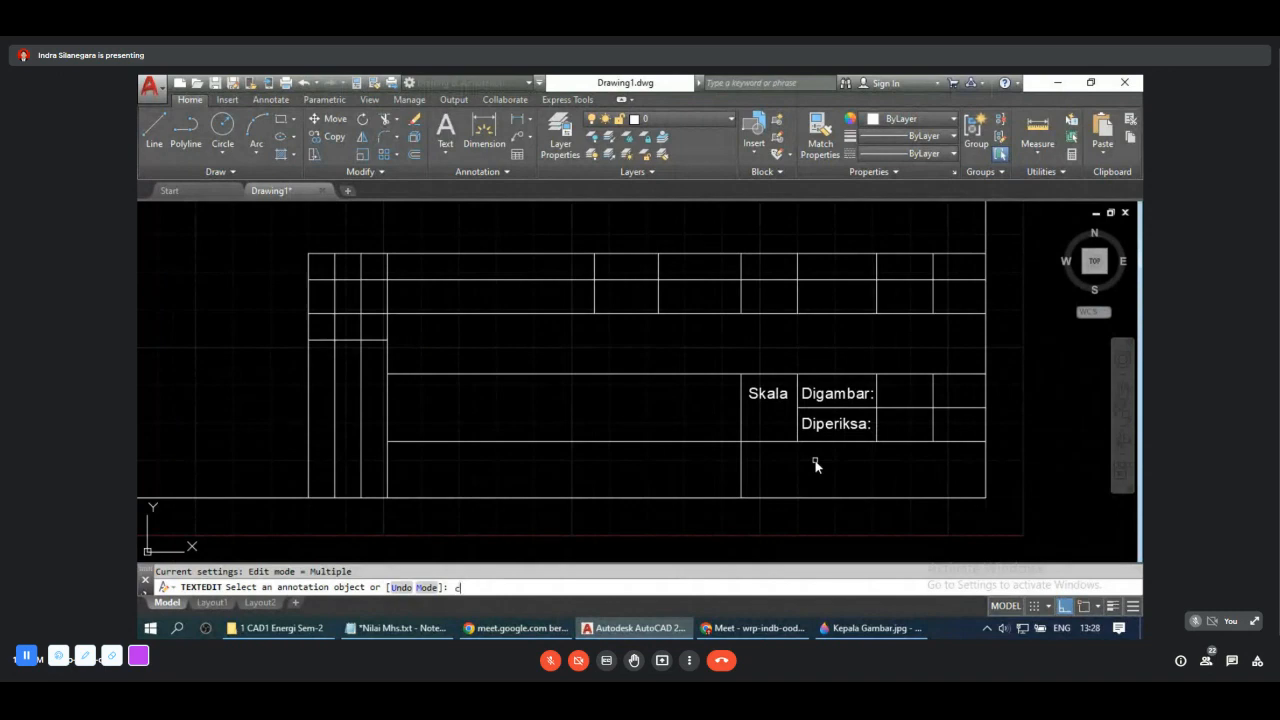
key(Escape)
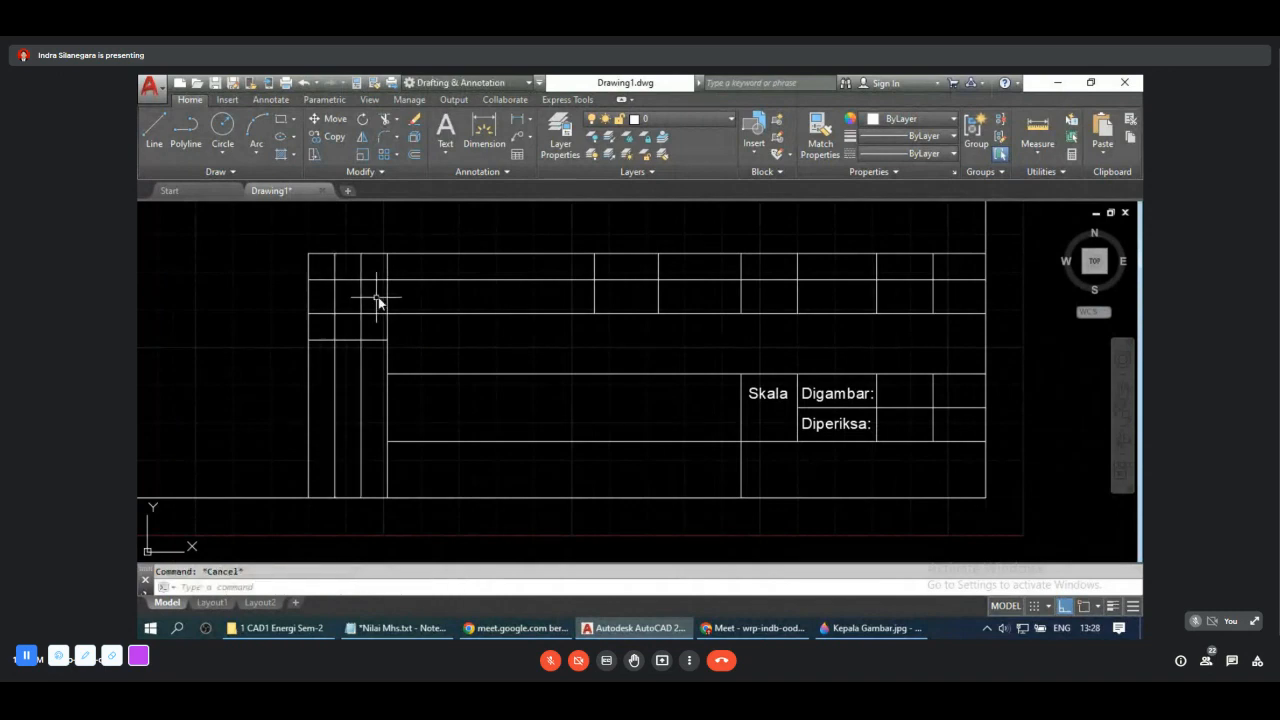
Step: Check the Kepala Gambar.jpg reference in Paint 3D, and trim both vertical divider lines out of the Quantity heading cell in the AutoCAD drawing
click(852, 629)
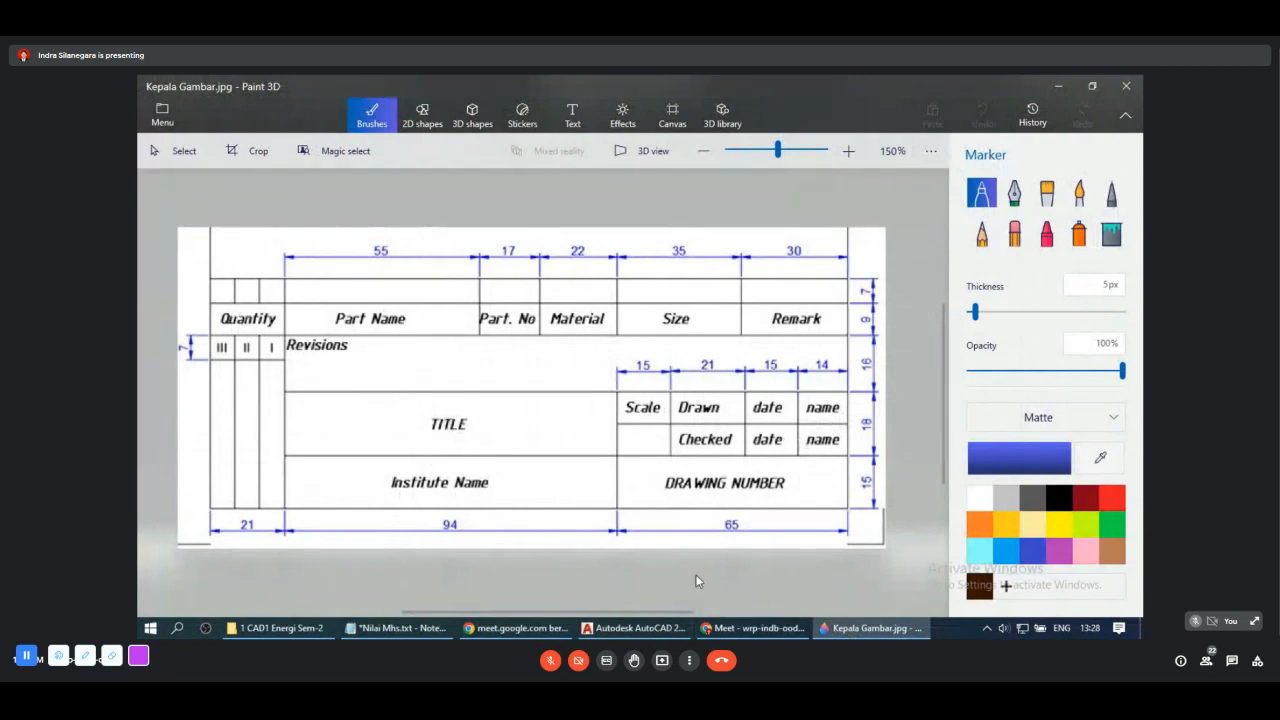
click(679, 632)
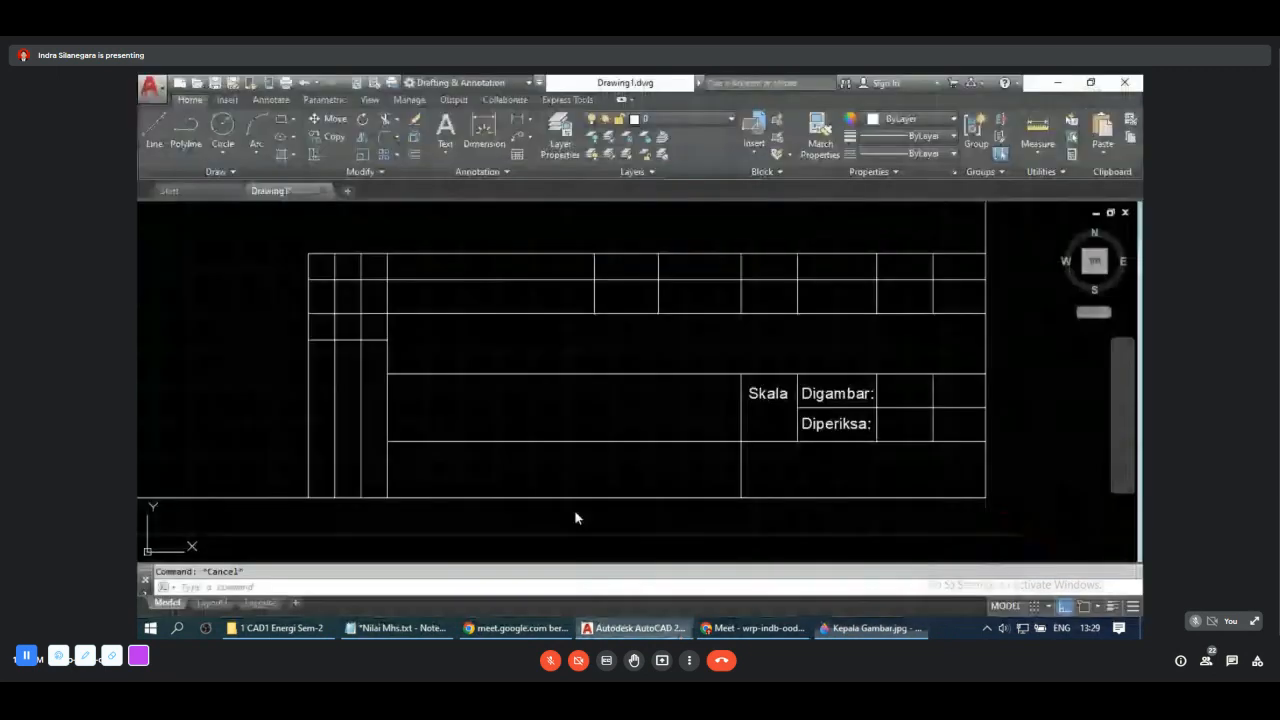
text(tr)
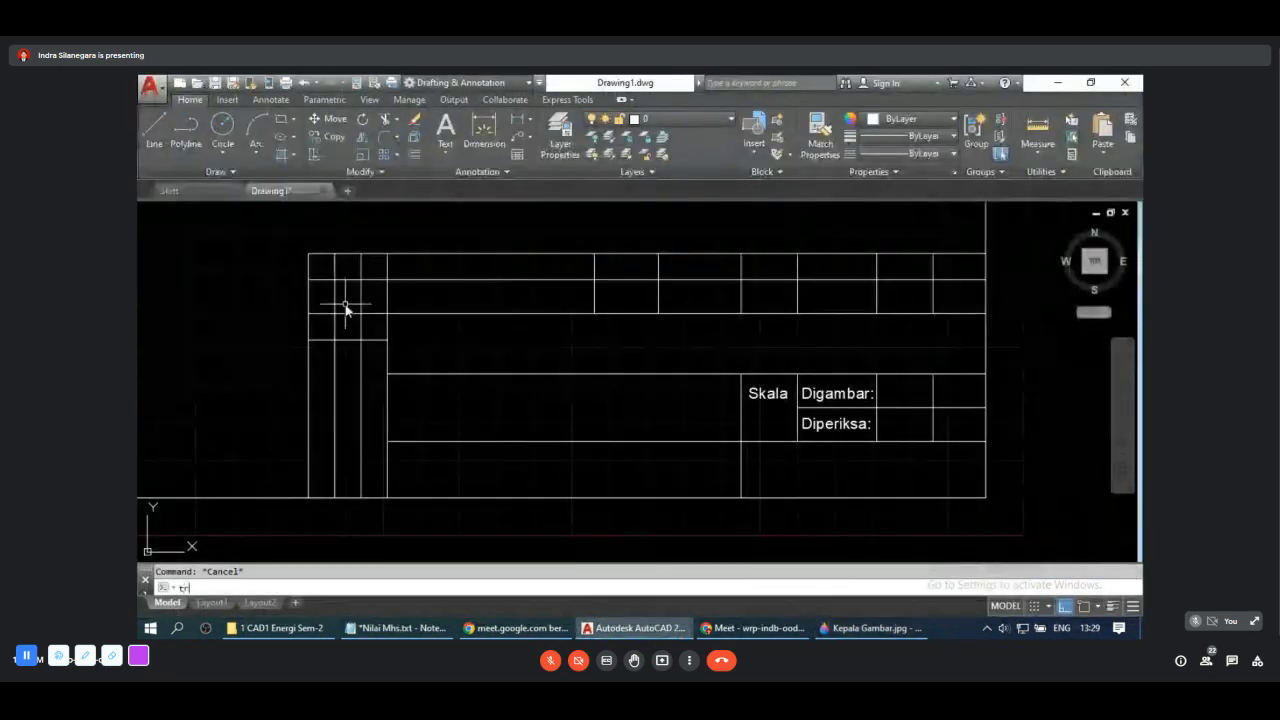
key(Return)
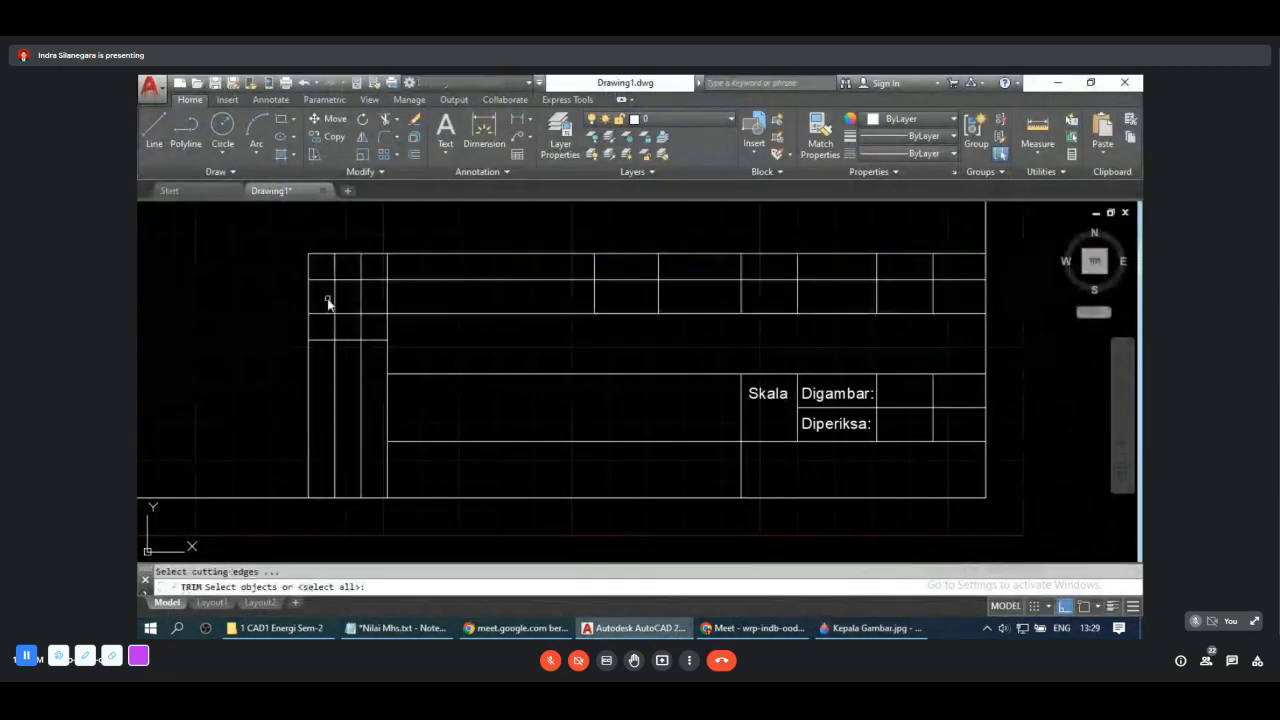
mouse_move(340, 300)
mouse_down()
mouse_move(354, 286)
mouse_move(347, 304)
mouse_up()
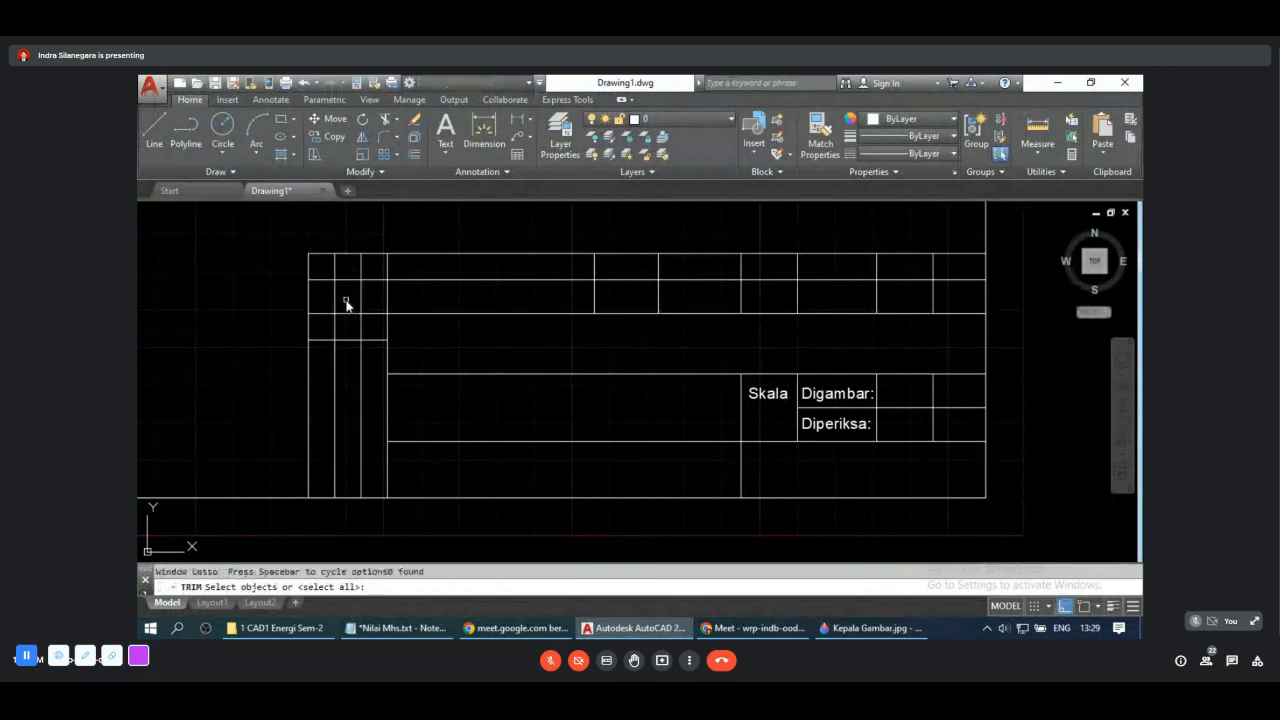
key(Return)
drag(323, 290, 370, 298)
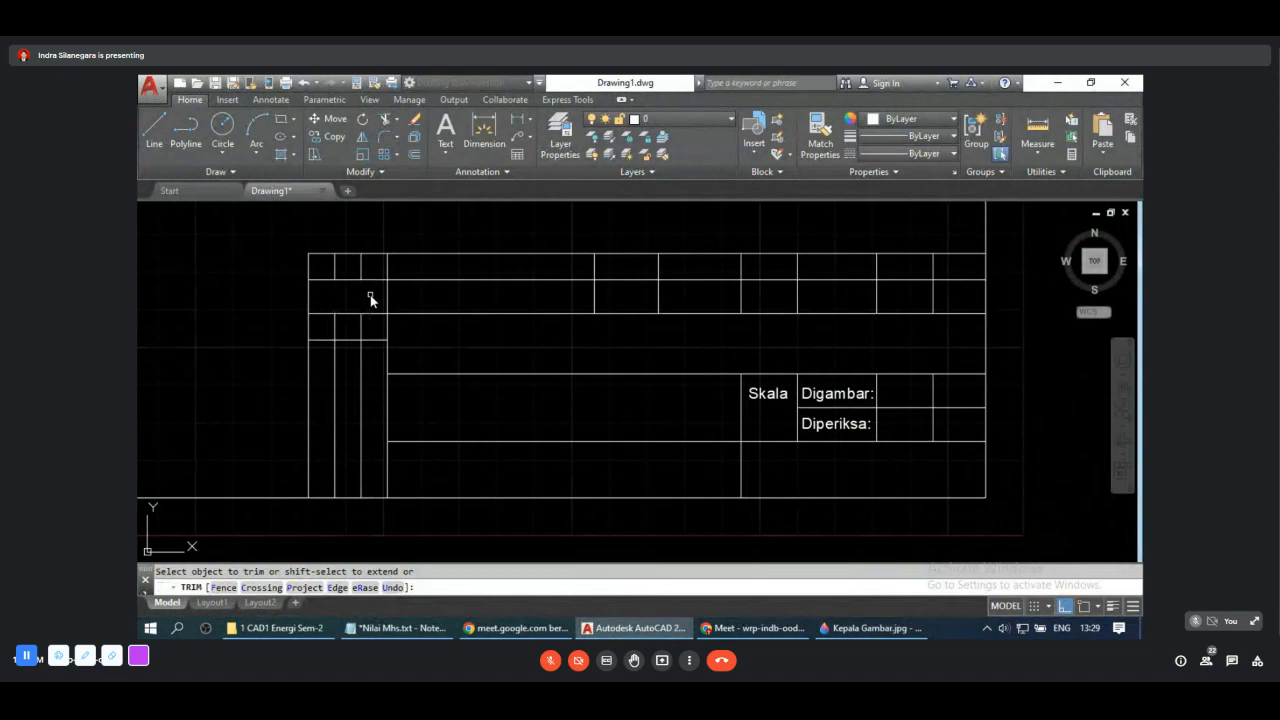
key(Return)
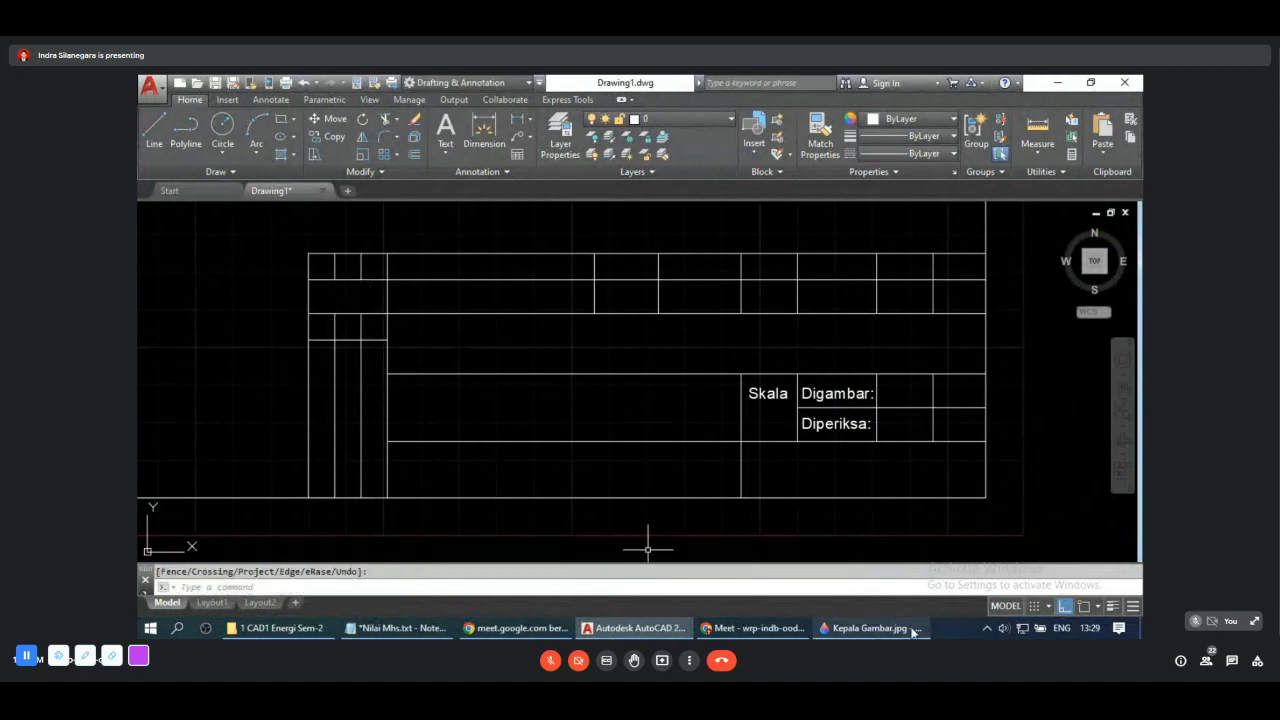
Step: Check the Kepala Gambar.jpg reference in Paint 3D, and add single-line text "Jumlah", height 3, rotation 0, in the Quantity heading cell in AutoCAD
click(878, 628)
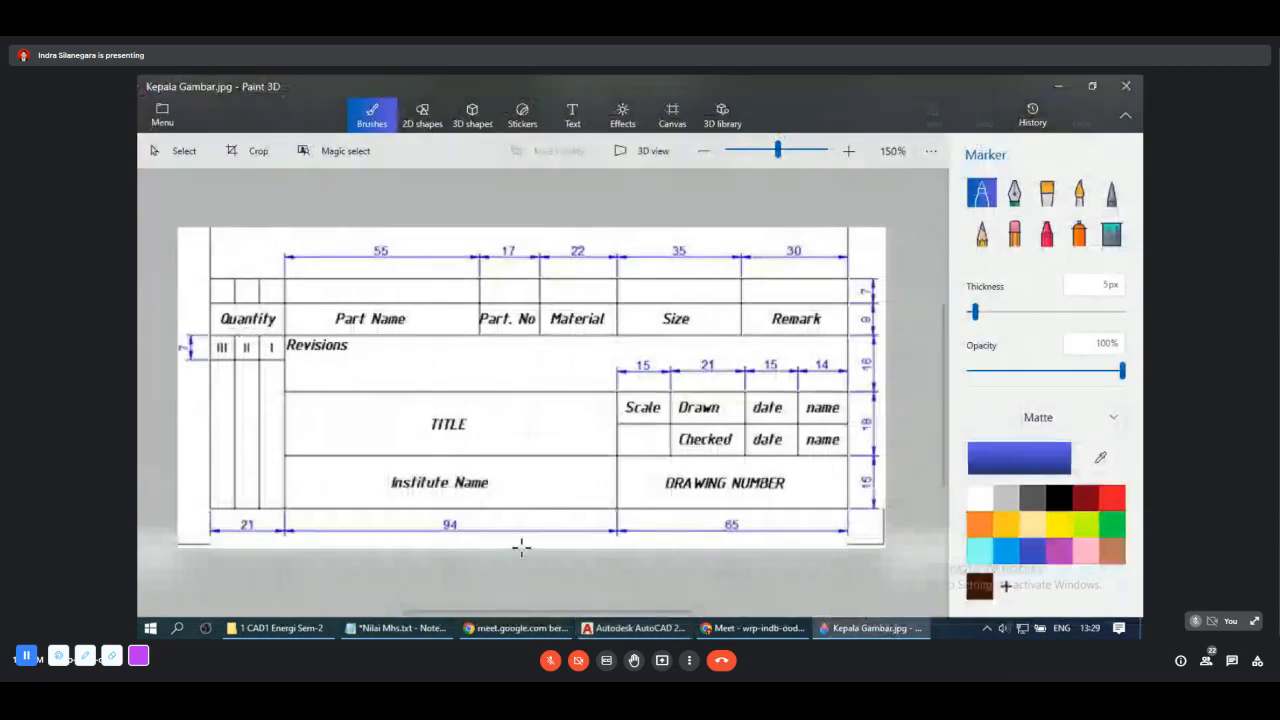
click(640, 628)
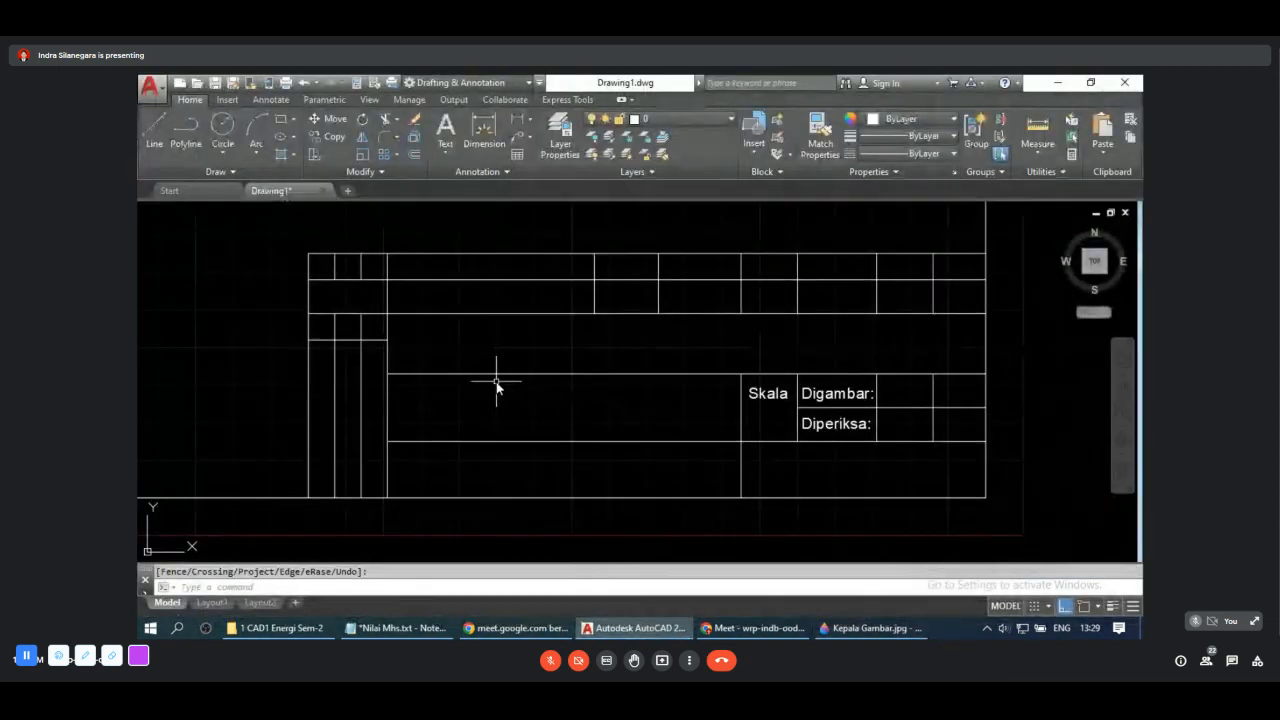
text(Te)
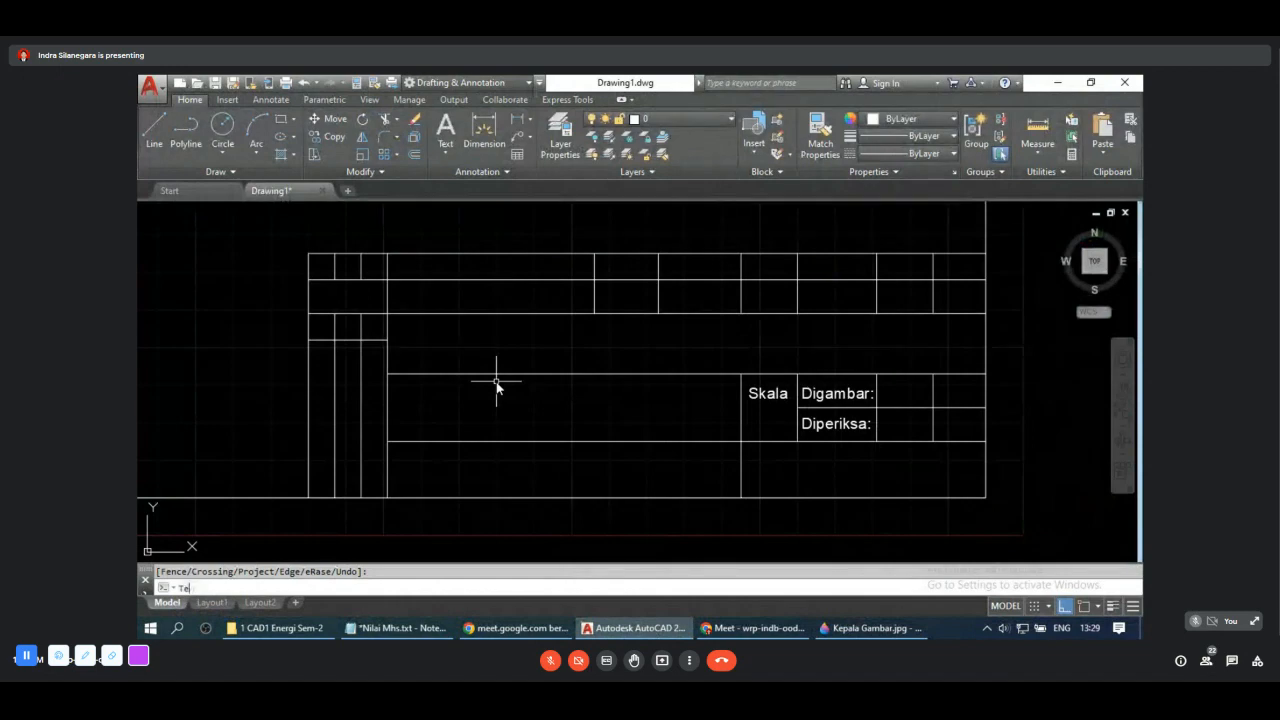
text(xt)
key(Return)
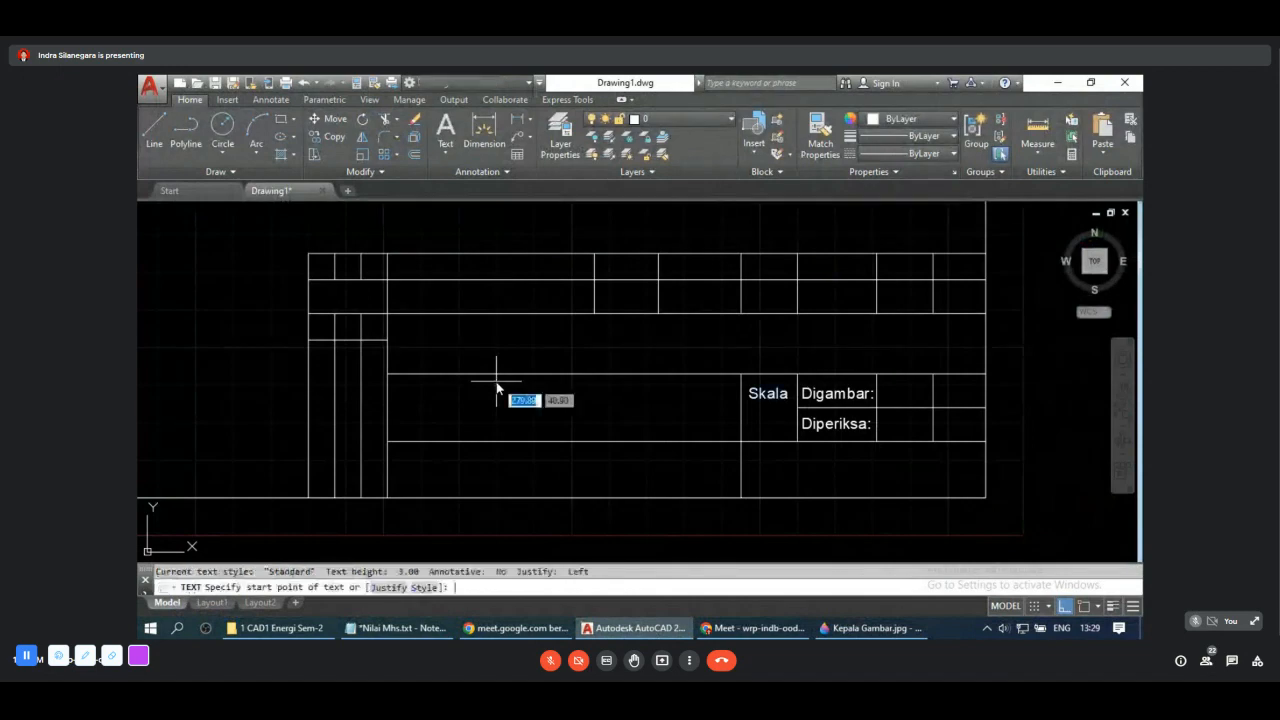
click(323, 310)
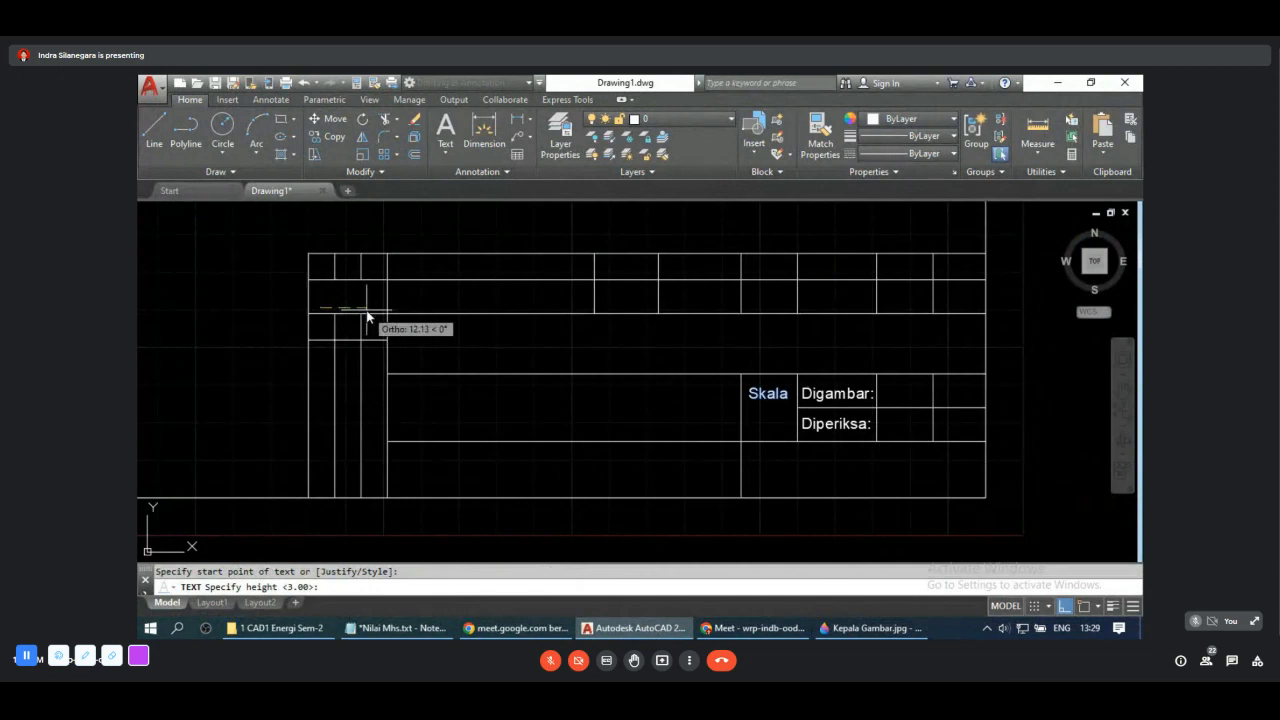
text(Jumlah)
key(BackSpace)
key(BackSpace)
key(BackSpace)
key(BackSpace)
key(Return)
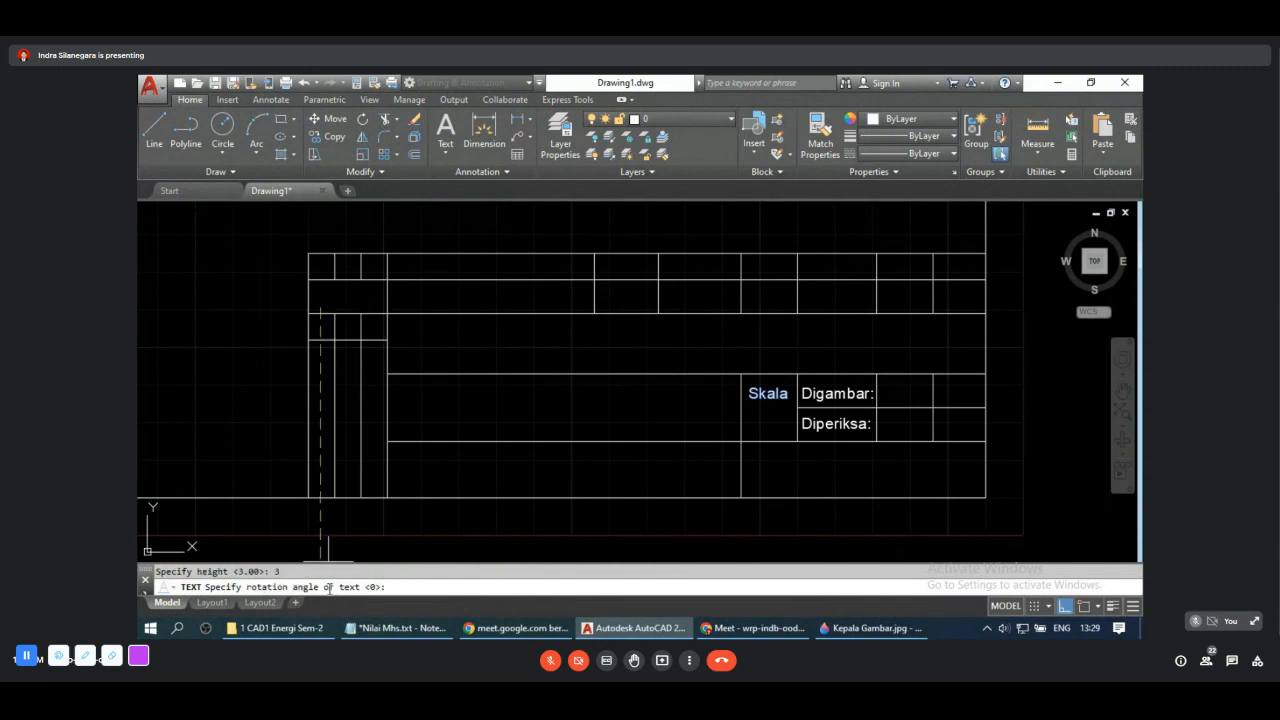
key(Return)
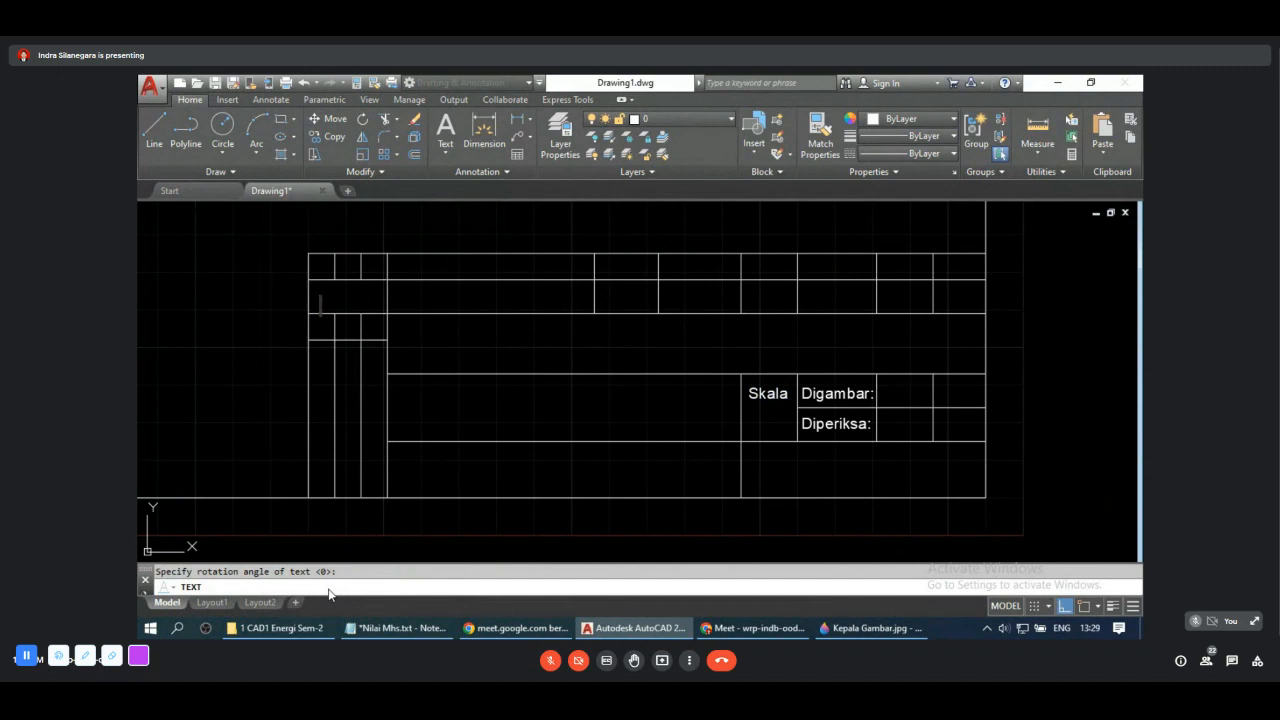
text(Jumlah)
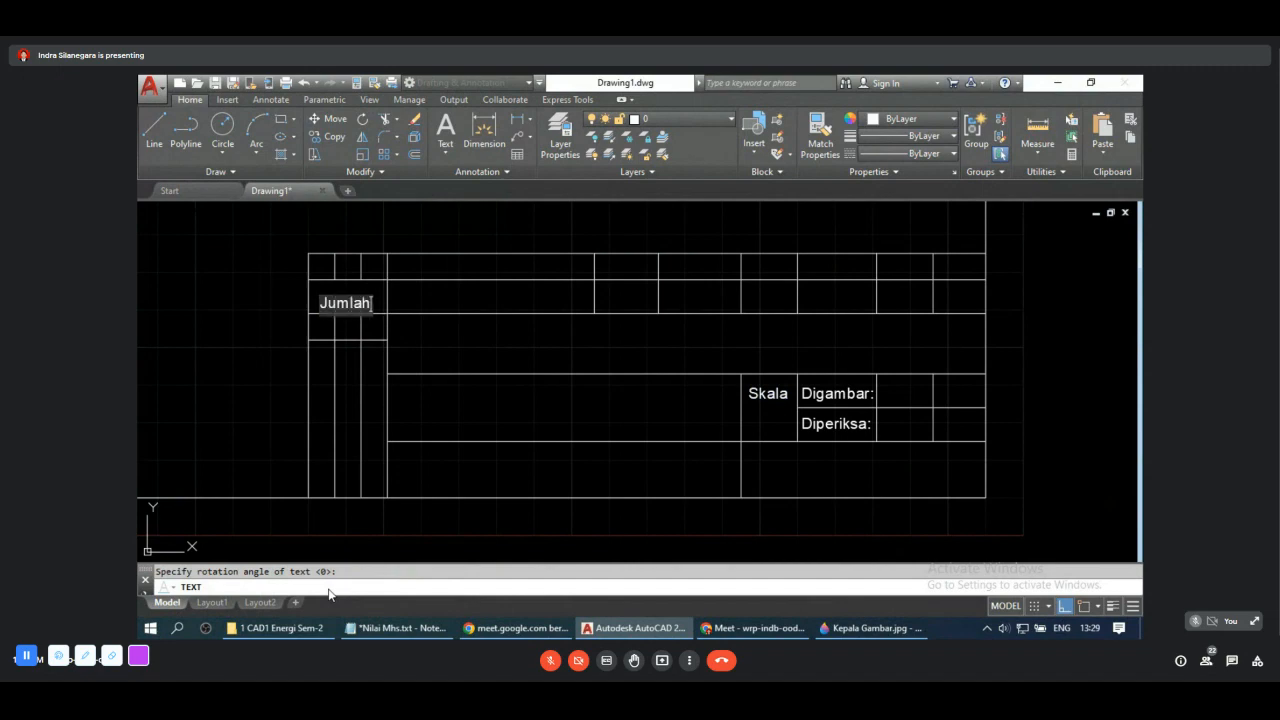
key(Return)
key(Return)
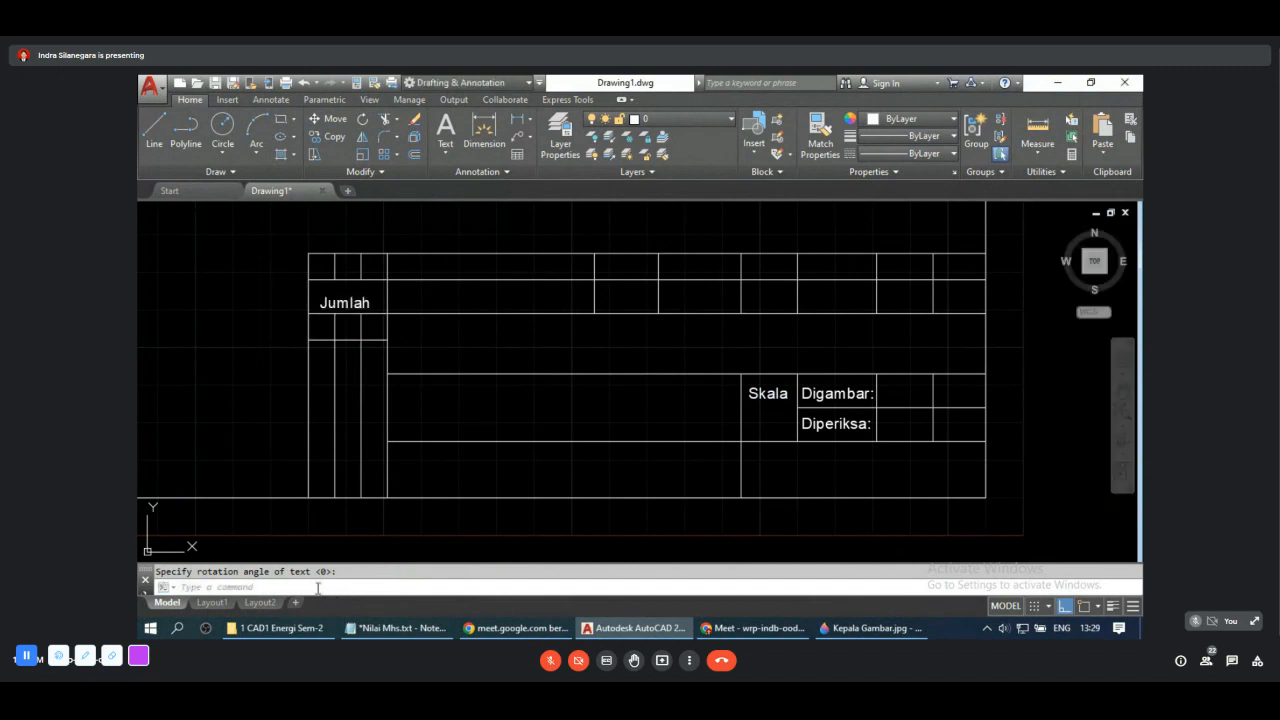
Step: Move the "Jumlah" text about 1.4 units straight up within its heading cell and deselect it
scroll(329, 337, down, 1)
scroll(326, 334, up, 3)
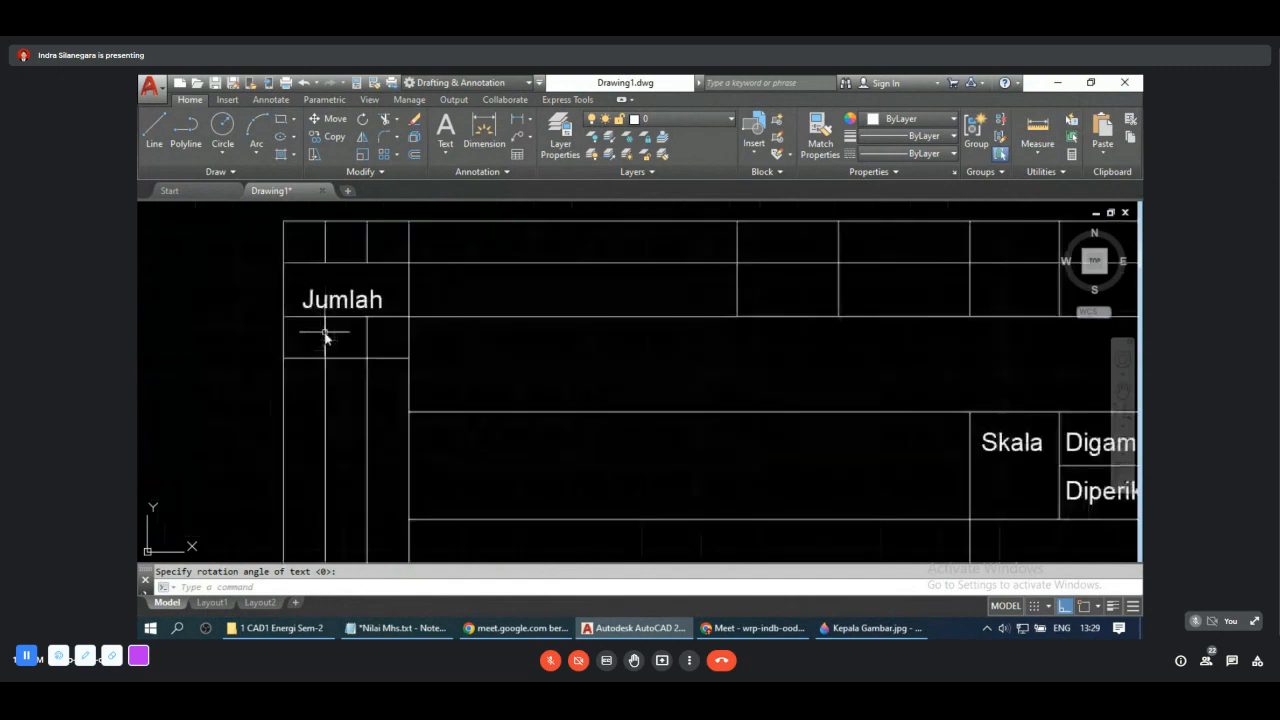
click(344, 302)
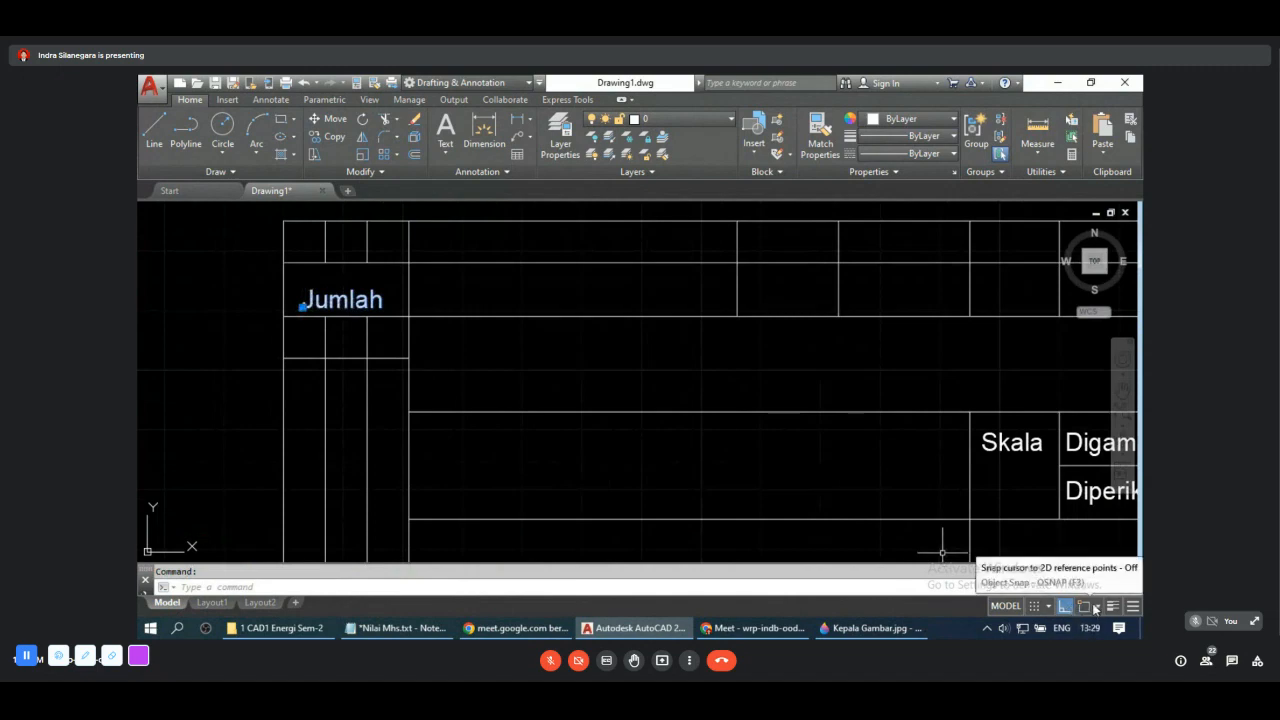
click(302, 310)
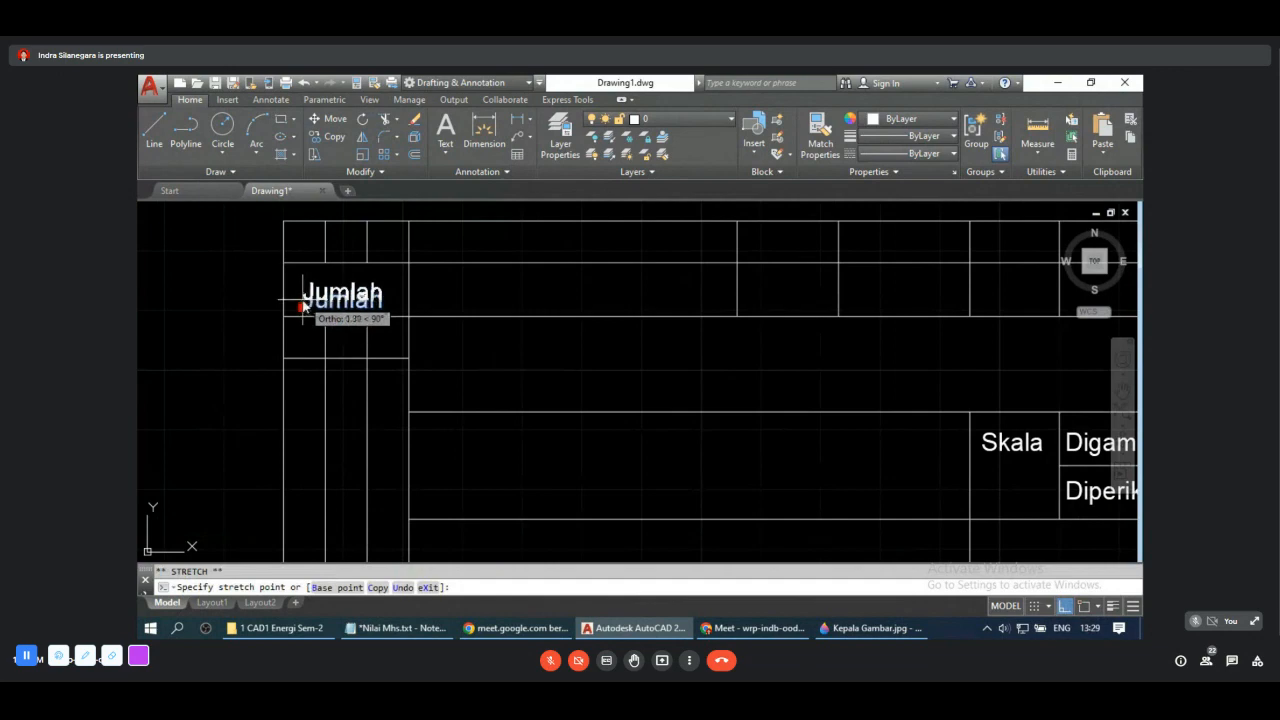
click(302, 302)
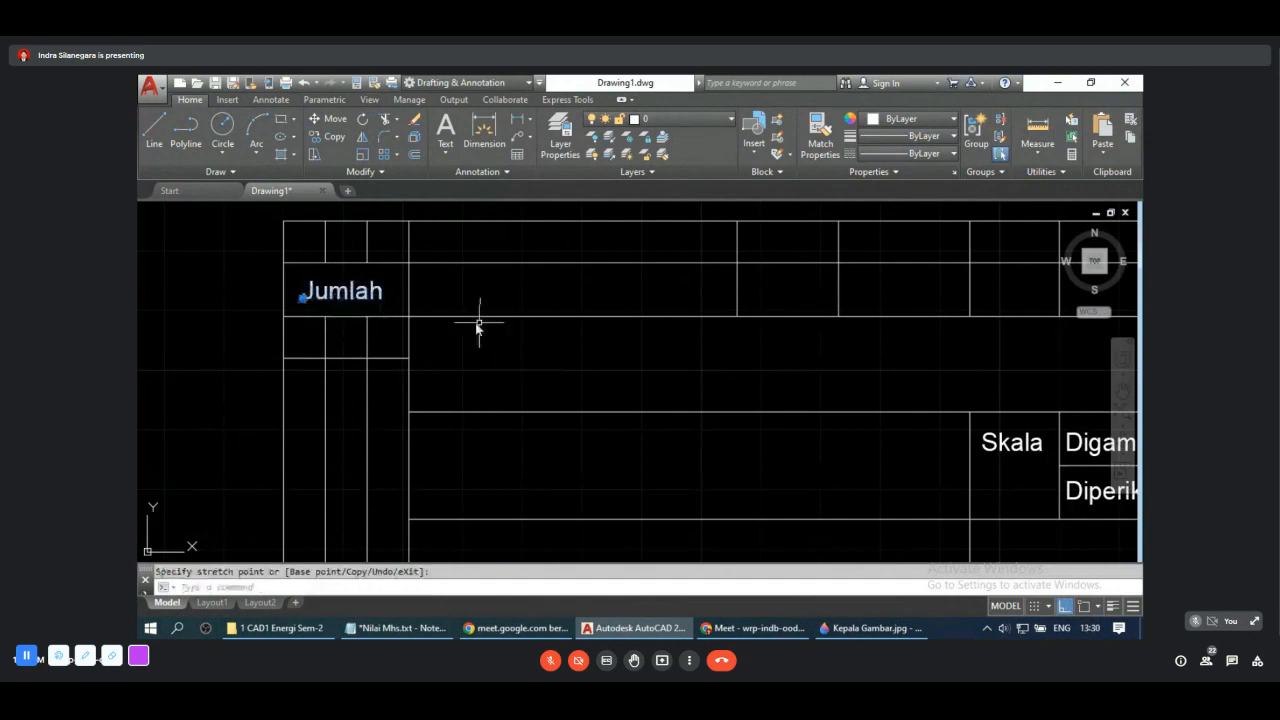
key(Escape)
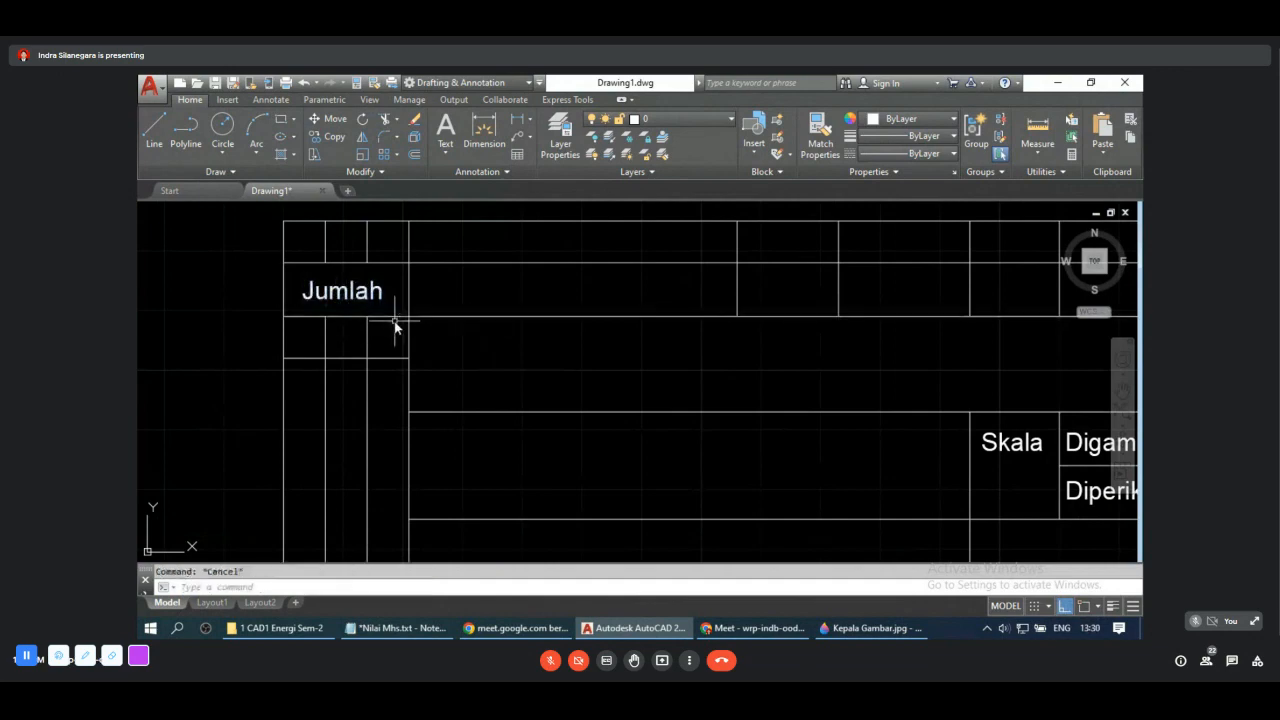
Step: Copy the "Jumlah" text into the seven other cells of the heading row and once straight down into the cell row beneath it
text(co)
key(Return)
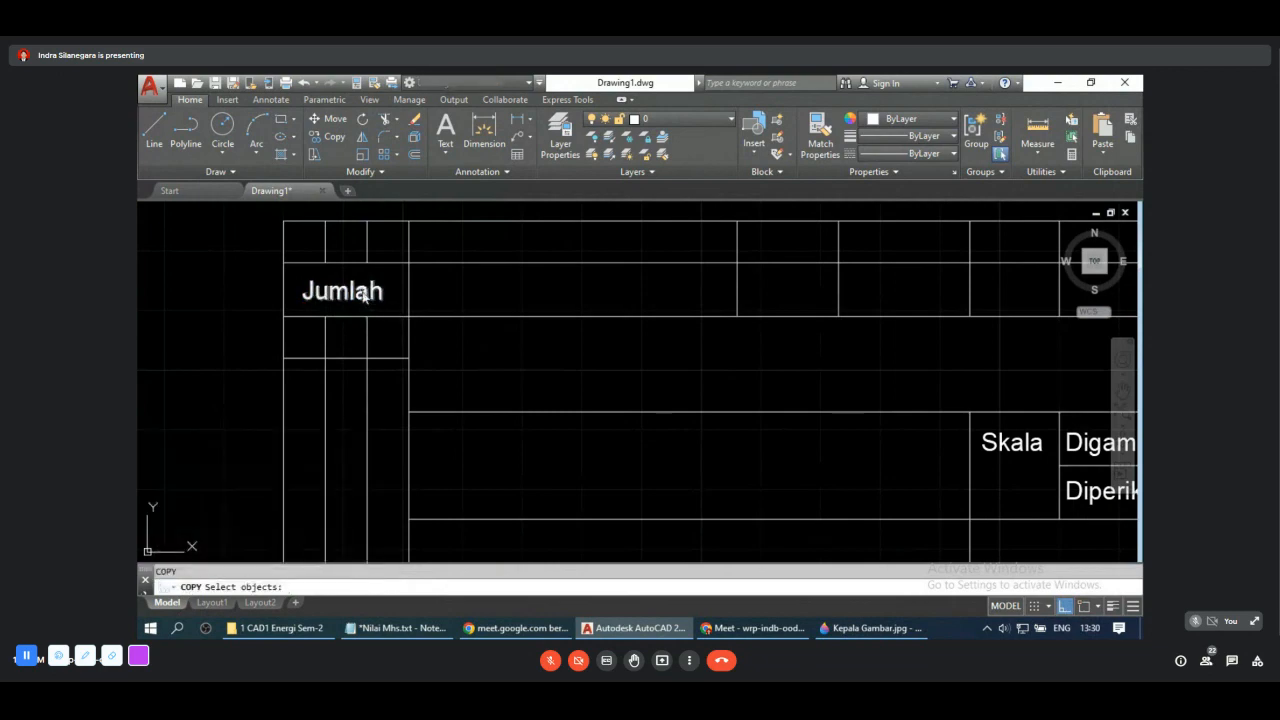
click(377, 295)
scroll(417, 325, down, 2)
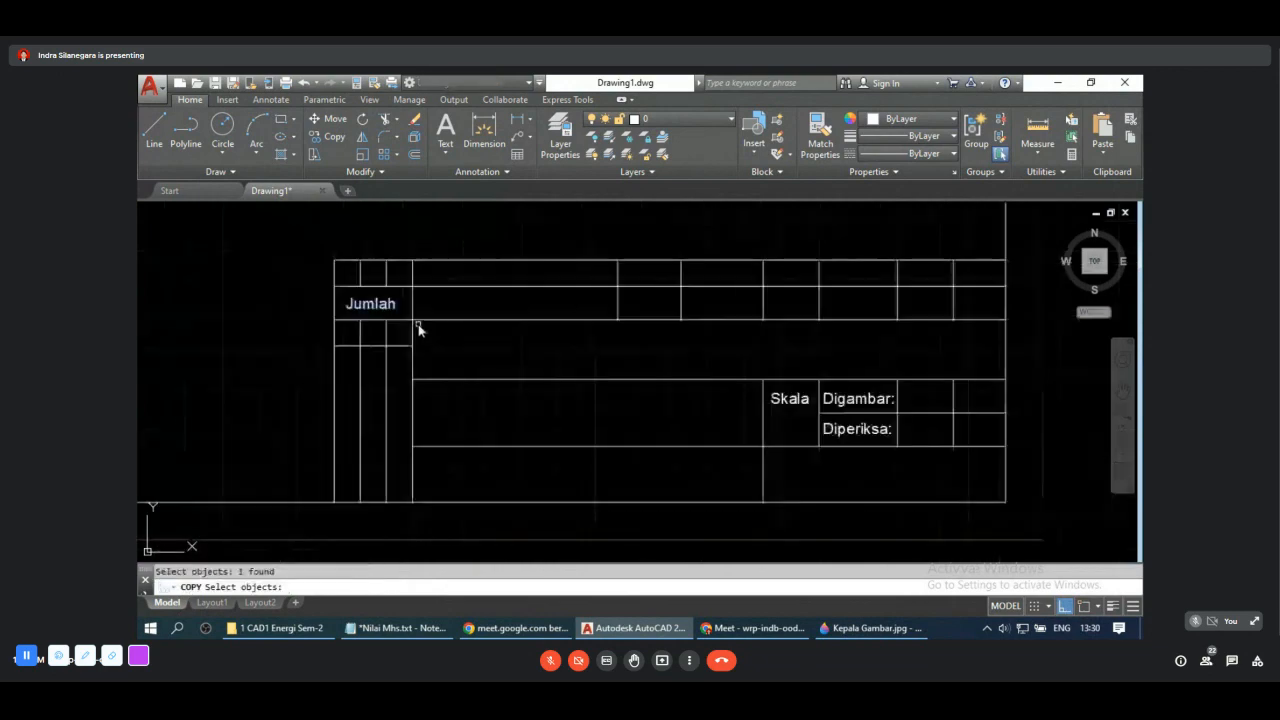
key(Return)
click(366, 308)
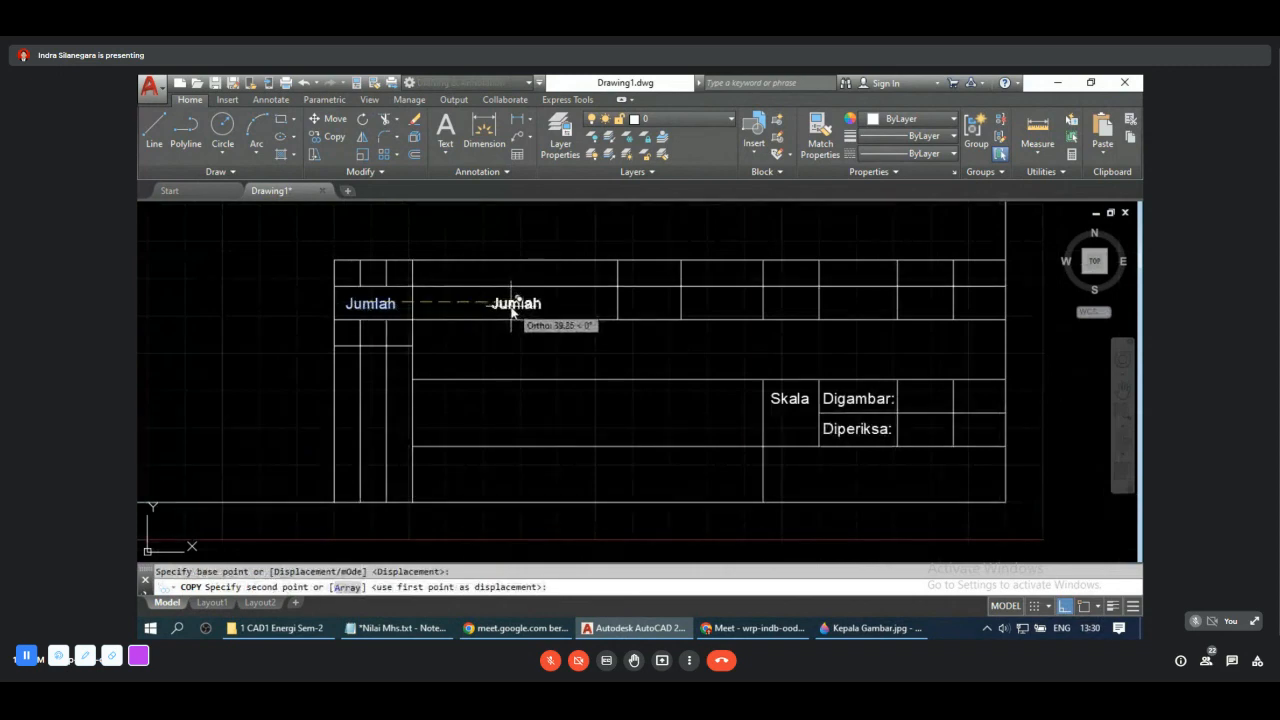
click(515, 312)
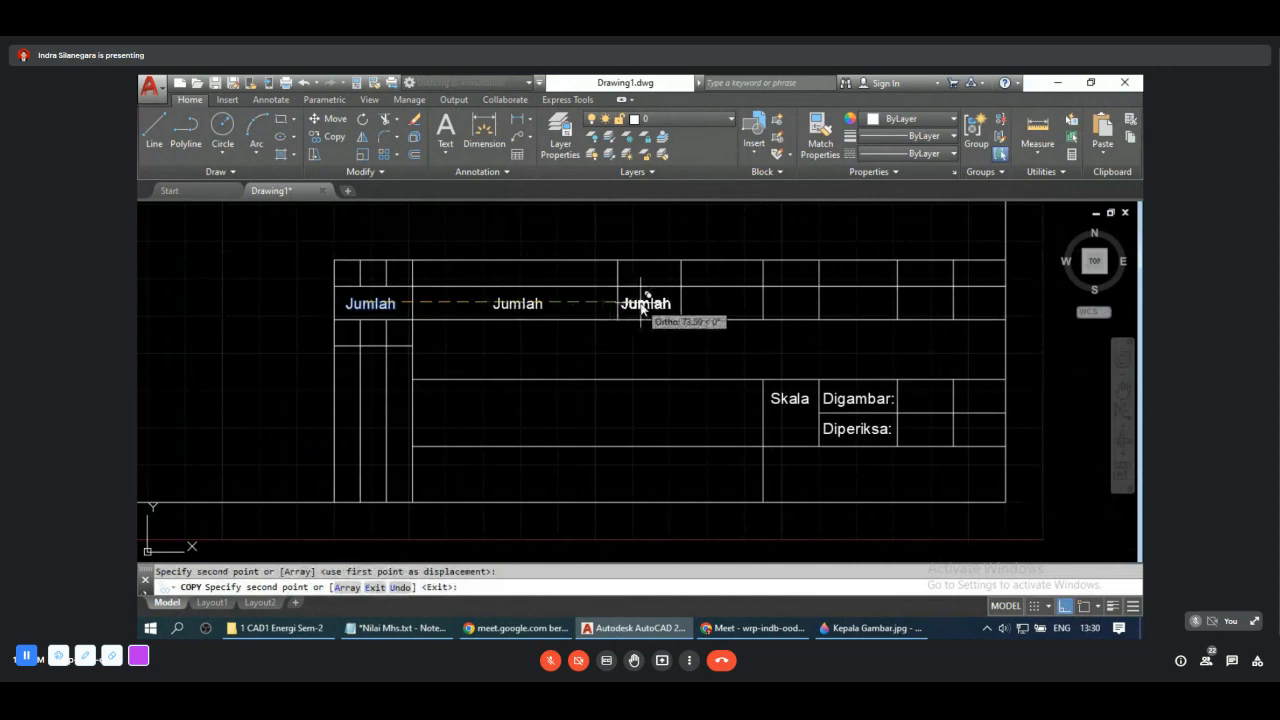
click(641, 311)
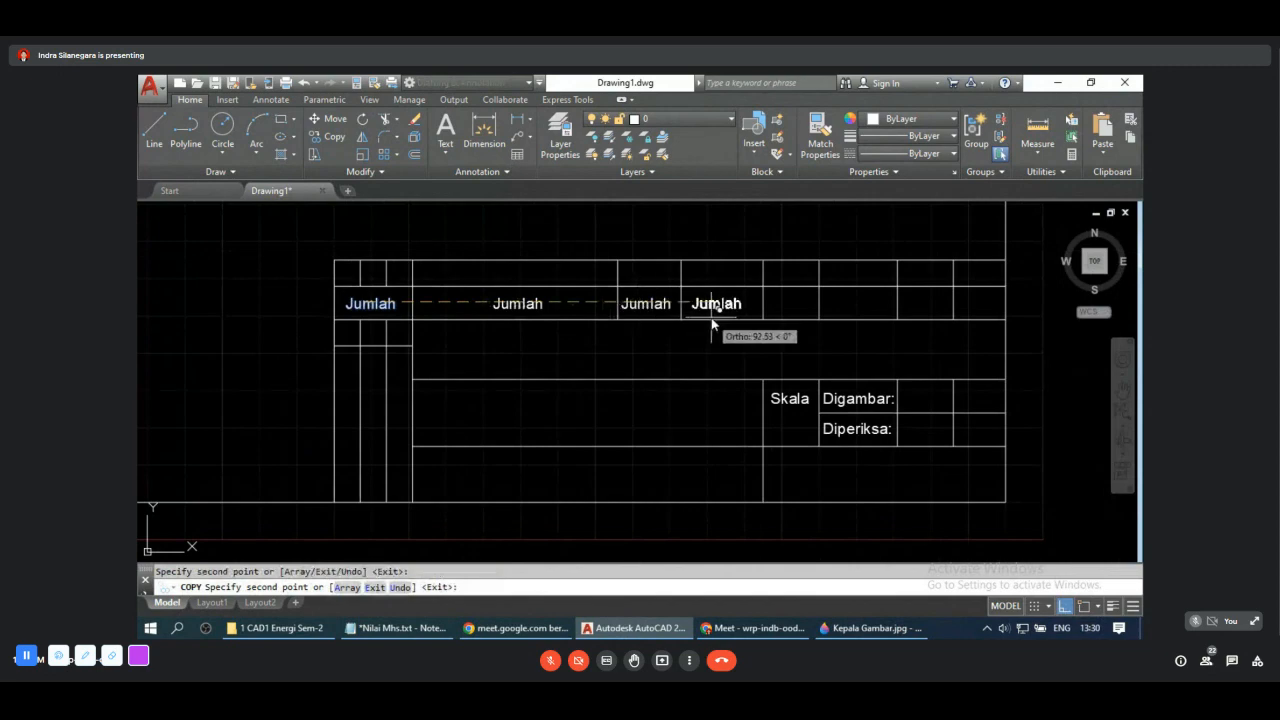
click(713, 321)
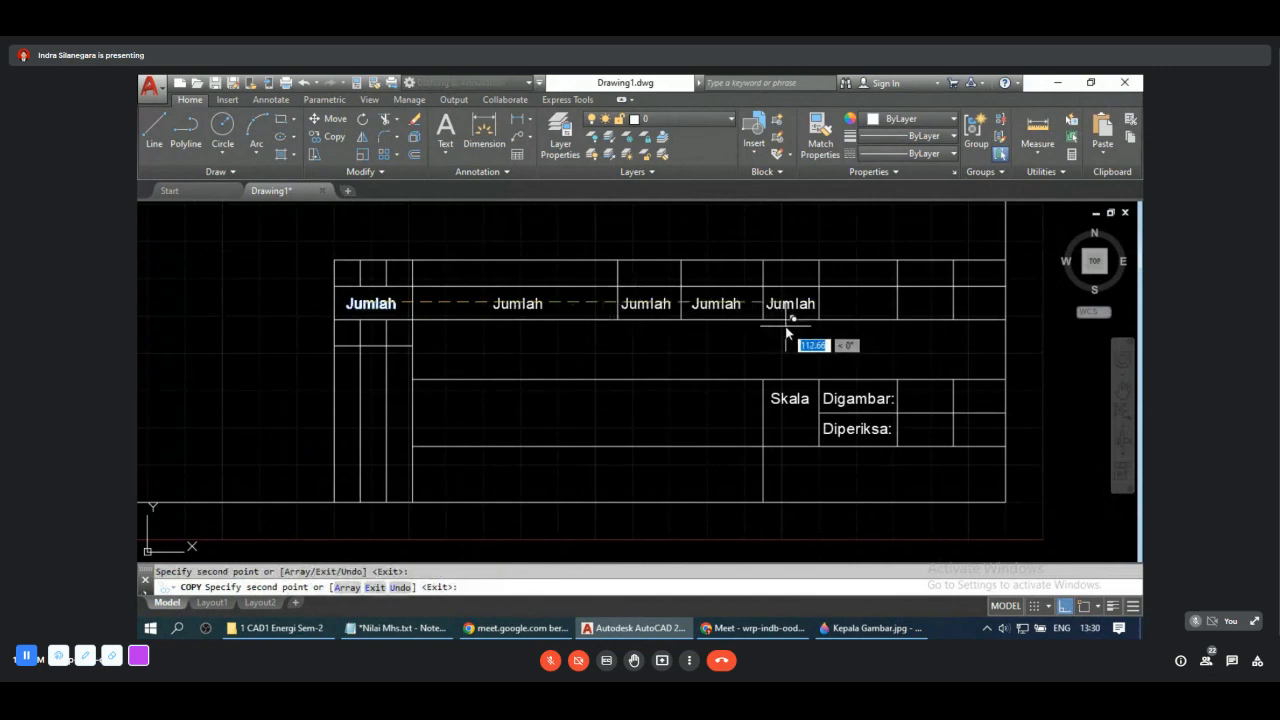
click(787, 333)
click(848, 333)
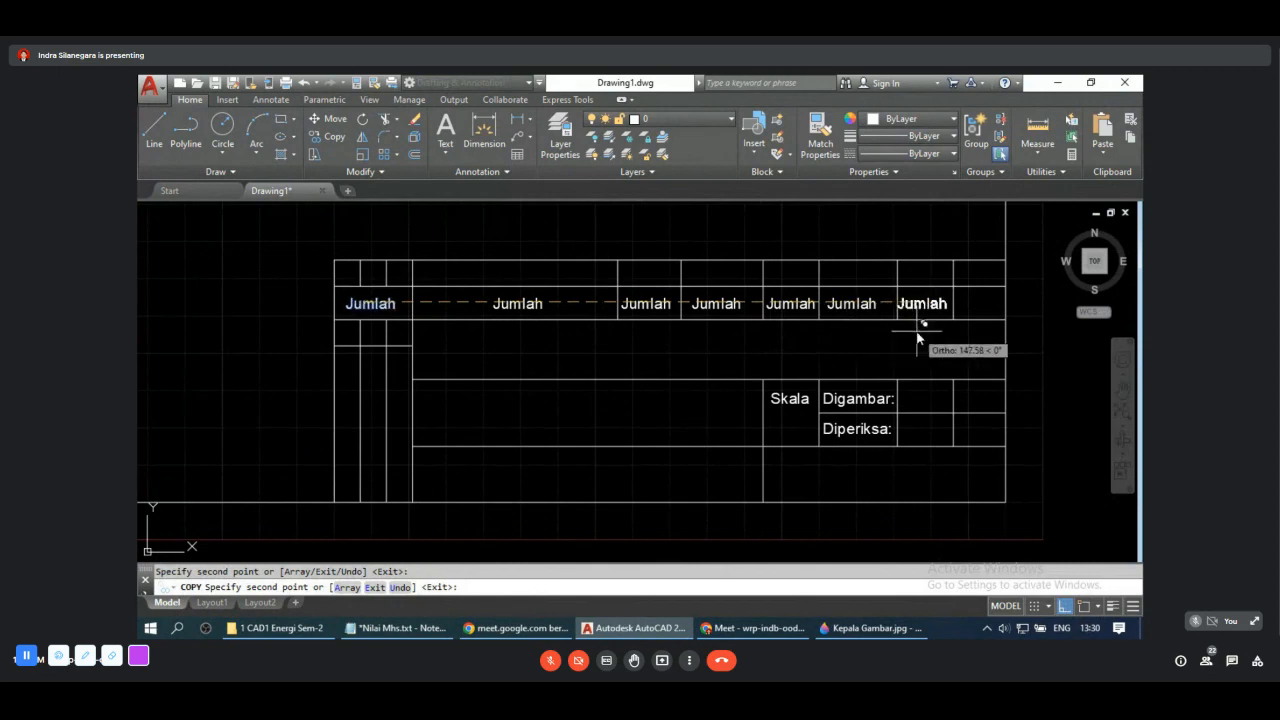
click(918, 336)
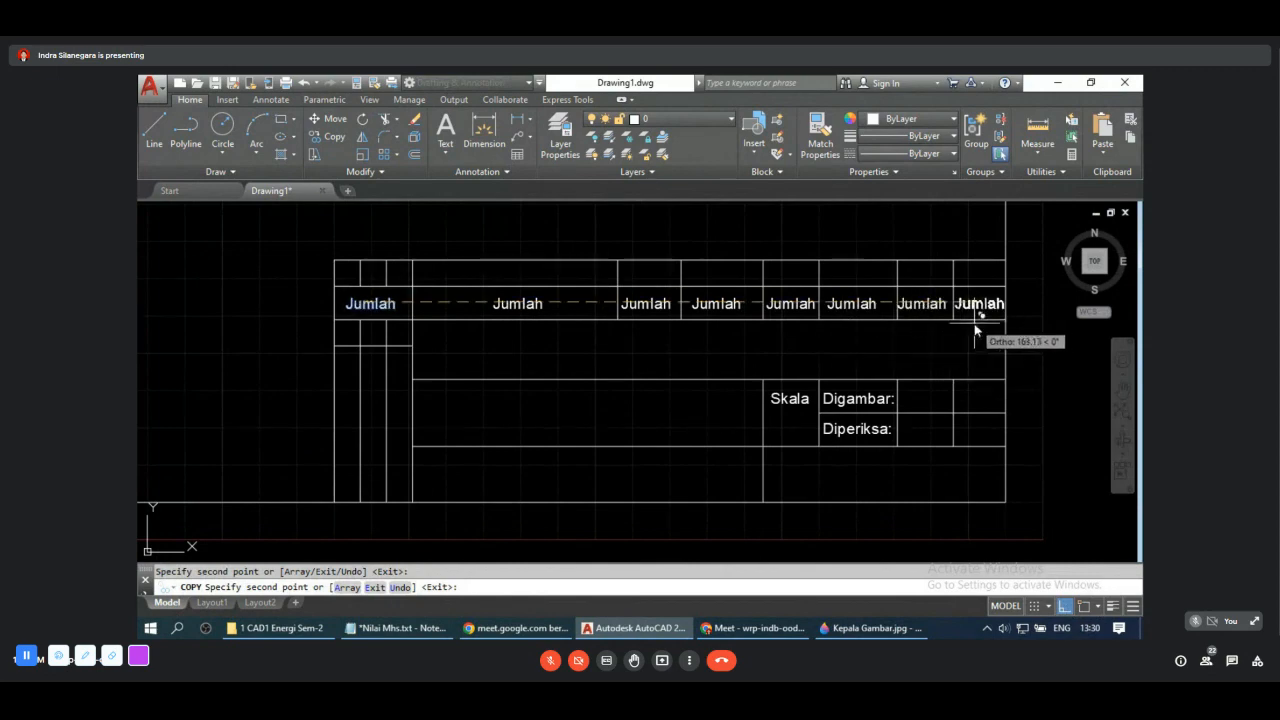
click(978, 330)
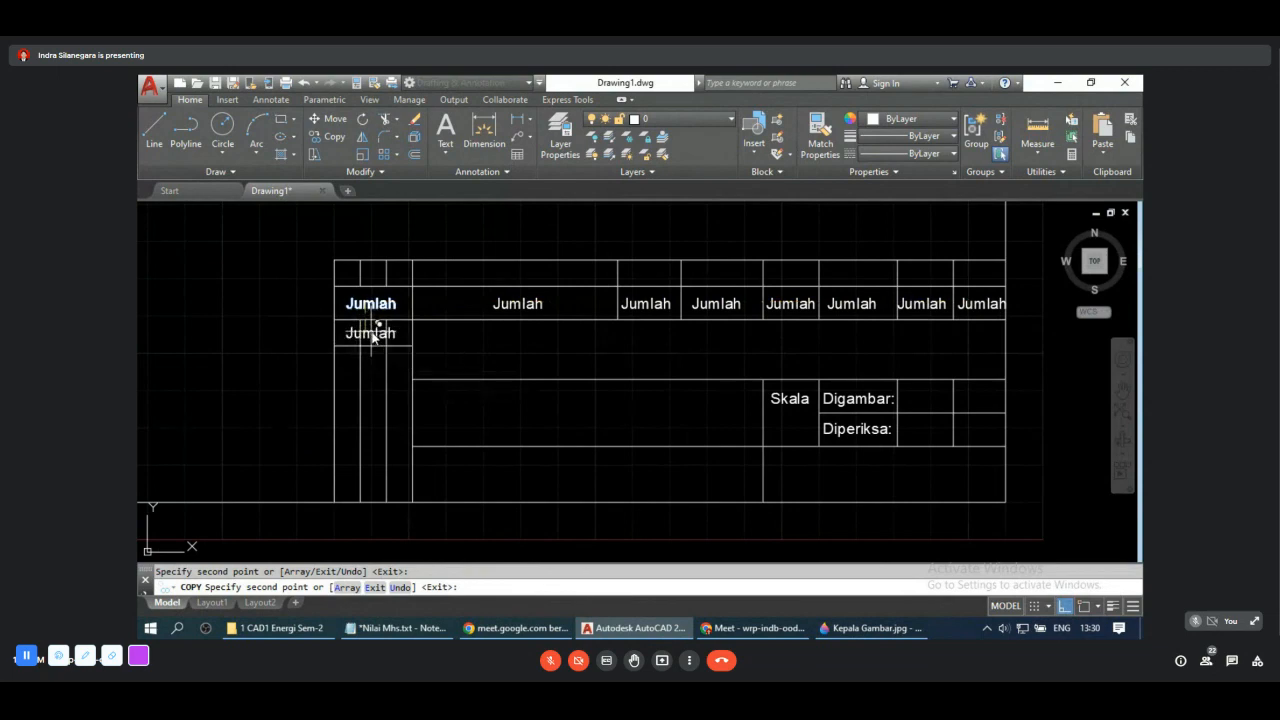
click(371, 337)
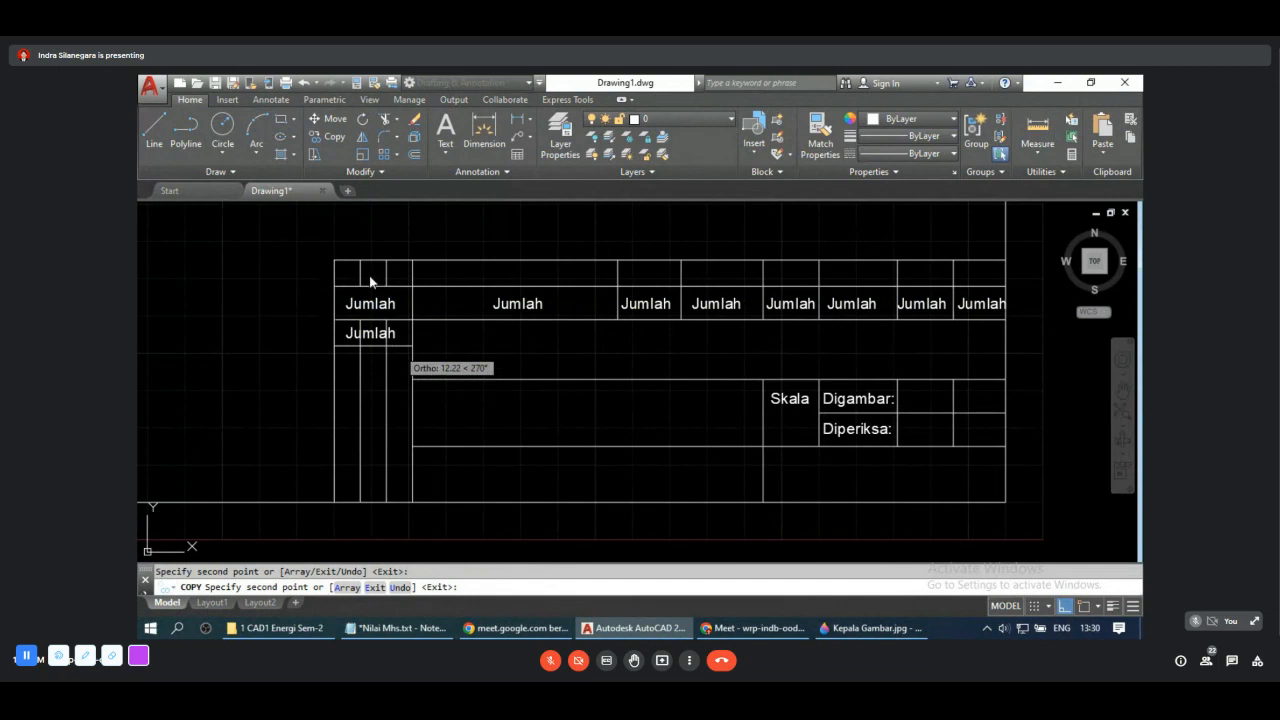
key(Escape)
Step: Check the Kepala Gambar.jpg reference in Paint 3D, and change the copied text in the Part Name cell in AutoCAD to "Nama Bagian"
key(alt+Tab)
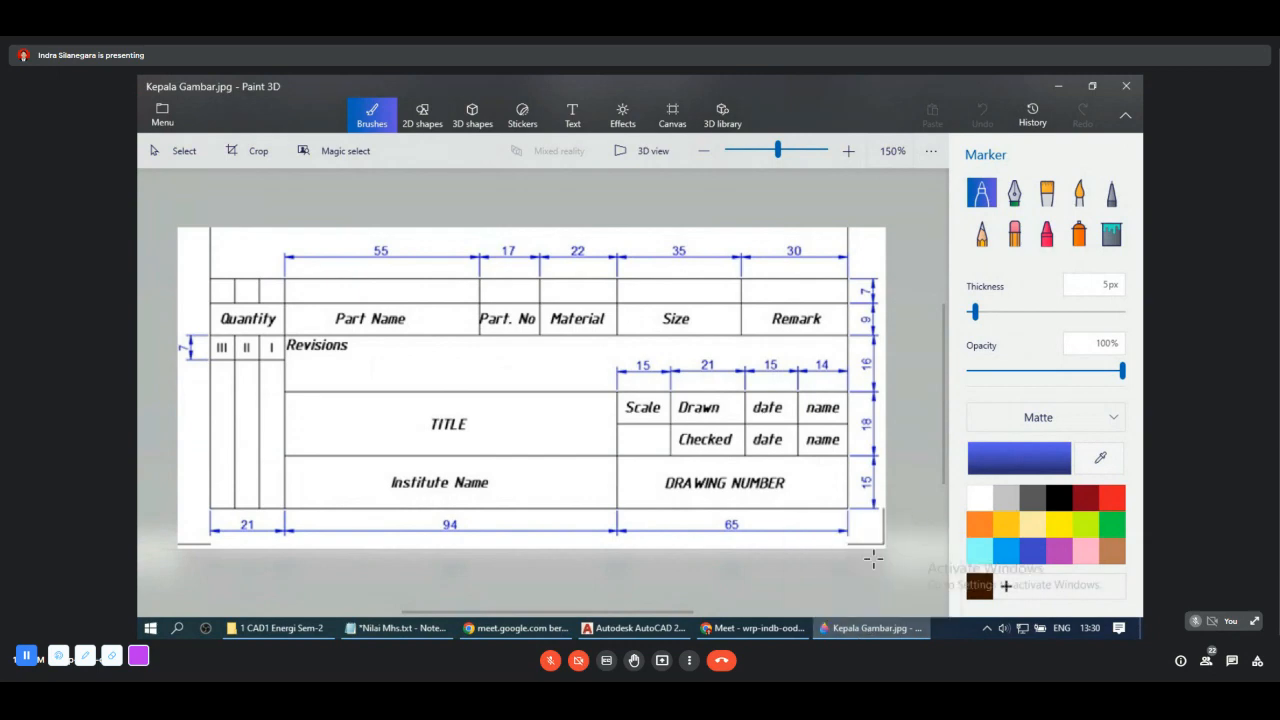
click(637, 628)
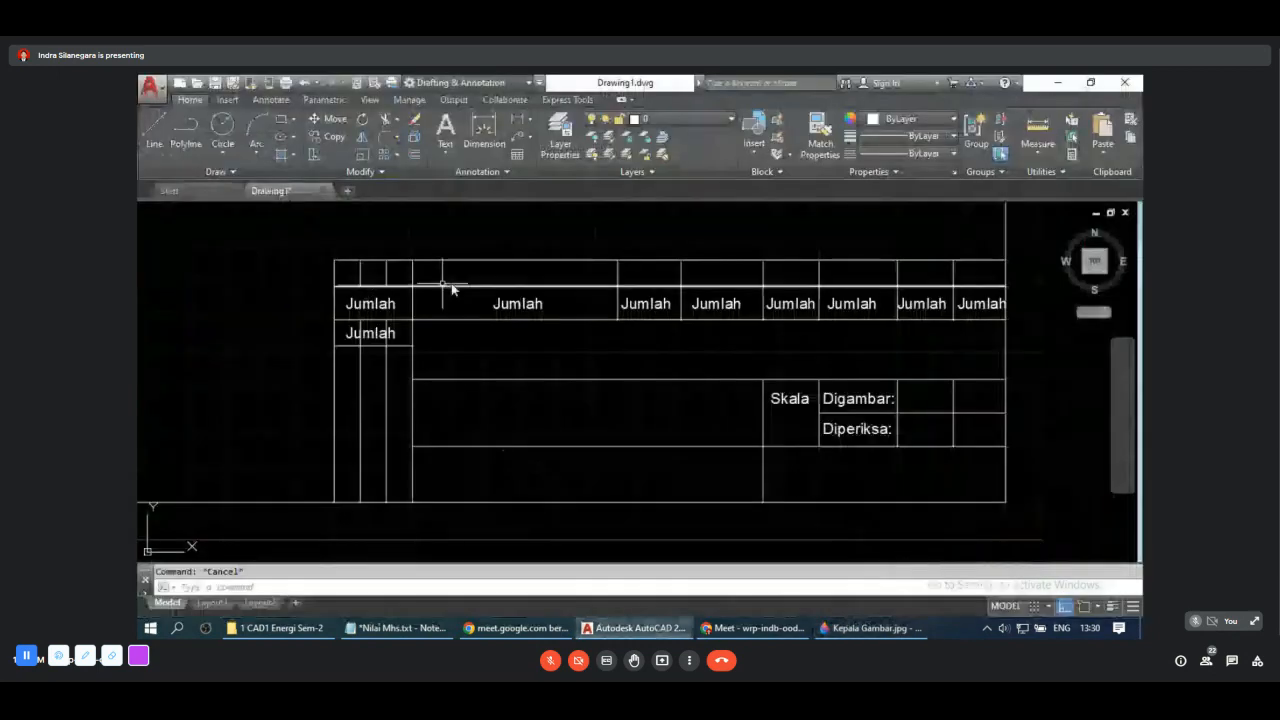
double_click(522, 304)
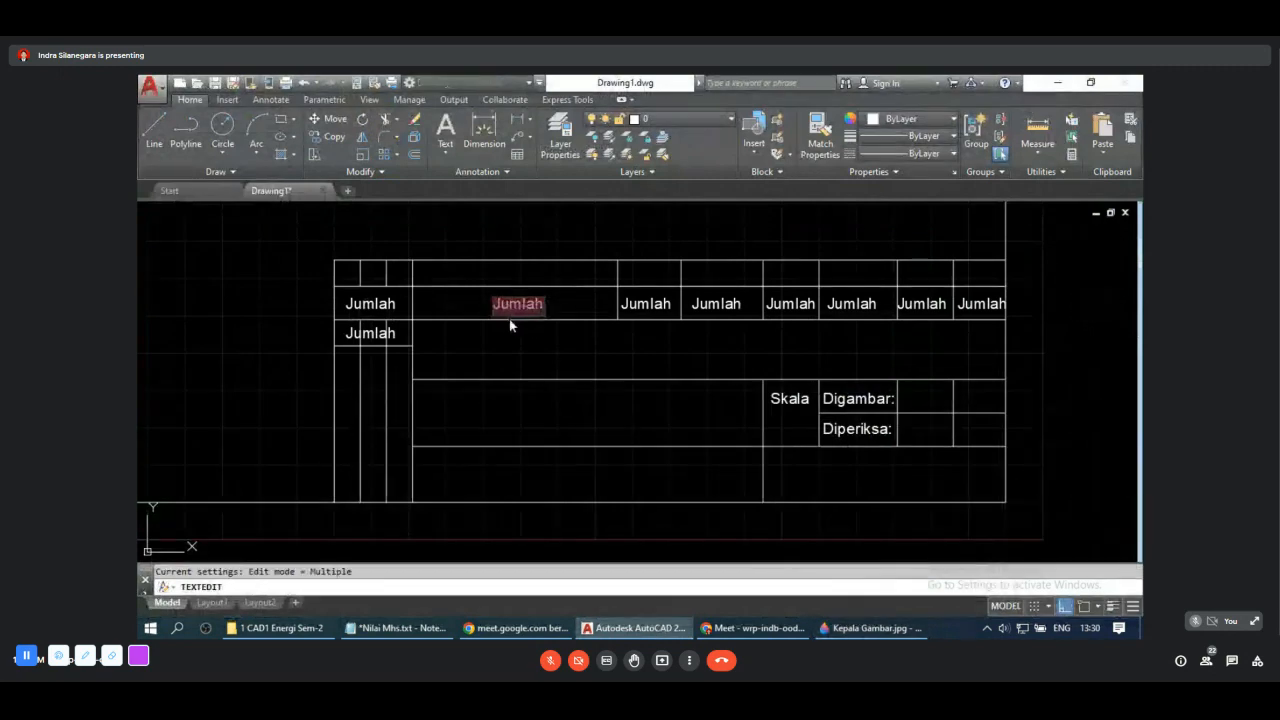
text(Nama Bagian)
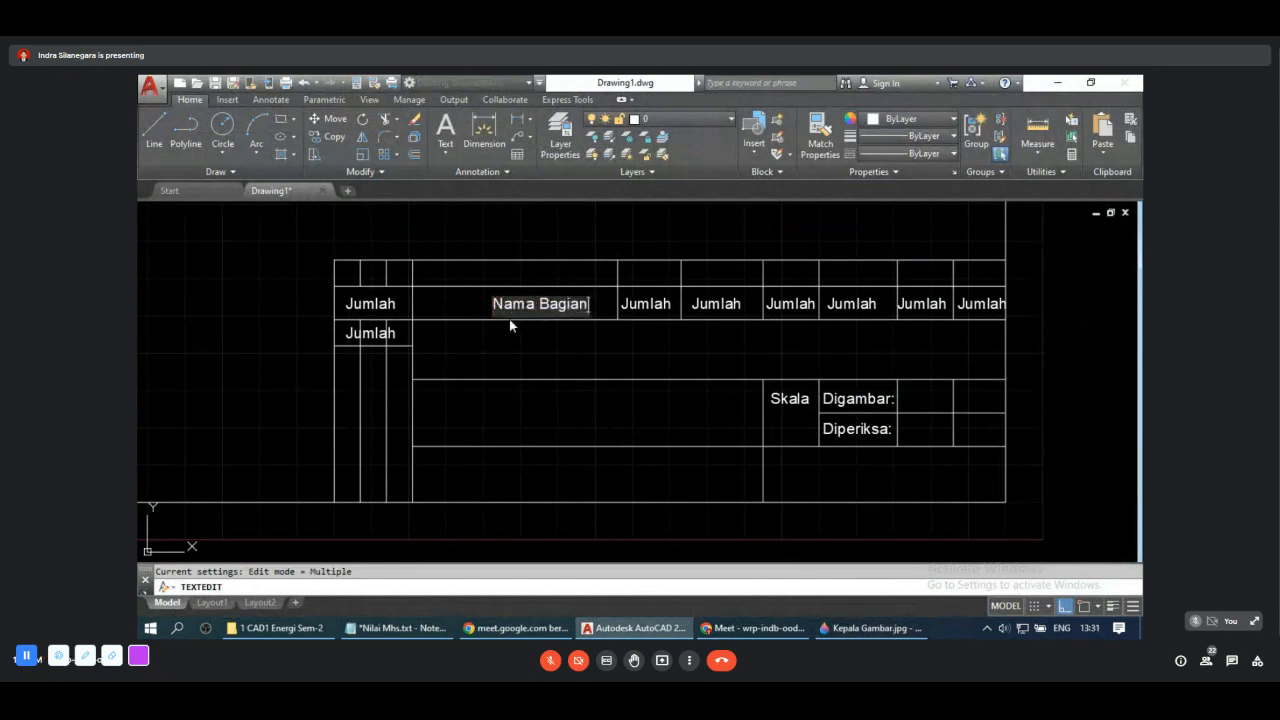
click(643, 308)
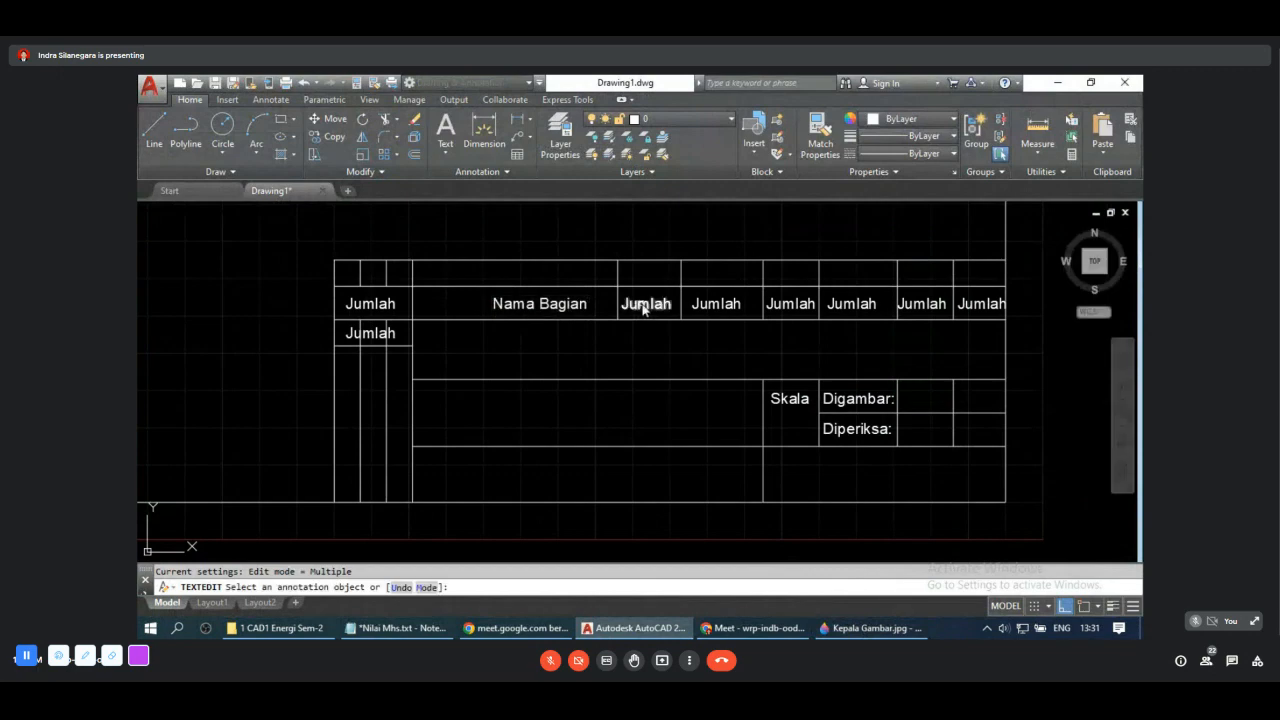
Step: Change the copied "Jumlah" text in the Part. No cell to "No.Bag."
click(645, 303)
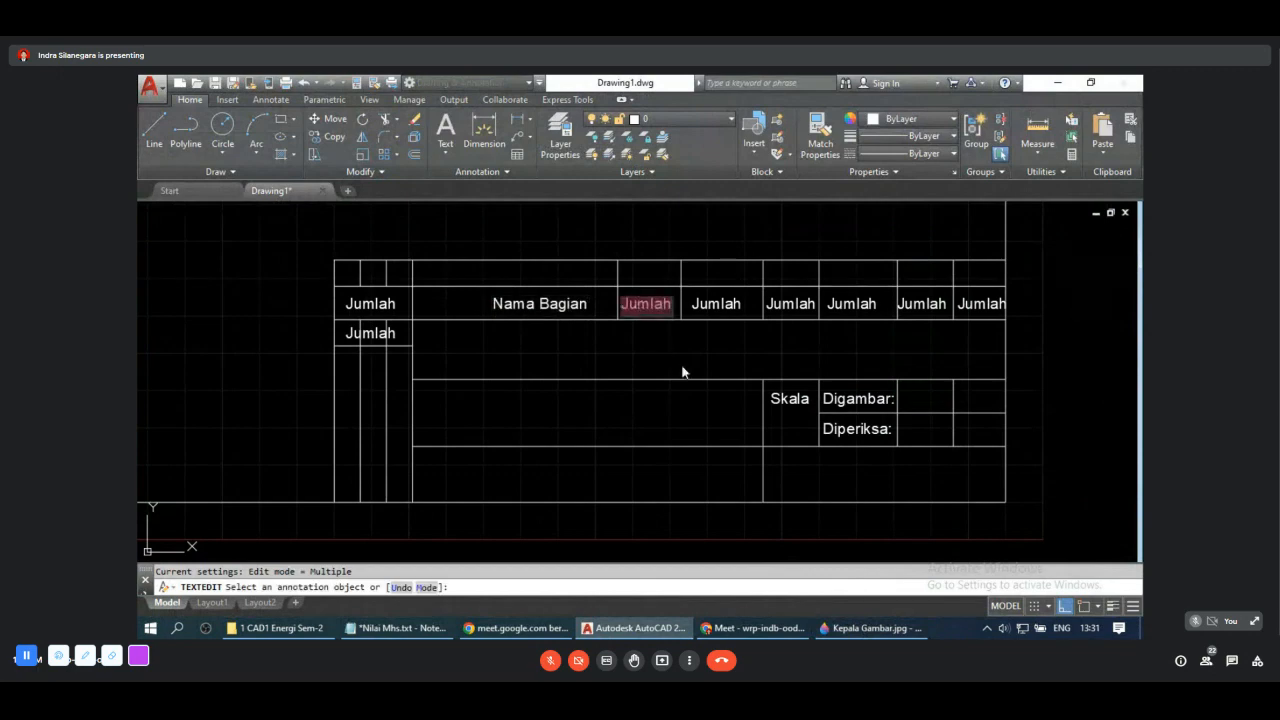
text(No.)
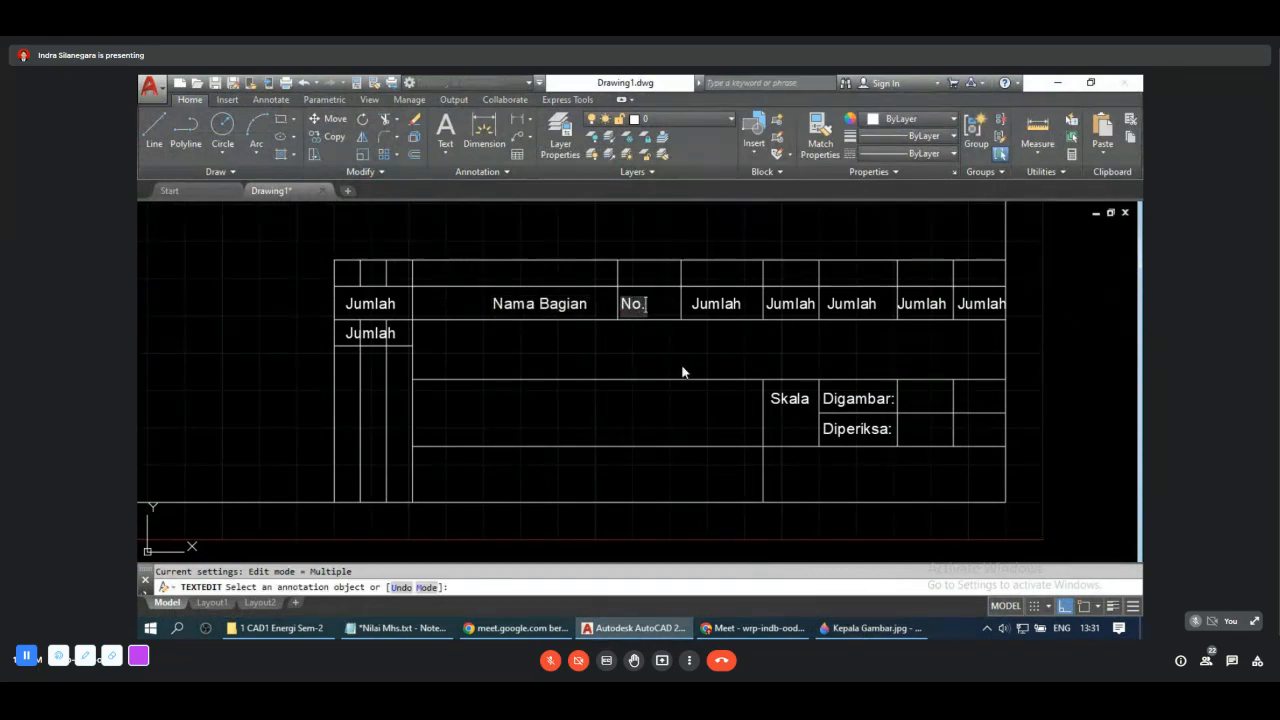
text(Bag)
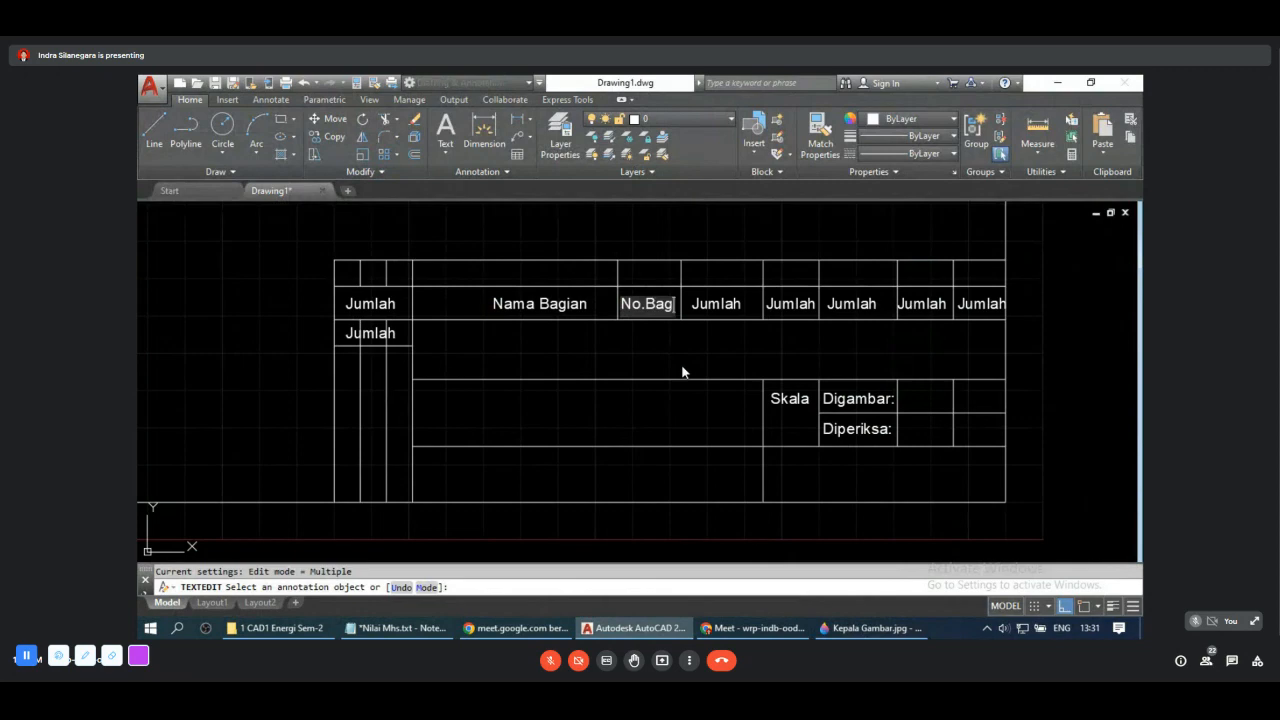
click(718, 311)
Step: Check the heading labels and column divisions in the Kepala Gambar.jpg reference in Paint 3D, and return to the AutoCAD drawing
click(718, 311)
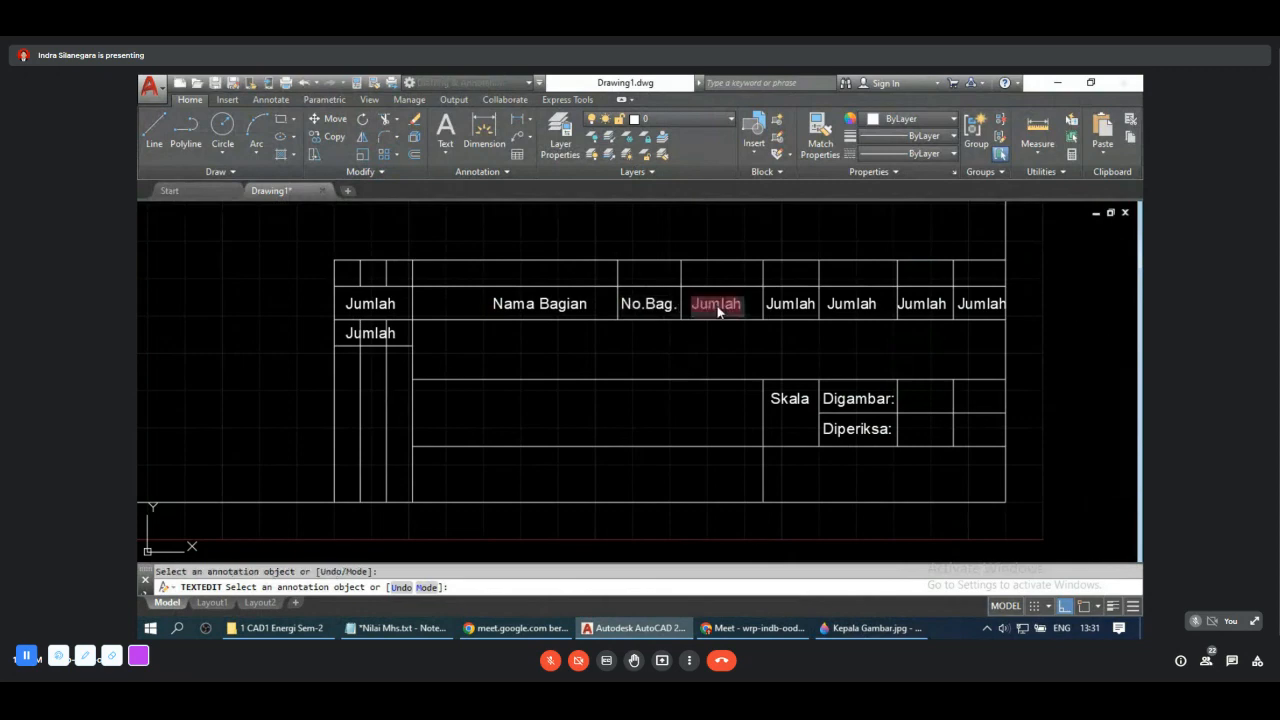
click(845, 432)
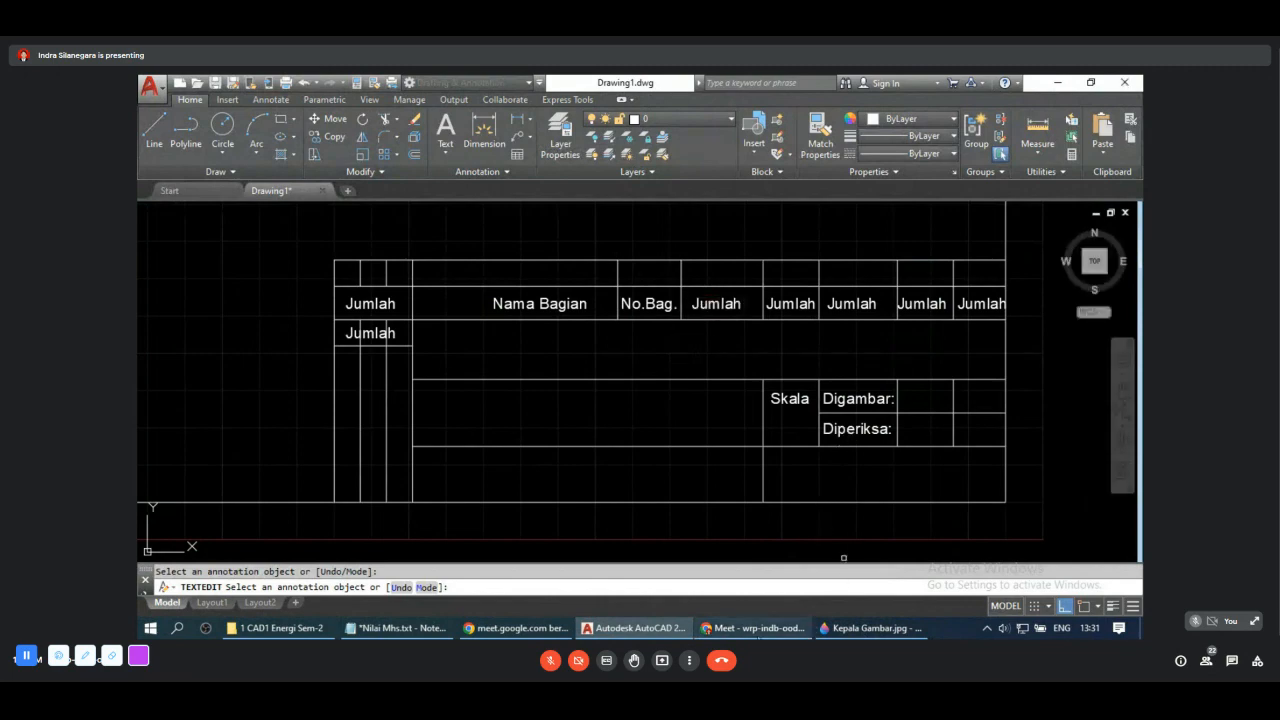
click(801, 561)
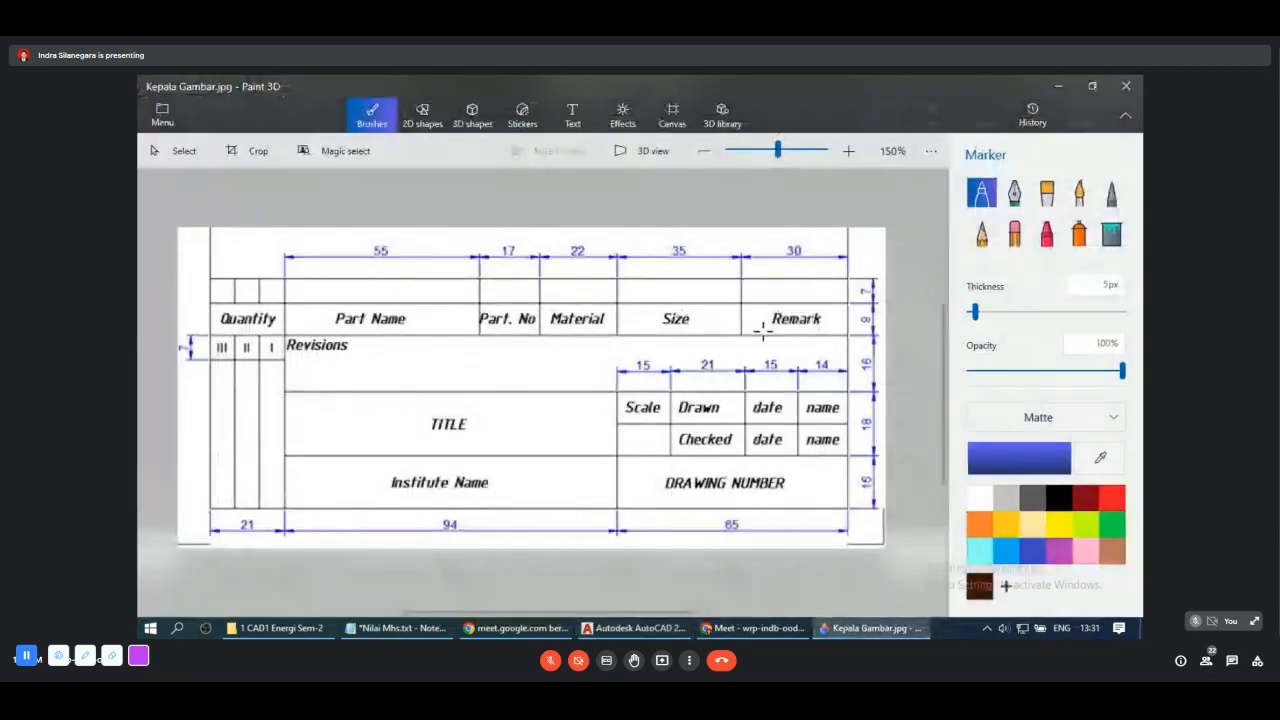
click(640, 632)
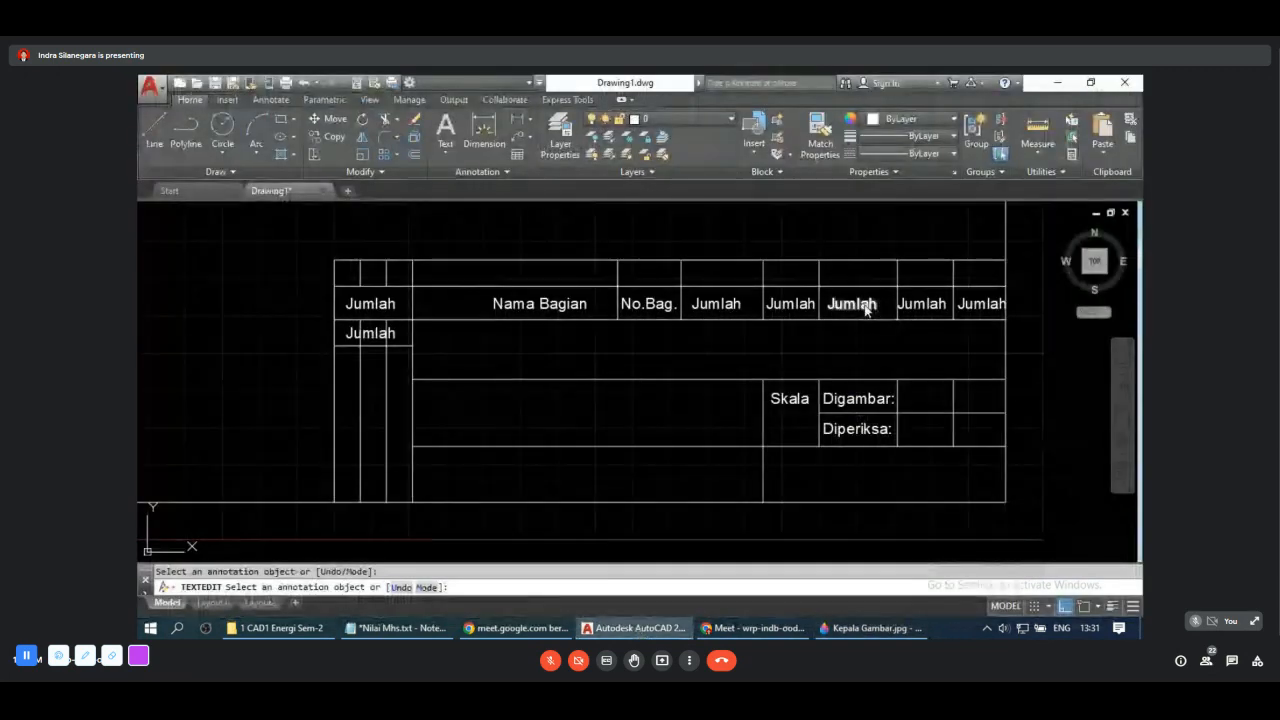
click(864, 304)
key(BackSpace)
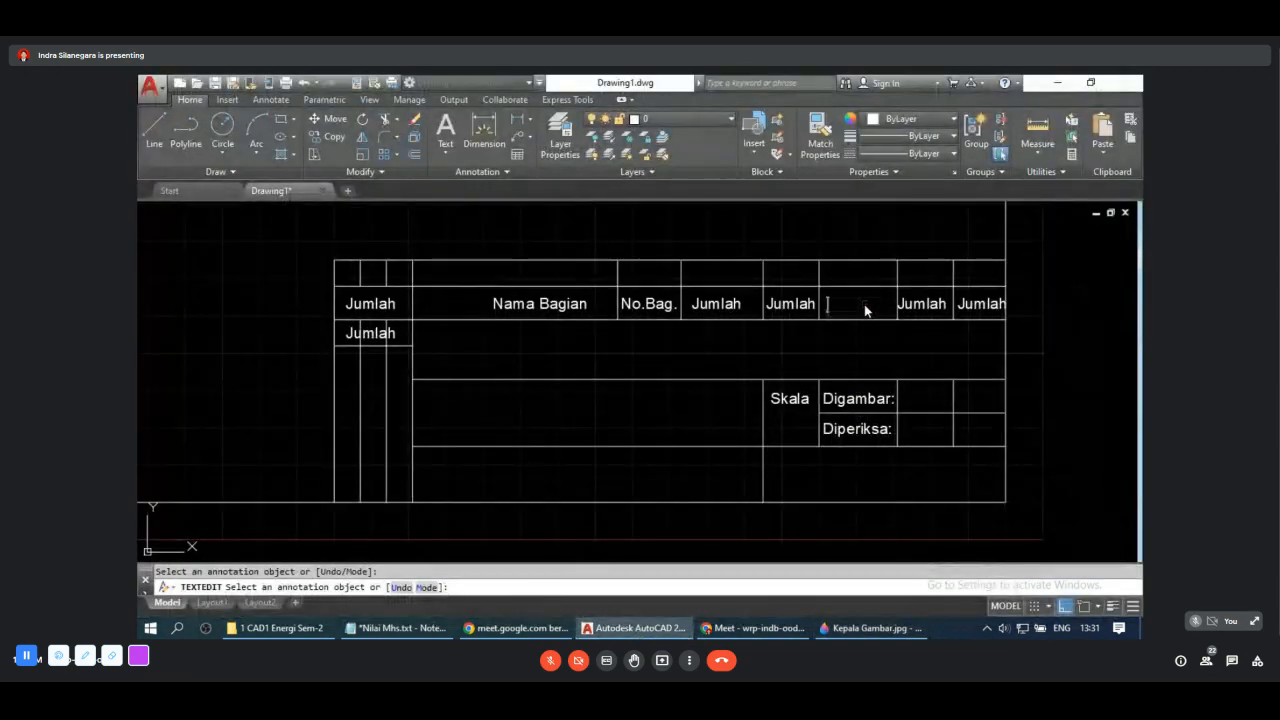
key(Escape)
Step: Erase the surplus "Jumlah" texts from the last heading cell and from the heading cell above the "Digambar:" column
click(962, 308)
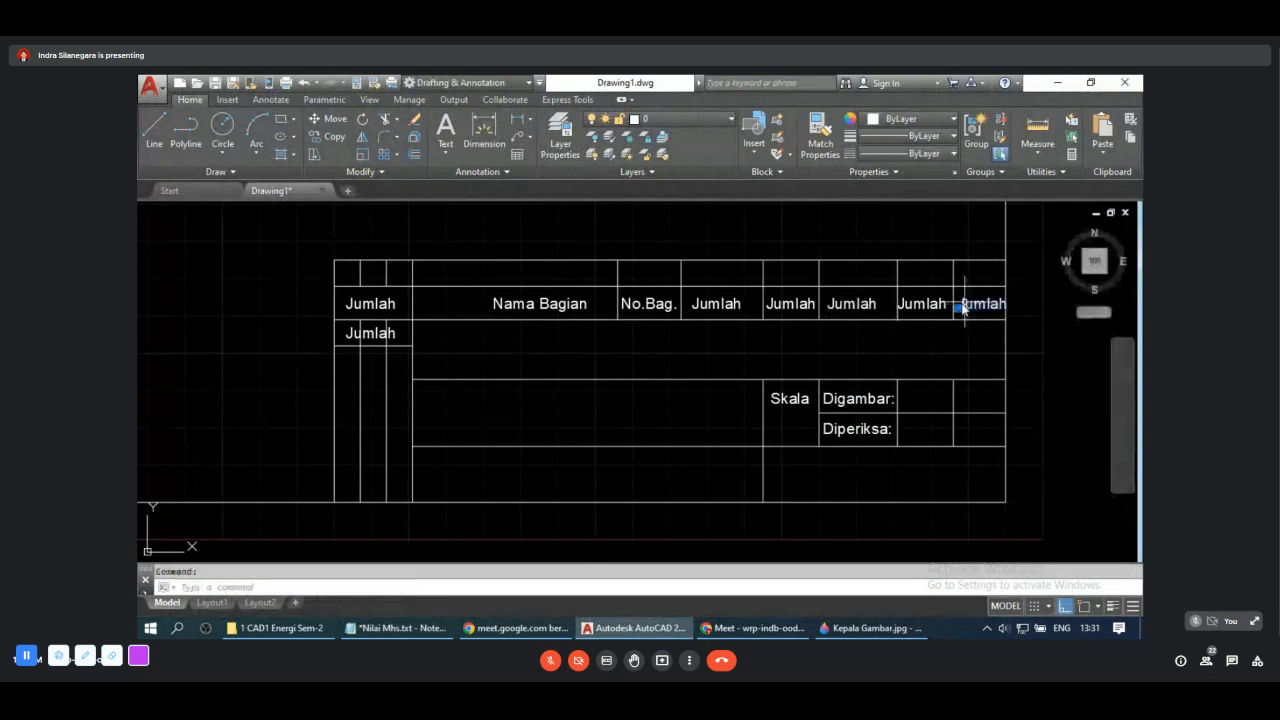
key(Delete)
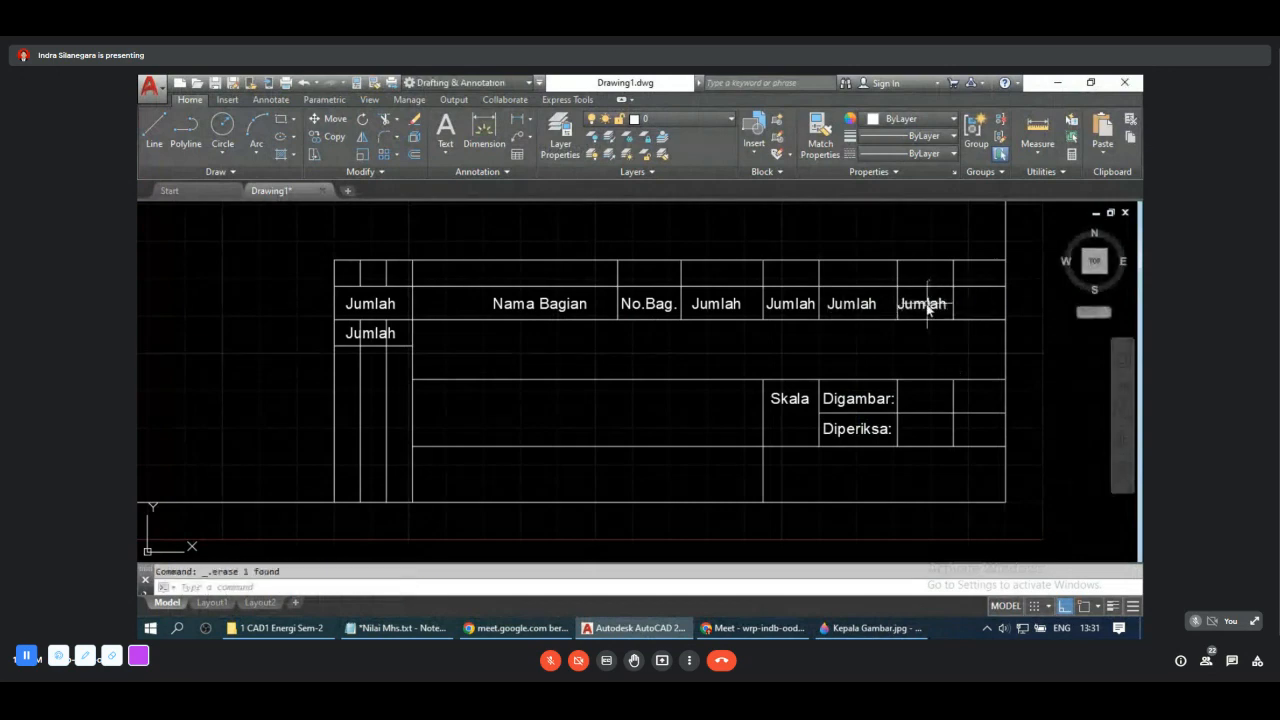
click(864, 305)
key(Delete)
text(tr)
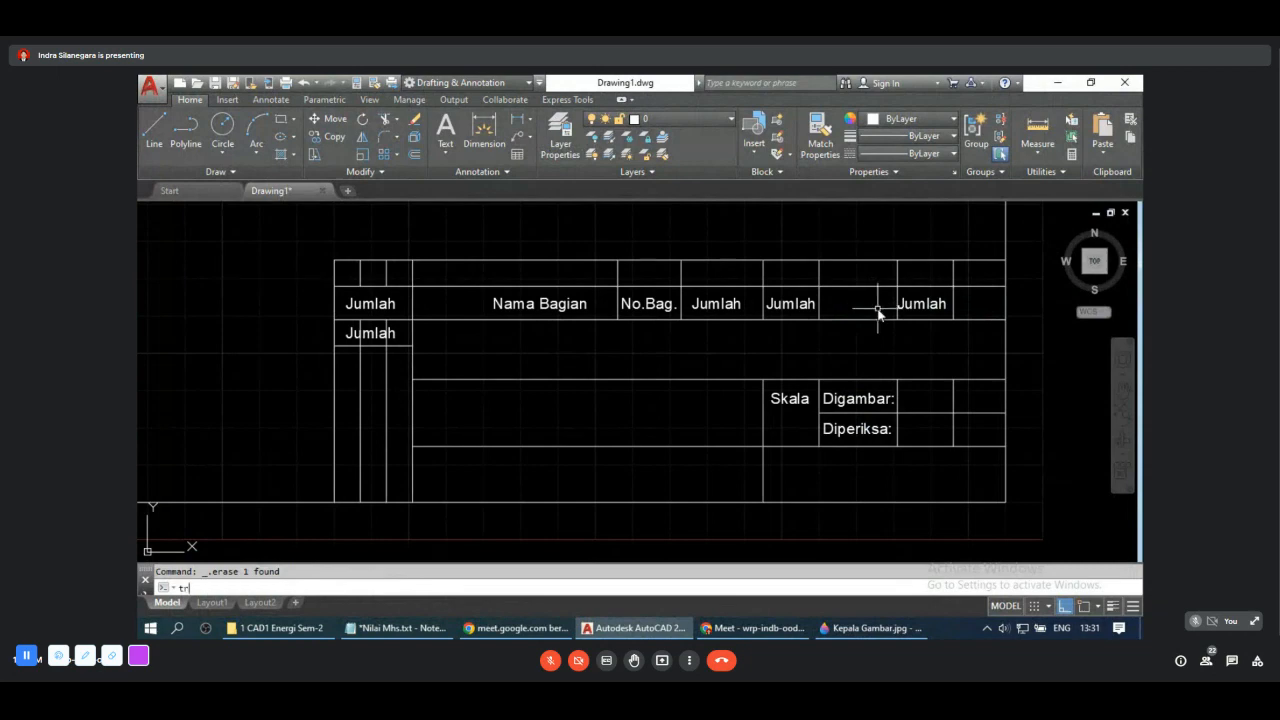
key(Return)
key(Return)
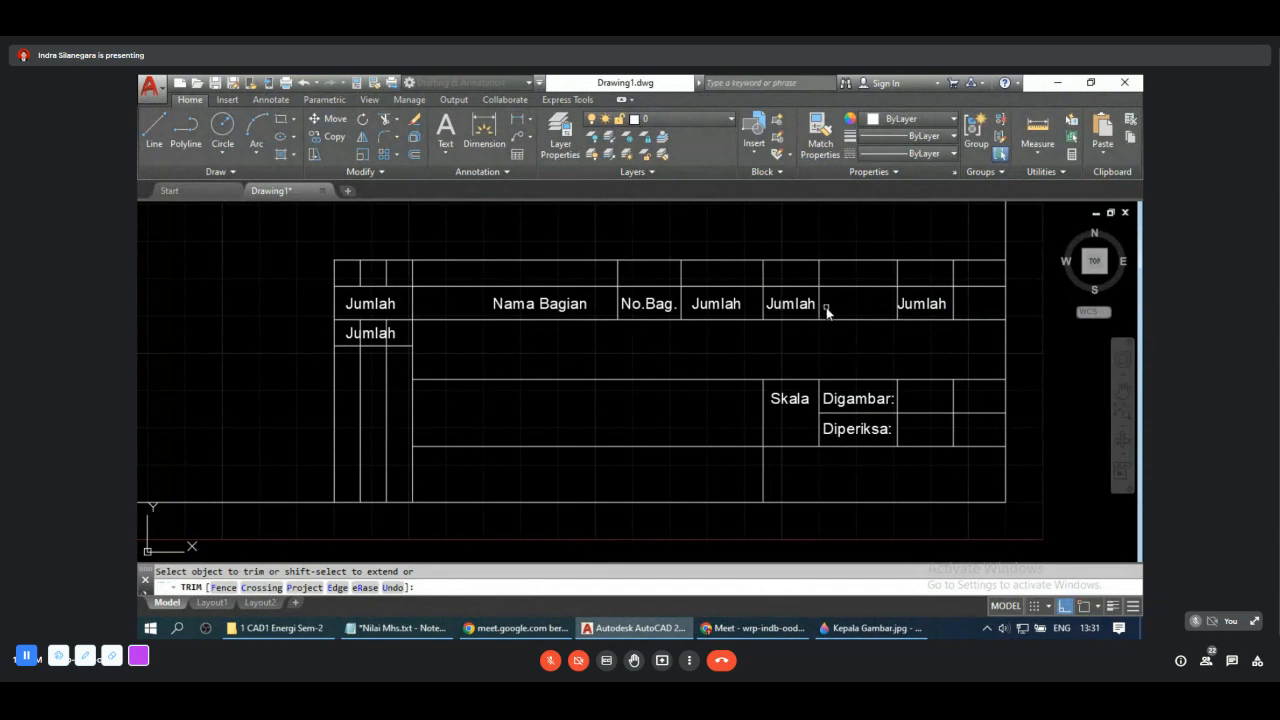
key(Escape)
Step: Trim away the vertical dividers within the heading row that split the Size cell and the Remark cell
text(ts or)
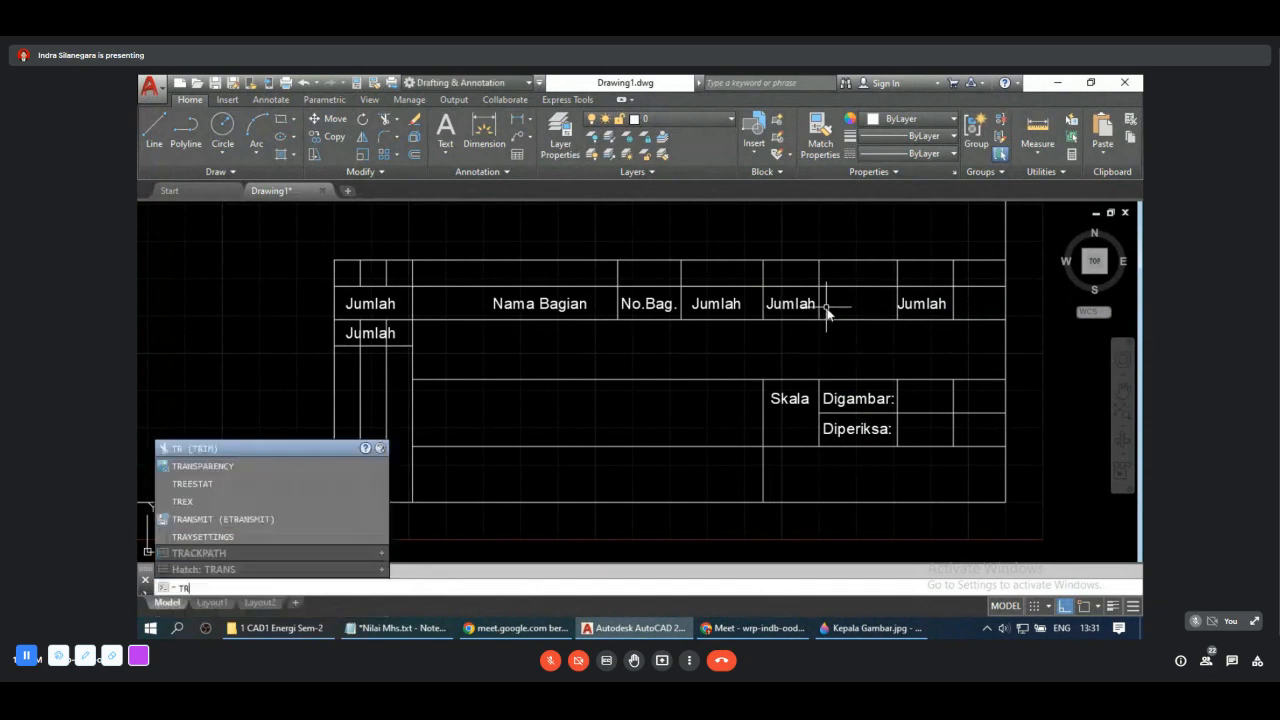
key(Return)
key(Return)
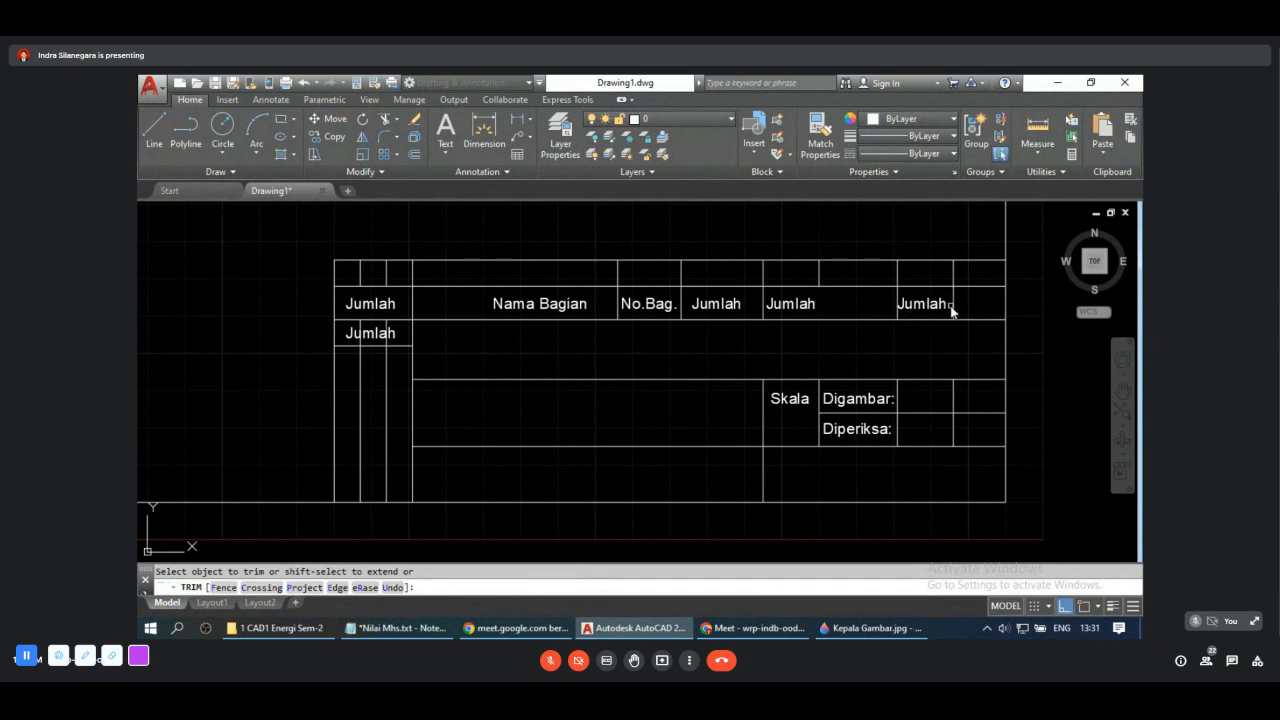
key(Escape)
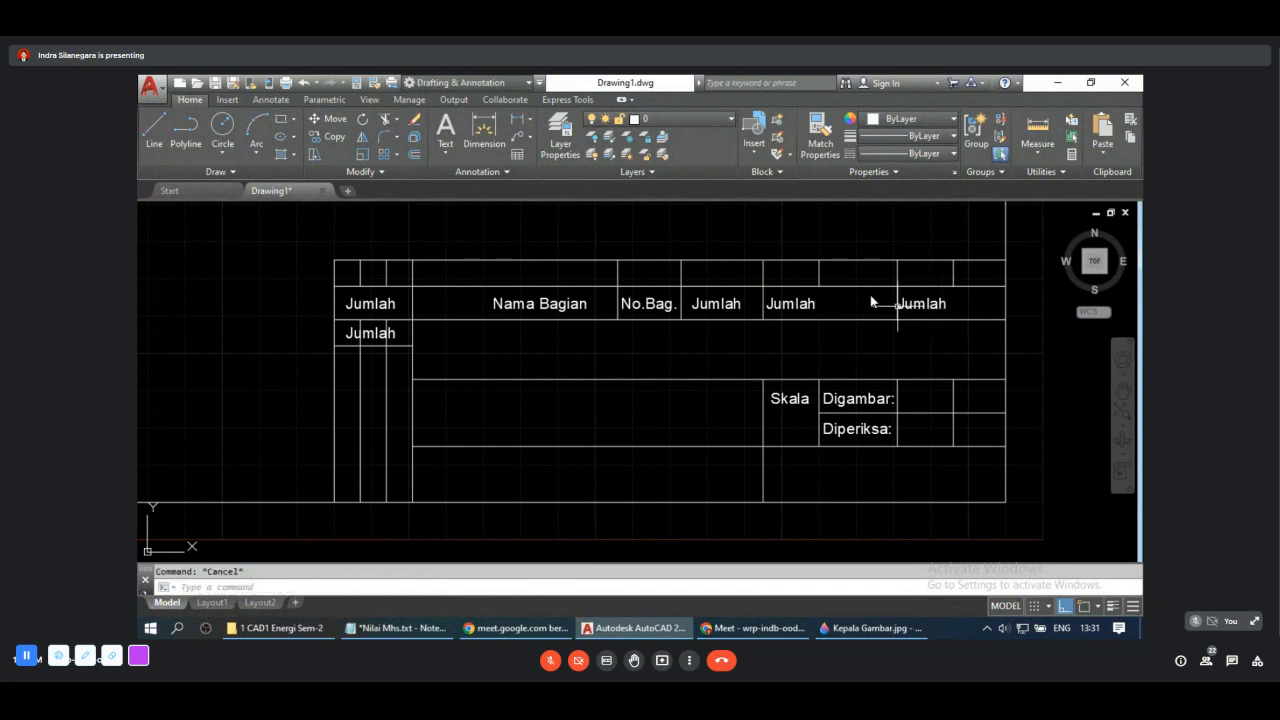
Step: Change the copied "Jumlah" text in the Material heading cell to "Bahan"
double_click(716, 304)
text(M)
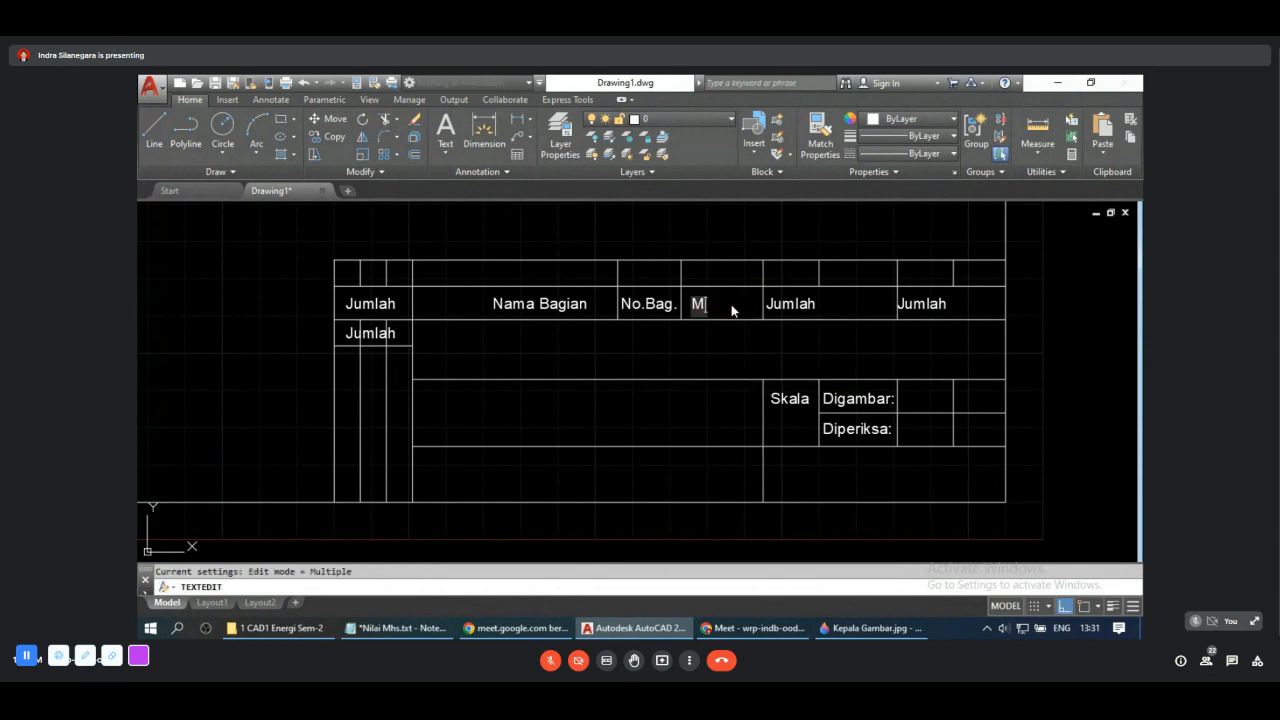
key(BackSpace)
key(BackSpace)
text(Bahan)
key(Return)
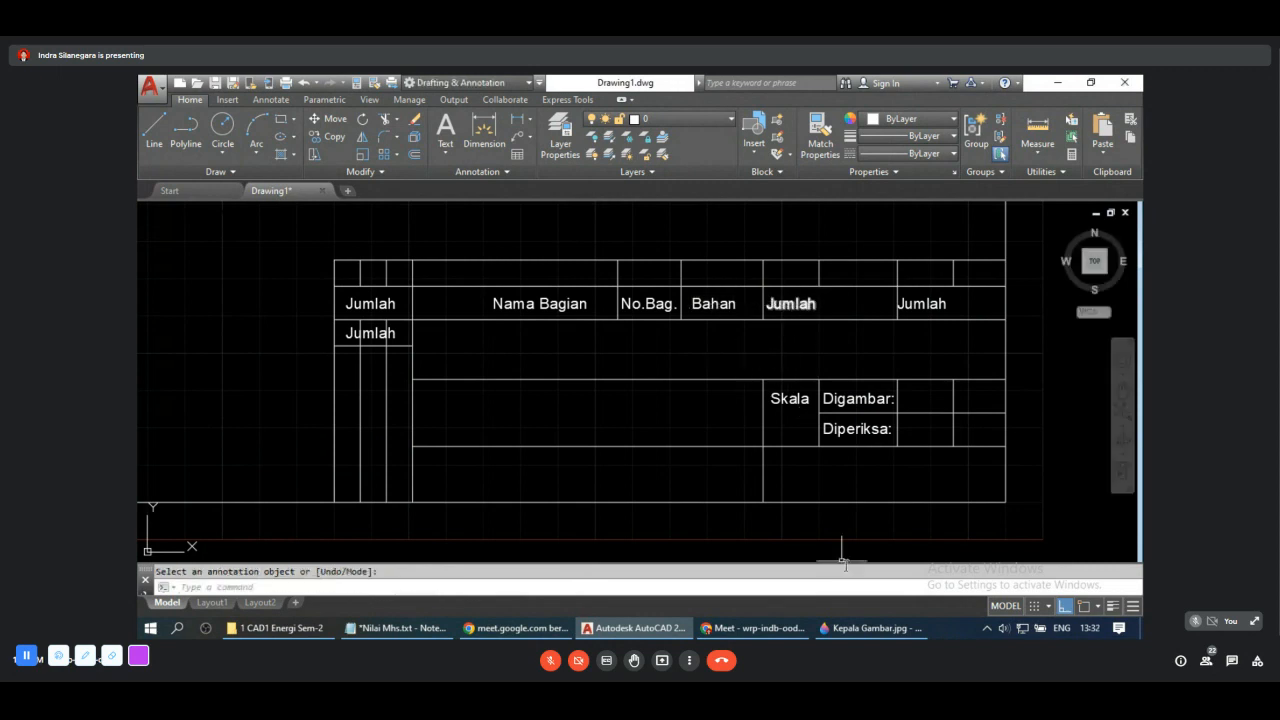
Step: Check the Kepala Gambar.jpg reference in Paint 3D, and change the Size cell's "Jumlah" text in AutoCAD to "Ukuran"
click(868, 628)
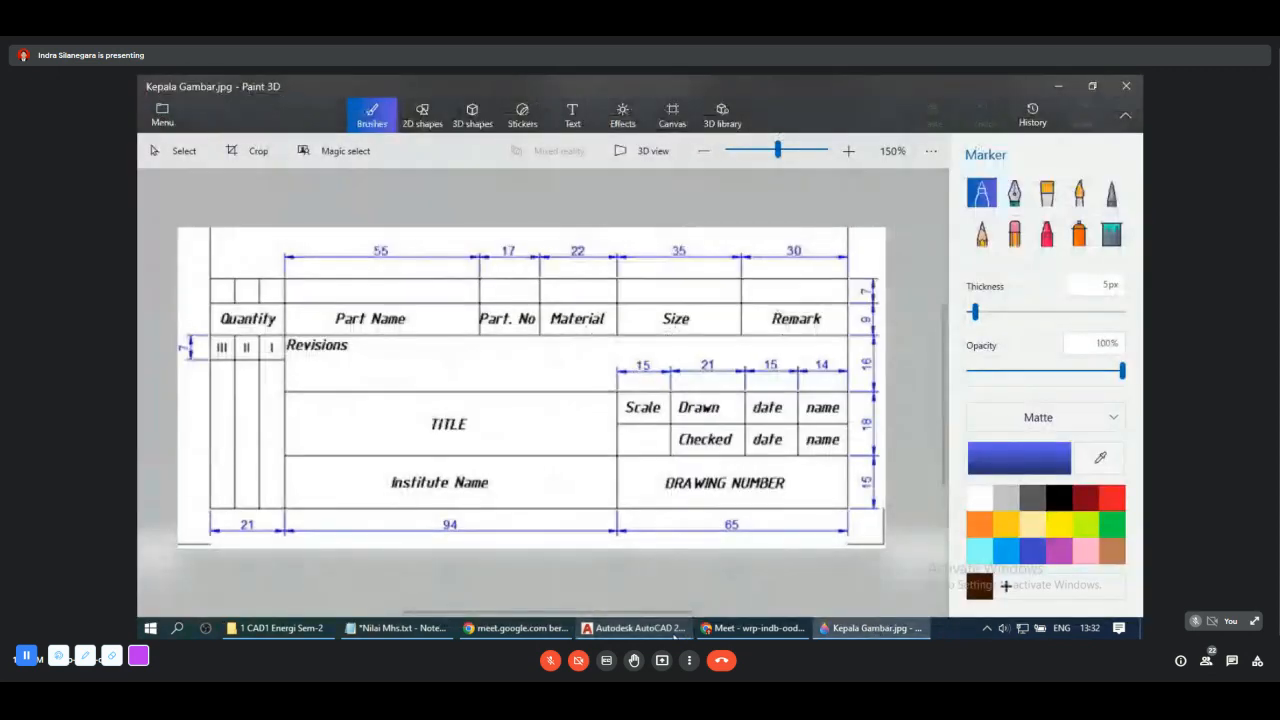
click(675, 630)
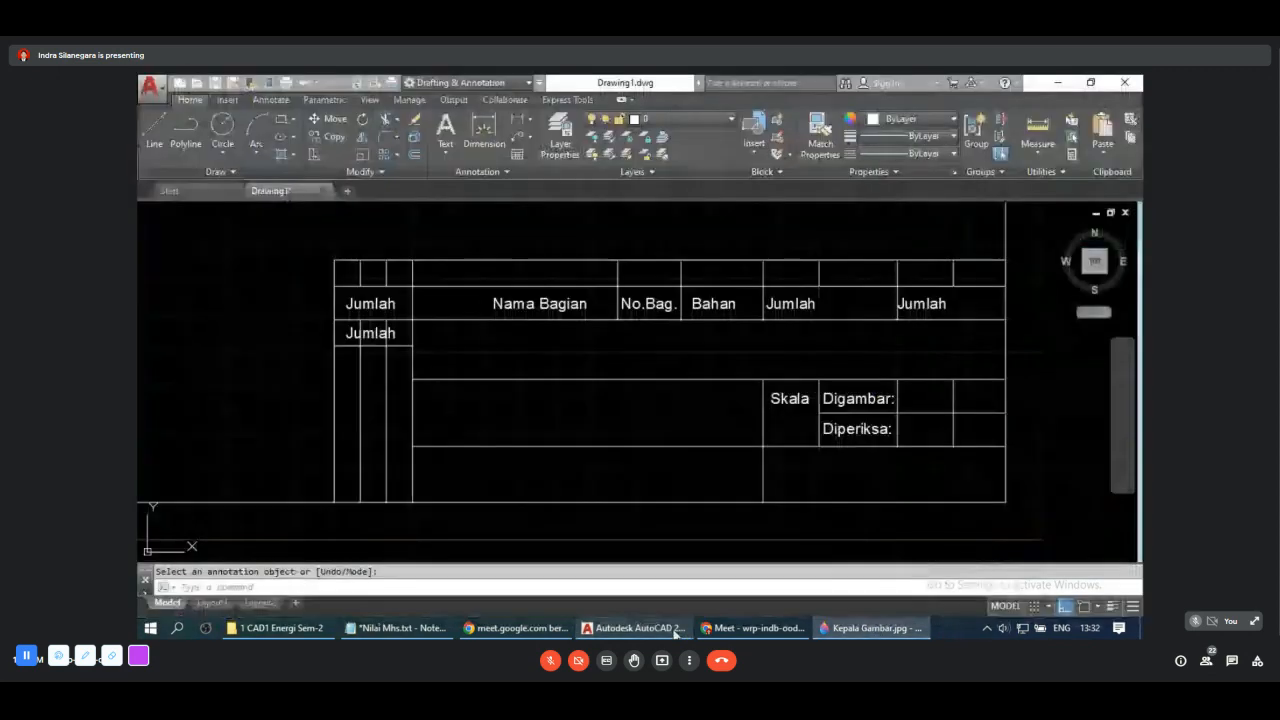
click(786, 307)
text(Ukuran)
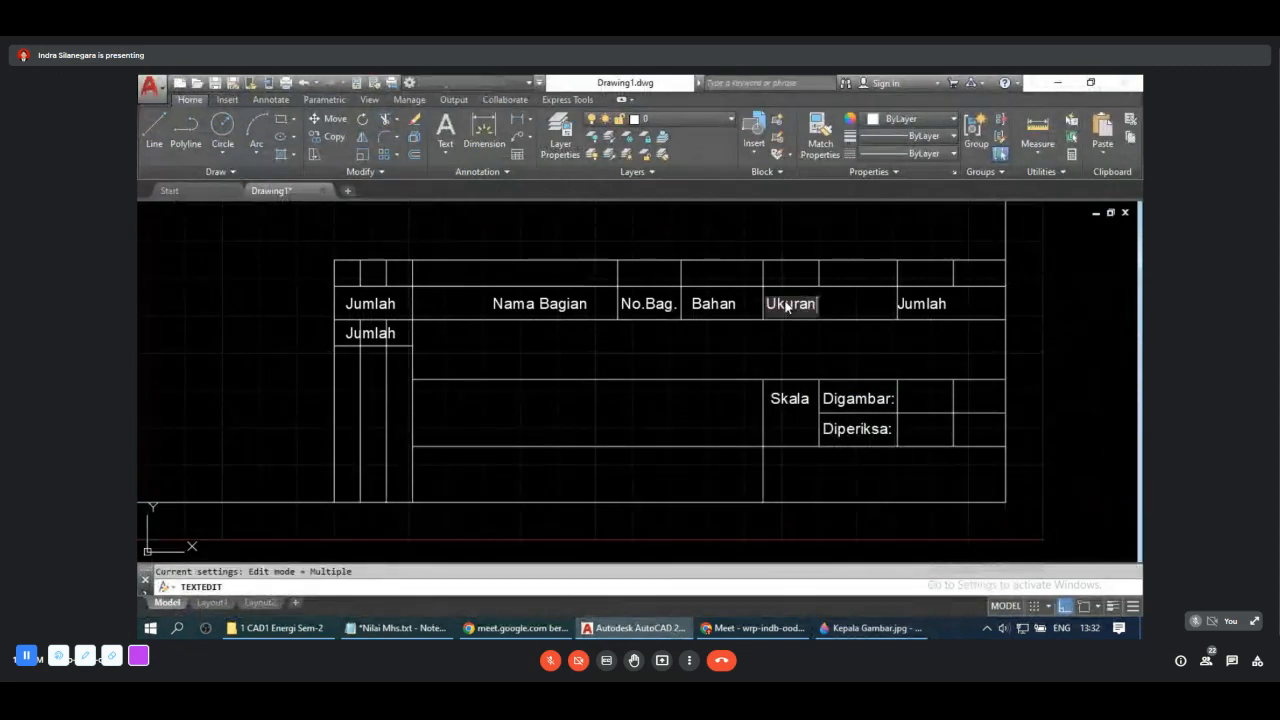
key(Return)
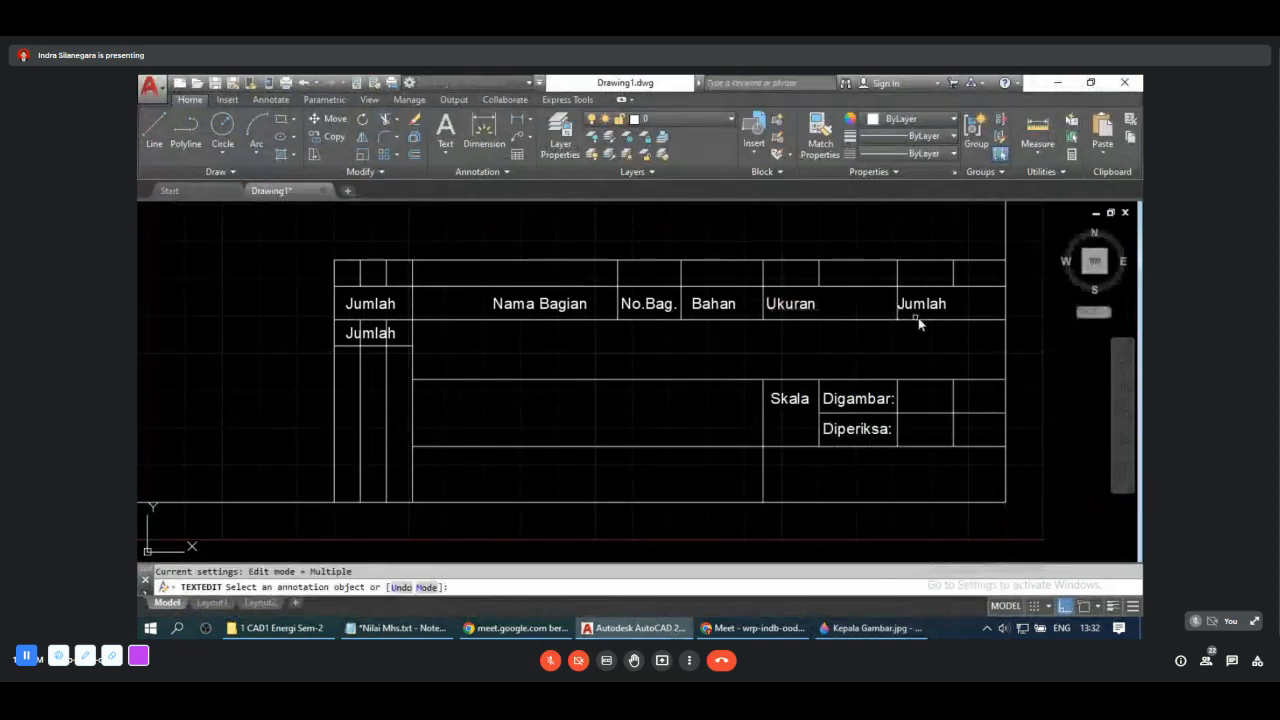
Step: Change the copied "Jumlah" text in the Remark heading cell to "Keterangan"
click(926, 309)
text(Ke)
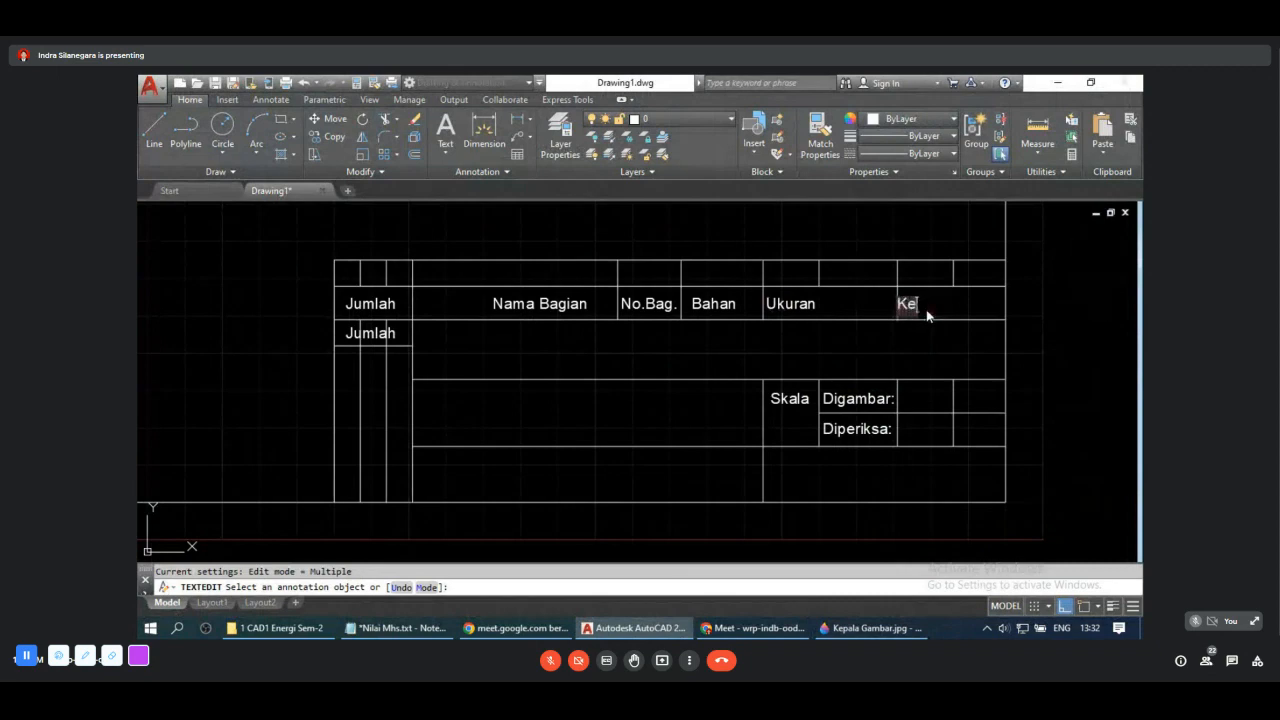
text(terangan)
key(Return)
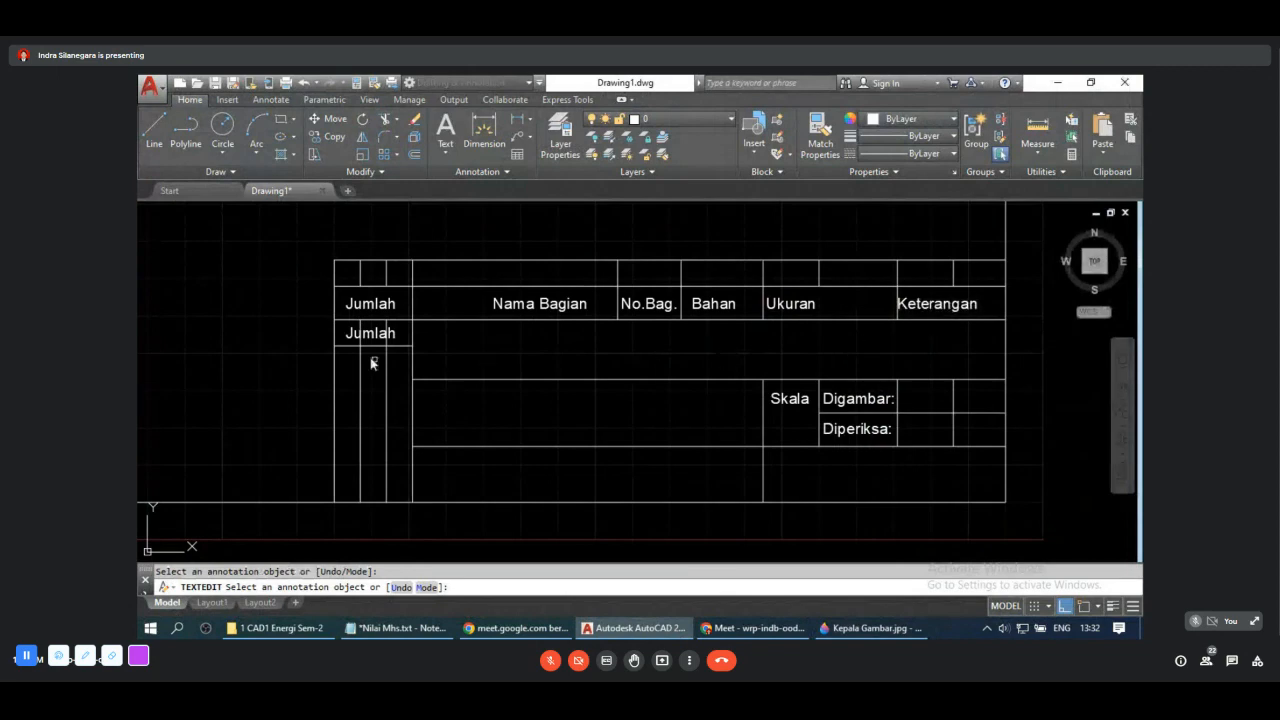
Step: Change the "Jumlah" copy in the row beneath the Jumlah heading to "III" and end text editing
scroll(342, 345, up, 2)
scroll(385, 341, up, 2)
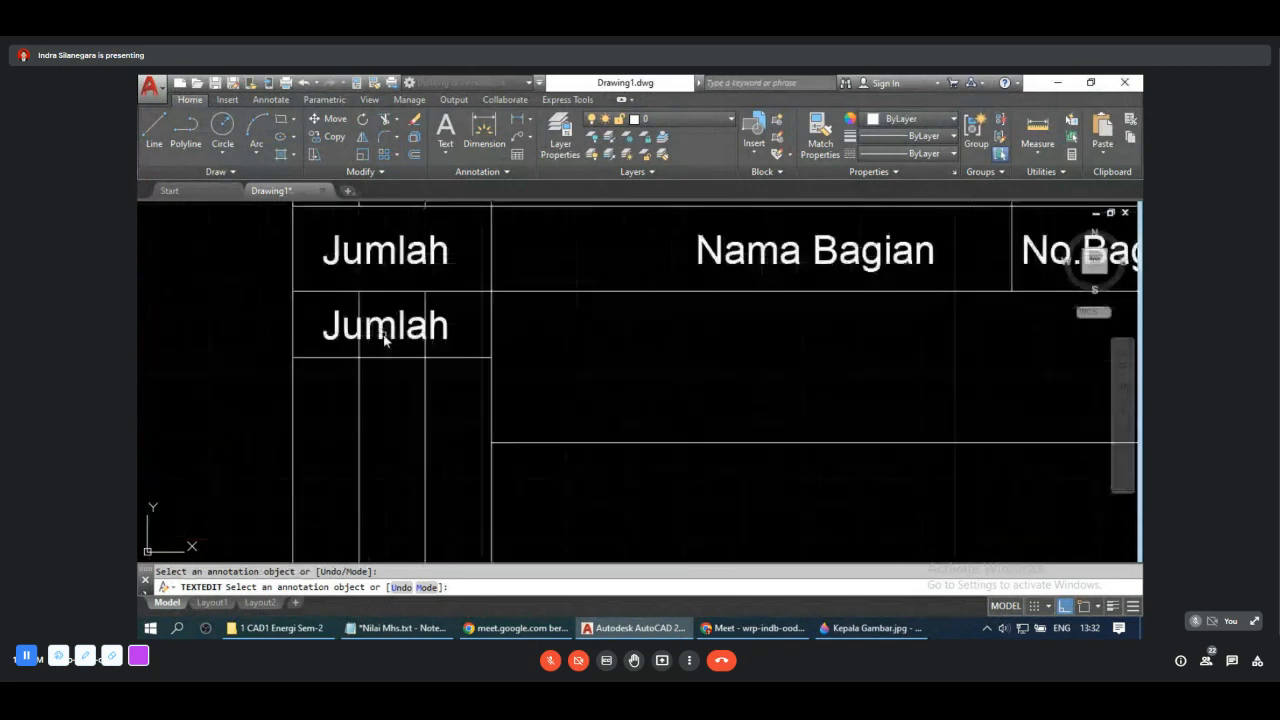
click(389, 337)
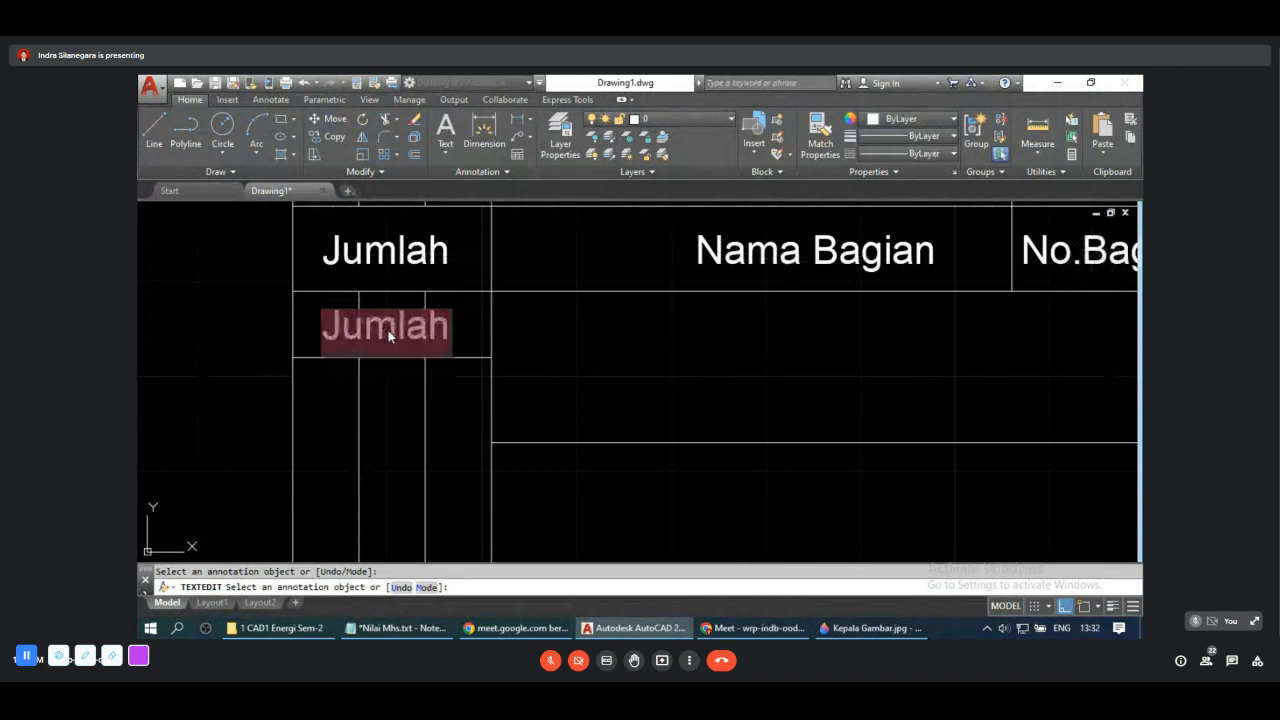
text(III)
key(Return)
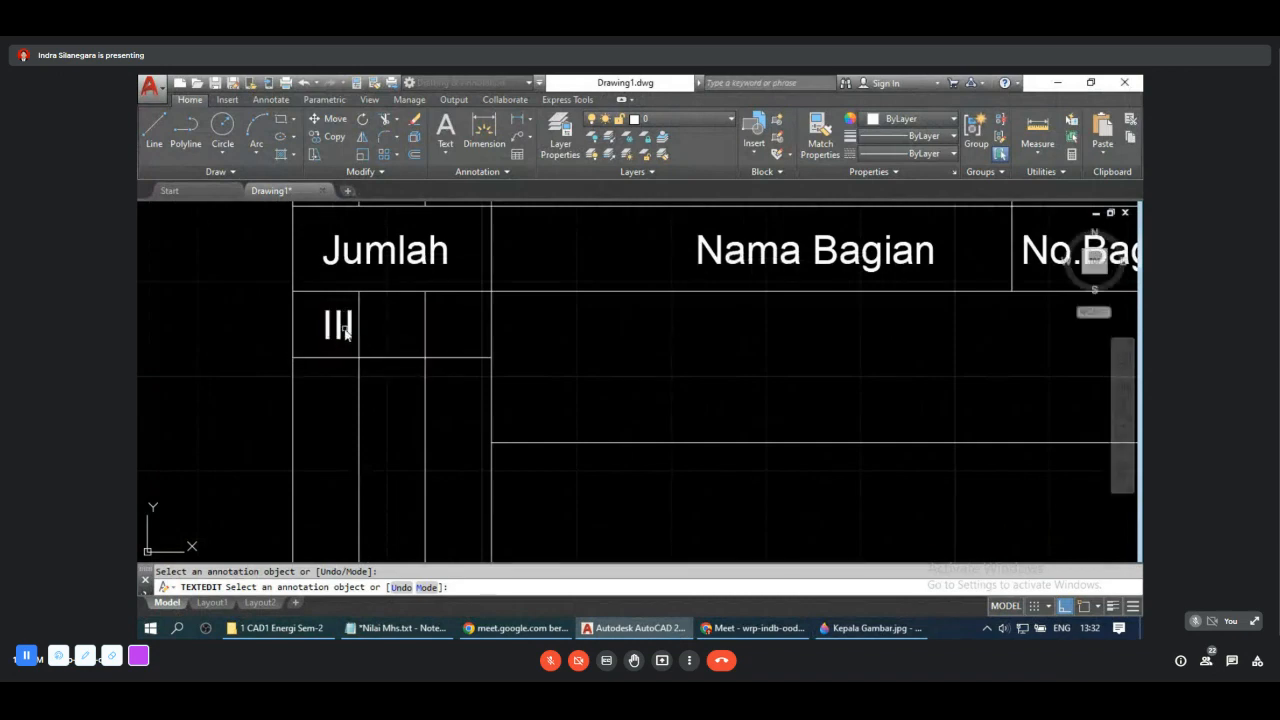
click(353, 338)
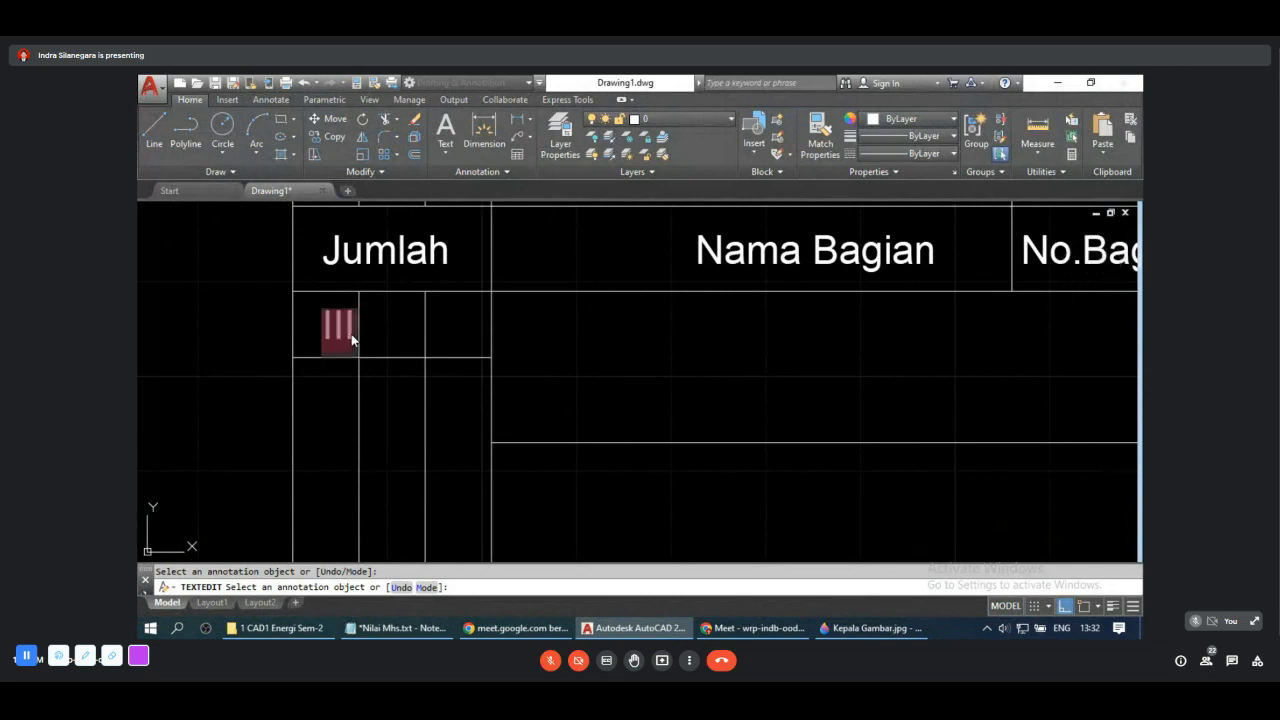
key(Escape)
key(Escape)
Step: Copy the "III" text straight across into the two neighbouring narrow cells and into the Revisions cell beside them
text(c)
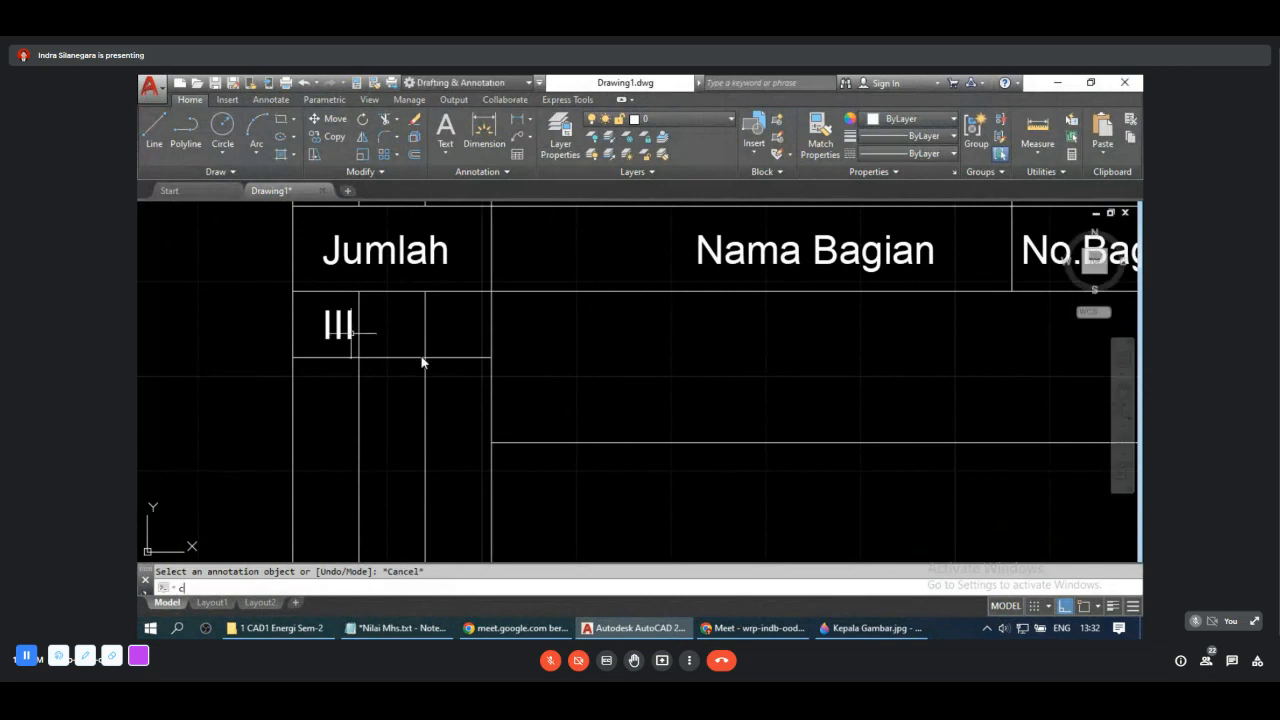
text(t o)
key(Return)
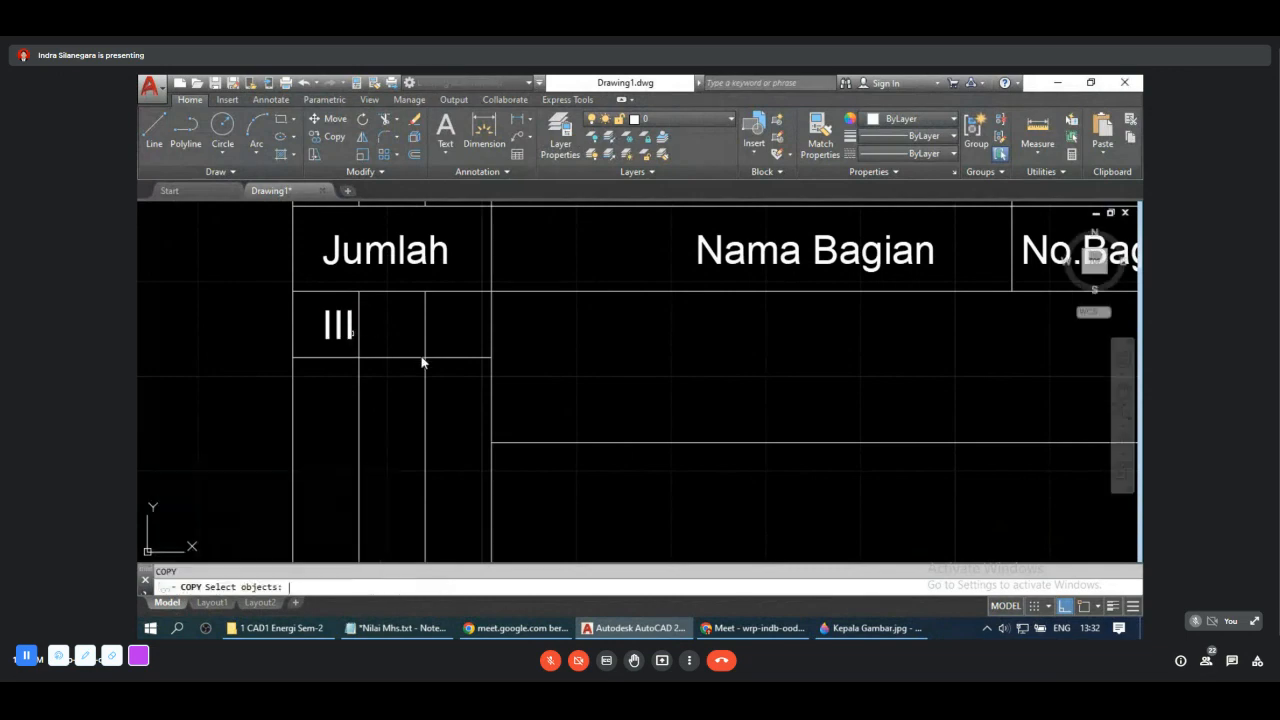
click(340, 325)
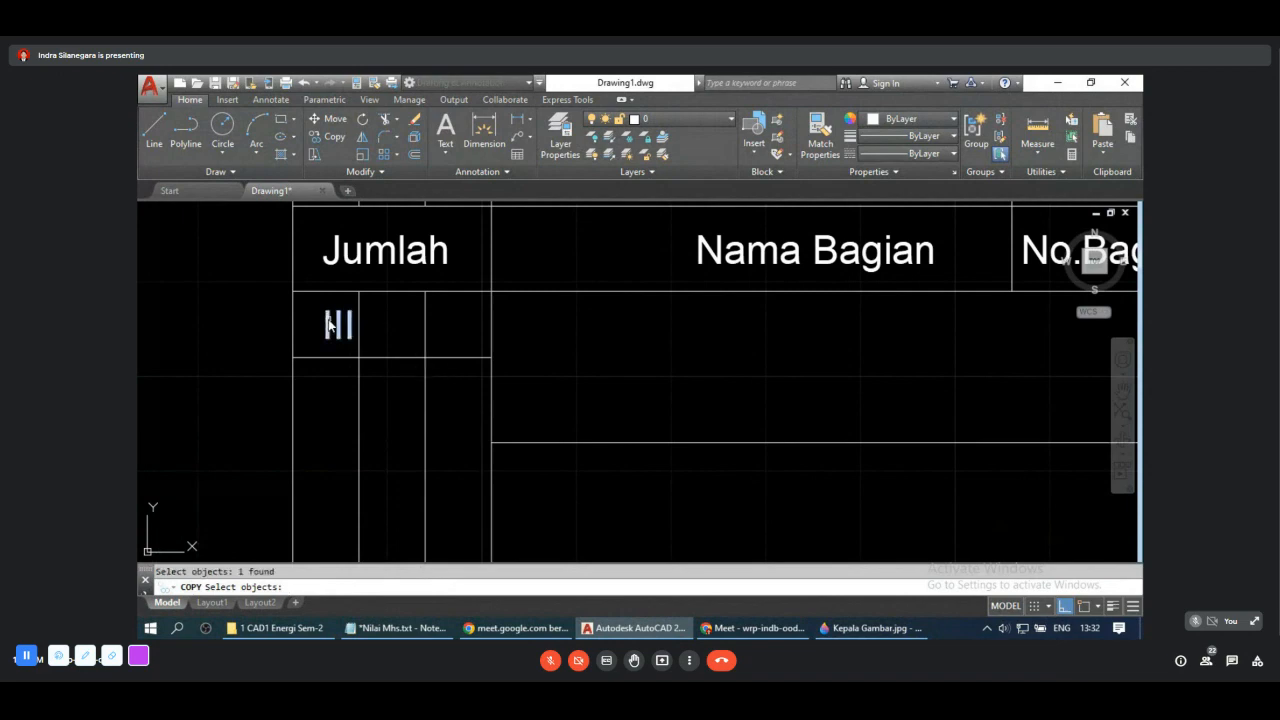
key(Return)
click(334, 324)
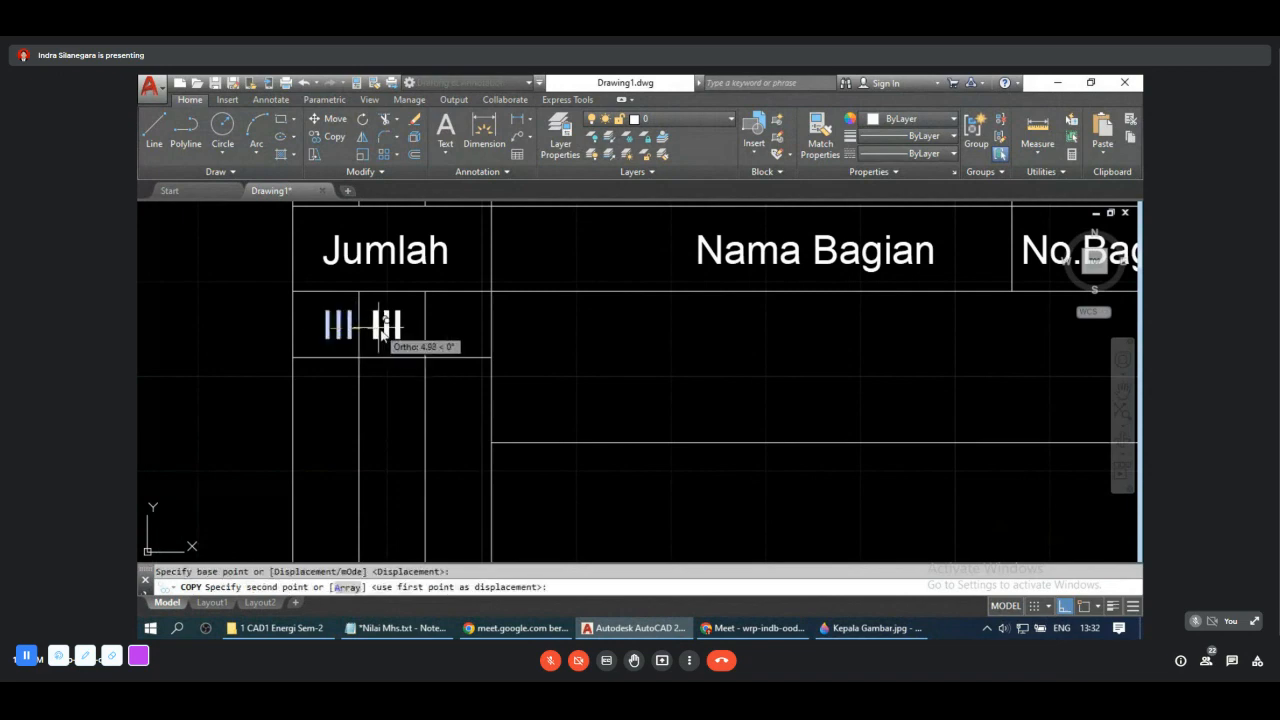
click(388, 328)
click(448, 346)
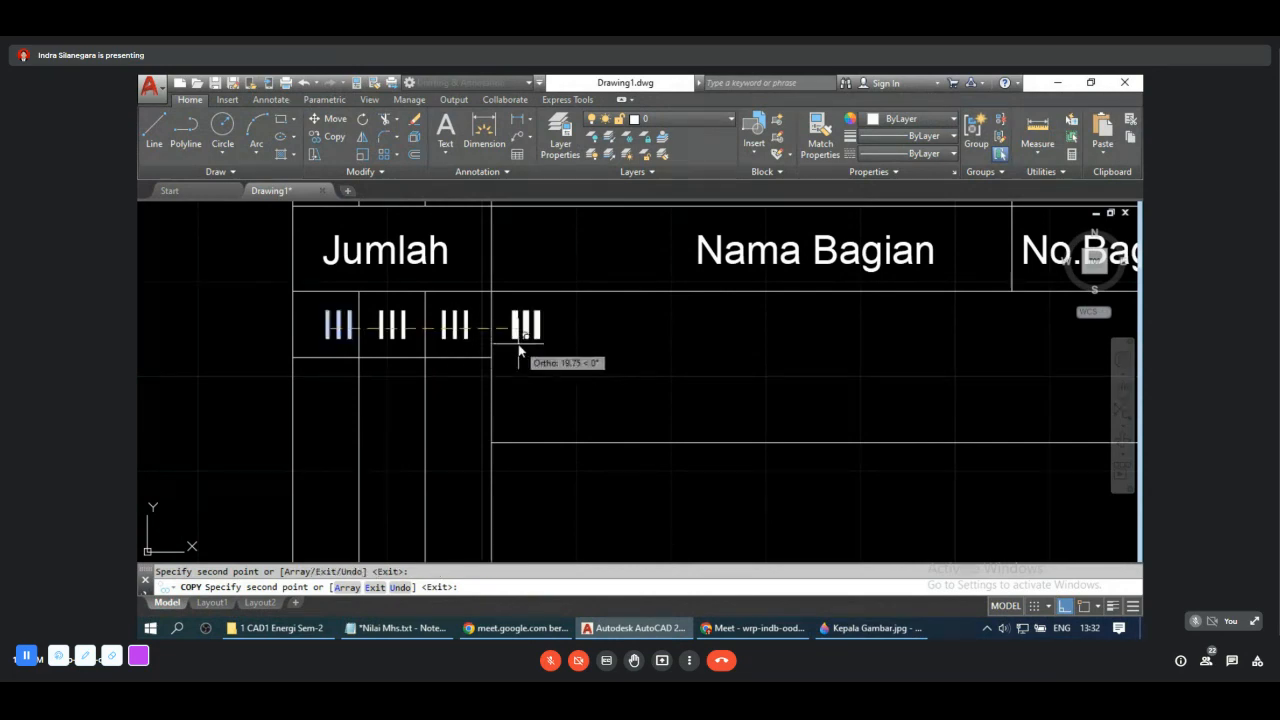
click(519, 350)
key(Escape)
click(345, 330)
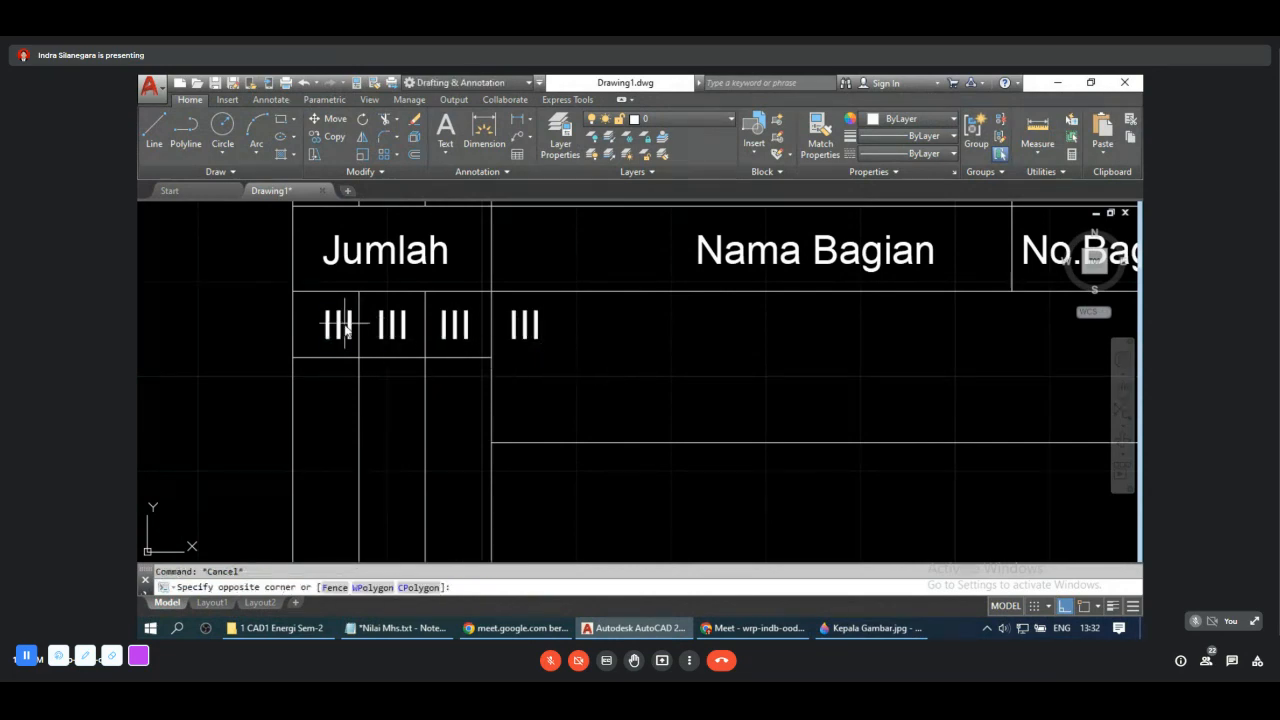
key(Escape)
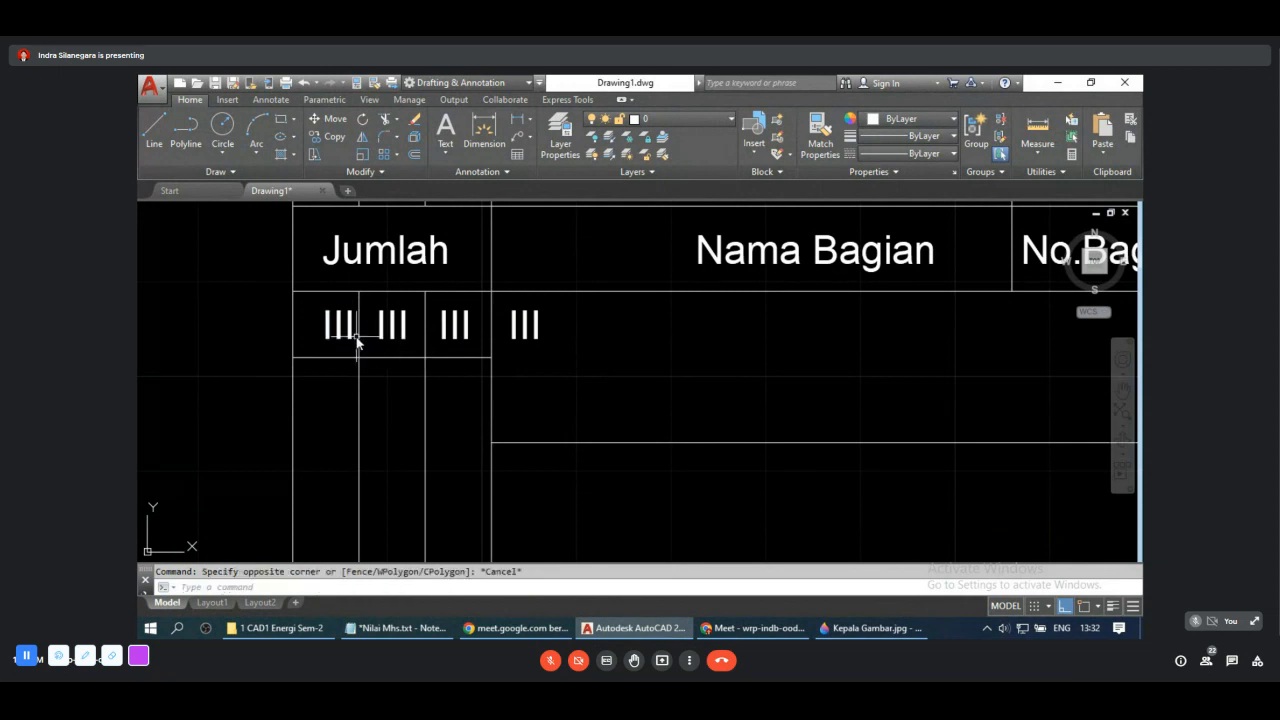
Step: Change the copied "III" texts in the second and third narrow cells to "II" and "I"
double_click(393, 330)
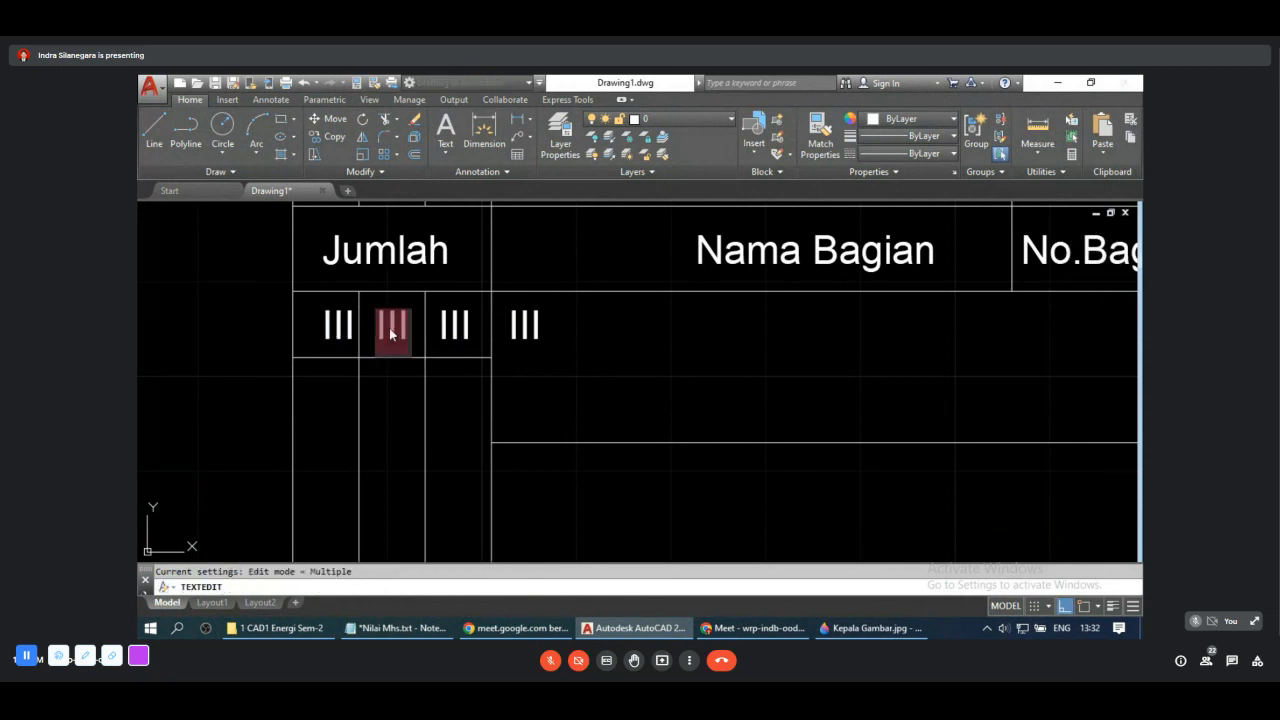
text(II)
click(462, 334)
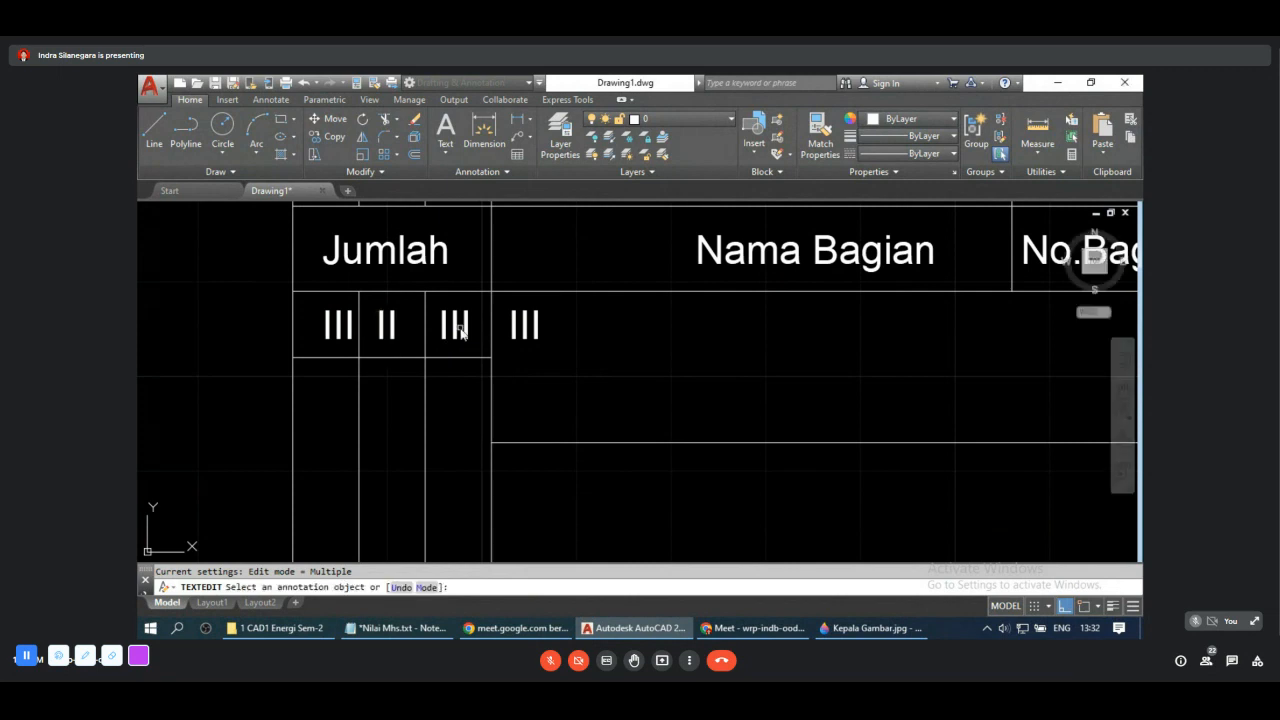
click(455, 334)
text(I)
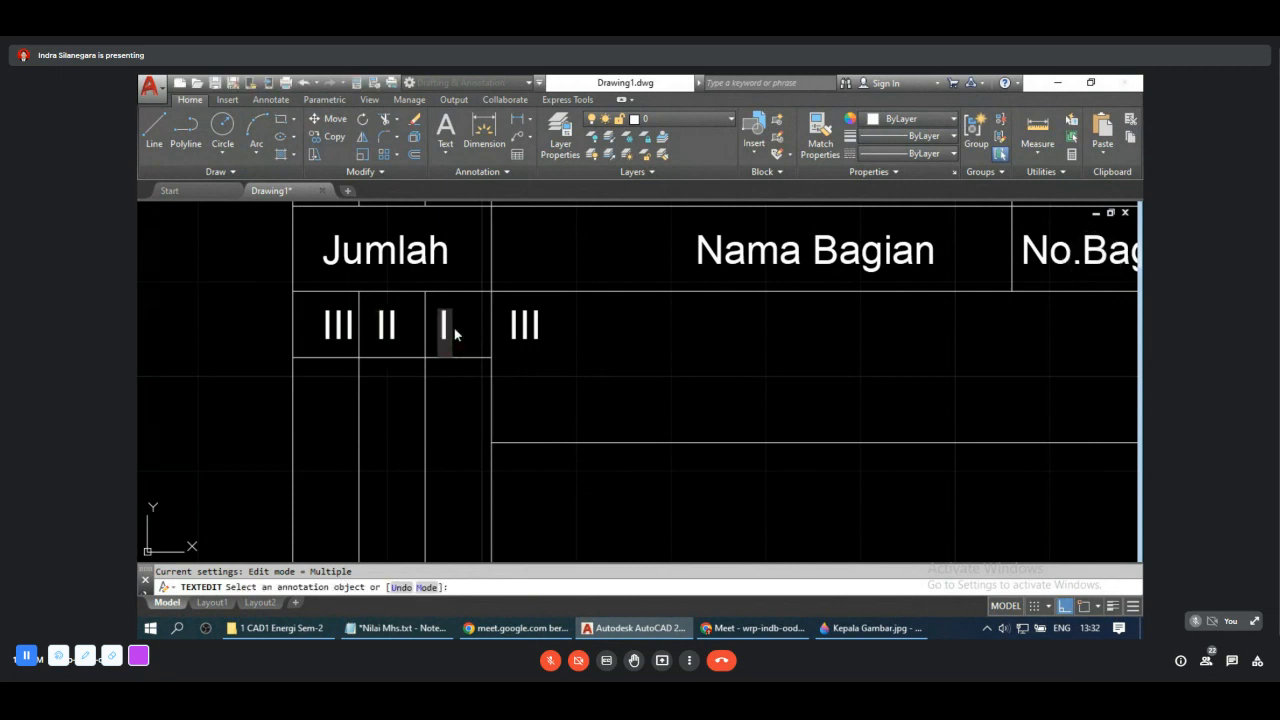
click(505, 336)
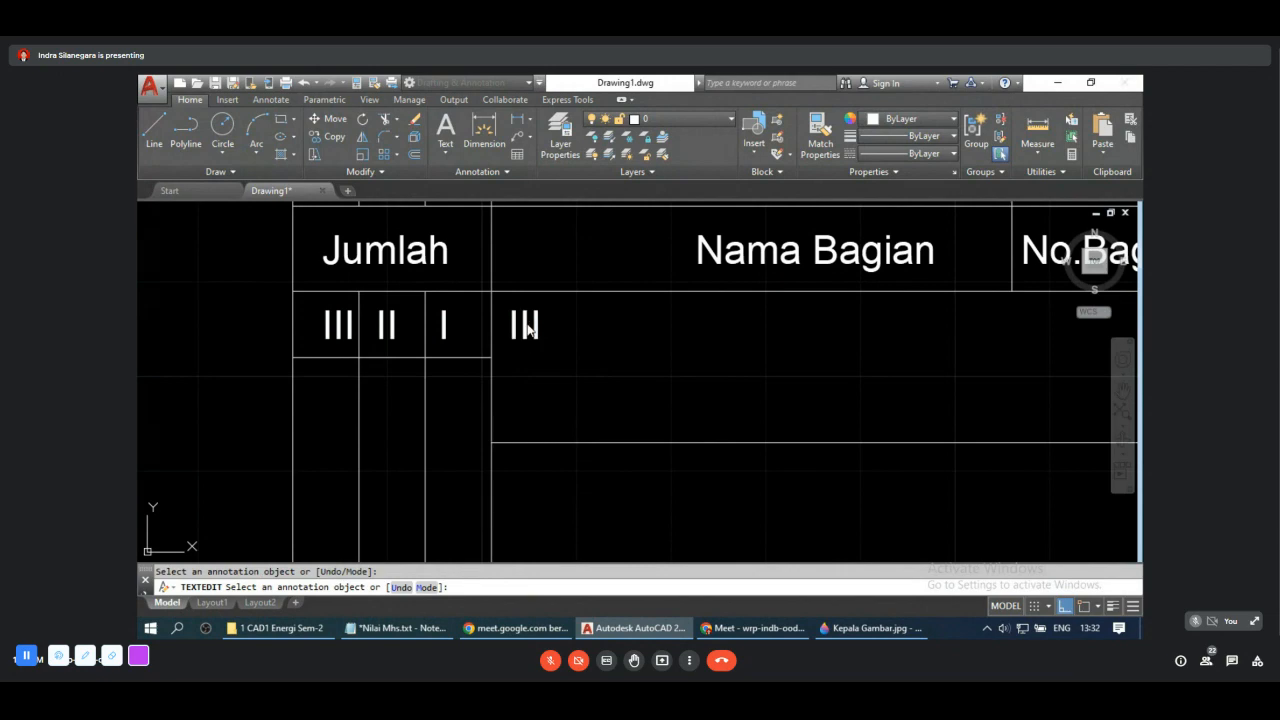
Step: Change the copied "III" text in the Revisions cell to "Revisi:" and end text editing
click(528, 330)
text(Revisi:)
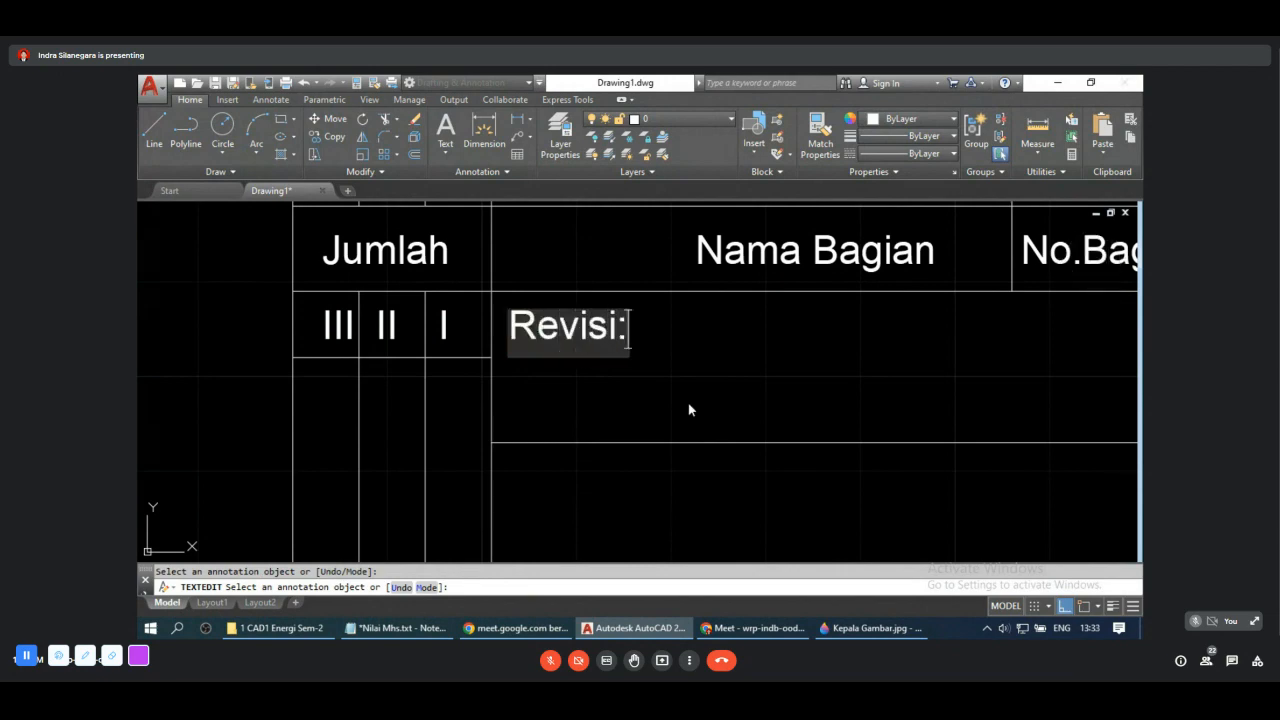
key(Return)
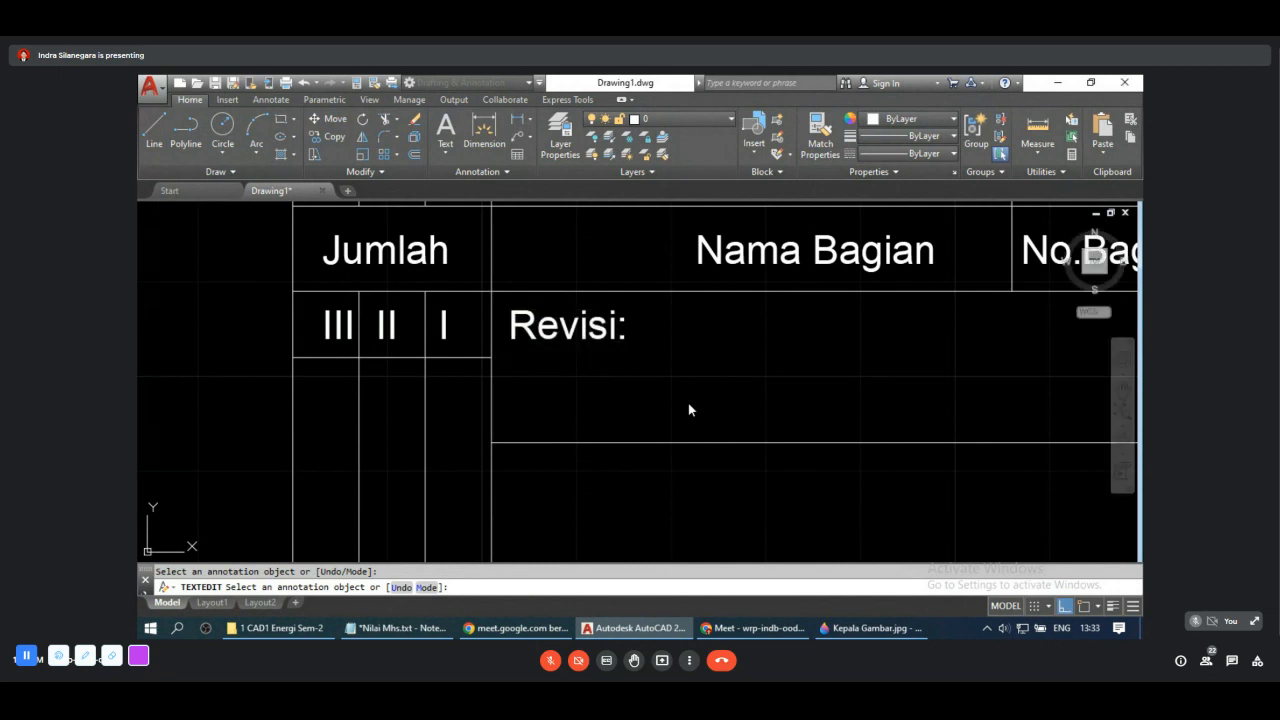
click(342, 338)
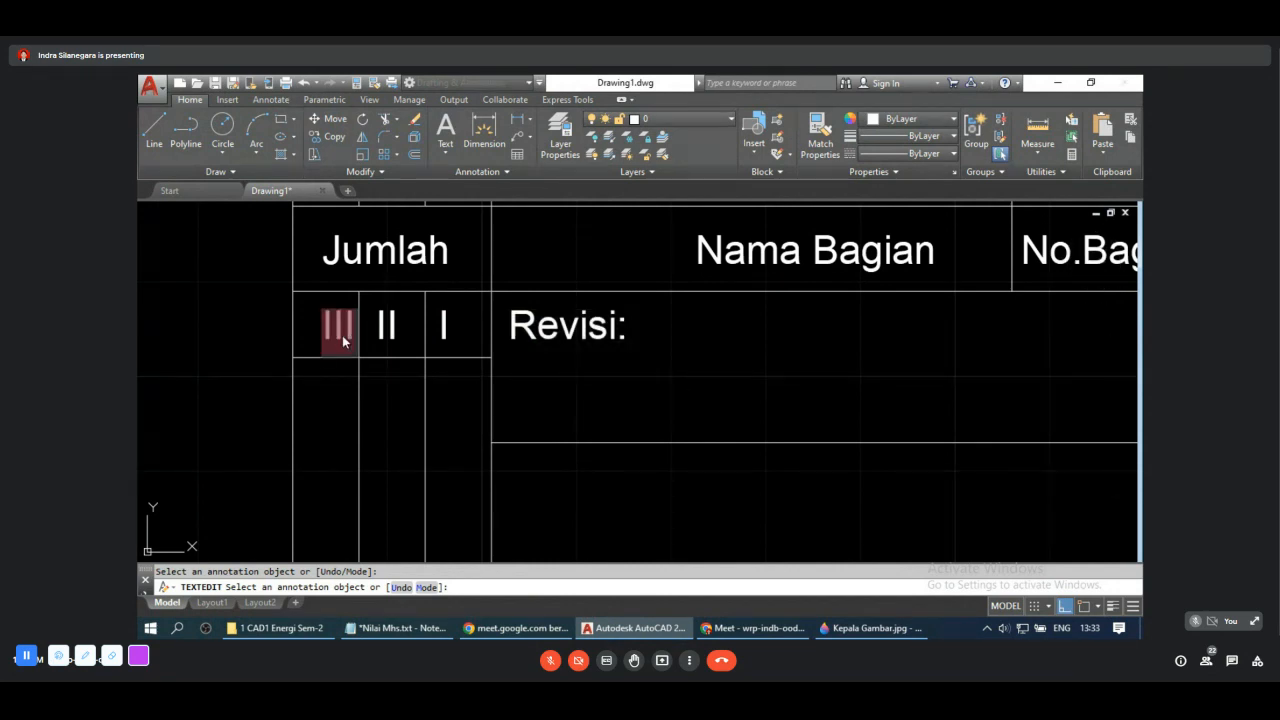
key(Escape)
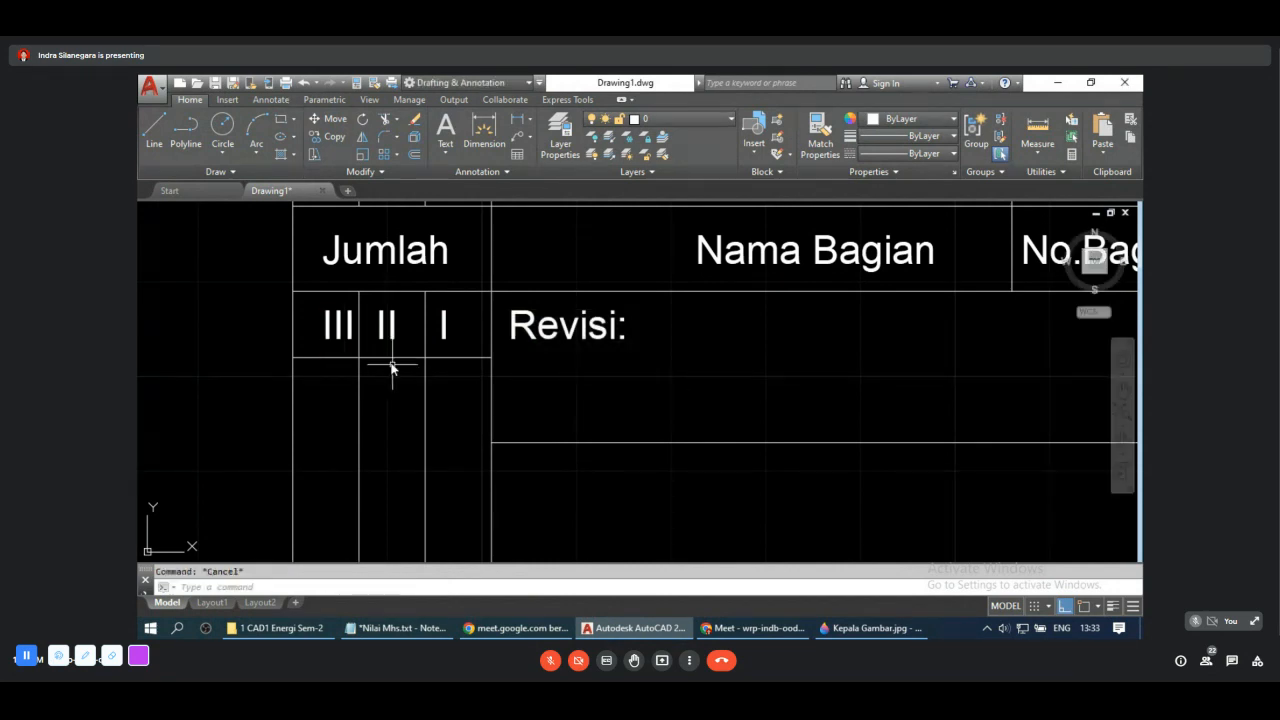
Step: Shift the "III" text slightly left and the "I" text slightly right to centre them in their narrow cells
click(340, 333)
click(335, 342)
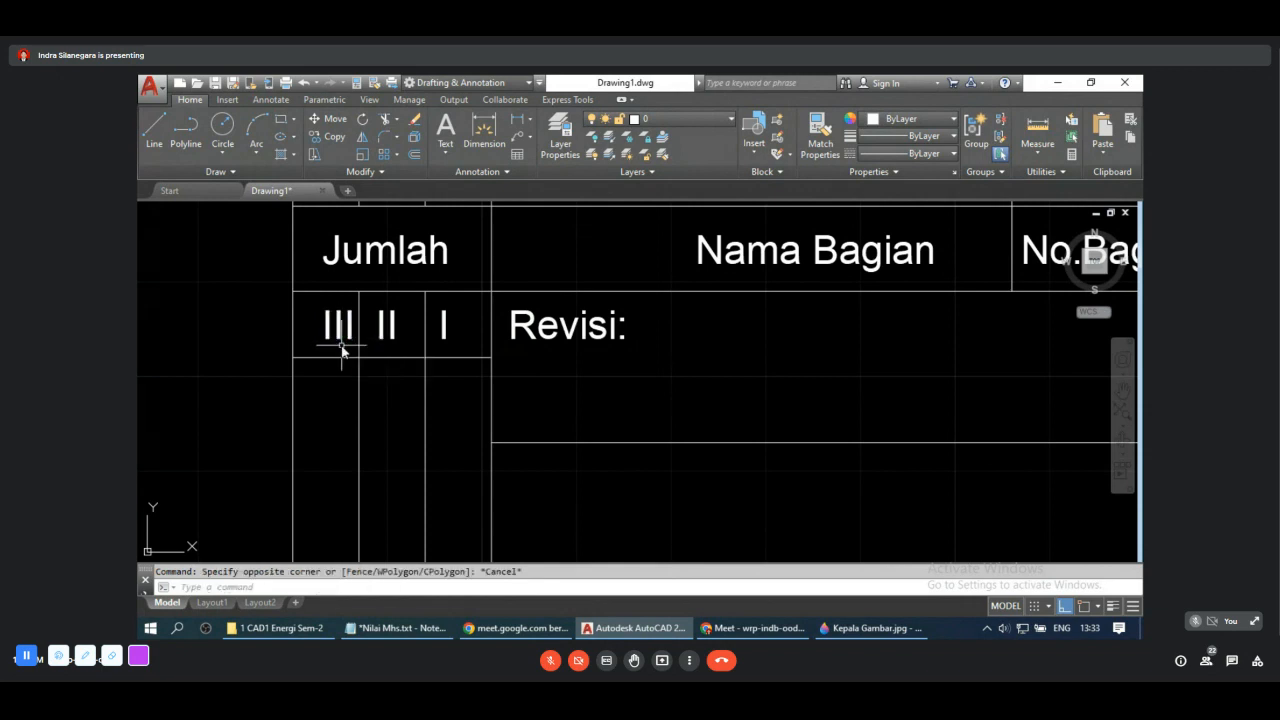
click(330, 336)
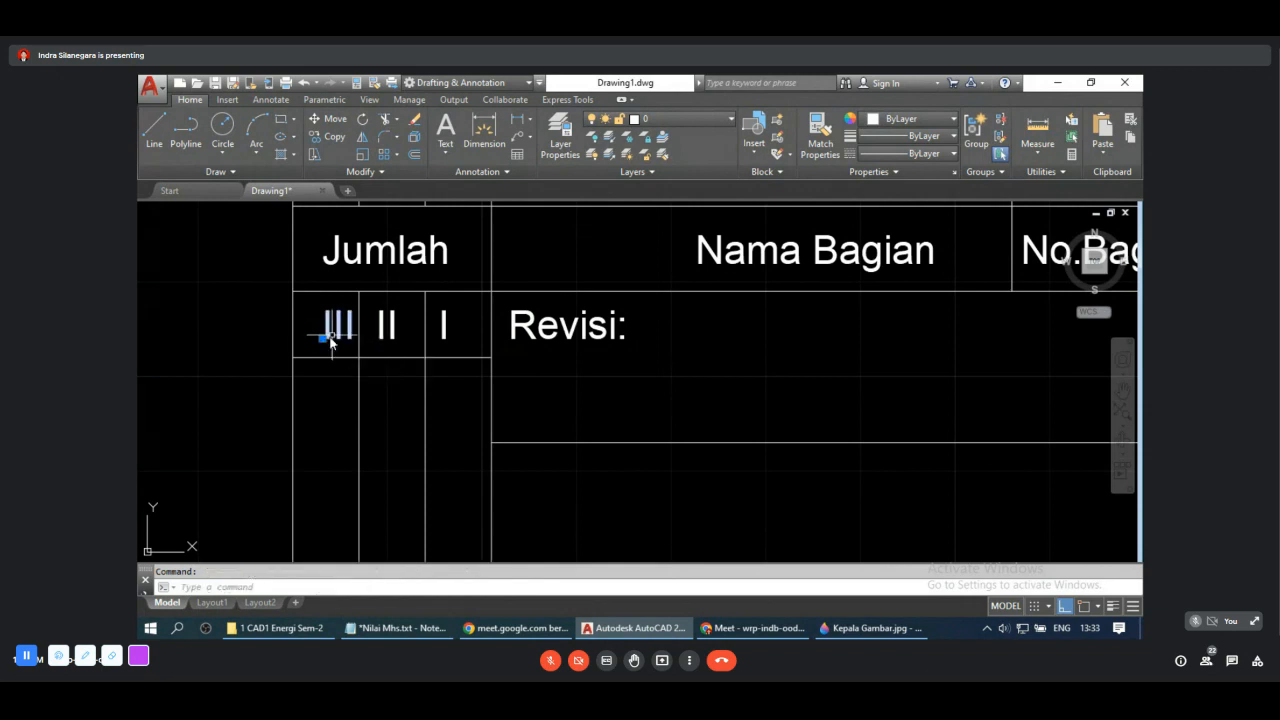
click(322, 339)
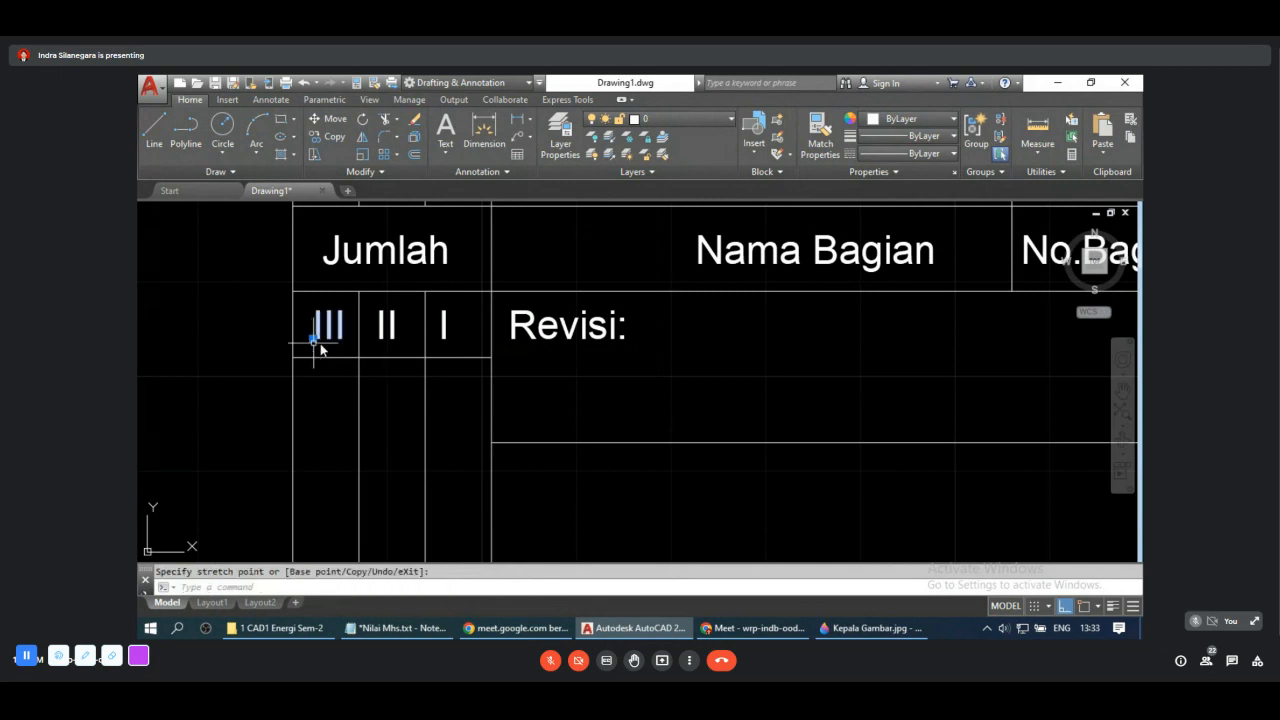
click(437, 340)
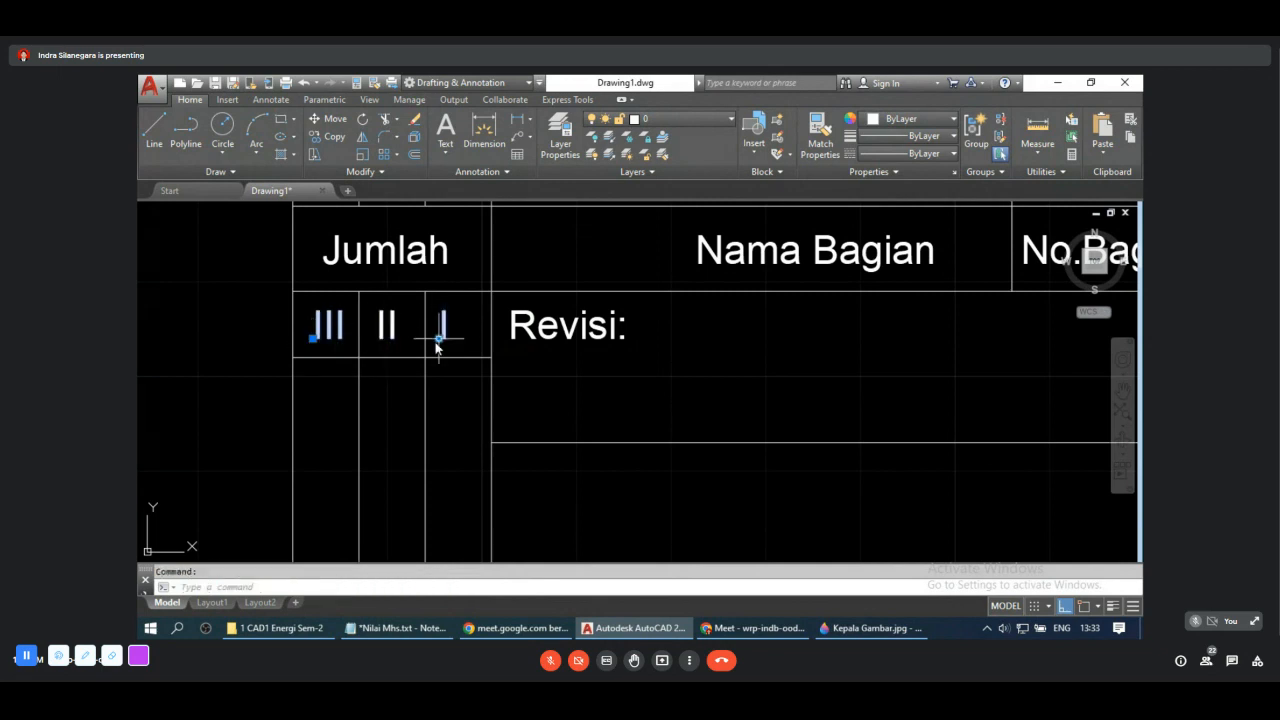
click(437, 340)
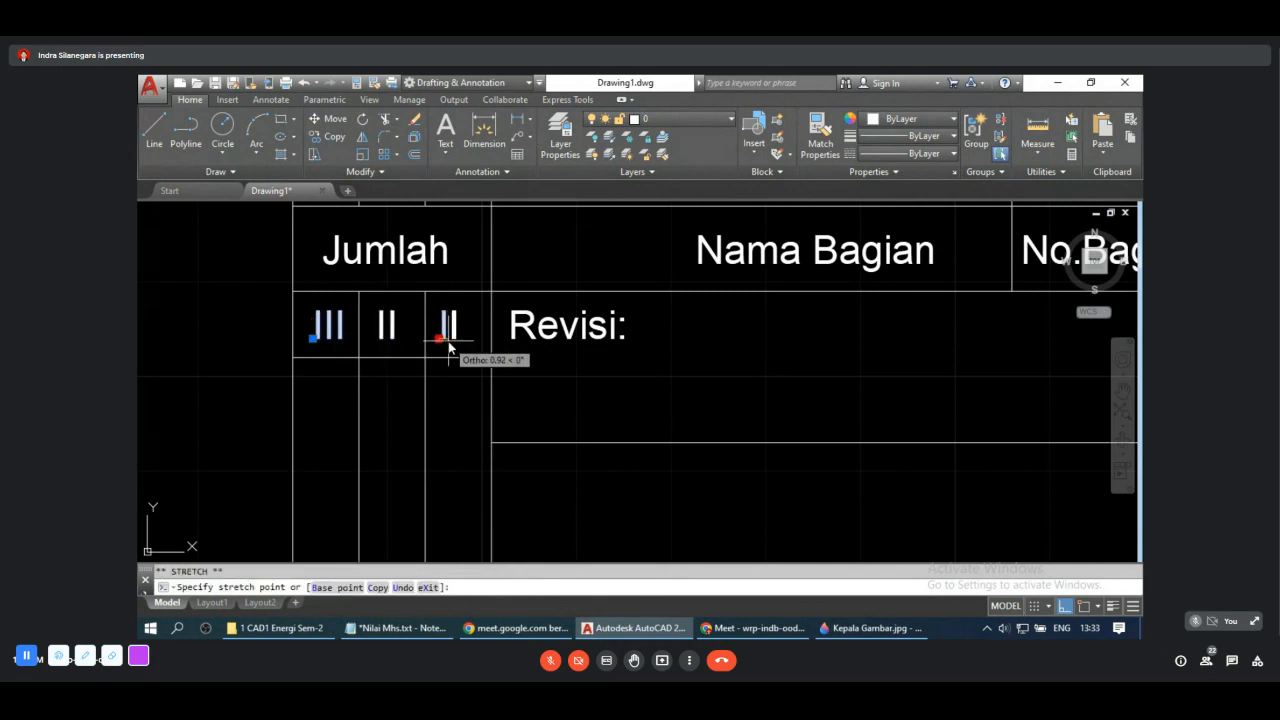
click(446, 342)
scroll(634, 374, down, 4)
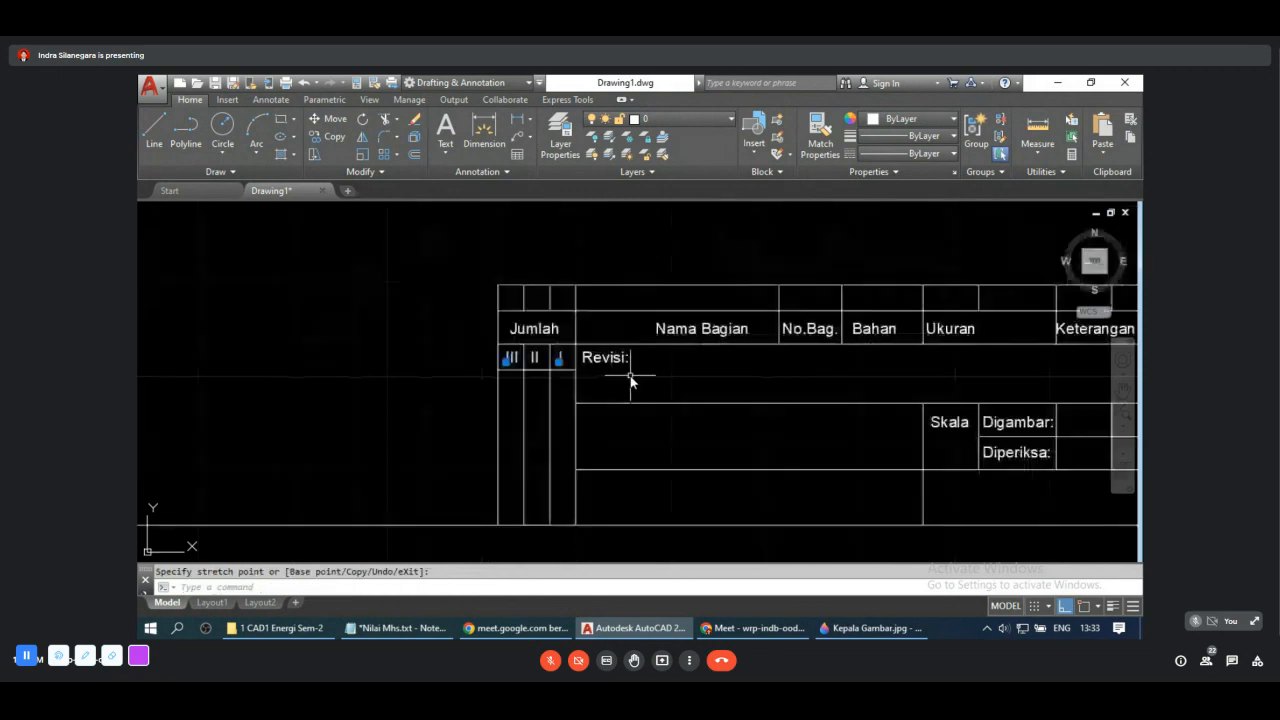
Step: Move the header texts Ukuran and Keterangan horizontally to centre each in its title block cell
middle_drag(775, 400, 620, 380)
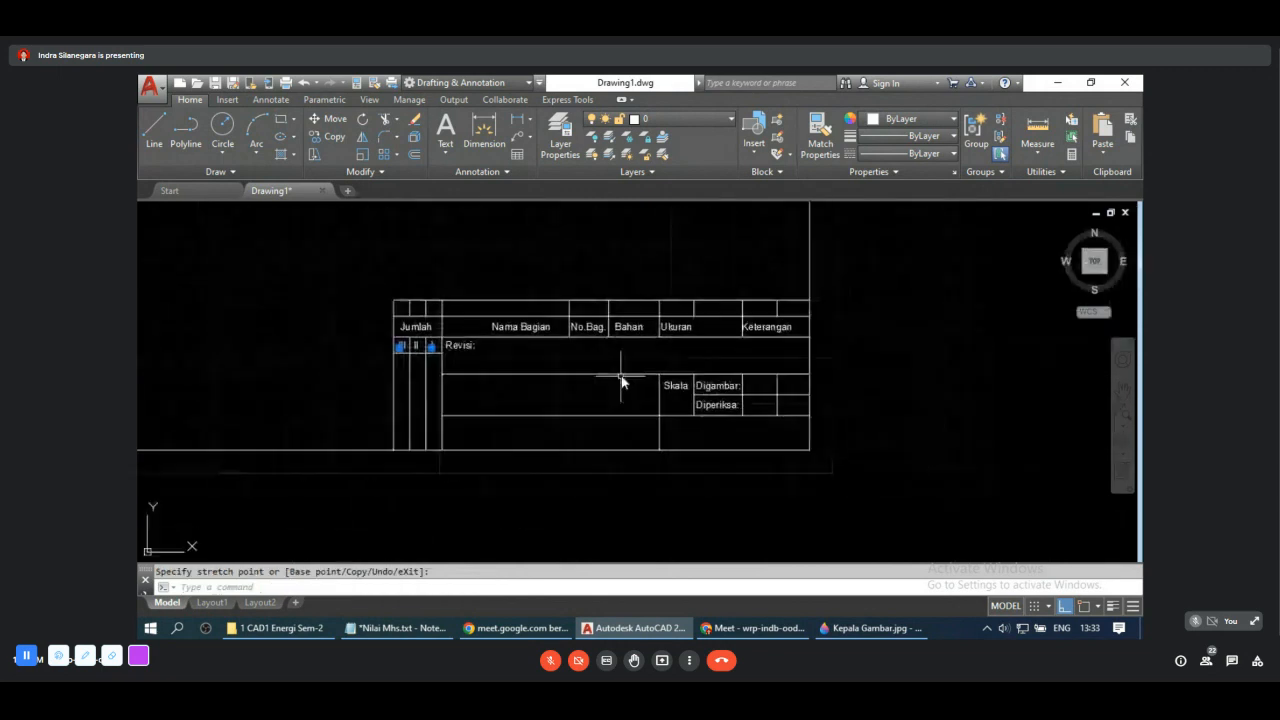
click(682, 329)
scroll(682, 336, up, 4)
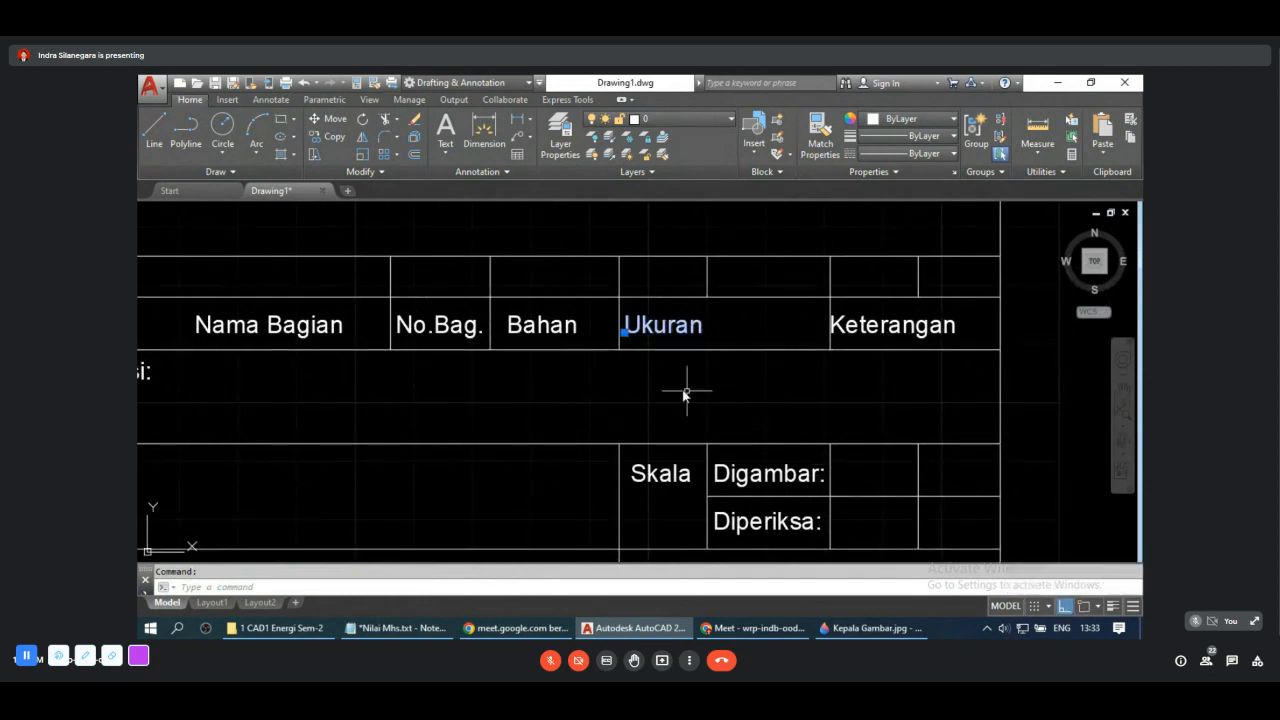
click(625, 332)
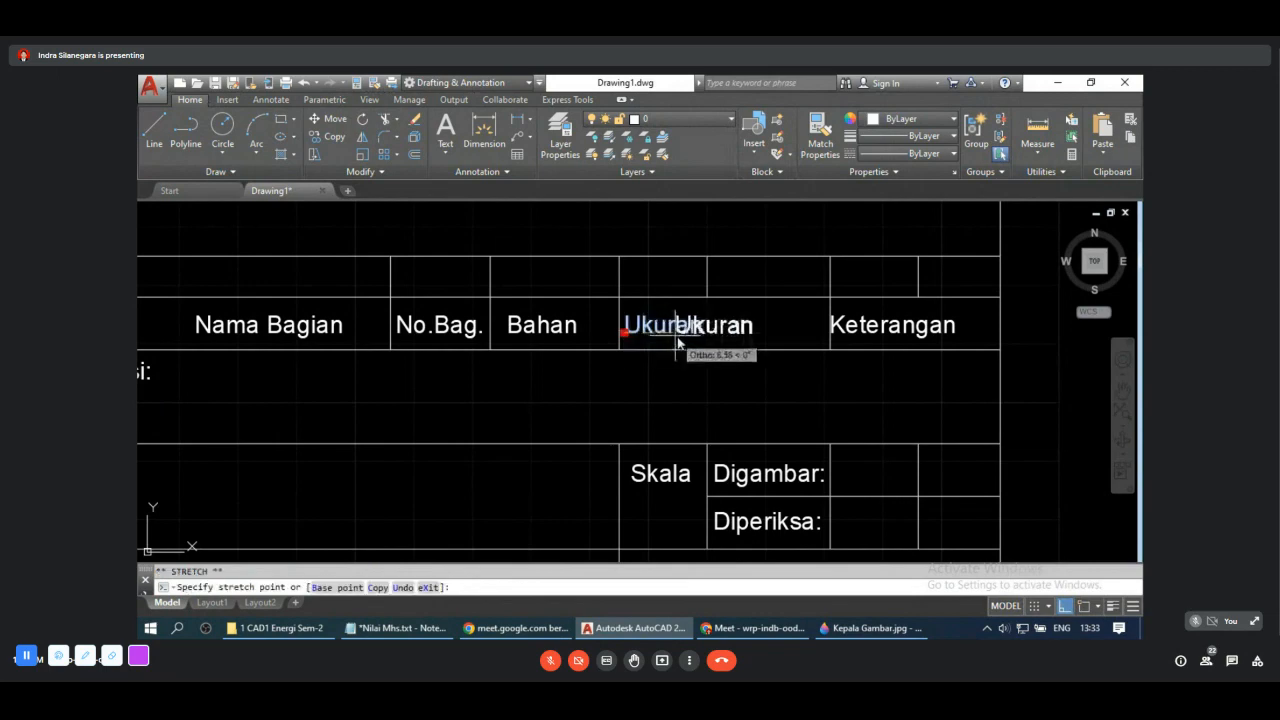
click(682, 340)
click(877, 330)
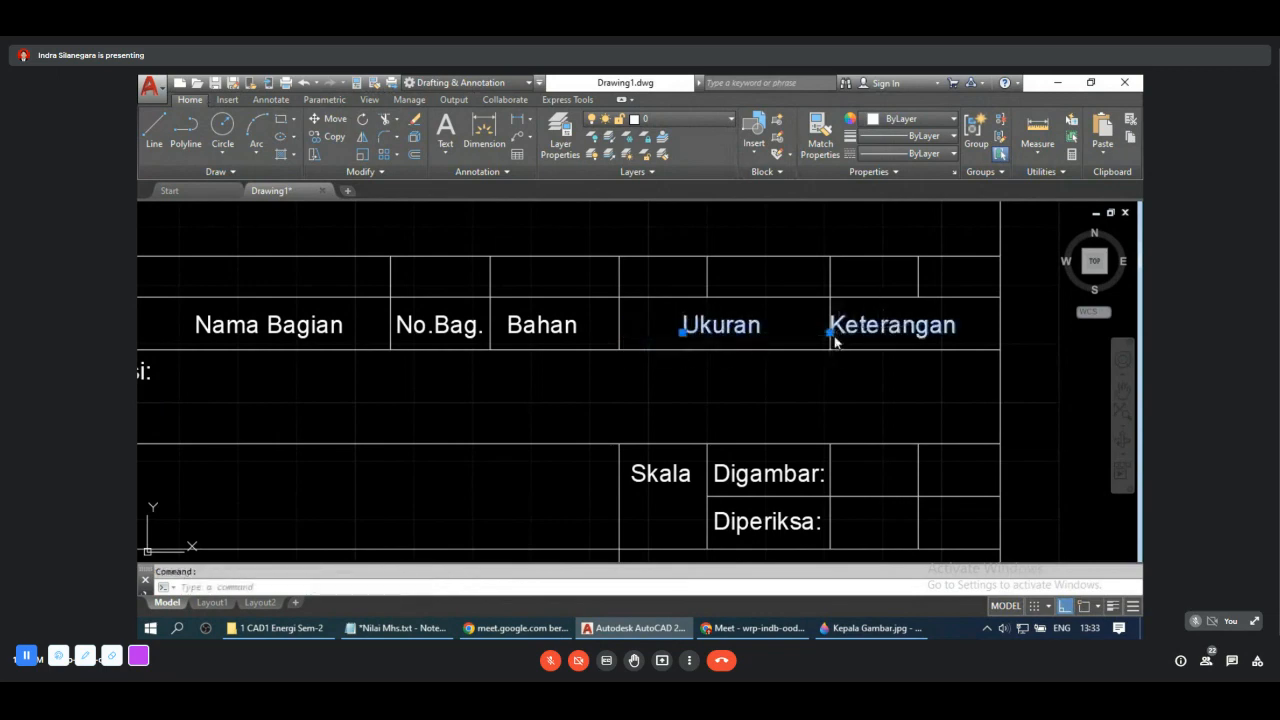
click(830, 332)
click(849, 336)
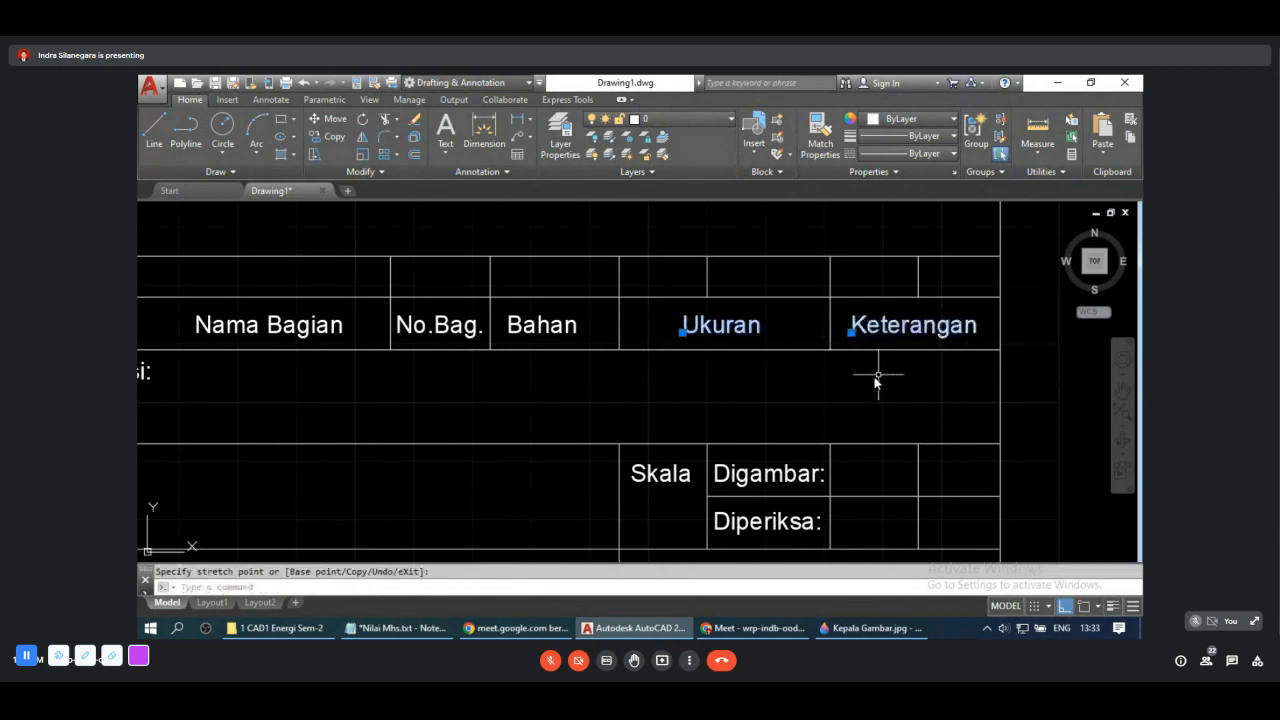
Step: Shift the Nama Bagian text horizontally to centre it in its header cell and clear the selection
scroll(577, 358, down, 2)
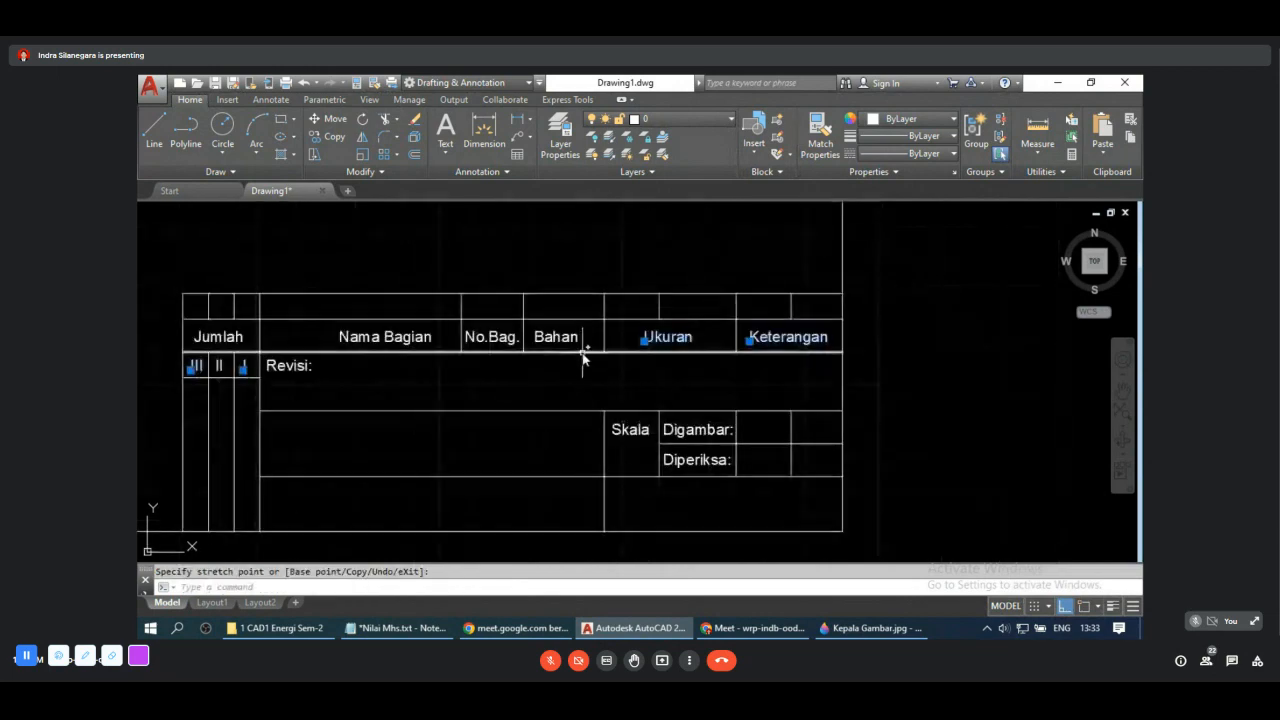
click(419, 340)
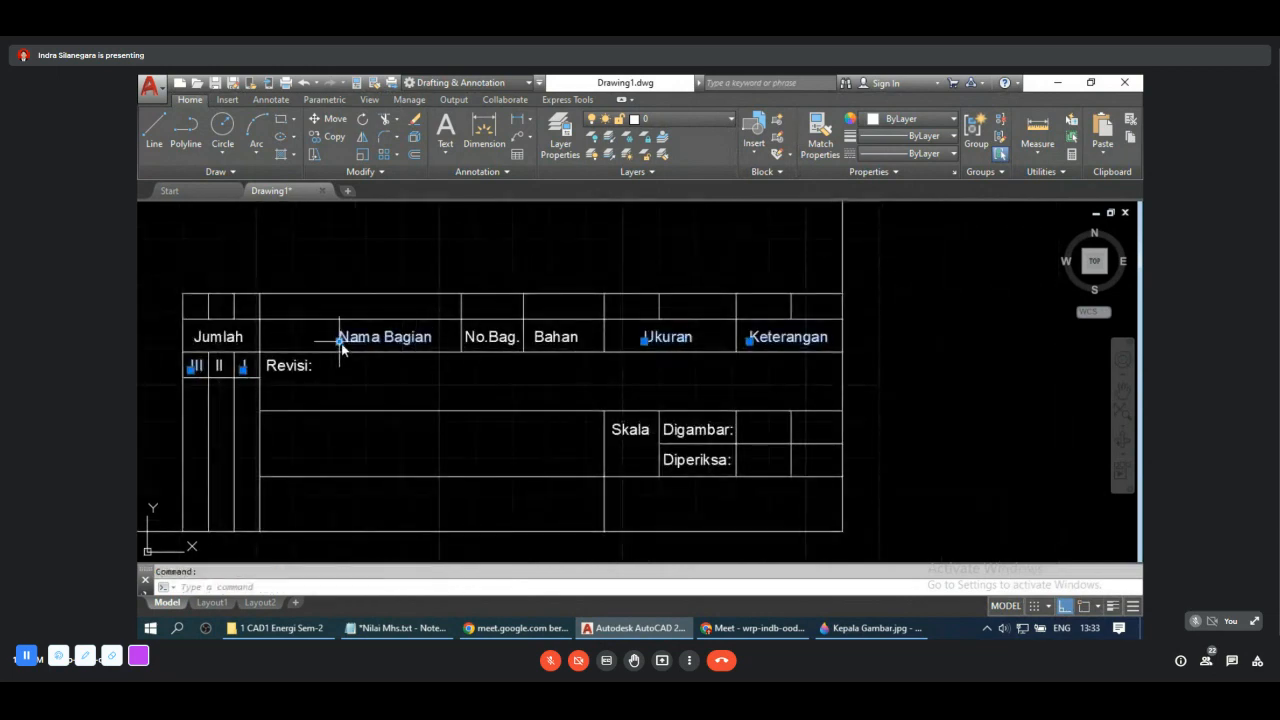
click(340, 340)
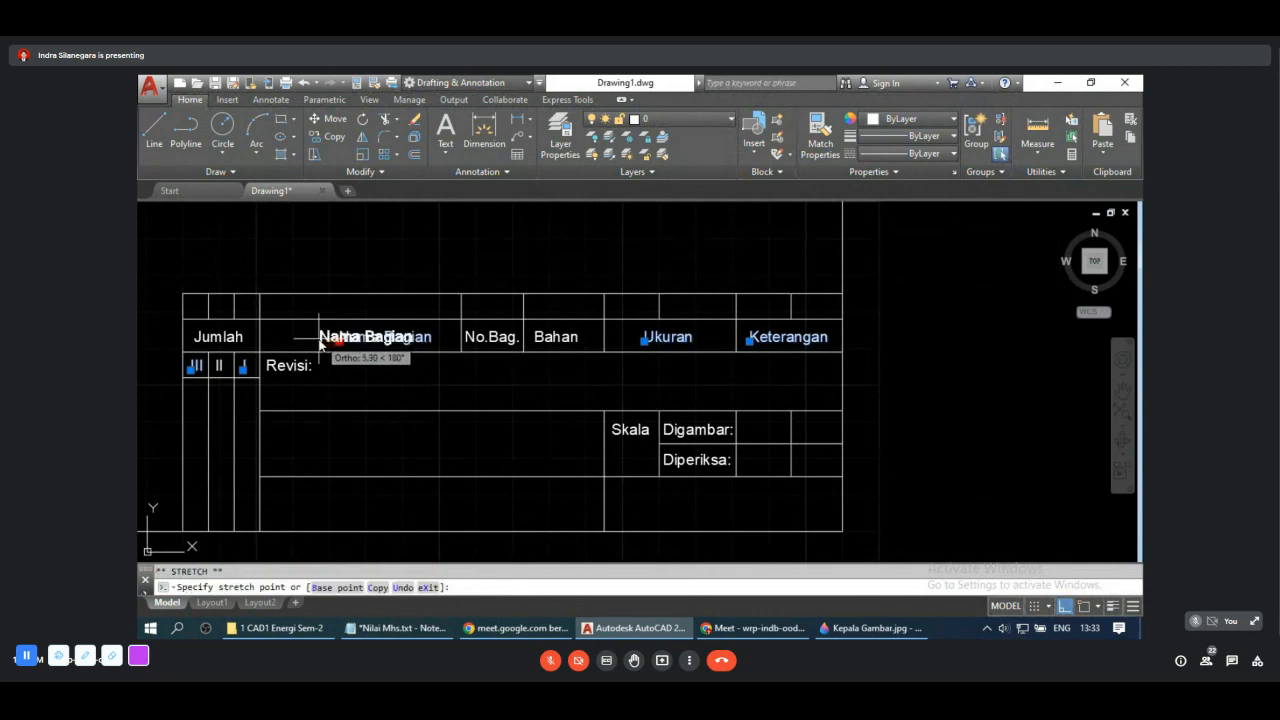
click(320, 340)
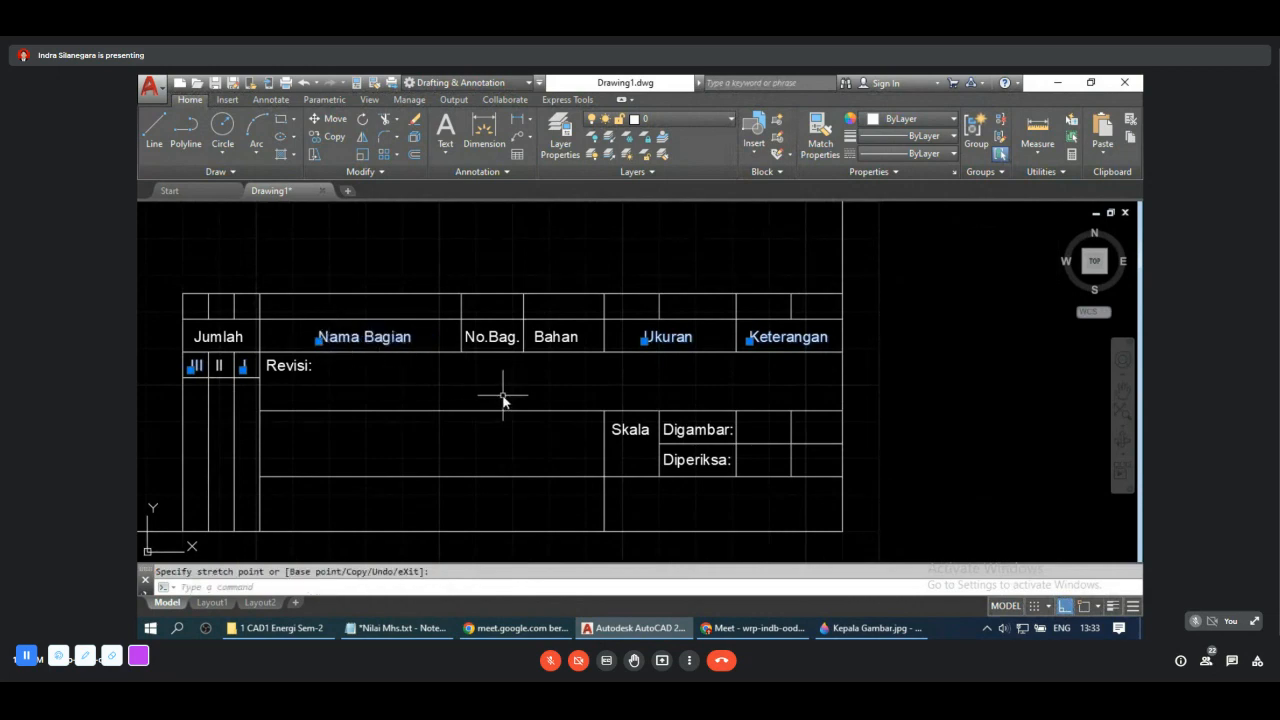
key(Escape)
Step: Shift the Bahan text slightly to the right to centre it in its header cell
click(545, 338)
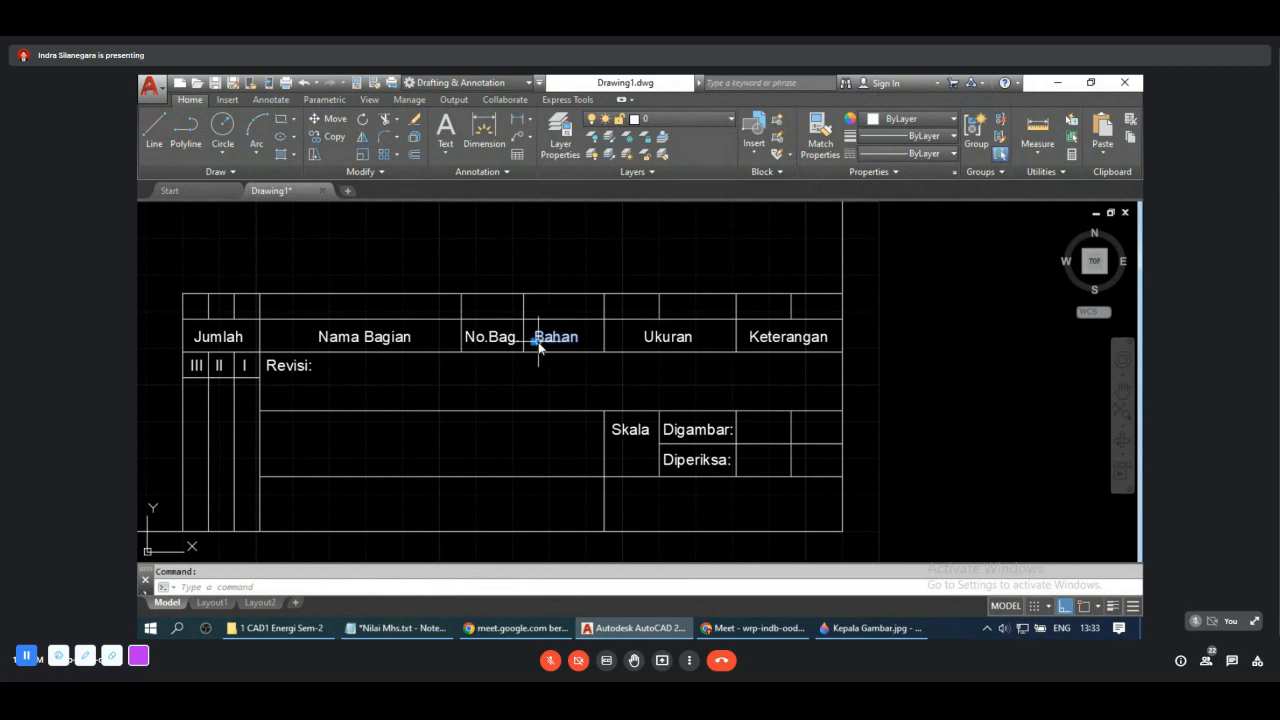
click(535, 343)
key(Escape)
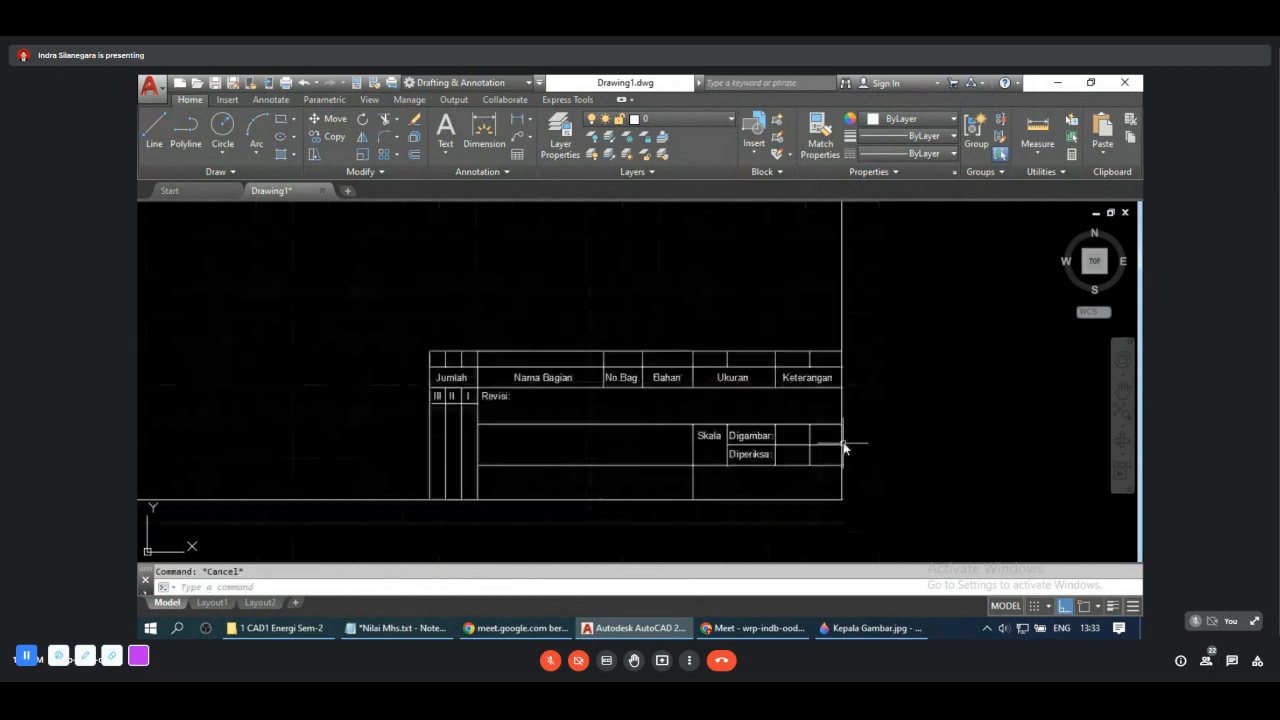
scroll(843, 446, down, 2)
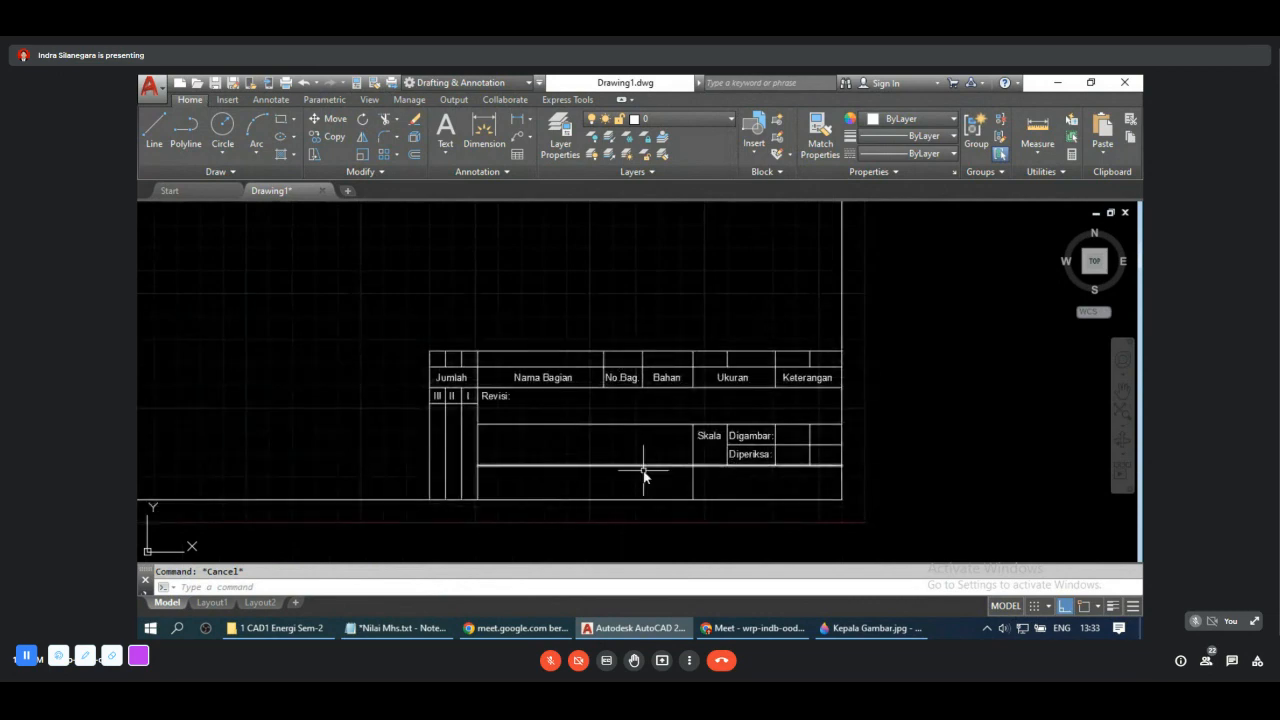
scroll(644, 484, up, 2)
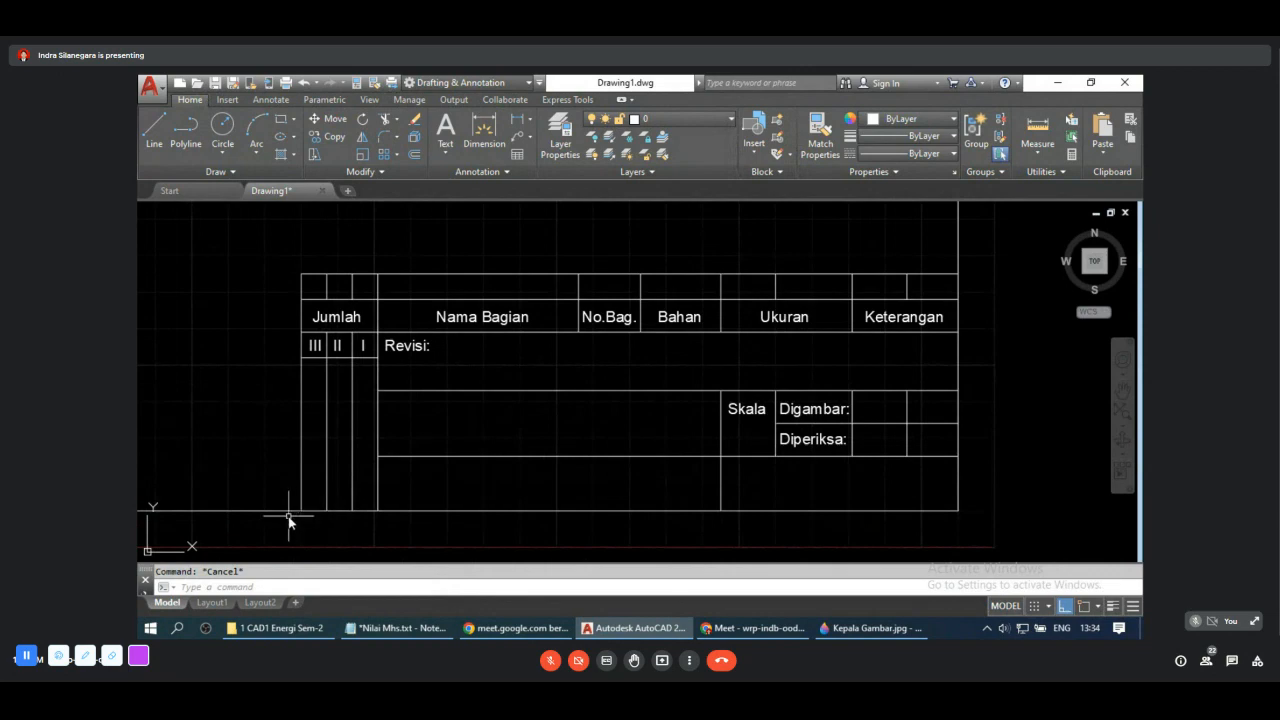
scroll(308, 503, down, 2)
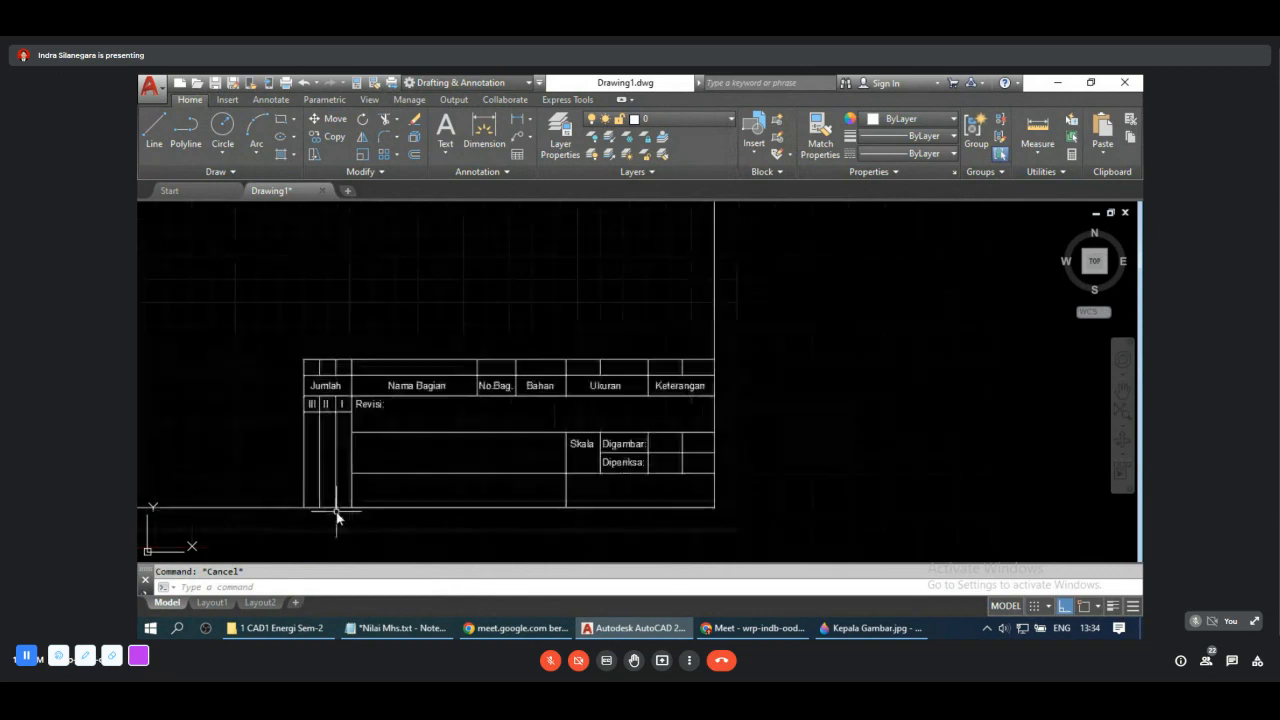
click(272, 507)
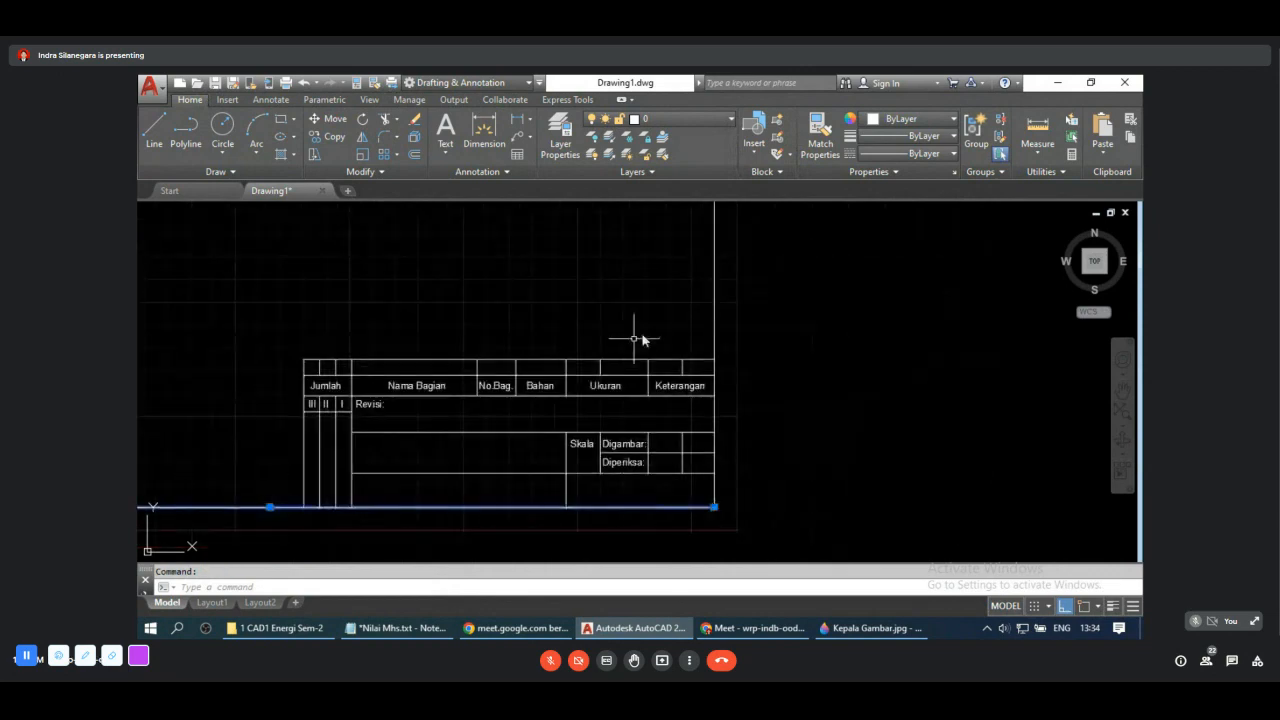
click(713, 323)
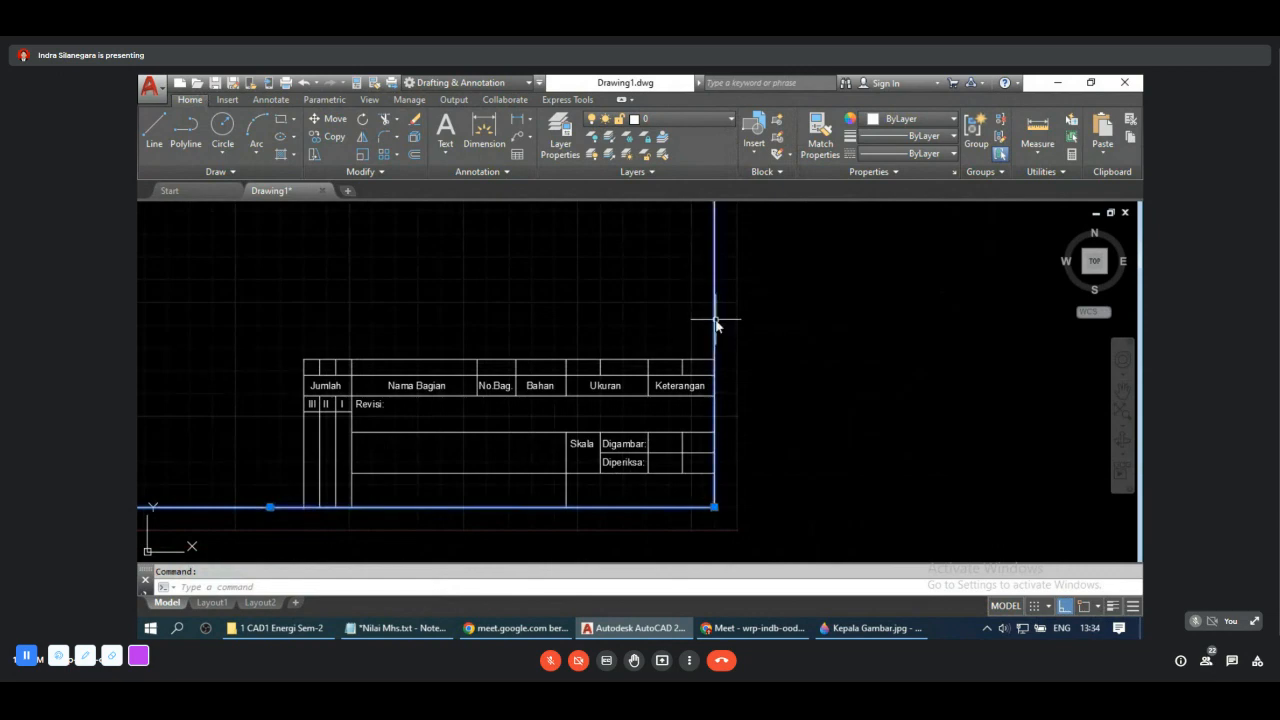
key(Escape)
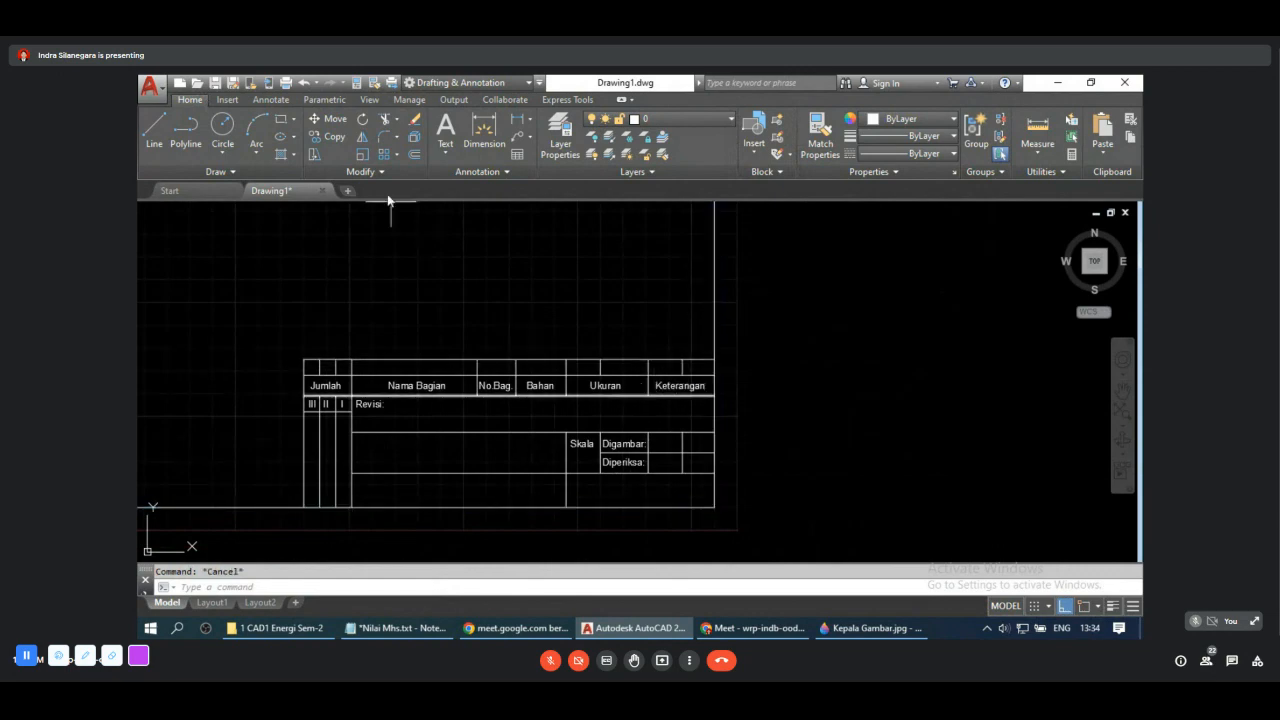
Step: Disable the Apparent Intersection object snap, keeping Endpoint and Intersection enabled
click(1100, 607)
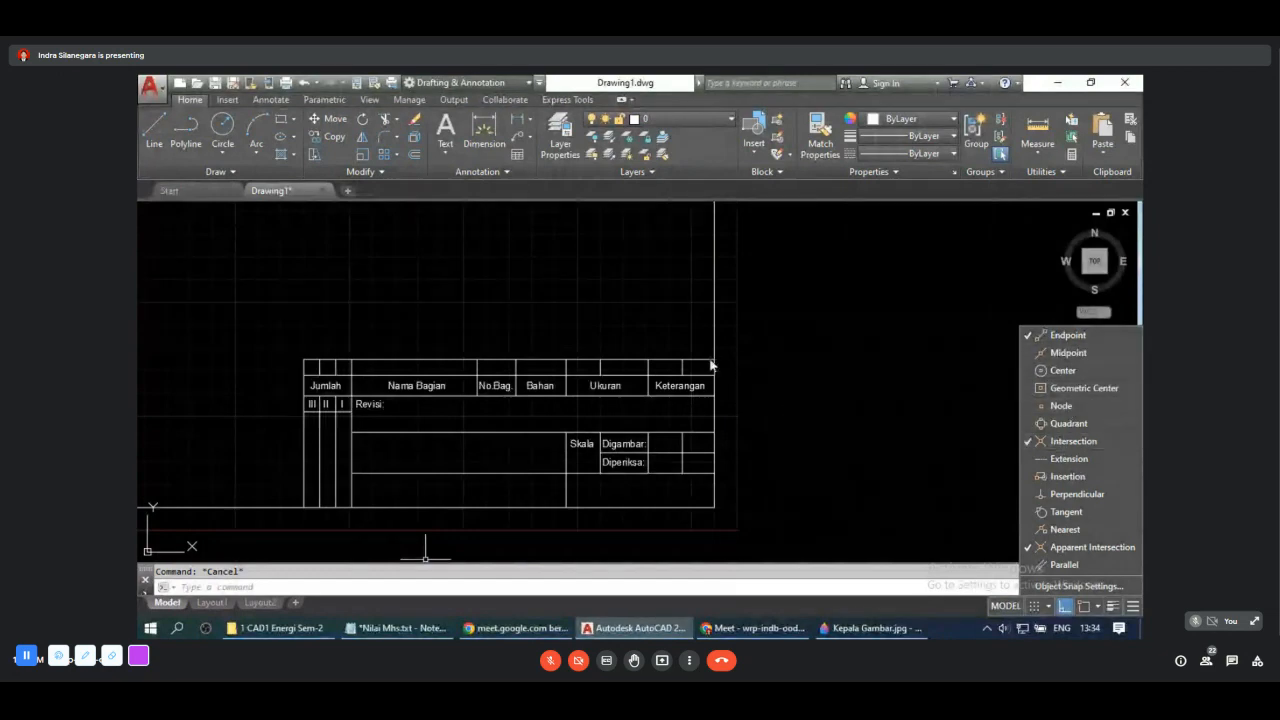
click(1090, 547)
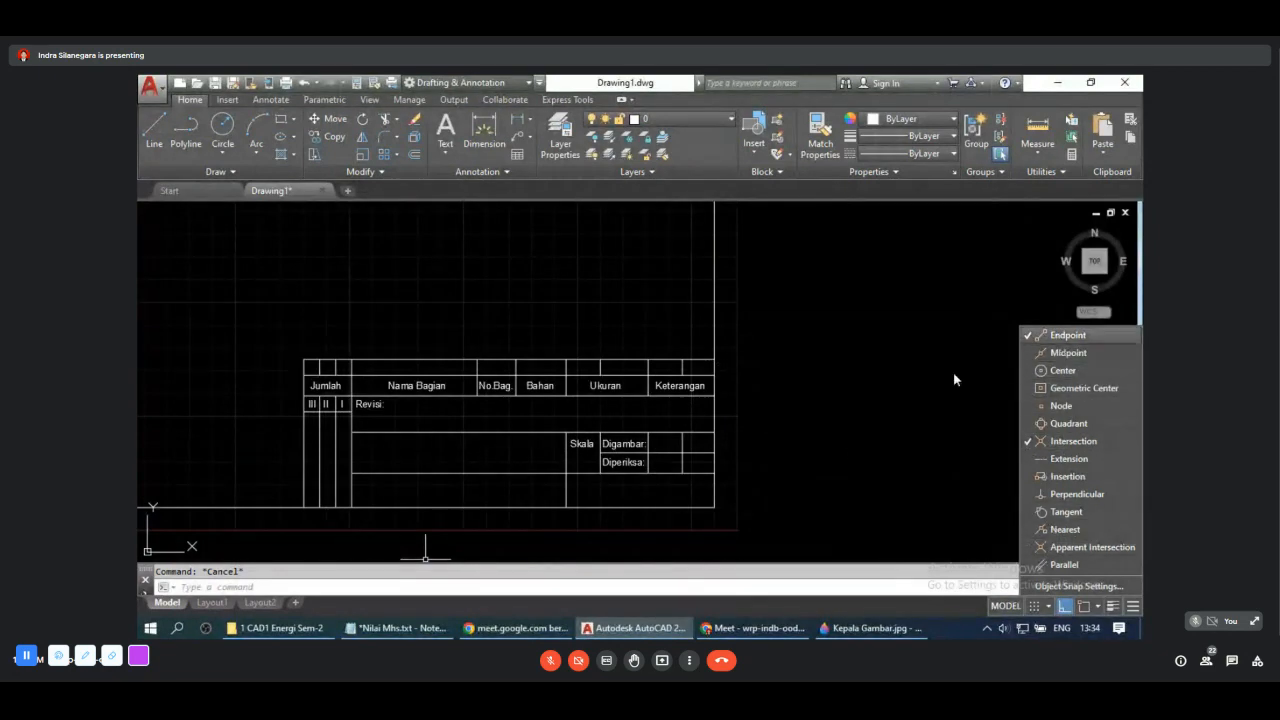
click(834, 477)
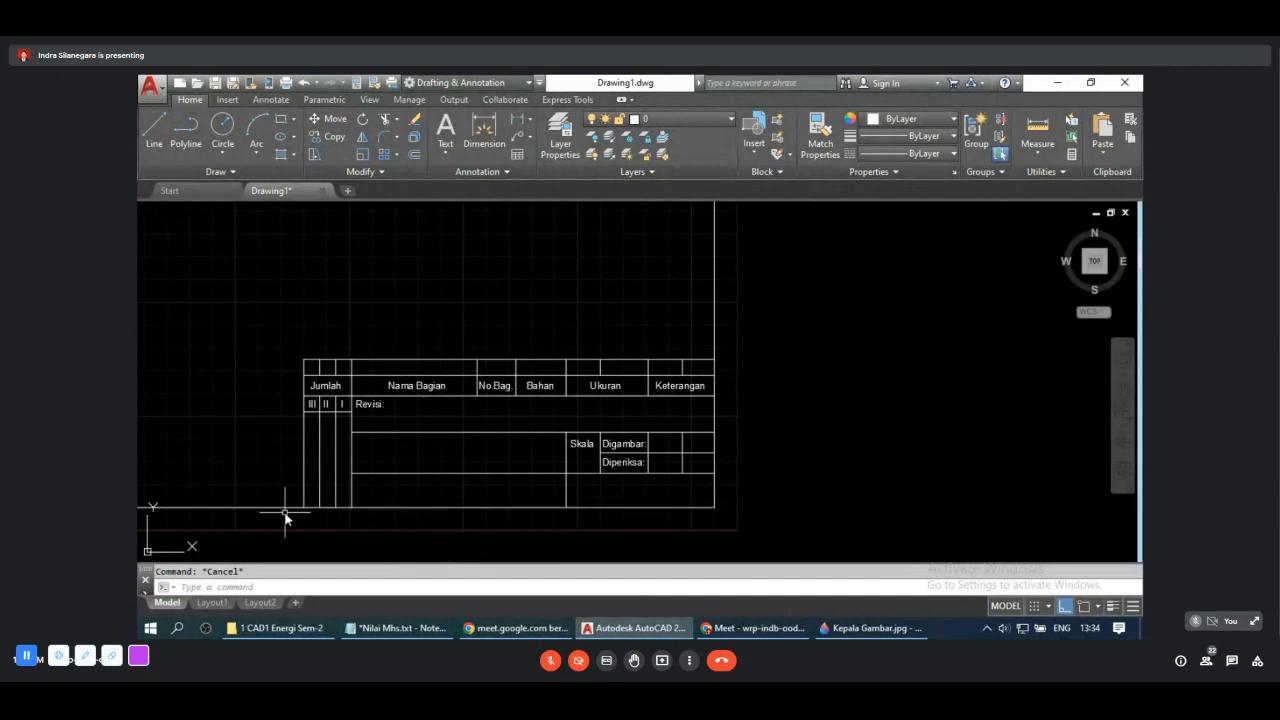
Step: Turn on object snap and use Break at Point to split the bottom border line at the title block's lower-left corner
scroll(284, 513, up, 2)
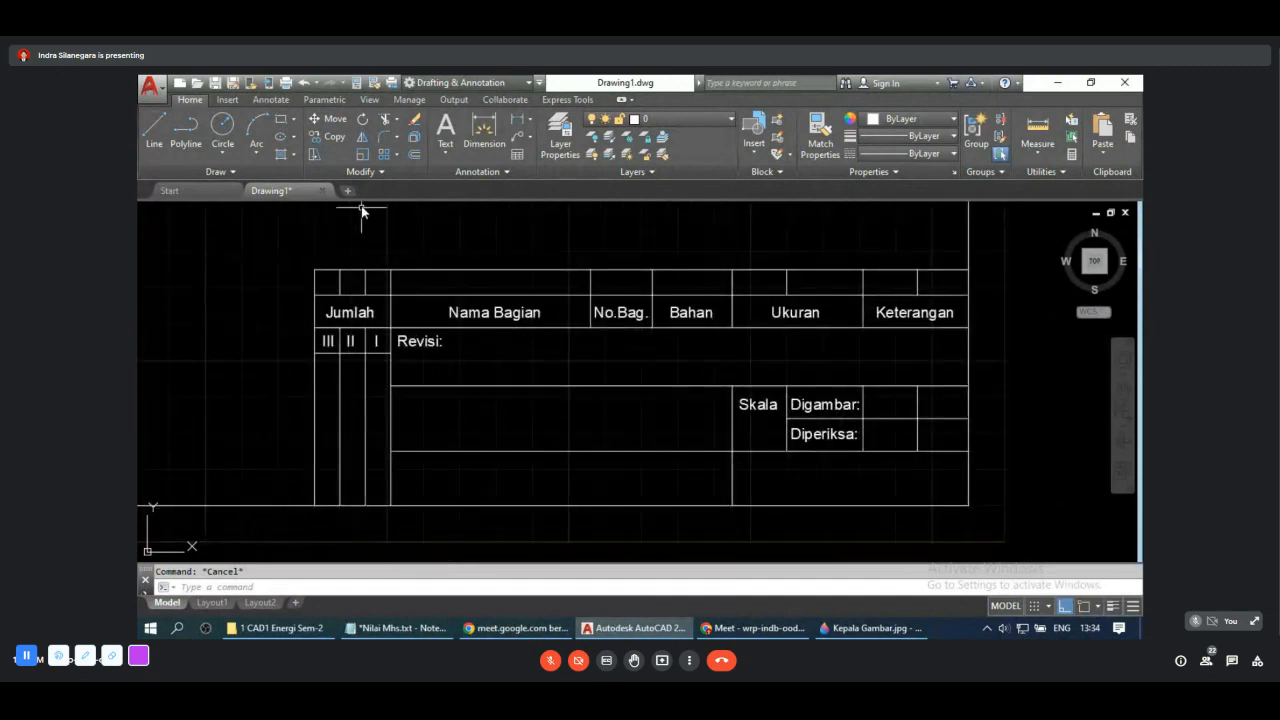
click(357, 172)
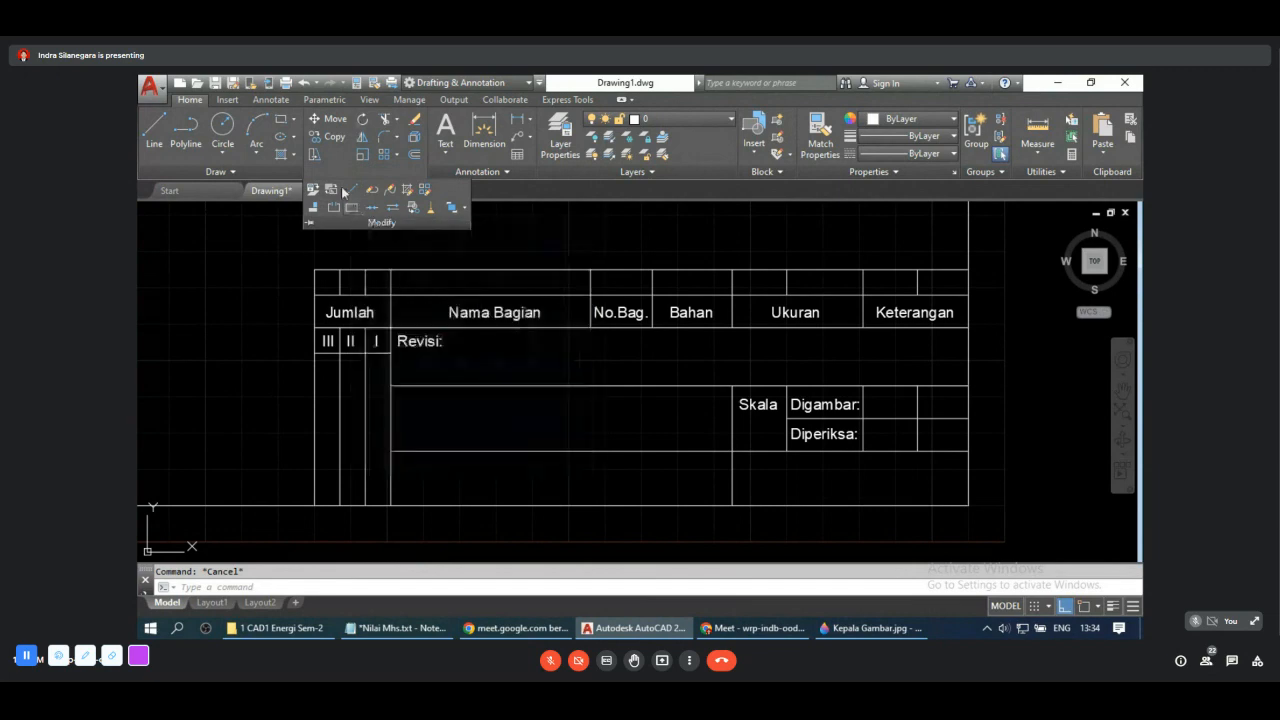
click(348, 206)
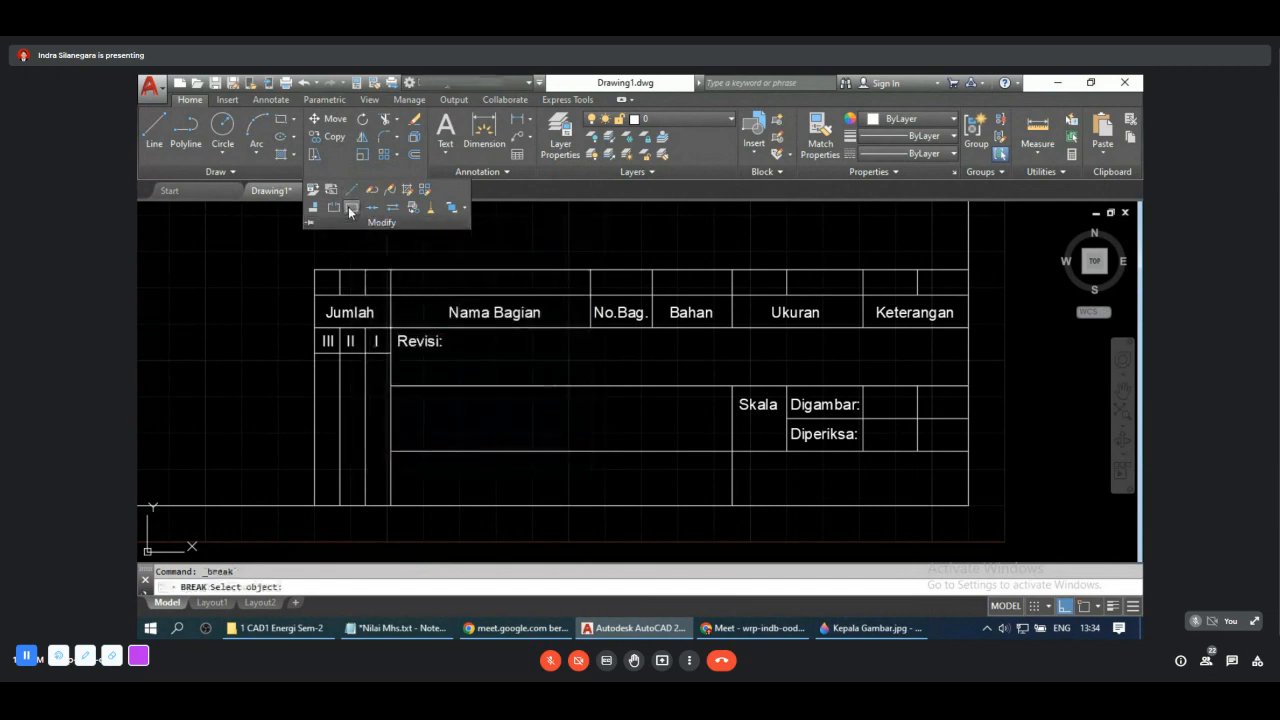
click(258, 506)
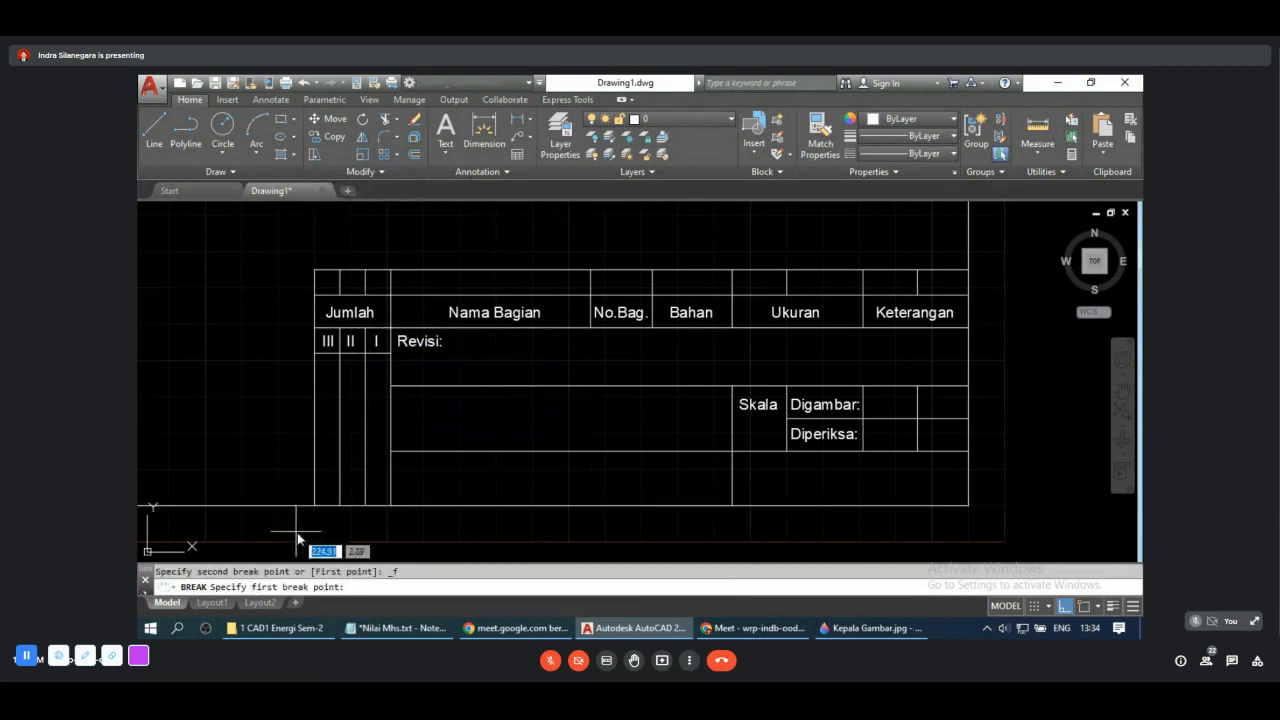
scroll(300, 533, up, 4)
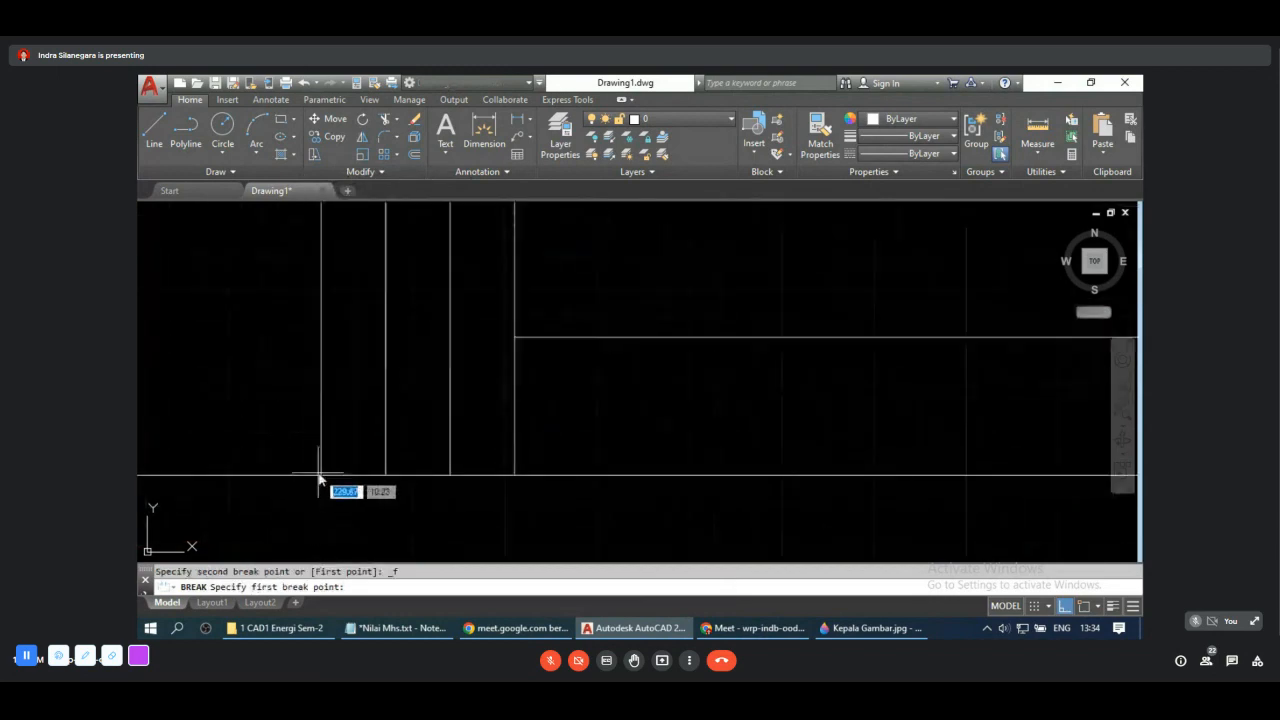
scroll(490, 520, down, 4)
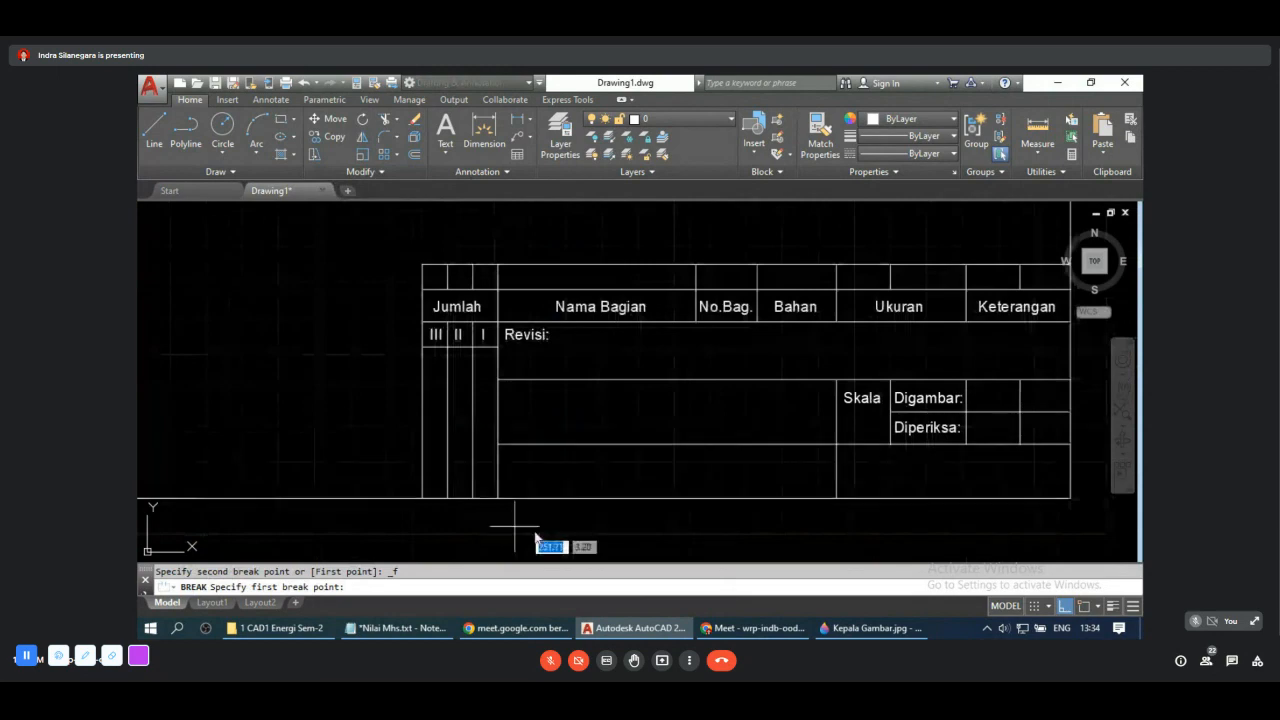
click(1083, 605)
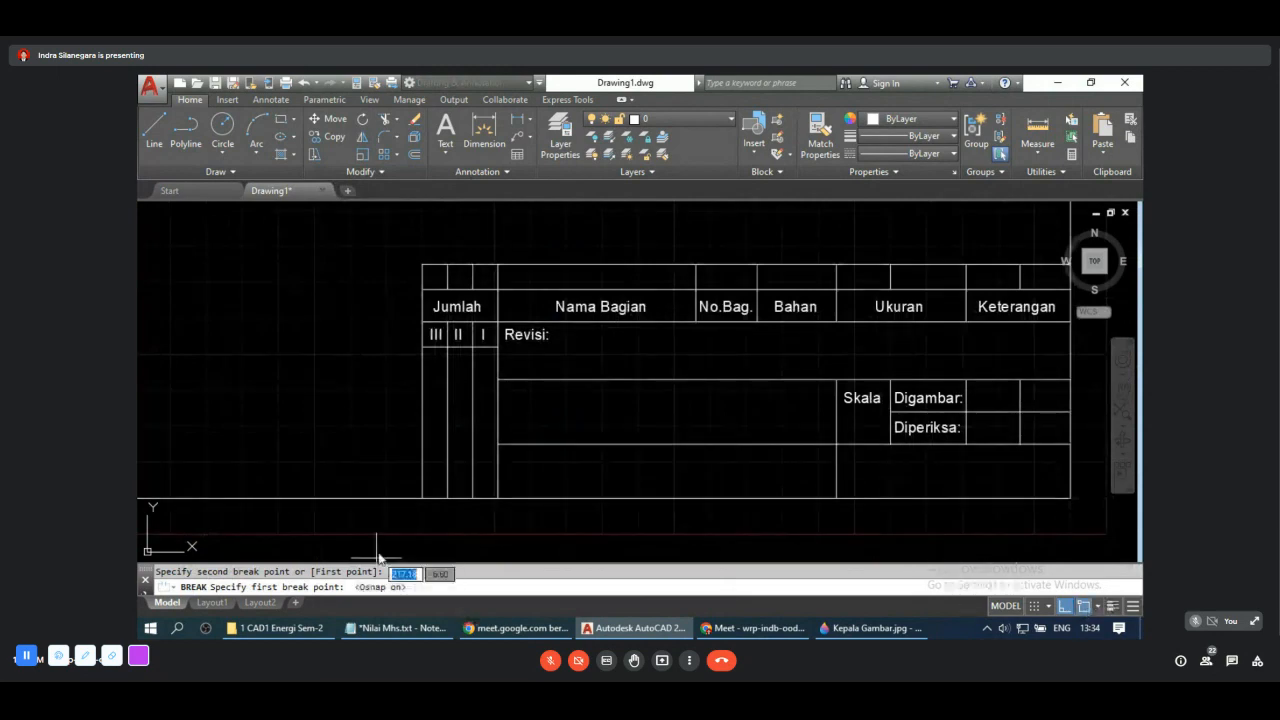
click(422, 497)
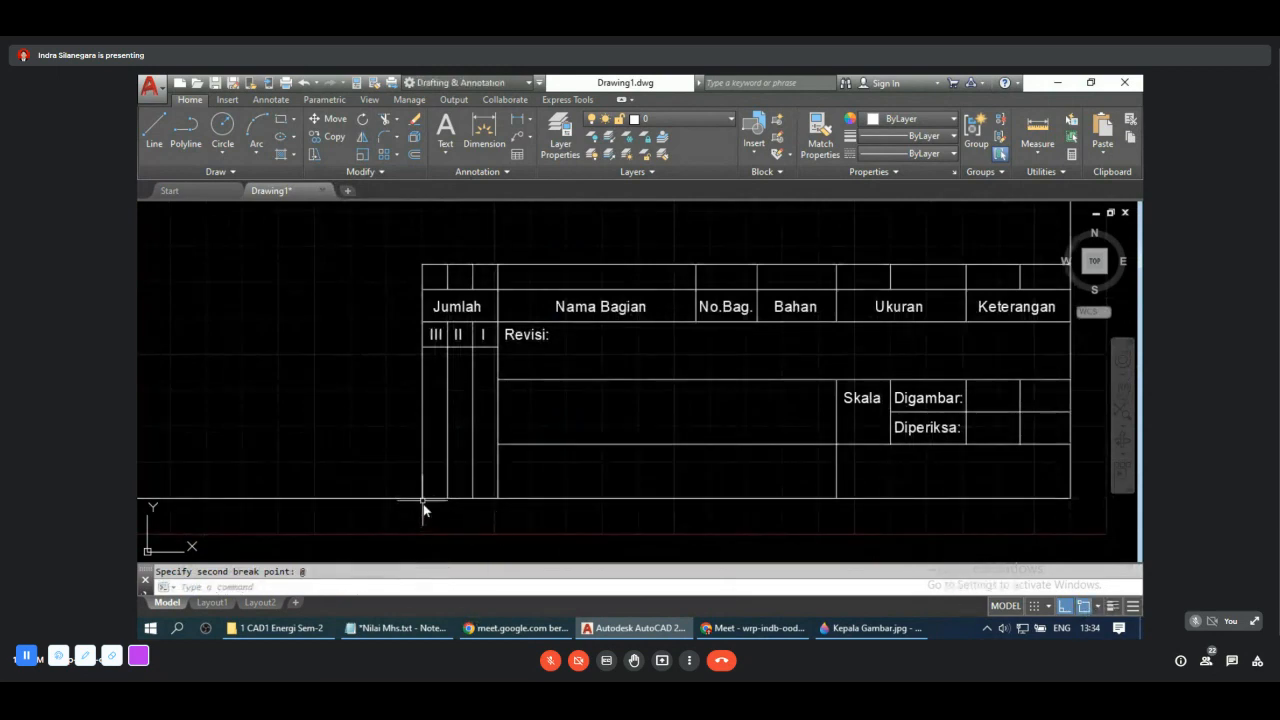
scroll(454, 521, down, 2)
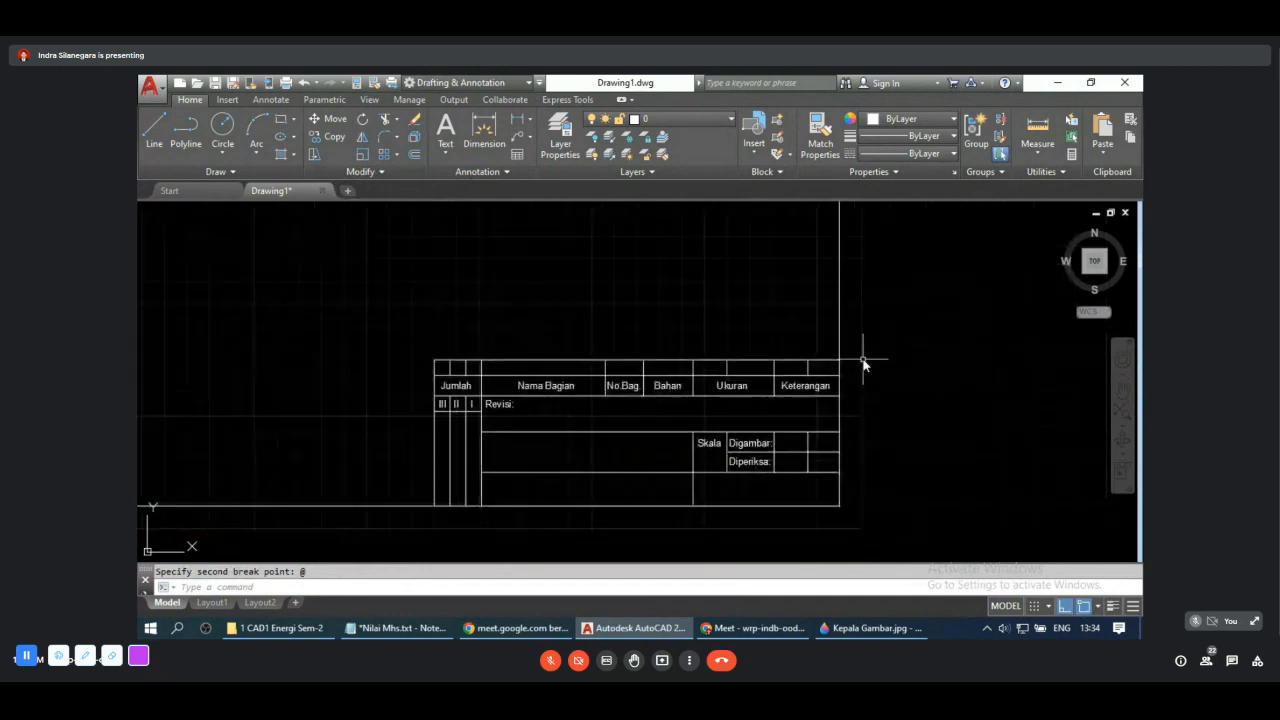
key(Return)
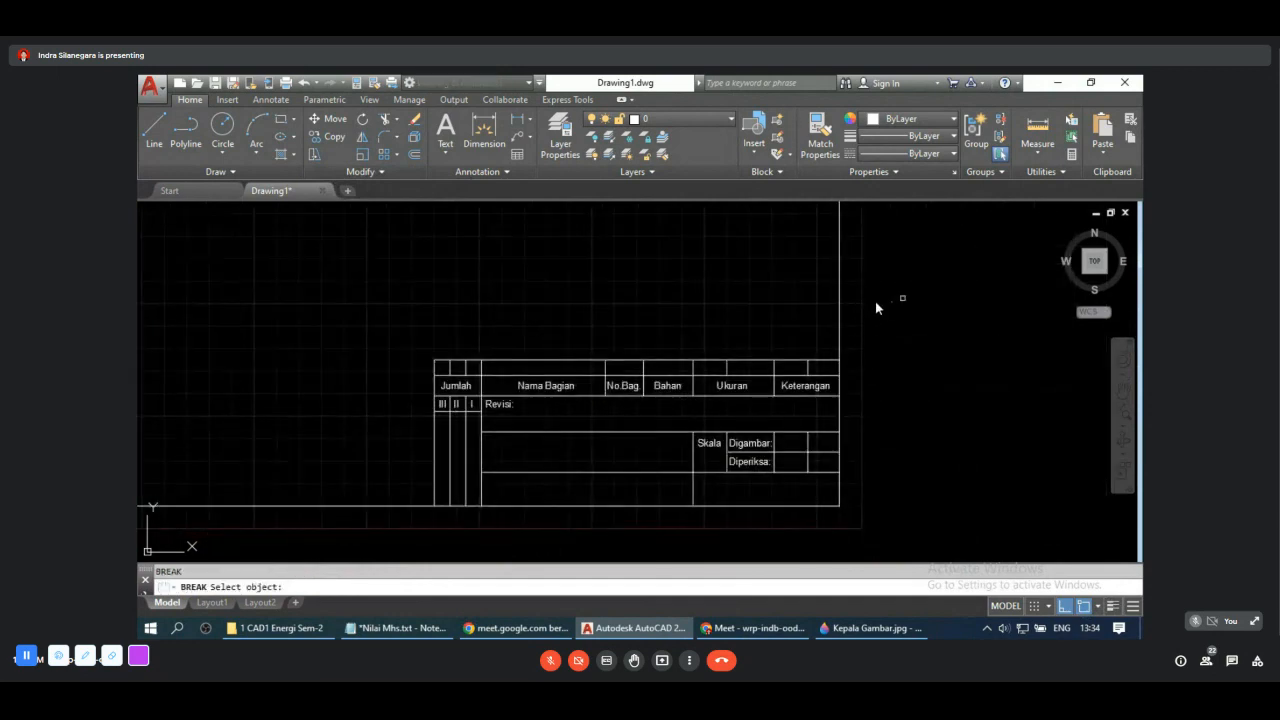
click(838, 314)
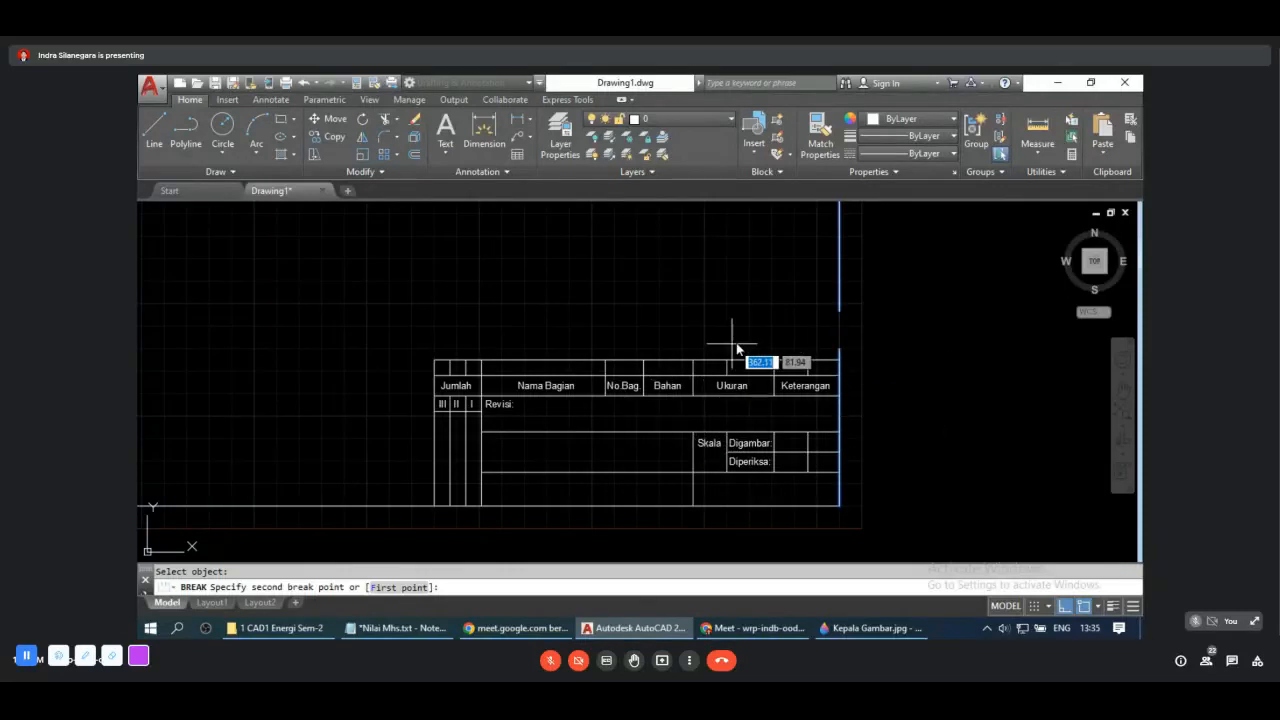
key(Escape)
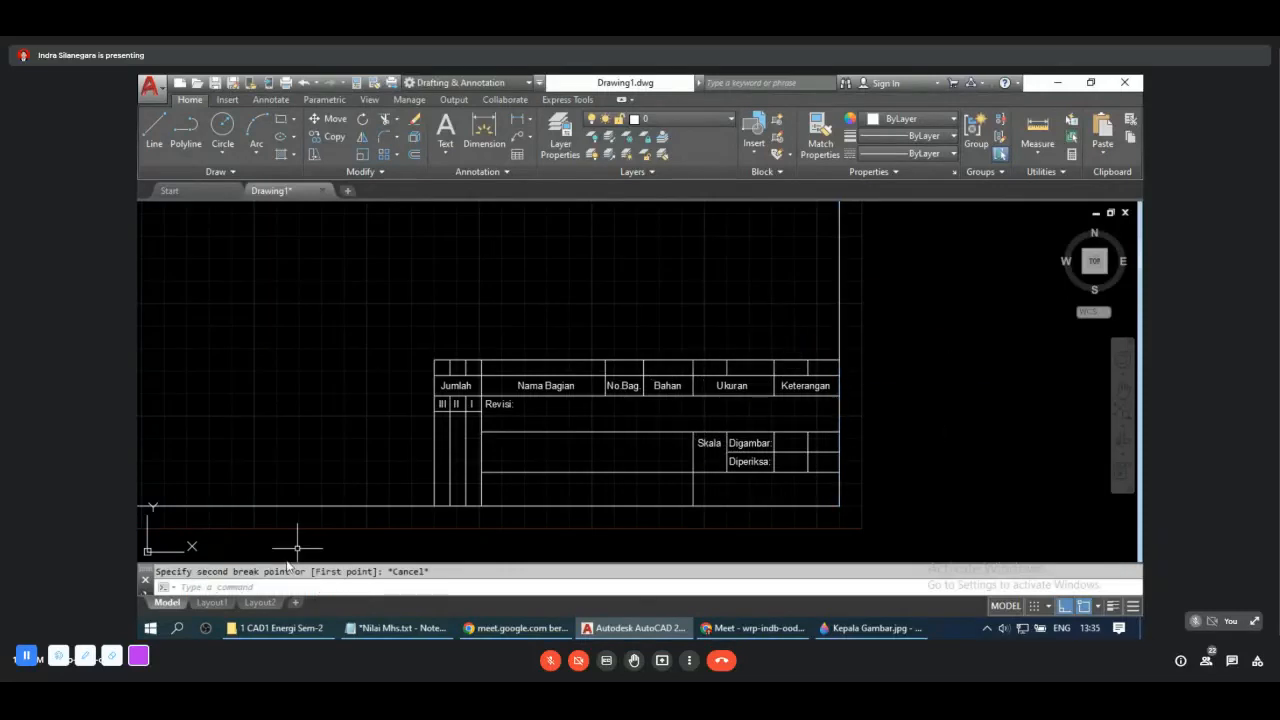
Step: Use Break at Point to split the right border line at the title block's upper-right corner
click(370, 171)
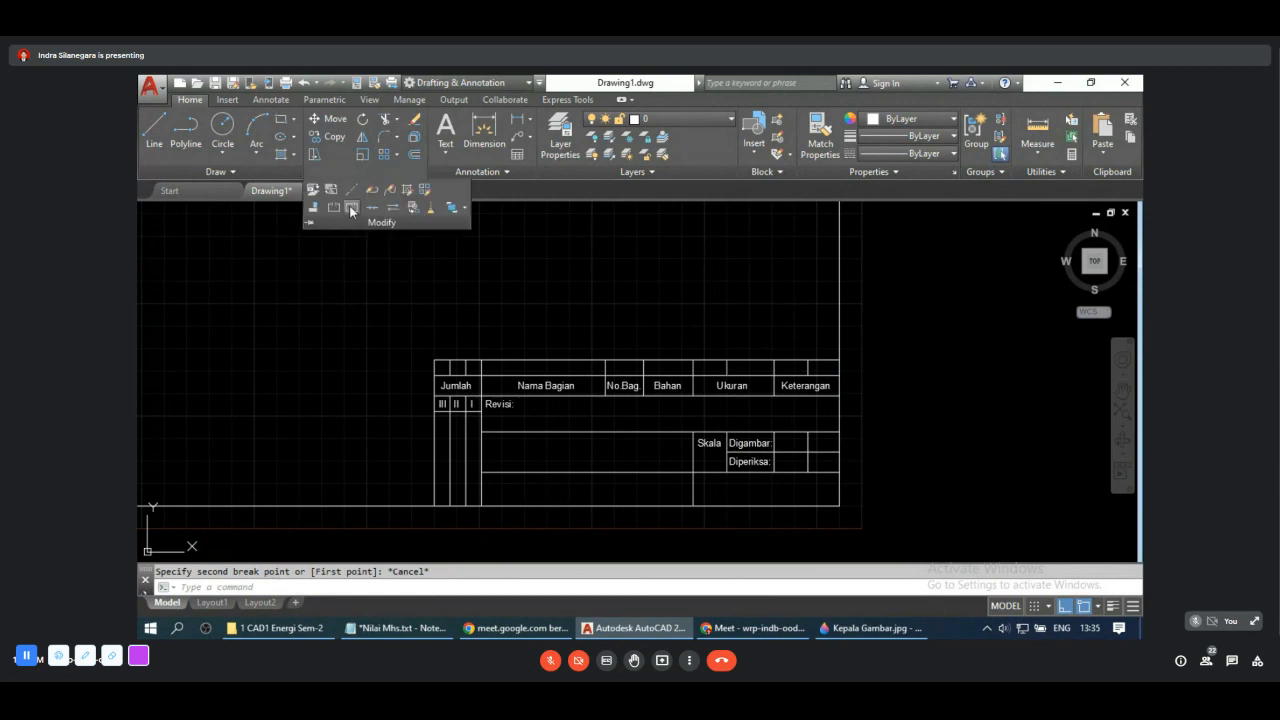
click(349, 205)
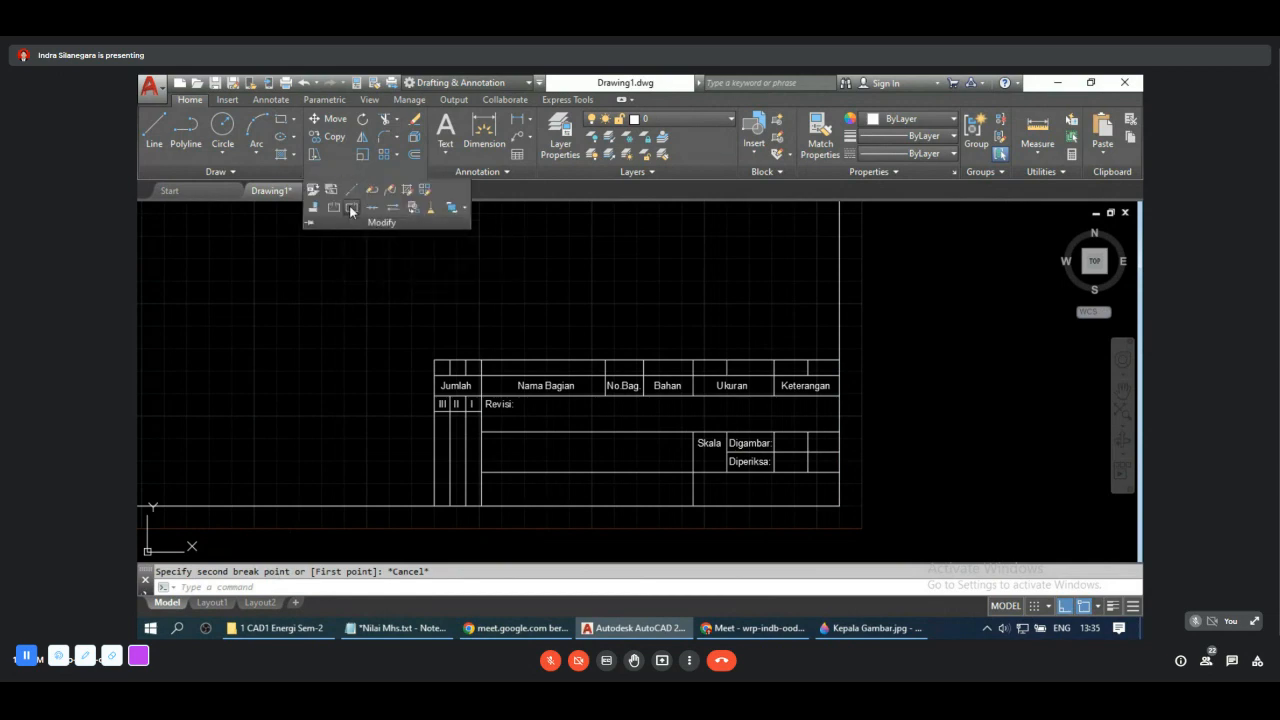
click(840, 301)
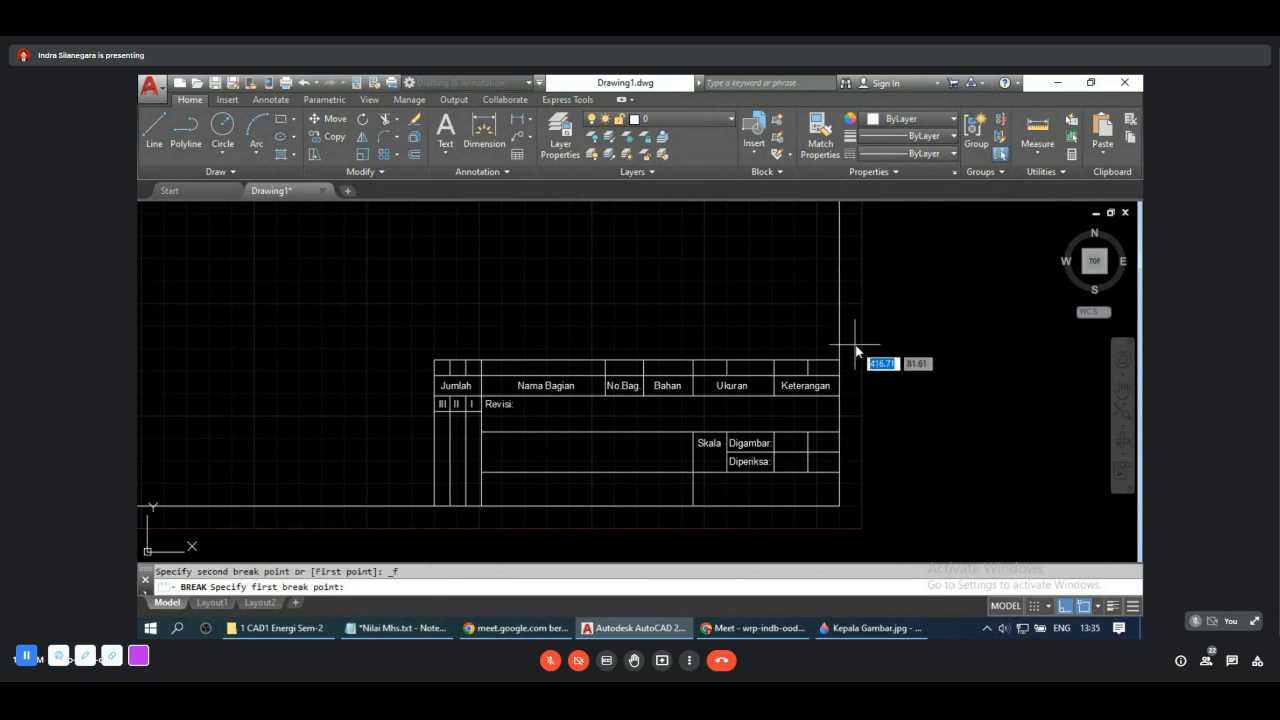
scroll(849, 340, down, 2)
scroll(851, 355, up, 3)
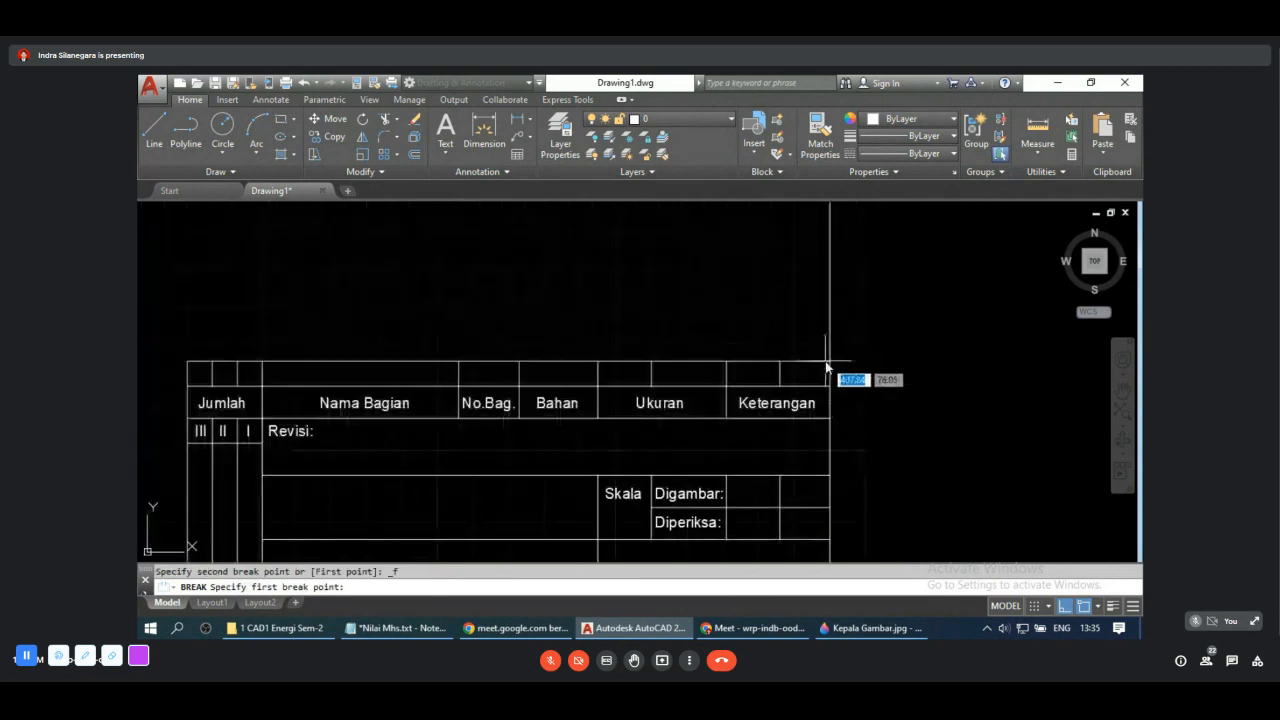
click(829, 362)
scroll(849, 357, down, 4)
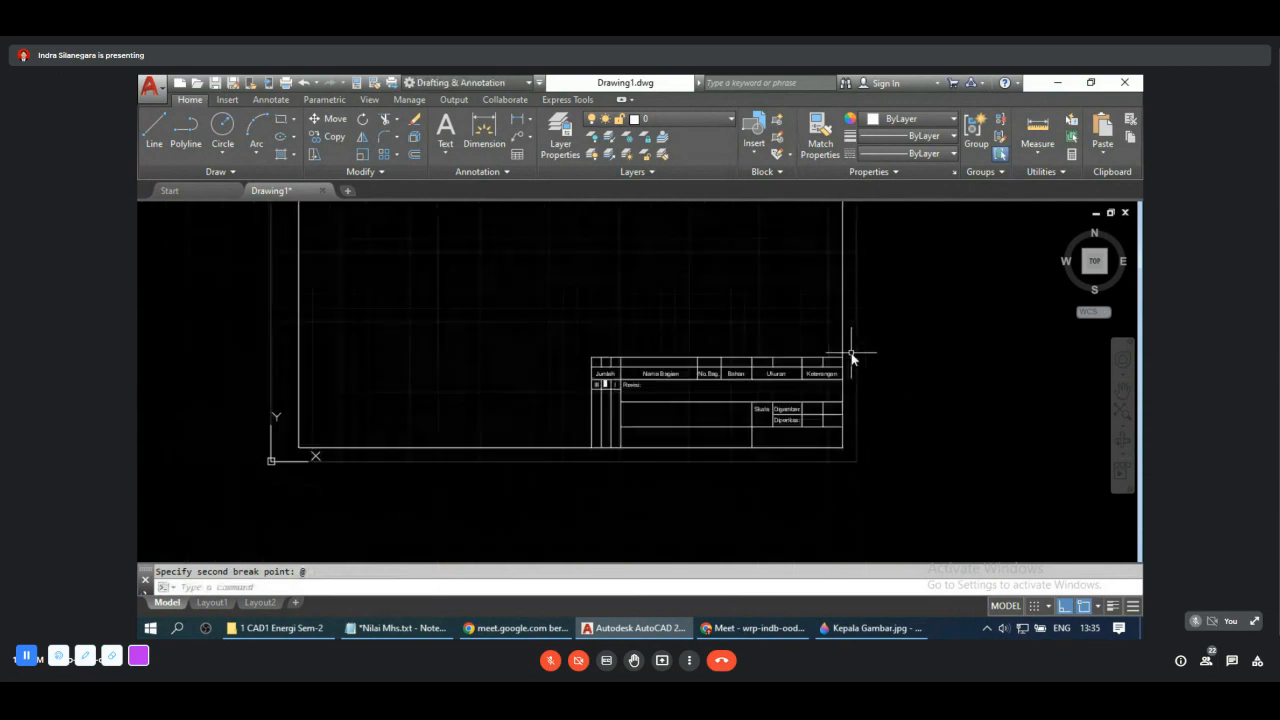
Step: Test the bottom border's split by moving its left segment below the frame, and undo the move
click(540, 448)
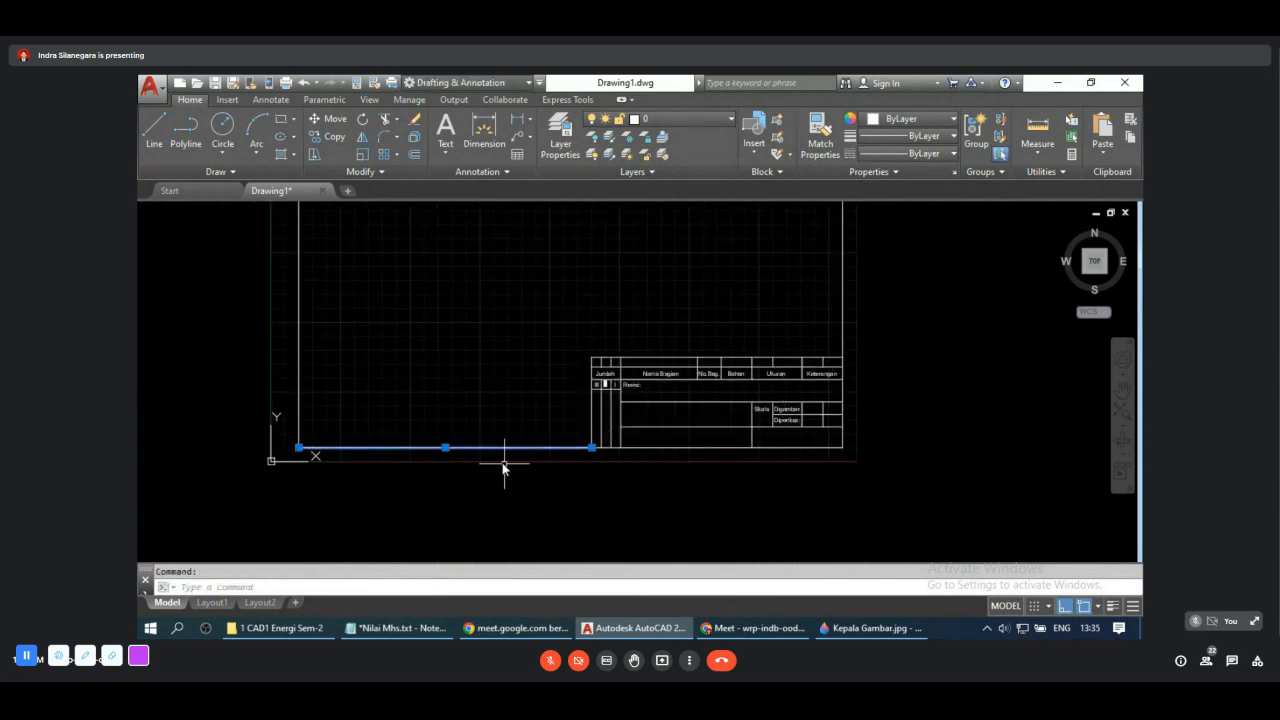
click(445, 449)
click(443, 486)
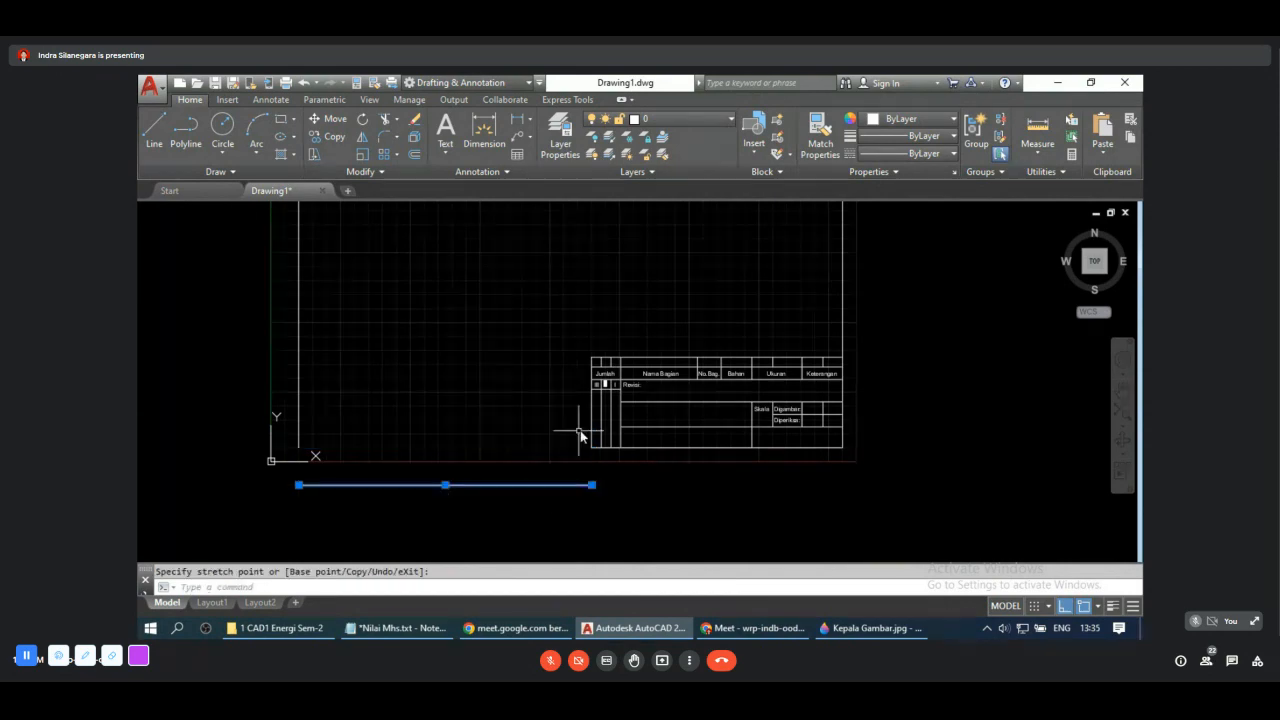
click(303, 82)
scroll(880, 371, up, 2)
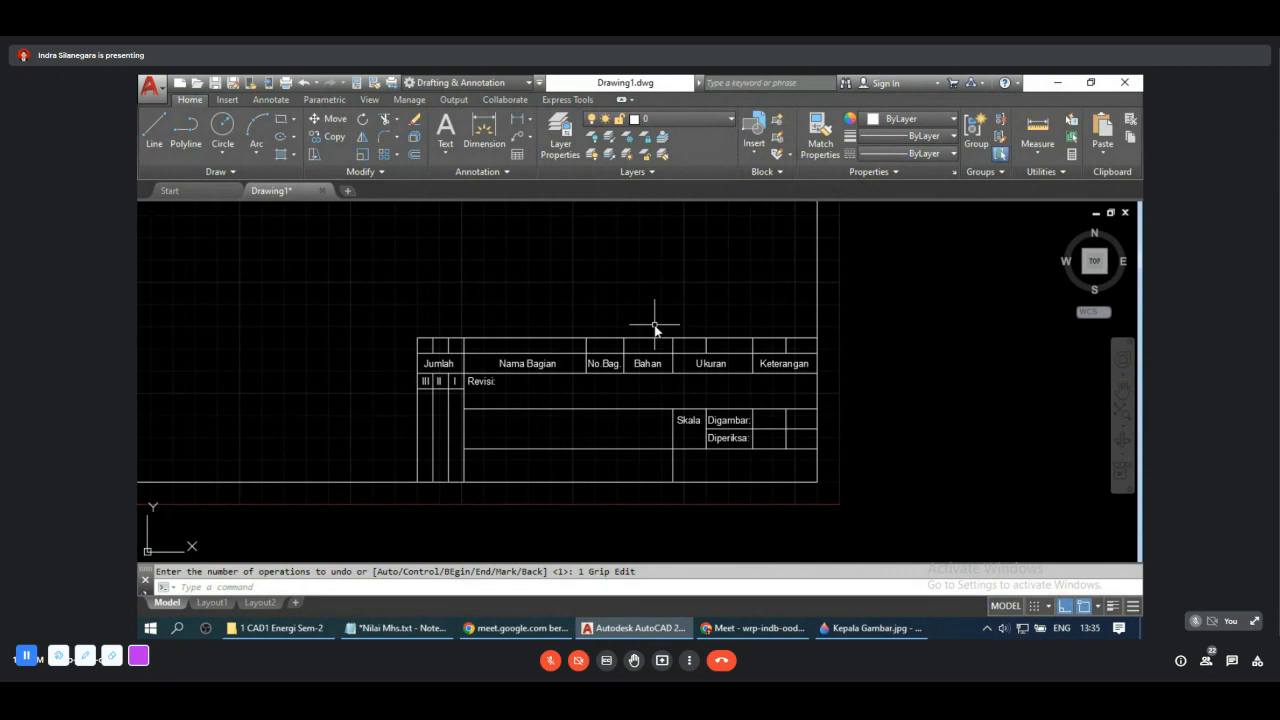
Step: Start a block definition with the title block's lower-right corner as its base point
text(bl)
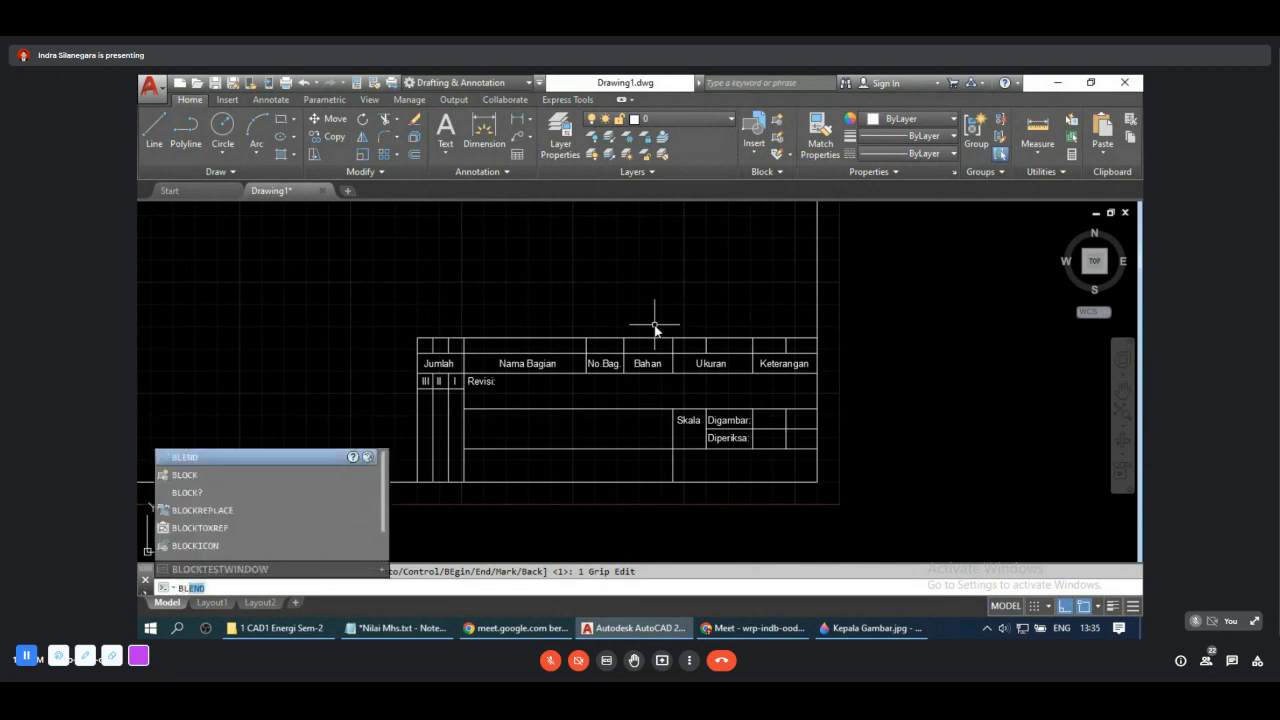
text(o)
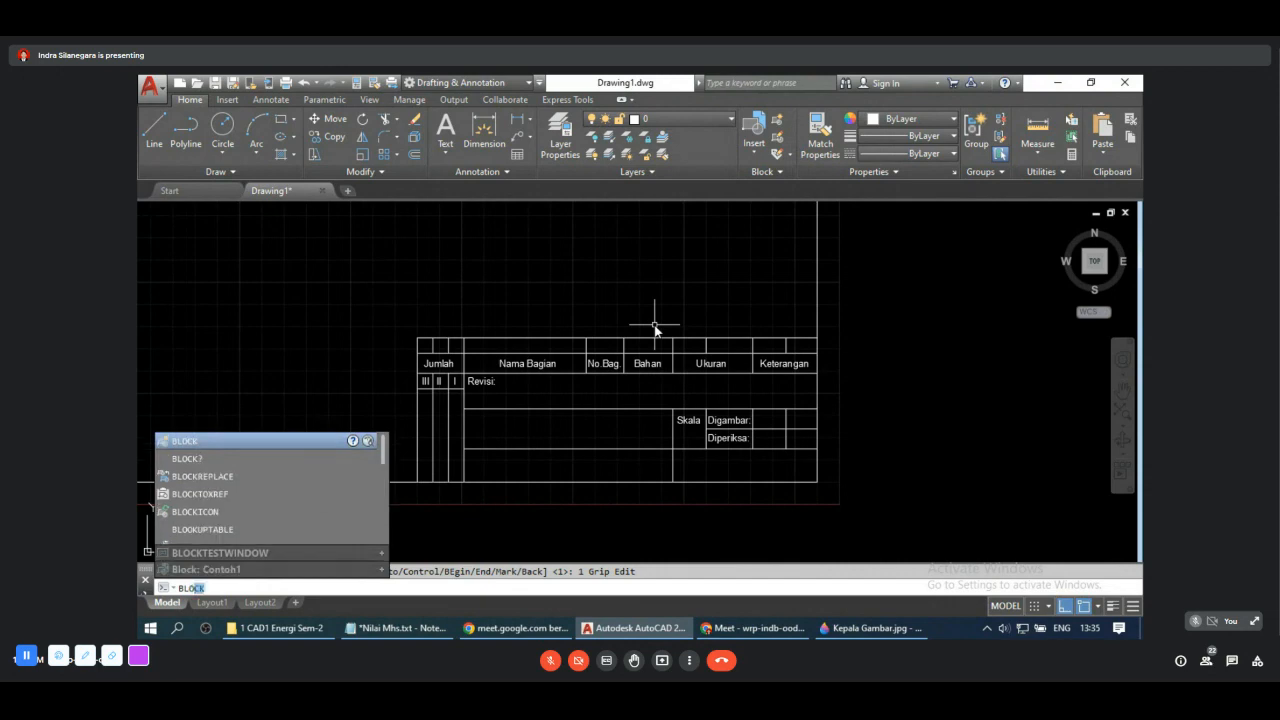
key(Return)
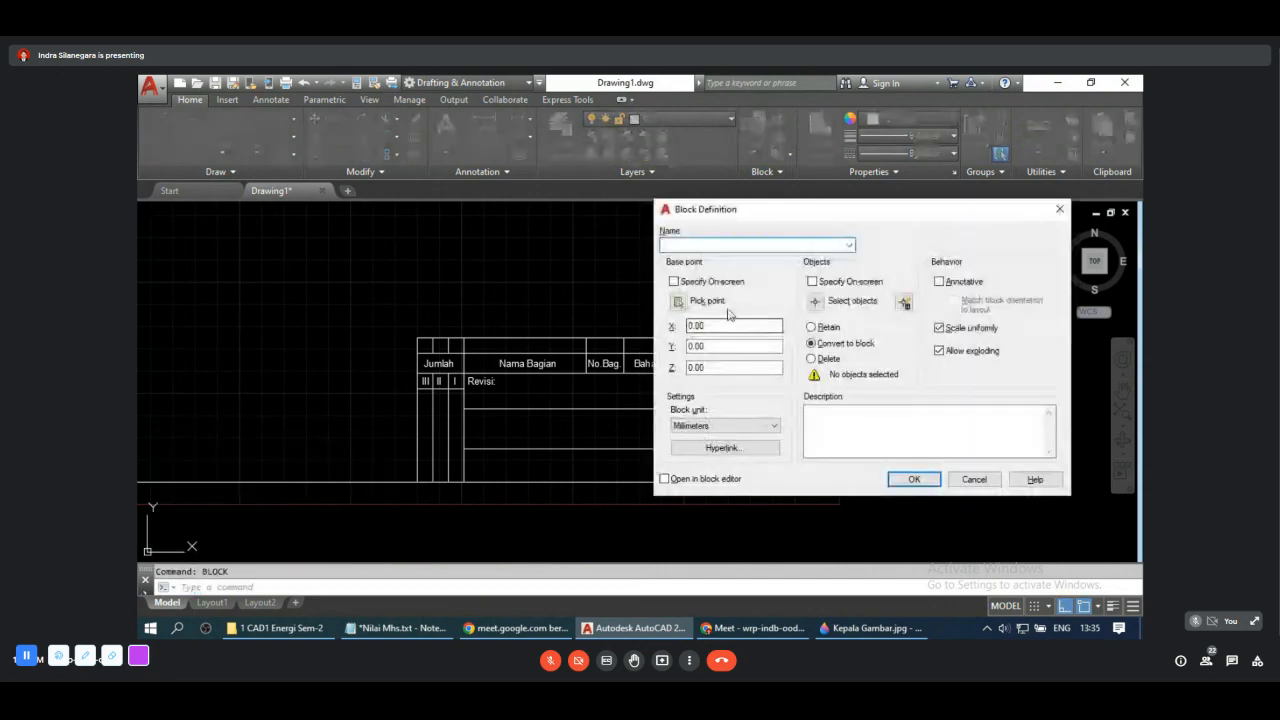
click(679, 302)
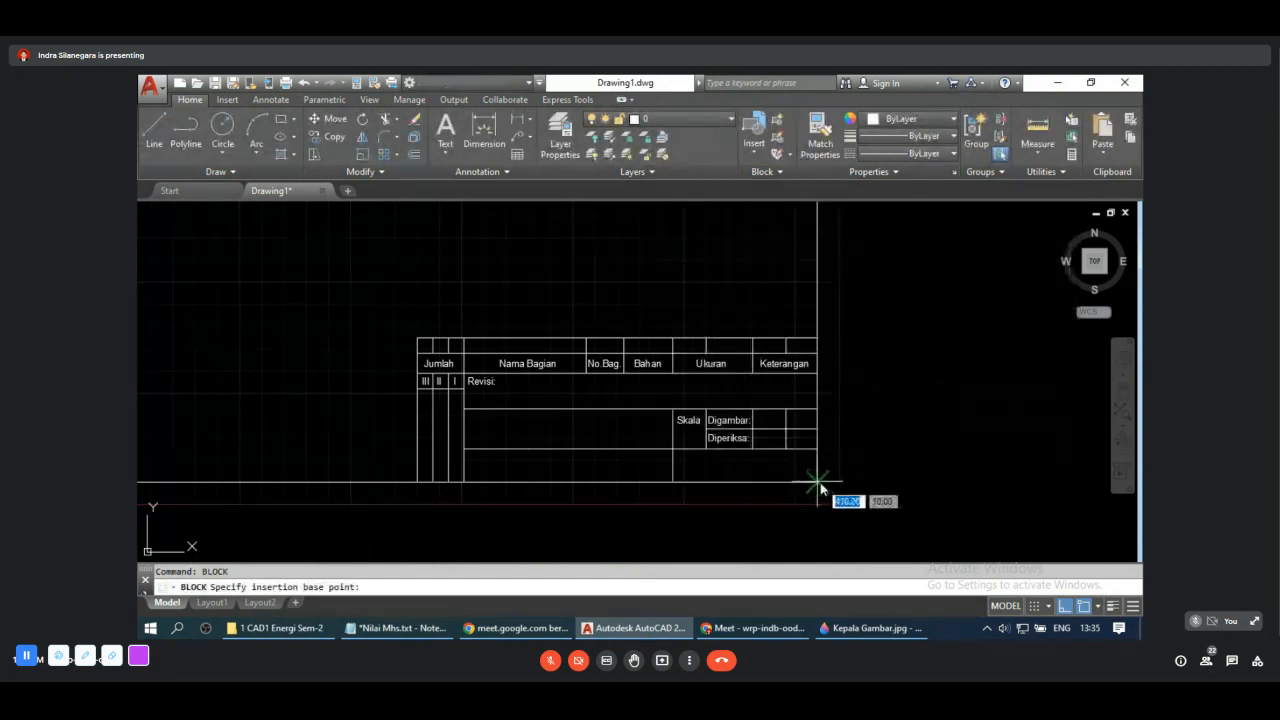
click(818, 484)
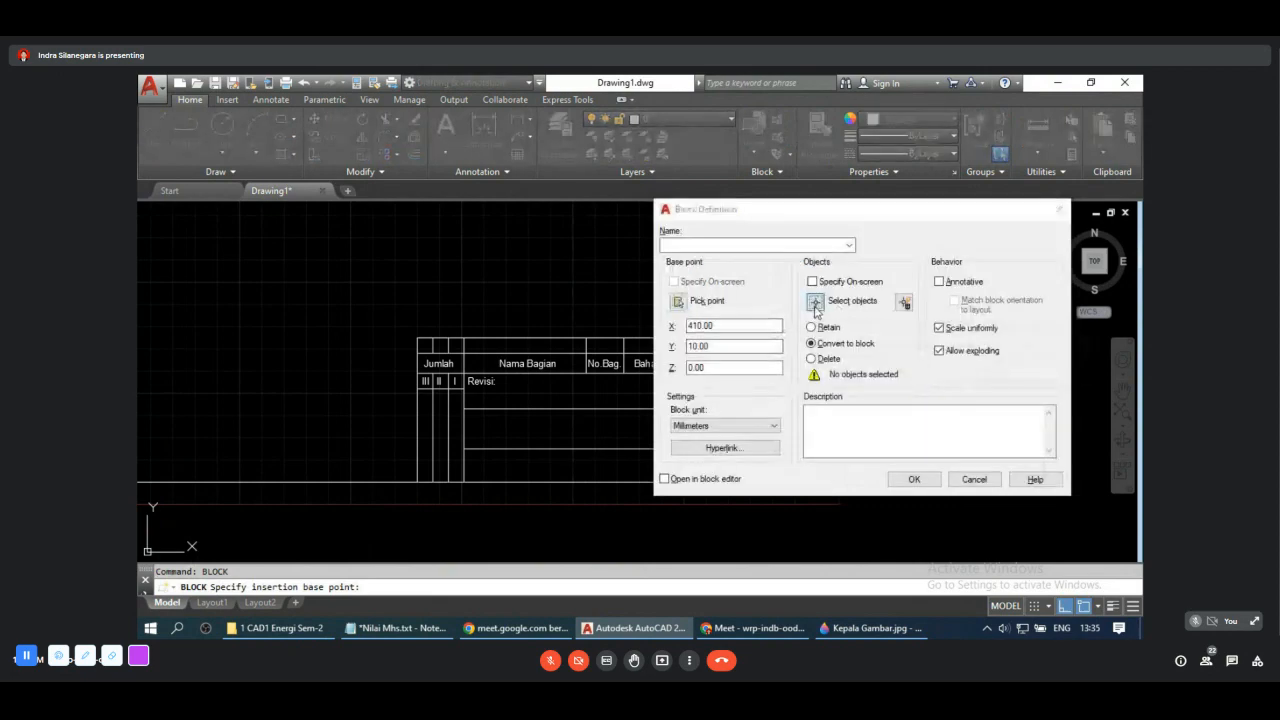
Step: Select all lines and texts of the title block as the objects for the block definition
click(815, 307)
click(366, 305)
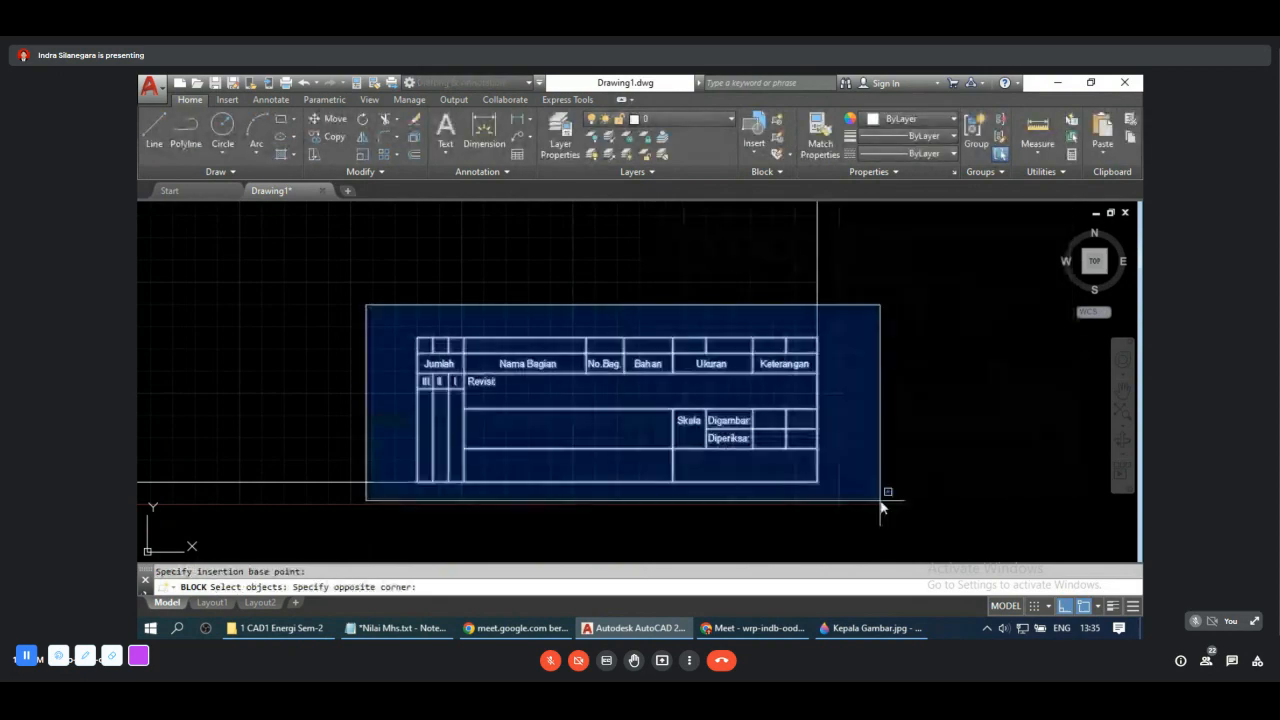
click(873, 510)
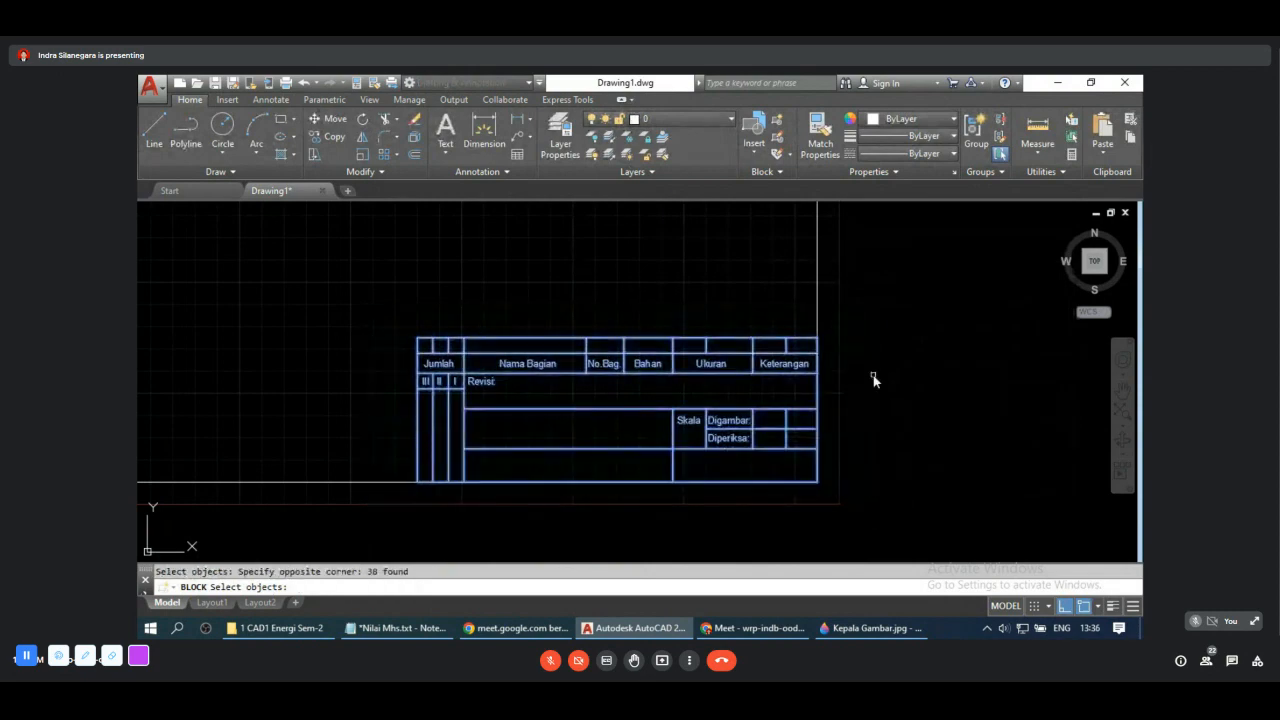
key(Return)
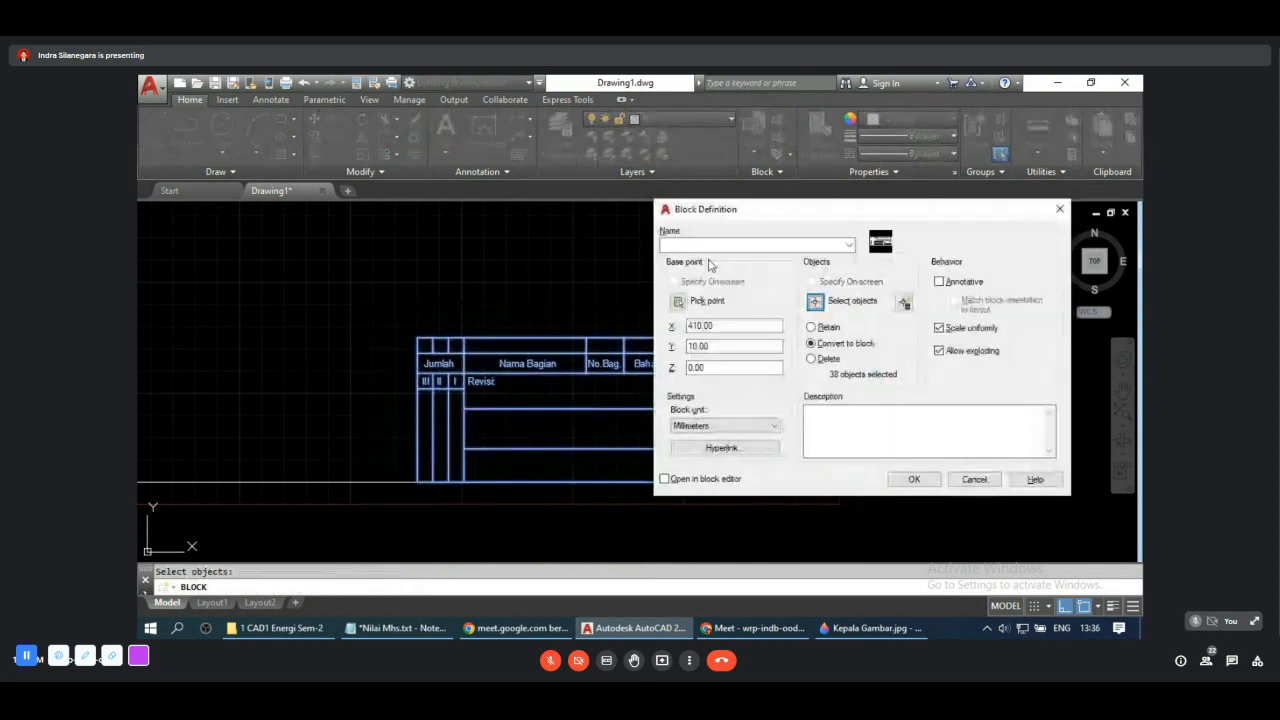
Step: Name the block Kepala Gambar and create it, converting the selected objects to the block
click(698, 245)
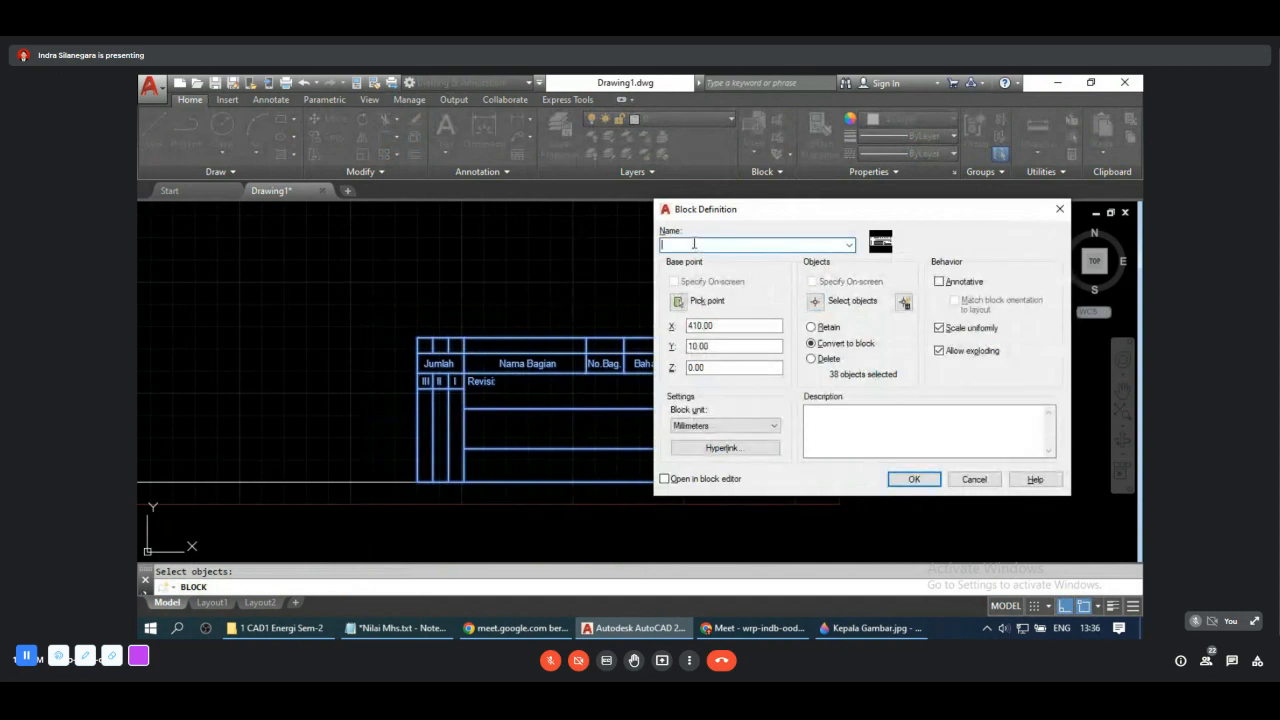
text(Kepala Gambar)
click(864, 420)
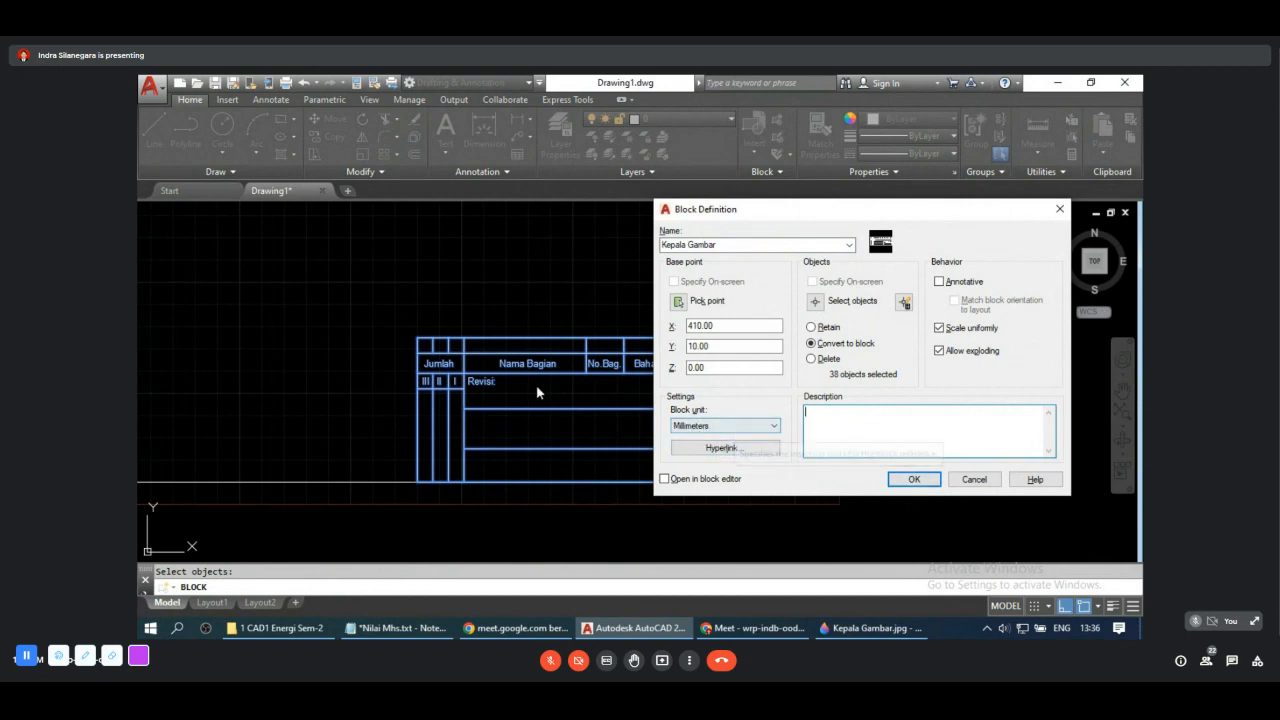
click(914, 479)
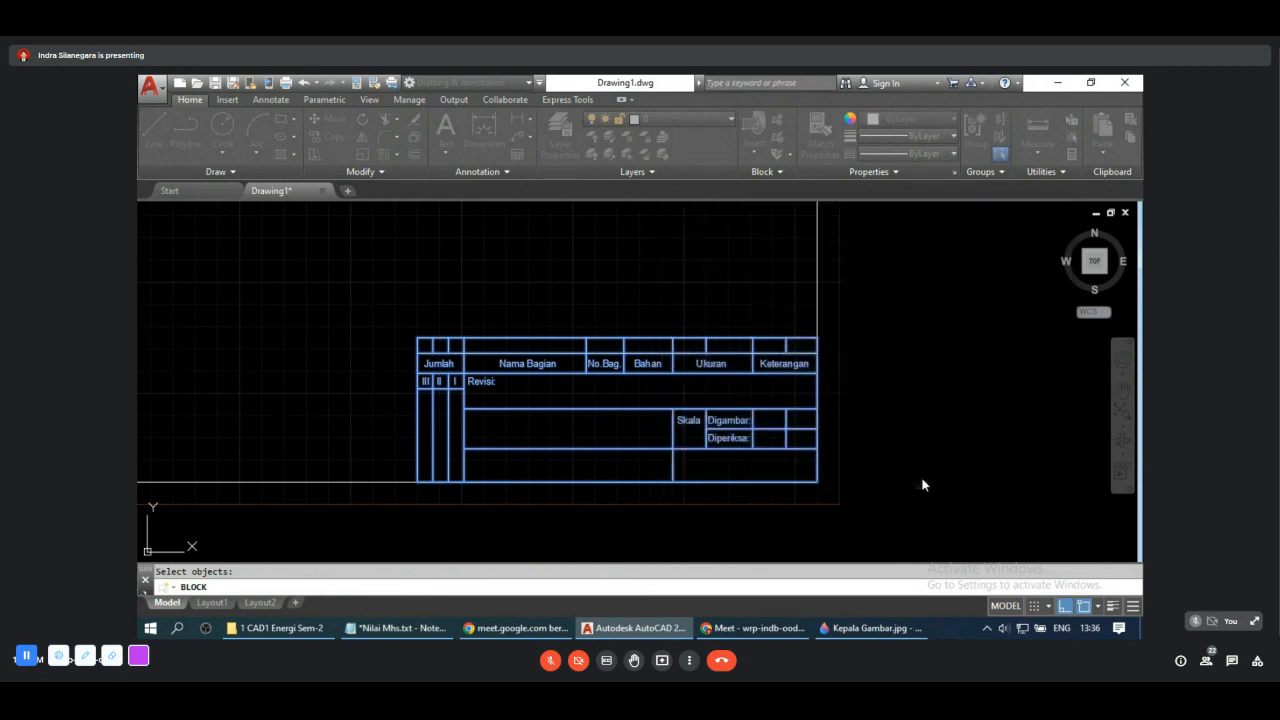
Step: Check the insertable blocks for the Kepala Gambar block and look over the other block tools
click(755, 148)
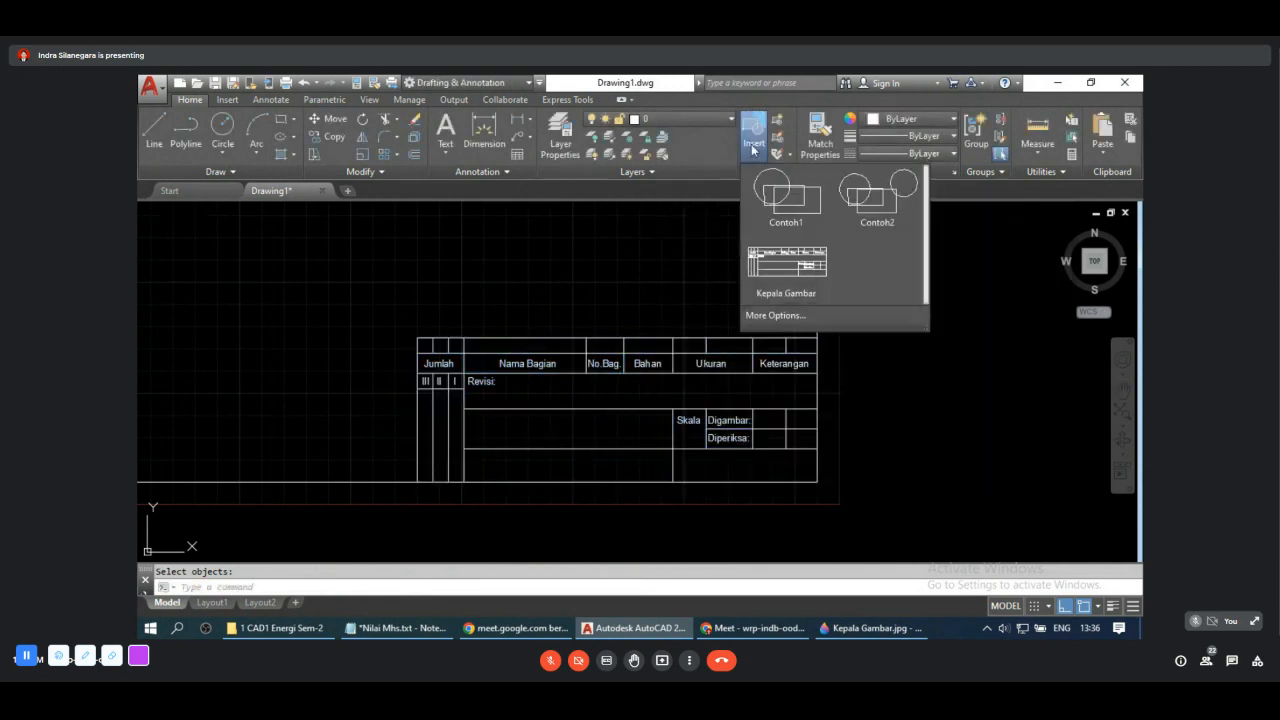
click(671, 272)
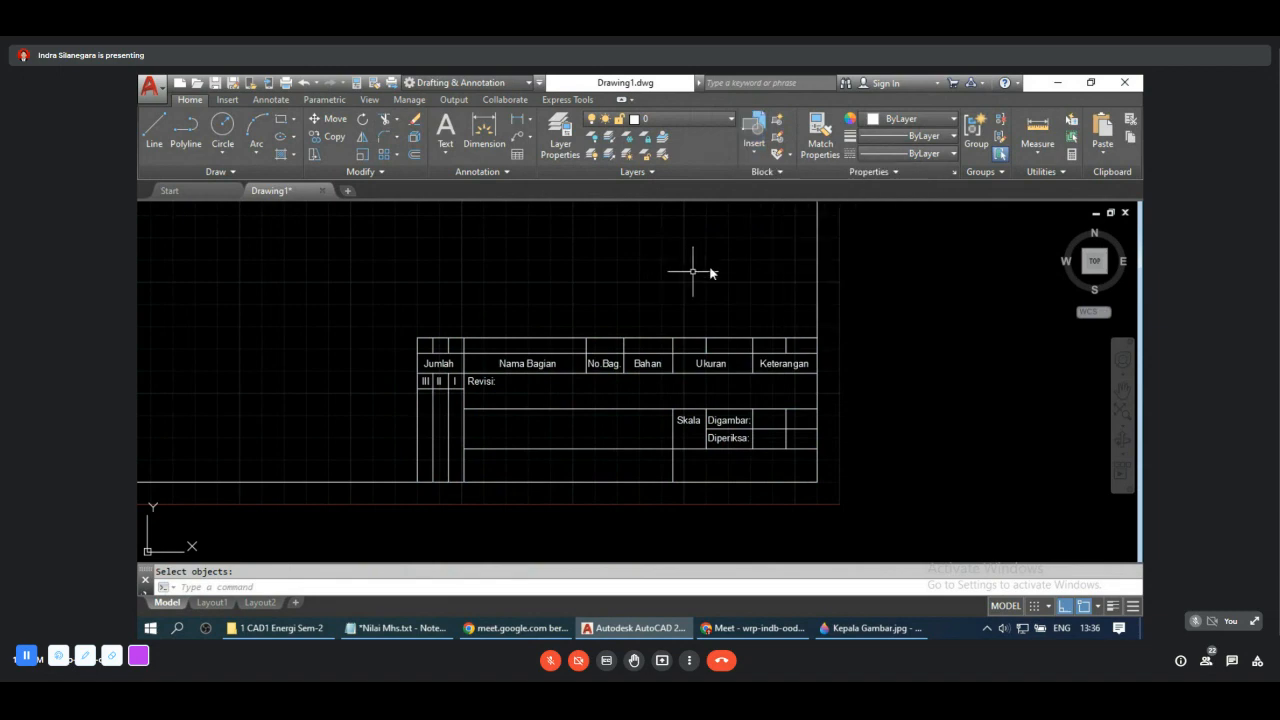
click(775, 172)
click(775, 172)
key(Escape)
text(ATT)
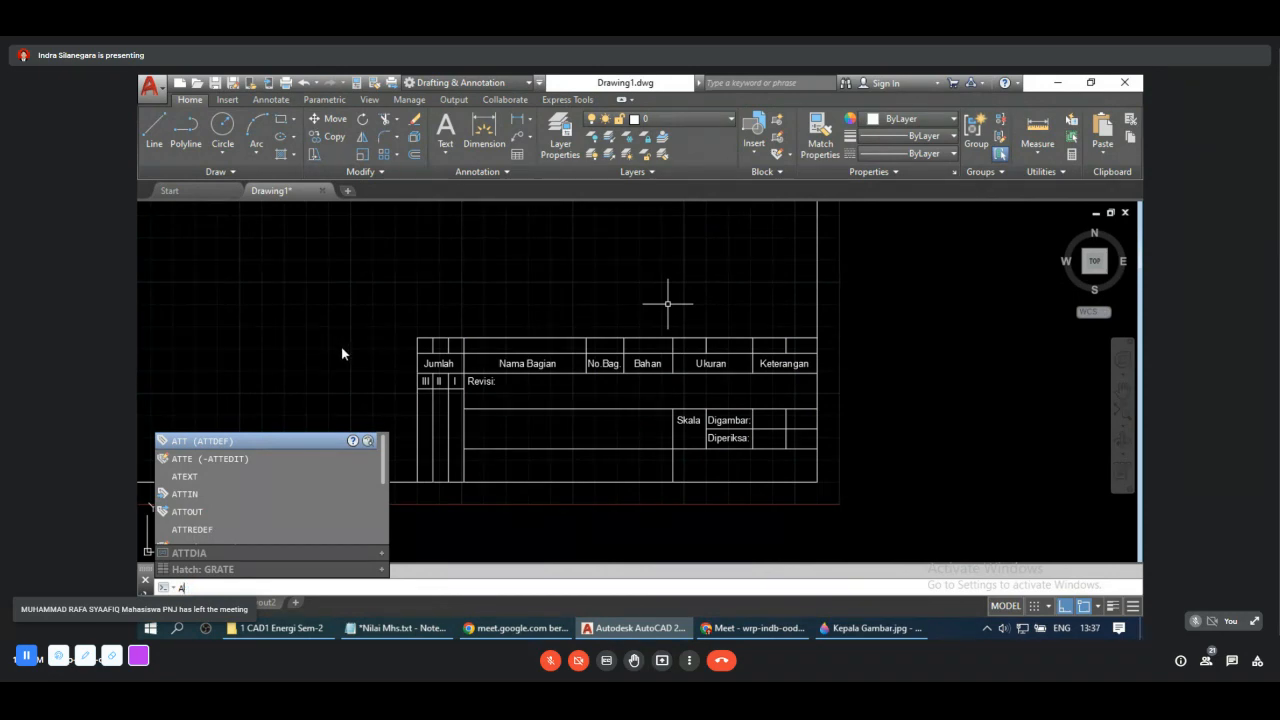
key(Escape)
text(DEF)
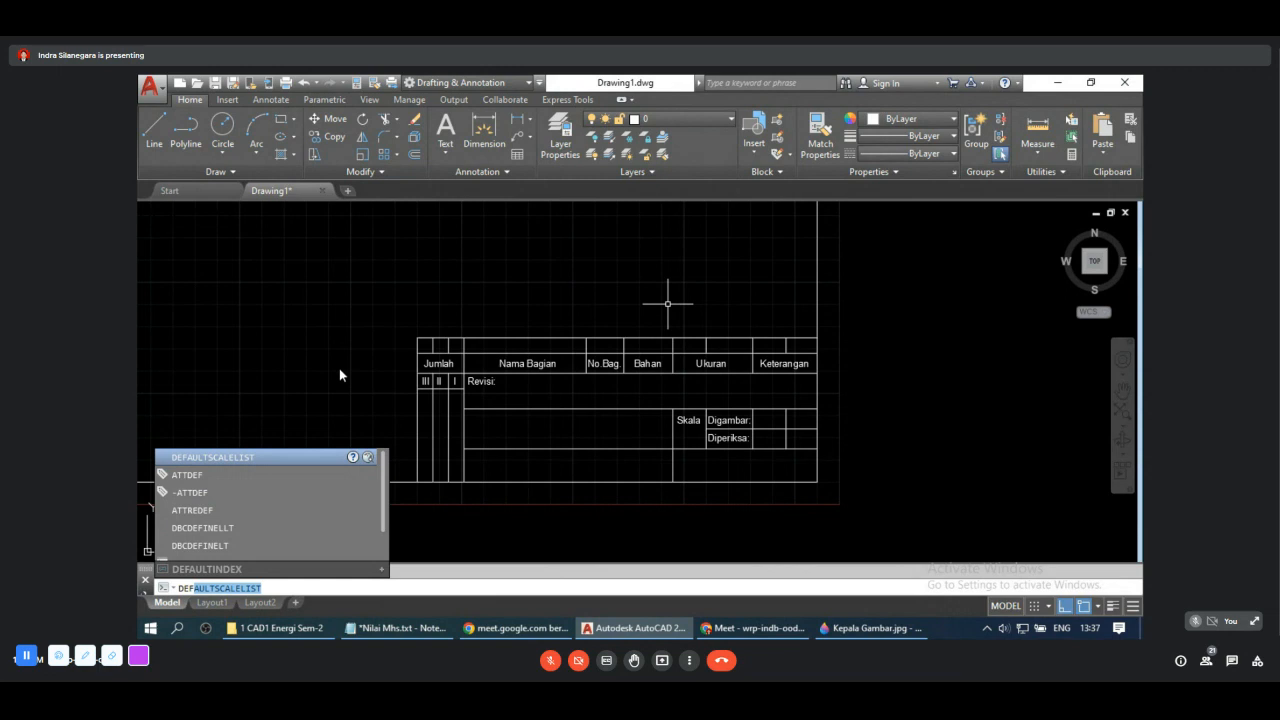
text(A)
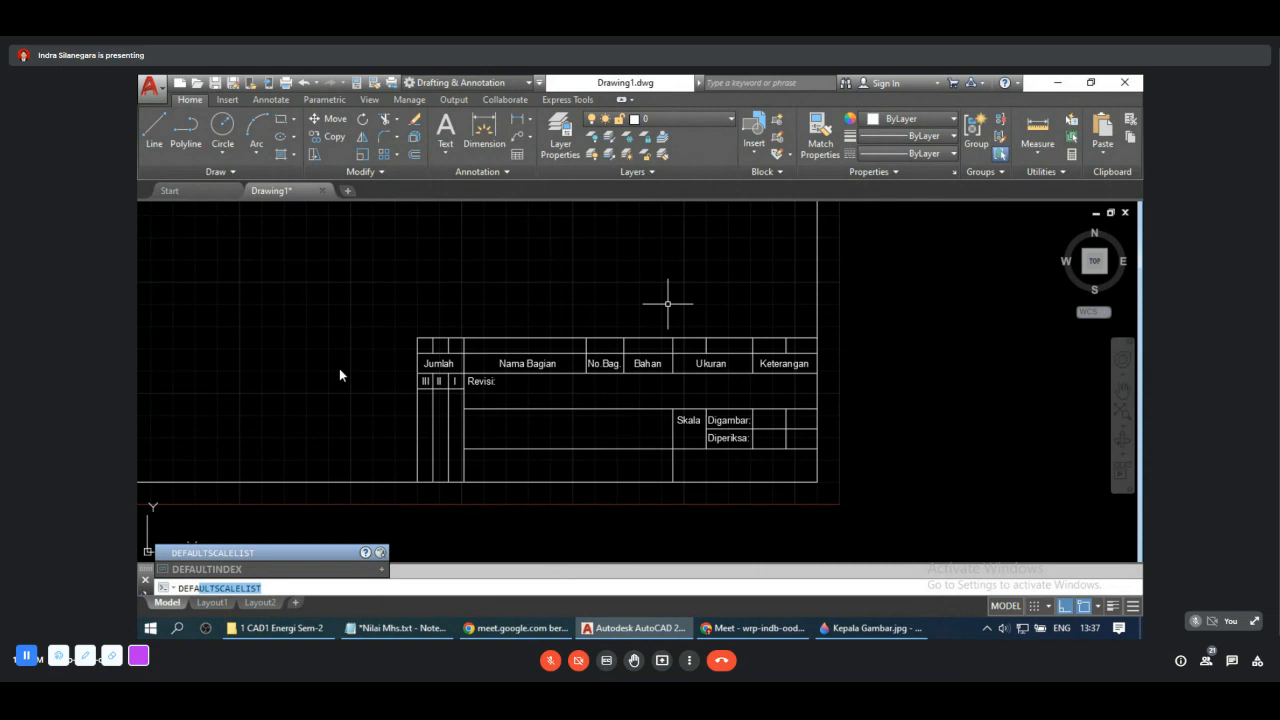
key(Escape)
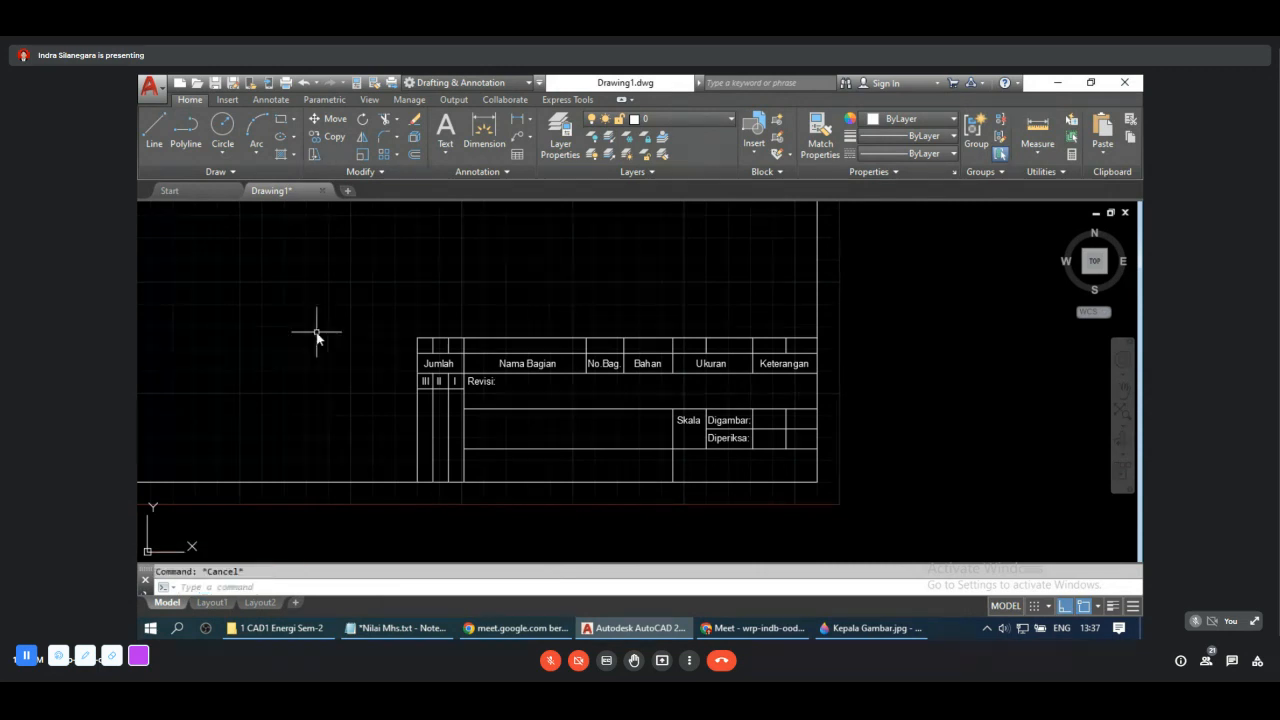
Step: Look through the insertion, block definition and external reference tools for the block attribute commands
click(228, 100)
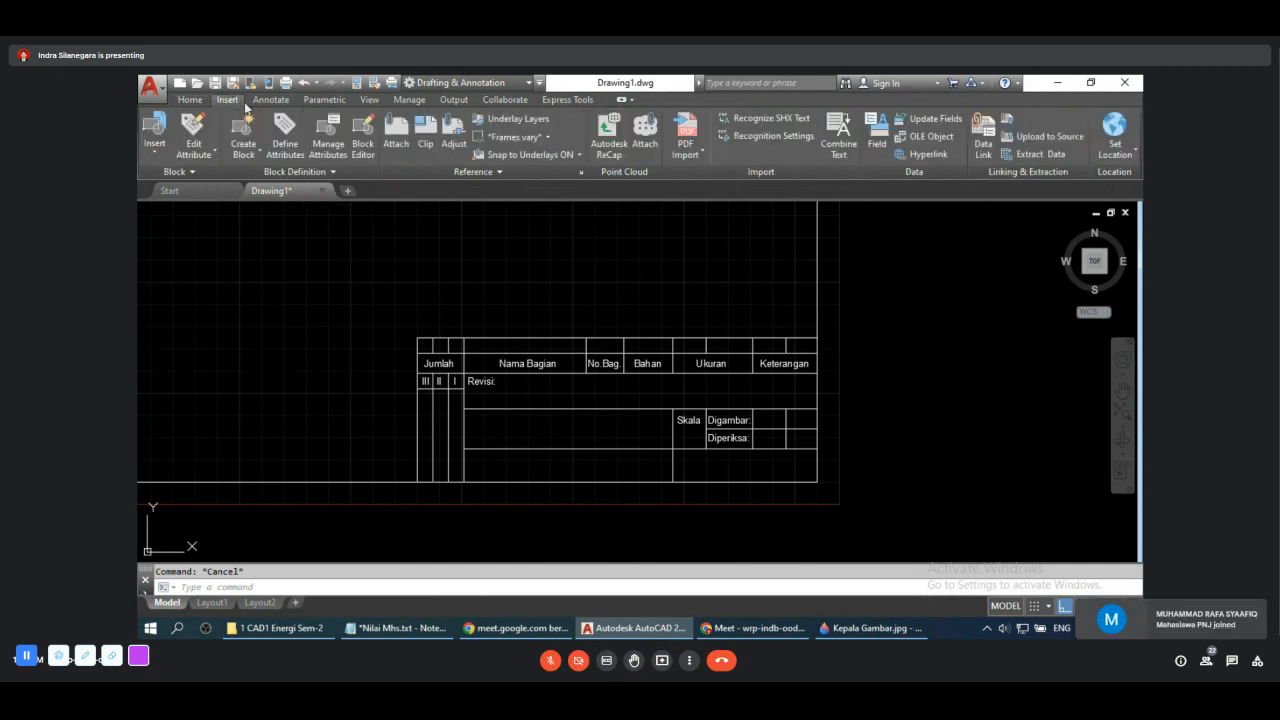
click(580, 173)
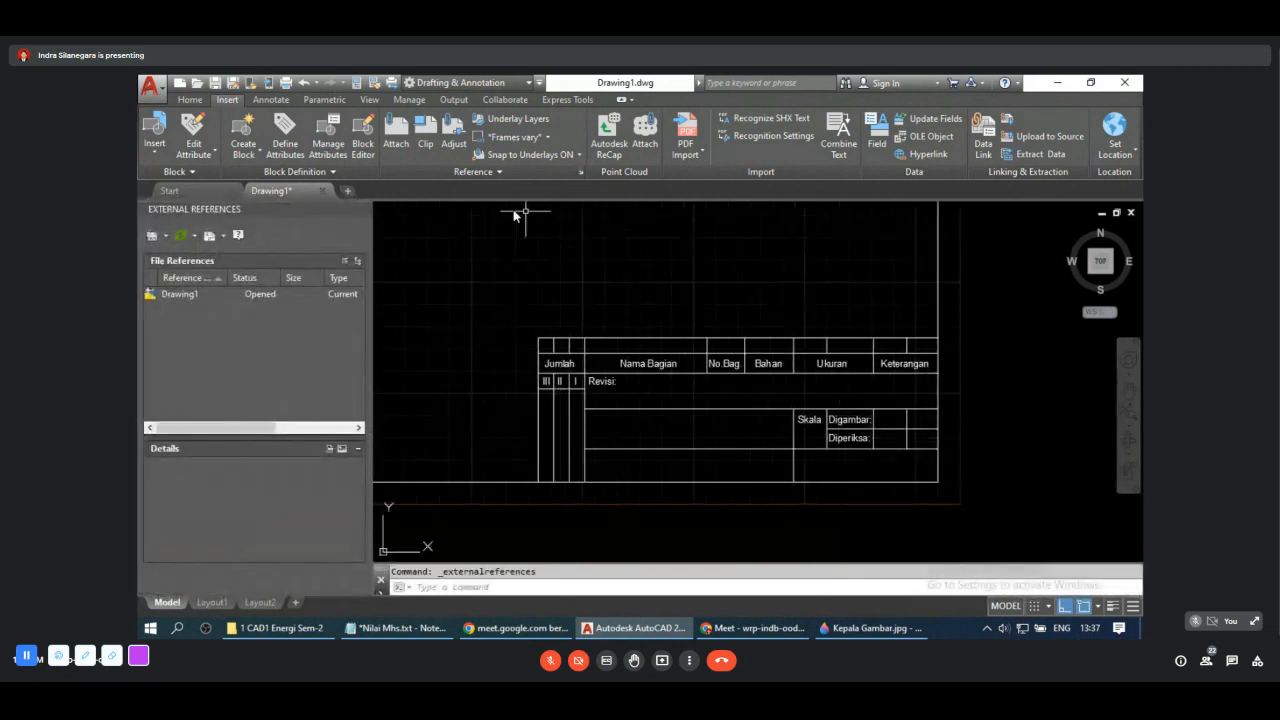
click(362, 211)
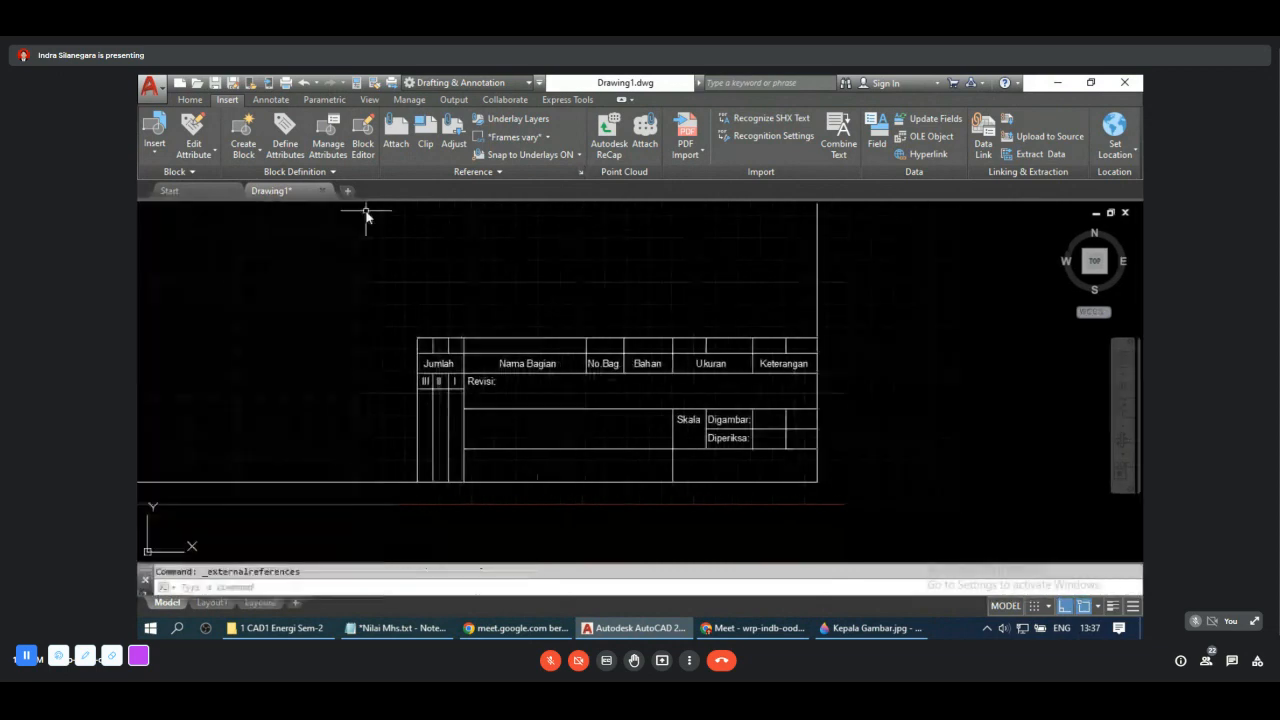
click(332, 170)
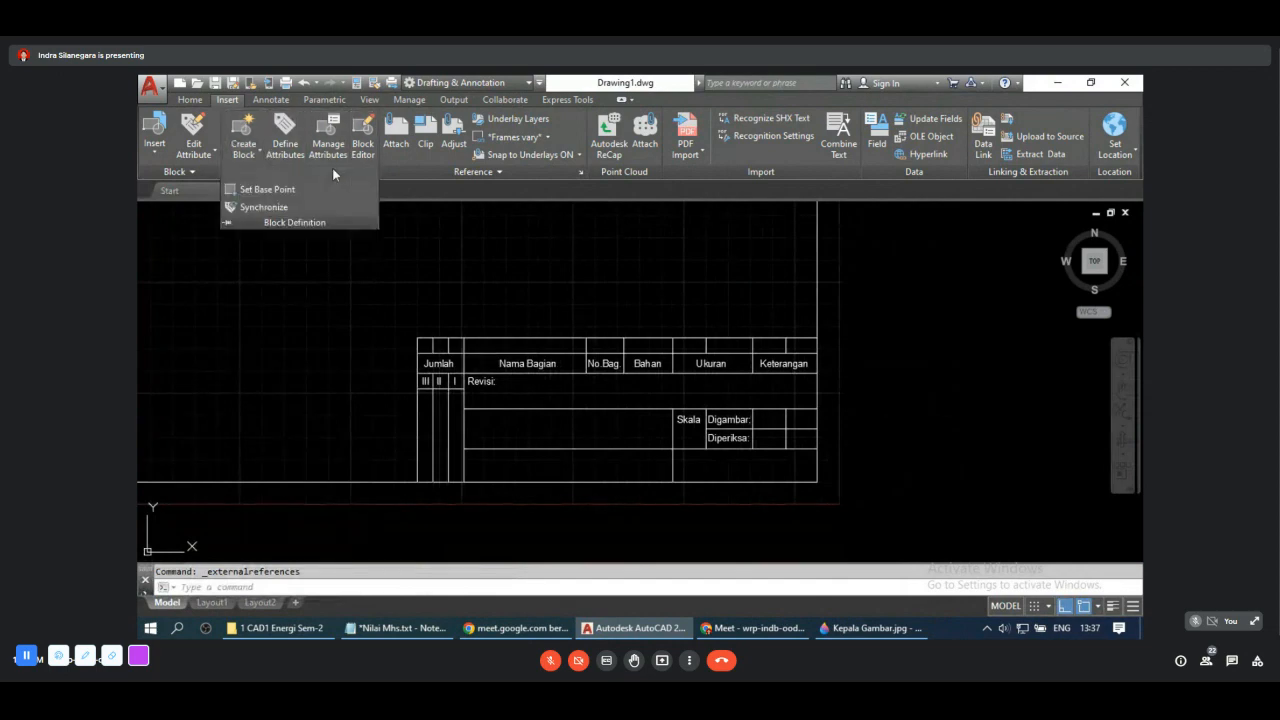
click(211, 153)
click(170, 172)
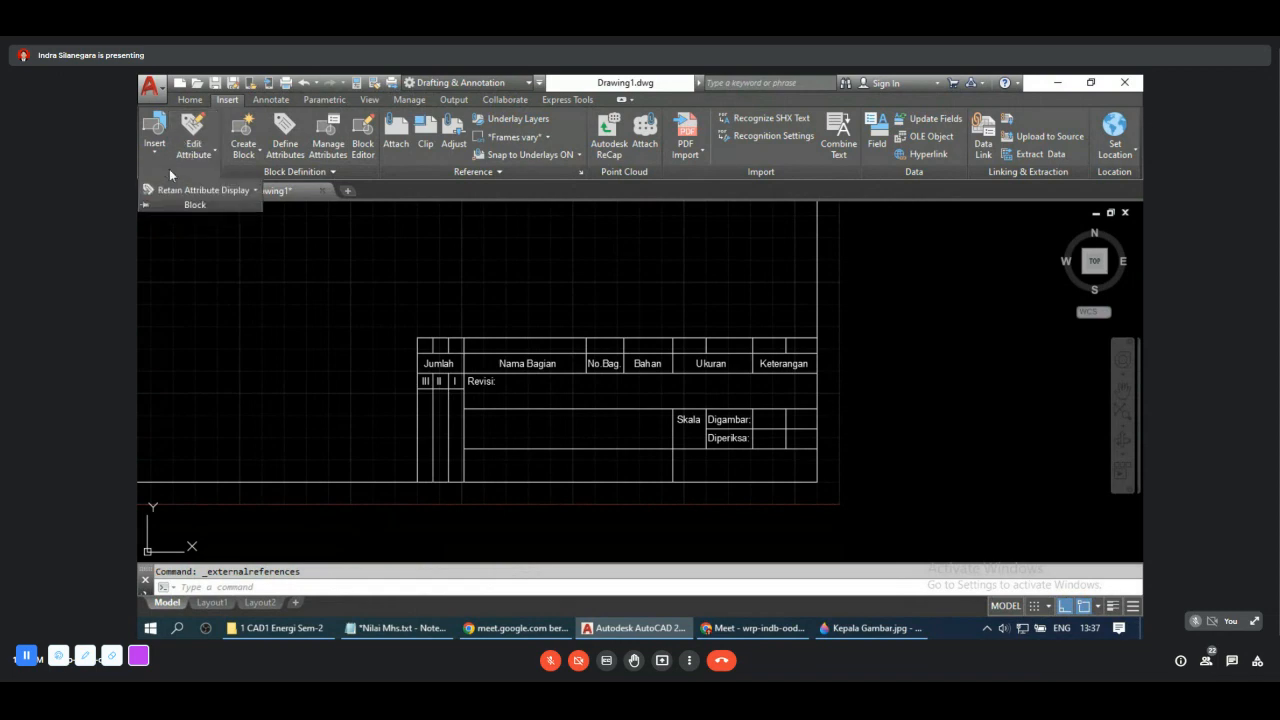
click(155, 157)
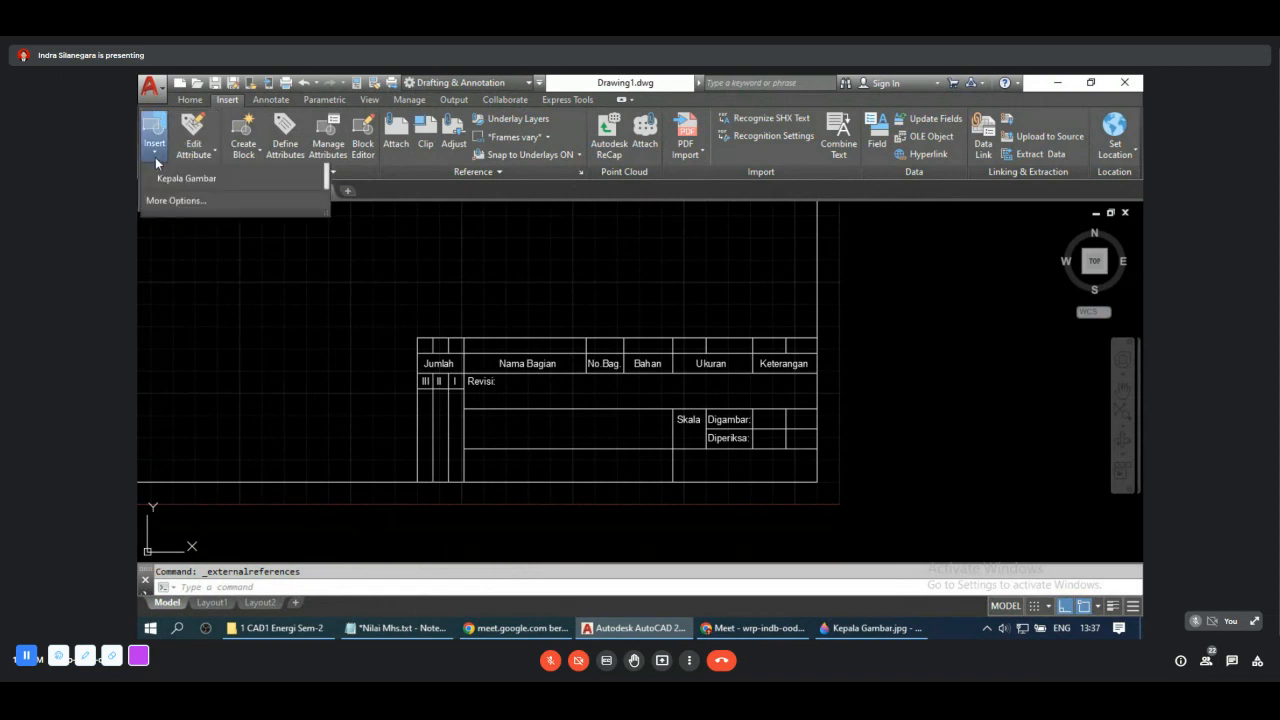
click(404, 172)
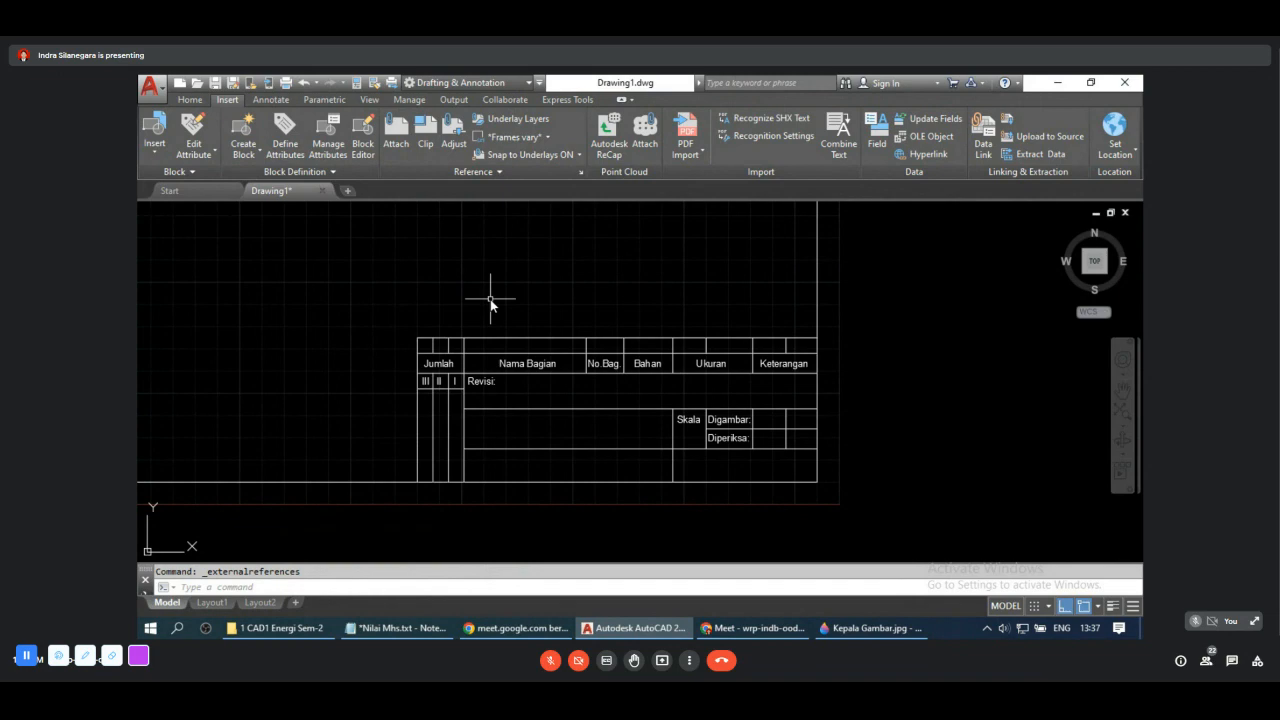
key(Escape)
text(A)
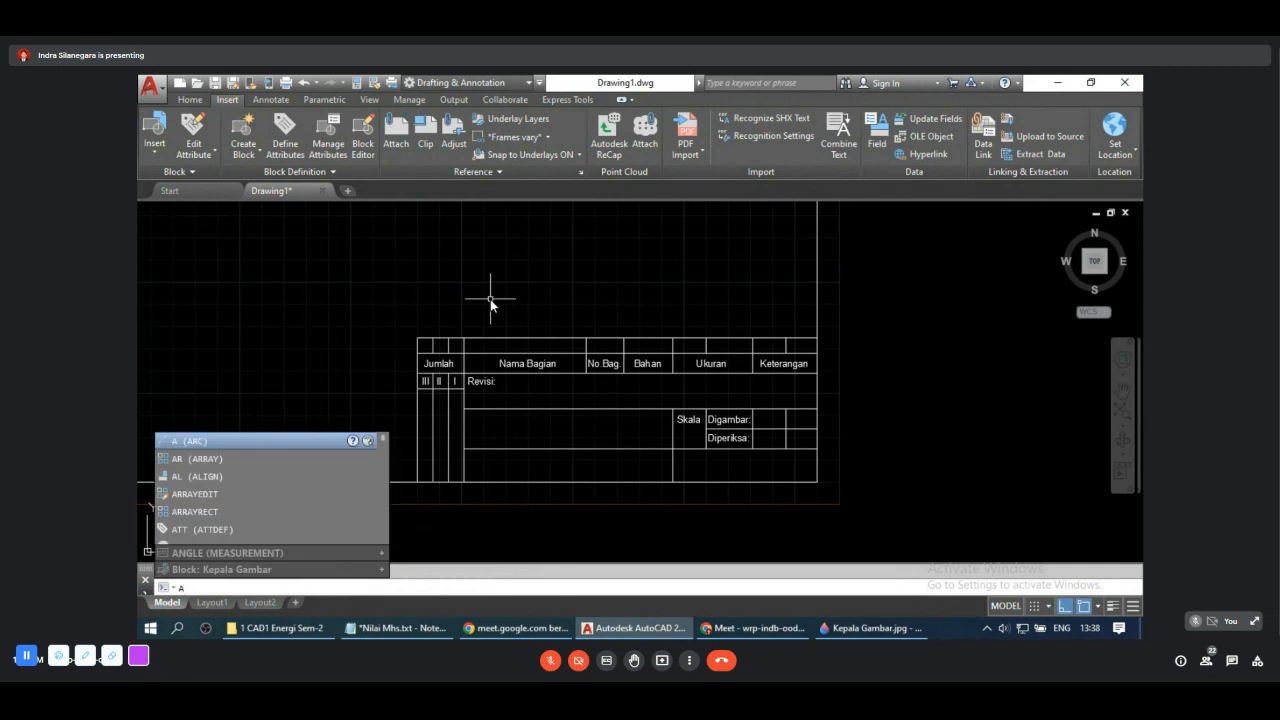
text(t)
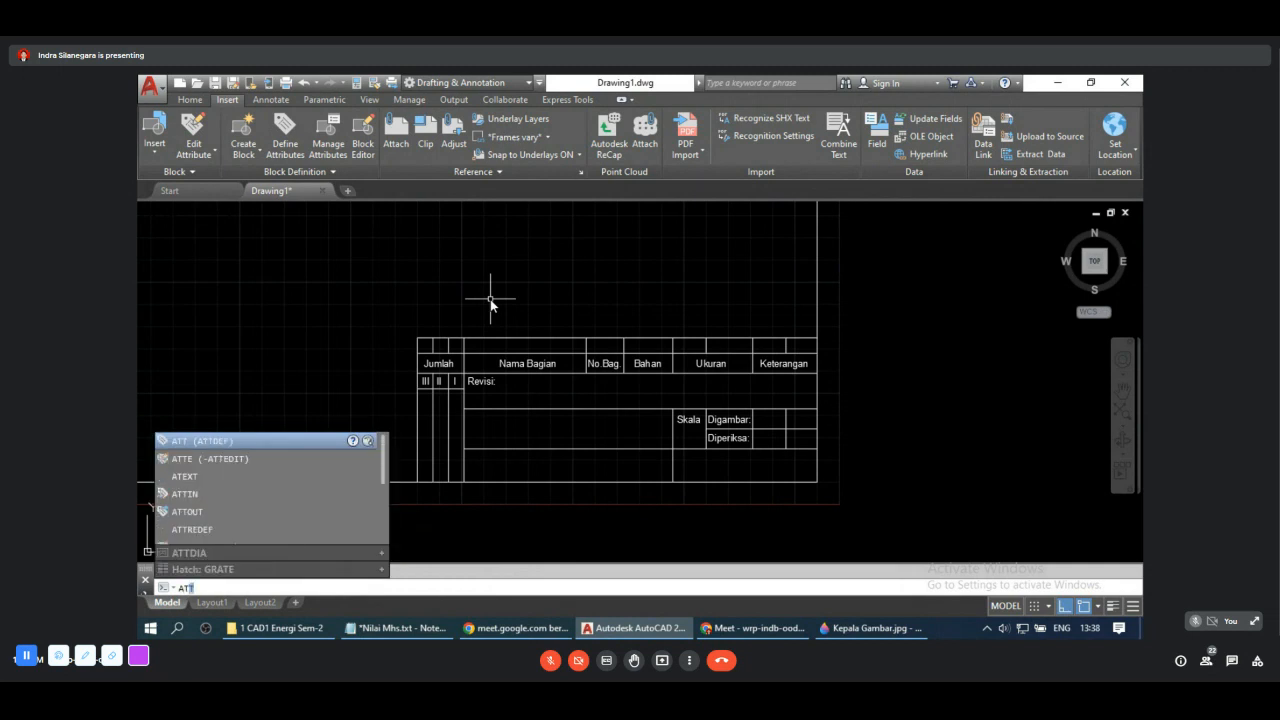
click(233, 459)
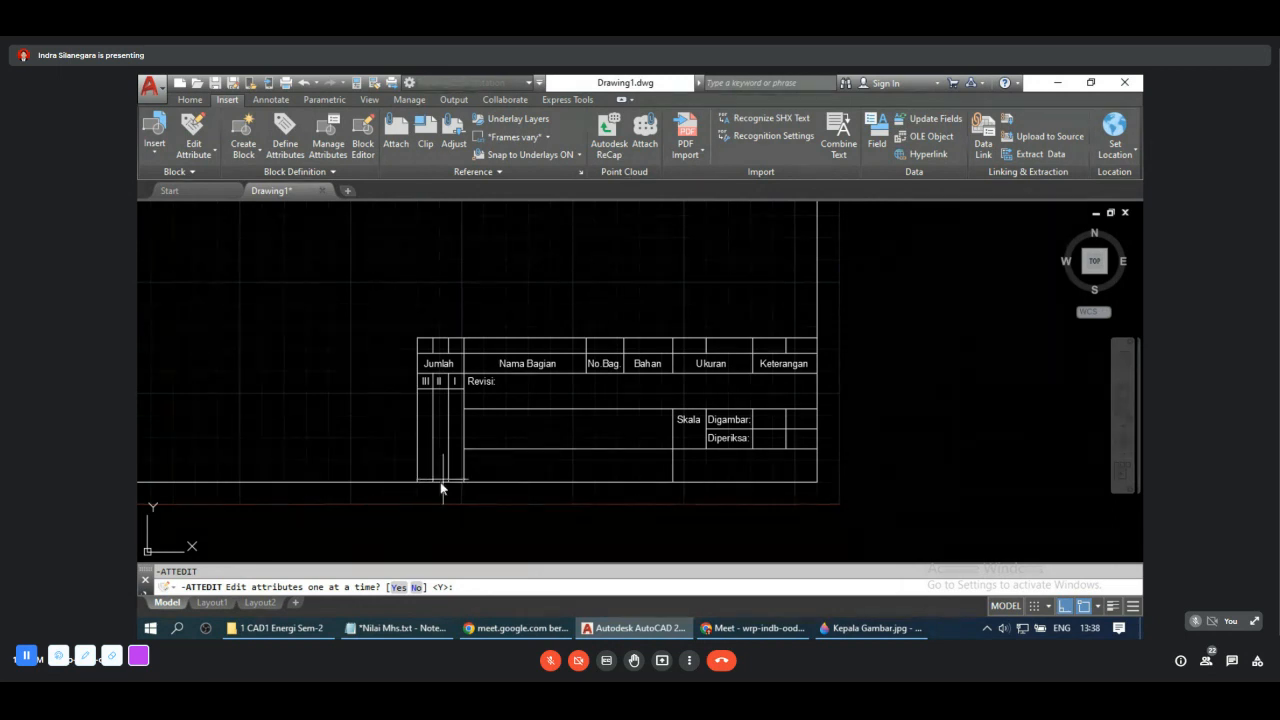
key(Escape)
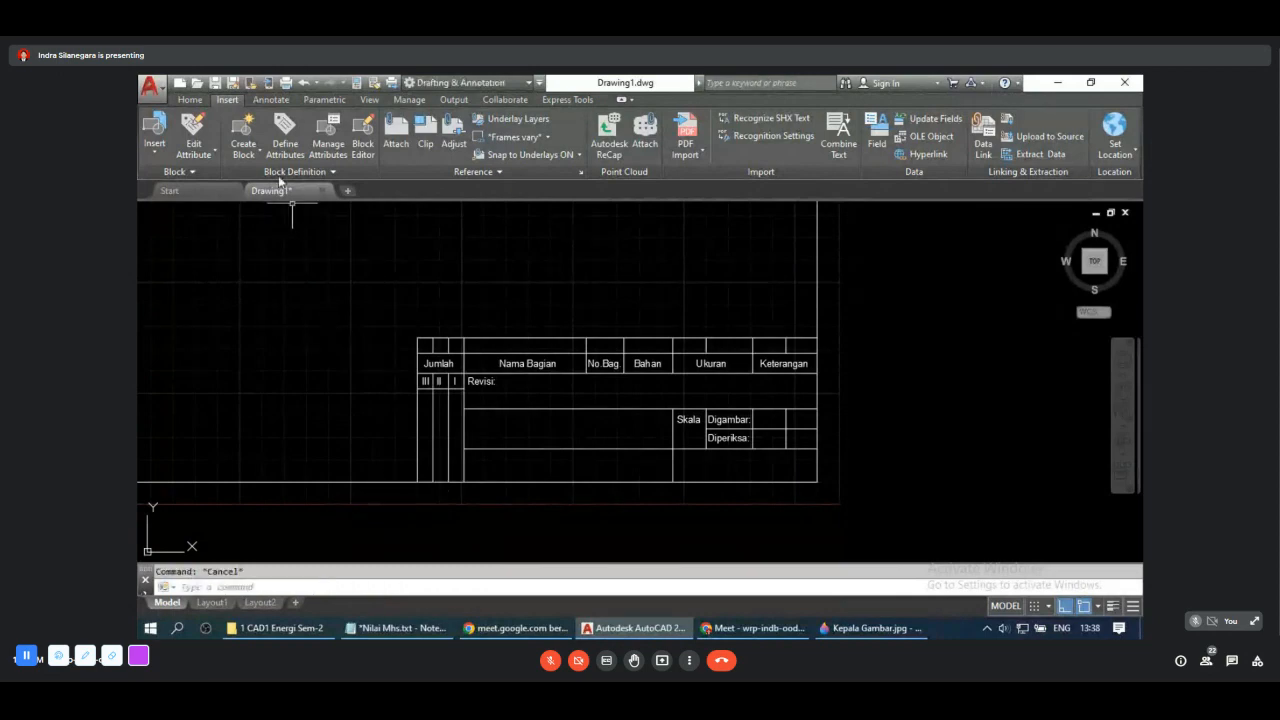
click(335, 171)
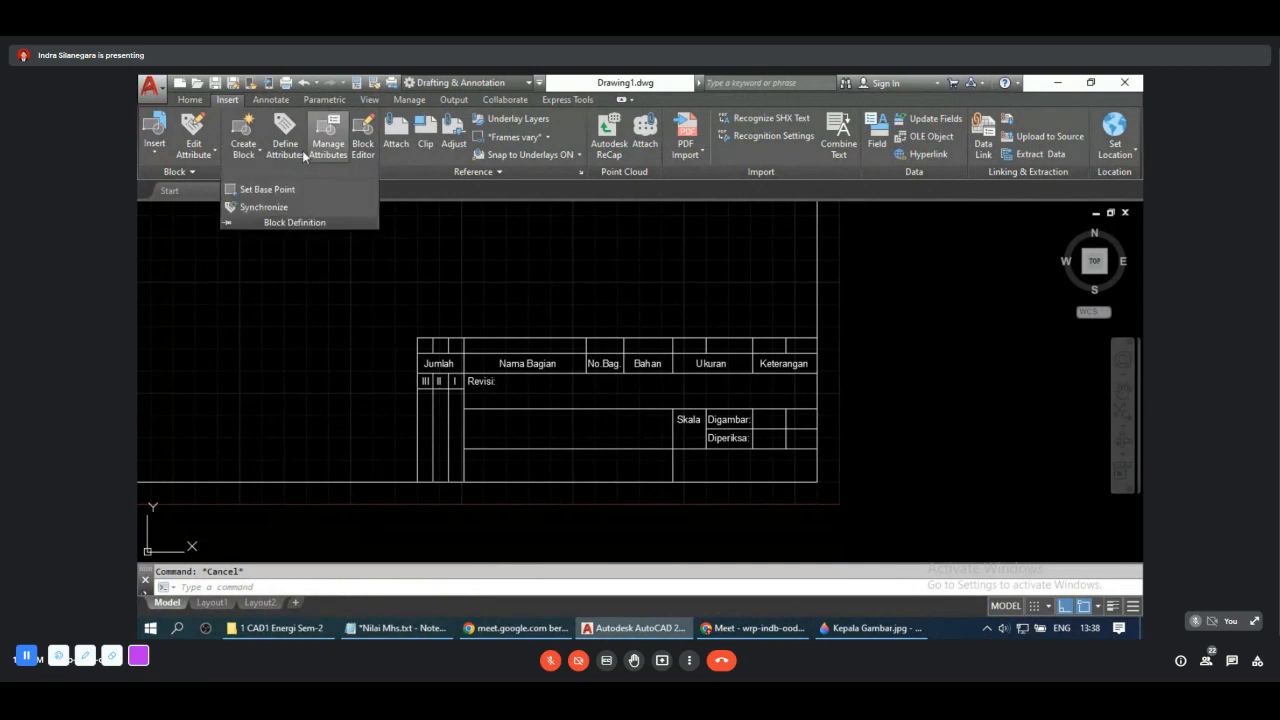
click(190, 99)
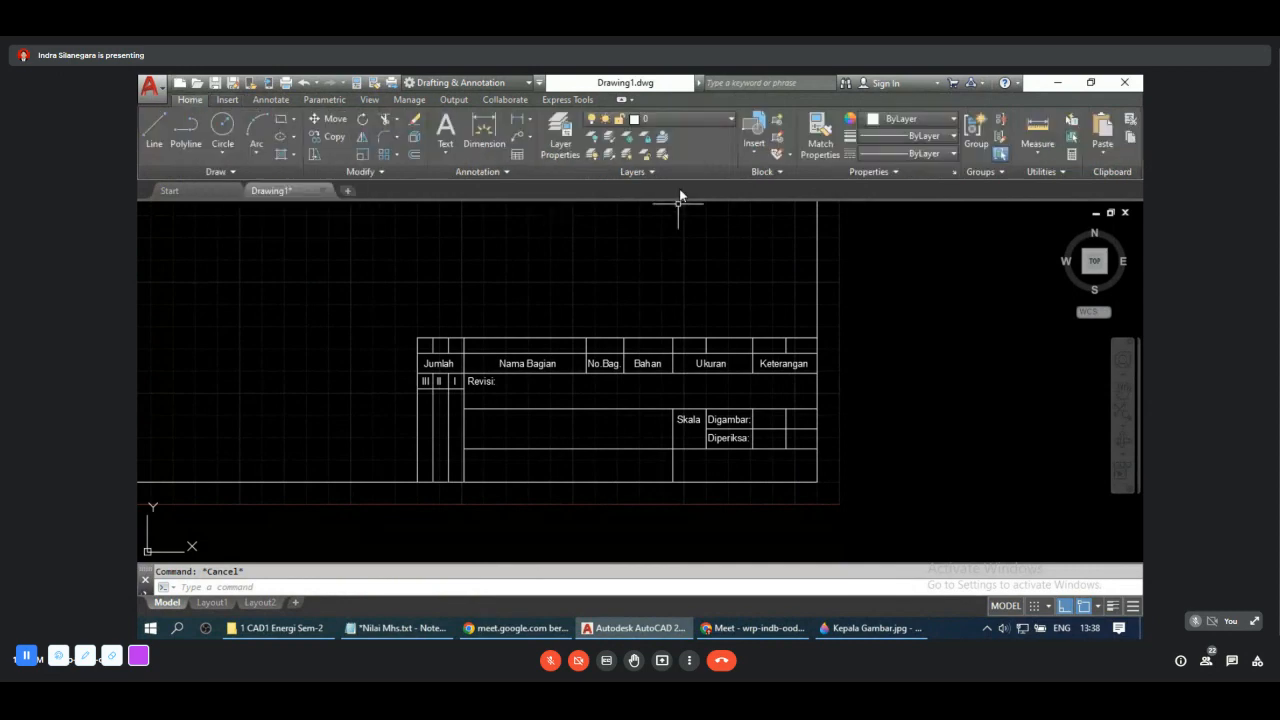
click(785, 172)
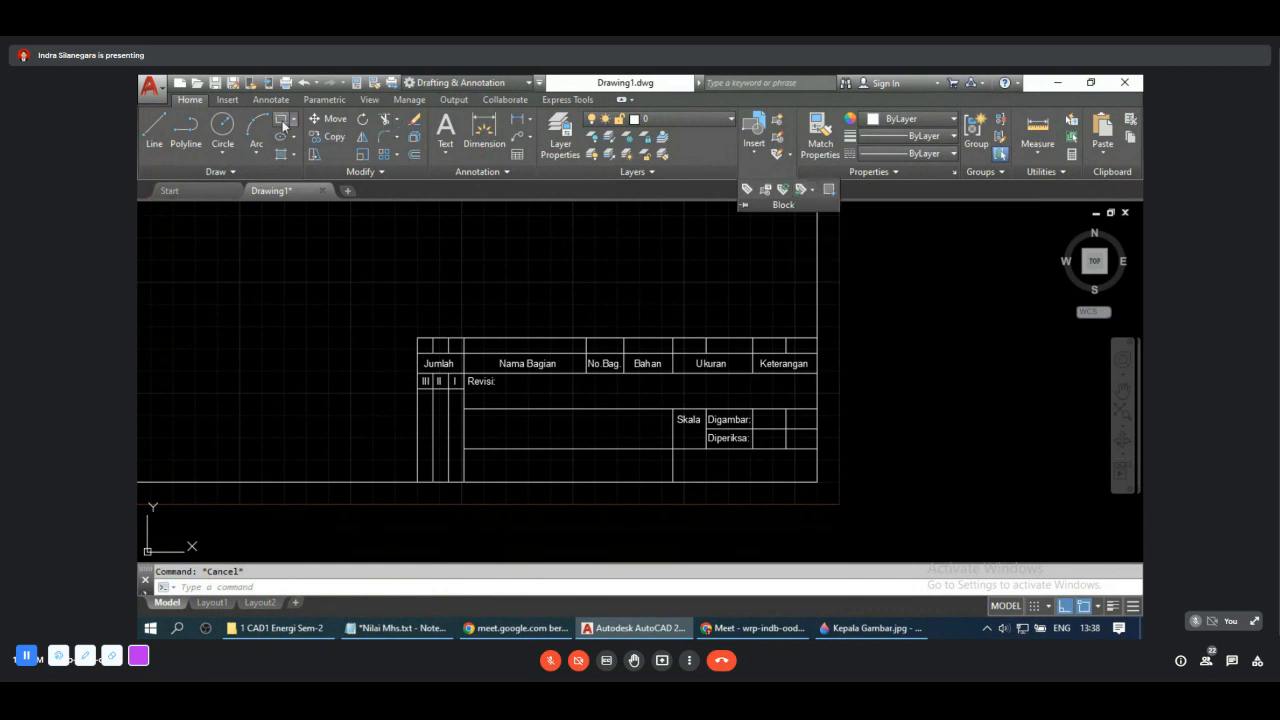
click(237, 103)
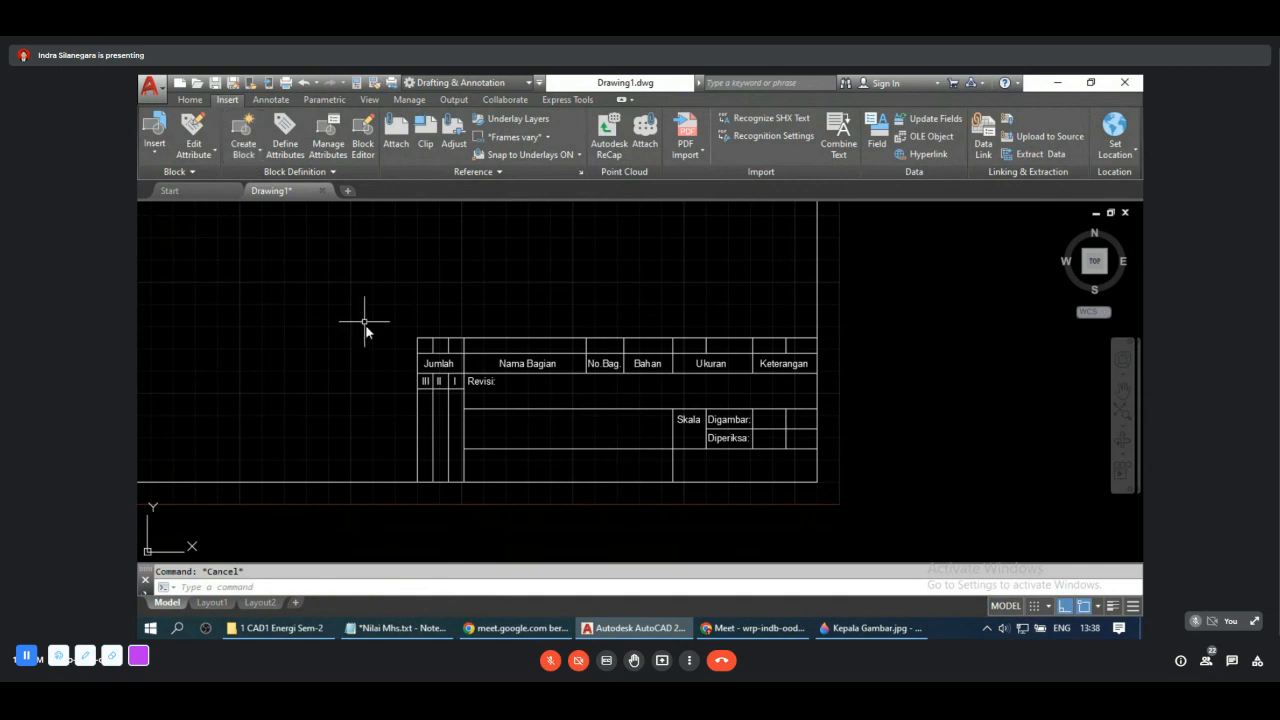
click(308, 587)
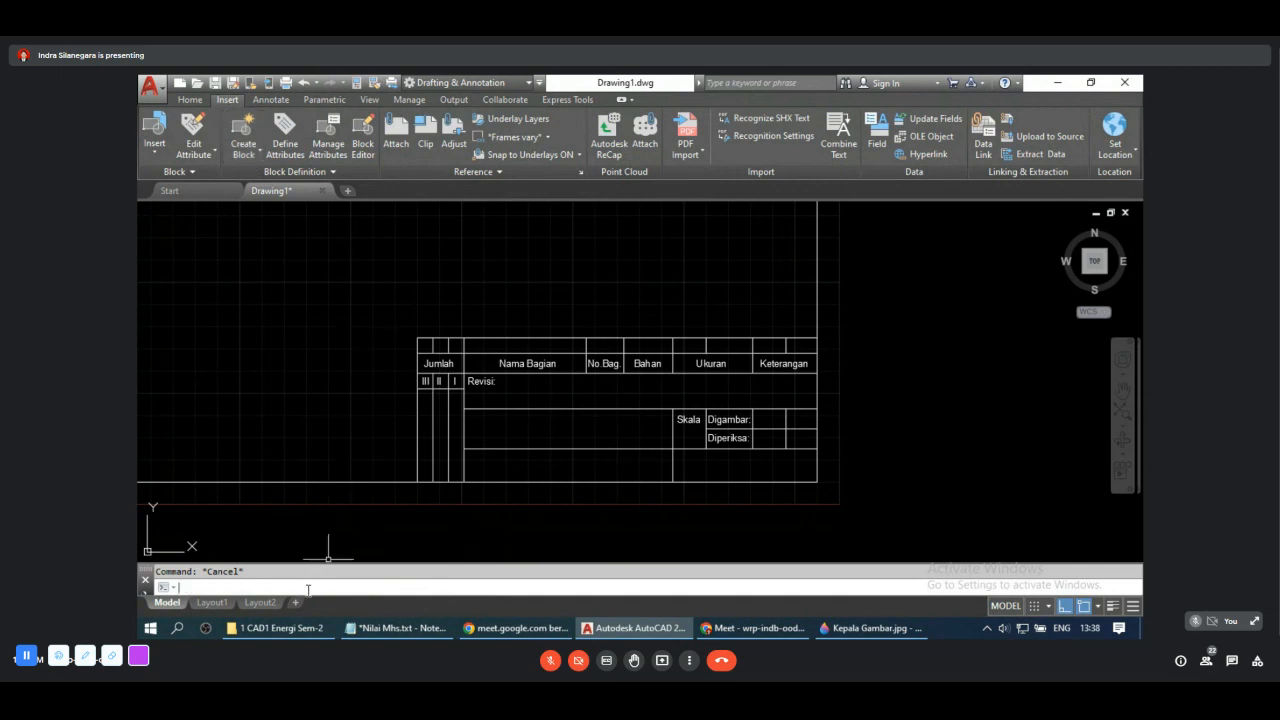
text(att)
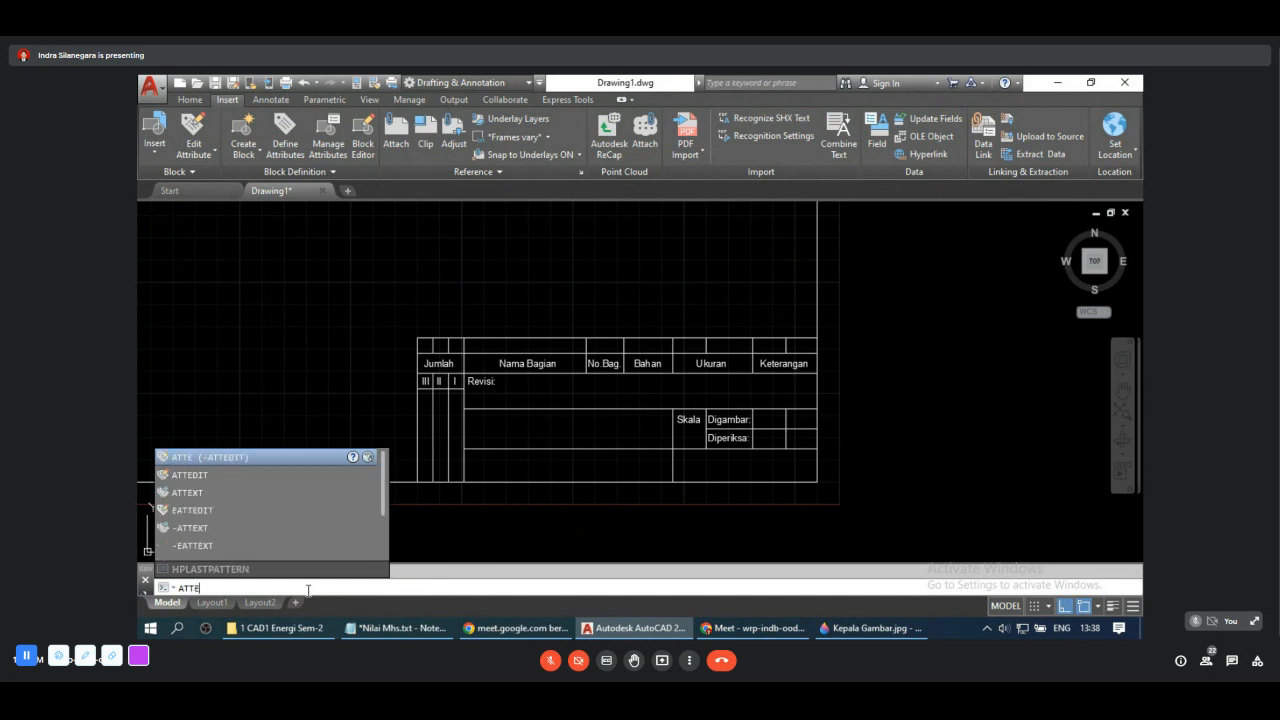
click(214, 461)
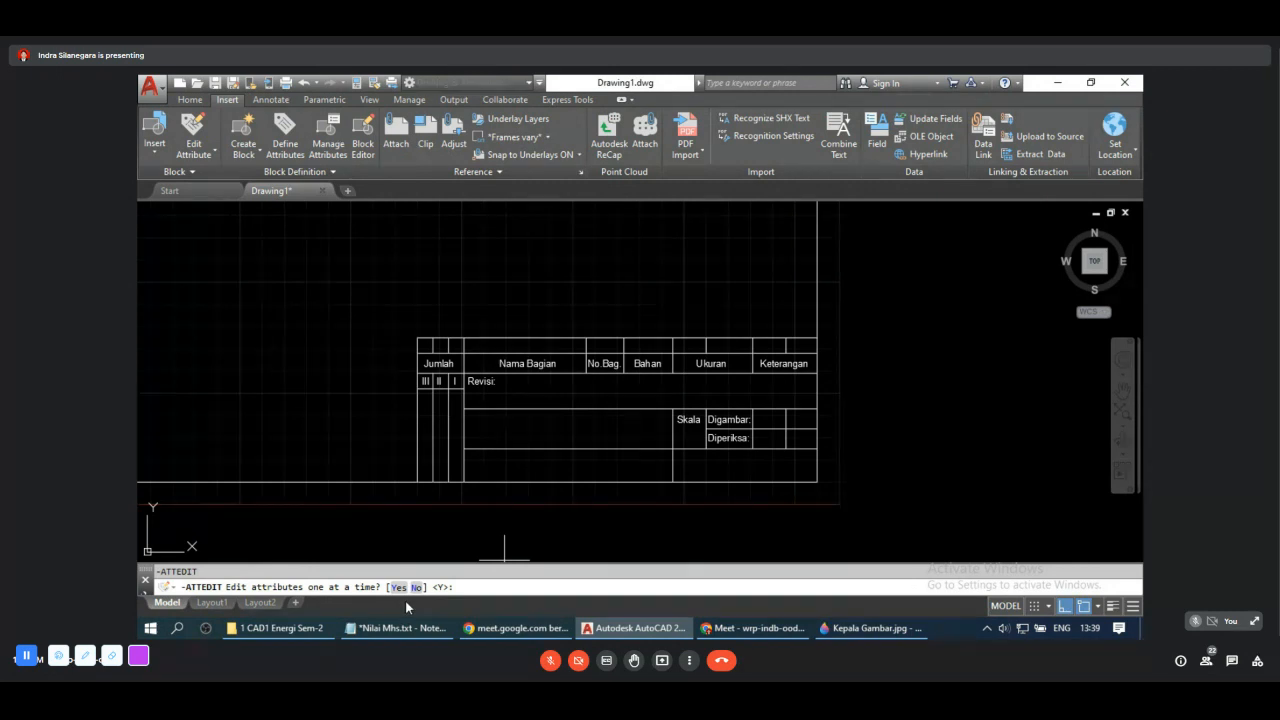
key(Return)
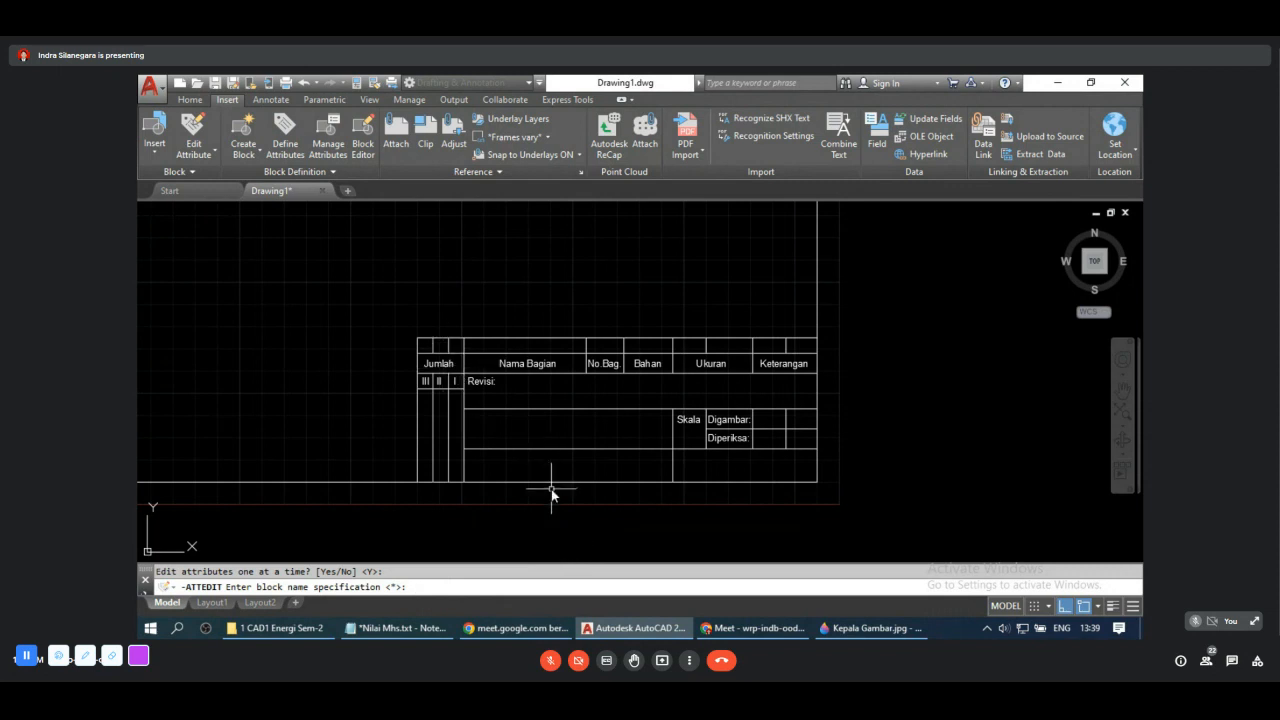
key(Escape)
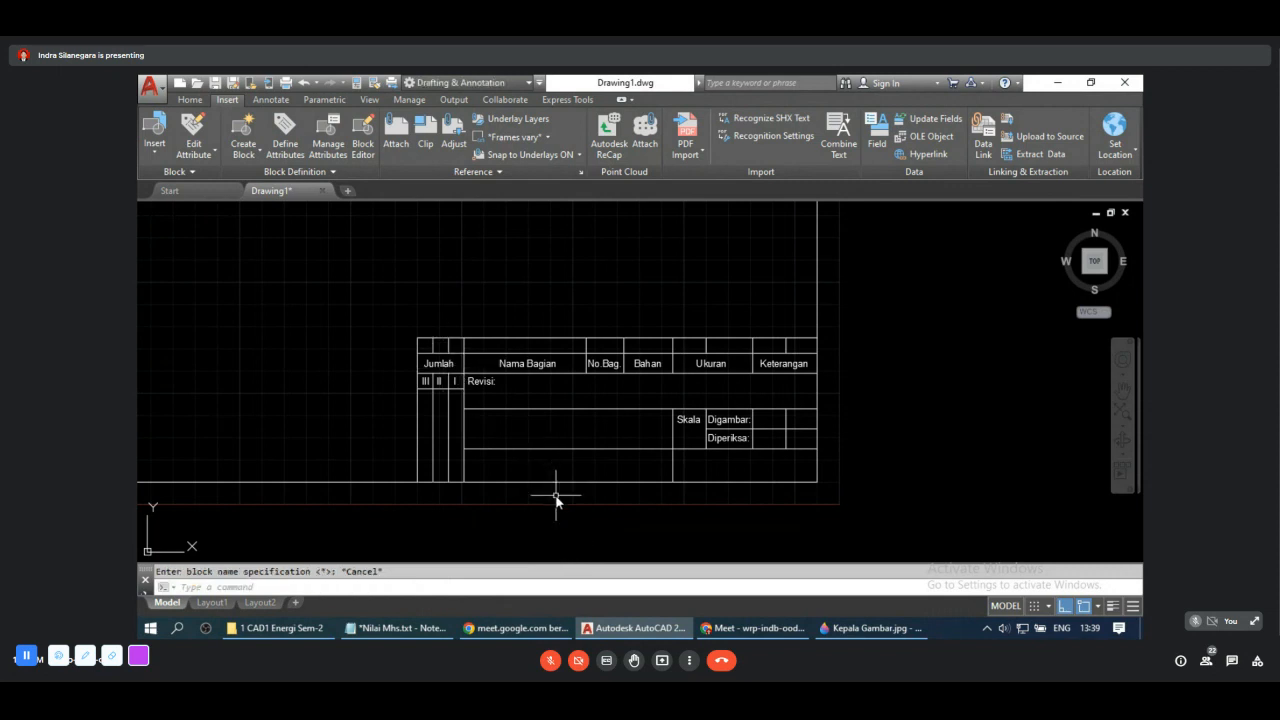
Step: Look through the available commands containing CLOSE for one related to block or reference editing
text(cl)
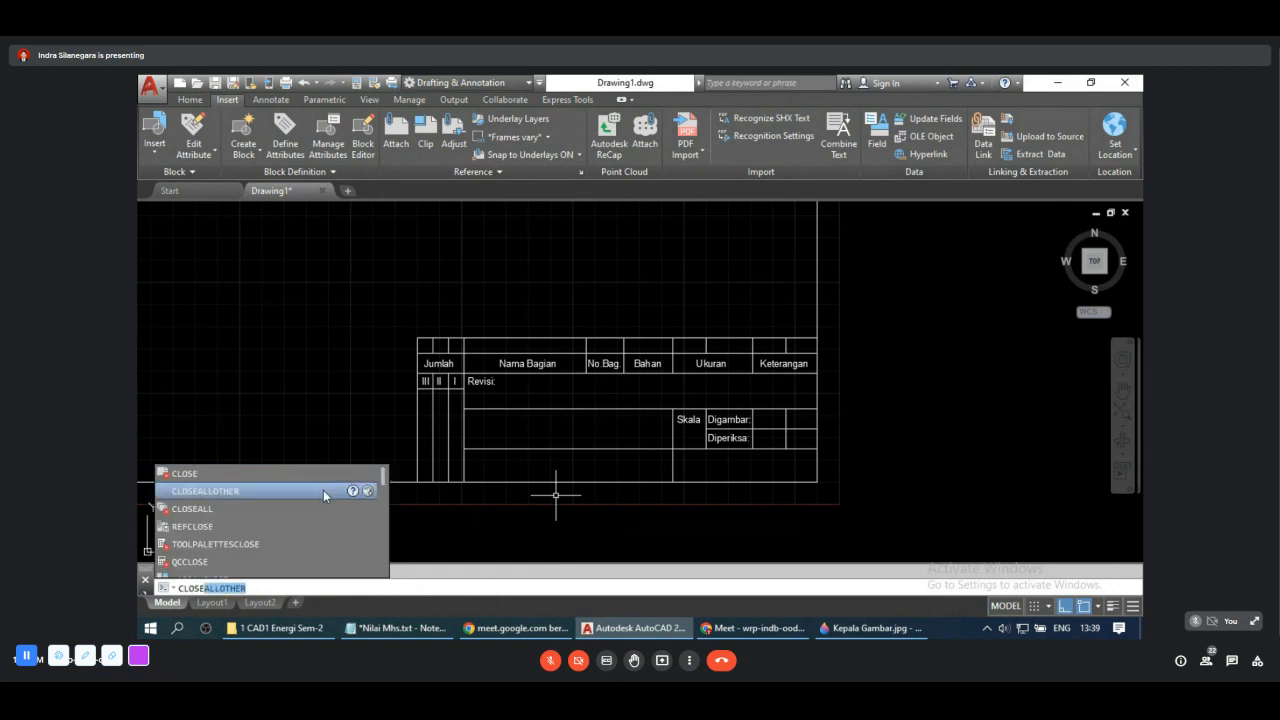
key(Down)
key(Down)
key(Down)
key(Down)
key(Down)
key(Down)
key(Down)
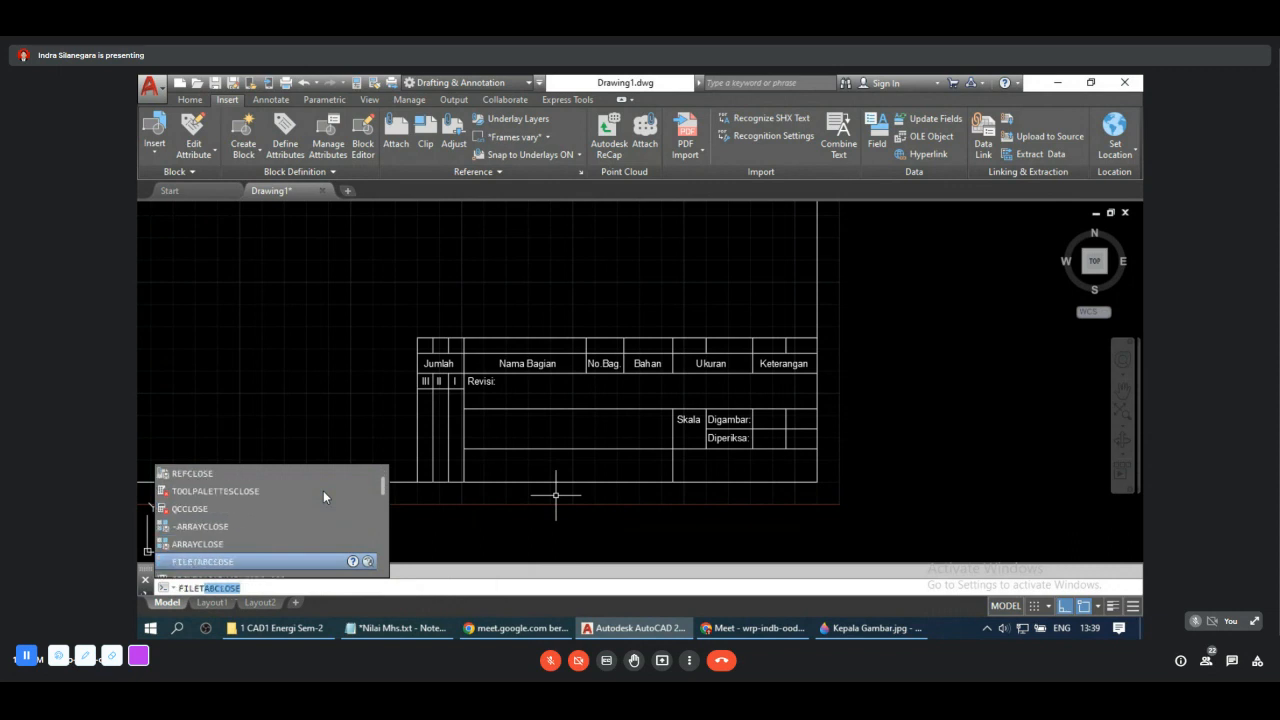
key(Up)
key(Down)
key(Down)
key(Down)
key(Down)
key(Down)
key(Down)
key(Down)
key(Down)
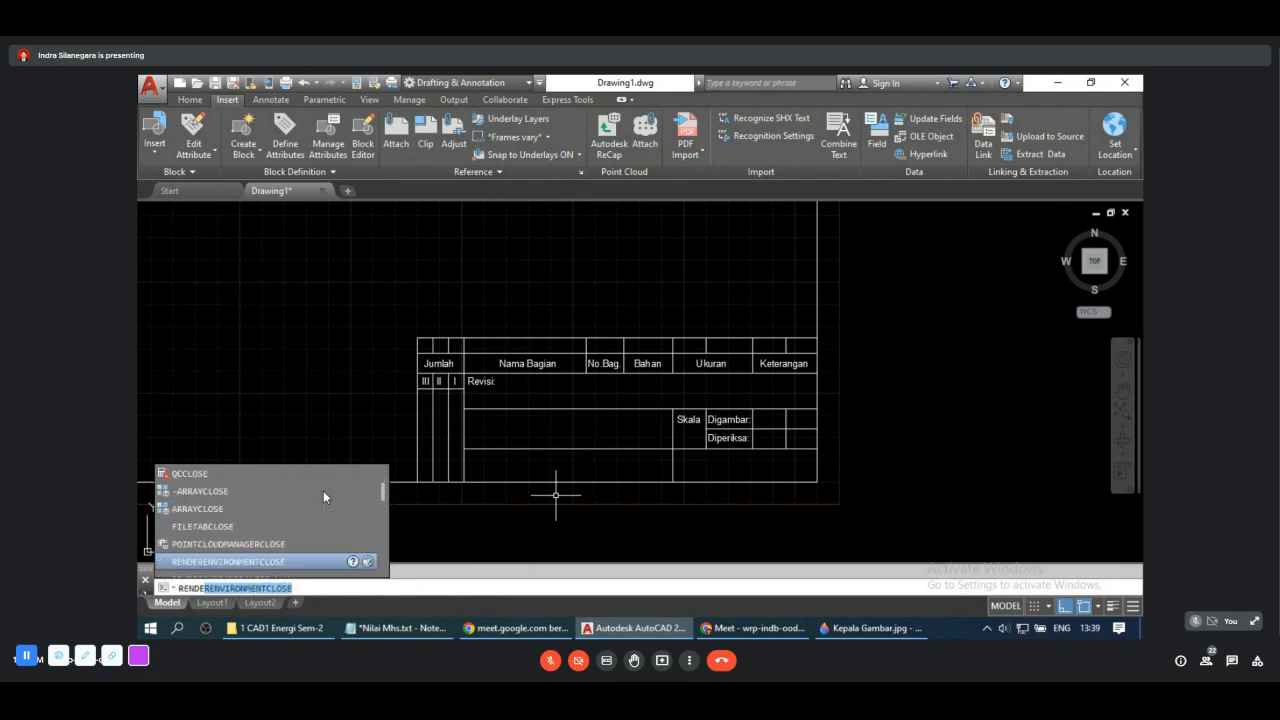
key(Down)
key(Down)
key(Down)
key(Down)
key(Down)
key(Down)
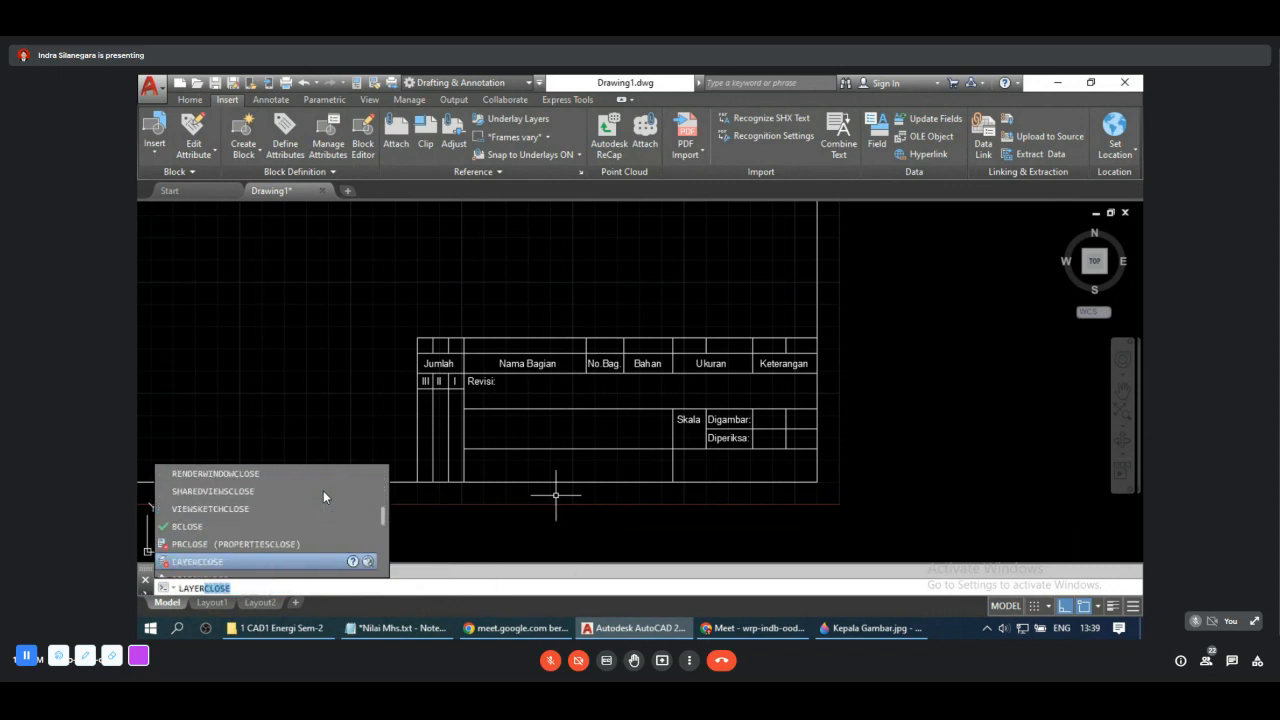
key(Up)
key(Up)
key(Up)
key(Up)
key(Up)
key(Up)
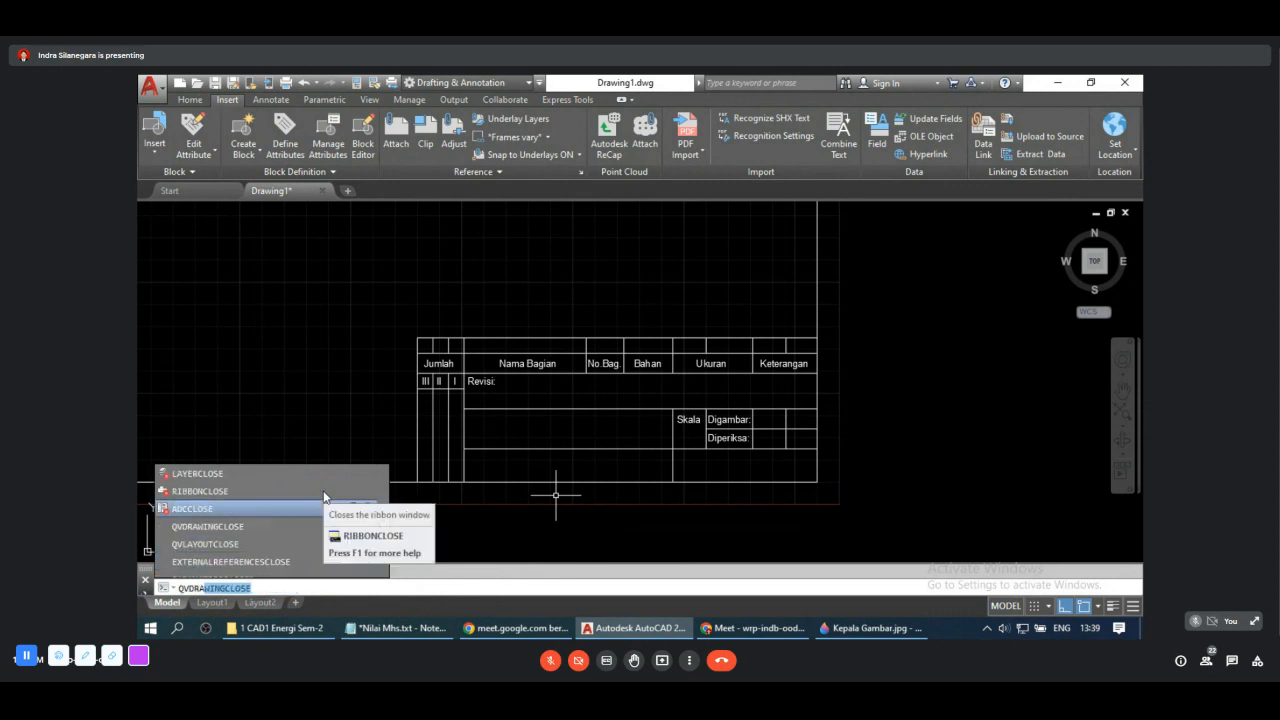
key(Down)
key(Down)
key(Down)
key(Down)
key(Down)
key(Down)
key(Down)
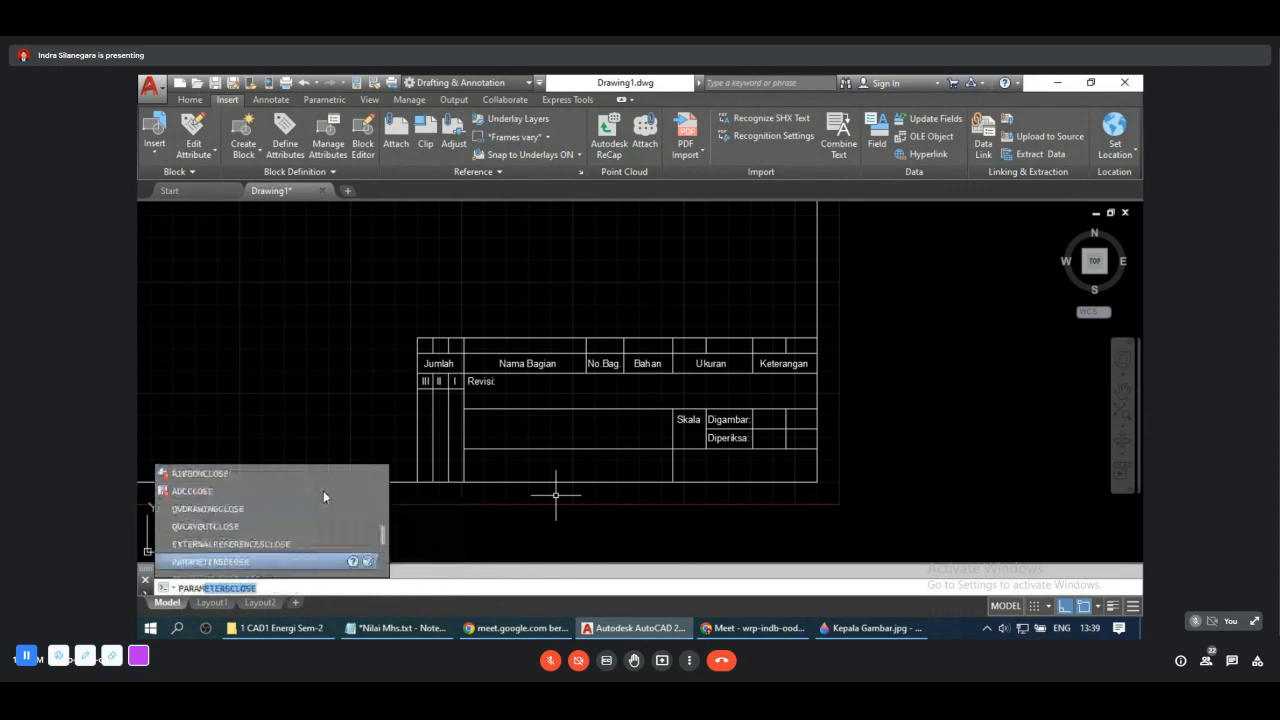
key(Down)
key(Down)
key(Down)
key(Down)
key(Down)
key(Down)
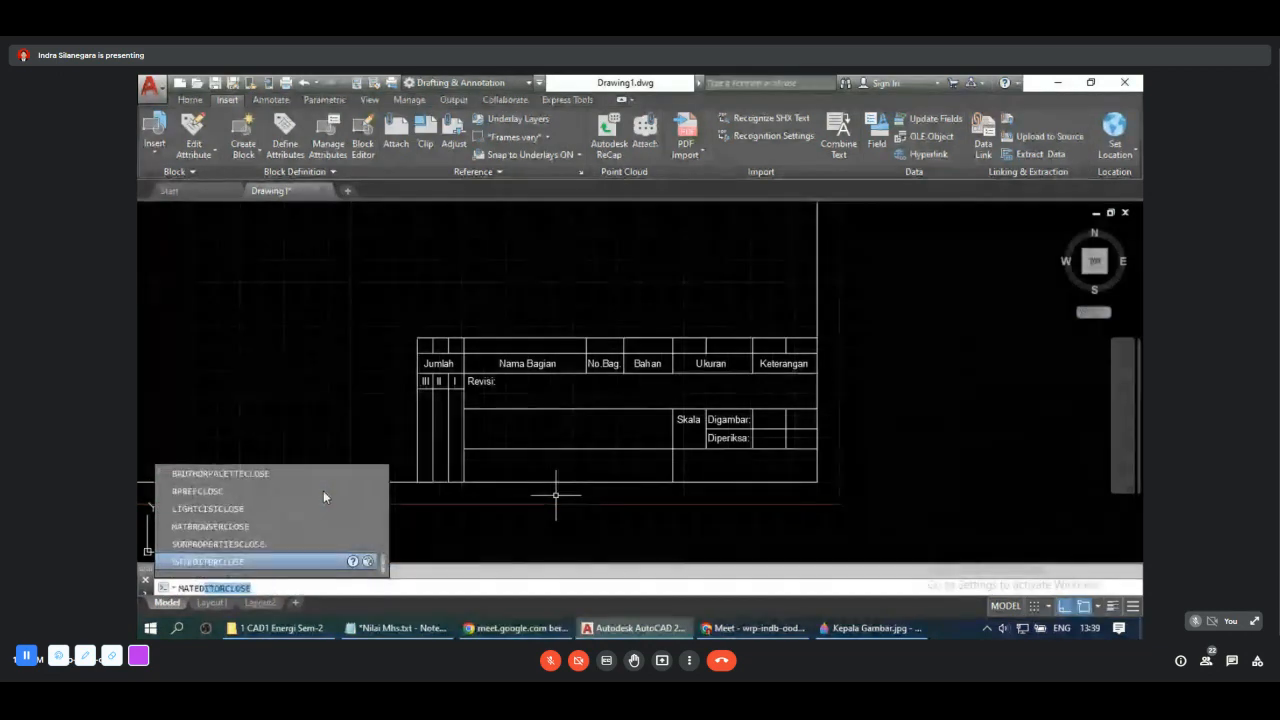
key(Escape)
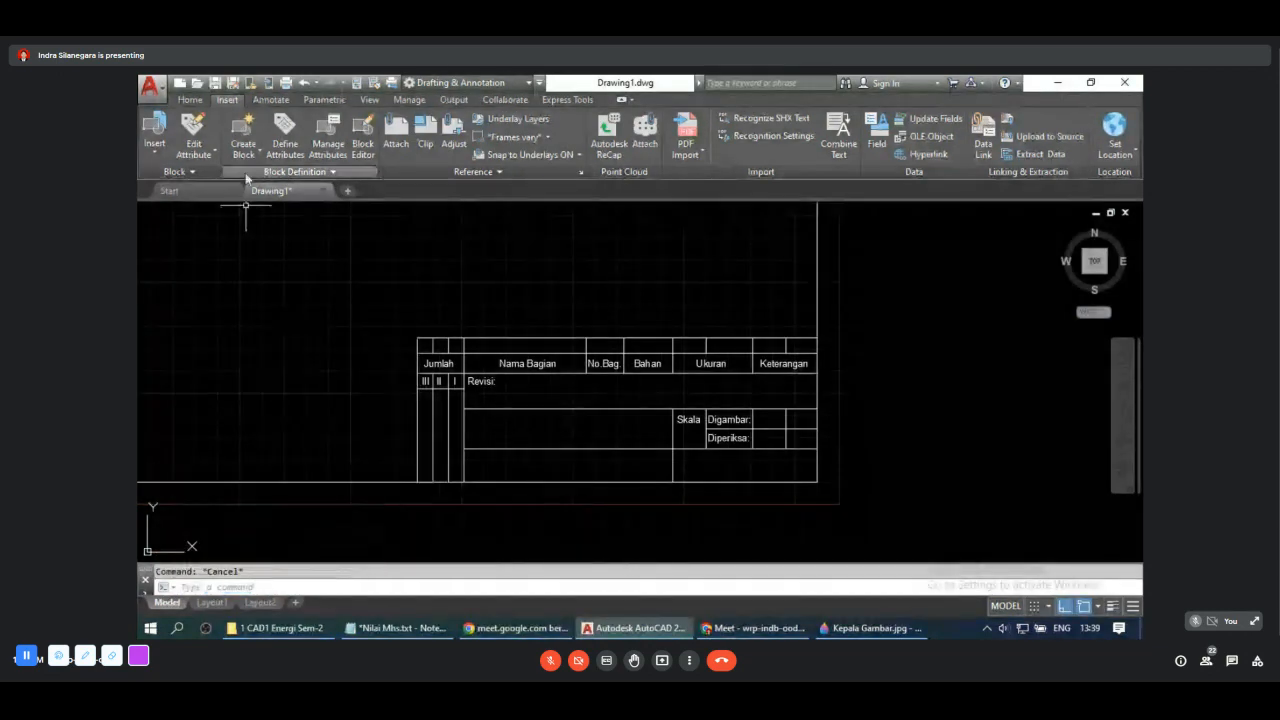
click(257, 156)
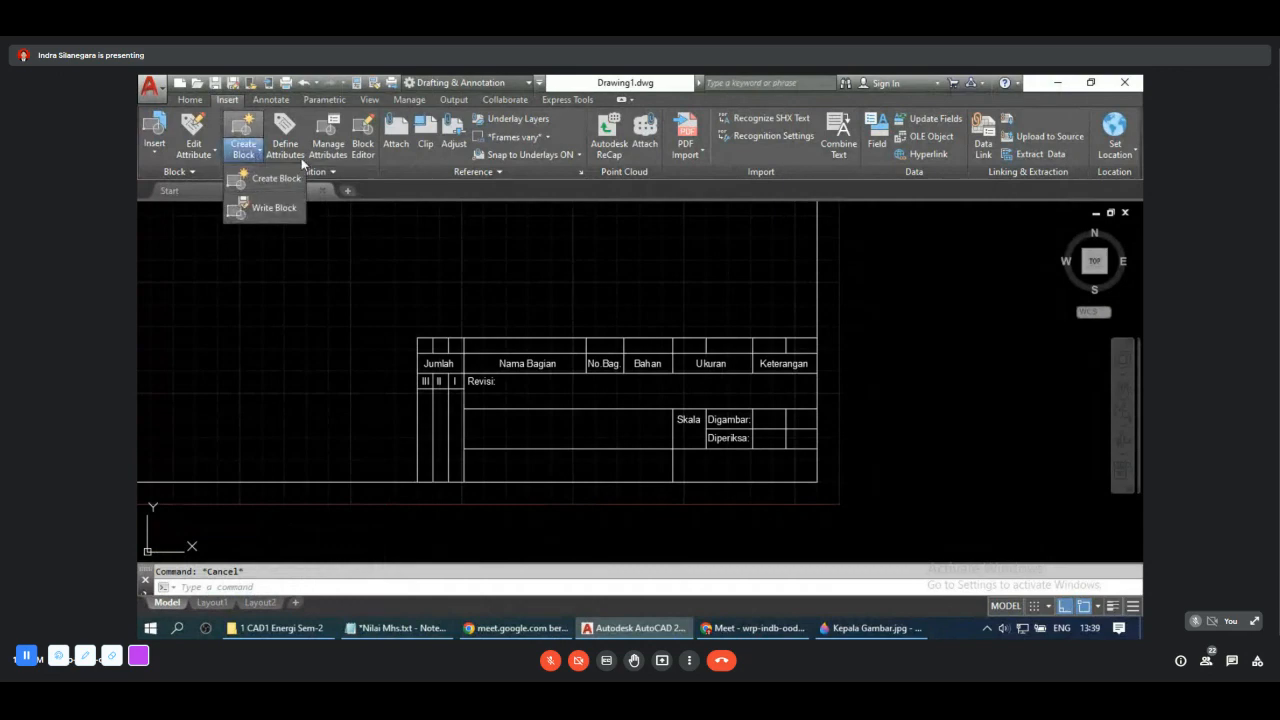
click(364, 172)
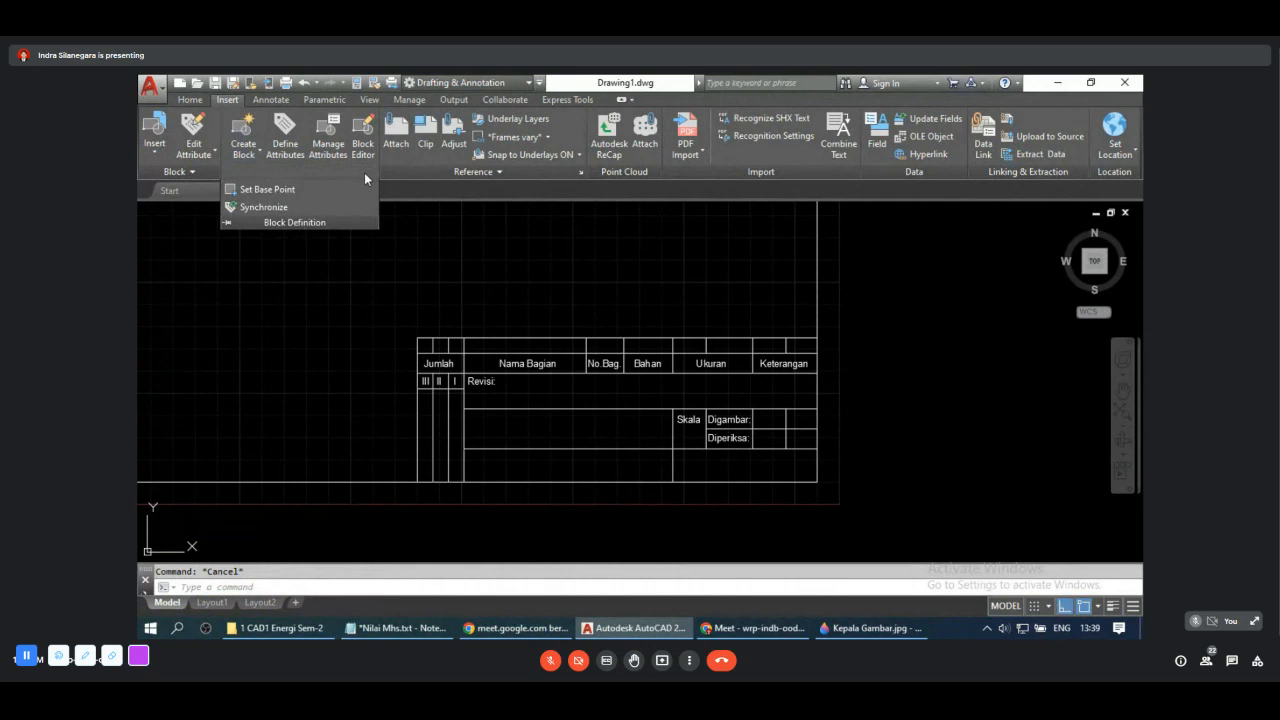
click(489, 173)
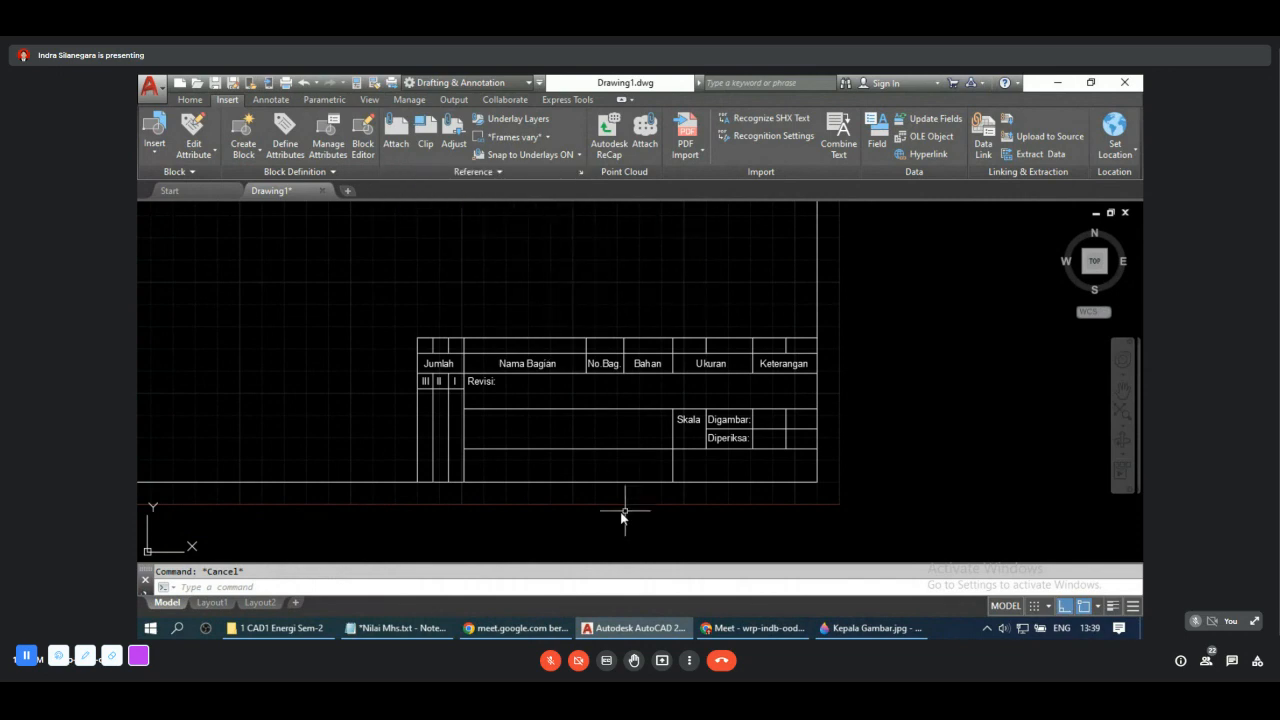
click(754, 630)
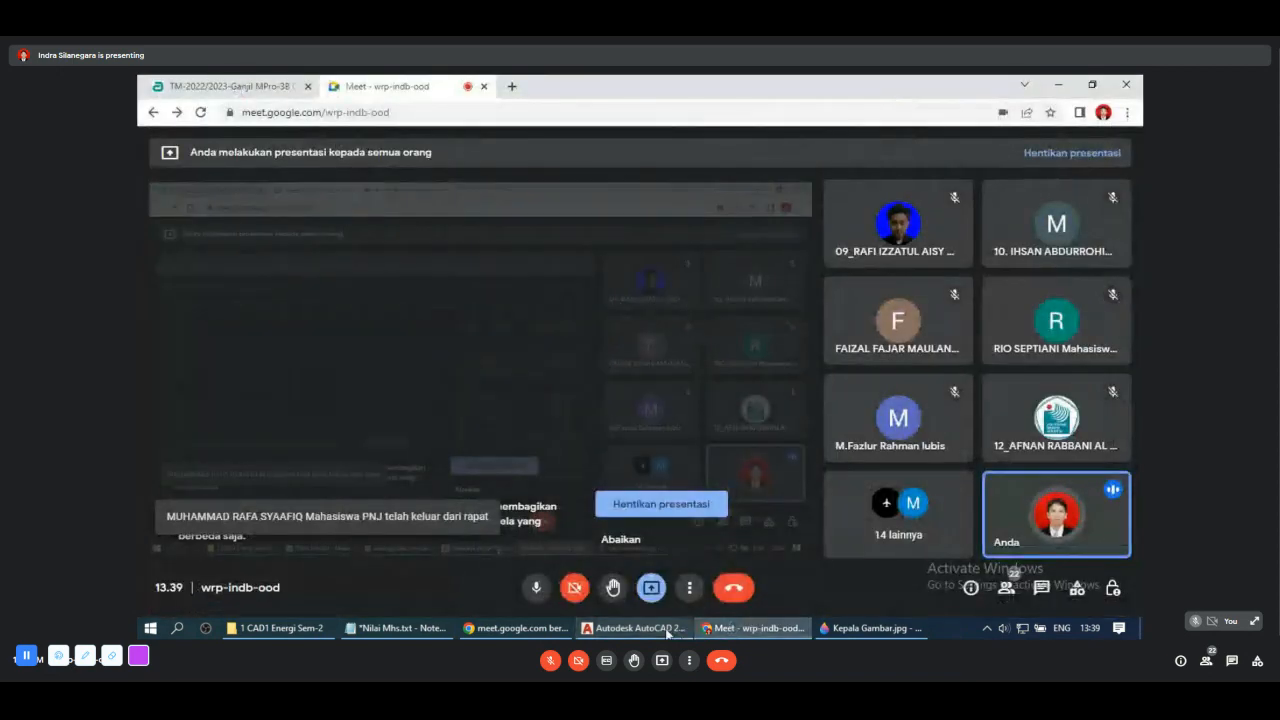
click(667, 632)
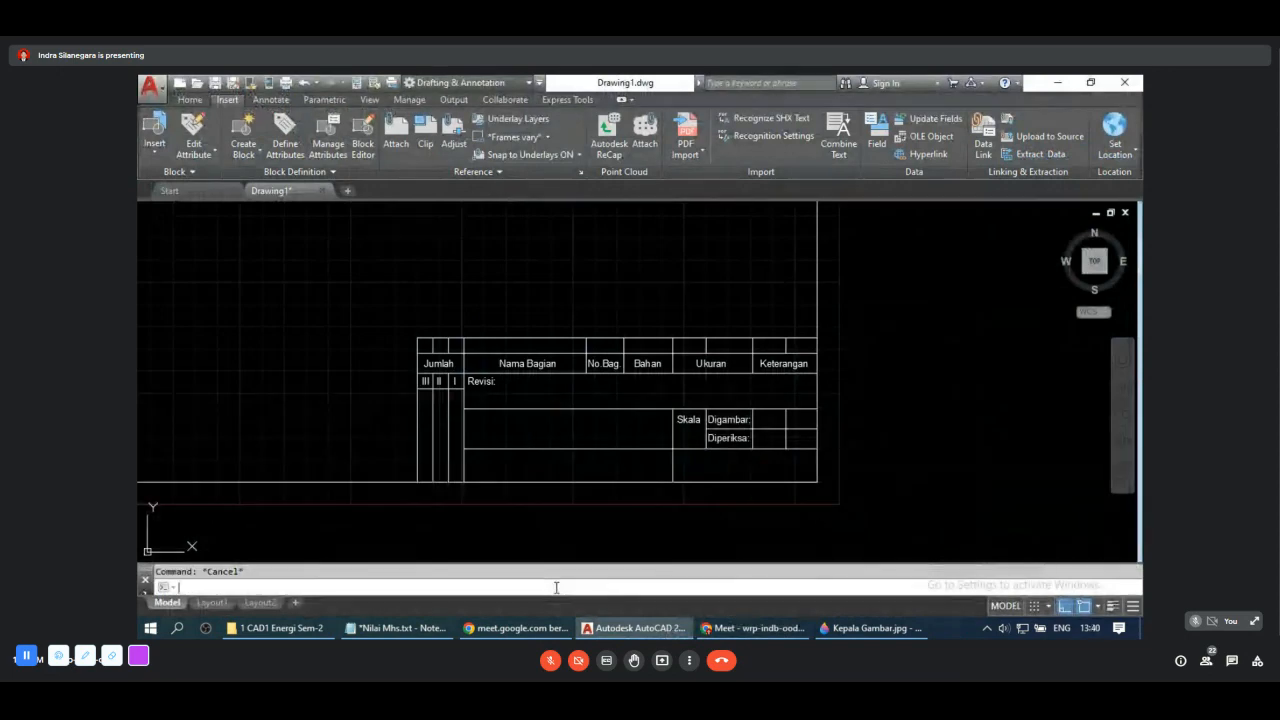
Step: Open the Kepala Gambar block for in-place editing with REFEDIT, automatically selecting all nested objects
text(re)
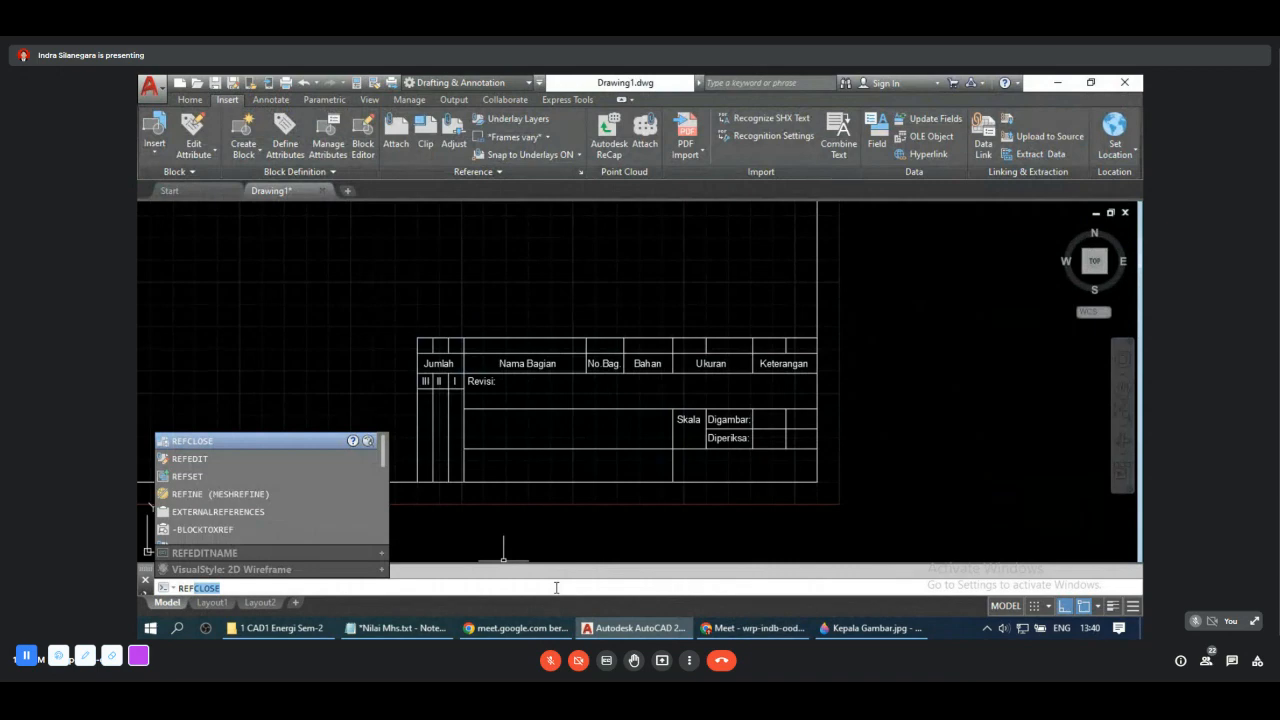
click(232, 458)
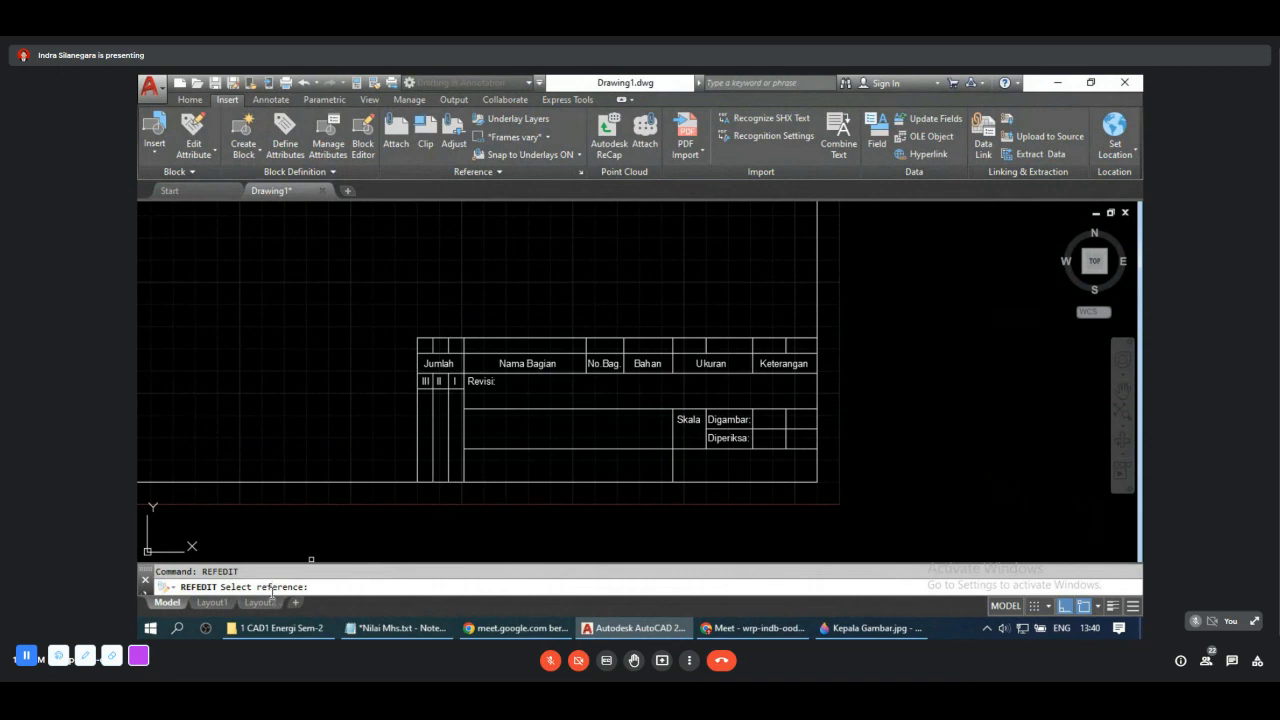
click(598, 343)
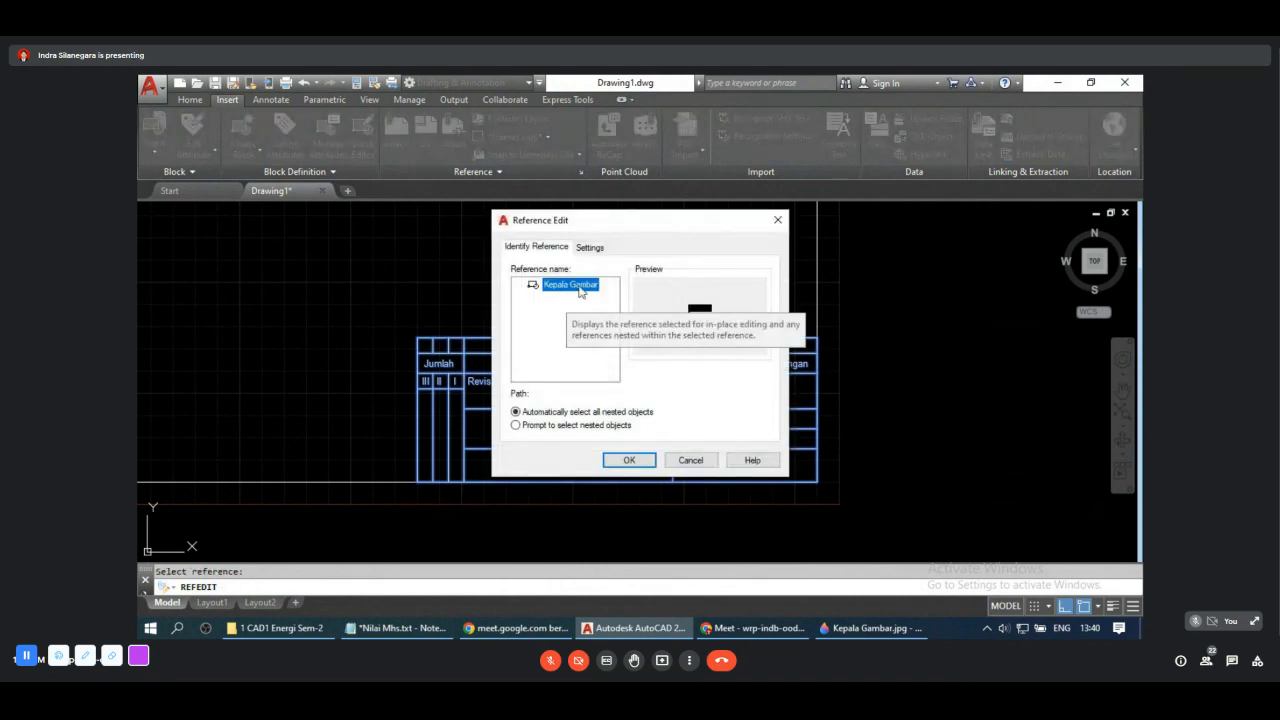
click(626, 461)
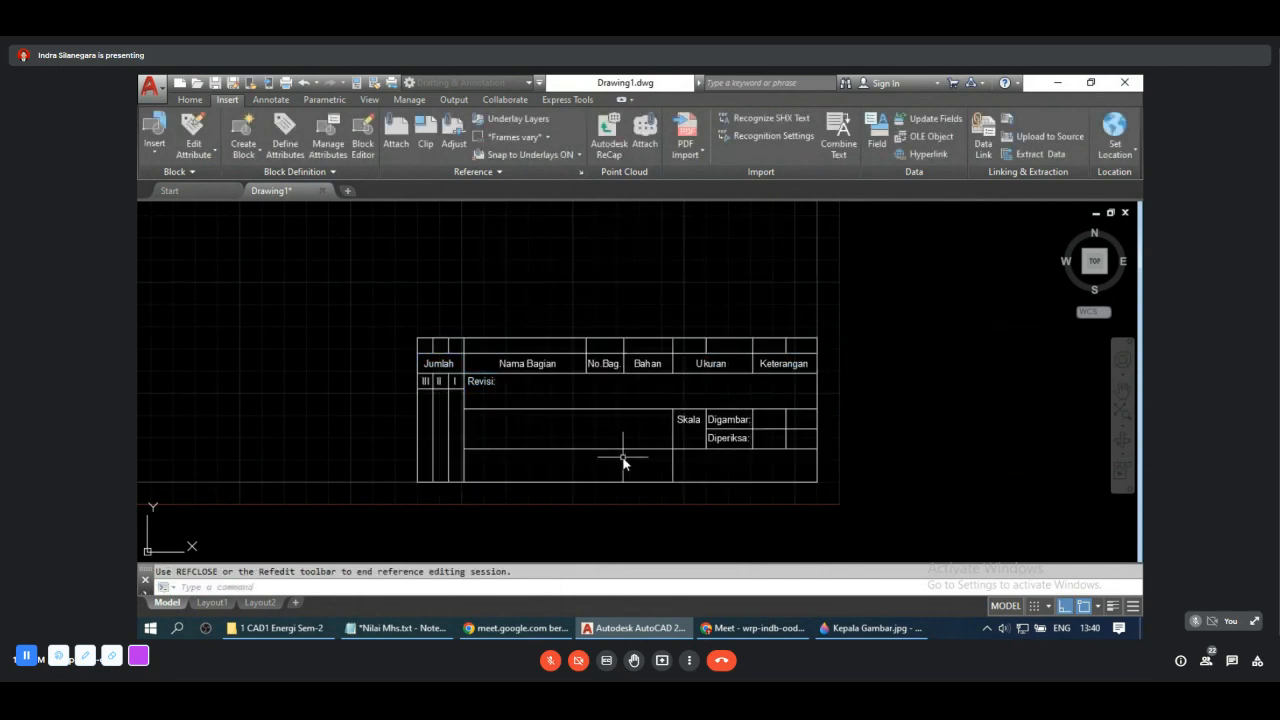
scroll(844, 485, down, 3)
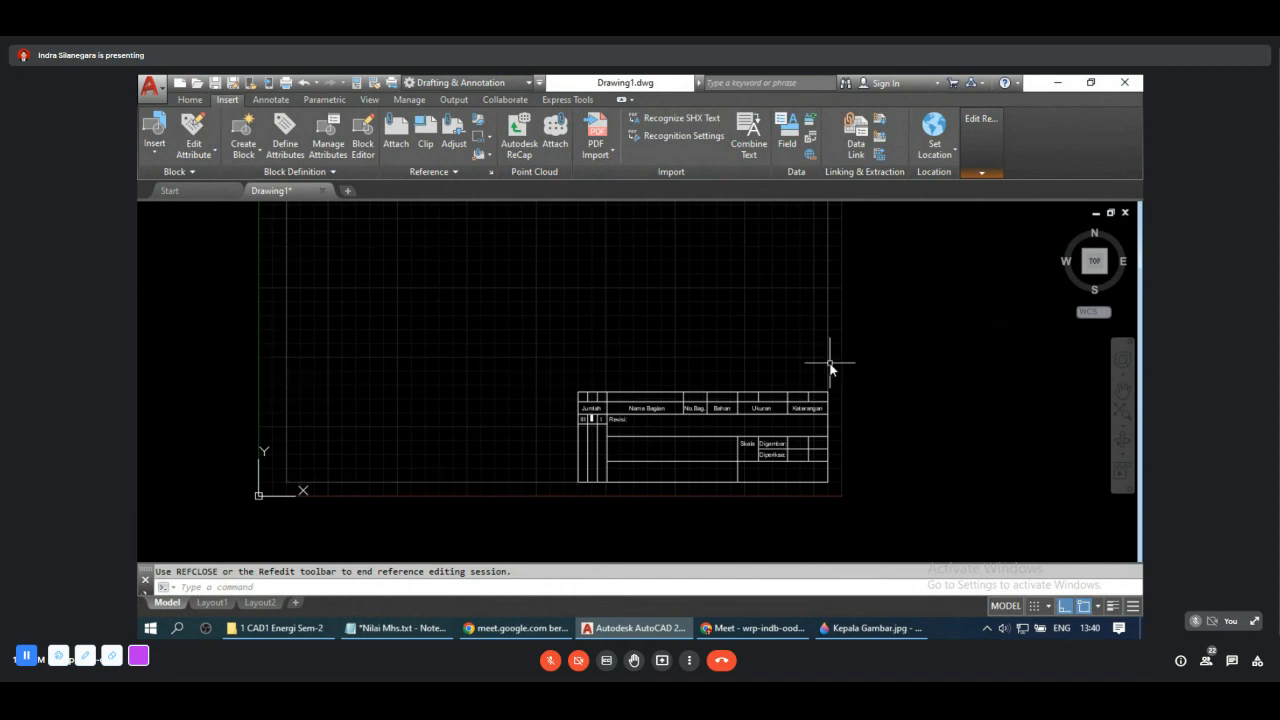
scroll(849, 380, up, 2)
scroll(831, 378, up, 1)
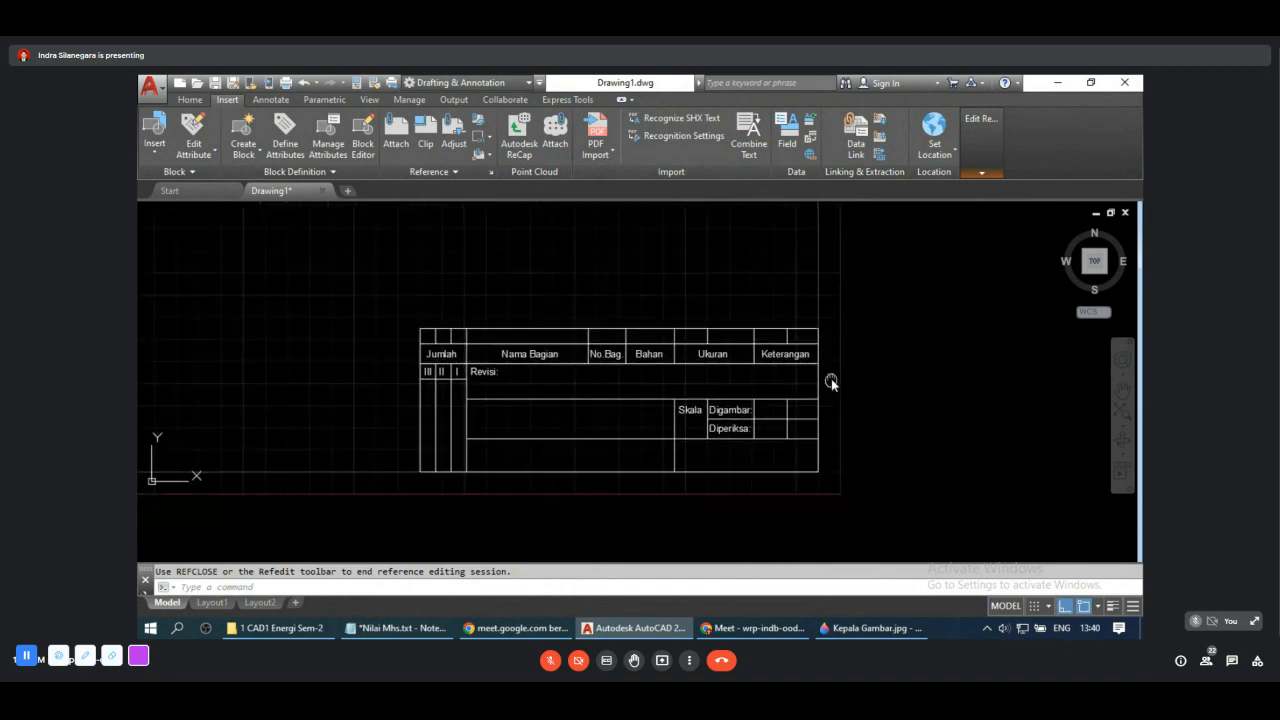
scroll(832, 381, up, 2)
scroll(832, 381, down, 2)
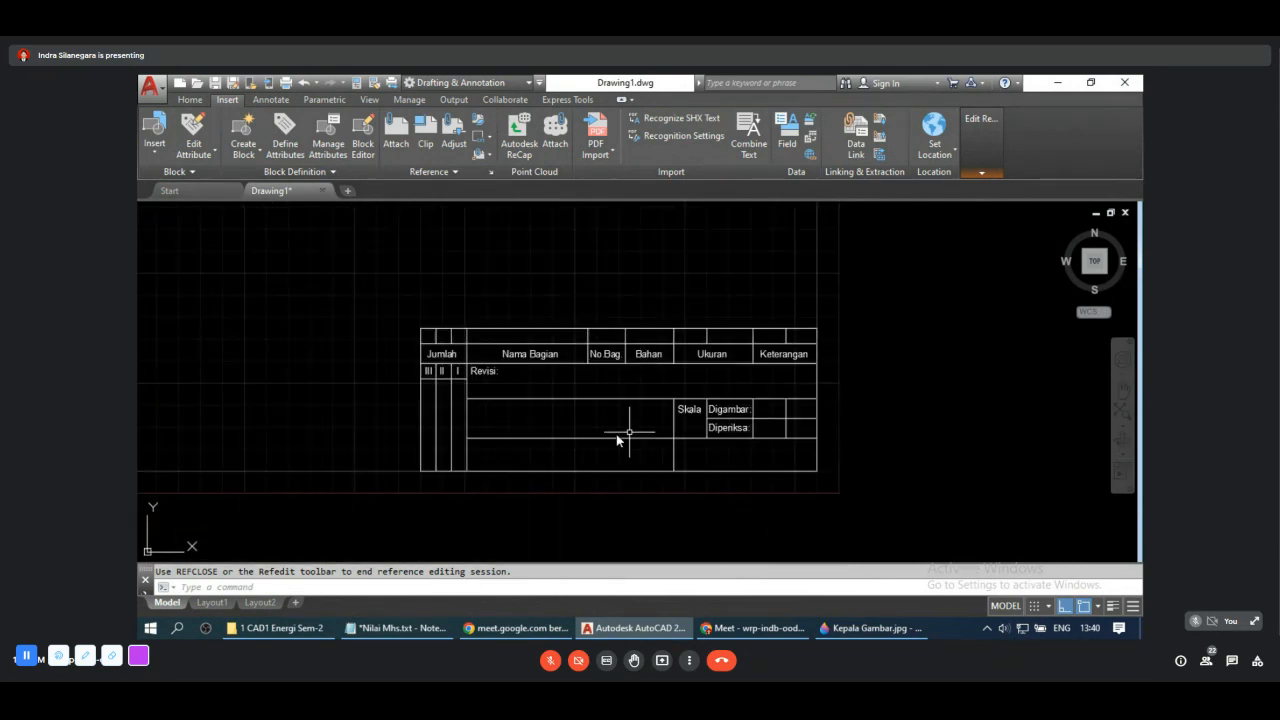
scroll(592, 443, up, 2)
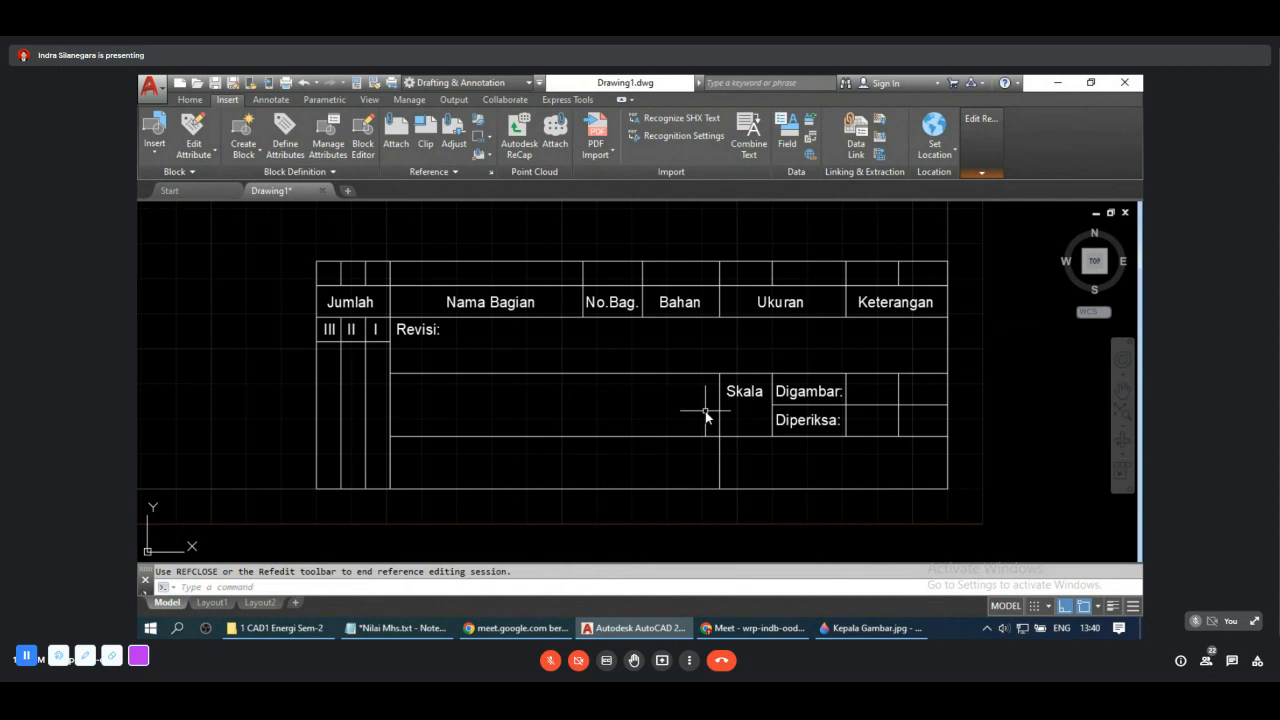
click(190, 100)
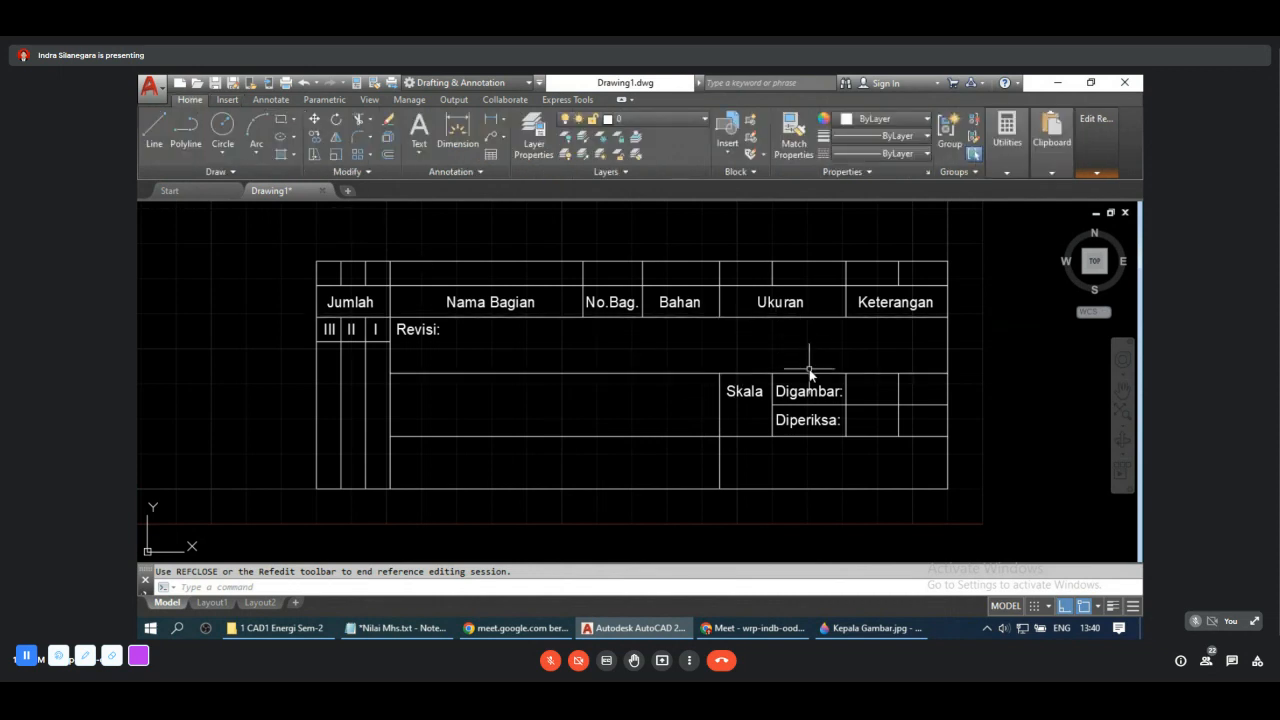
Step: Draw a wide rectangle about 11 units high in the empty area to the left of the title block
text(att)
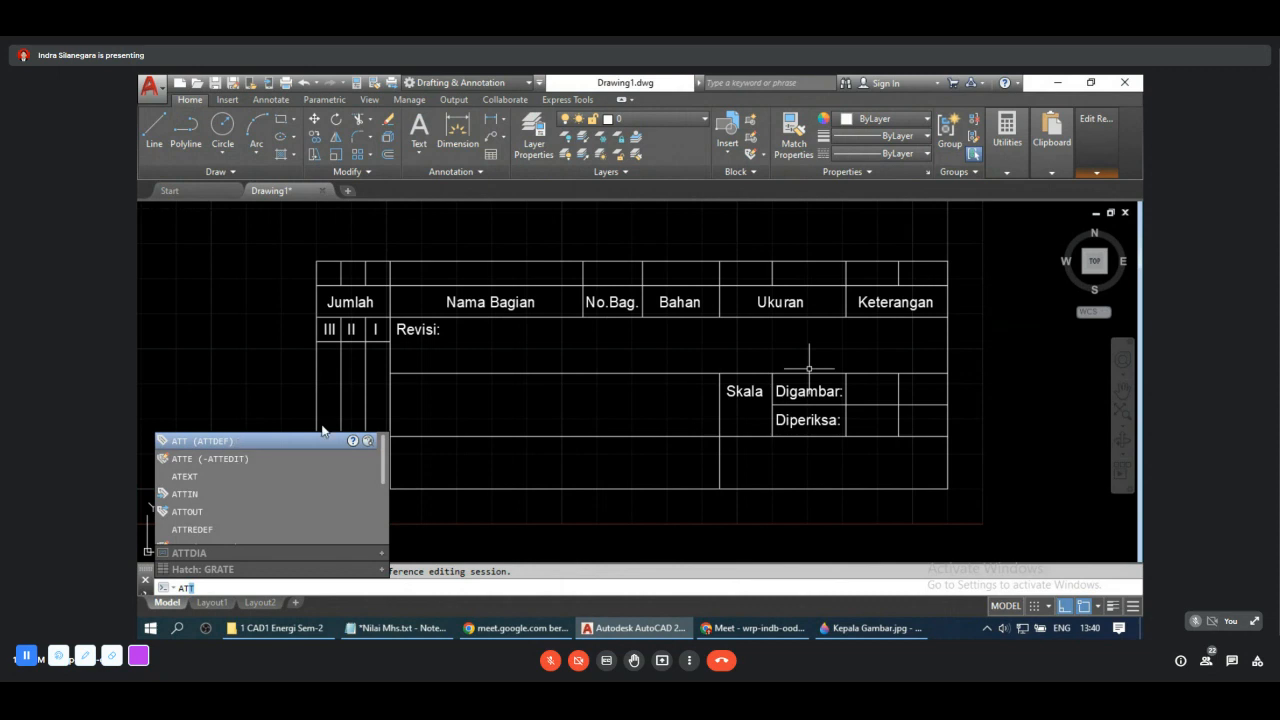
key(Escape)
scroll(571, 460, down, 4)
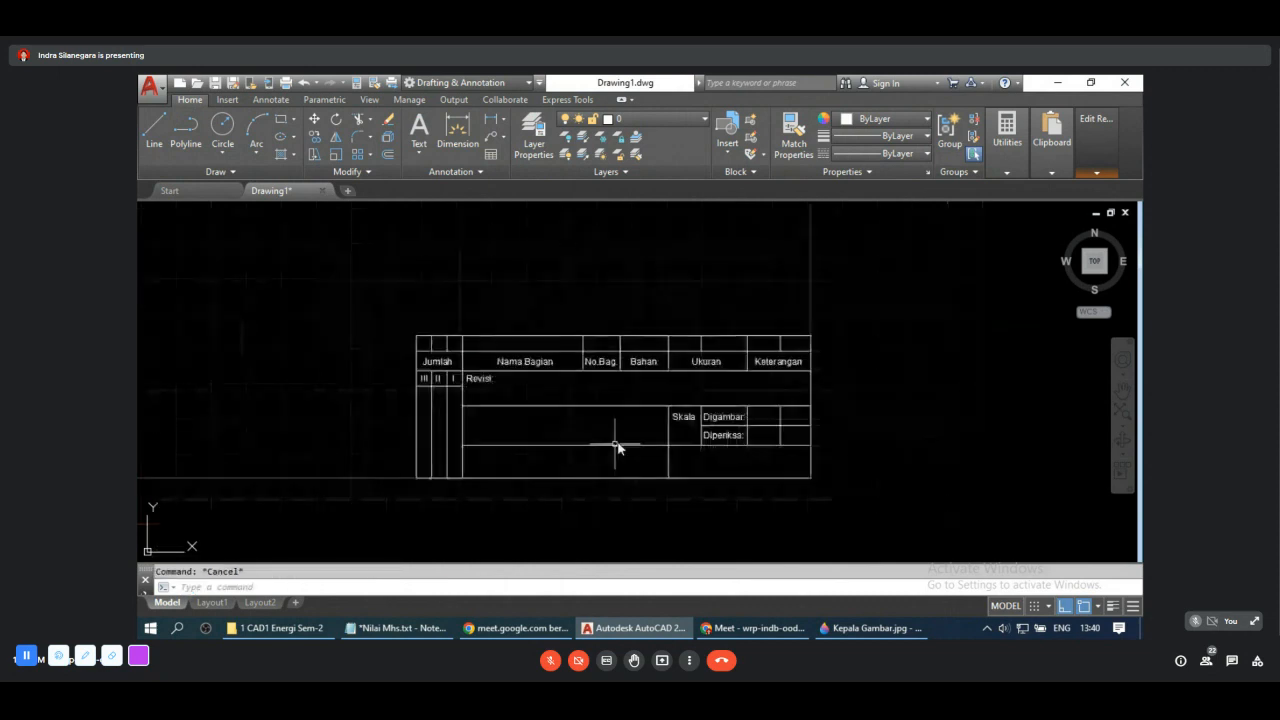
middle_drag(651, 420, 748, 463)
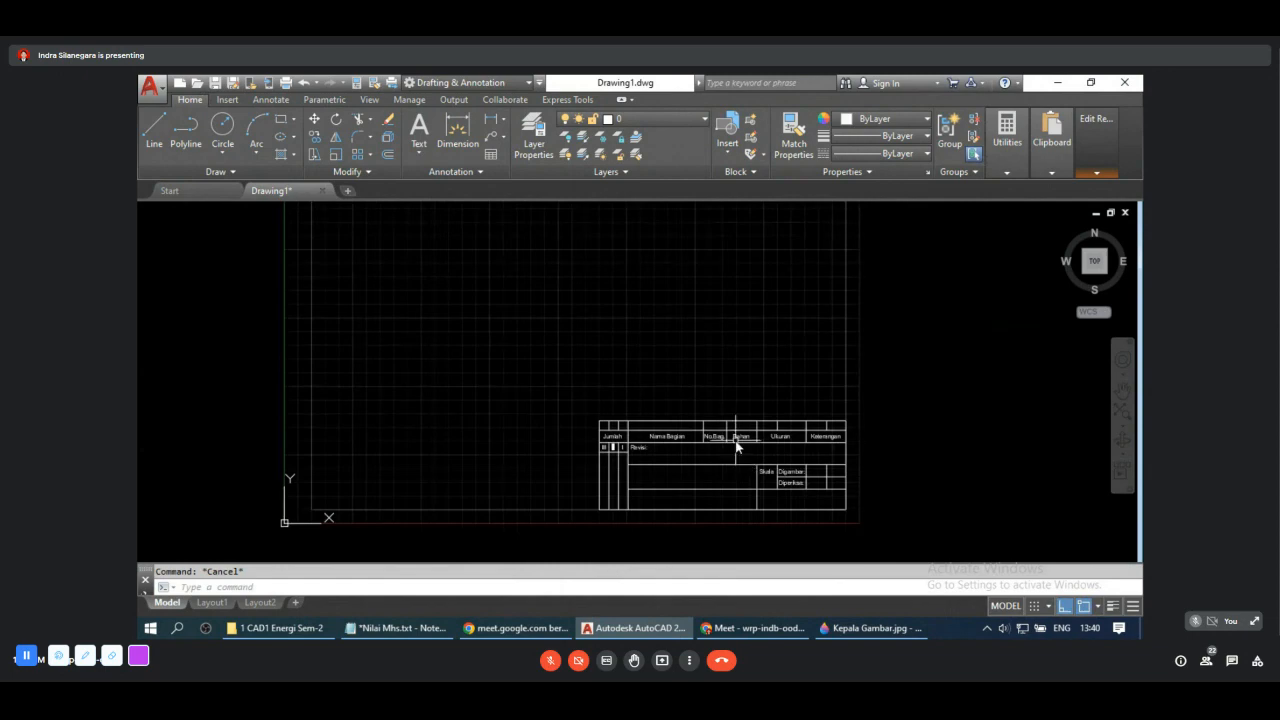
click(282, 121)
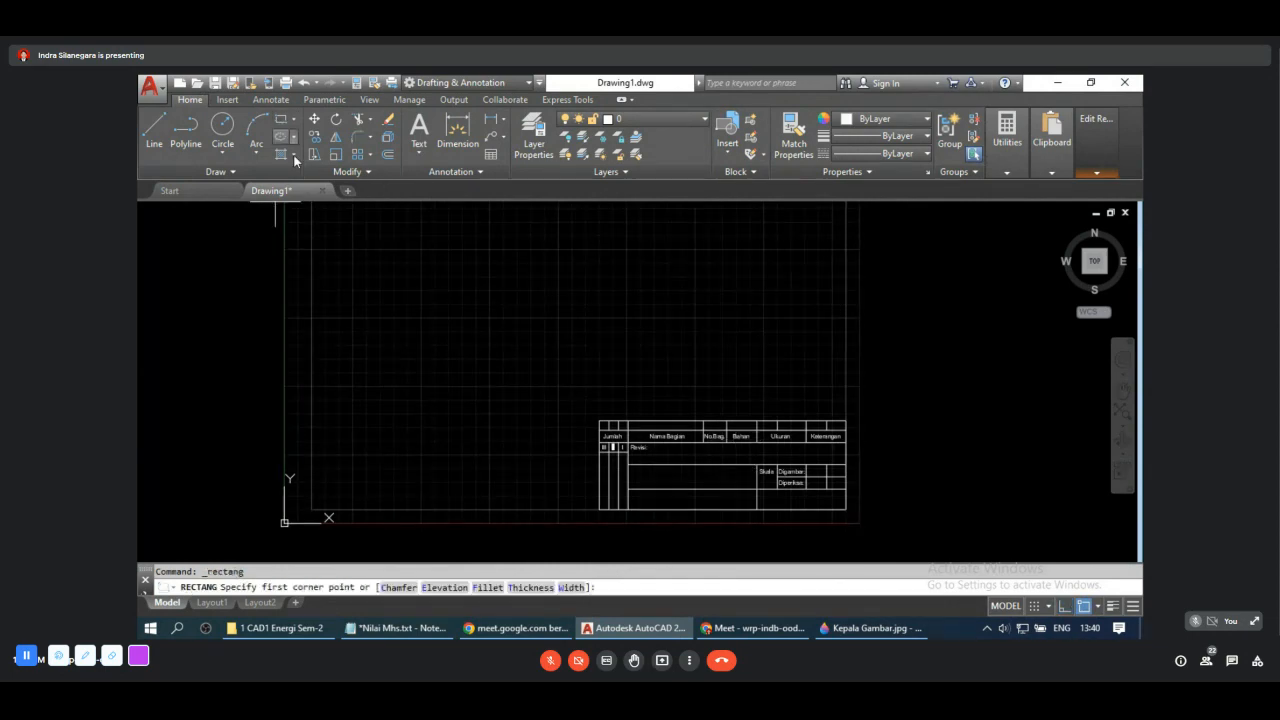
click(419, 421)
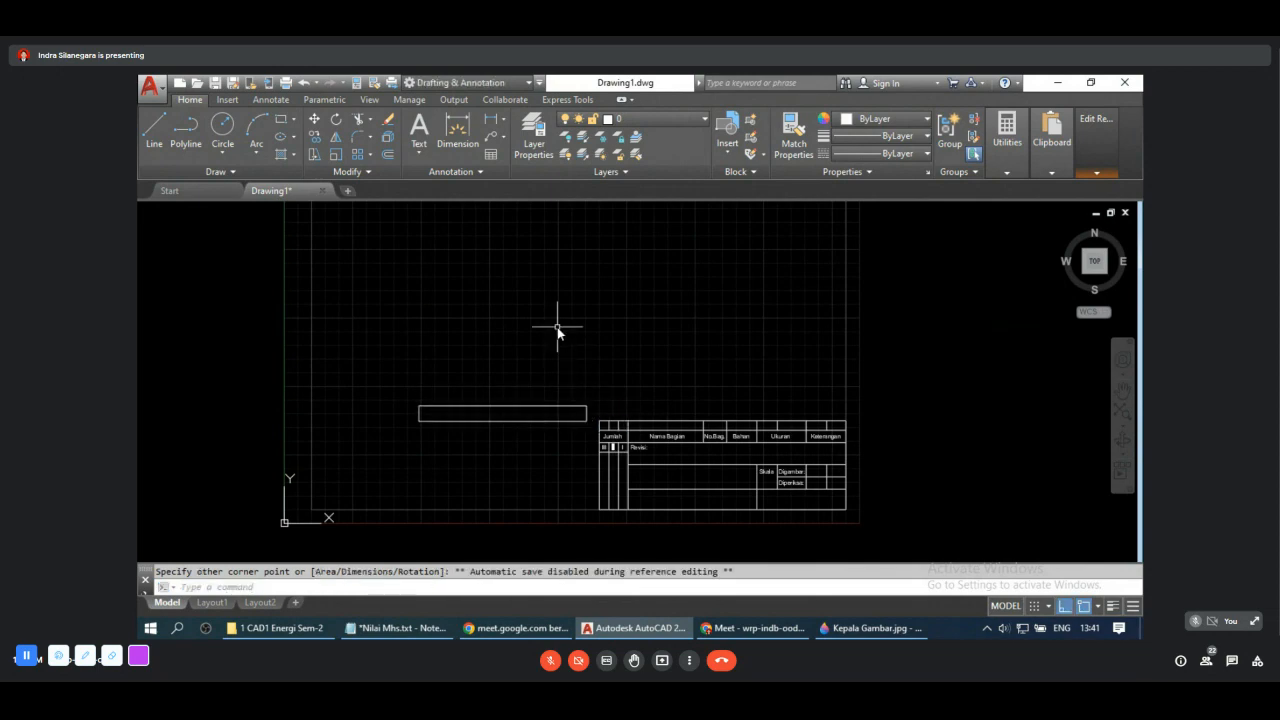
Step: Copy the rectangle upward three times, stacking the copies edge to edge to form four rows
text(Co)
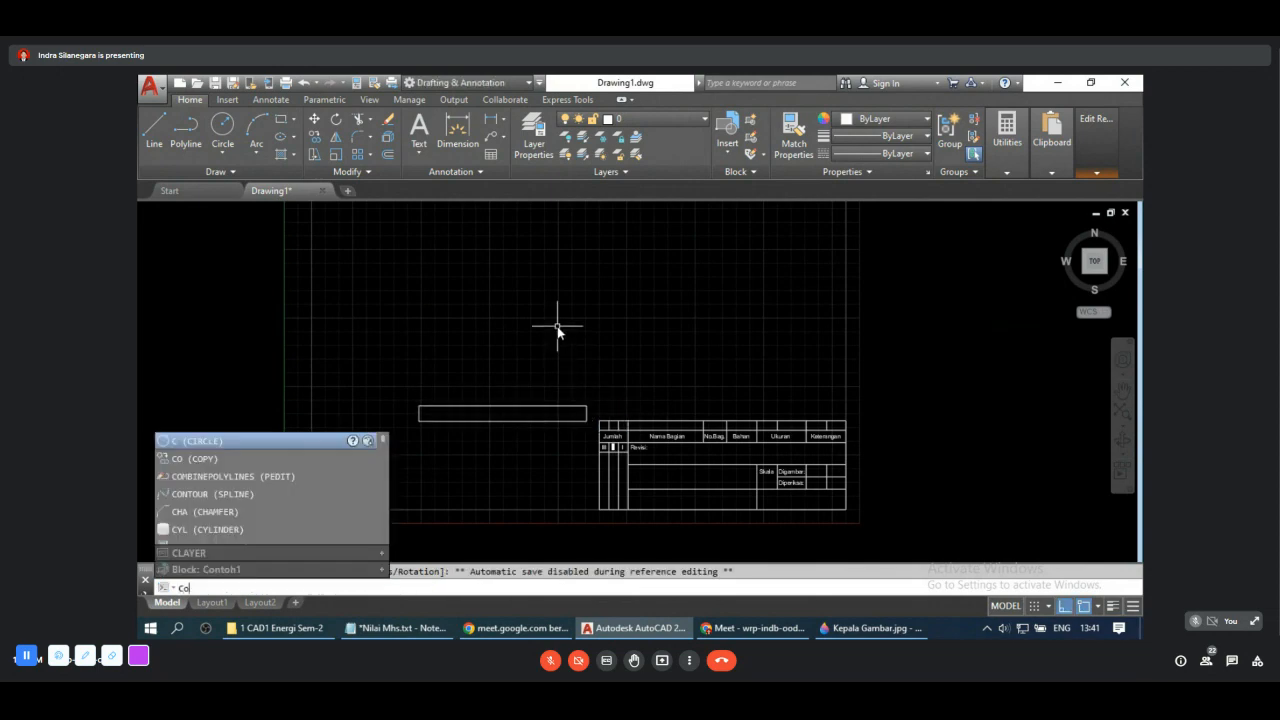
text(p)
key(Return)
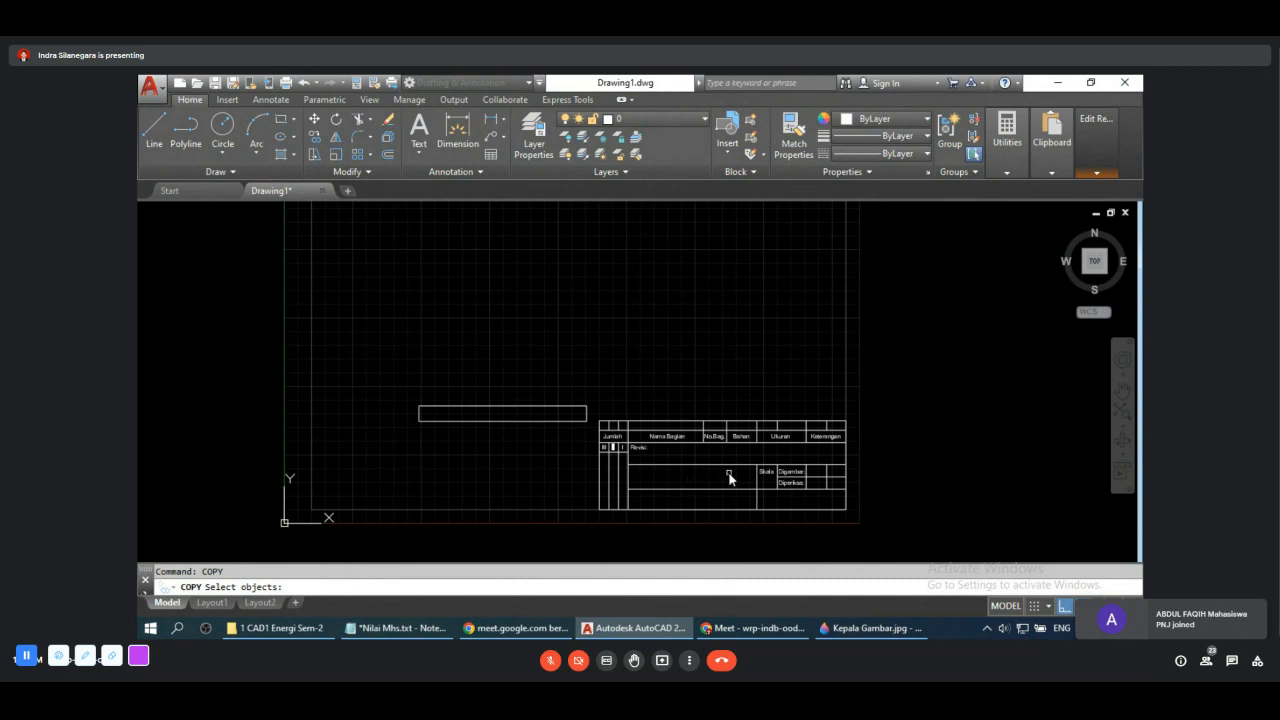
scroll(726, 477, up, 2)
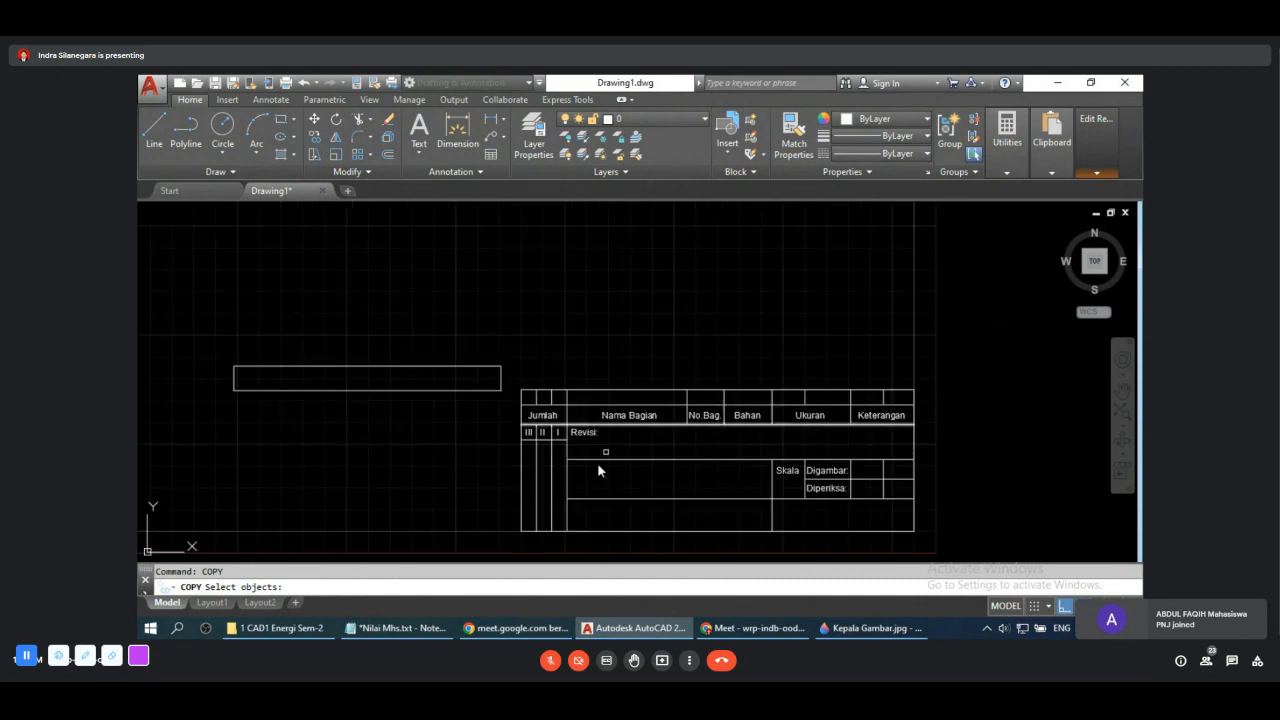
click(330, 391)
key(Return)
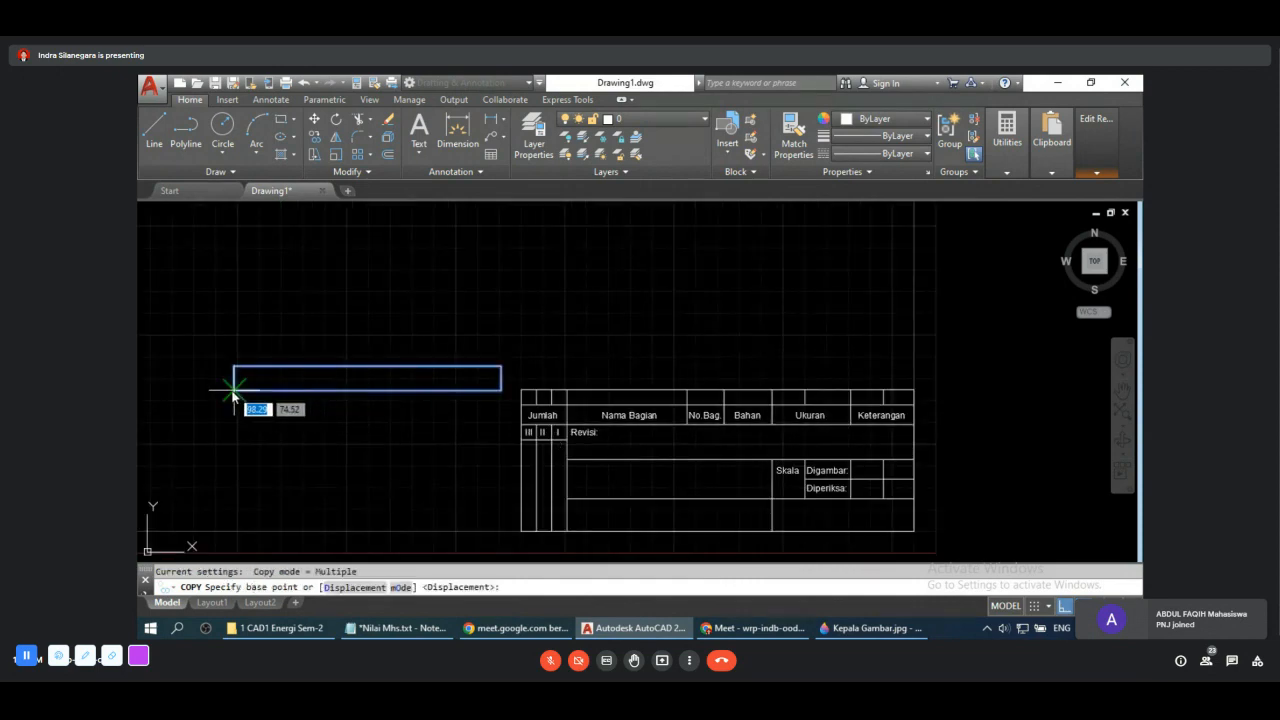
click(234, 390)
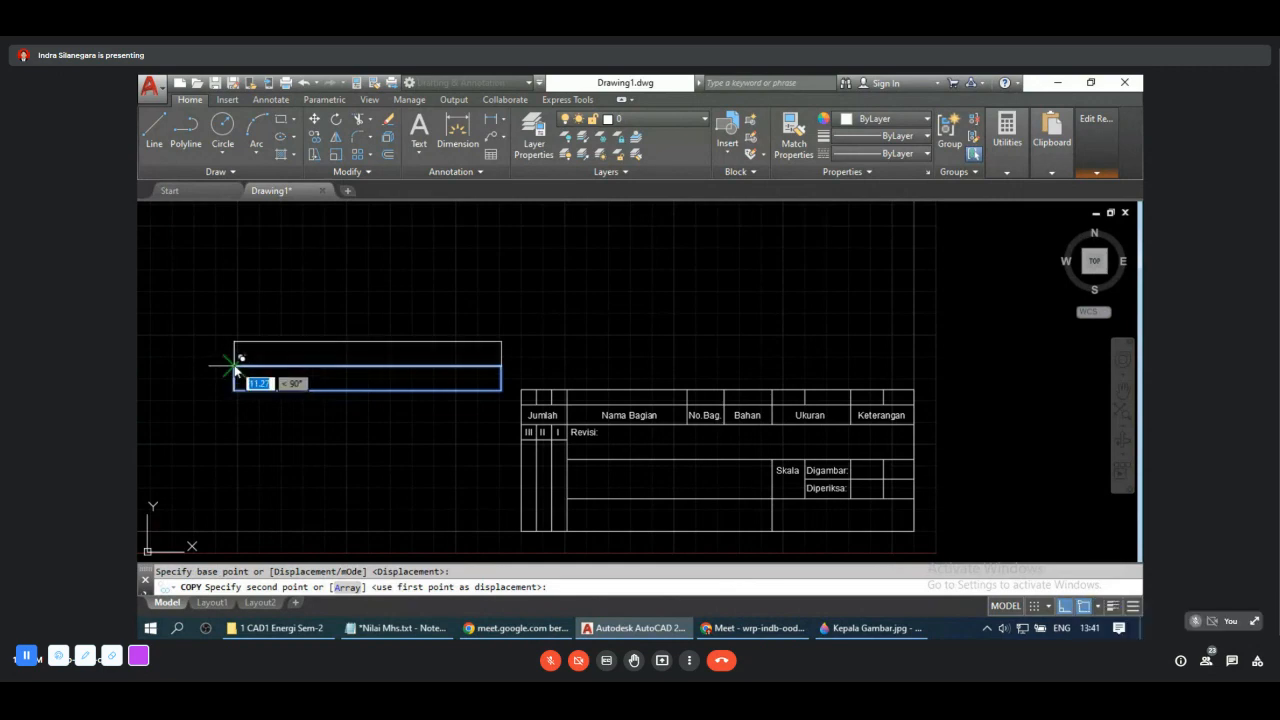
click(234, 366)
click(234, 342)
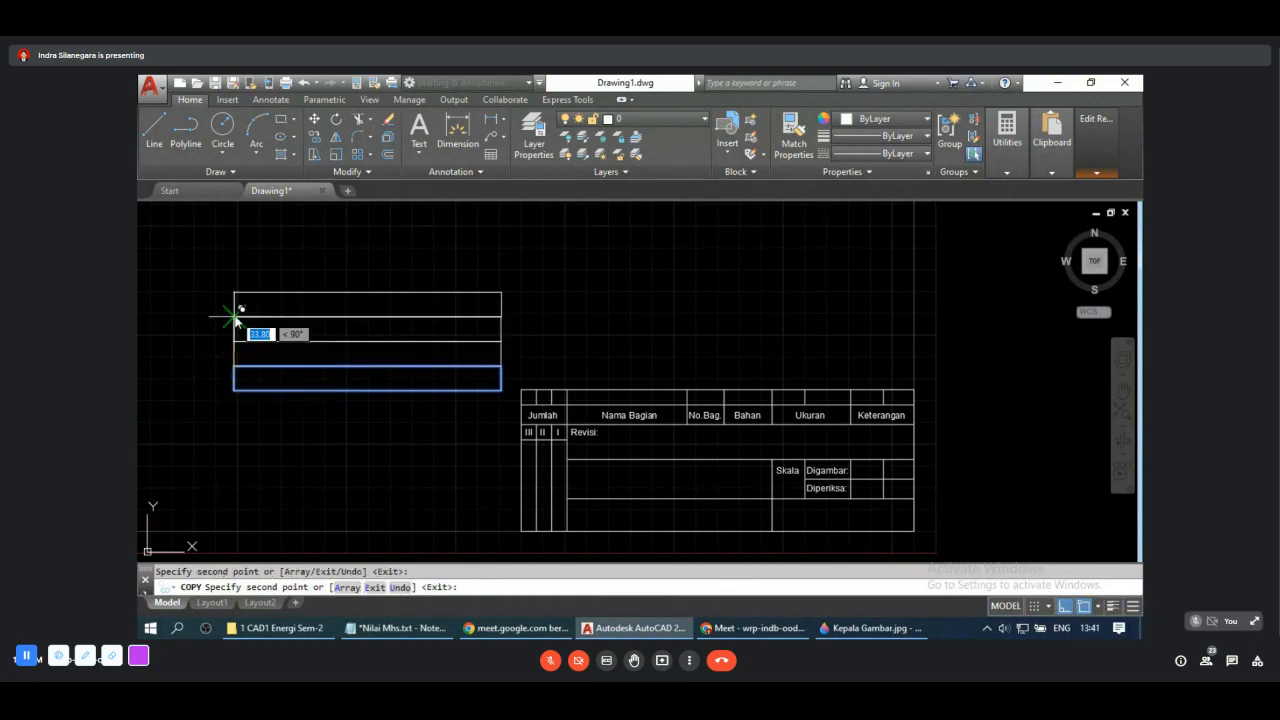
click(236, 318)
key(Escape)
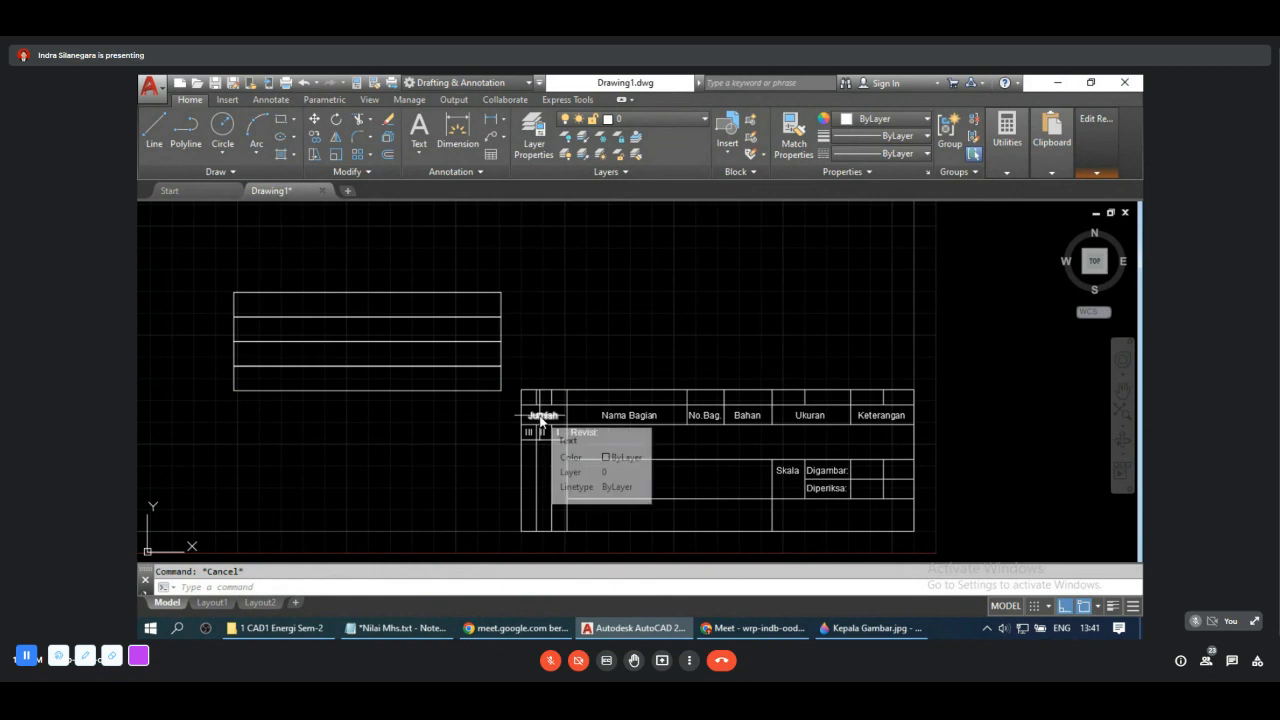
text(co)
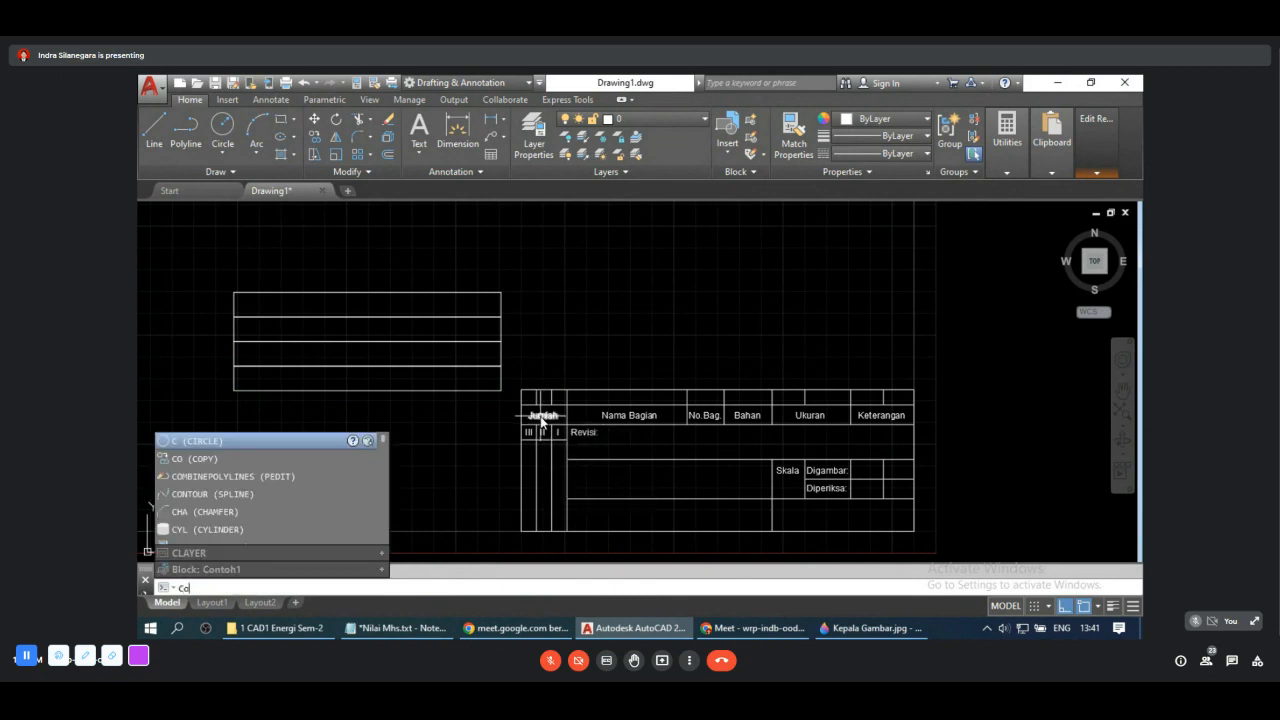
key(Return)
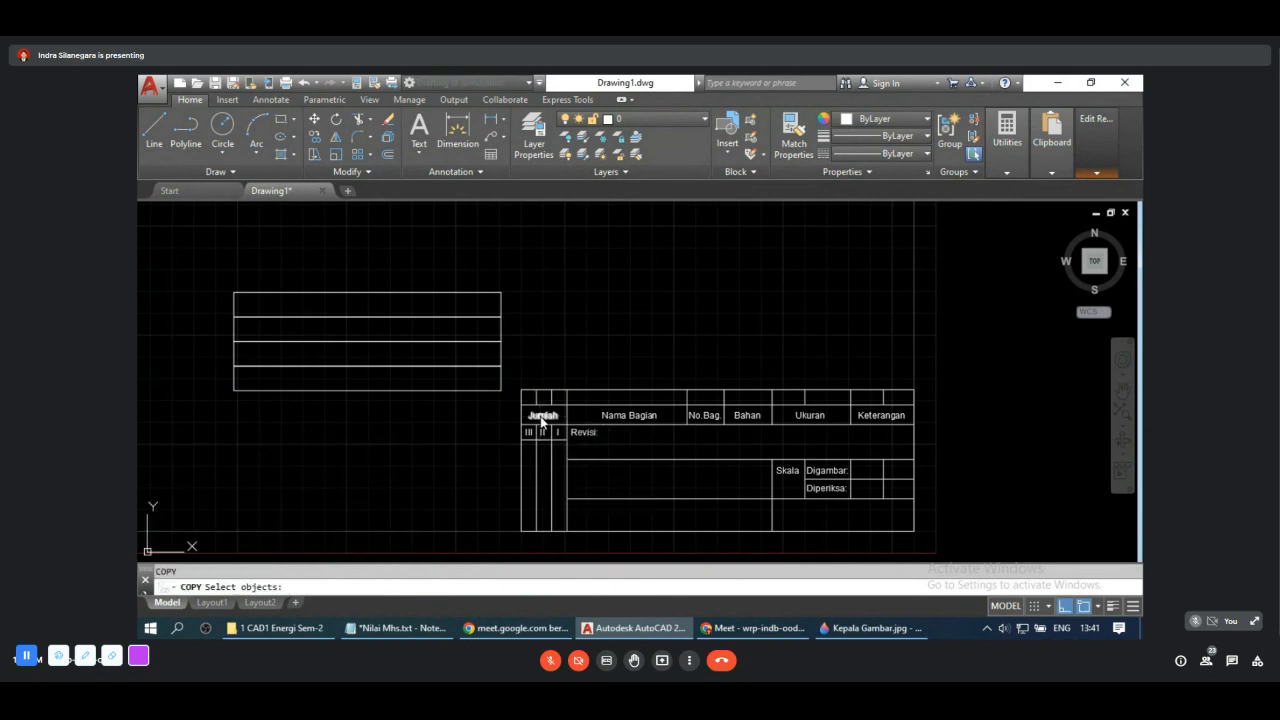
click(545, 424)
key(Return)
click(543, 420)
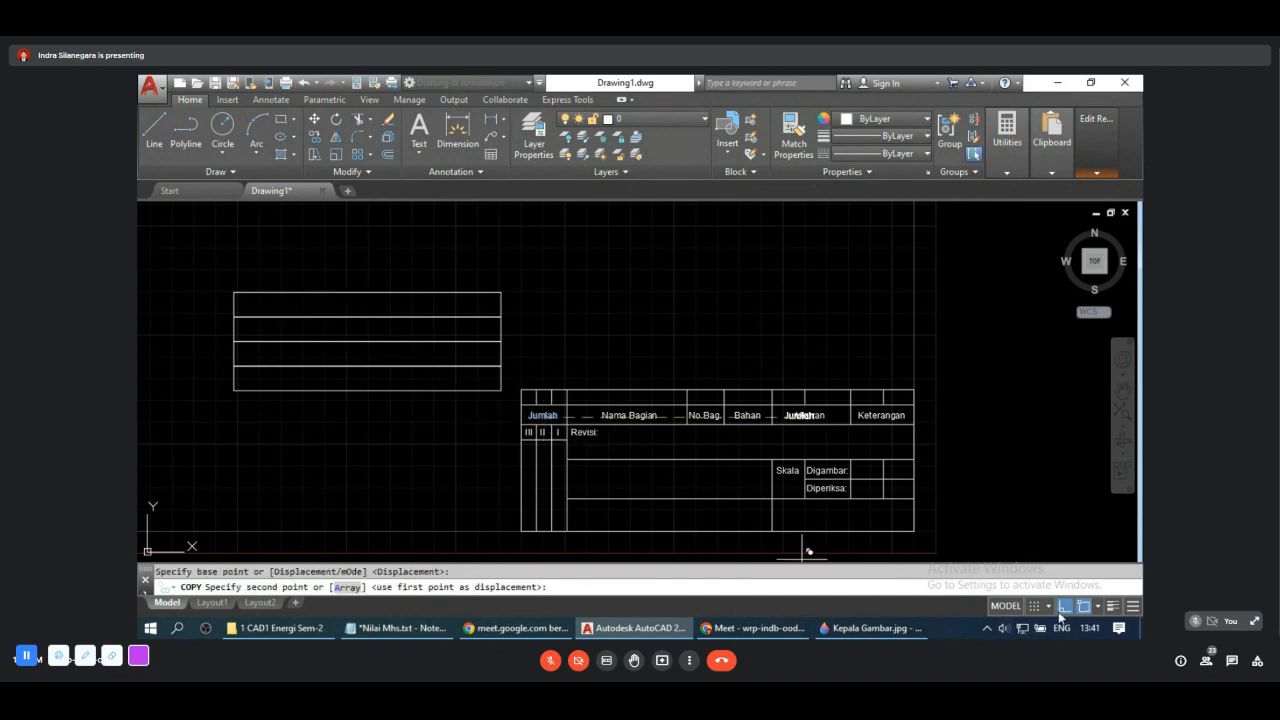
key(F8)
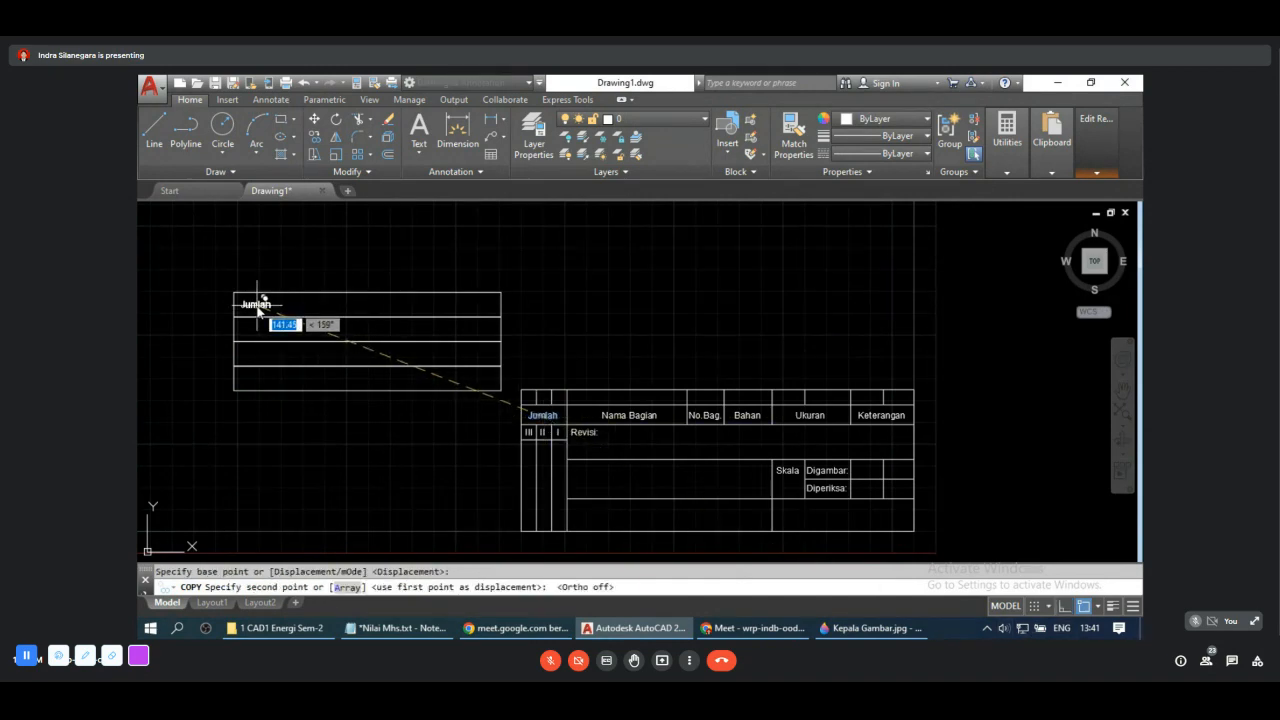
key(Escape)
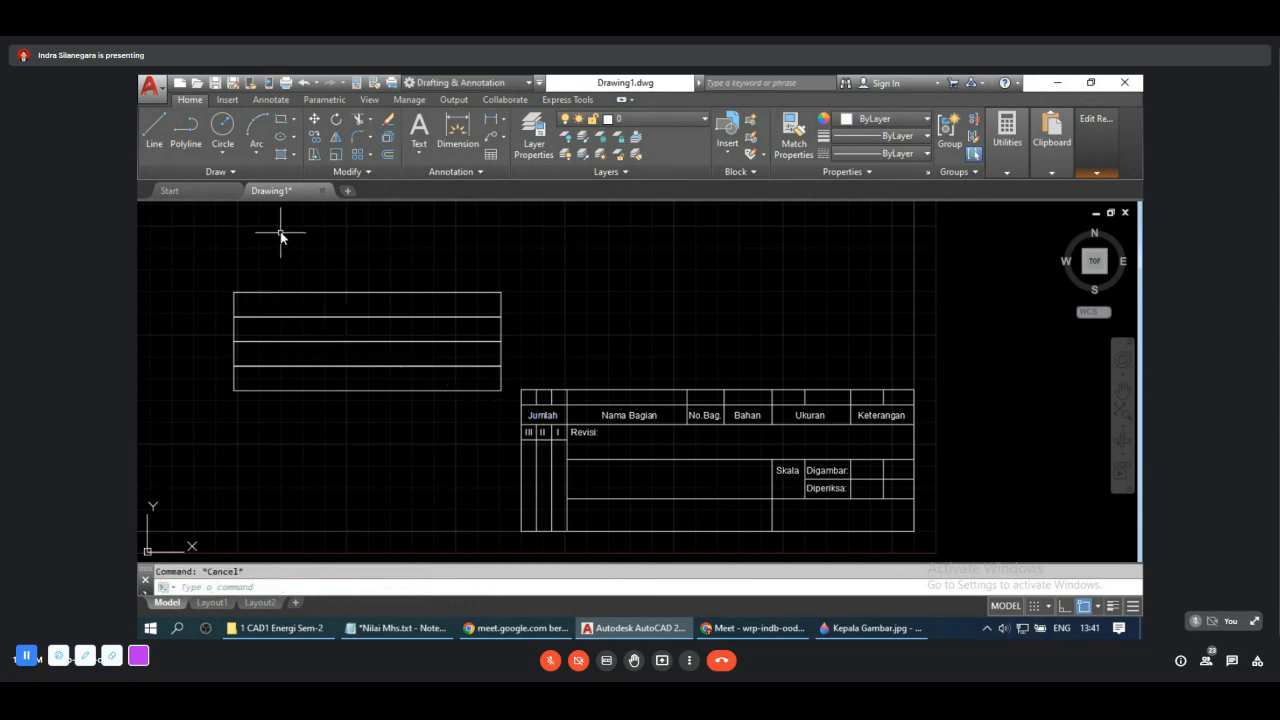
Step: Add the single-line text Skala at the start of the stack's top row, with height 3.00 and rotation 0
text(tex)
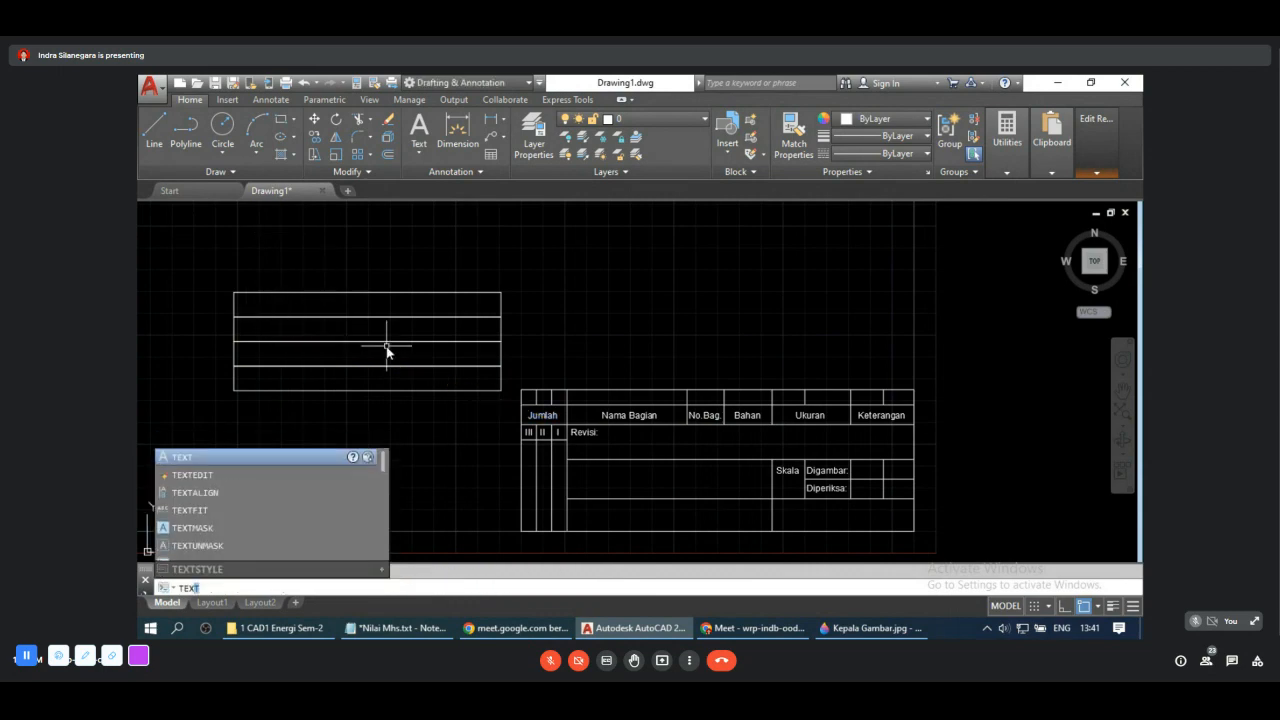
key(Return)
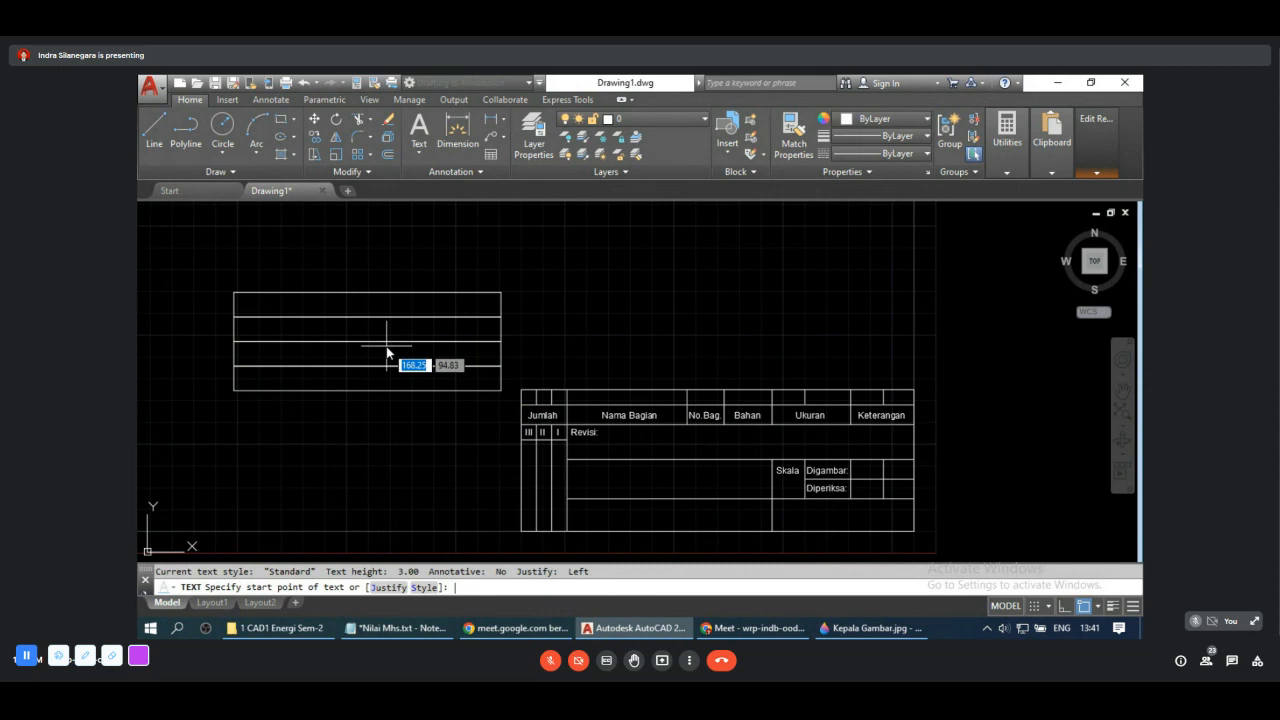
click(242, 311)
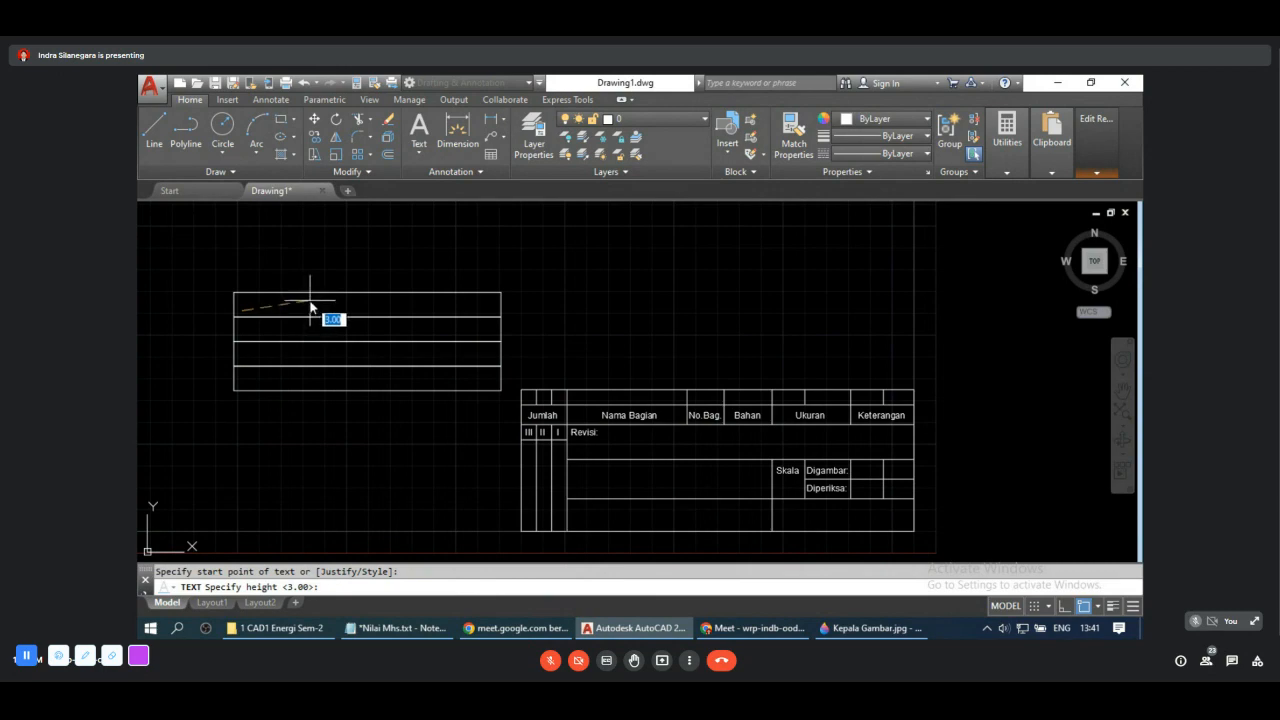
key(Return)
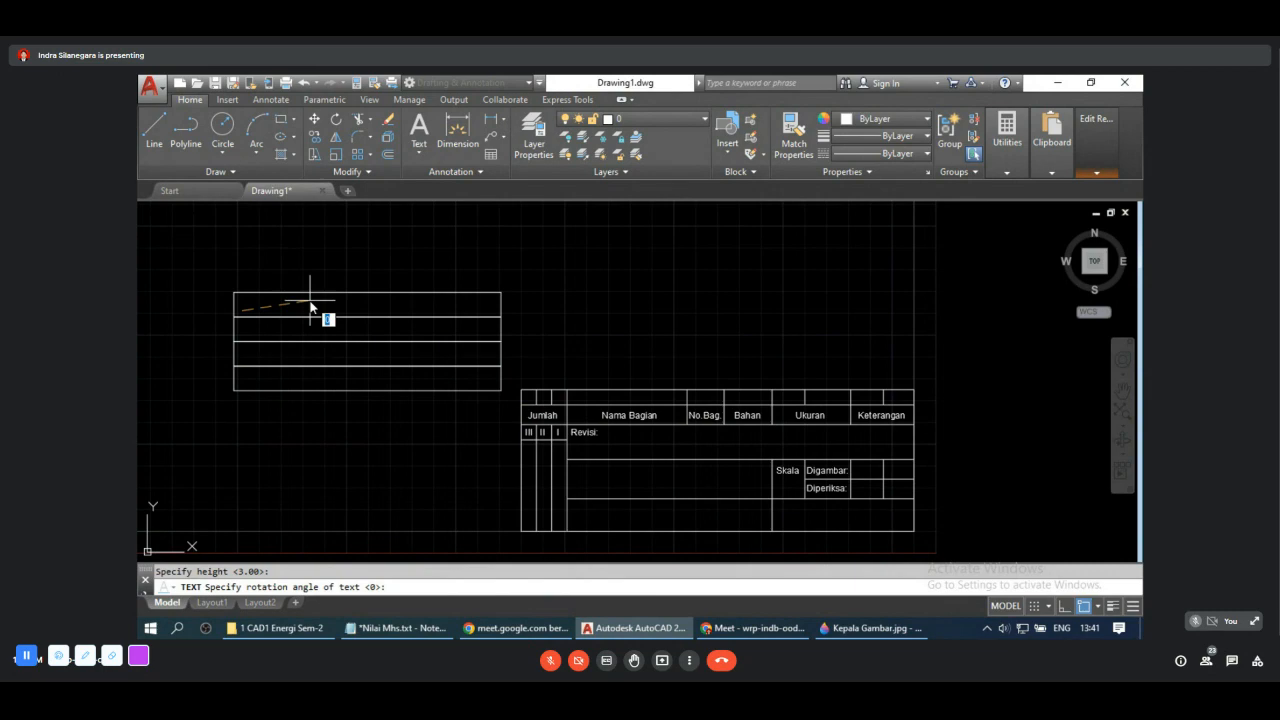
key(Return)
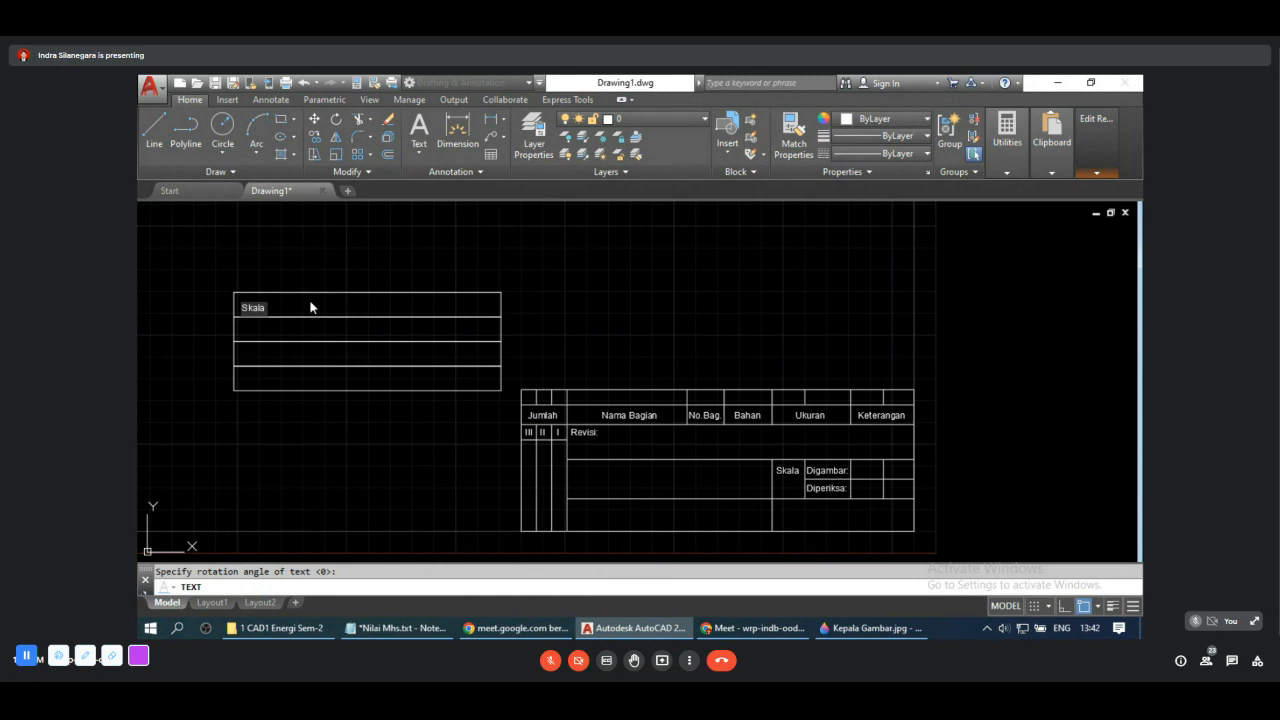
key(Return)
key(Return)
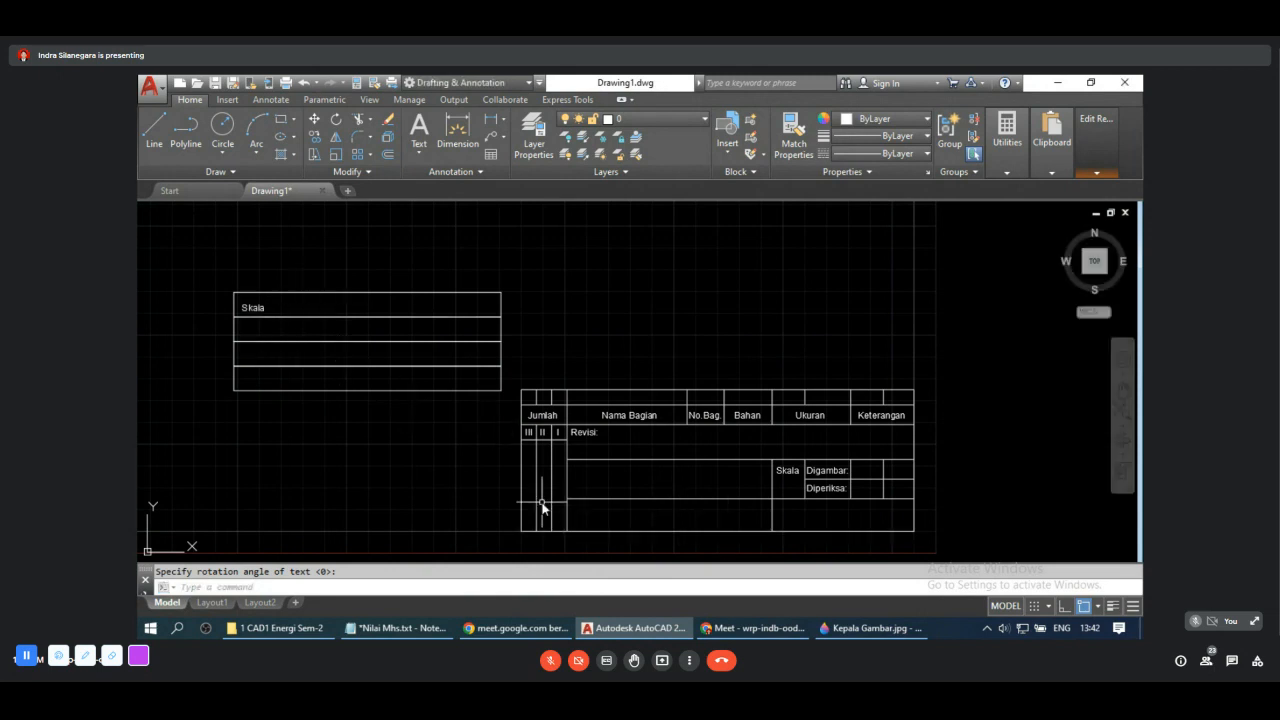
Step: Copy the Skala text straight down into each of the three rows below, with Ortho on
text(Cop)
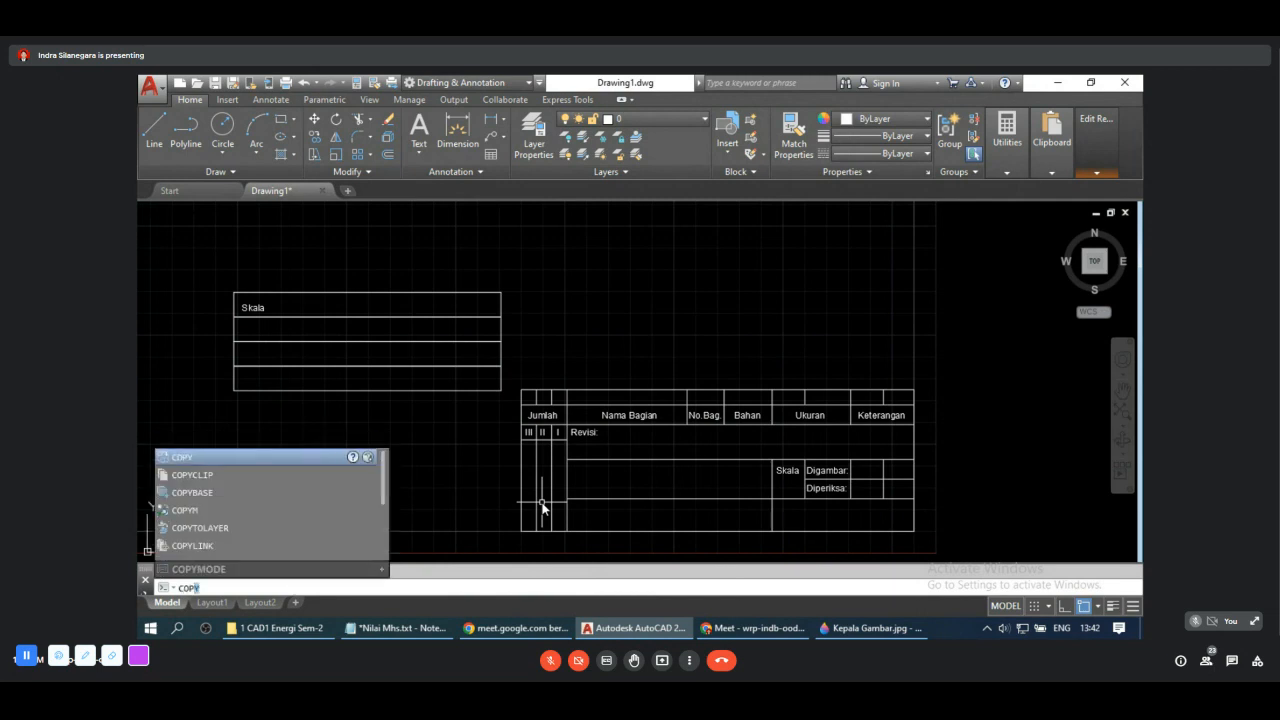
key(Return)
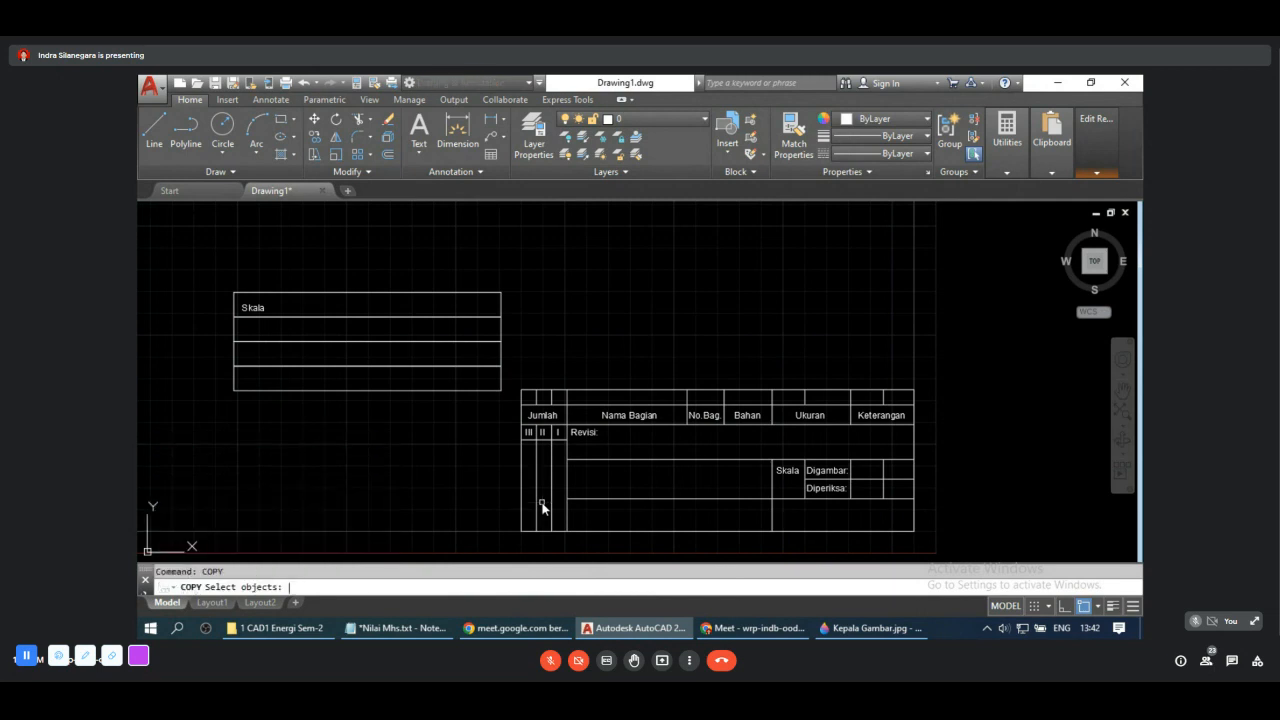
click(252, 307)
key(Return)
click(258, 312)
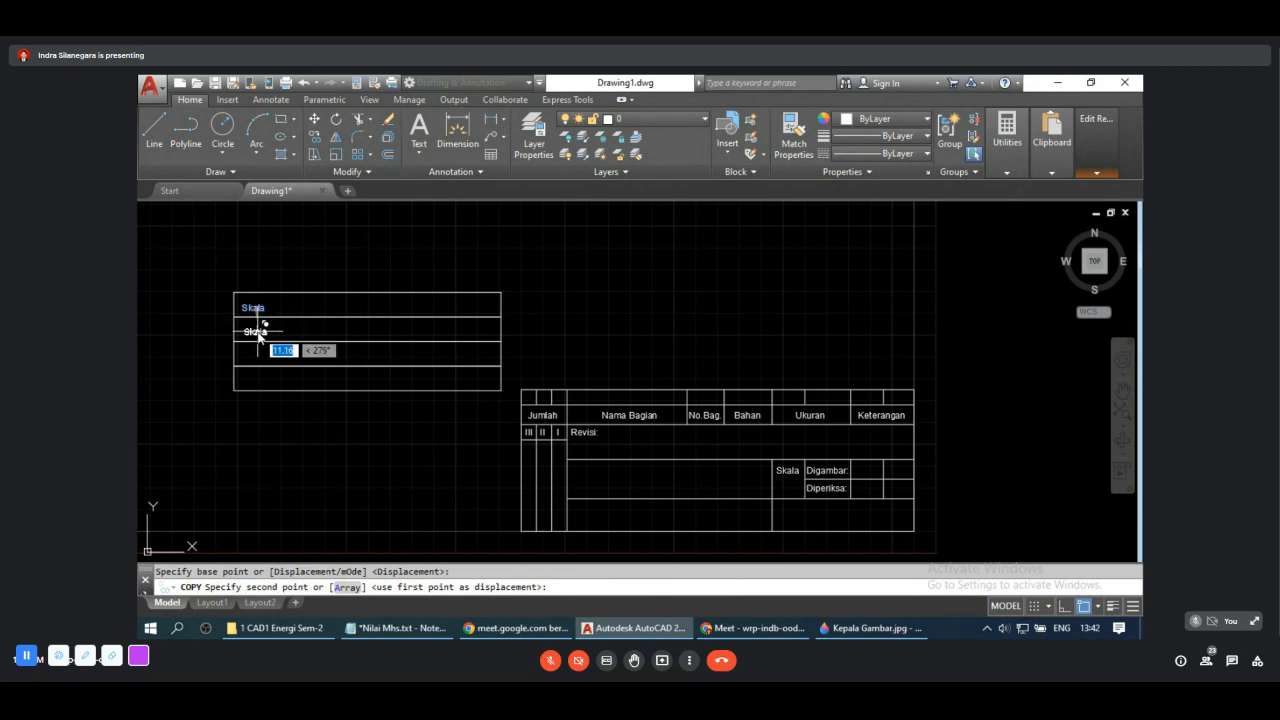
click(1064, 606)
click(250, 333)
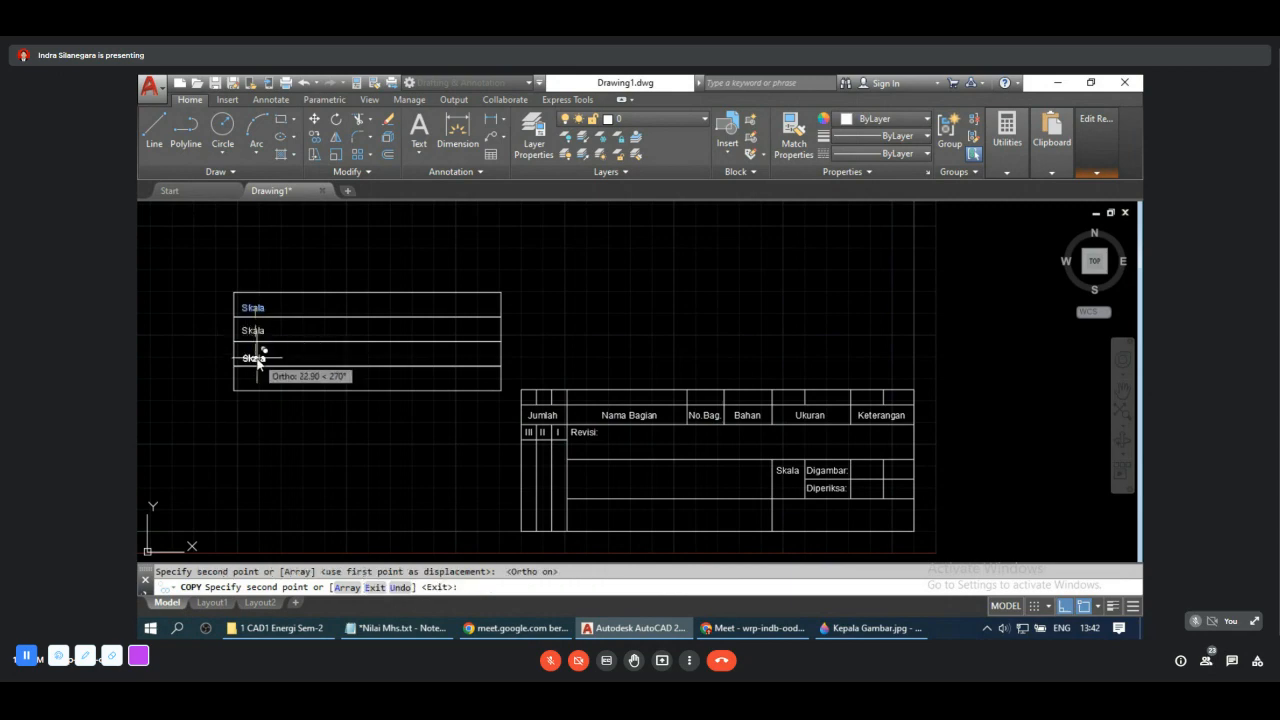
click(254, 357)
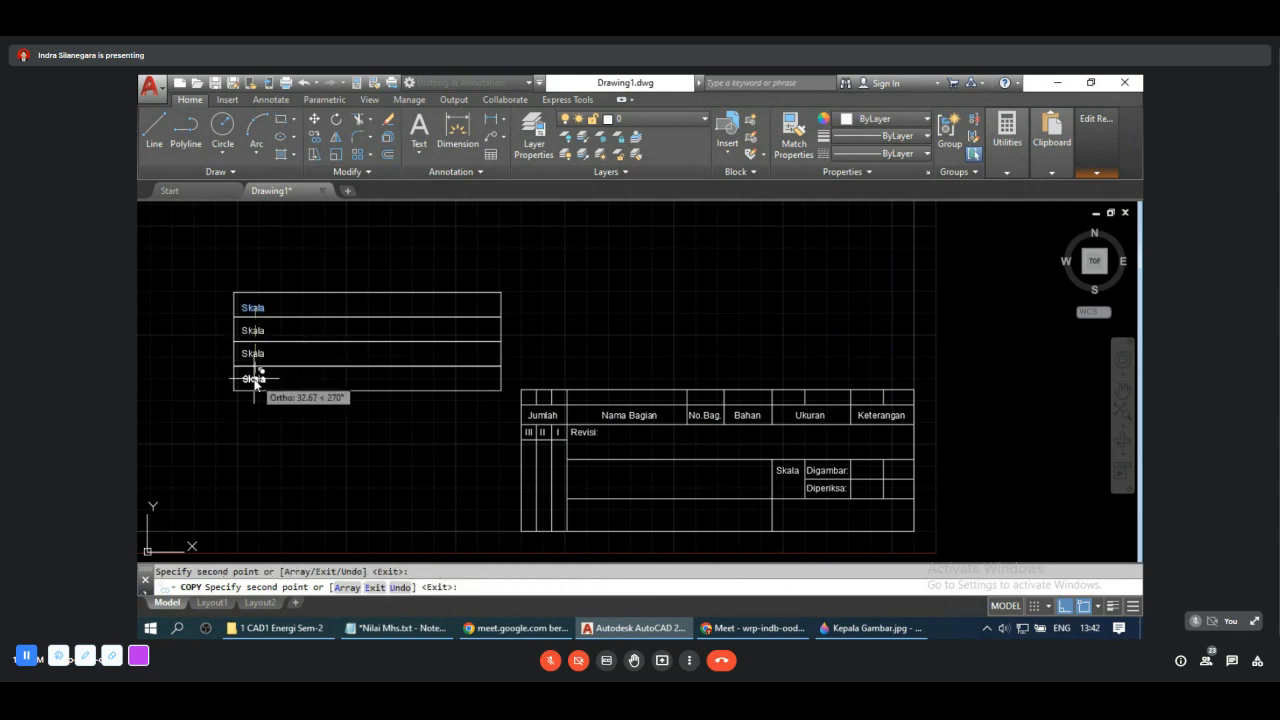
click(278, 392)
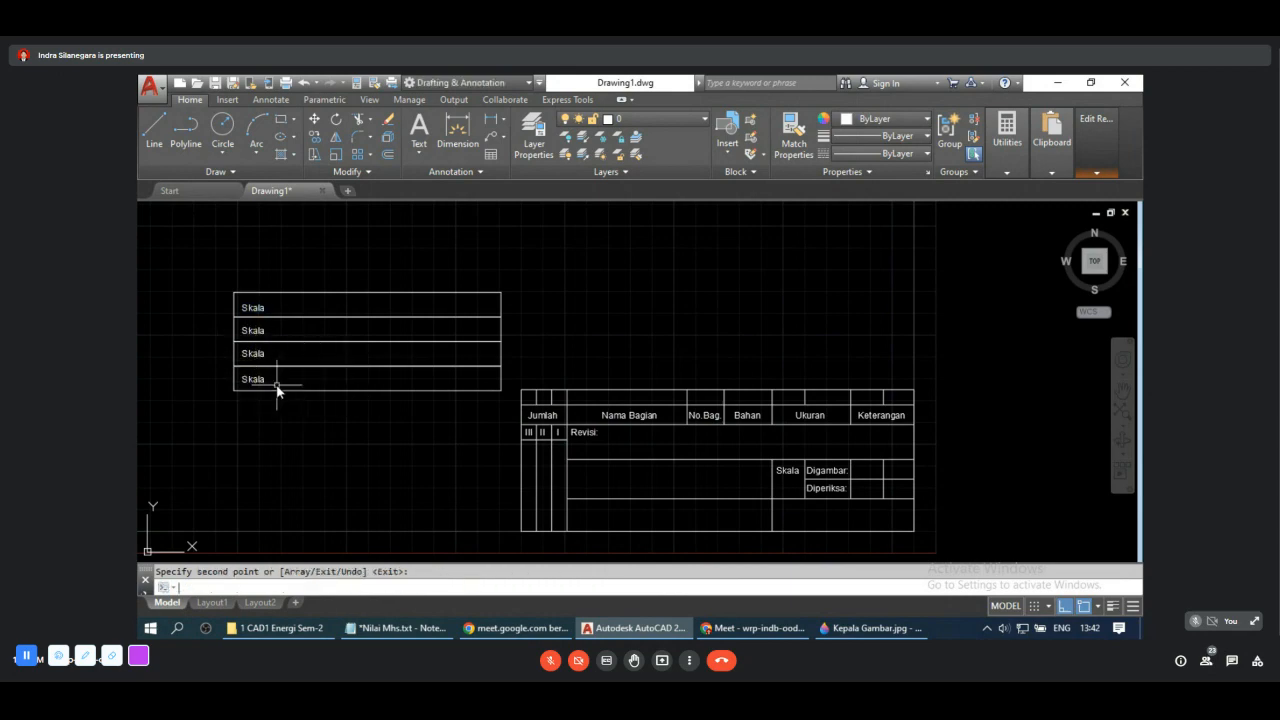
key(Return)
Step: Change the text in the second row of the stack to Digambar:
scroll(277, 349, up, 2)
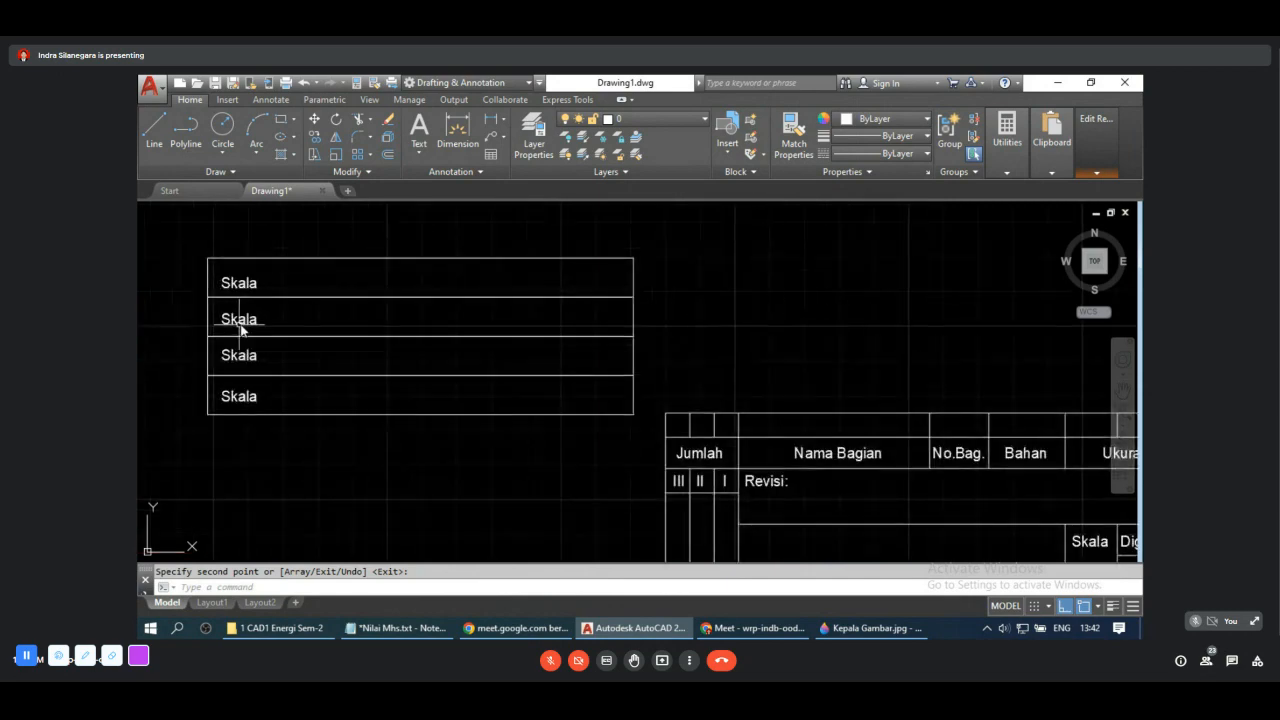
scroll(240, 323, down, 3)
click(251, 322)
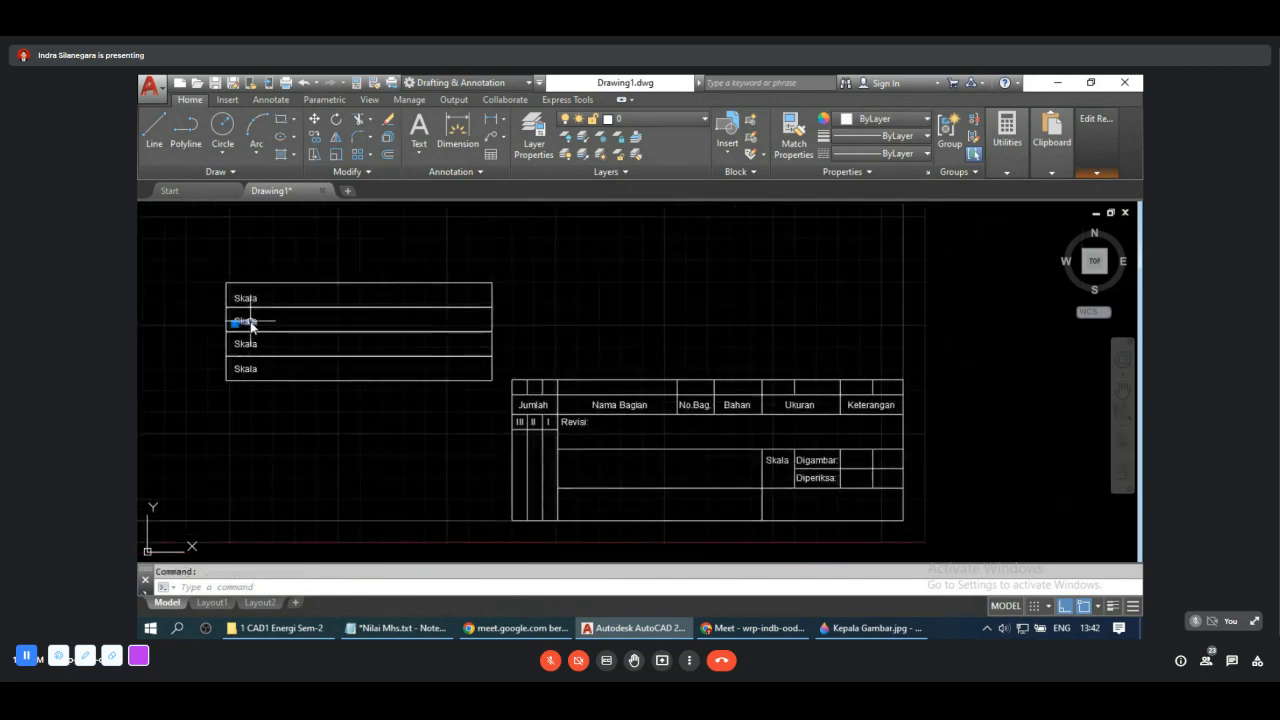
double_click(250, 321)
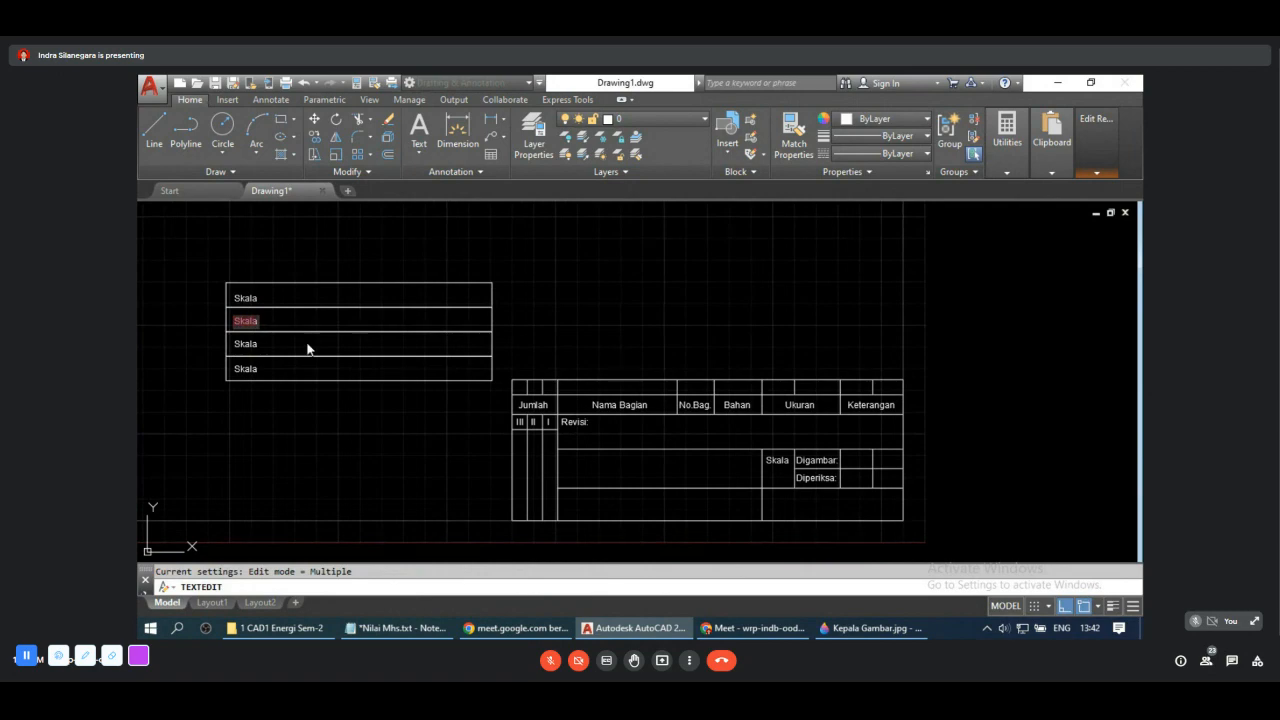
text(Digambar:)
key(Return)
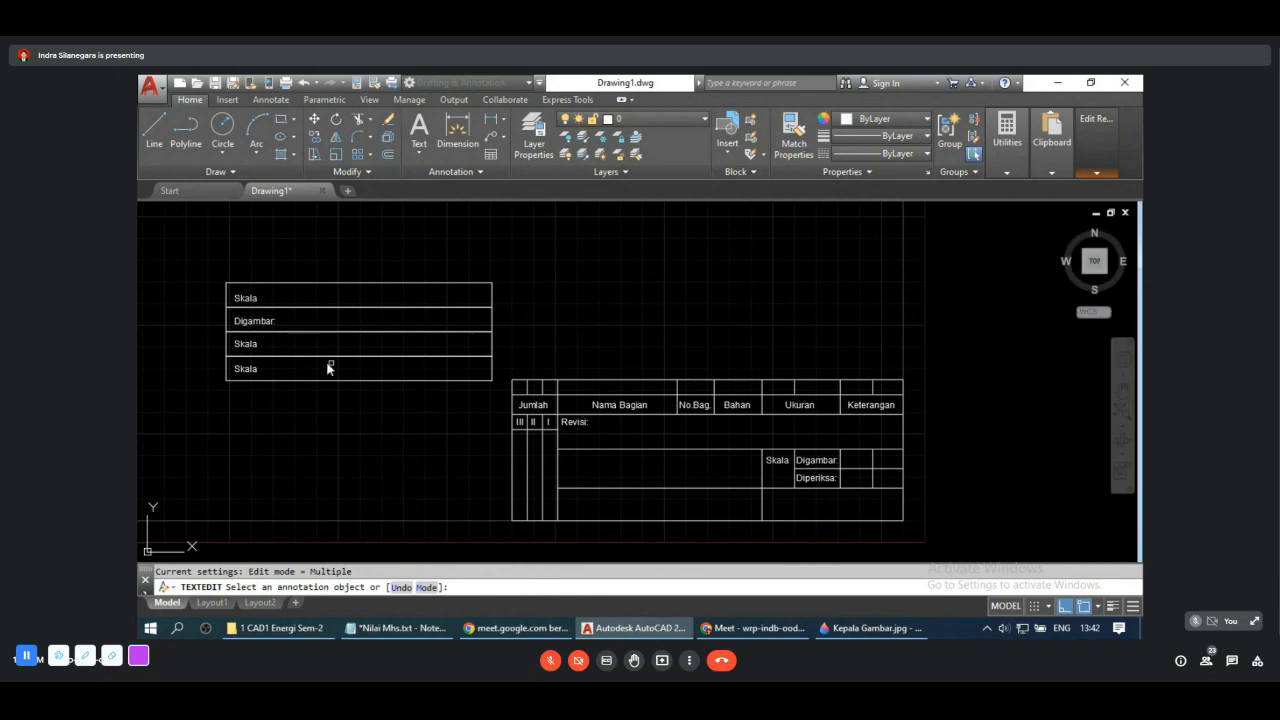
Step: Change the text in the third row of the stack to Diperiksa:
click(250, 350)
text(Di)
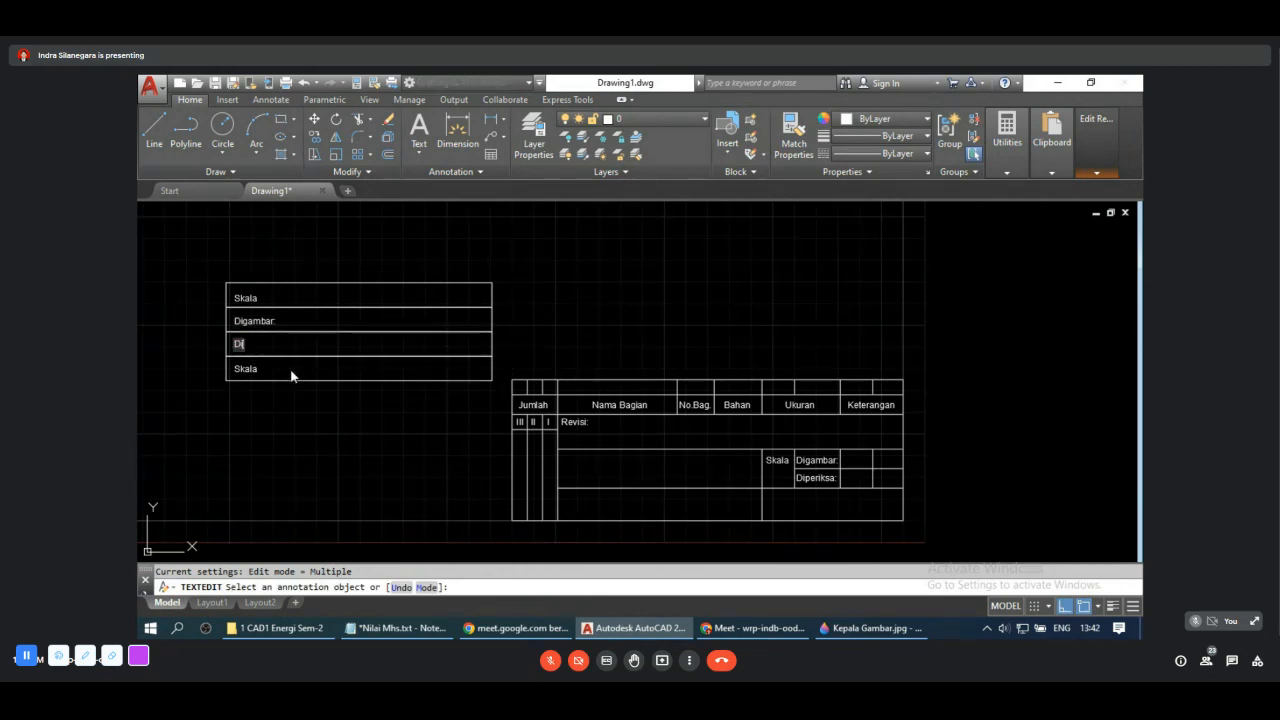
text(periksa:)
key(Return)
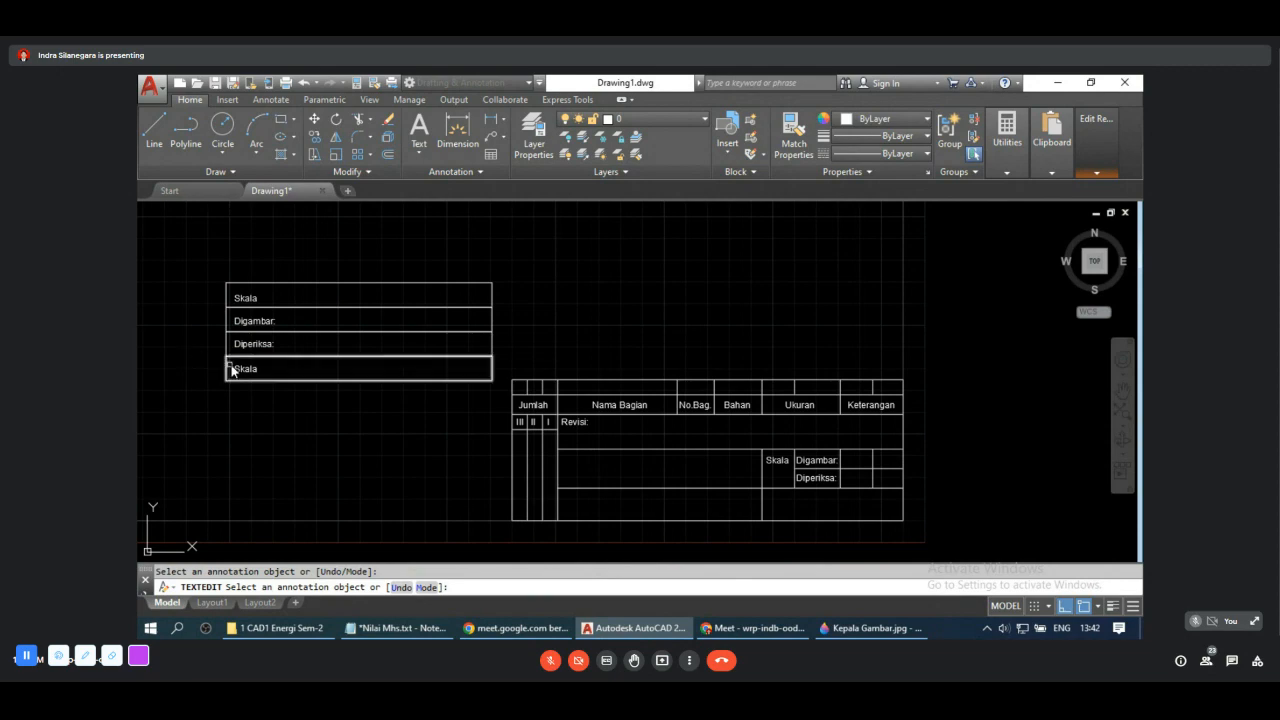
Step: Change the text in the fourth row of the stack to Diliahat: and finish text editing
click(245, 371)
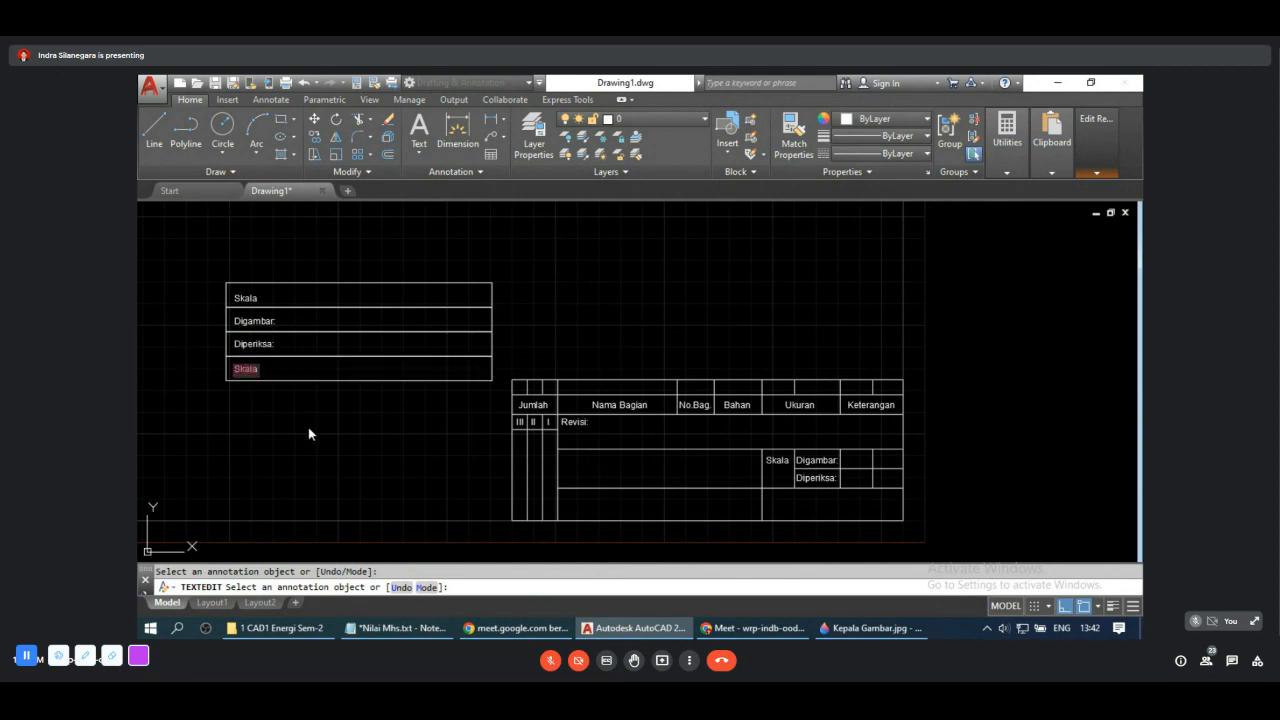
text(Diliahat:)
click(308, 427)
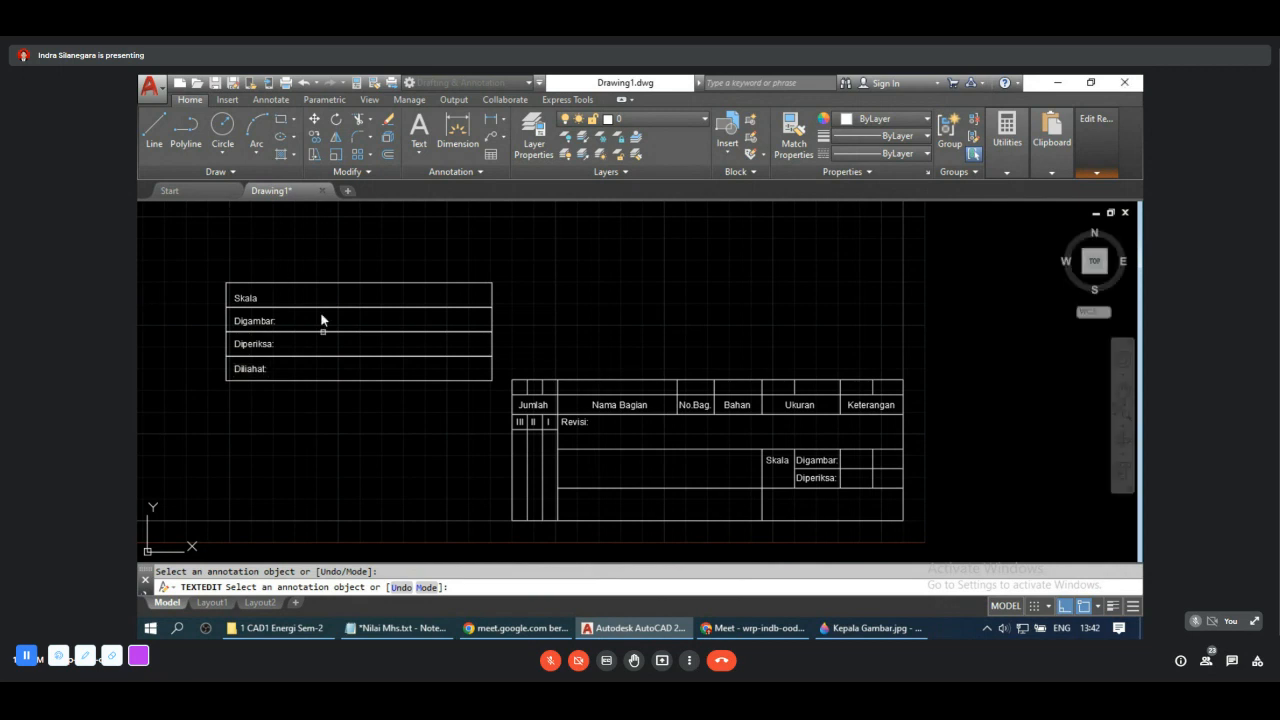
middle_drag(555, 320, 455, 283)
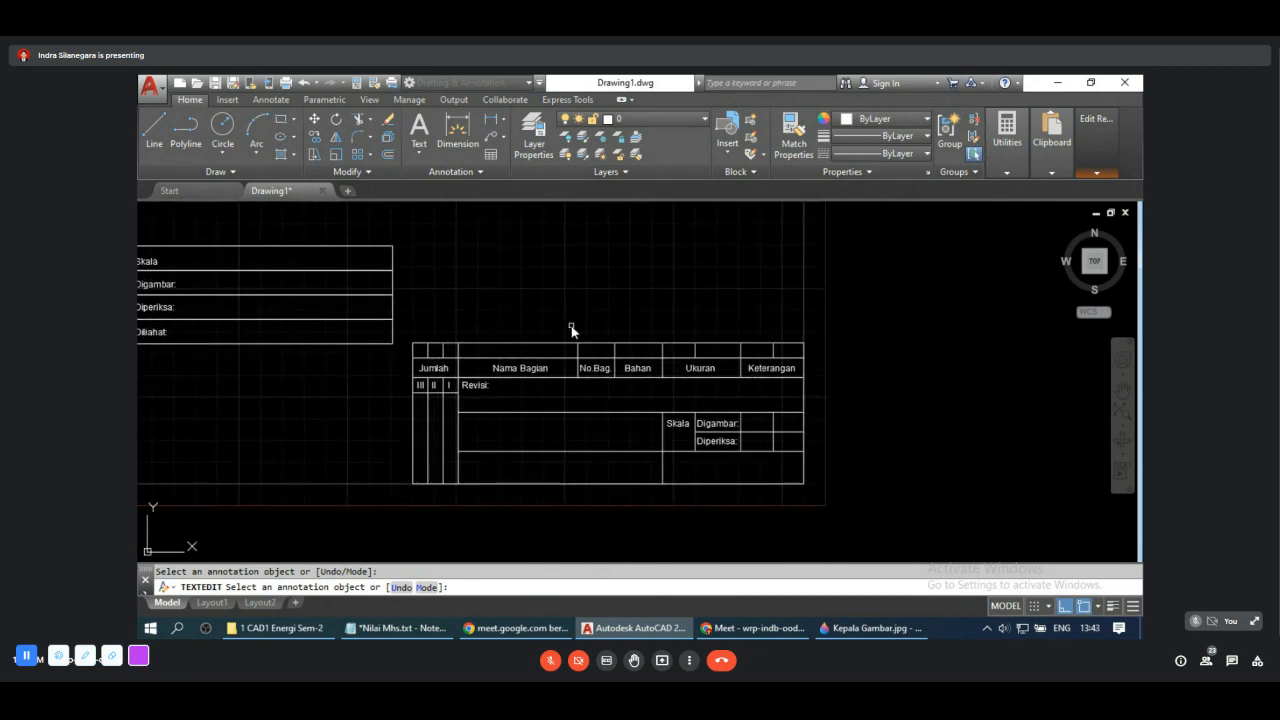
key(Escape)
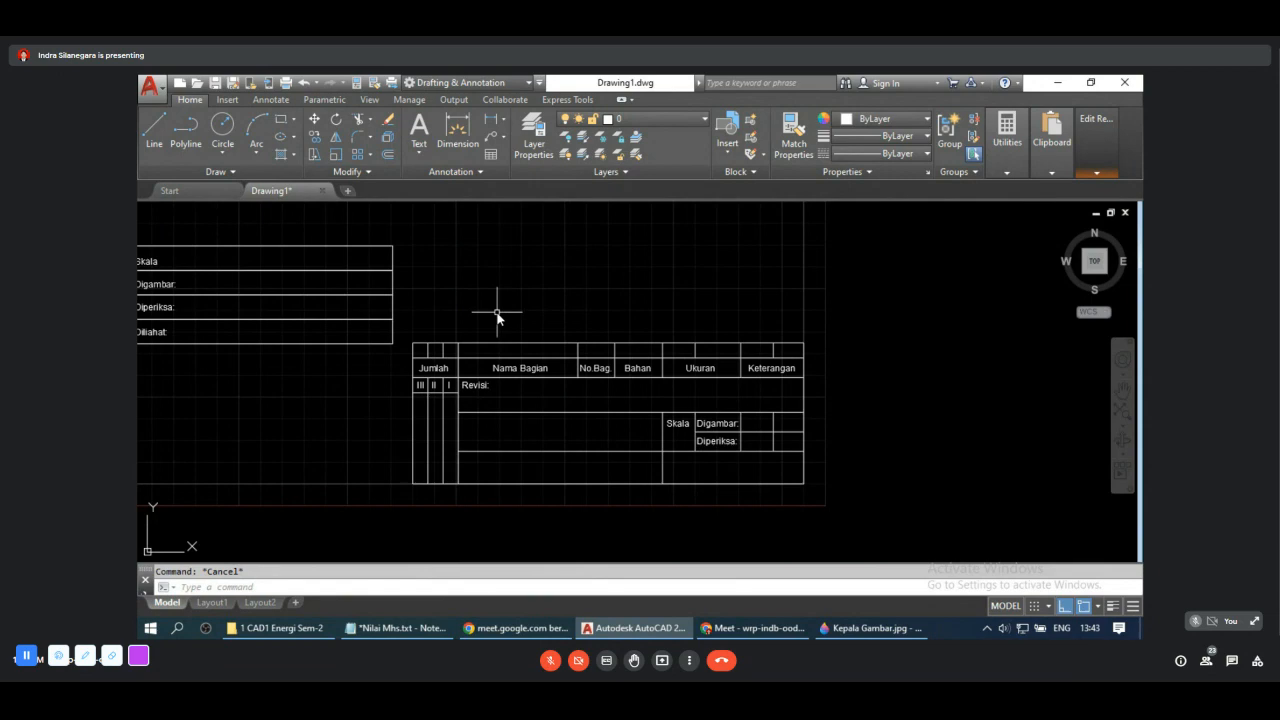
Step: Close the Kepala Gambar reference editing session with REFCLOSE, discarding all reference changes
scroll(497, 316, down, 2)
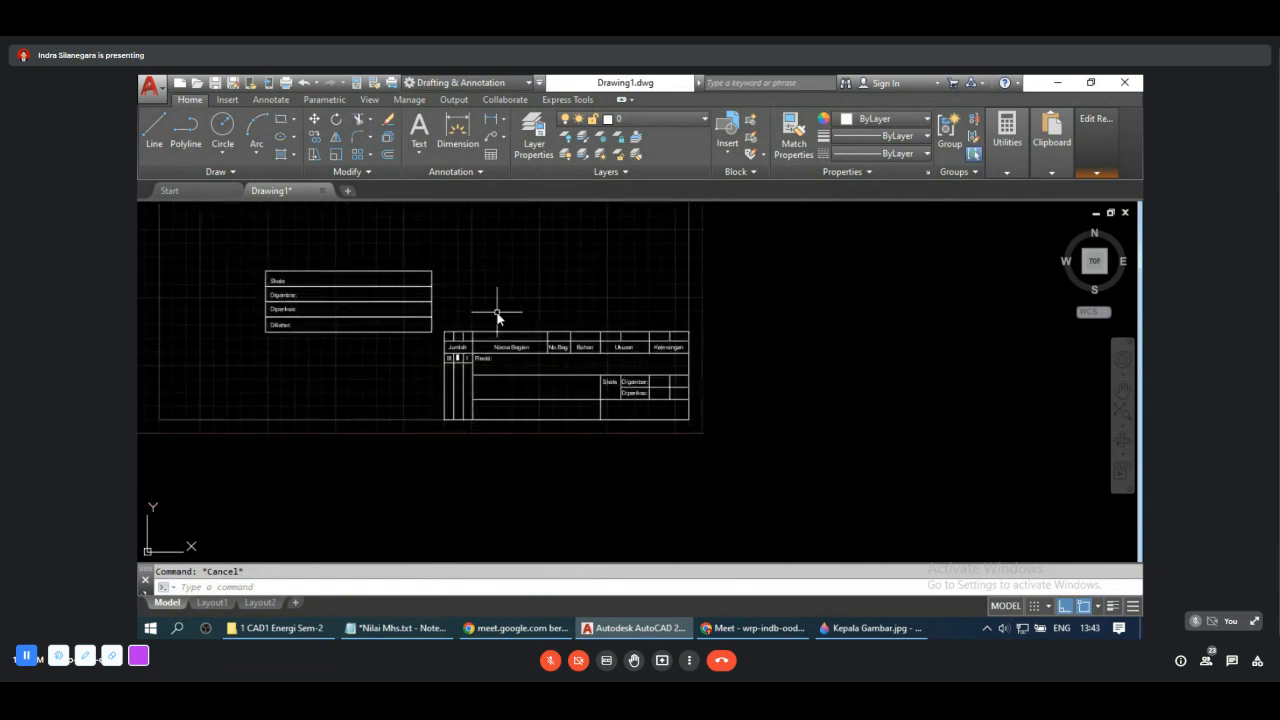
text(r)
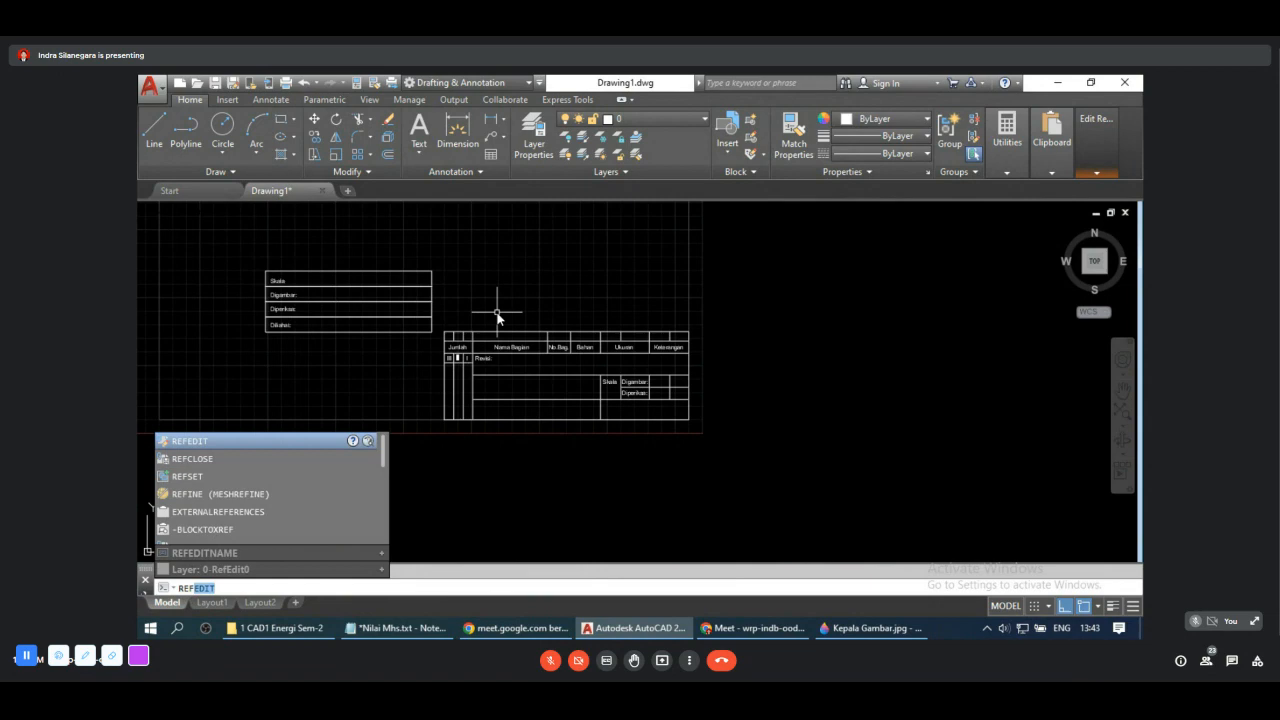
key(Escape)
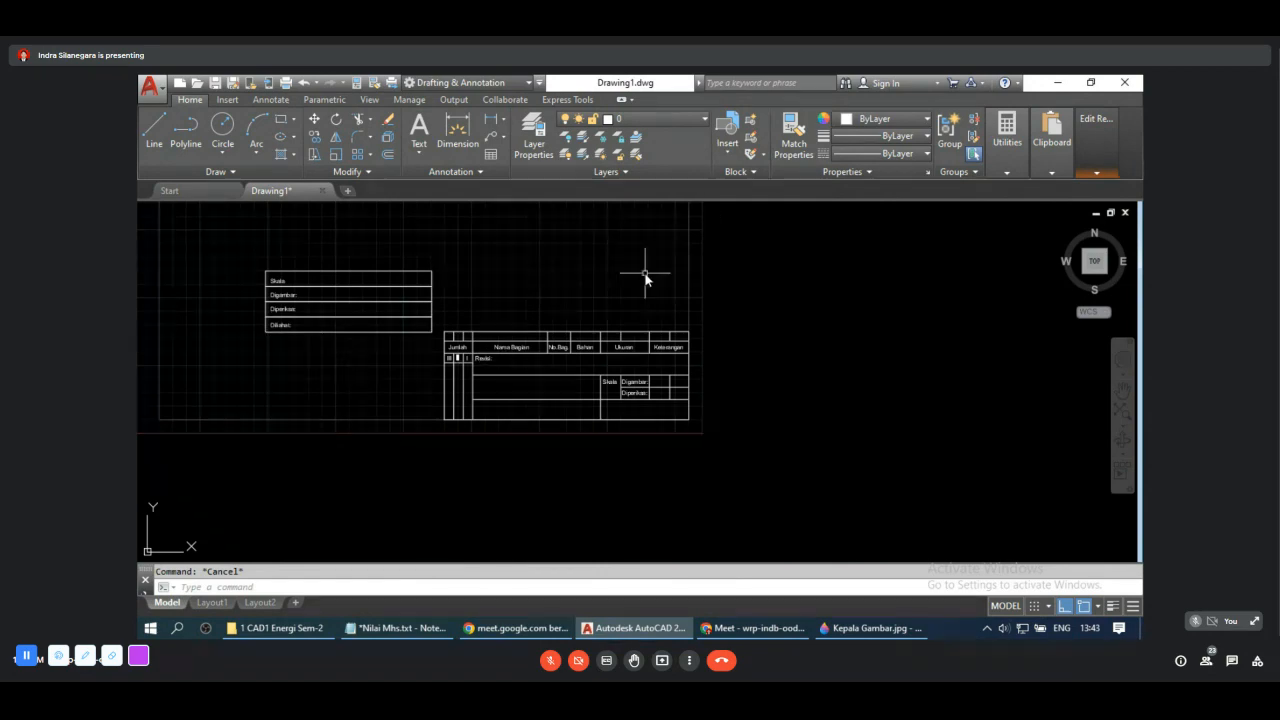
text(r)
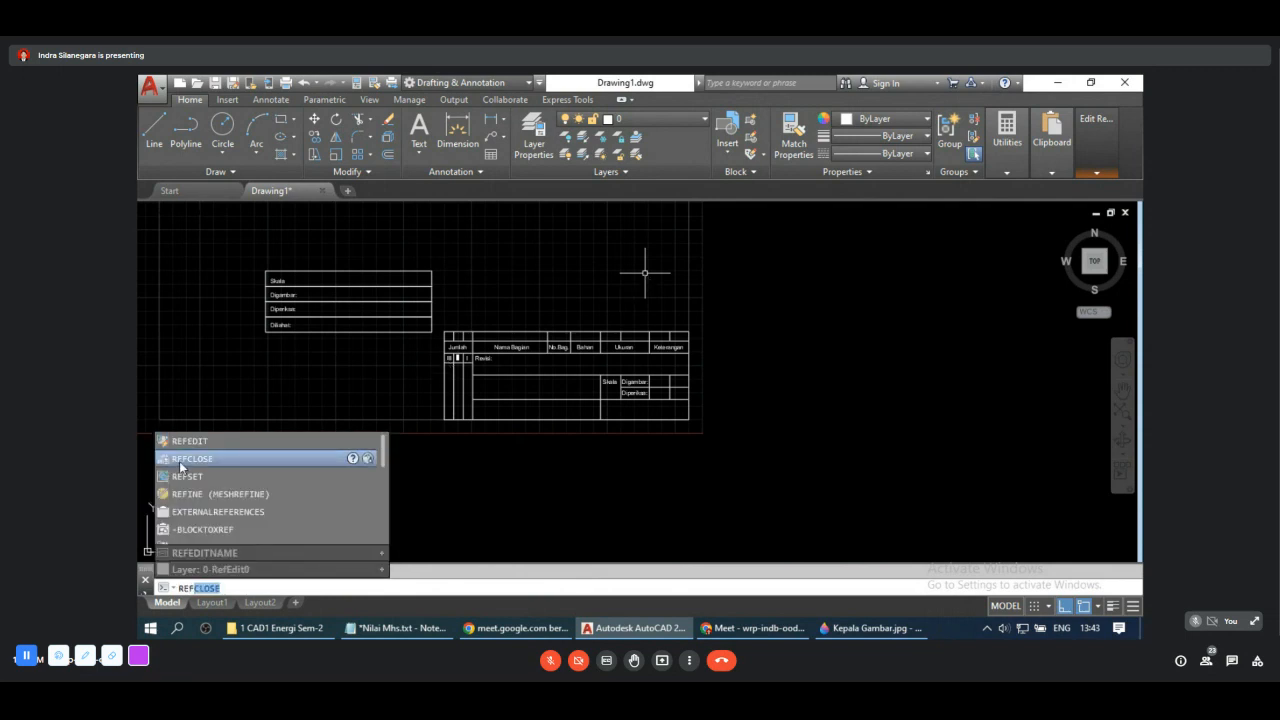
click(185, 458)
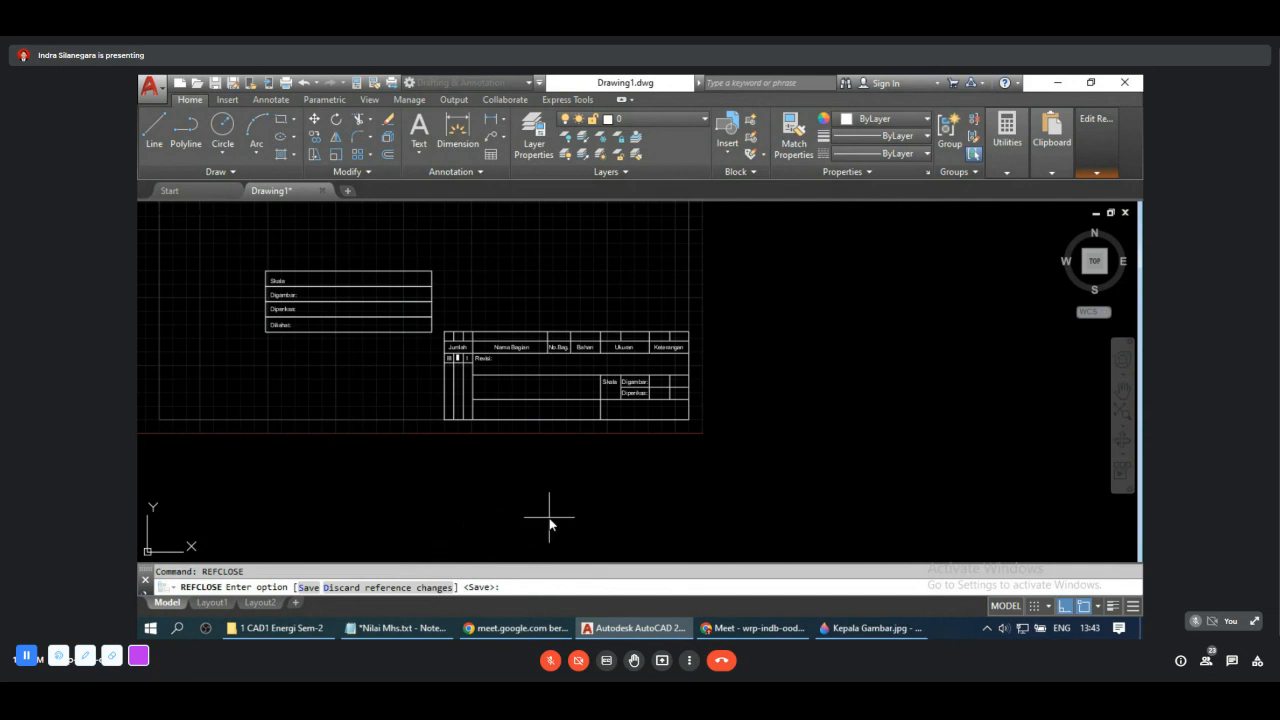
click(352, 586)
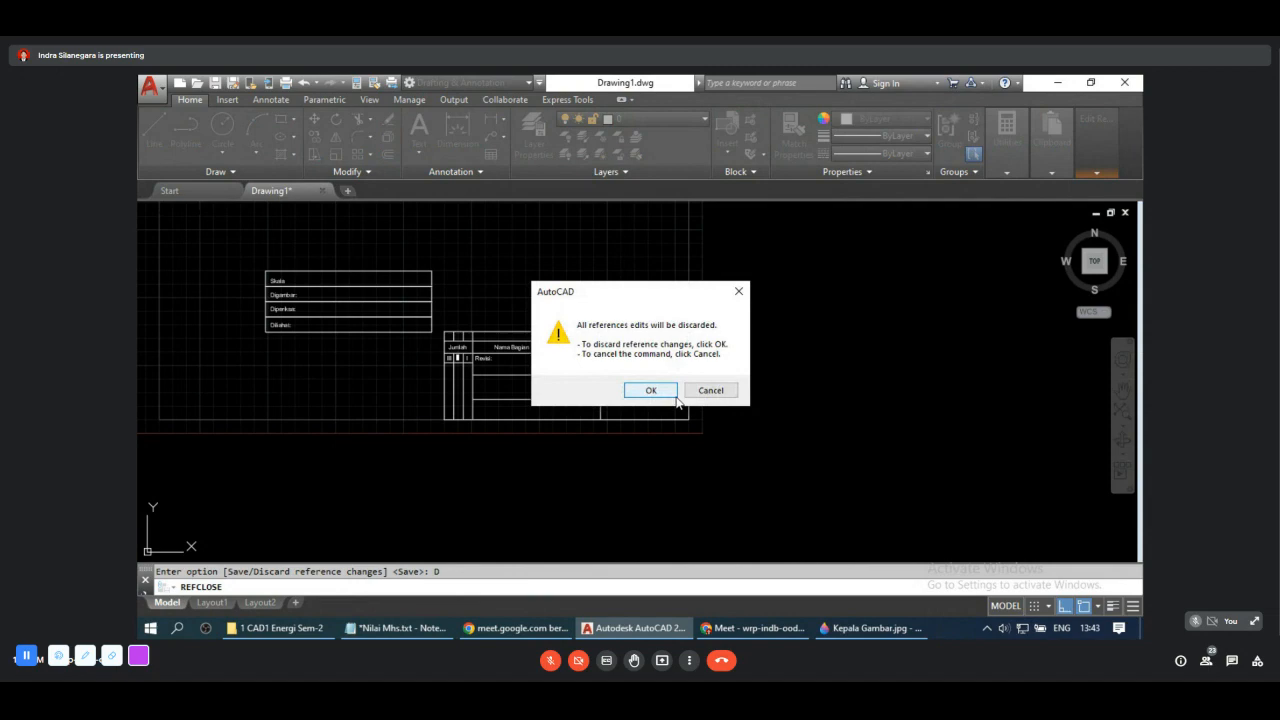
click(663, 393)
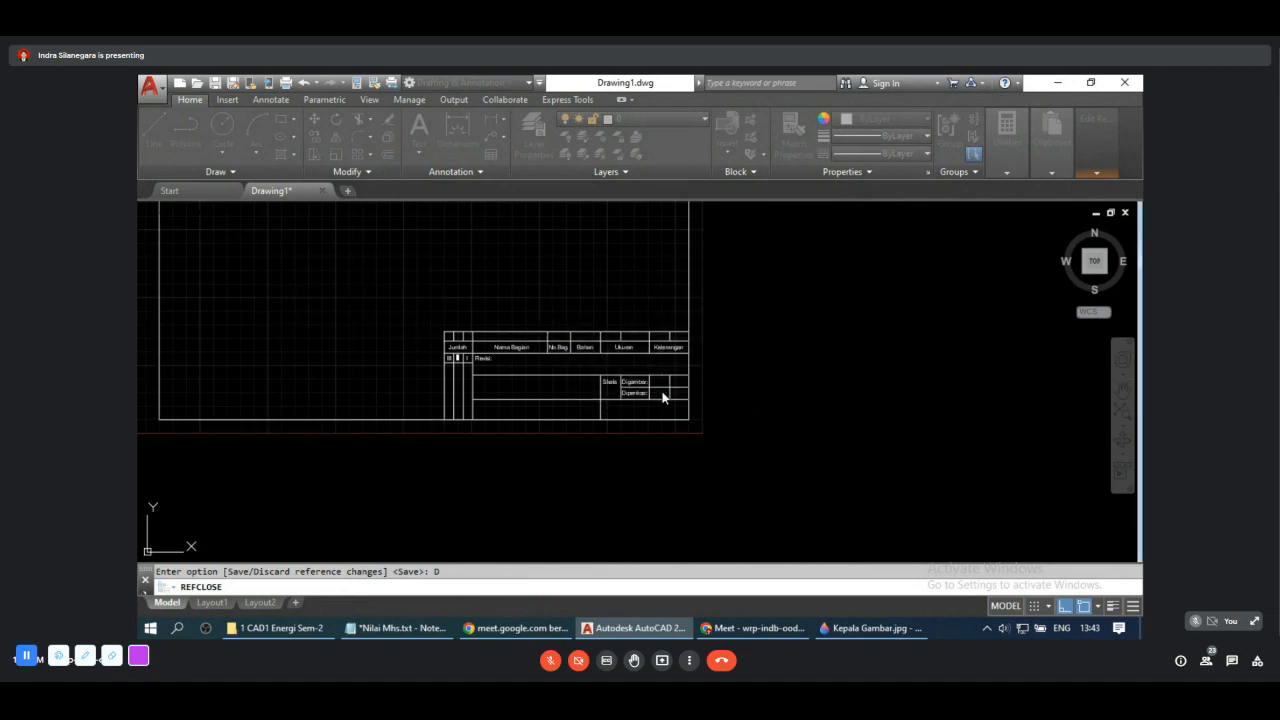
Step: Draw a rectangle about 146 mm wide just above the title block and a second one starting from its upper-left corner
middle_drag(417, 405, 524, 486)
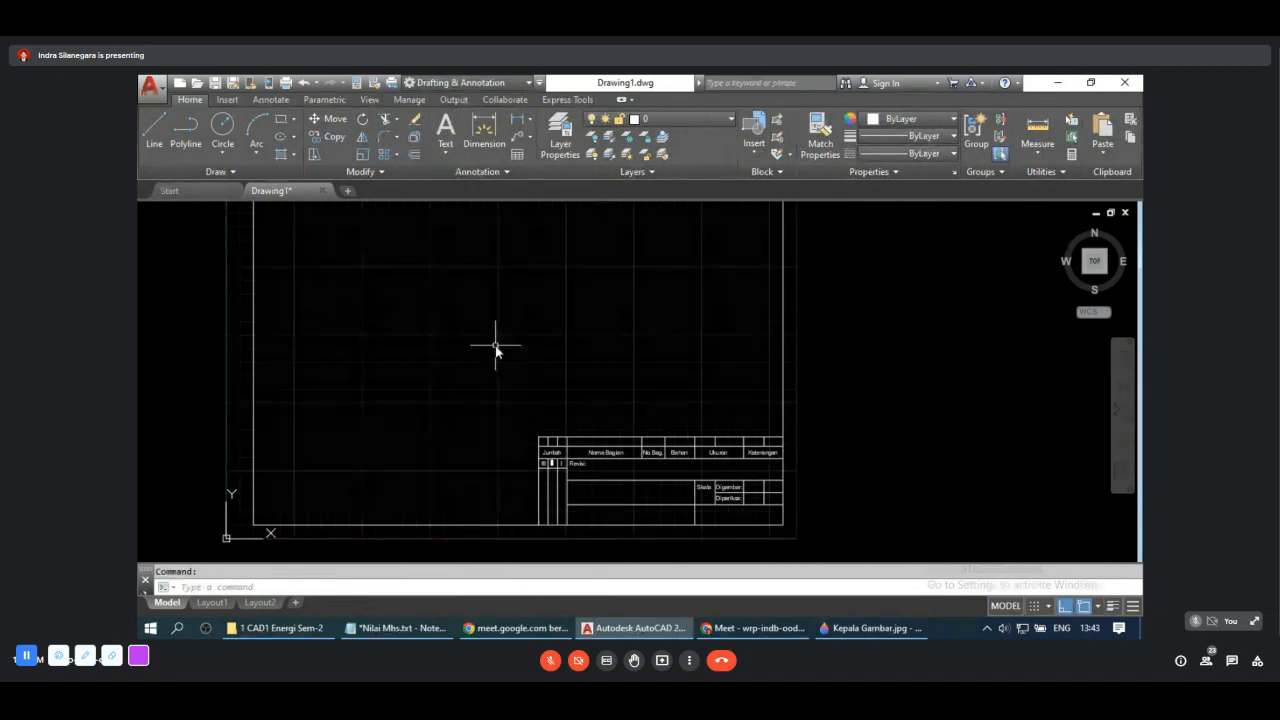
click(283, 122)
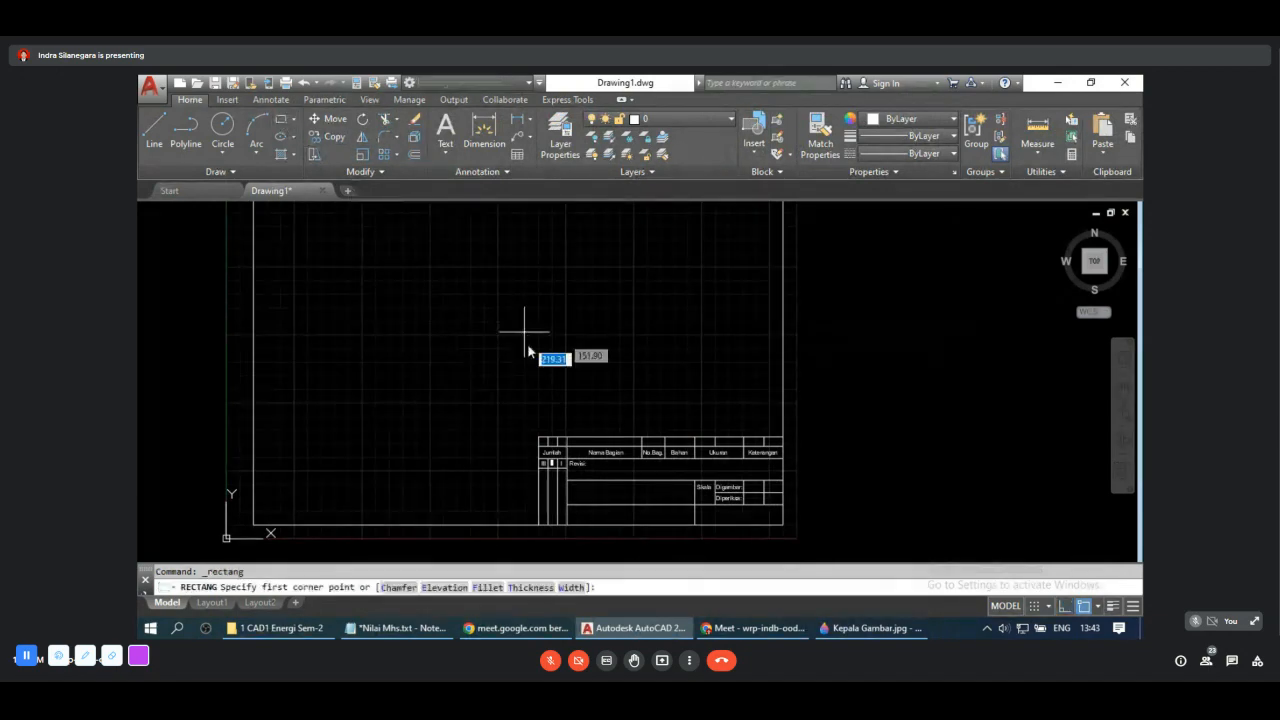
click(547, 393)
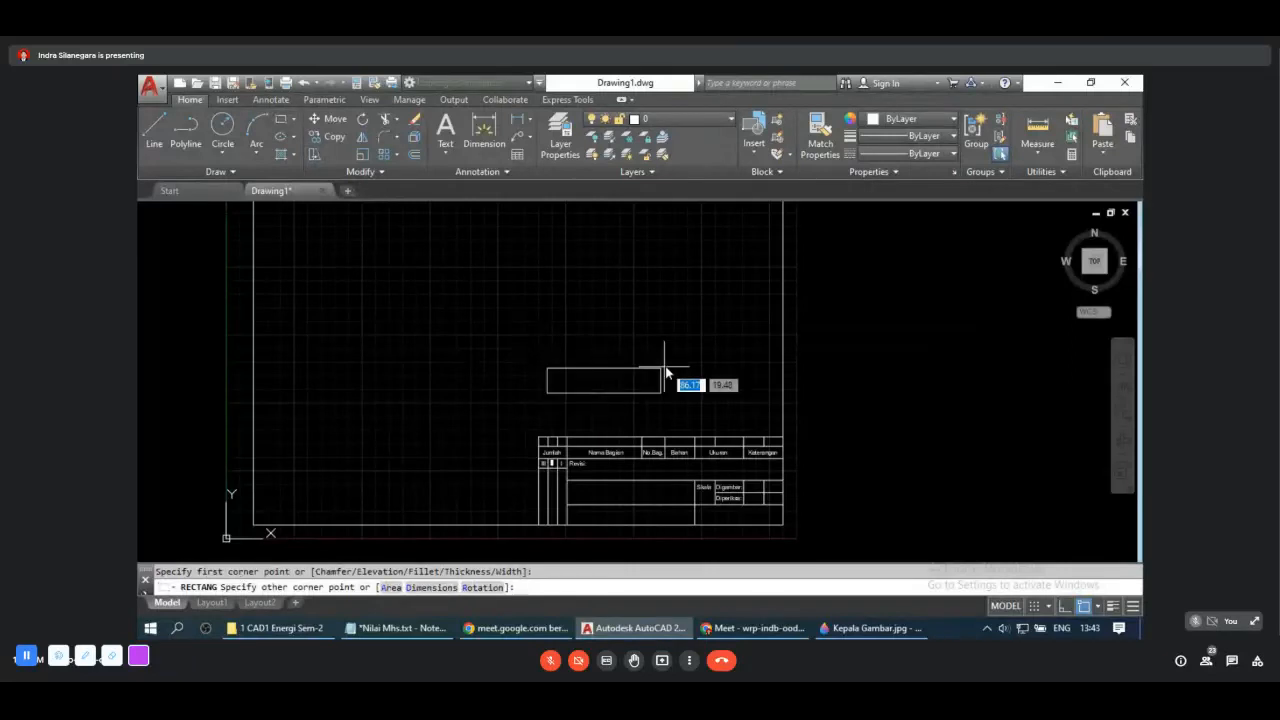
click(746, 377)
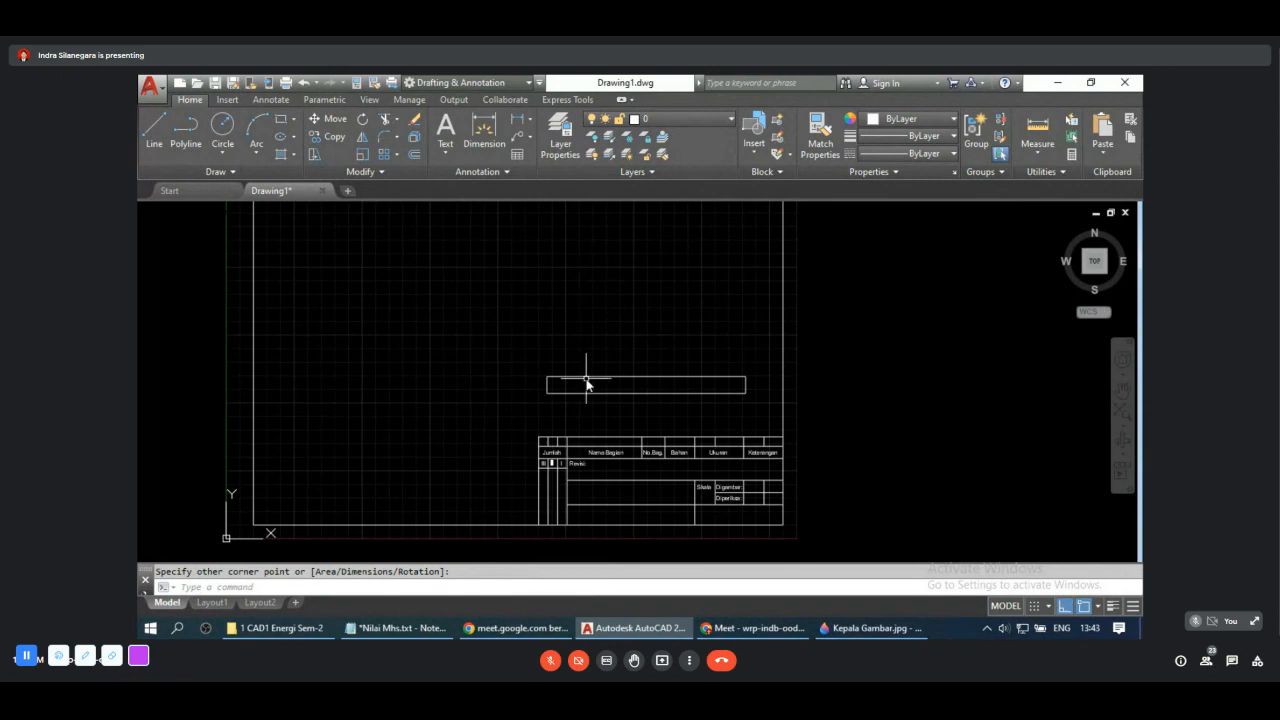
click(277, 125)
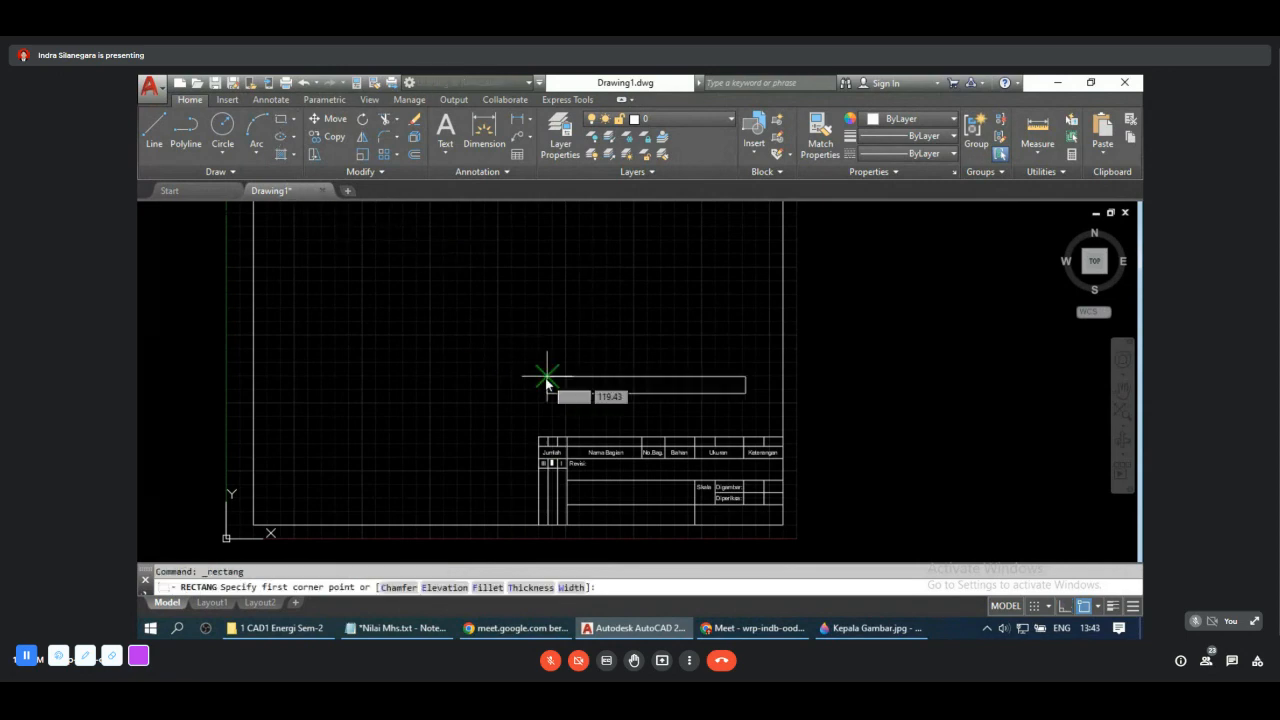
click(547, 379)
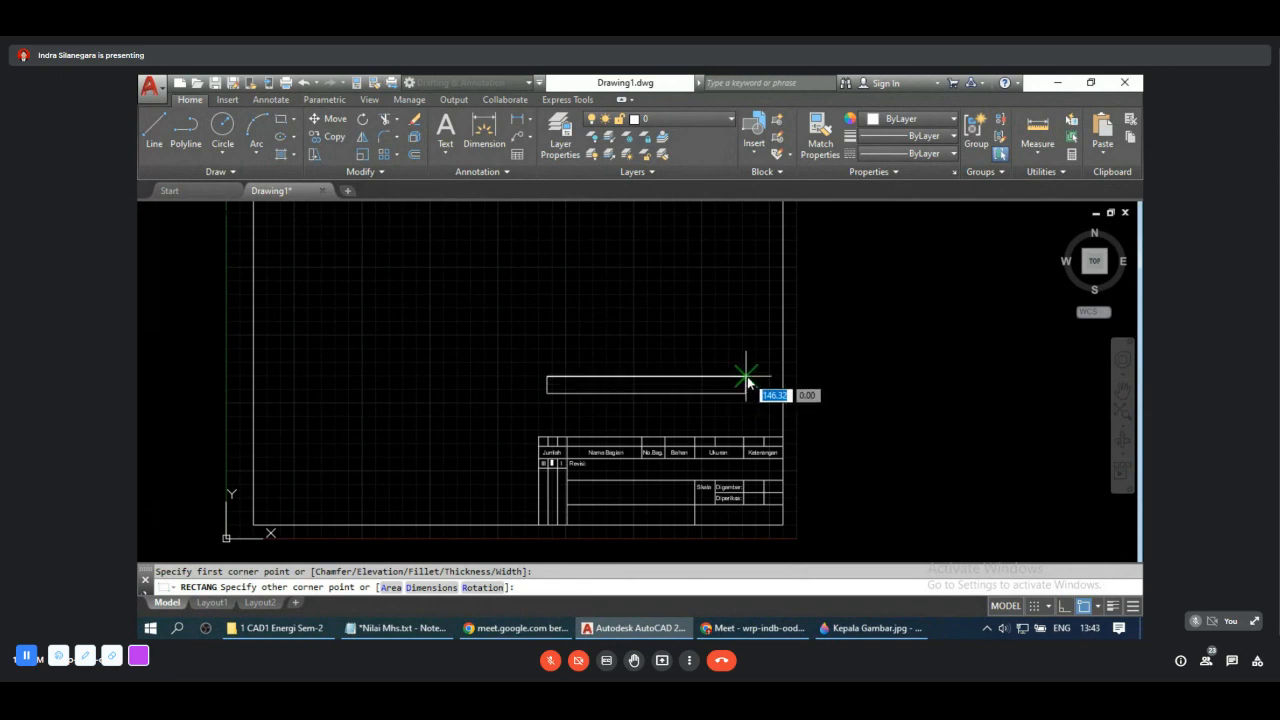
click(746, 390)
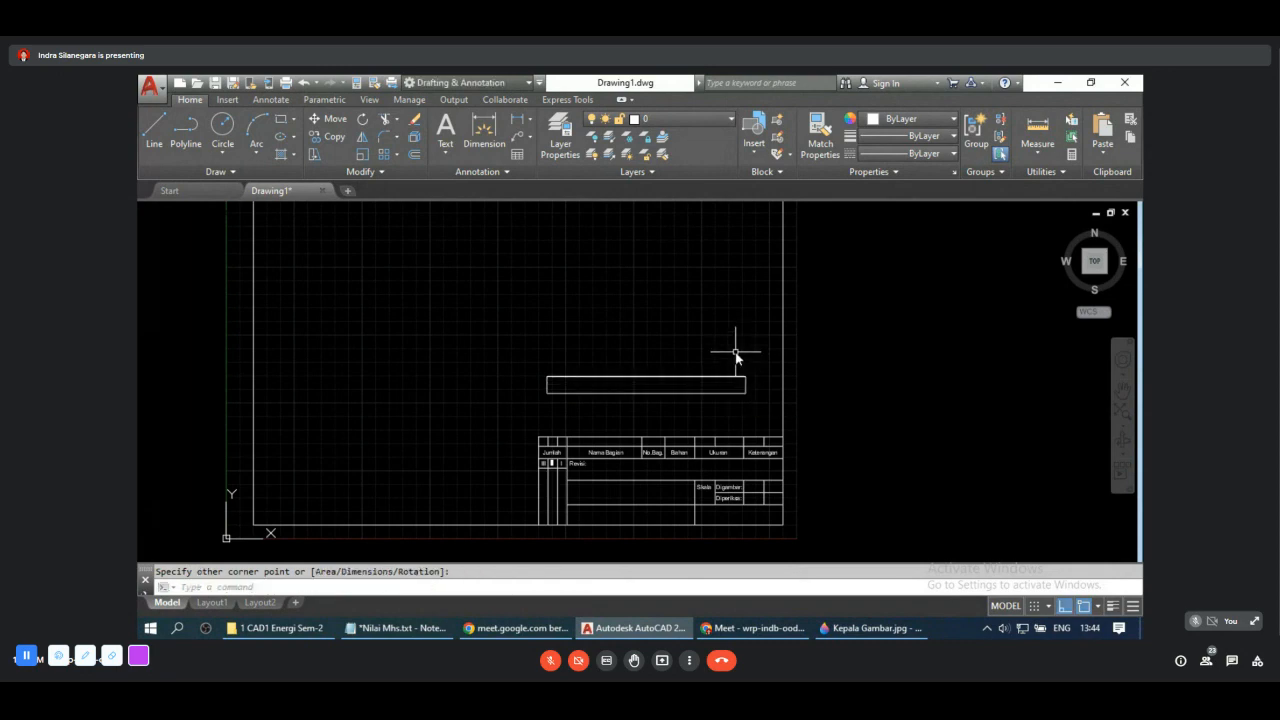
Step: Undo the second rectangle and erase the first one above the title block
key(Escape)
click(303, 82)
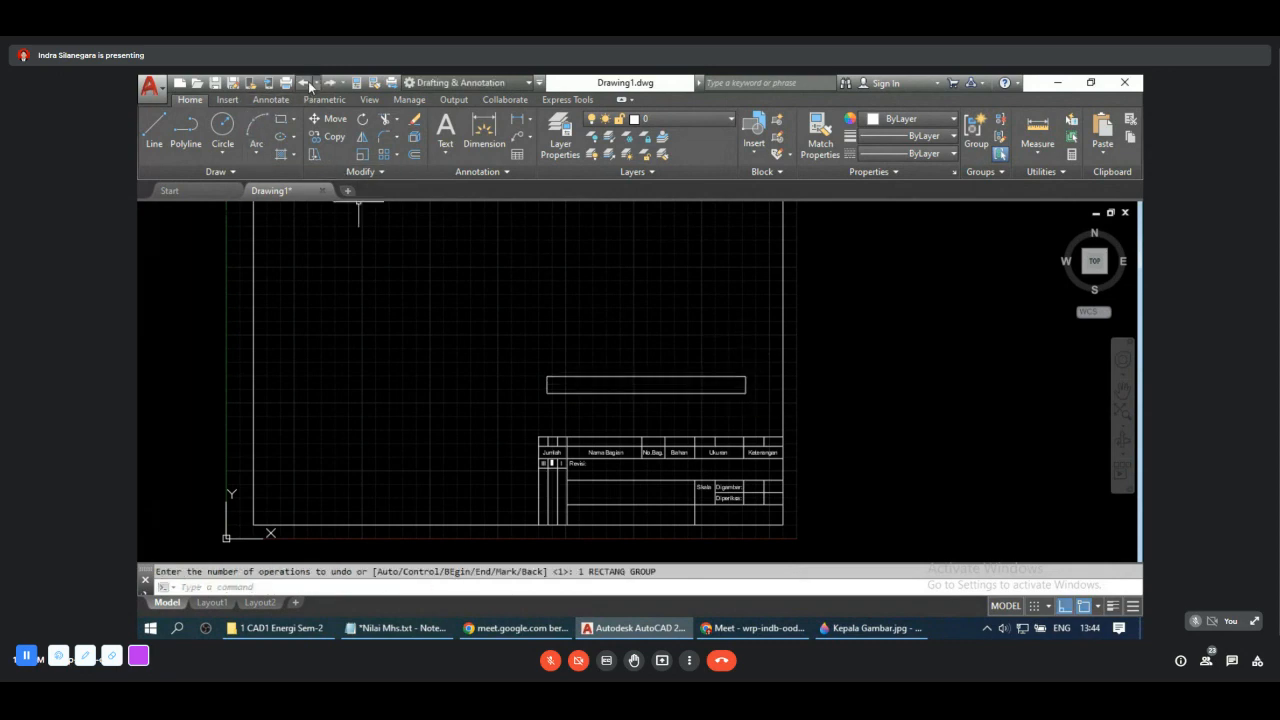
click(697, 393)
key(Delete)
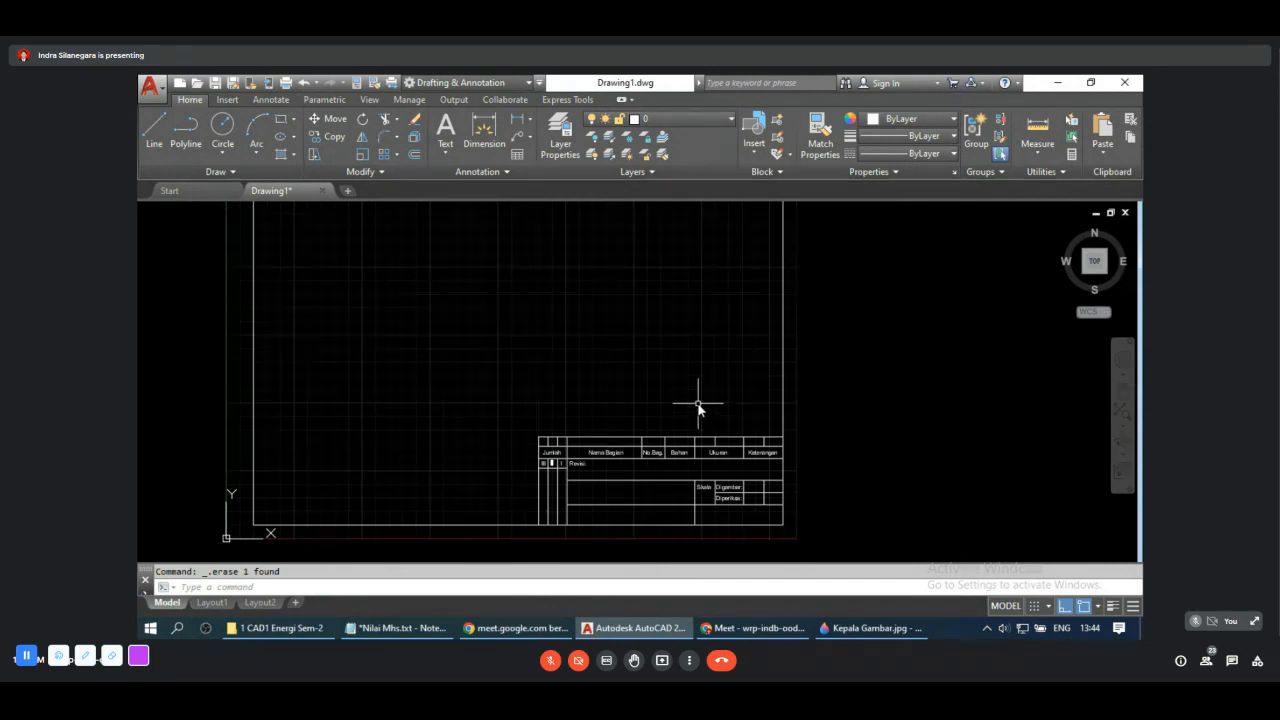
middle_drag(698, 405, 633, 352)
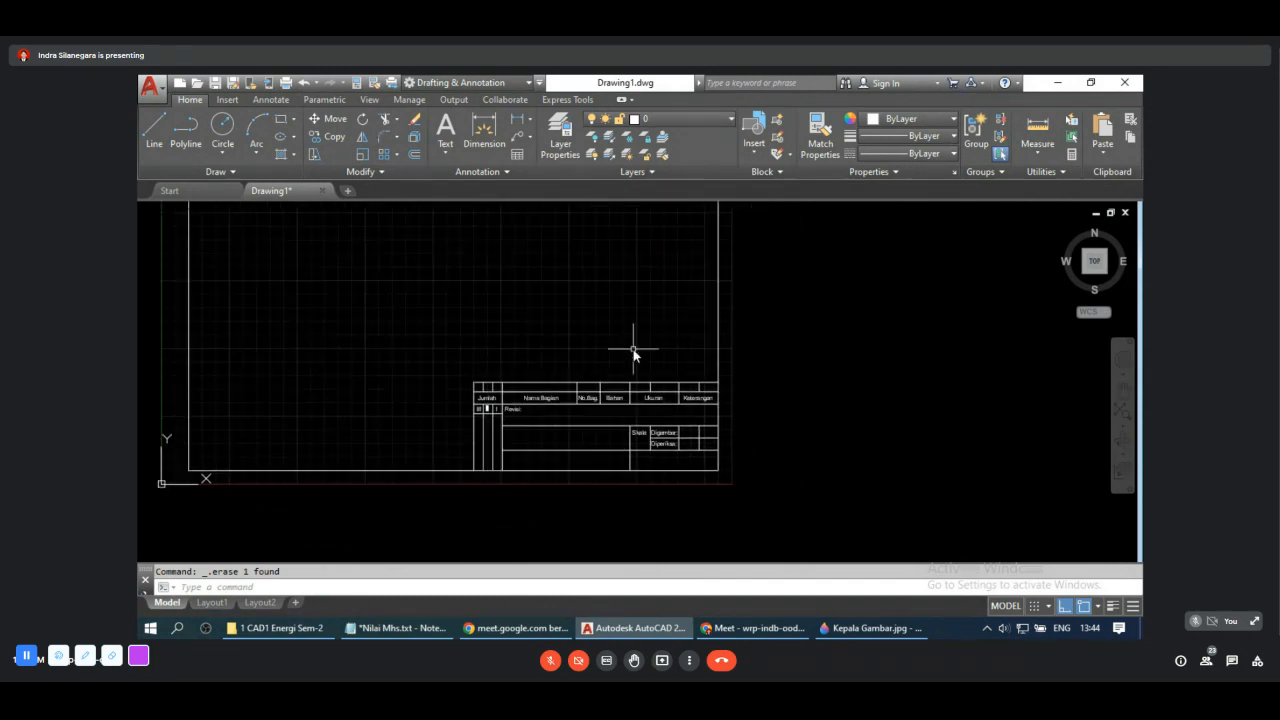
text(block)
key(Return)
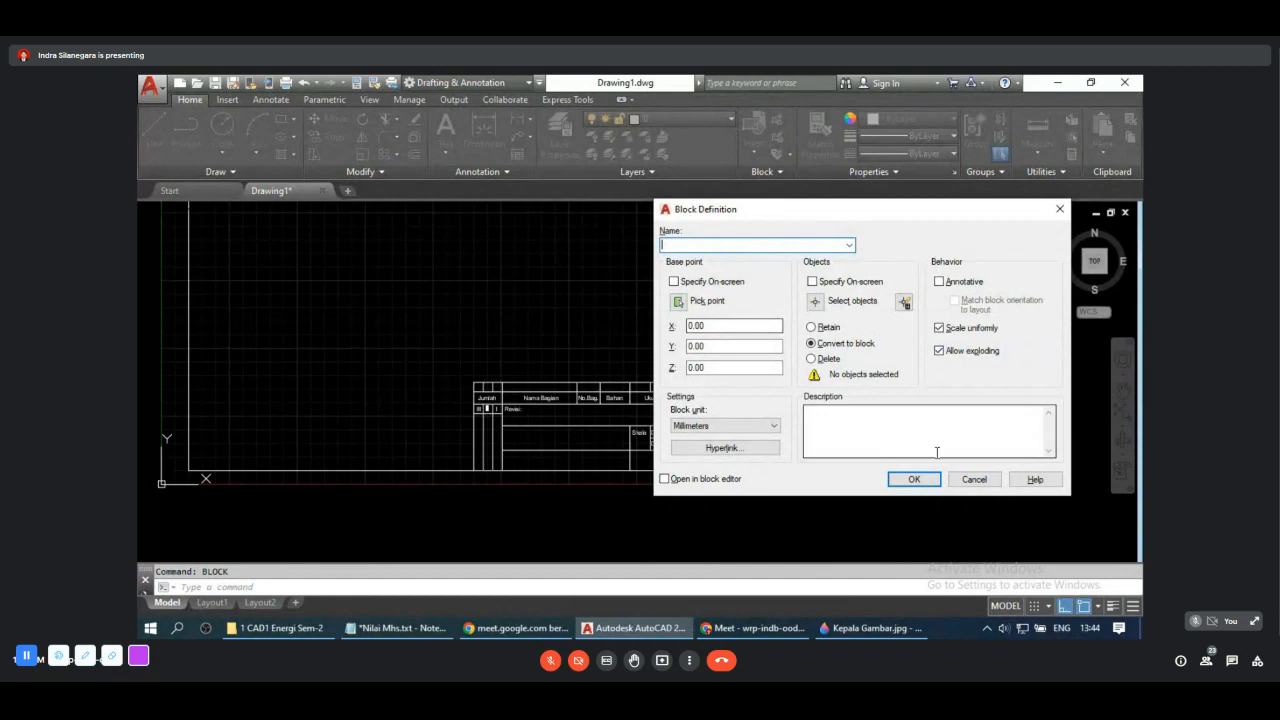
click(911, 480)
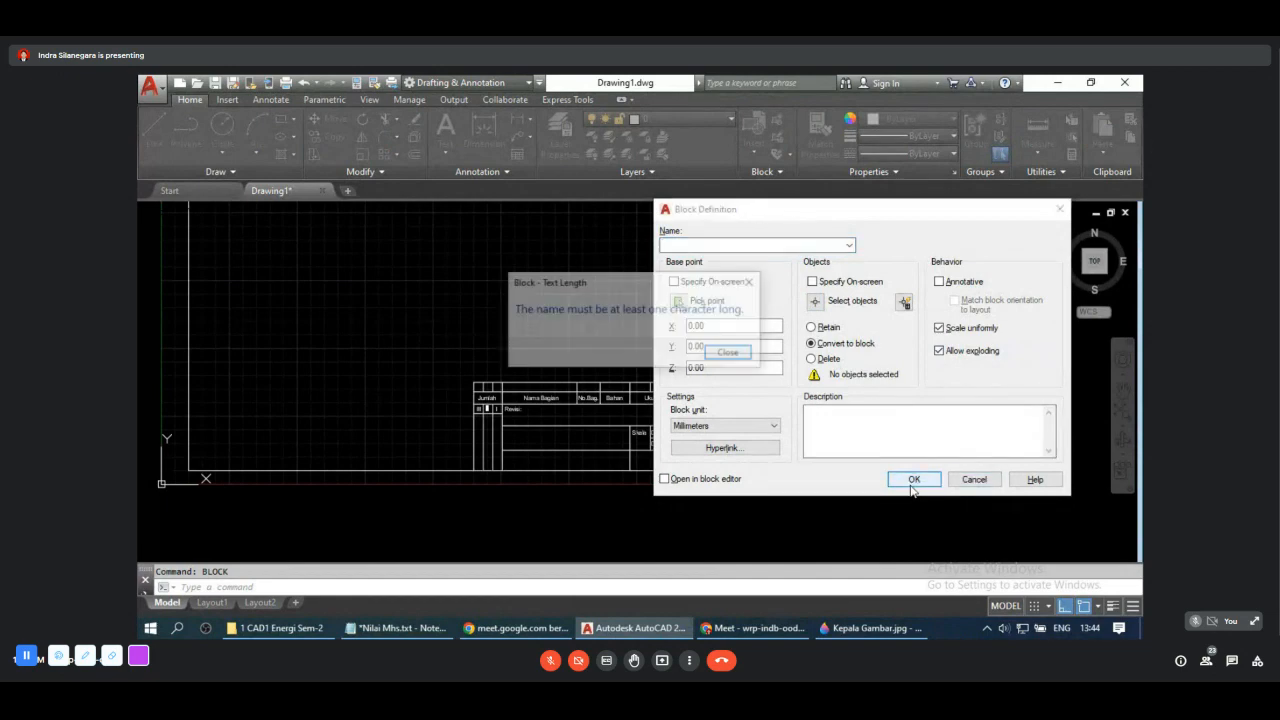
click(726, 354)
click(992, 480)
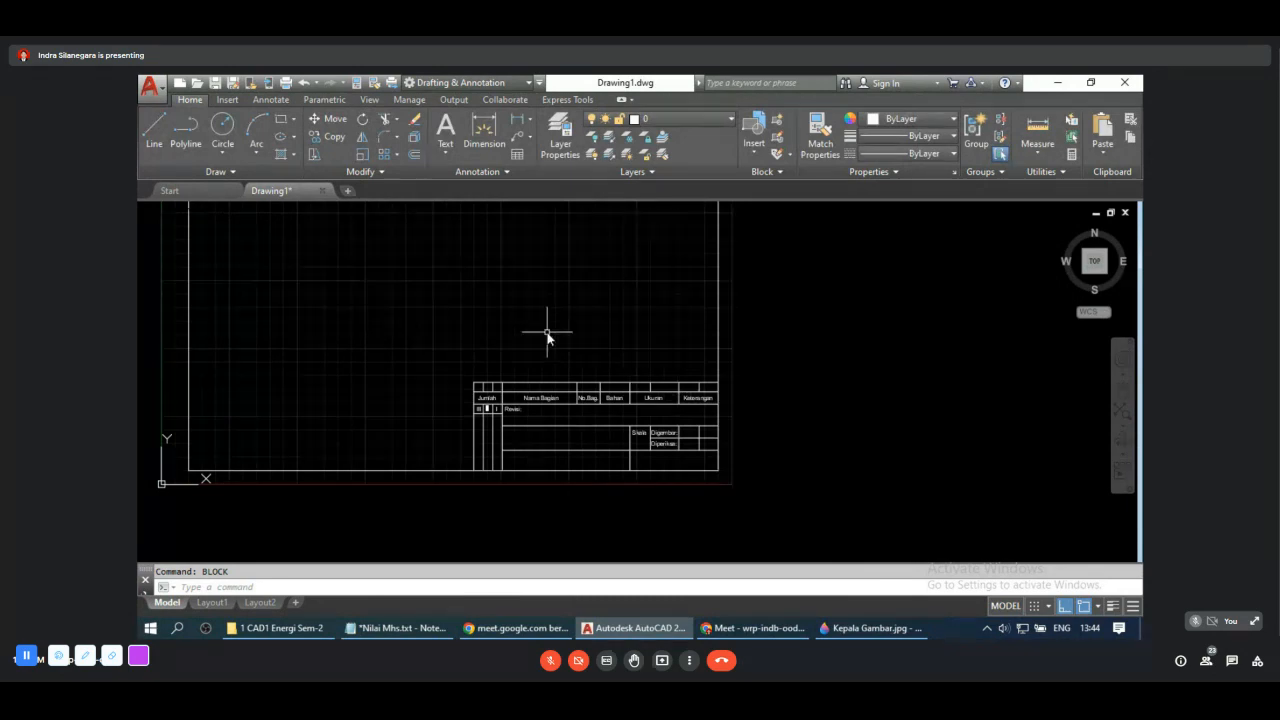
click(756, 150)
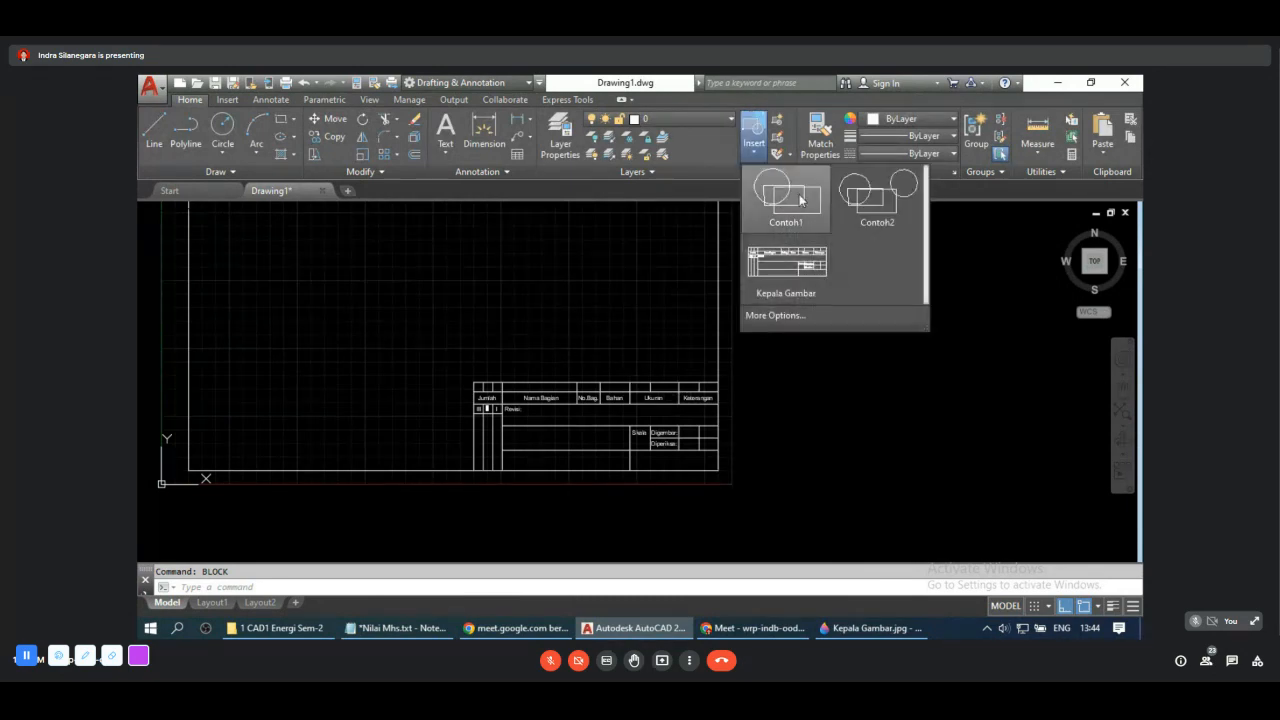
click(754, 158)
click(754, 158)
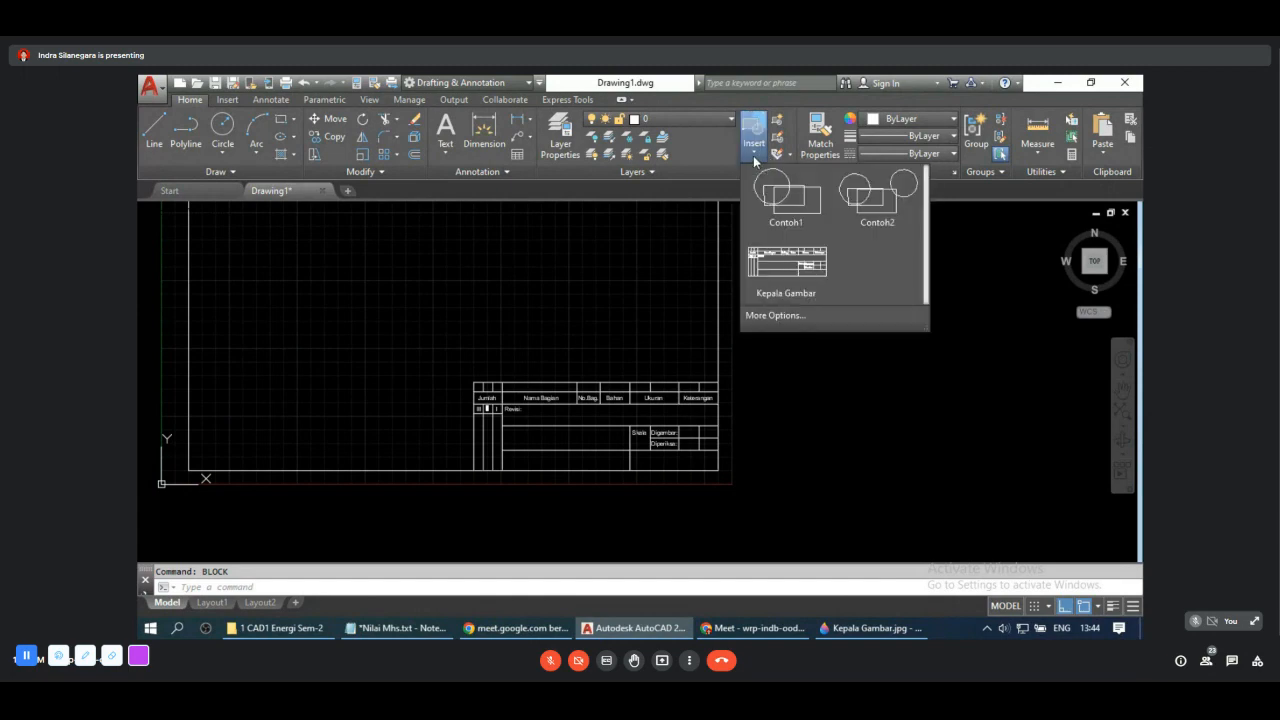
click(754, 158)
click(754, 158)
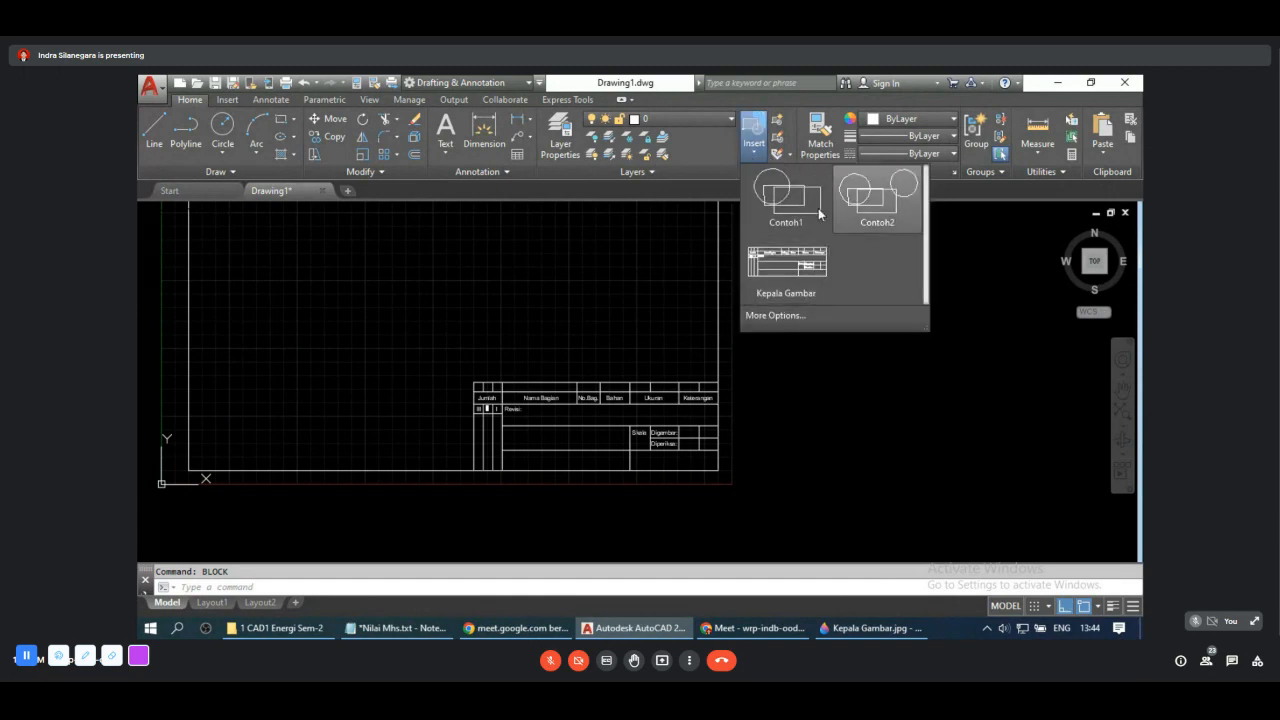
click(813, 408)
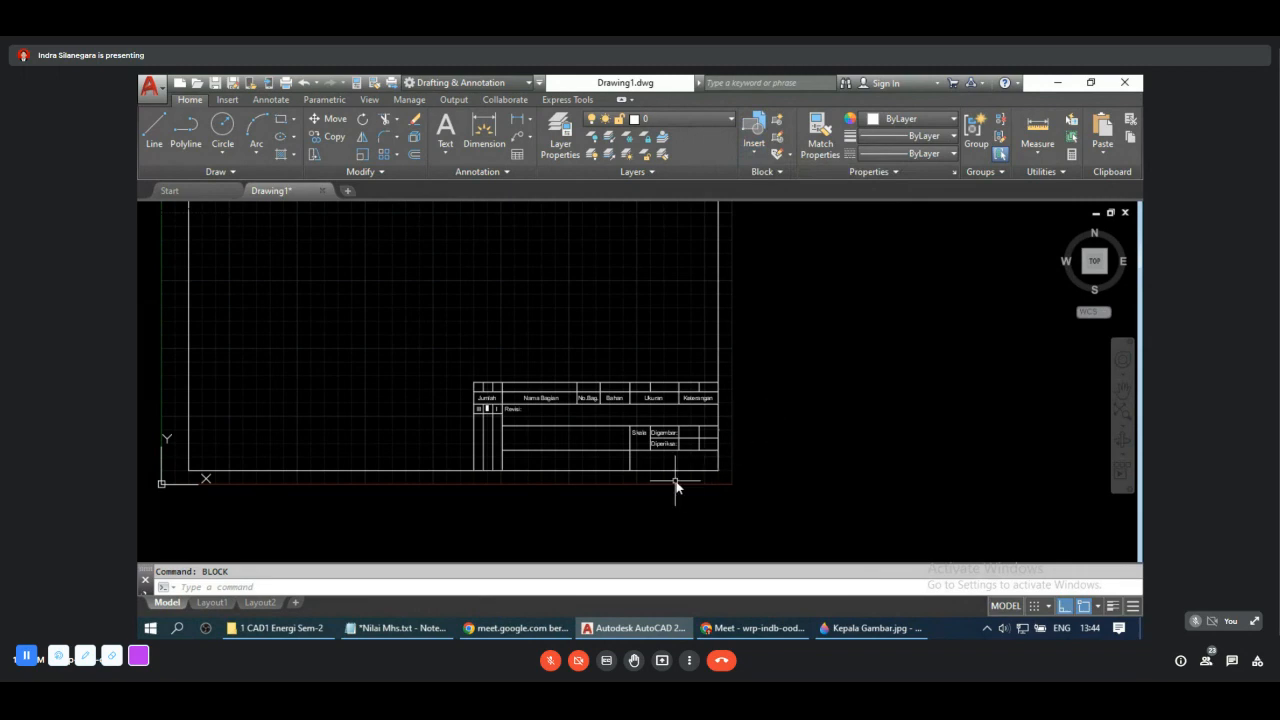
scroll(676, 487, up, 2)
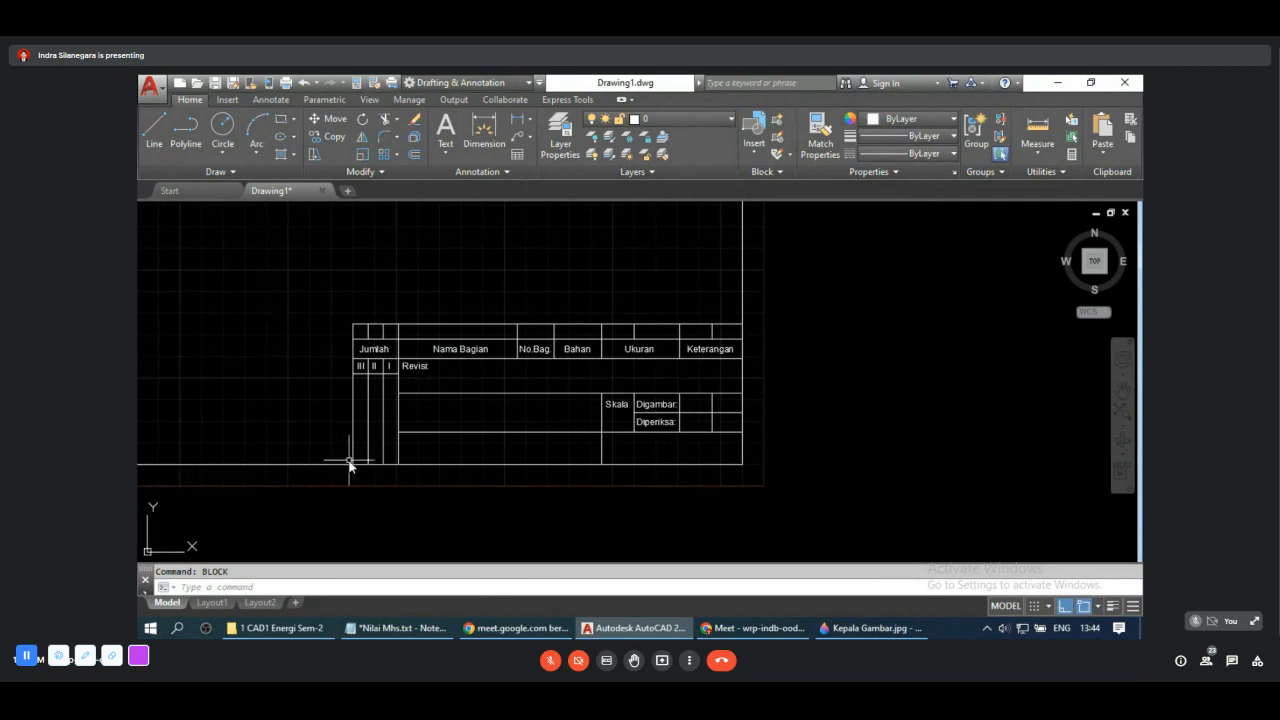
click(752, 150)
Step: Open the title block Kepala Gambar for in-place editing with REFEDIT, selecting all nested objects automatically
text(re)
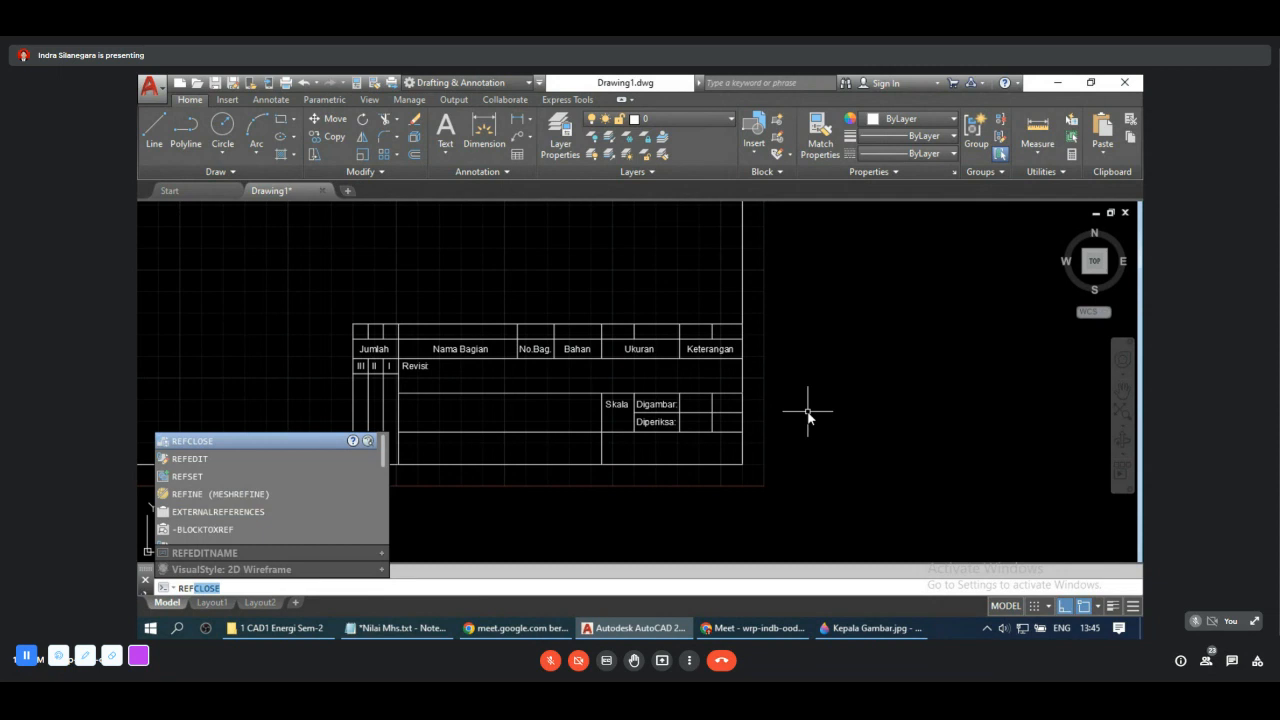
click(223, 461)
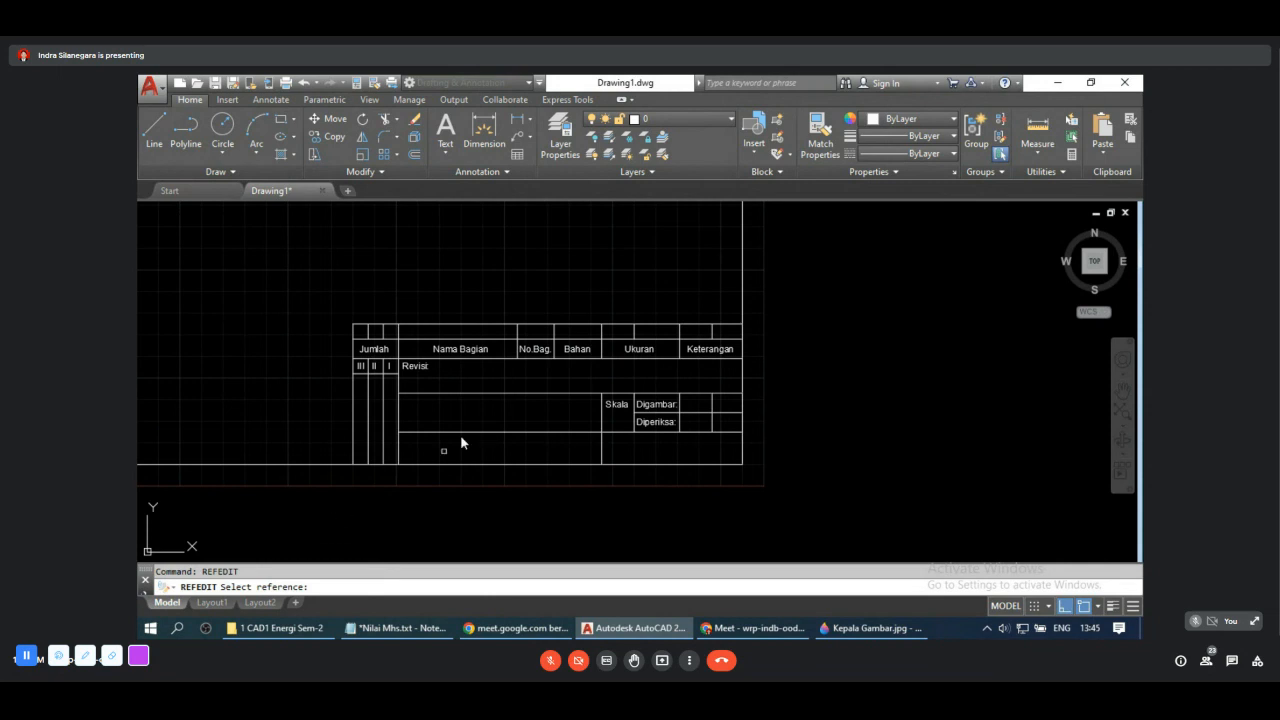
click(537, 329)
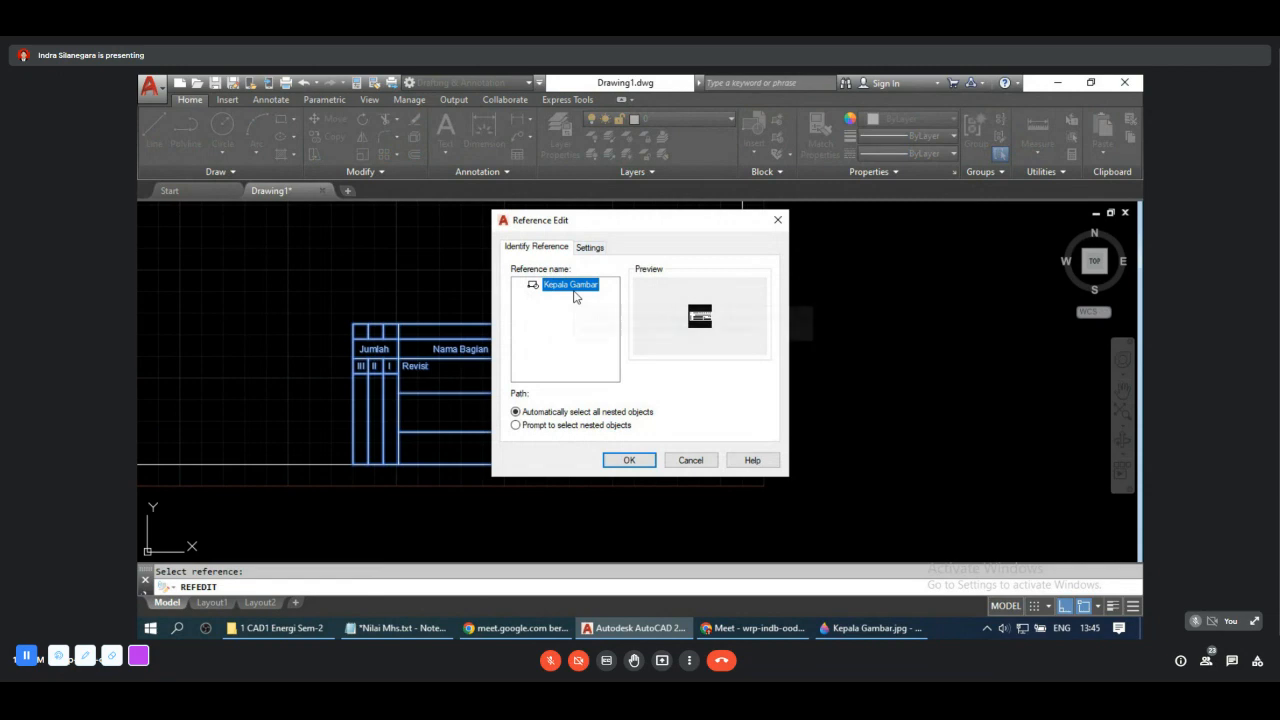
click(630, 461)
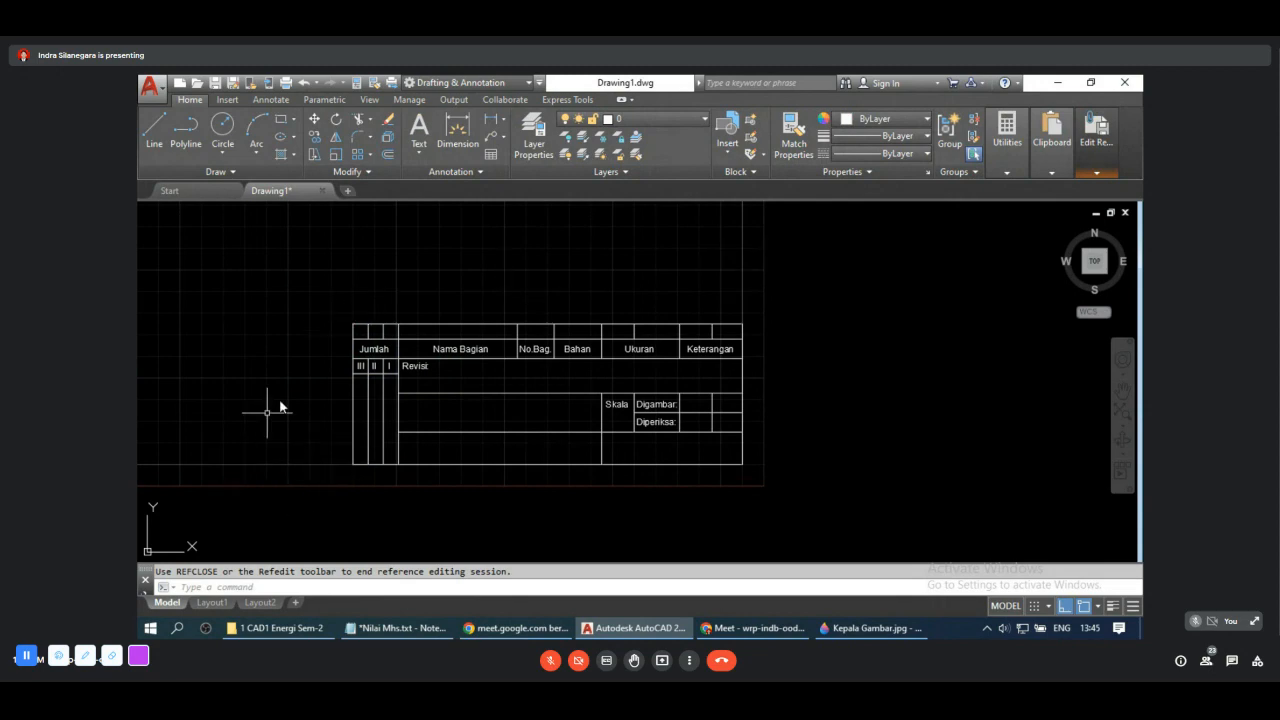
Step: Try to erase the vertical line rising above the title block's right edge
click(742, 296)
key(Delete)
scroll(571, 386, up, 2)
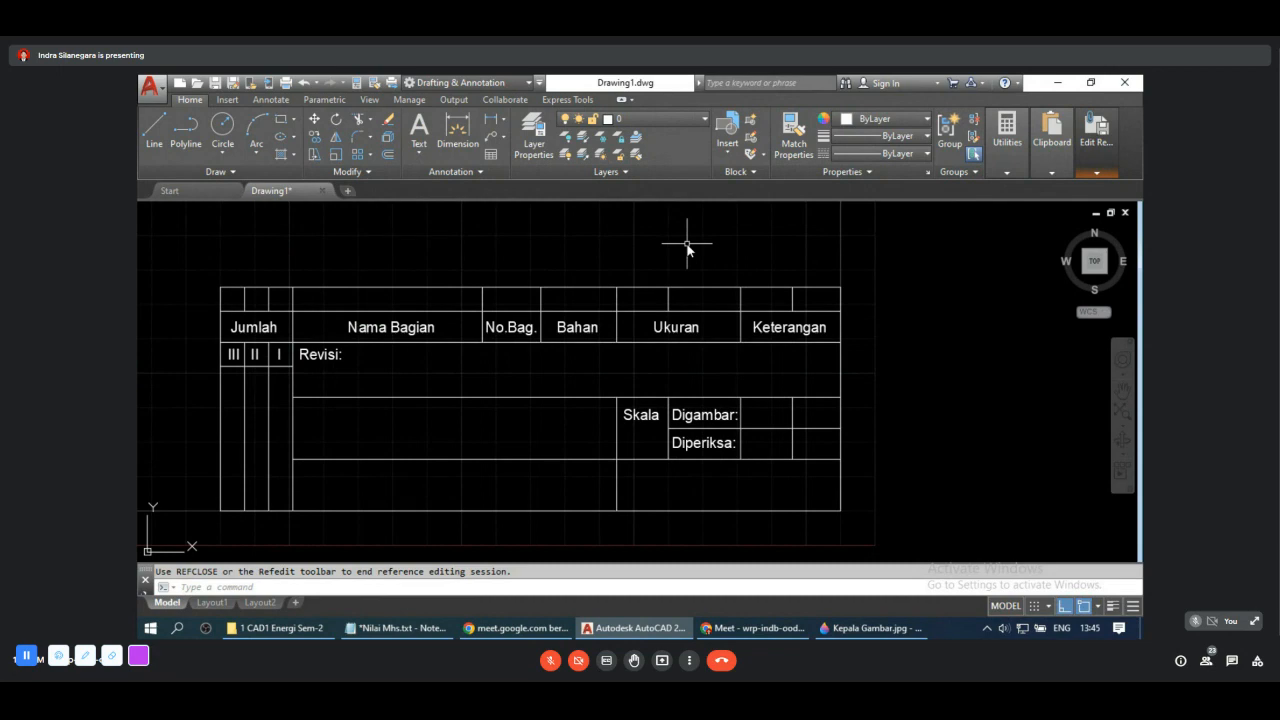
text(ATT)
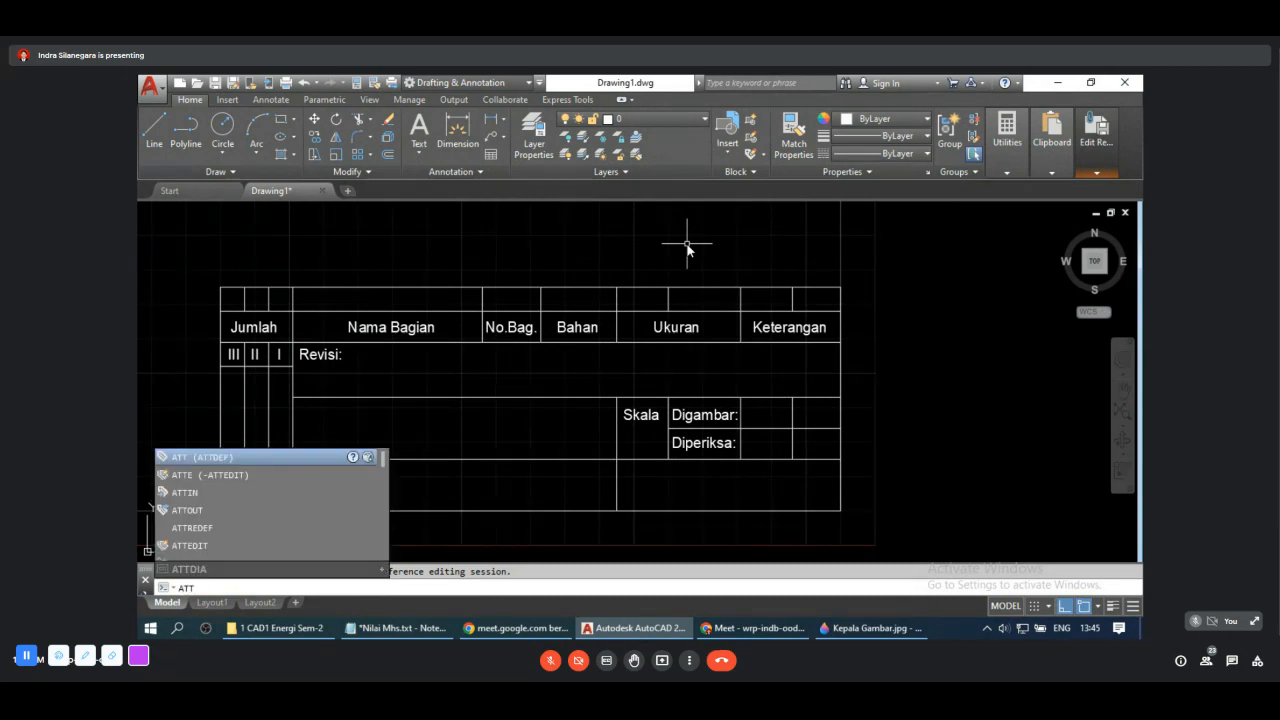
click(229, 459)
key(Return)
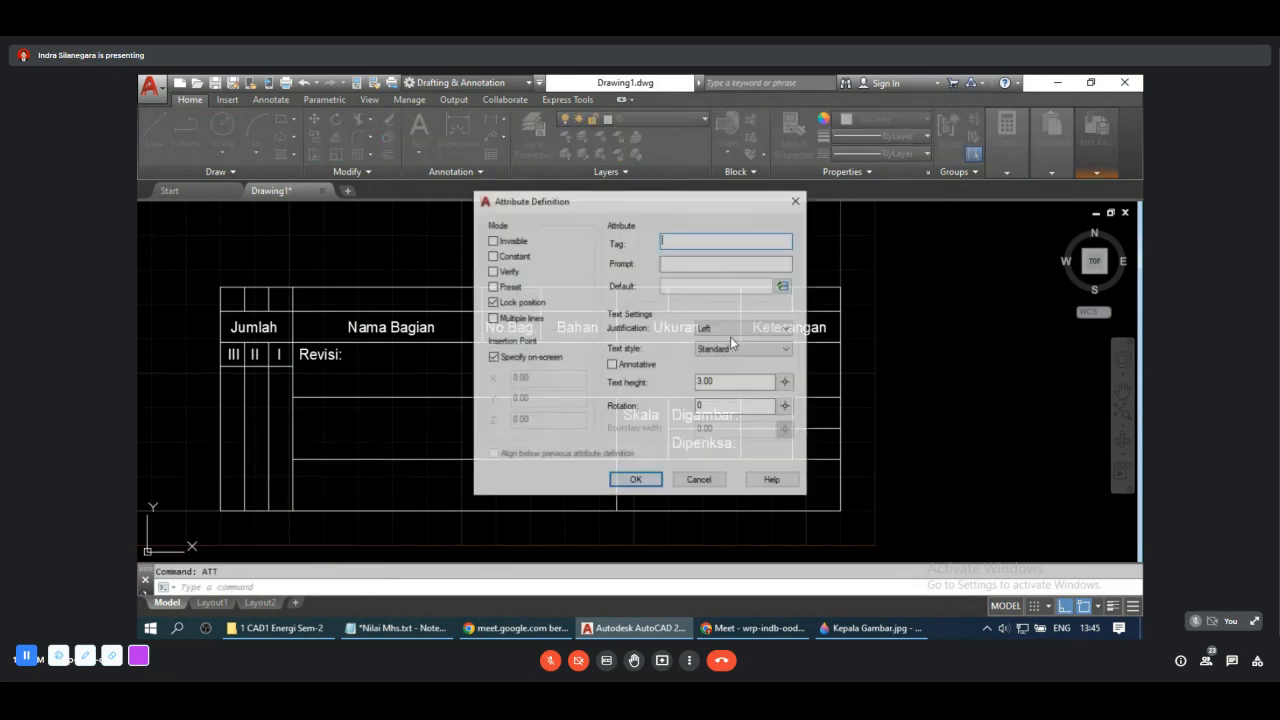
mouse_move(689, 206)
mouse_down()
mouse_move(749, 206)
mouse_move(704, 216)
mouse_up()
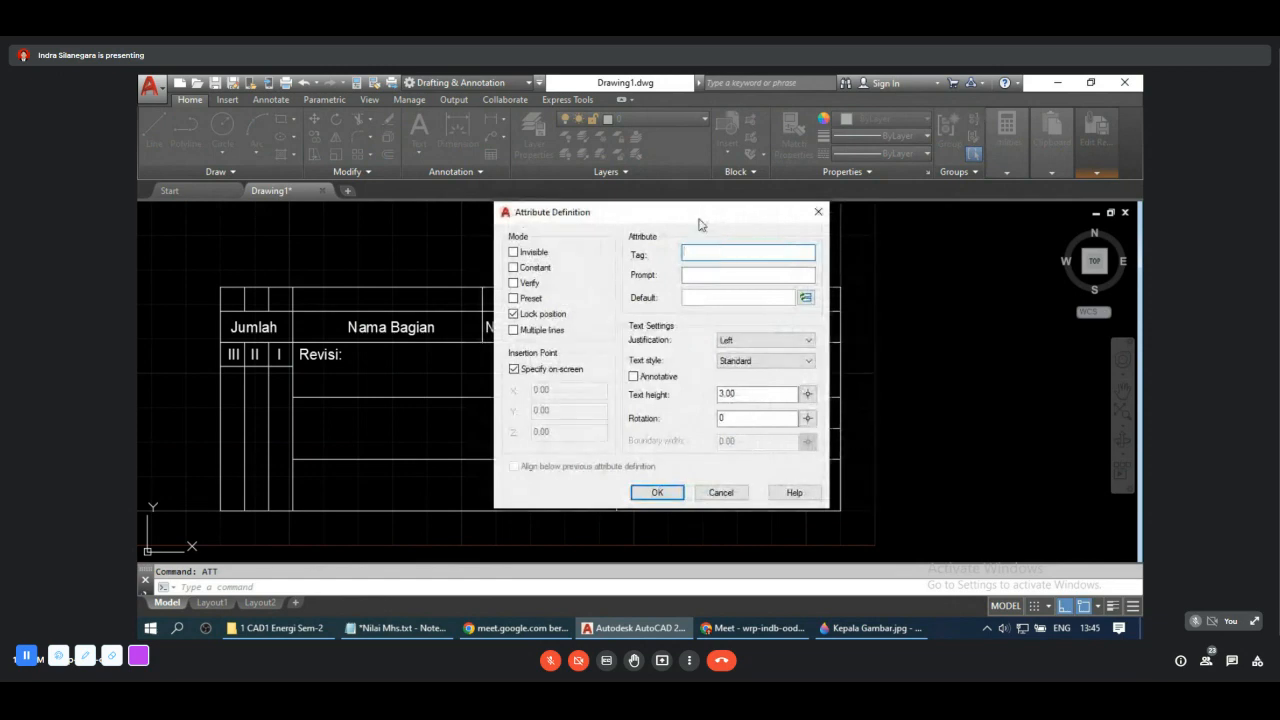
drag(700, 220, 858, 206)
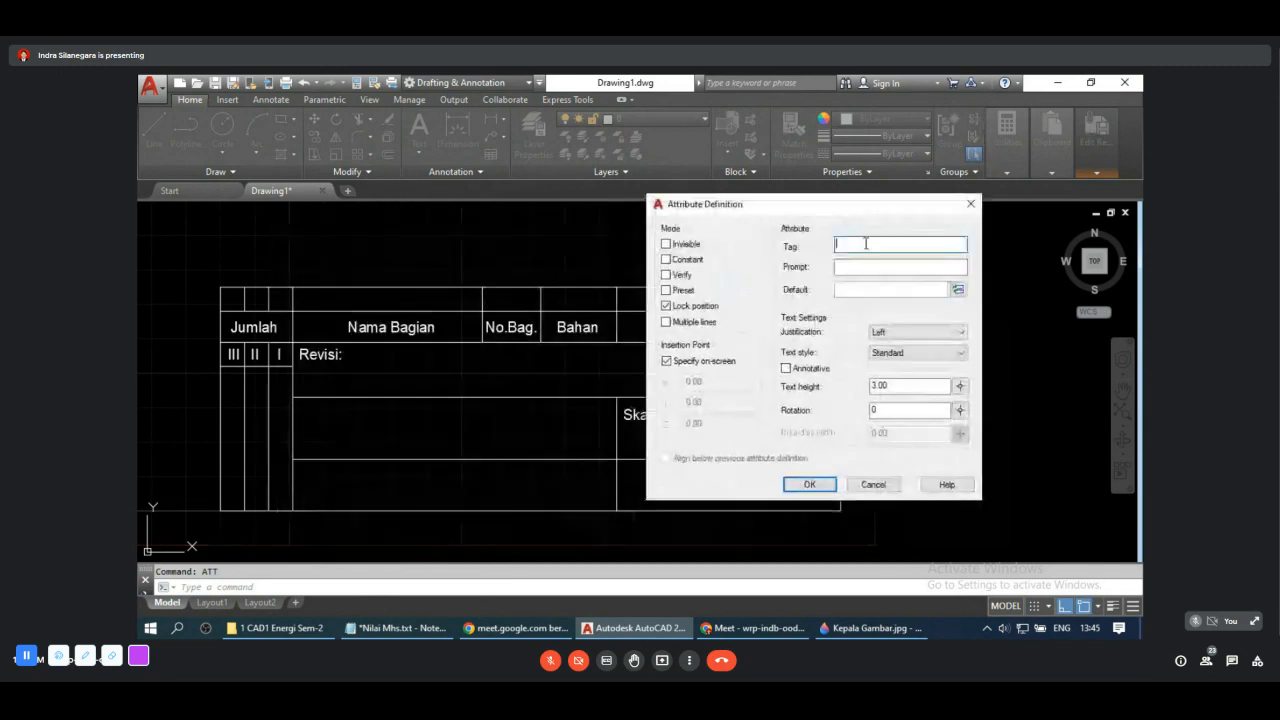
text(Judul)
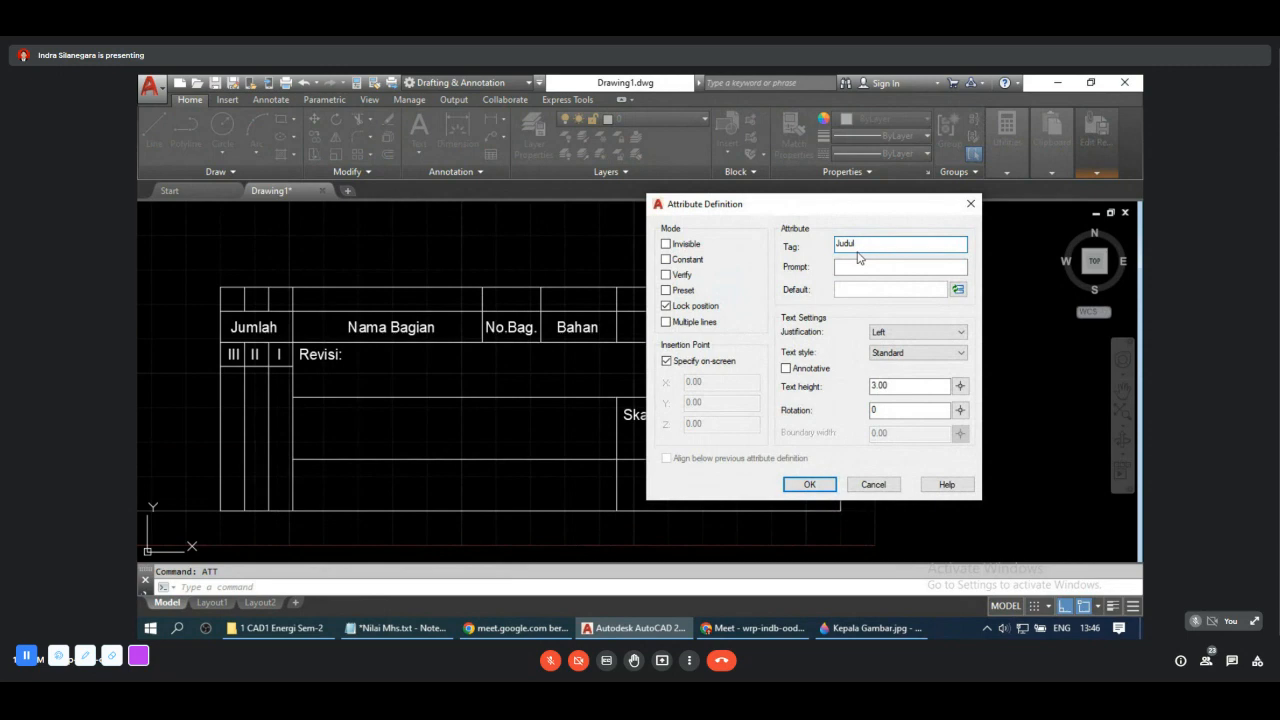
click(849, 265)
text(Nama gambar)
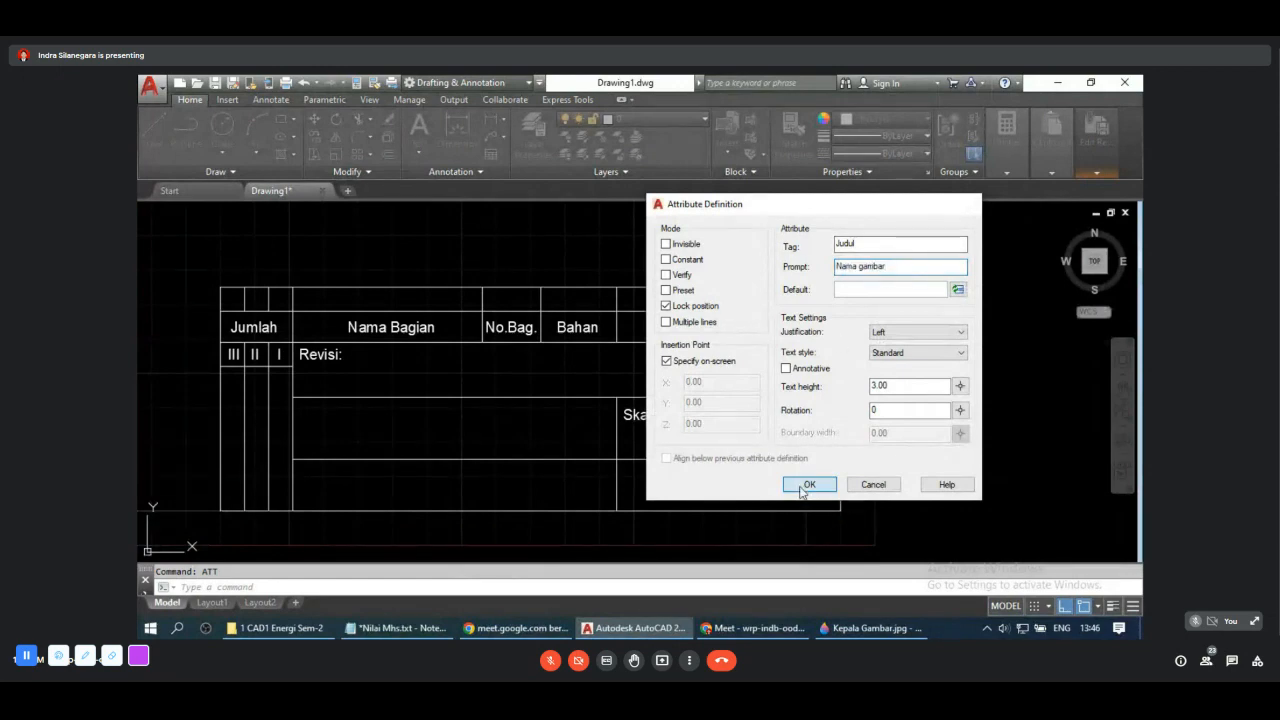
click(800, 487)
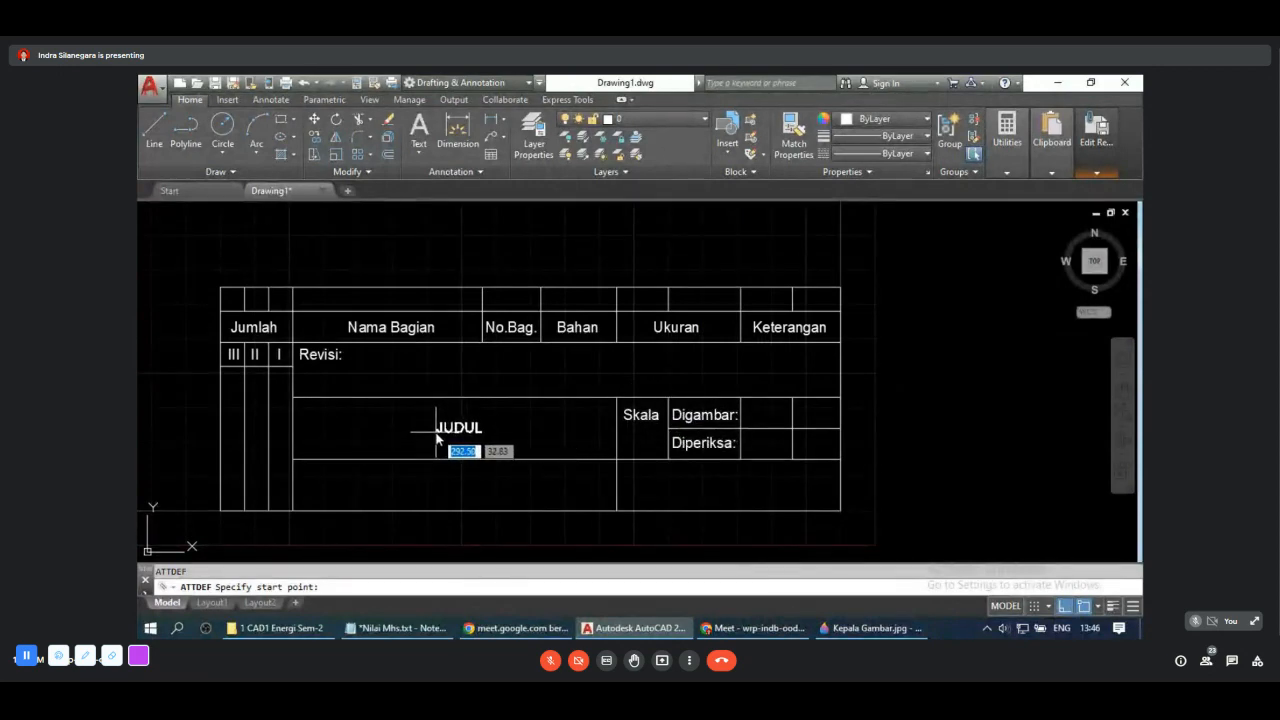
key(Escape)
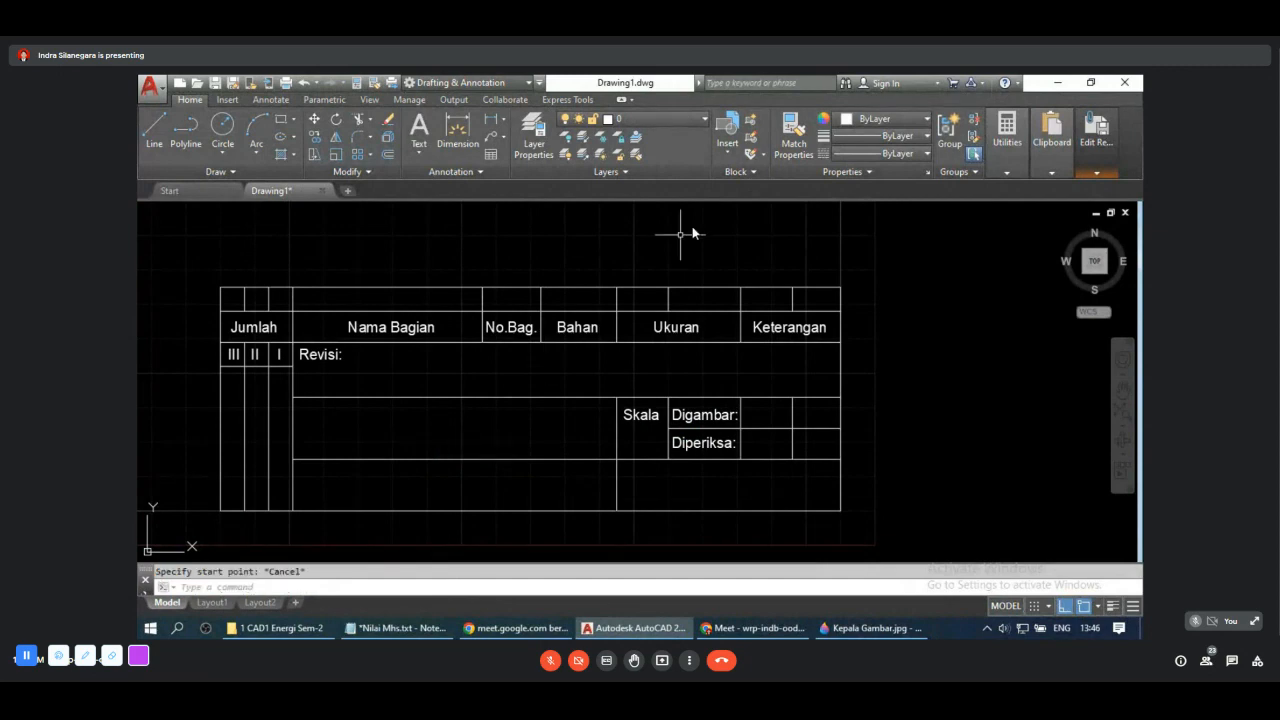
Step: Start an attribute definition with the tag Judul and the prompt Nama gambar
click(745, 174)
text(att)
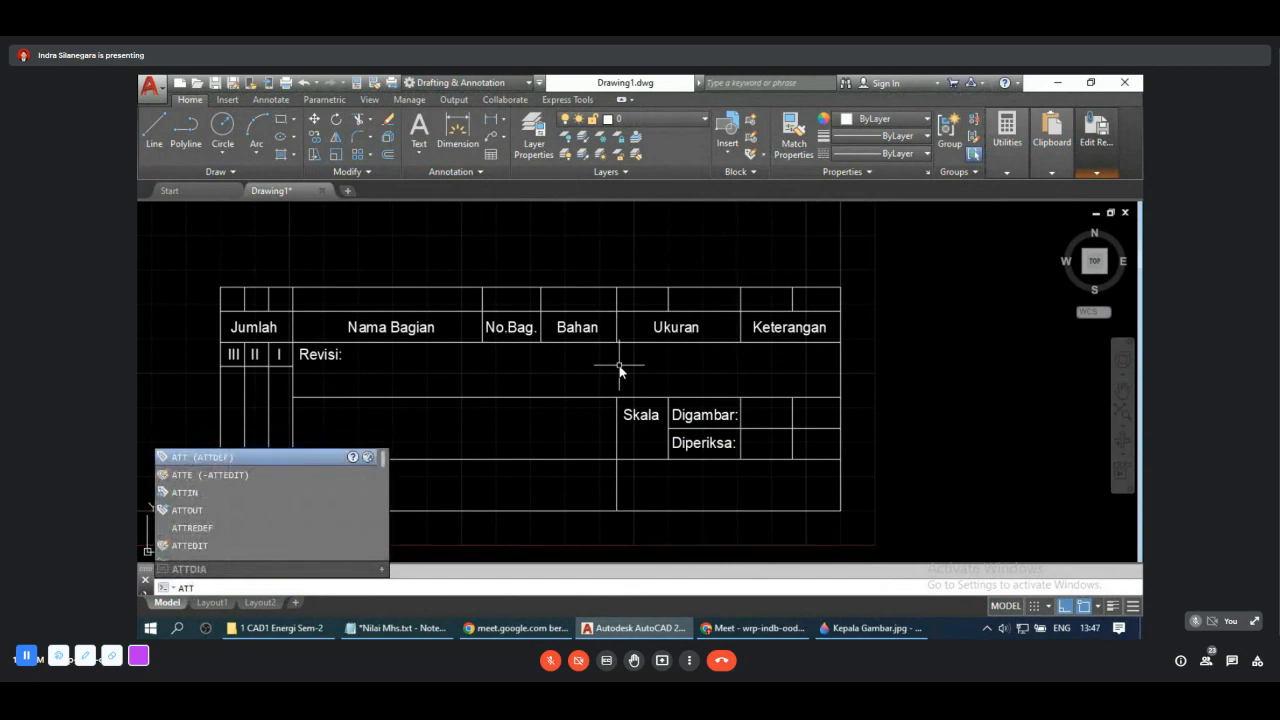
key(Return)
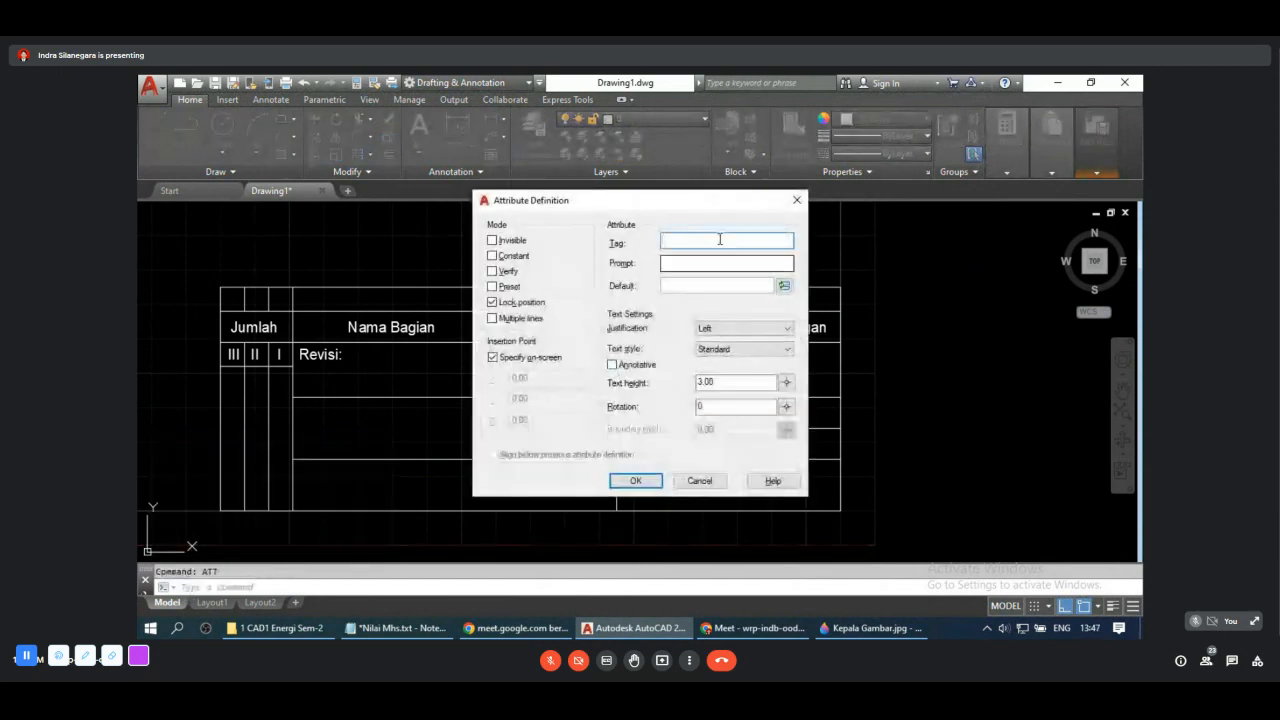
text(Judul)
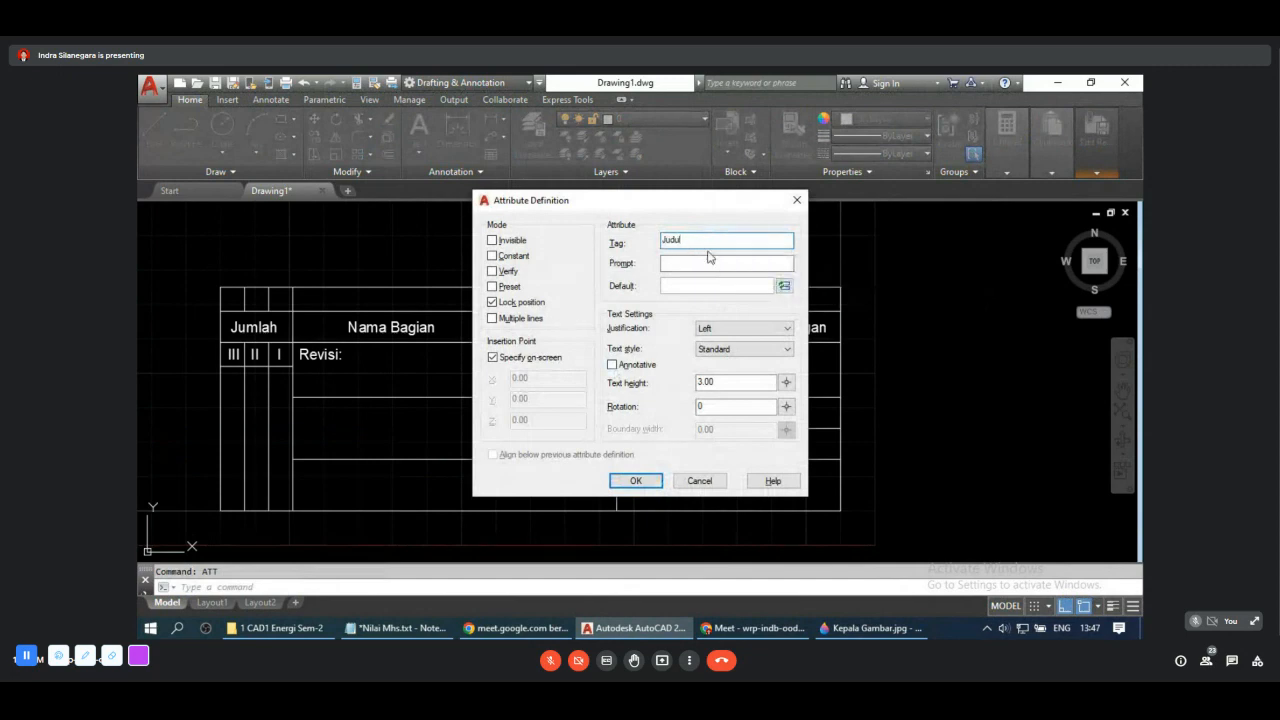
click(708, 262)
text(Nama gambar)
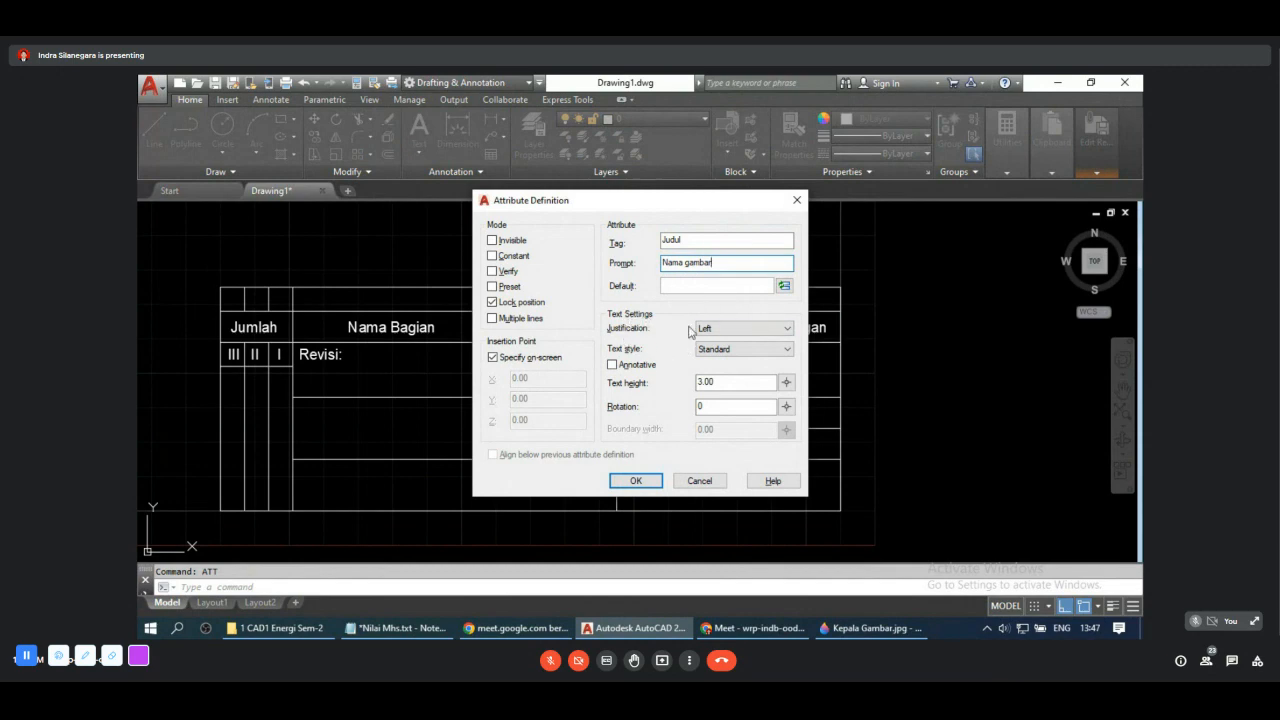
Step: Try to place the Judul attribute with Middle center justification and text height 5, and undo the placement
click(787, 334)
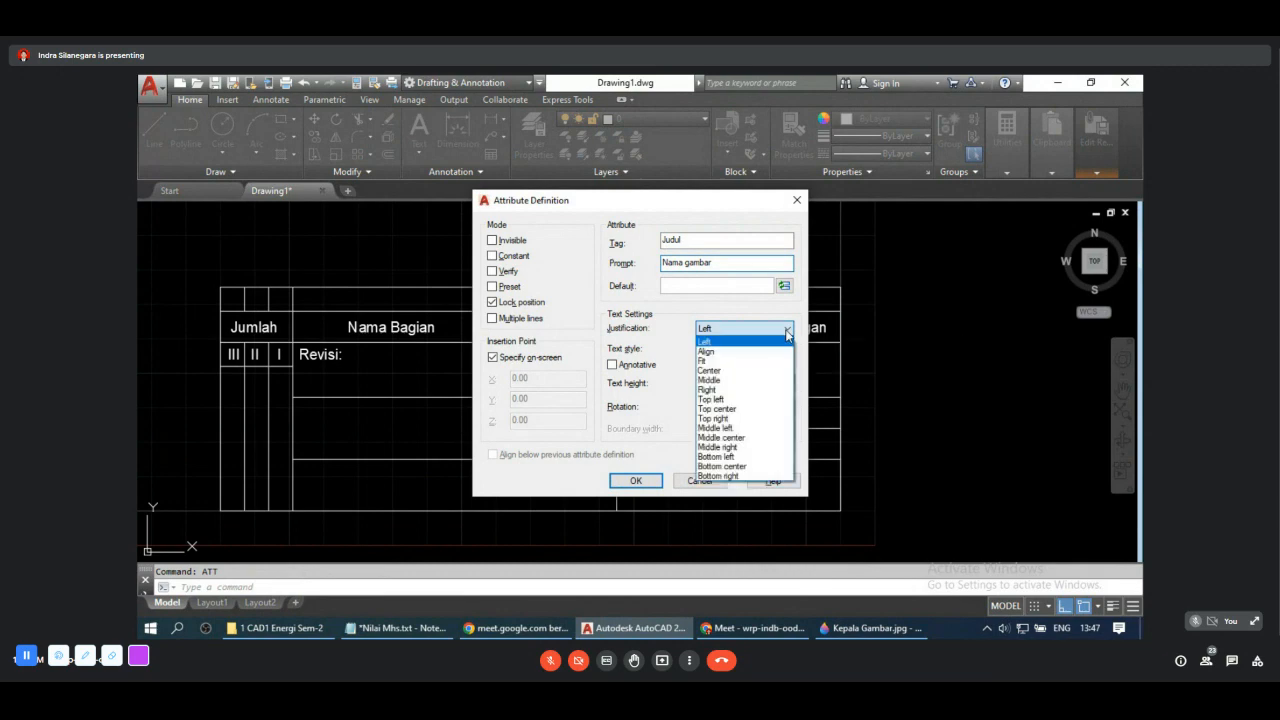
click(755, 366)
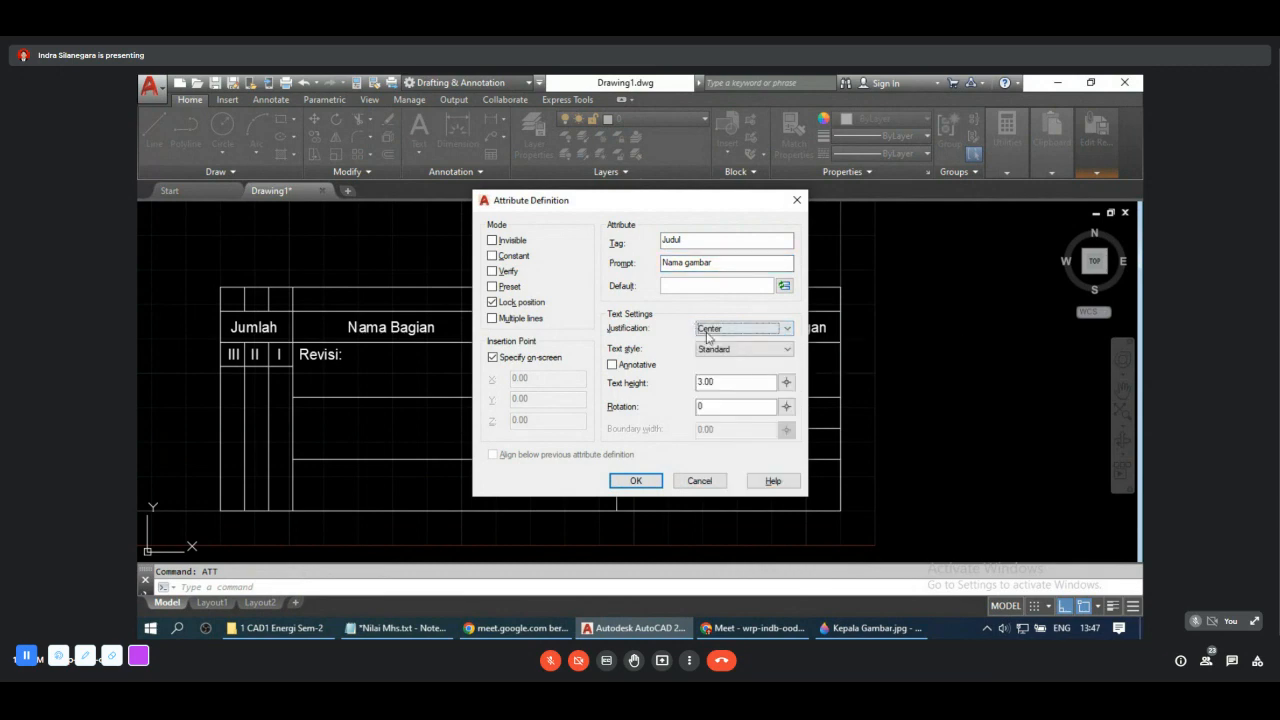
click(788, 330)
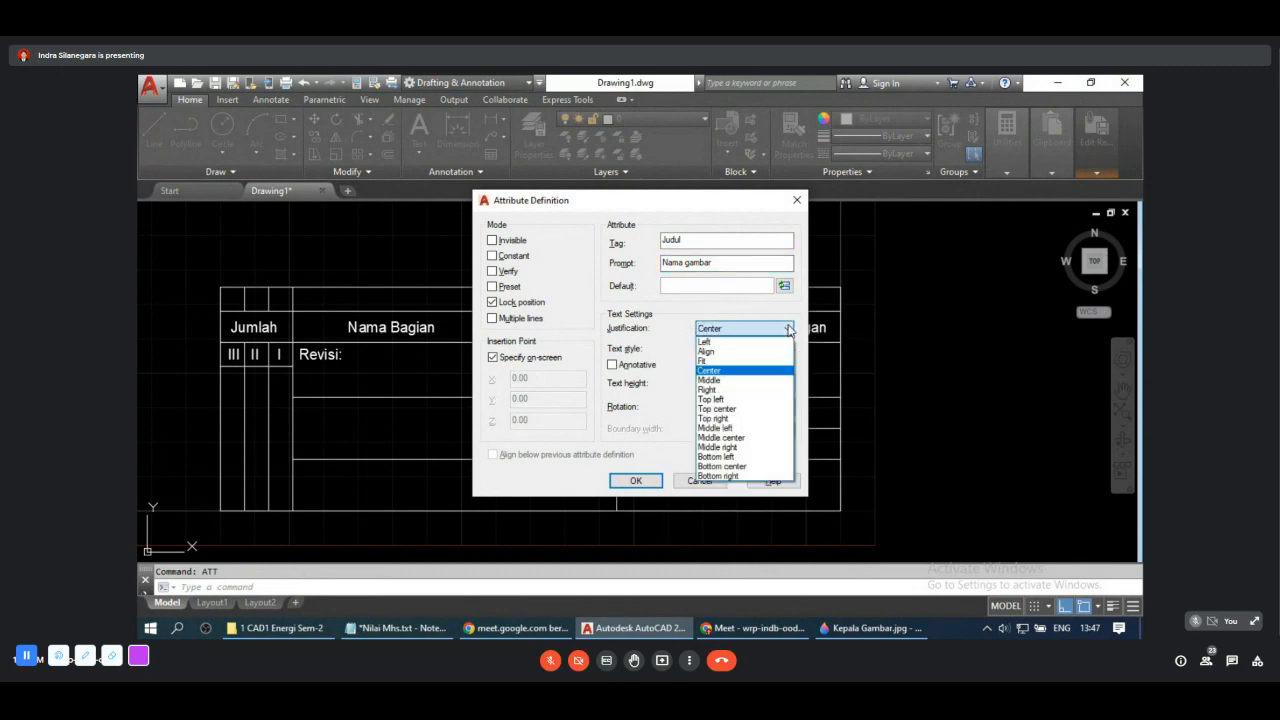
click(758, 442)
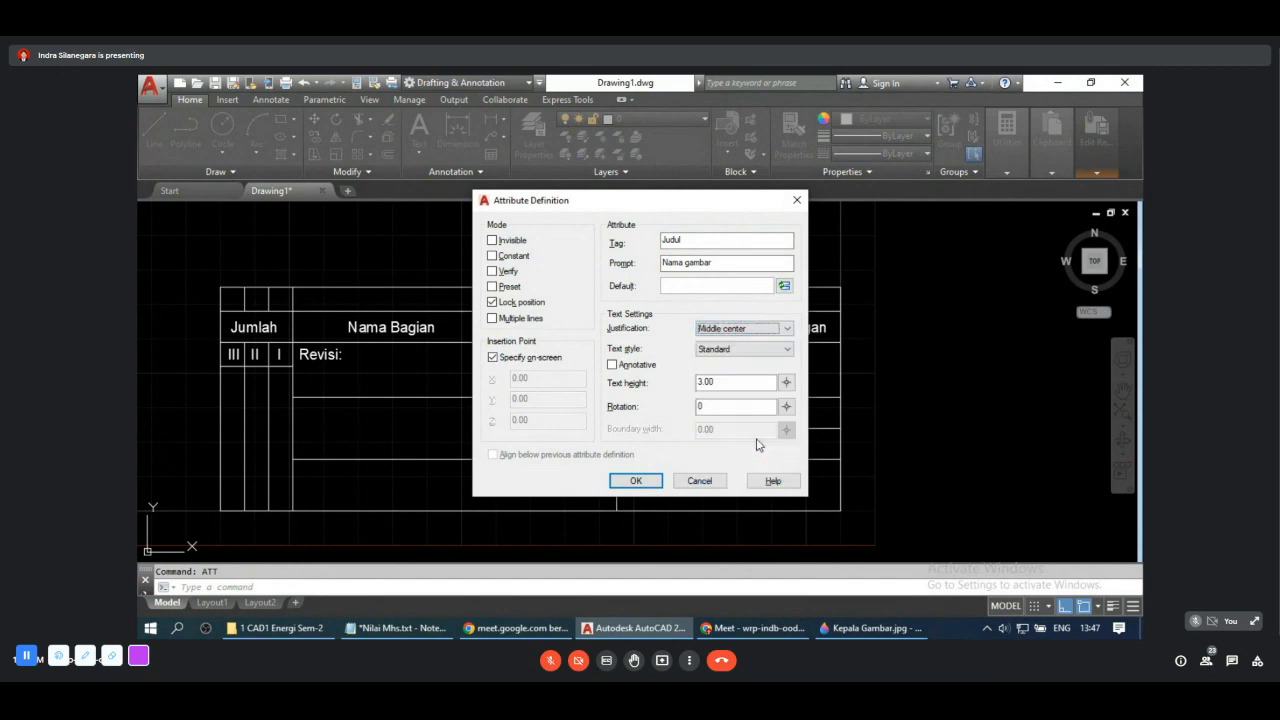
double_click(697, 385)
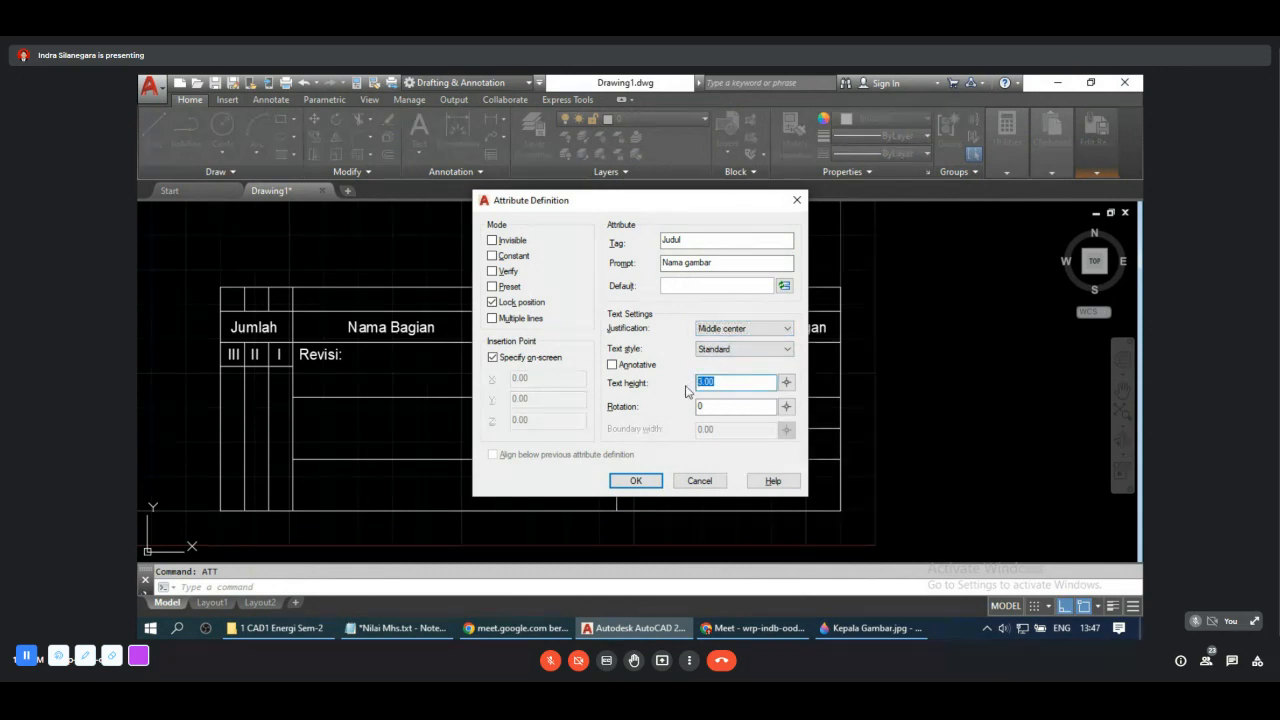
text(5)
click(636, 481)
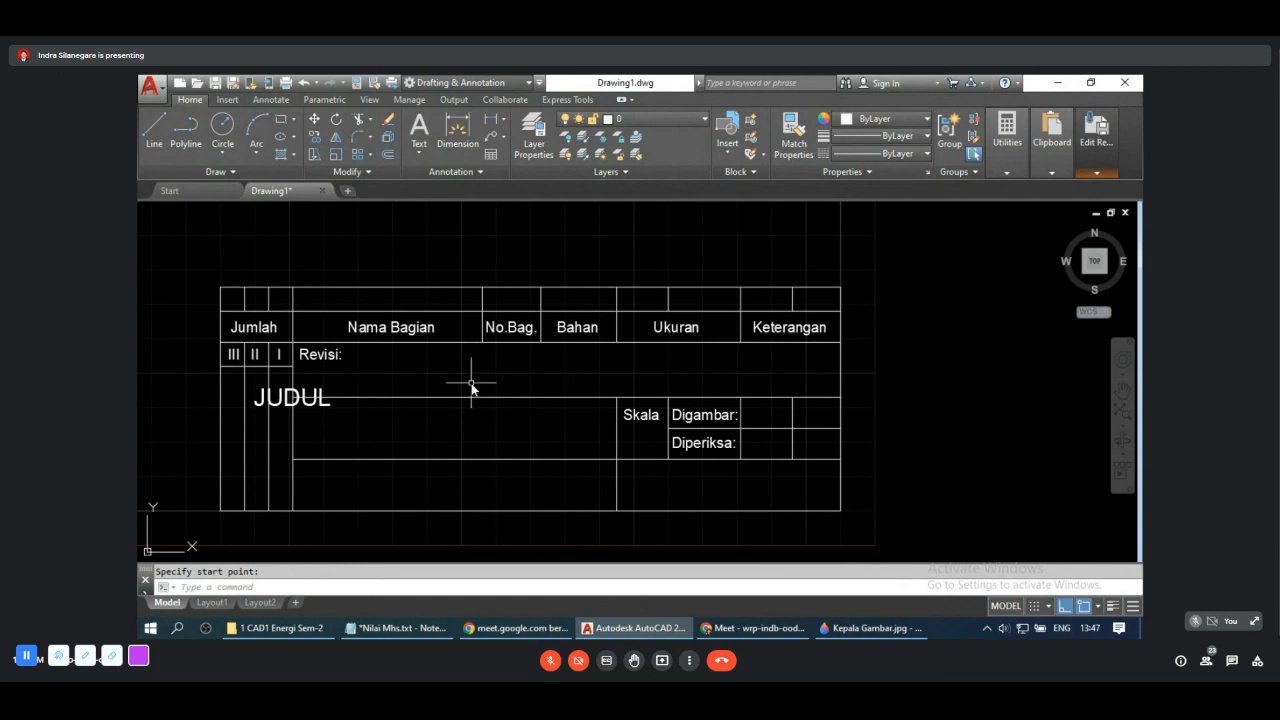
click(304, 84)
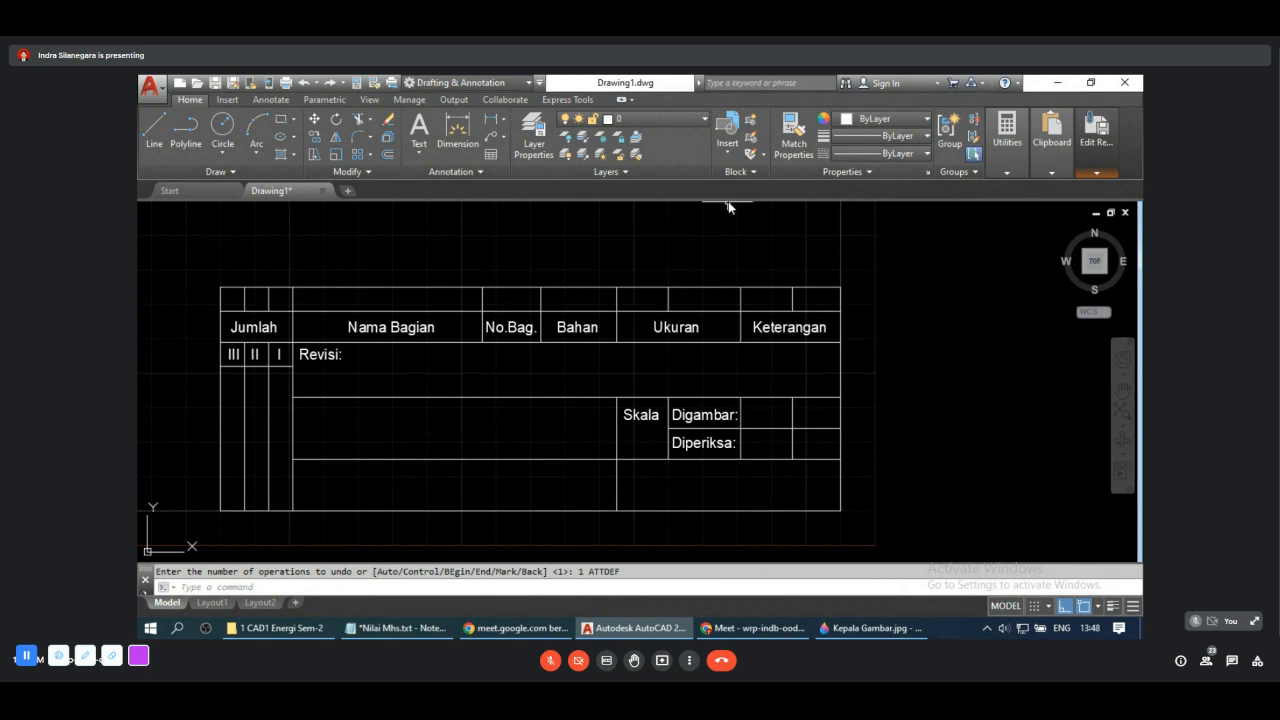
Step: Start a new attribute definition with the tag Judul and the prompt Nama Gambar
click(741, 171)
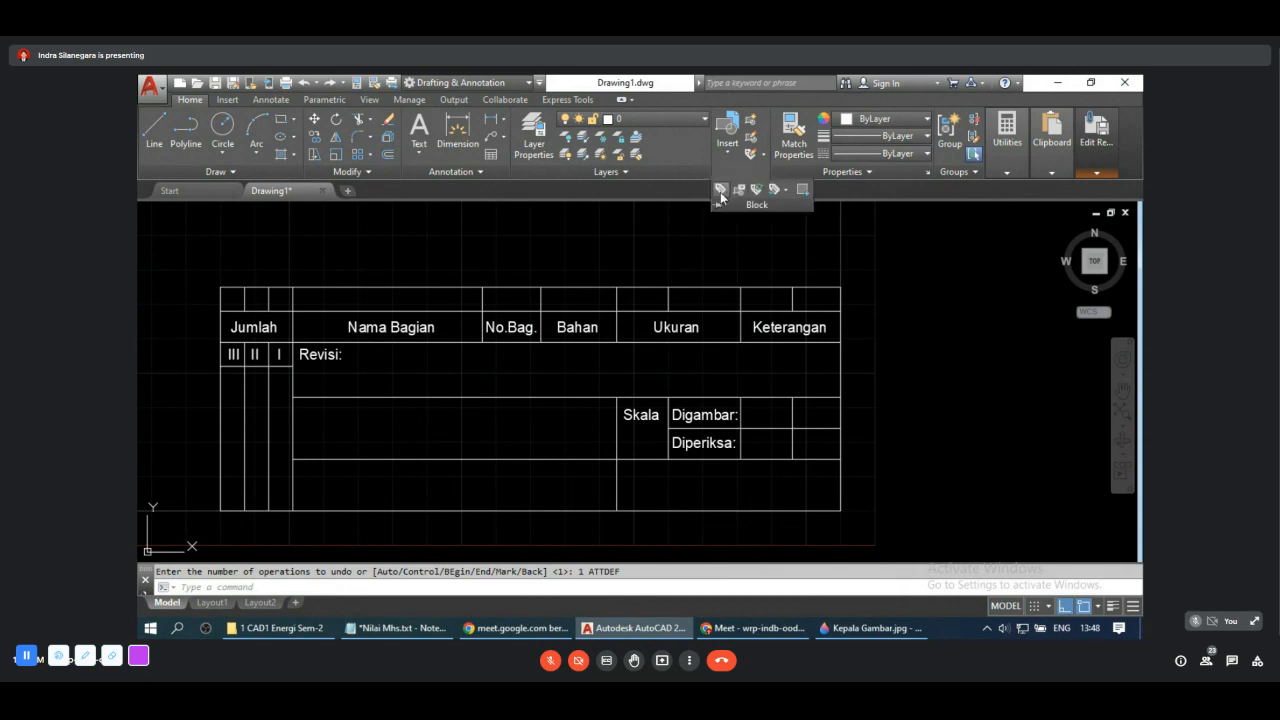
click(720, 192)
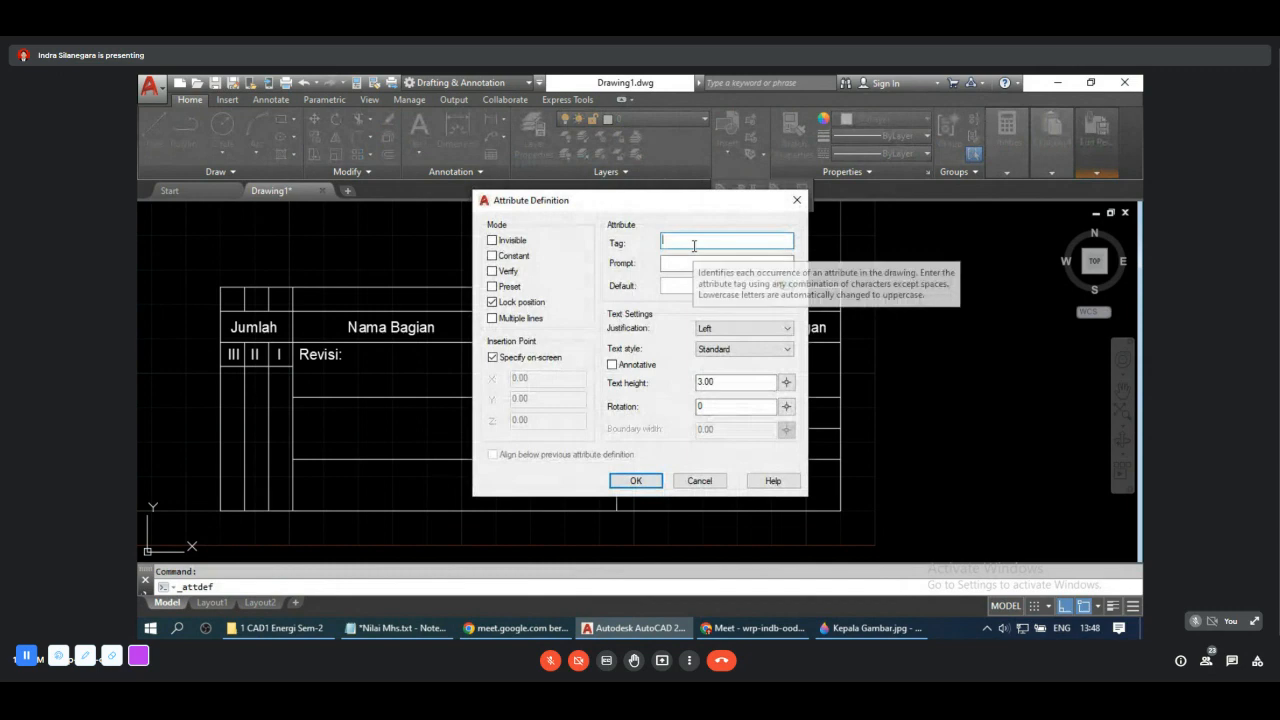
text(Judul)
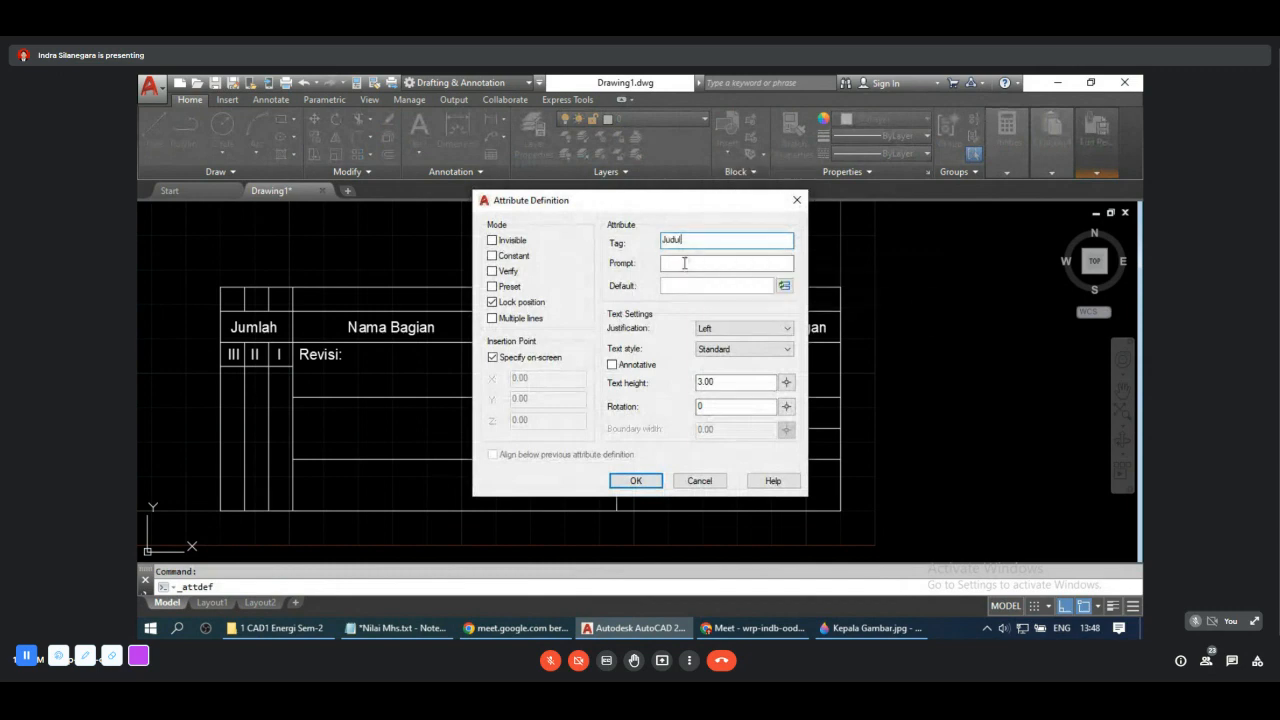
click(683, 264)
text(Nama gambar)
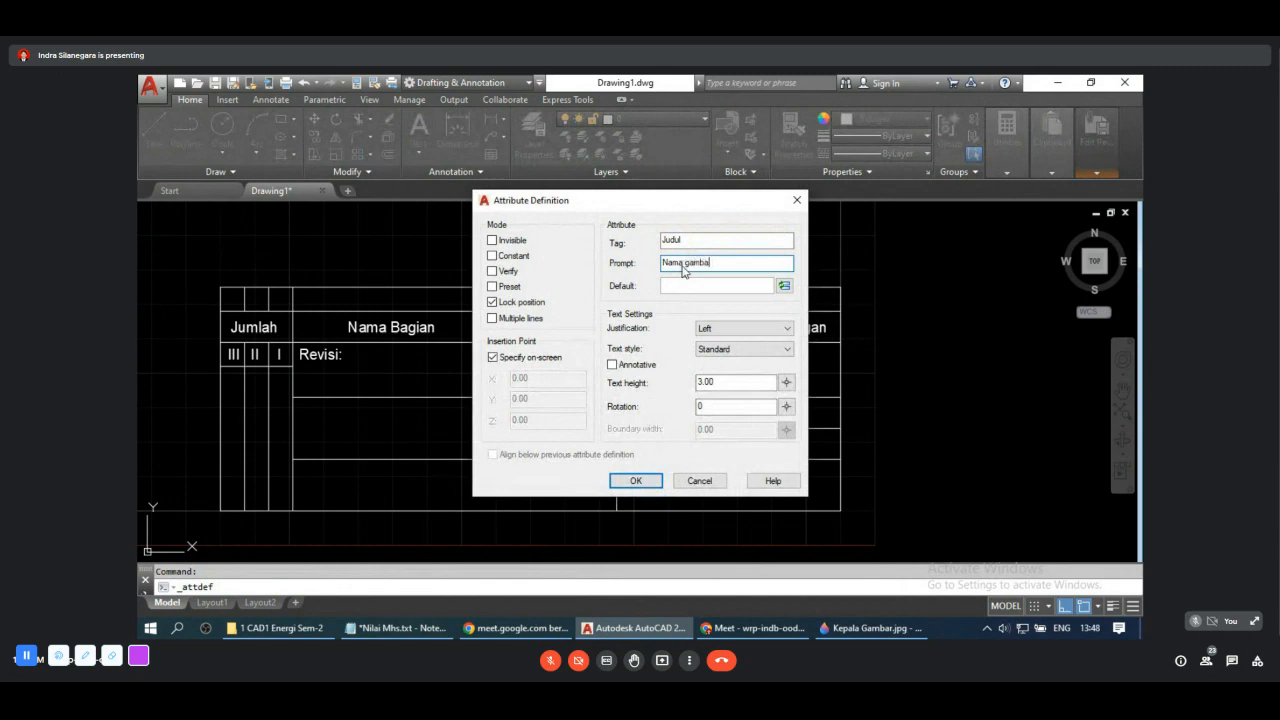
key(BackSpace)
key(BackSpace)
key(BackSpace)
key(BackSpace)
Step: Give the Judul attribute Middle center justification and text height 5, and place it in the wide empty cell beside Skala
click(753, 329)
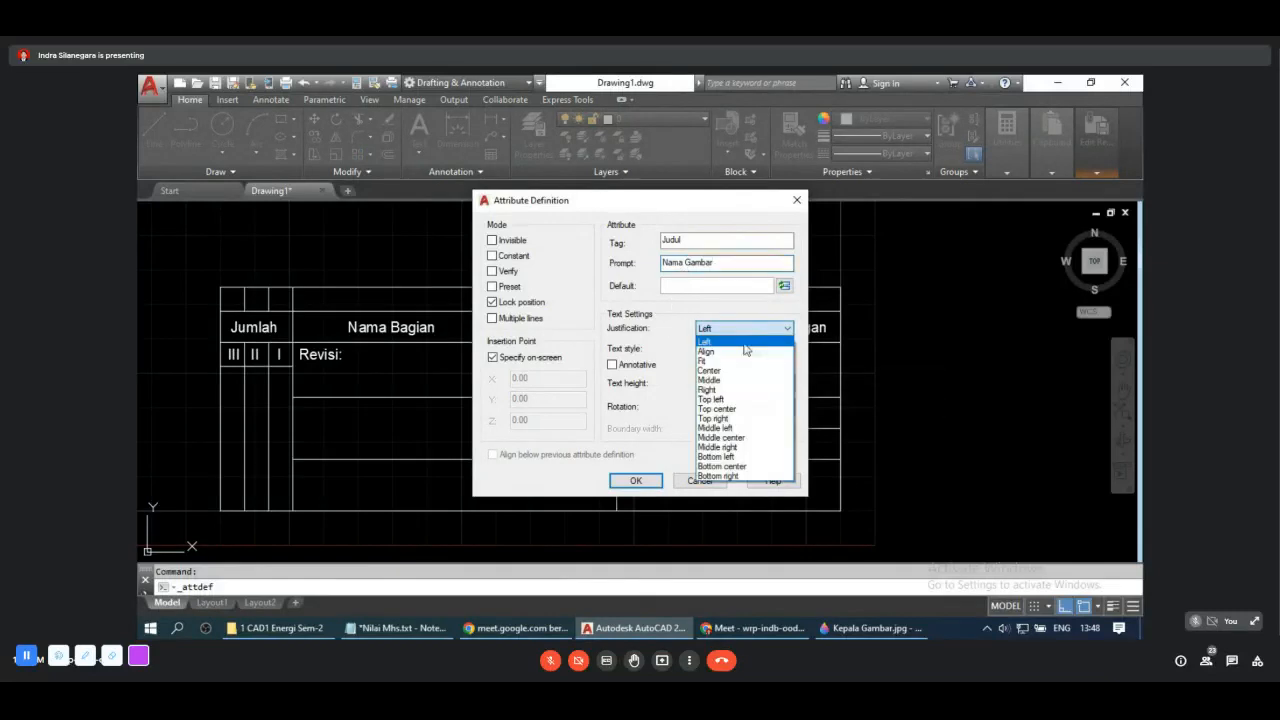
click(743, 441)
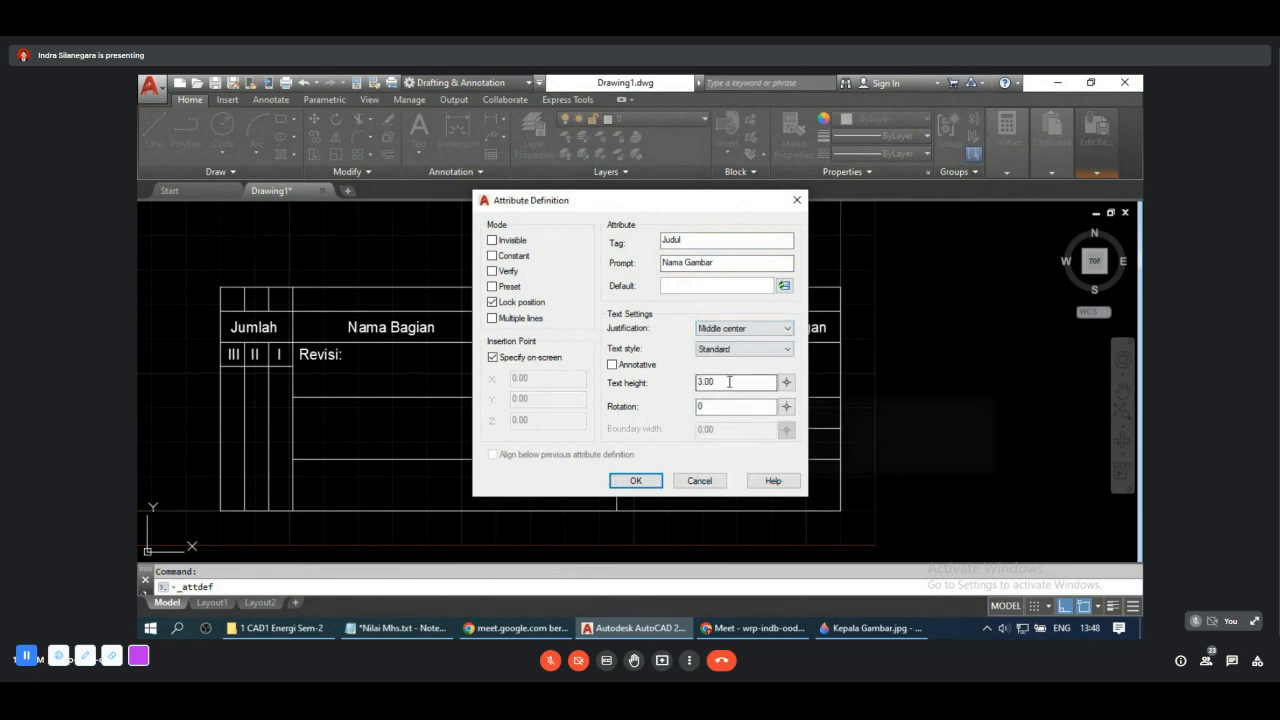
double_click(725, 381)
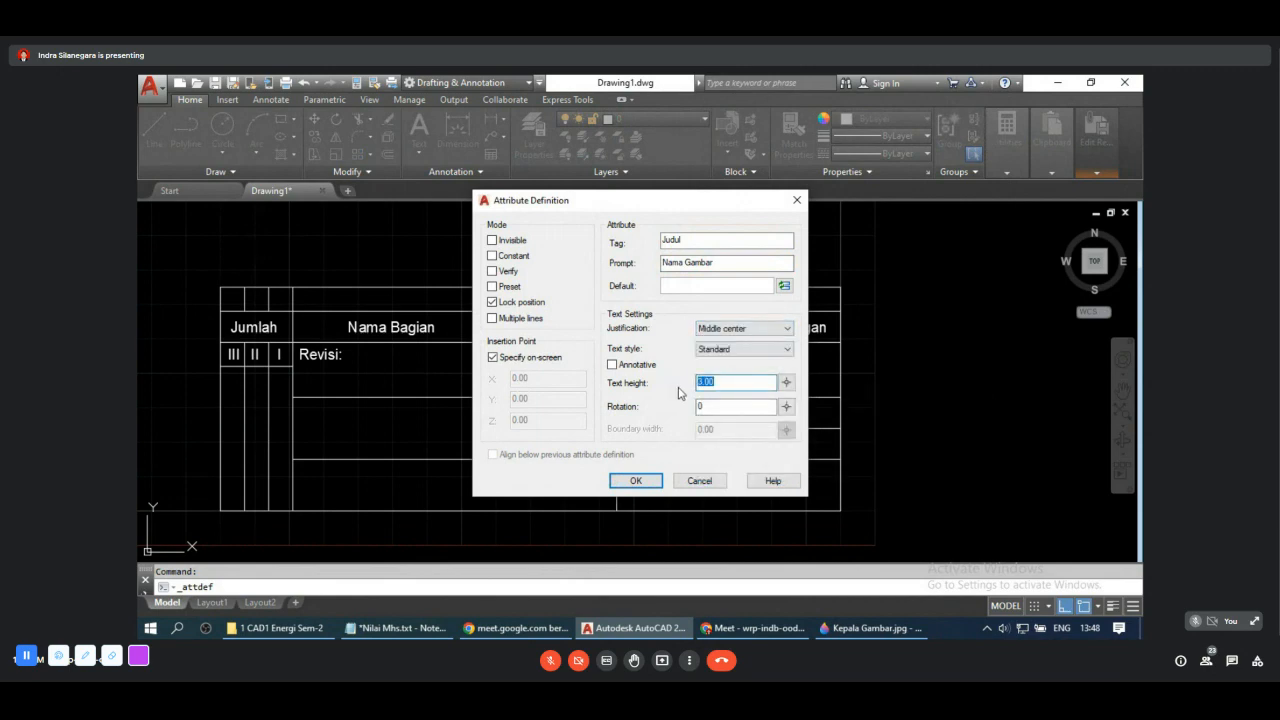
text(5)
click(636, 480)
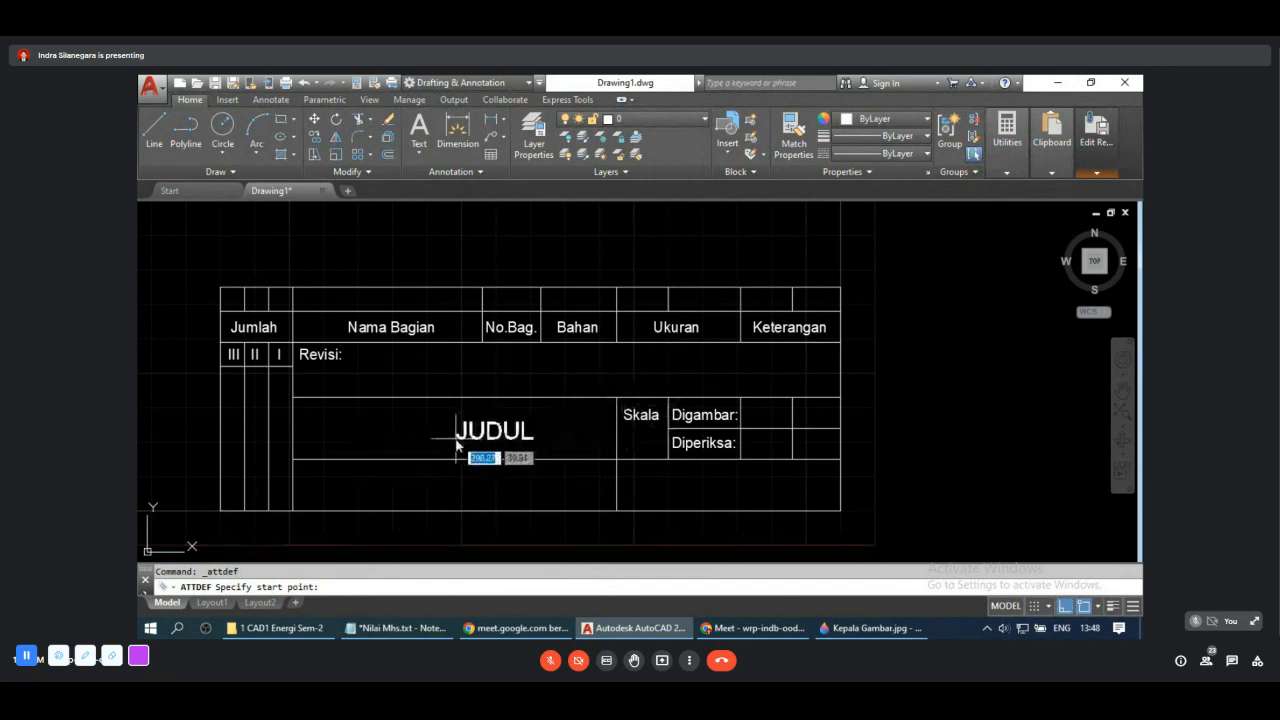
click(463, 440)
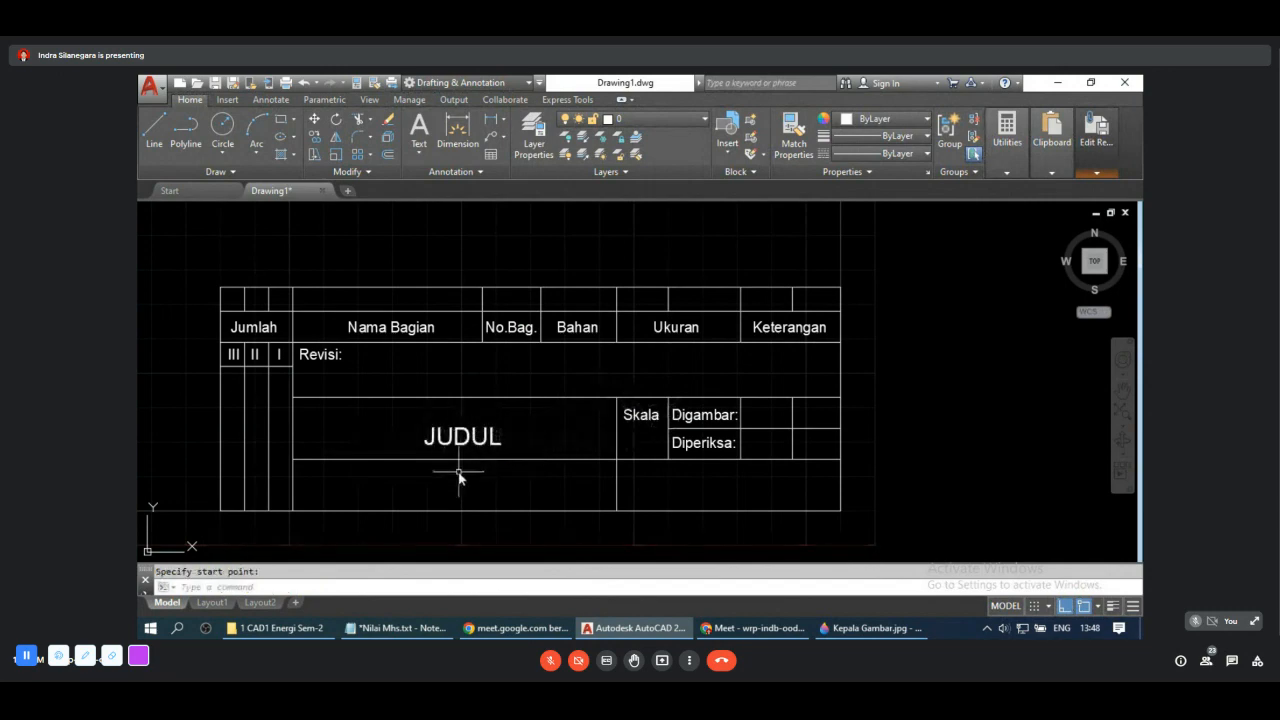
Step: Turn Ortho off and move the JUDUL attribute slightly upward by its grip to centre it in its cell
click(436, 446)
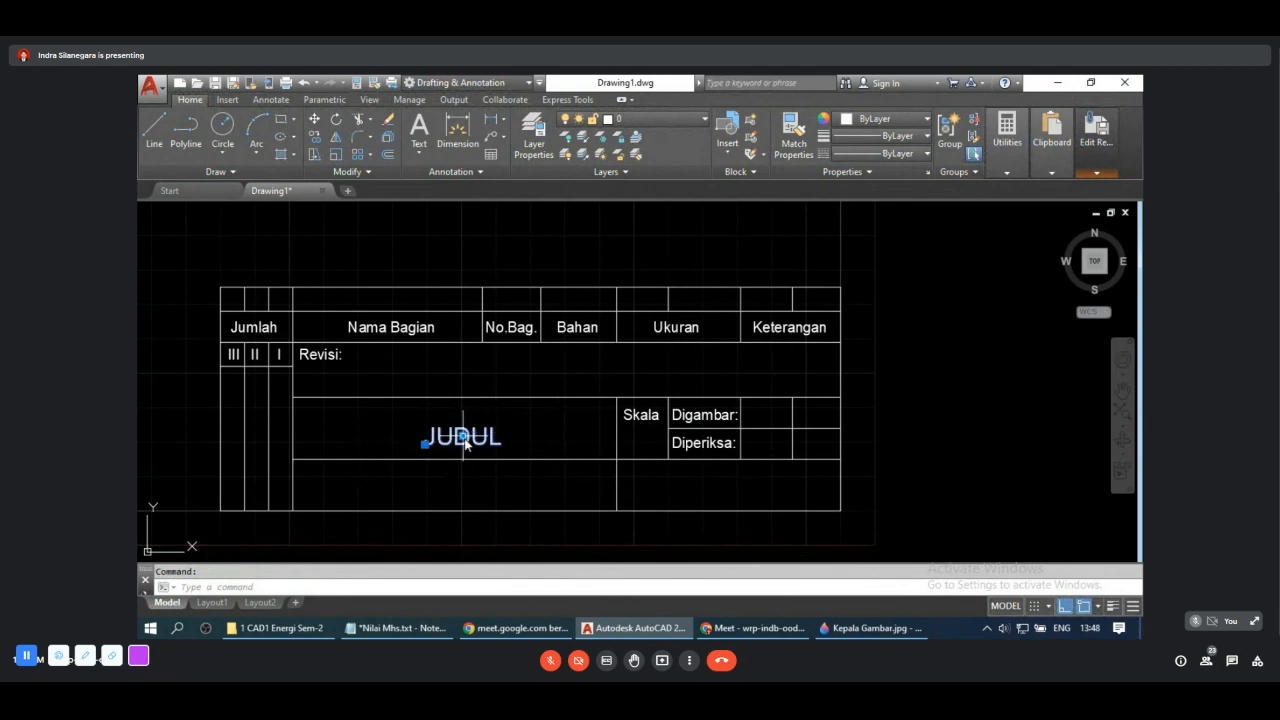
click(463, 438)
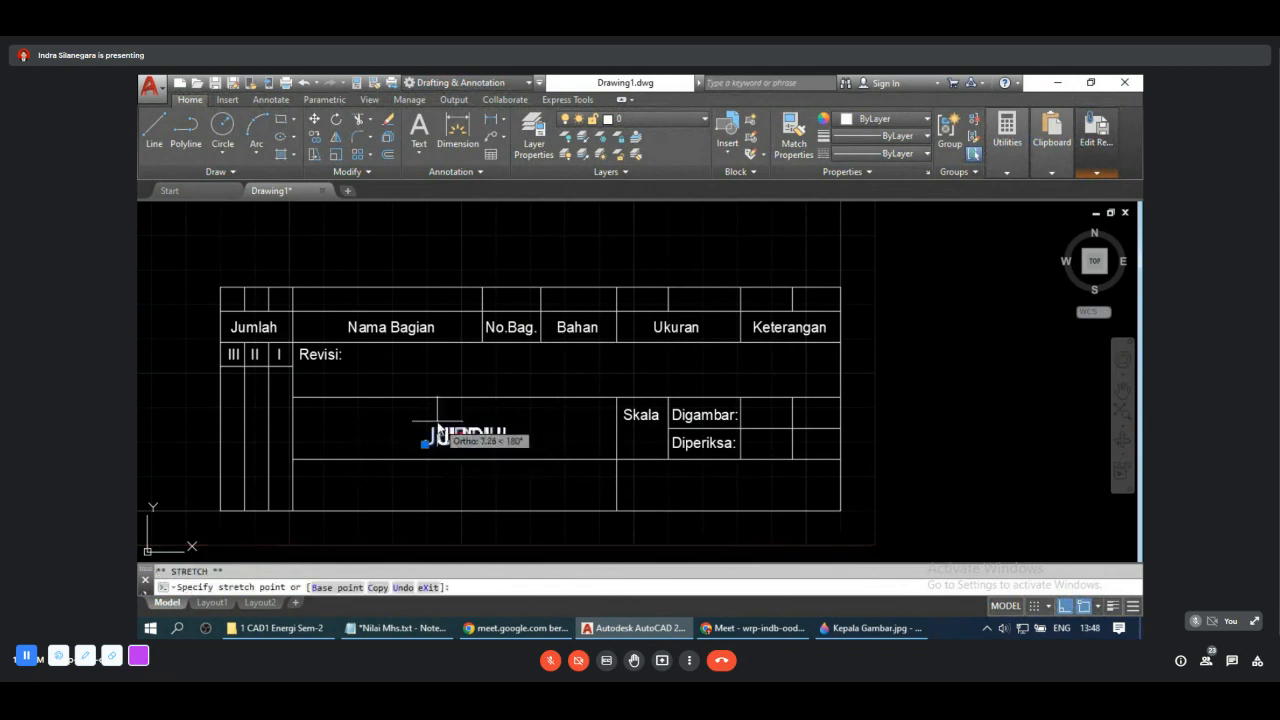
click(1063, 608)
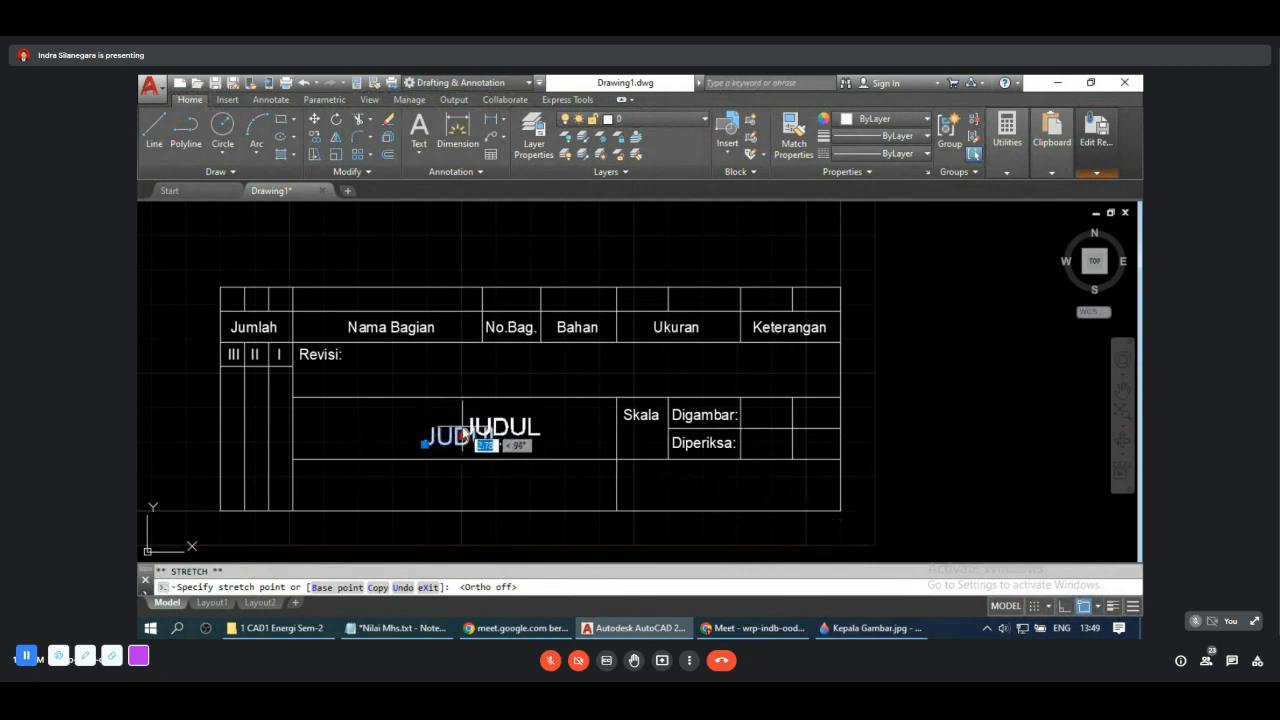
click(482, 430)
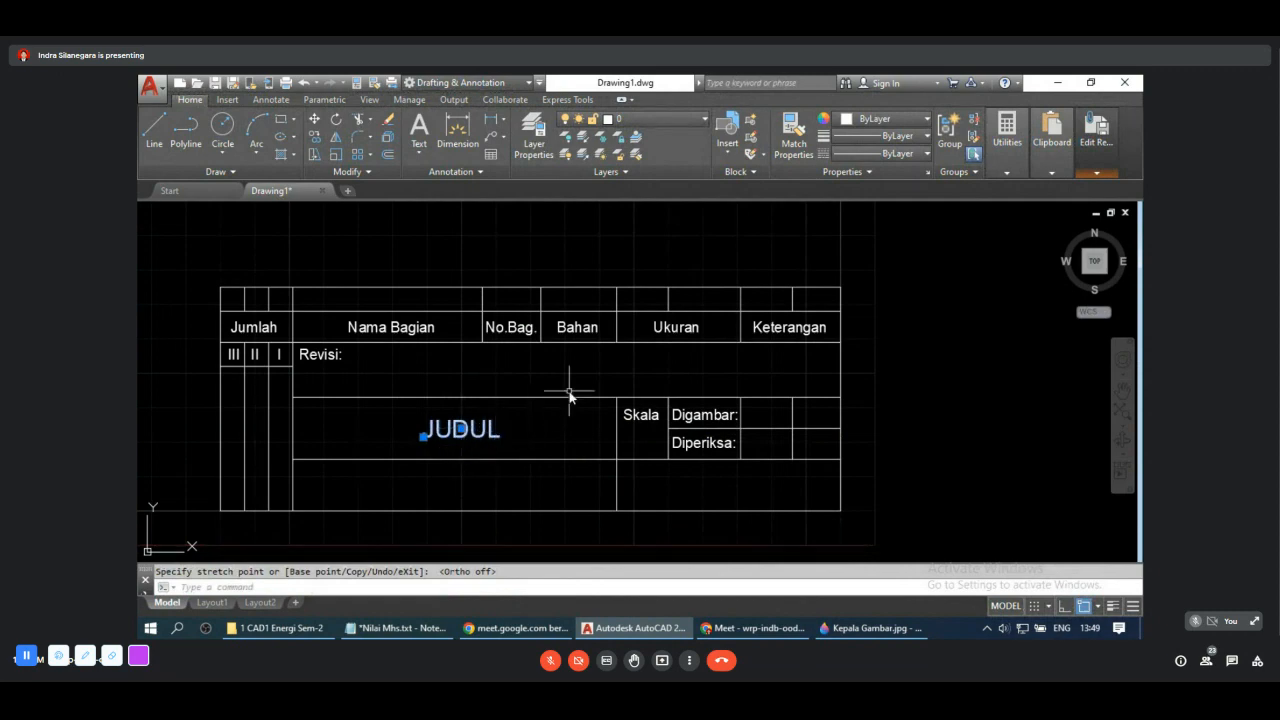
Step: Start a new attribute definition with the tag Institusi and the prompt Nama Kampus
text(attdef)
key(Return)
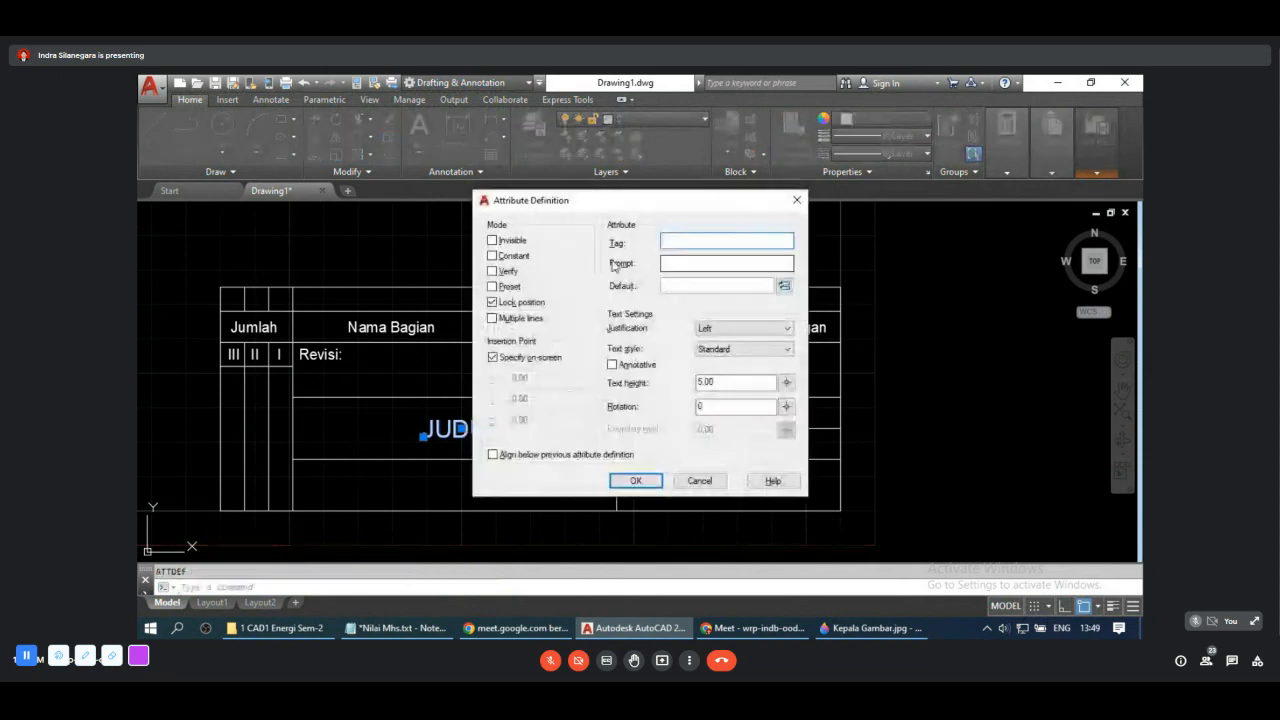
click(680, 241)
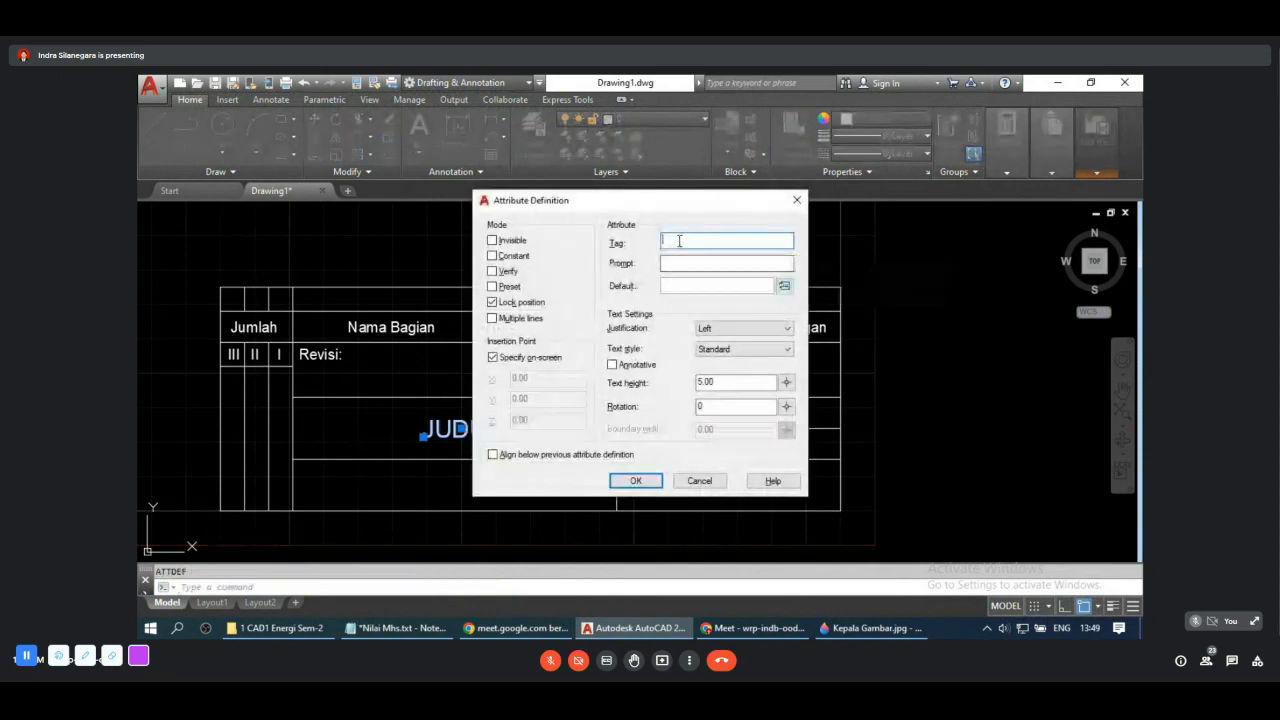
text(j)
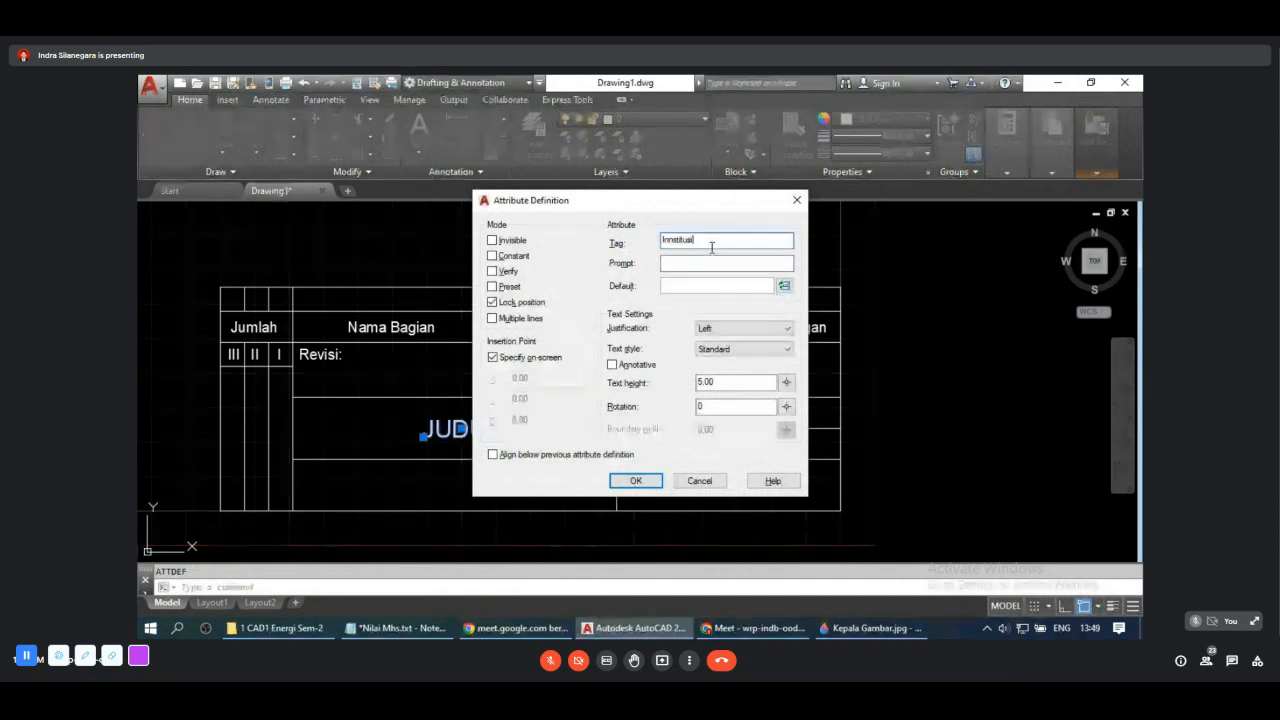
drag(712, 247, 594, 248)
text(Inst)
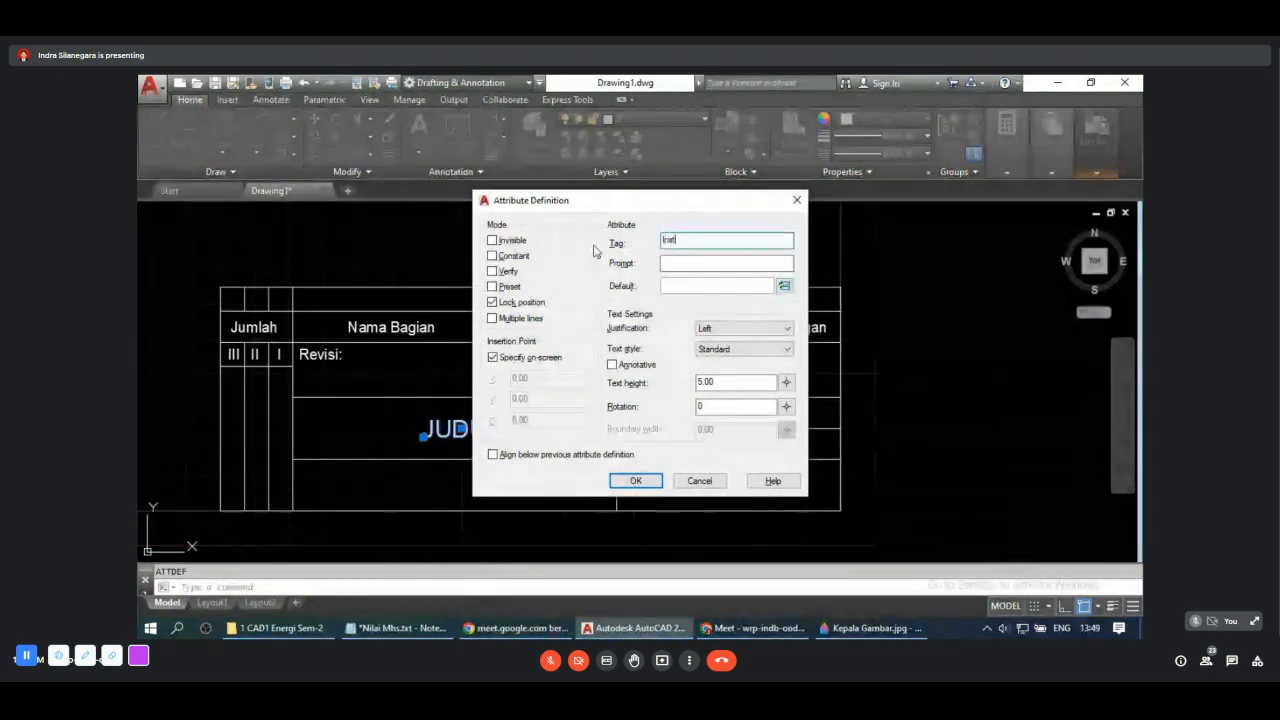
text(itusi)
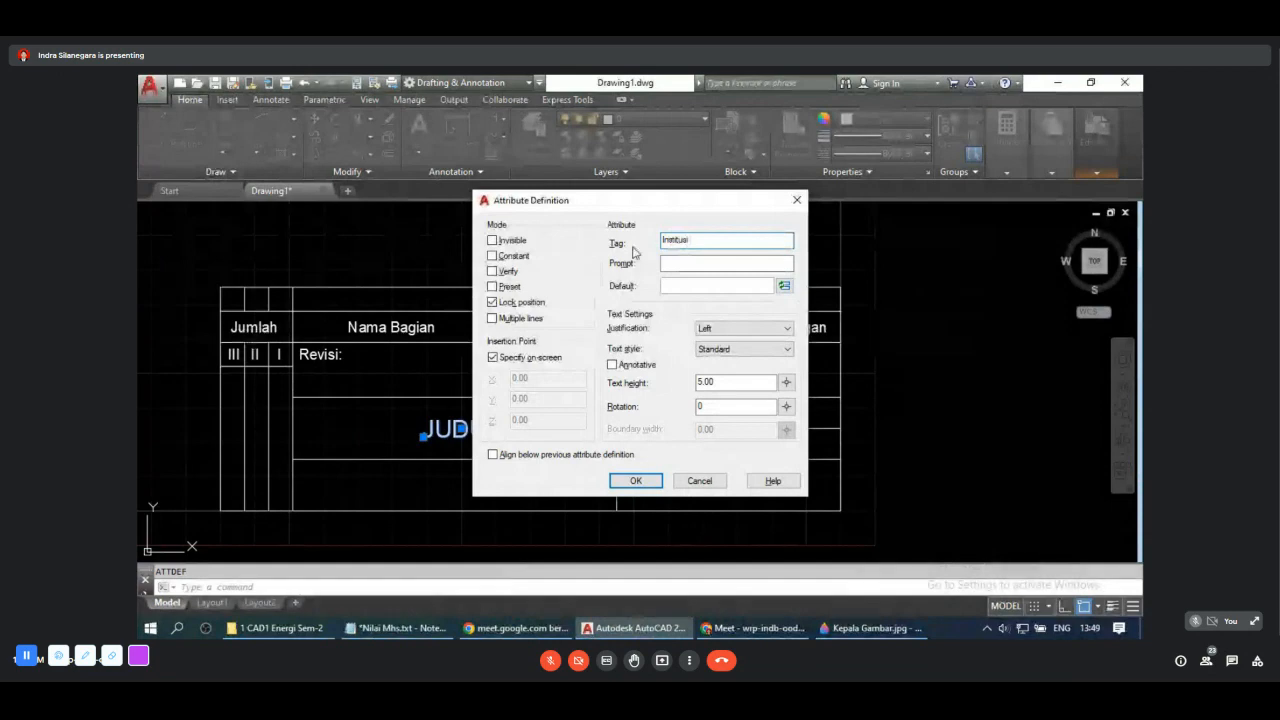
click(708, 262)
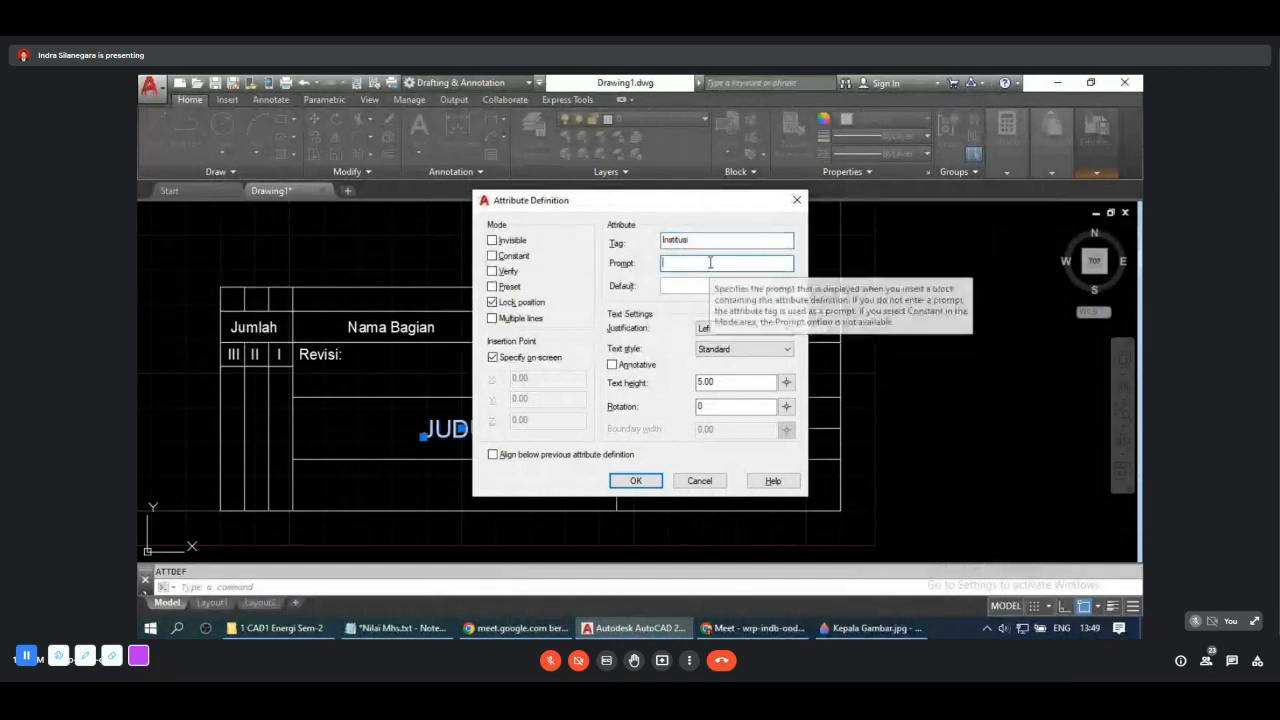
text(Nama)
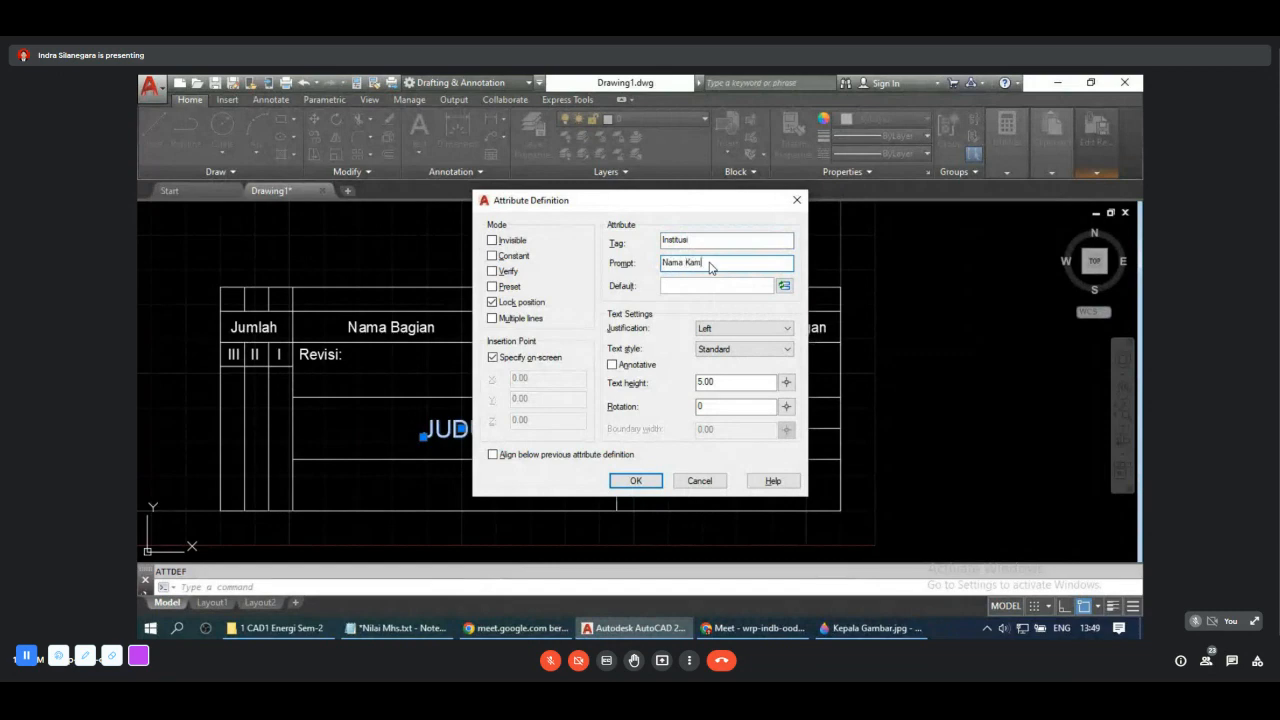
text(Kampus)
Step: Give the Institusi attribute Middle center justification and place it in the middle of the wide cell below JUDUL
click(740, 333)
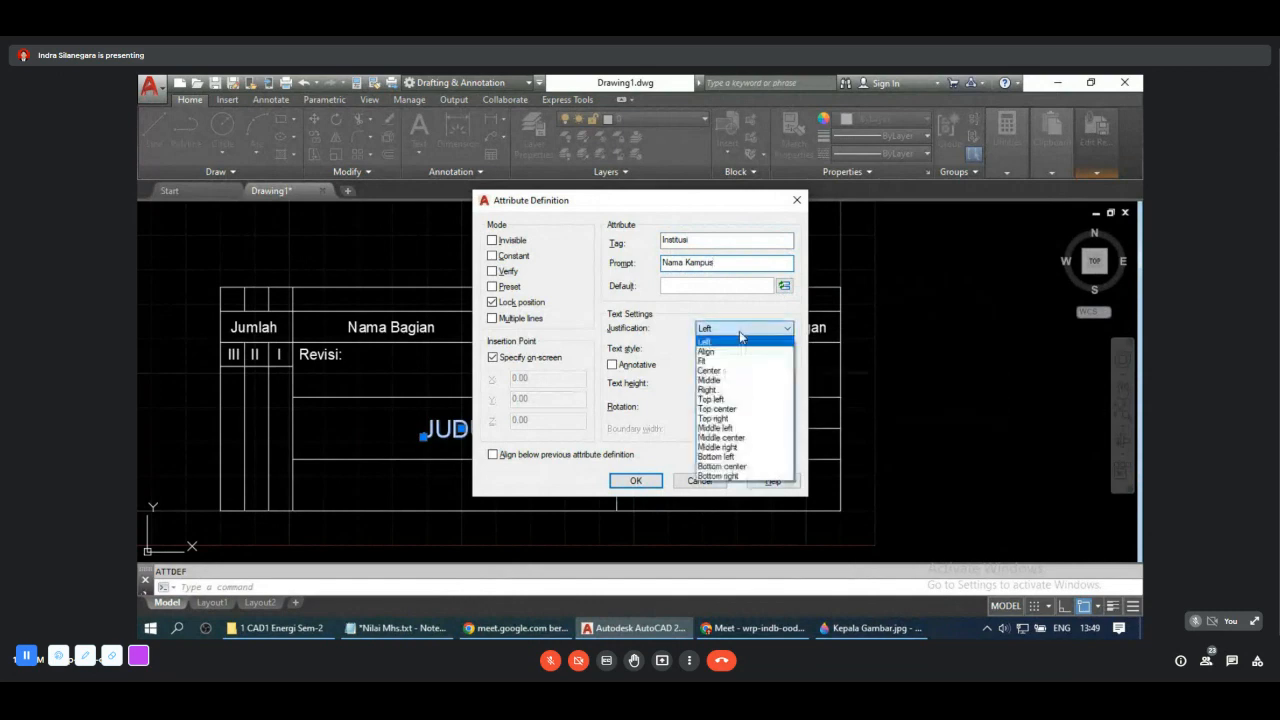
click(728, 438)
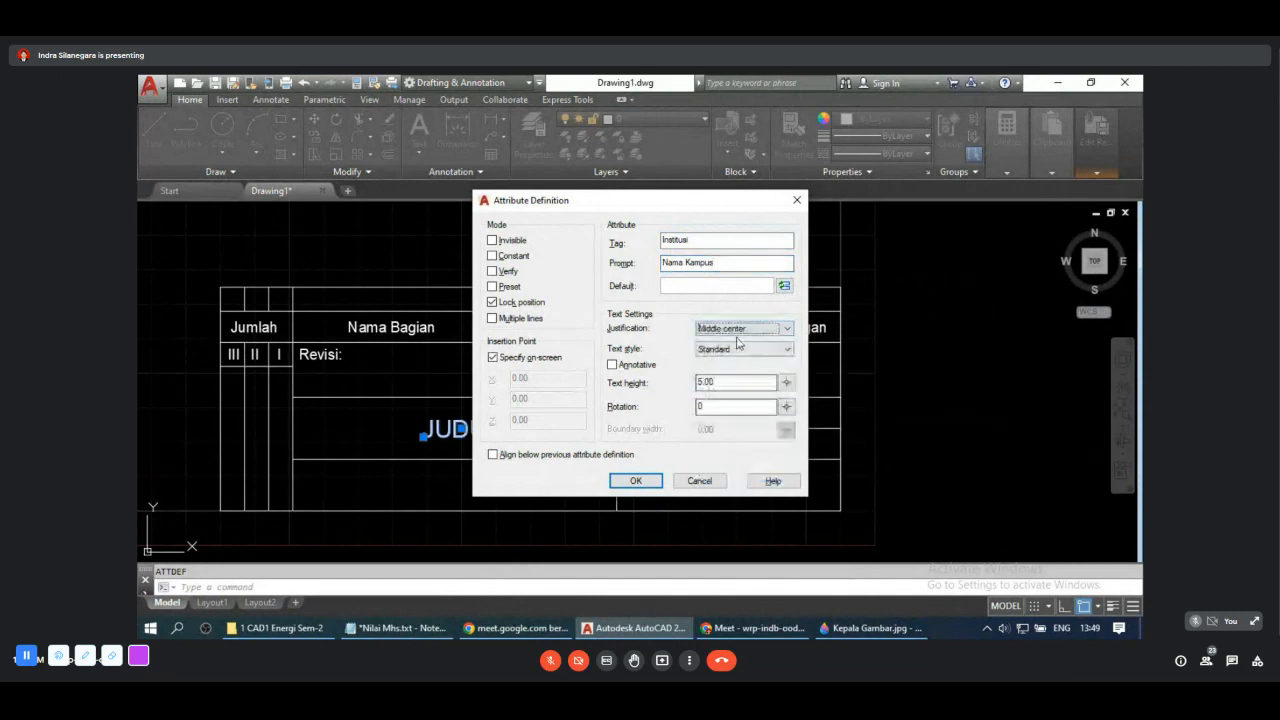
click(634, 481)
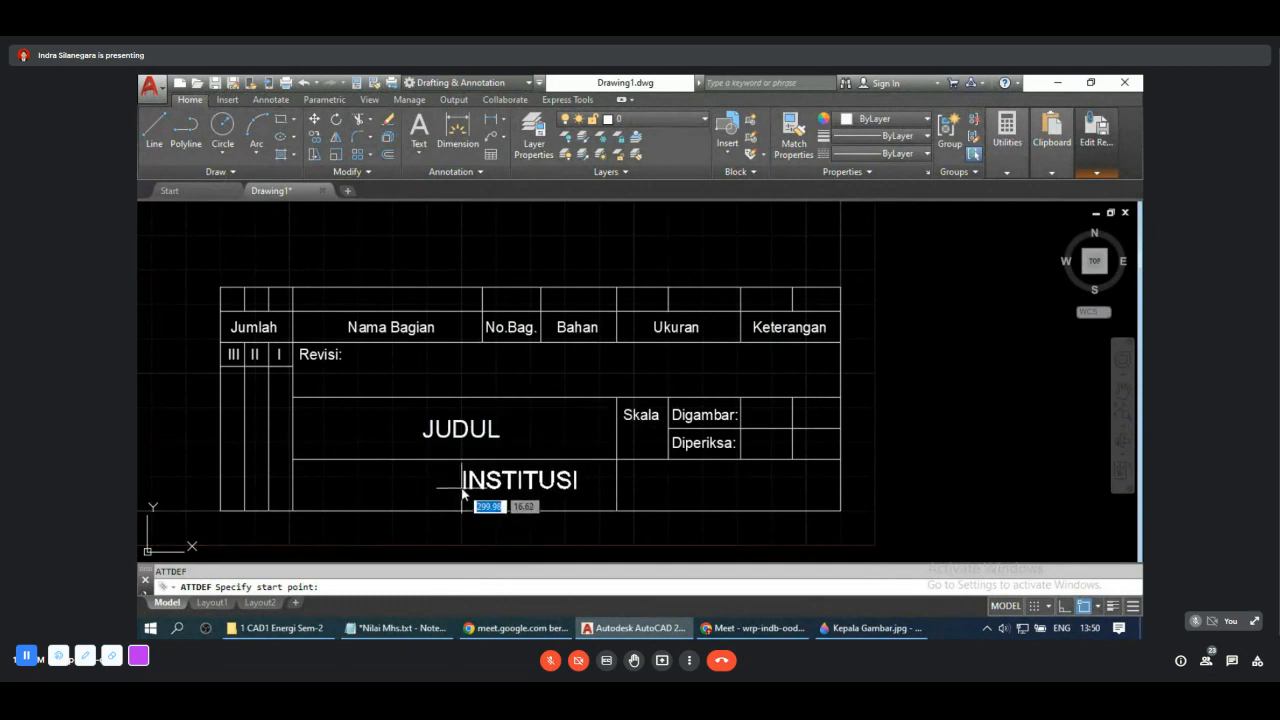
click(462, 489)
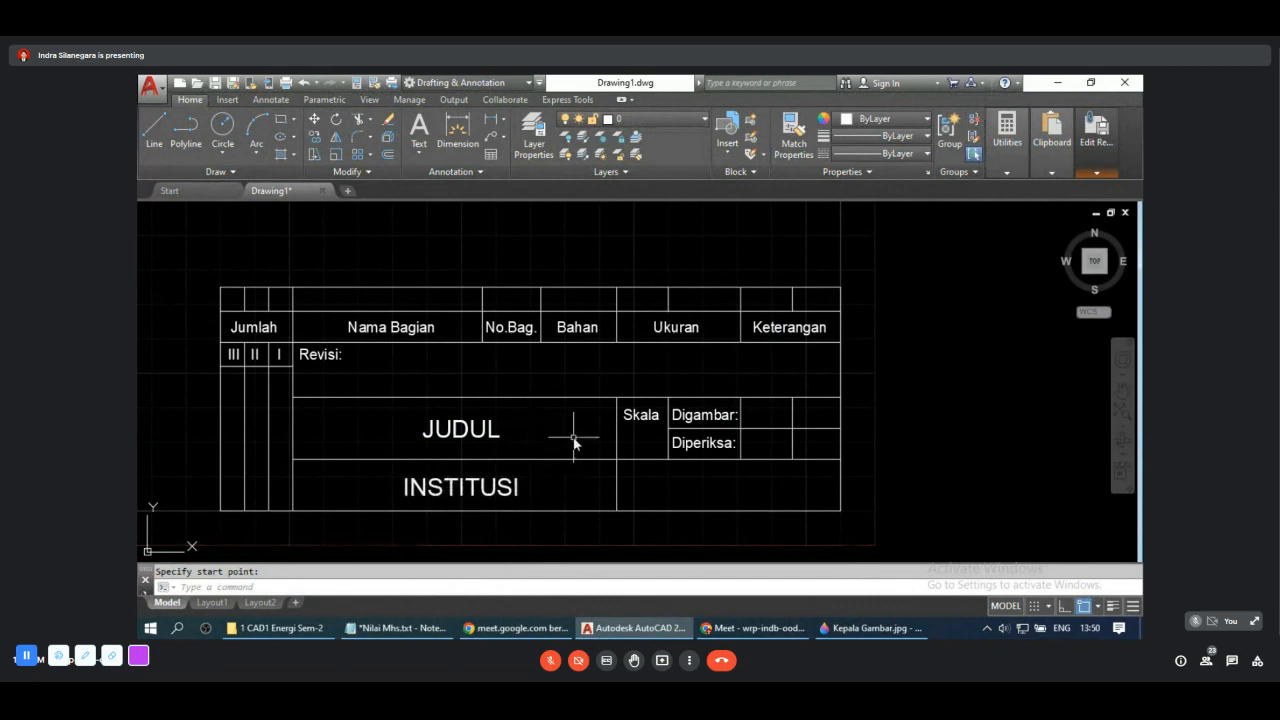
Step: Start another attribute definition with the tag Skala and the prompt Skala Gambar
scroll(507, 445, down, 2)
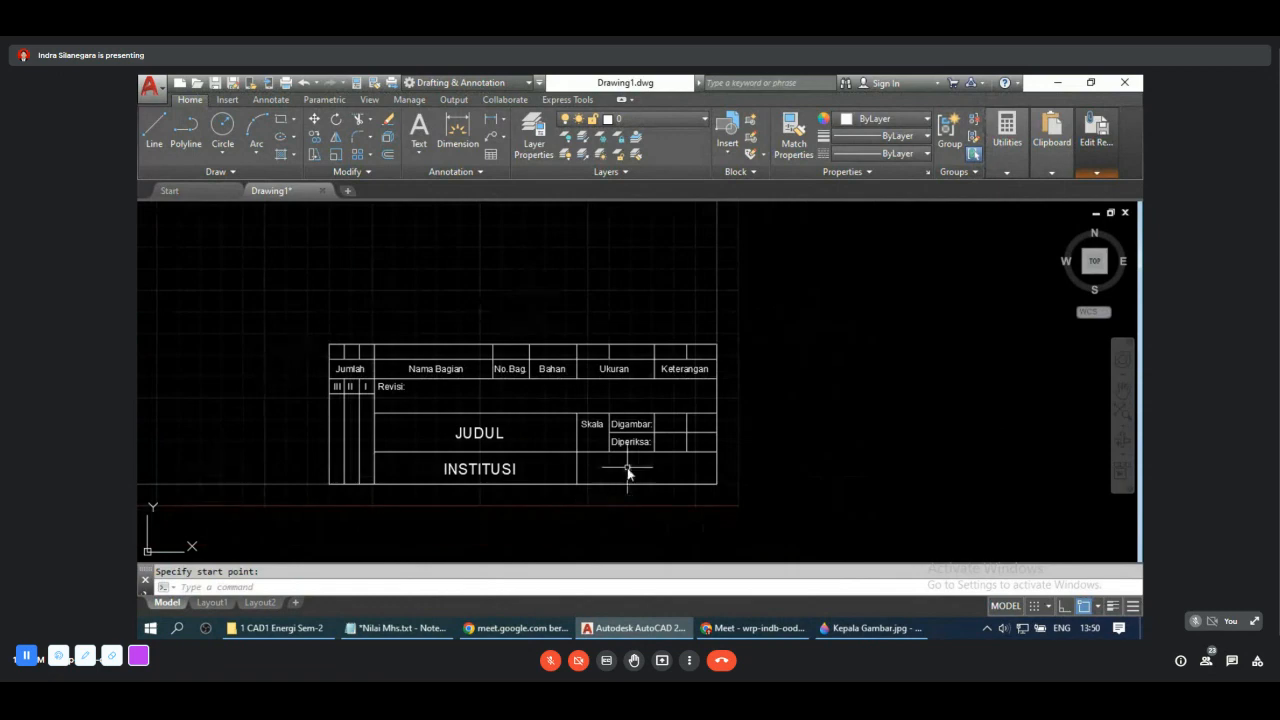
scroll(628, 473, up, 2)
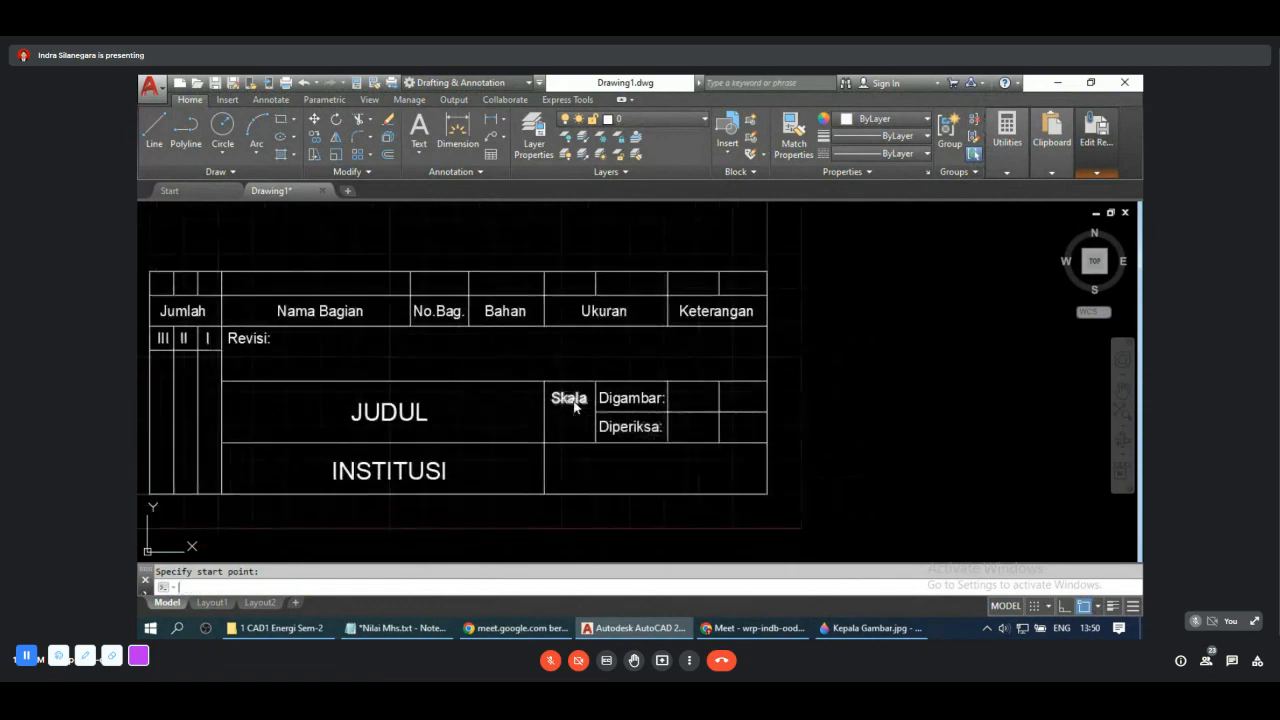
key(Return)
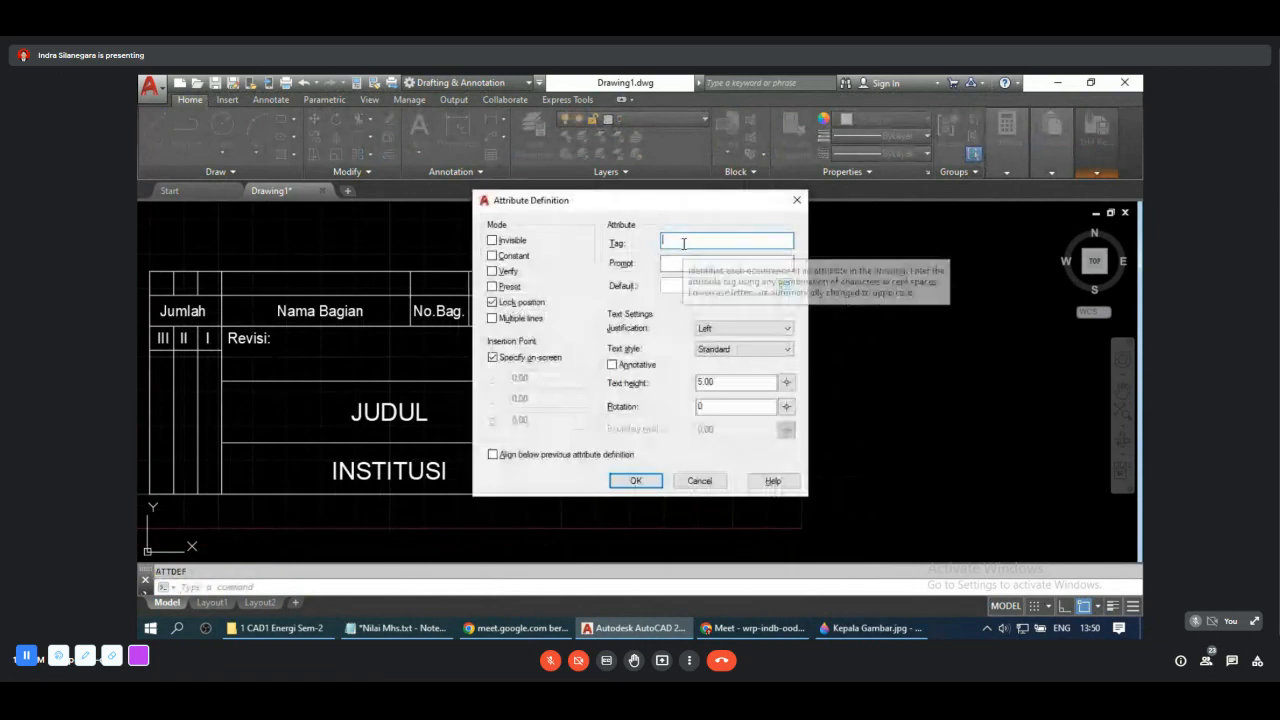
text(Skala)
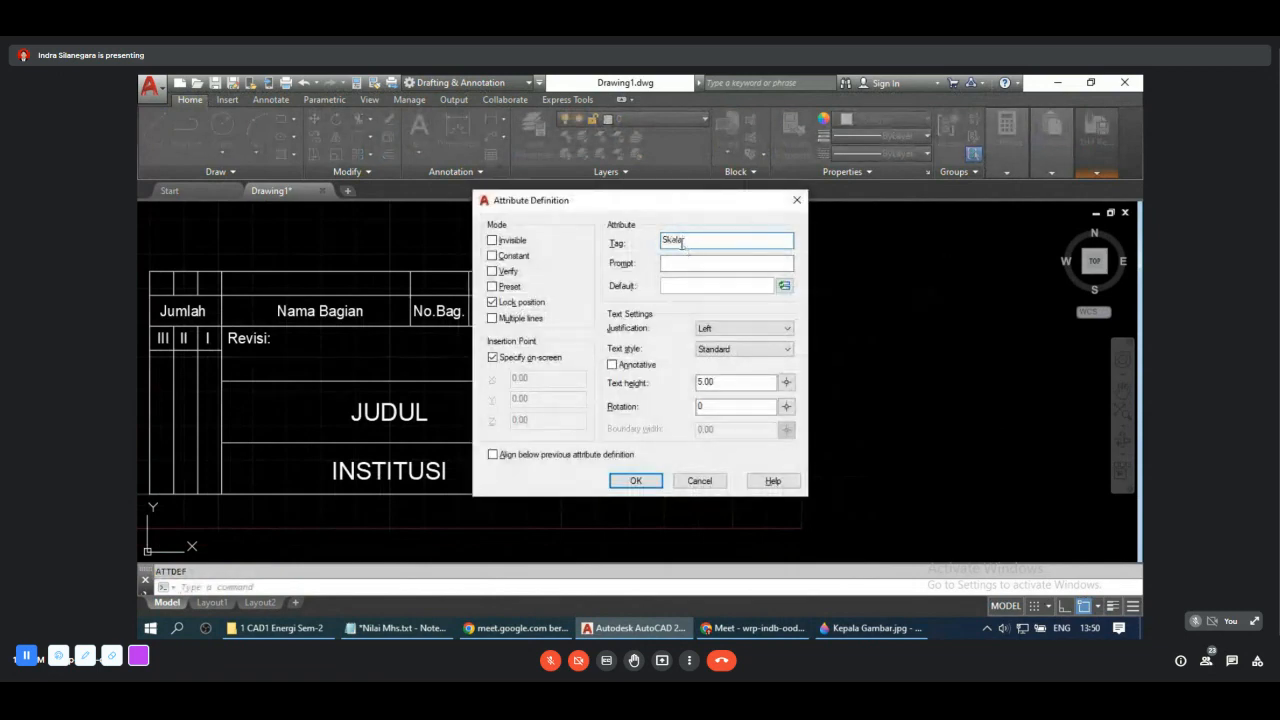
click(694, 260)
text(Skala Gambar)
Step: Give the Skala attribute text height 3 and Middle justification, and place it below the Skala label in the same cell
drag(722, 382, 632, 382)
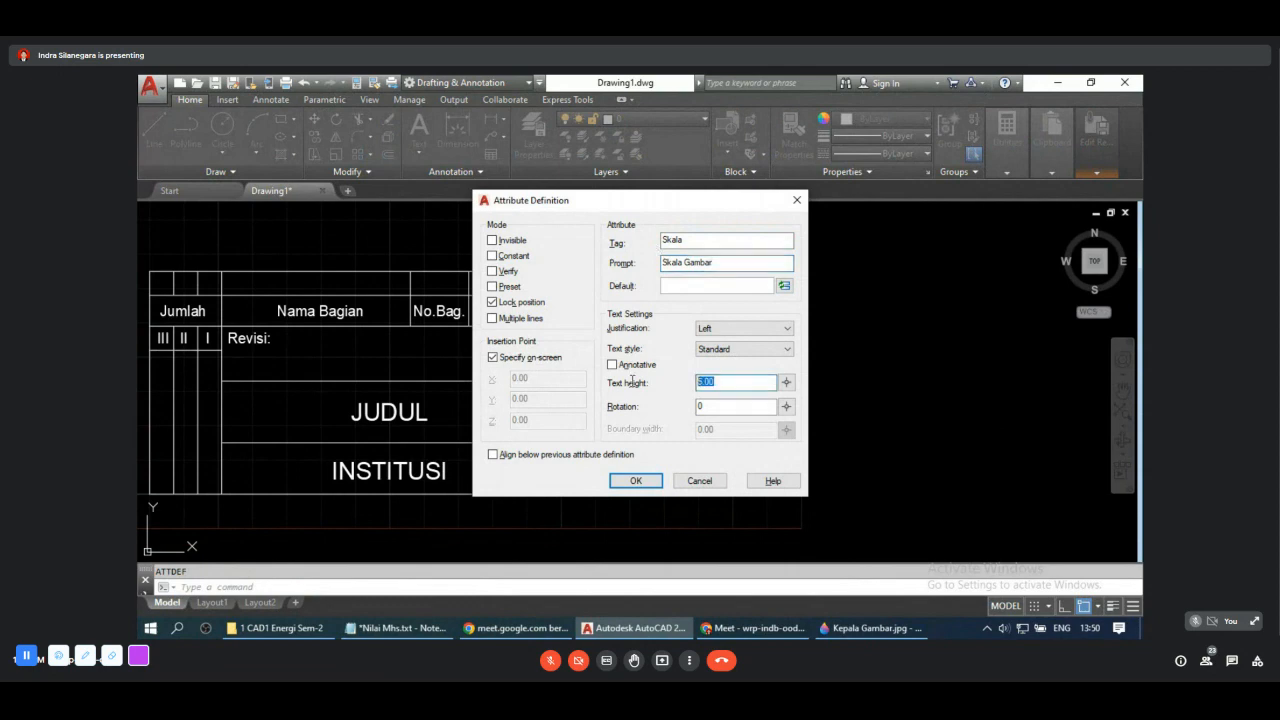
text(3)
click(714, 336)
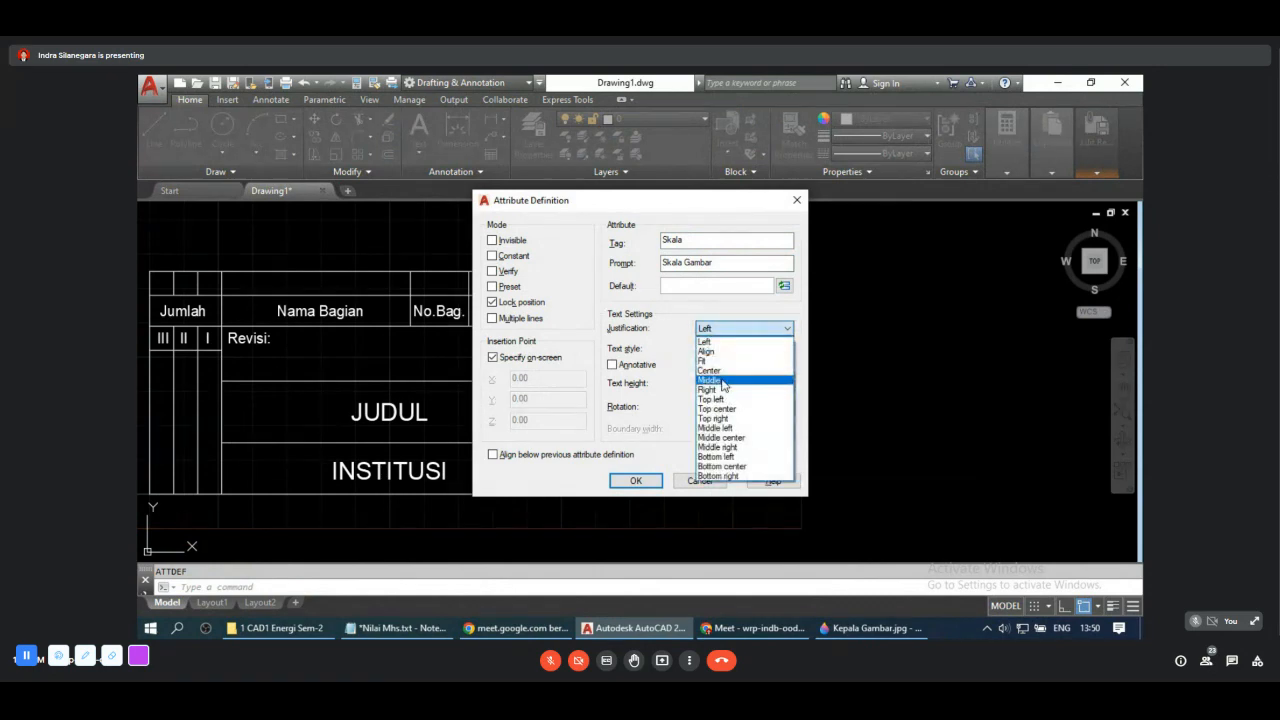
click(720, 381)
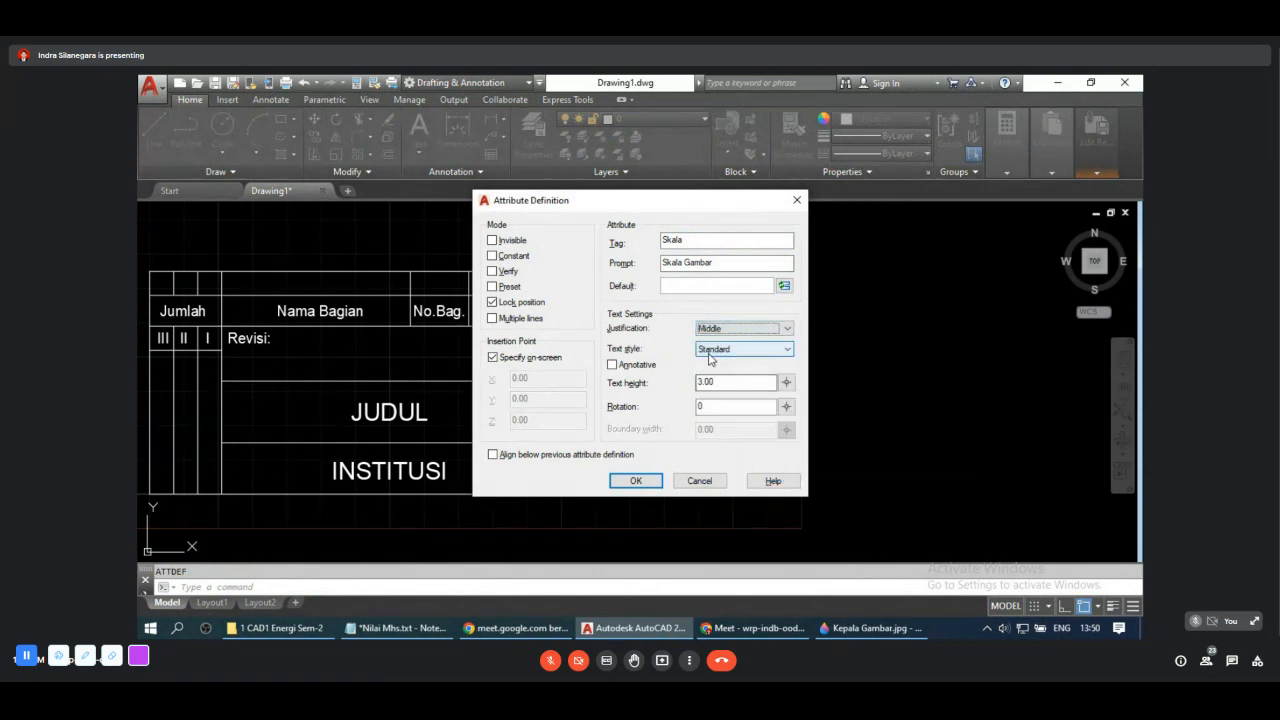
click(656, 482)
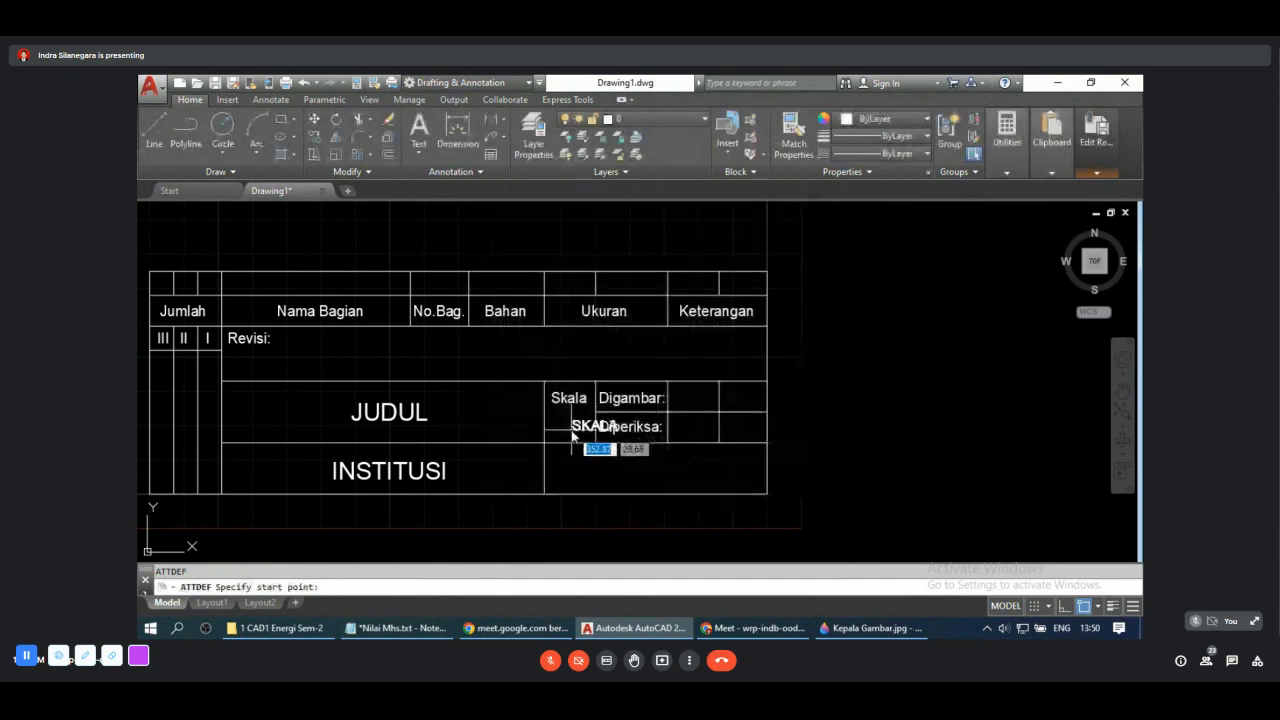
scroll(572, 435, up, 2)
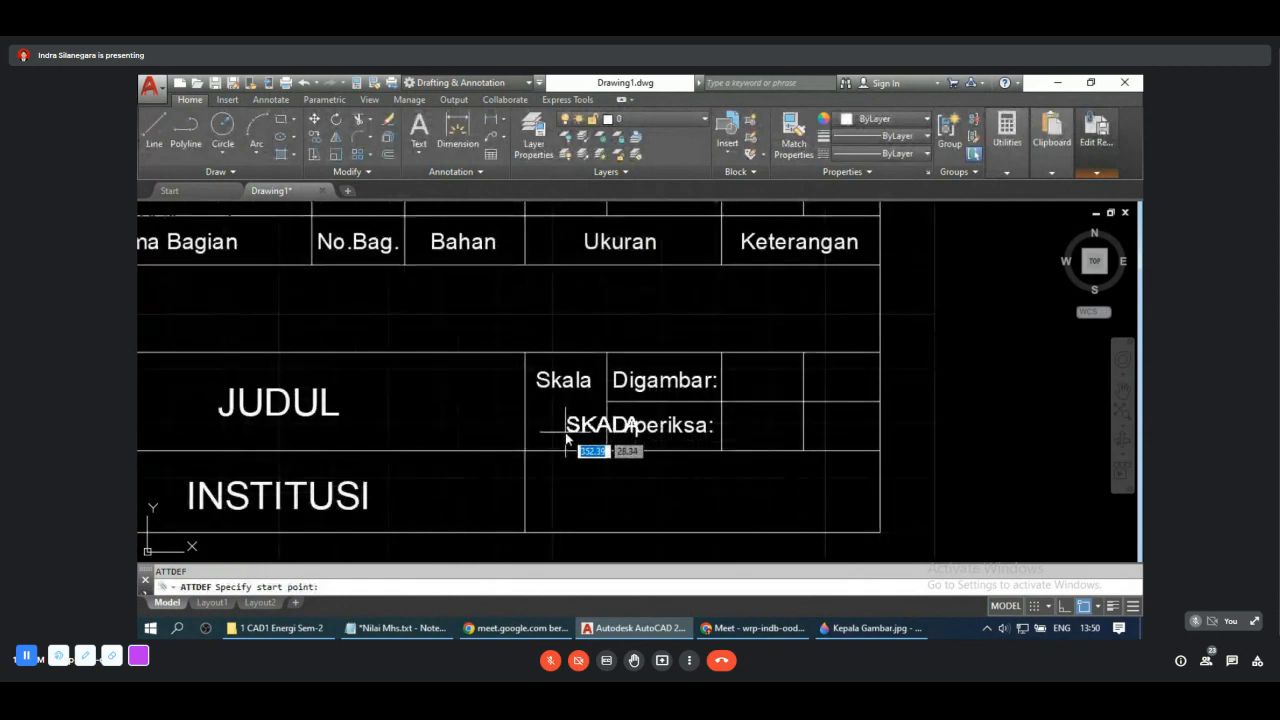
click(567, 435)
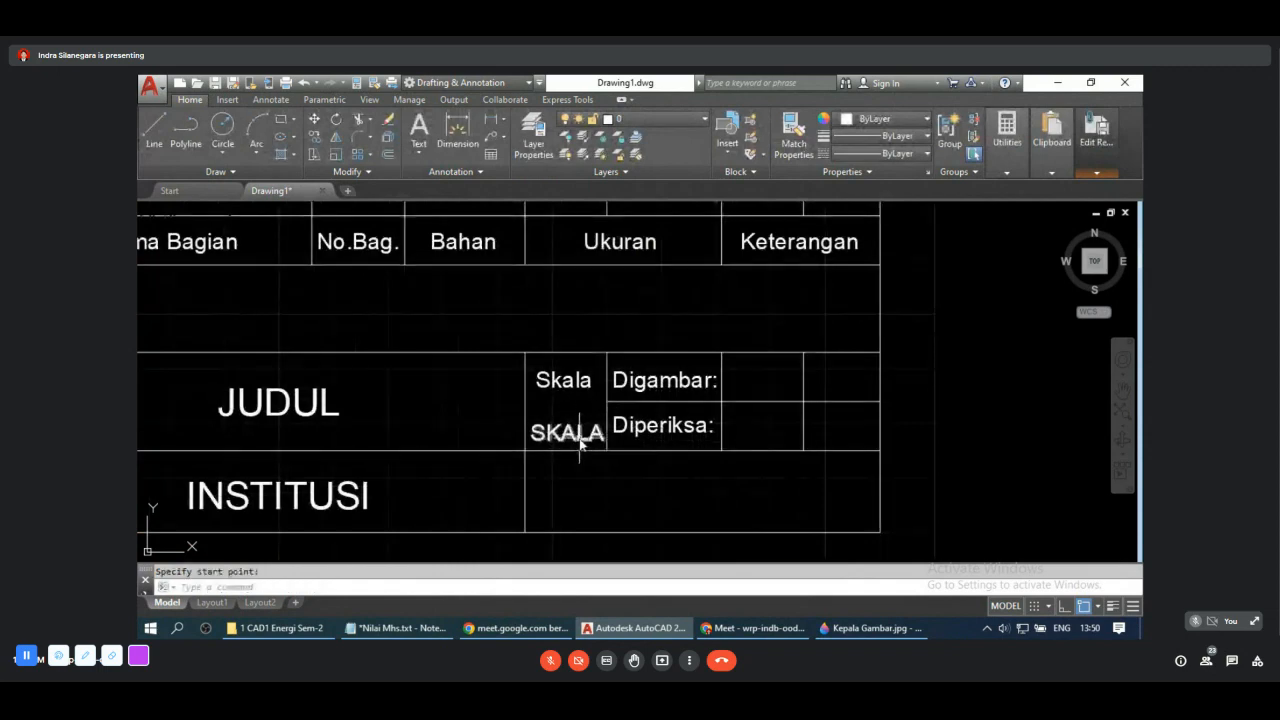
Step: Move the SKALA attribute slightly upward by its grips so it lines up with the Diperiksa label
click(578, 437)
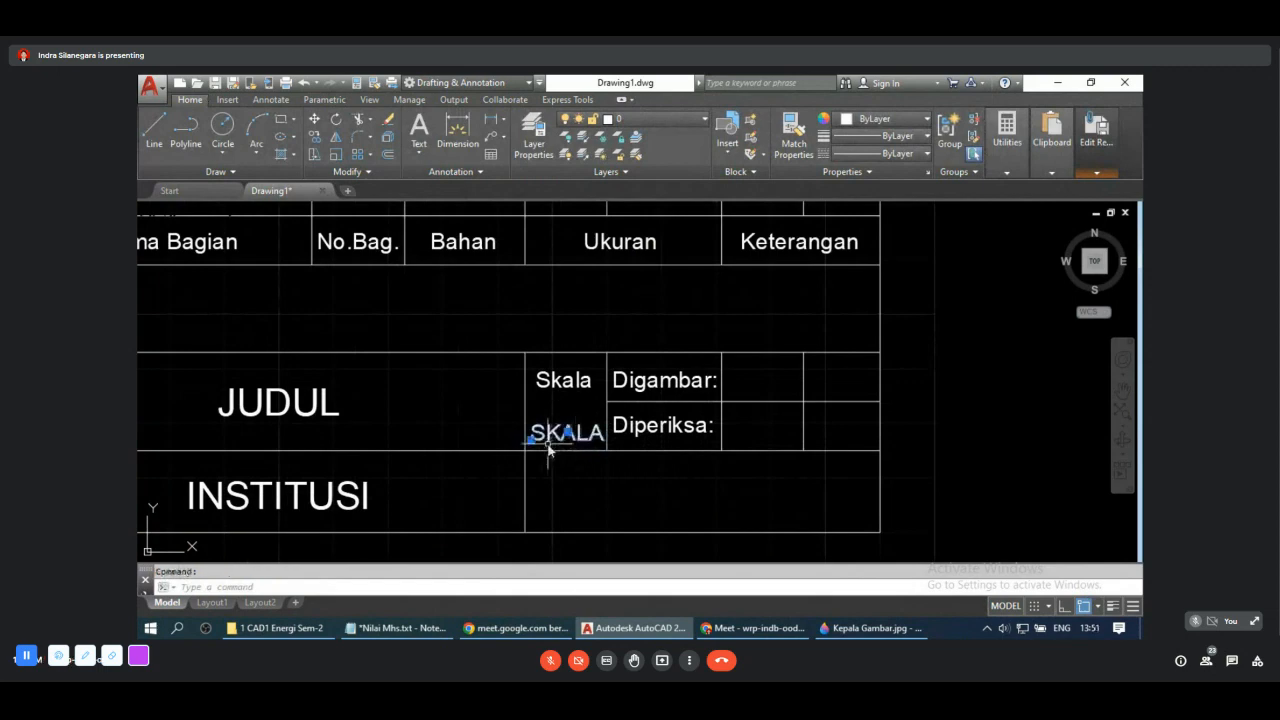
click(569, 433)
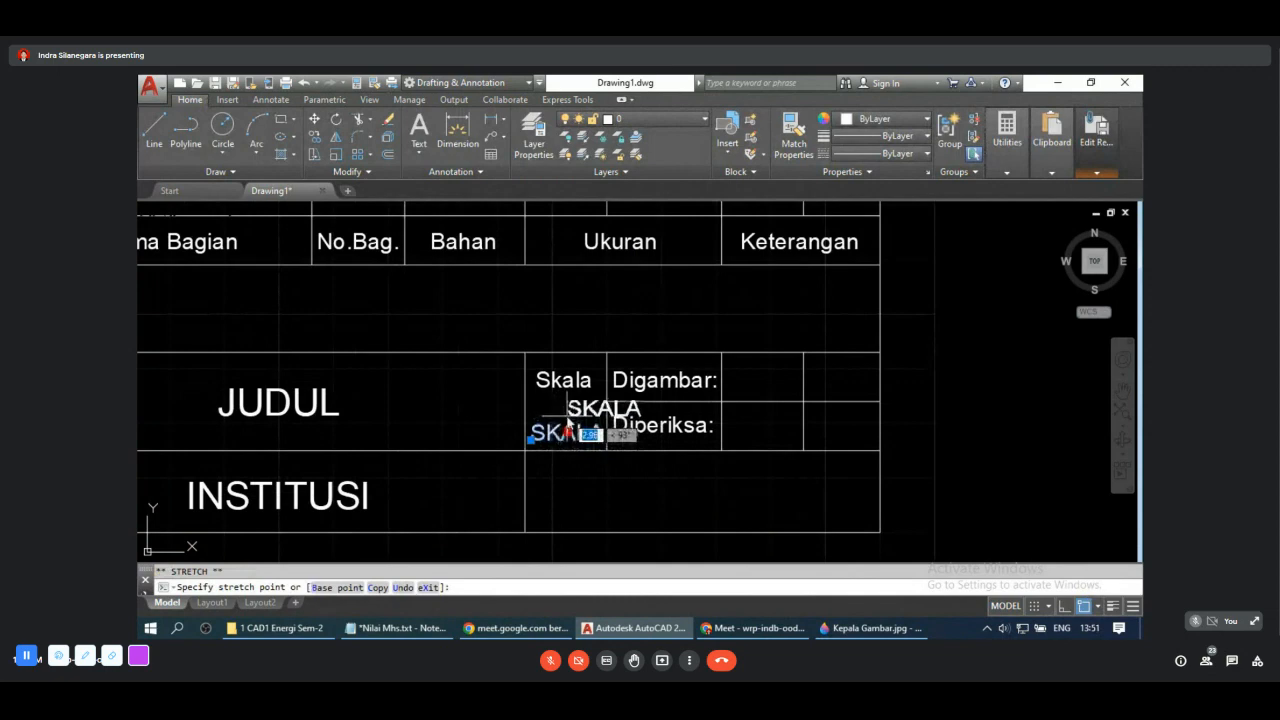
click(567, 410)
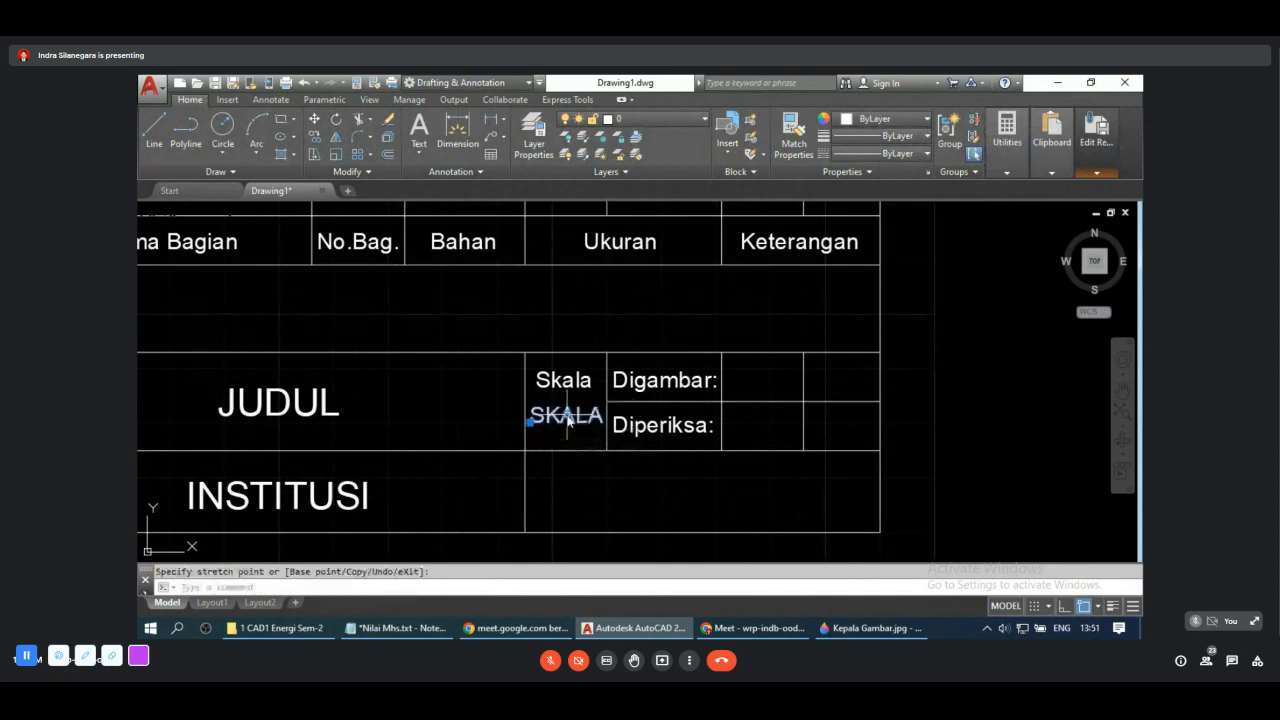
click(533, 424)
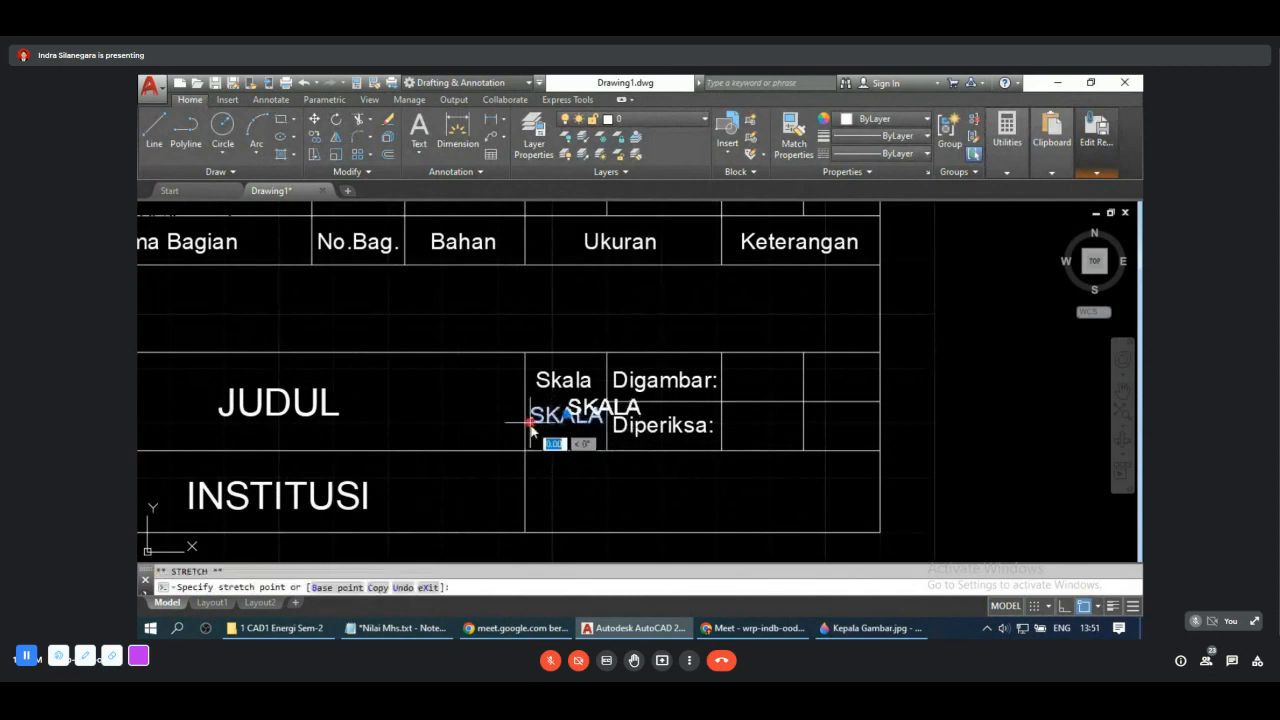
click(530, 434)
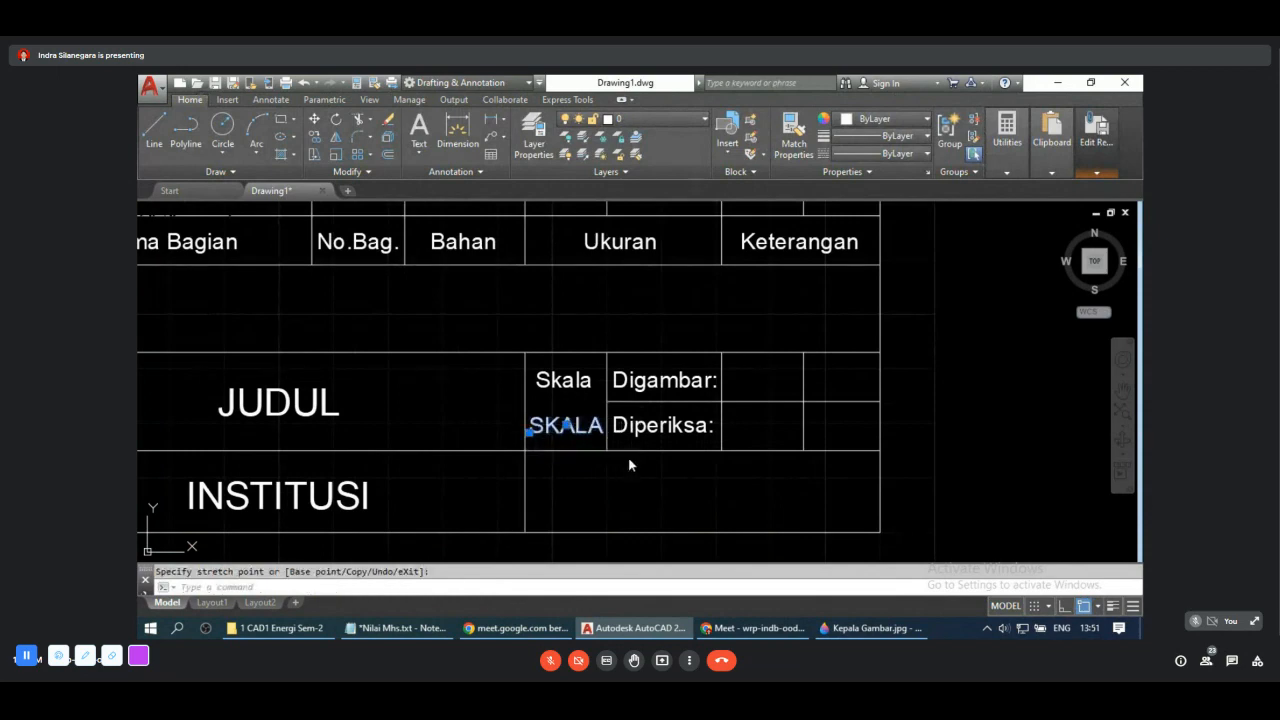
Step: Start a new attribute definition, move its dialog clear of the Digambar cells, and check the reference image Kepala Gambar.jpg in Paint 3D before returning to AutoCAD
key(Return)
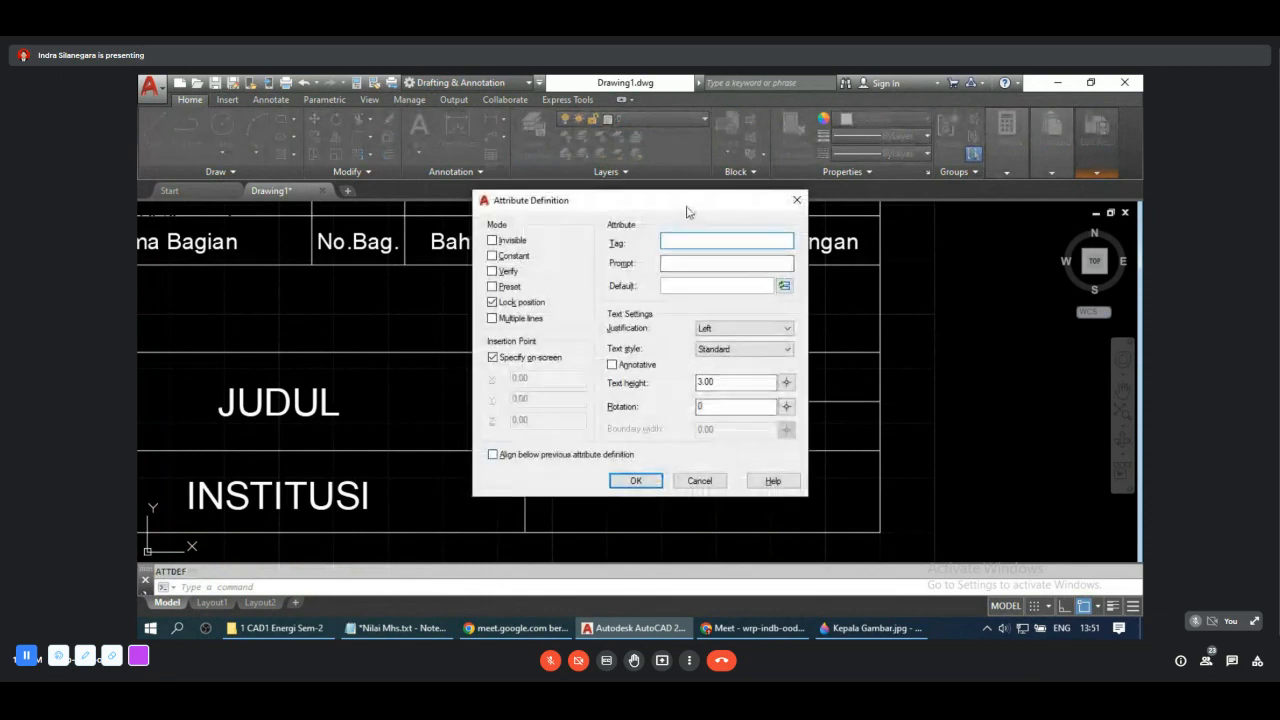
drag(687, 212, 409, 236)
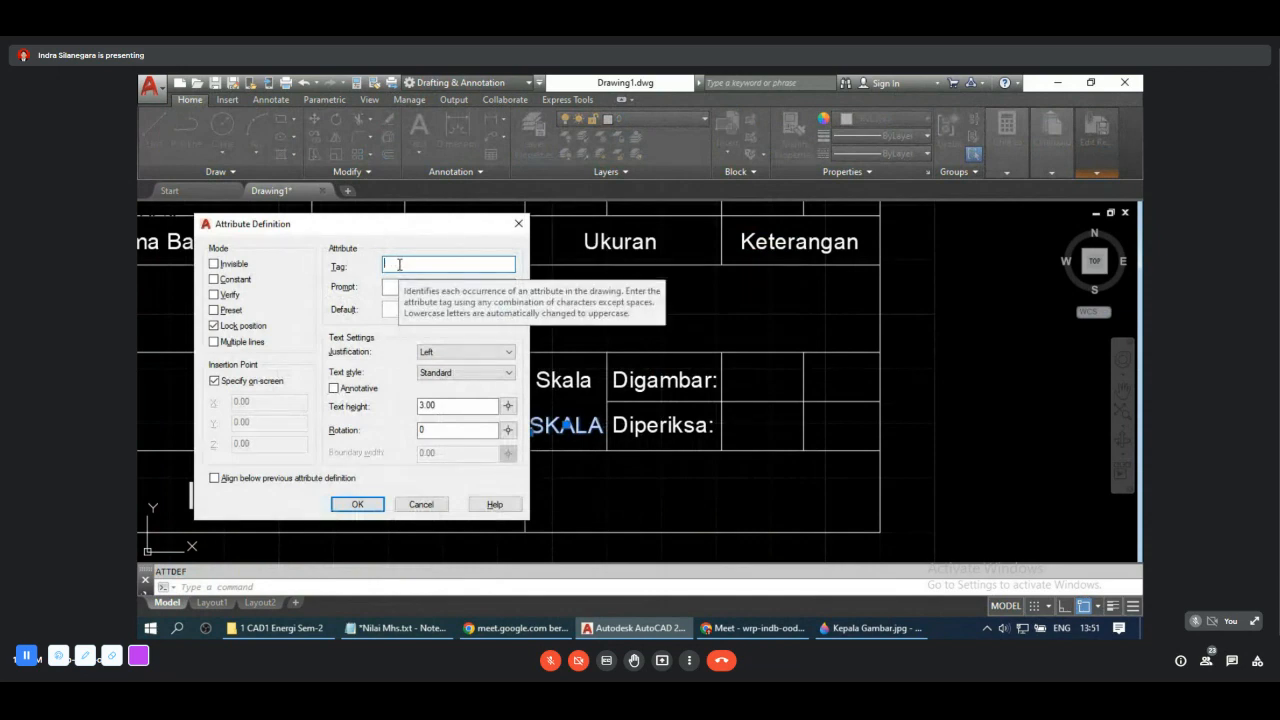
click(870, 628)
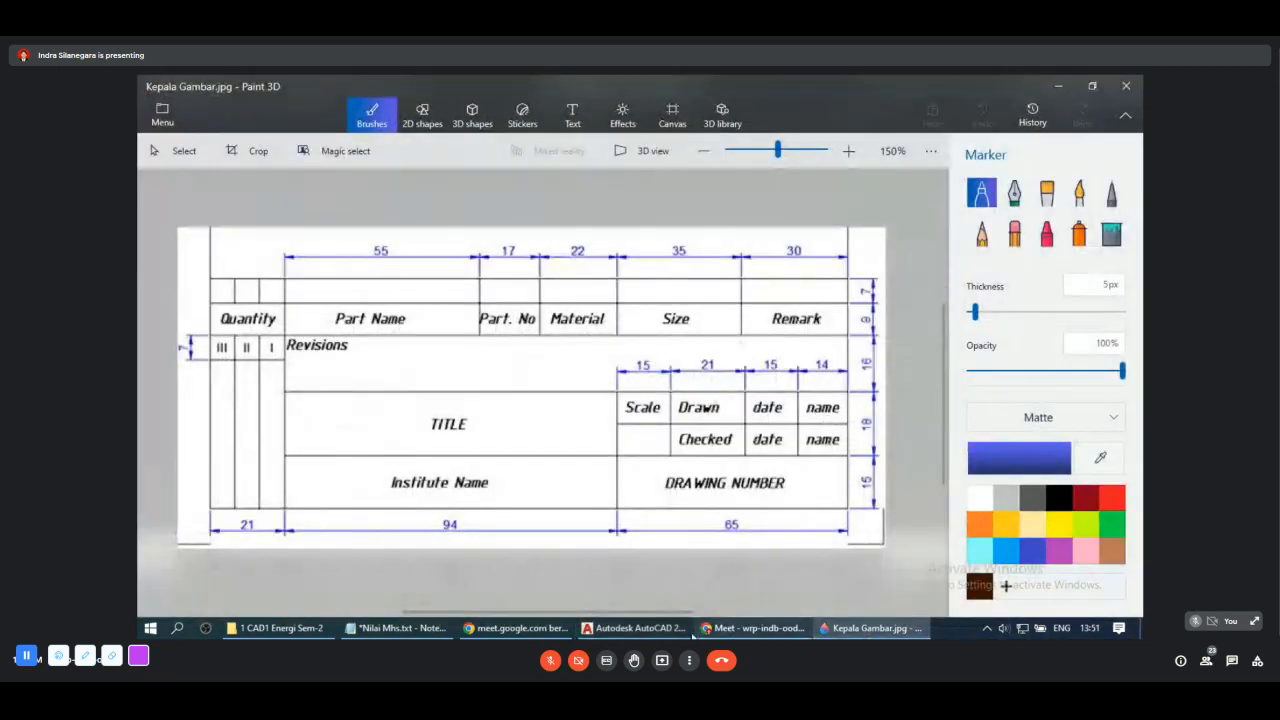
click(634, 628)
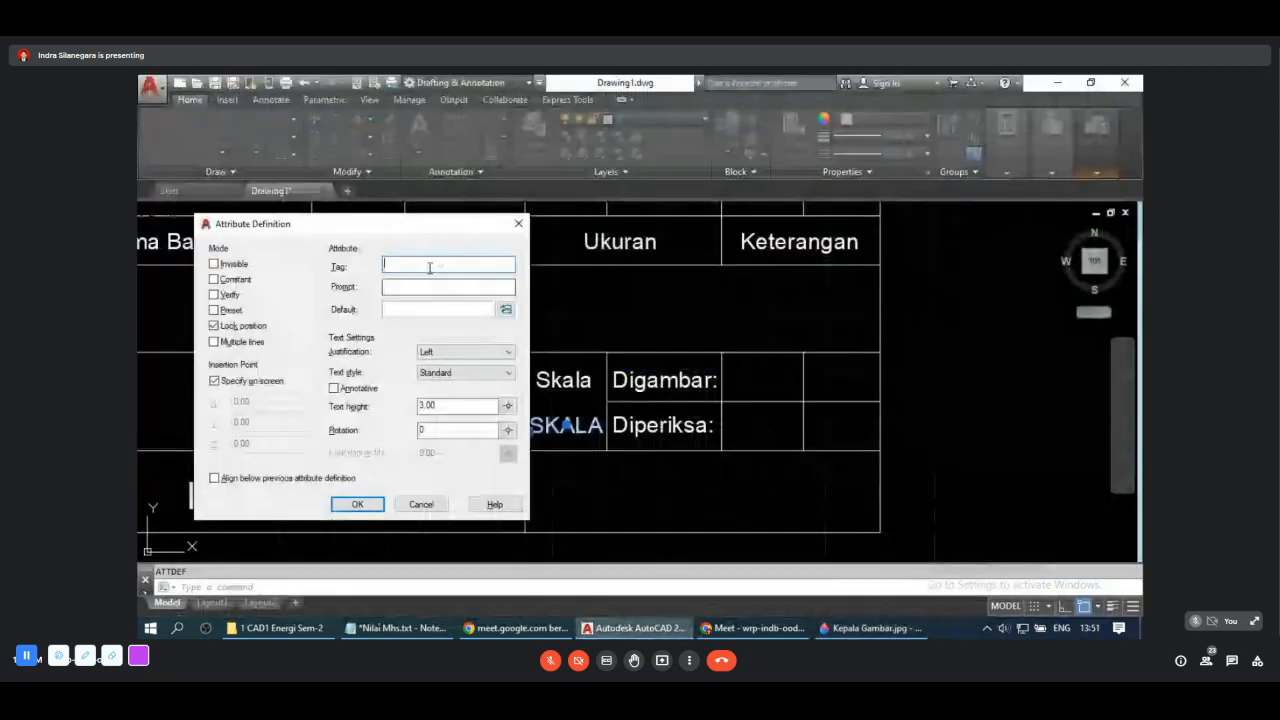
Step: Define the attribute with the tag TGL and the prompt Tgl digambar, and place it in the empty cell beside Digambar
text(Tg)
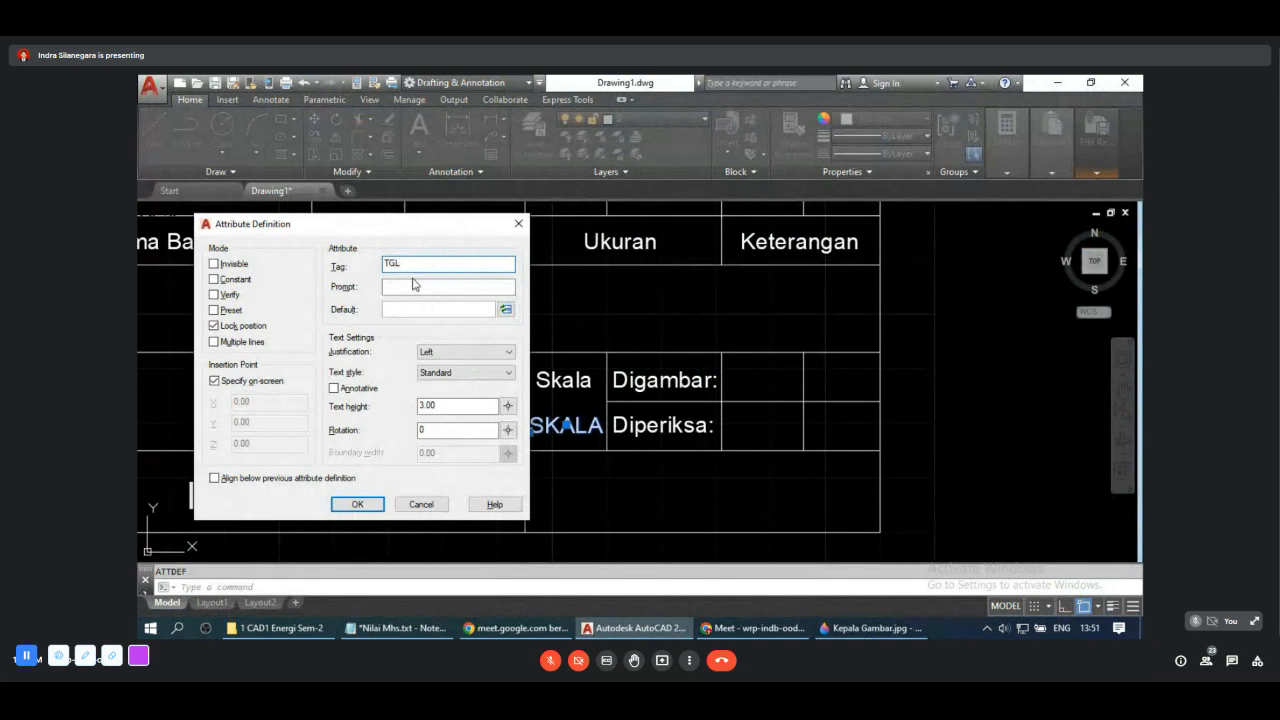
click(412, 287)
text(Tagal)
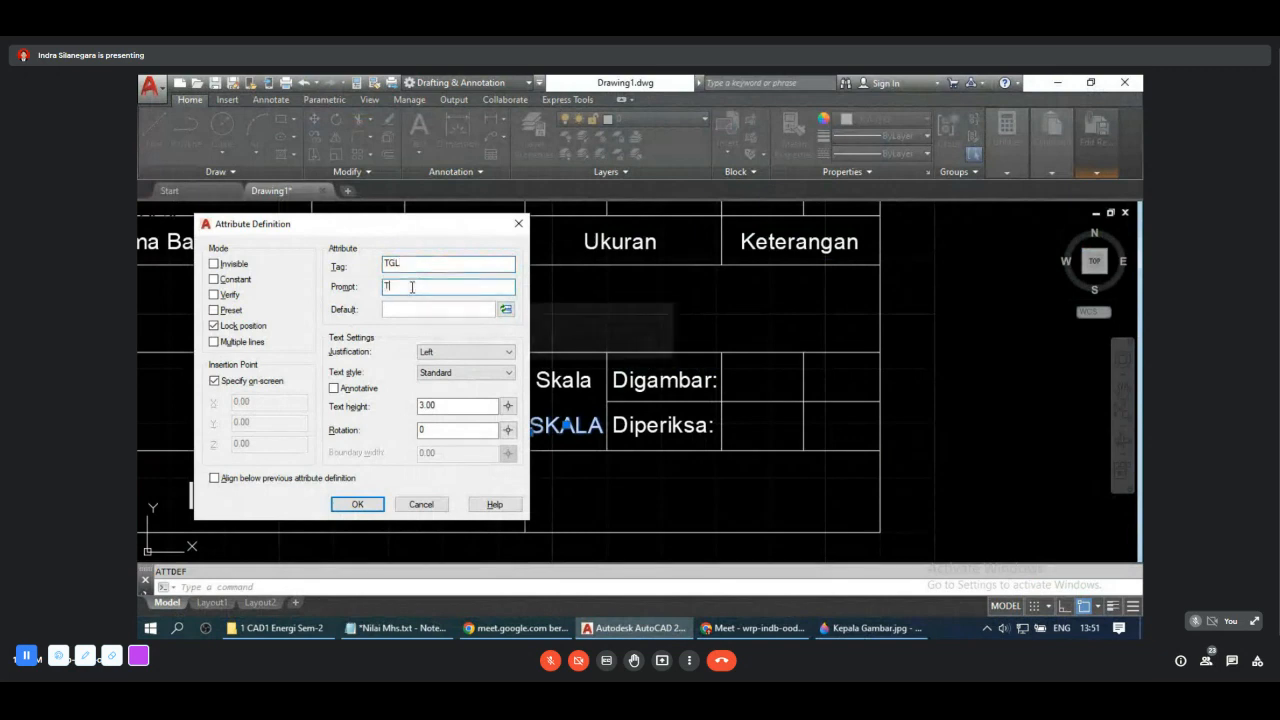
key(BackSpace)
key(BackSpace)
key(BackSpace)
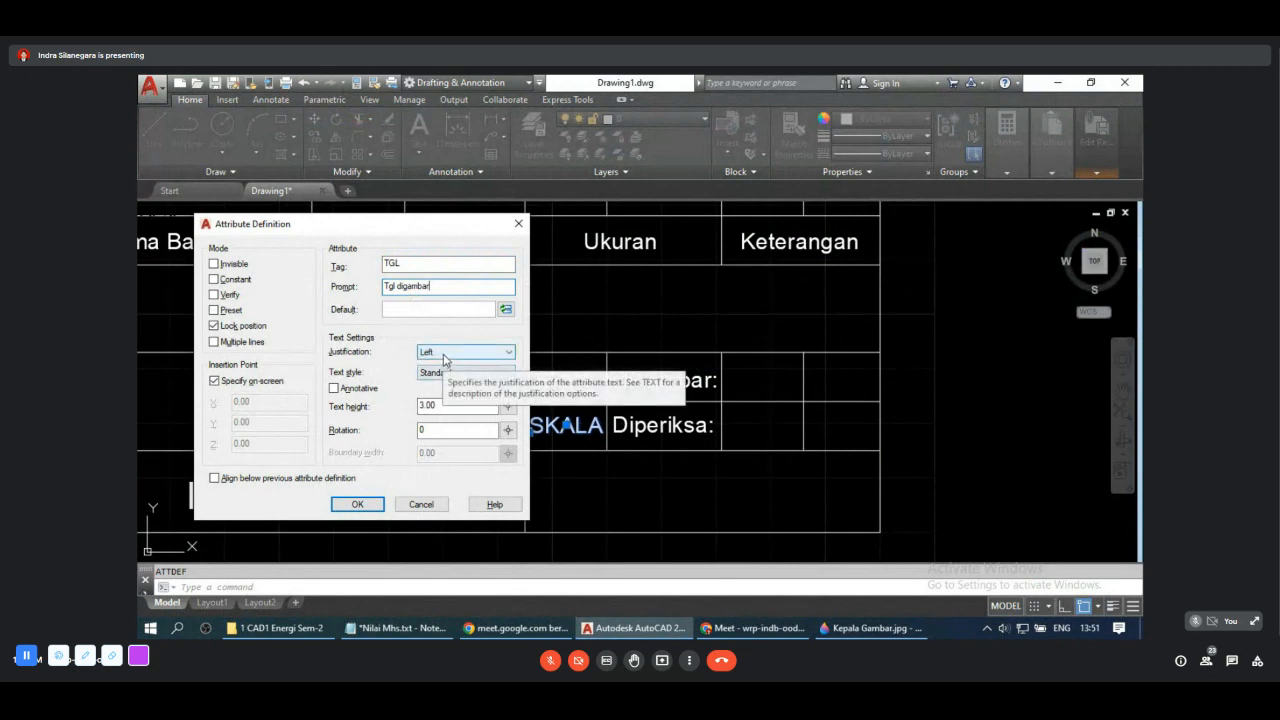
click(358, 505)
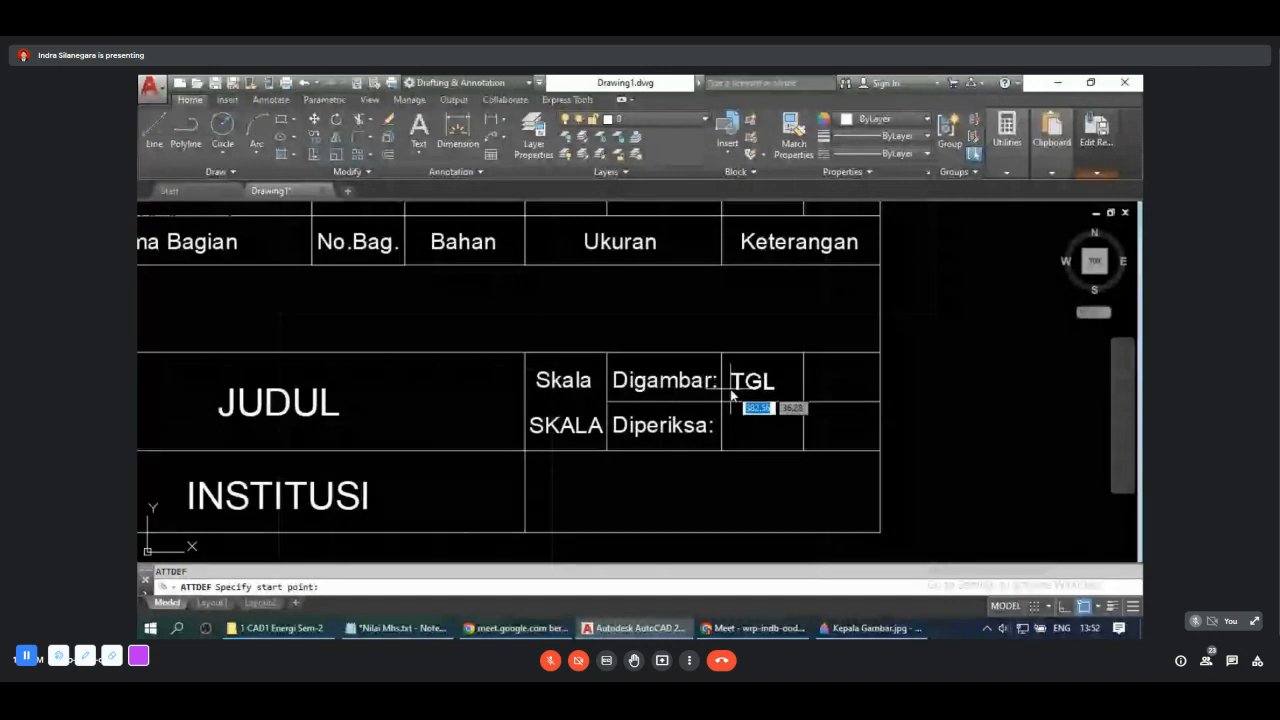
click(731, 394)
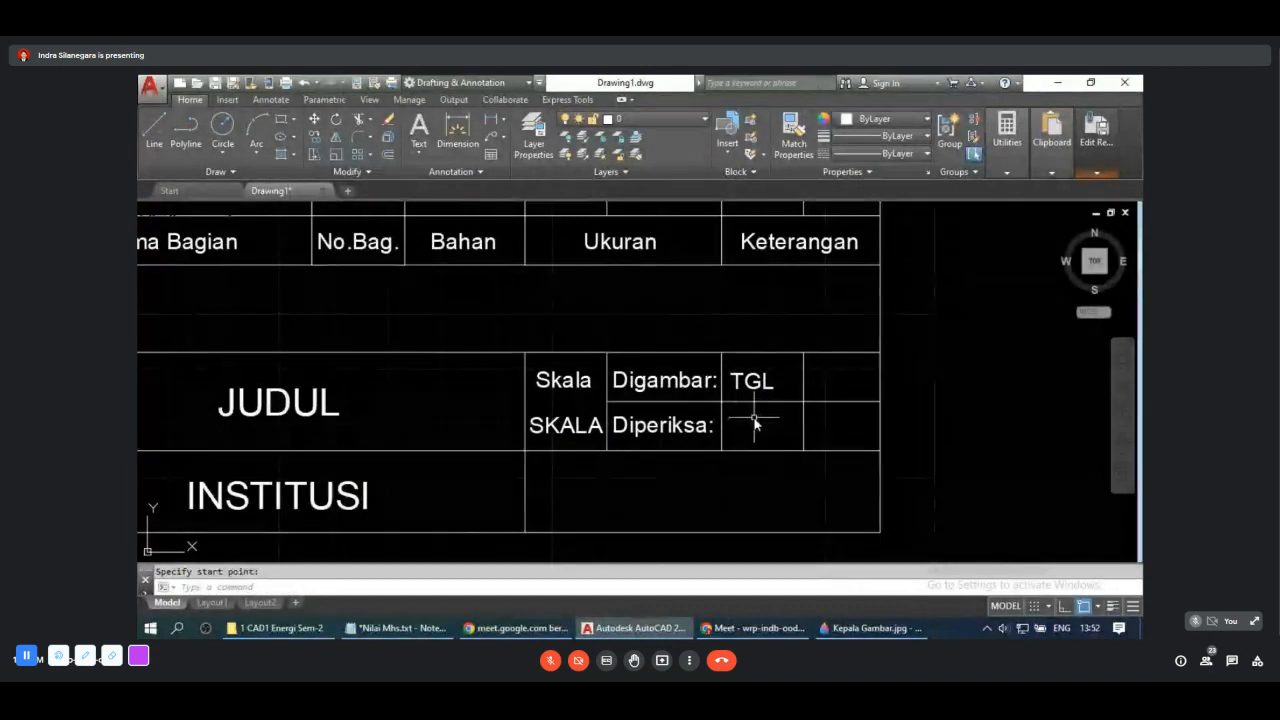
Step: Define another attribute with the tag Tgl and the prompt Tgl diperiksa for the empty cell beside Diperiksa
key(Return)
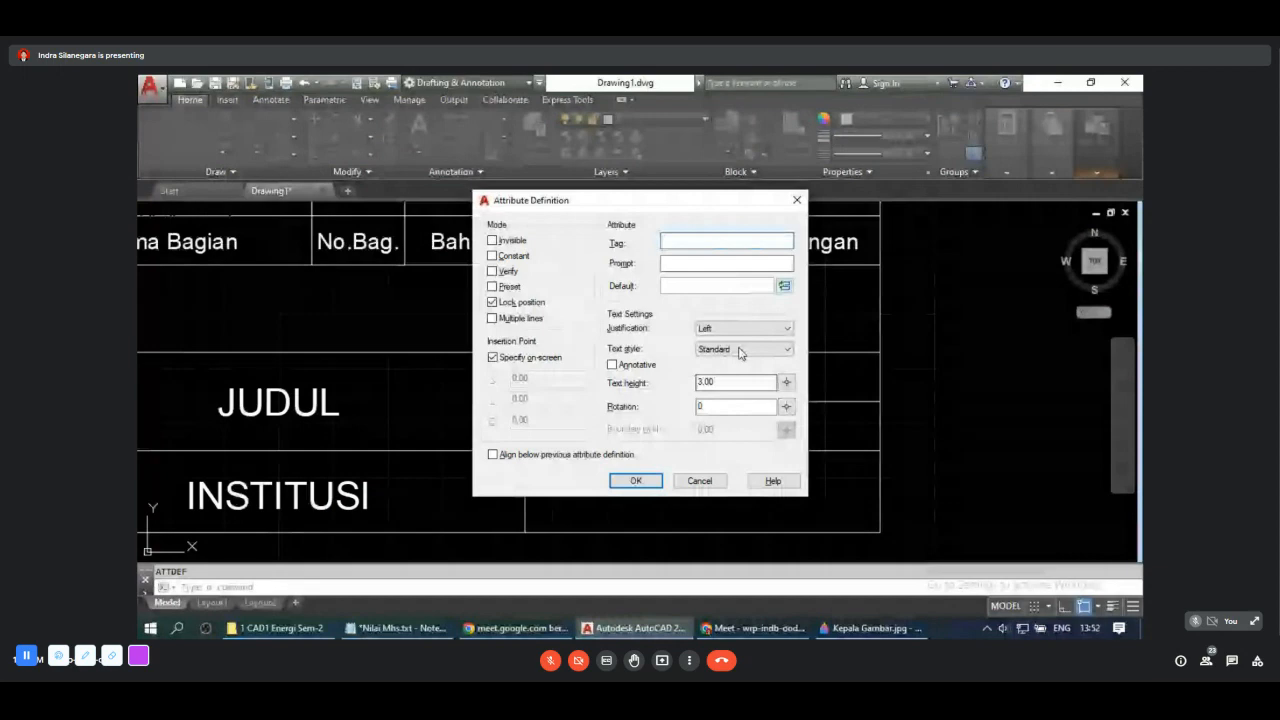
click(697, 240)
text(T)
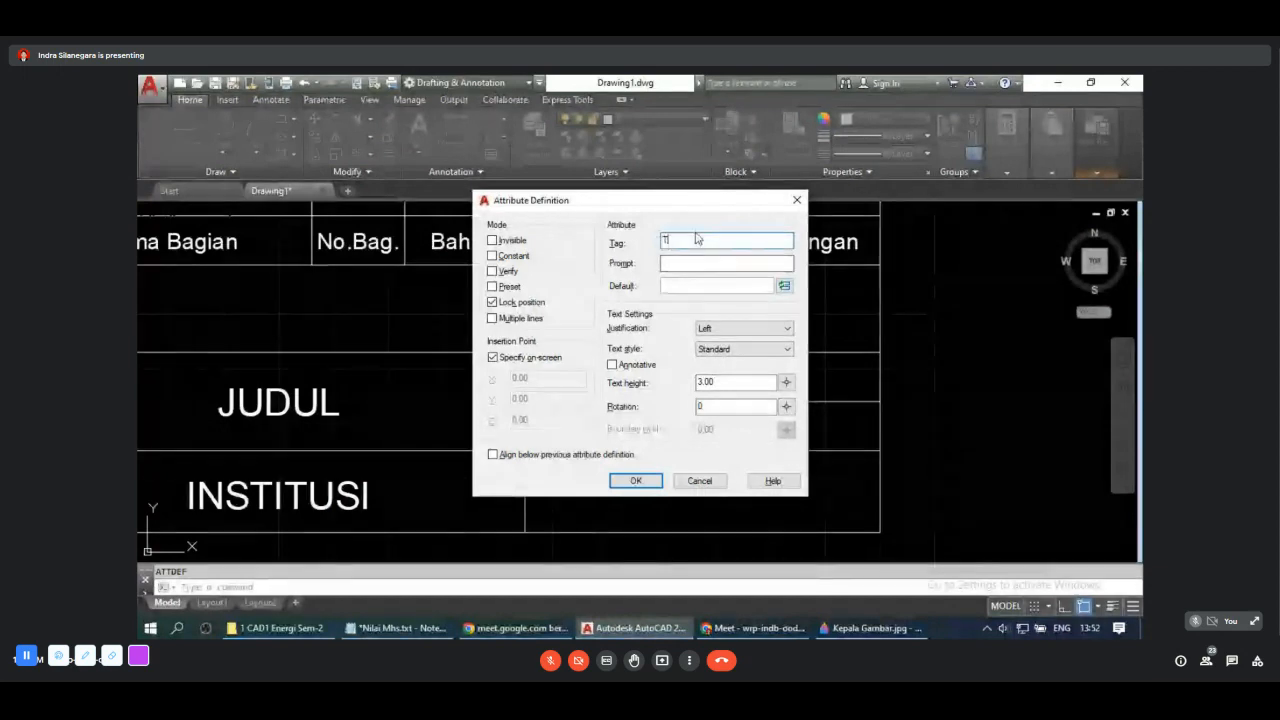
text(gl)
click(682, 264)
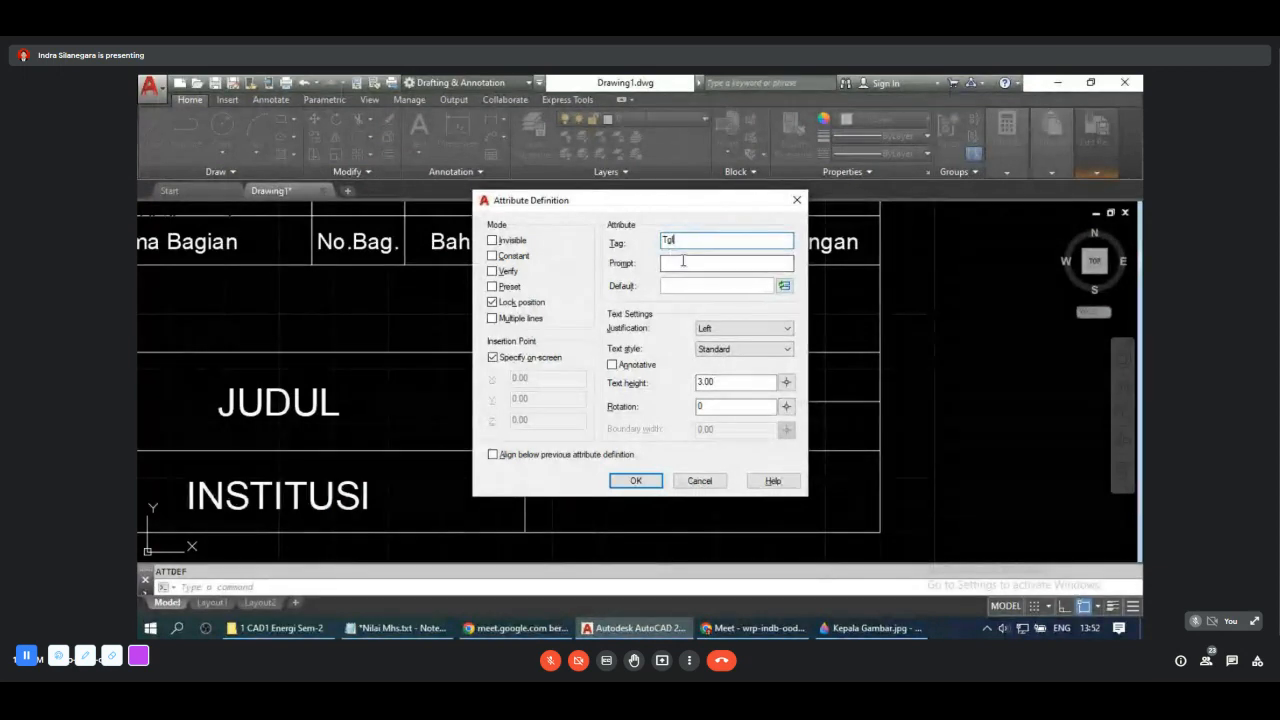
text(Tgl diperiksa)
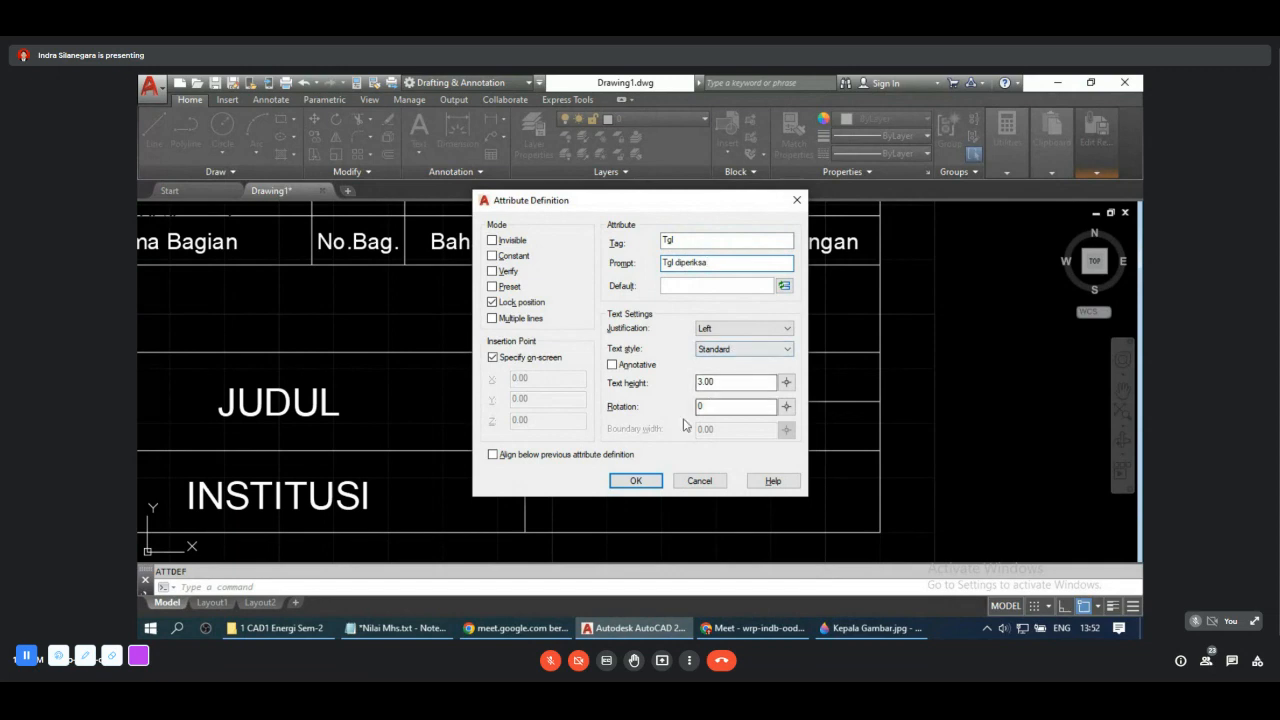
click(635, 480)
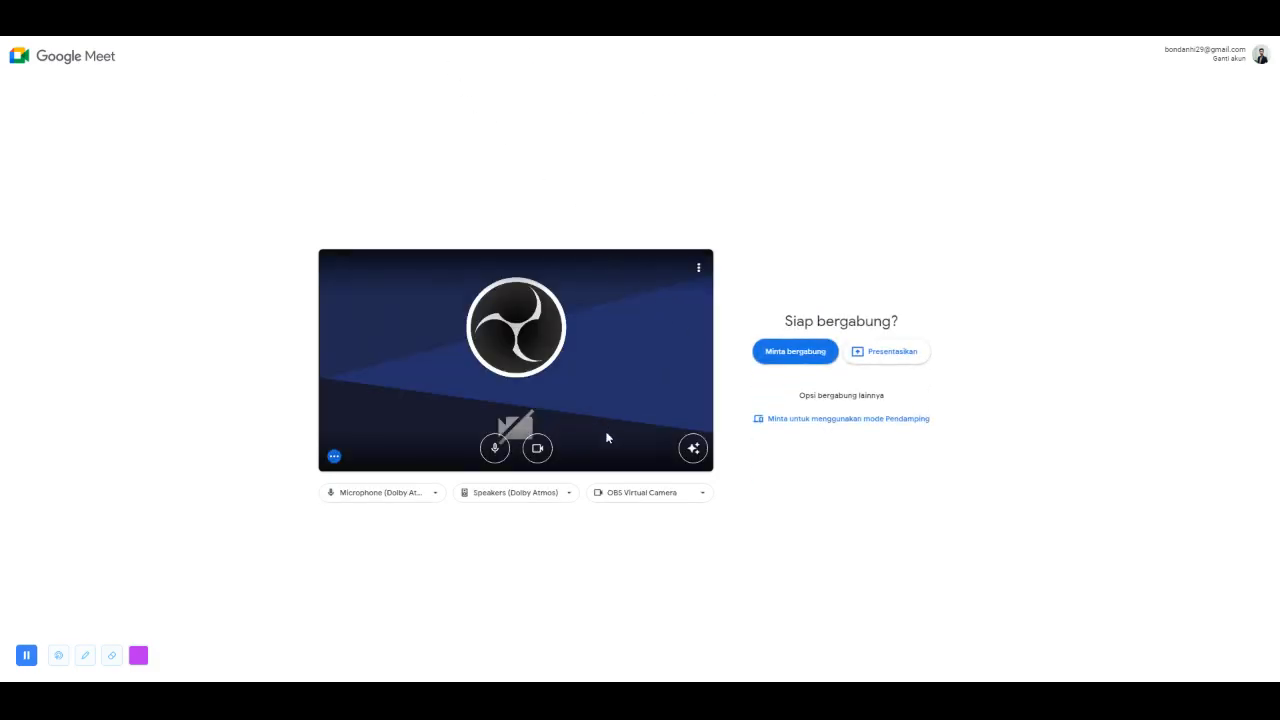
Step: In Google Meet, turn off the camera and microphone and switch to the institutional account
click(537, 449)
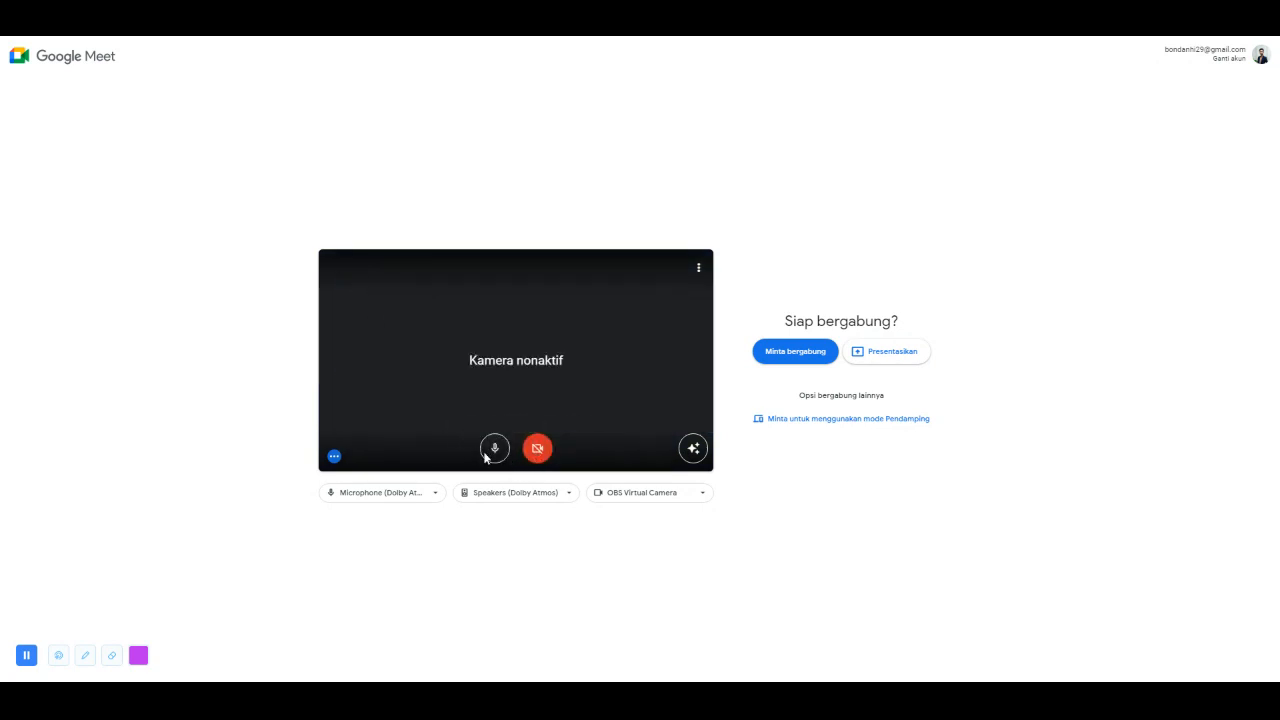
click(496, 454)
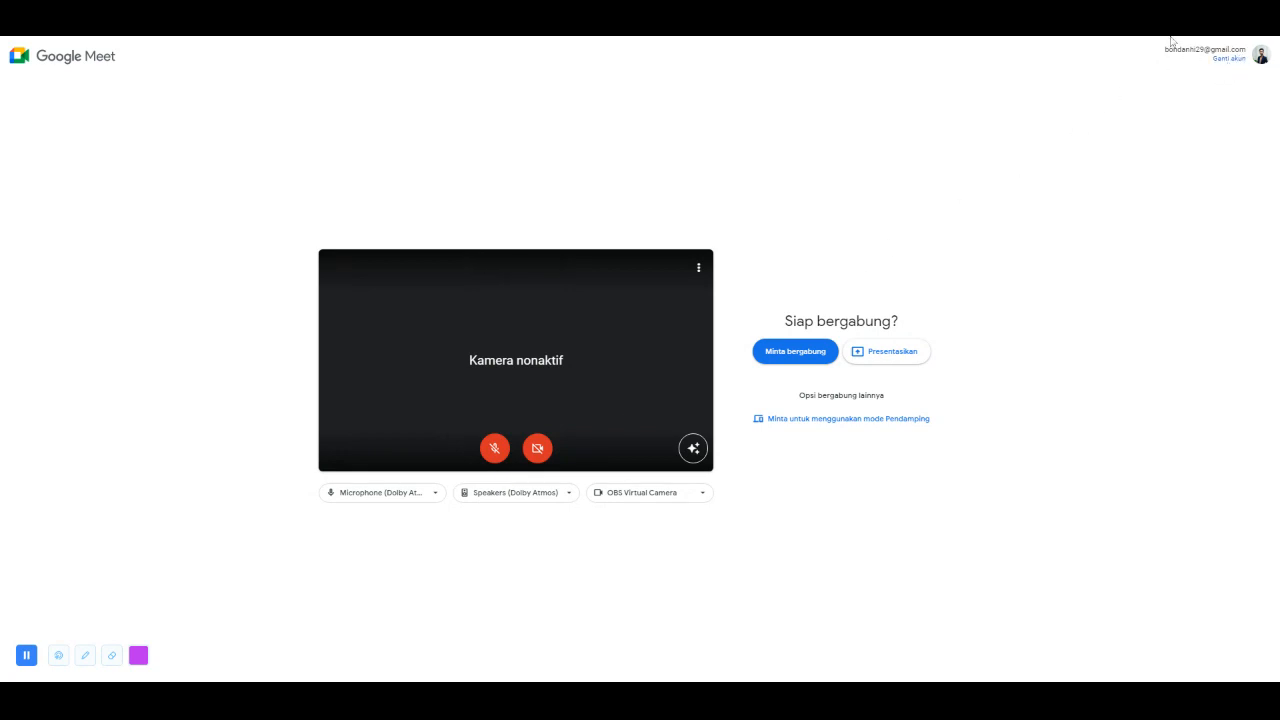
click(1228, 62)
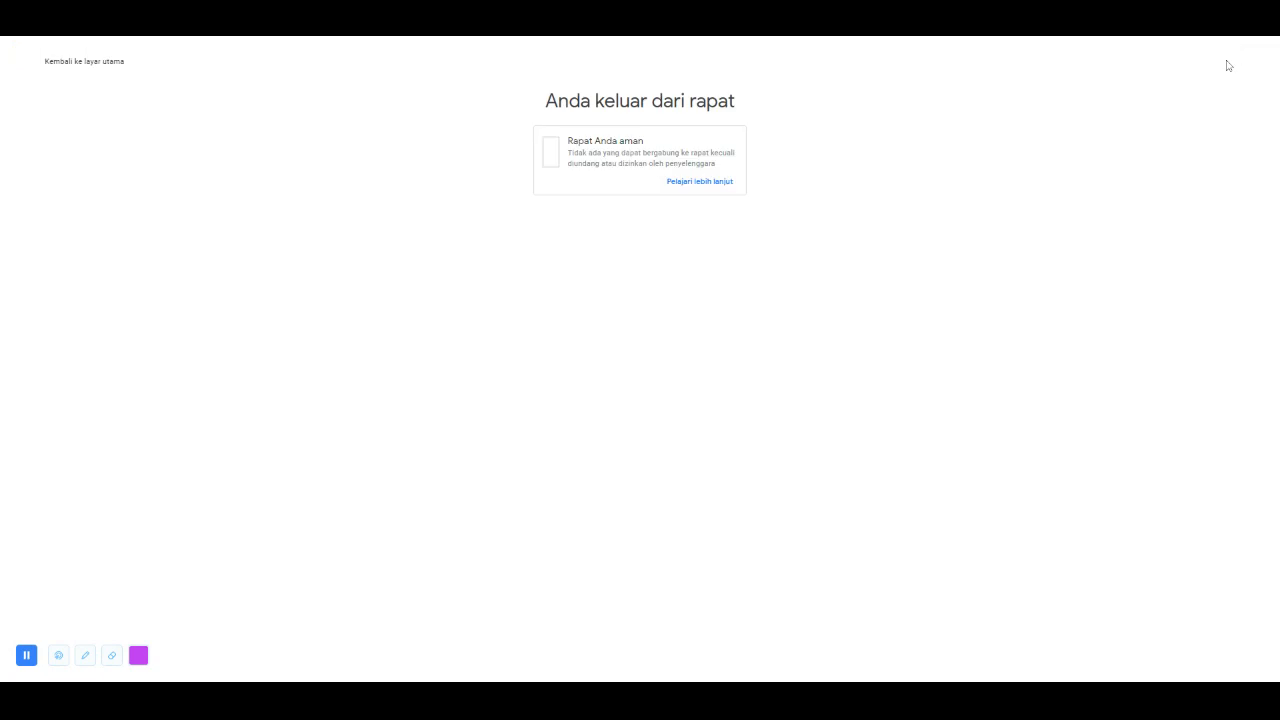
click(609, 350)
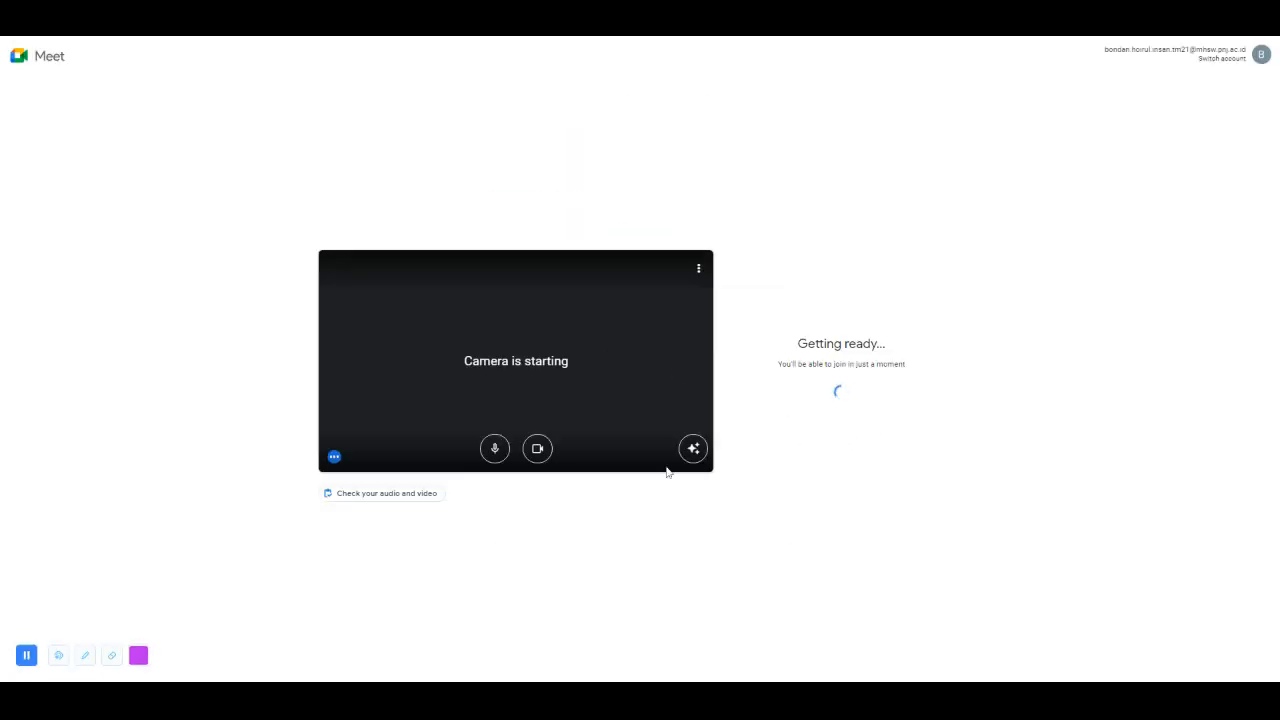
Step: Turn off the microphone and camera for the switched account and join the meeting
click(501, 452)
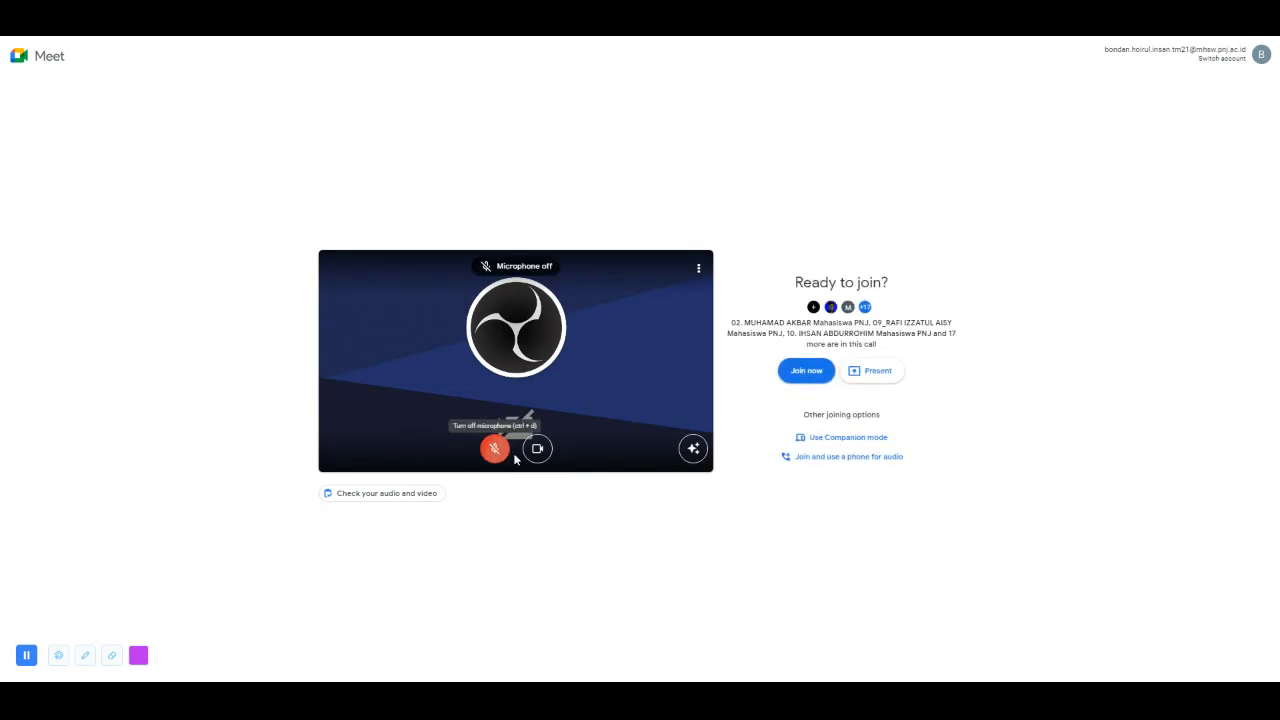
click(537, 448)
click(818, 372)
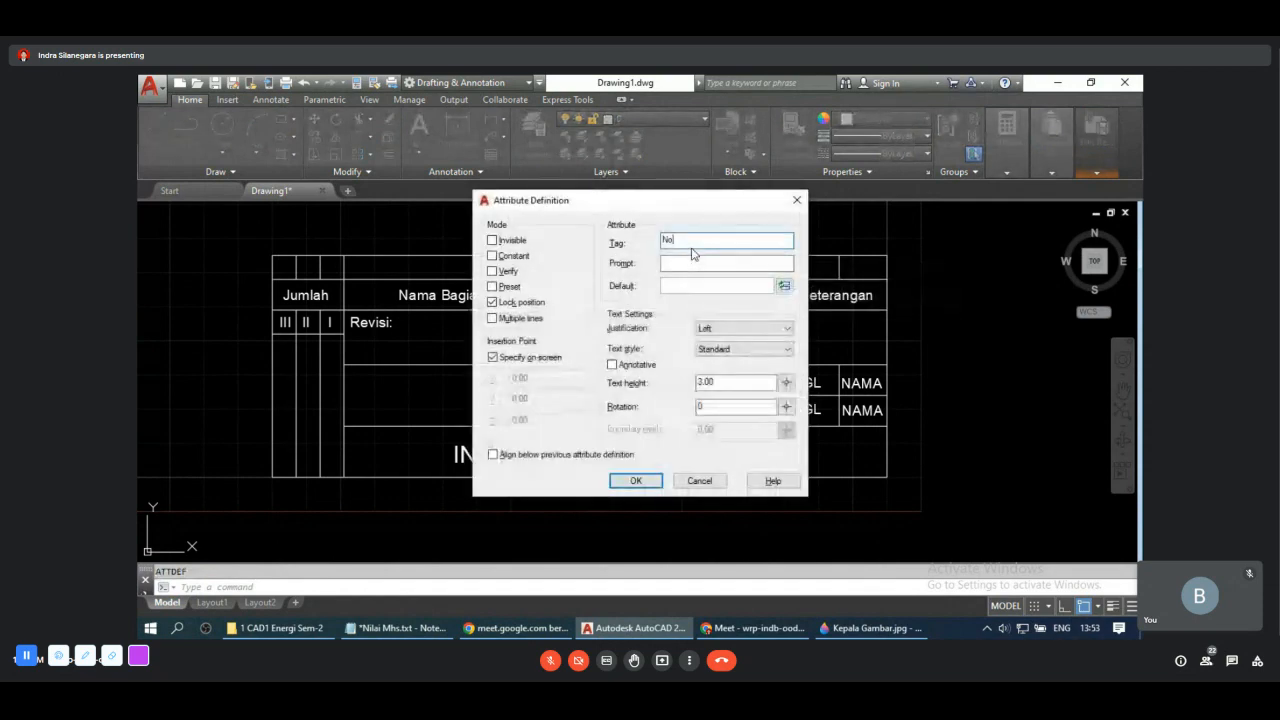
Step: Define the attribute No with the prompt Nomor Gambar and text height 5, and place it in the empty cell beside INSTITUSI
click(685, 265)
text(Noin)
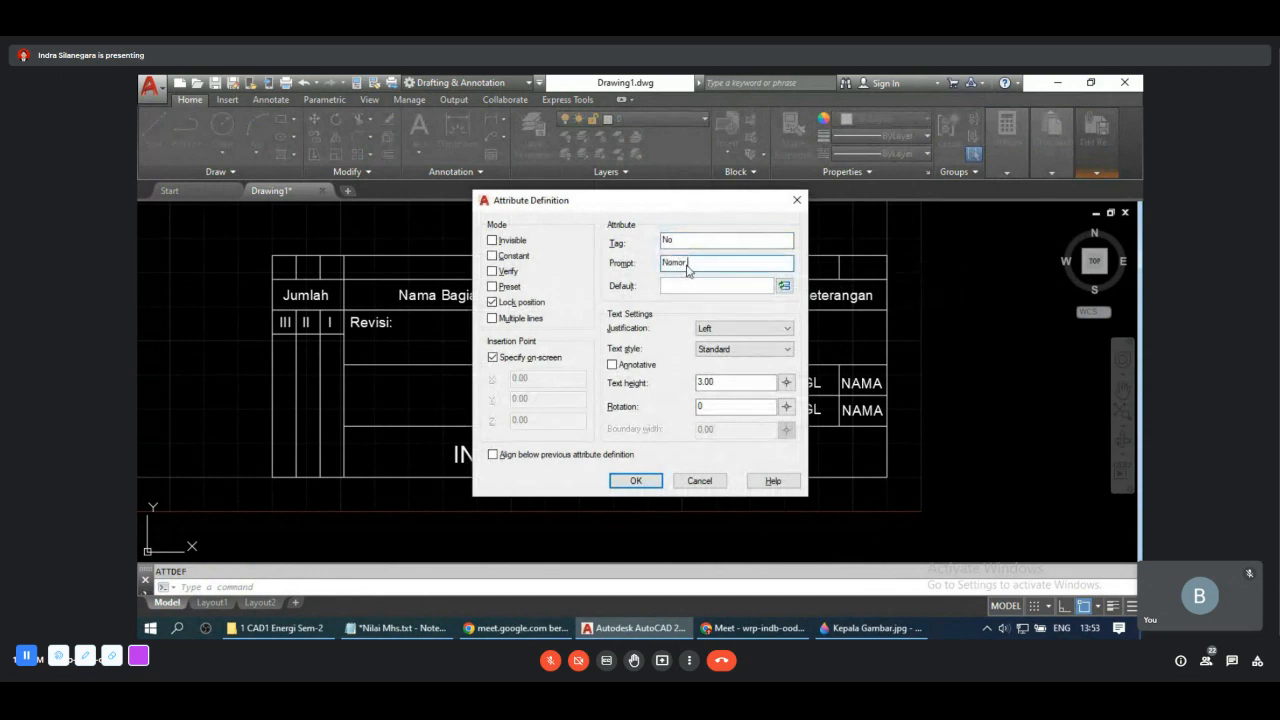
text(ambar)
double_click(716, 383)
text(5)
click(712, 406)
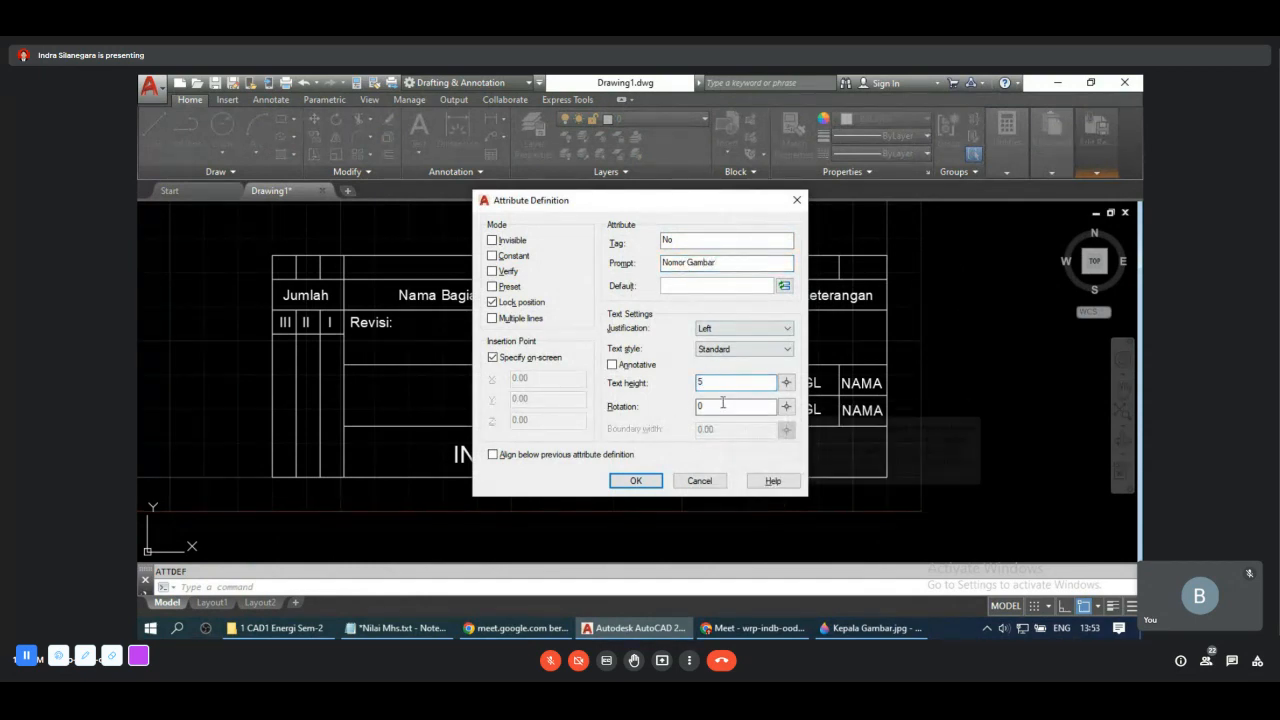
click(636, 481)
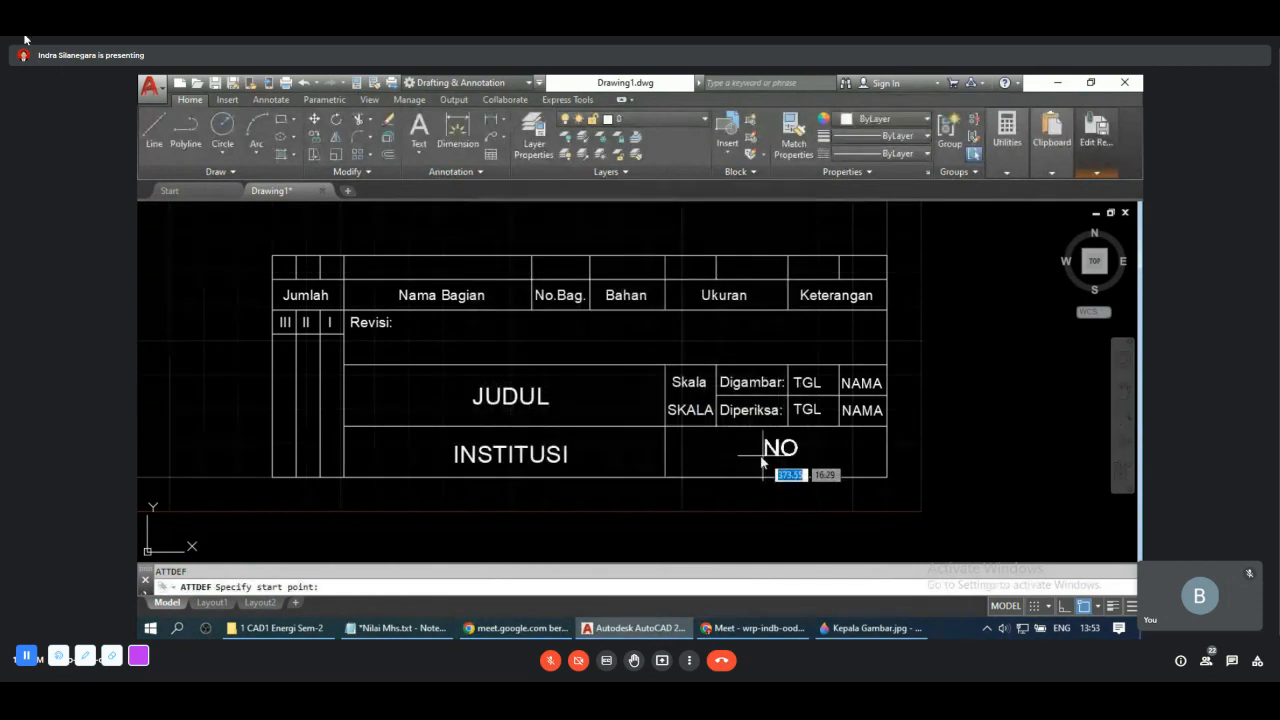
click(687, 463)
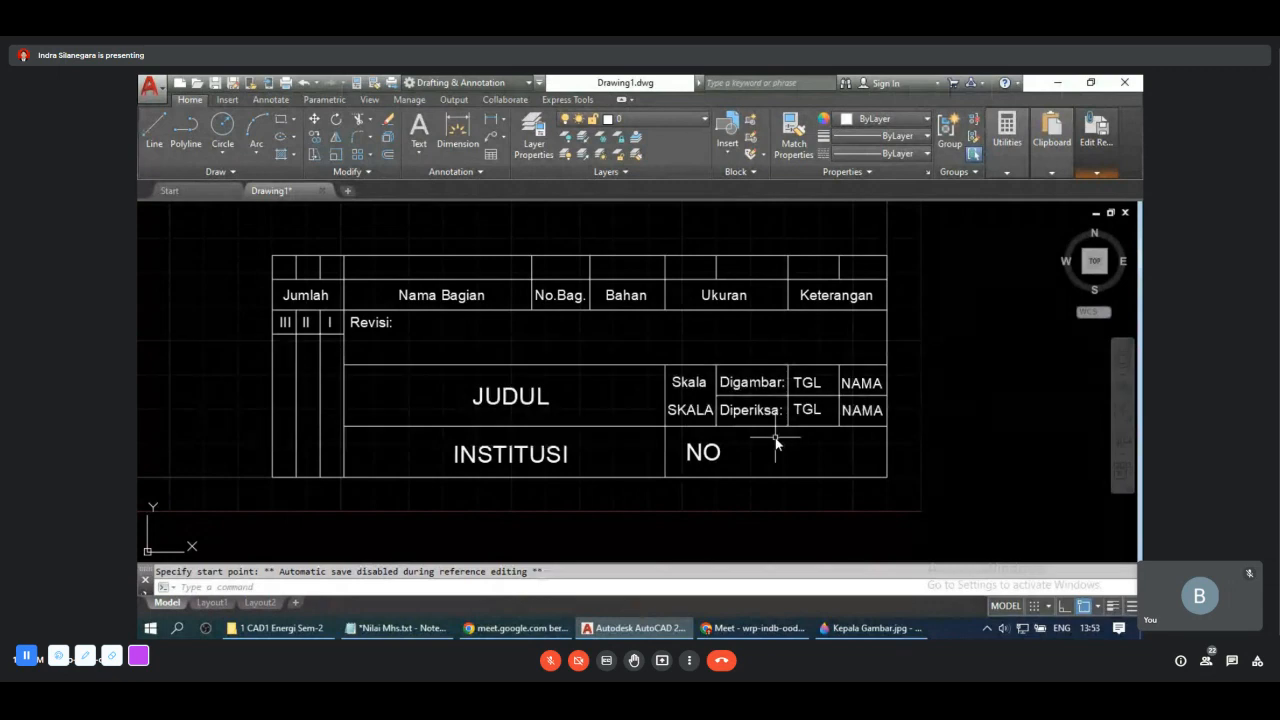
Step: Close the in-place block editing with REFCLOSE and save the reference changes
text(ref)
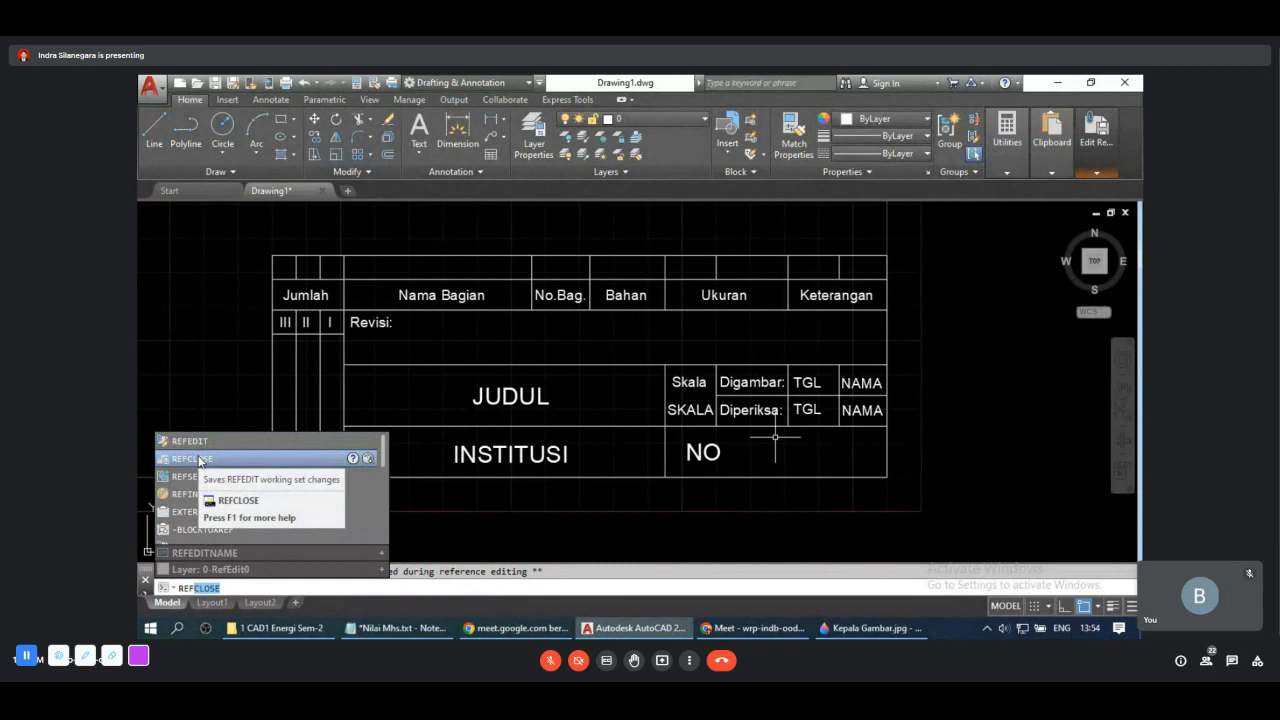
click(199, 459)
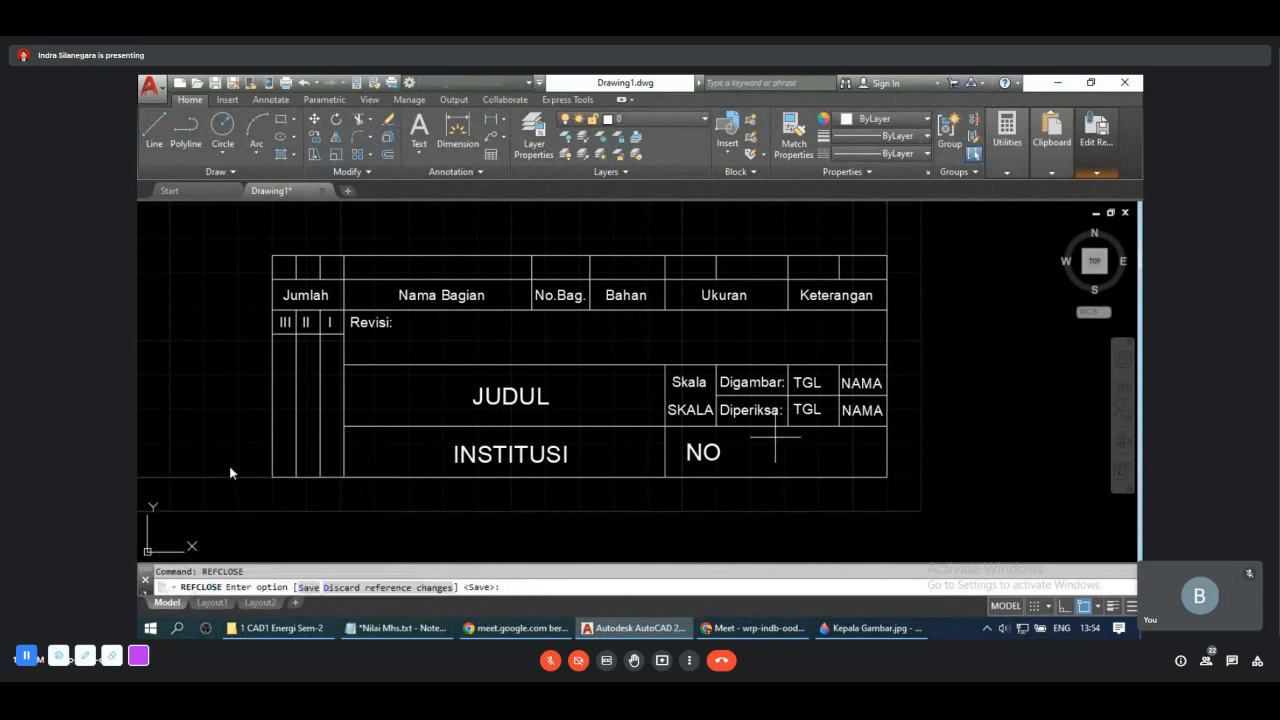
click(309, 588)
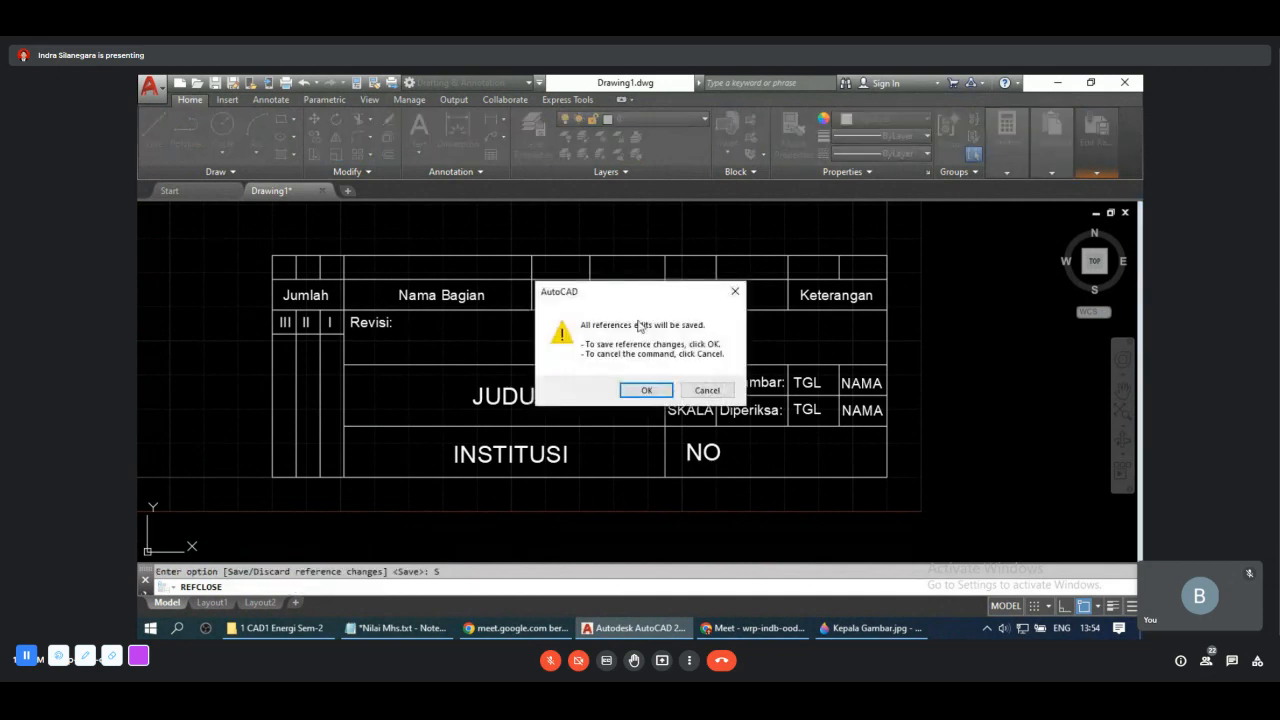
click(643, 391)
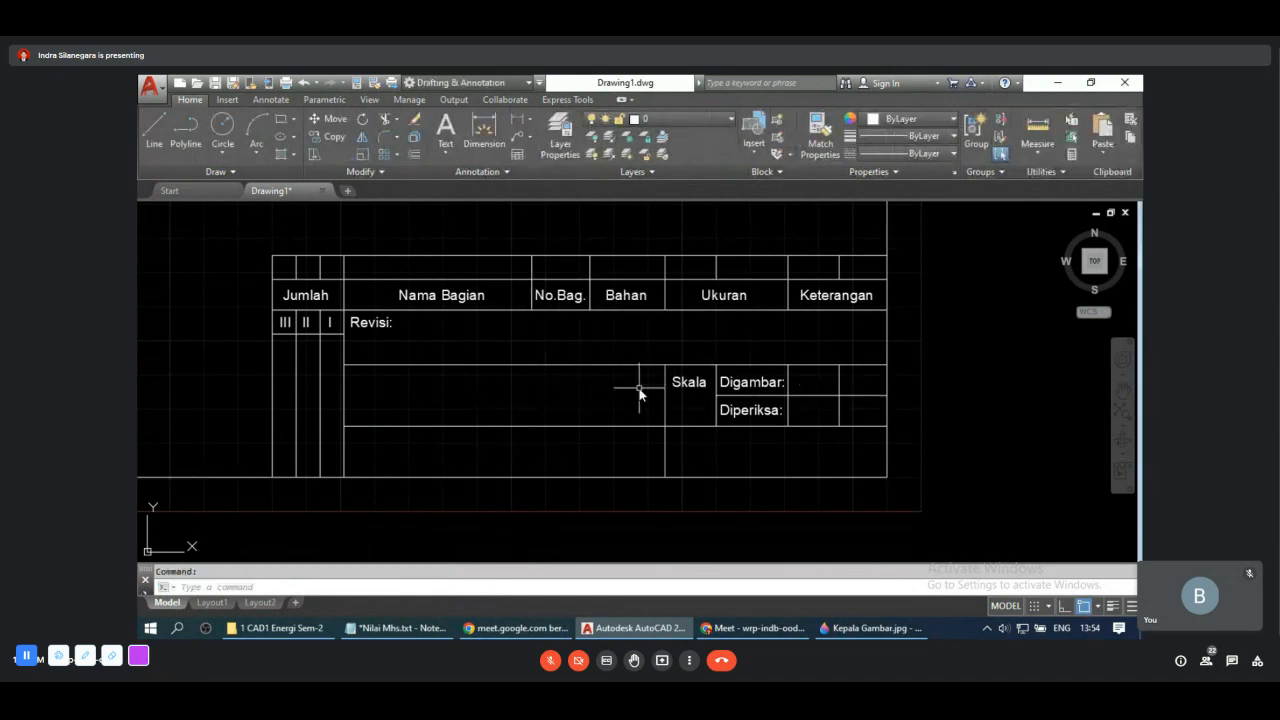
Step: Check the drawing's insertable blocks, and erase the existing title block from the lower-right corner of the drawing frame
click(755, 154)
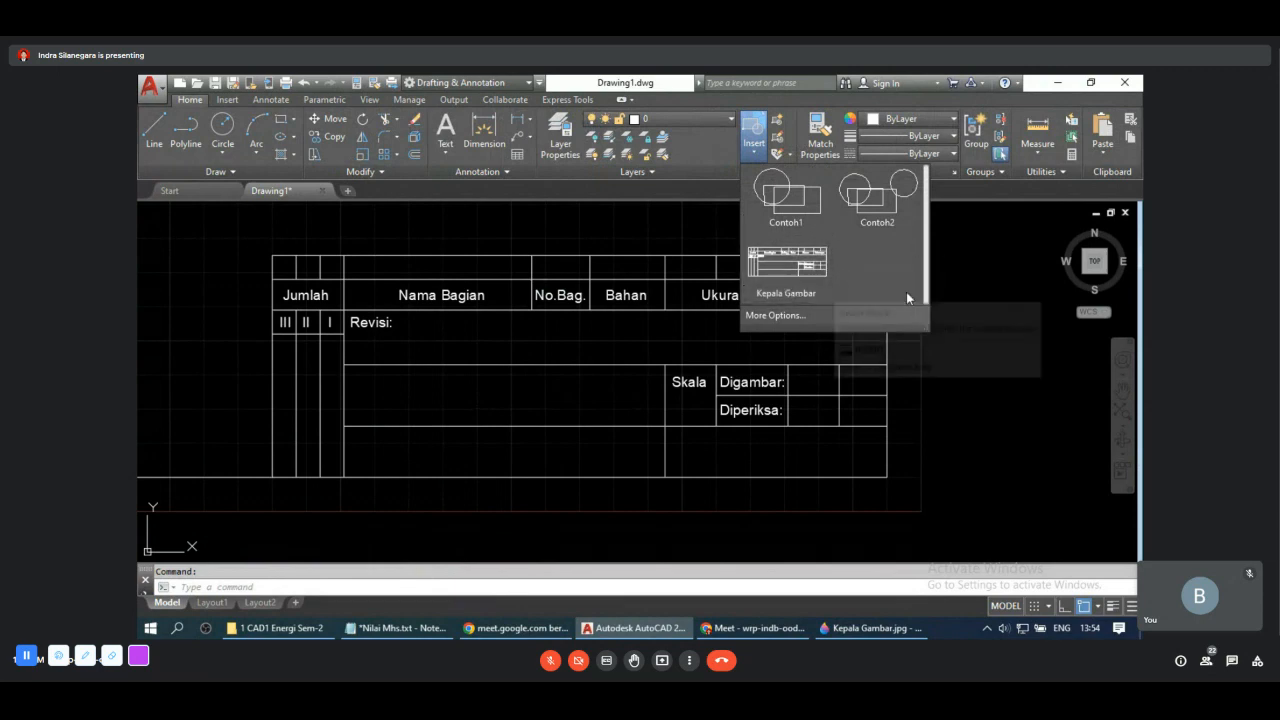
click(982, 277)
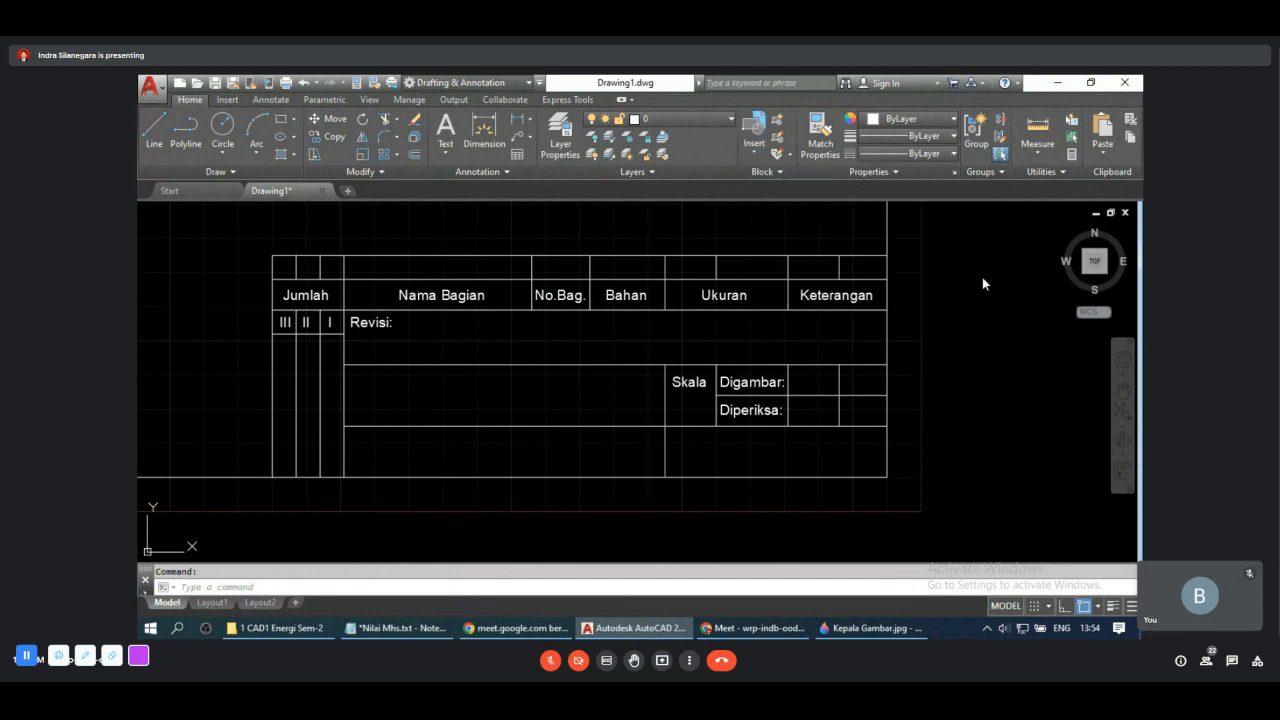
scroll(948, 305, down, 2)
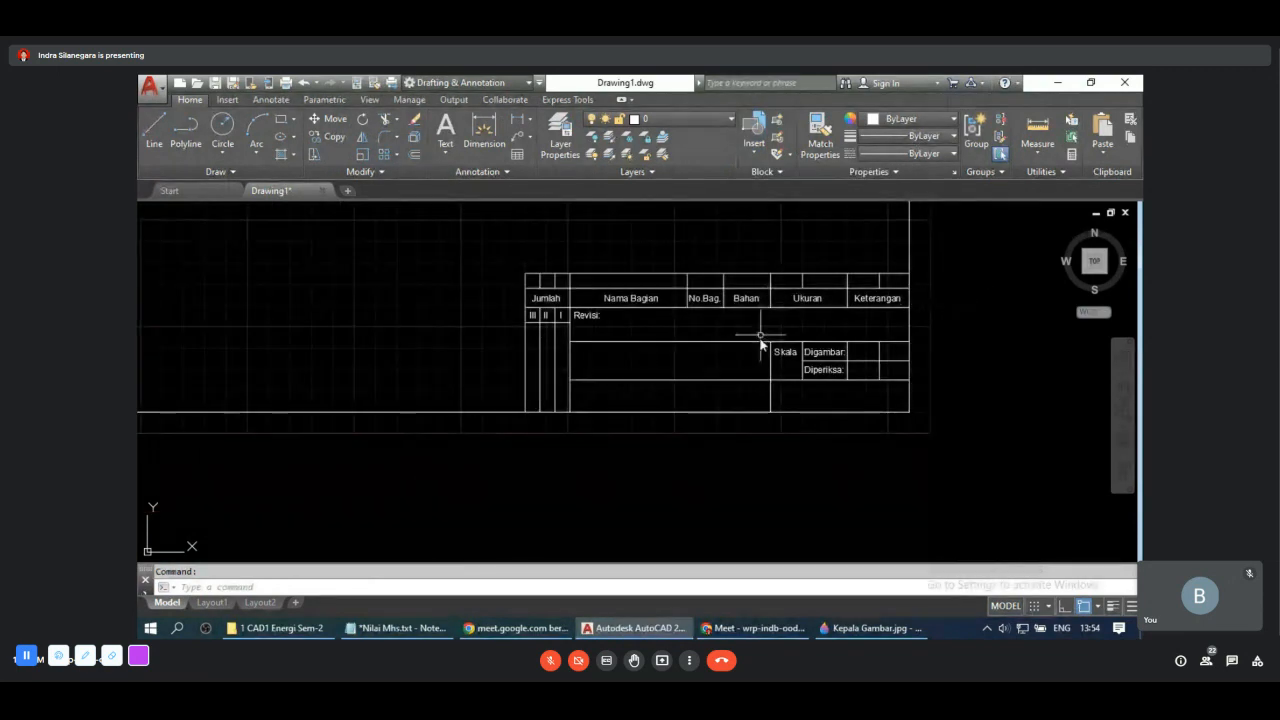
scroll(653, 366, up, 1)
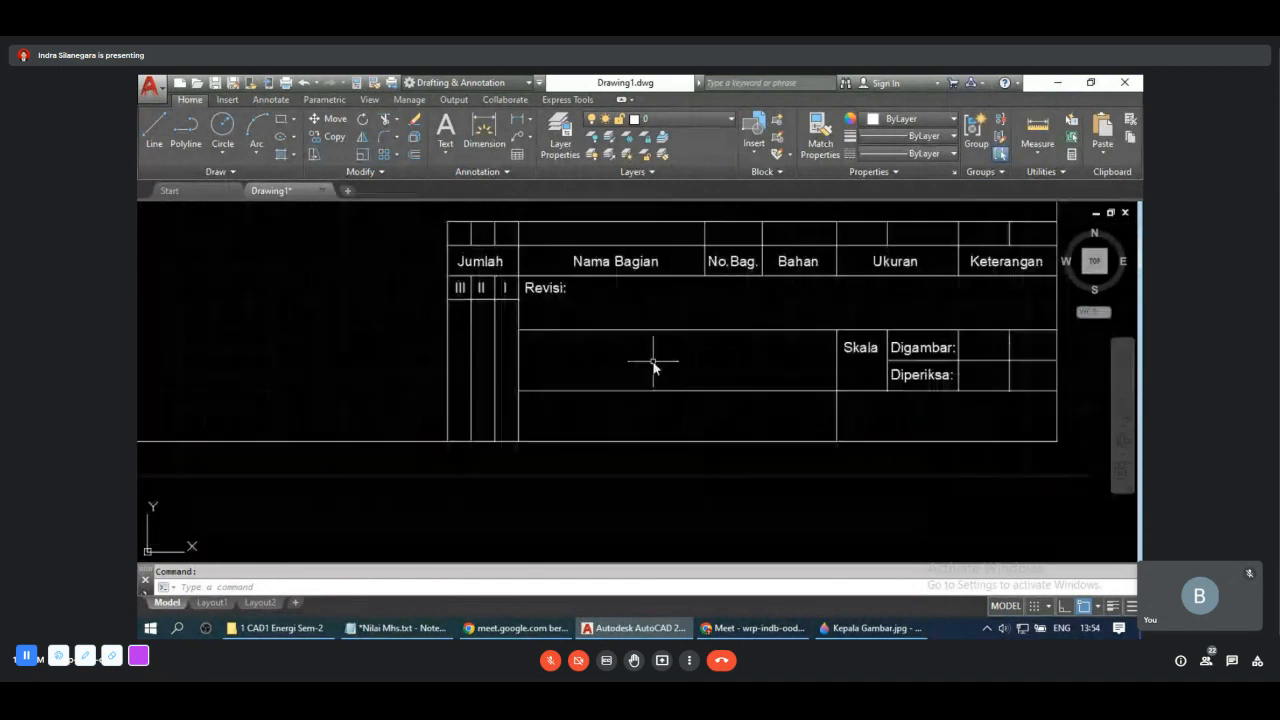
scroll(654, 366, down, 3)
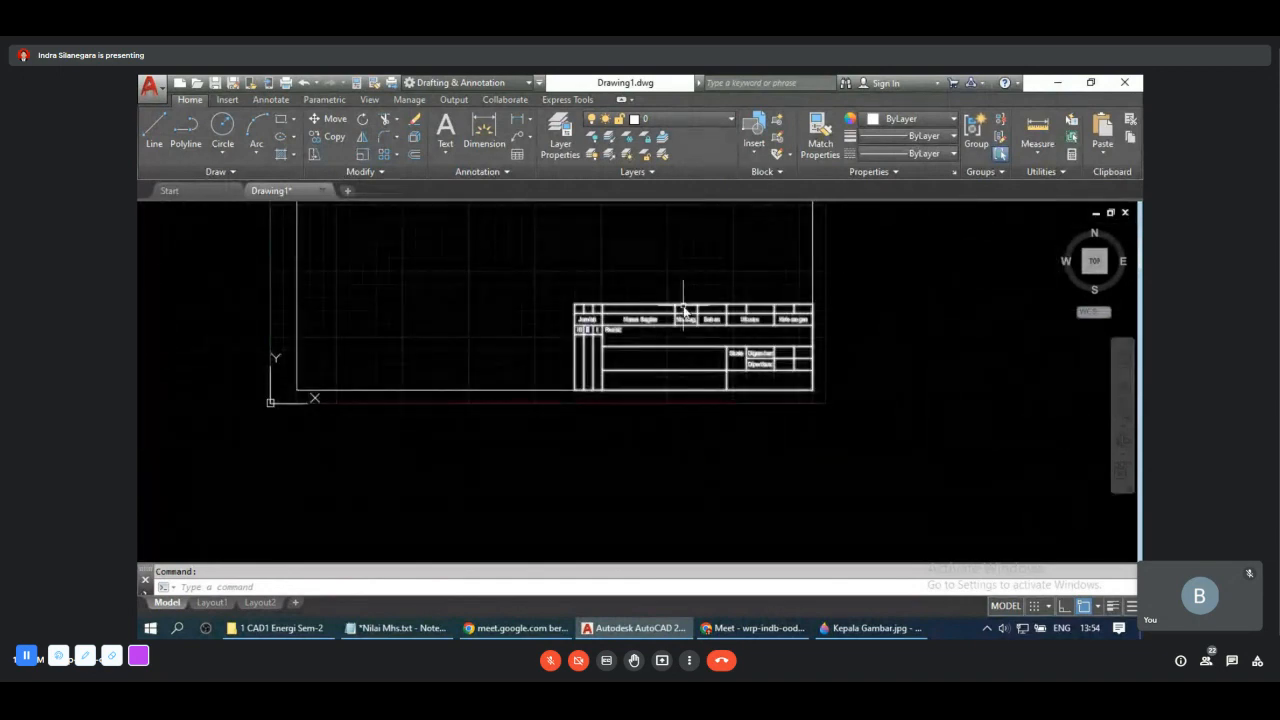
click(684, 306)
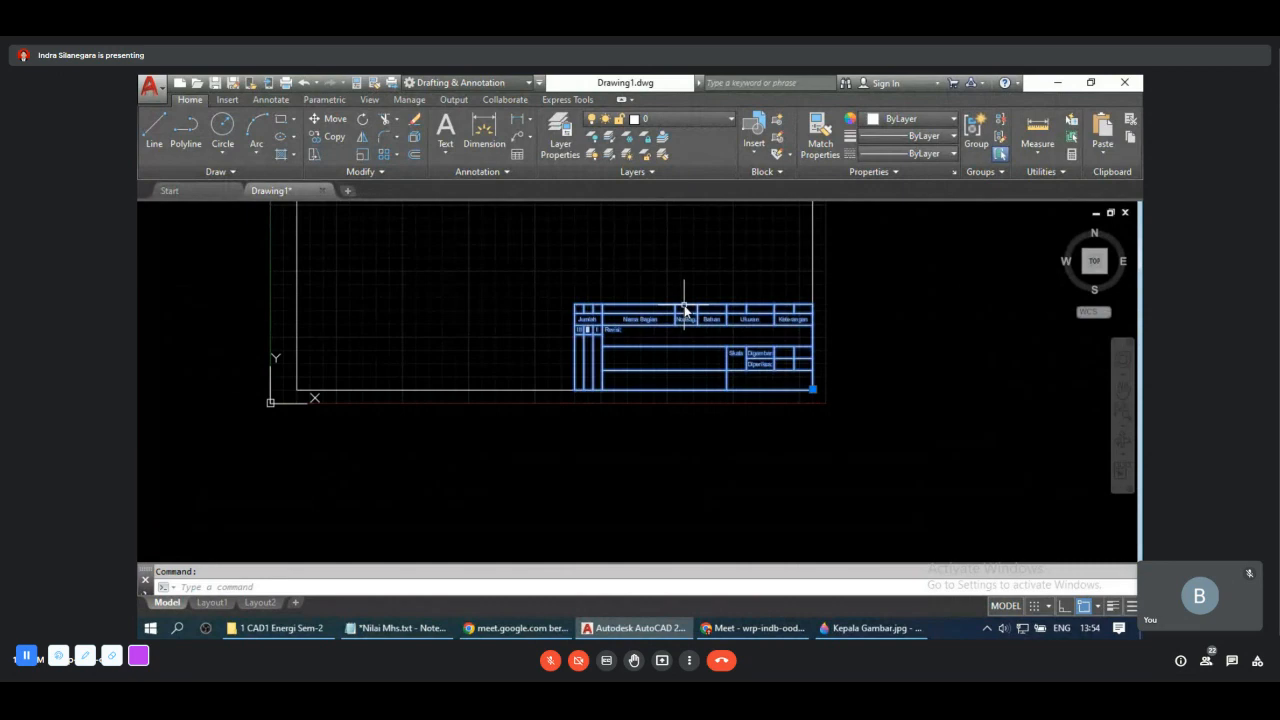
key(Delete)
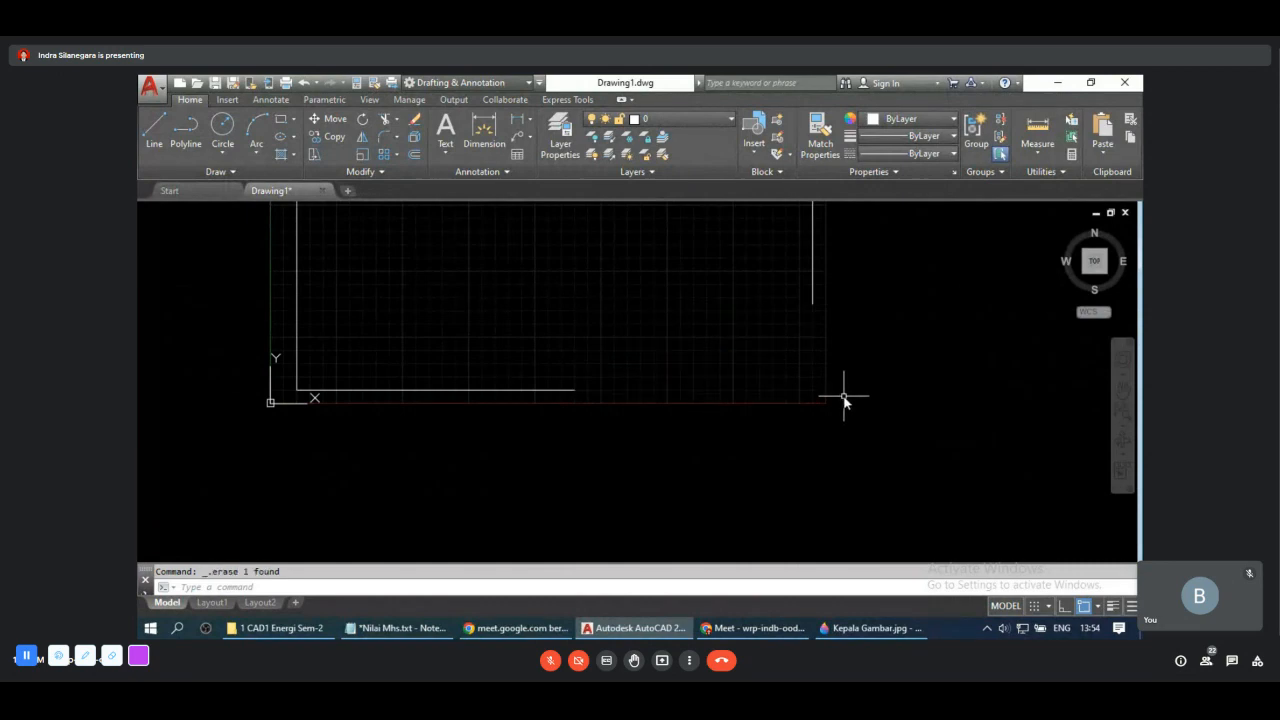
Step: Set up the insertion of the block Kepala Gambar with on-screen insertion point and scale, without exploding it
text(i)
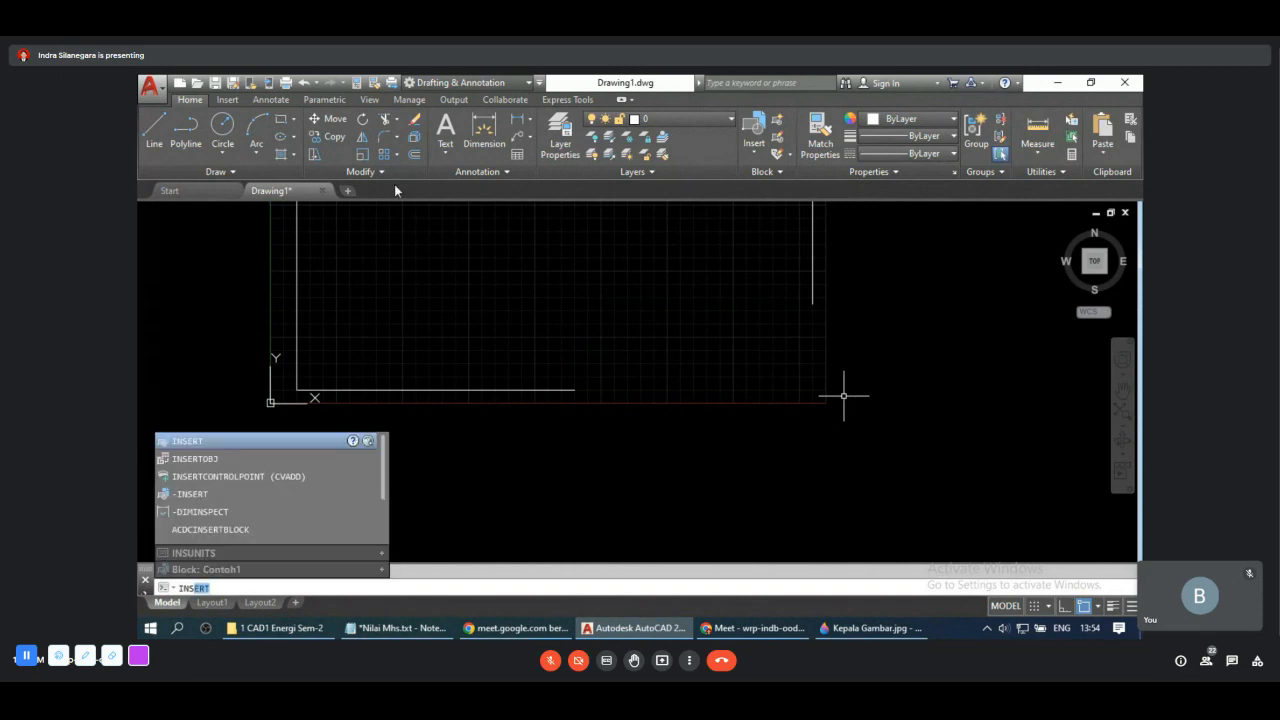
click(236, 101)
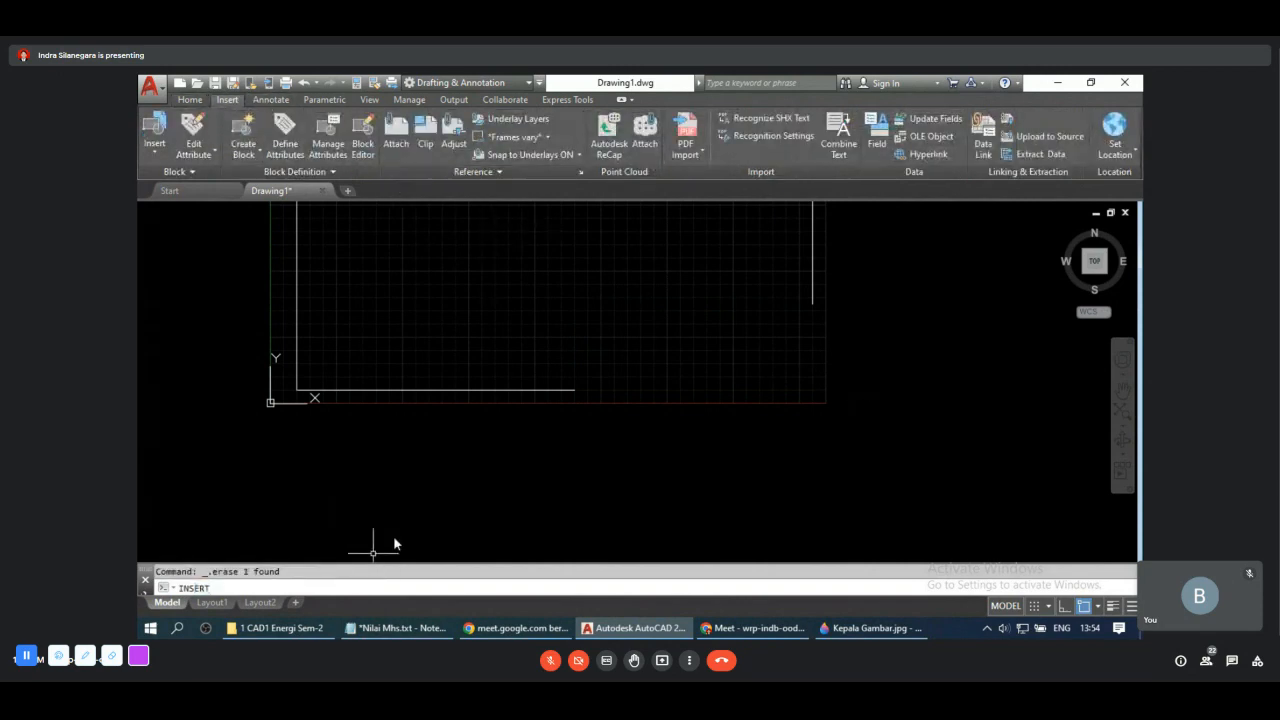
key(Return)
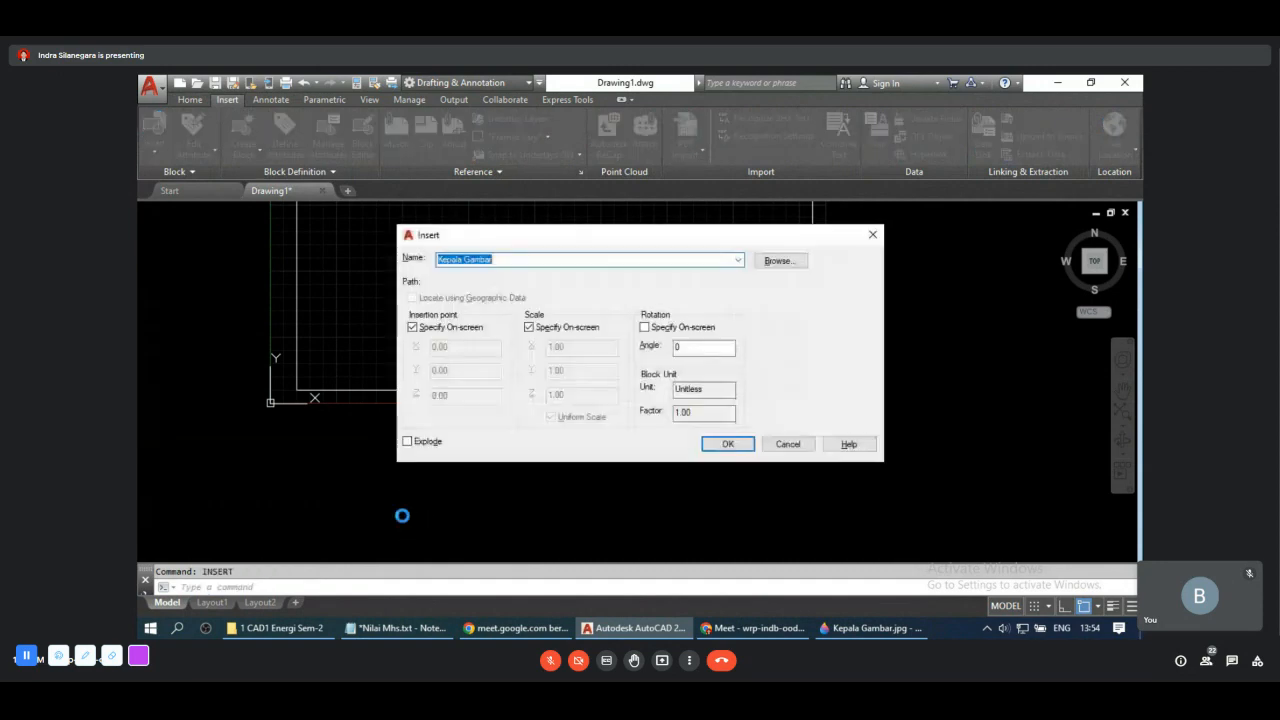
click(739, 260)
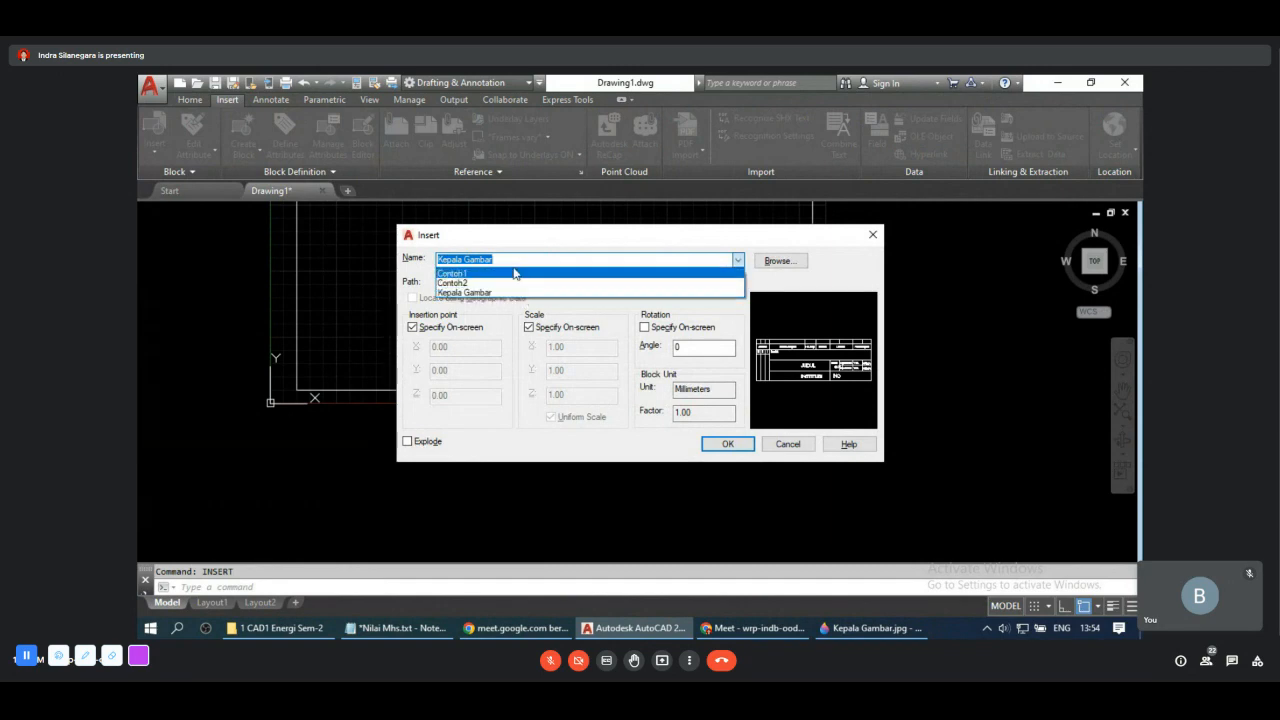
click(739, 260)
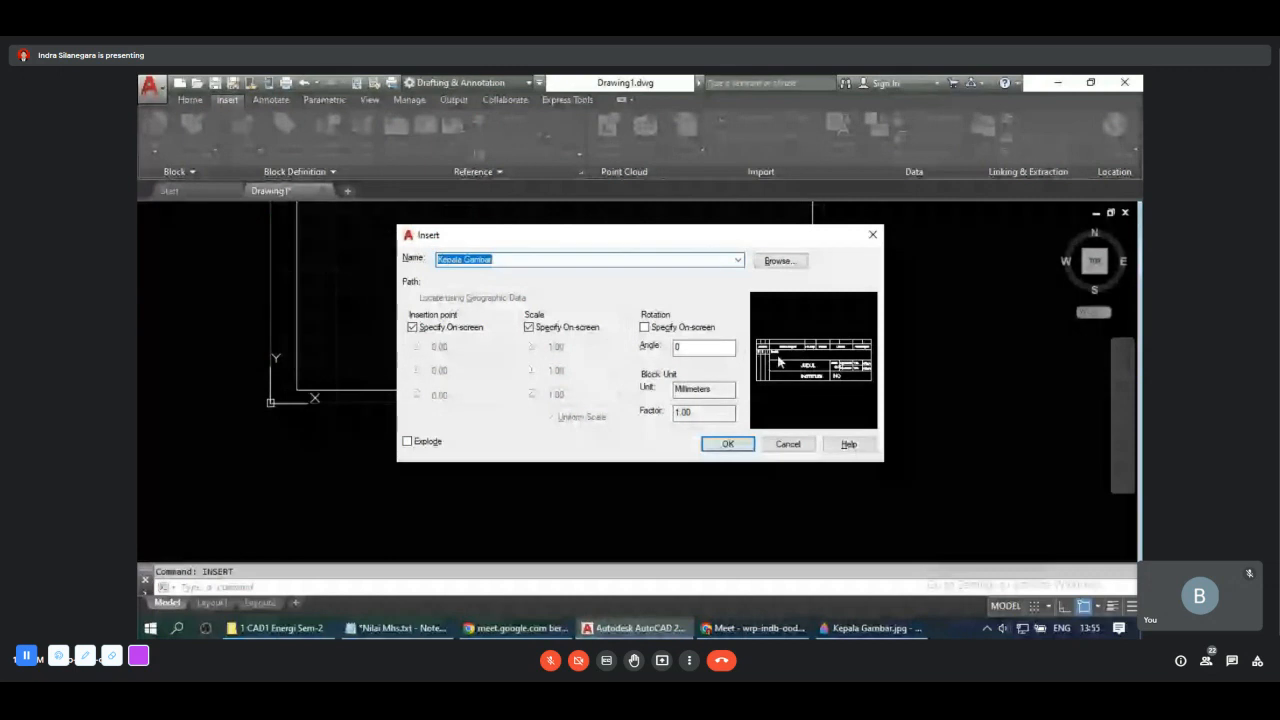
click(407, 441)
click(407, 441)
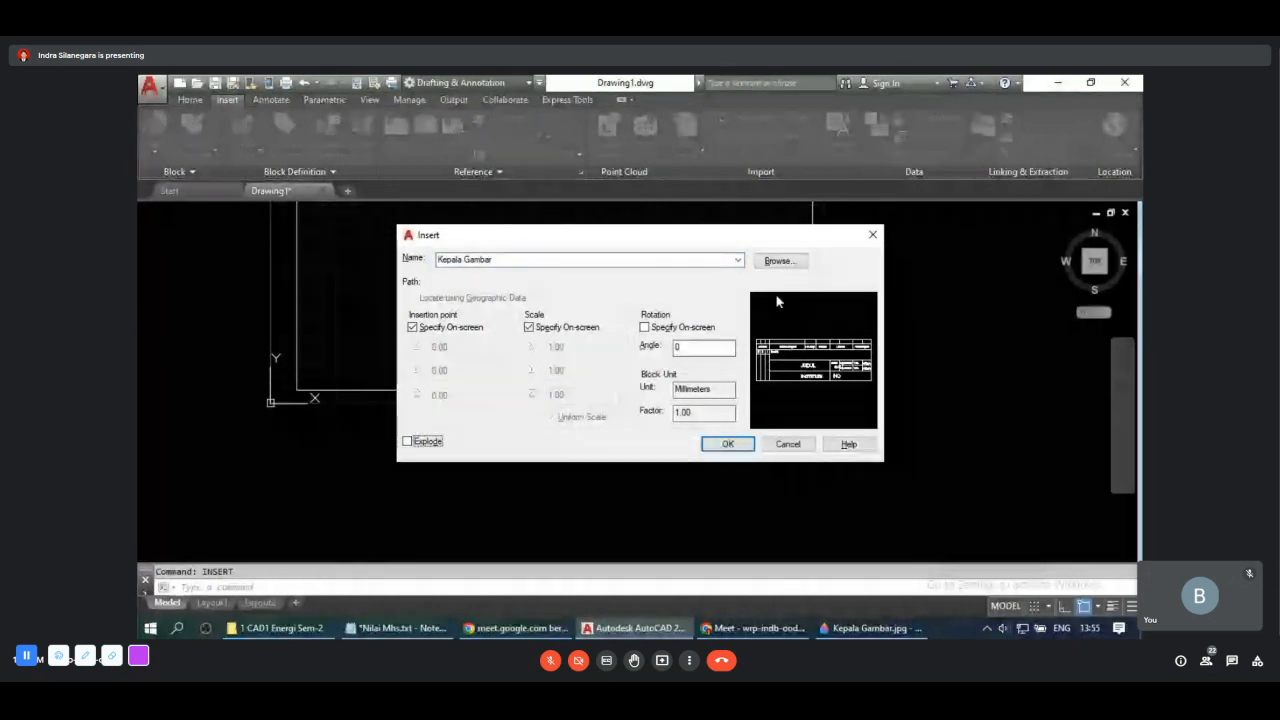
click(725, 446)
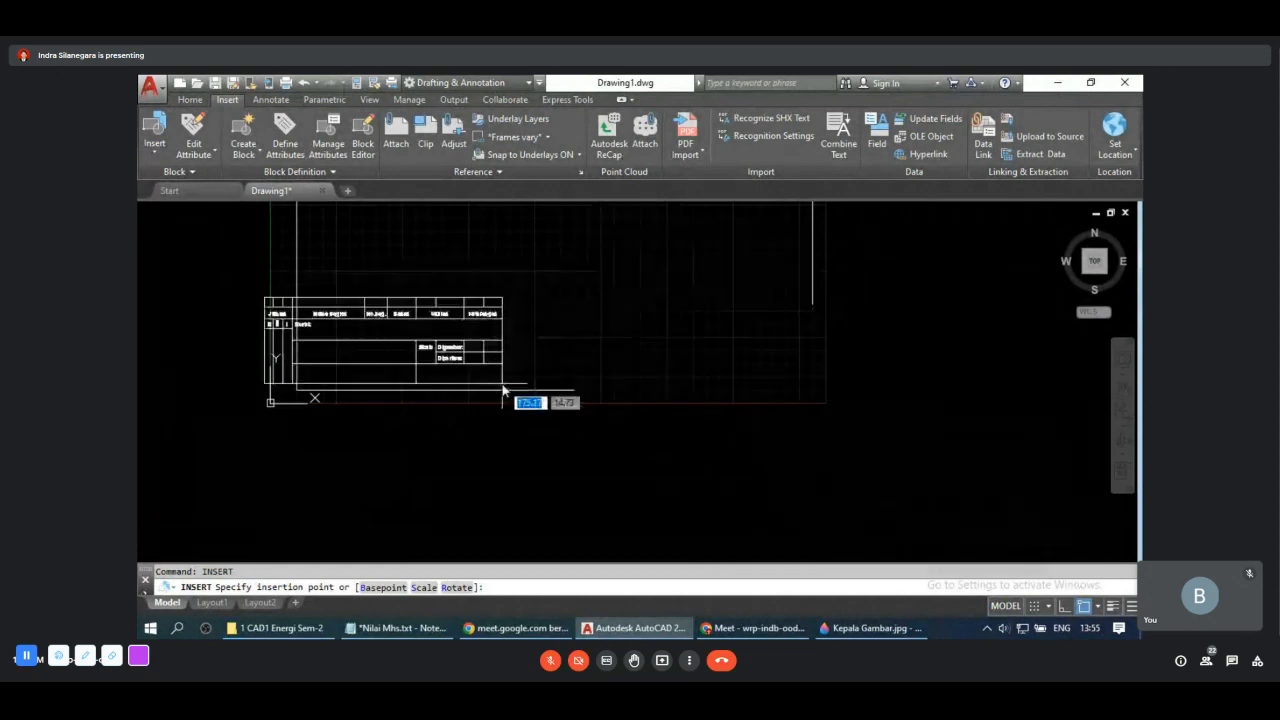
Step: Place the title block at the apparent intersection of the frame's right and bottom lines, with scale factor 1
text(ap)
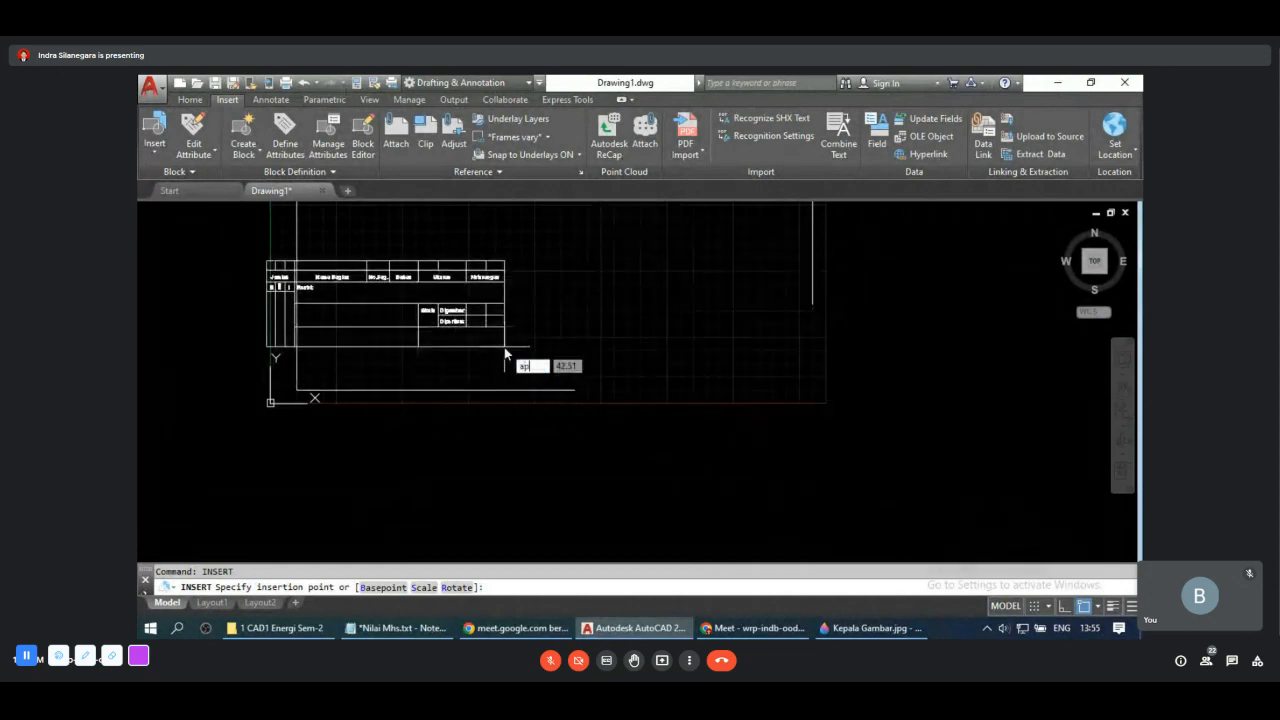
text(p)
key(Return)
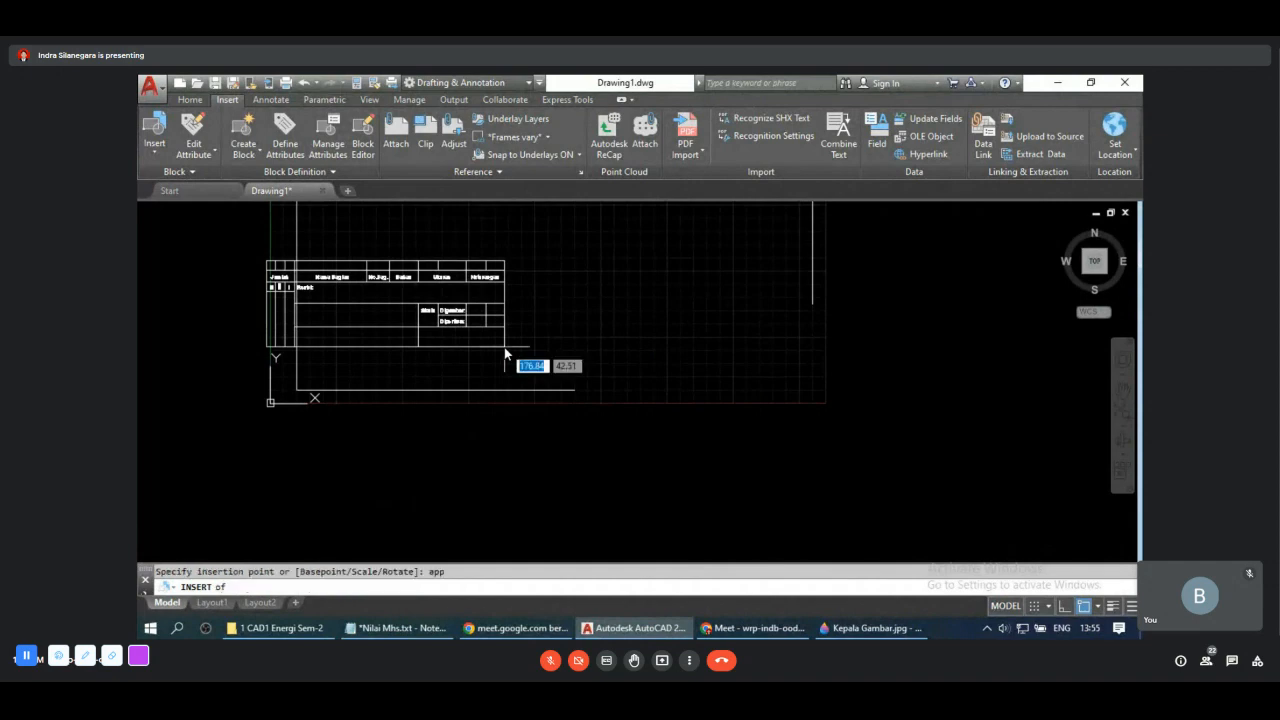
click(812, 305)
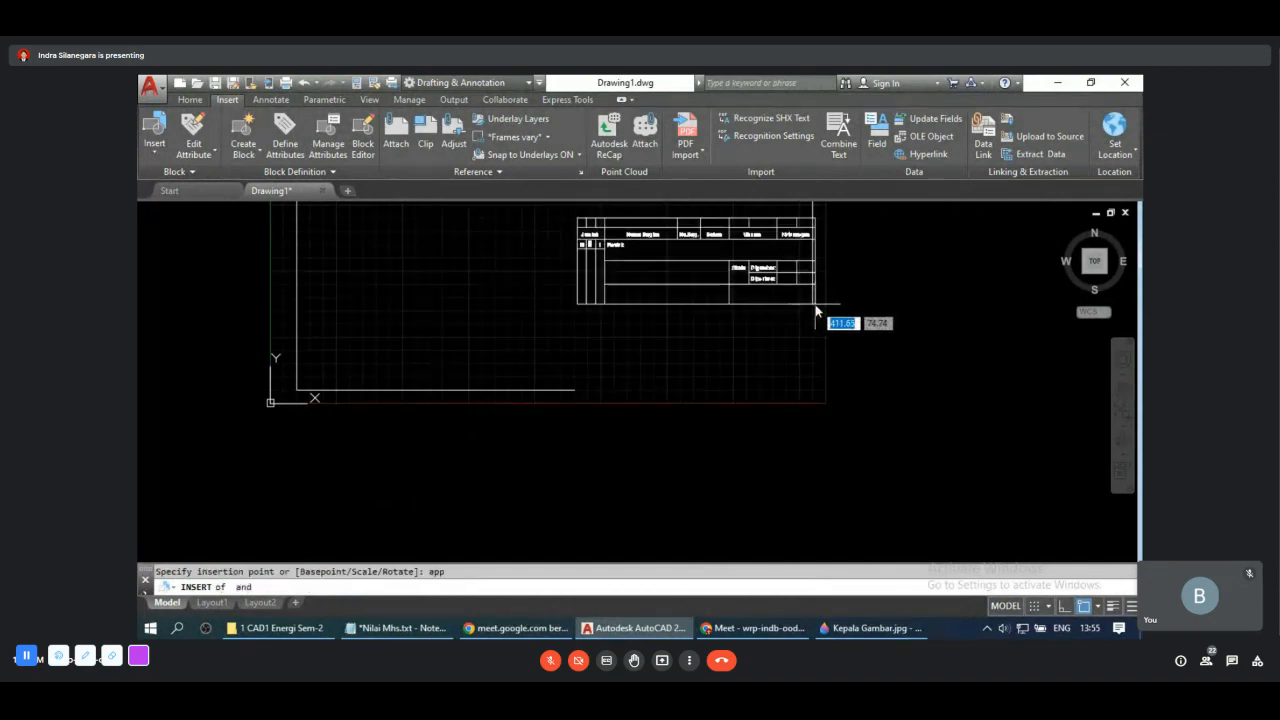
click(582, 399)
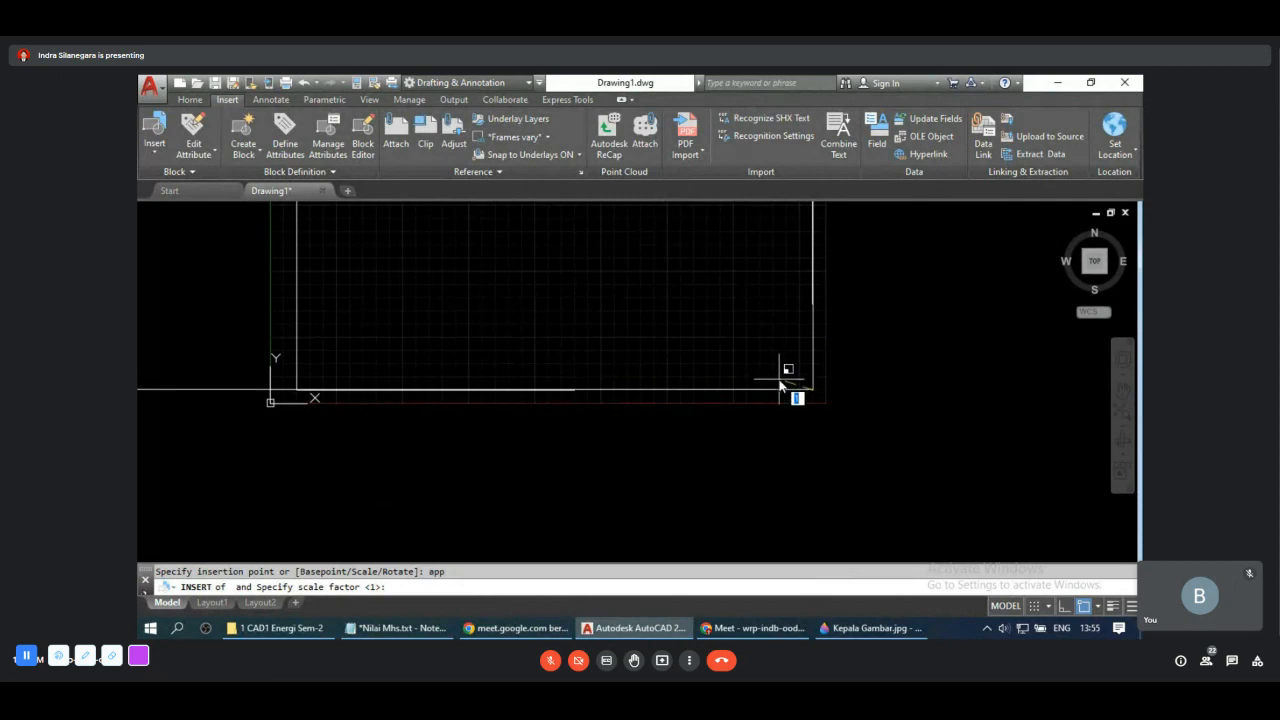
key(Return)
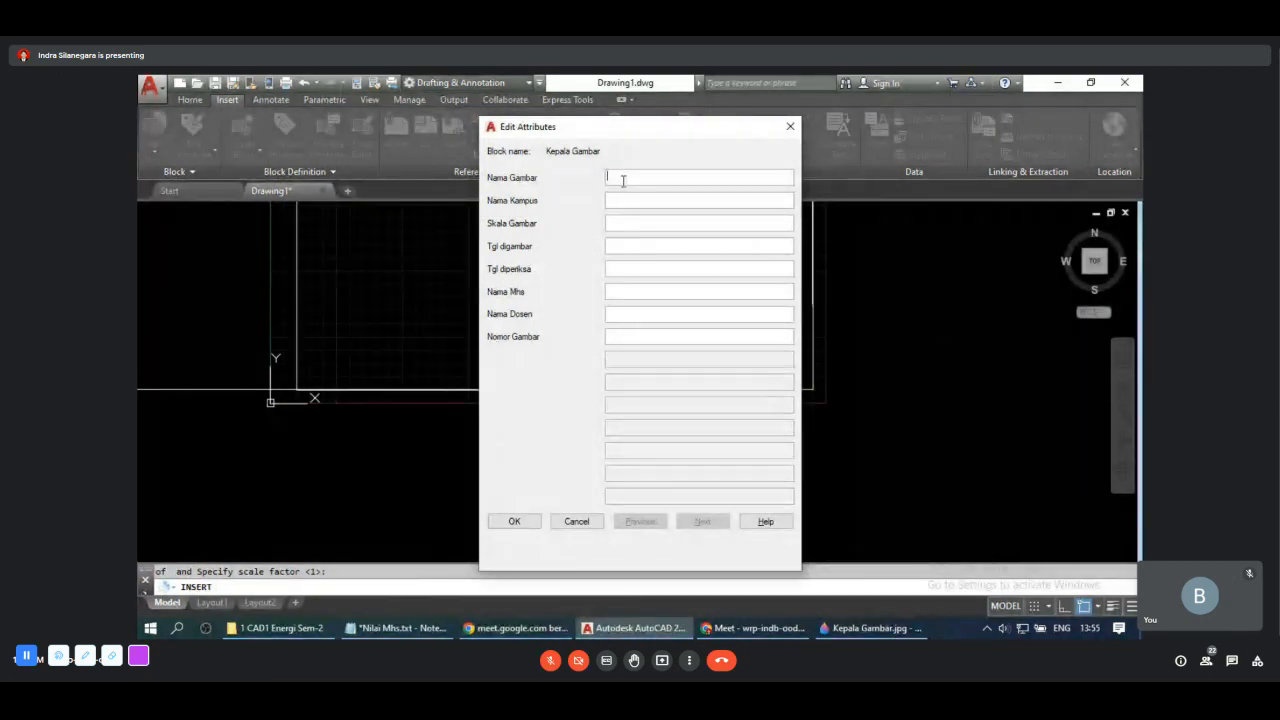
text(Oben)
key(BackSpace)
key(BackSpace)
key(BackSpace)
key(BackSpace)
key(BackSpace)
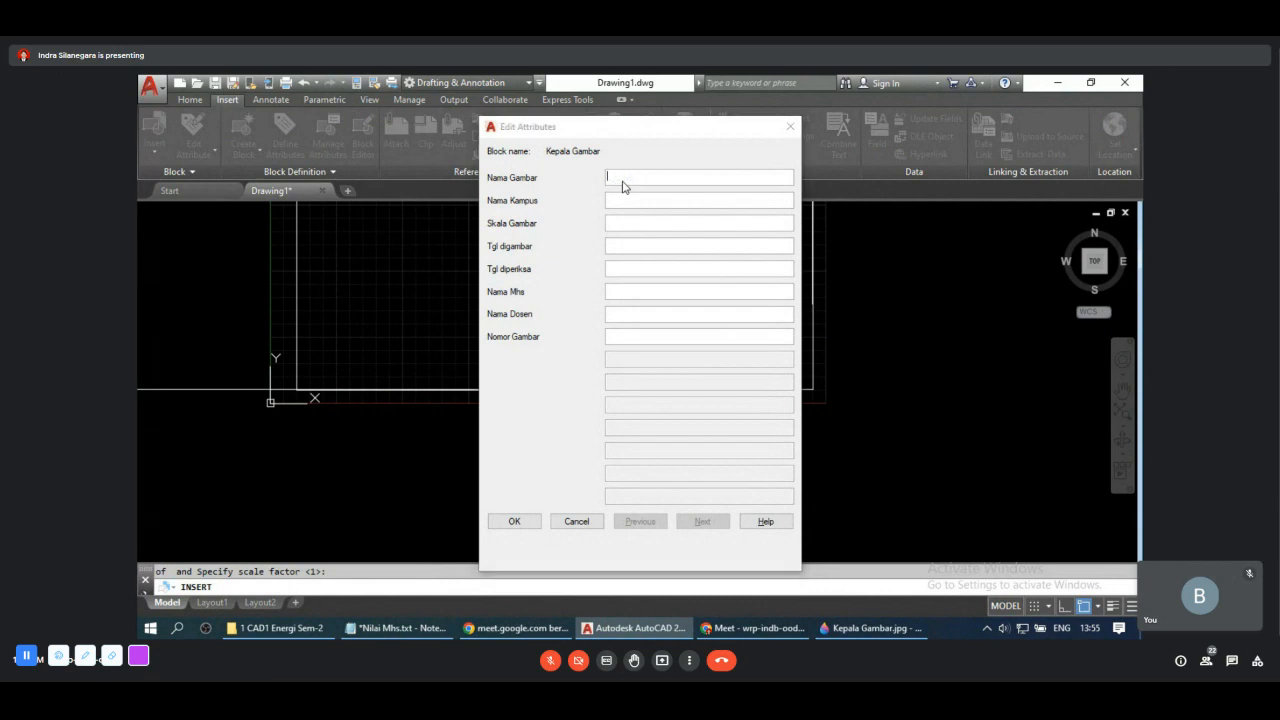
Step: Set the attribute Nama Gambar to Mesin Bubut and Nama Kampus to Politeknik Negeri Jakarta
click(622, 182)
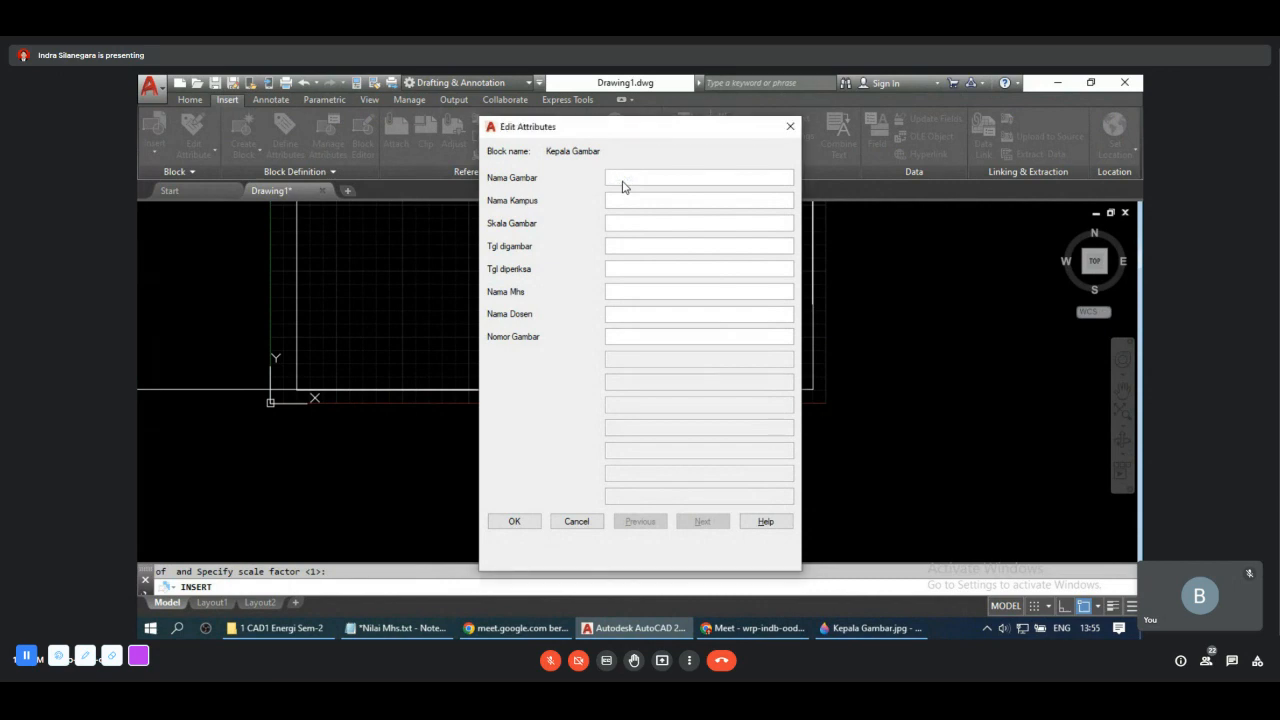
text(Mesin Bubut)
key(Tab)
text(Politeknik Negeri Jakarta)
drag(668, 176, 607, 177)
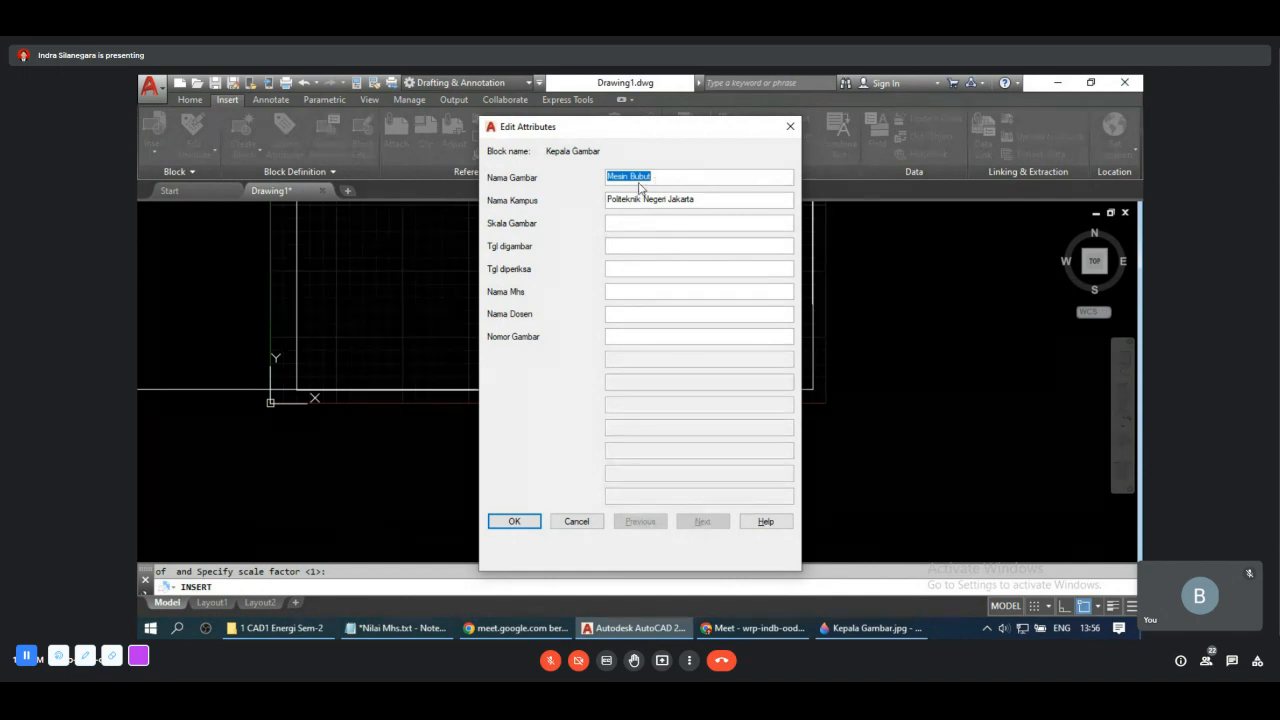
click(640, 181)
Step: Set Skala Gambar to 1 : 1, Tgl digambar to 22/02/22 and Tgl diperiksa to 23/03/23
click(626, 226)
text(1 : 1)
click(631, 248)
text(22/02/2)
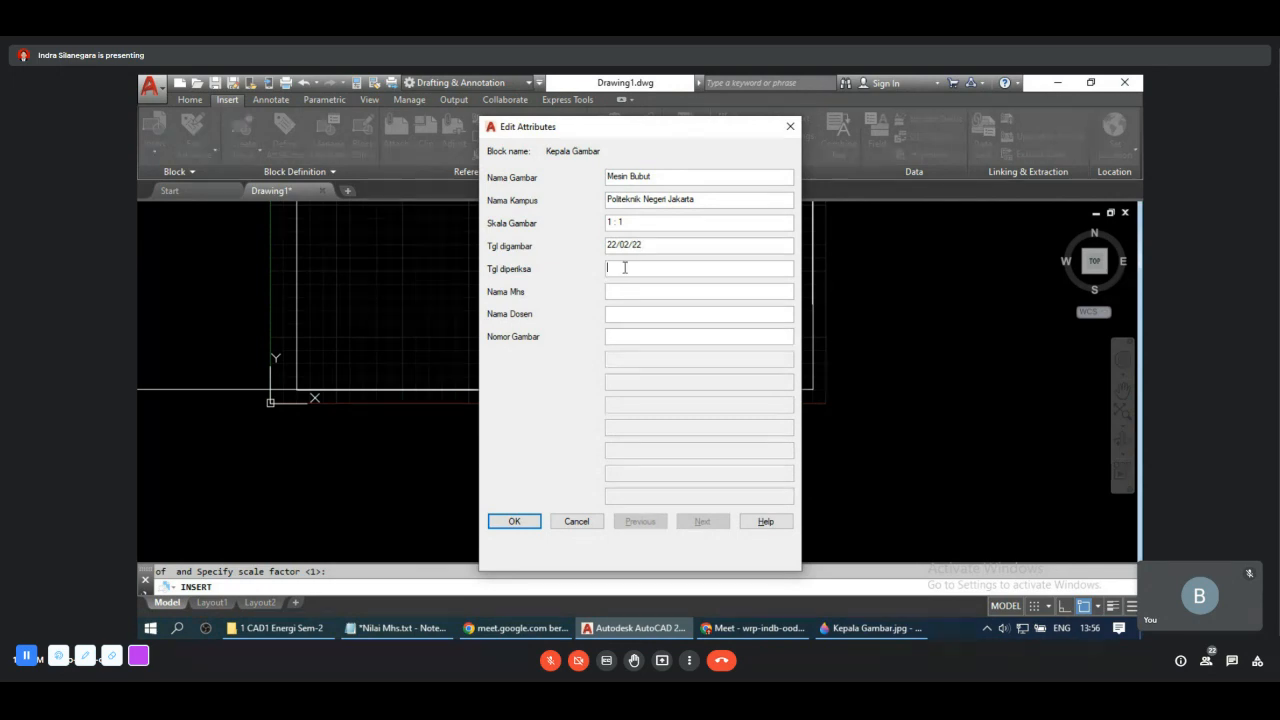
text(23/03/23)
Step: Consult the participant names in the Google Meet window, and enter the student's name in Nama Mhs and the lecturer's name in Nama Dosen
click(779, 636)
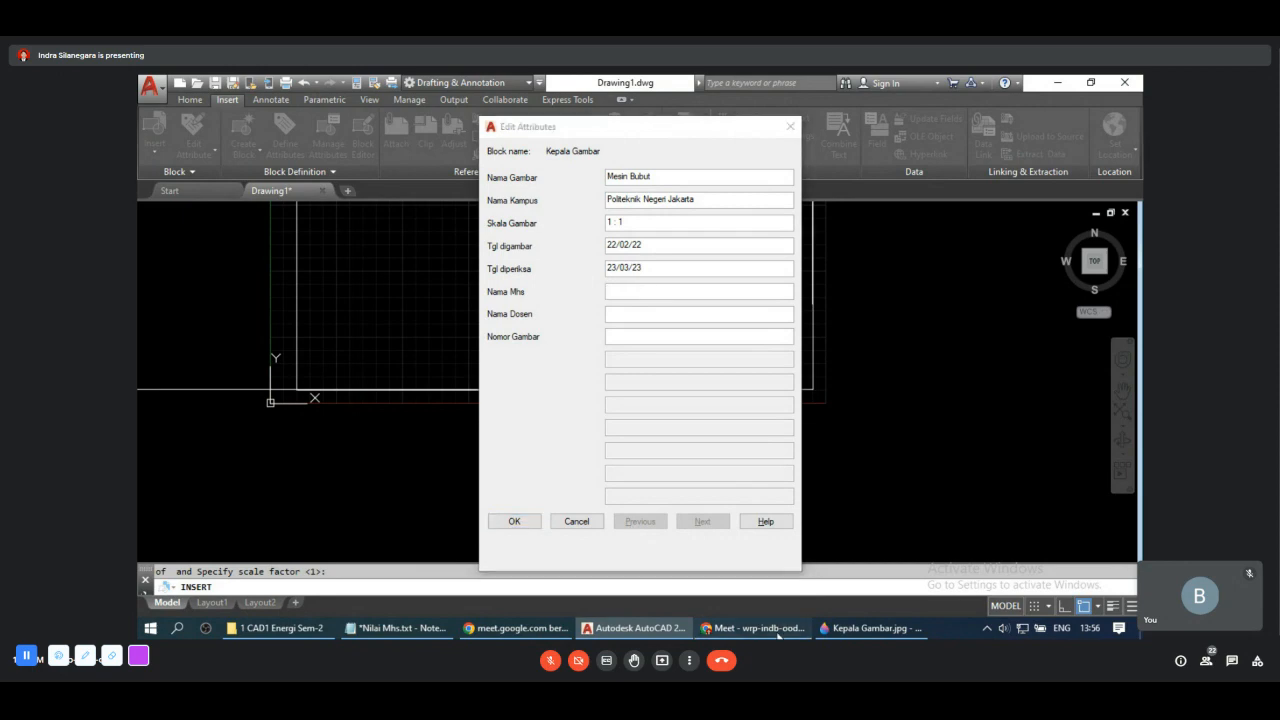
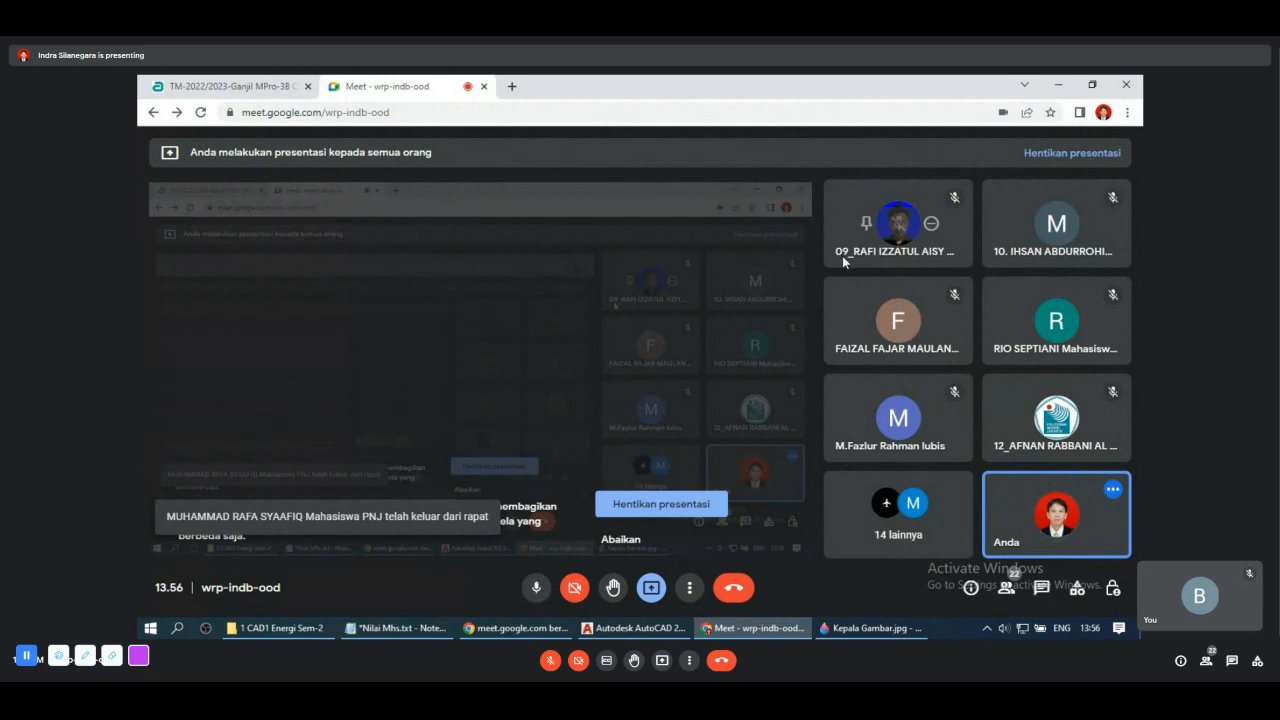
click(640, 629)
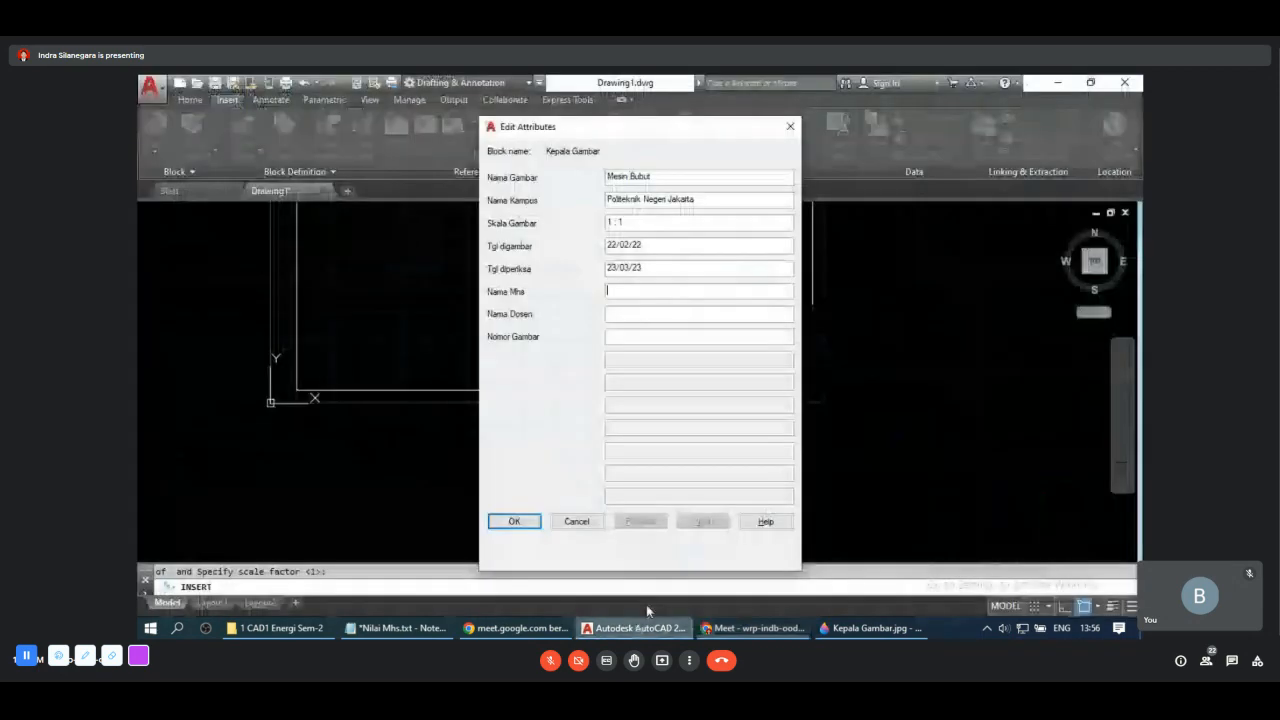
click(645, 290)
text(R)
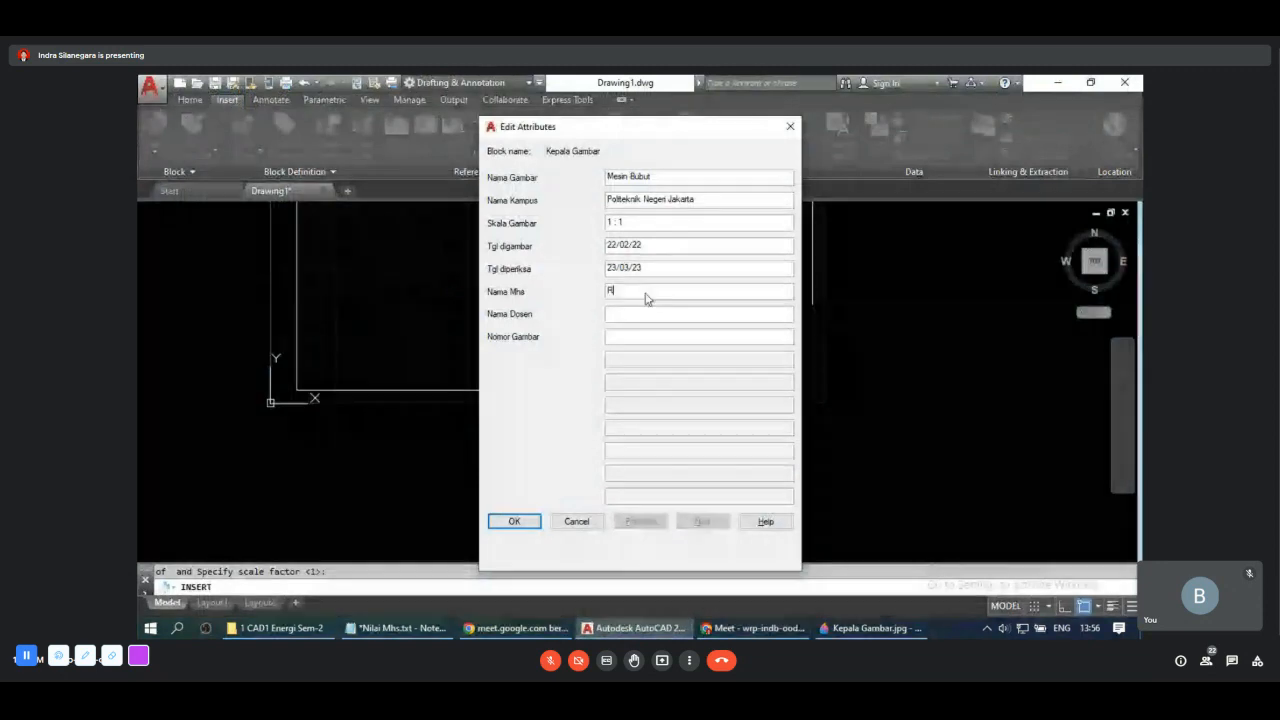
text(afi)
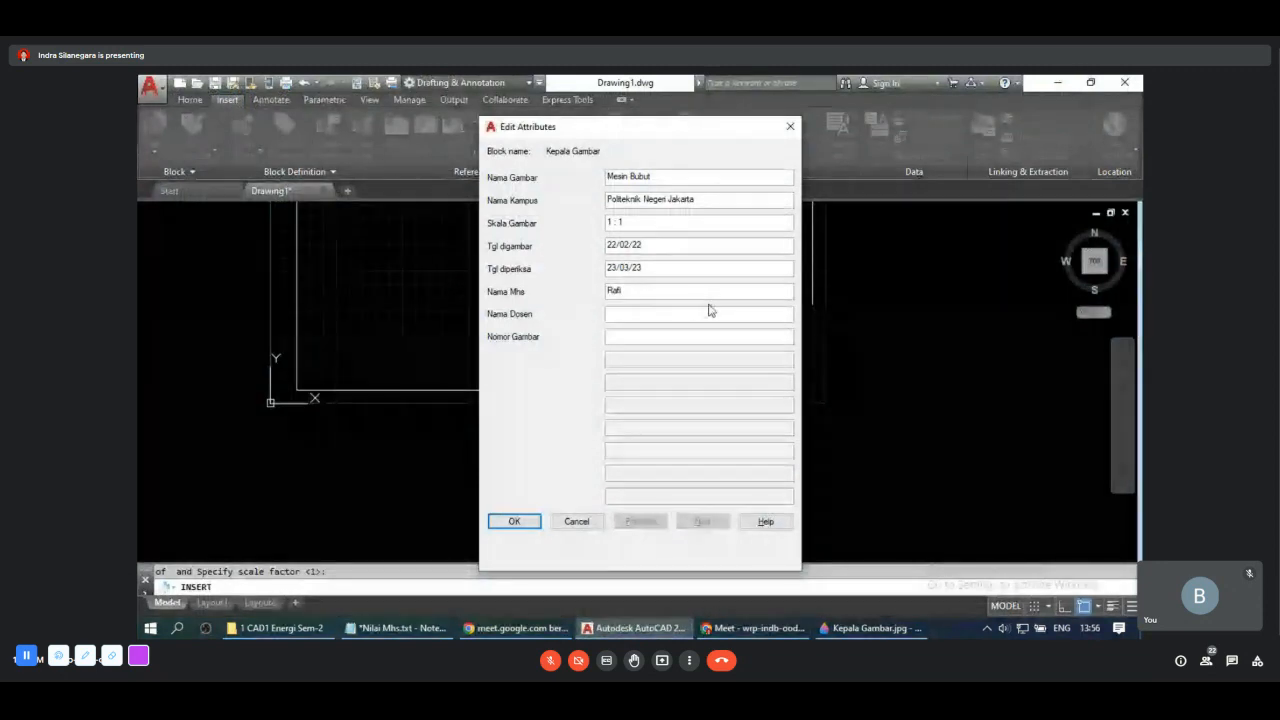
click(653, 316)
text(Faizal)
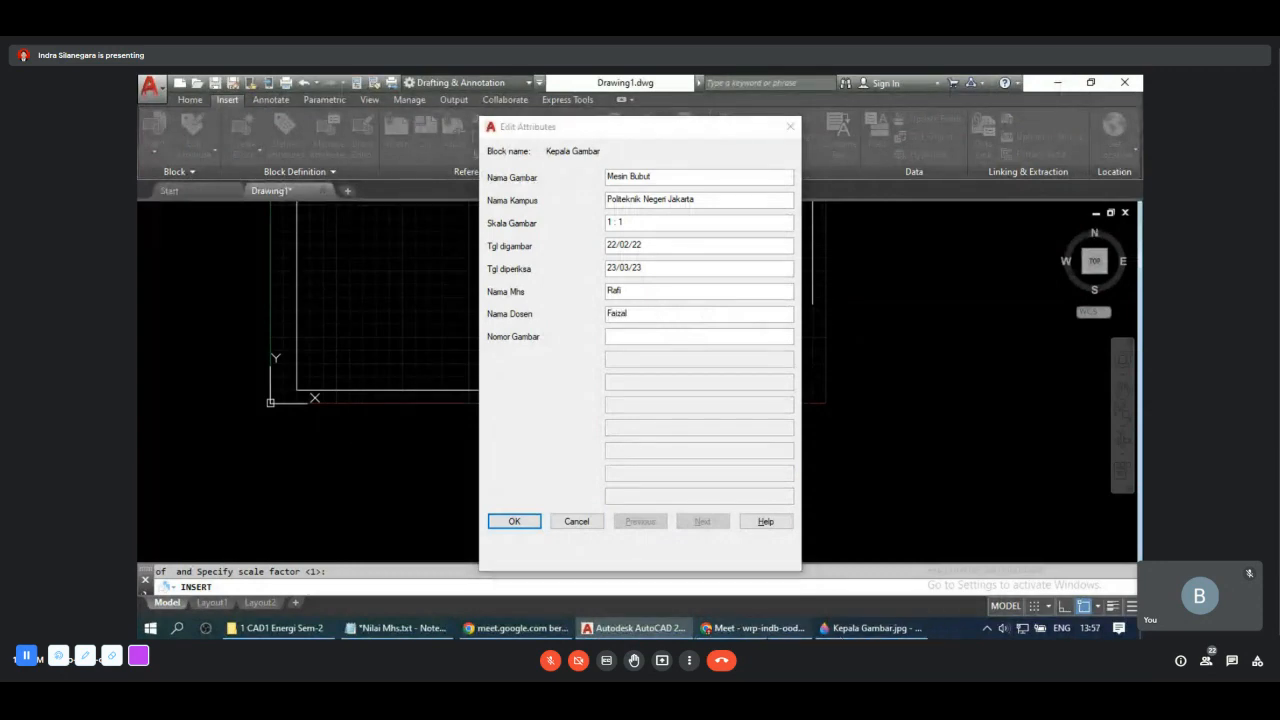
Step: Recheck the Google Meet participant list, and set Nomor Gambar to PNJ-TM MHS-09, accepting the attribute values
click(712, 628)
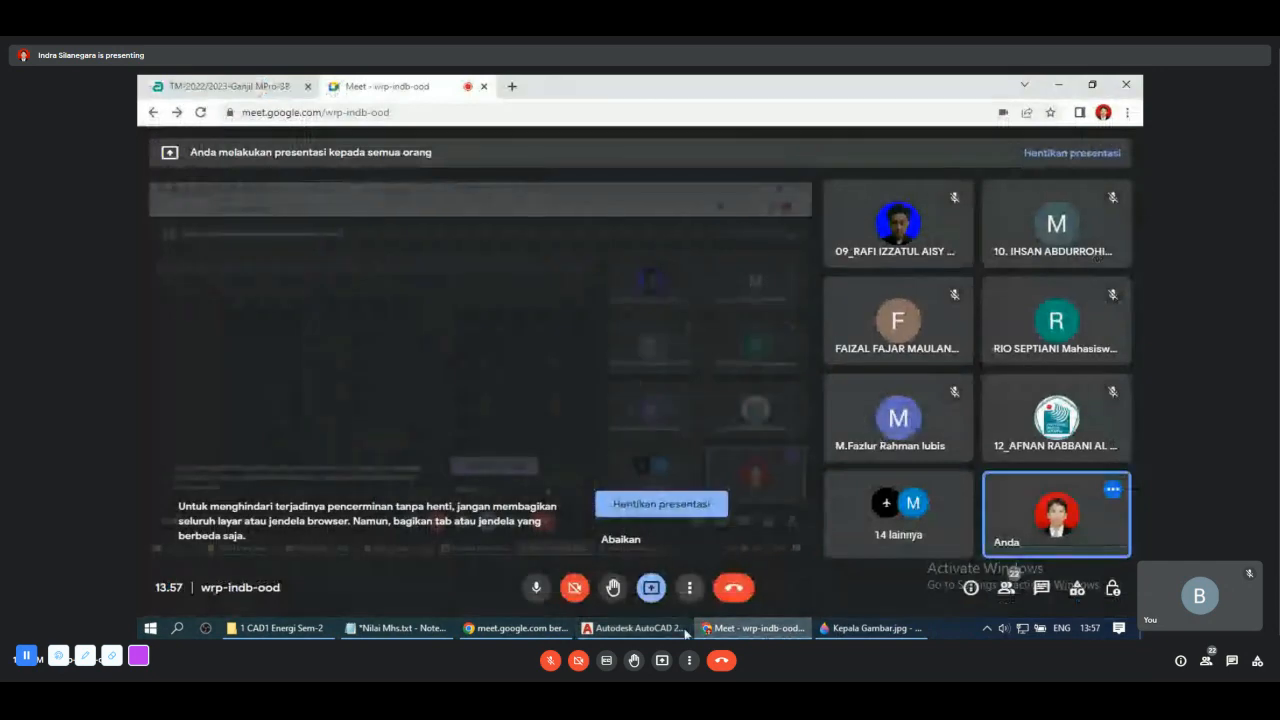
click(636, 628)
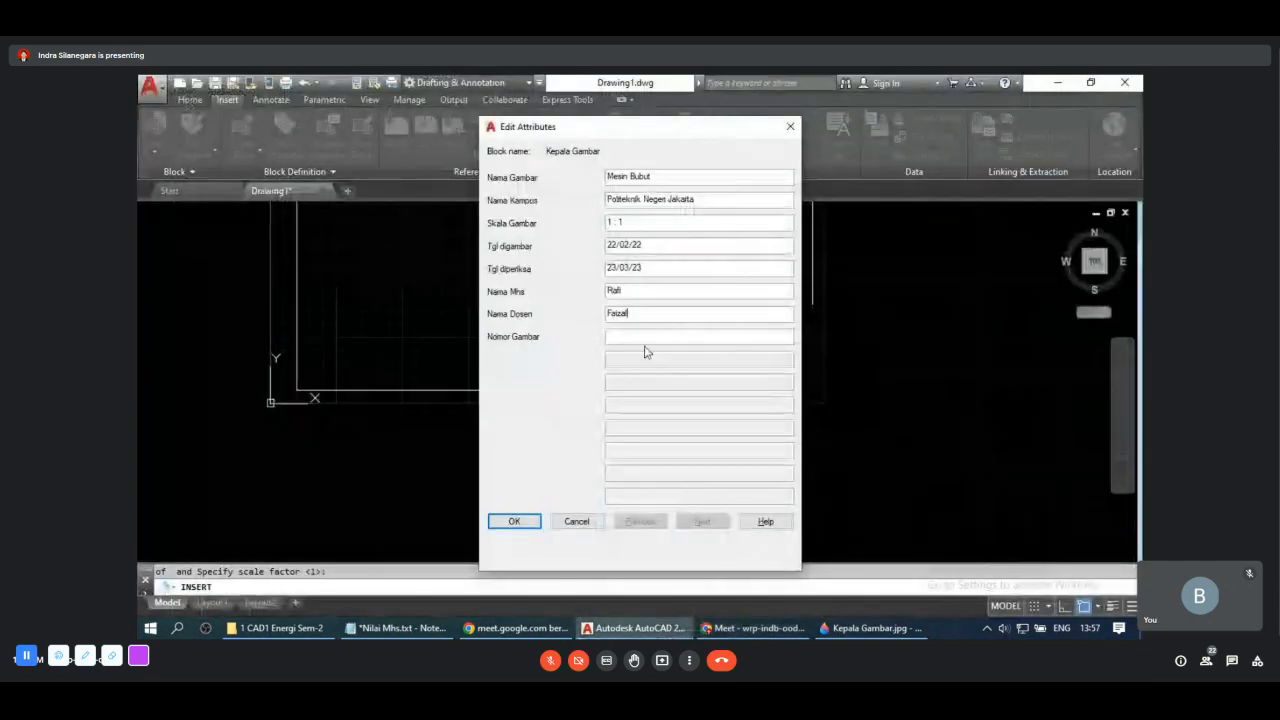
click(630, 336)
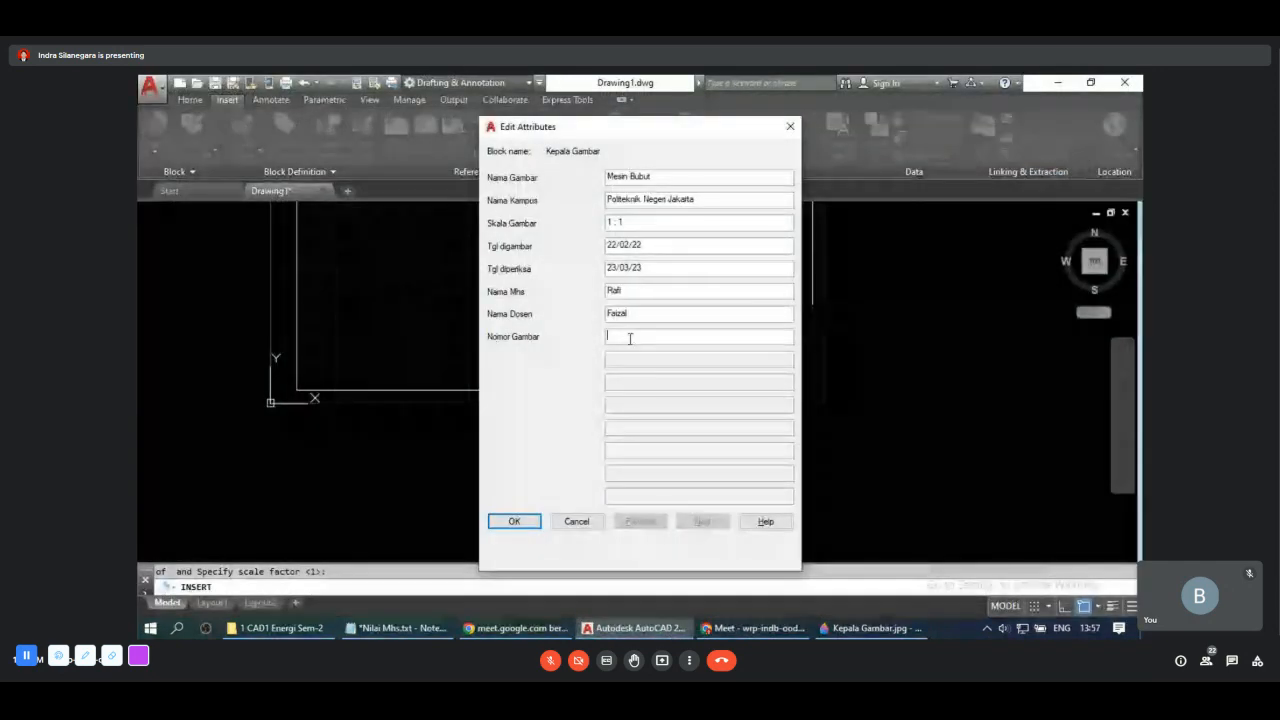
text(PNJ/)
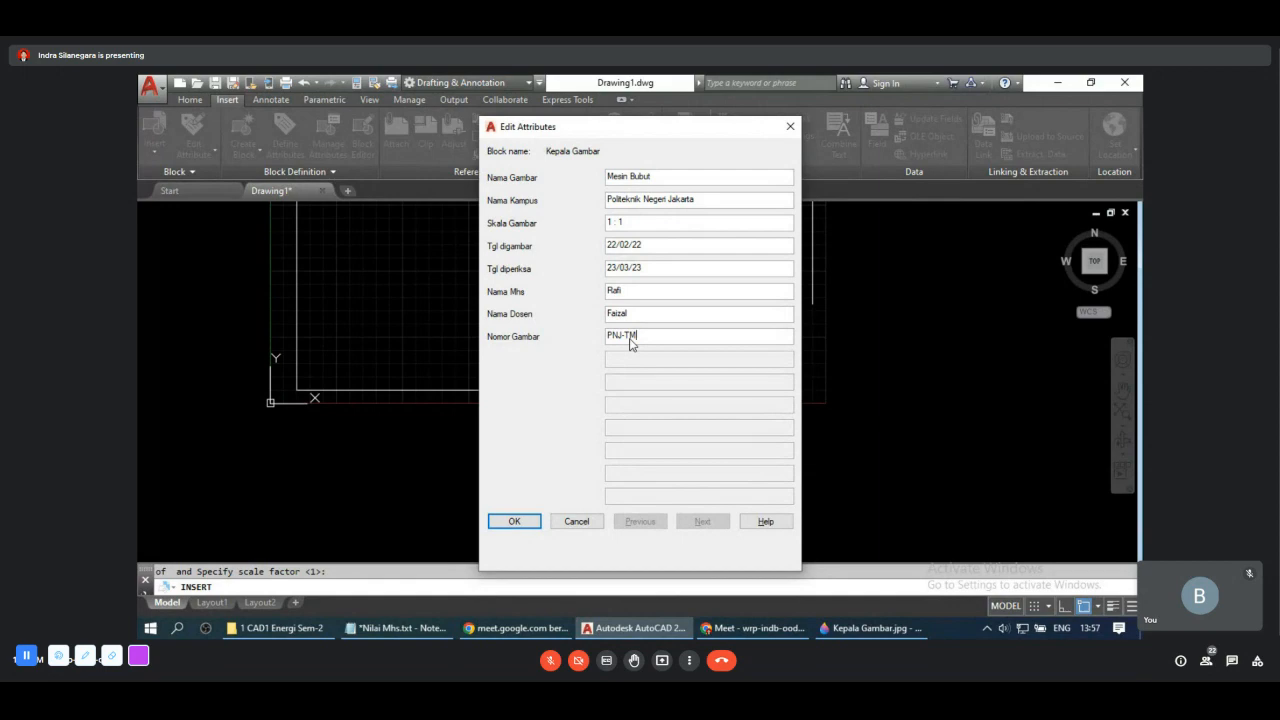
text(TM M)
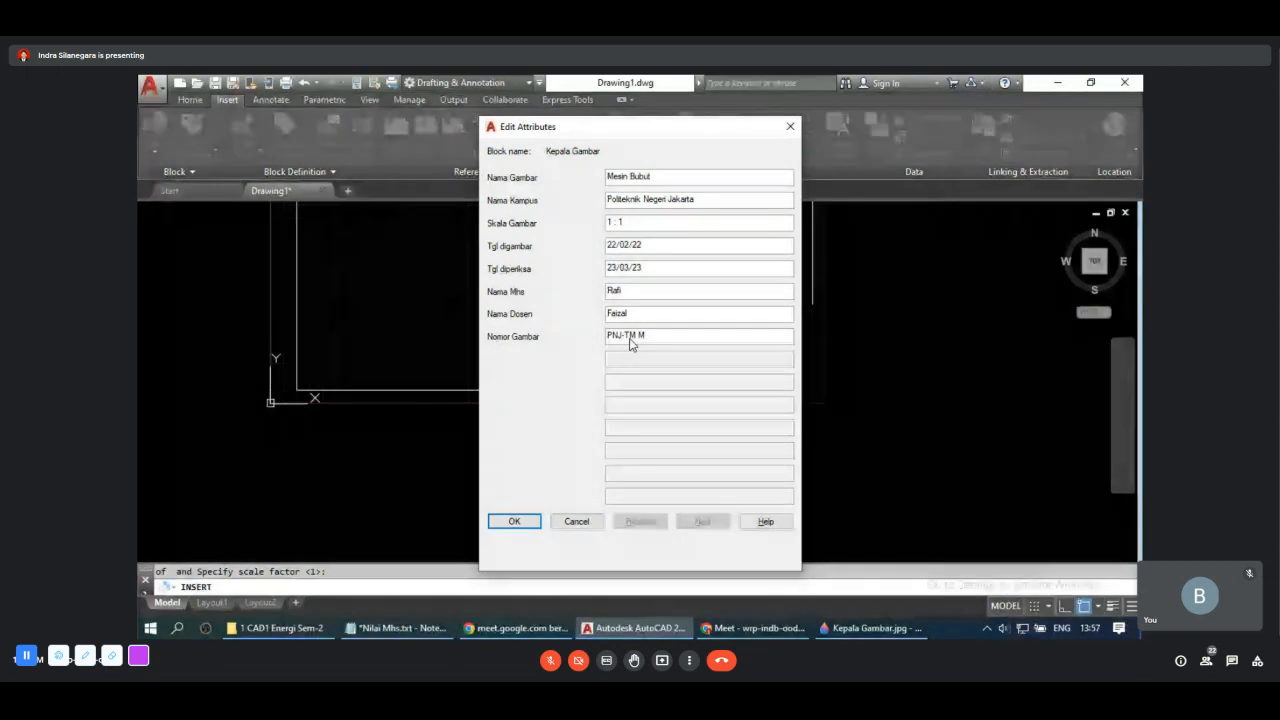
text(HS-09)
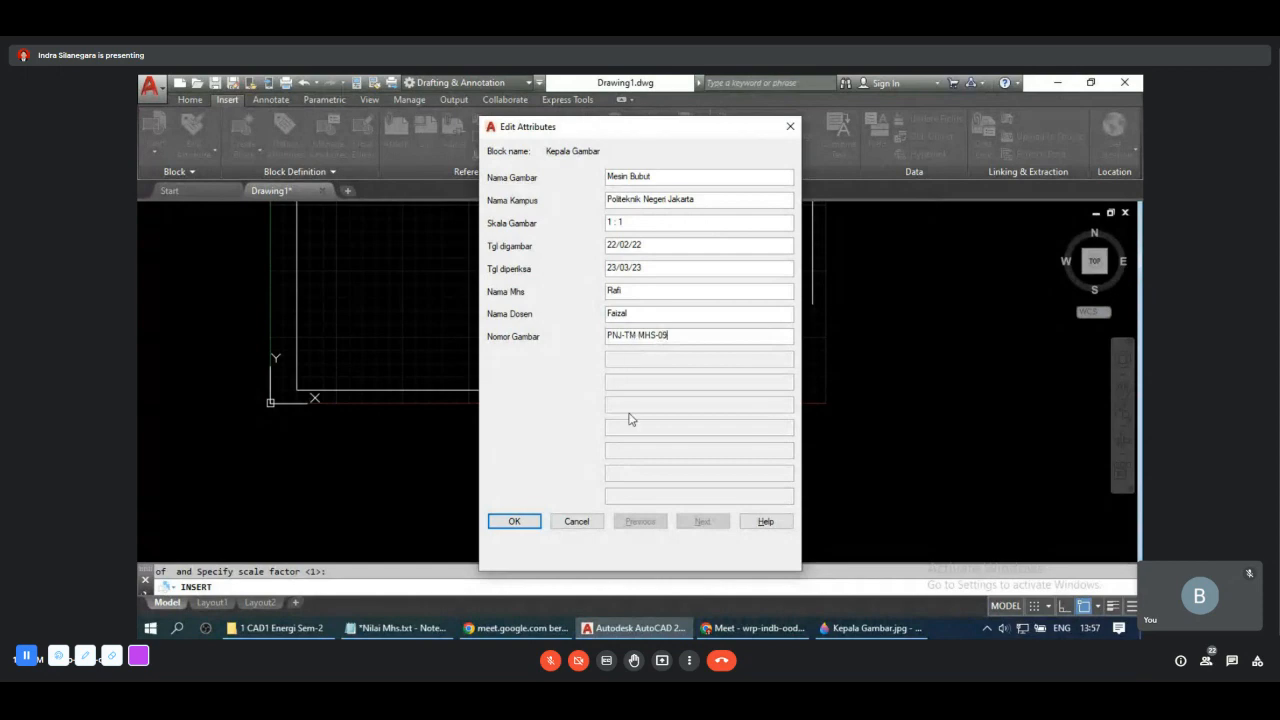
click(514, 521)
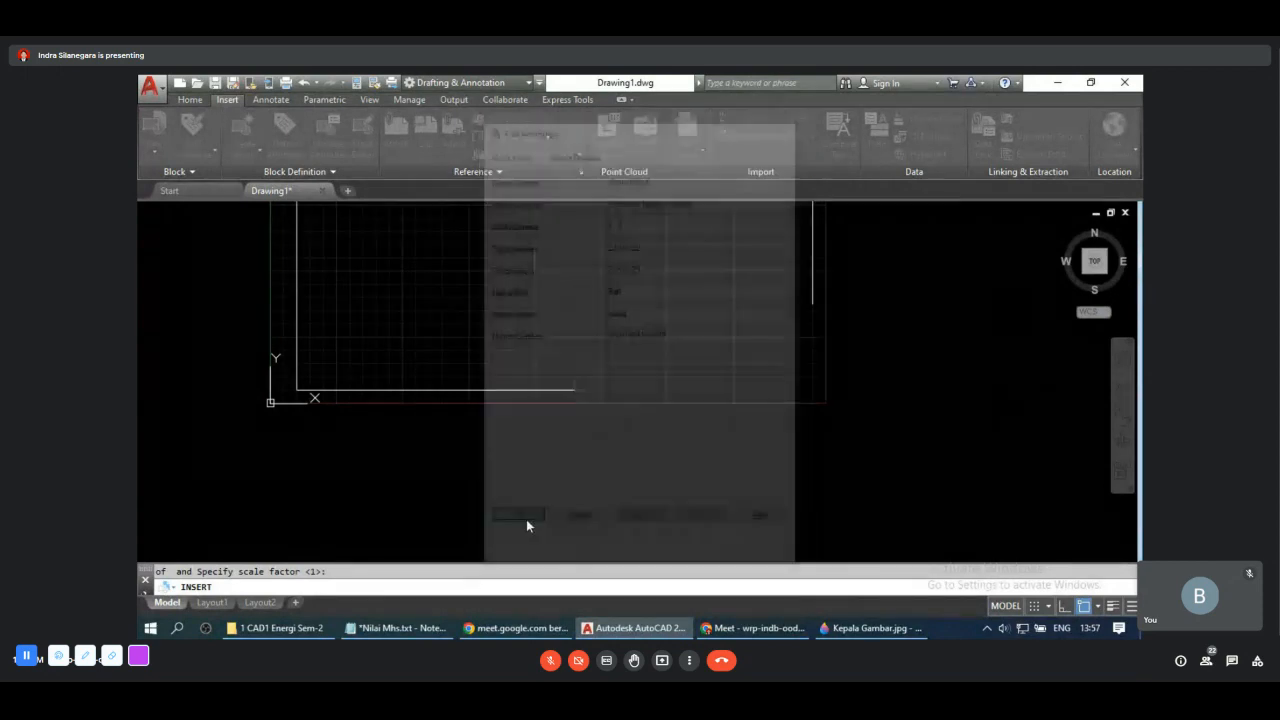
Step: Set the text height of the Tgl digambar attribute in the Kepala Gambar title block to 2.5
scroll(847, 355, up, 2)
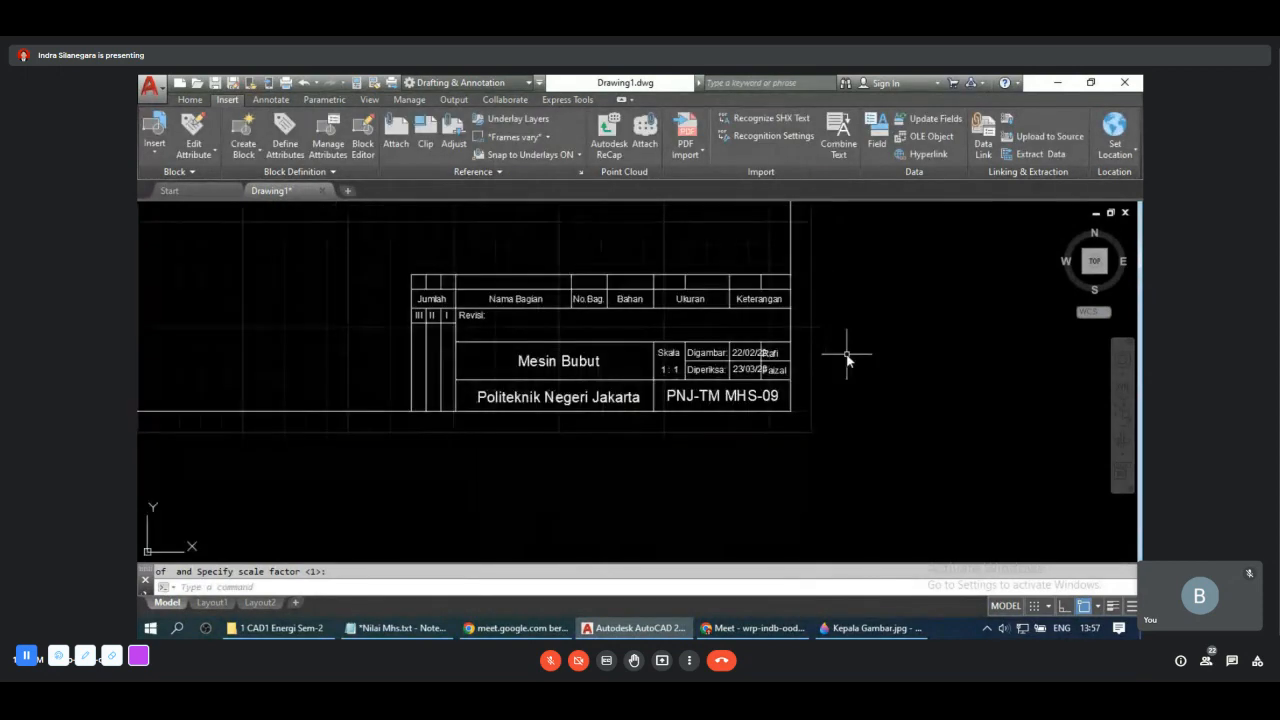
scroll(722, 377, up, 2)
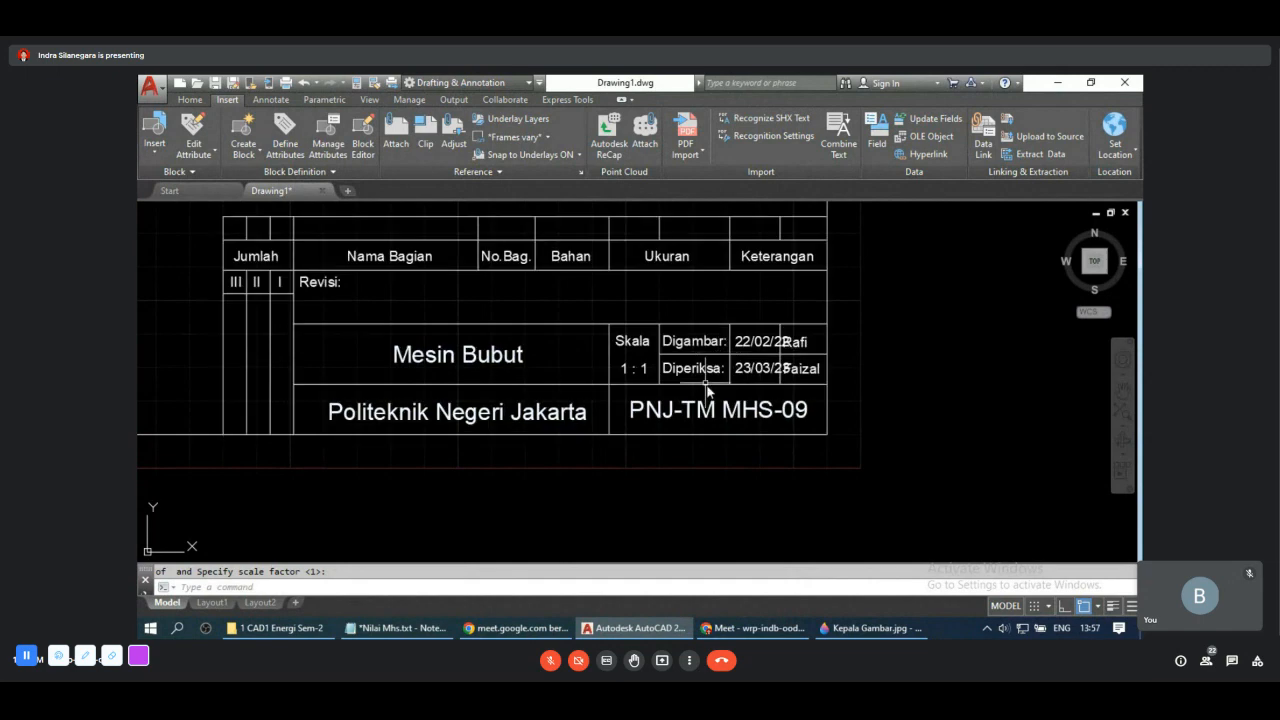
scroll(827, 357, up, 2)
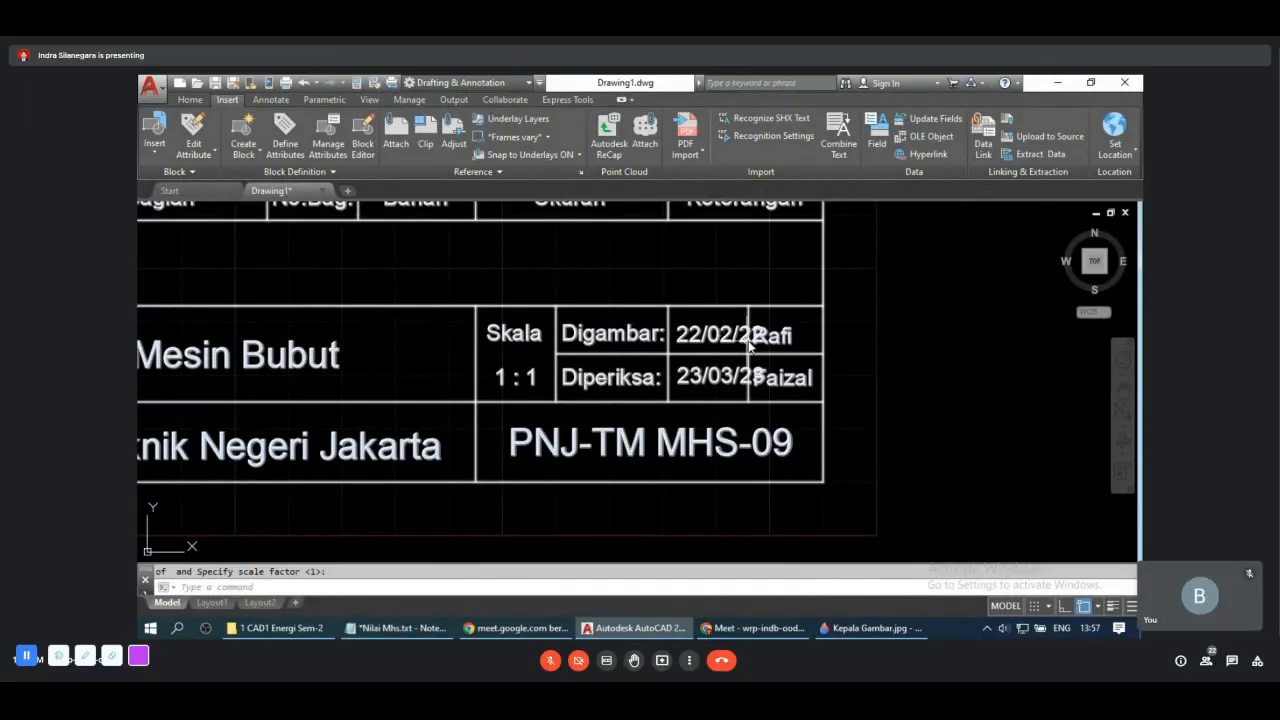
scroll(764, 340, down, 2)
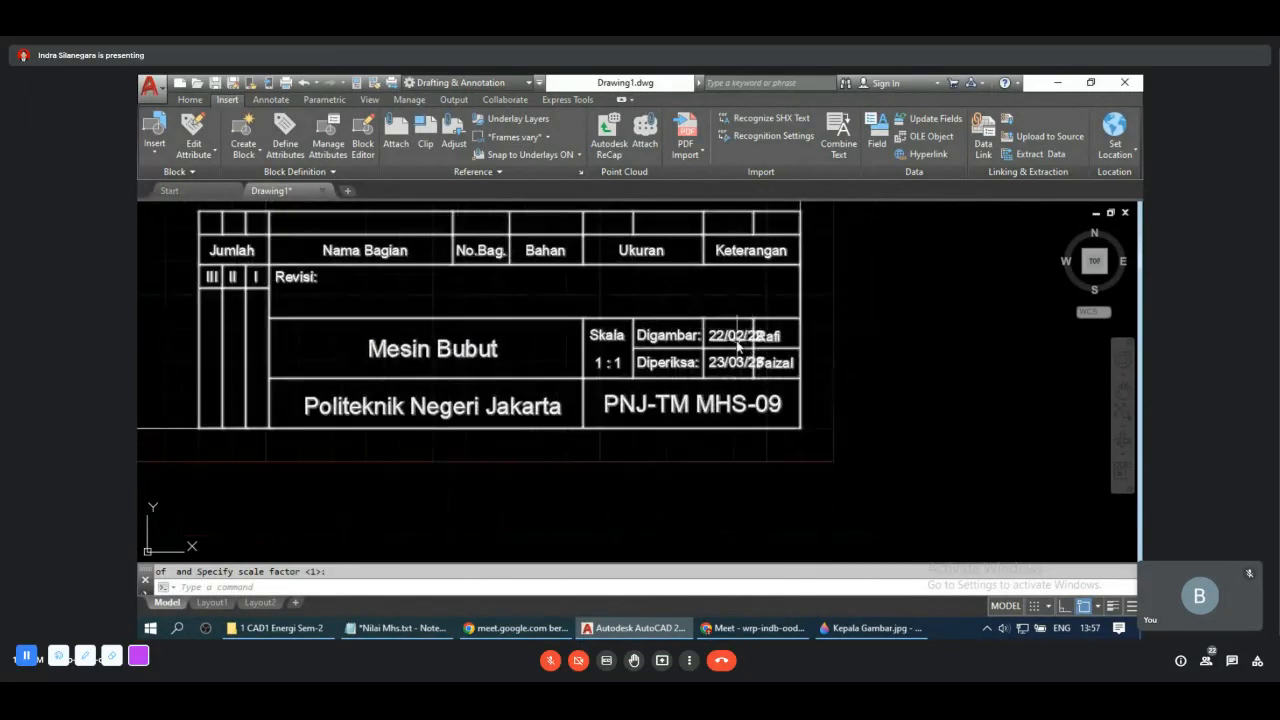
key(Escape)
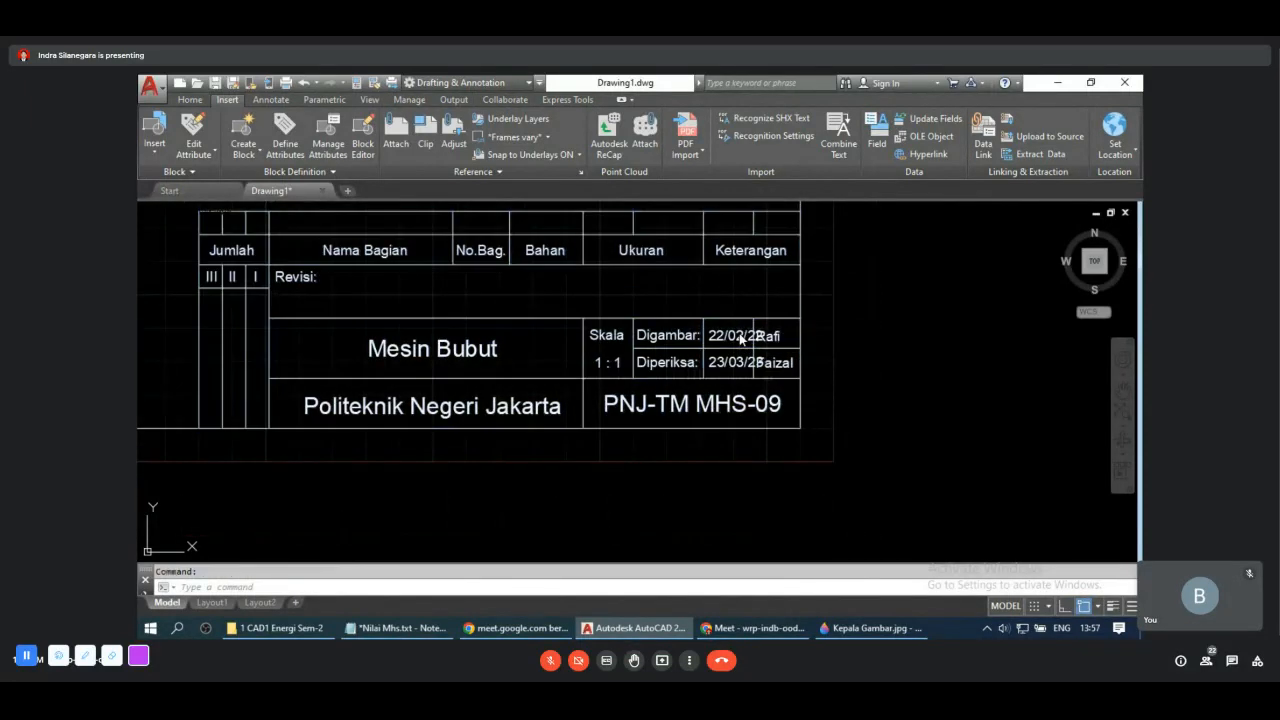
double_click(741, 339)
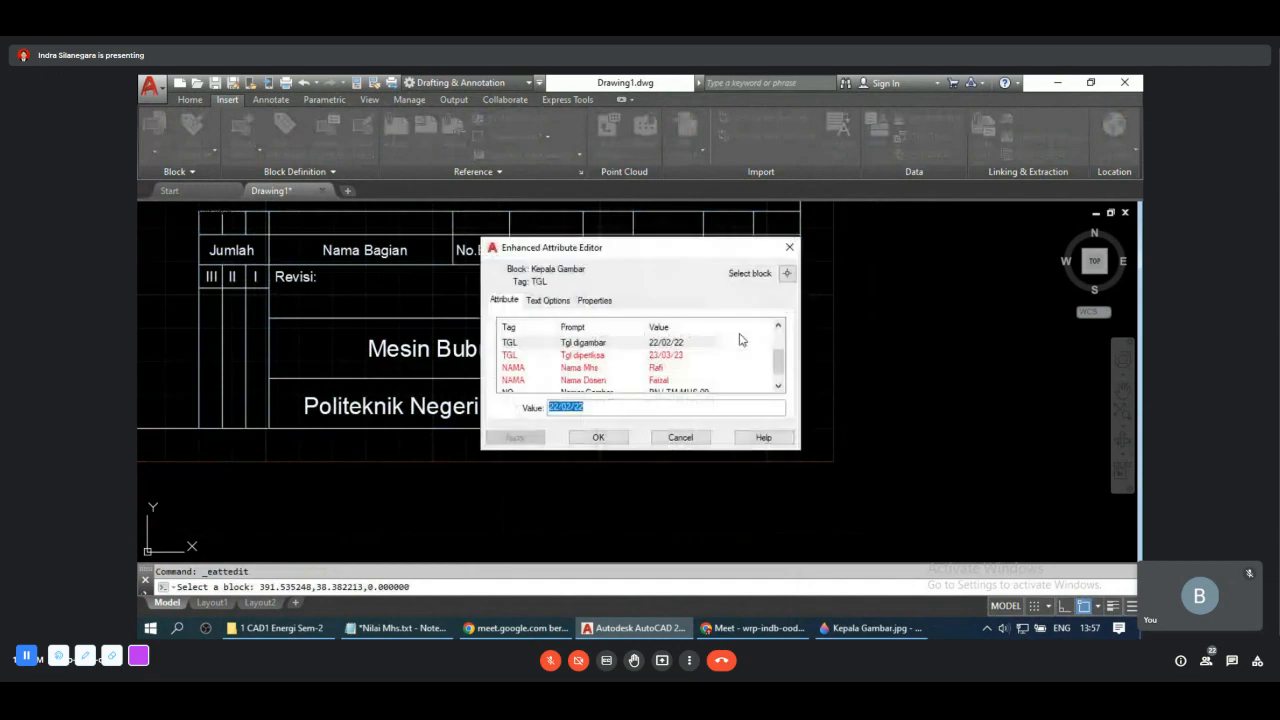
click(688, 440)
double_click(733, 343)
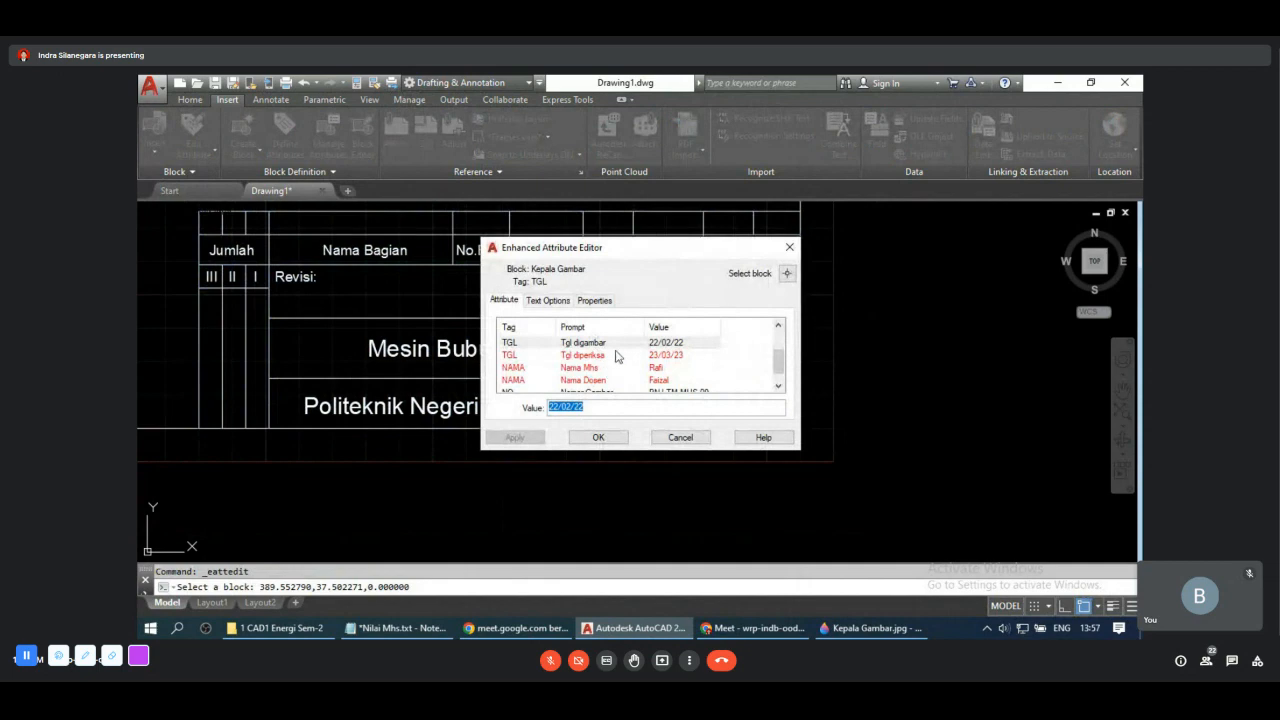
click(666, 345)
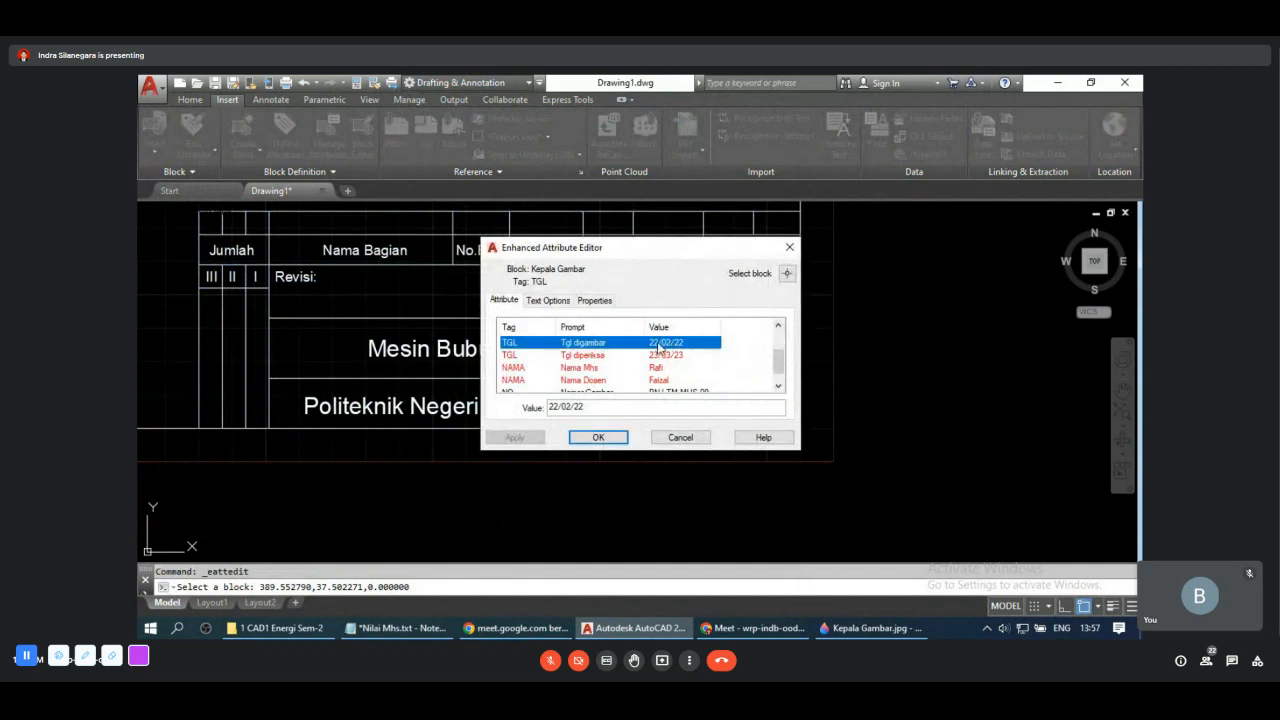
click(552, 300)
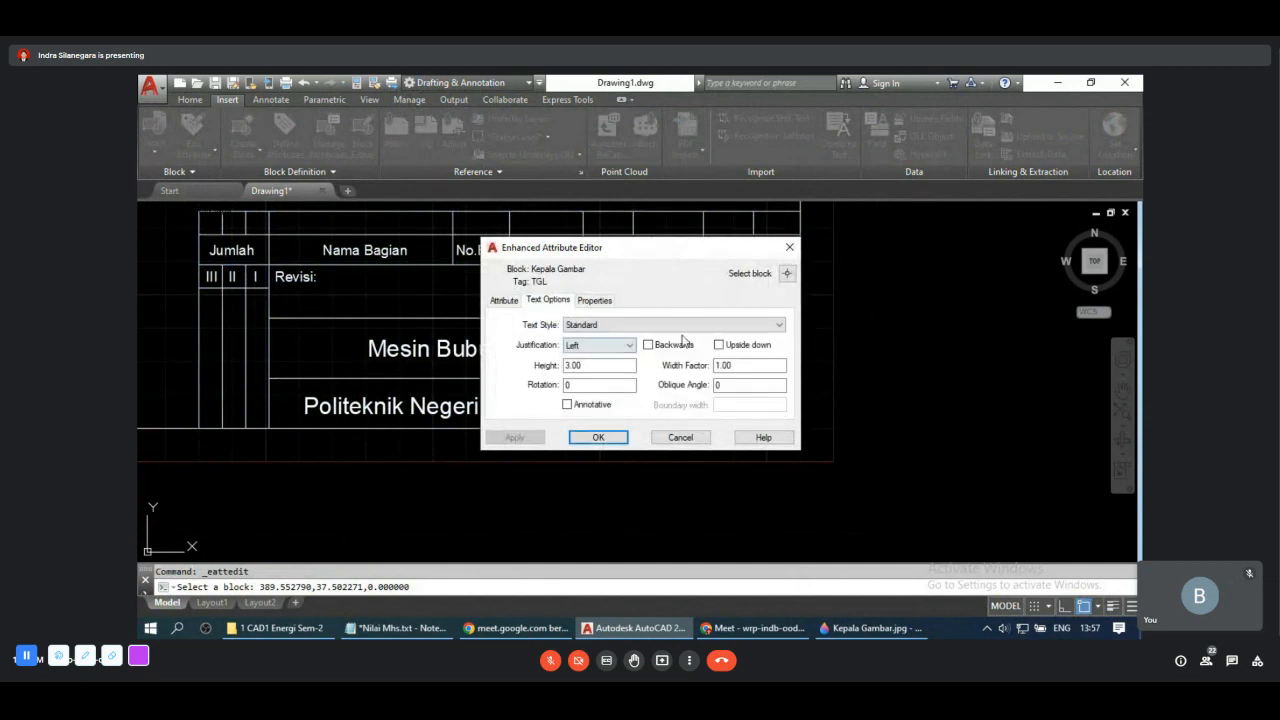
drag(600, 363, 540, 381)
text(2.5)
click(599, 437)
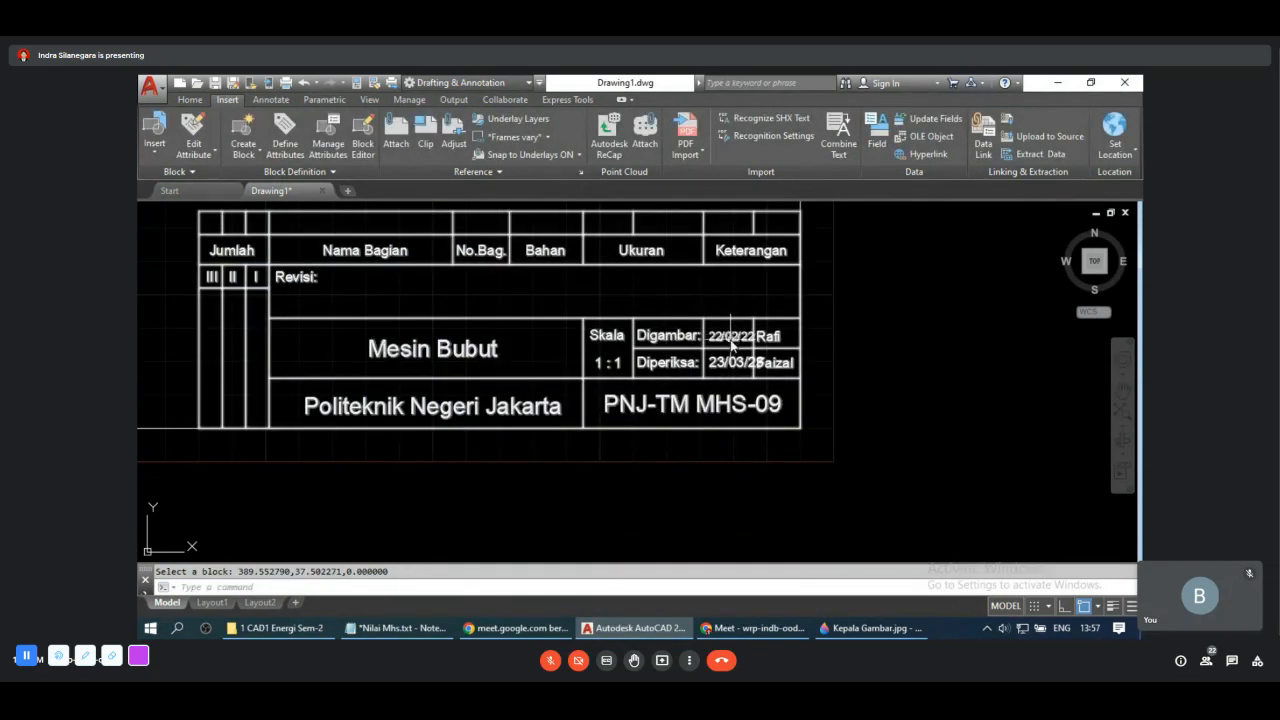
Step: Set the text height of the Tgl diperiksa attribute in the title block to 2.5
scroll(742, 346, up, 2)
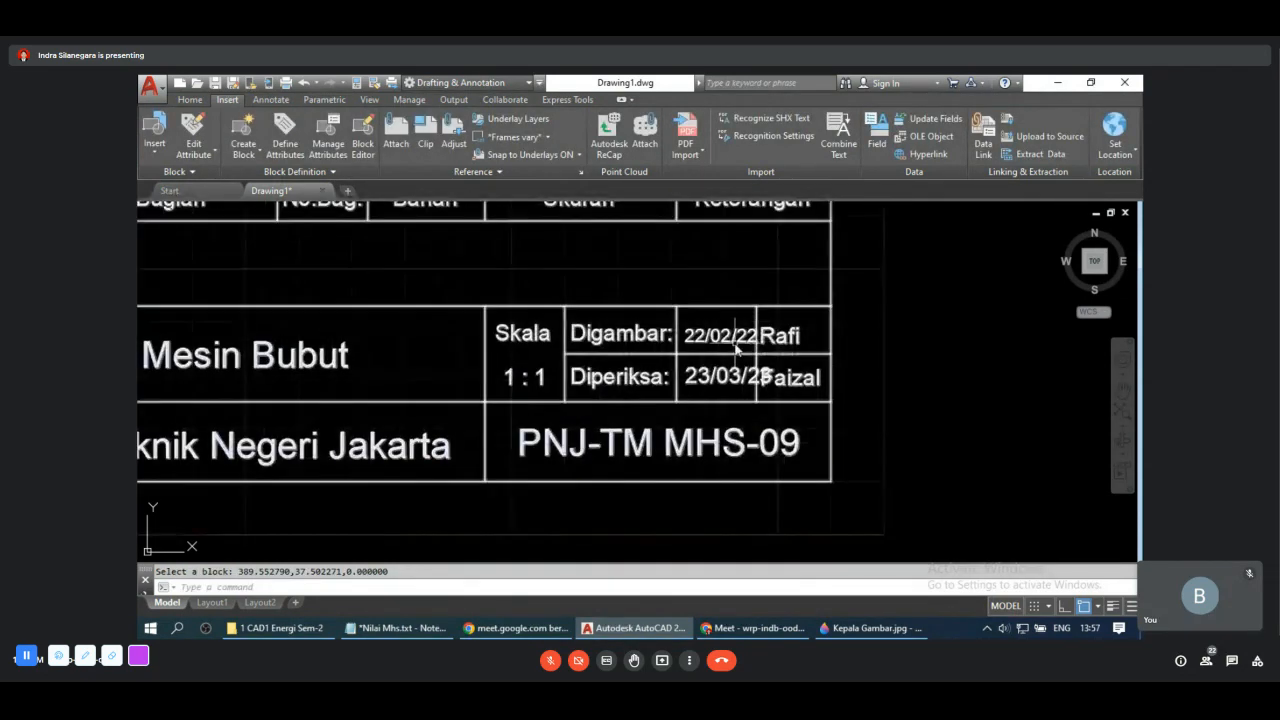
double_click(735, 375)
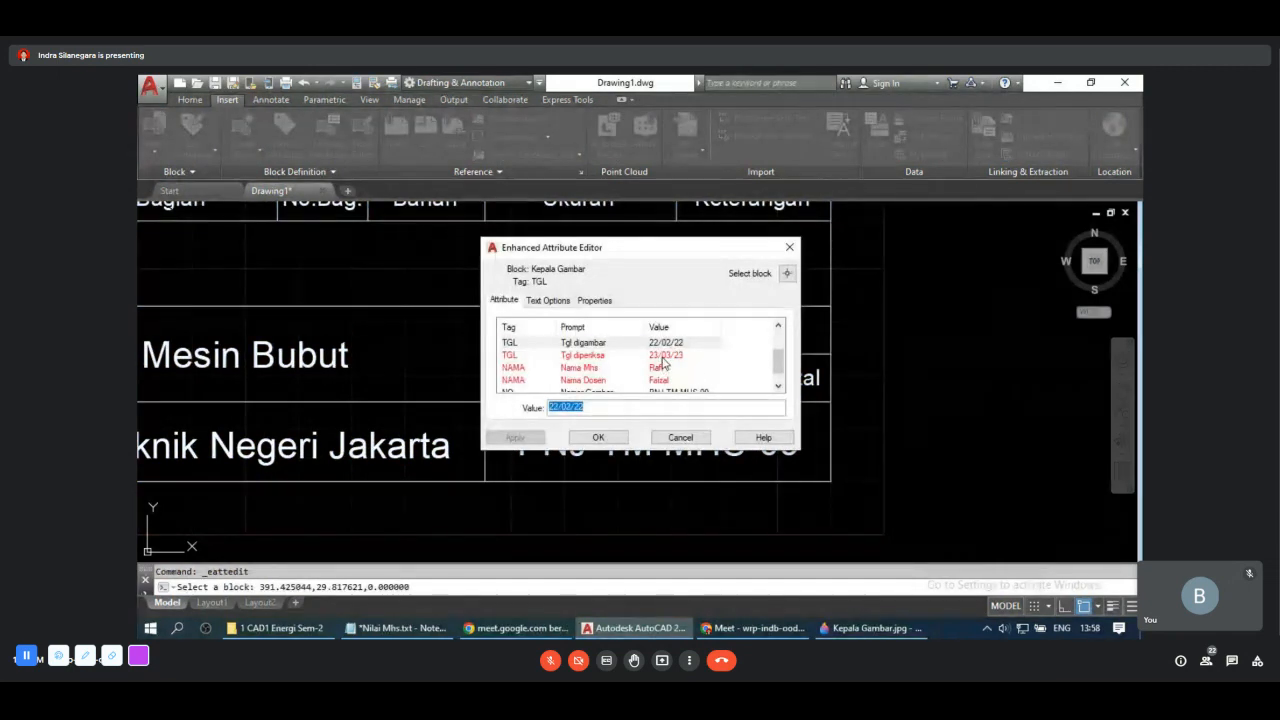
click(663, 357)
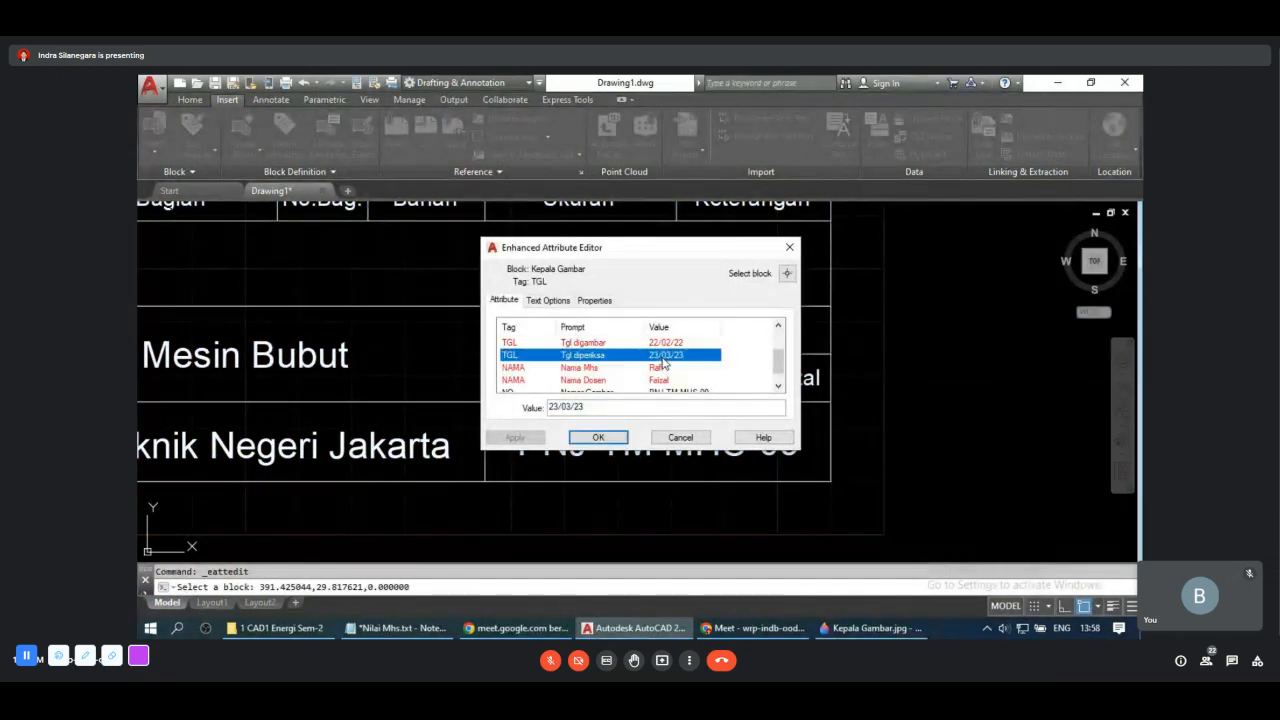
click(549, 300)
drag(605, 365, 546, 370)
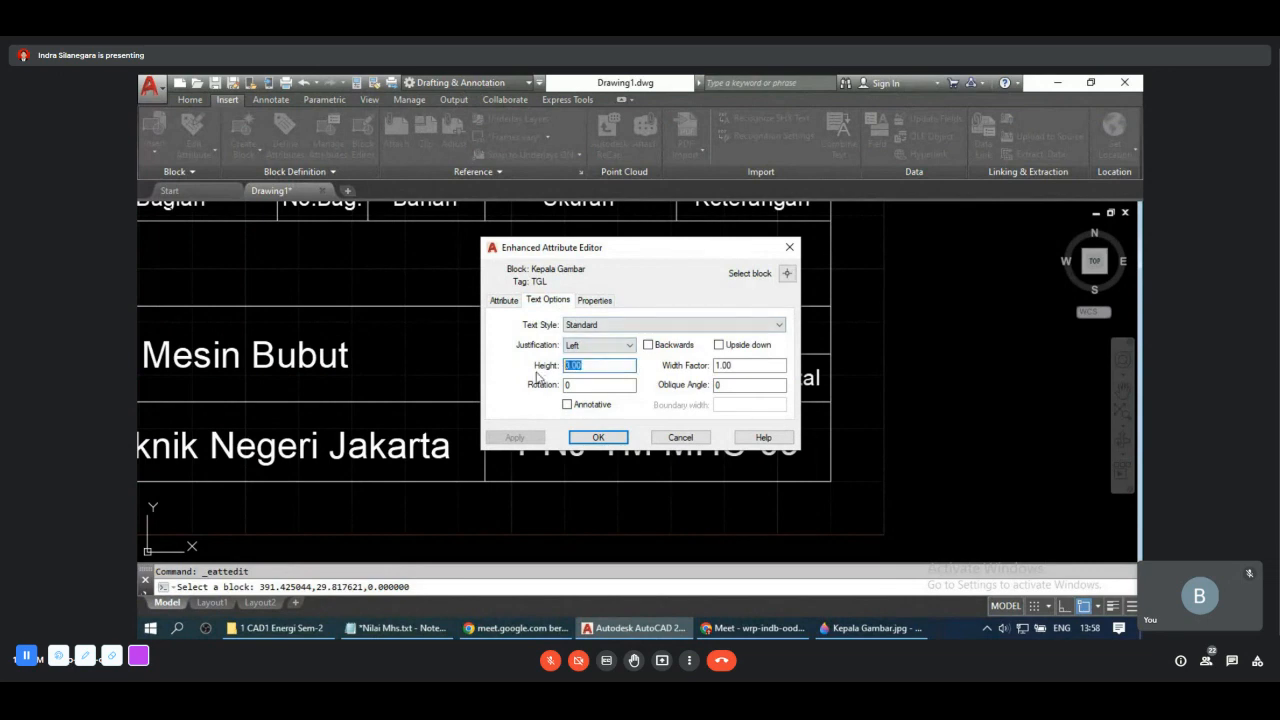
text(2.5)
click(620, 439)
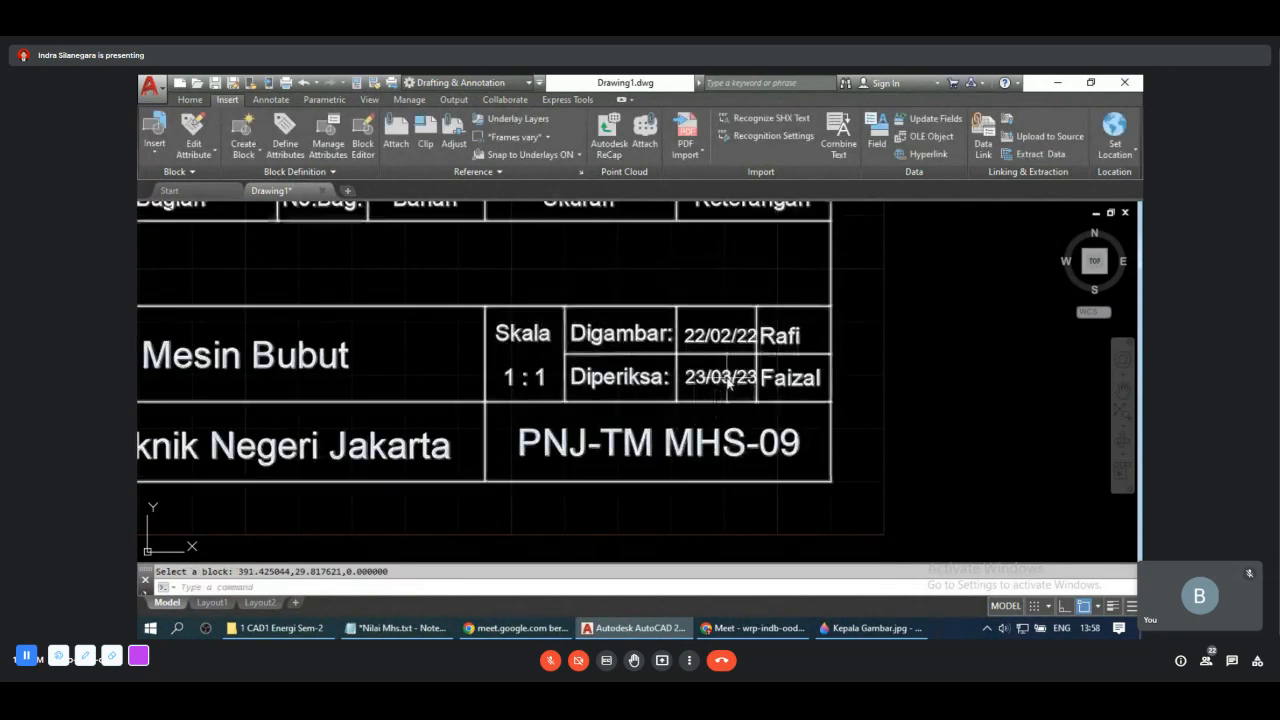
Step: Edit the title block attributes, consult the Google Meet participants, and replace the Nama Mhs value with another student's name
scroll(796, 400, down, 2)
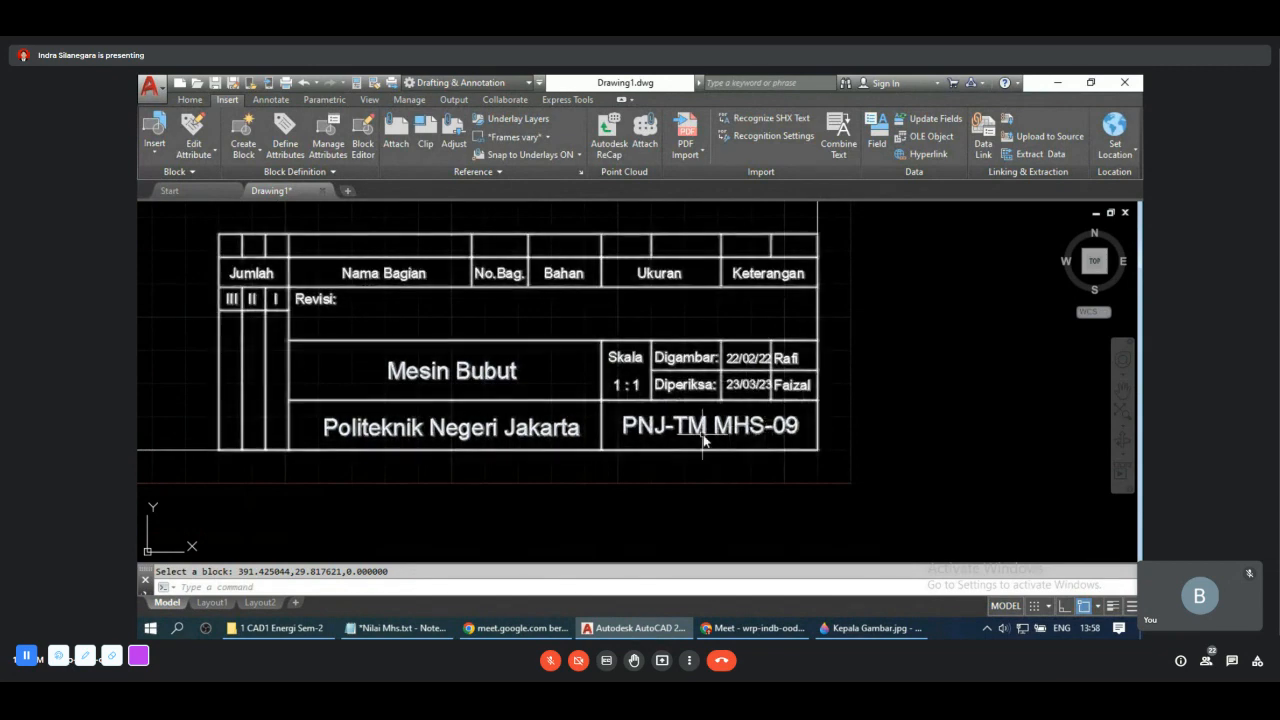
scroll(757, 446, up, 2)
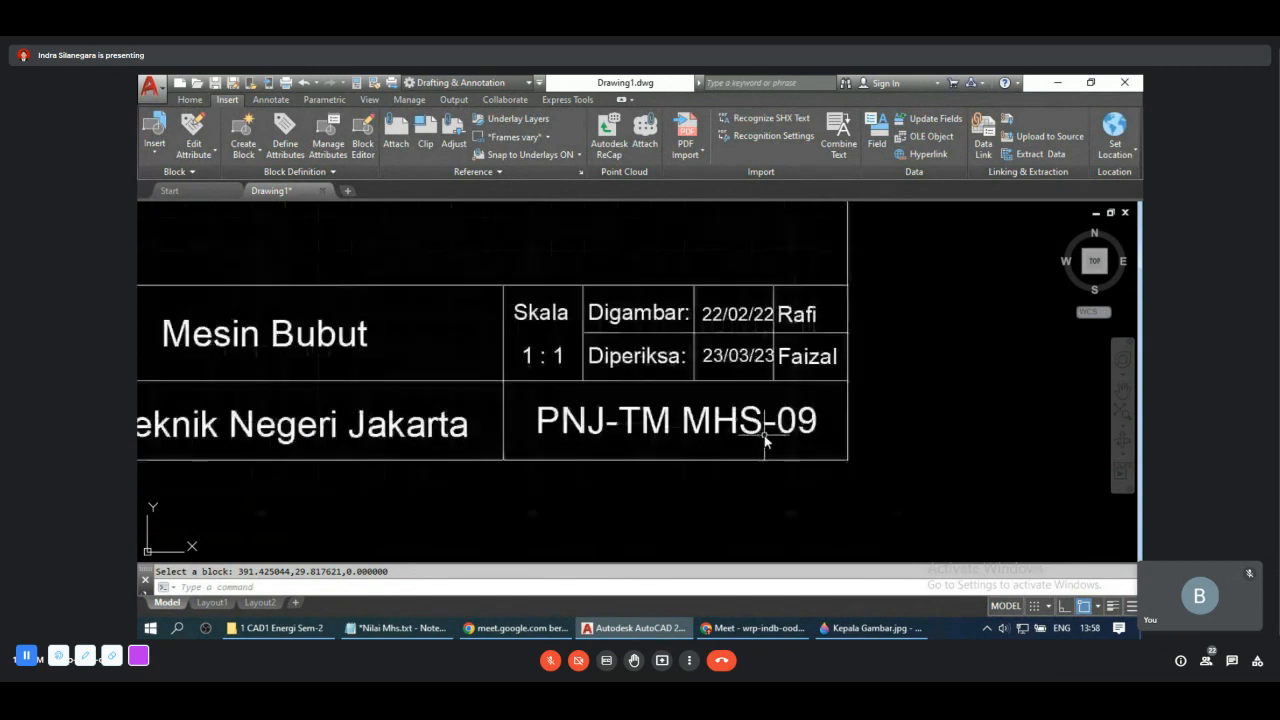
middle_drag(908, 337, 786, 371)
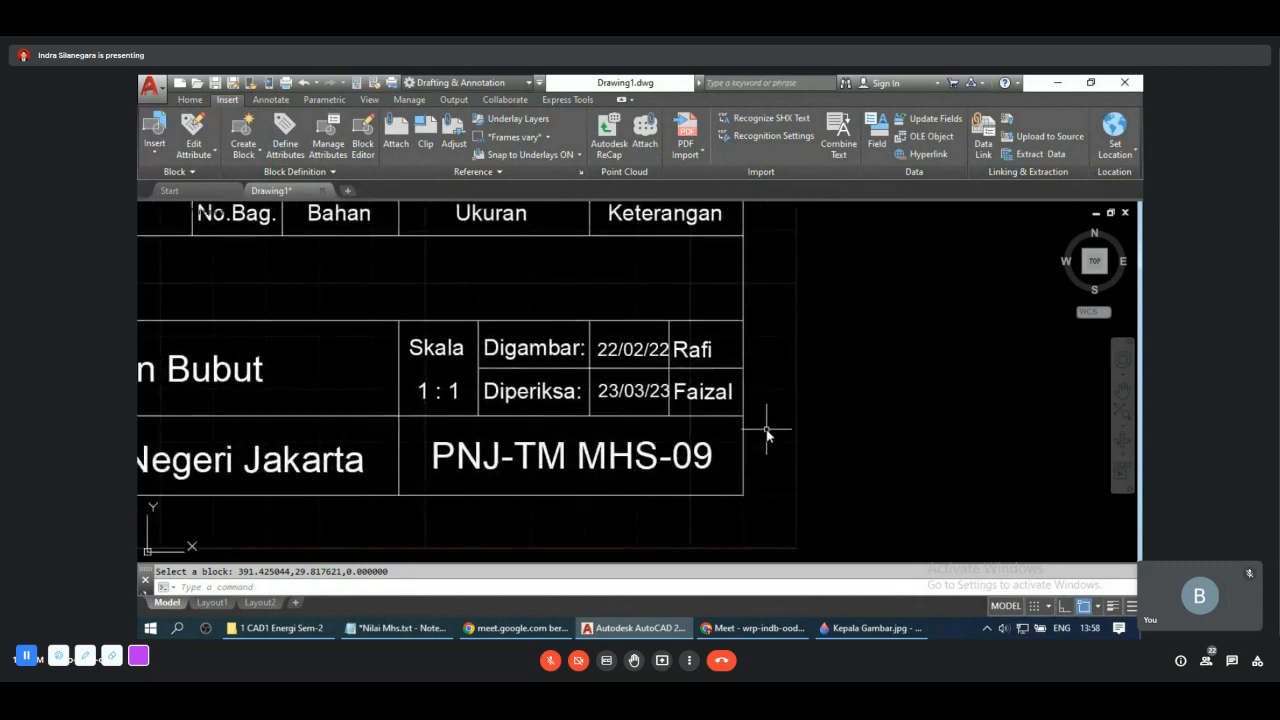
click(707, 390)
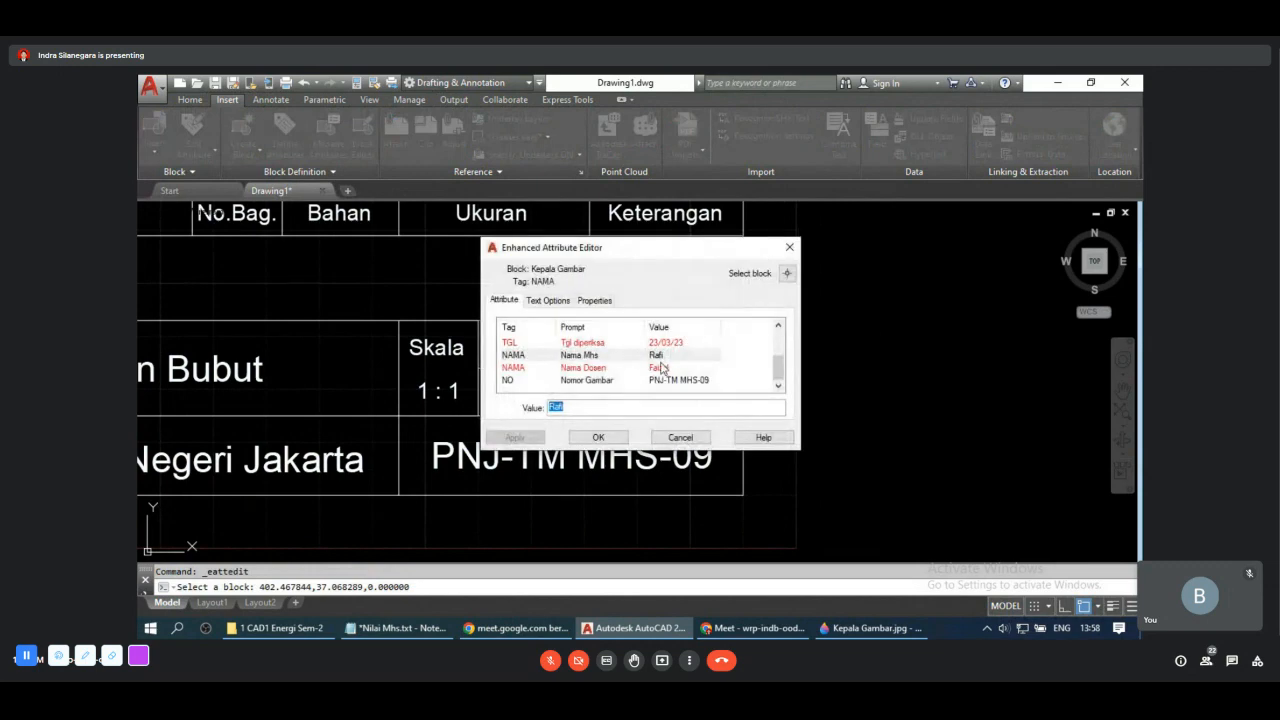
click(658, 357)
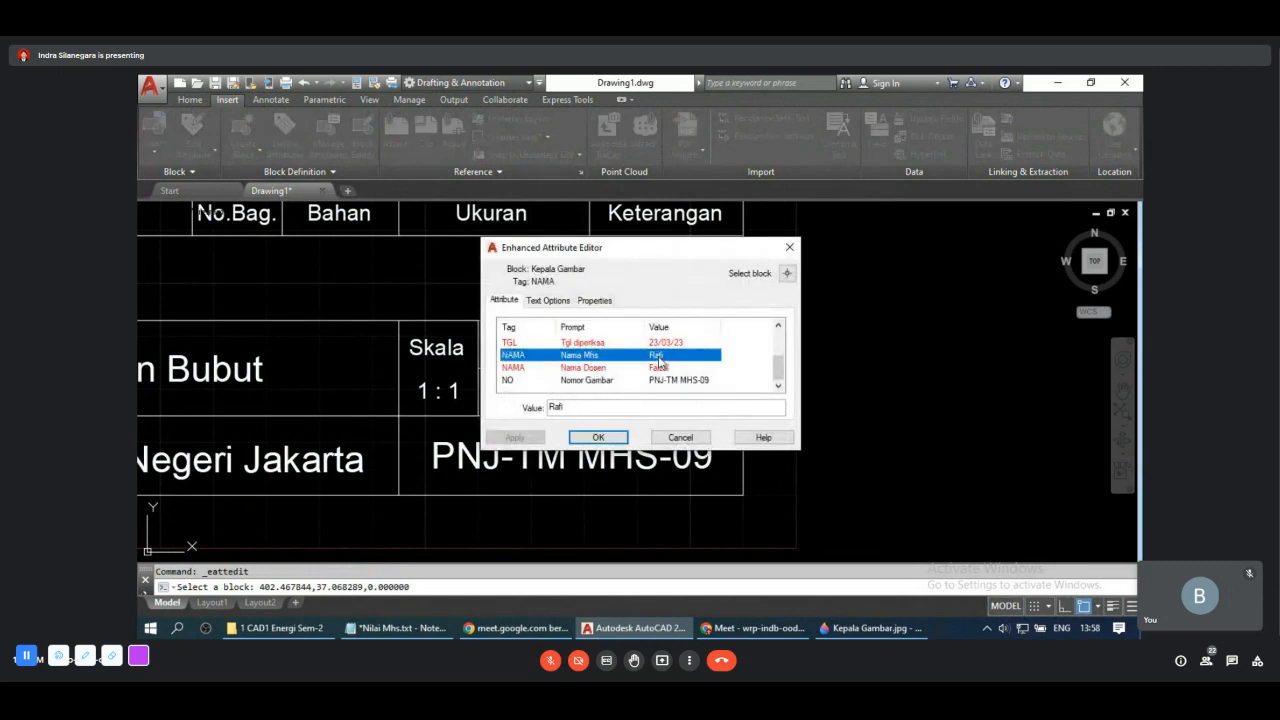
click(753, 628)
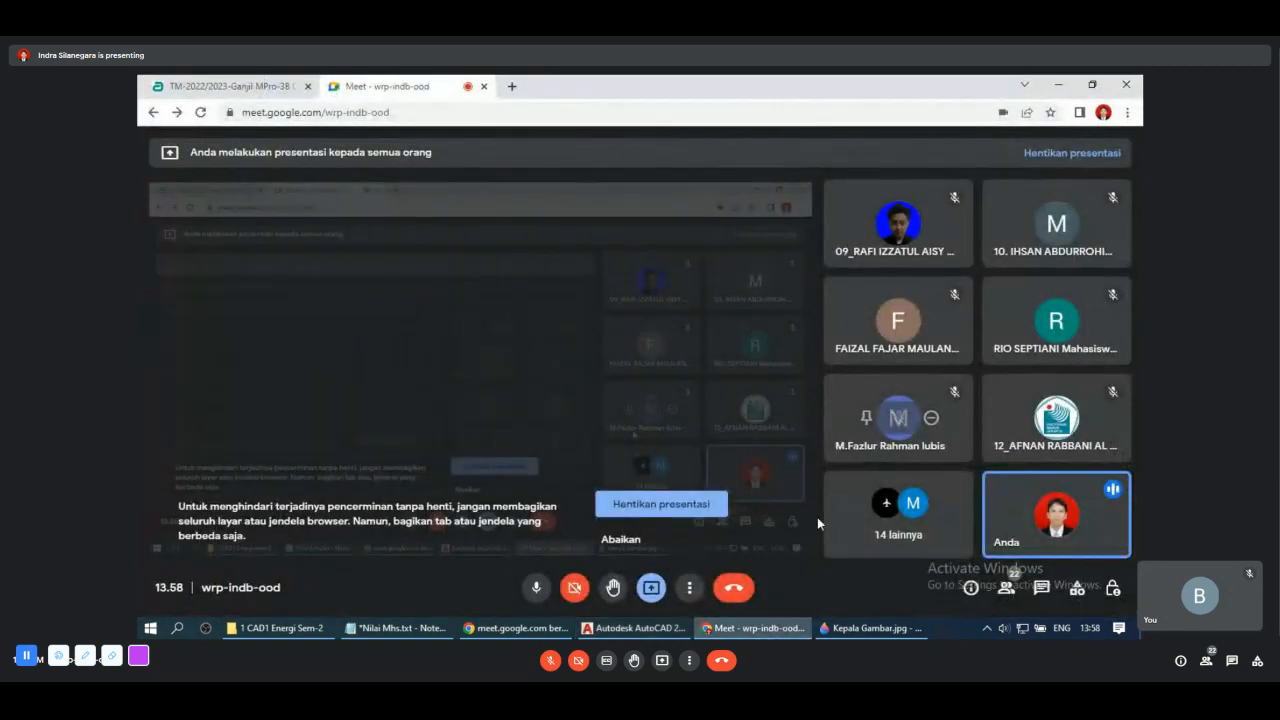
click(637, 628)
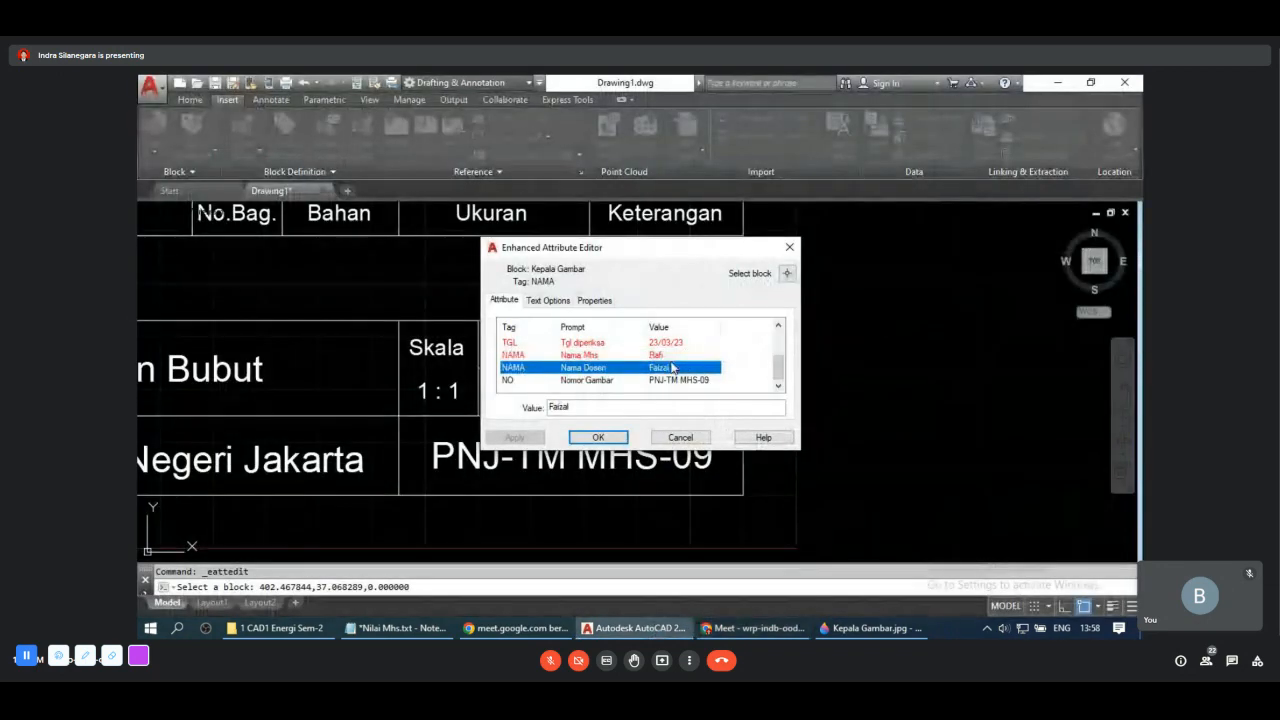
click(567, 407)
drag(567, 407, 506, 420)
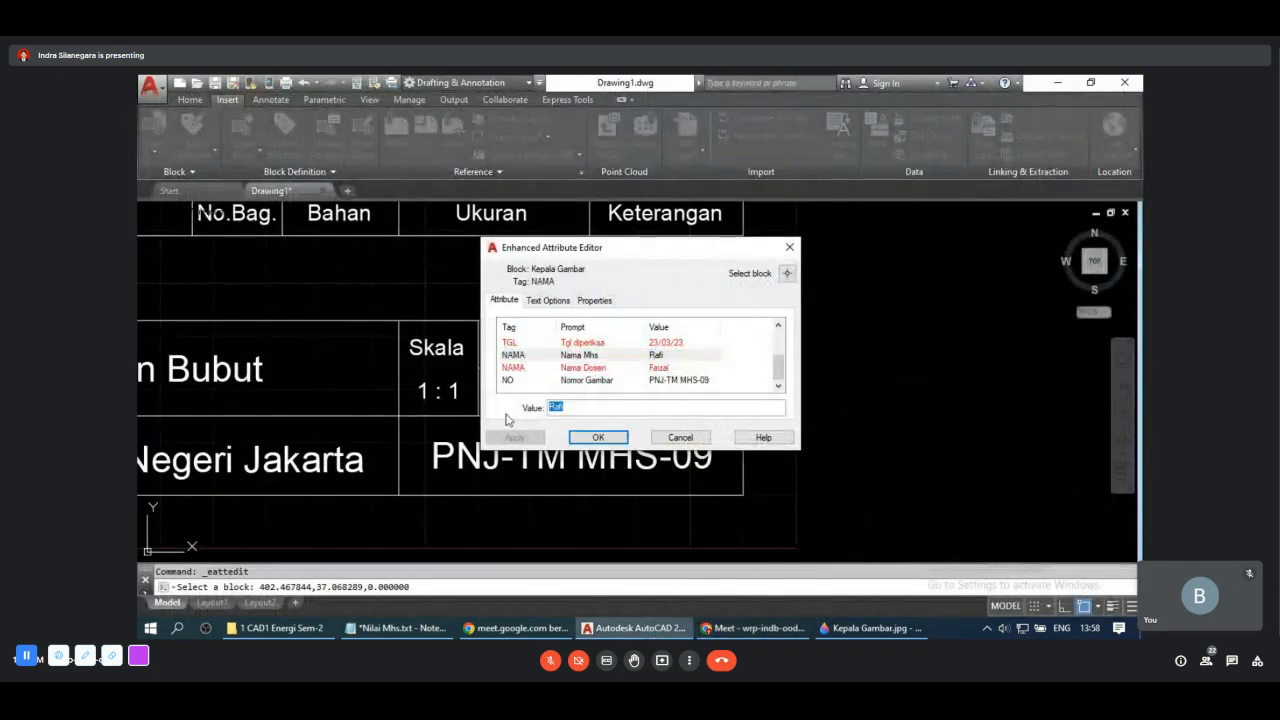
text(Fazlur)
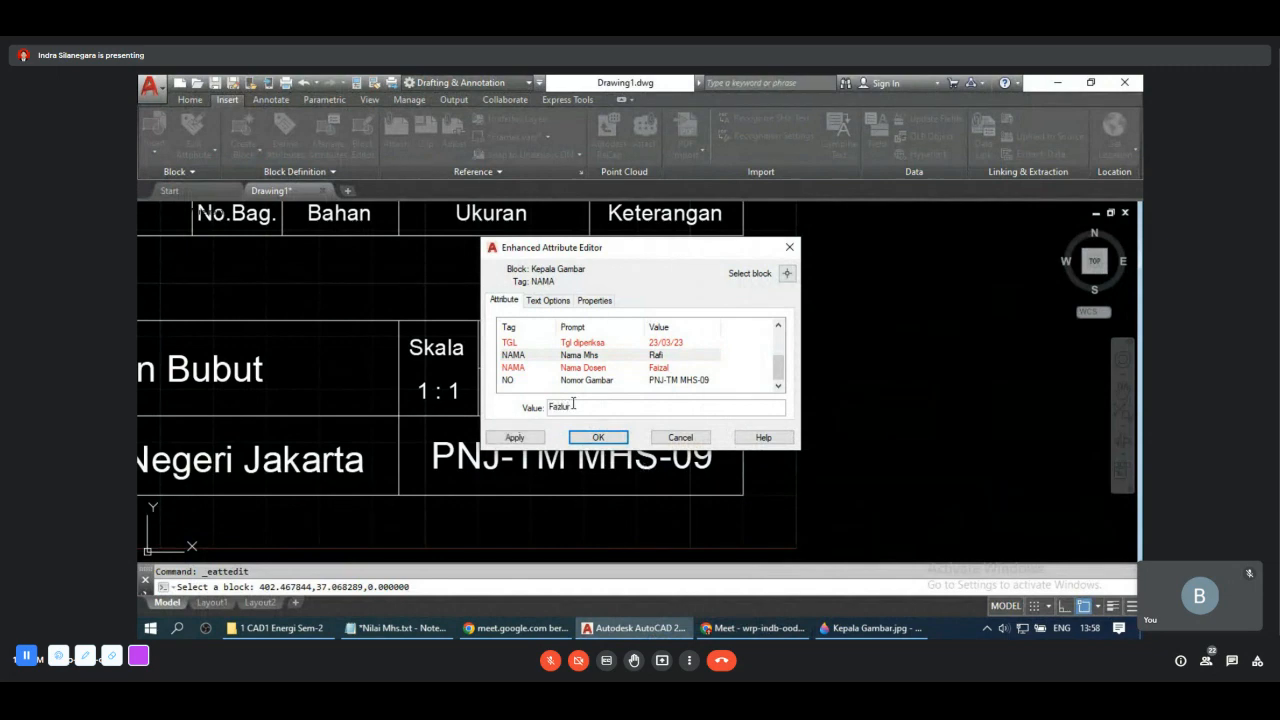
Step: Recheck the Google Meet participants, set Nomor Gambar to PNJ-TM MHS-03, and apply the title block's attribute changes
click(684, 381)
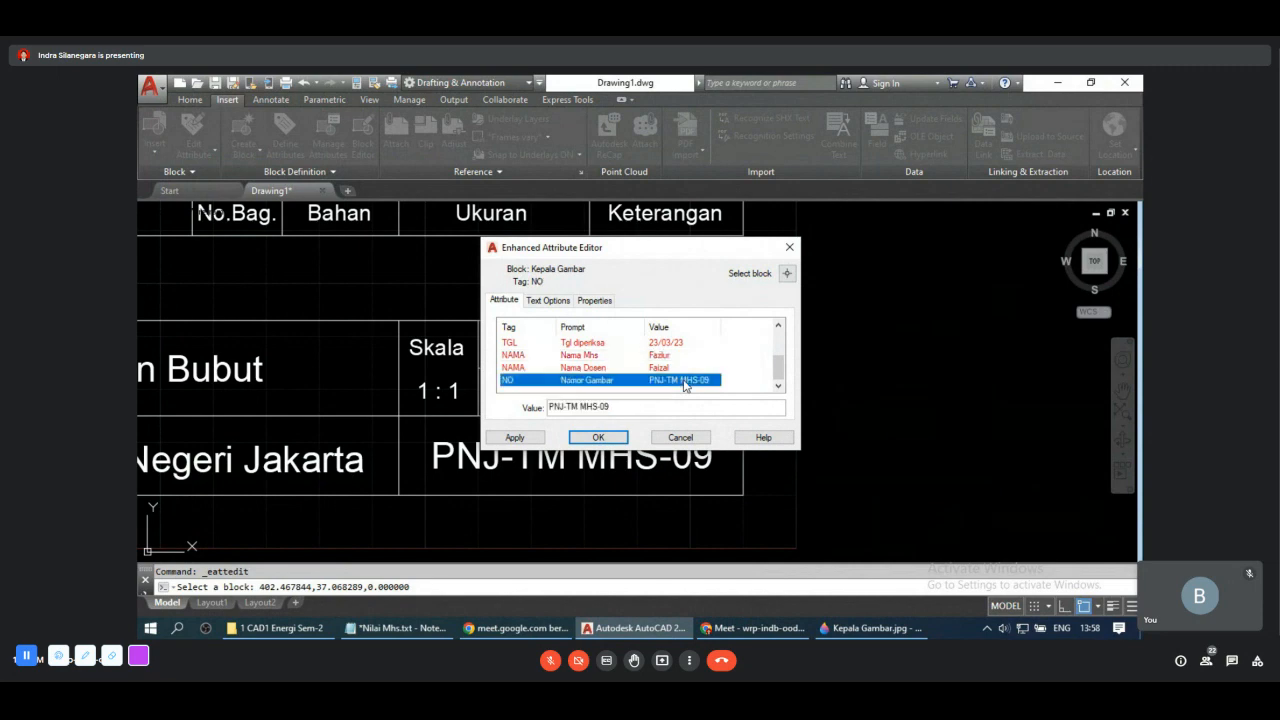
click(745, 628)
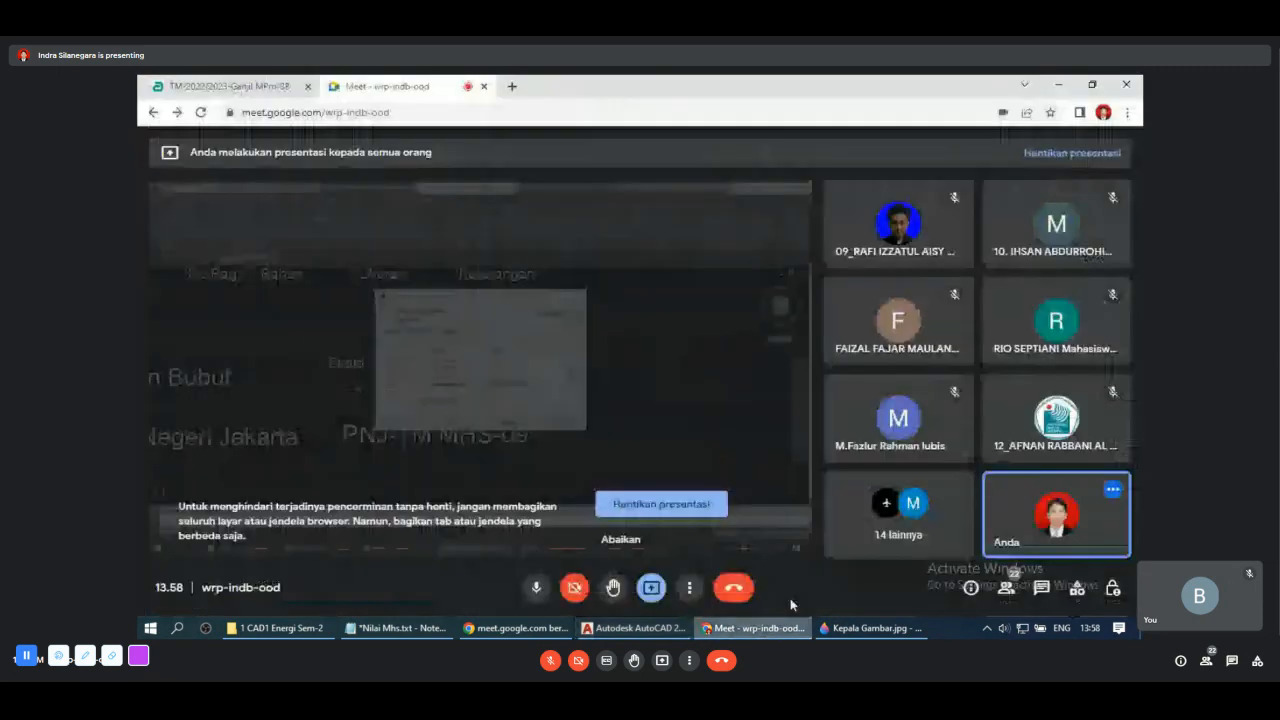
click(645, 628)
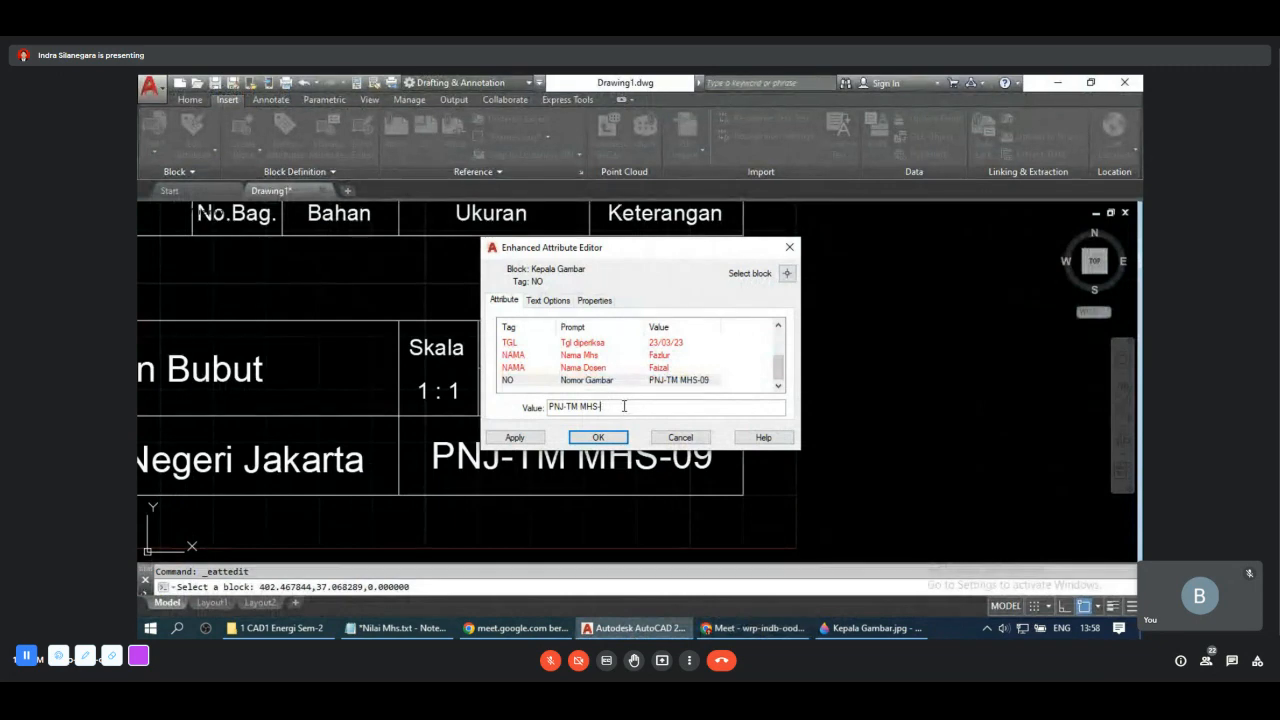
text(14)
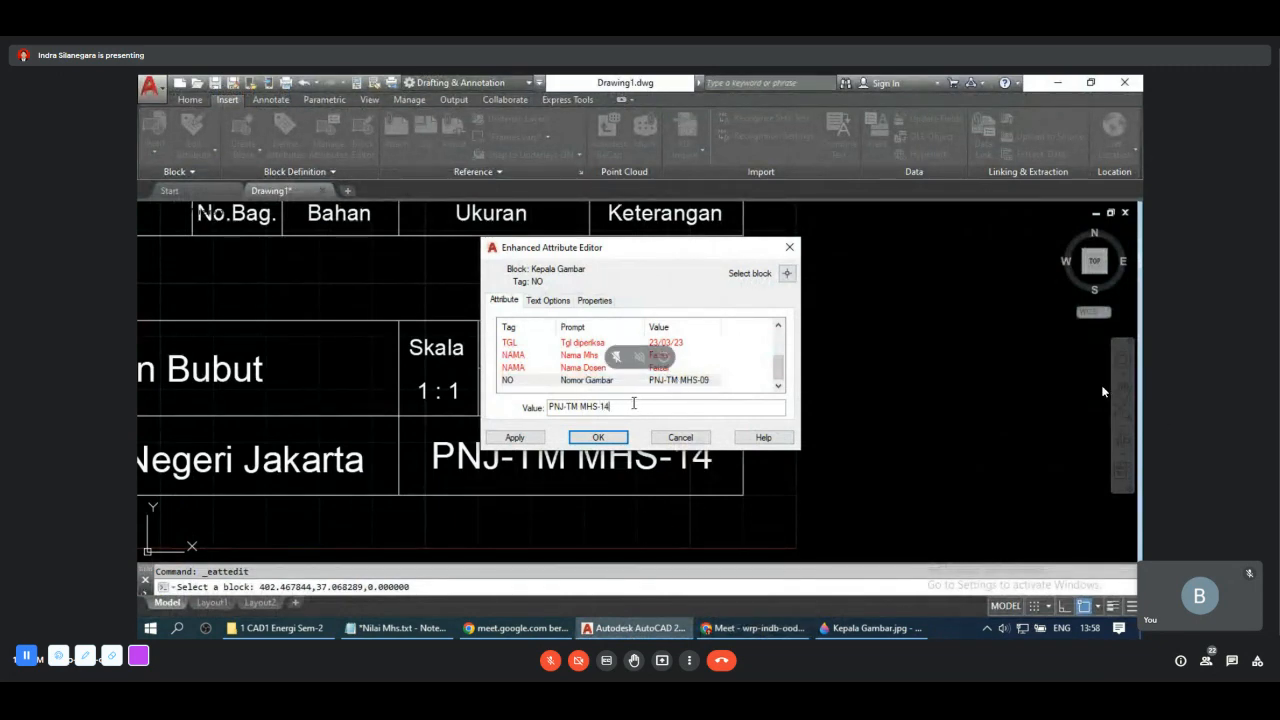
key(BackSpace)
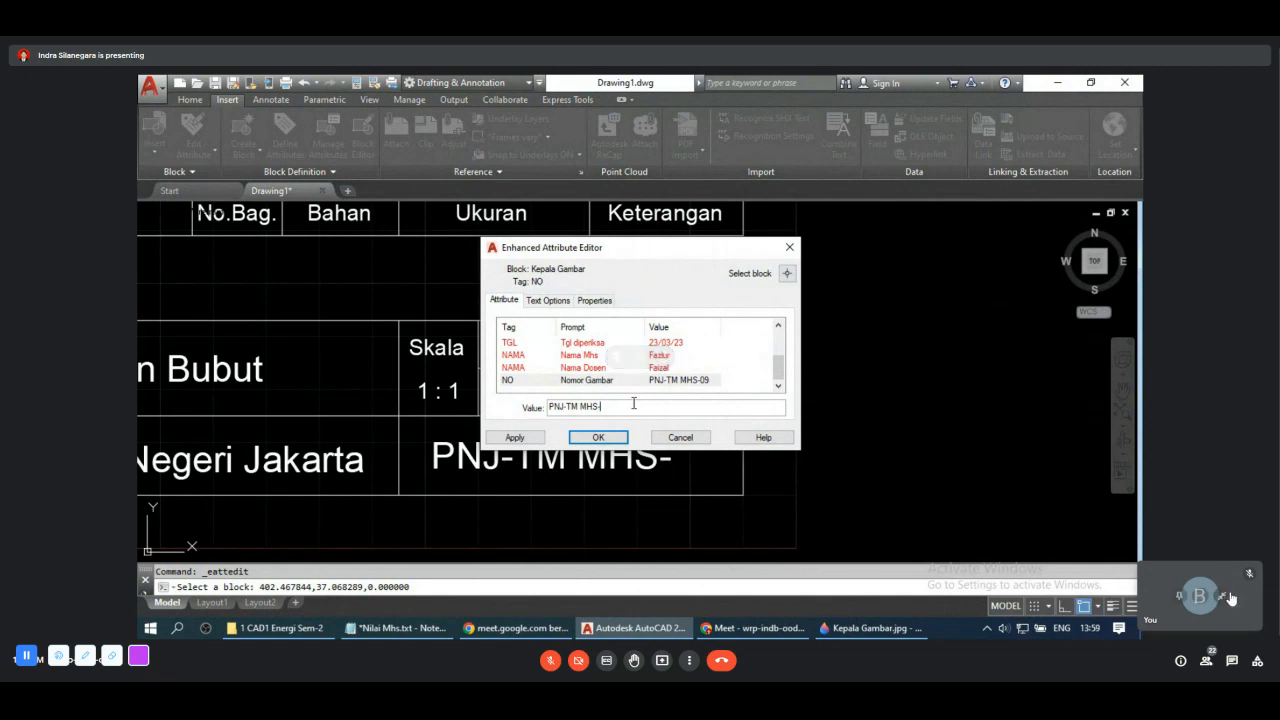
text(03)
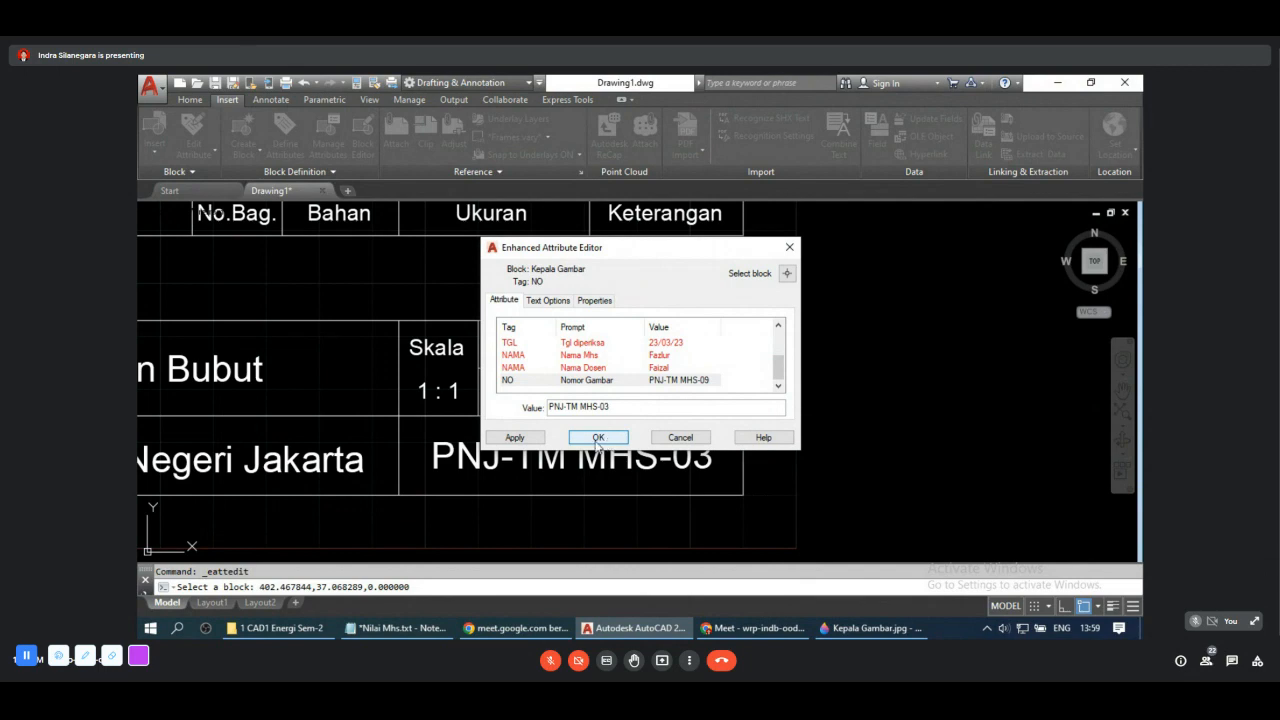
click(528, 441)
click(600, 438)
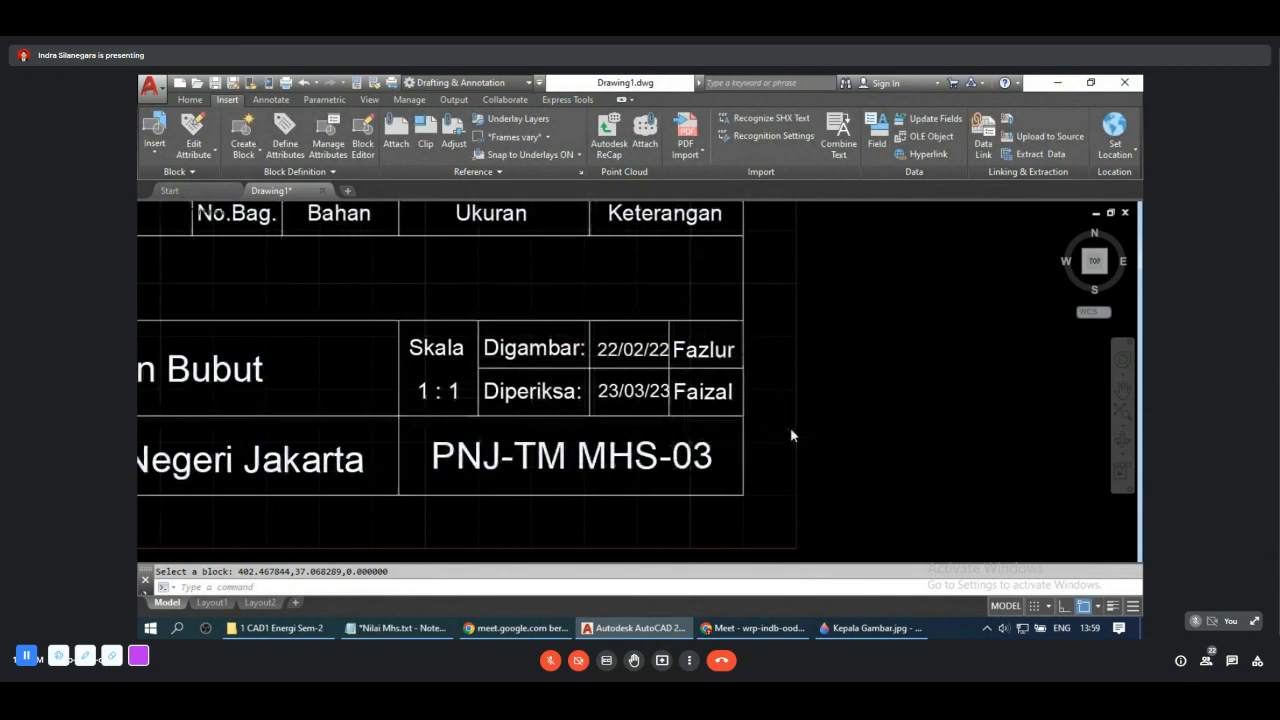
scroll(790, 430, down, 2)
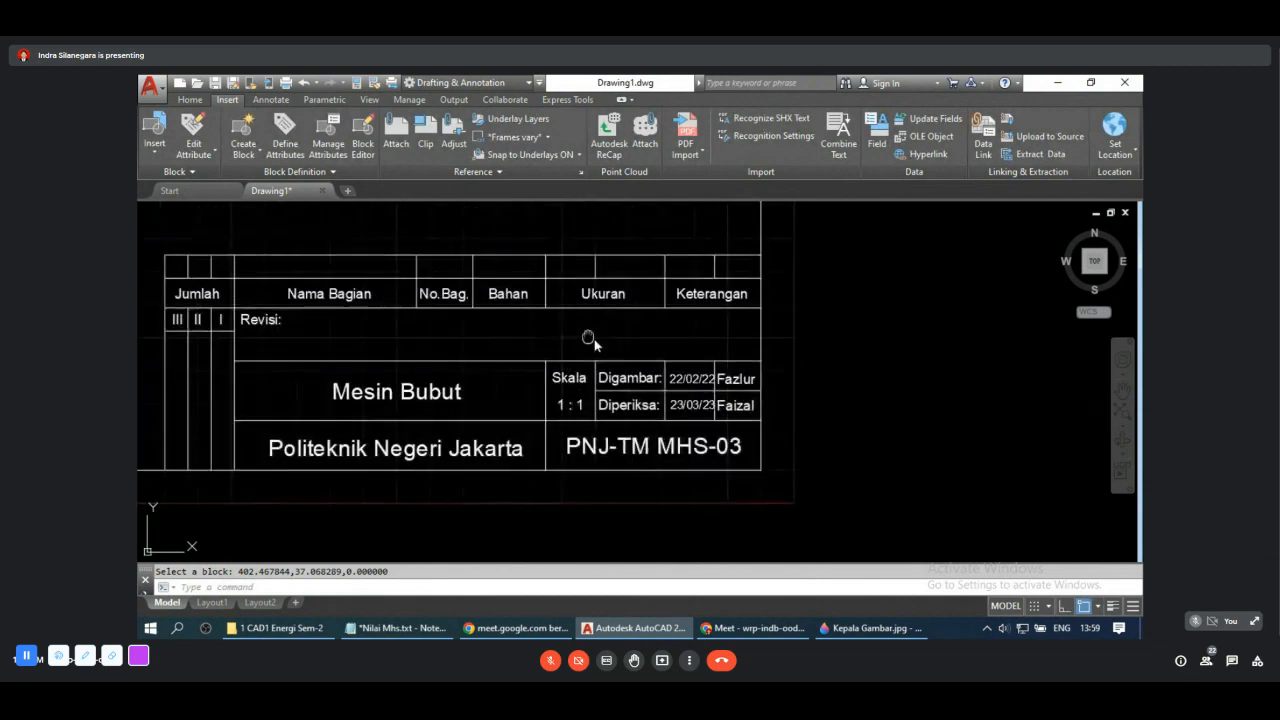
middle_drag(592, 339, 676, 352)
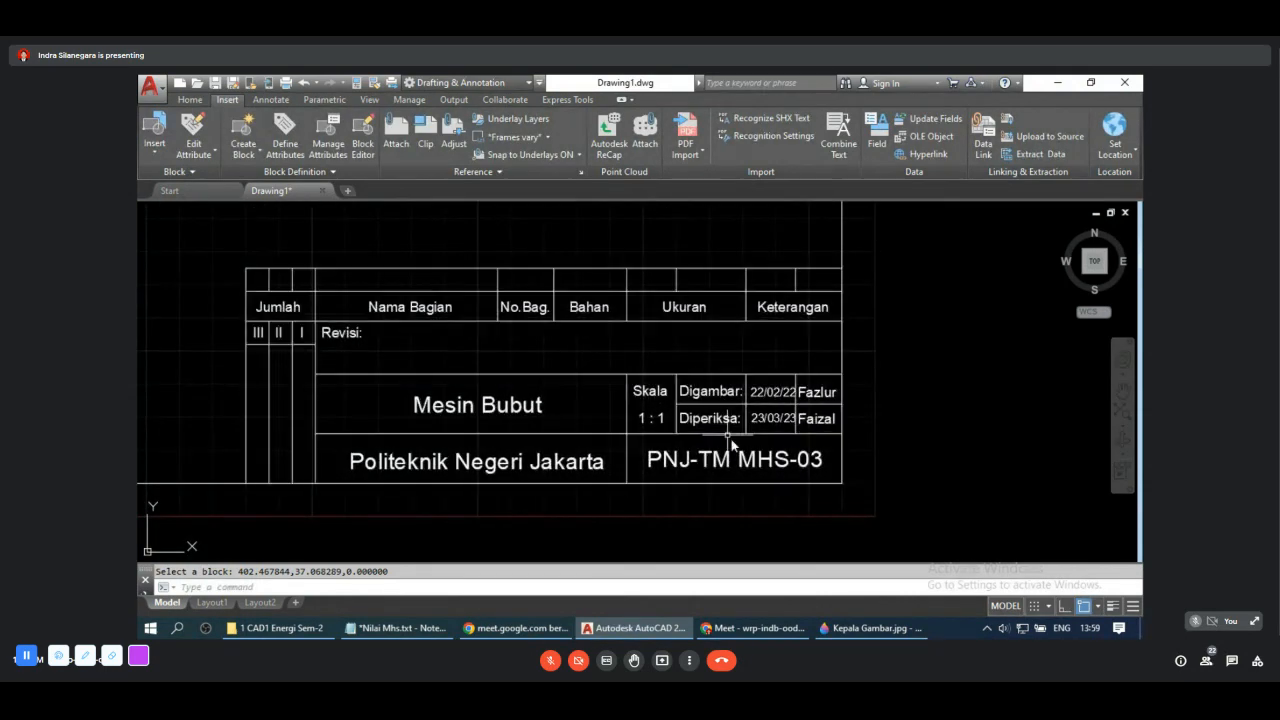
scroll(740, 475, down, 2)
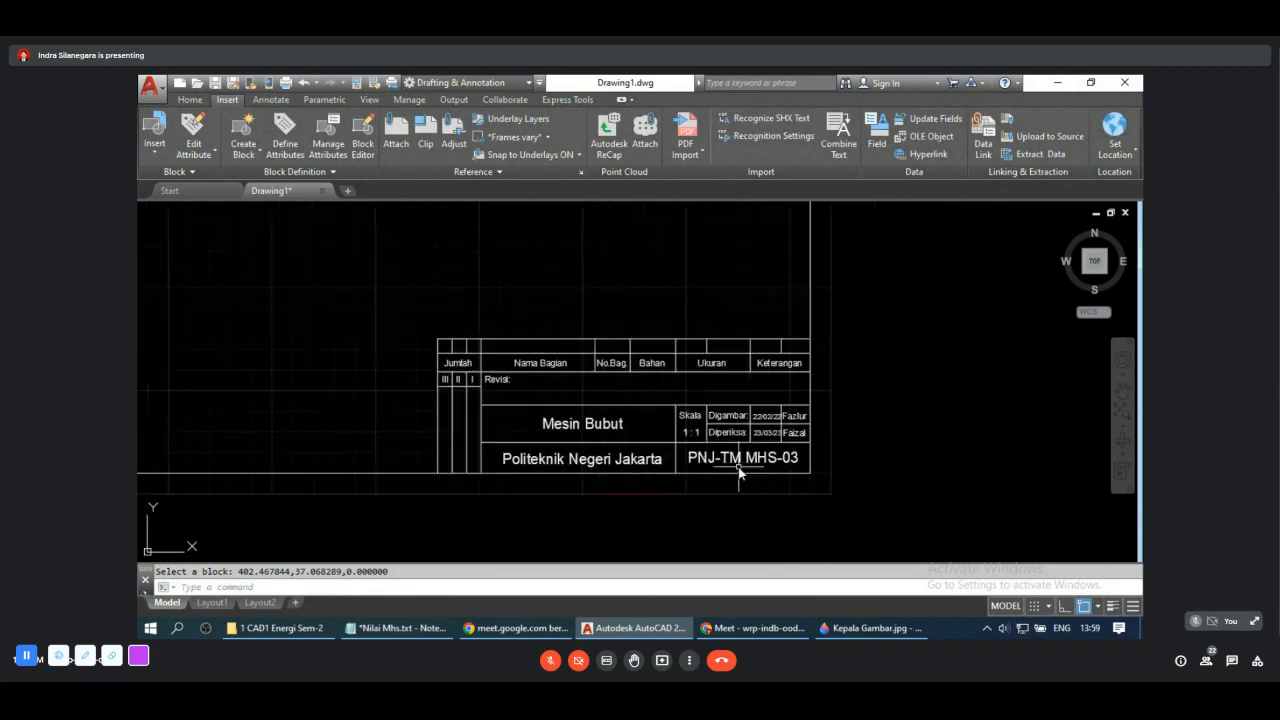
click(190, 100)
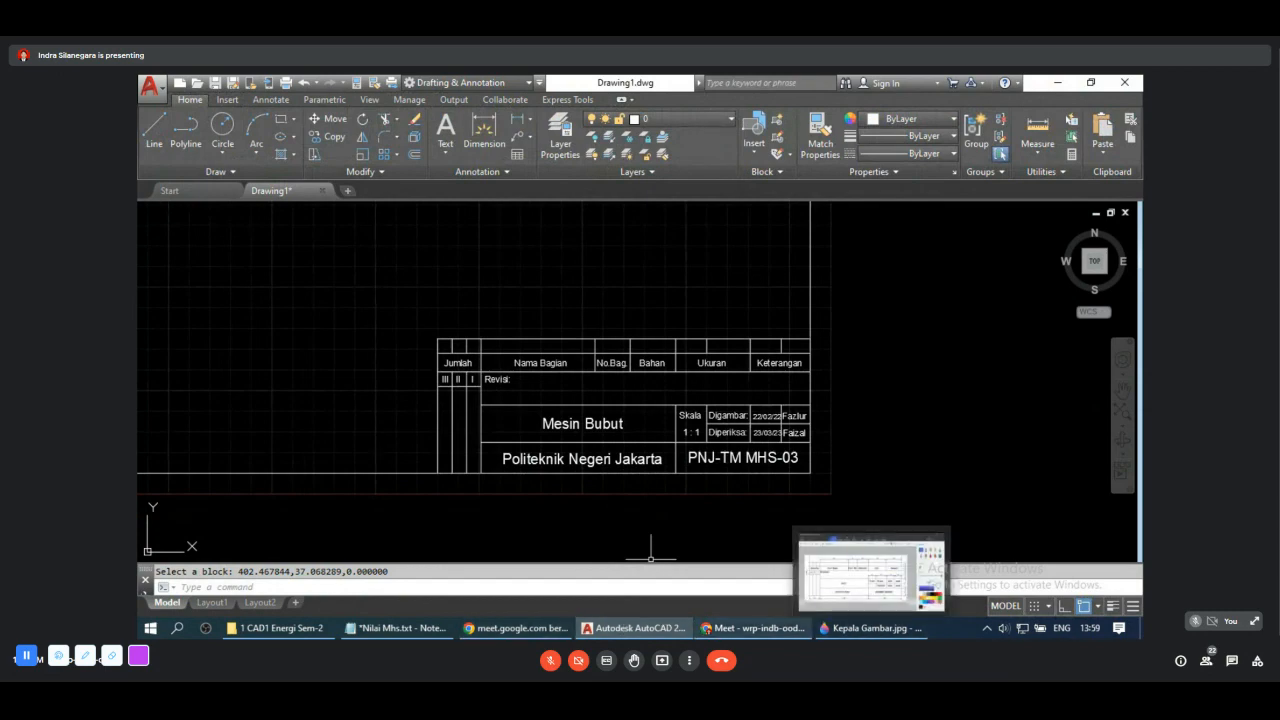
Step: Mute the microphone briefly in the Google Meet call, turn it back on, and return to the AutoCAD drawing
click(755, 628)
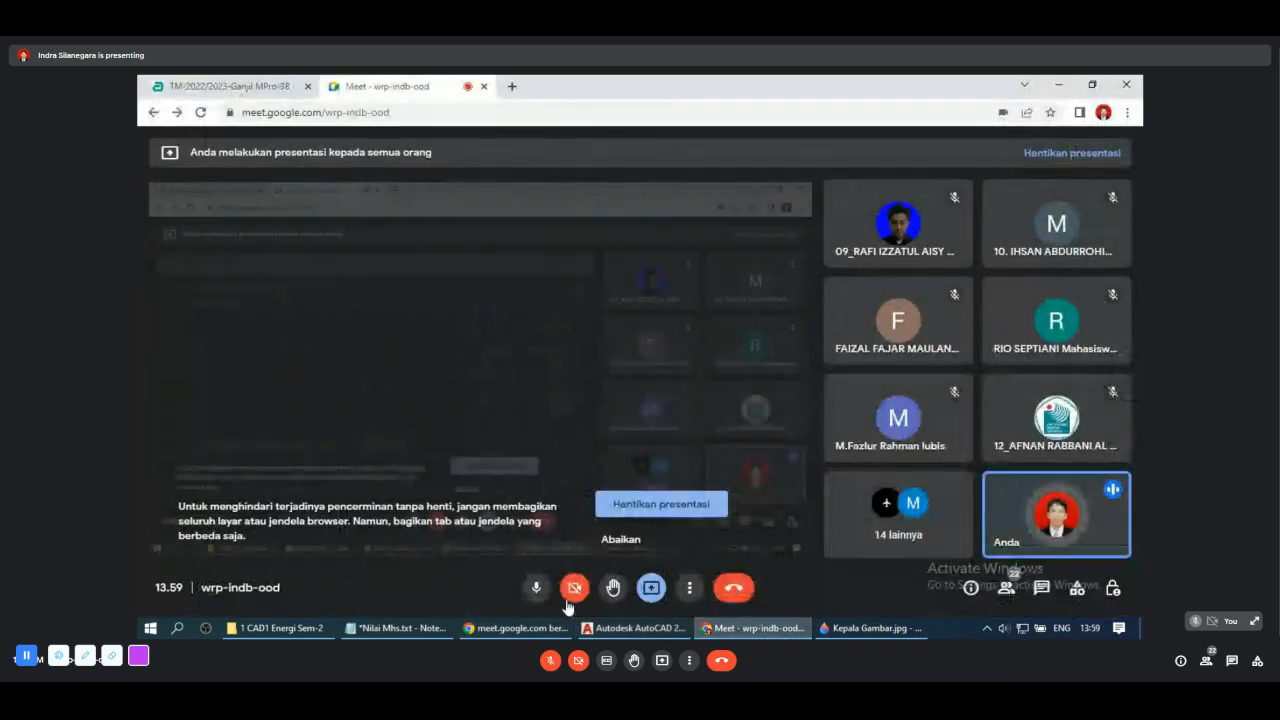
click(537, 590)
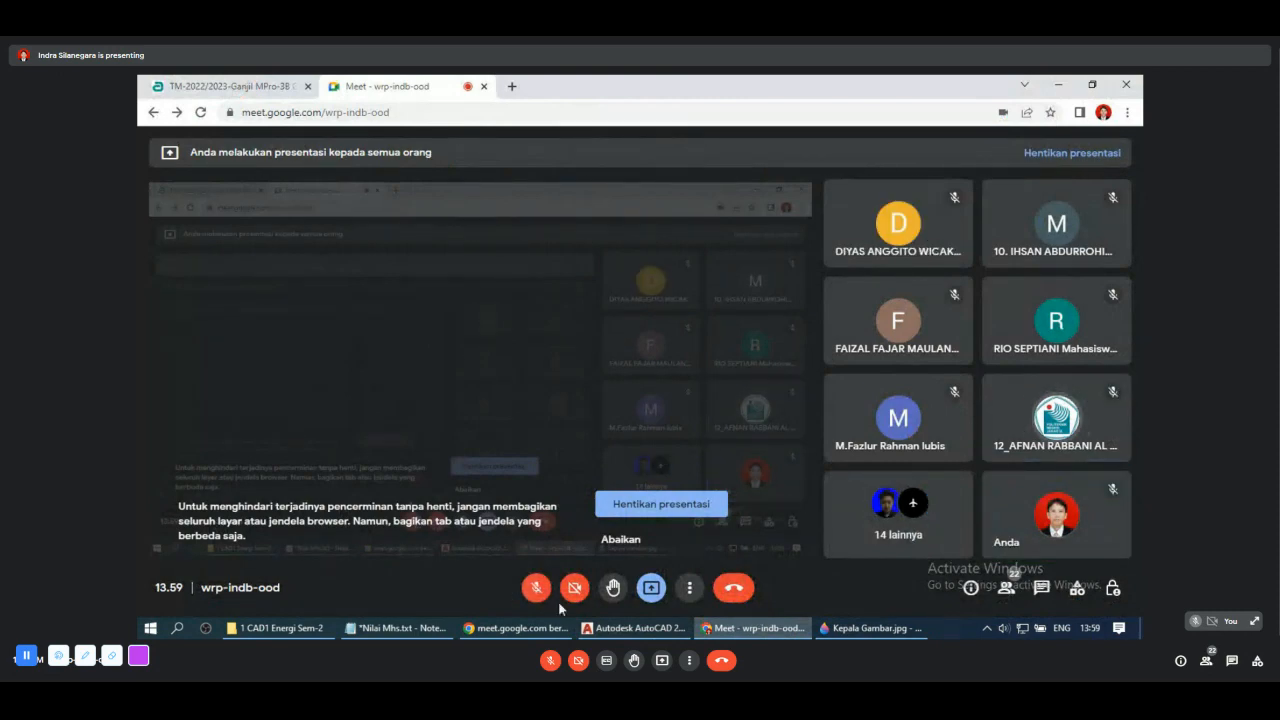
click(537, 590)
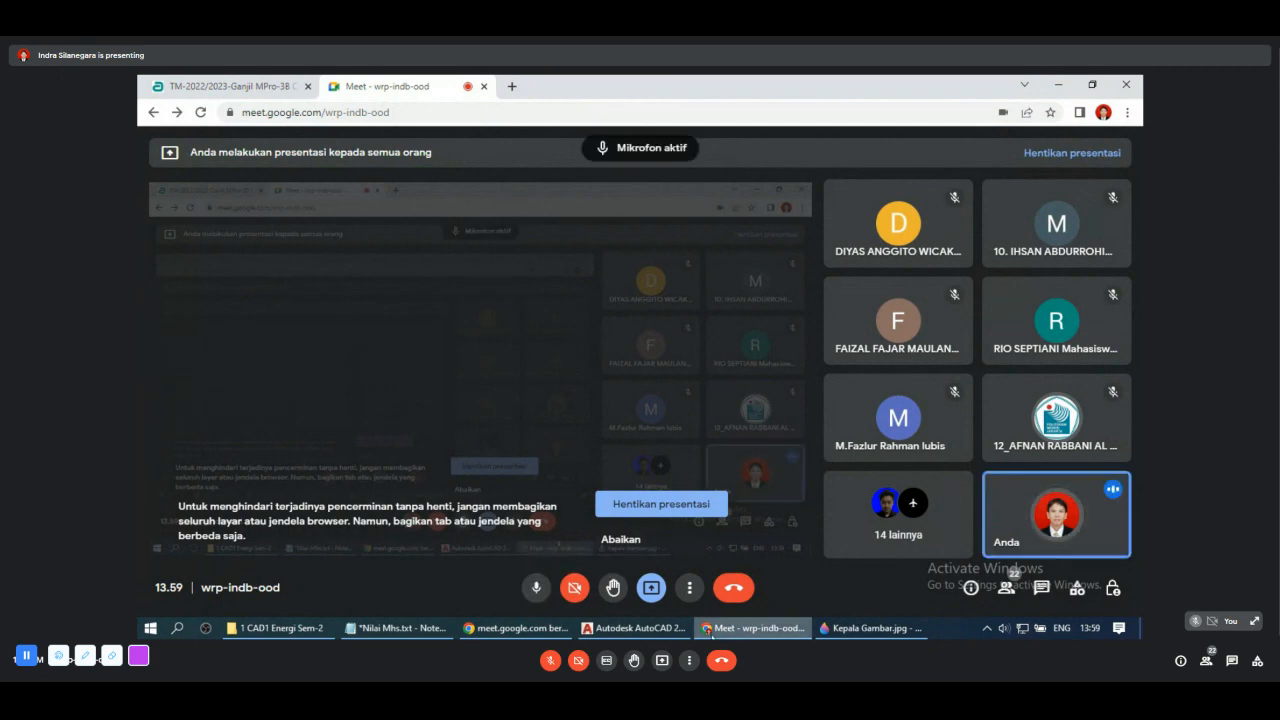
click(646, 633)
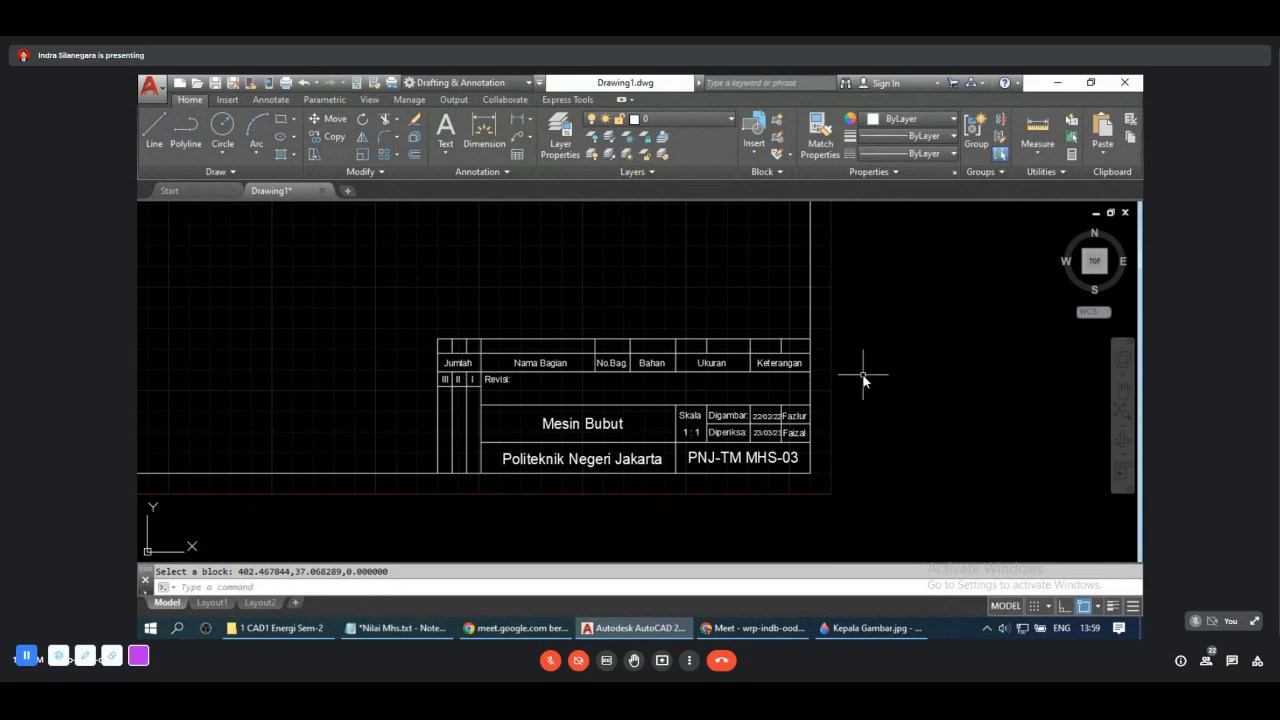
Step: Write the Kepala Gambar block to D:\Pengajaran\4 CAD Mesin Sem-3\Kepala Gambar.dwg with WBLOCK, using millimeters as insert units
text(wb)
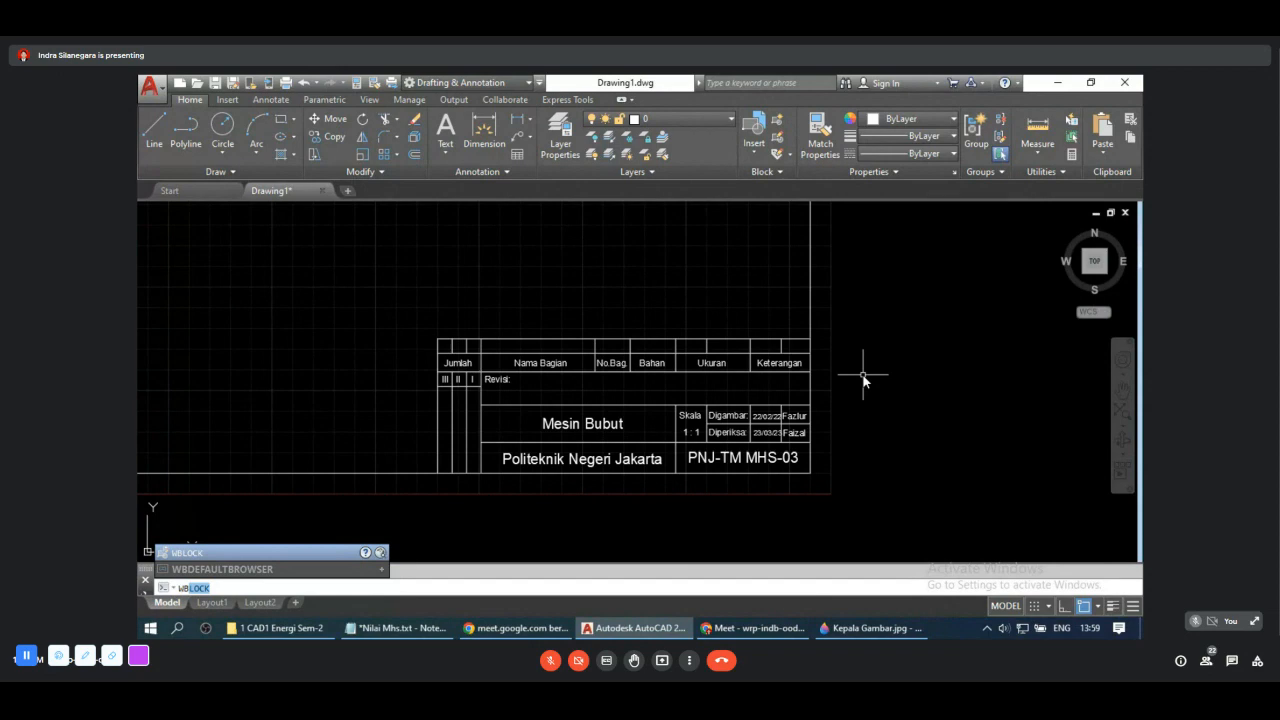
key(Return)
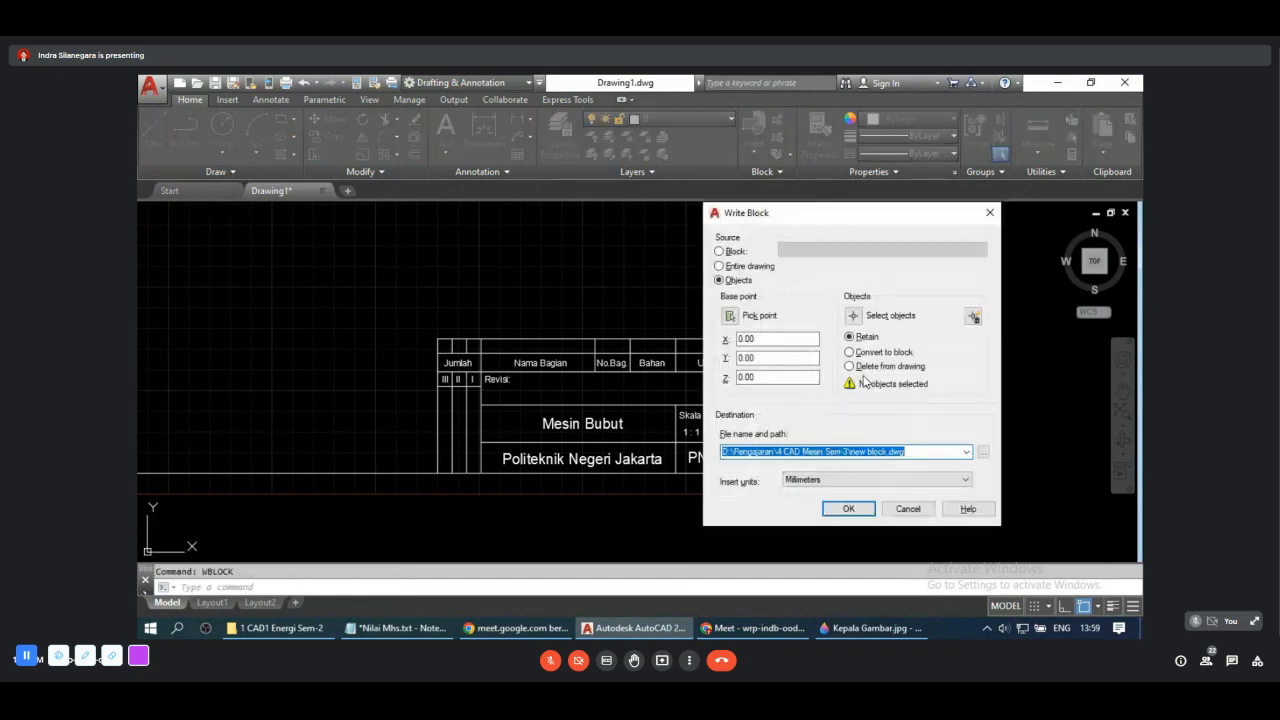
click(720, 252)
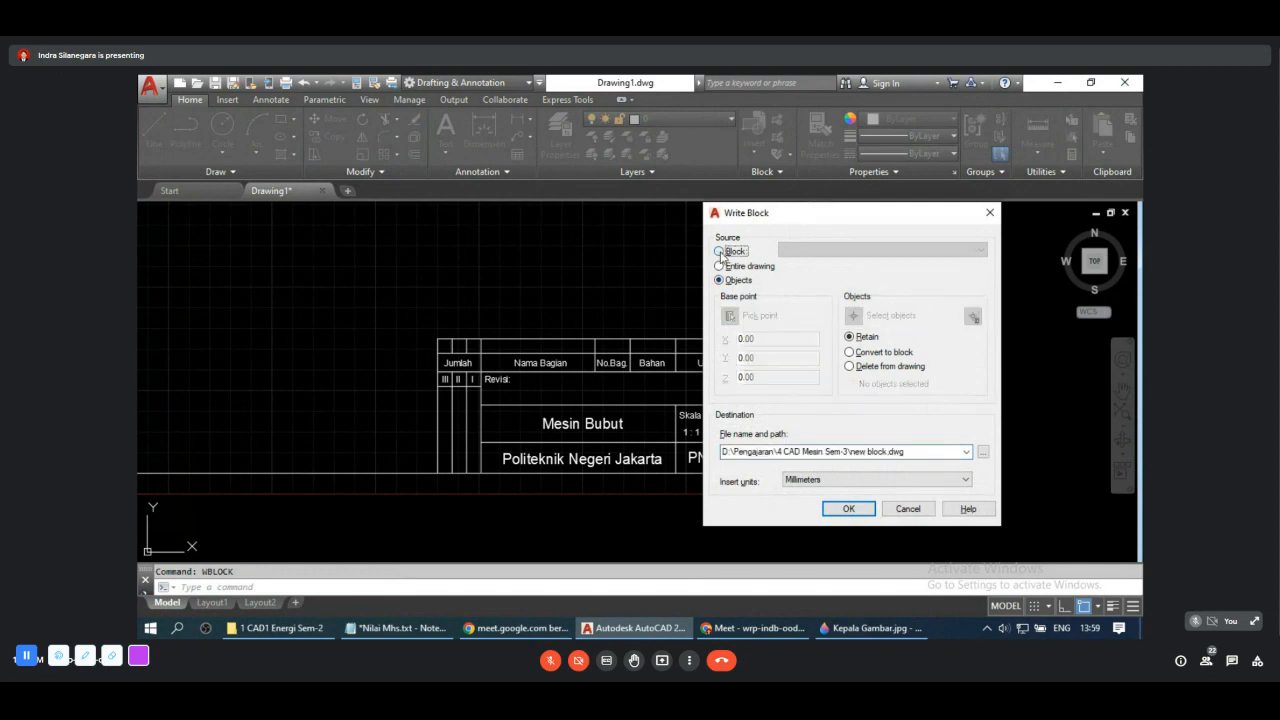
click(980, 252)
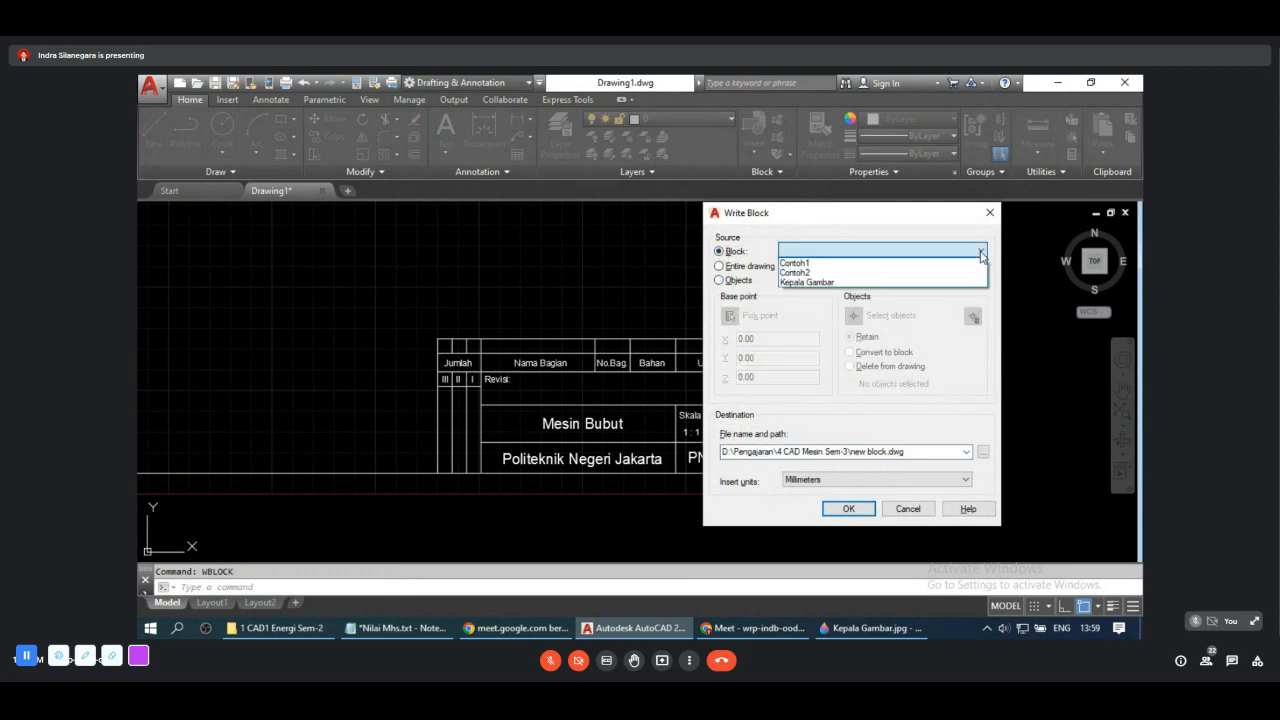
click(845, 283)
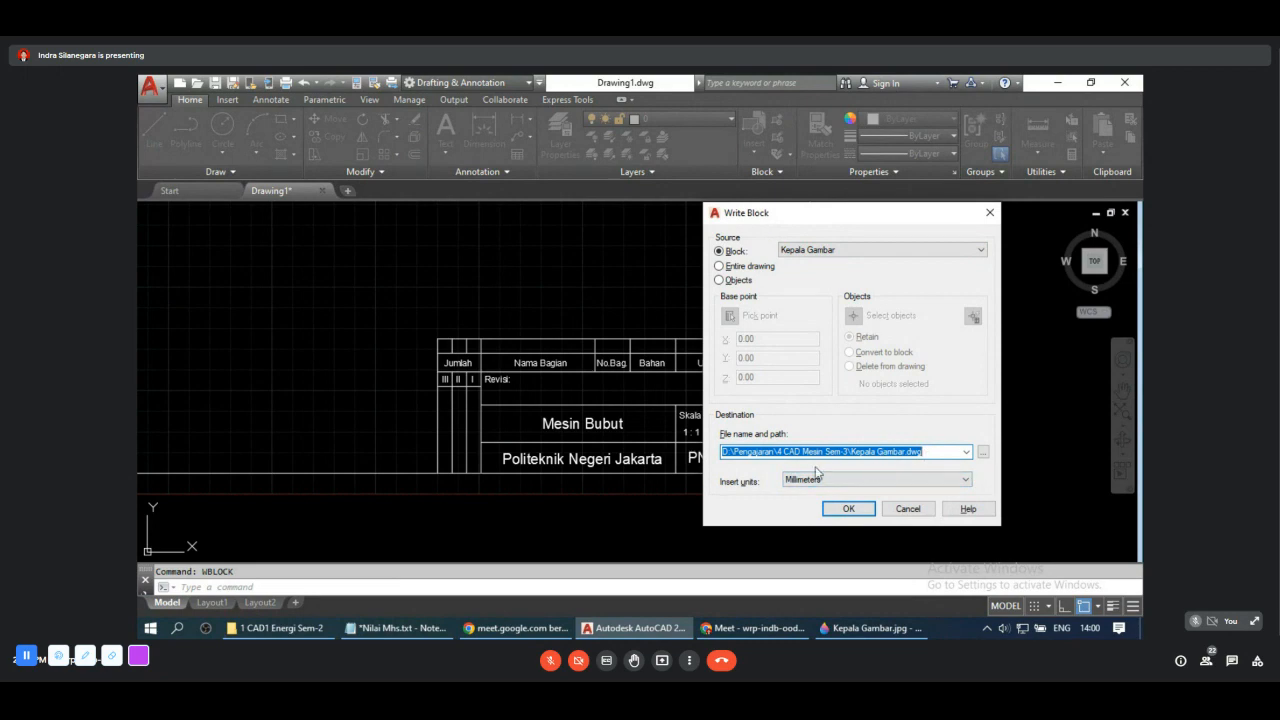
click(846, 510)
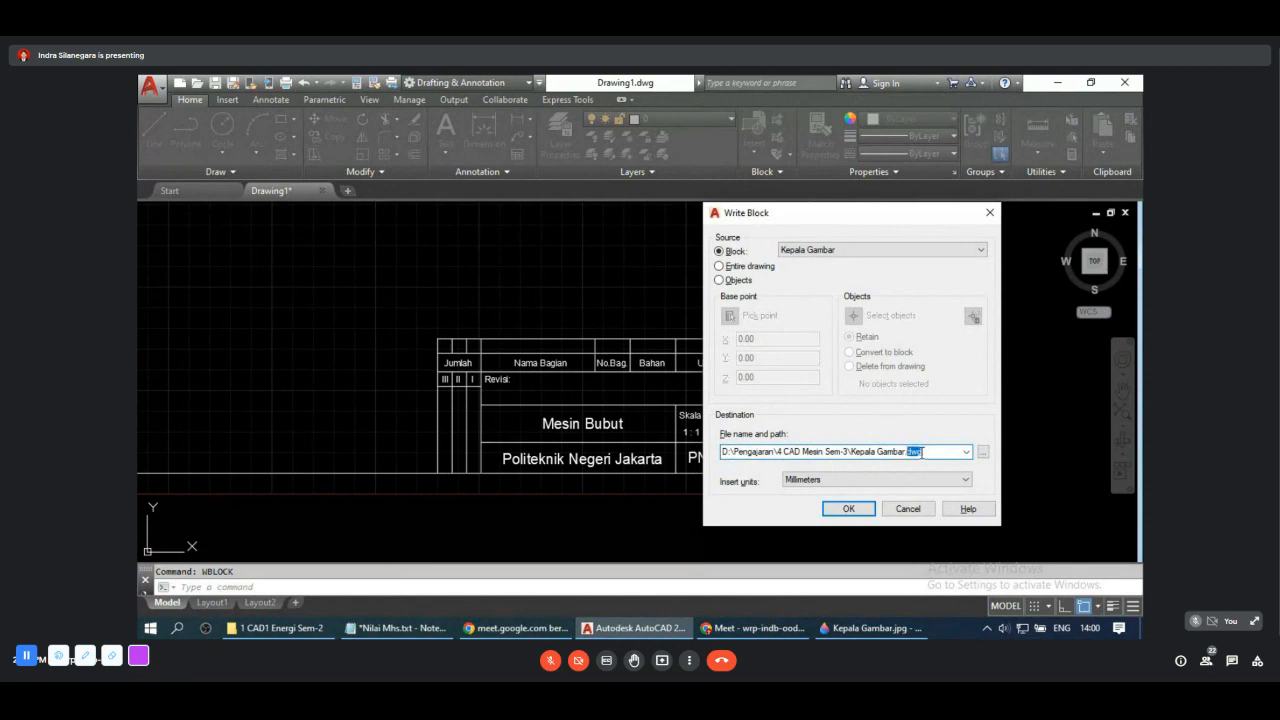
click(864, 513)
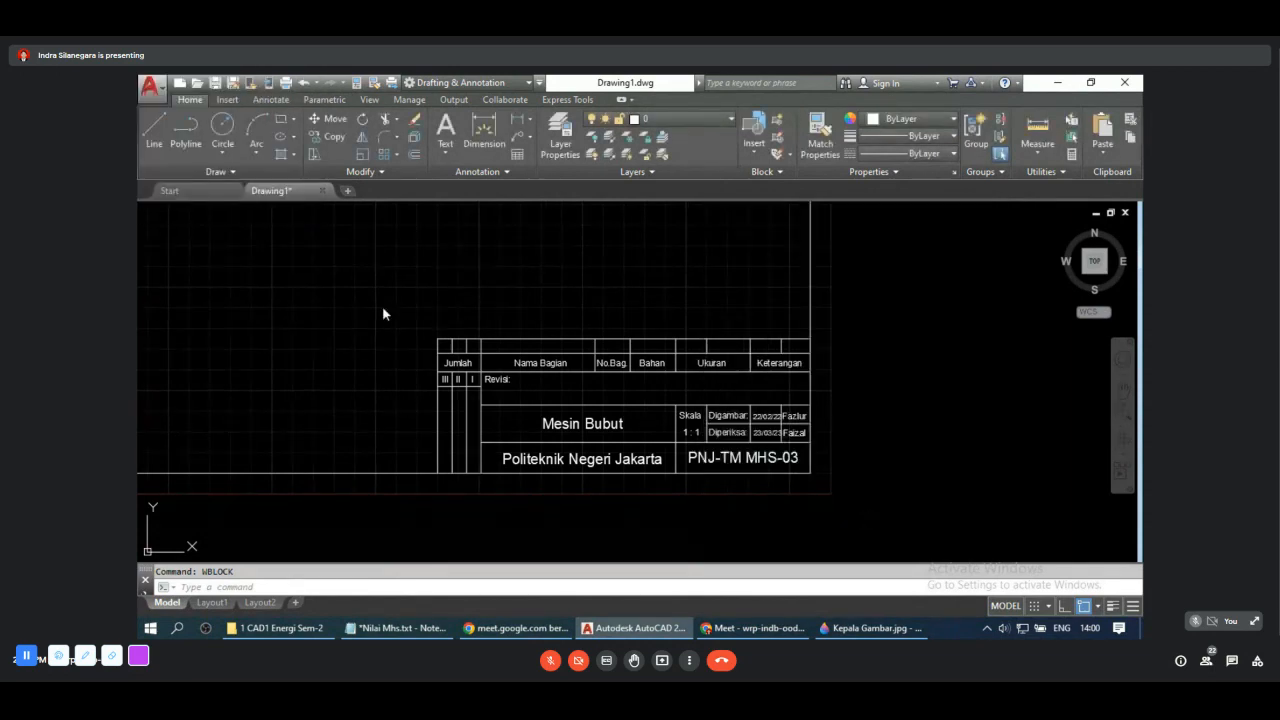
Step: Create a new drawing and set its limits from the origin to 420,297
scroll(768, 455, down, 2)
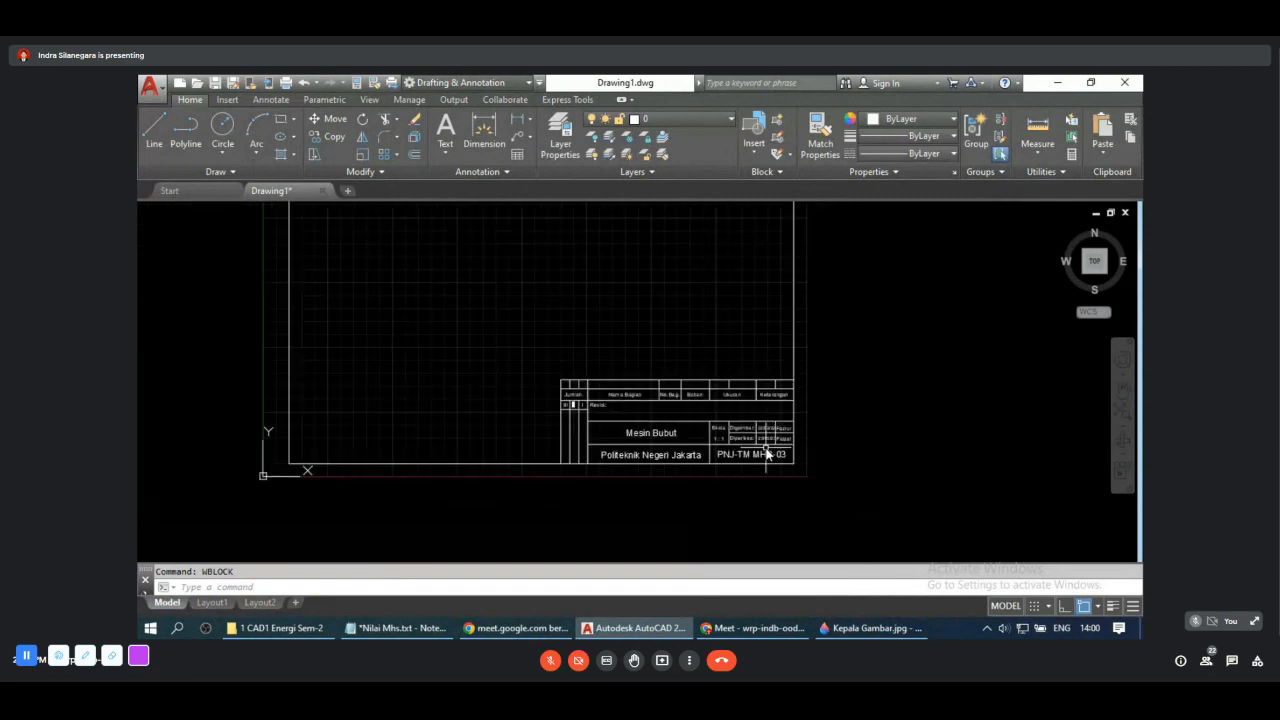
click(349, 190)
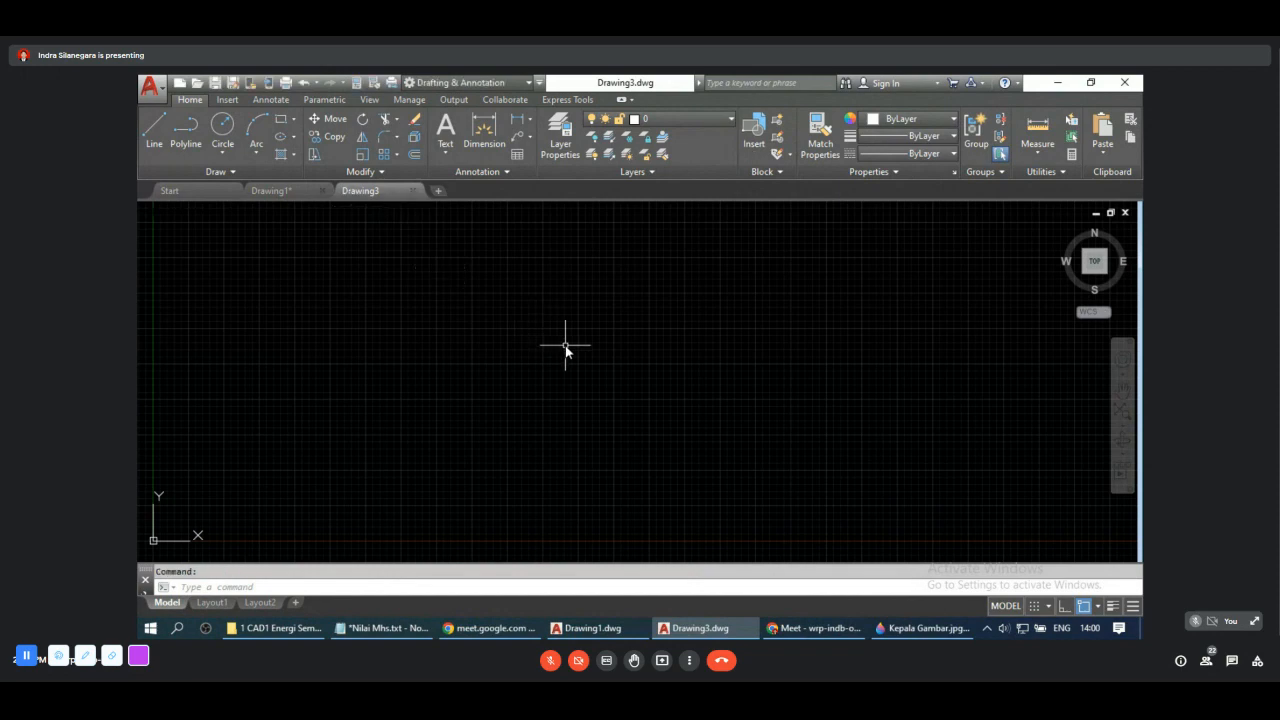
text(limit)
key(Return)
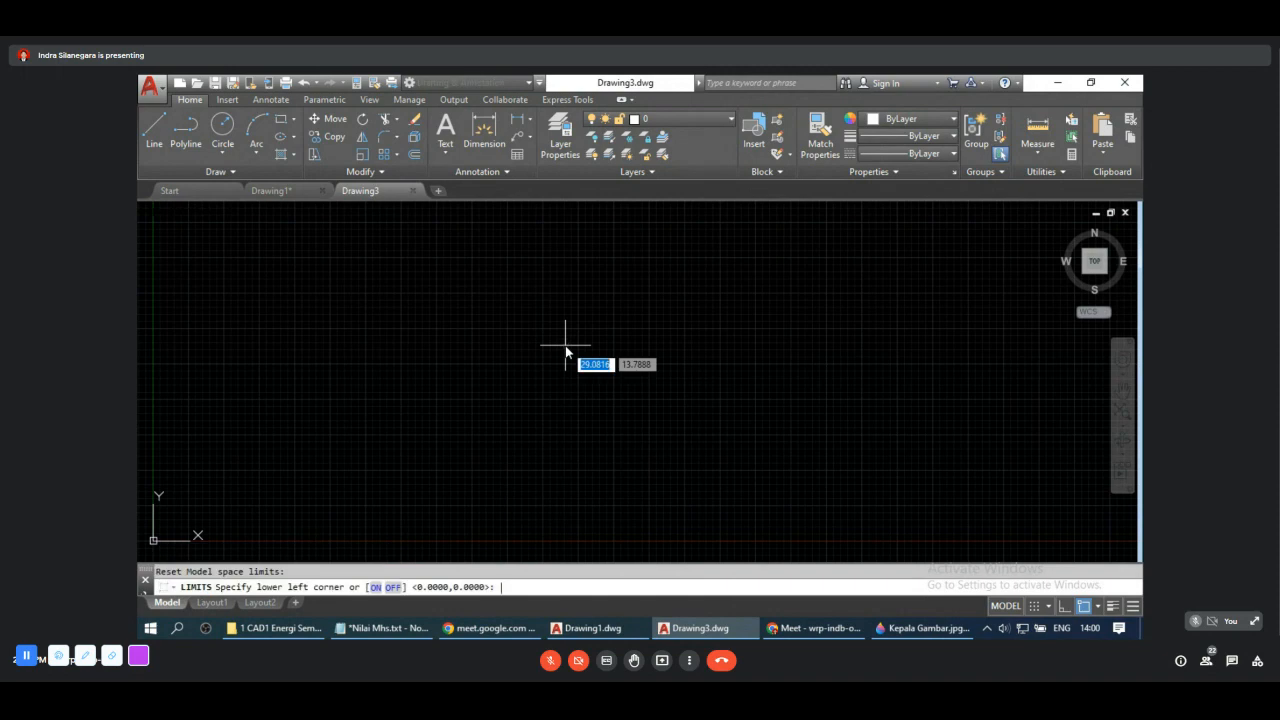
key(Return)
text(420)
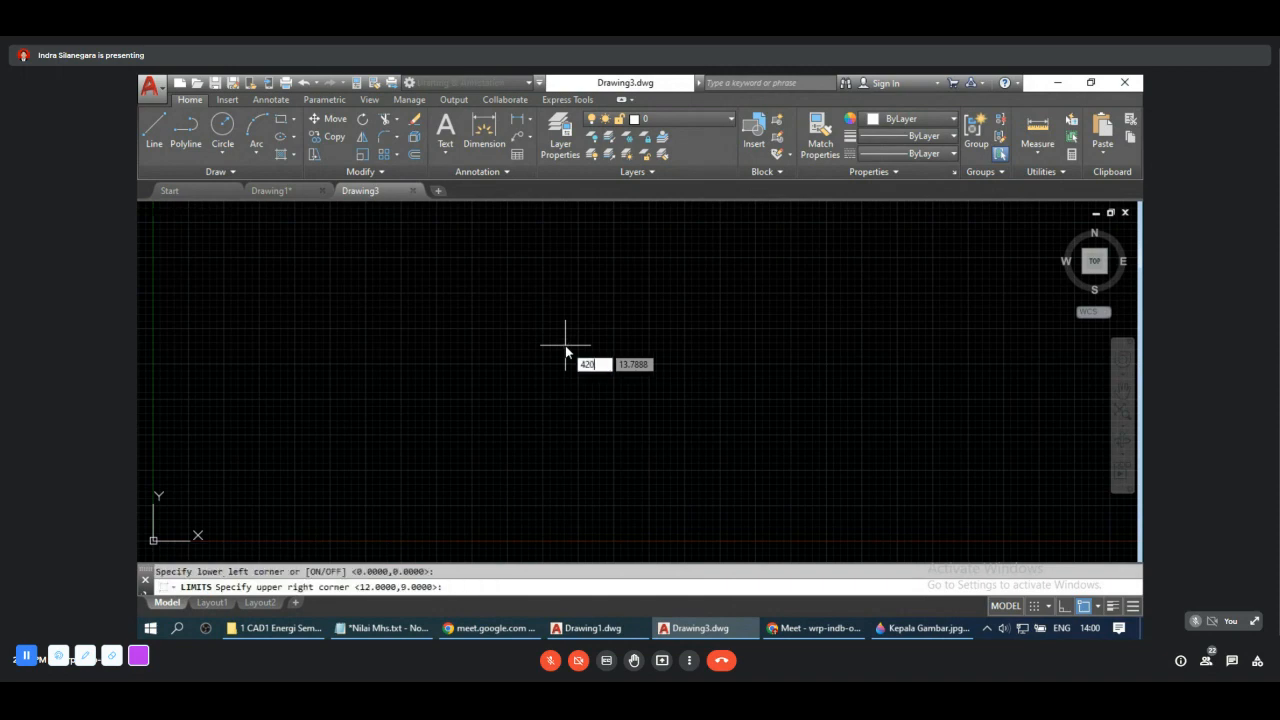
text(,297)
key(Return)
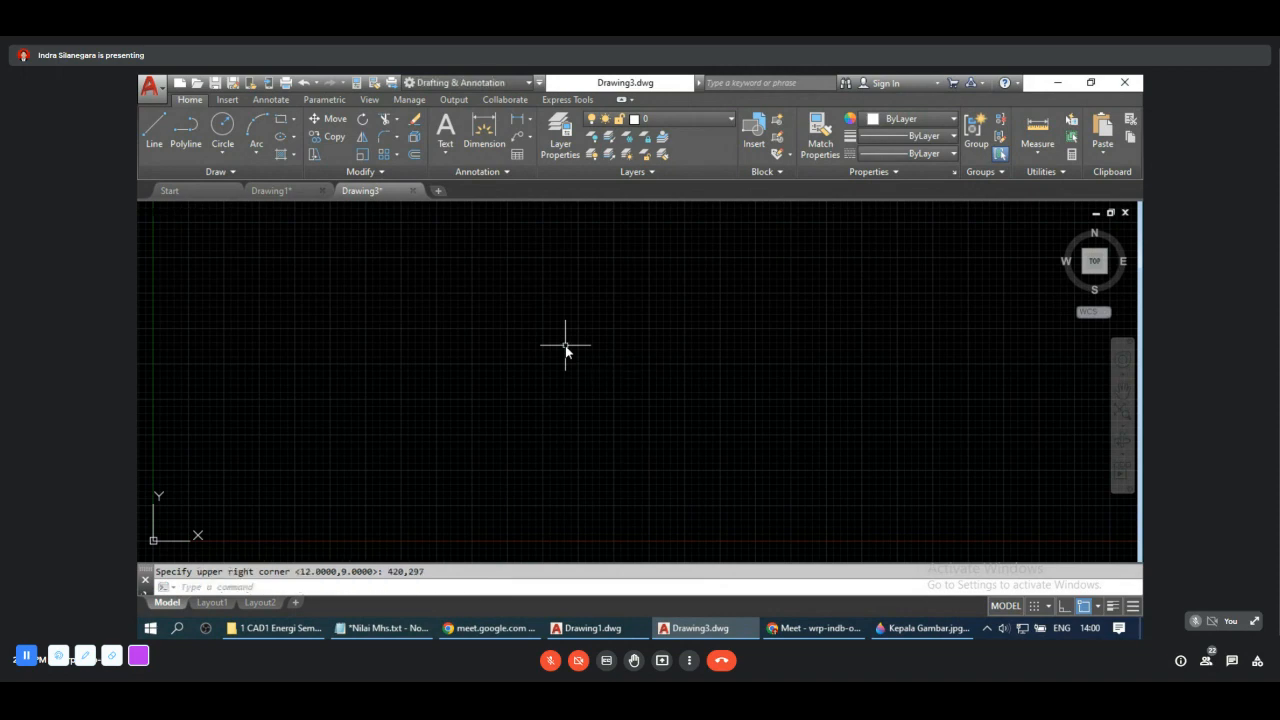
Step: Restrict the grid display to the drawing limits and zoom to show the whole limits area
text(grid)
key(Return)
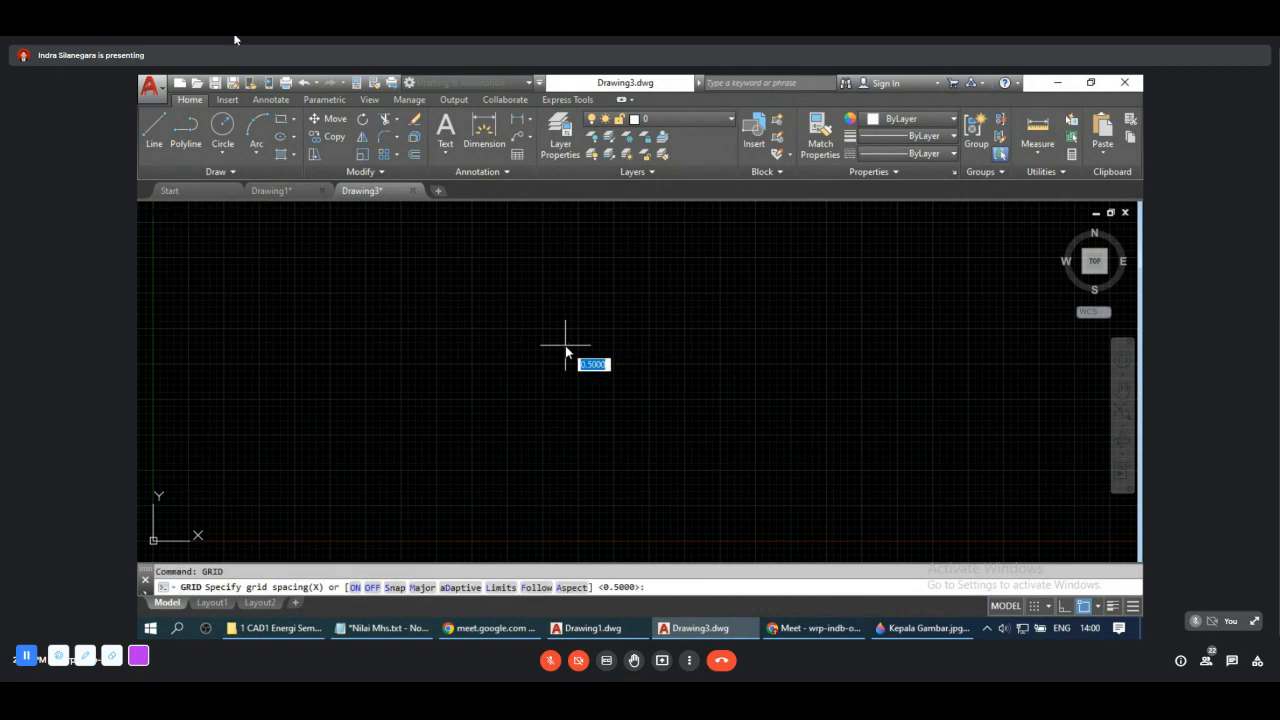
text(l)
key(Return)
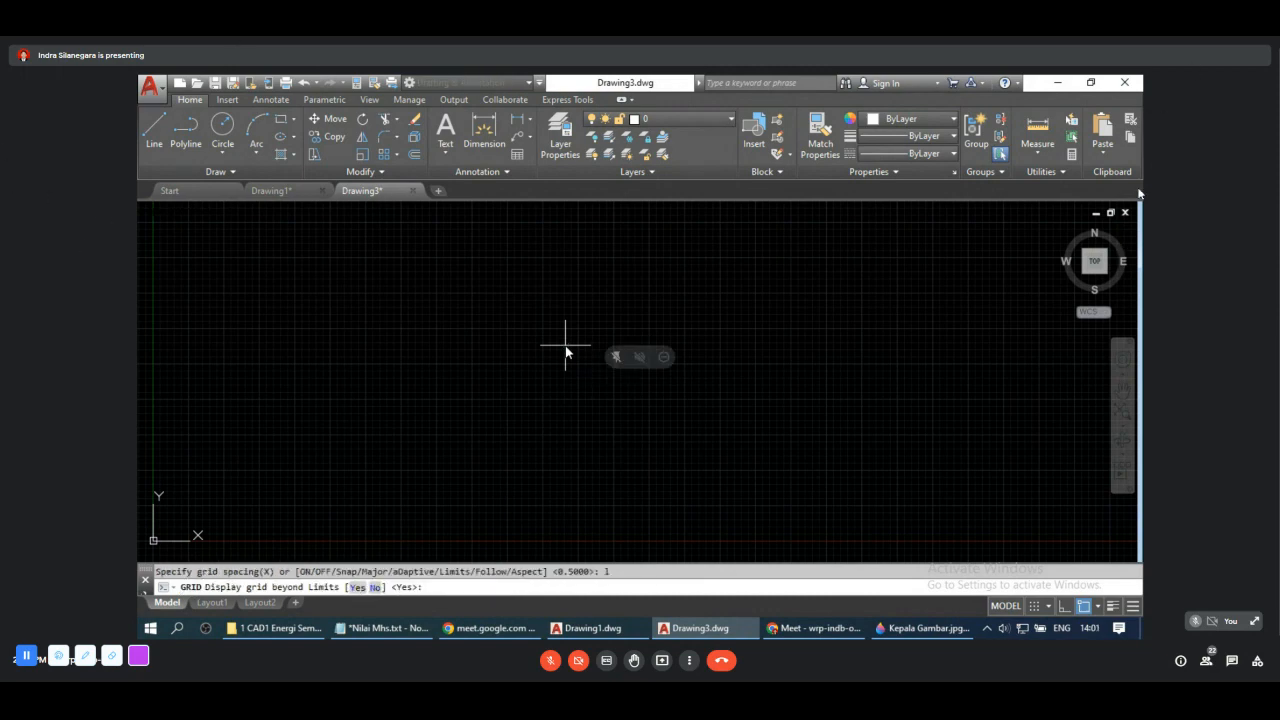
text(n)
key(Return)
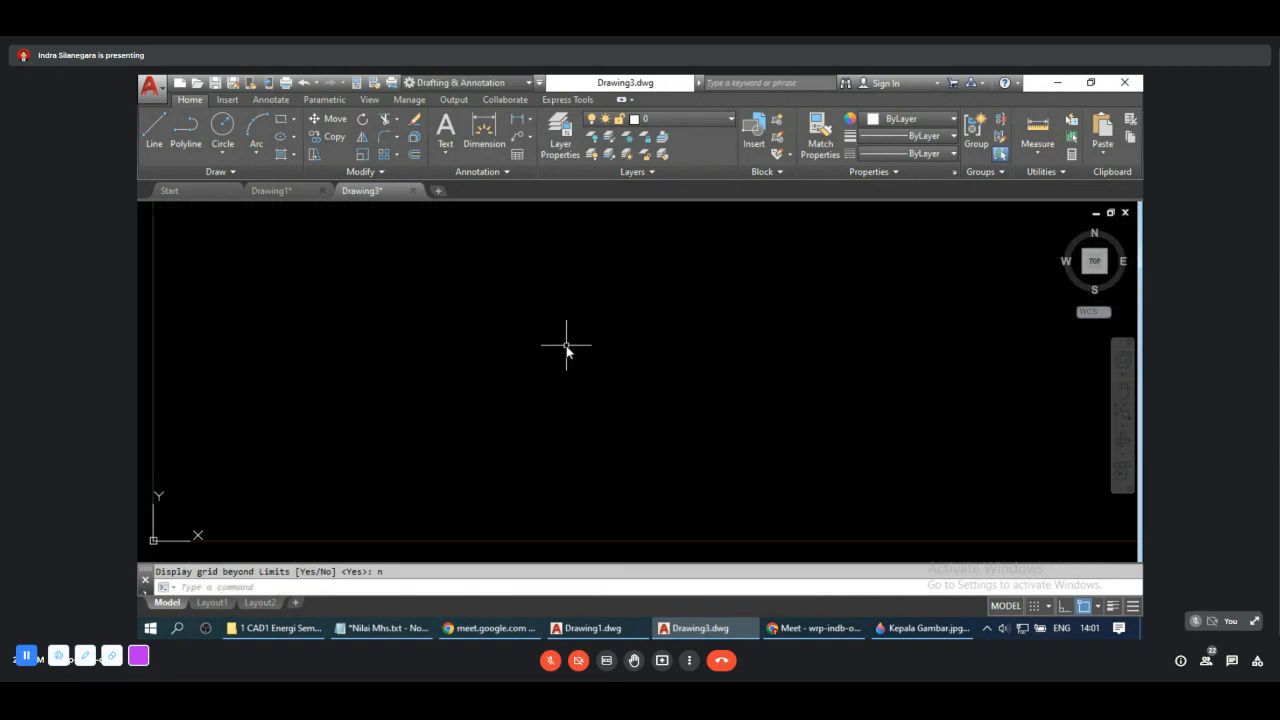
text(z)
key(Return)
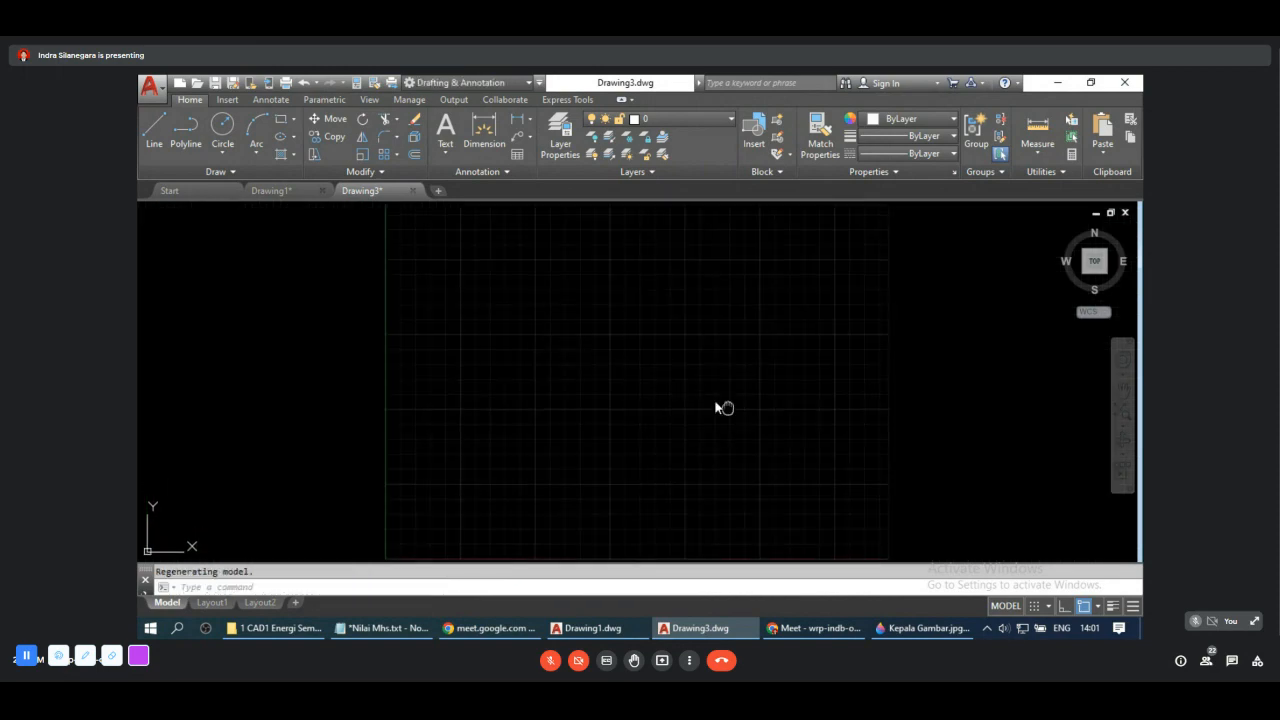
middle_drag(723, 409, 517, 274)
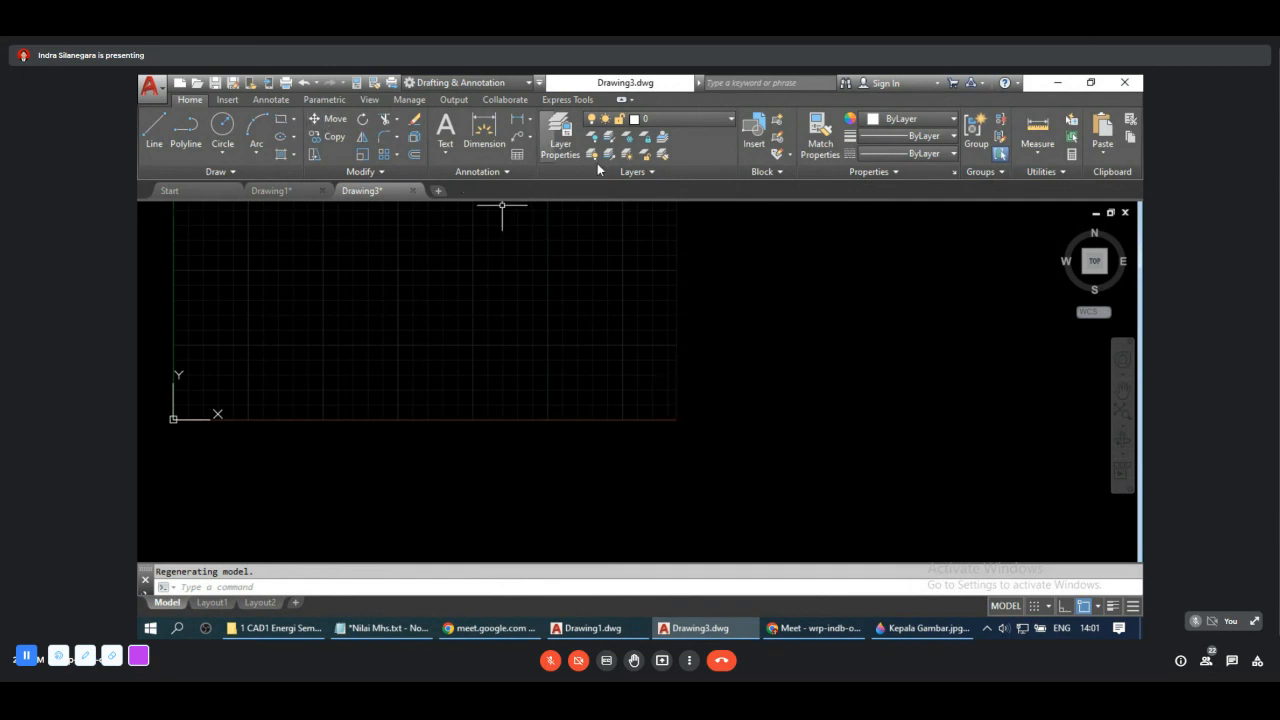
click(754, 132)
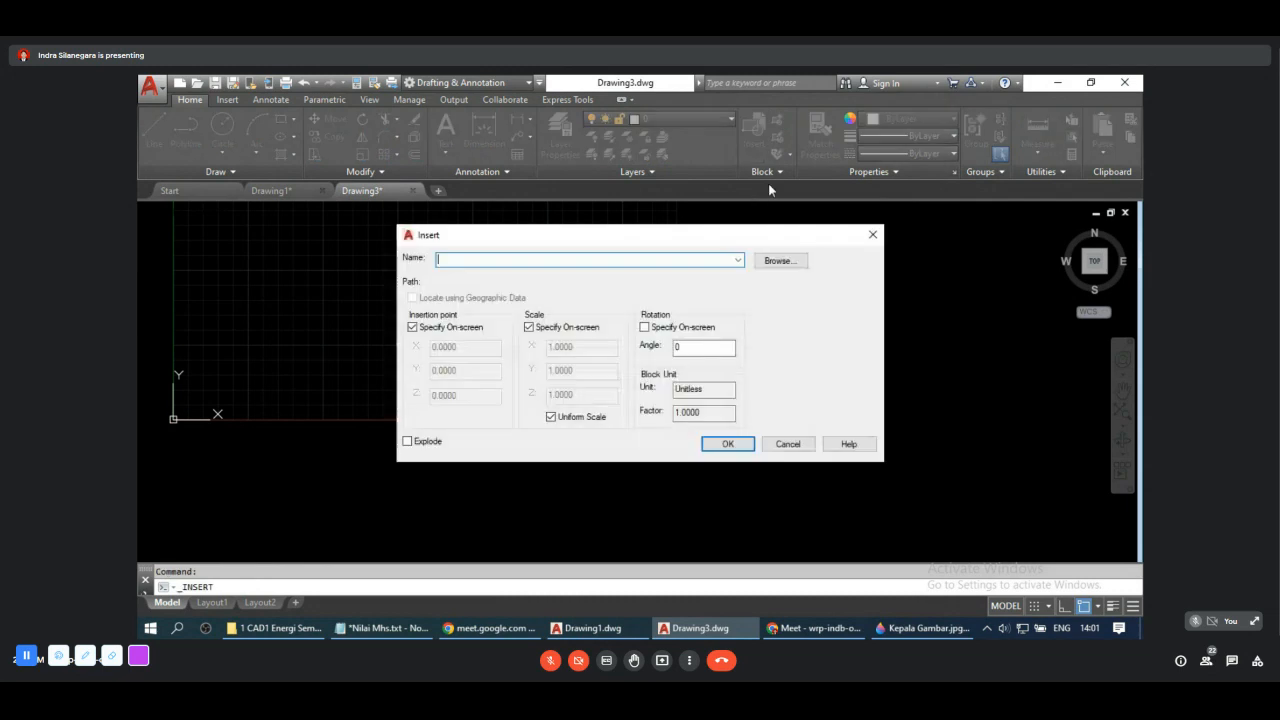
click(872, 234)
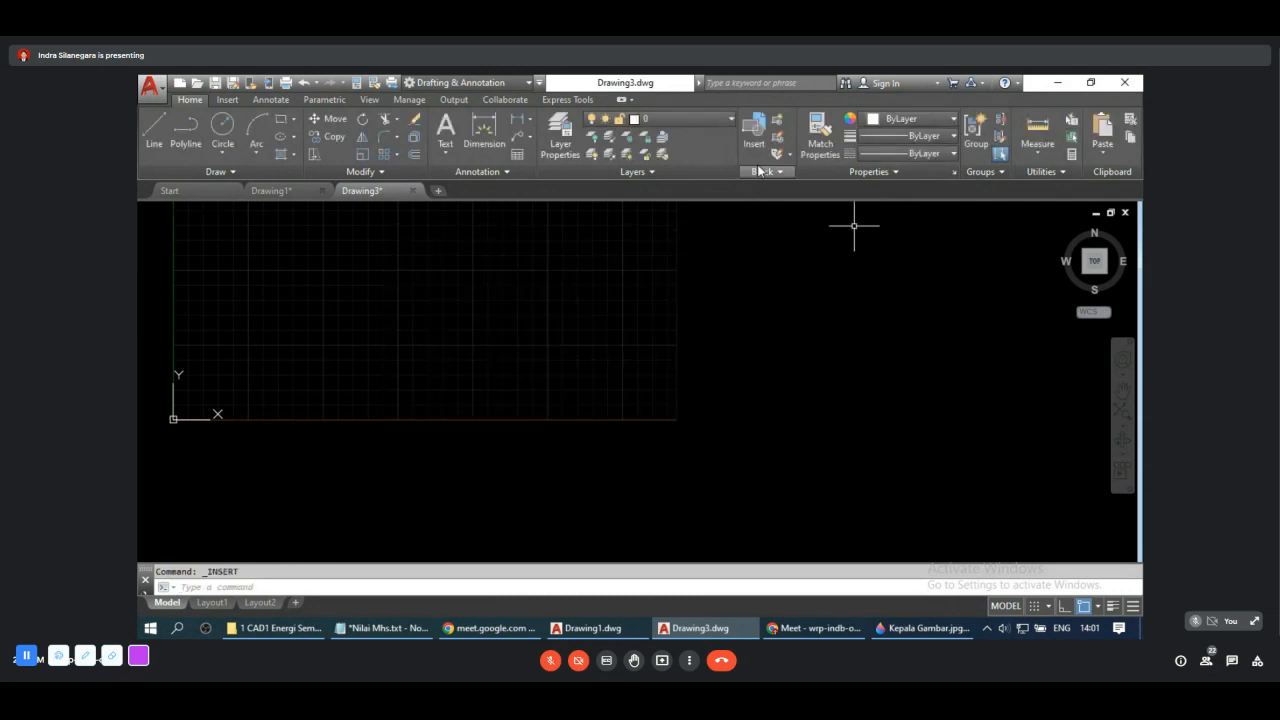
key(Return)
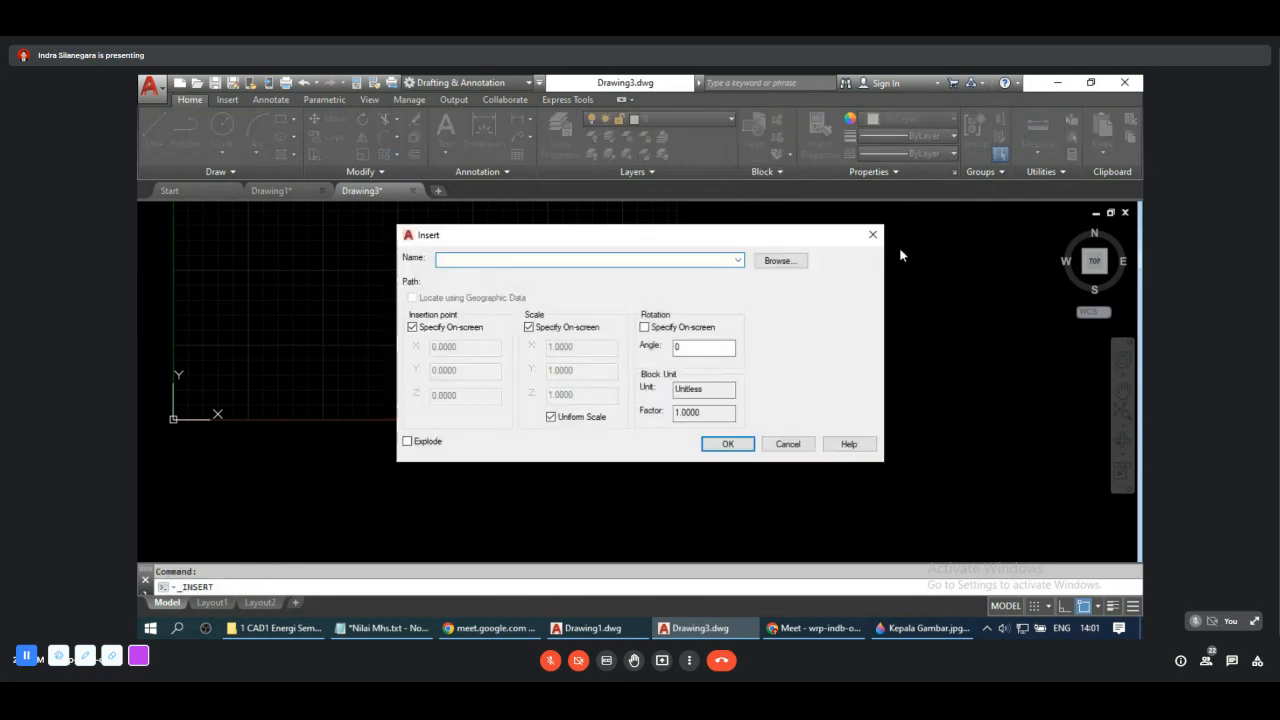
click(872, 234)
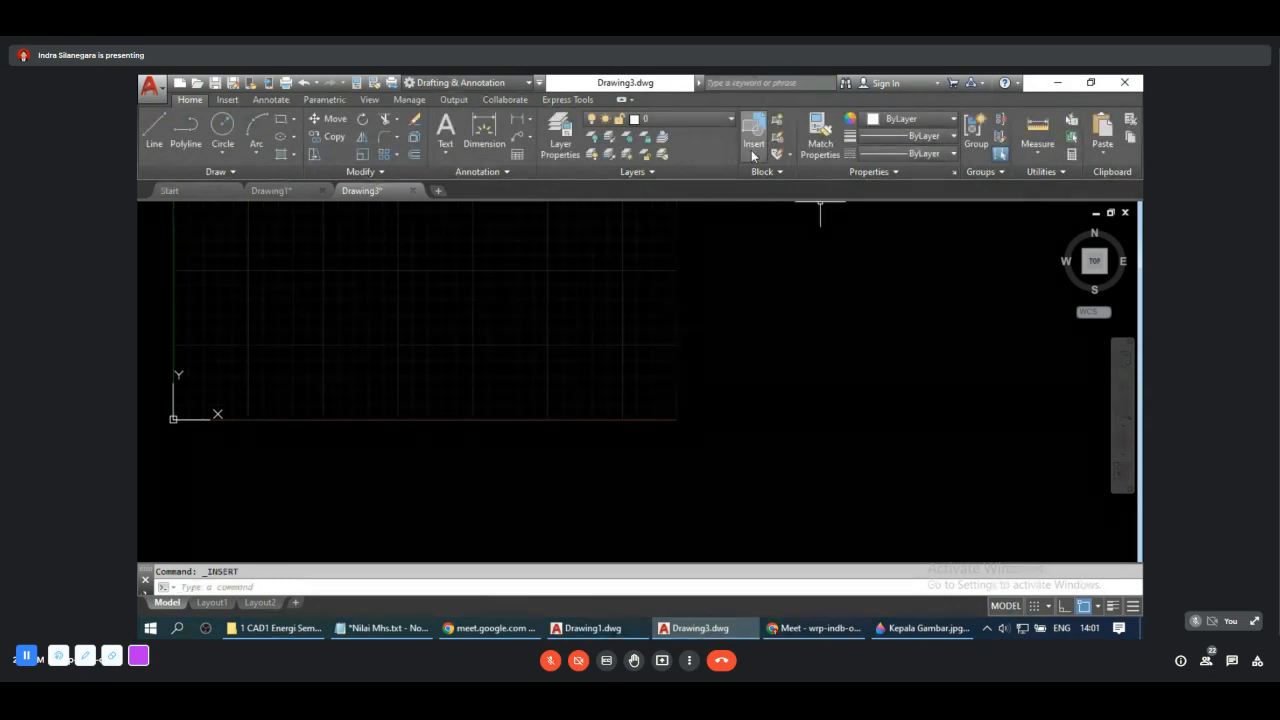
click(228, 100)
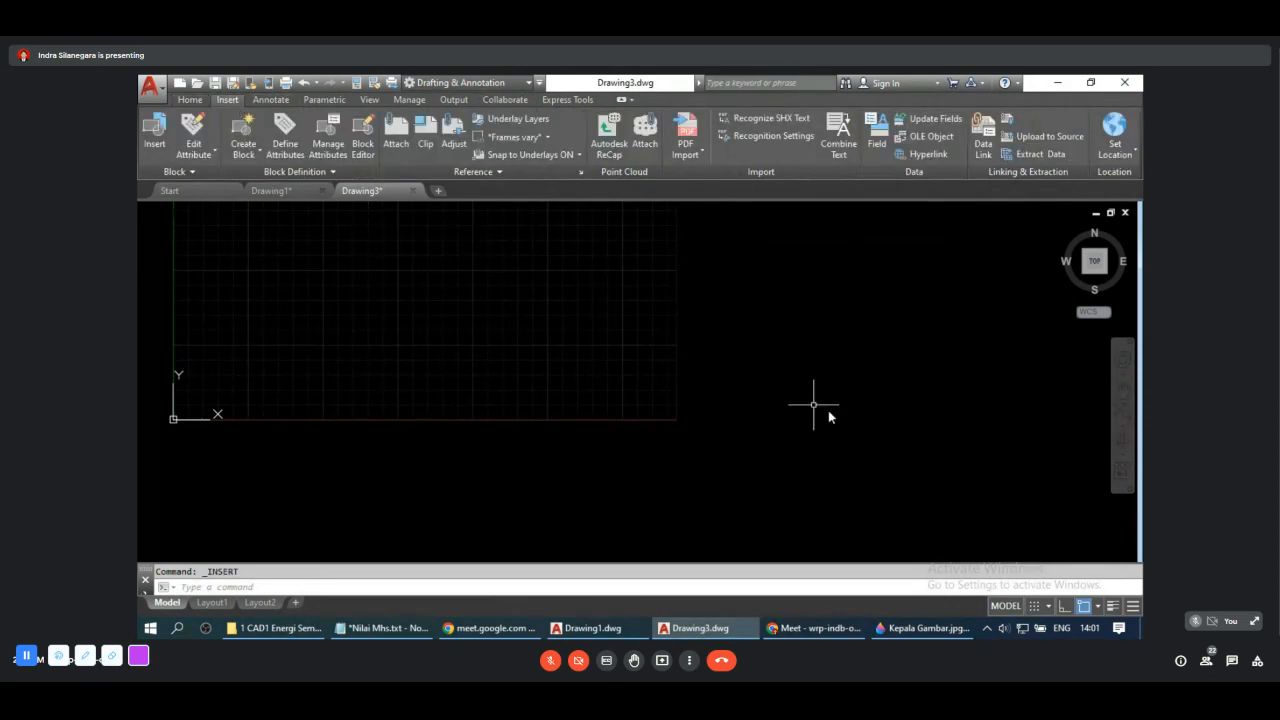
Step: Start the Insert command and choose Kepala Gambar.dwg from the 4 CAD Mesin Sem-3 folder as the block source
text(inse)
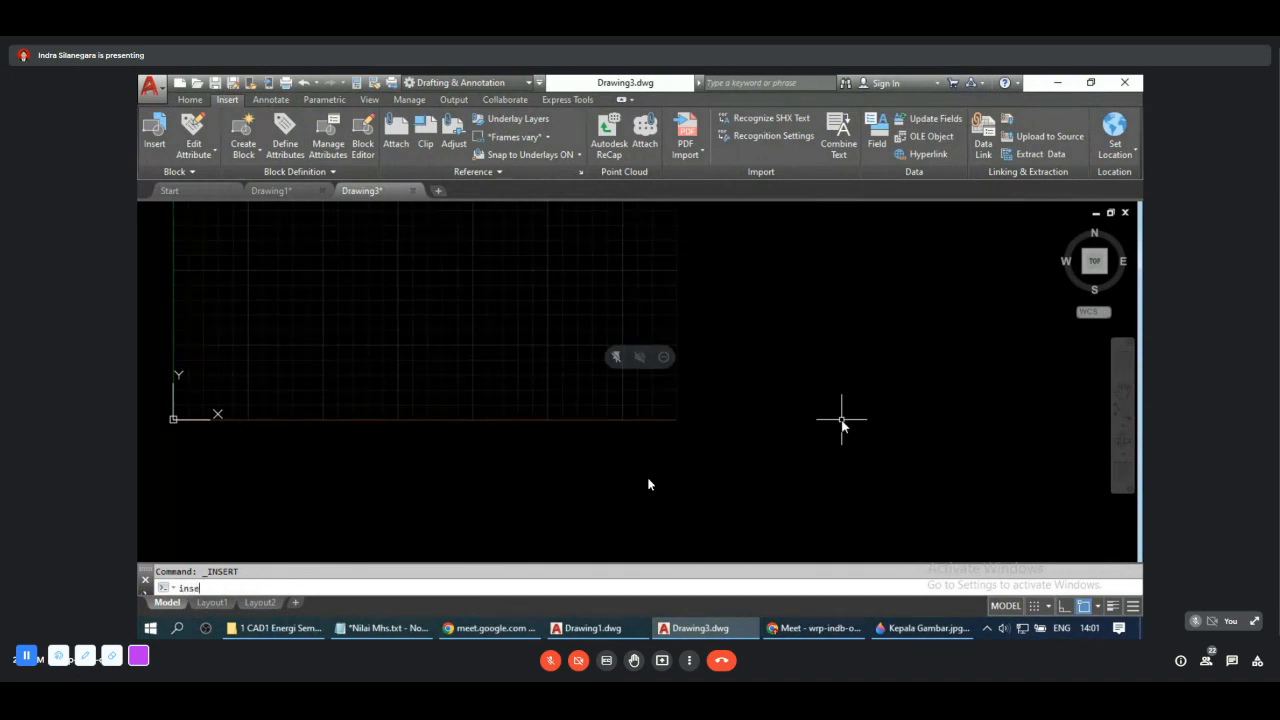
text(rt)
key(Return)
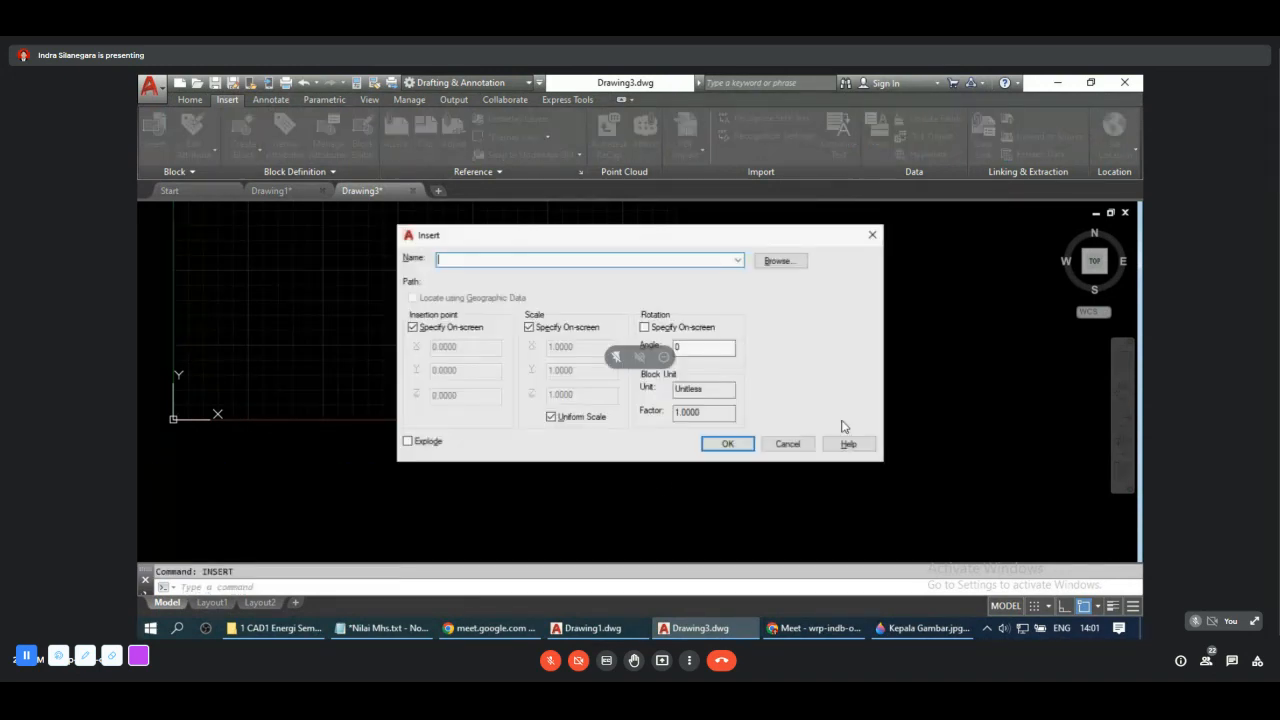
click(778, 262)
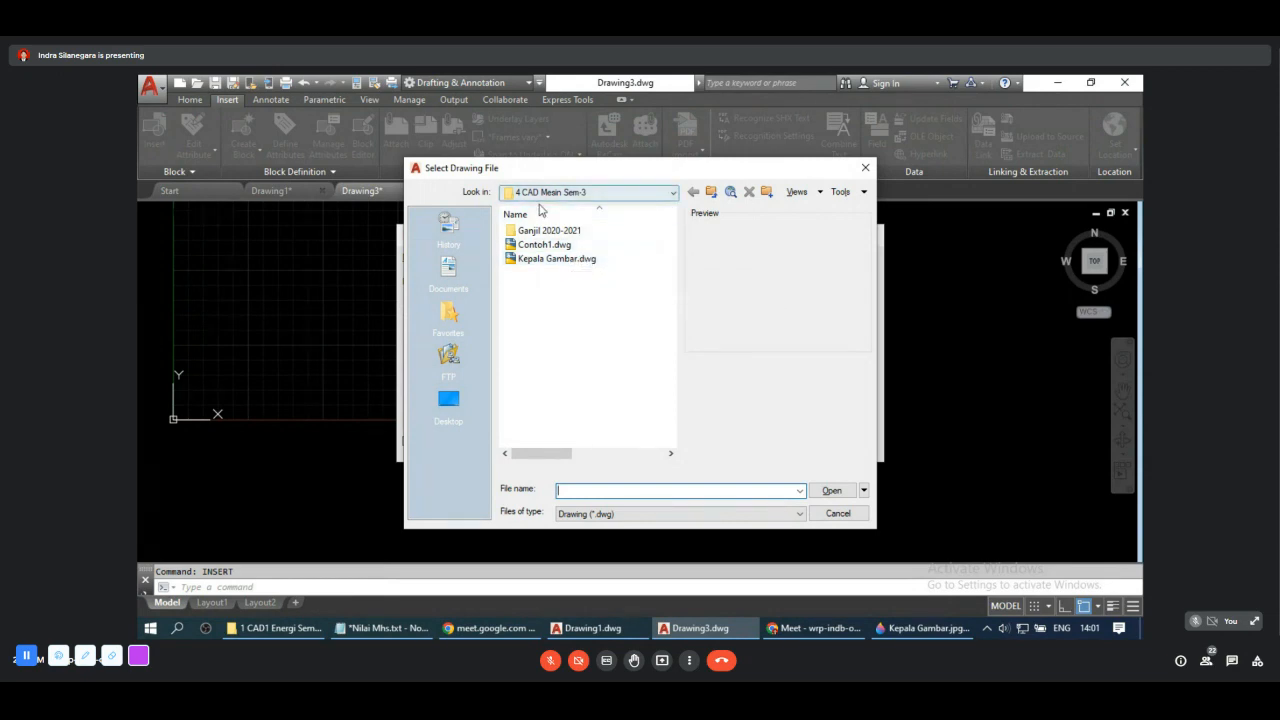
click(549, 262)
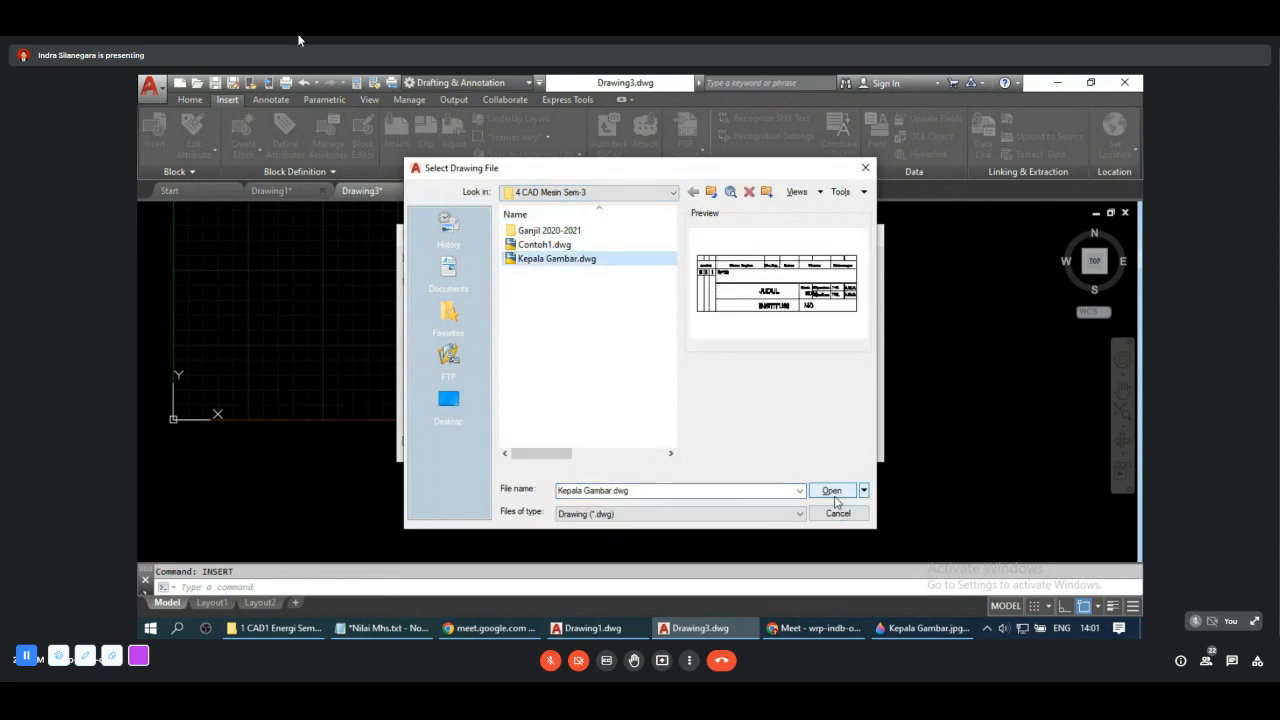
click(834, 491)
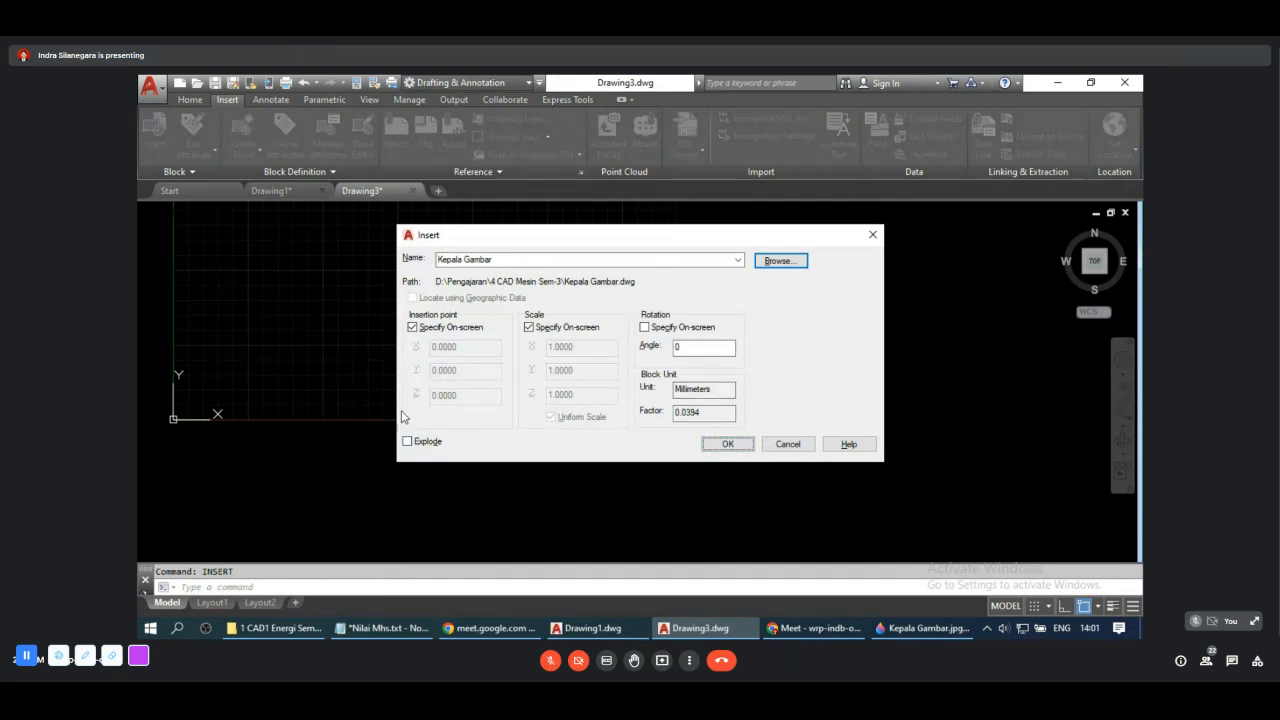
Step: Place the Kepala Gambar block at about 411,12 near the lower-right corner of the limits and pick its scale factor on screen
click(409, 446)
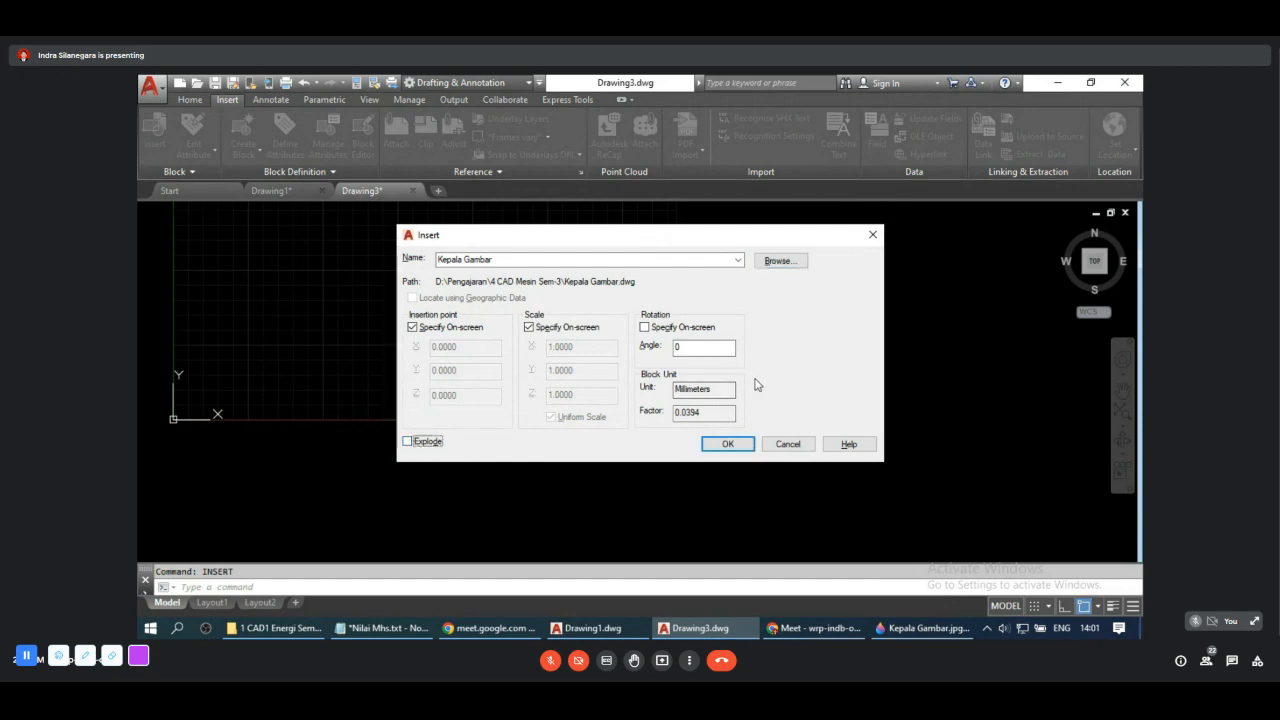
click(729, 444)
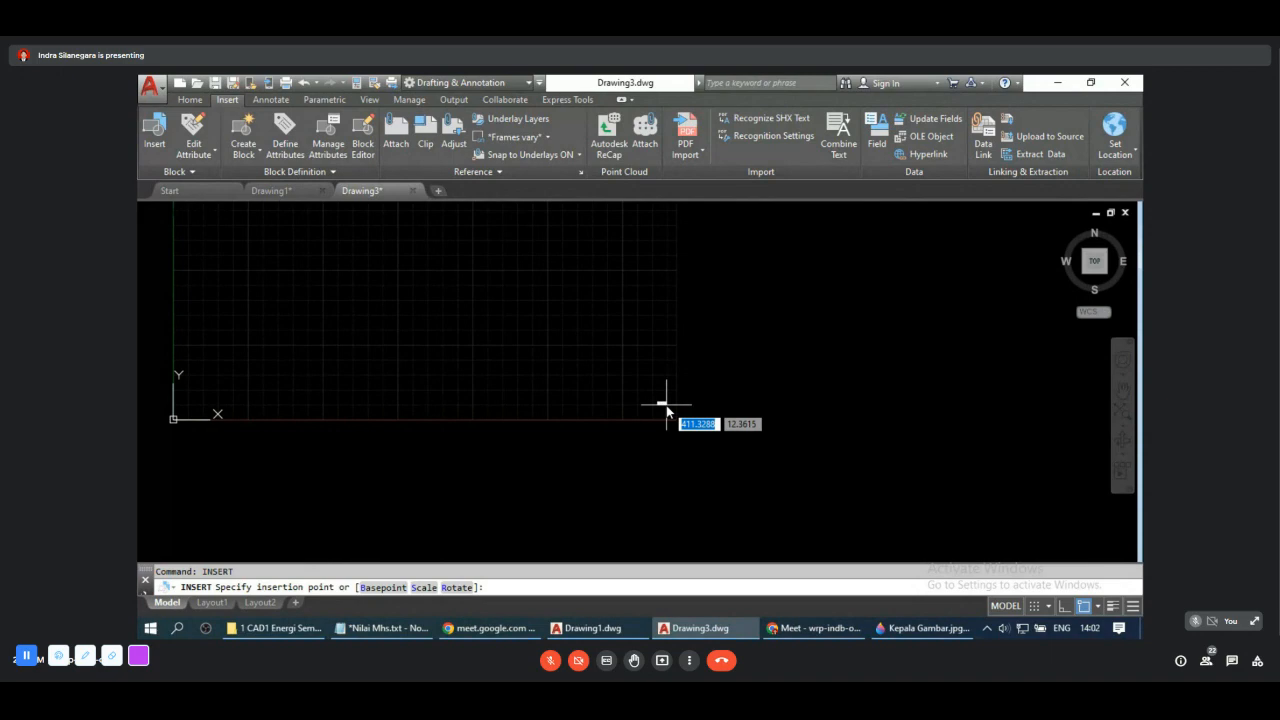
click(667, 406)
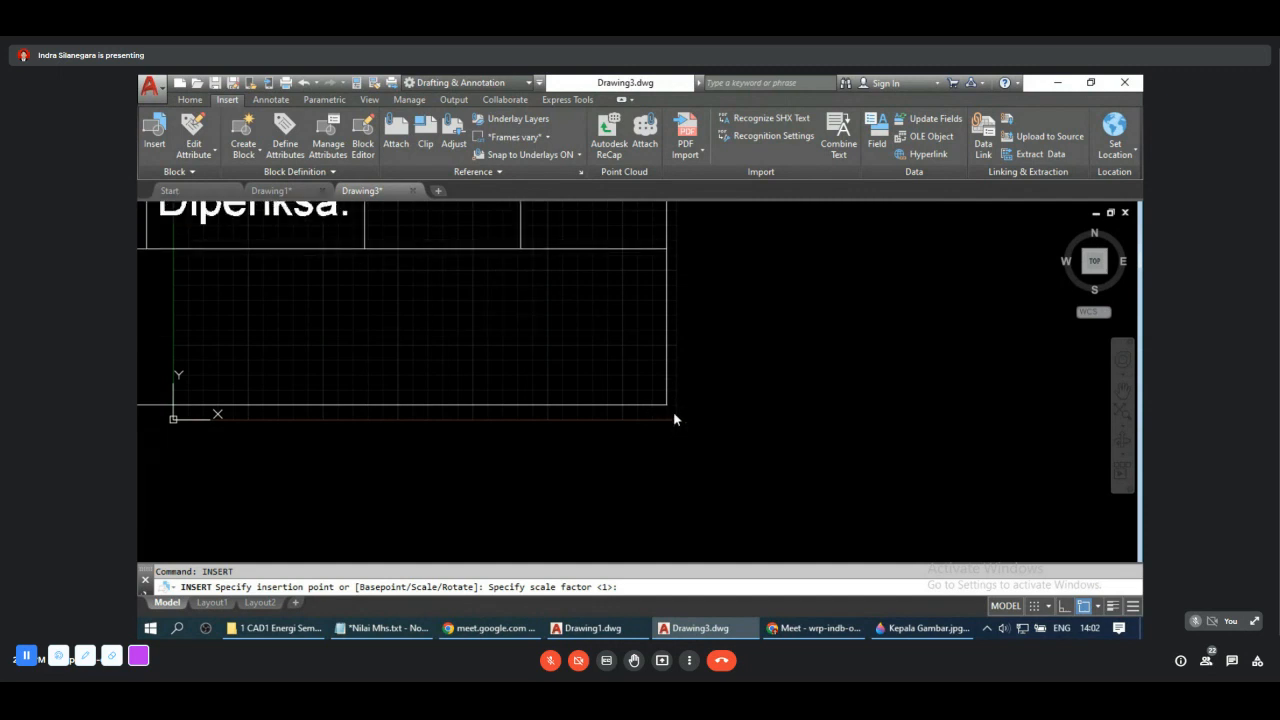
click(674, 413)
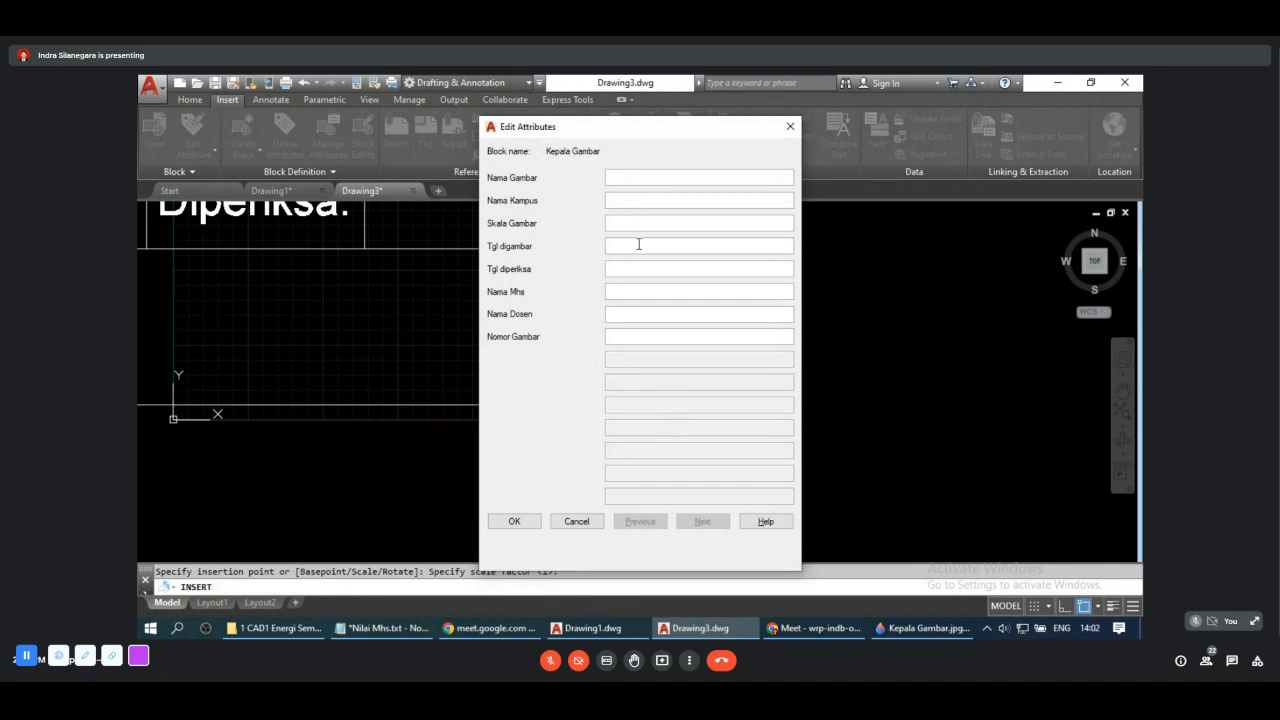
Step: Enter the date 22/02/22 in the Tgl digambar attribute and finish inserting the Kepala Gambar block
click(638, 244)
text(22)
text(02/22)
click(520, 520)
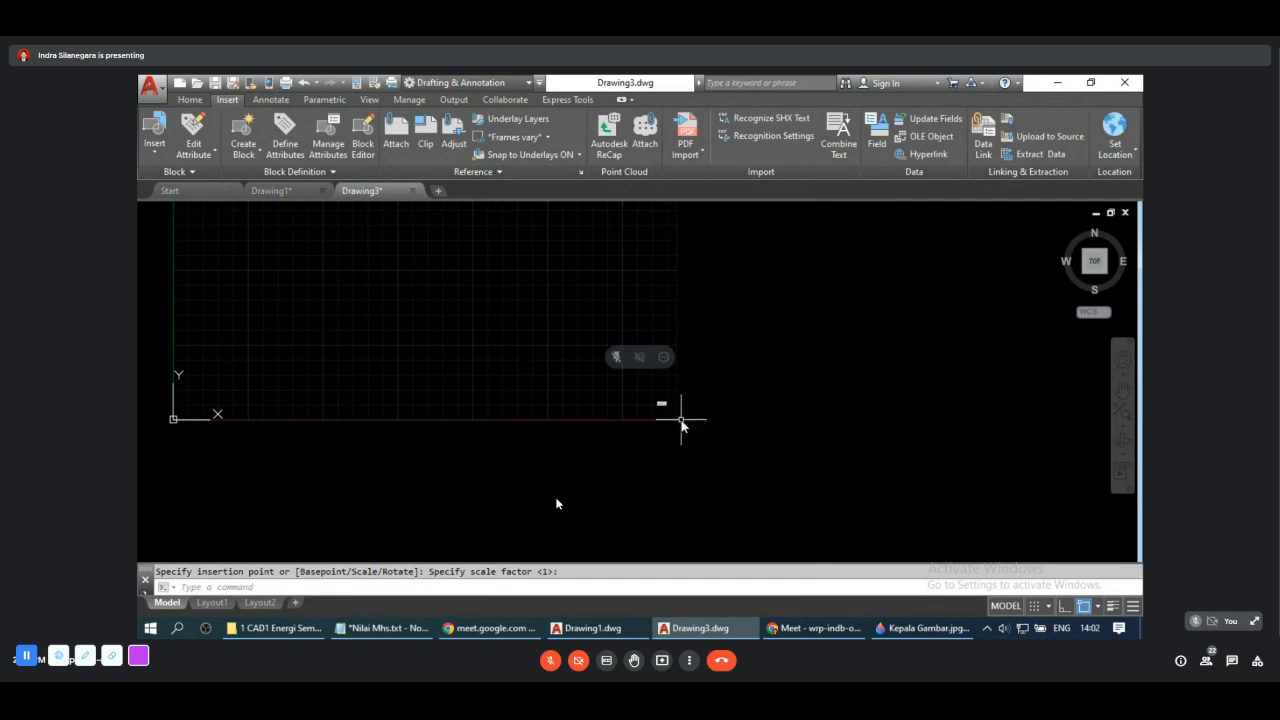
Step: Examine the size of the inserted Kepala Gambar block relative to the lower-right corner of the drawing limits
scroll(681, 422, up, 8)
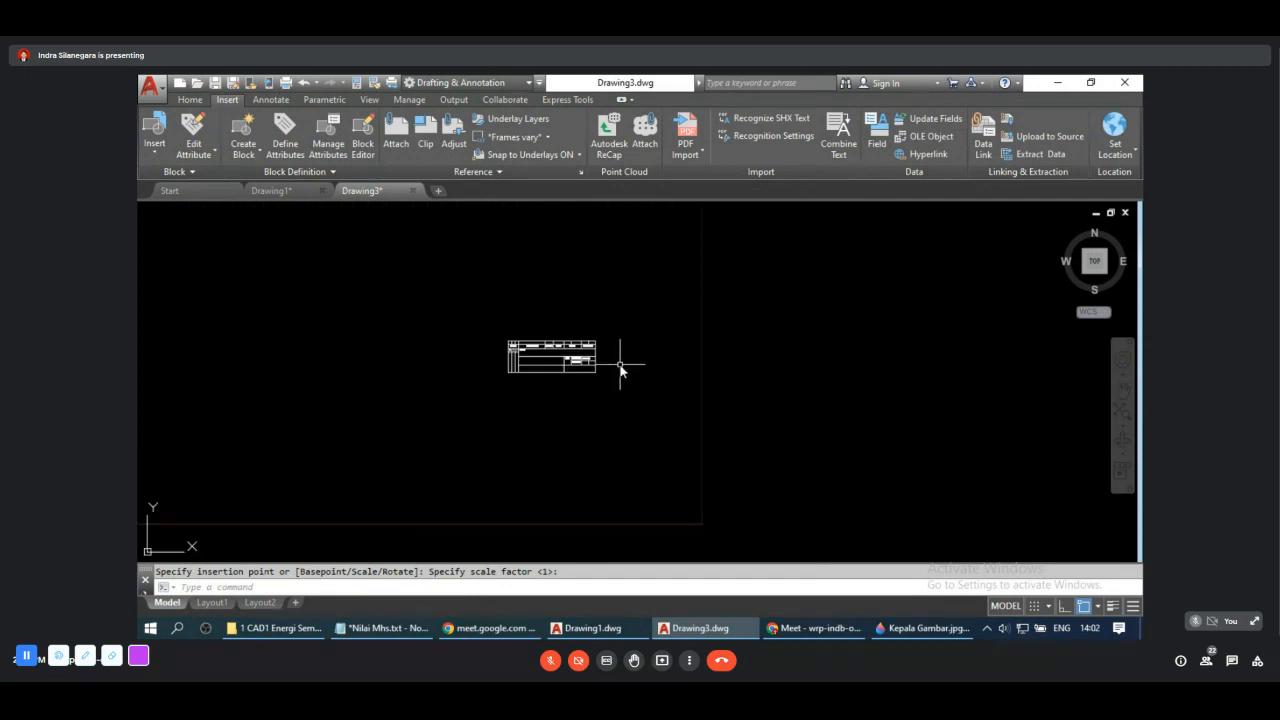
scroll(620, 362, down, 8)
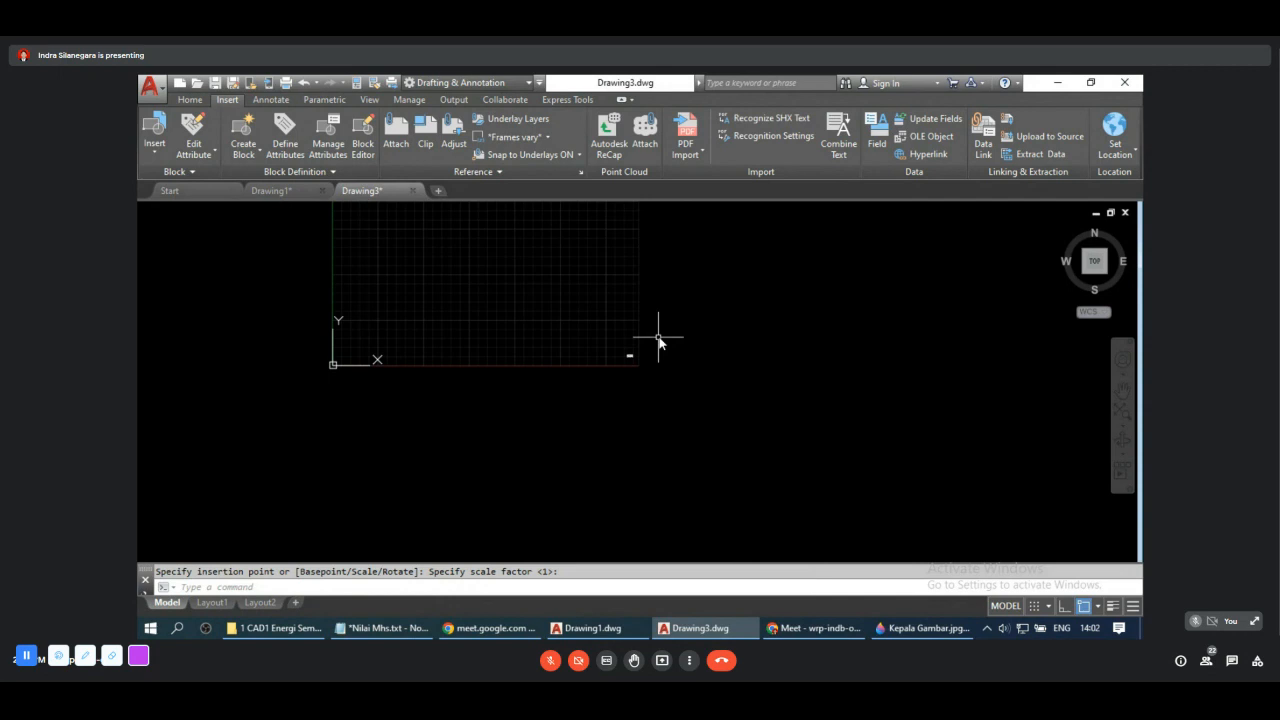
scroll(660, 338, up, 2)
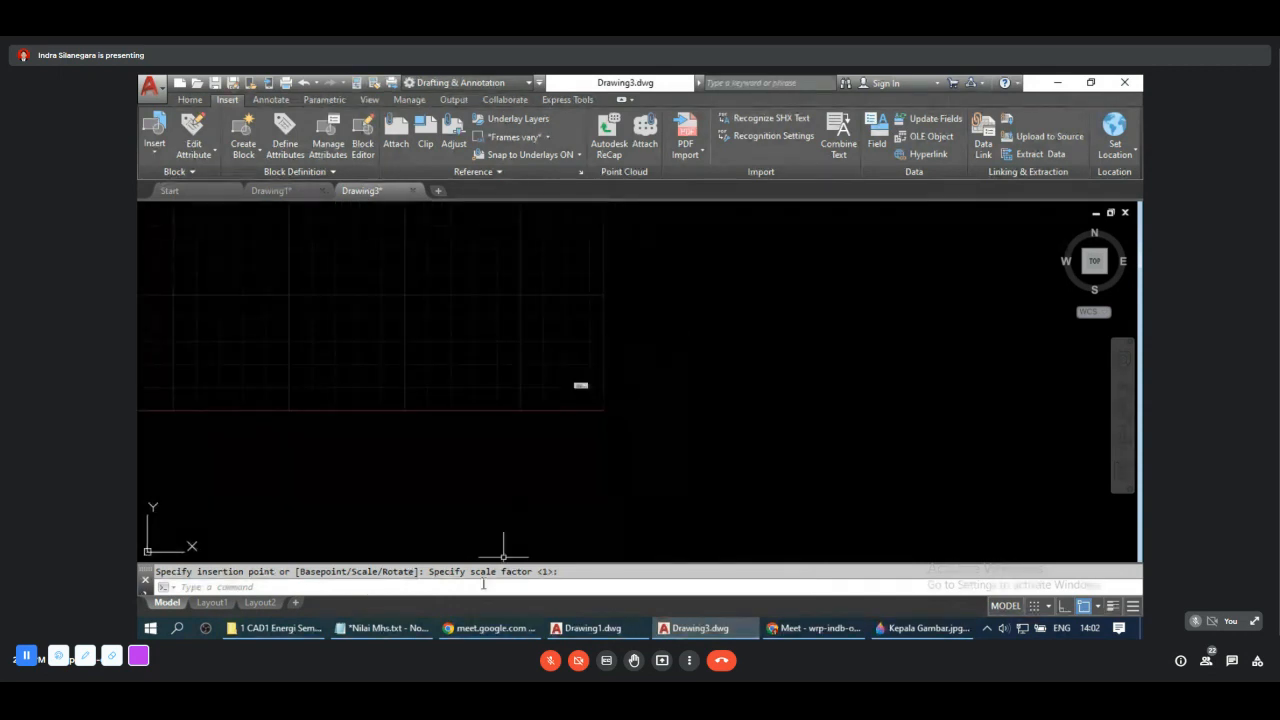
scroll(625, 440, down, 1)
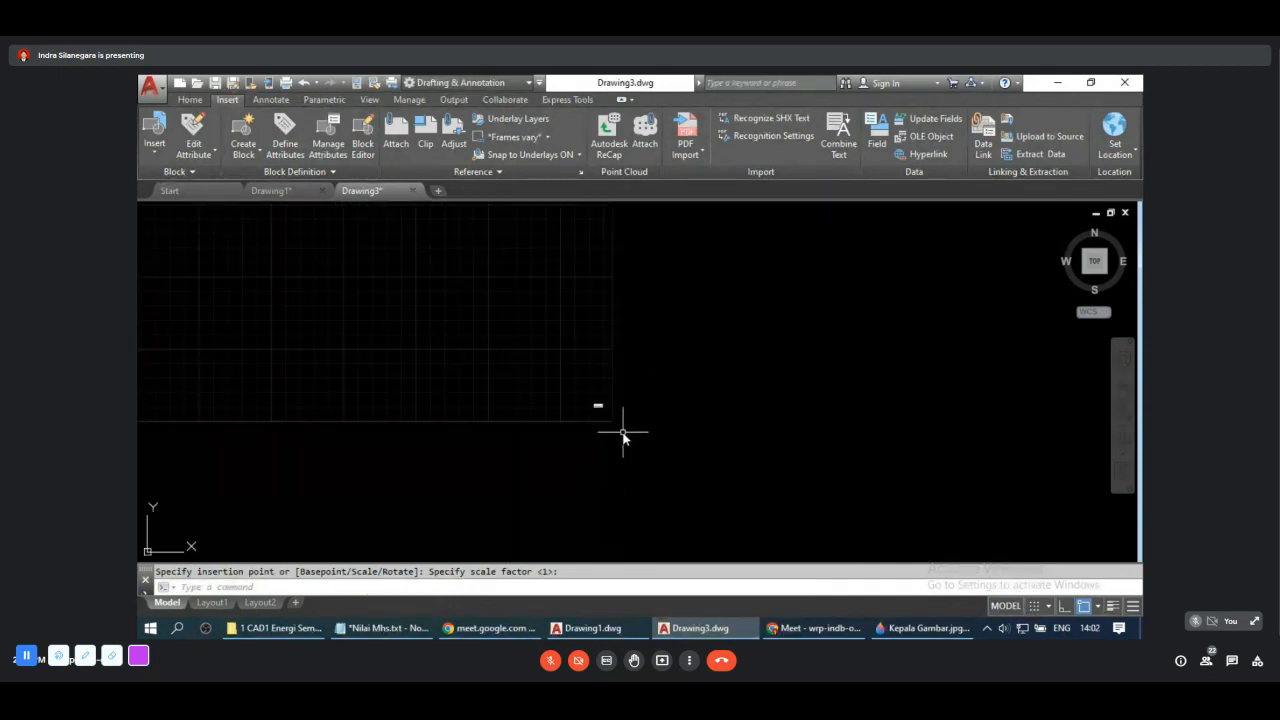
scroll(622, 436, down, 1)
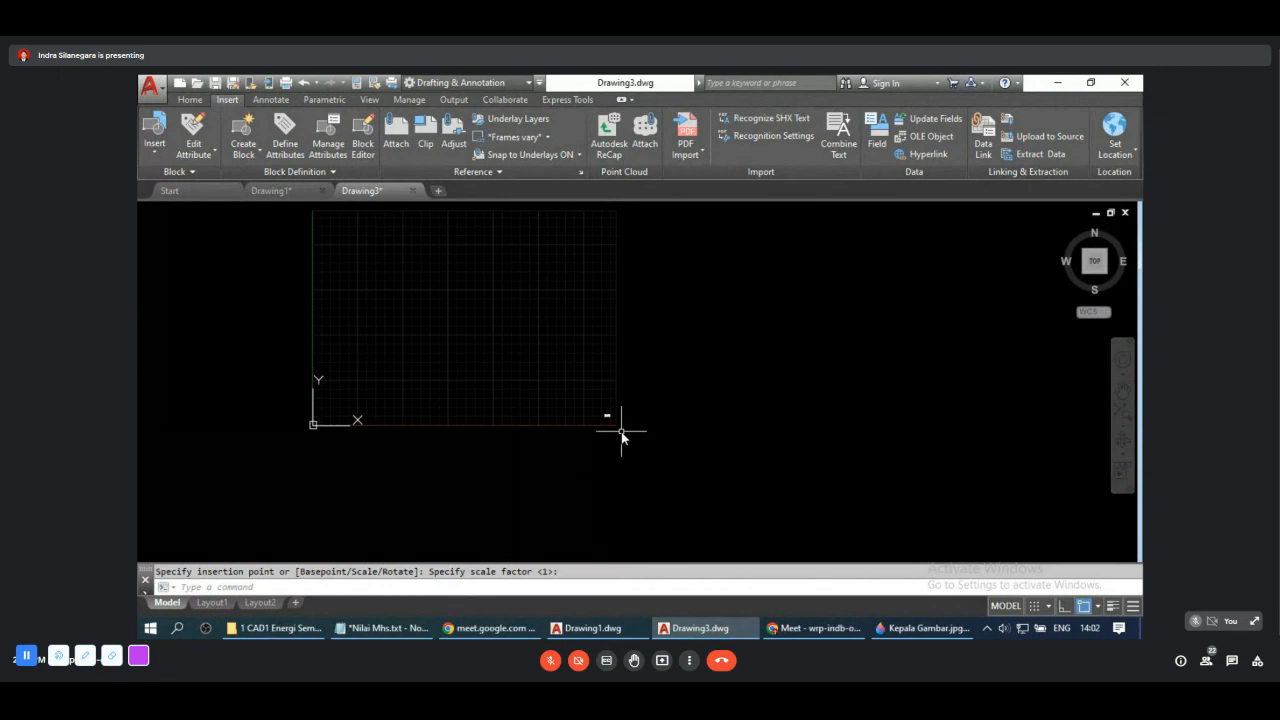
middle_drag(654, 394, 697, 429)
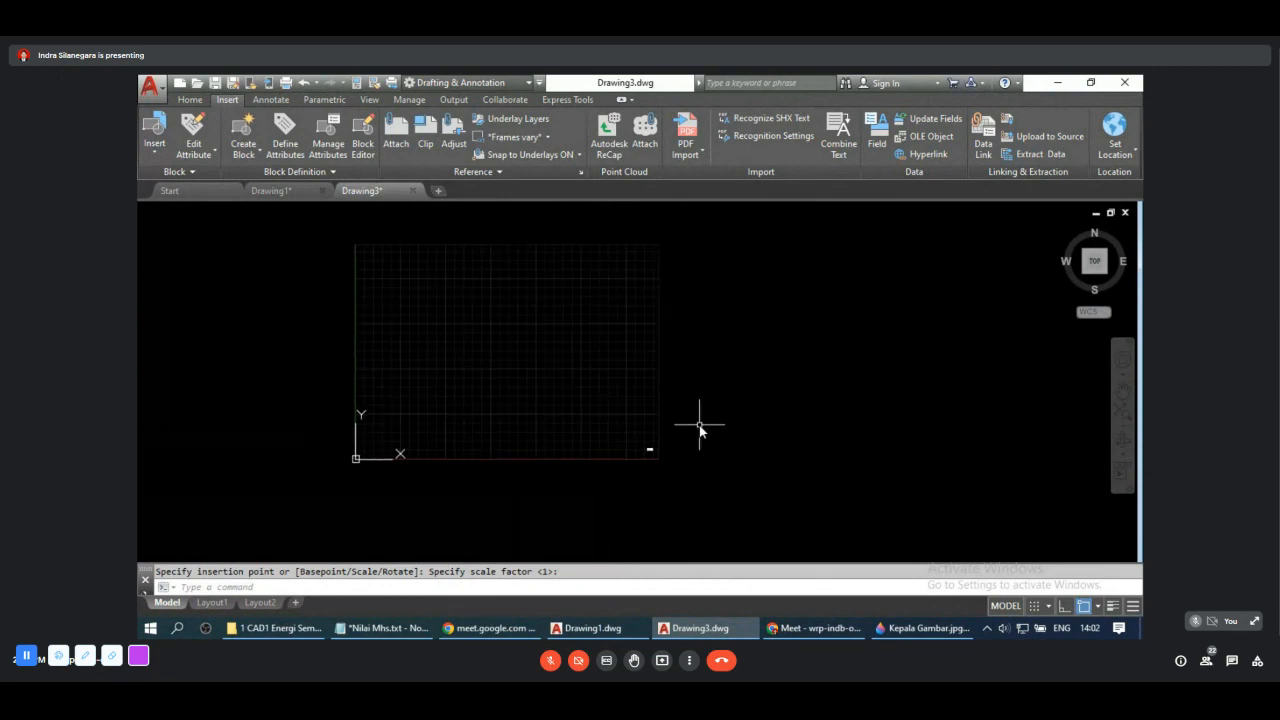
scroll(700, 428, up, 2)
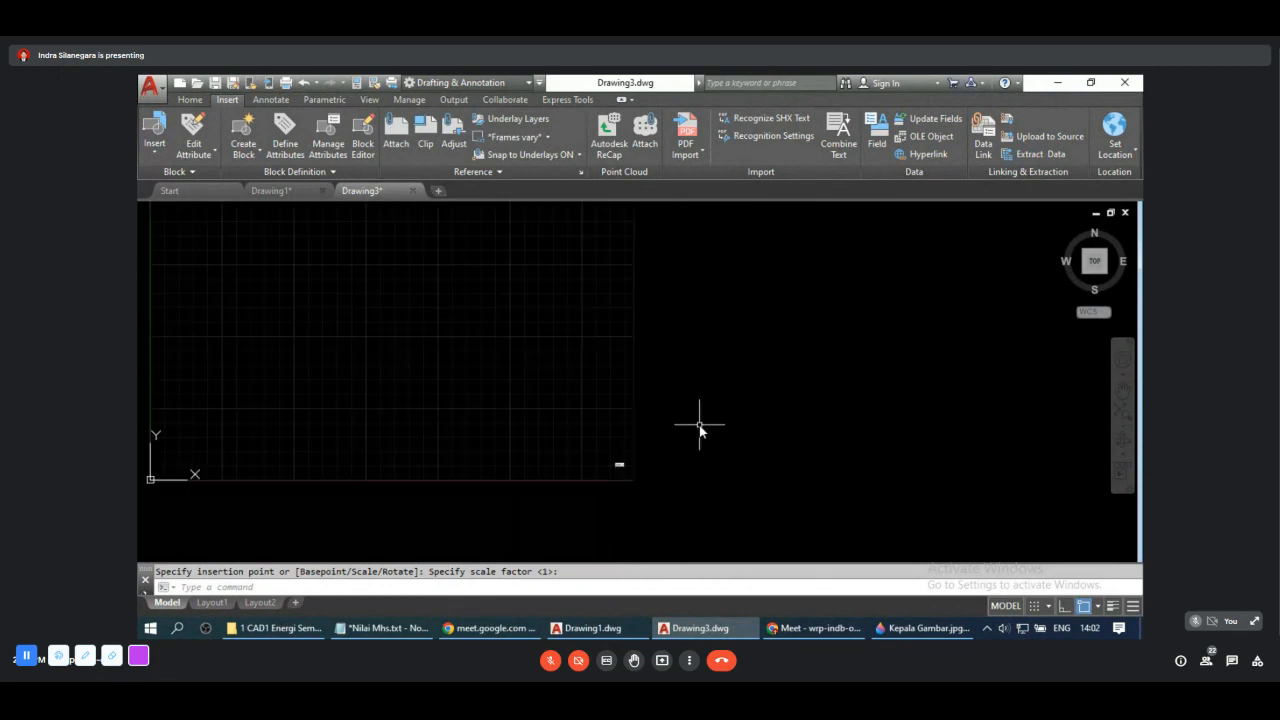
click(614, 464)
scroll(622, 480, up, 4)
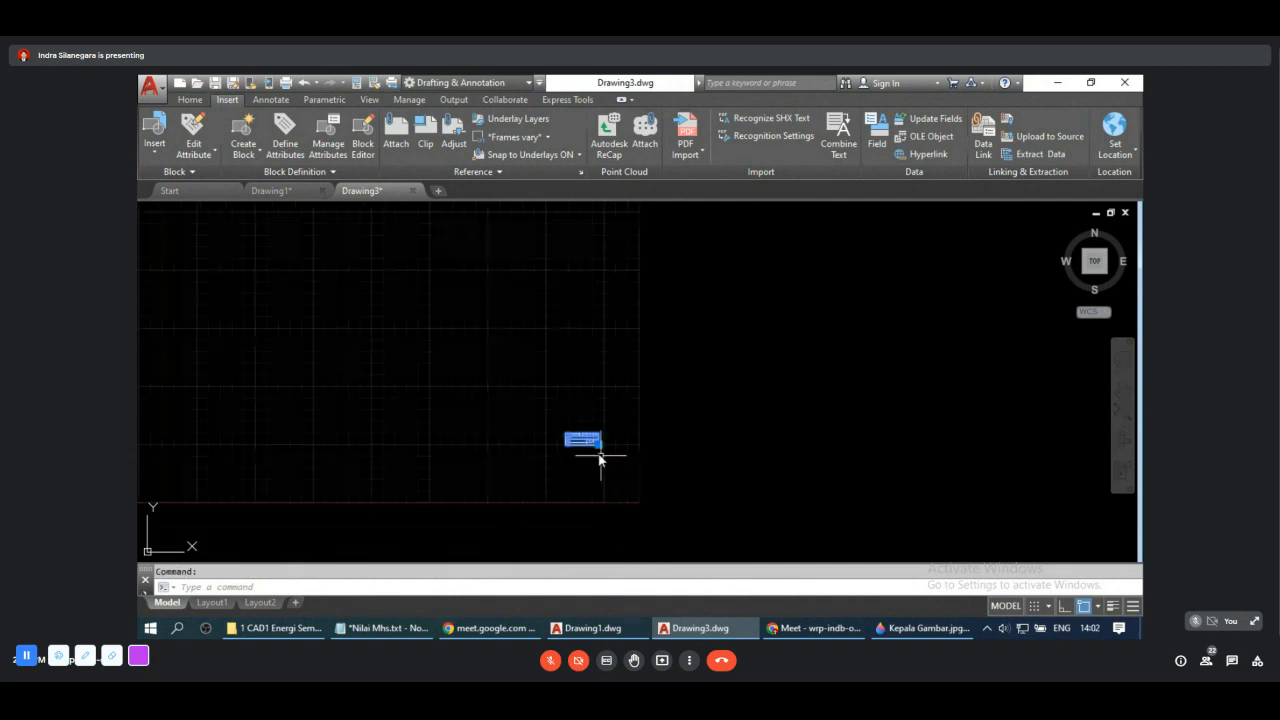
scroll(600, 455, up, 3)
scroll(520, 406, up, 3)
scroll(545, 405, down, 4)
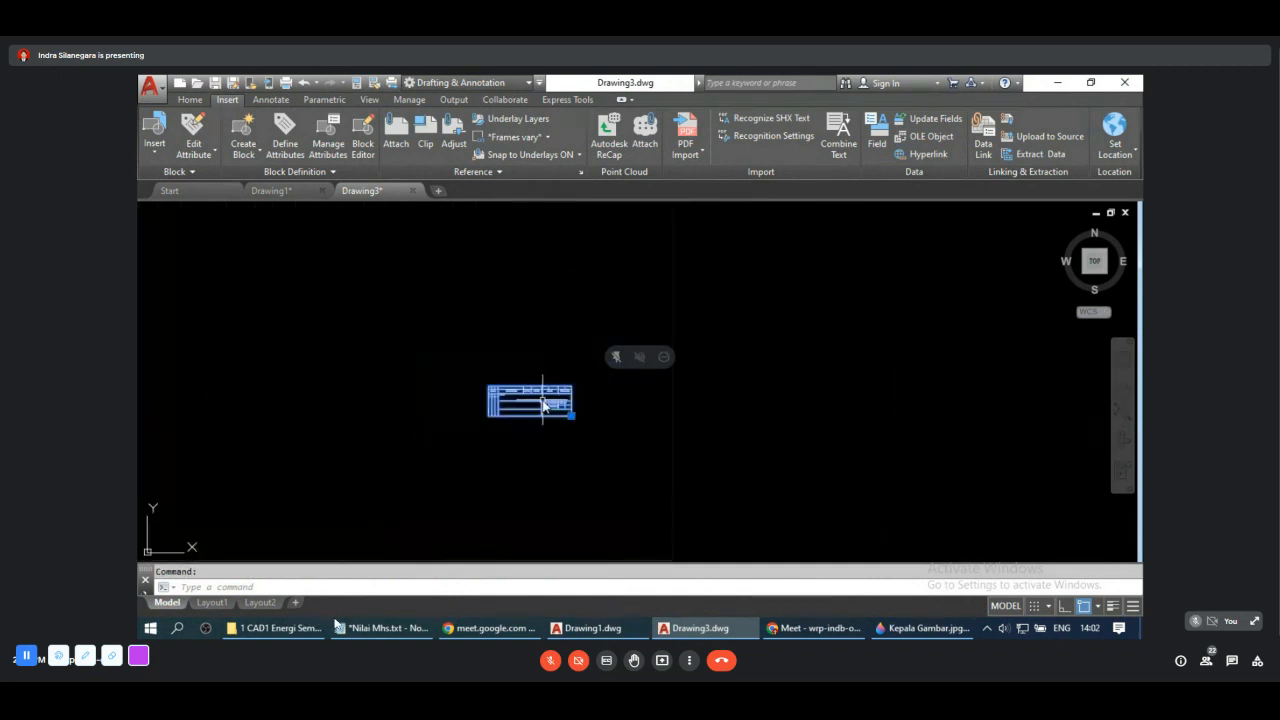
scroll(611, 386, down, 3)
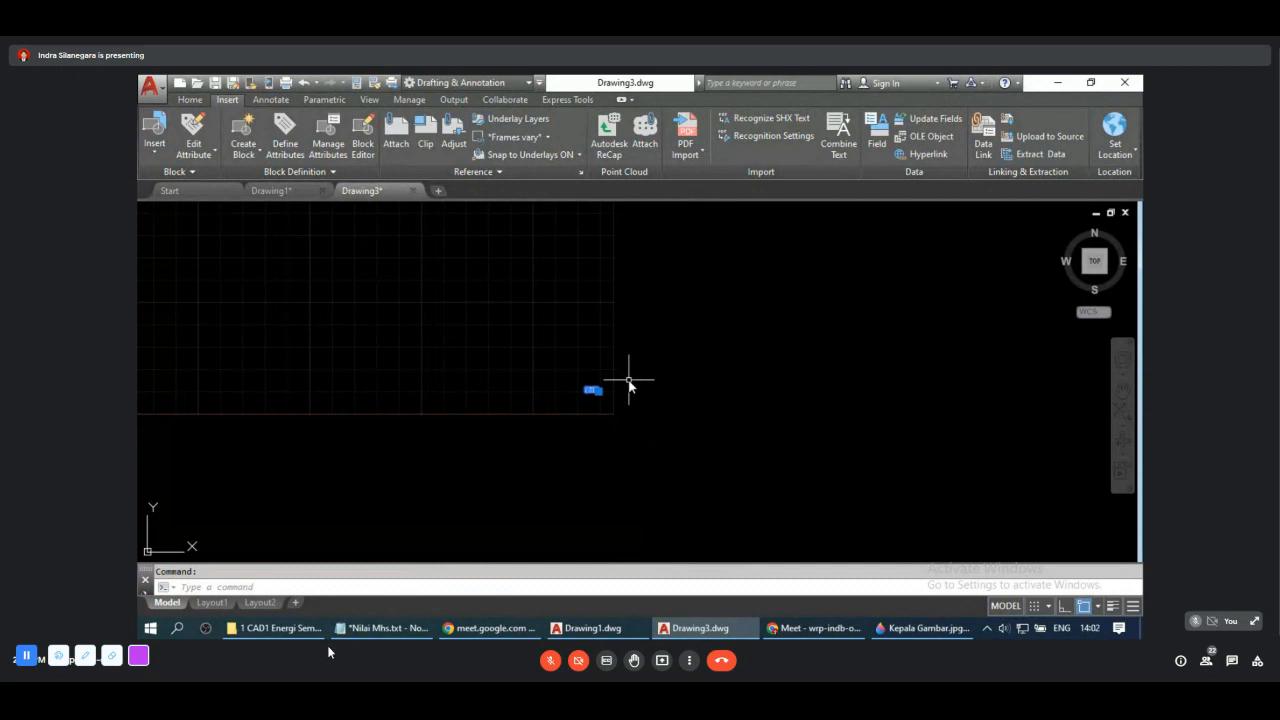
scroll(640, 370, down, 2)
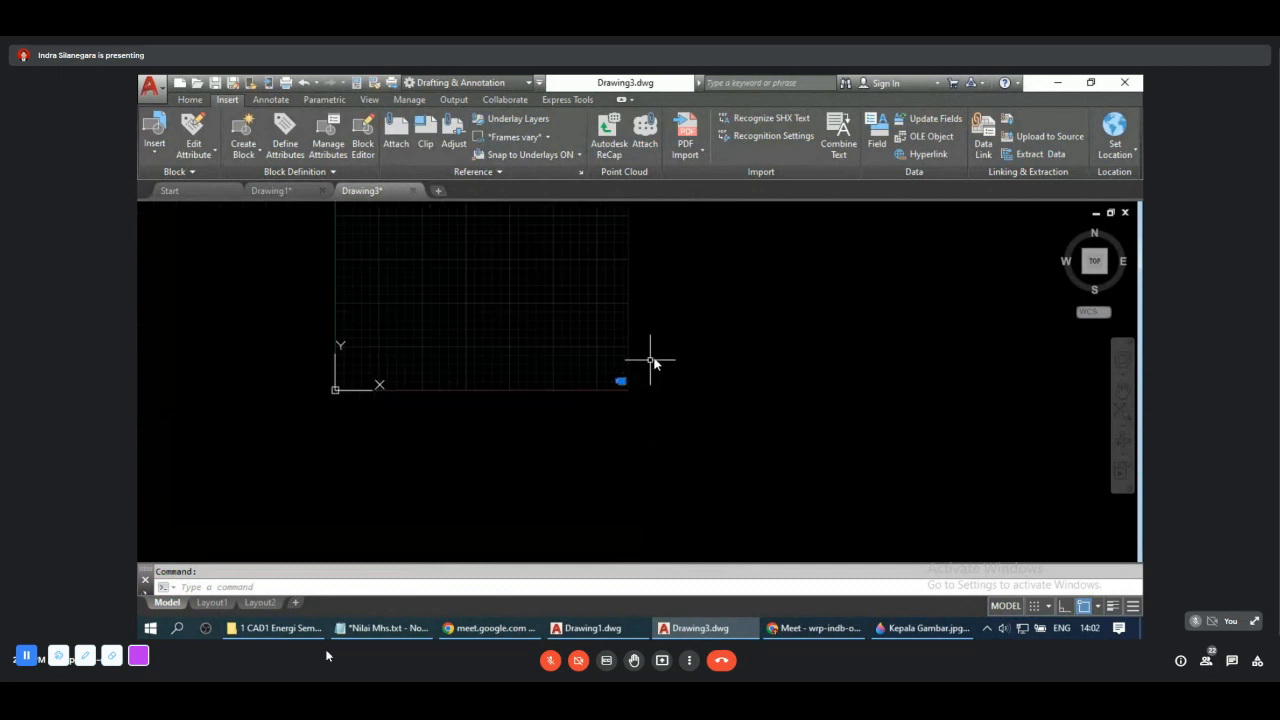
Step: Select the inserted Kepala Gambar block with a crossing lasso and erase it
click(654, 355)
drag(627, 383, 583, 428)
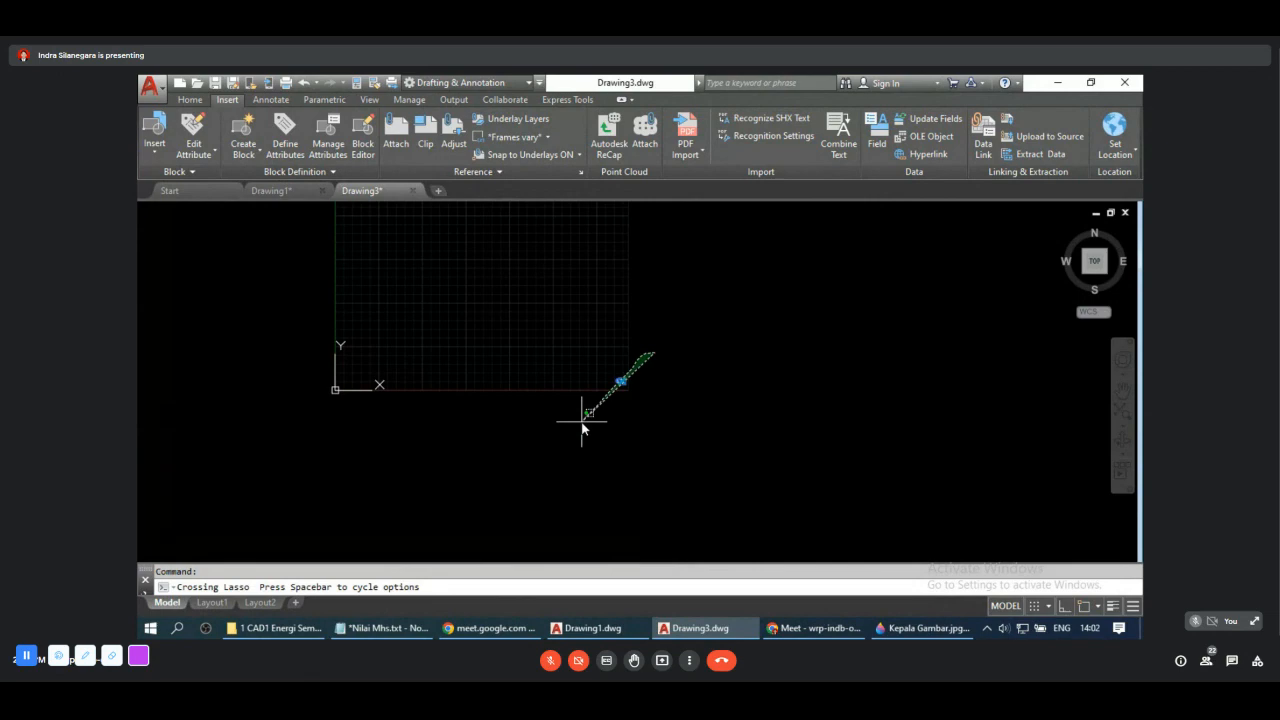
Step: Set the drawing's insertion scale units to Millimeters with the UNITS command
text(UNITs)
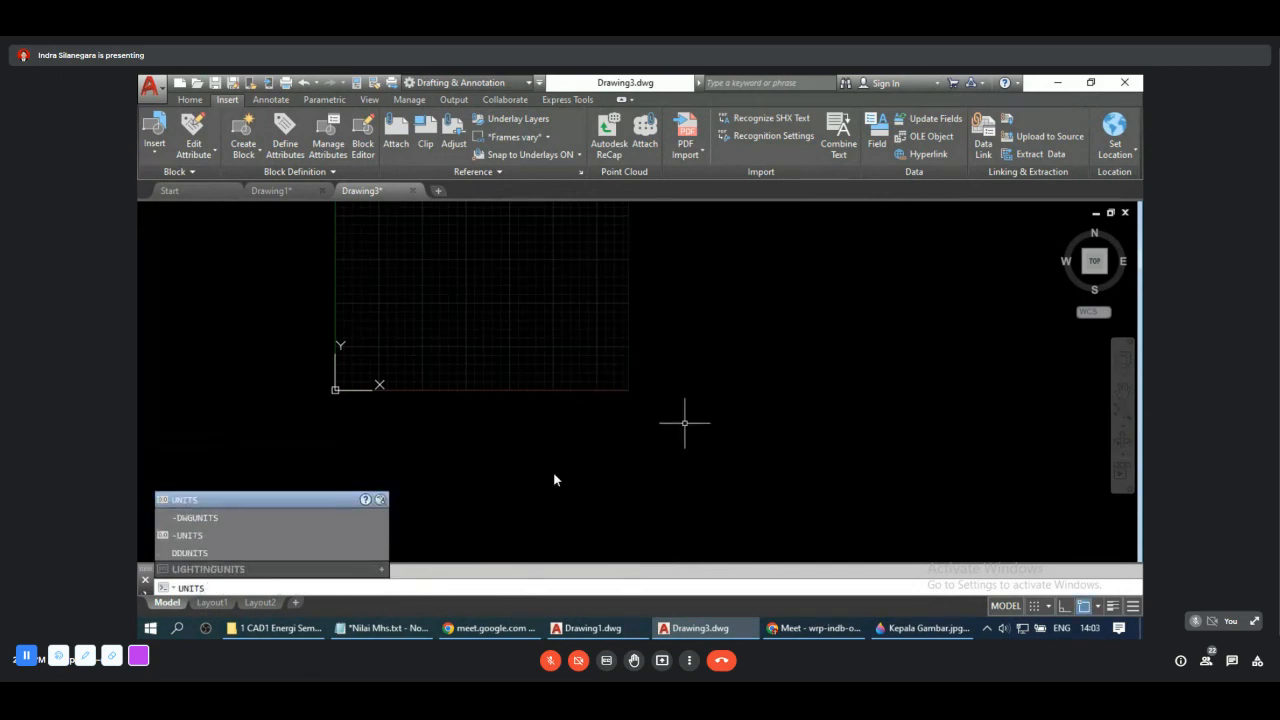
key(Return)
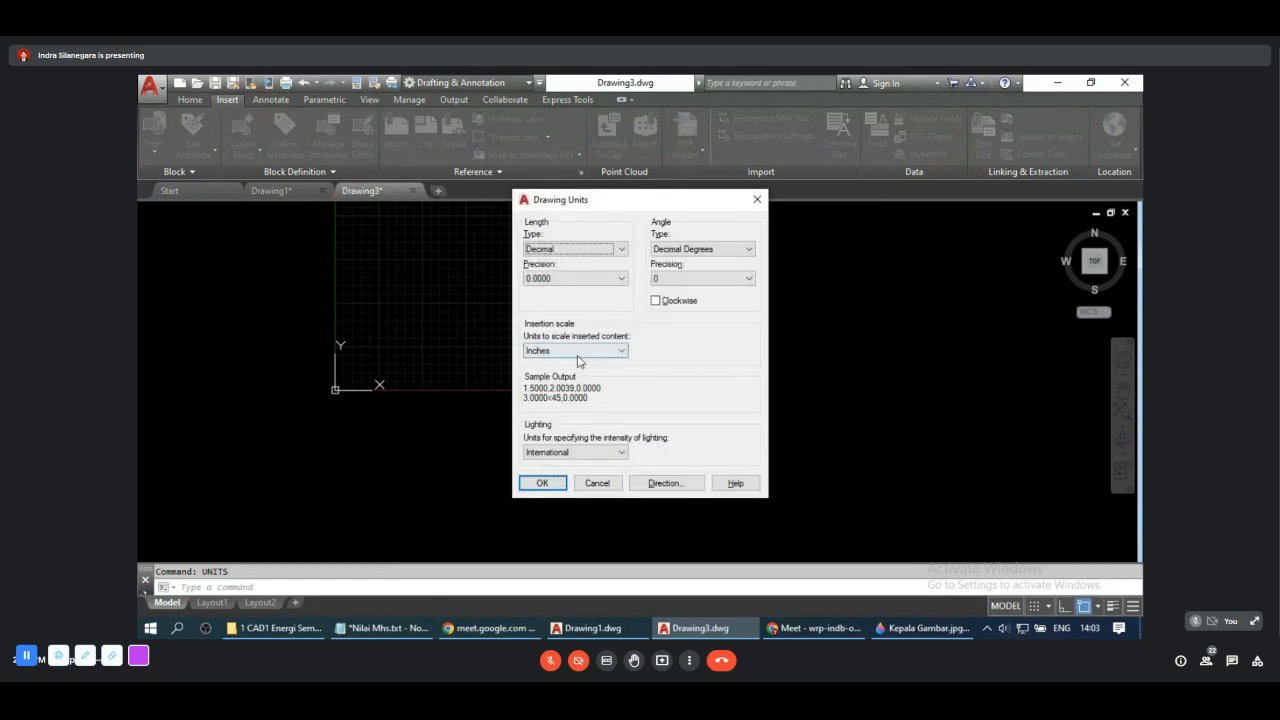
click(577, 356)
click(605, 414)
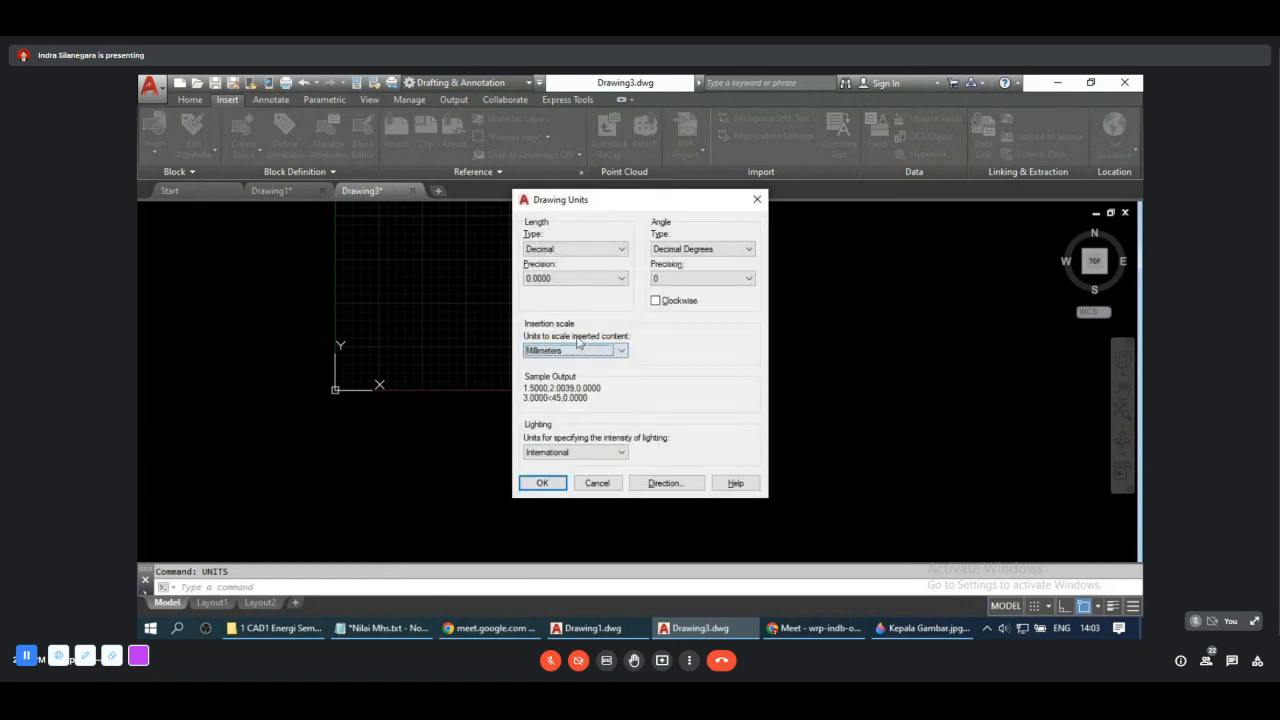
click(550, 483)
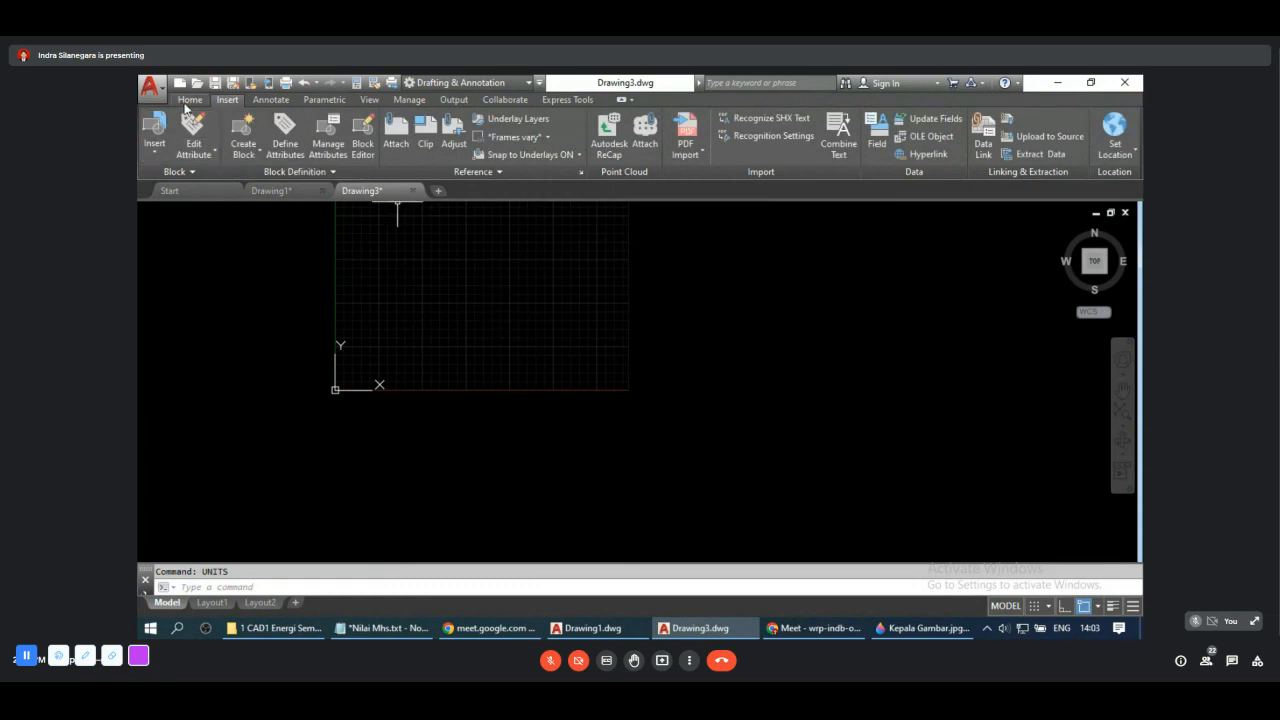
Step: Restart the Insert command with Kepala Gambar as the block to insert
text(l)
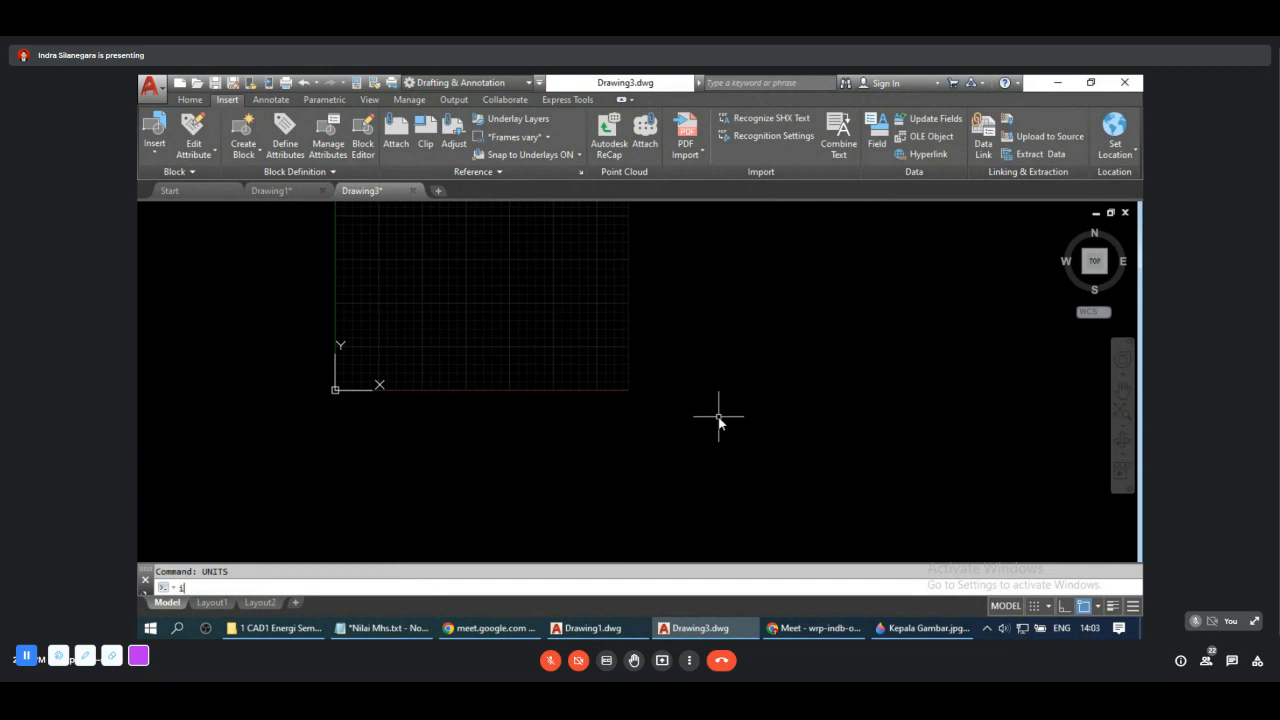
text(ns)
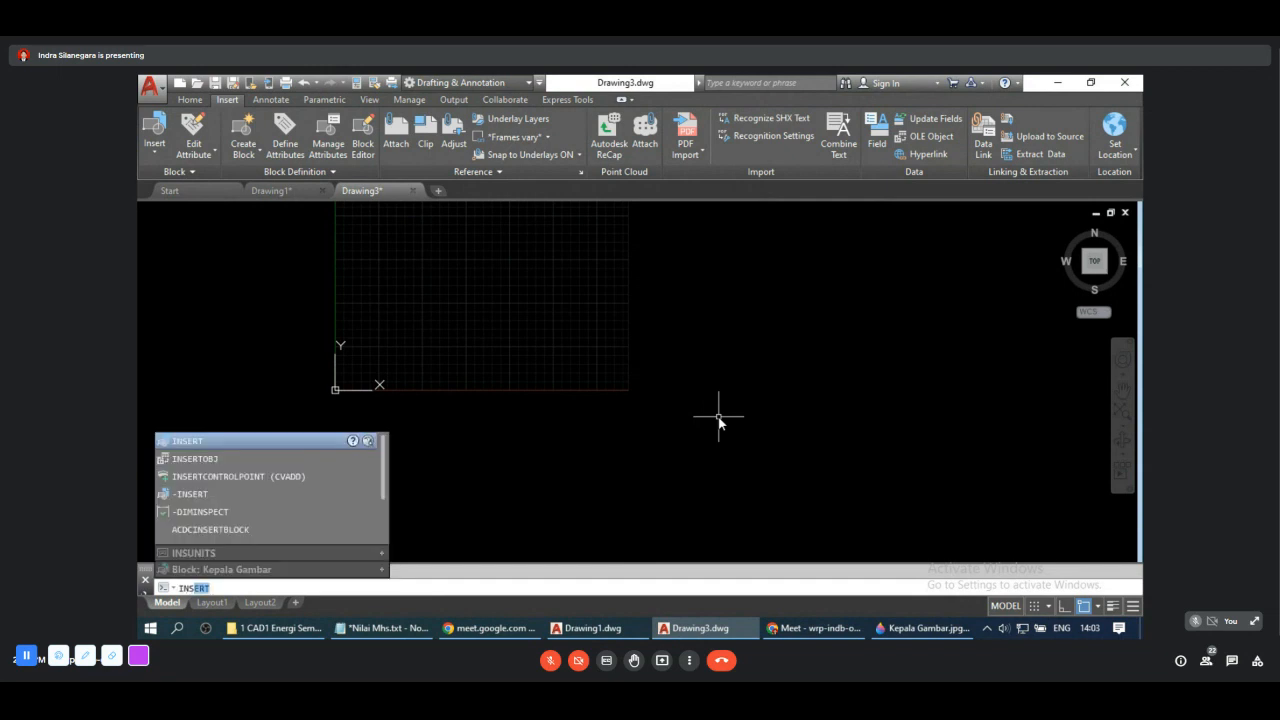
key(Return)
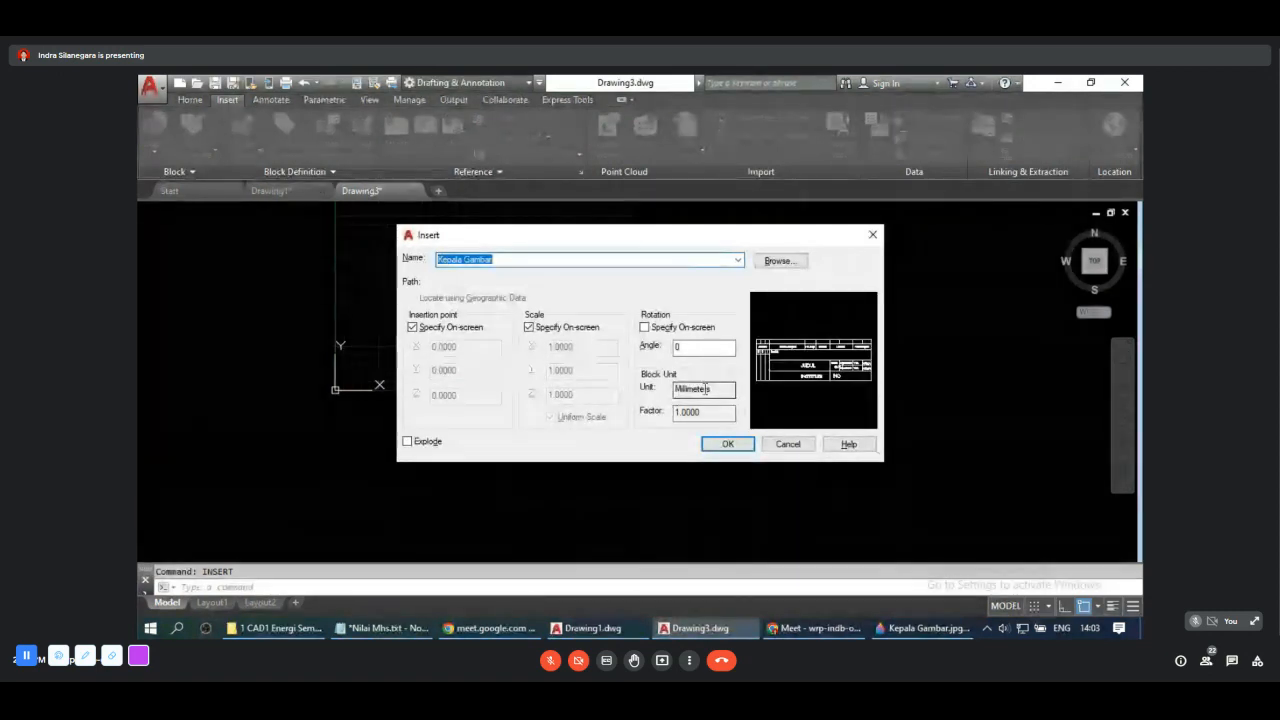
Step: Insert the Kepala Gambar block near the lower-right corner of the drawing area, specifying its insertion point and scale on screen
click(728, 444)
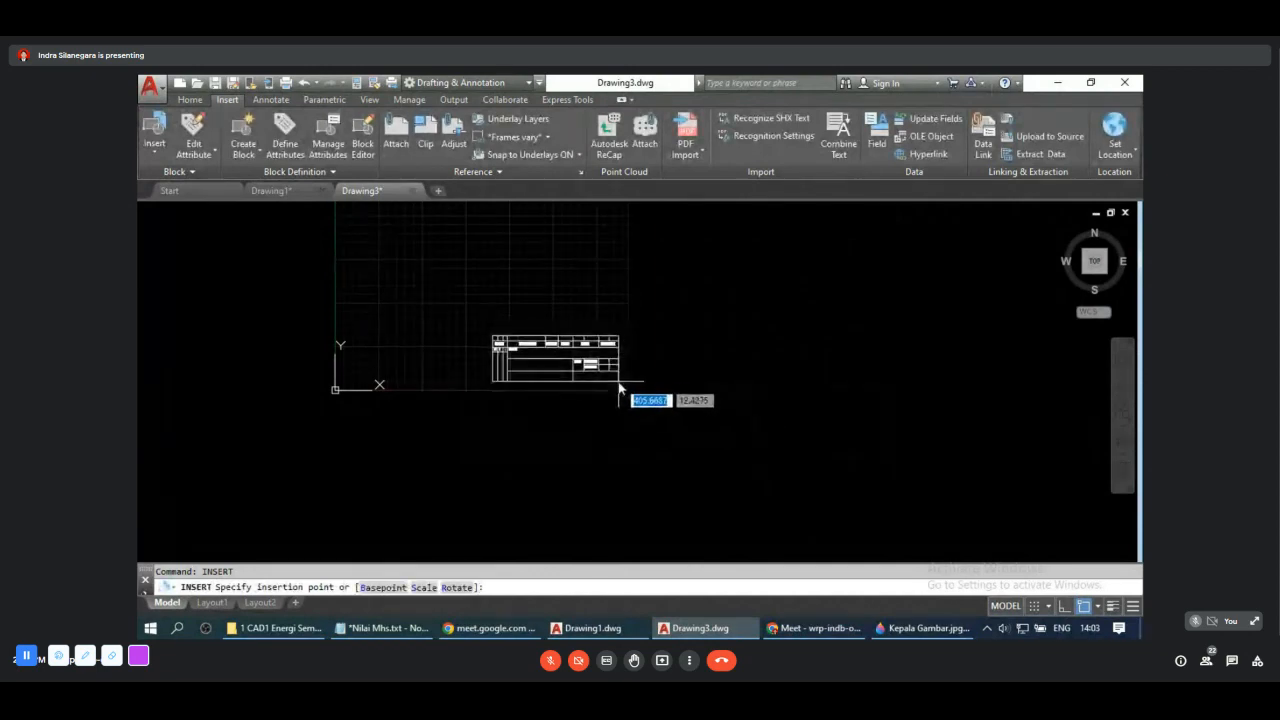
click(623, 387)
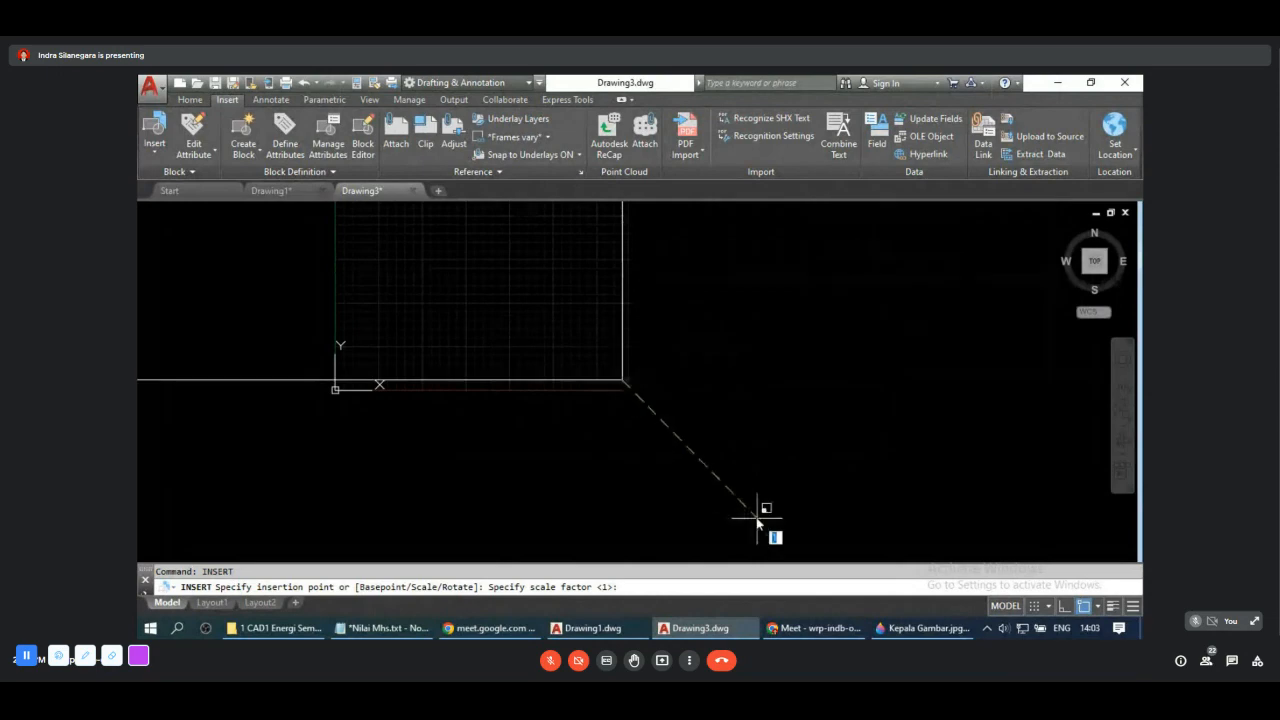
click(640, 405)
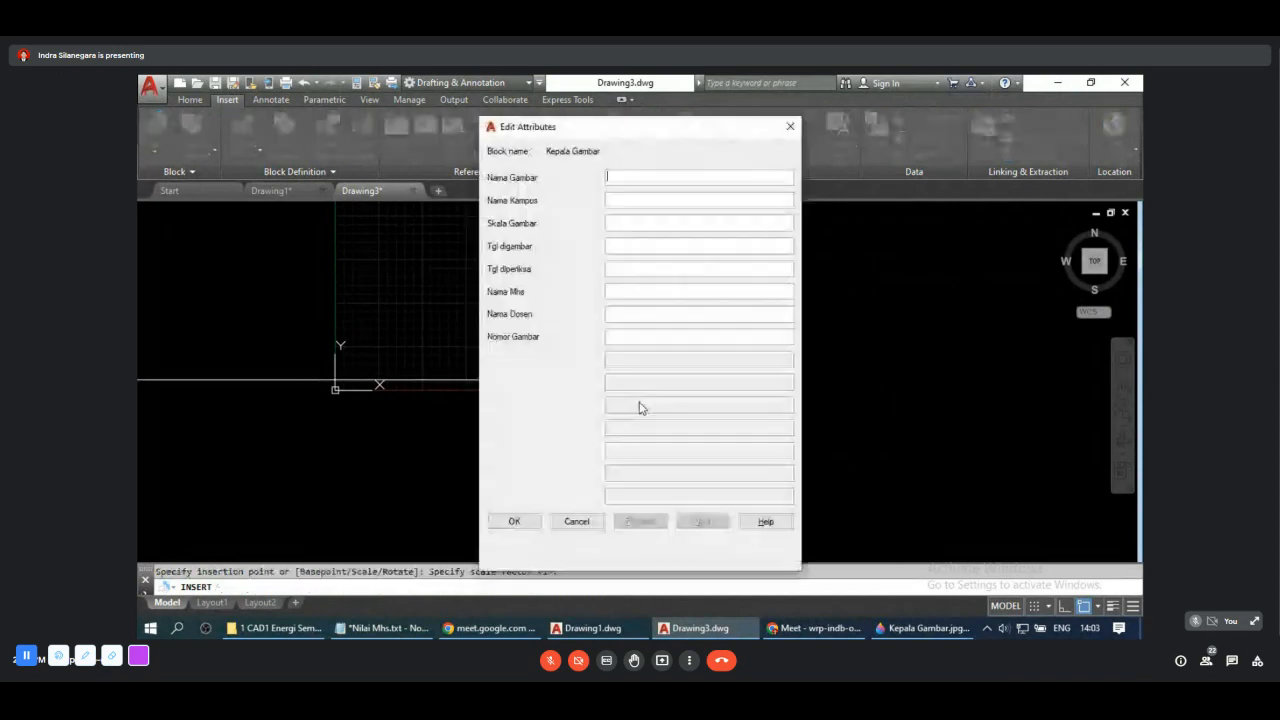
Step: Set the Tgl digambar attribute of the inserted title block to 22/02/22, leaving the other attributes blank
click(621, 245)
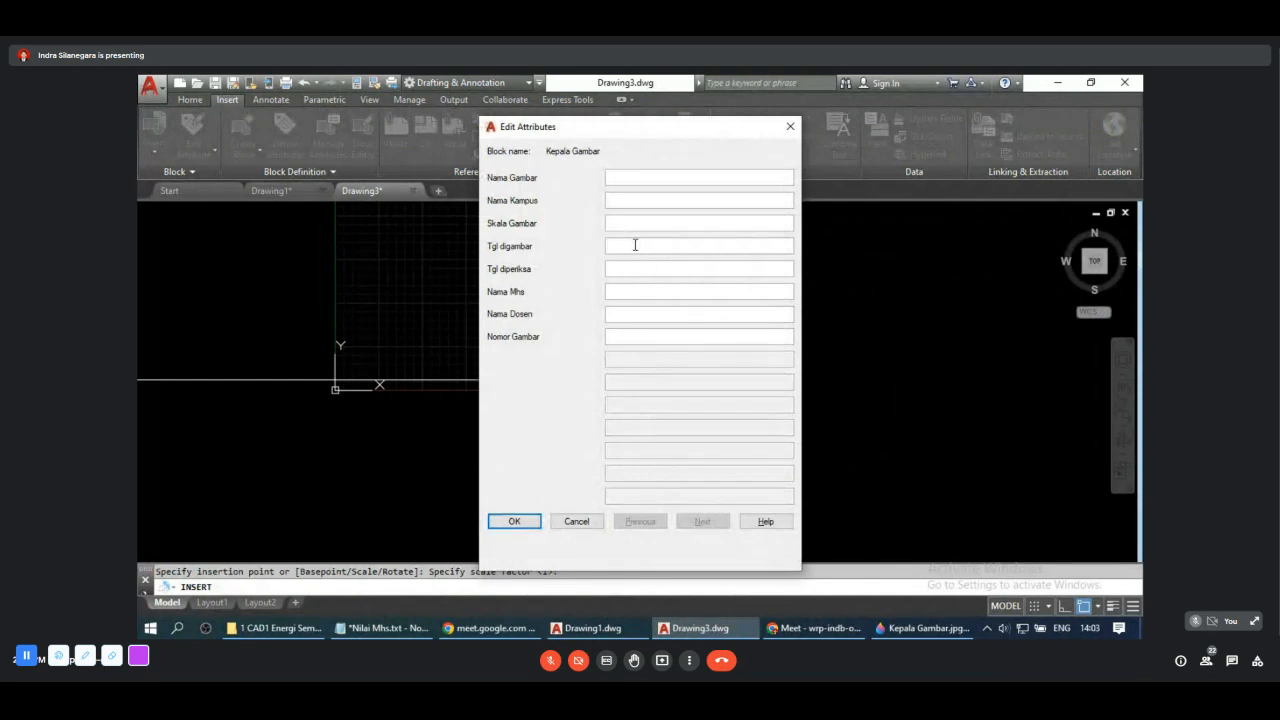
text(22/02/22)
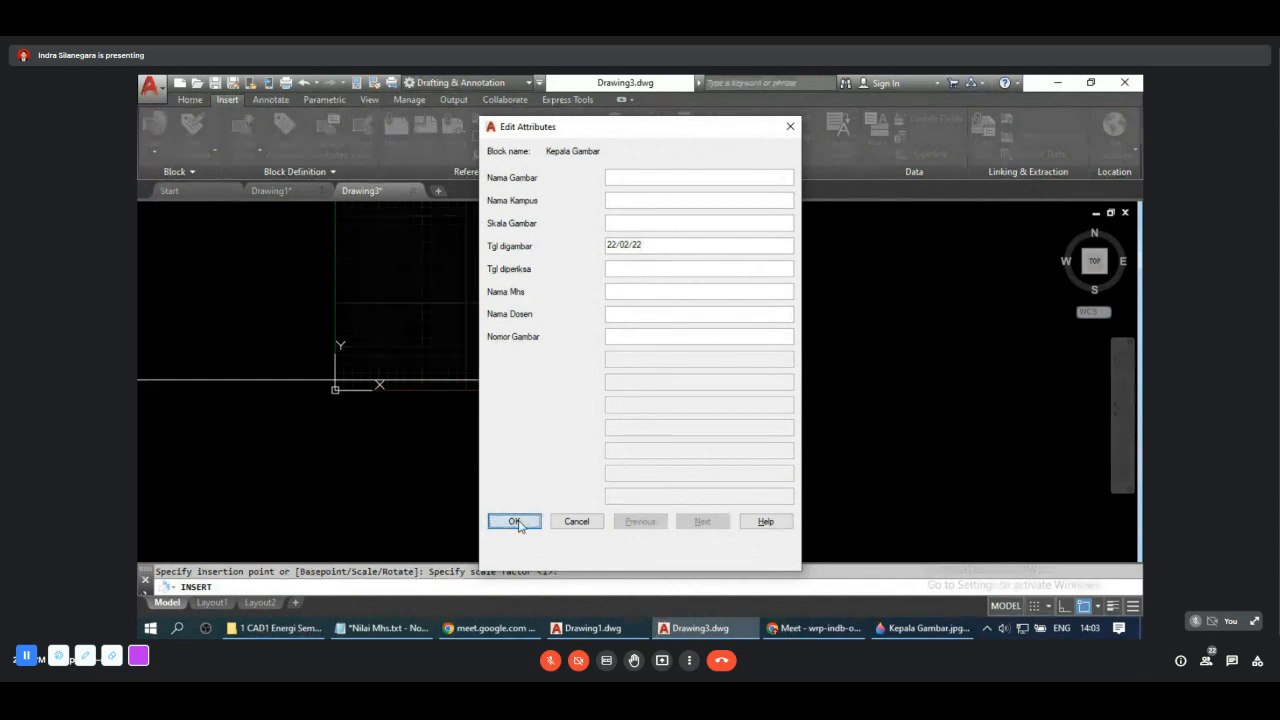
click(514, 521)
Step: Edit the title block's attributes and enter the student's name for Nama Mhs
scroll(629, 337, down, 2)
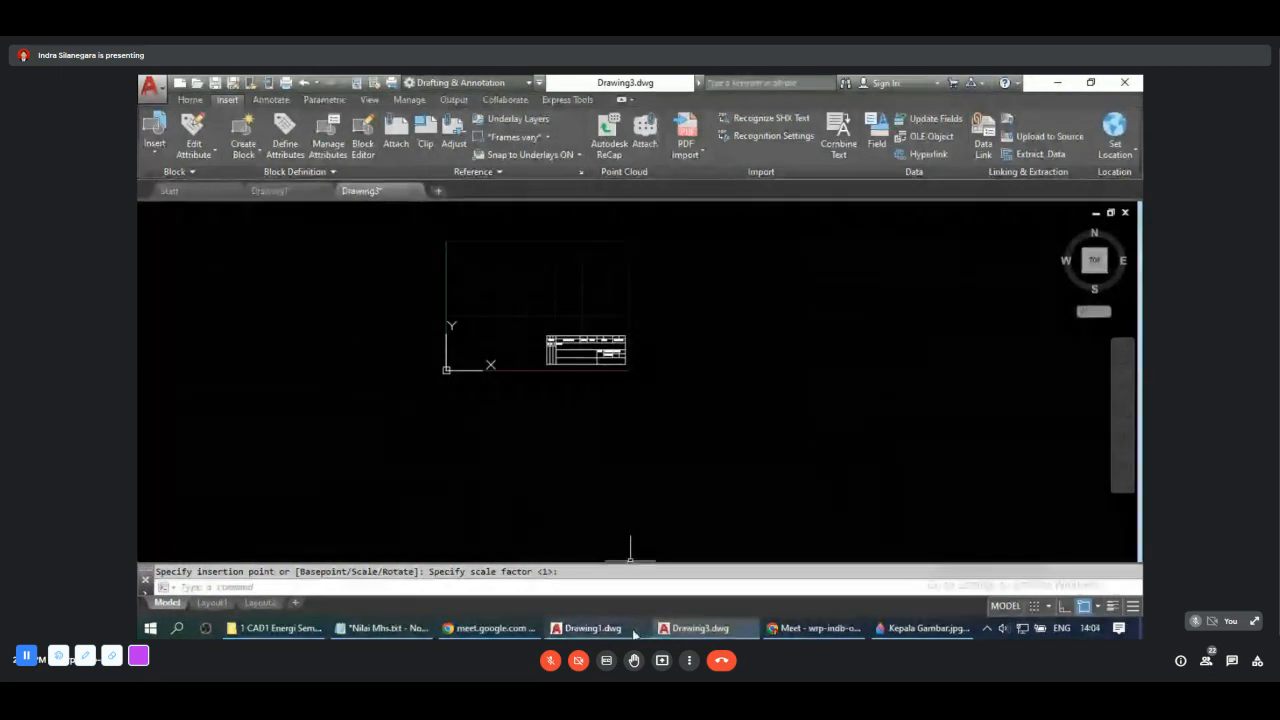
mouse_move(634, 630)
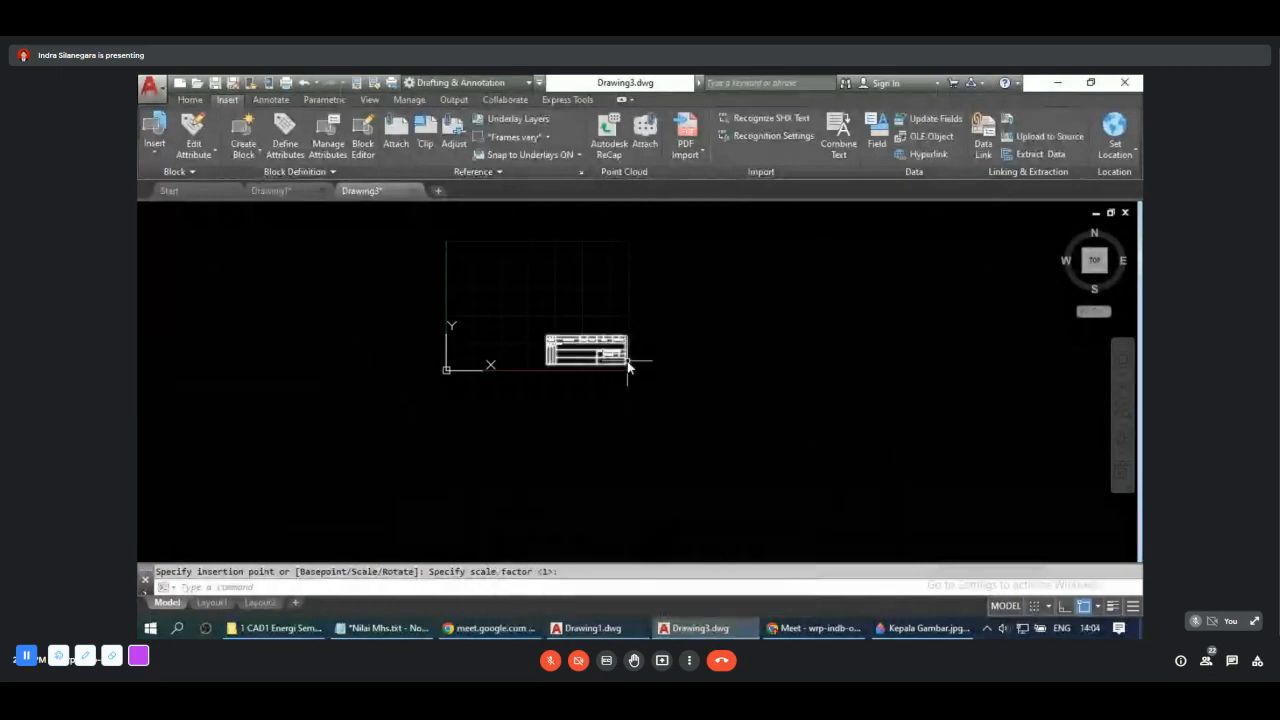
scroll(644, 322, up, 4)
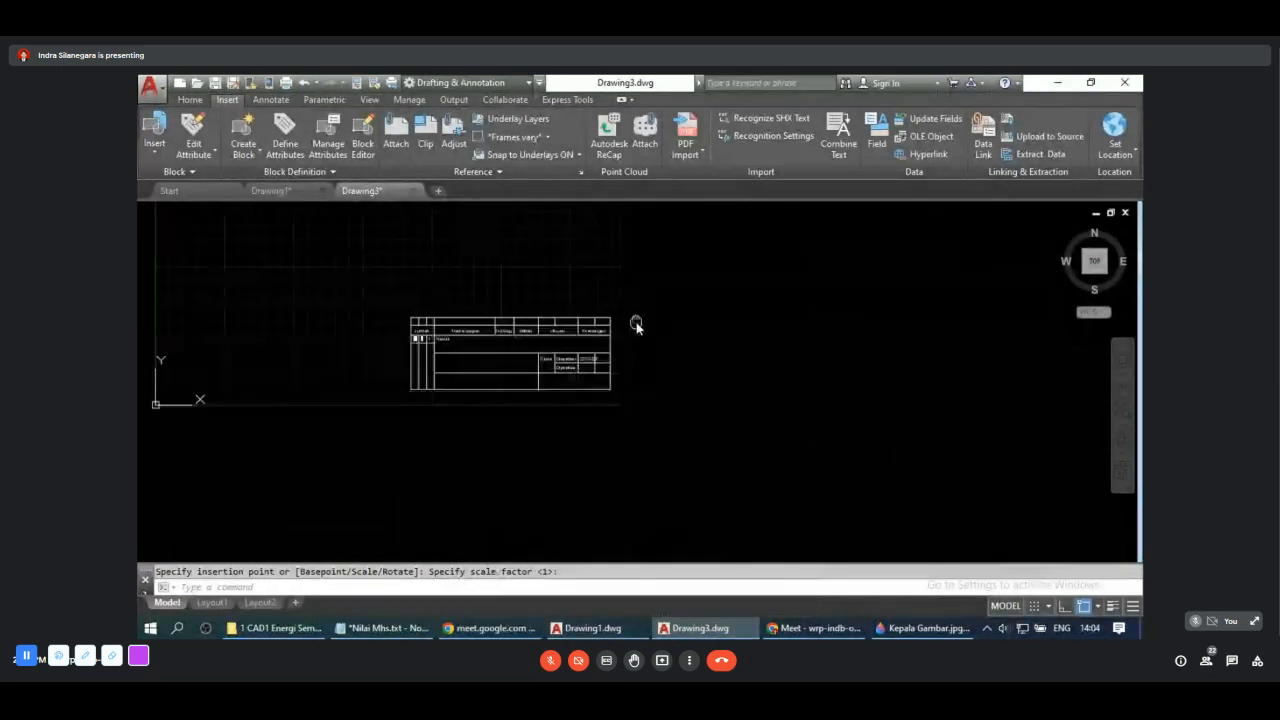
middle_drag(634, 323, 680, 394)
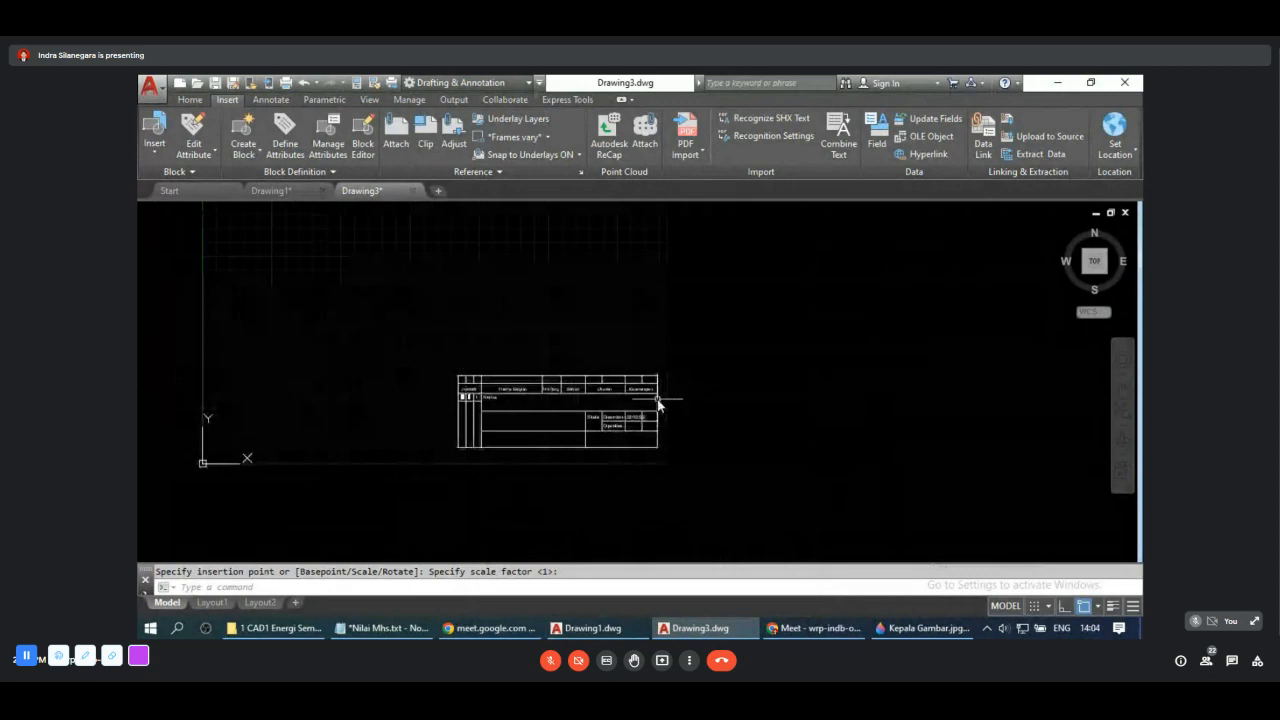
scroll(663, 420, up, 4)
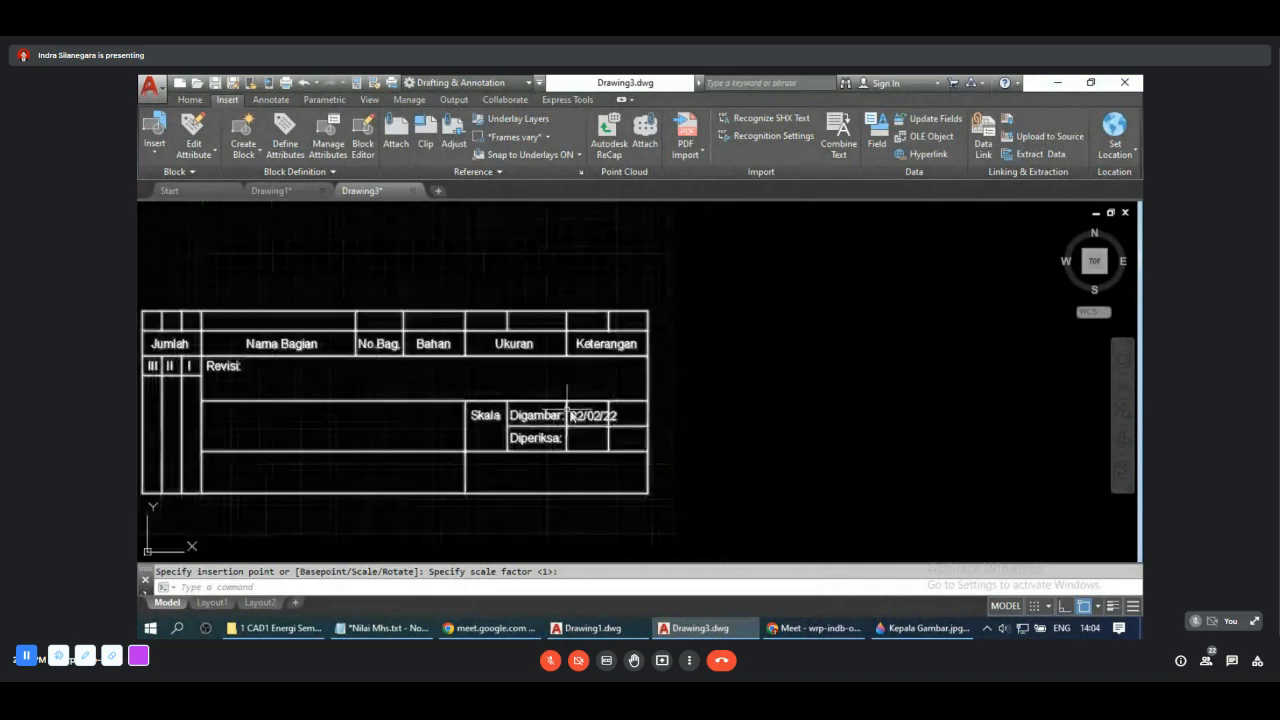
scroll(572, 415, down, 2)
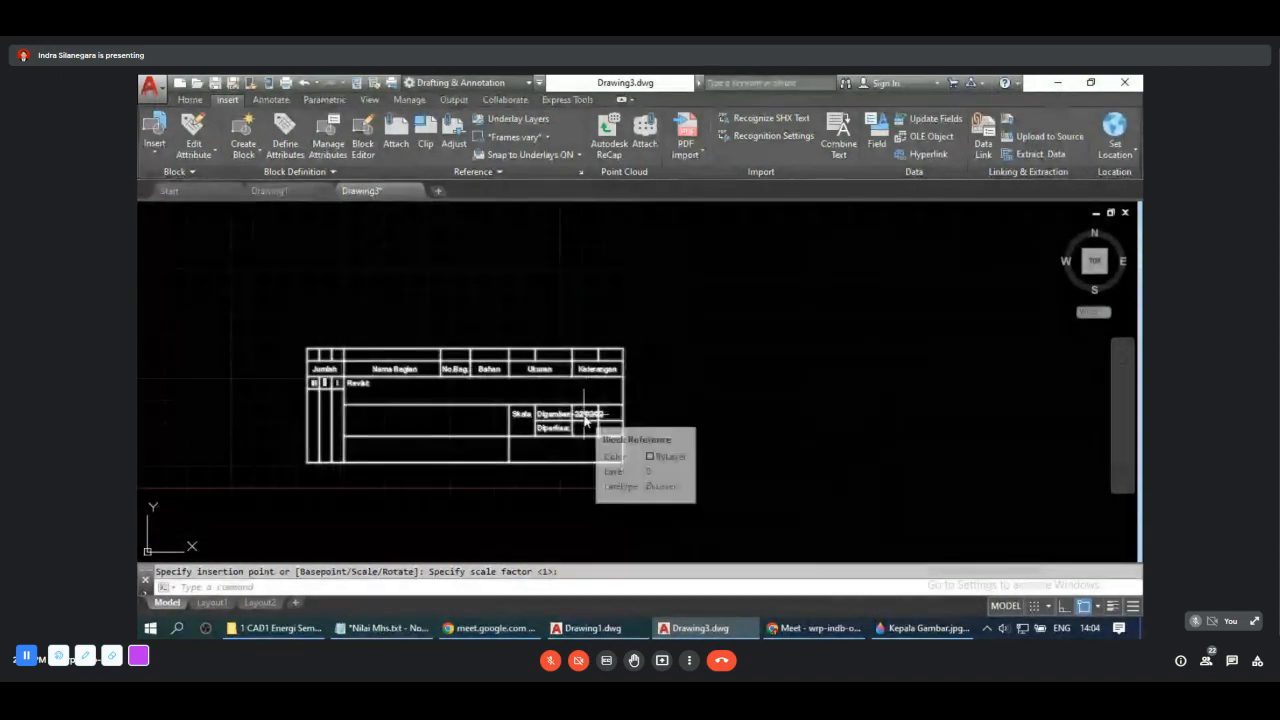
double_click(585, 420)
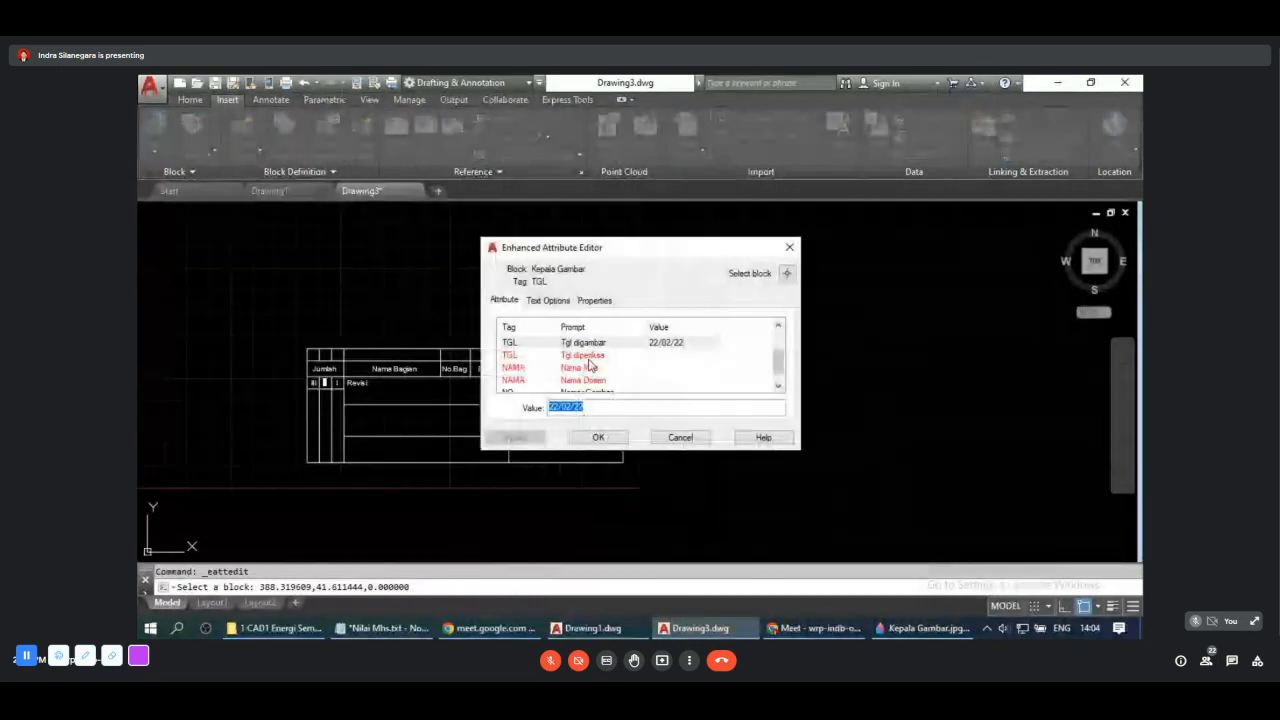
click(579, 356)
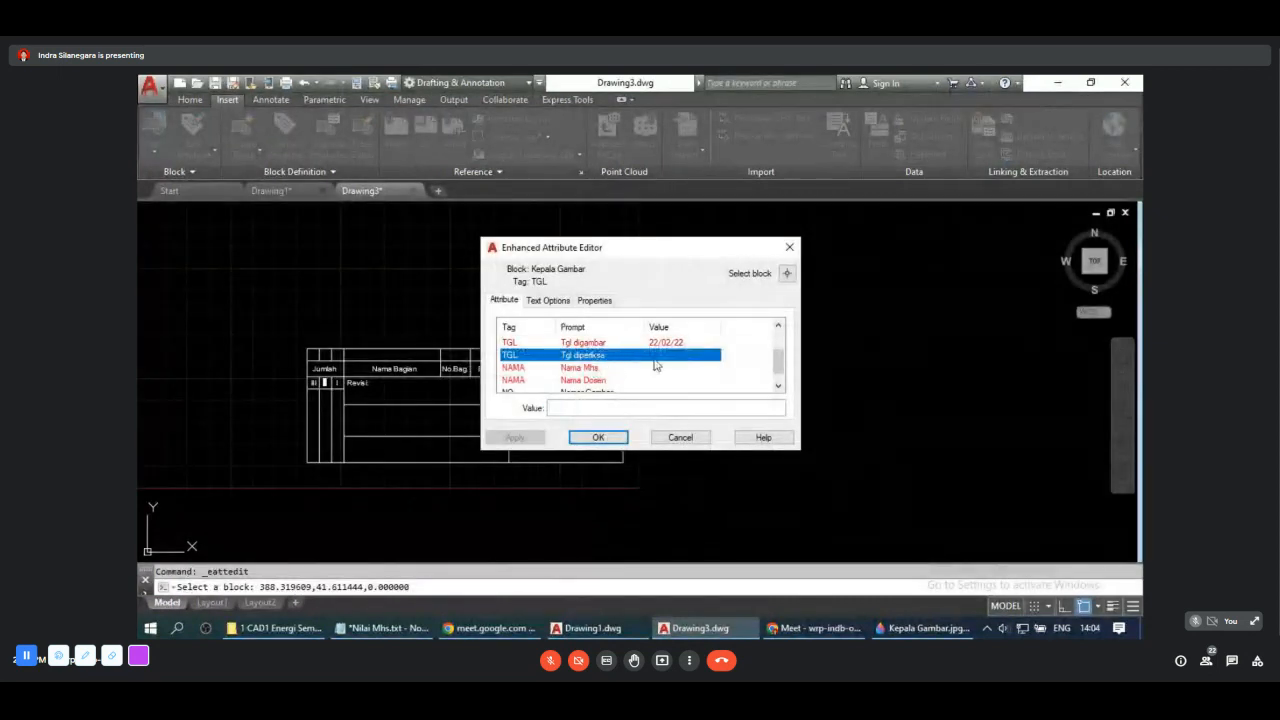
click(659, 369)
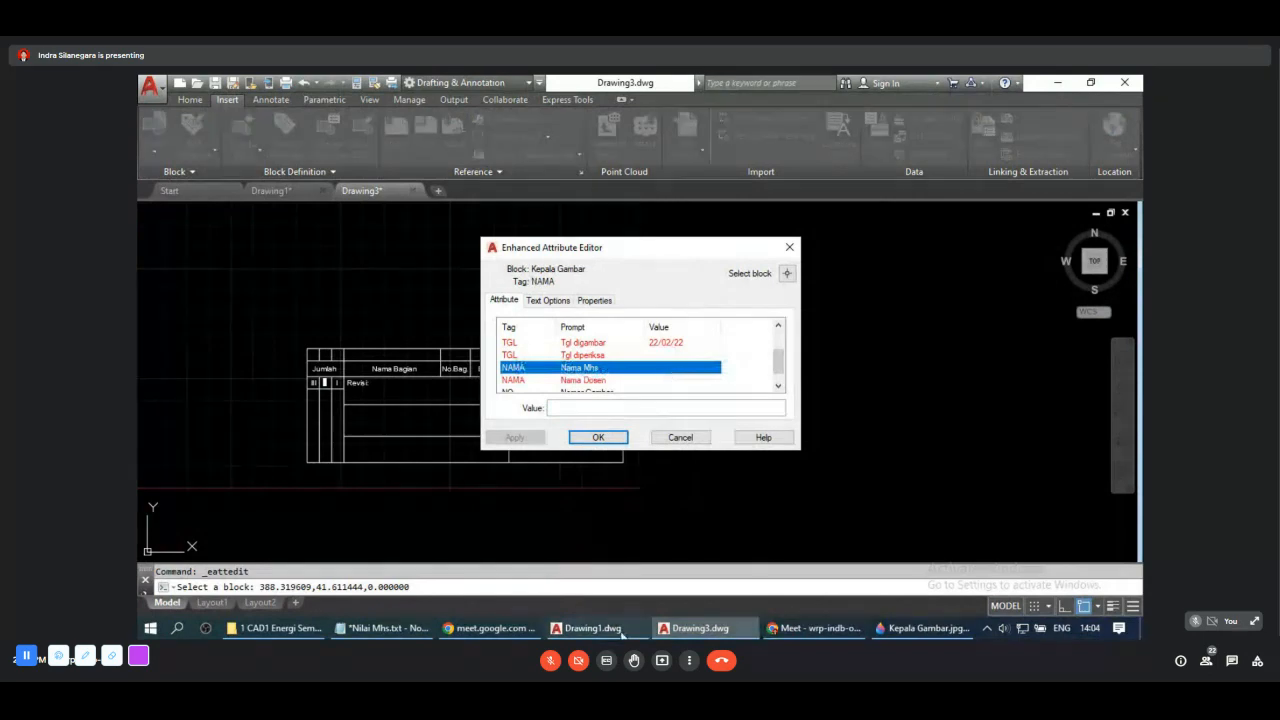
click(810, 628)
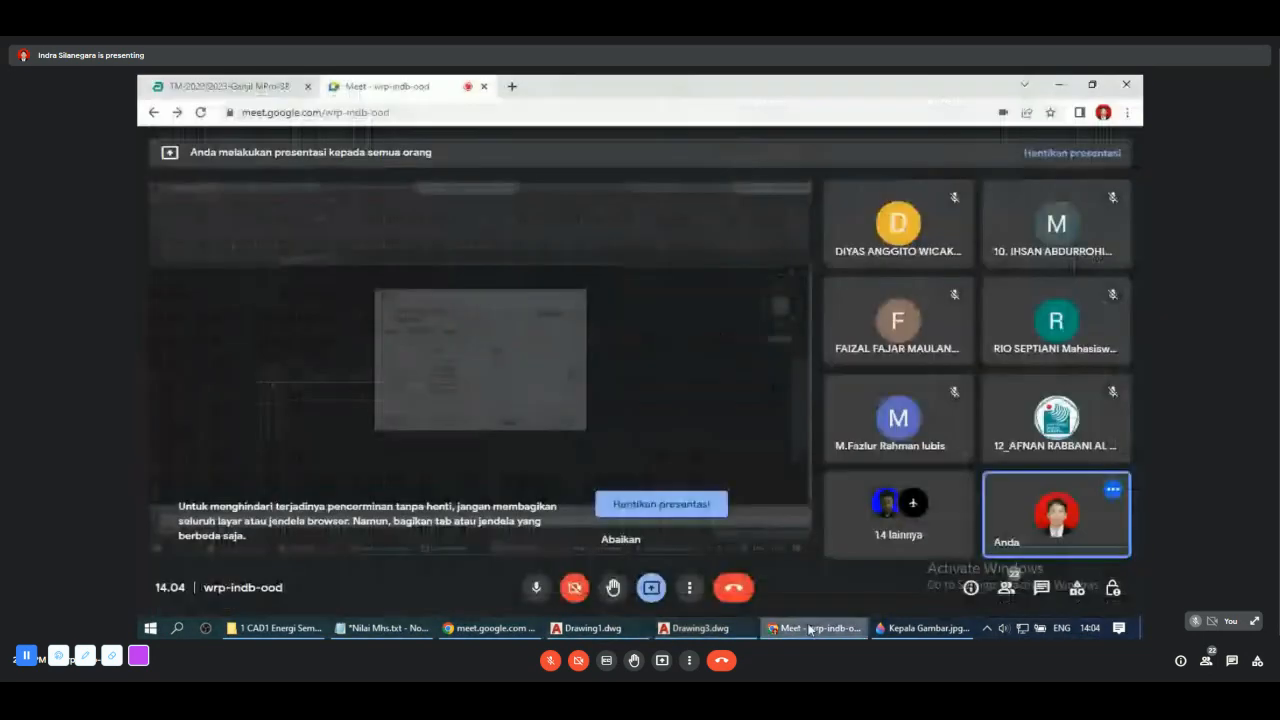
click(700, 628)
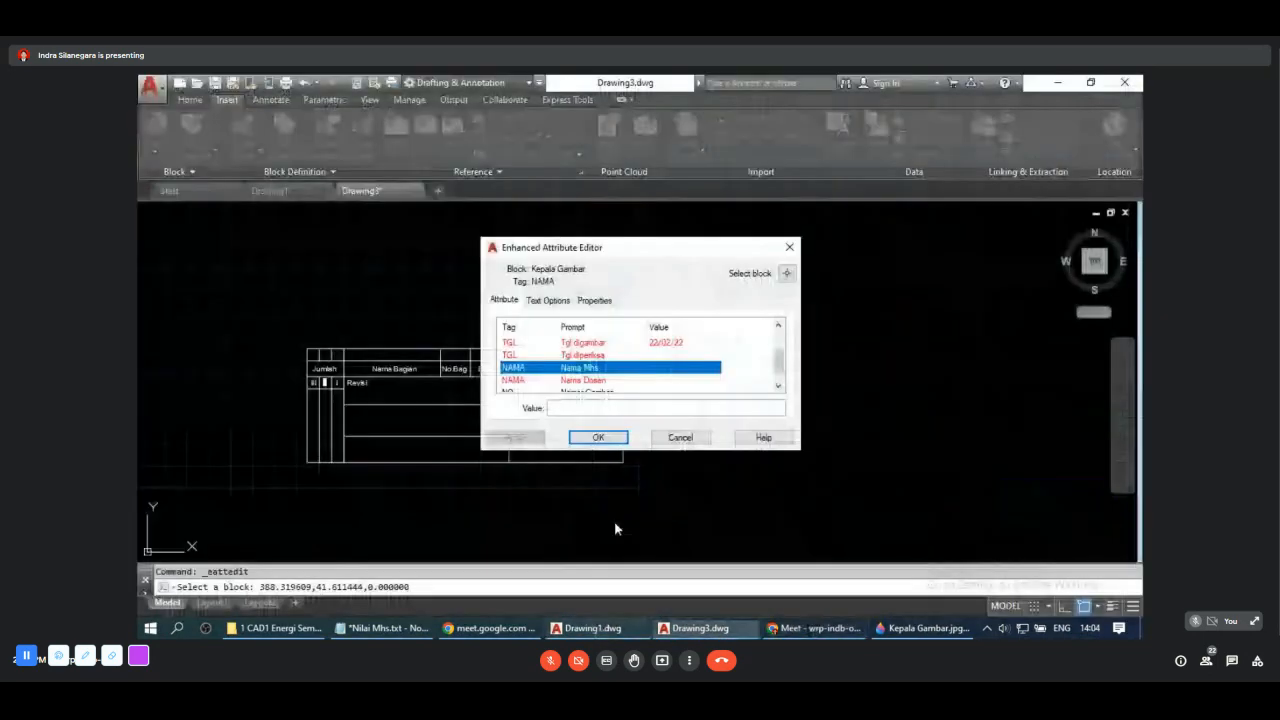
click(651, 406)
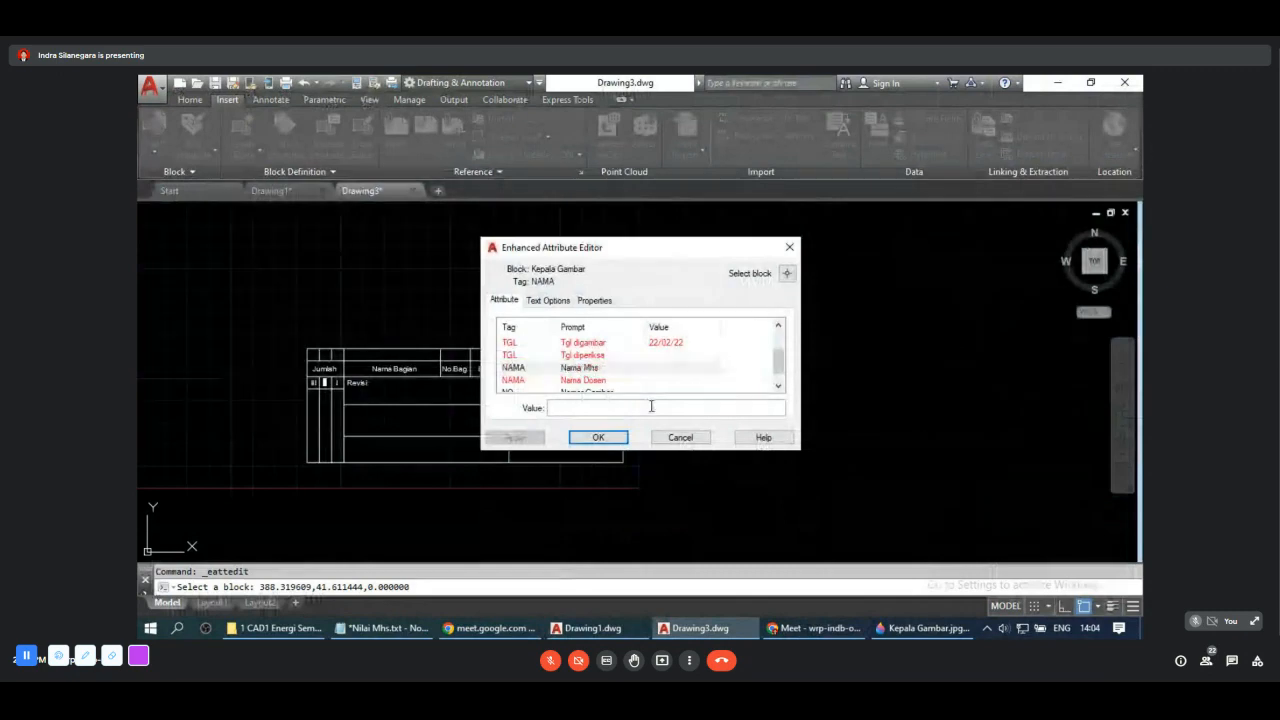
text(Rio)
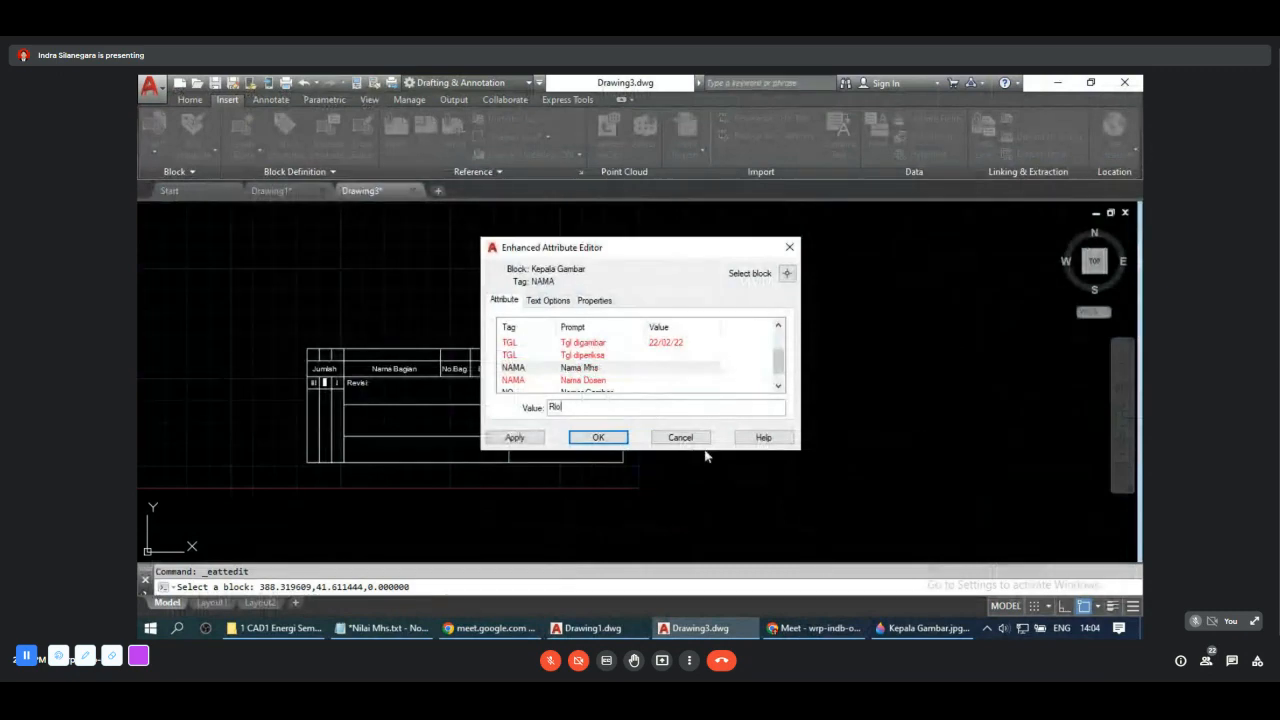
click(616, 437)
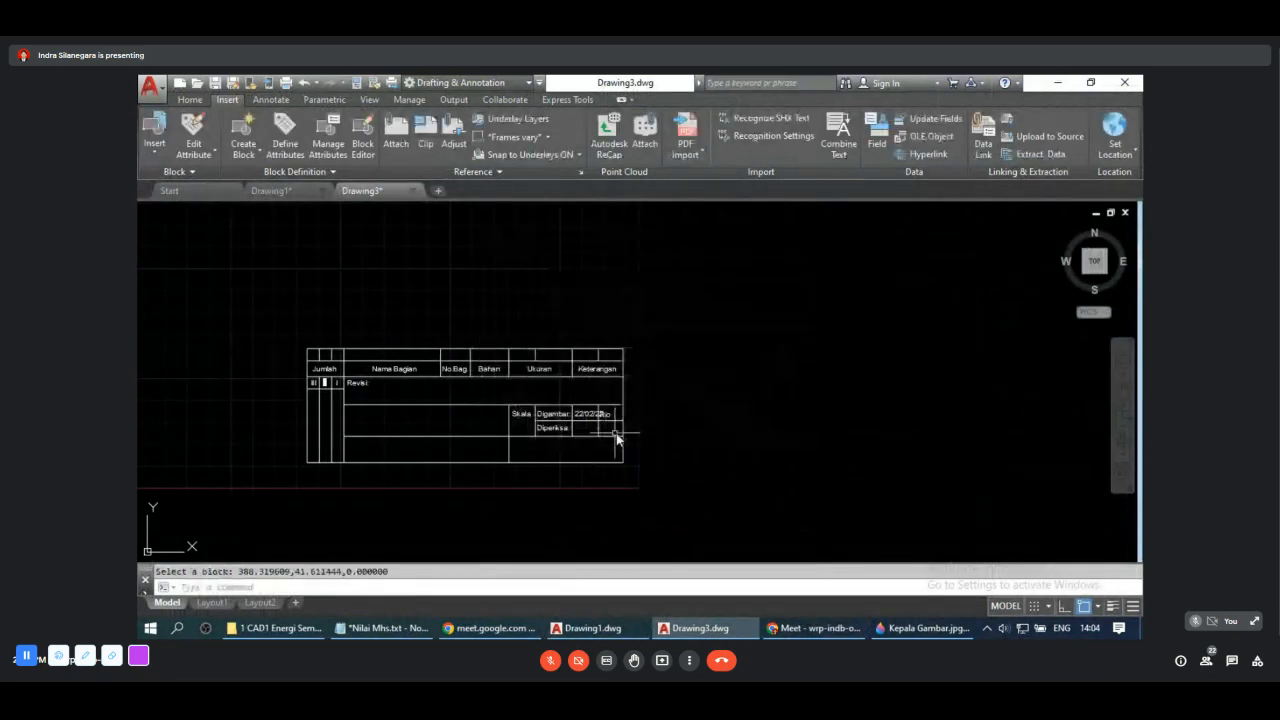
Step: Examine the date and student name in the Digambar row and review the block's attribute values without changing them
scroll(616, 433, up, 8)
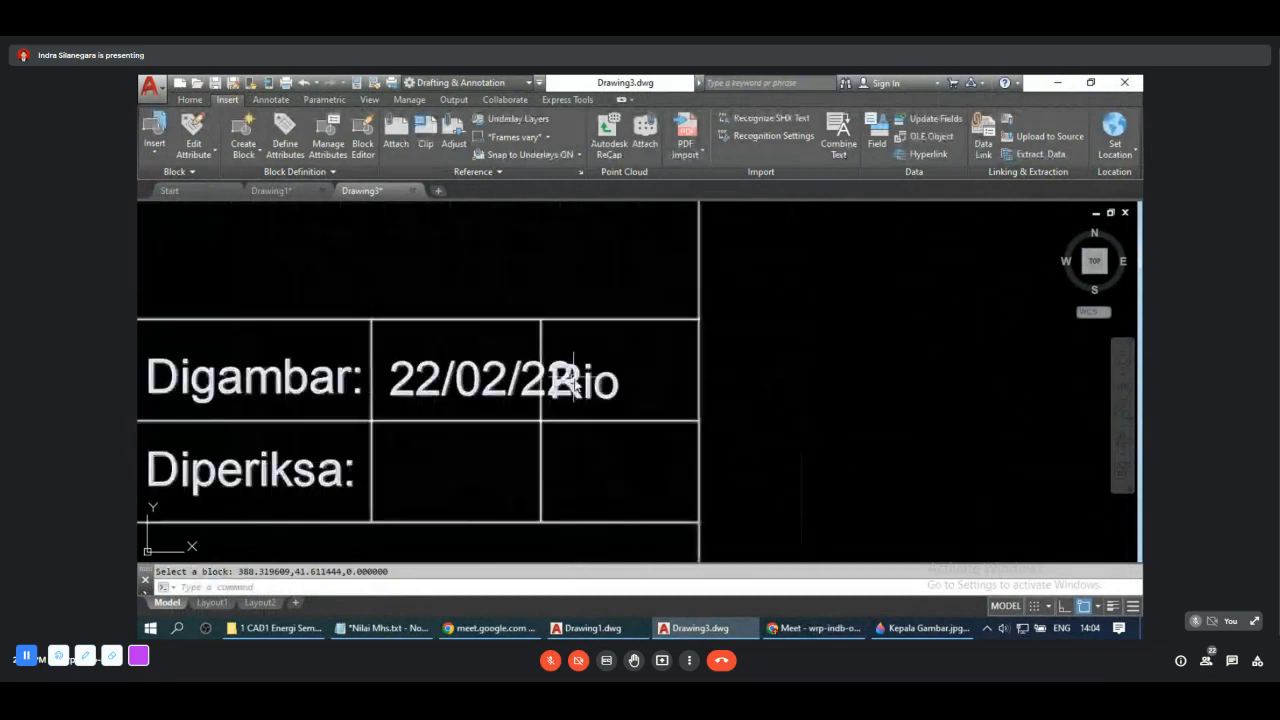
scroll(590, 383, down, 4)
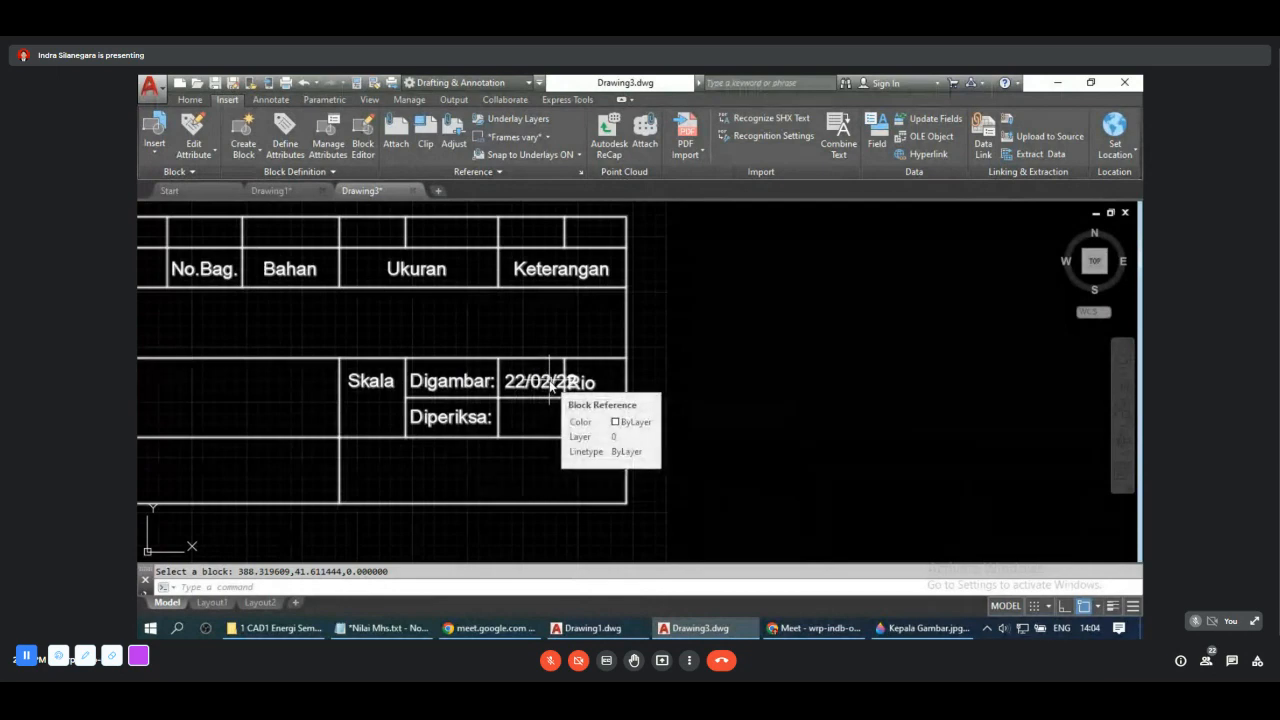
double_click(550, 385)
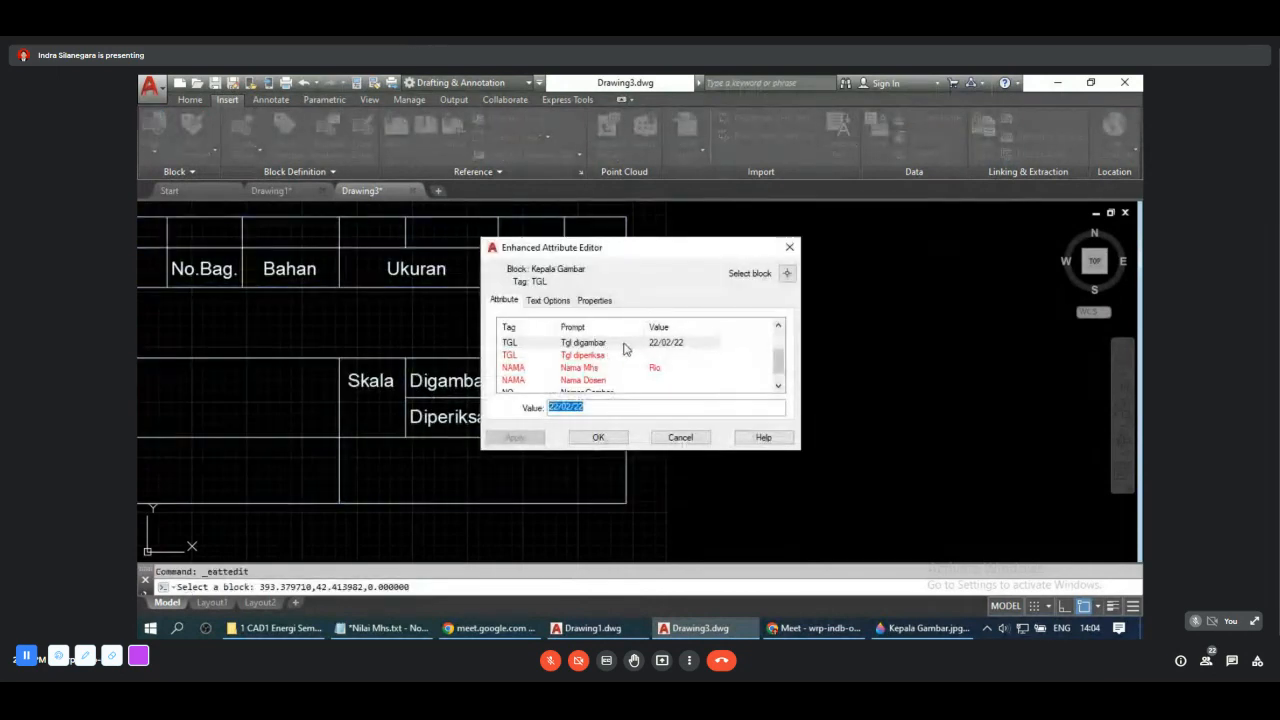
click(789, 247)
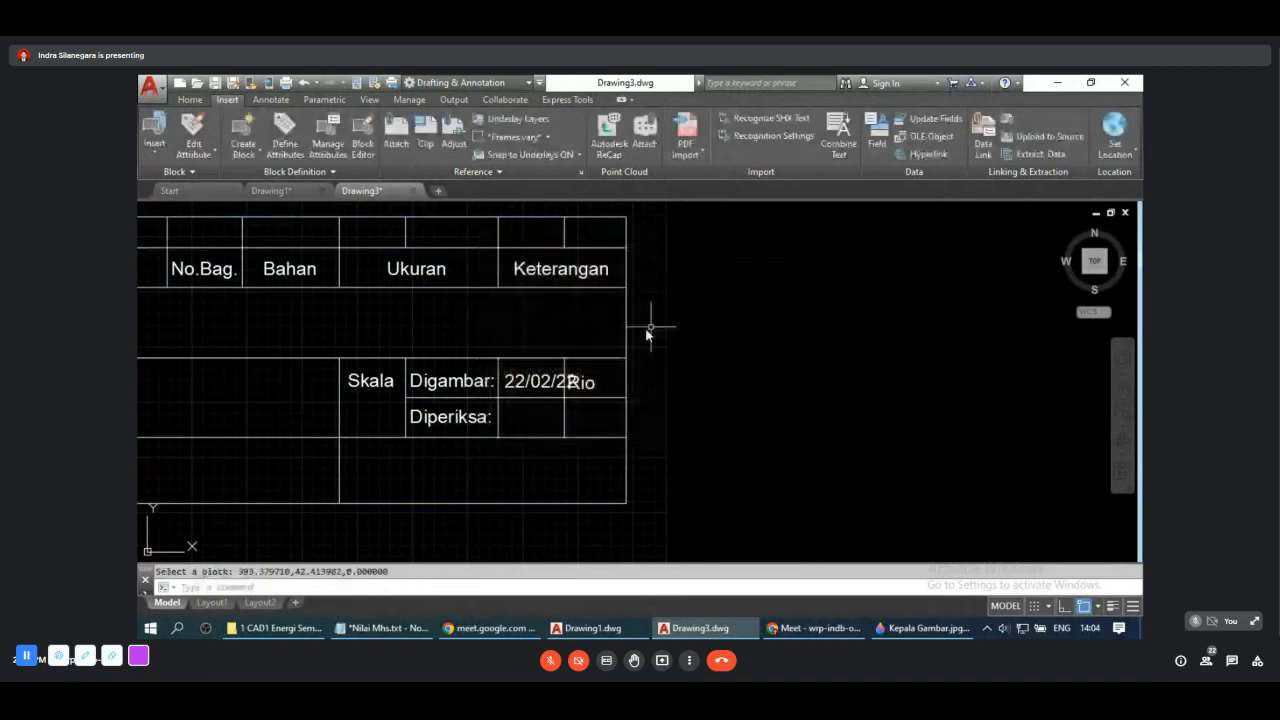
click(548, 388)
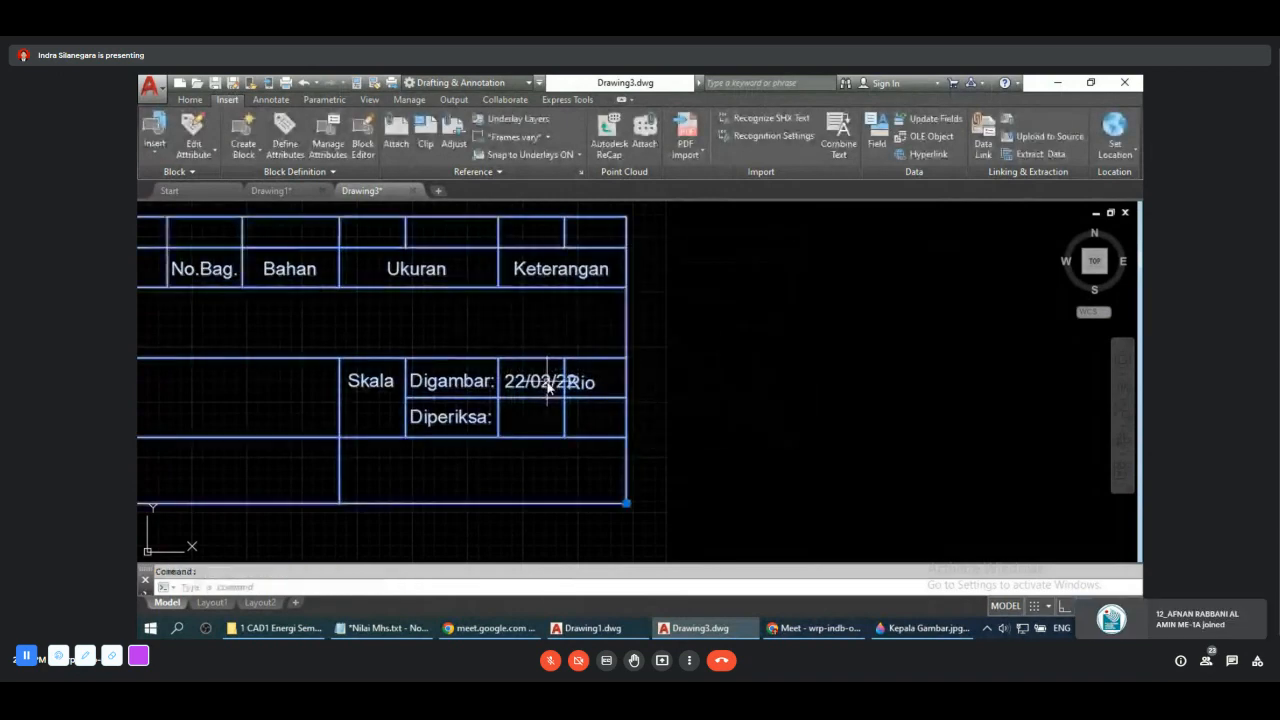
right_click(548, 388)
click(800, 359)
click(800, 359)
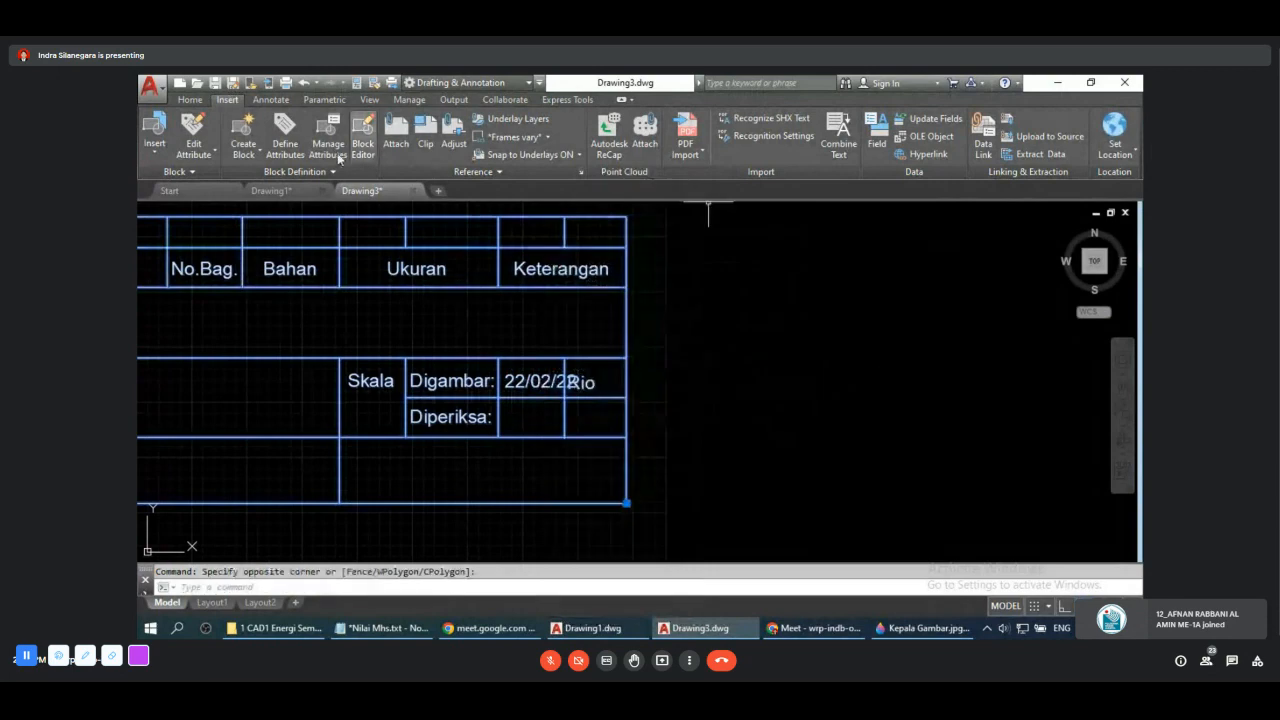
click(205, 155)
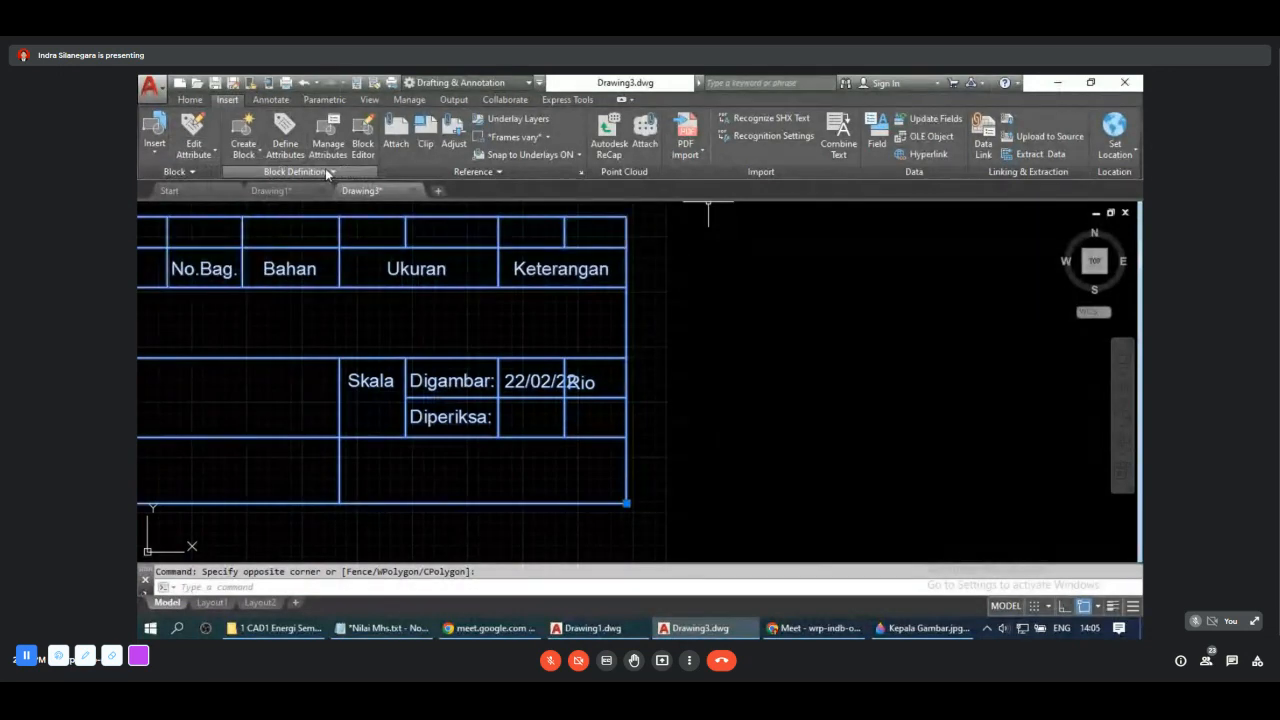
click(292, 140)
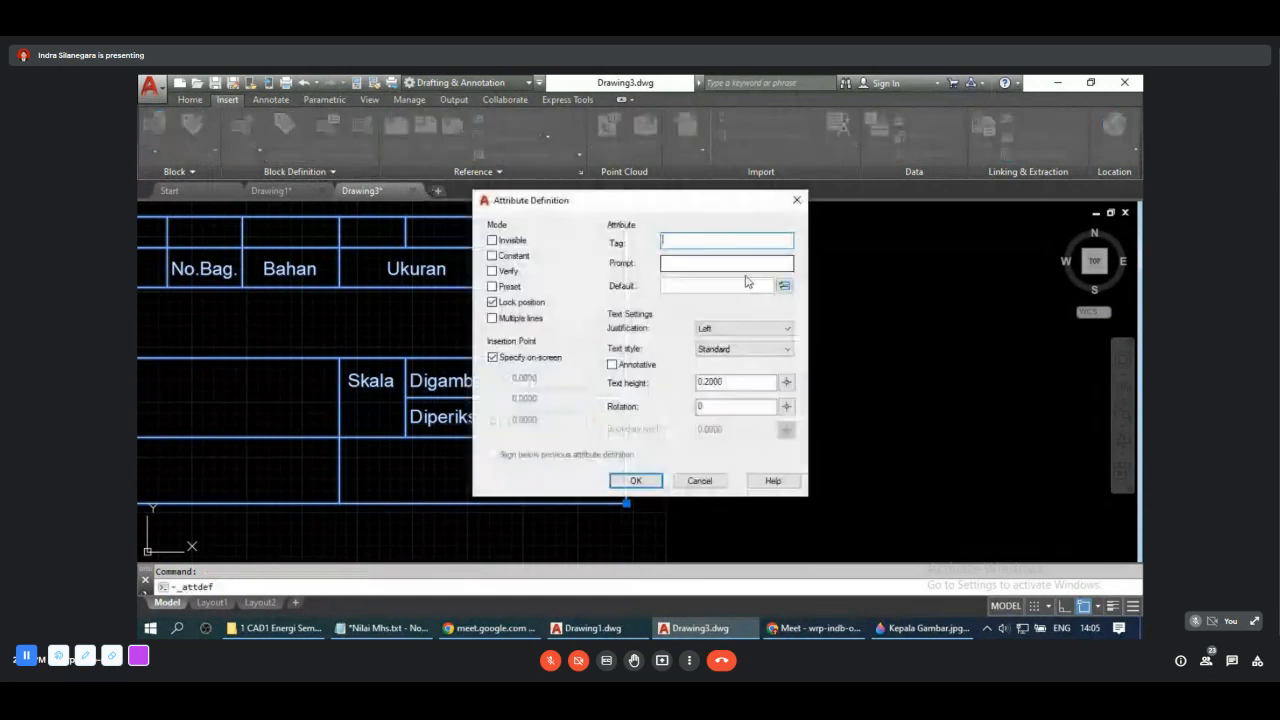
click(797, 200)
click(321, 172)
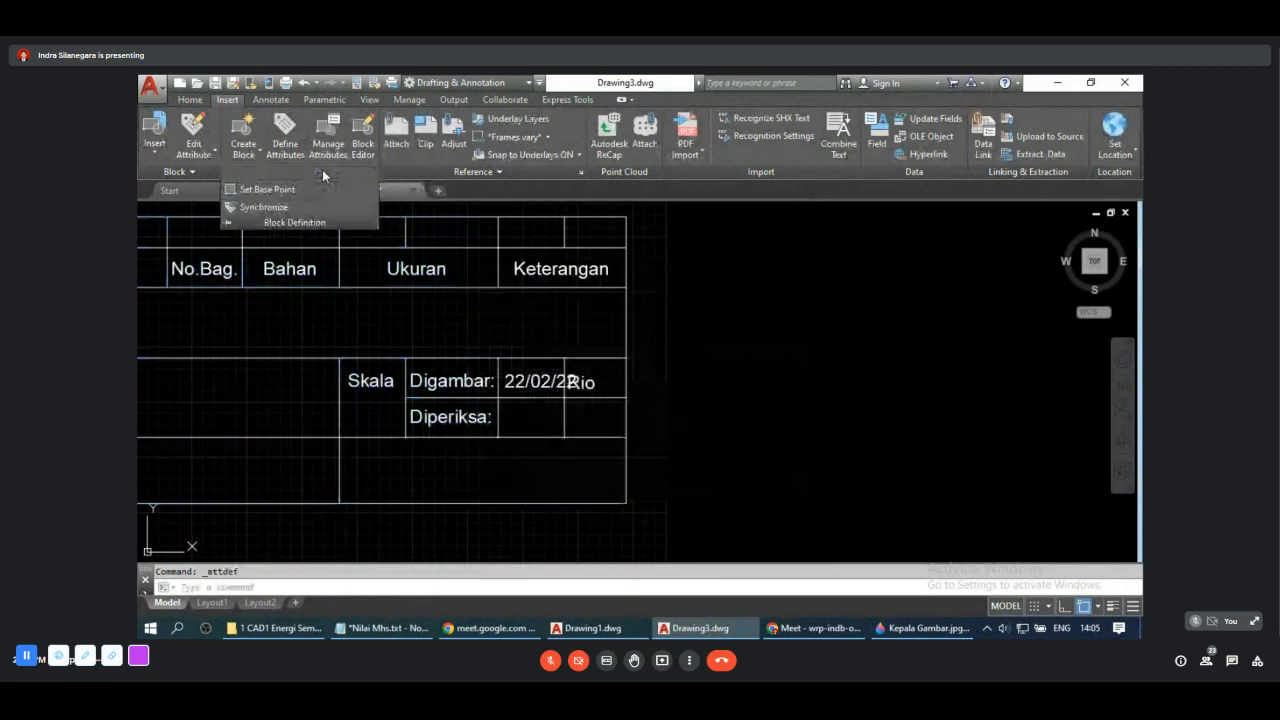
Step: Open the title block's attributes for editing and review the text options of the Tgl digambar attribute
click(216, 154)
click(205, 178)
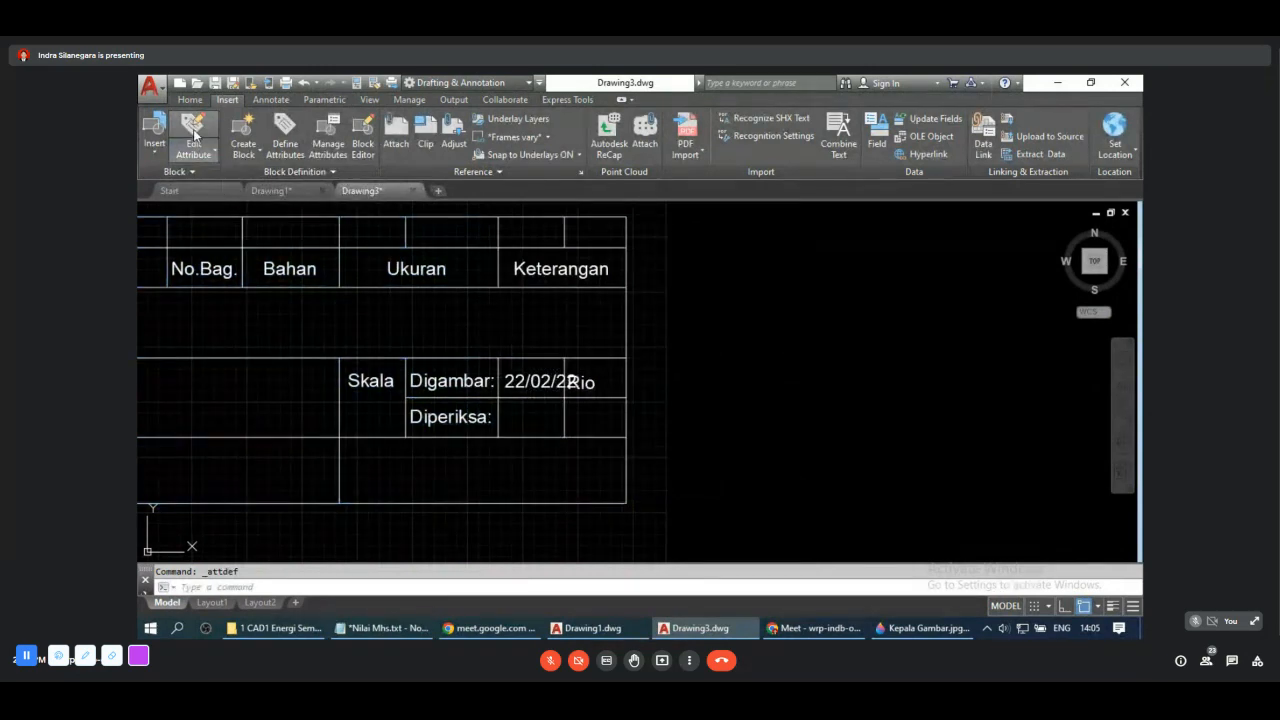
click(561, 291)
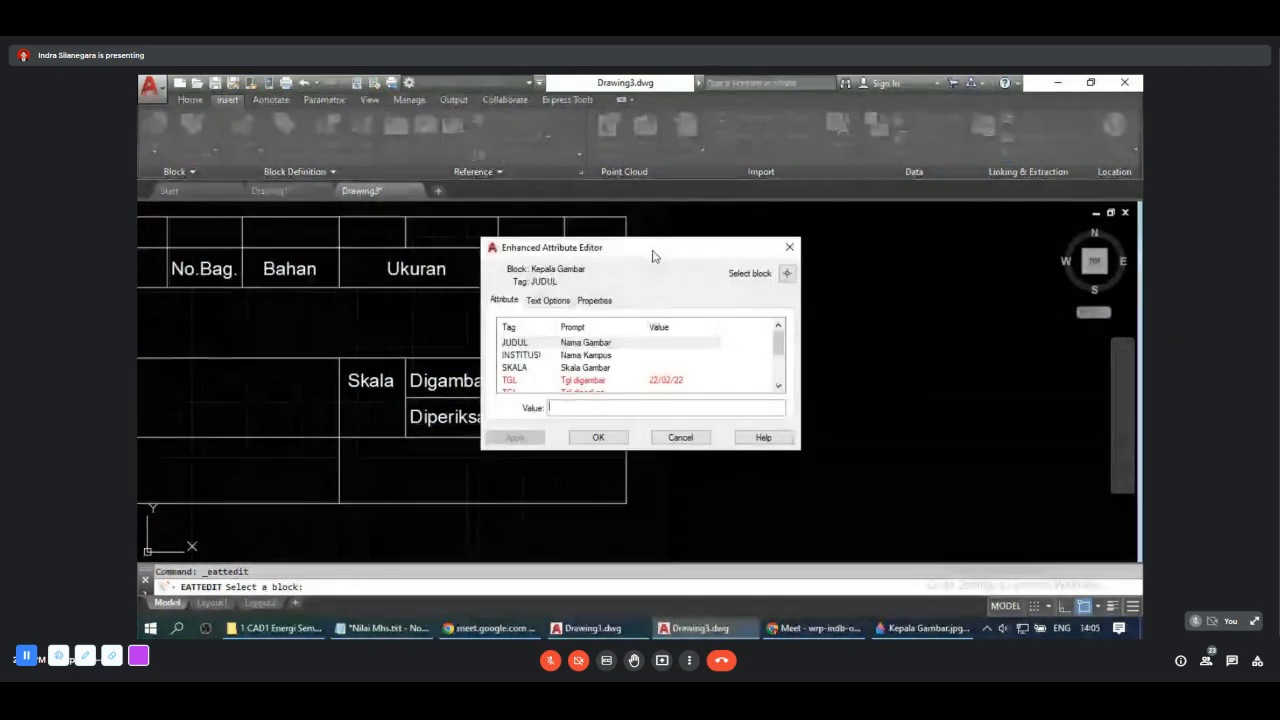
drag(651, 260, 808, 267)
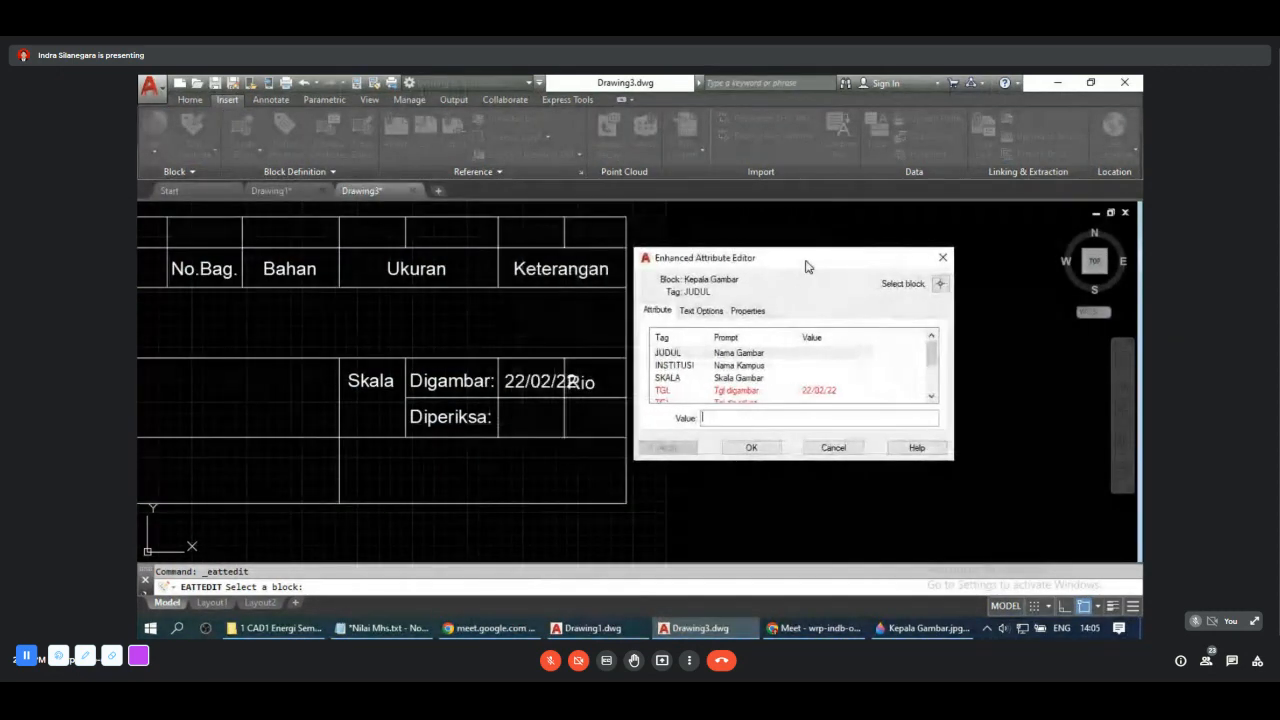
click(755, 366)
click(755, 367)
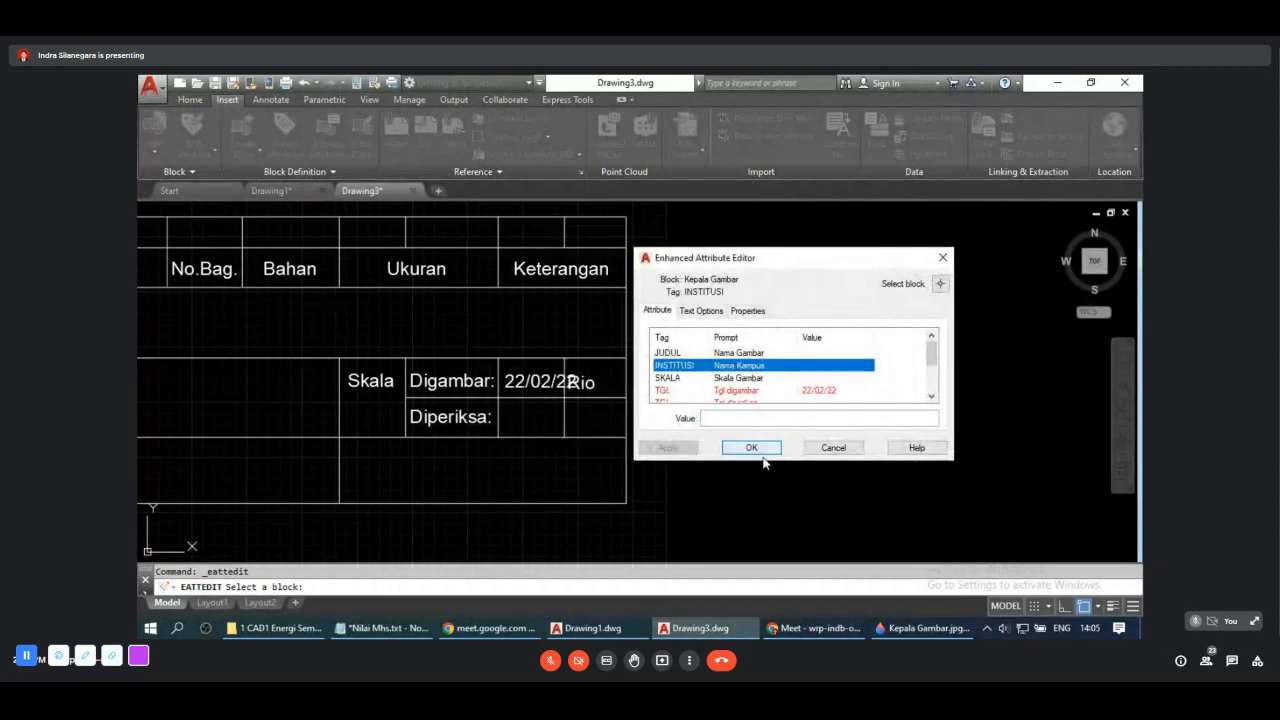
click(798, 391)
click(701, 311)
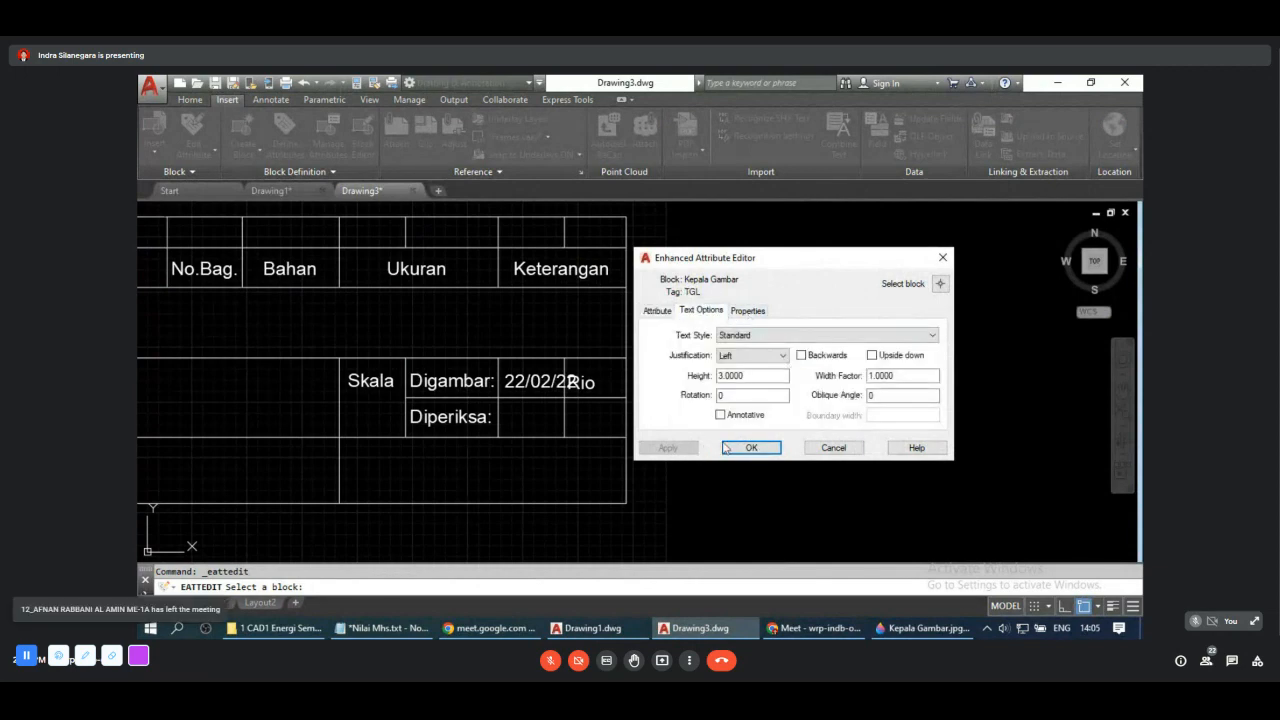
click(727, 448)
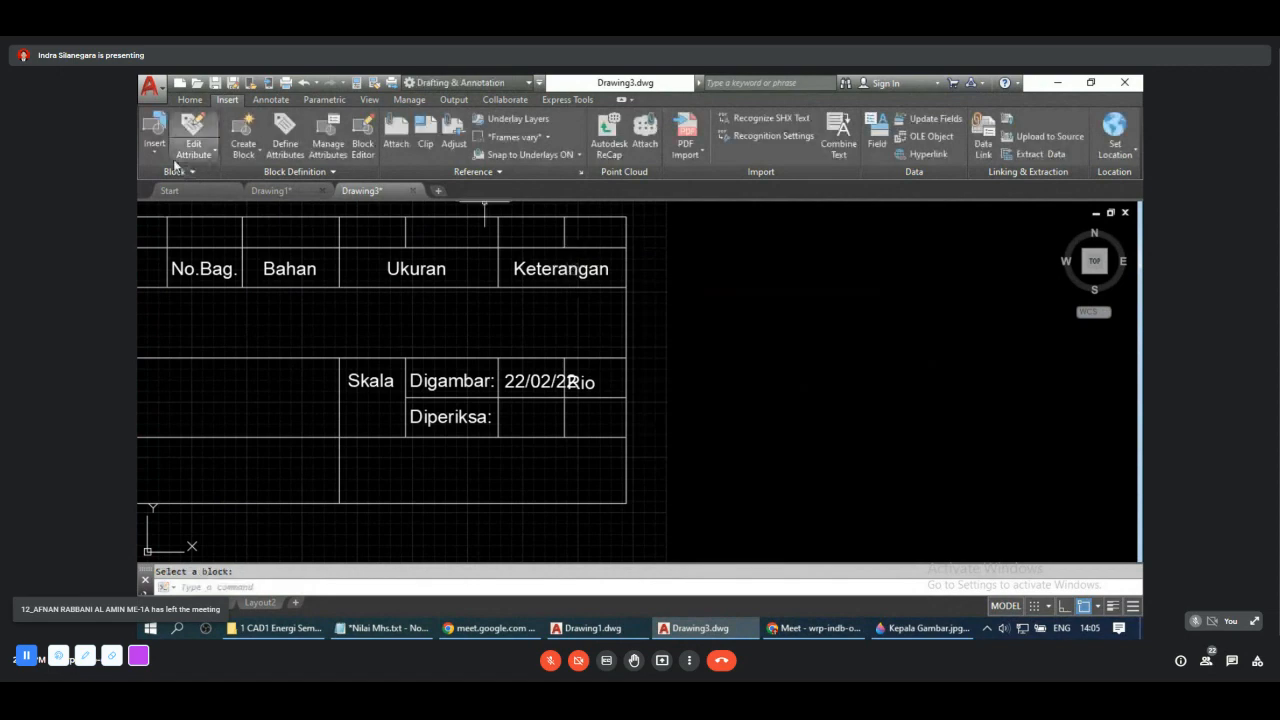
click(156, 150)
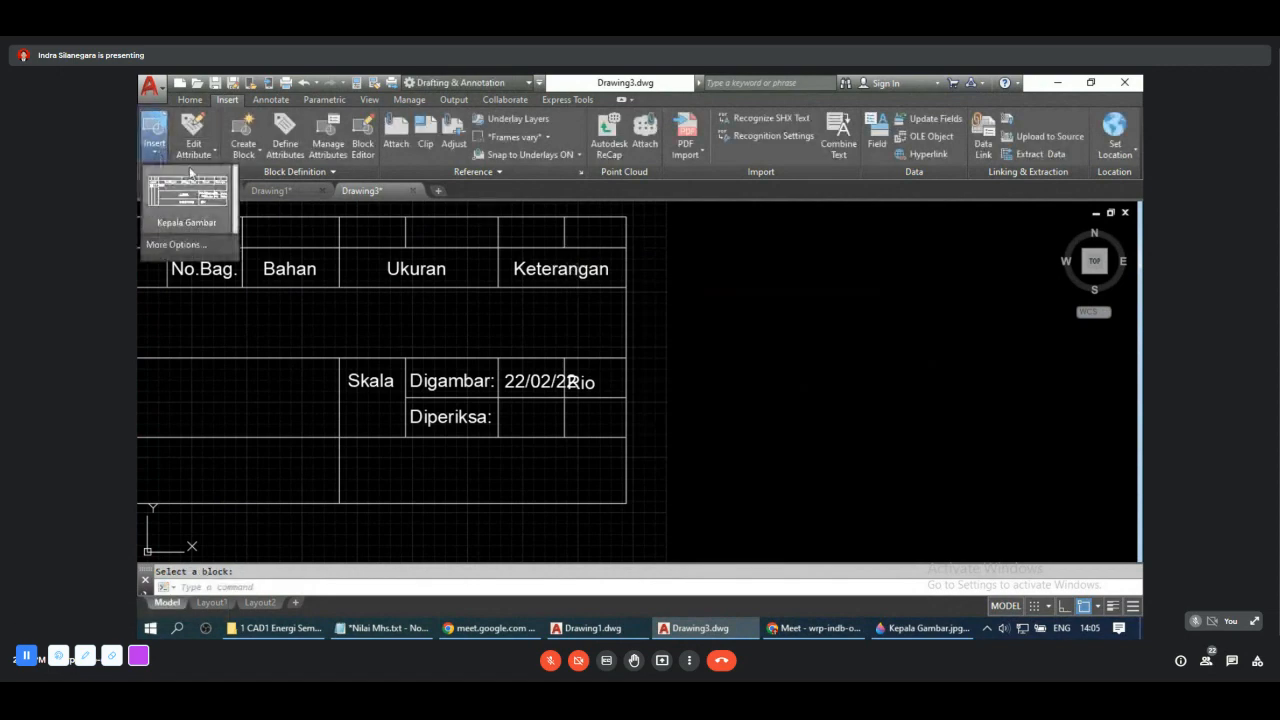
click(193, 244)
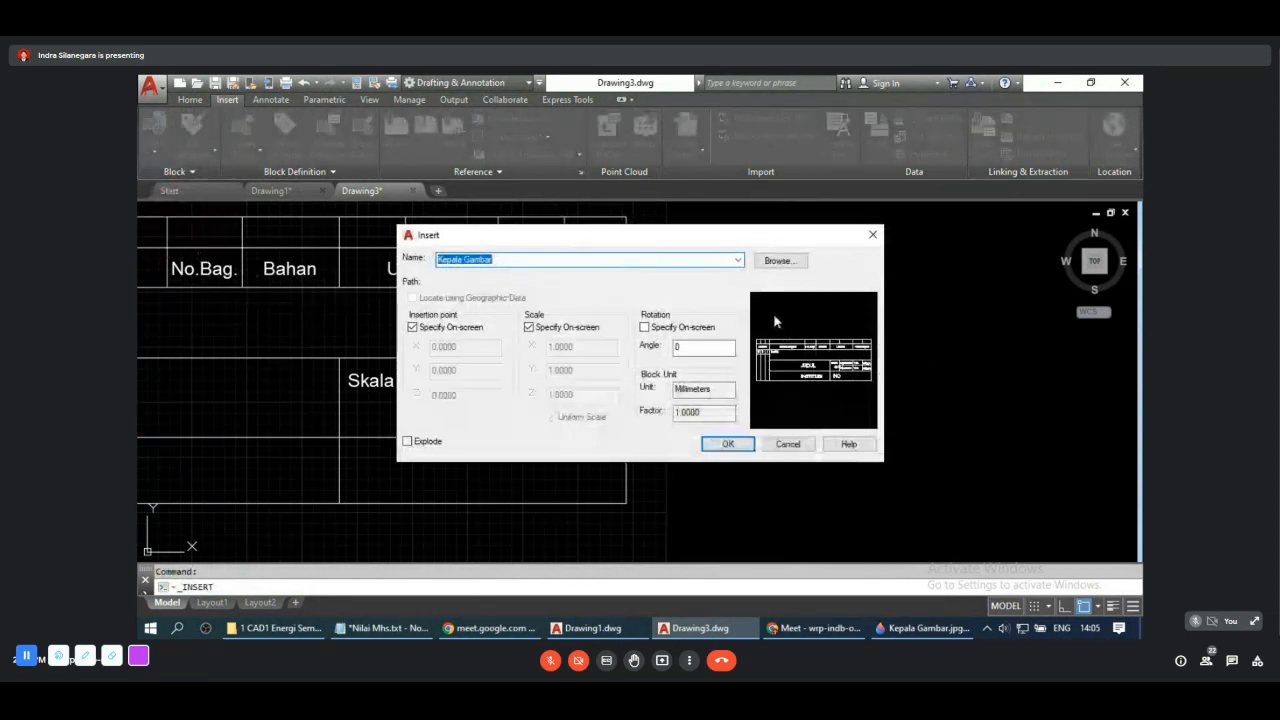
click(786, 444)
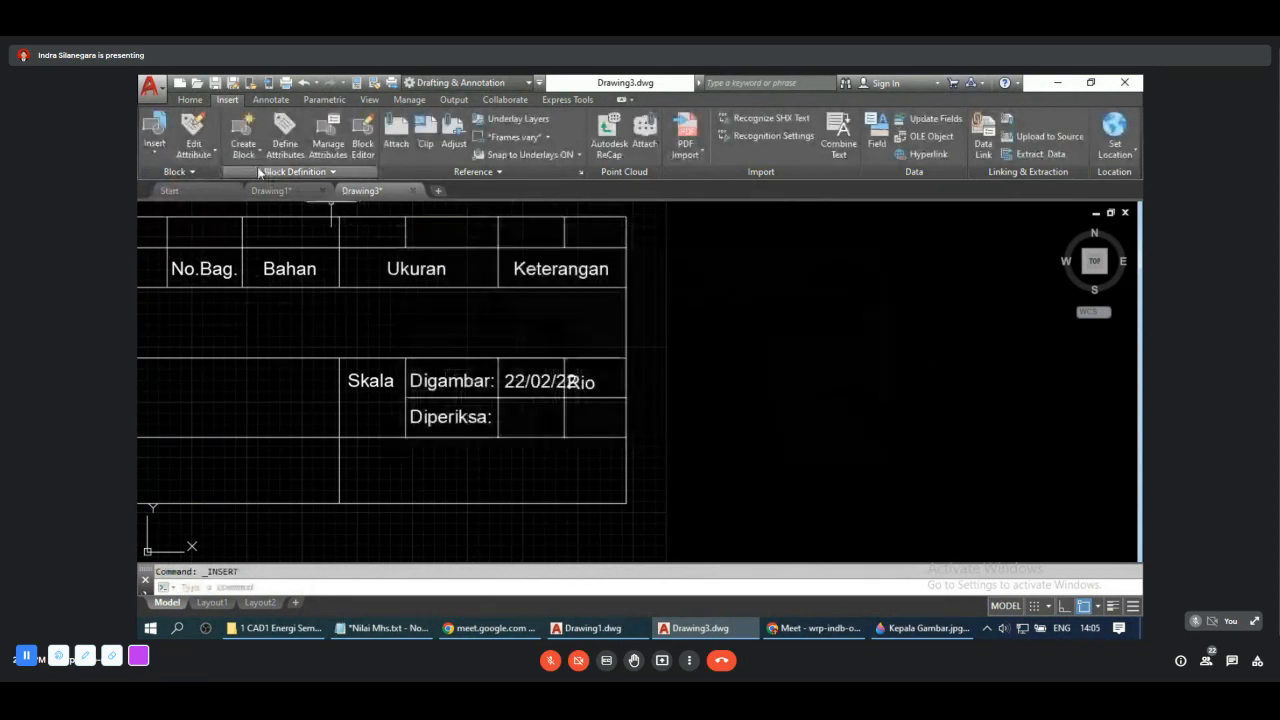
click(211, 153)
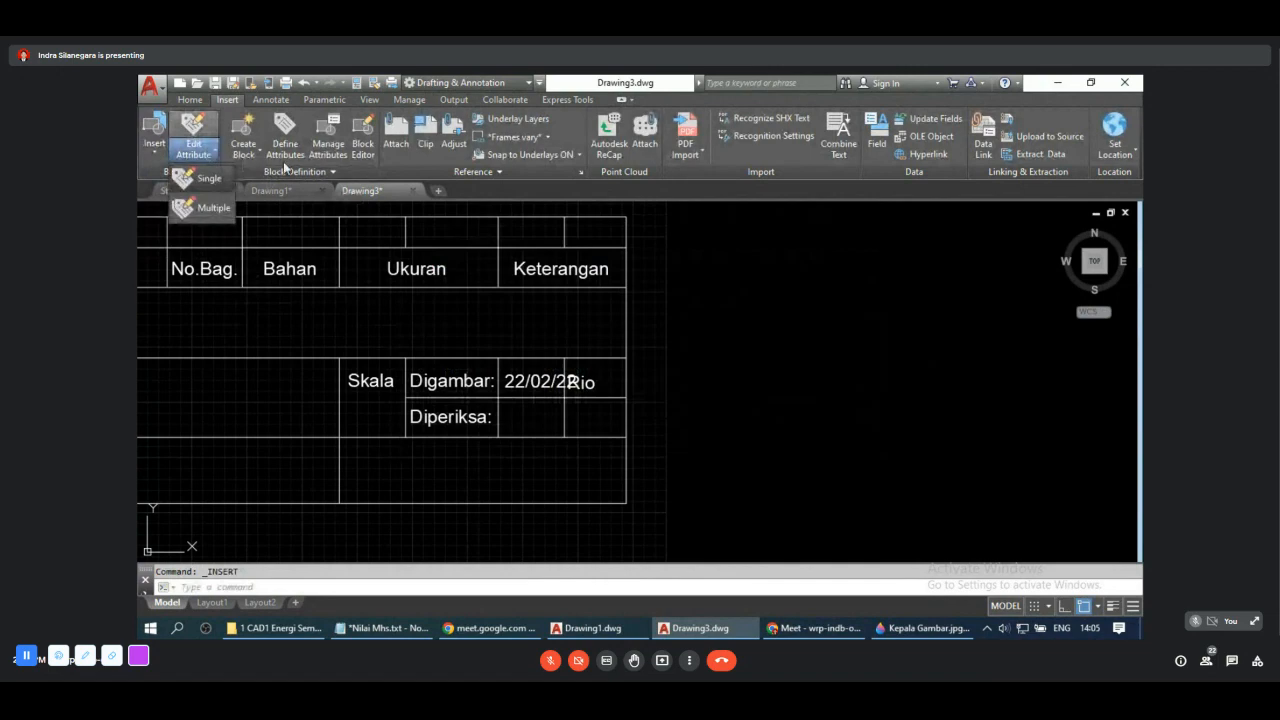
click(315, 168)
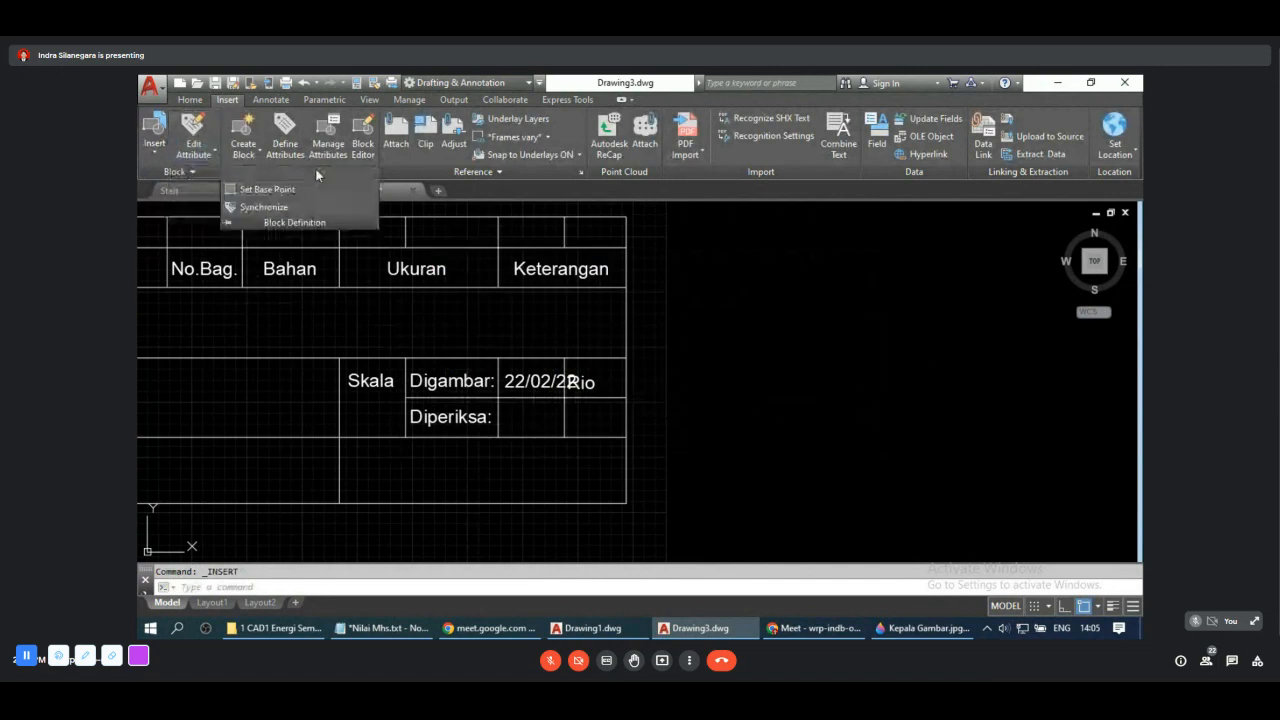
click(259, 152)
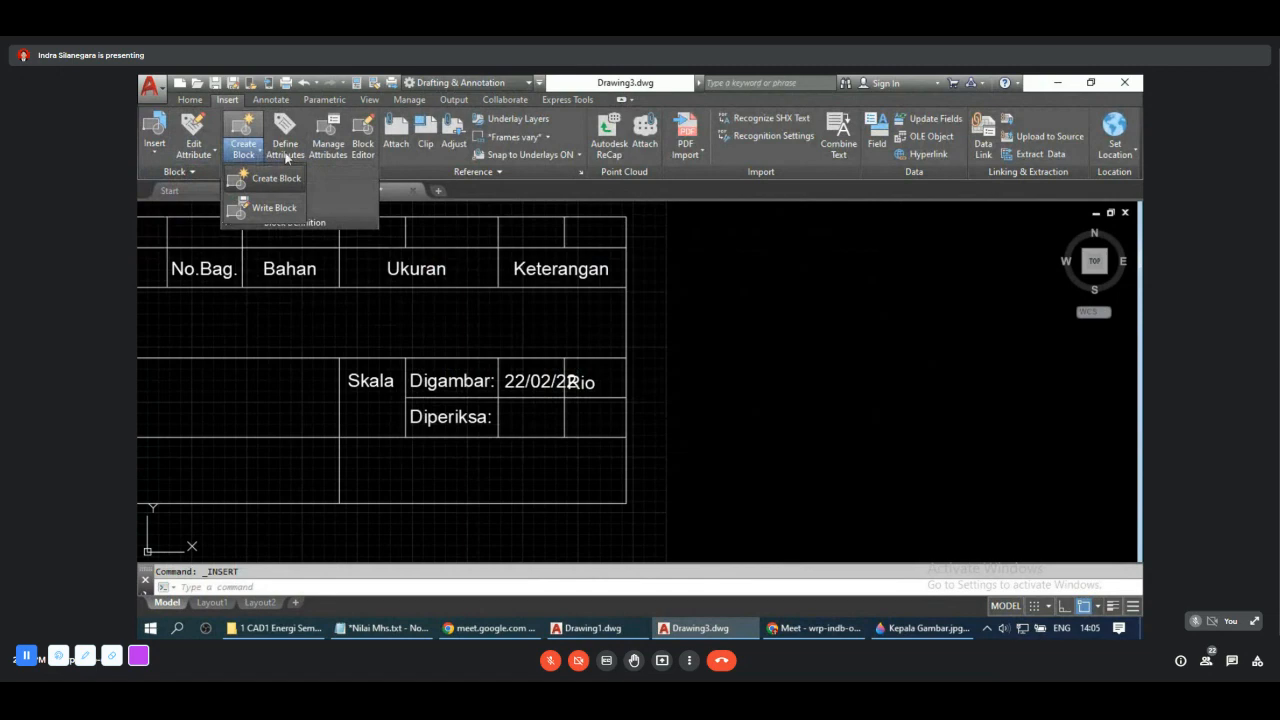
click(331, 150)
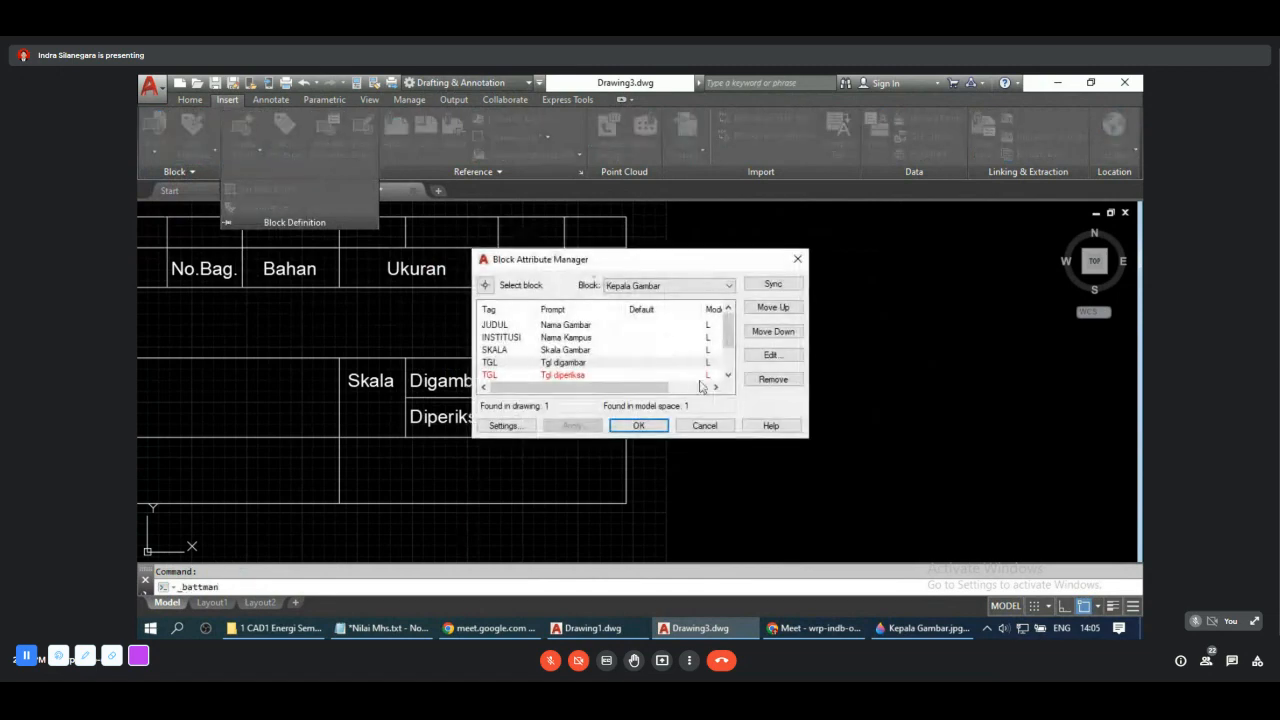
click(712, 434)
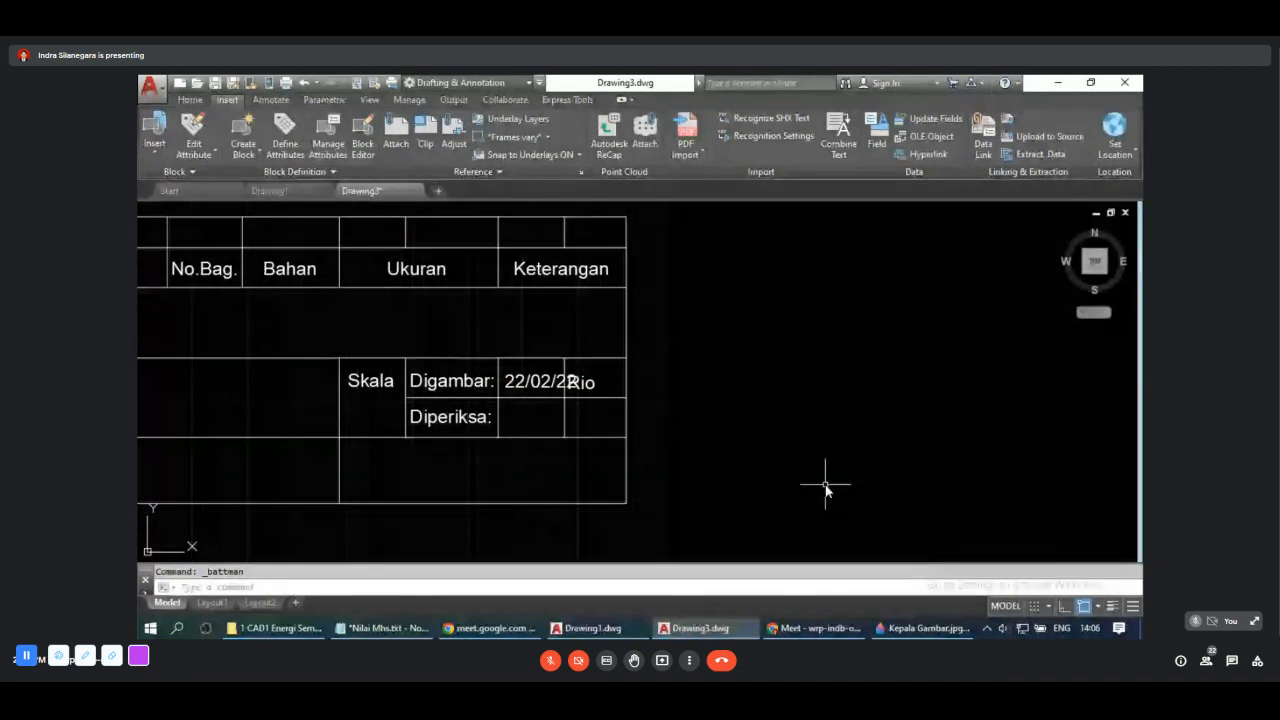
Step: Open the Block Attribute Manager for the Kepala Gambar block and move it clear of the Digambar row
key(Escape)
text(BATTMAN)
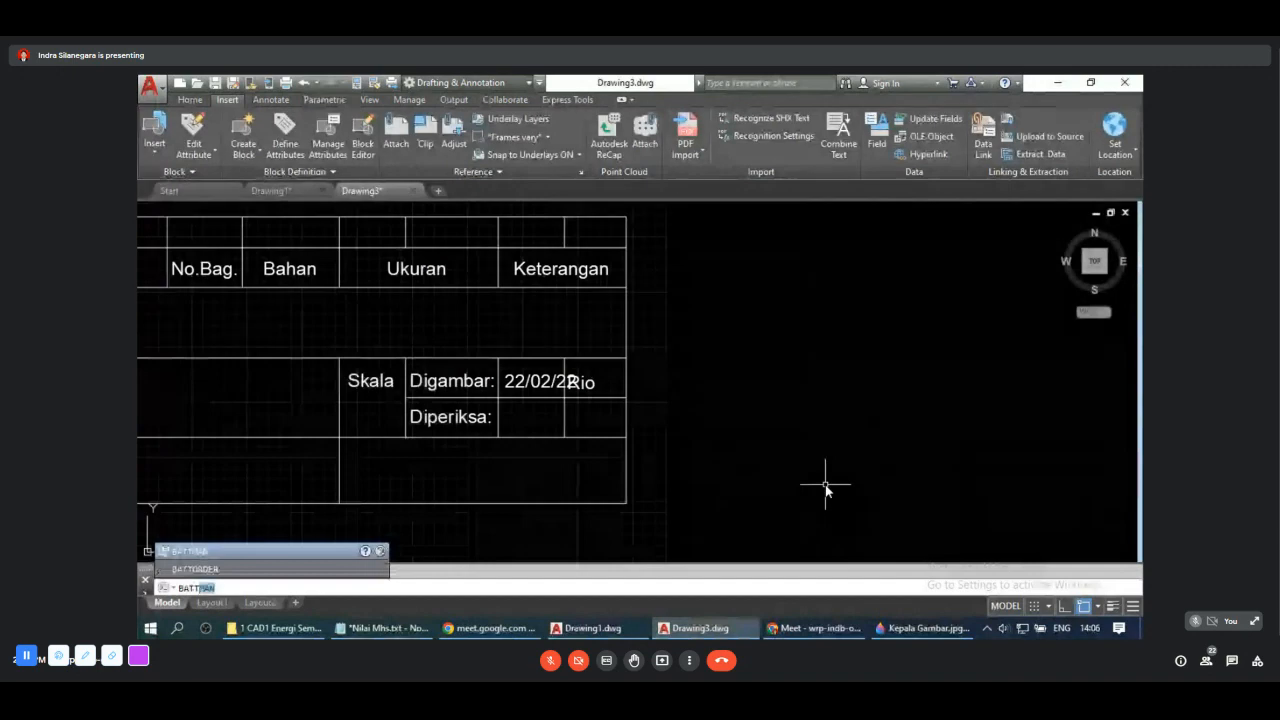
key(Return)
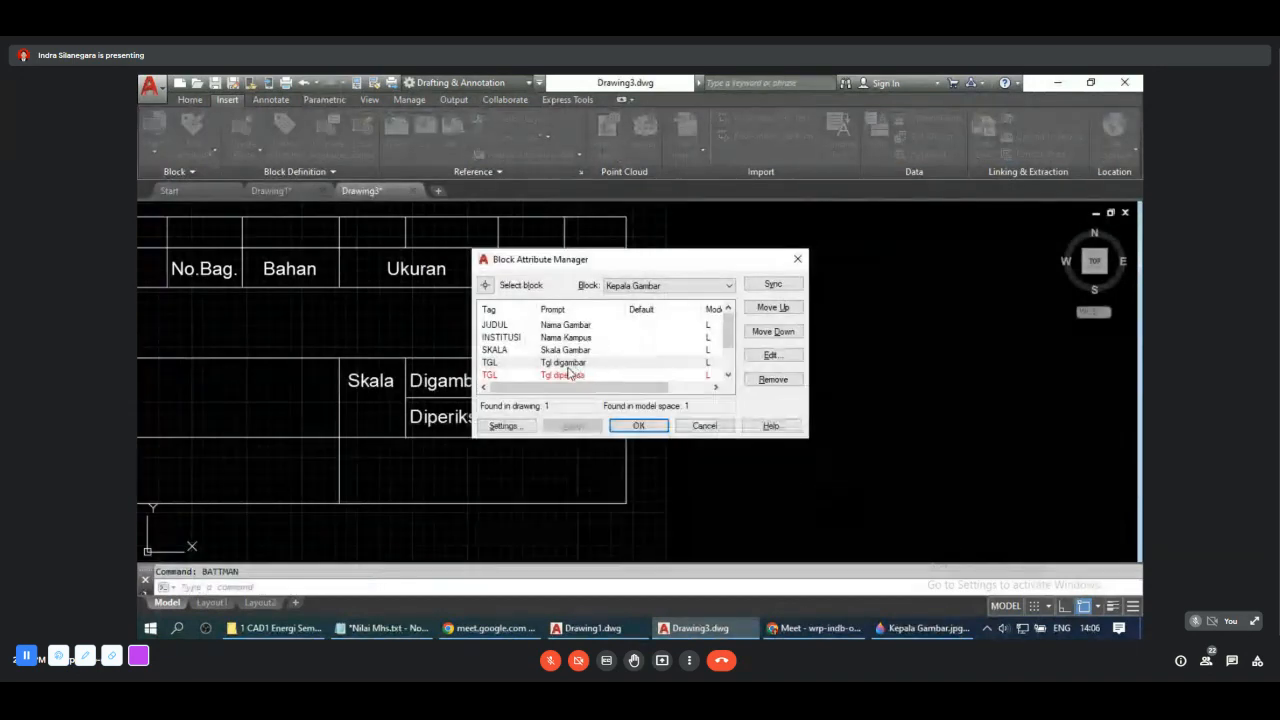
scroll(612, 365, down, 1)
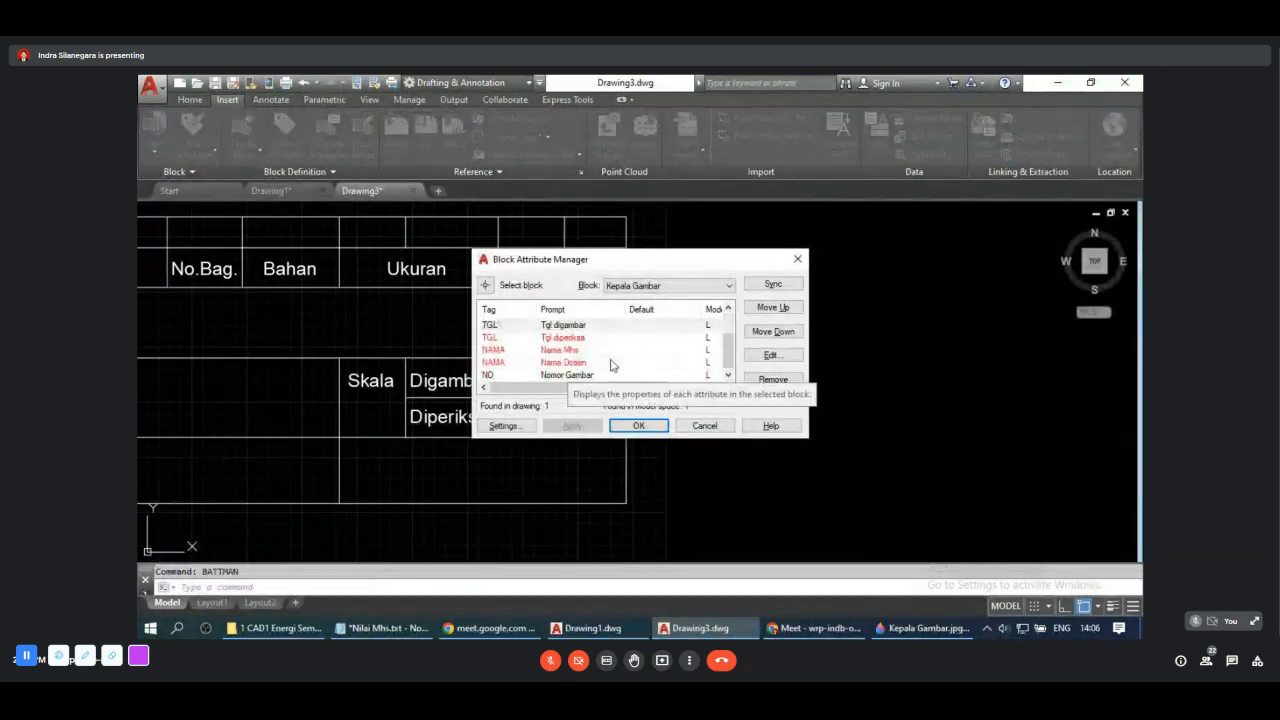
scroll(574, 351, up, 1)
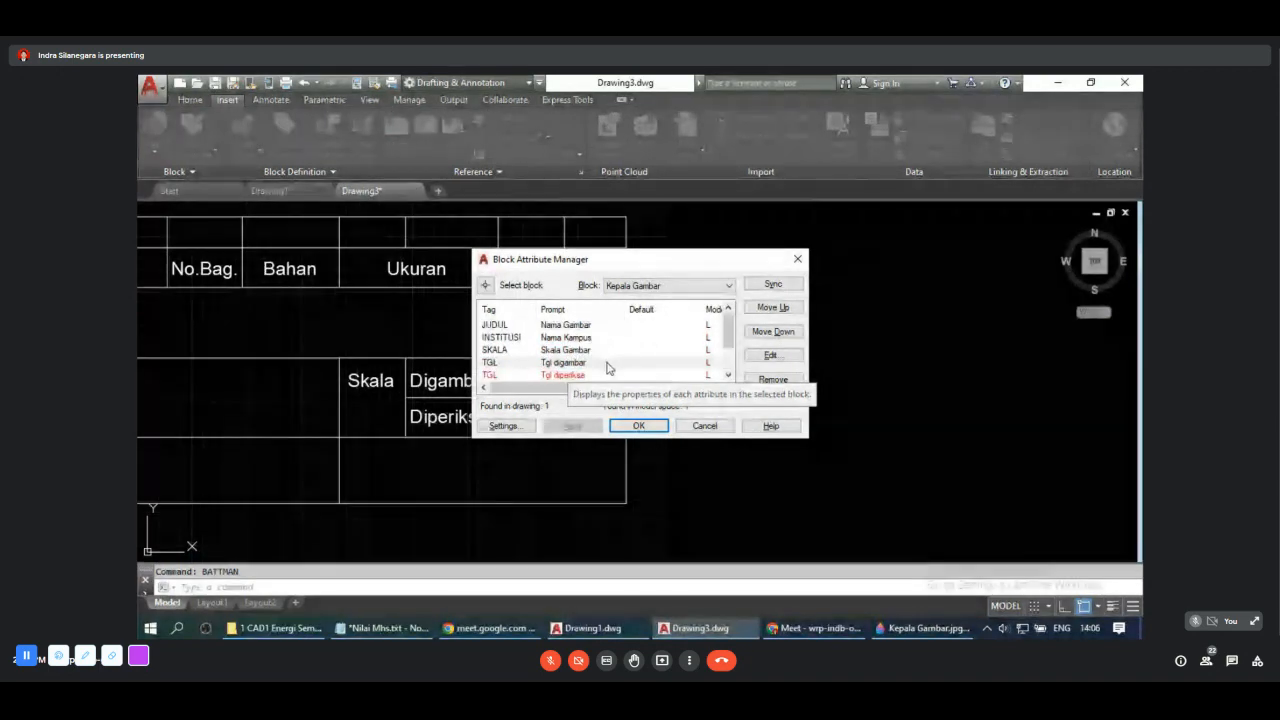
drag(600, 265, 760, 298)
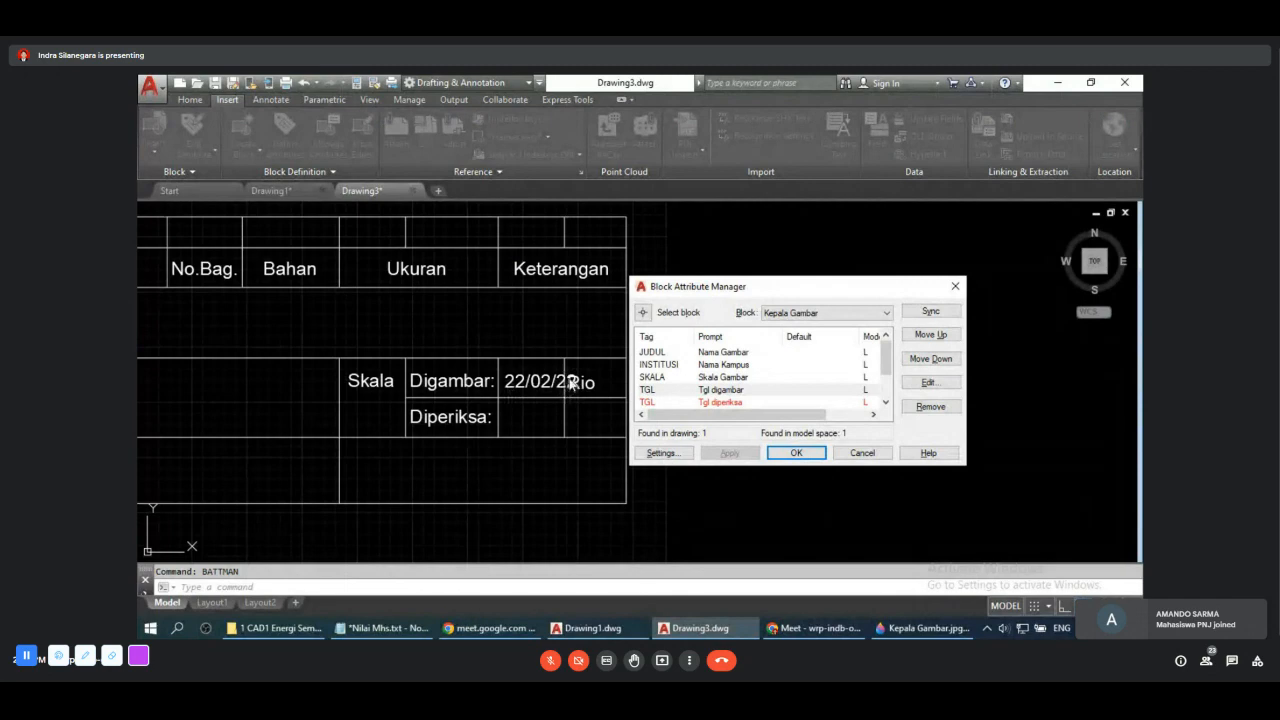
Step: Set the text height of the Tgl digambar attribute to 2.5 in the block definition
click(740, 389)
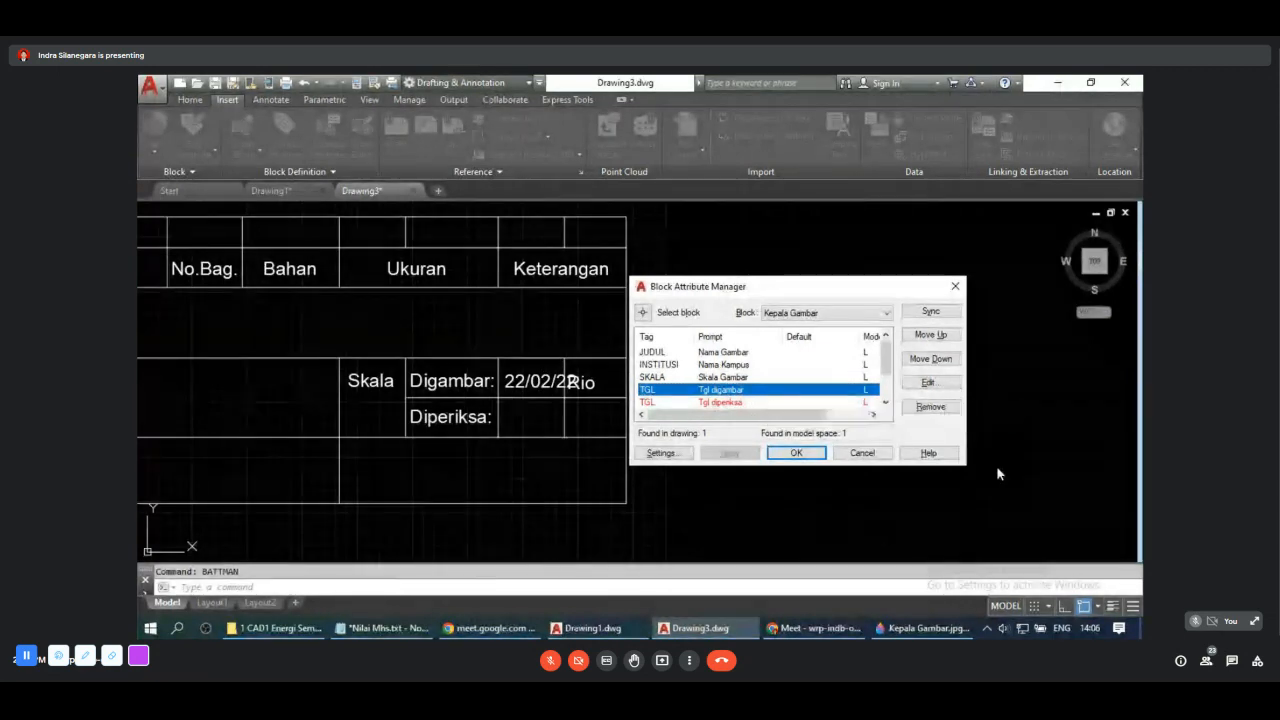
click(929, 382)
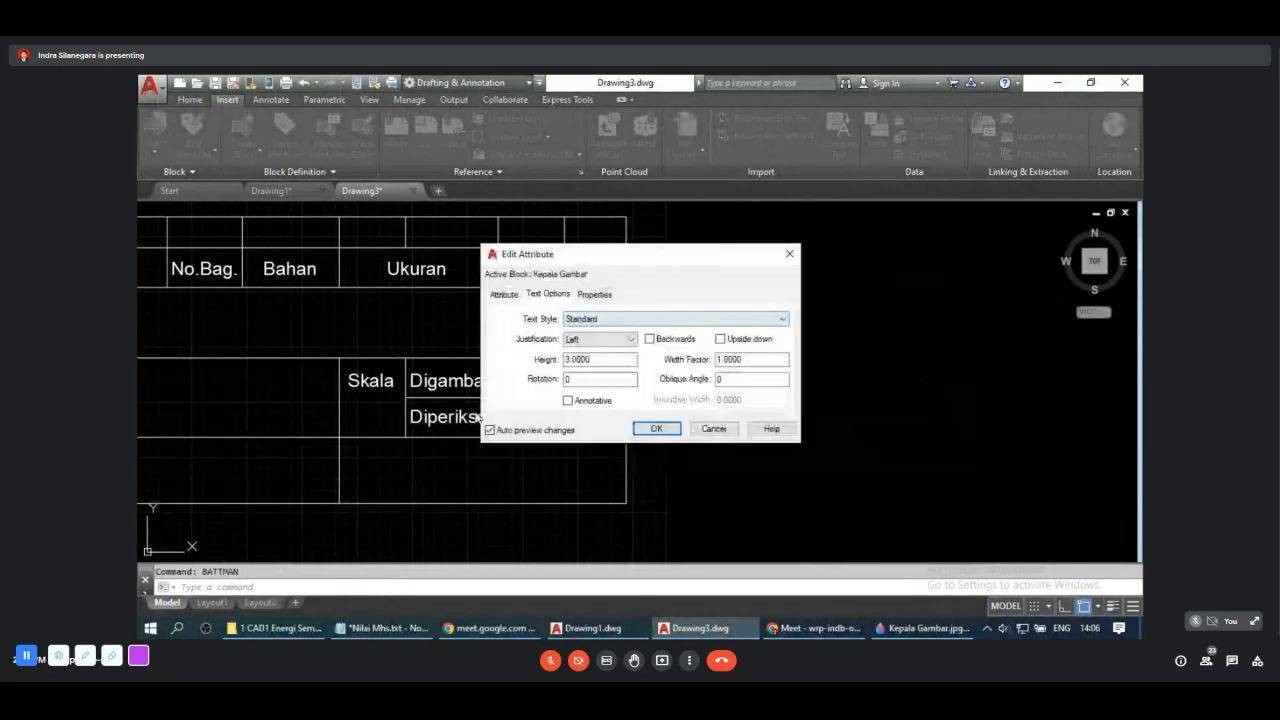
drag(600, 359, 520, 358)
text(2)
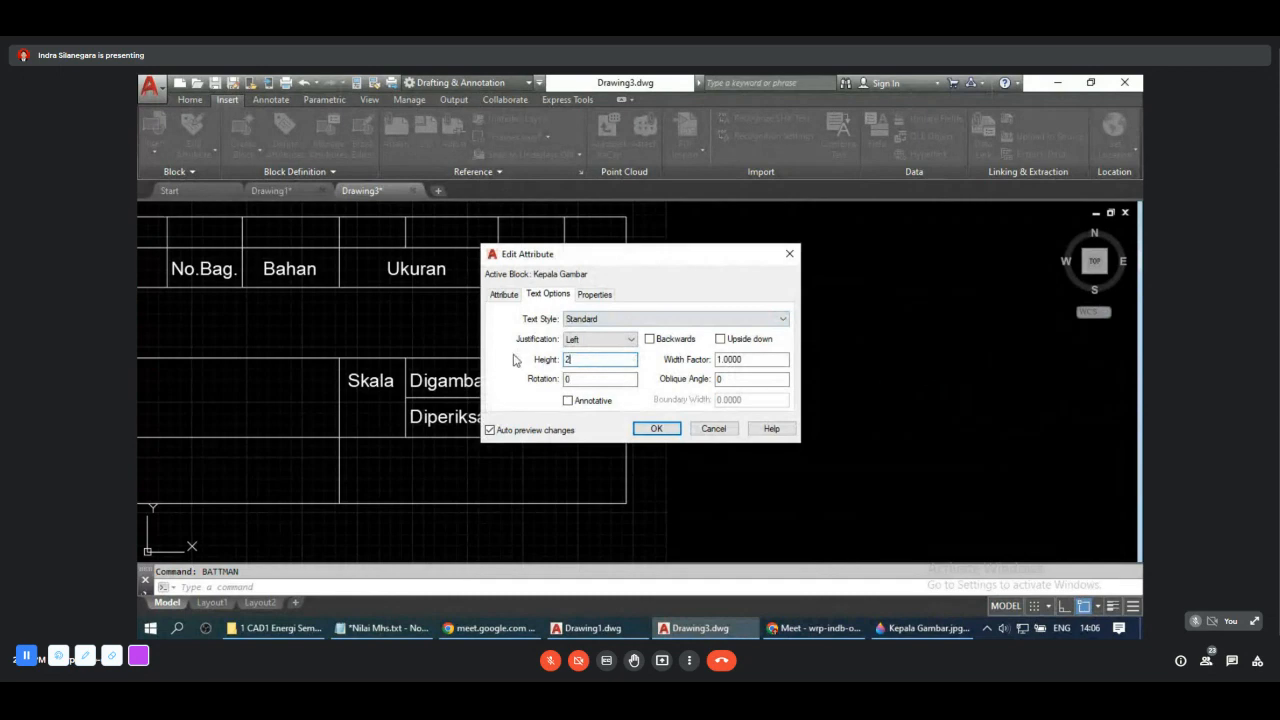
text(.5)
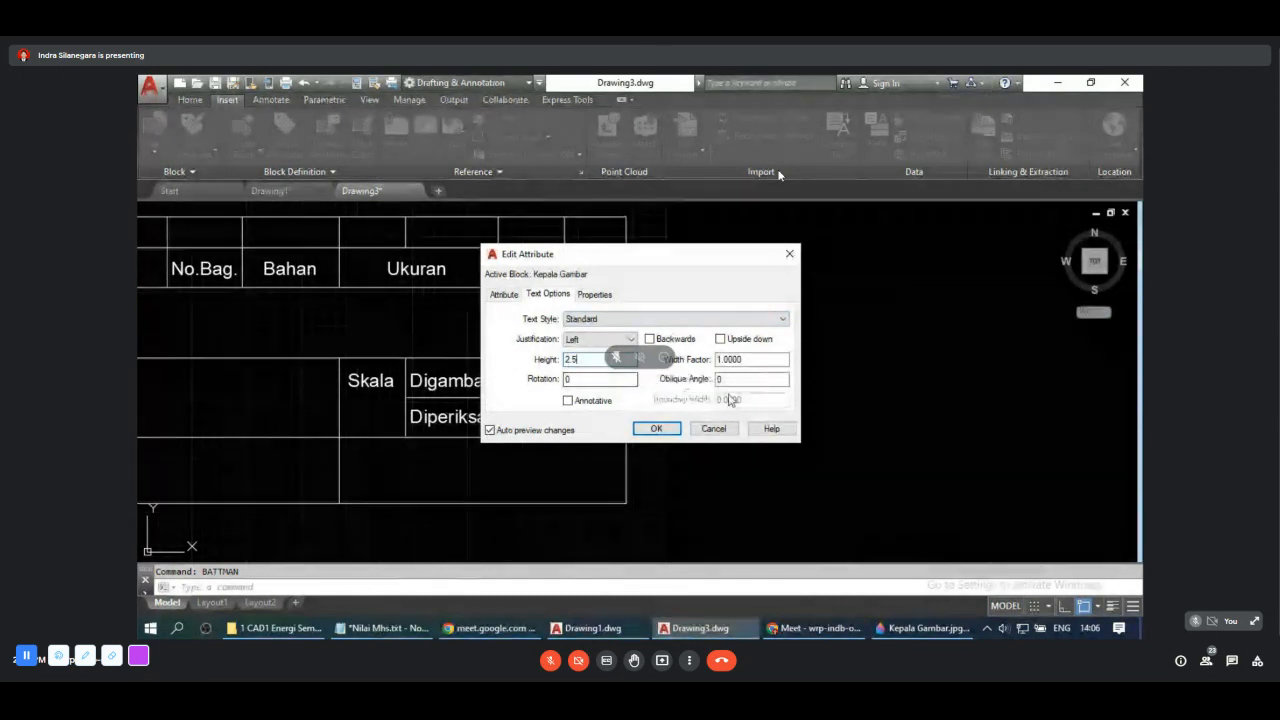
click(656, 428)
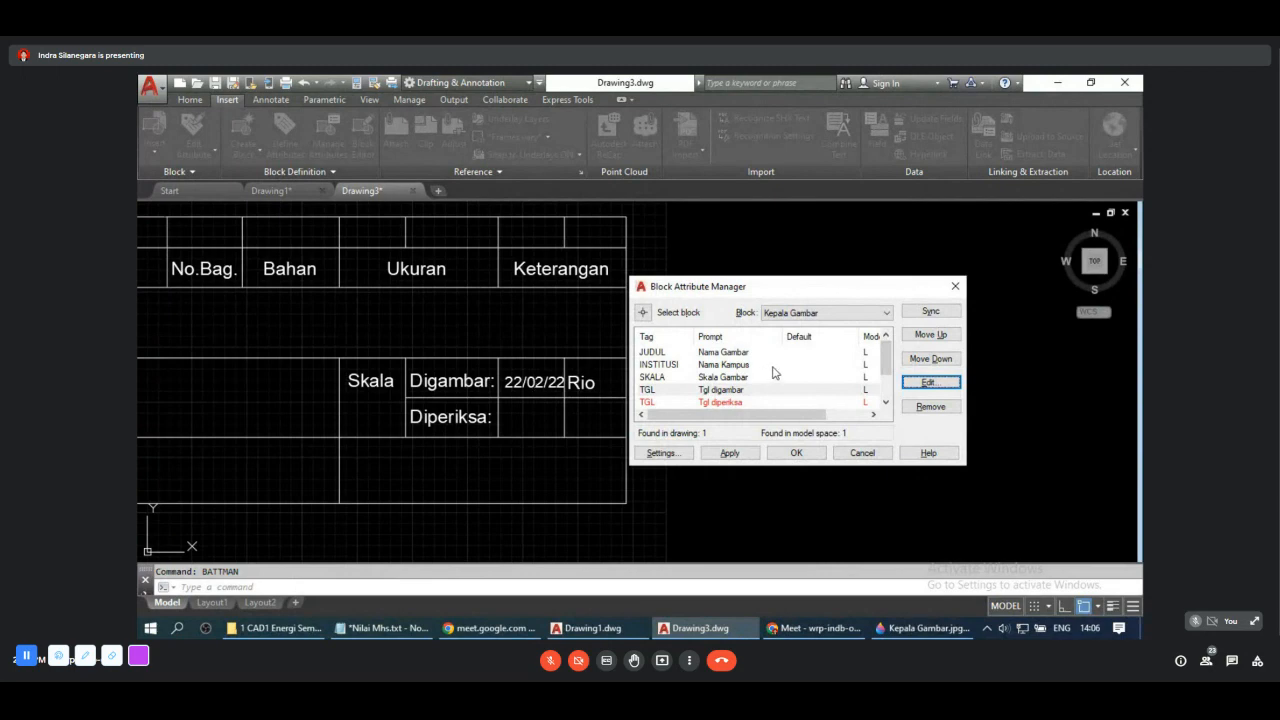
Step: Set the Tgl diperiksa attribute's text height to 2.5 and apply the attribute changes to the Kepala Gambar block
scroll(773, 373, down, 1)
click(733, 365)
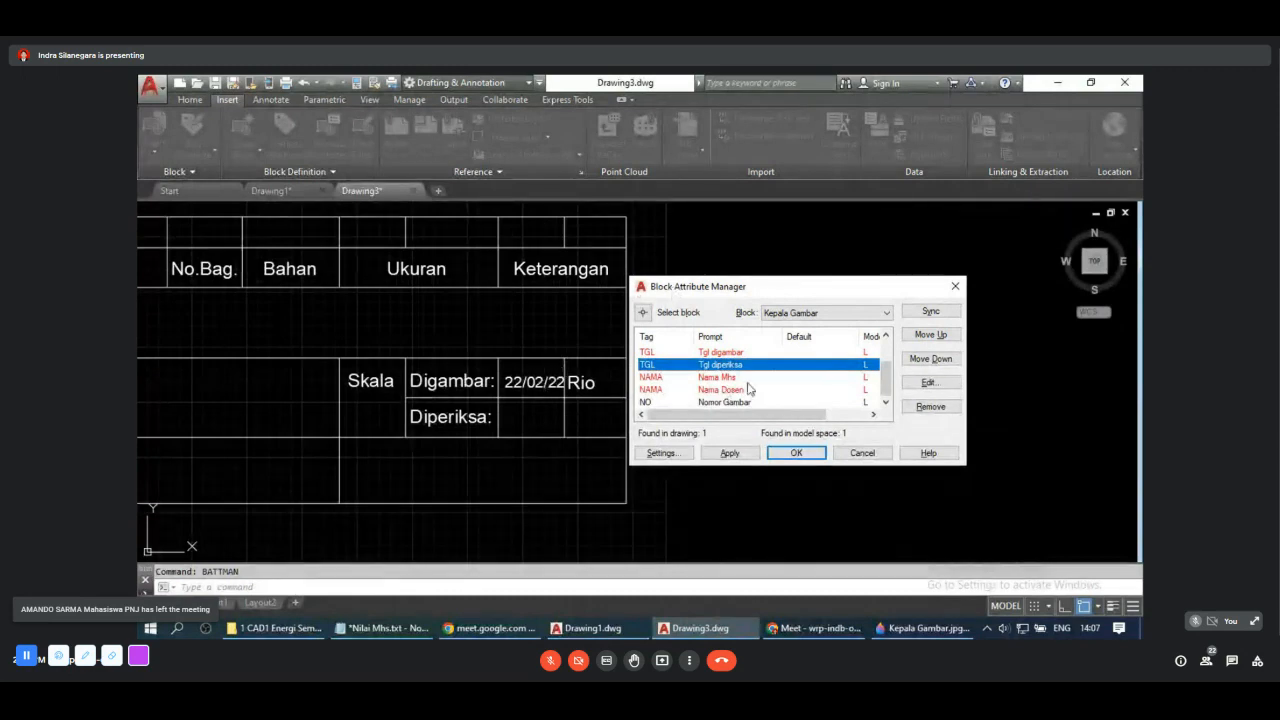
click(938, 383)
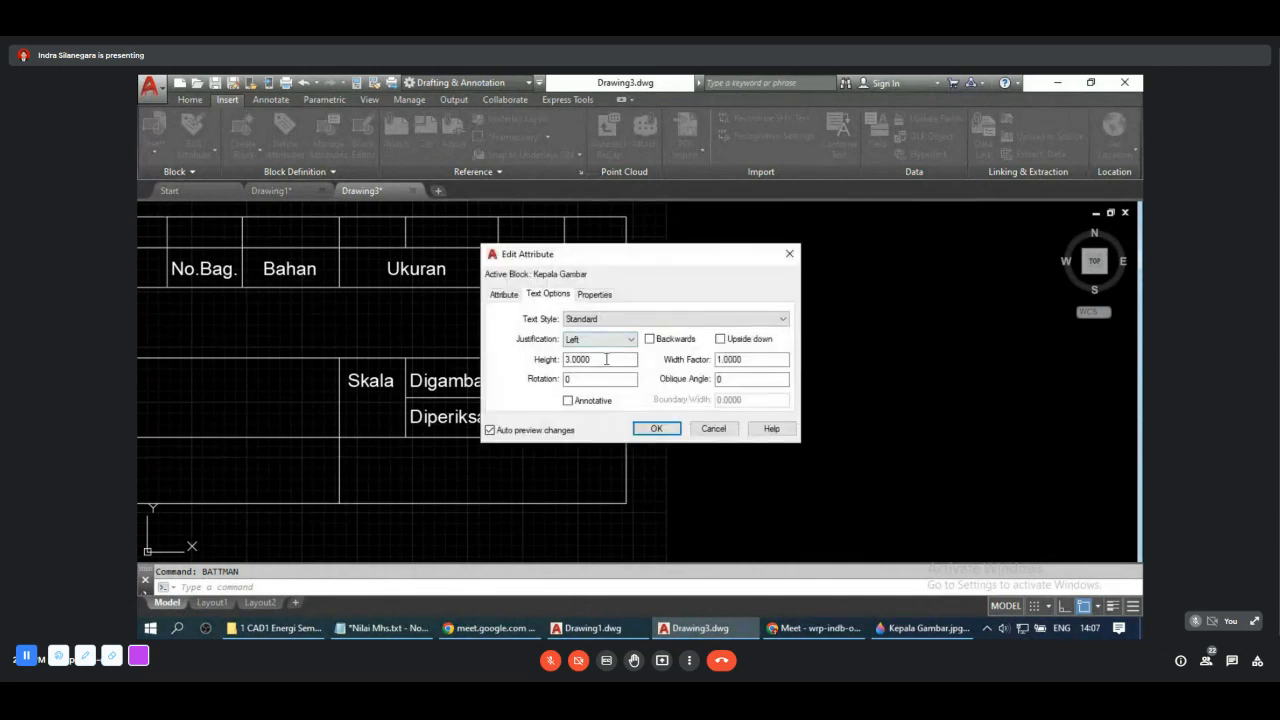
drag(606, 359, 476, 390)
text(2.5)
click(655, 428)
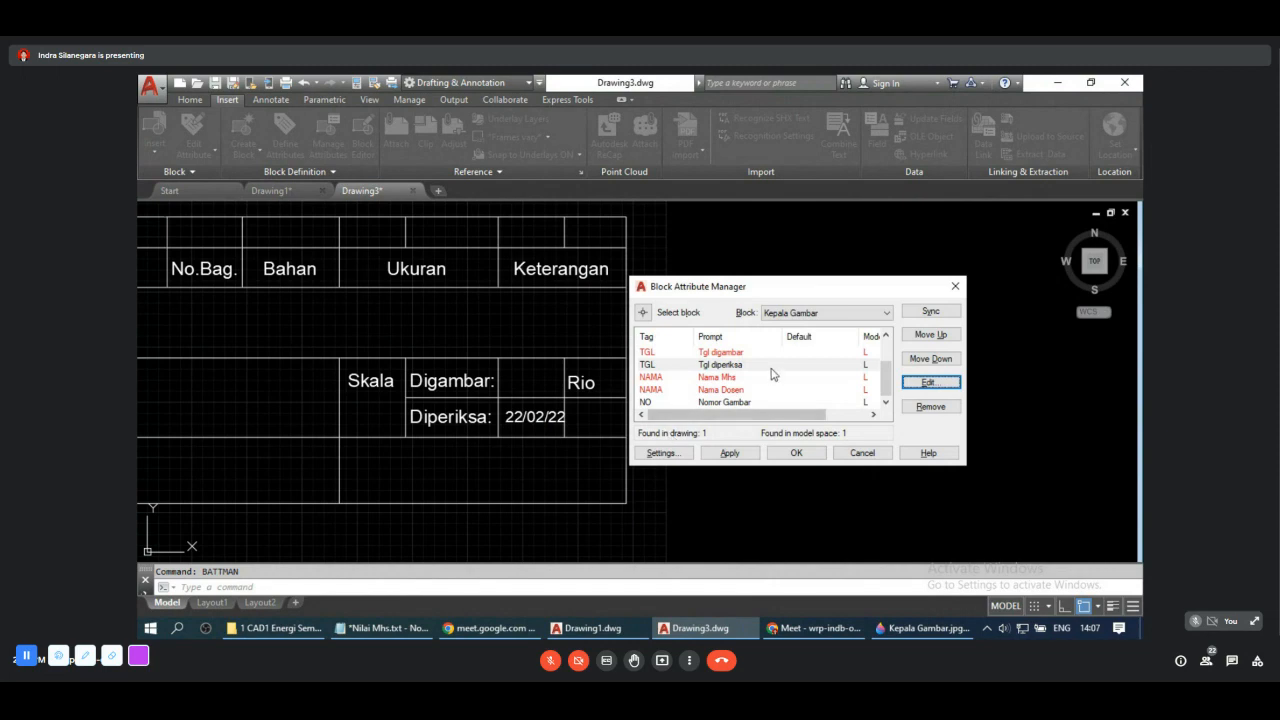
scroll(753, 377, up, 1)
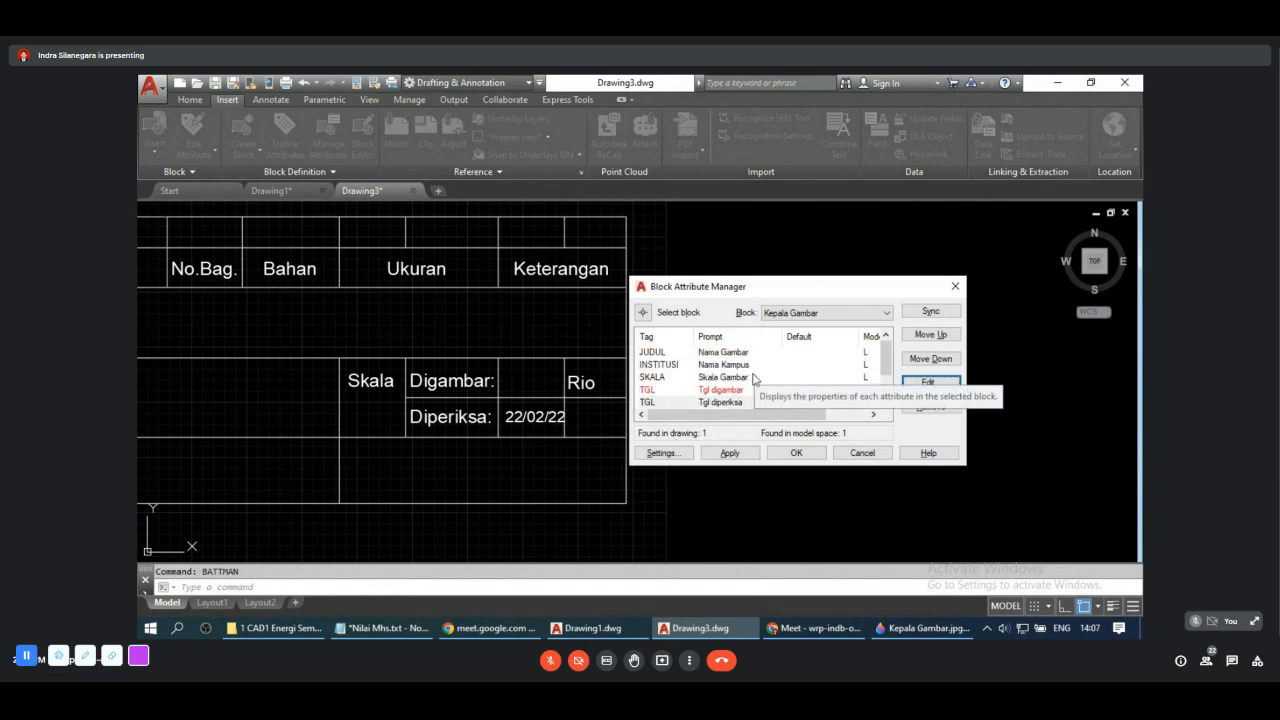
scroll(748, 368, down, 1)
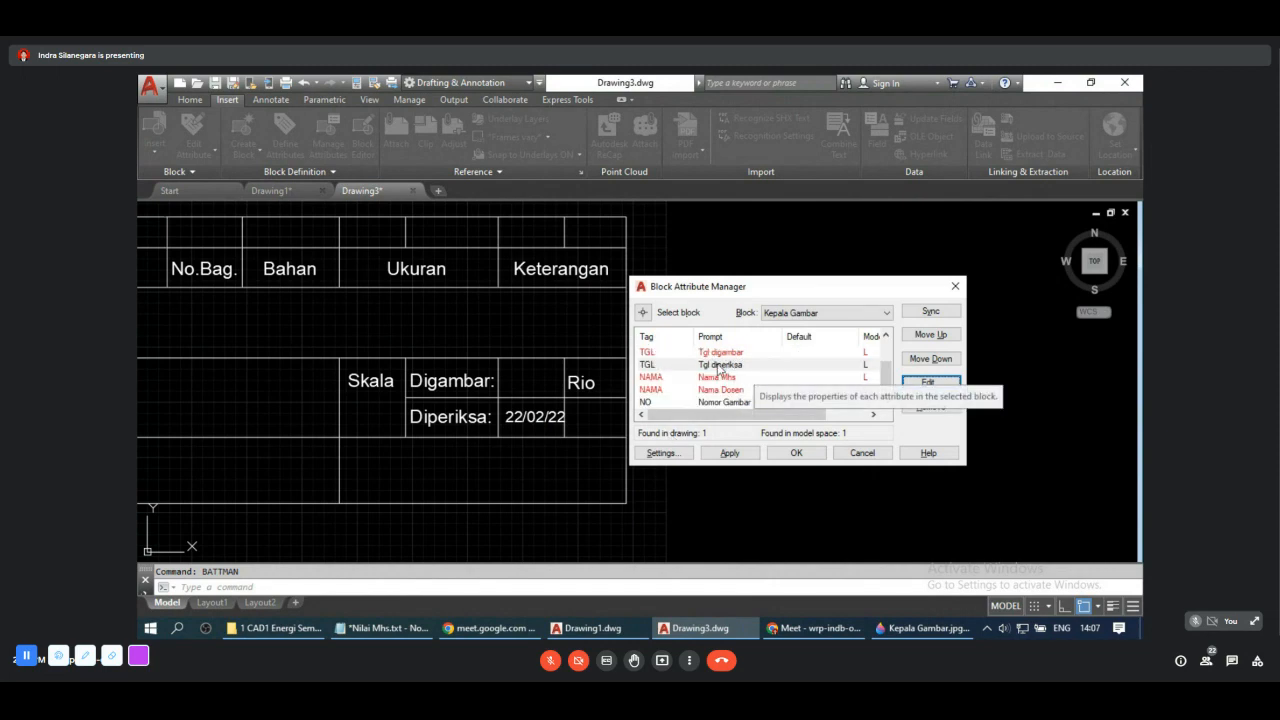
scroll(757, 370, up, 1)
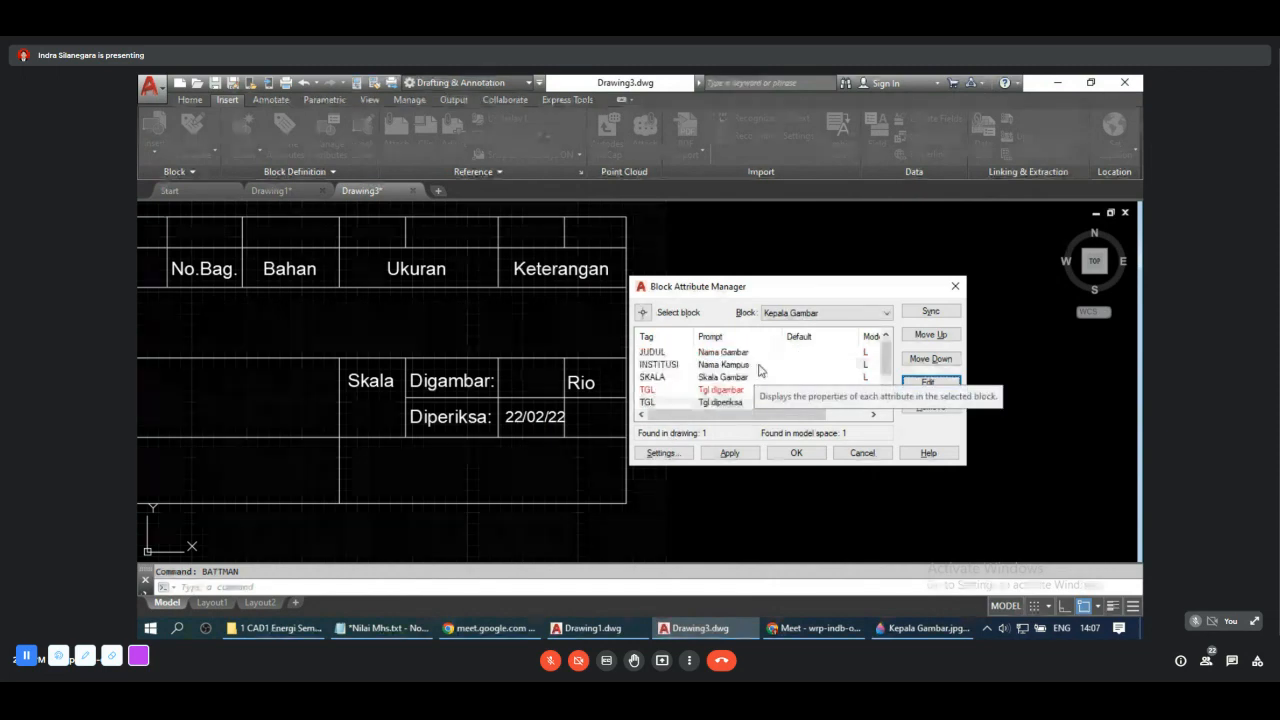
click(735, 455)
click(737, 454)
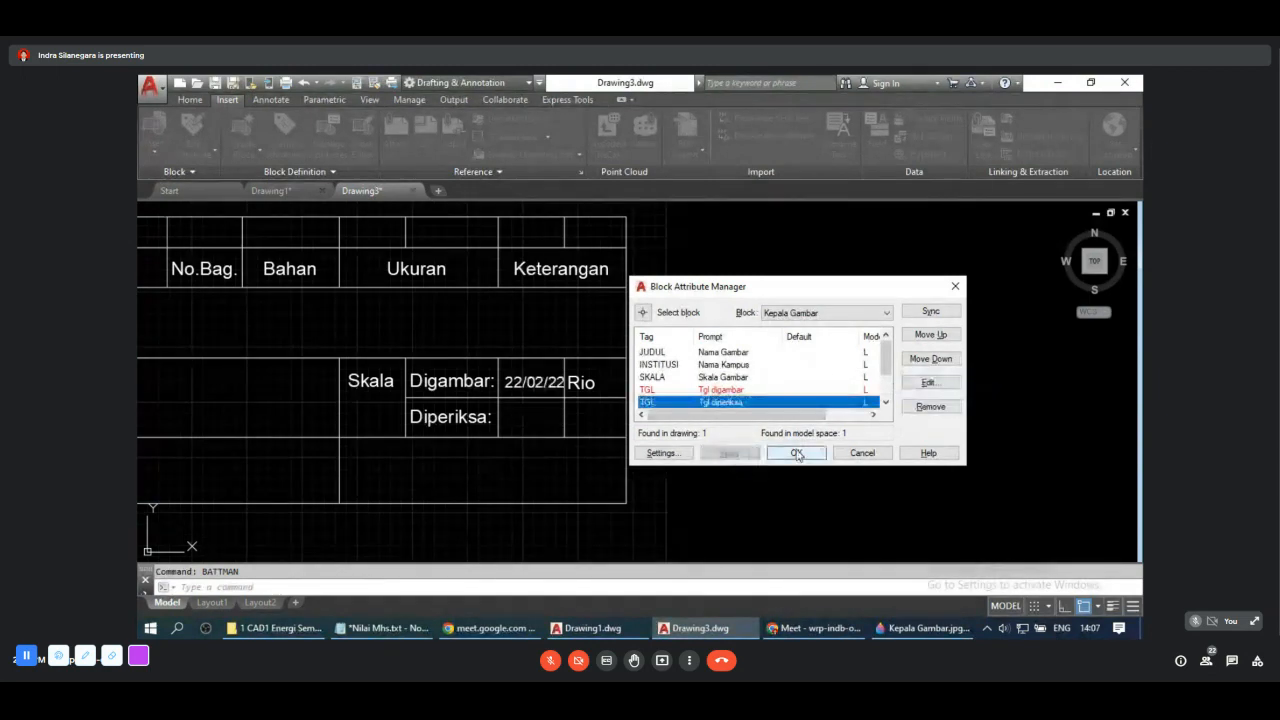
click(795, 450)
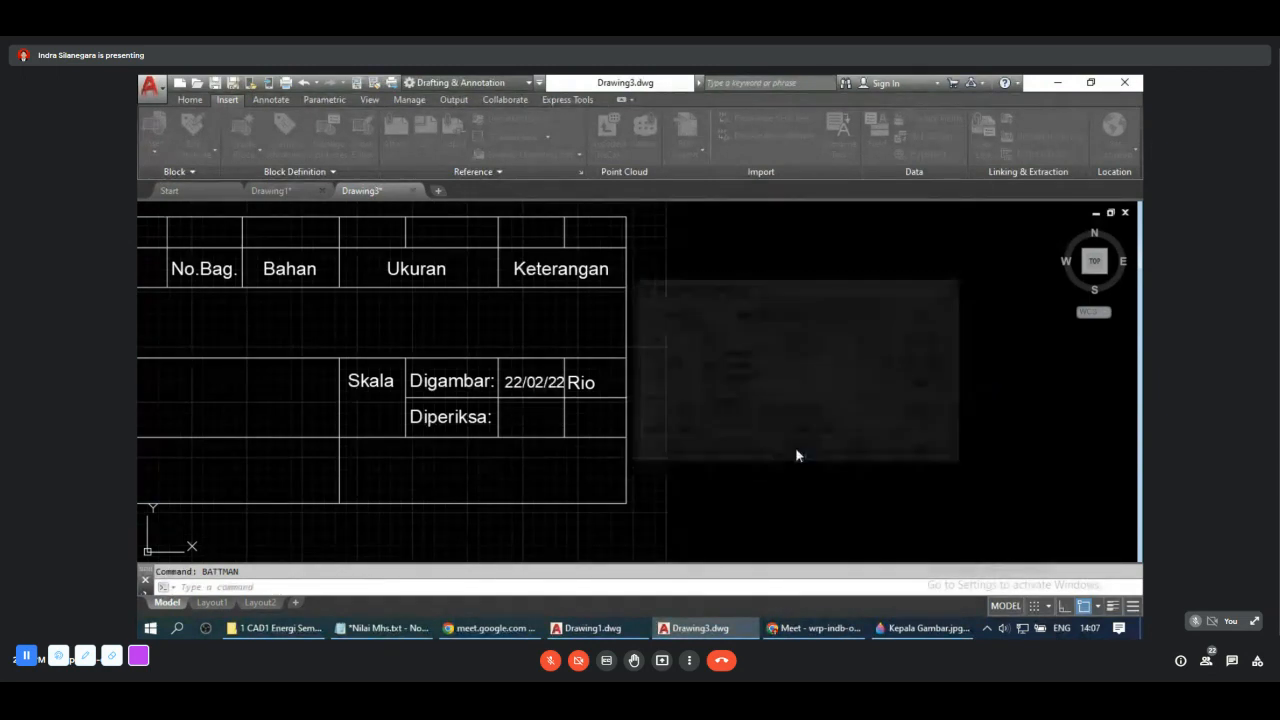
Step: Set the Tgl diperiksa attribute of the title block to 23/02/23
double_click(530, 387)
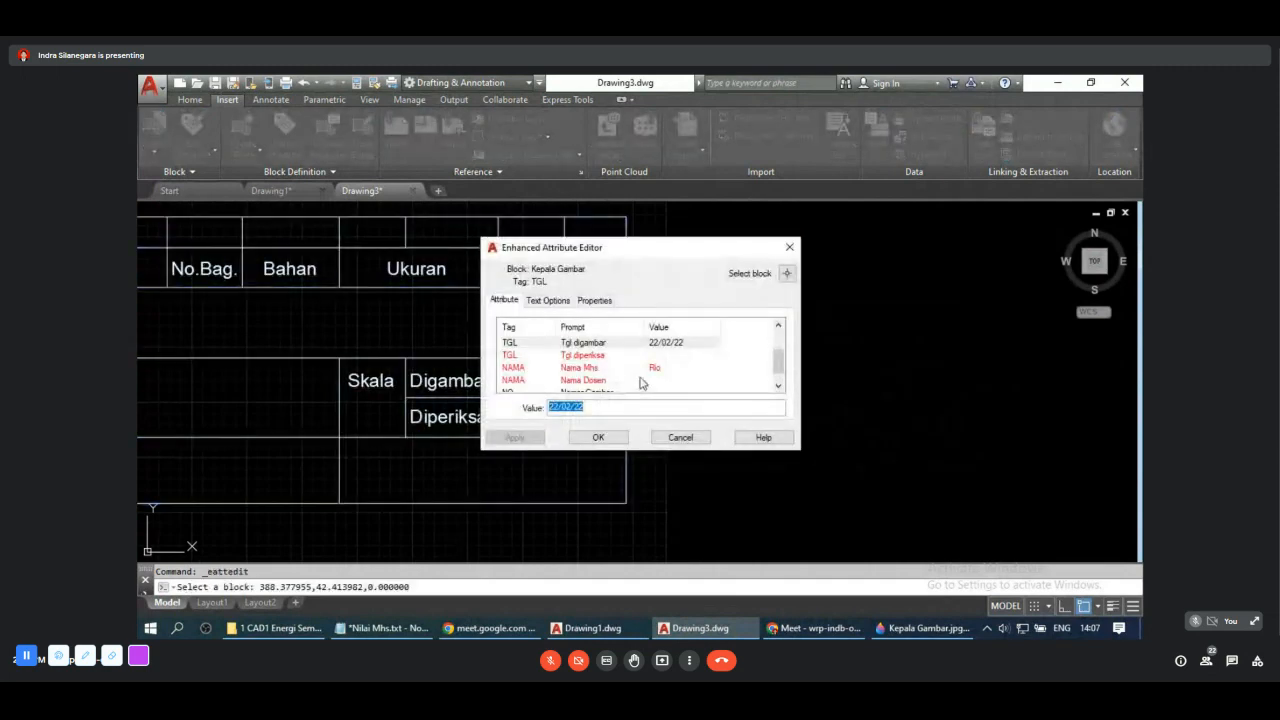
click(661, 356)
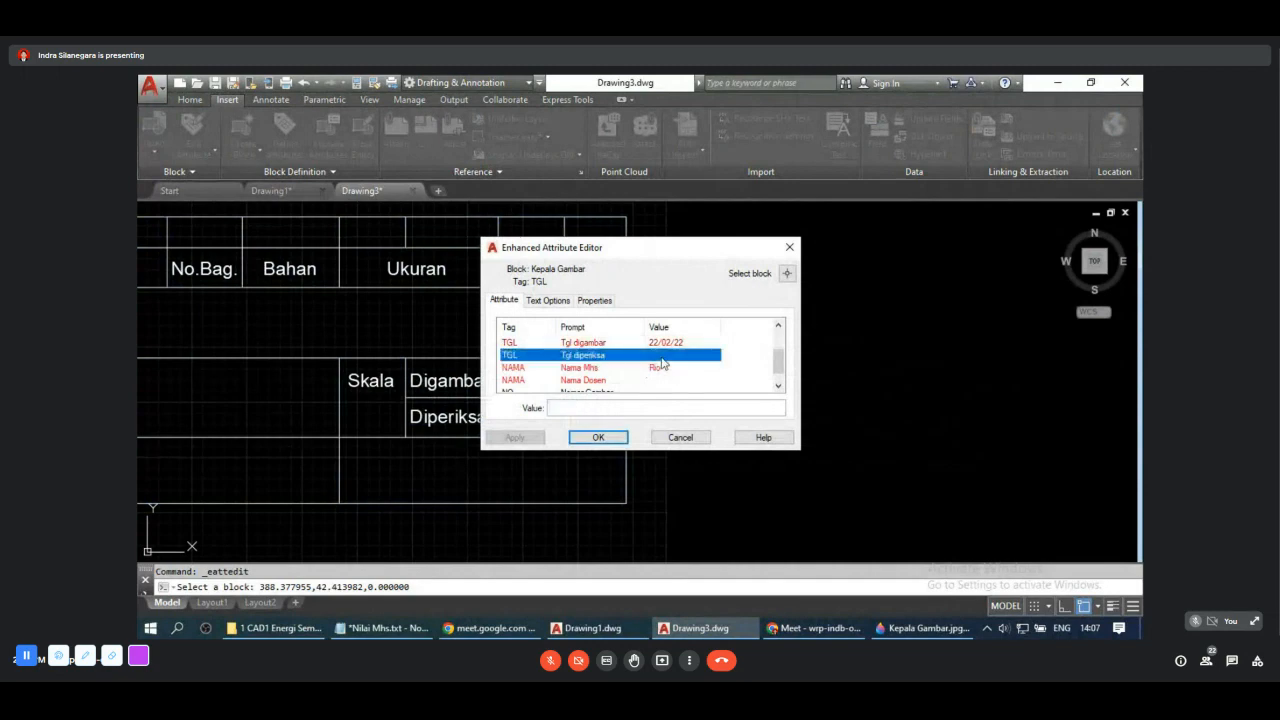
click(617, 408)
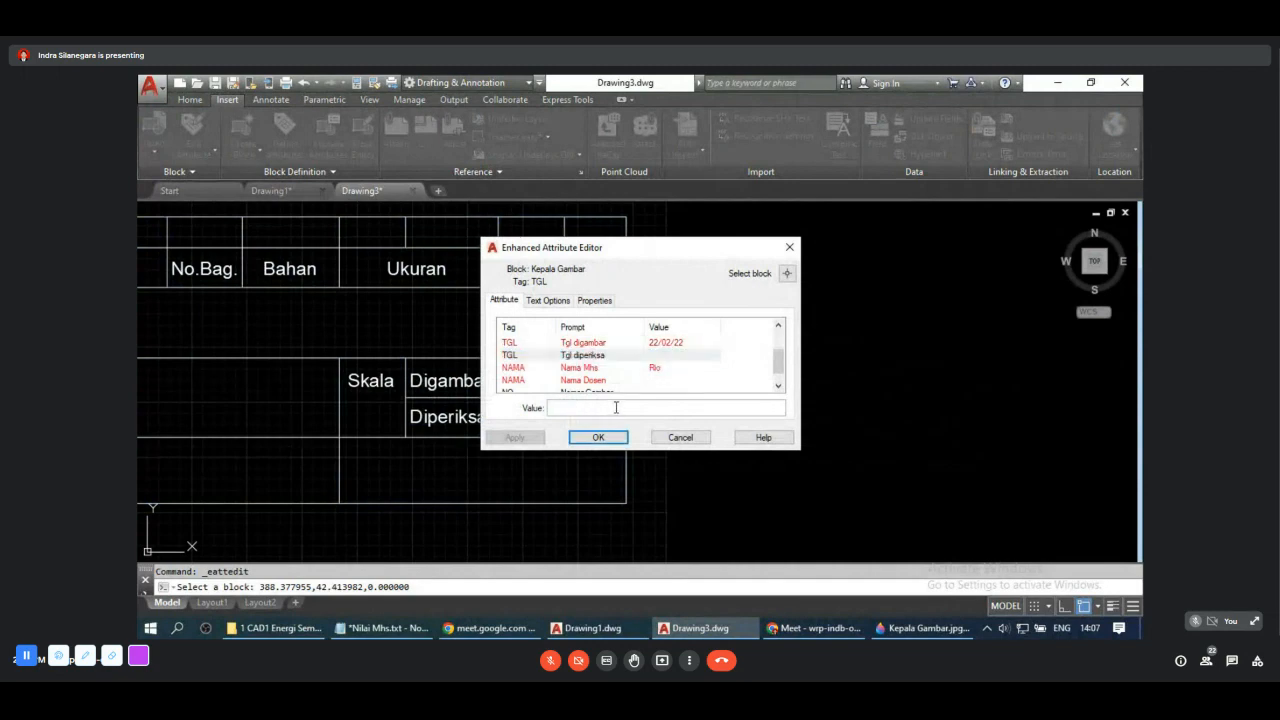
text(23/02/)
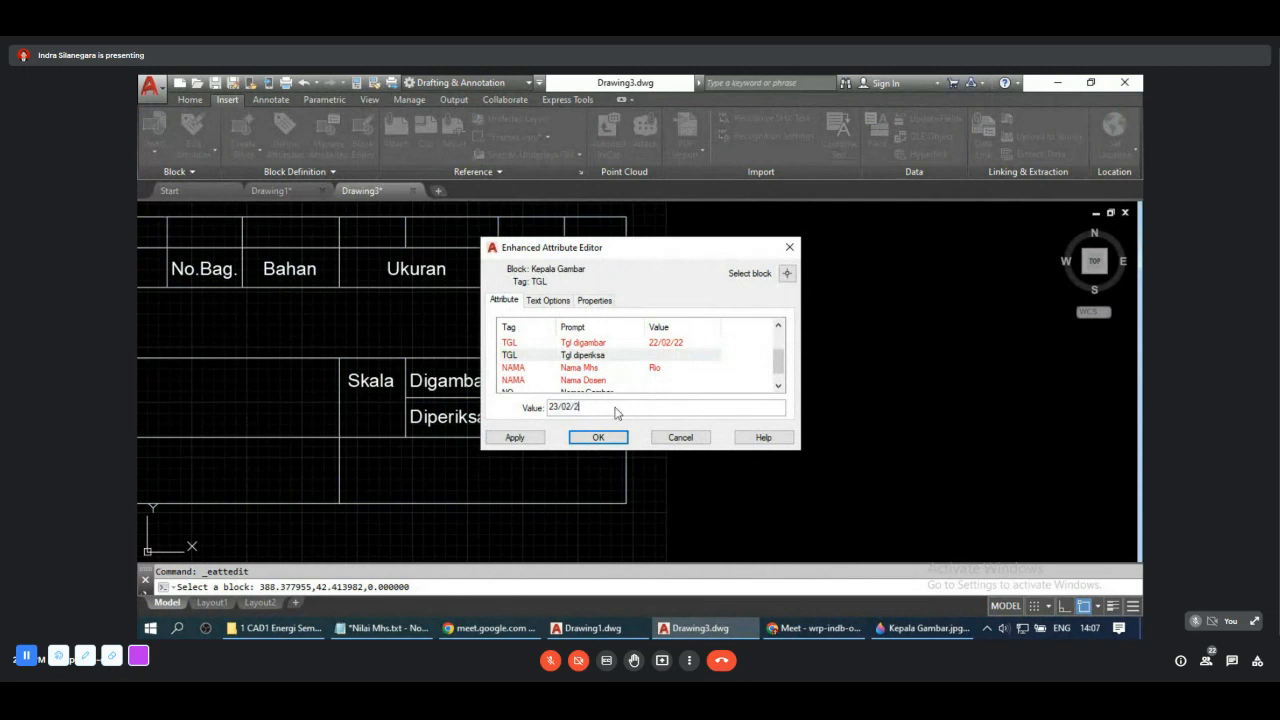
text(23)
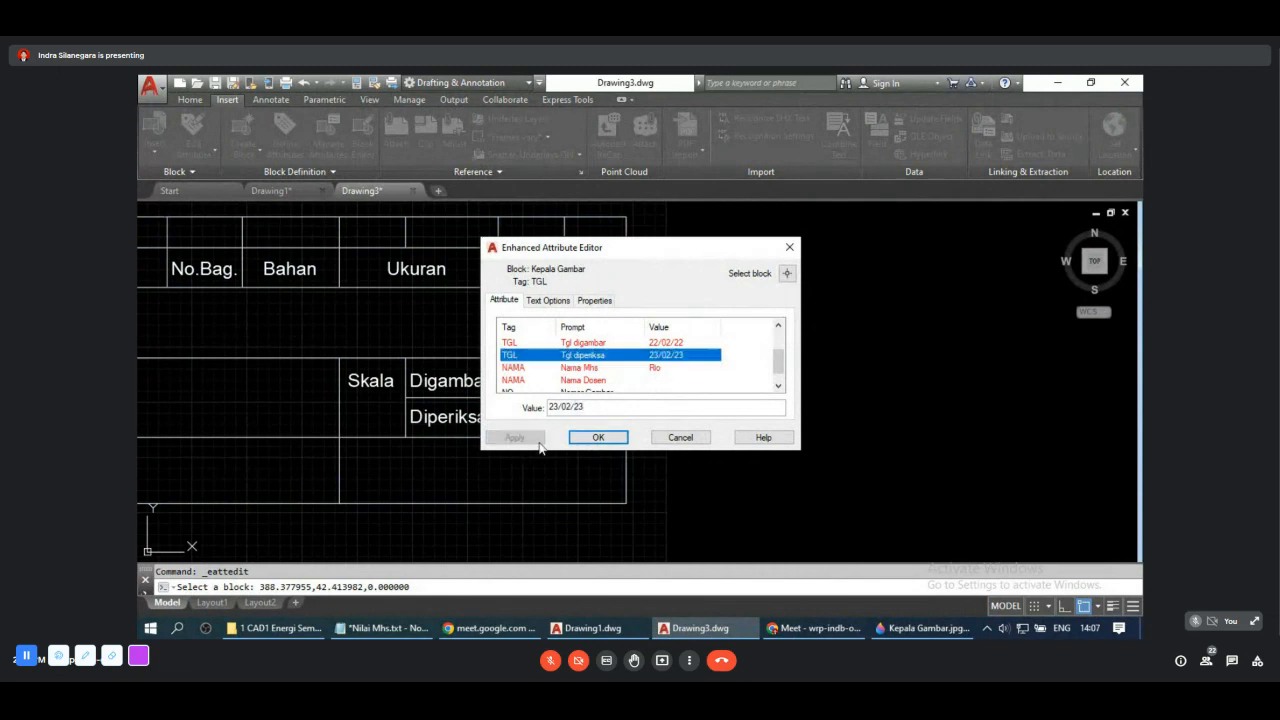
click(600, 440)
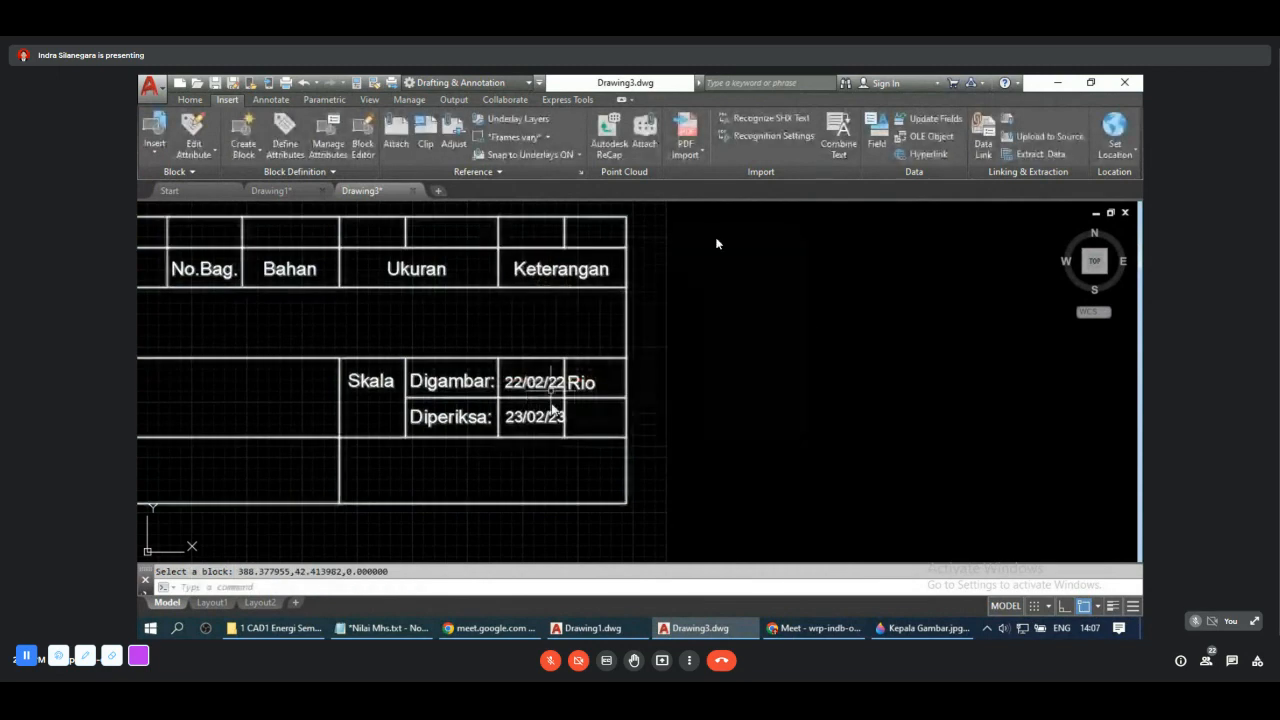
Step: Set the title block's Nama Gambar (JUDUL) attribute to Obeng Bunga and apply it
scroll(709, 443, down, 1)
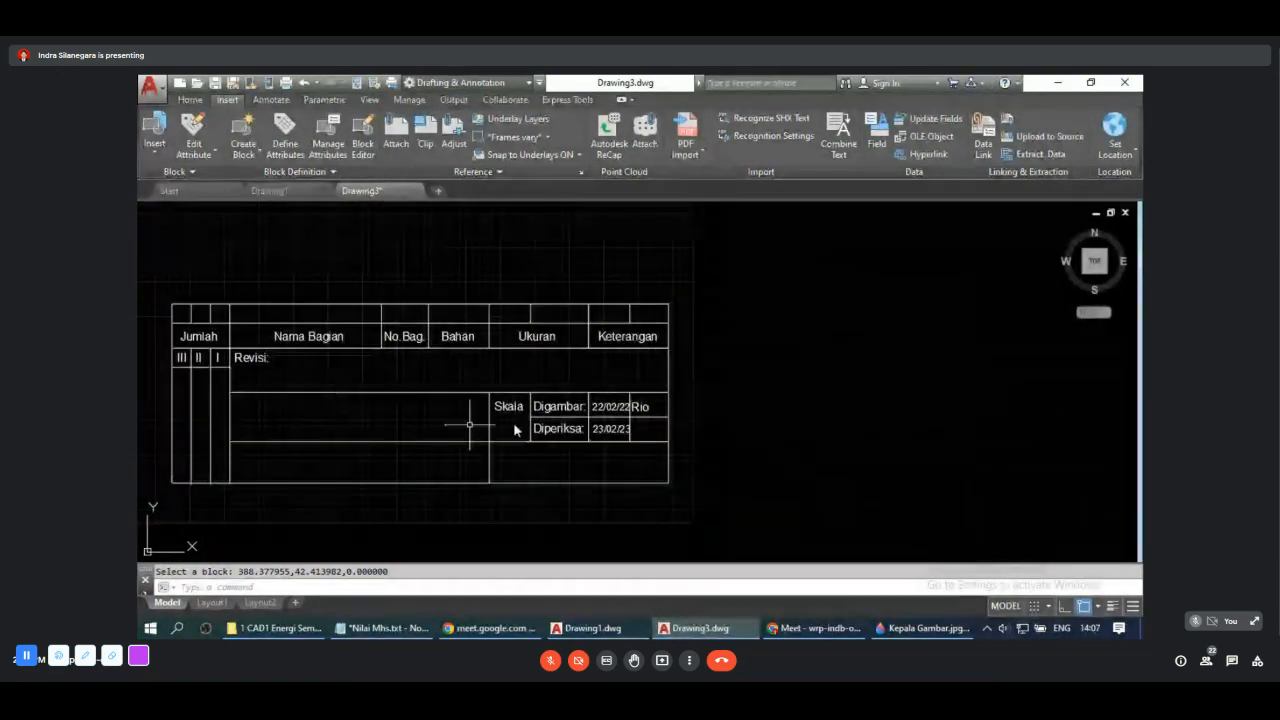
key(Escape)
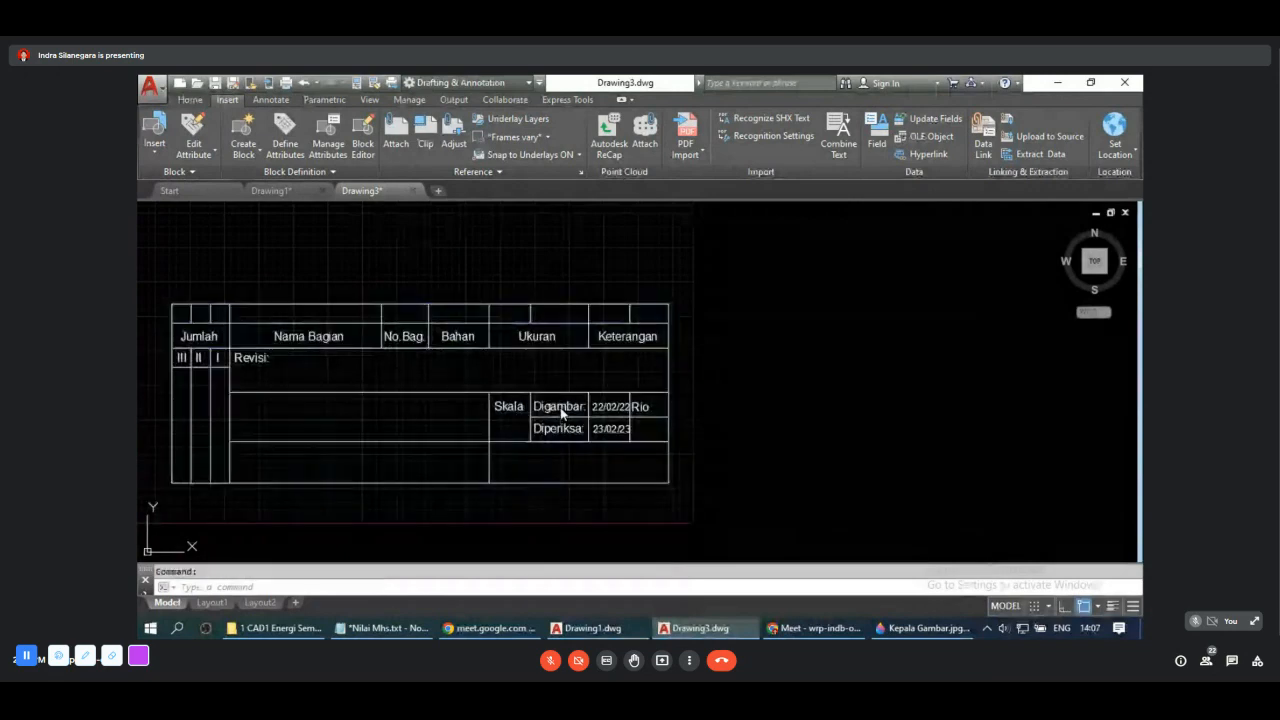
double_click(562, 412)
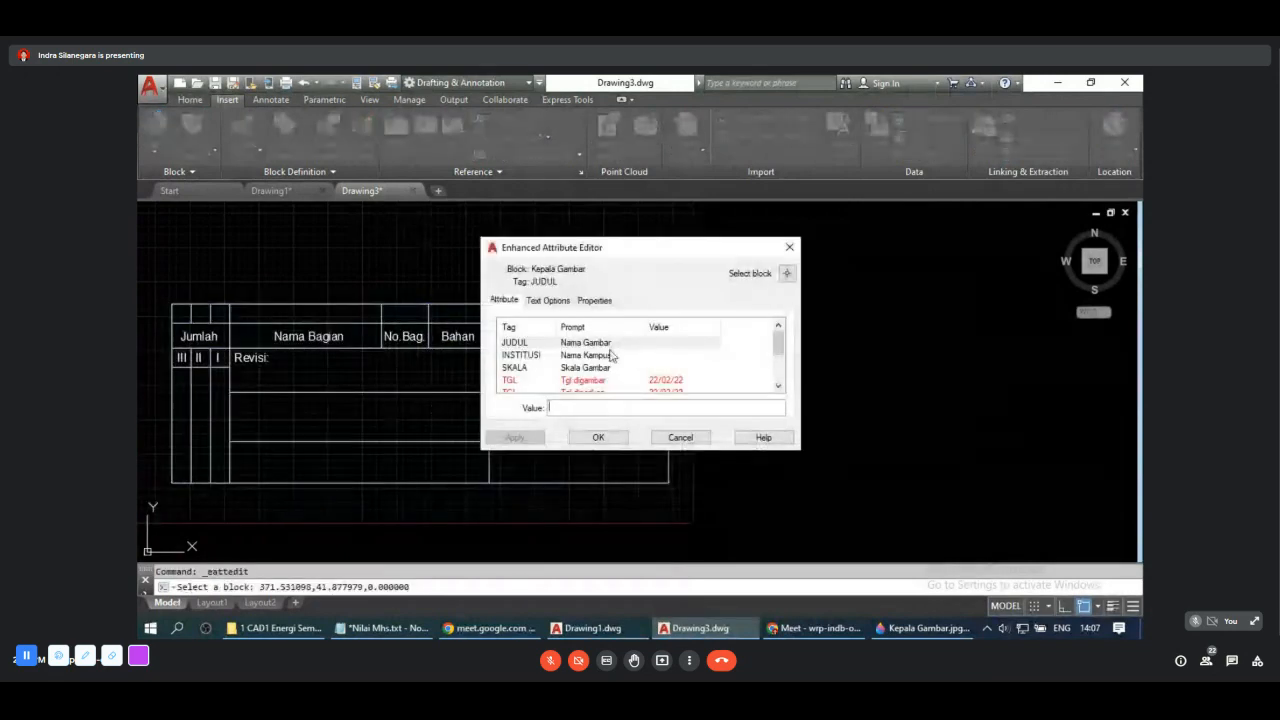
click(677, 347)
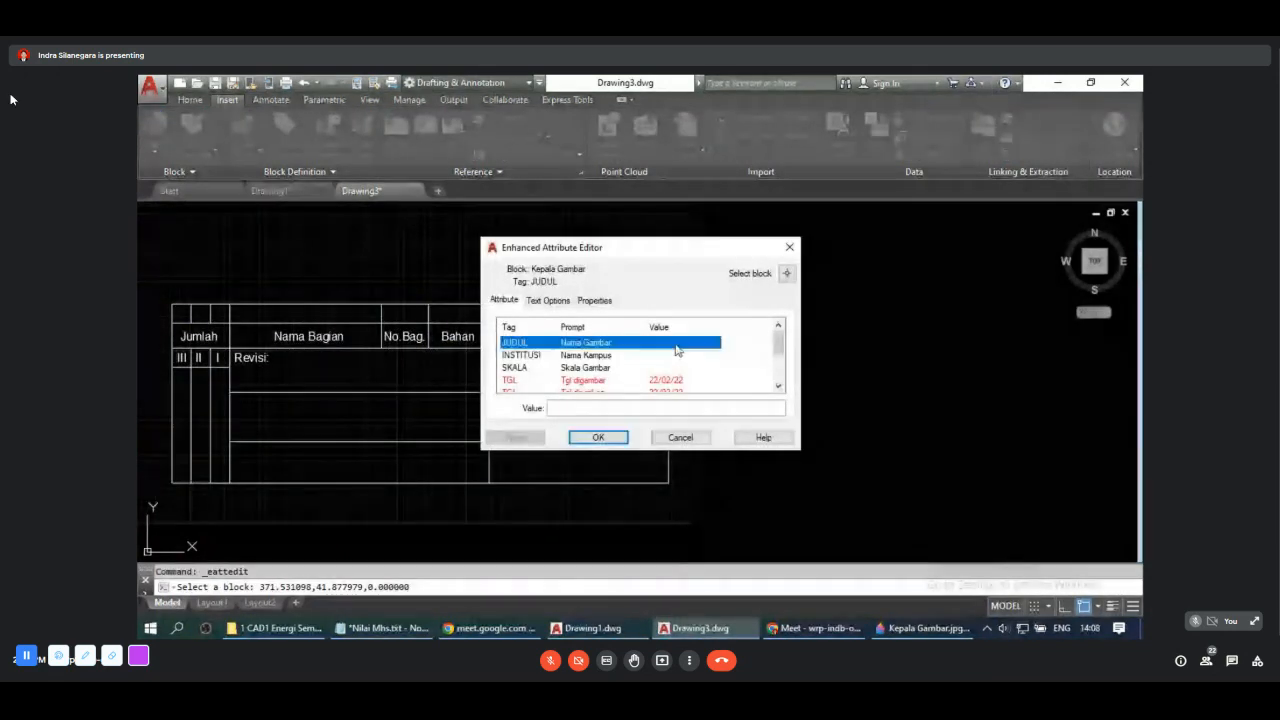
click(590, 407)
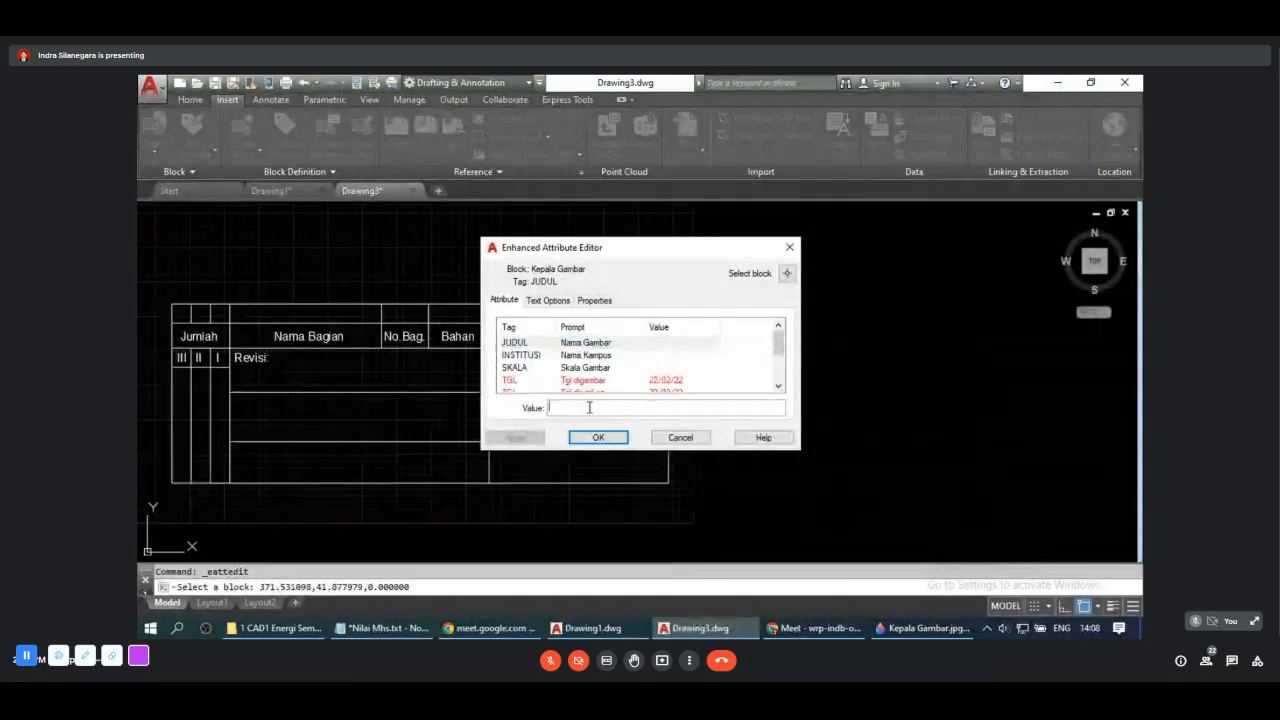
text(Obeng)
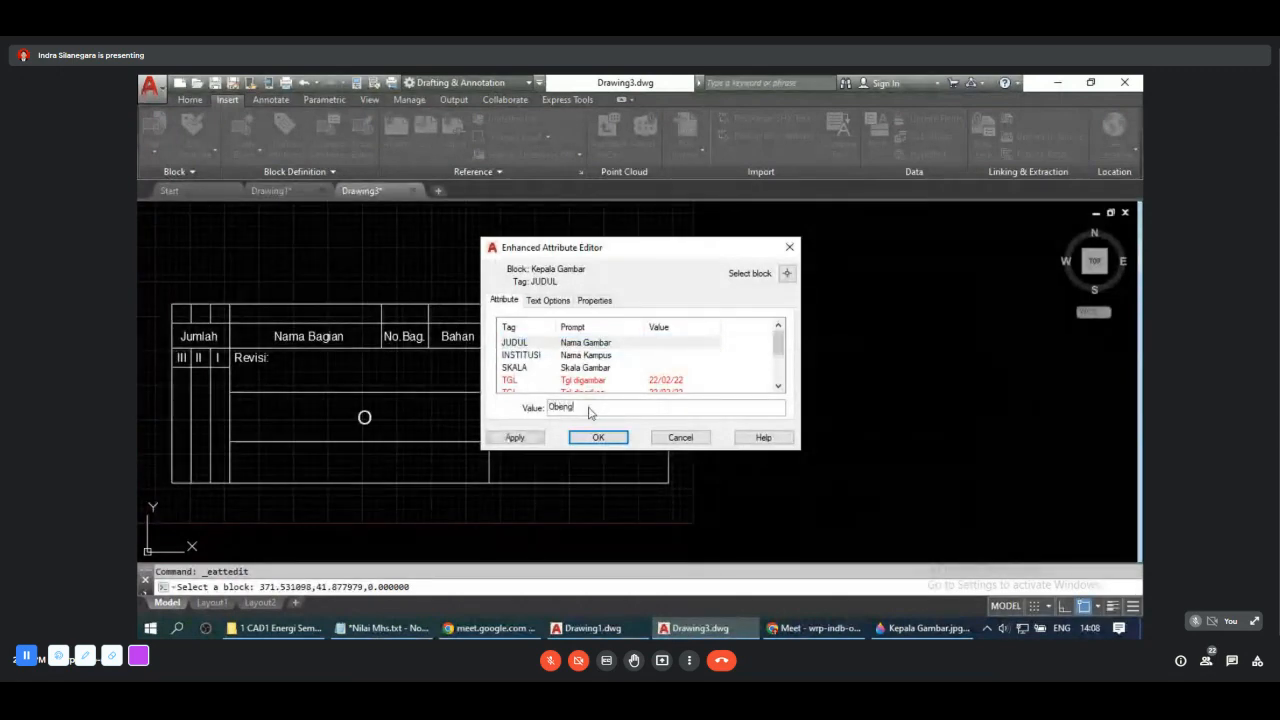
text( Bunga)
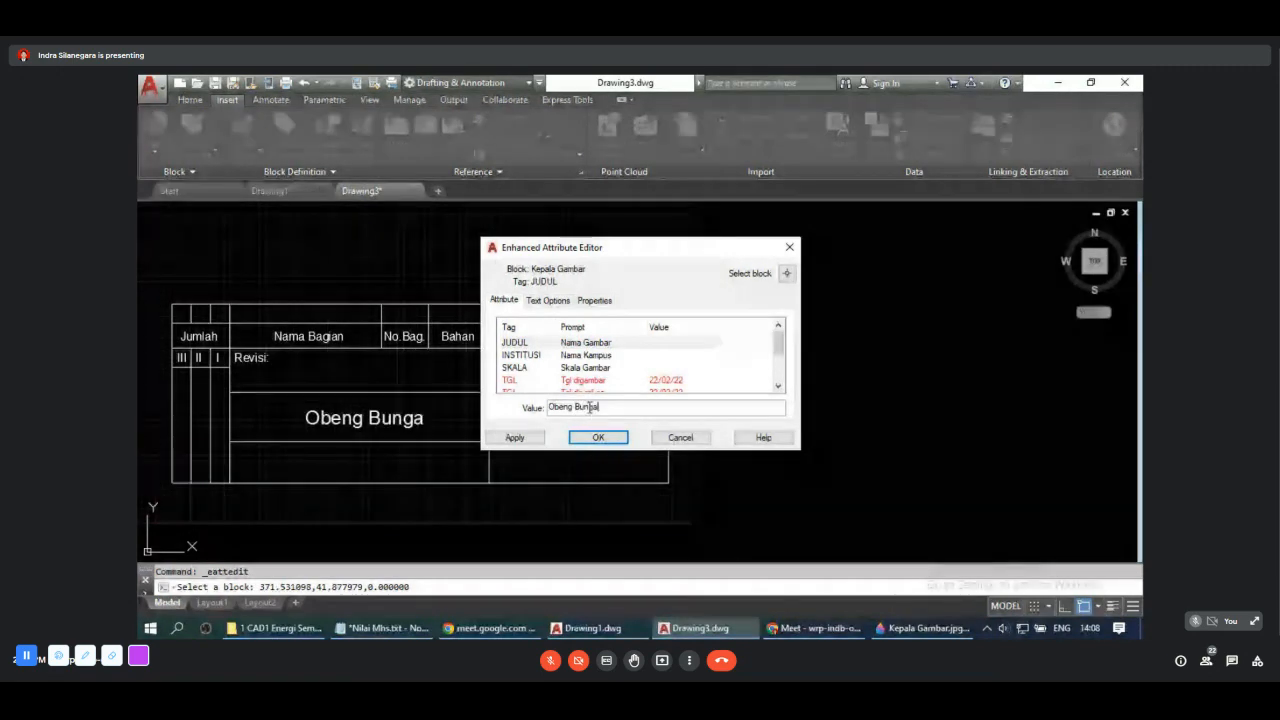
click(514, 437)
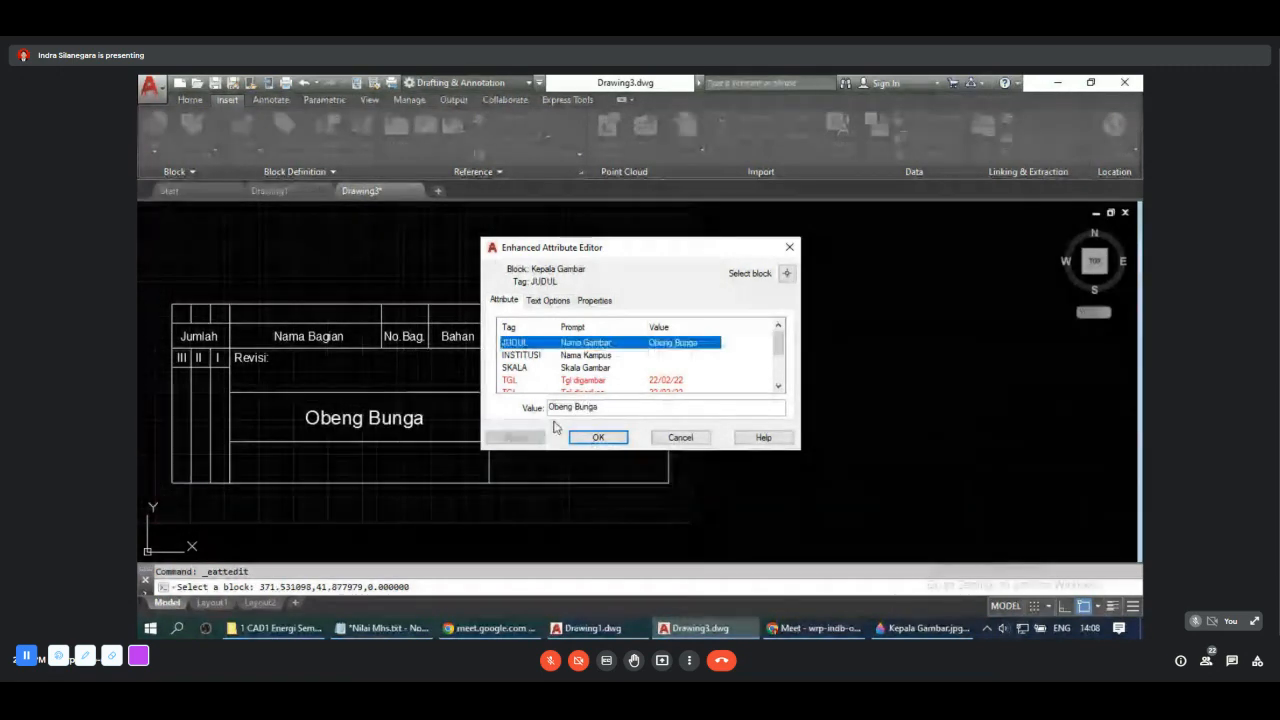
Step: Set the Nama Kampus (INSTITUSI) attribute to PNJ and accept the attribute edits
click(628, 355)
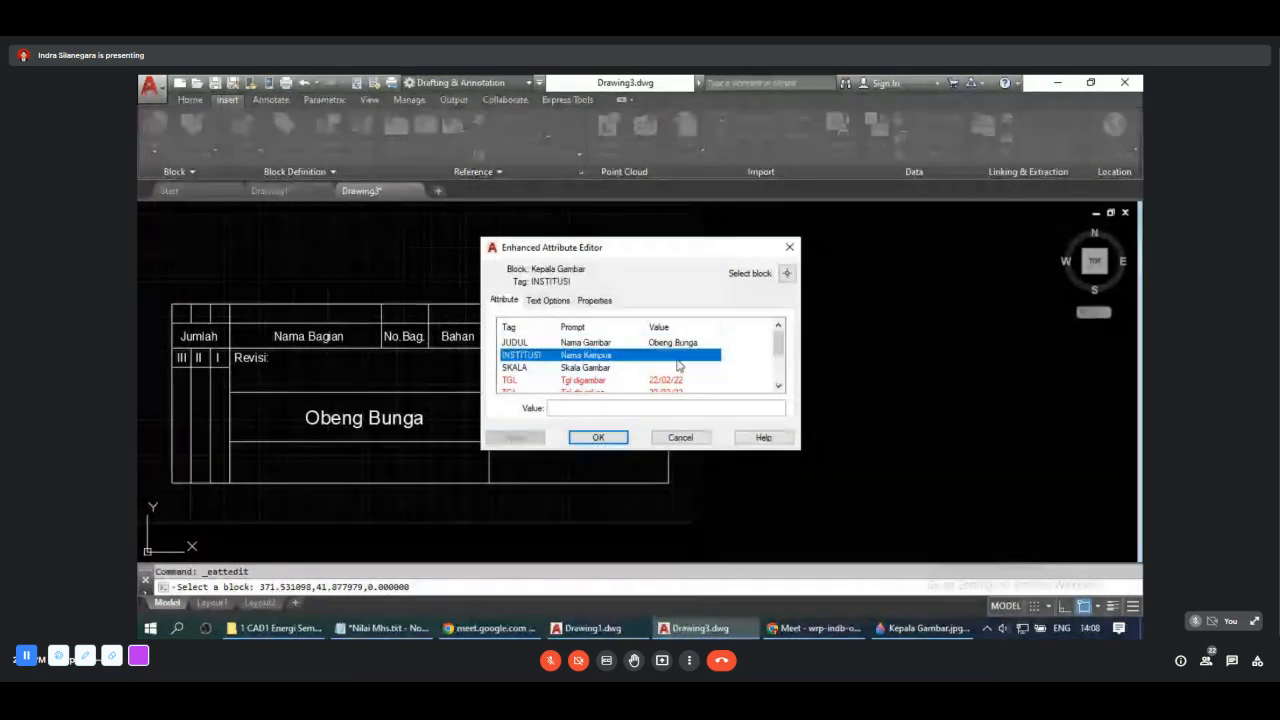
click(605, 406)
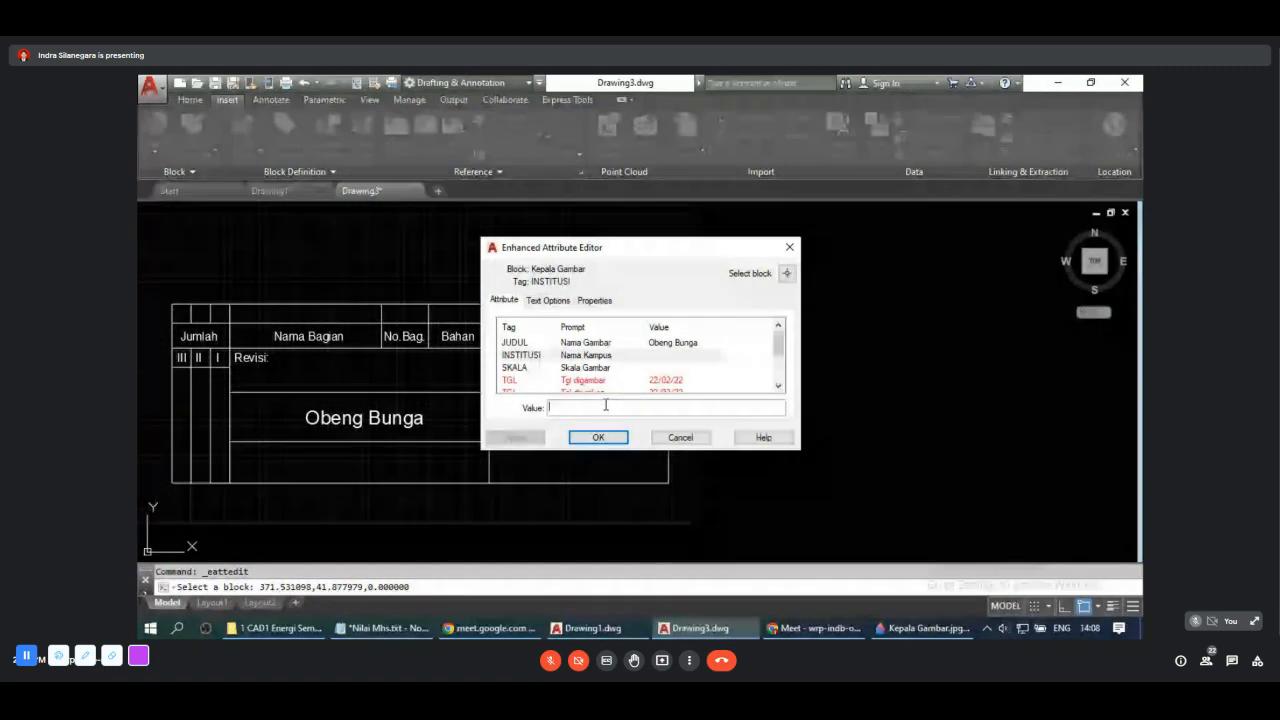
text(PNJ)
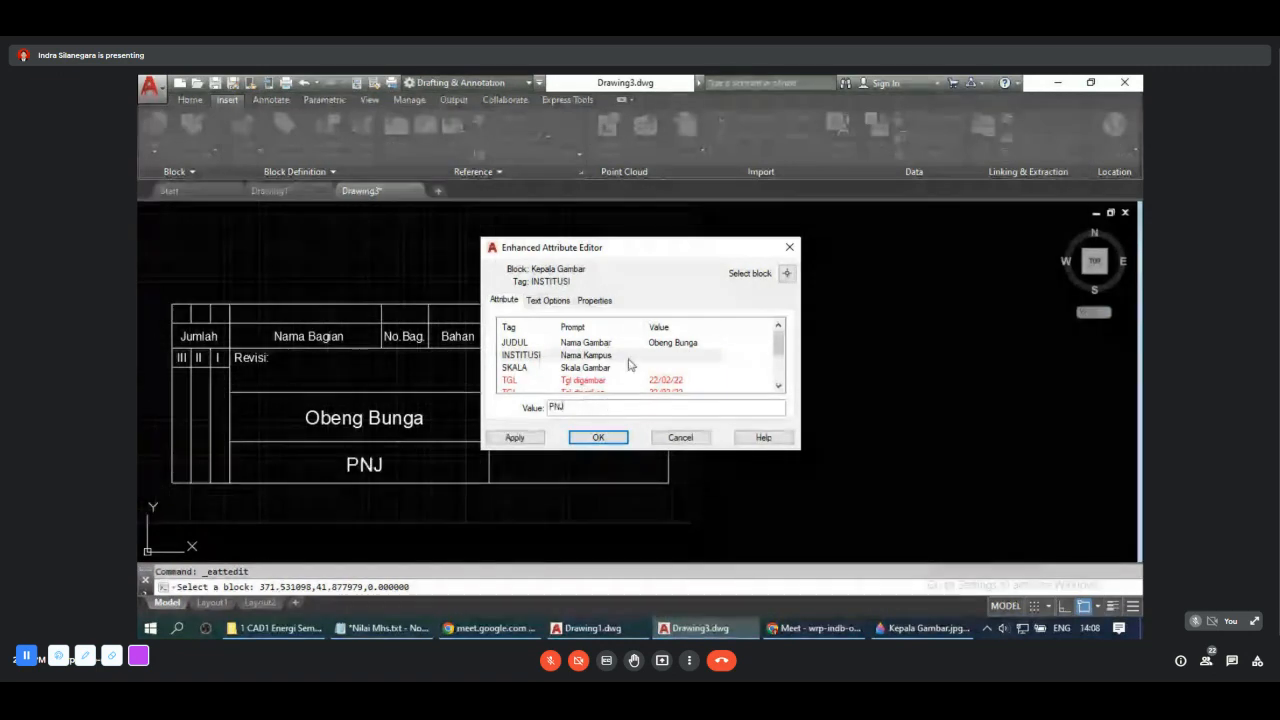
click(600, 439)
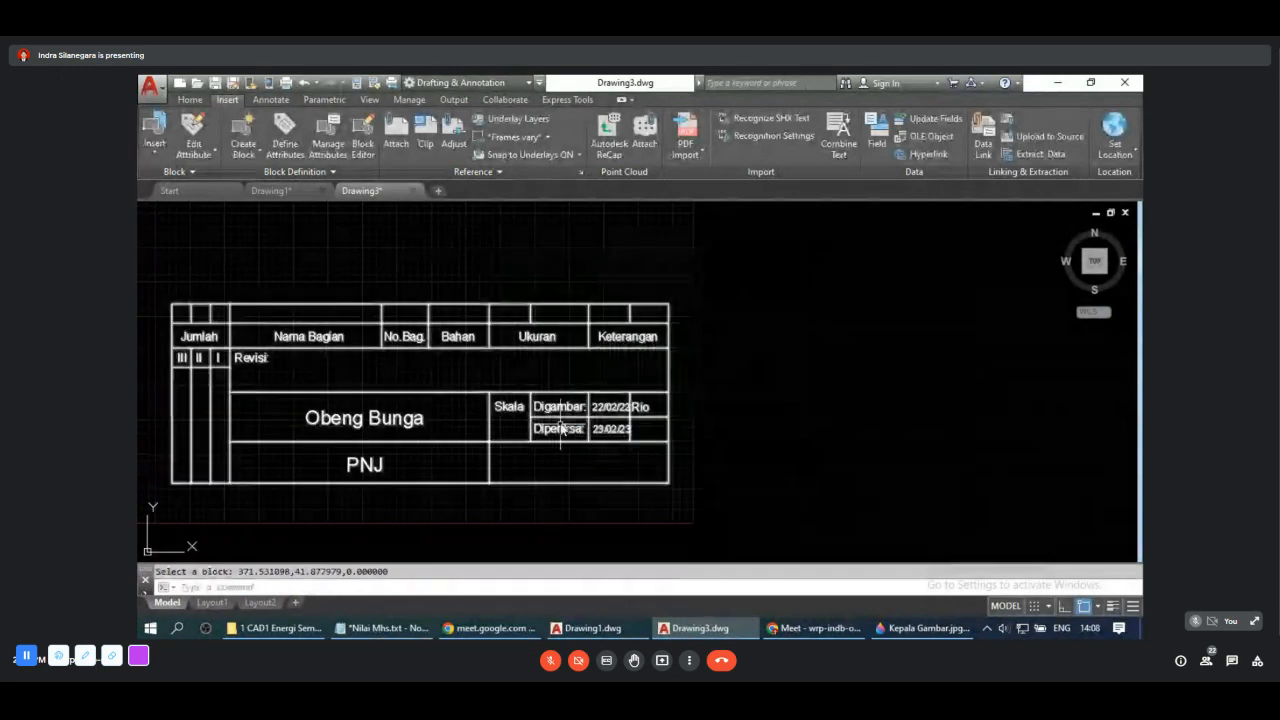
Step: Reopen the title block's attributes and enter TM-PNJ Mhs-000 as the start of the Nomor Gambar value
click(612, 410)
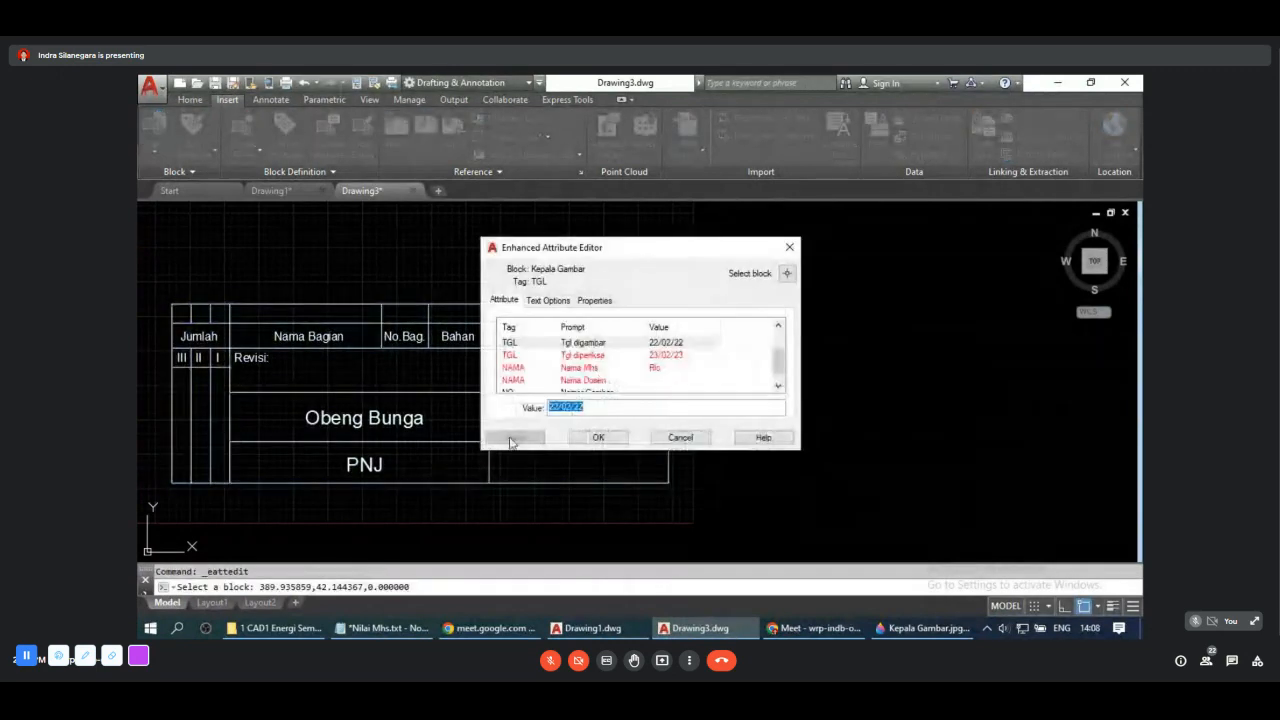
click(684, 384)
scroll(684, 386, down, 1)
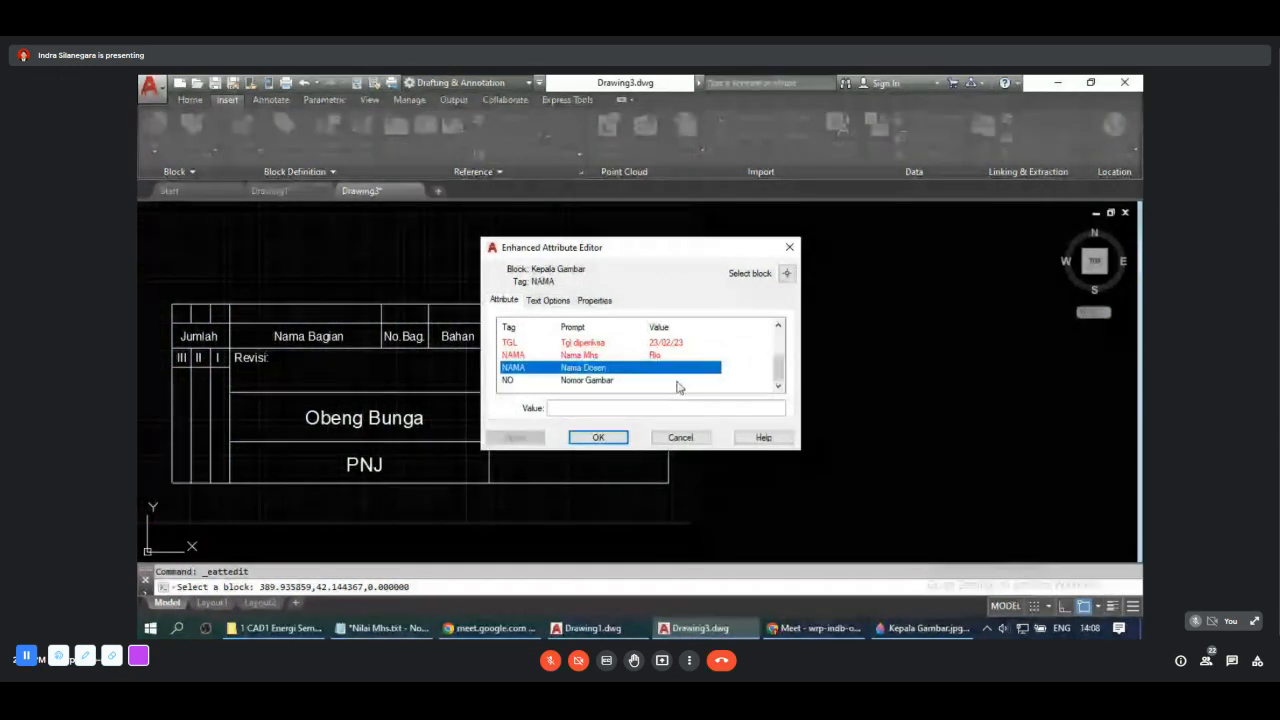
click(677, 382)
click(590, 407)
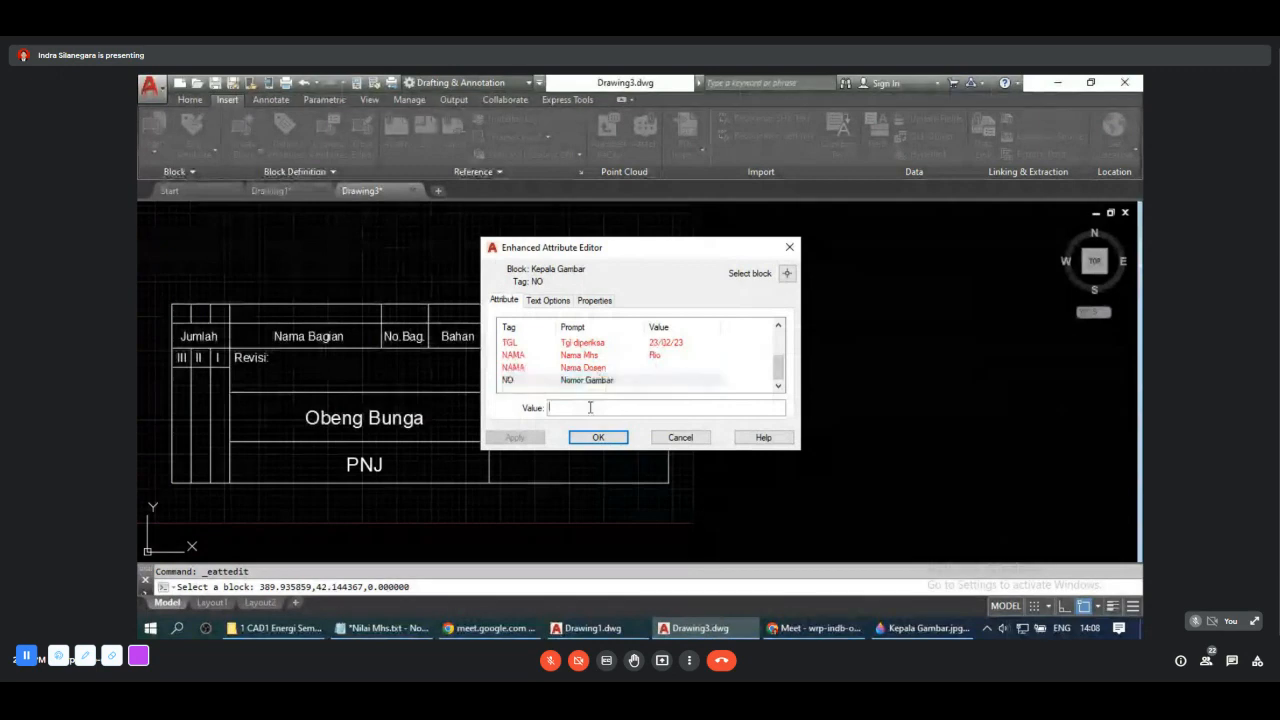
text(TM-P)
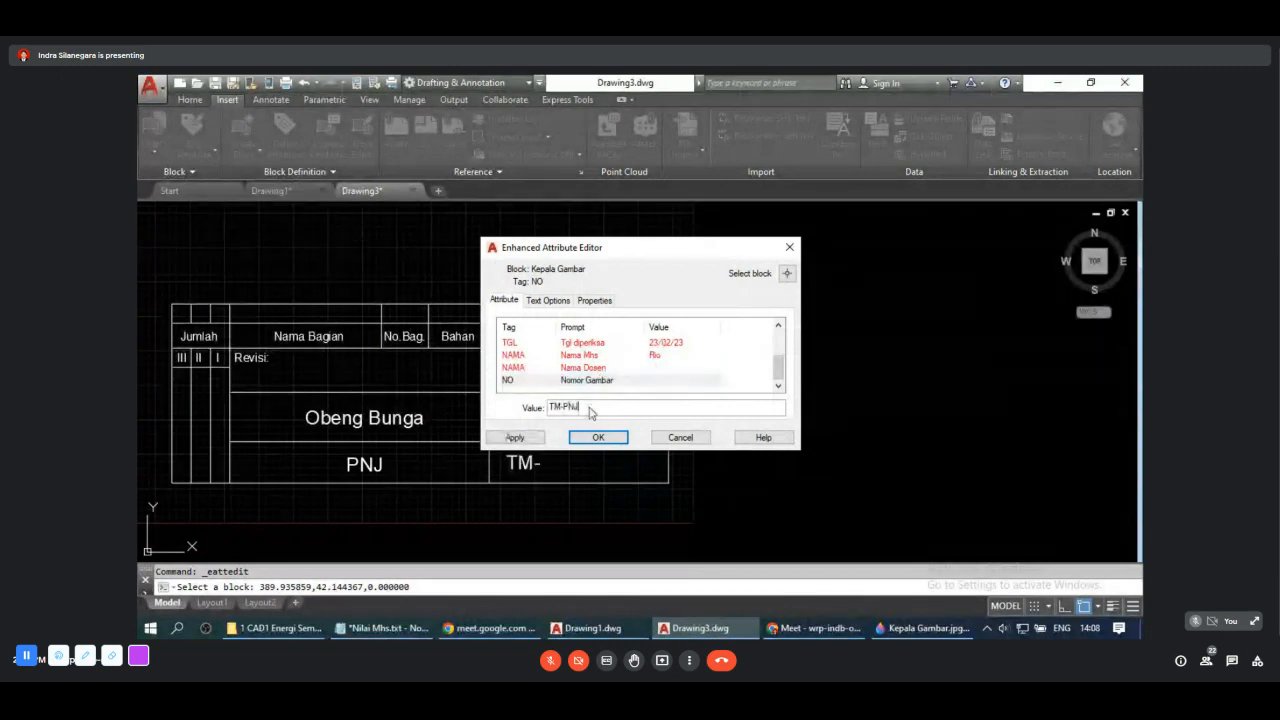
text(NJ Ms)
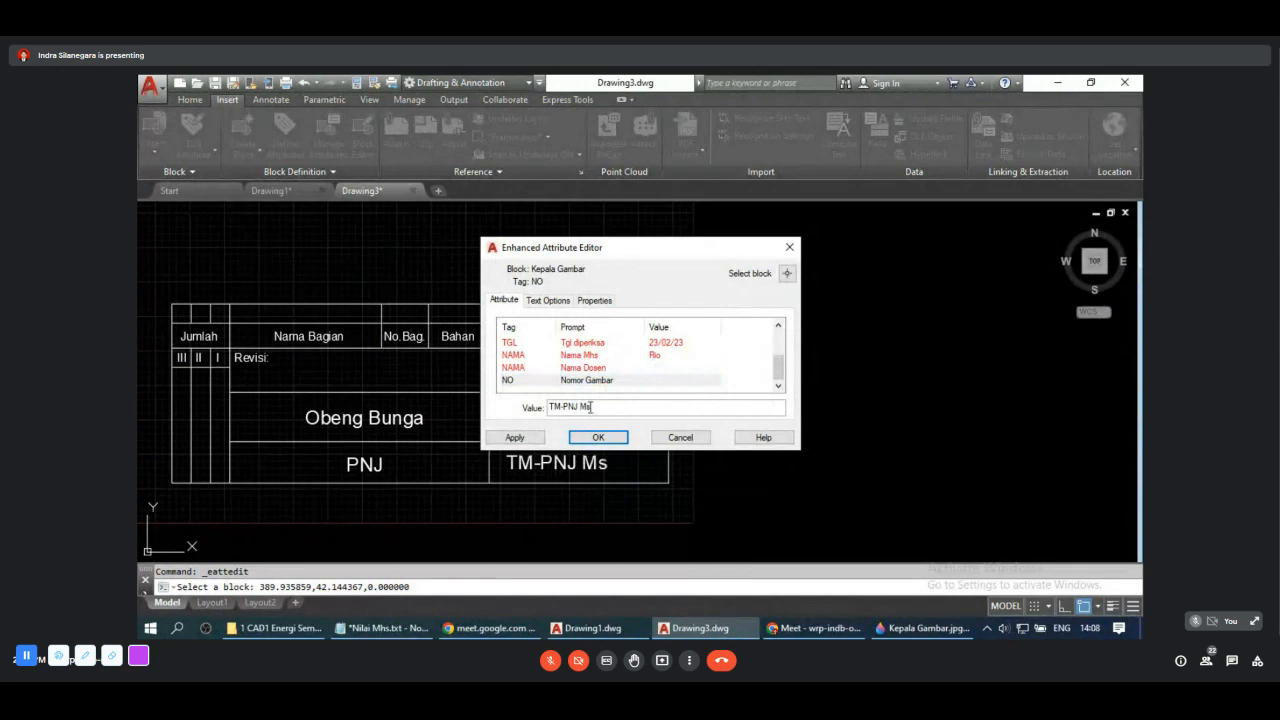
text(hs-0000)
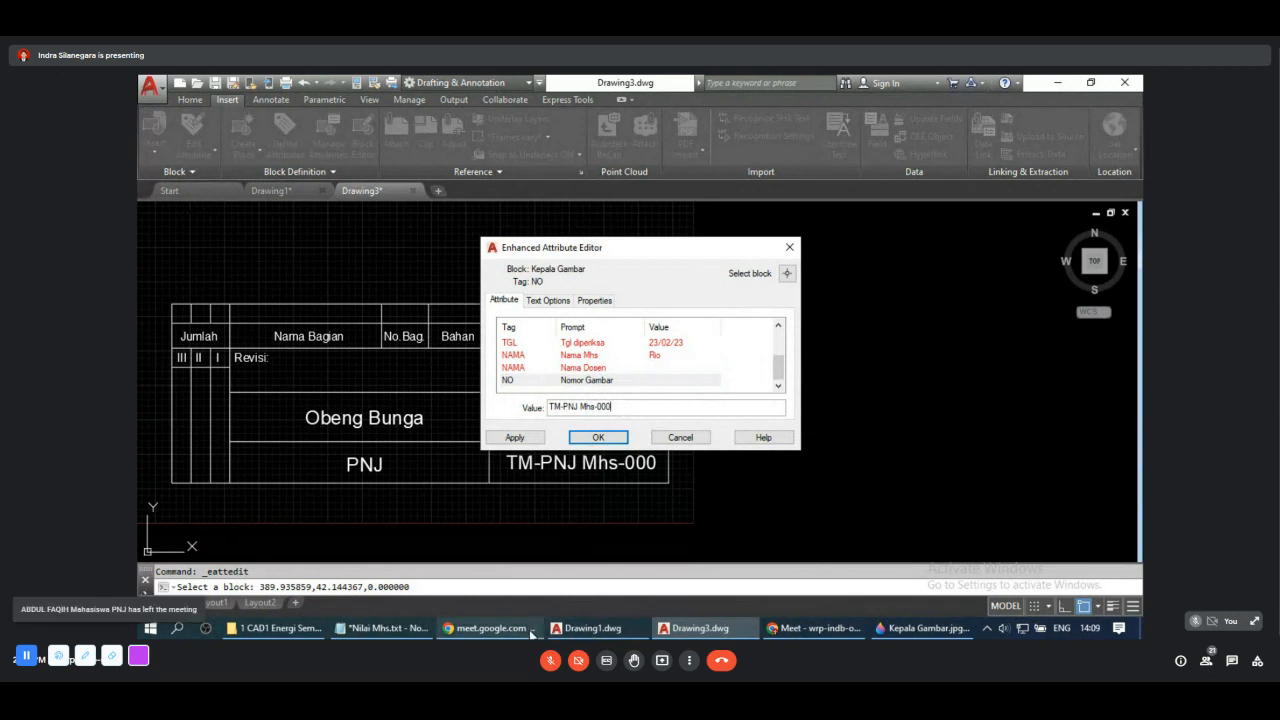
Step: Check the student's number in the Google Meet participant tiles, return to Drawing3 and complete Nomor Gambar as TM-PNJ Mhs-00010
click(815, 628)
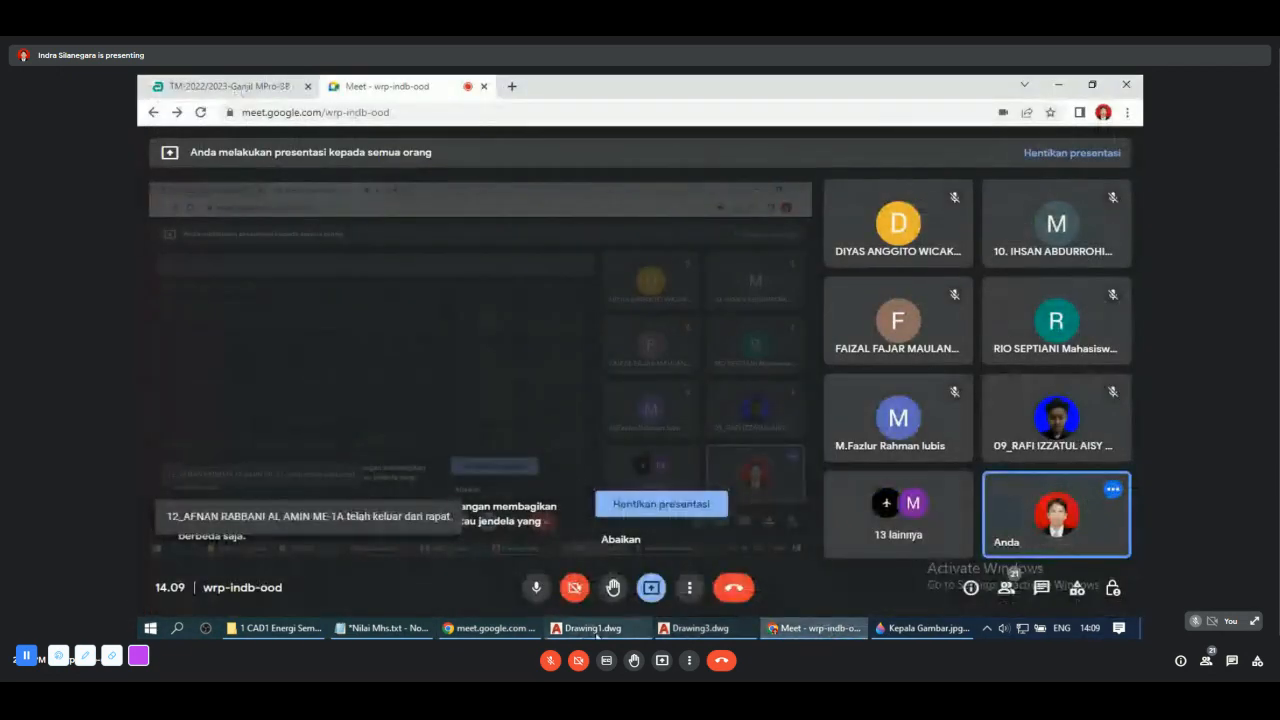
mouse_move(590, 627)
click(607, 600)
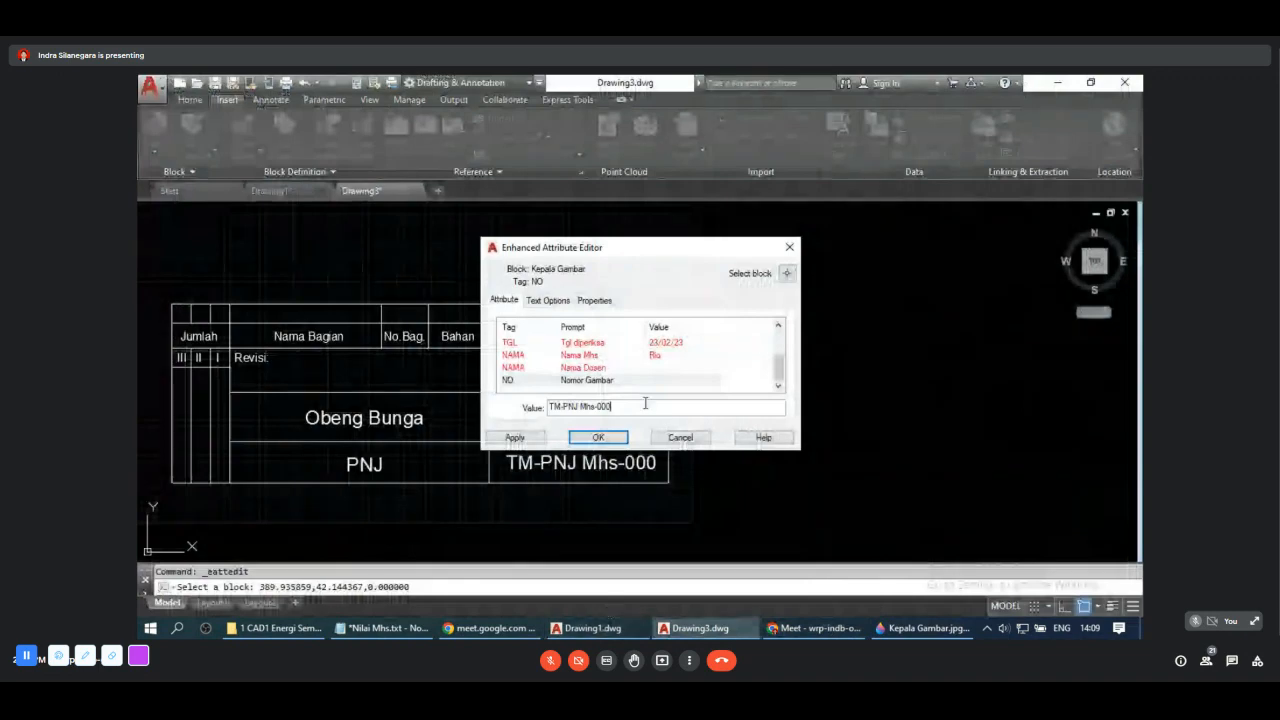
text(10)
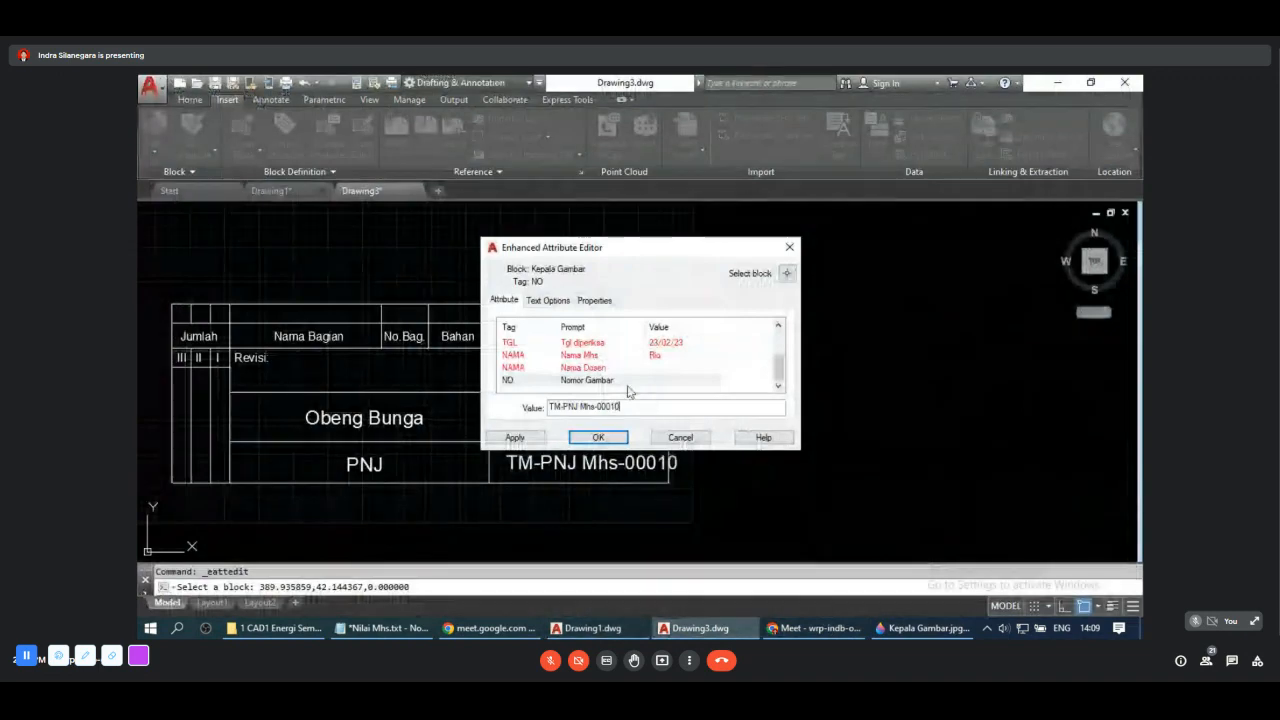
click(514, 438)
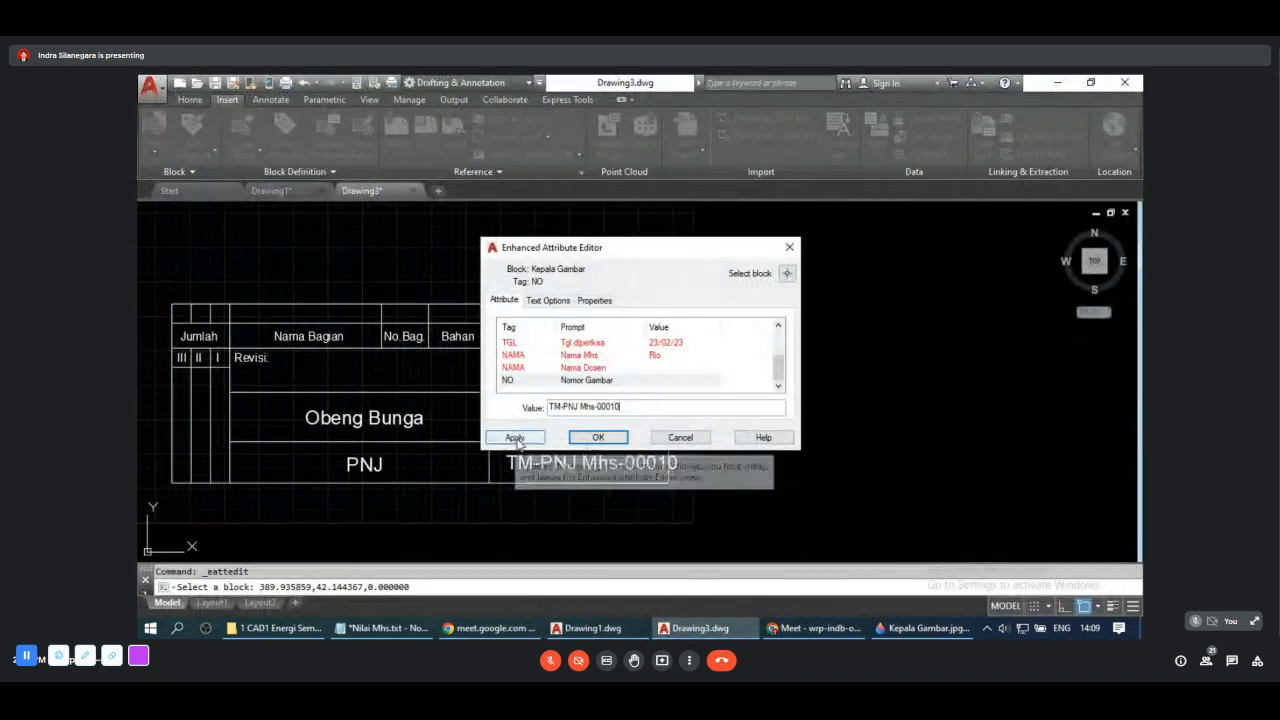
Step: Replace the Nama Mhs attribute with the matching student's name, checking it in the Google Meet participant tiles, and accept the attribute edits
scroll(696, 367, up, 2)
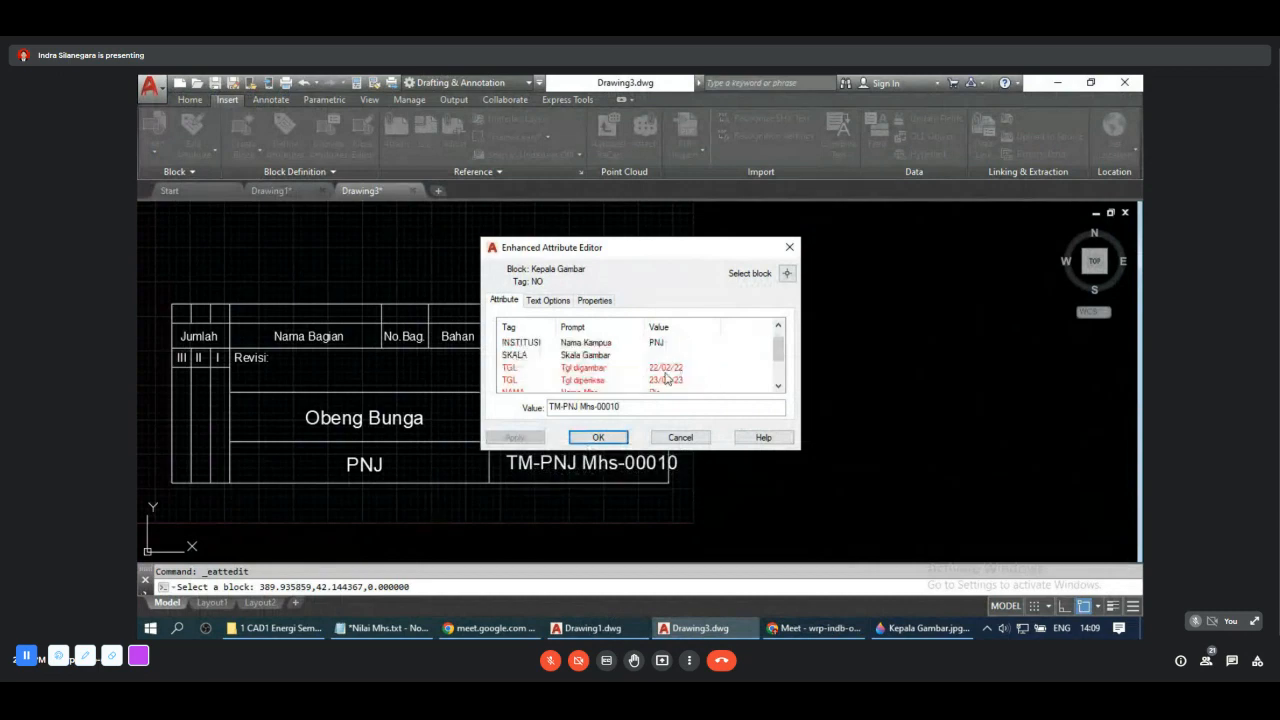
scroll(672, 376, down, 2)
click(671, 358)
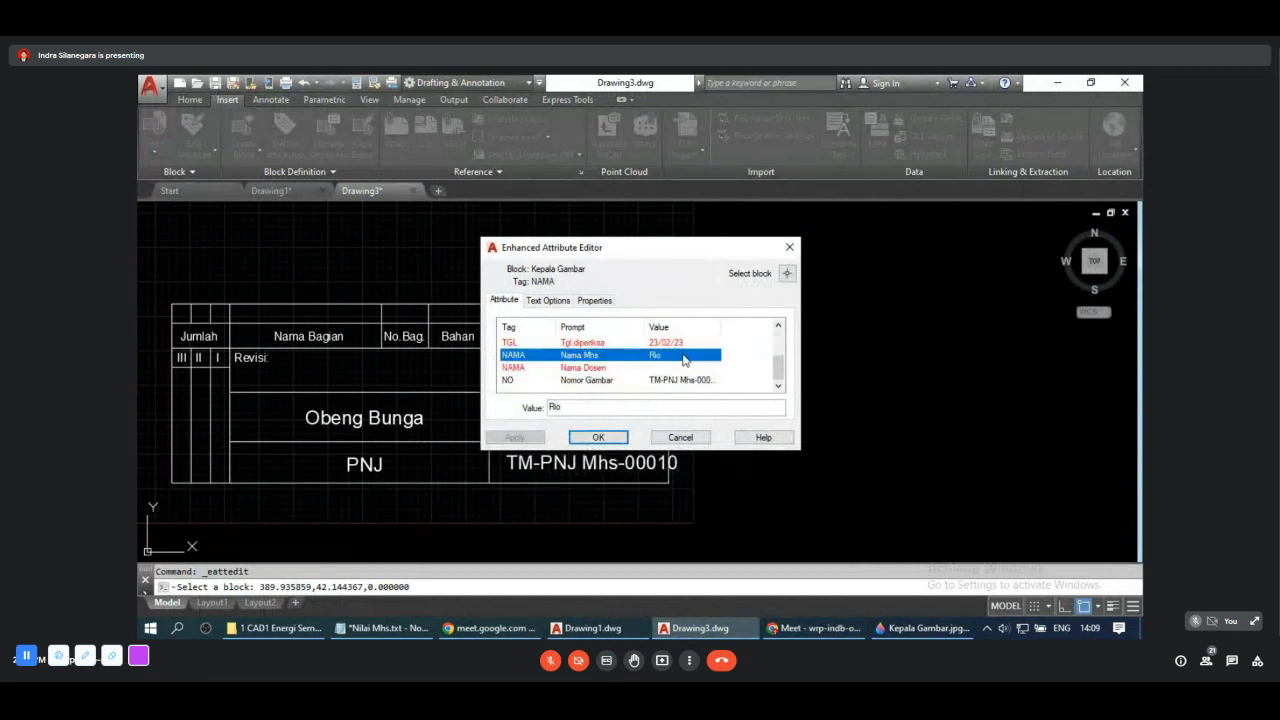
key(Tab)
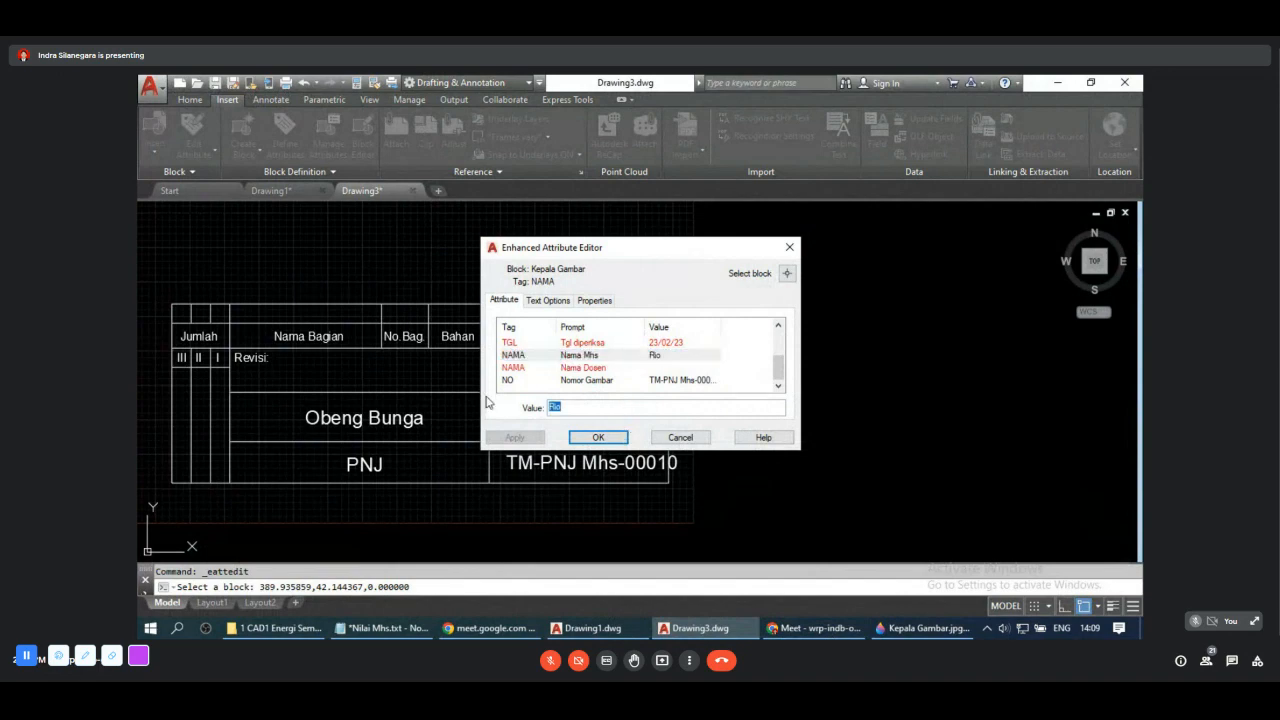
text(Ihsan)
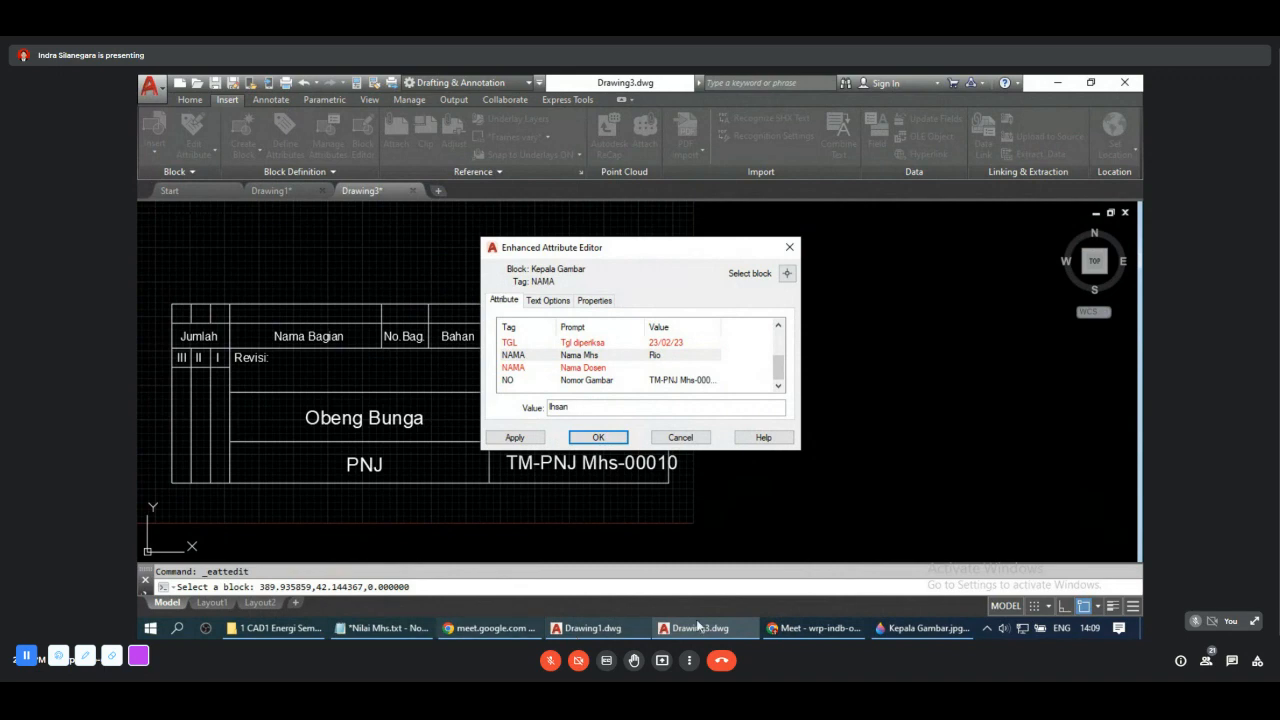
right_click(821, 628)
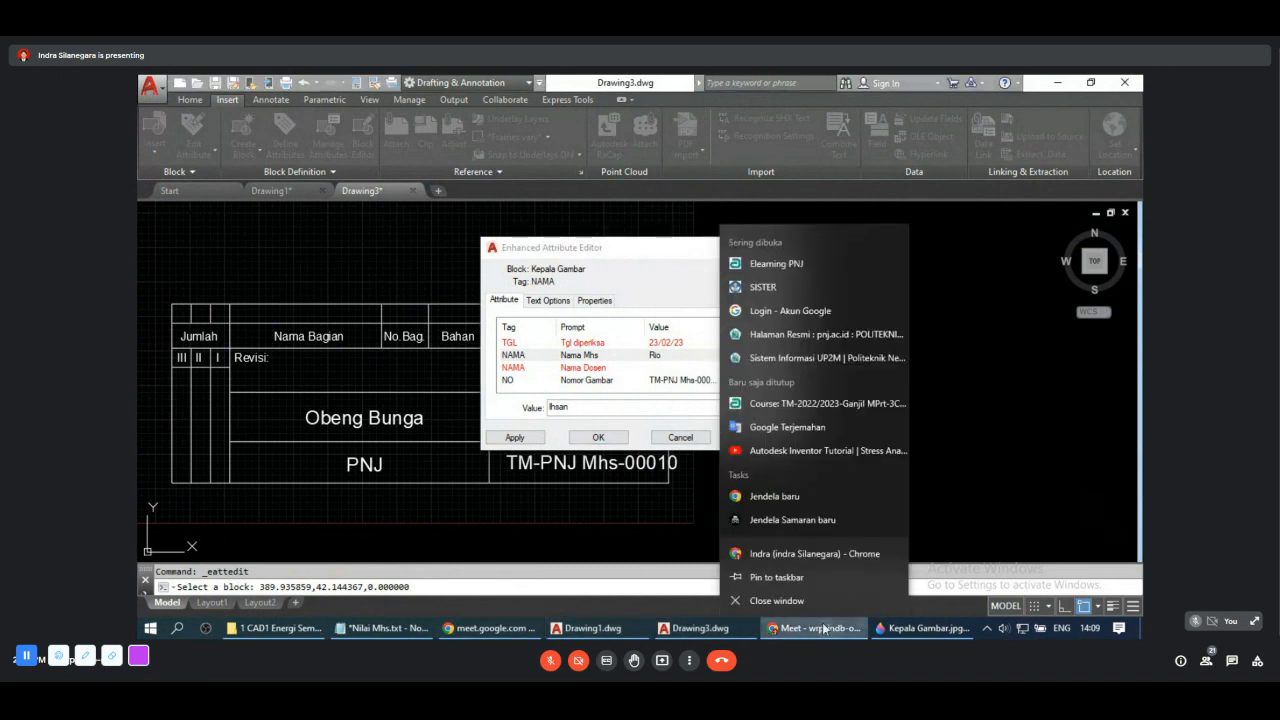
click(823, 629)
click(840, 630)
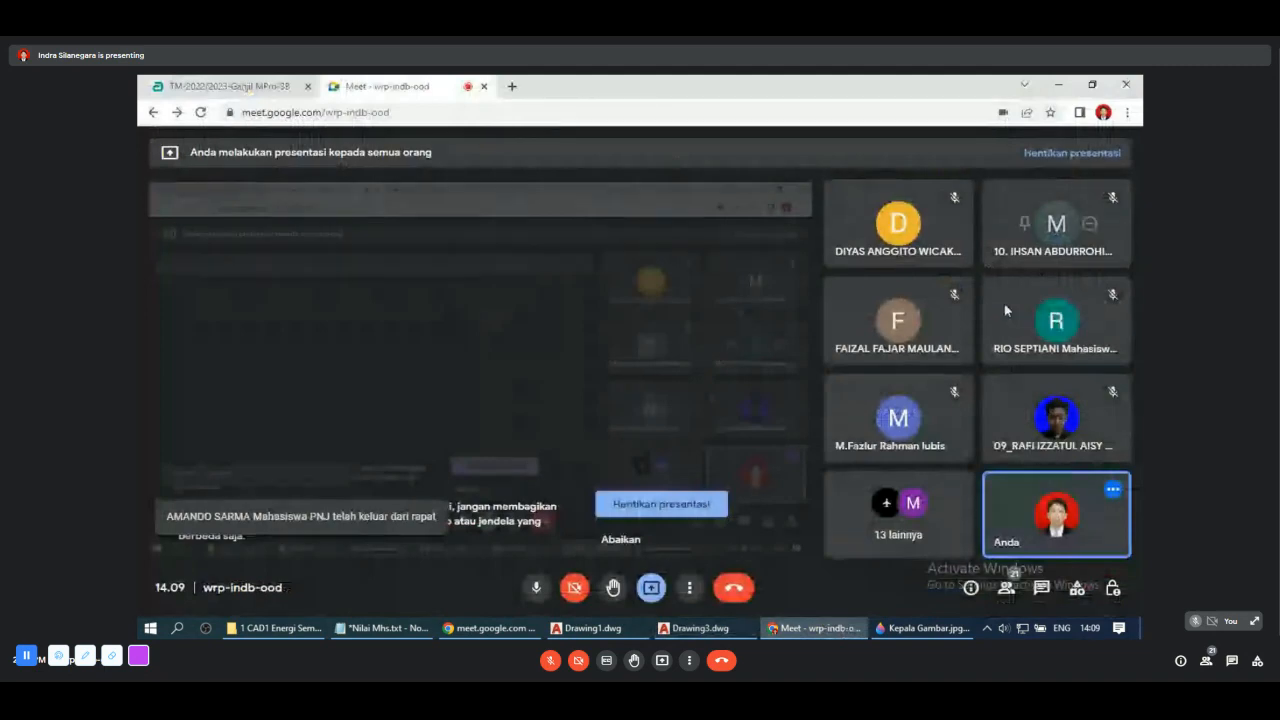
click(703, 628)
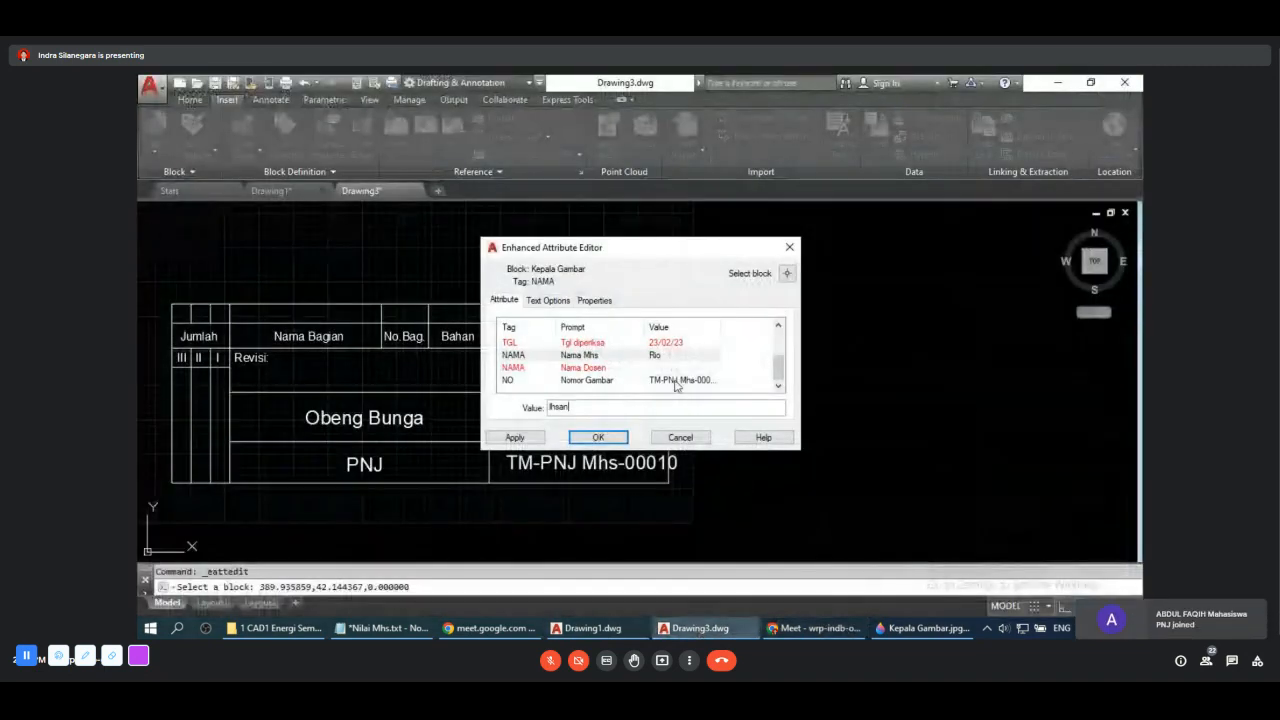
click(514, 437)
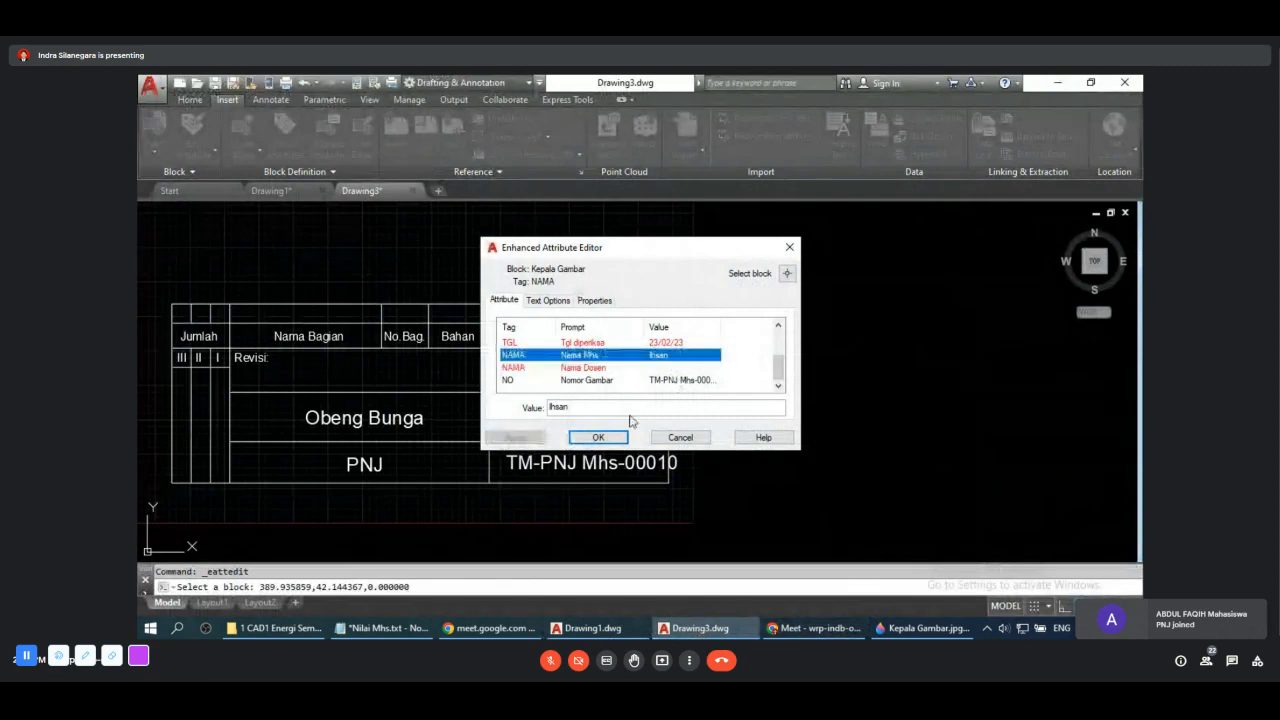
click(598, 437)
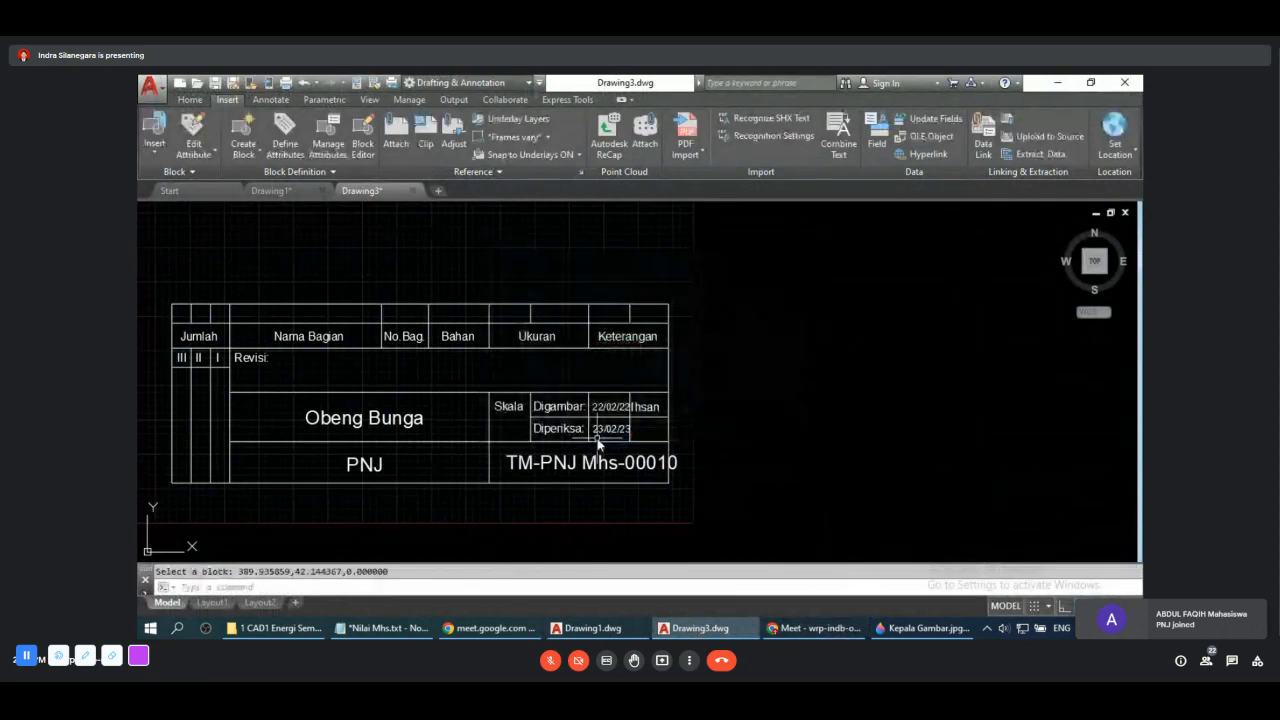
Step: Shorten the Nomor Gambar attribute to TM-PNJ Mhs-010 so it fits its title block cell
double_click(657, 478)
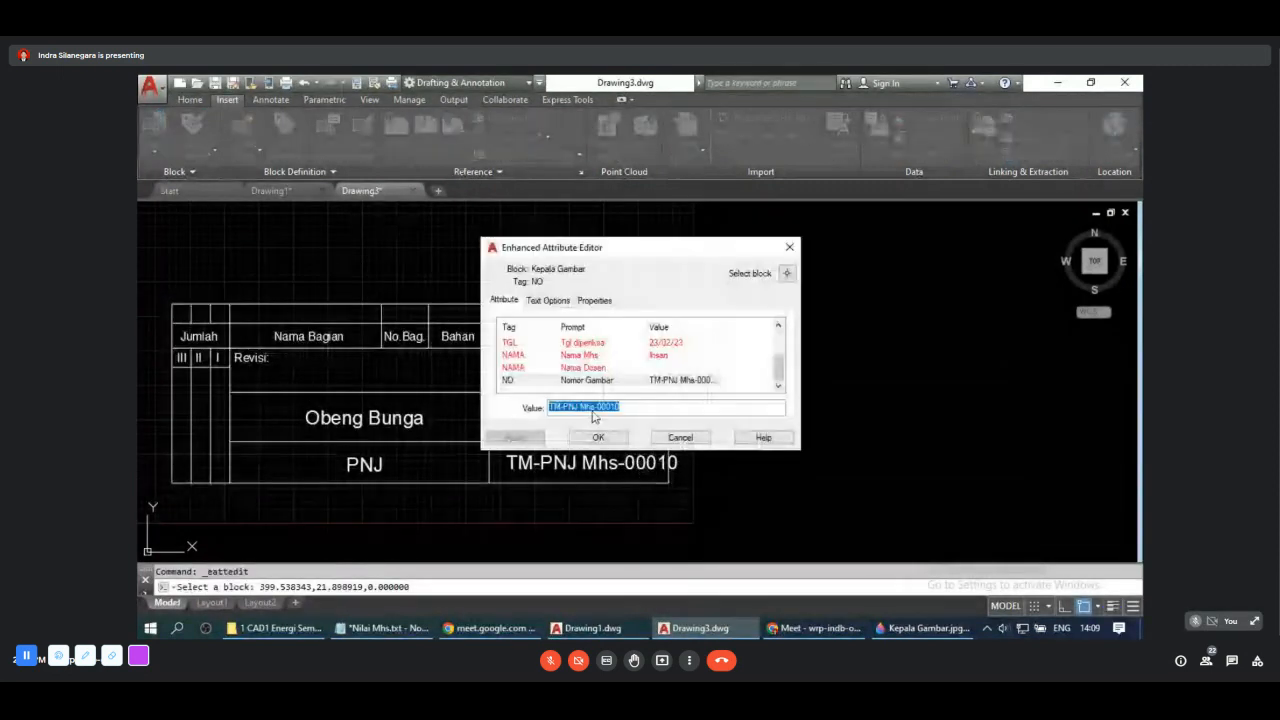
click(594, 412)
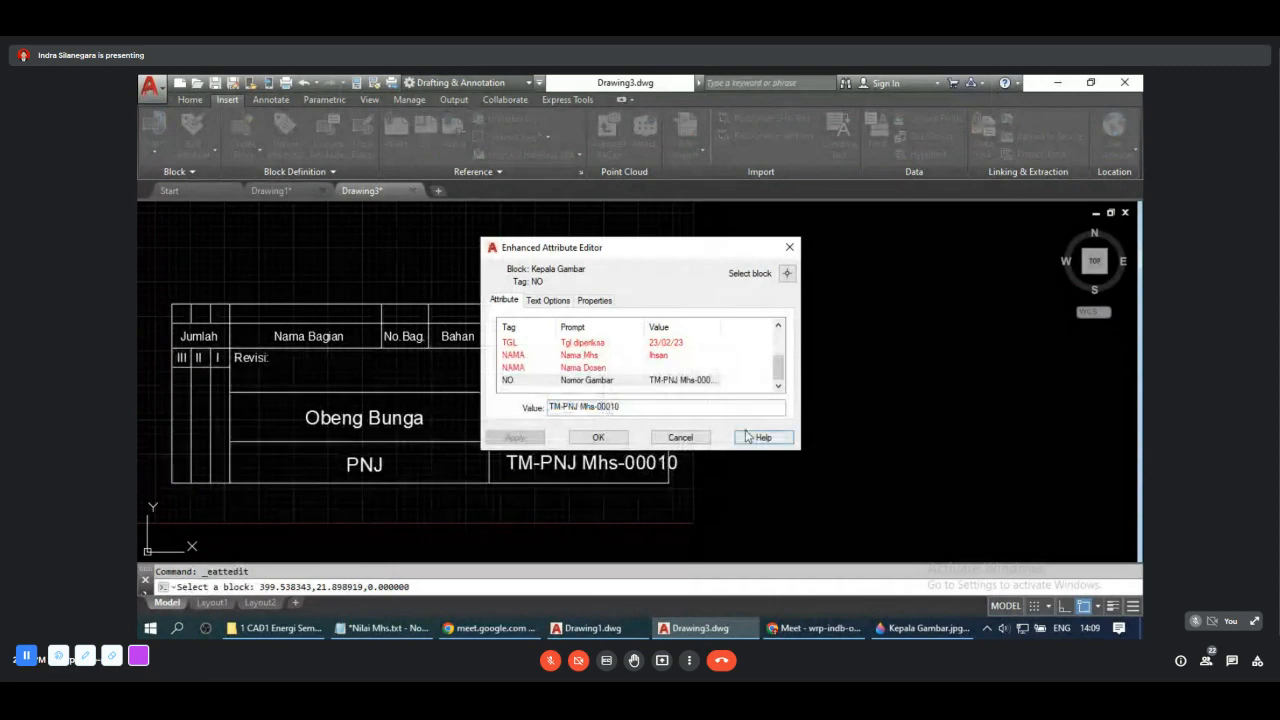
key(BackSpace)
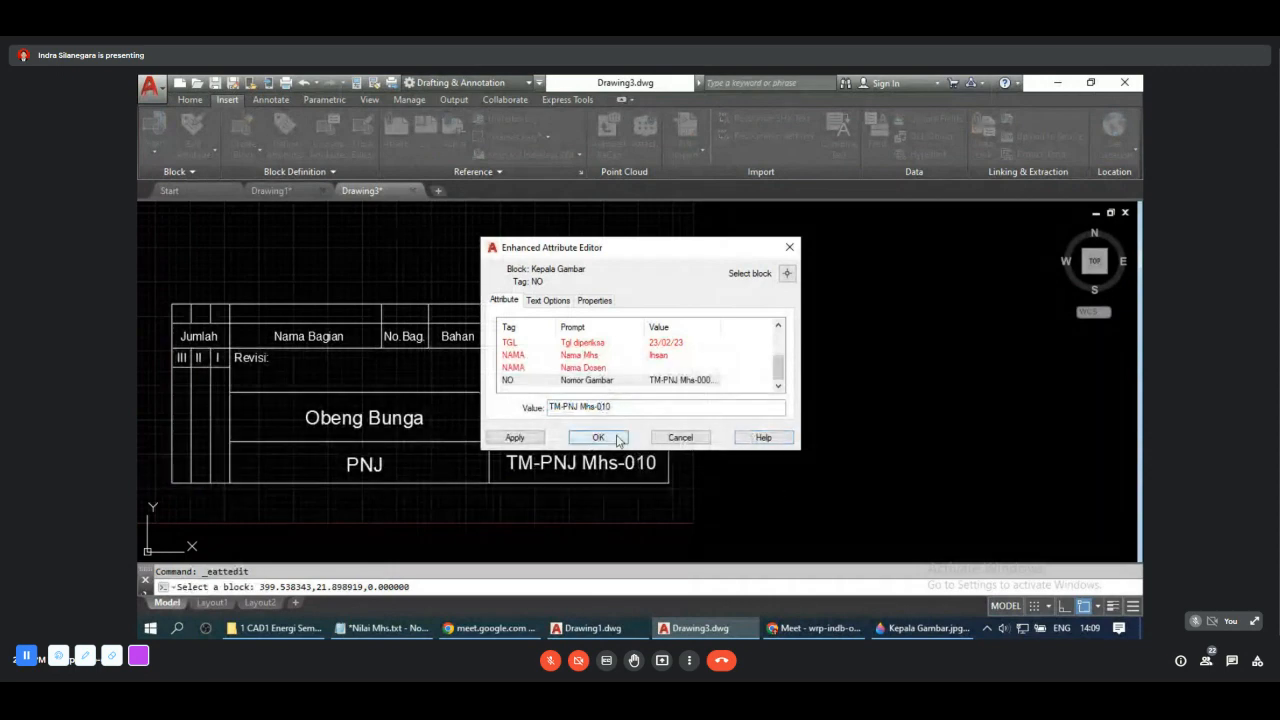
click(598, 438)
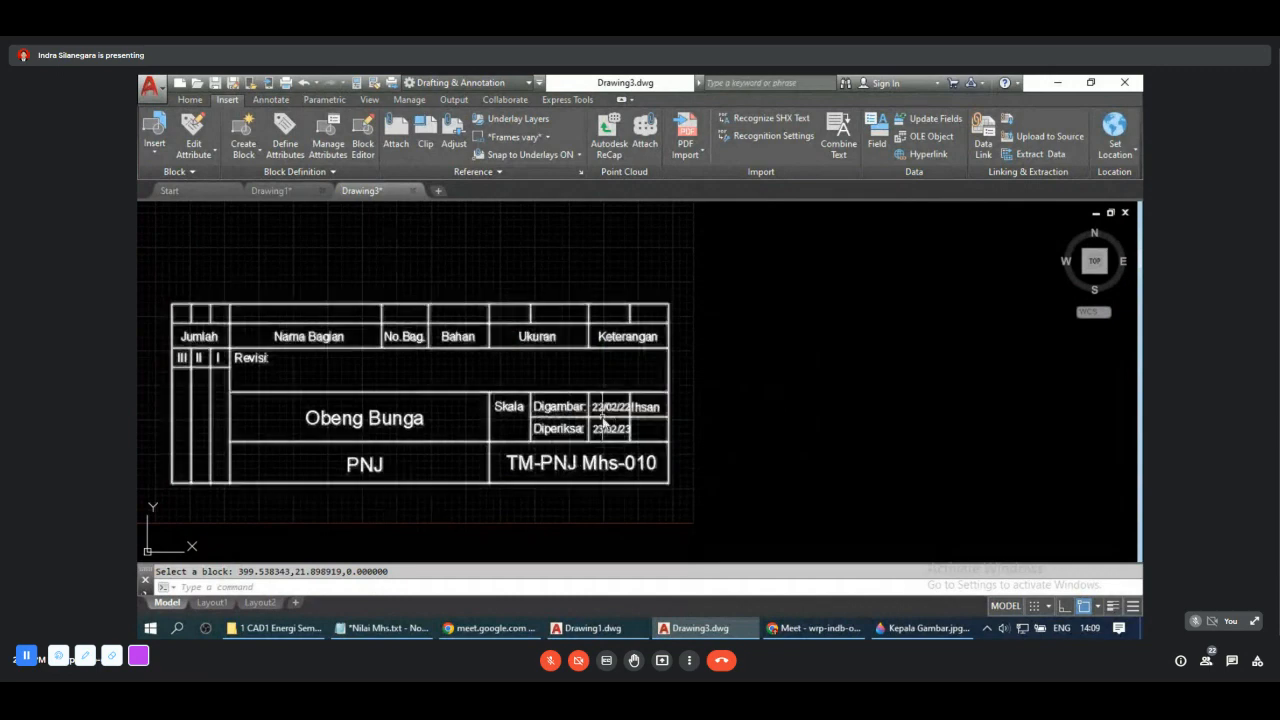
Step: Review the Kepala Gambar block's attribute list in the Block Attribute Manager and close it without changes
click(330, 172)
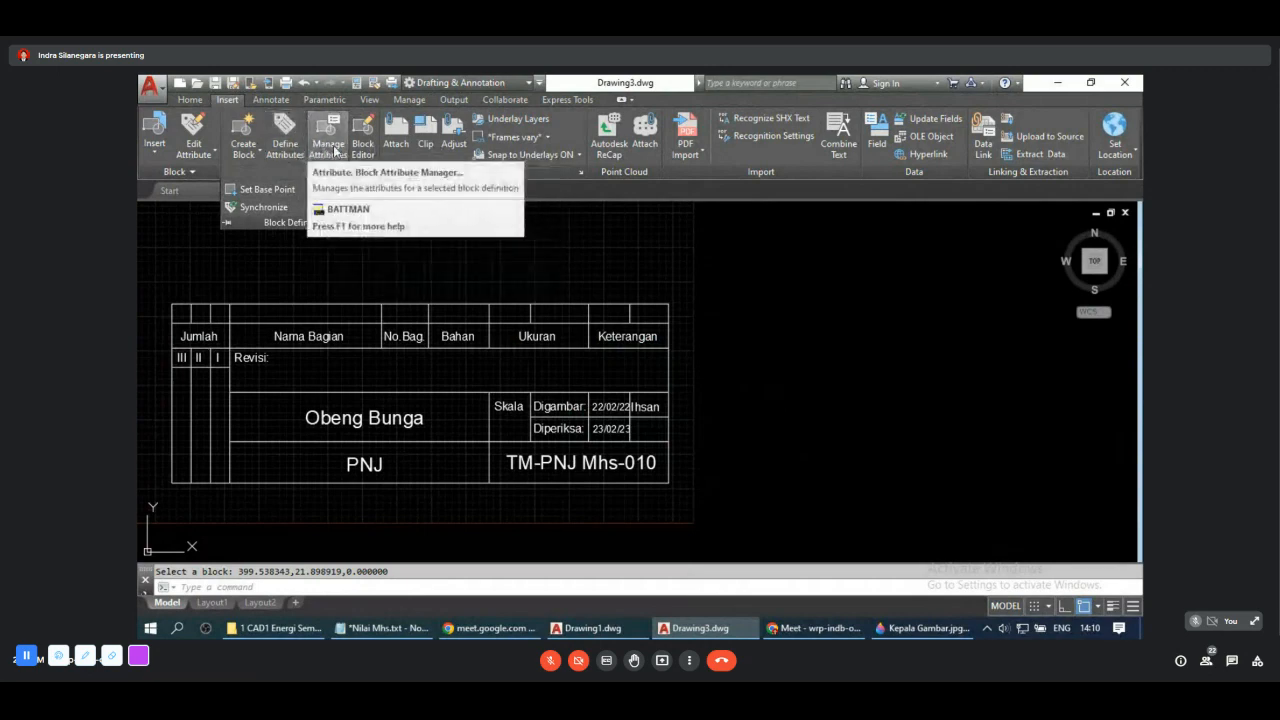
click(333, 146)
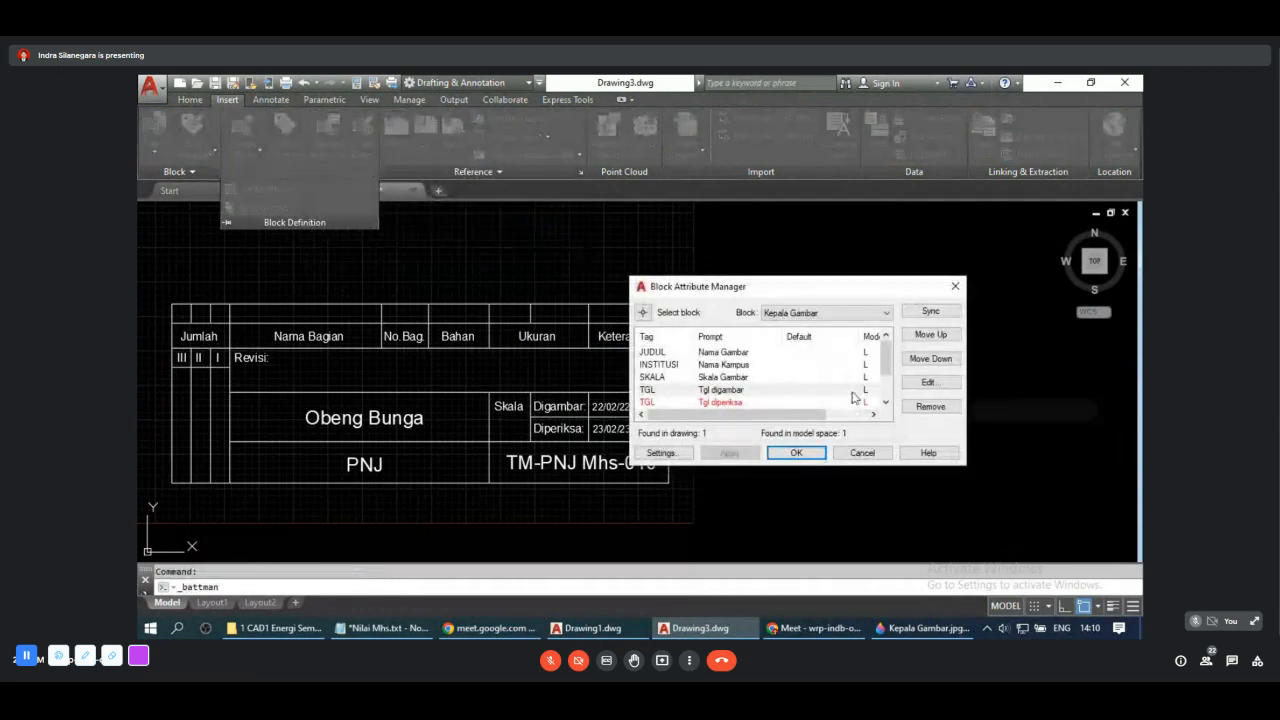
click(851, 455)
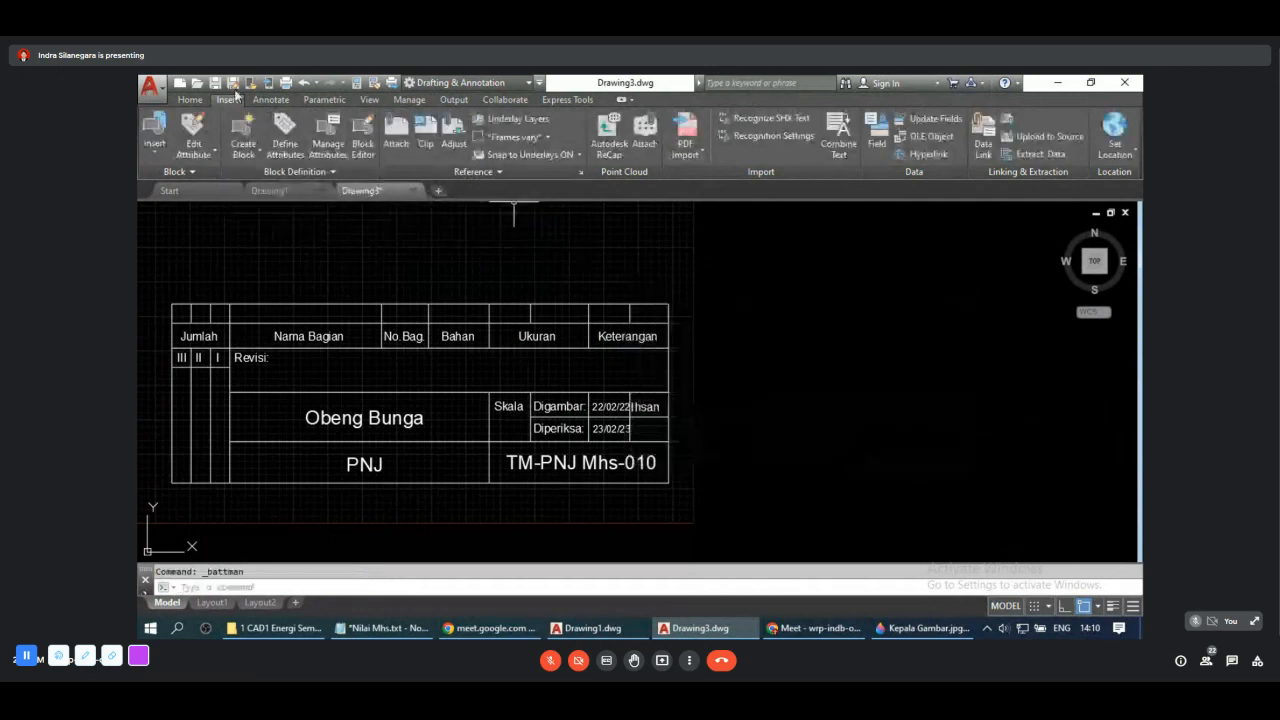
Step: Examine the completed title block in Drawing1 for comparison and return to Drawing3
click(214, 100)
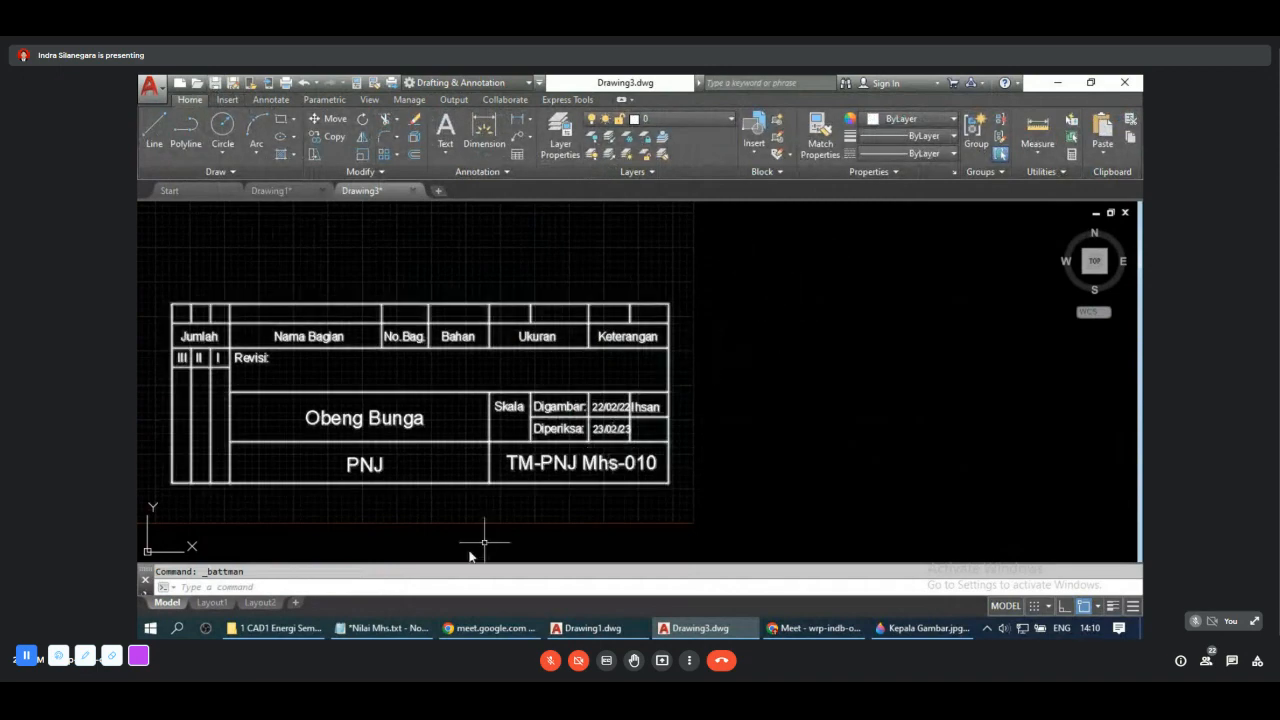
click(285, 191)
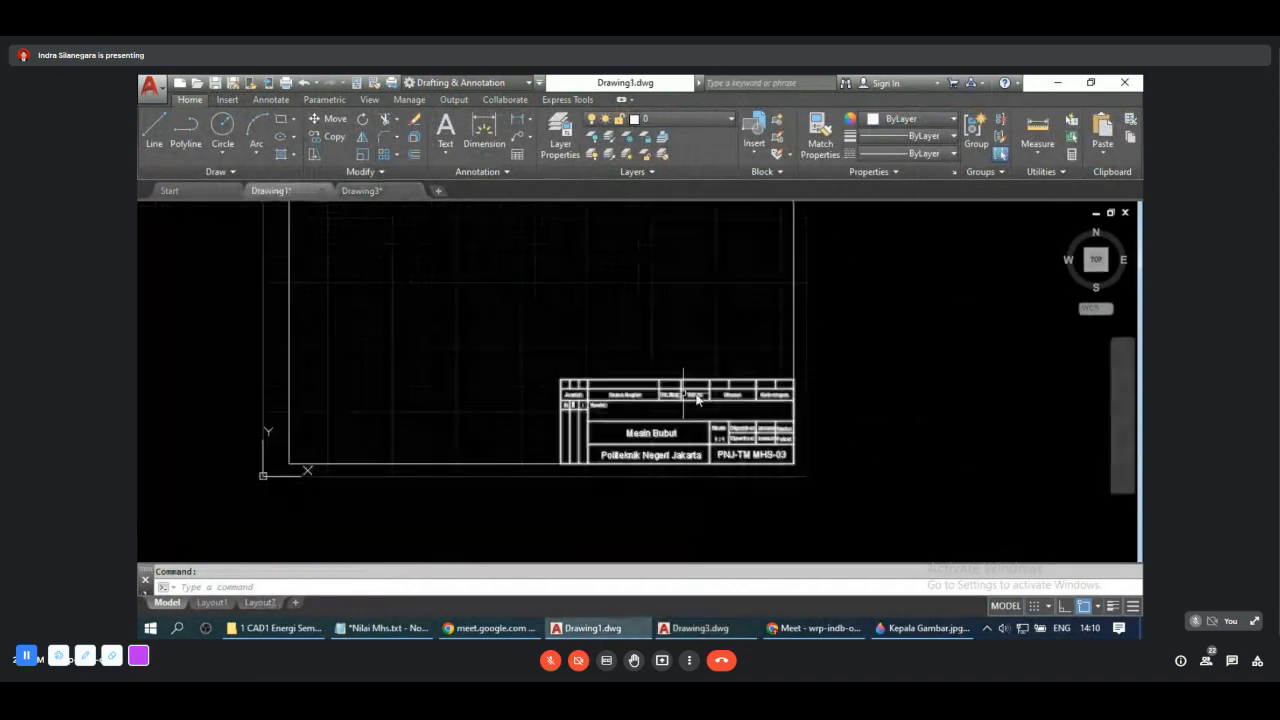
scroll(790, 430, up, 4)
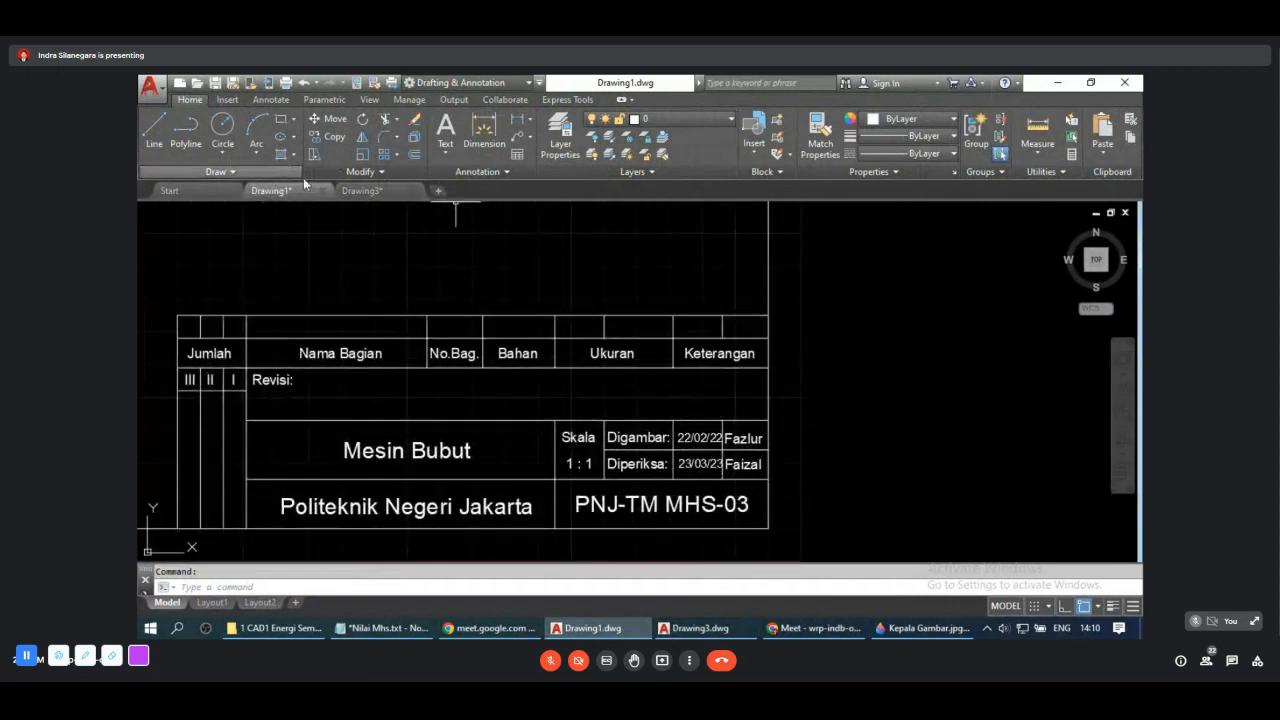
click(362, 190)
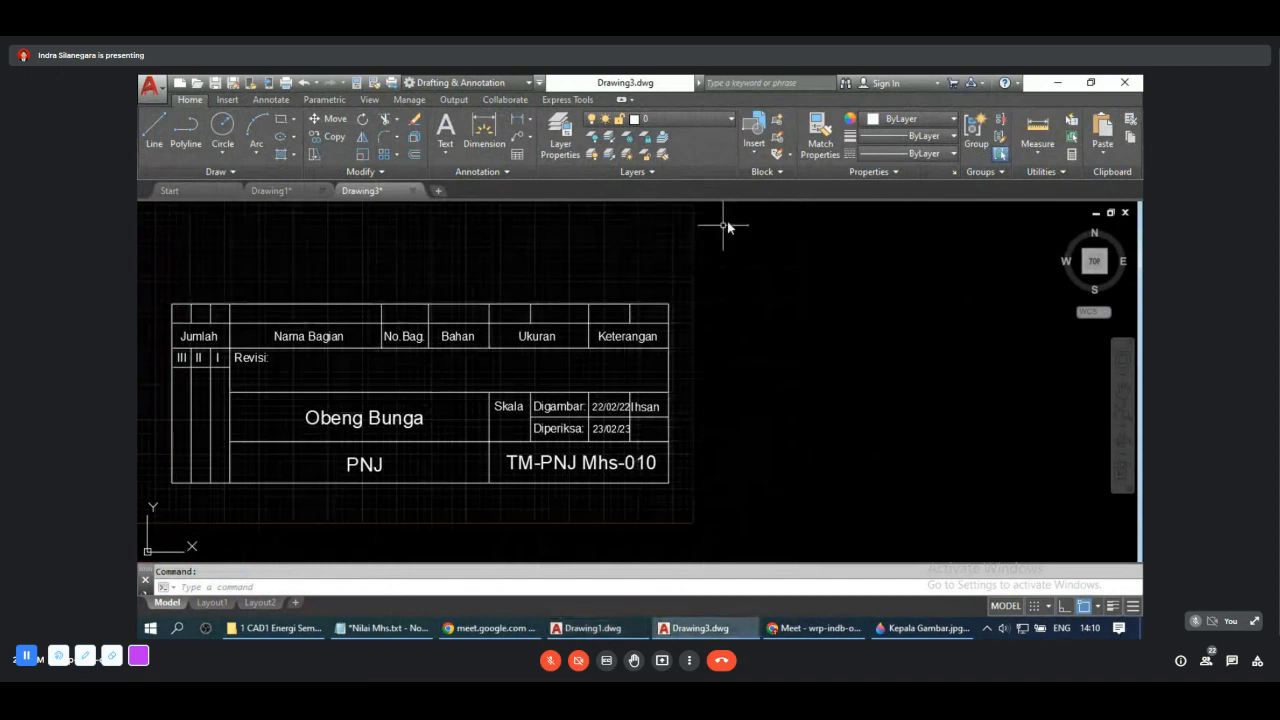
Step: Synchronize the attributes of the Kepala Gambar block in Drawing3, picking the title block as the block to update
click(776, 174)
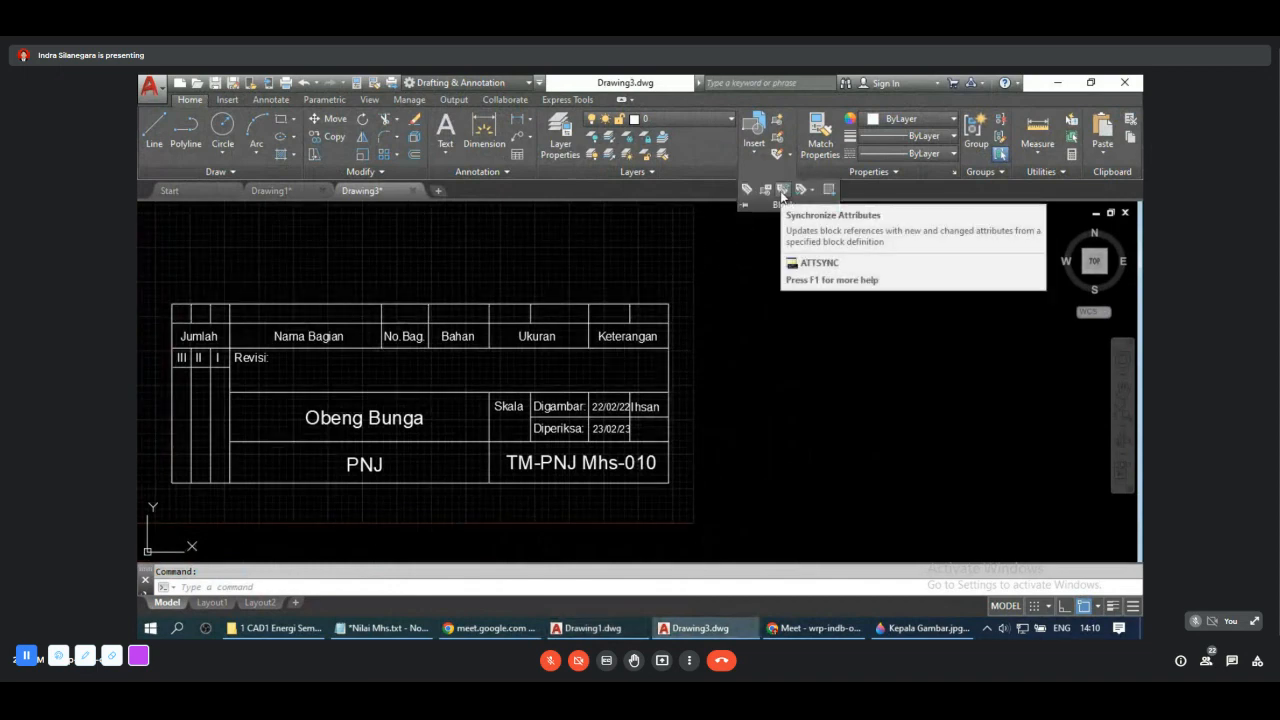
click(783, 190)
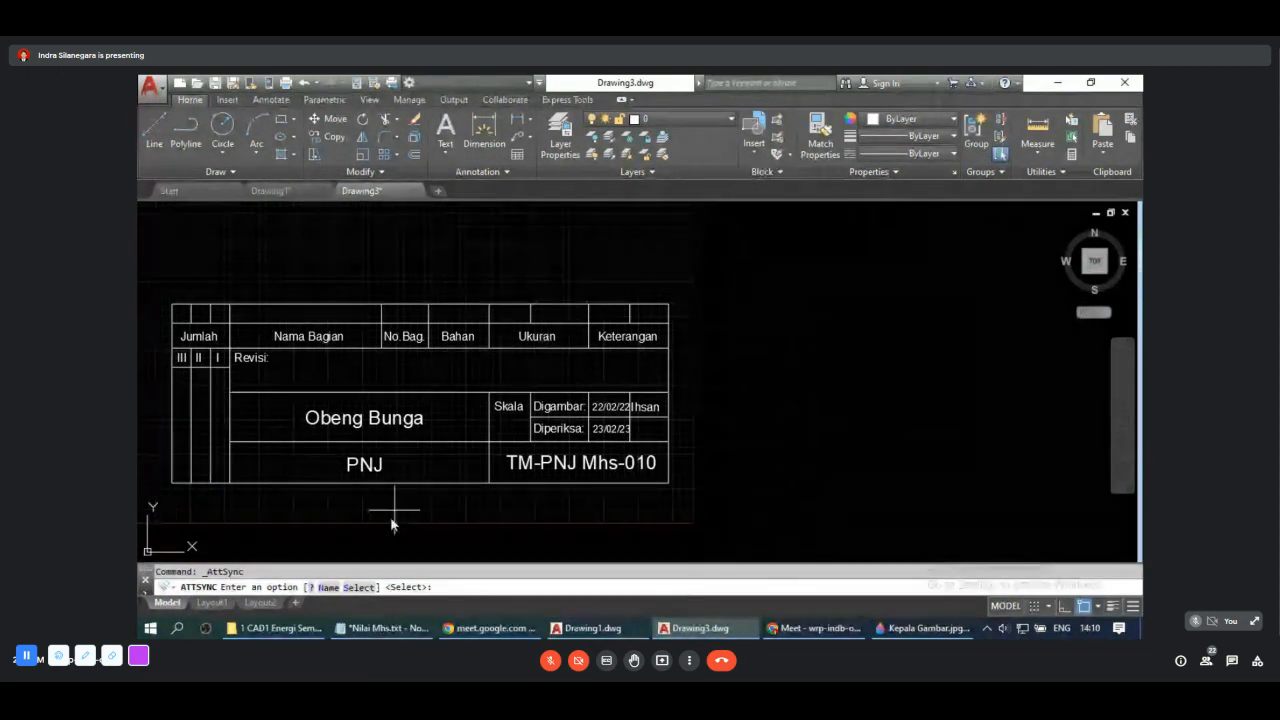
click(359, 587)
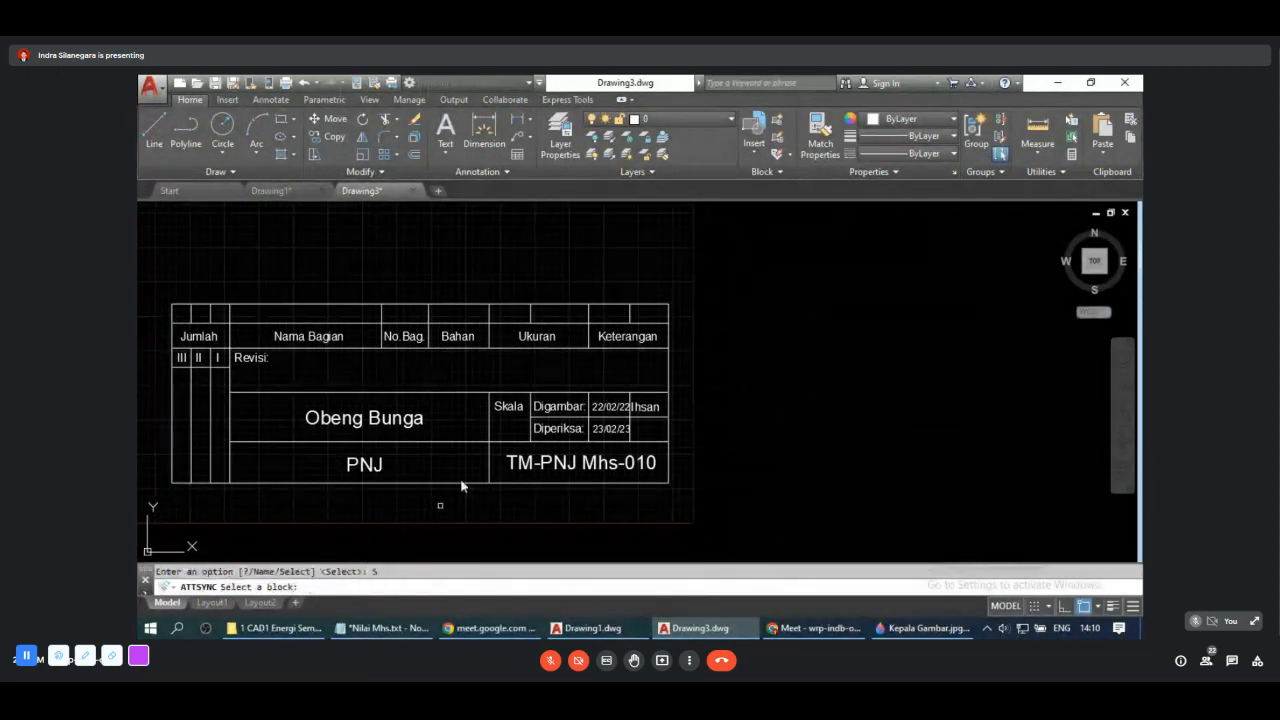
click(576, 311)
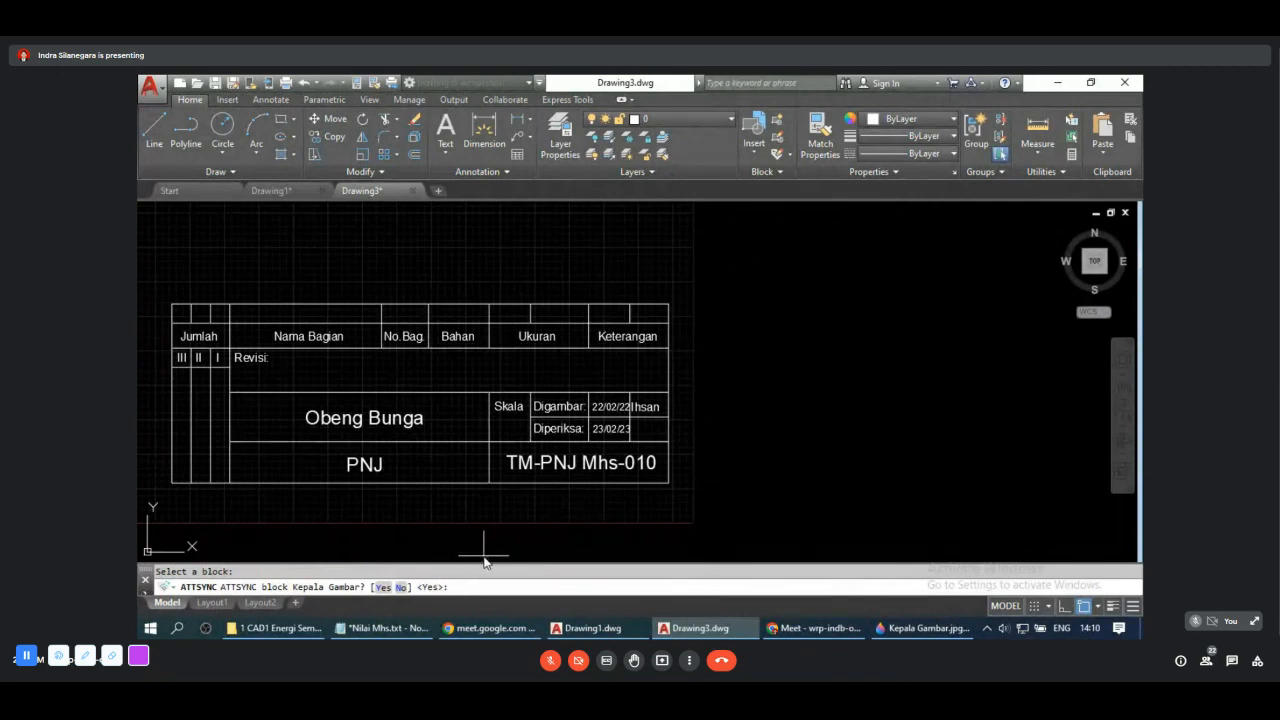
click(382, 588)
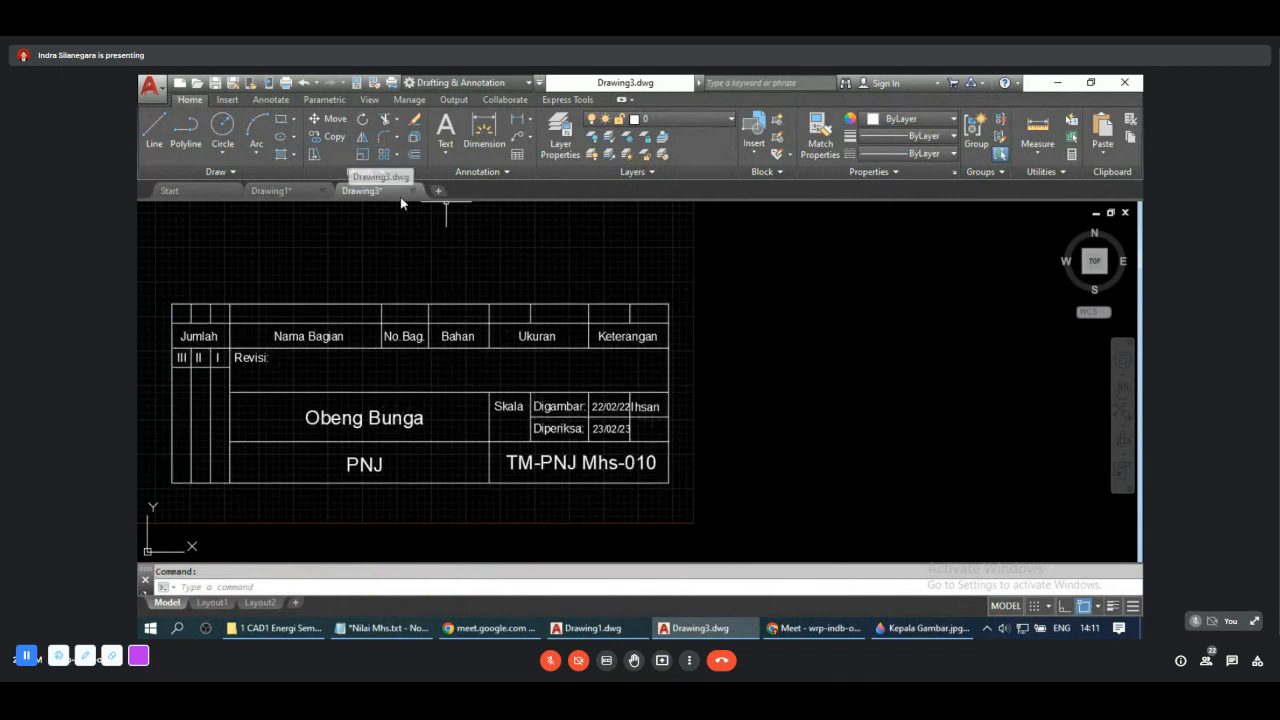
click(590, 469)
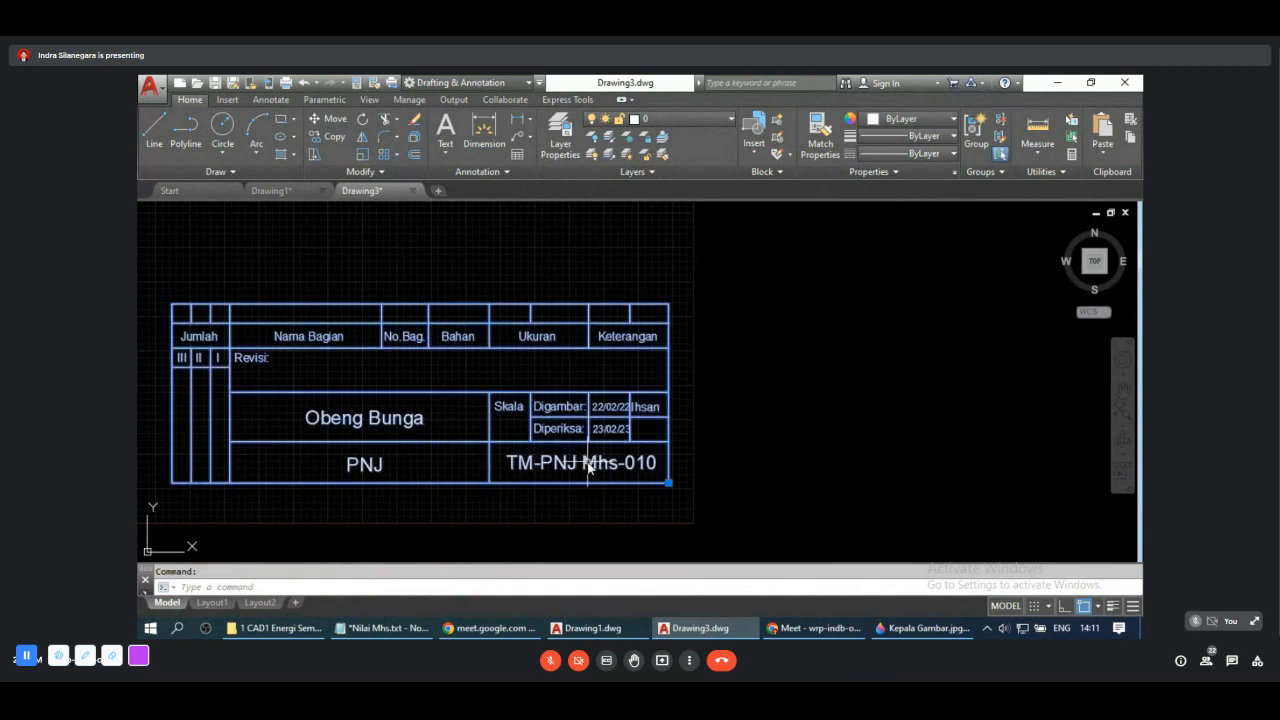
Step: Start a new drawing and choose Kepala Gambar.dwg as the block file to insert
click(438, 190)
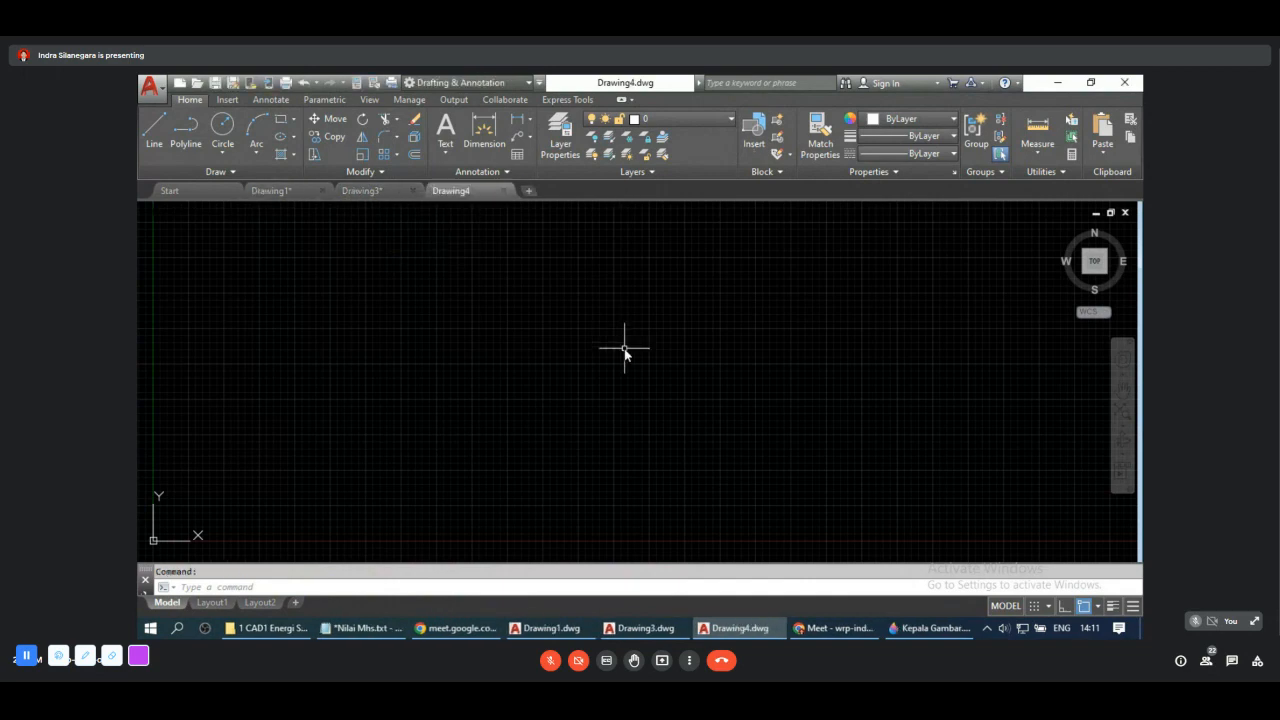
text(insert)
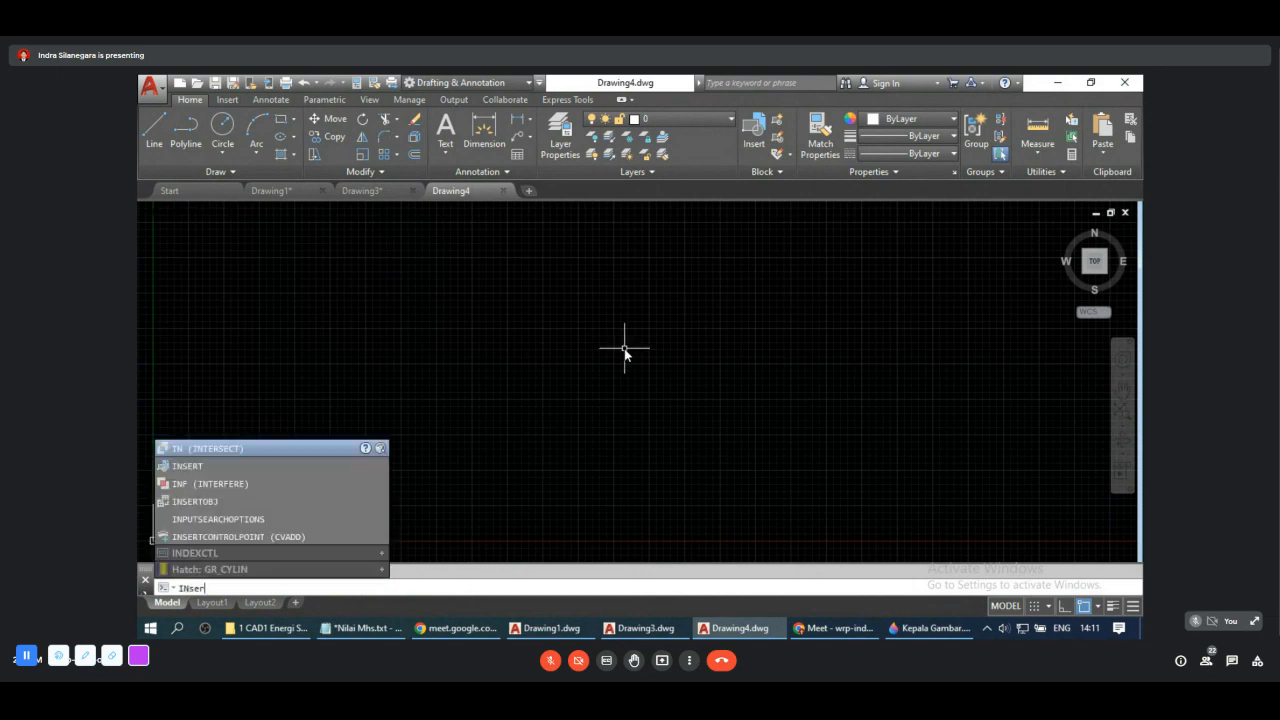
key(Return)
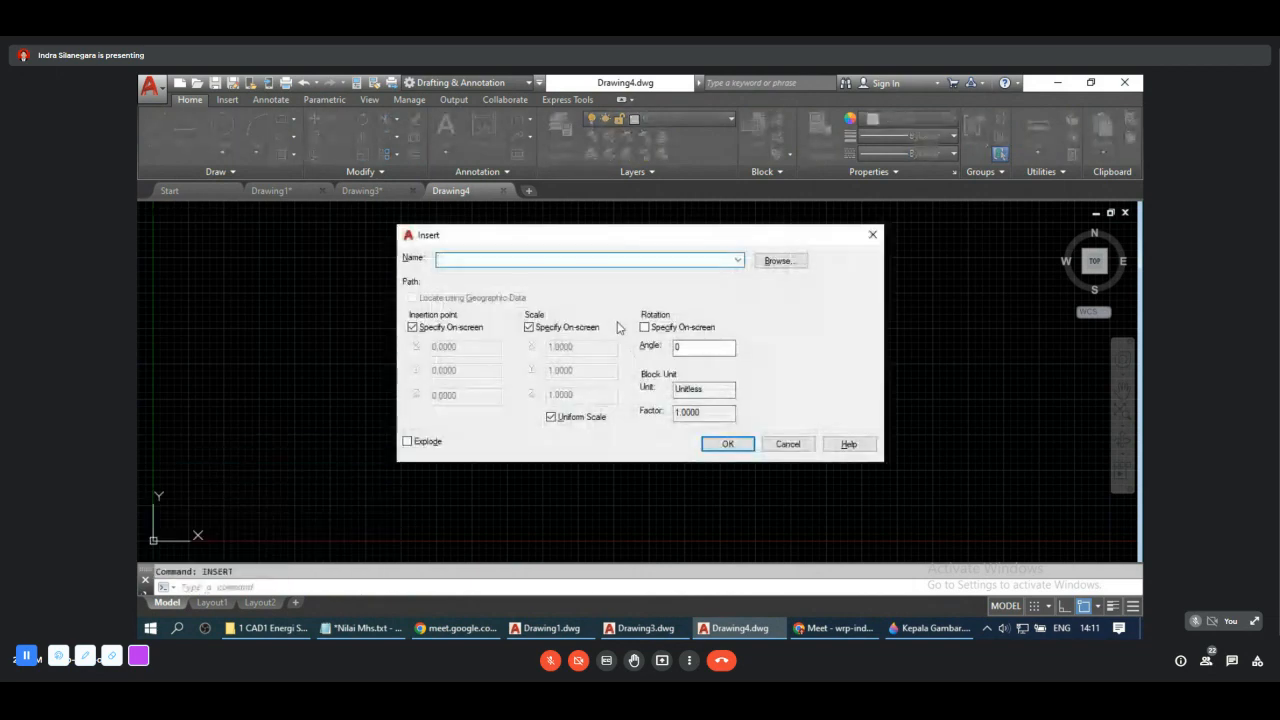
click(779, 262)
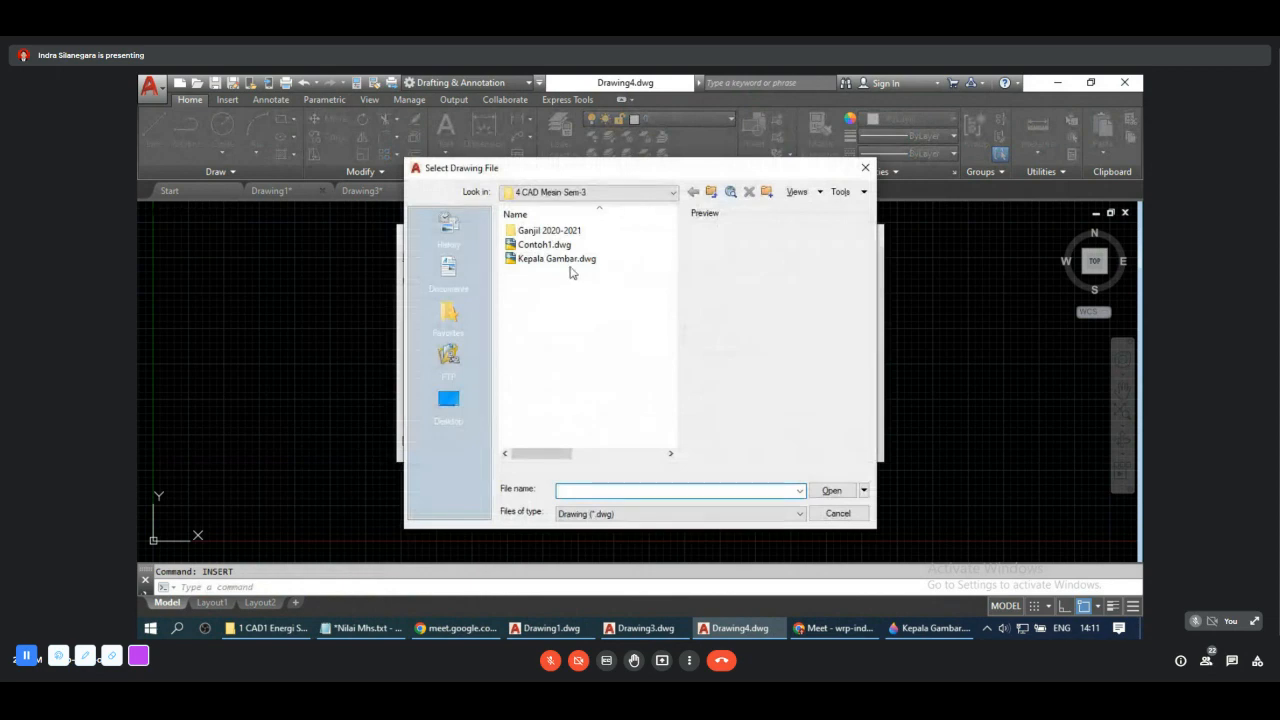
click(568, 259)
click(831, 491)
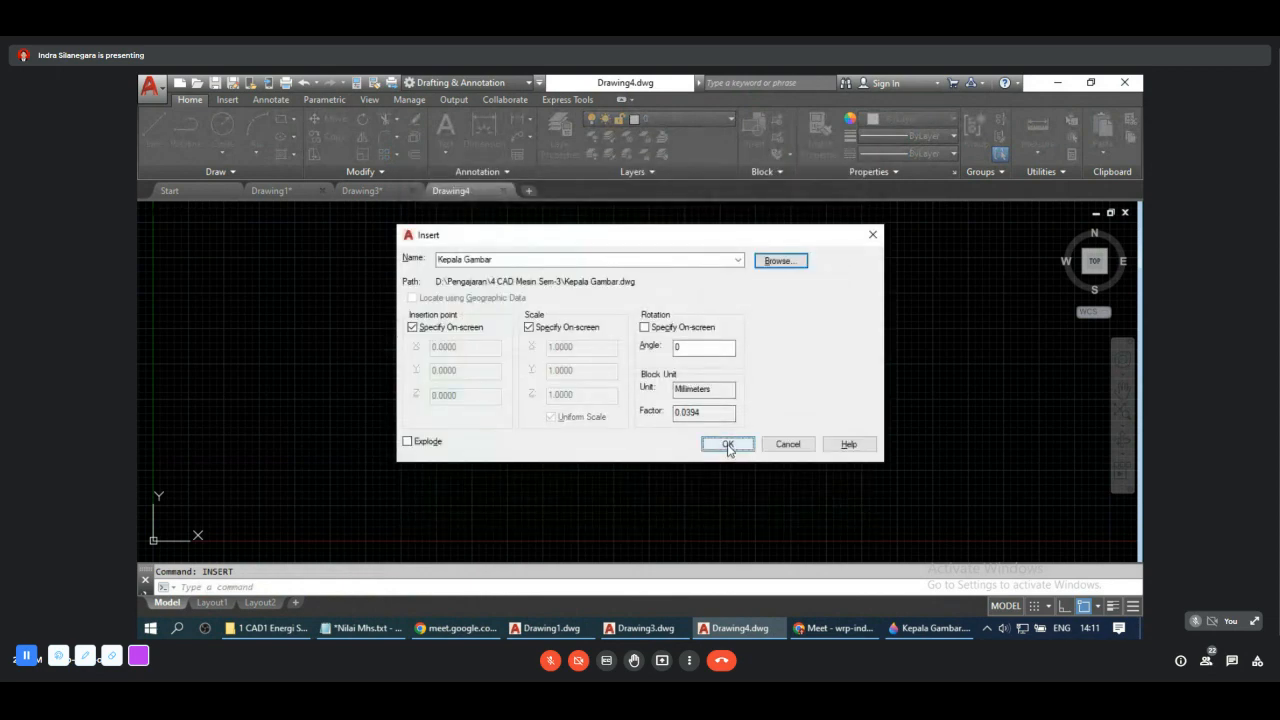
Step: Place the Kepala Gambar block in the empty drawing at a picked point with a scale factor of 1
click(728, 444)
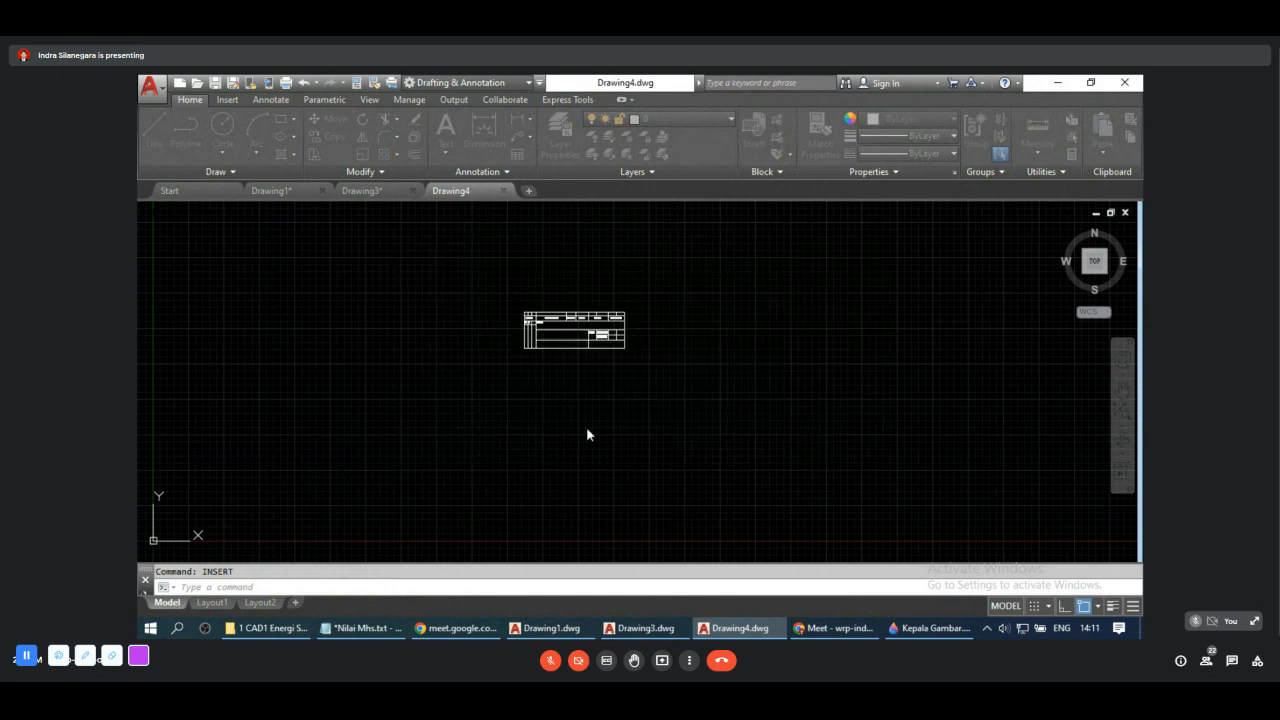
click(526, 437)
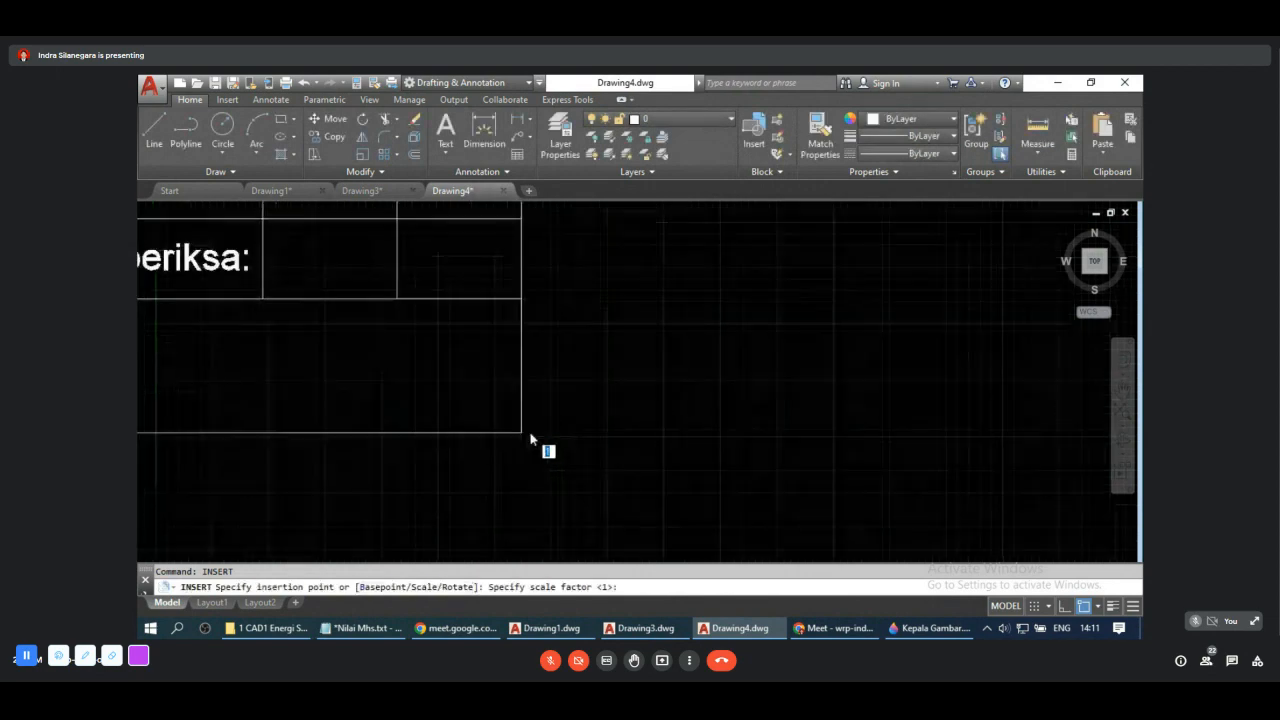
scroll(557, 414, down, 5)
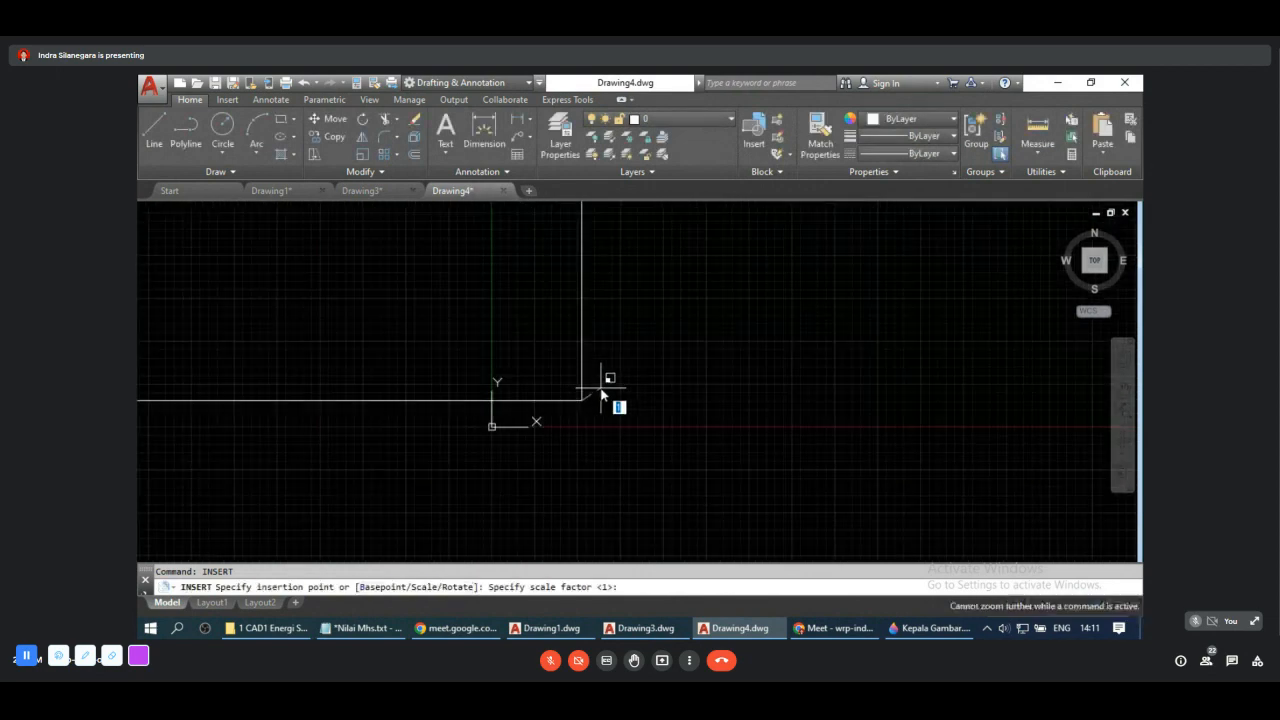
middle_drag(634, 400, 702, 419)
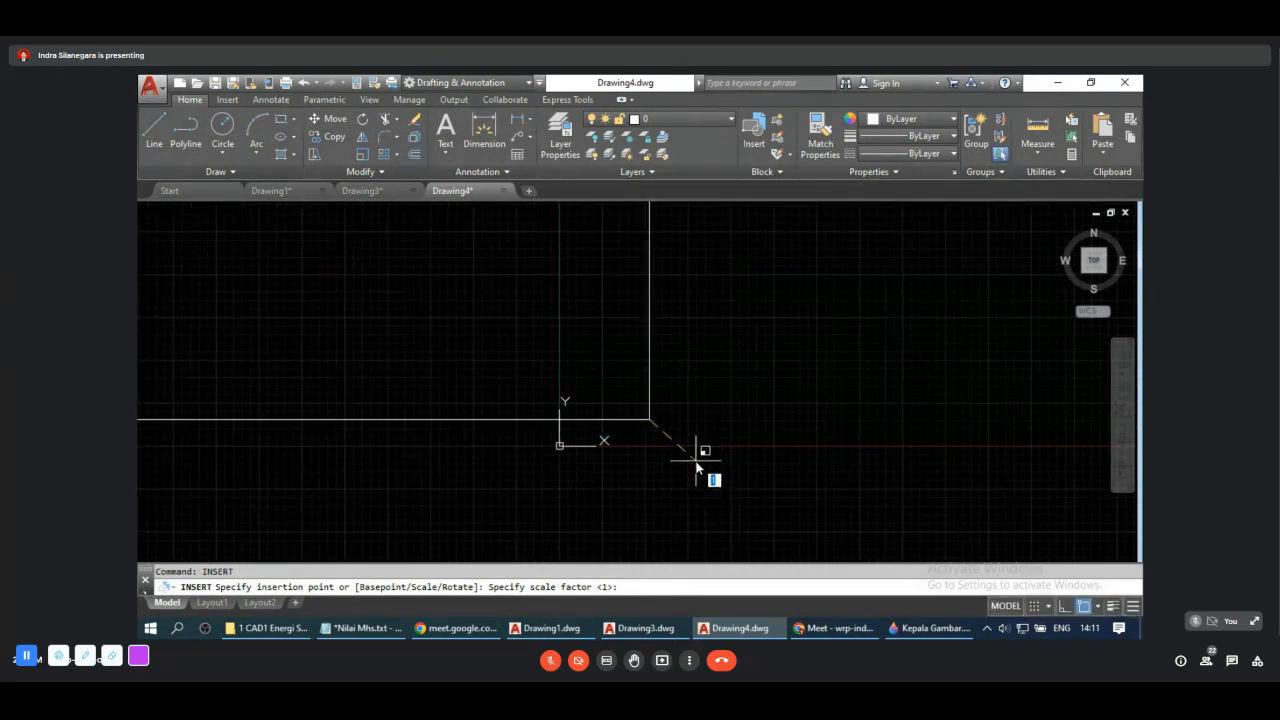
key(Return)
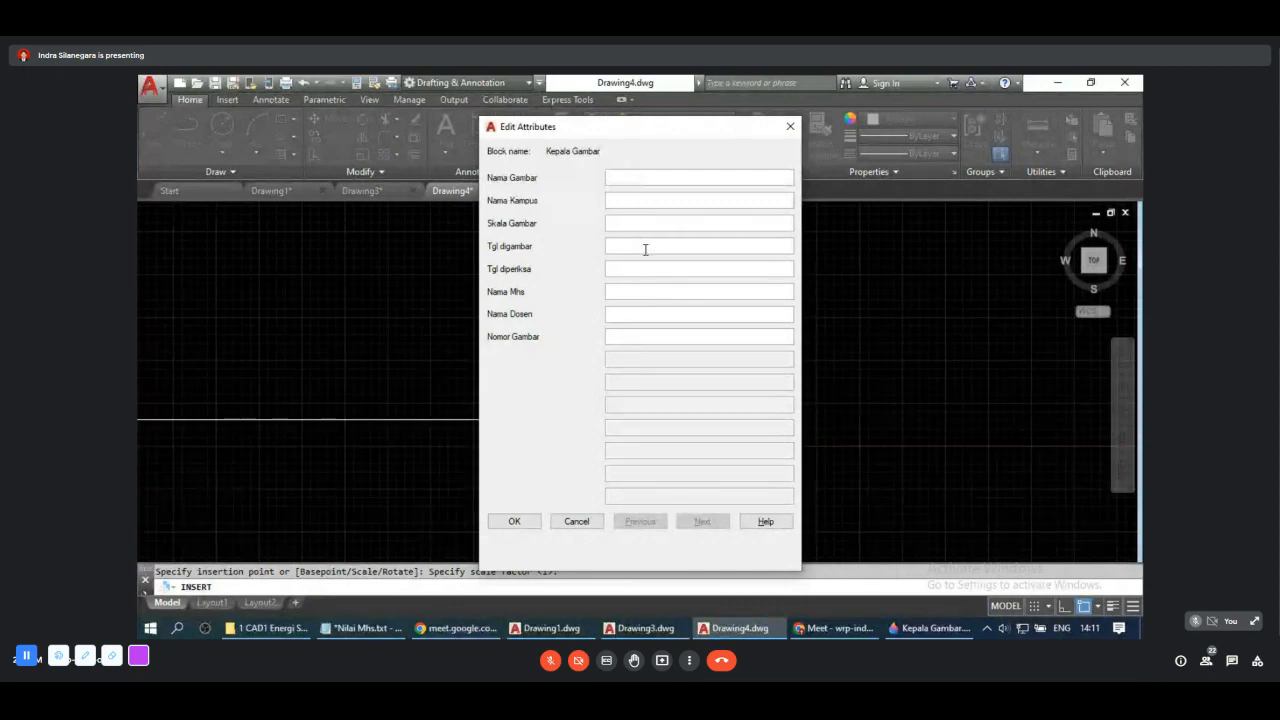
Step: Enter 22/22/22 as the Tgl digambar attribute, accept the block's attributes and check the date in its cell
click(645, 249)
text(22/22/22)
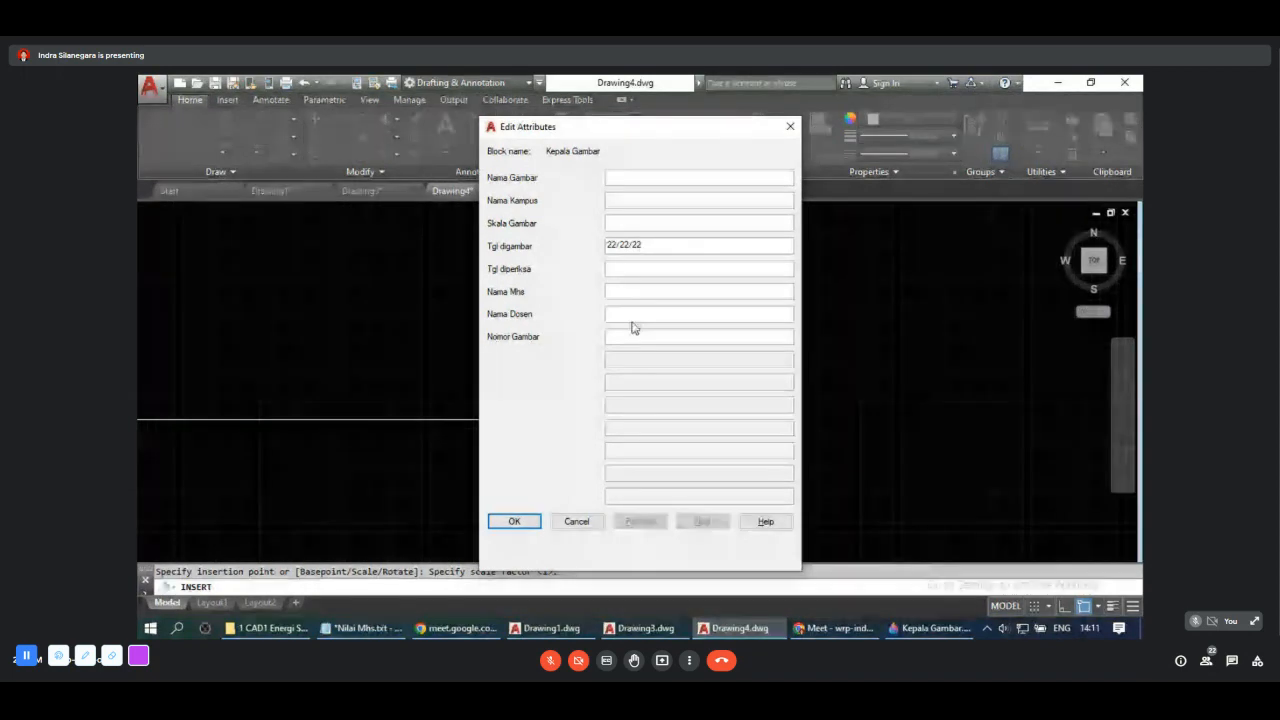
click(514, 522)
scroll(648, 420, up, 5)
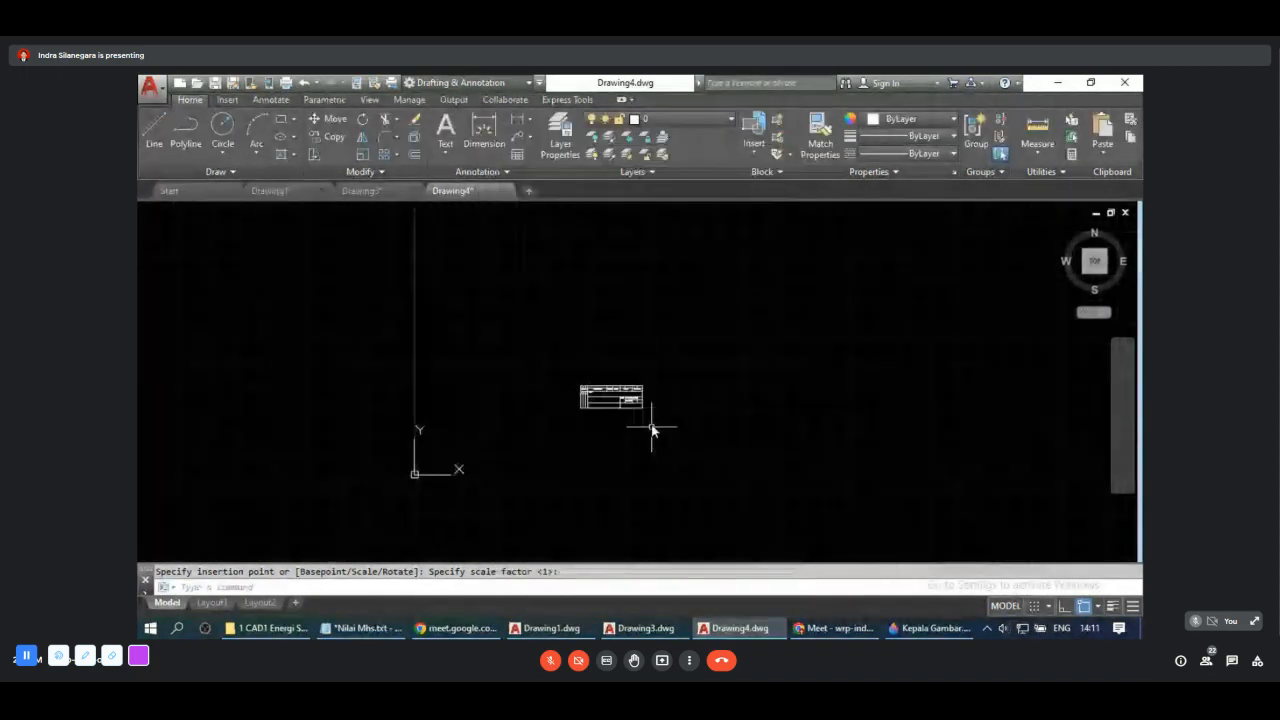
scroll(641, 397, up, 6)
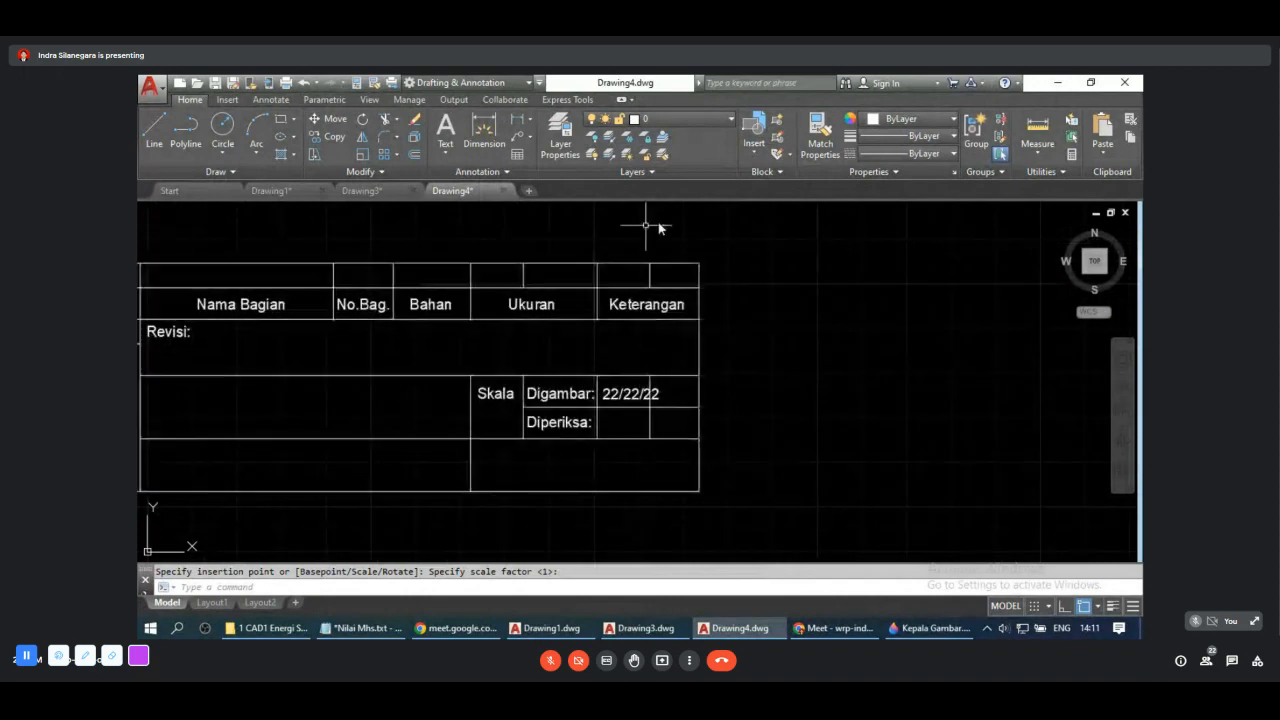
Step: Synchronize the attributes of the newly inserted Kepala Gambar block in Drawing4
click(784, 170)
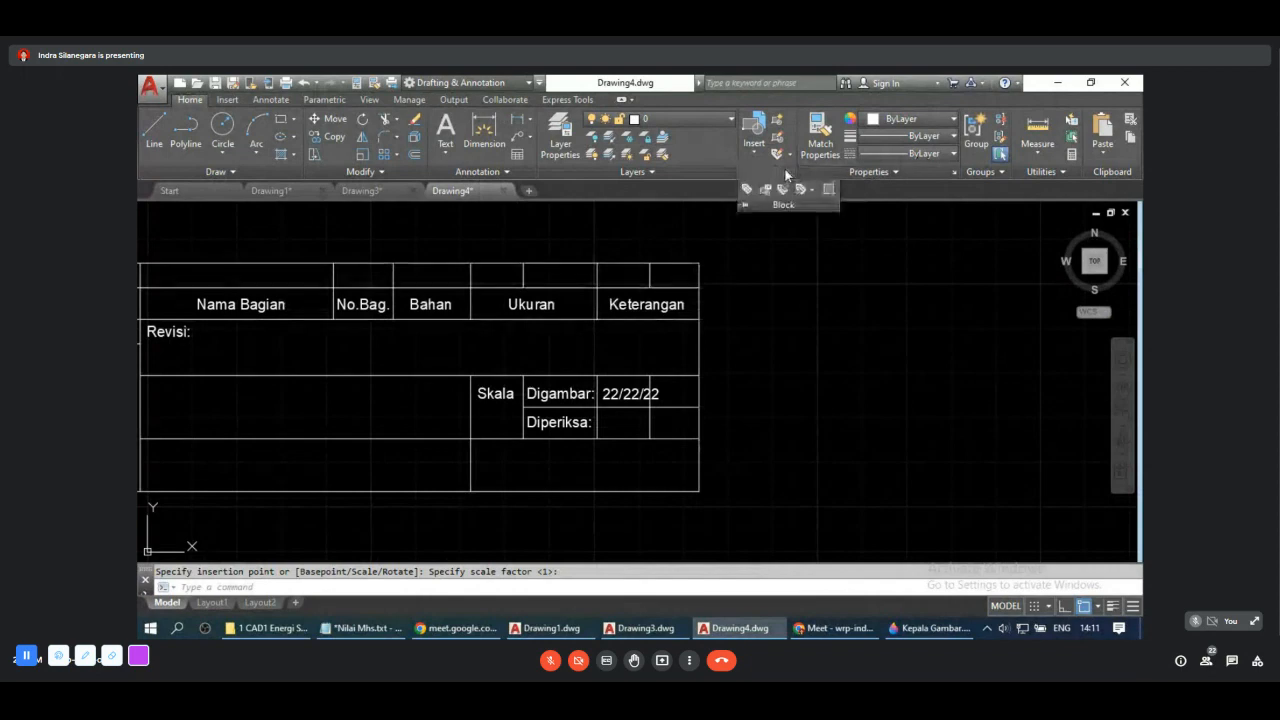
click(786, 189)
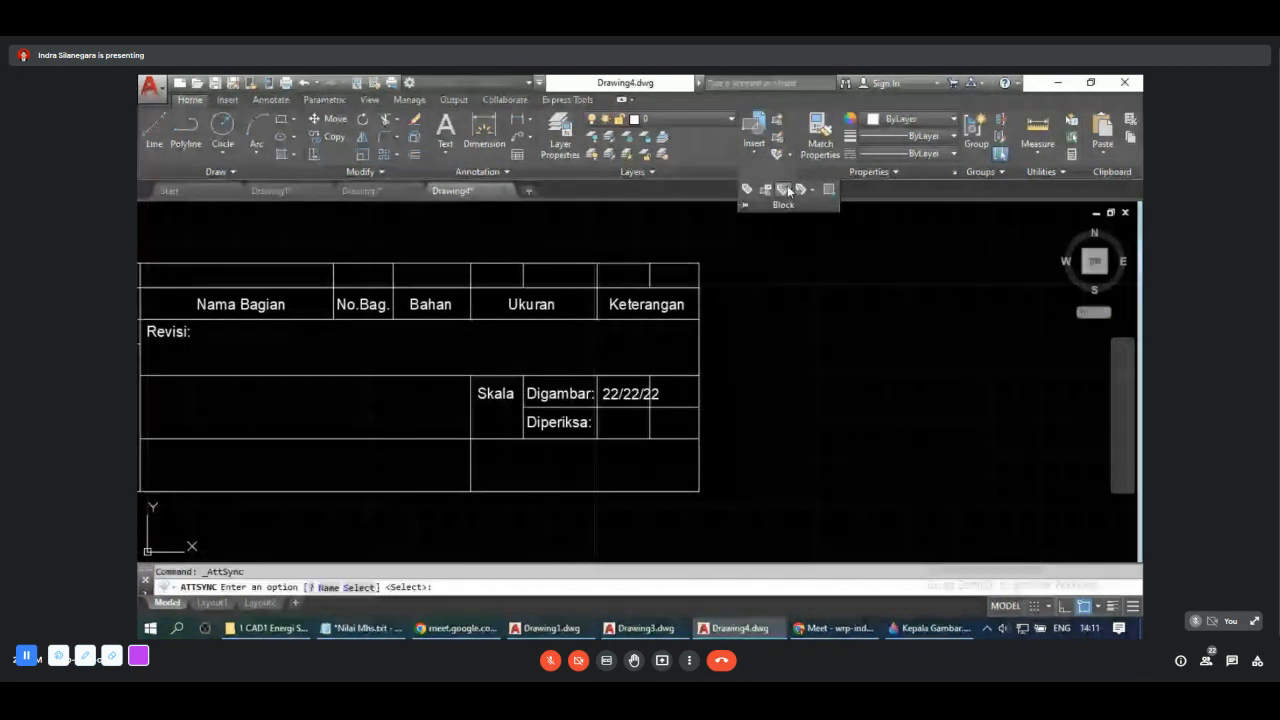
click(361, 587)
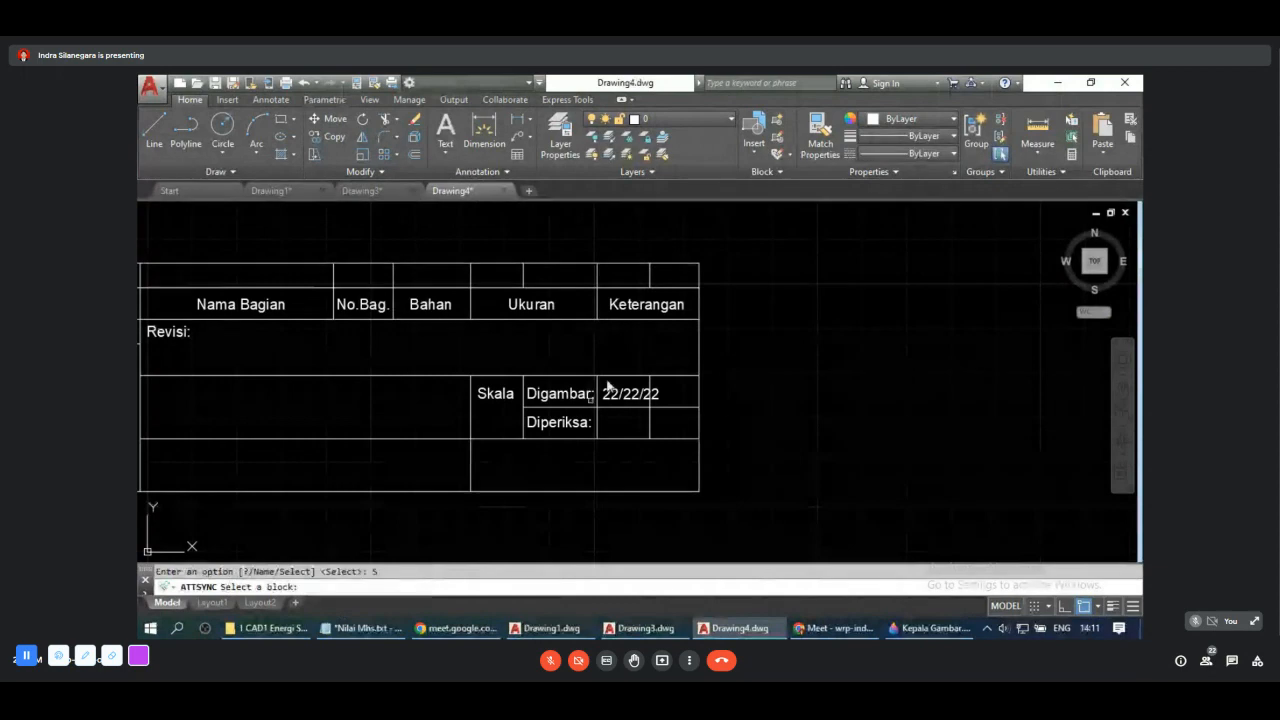
click(650, 270)
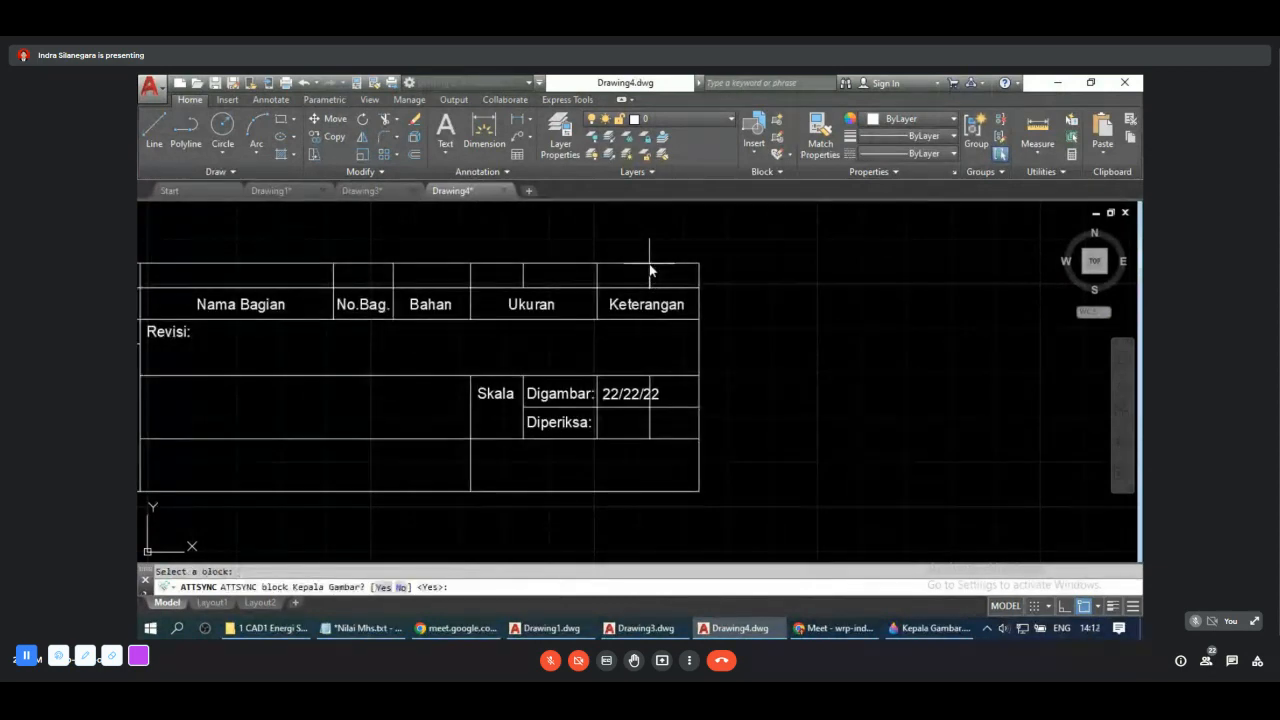
key(Return)
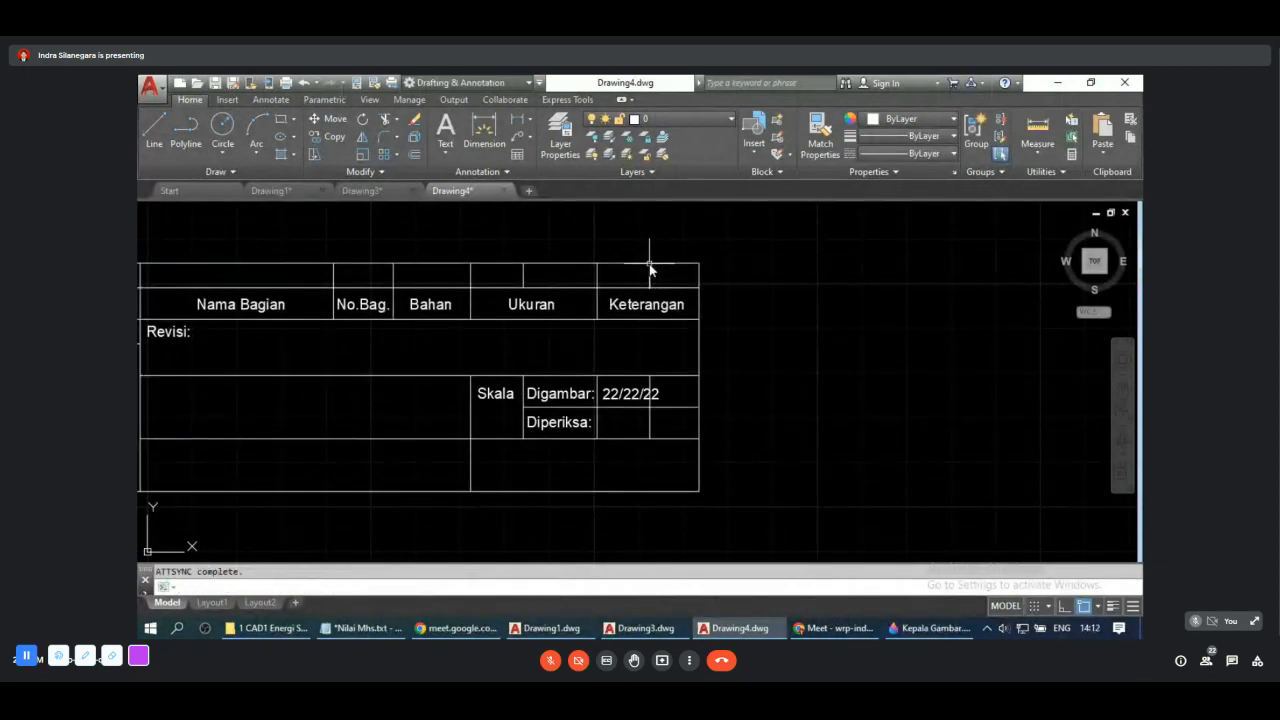
Step: Run attribute synchronization again on the Kepala Gambar block in Drawing4 and select the block to check its date text
click(639, 388)
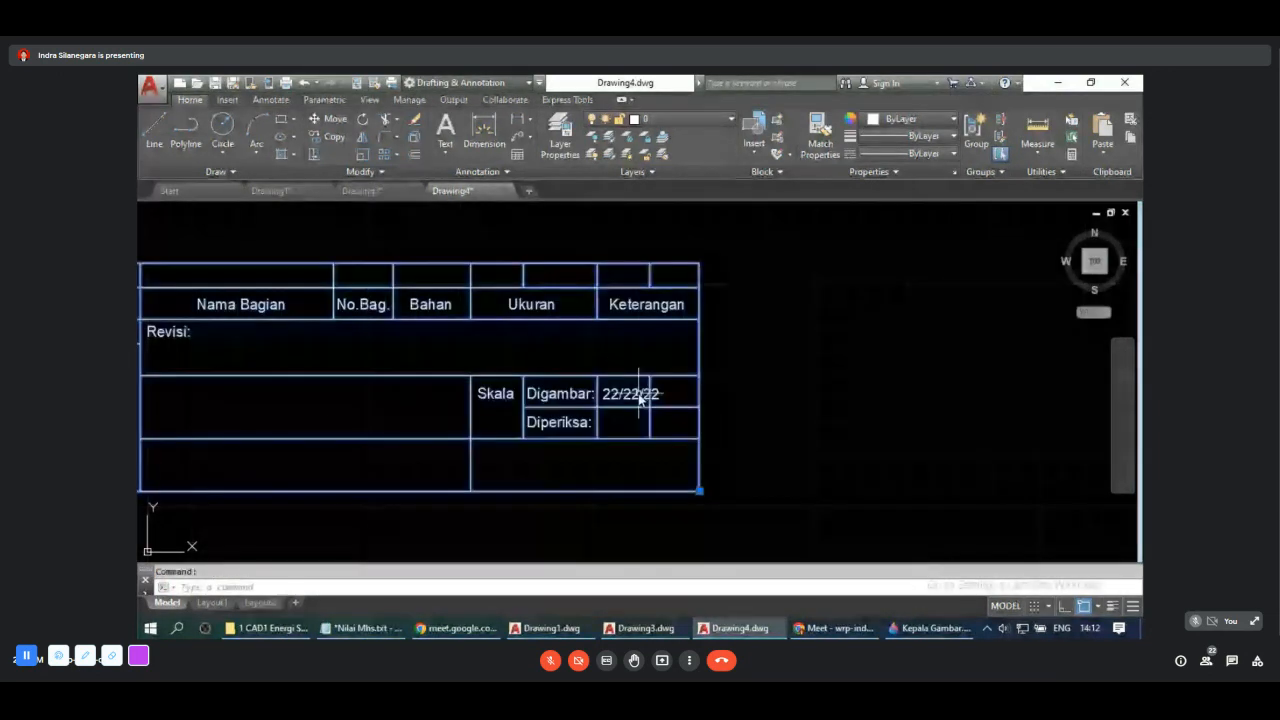
click(784, 171)
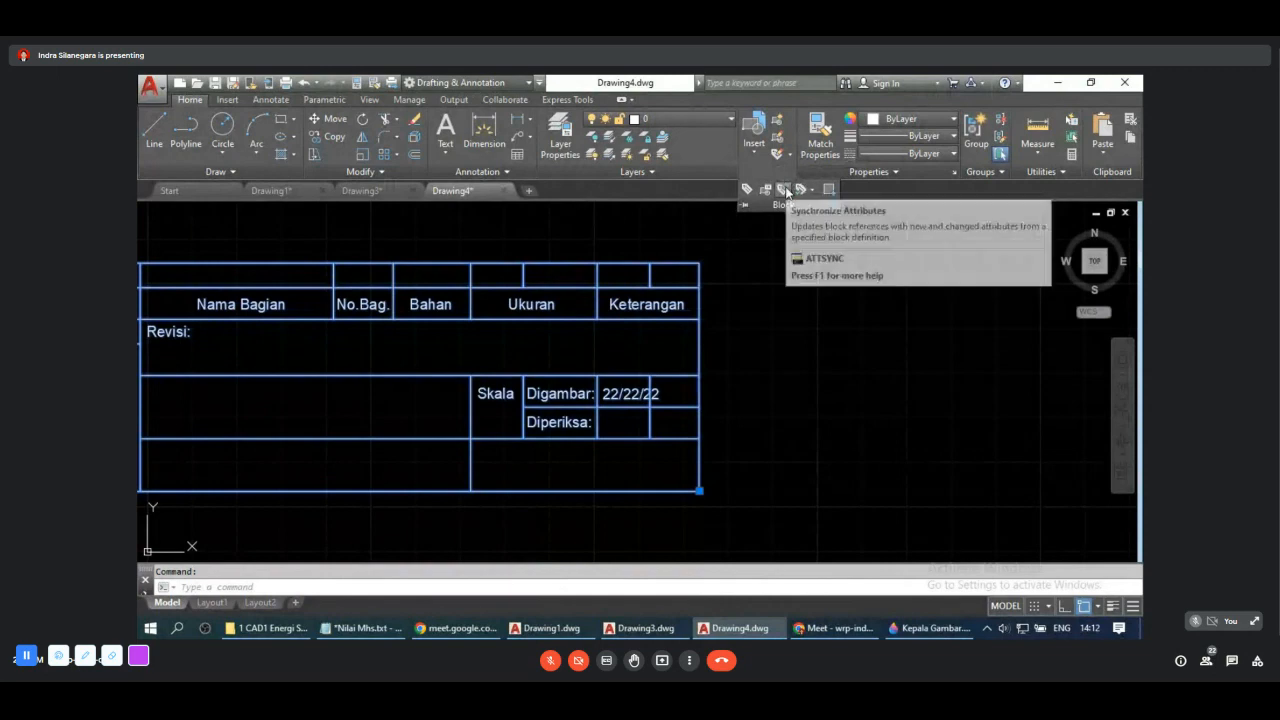
click(785, 190)
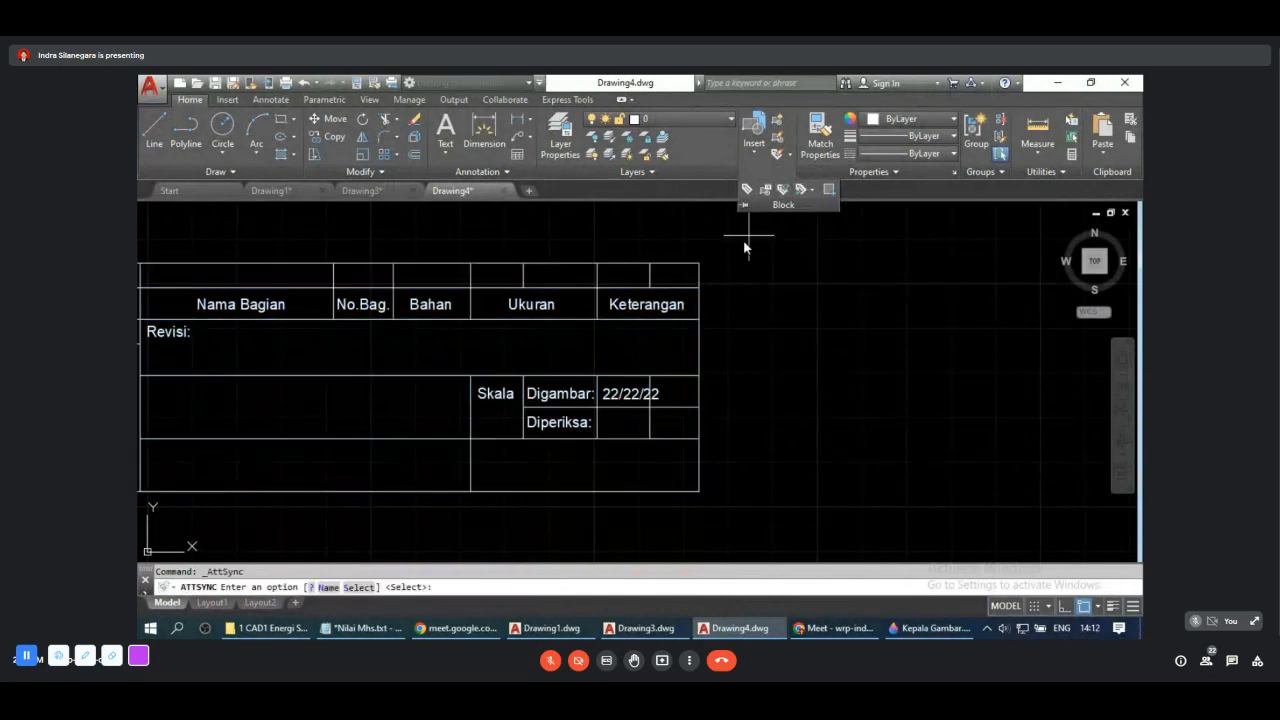
click(358, 588)
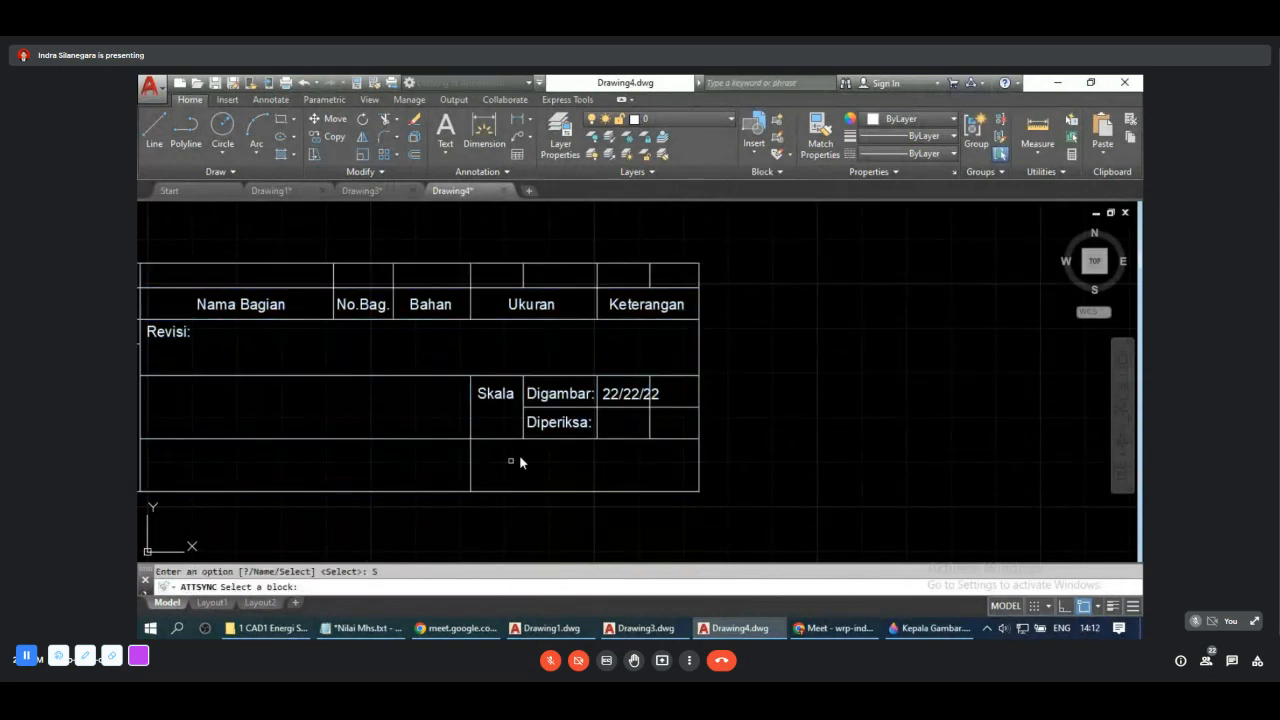
click(570, 404)
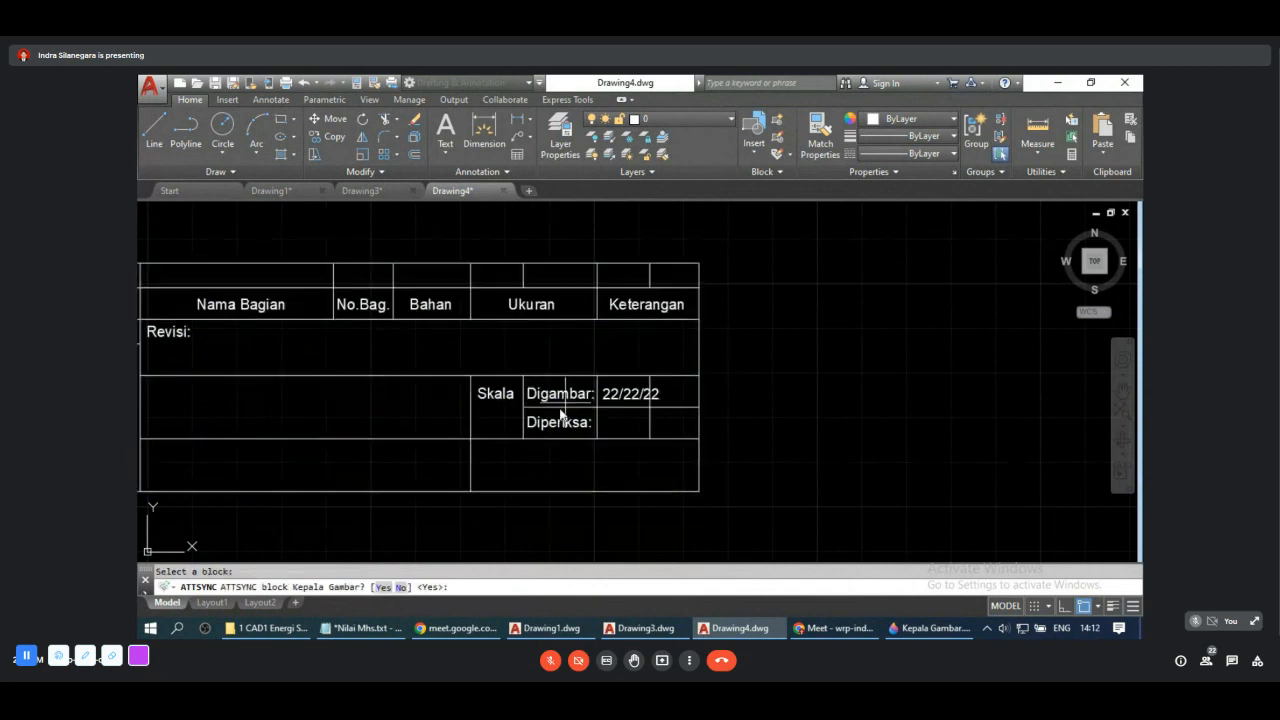
click(386, 588)
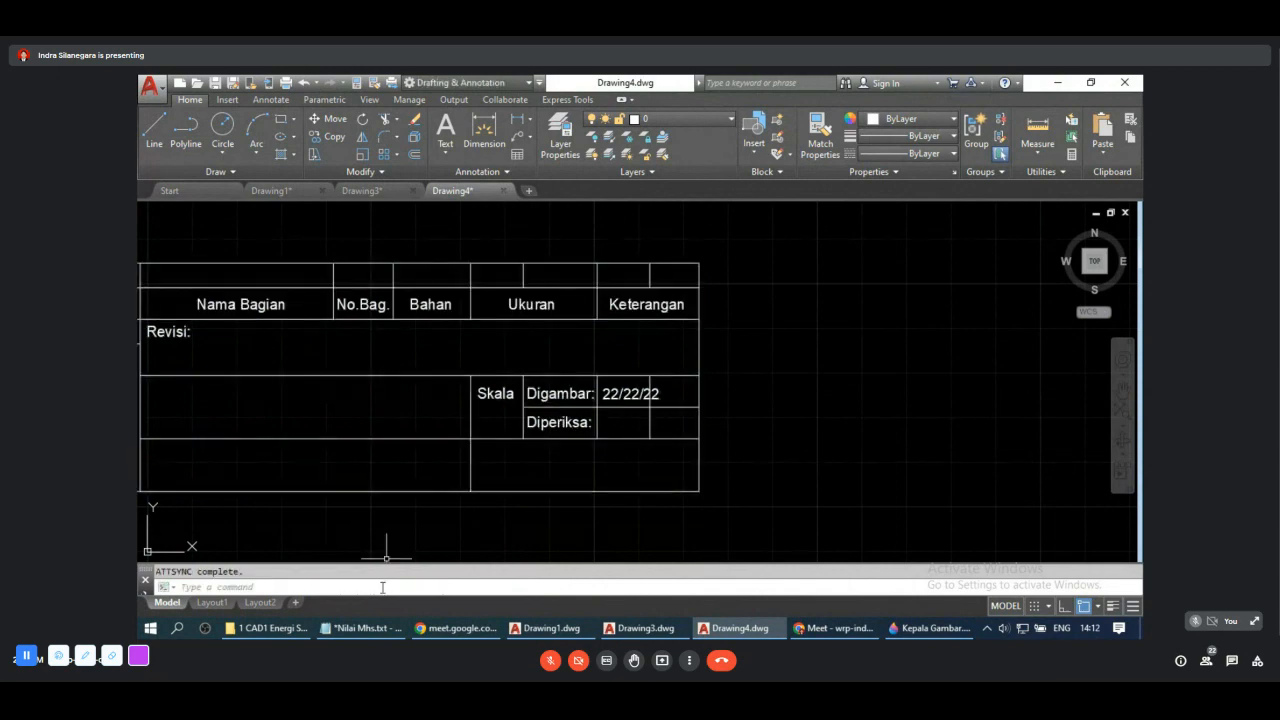
click(660, 394)
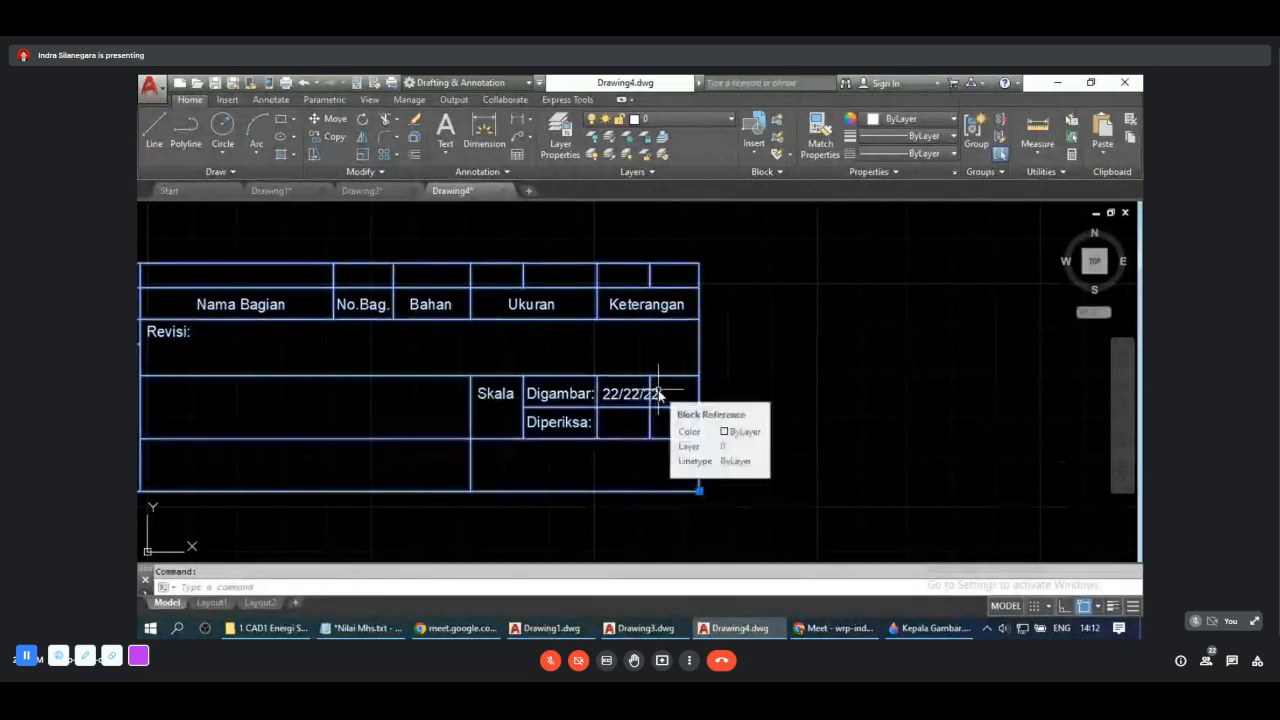
Step: Switch to Drawing1 and review the insertion options for the Kepala Gambar block without inserting it
click(270, 191)
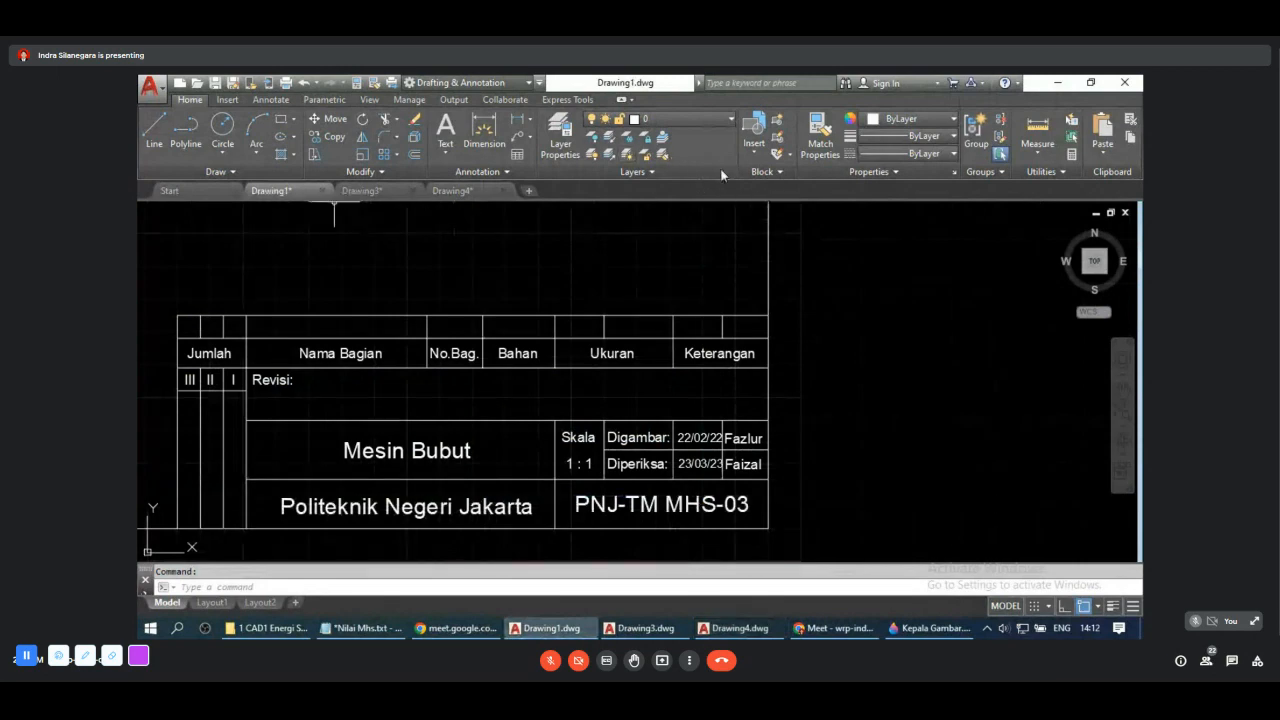
click(758, 156)
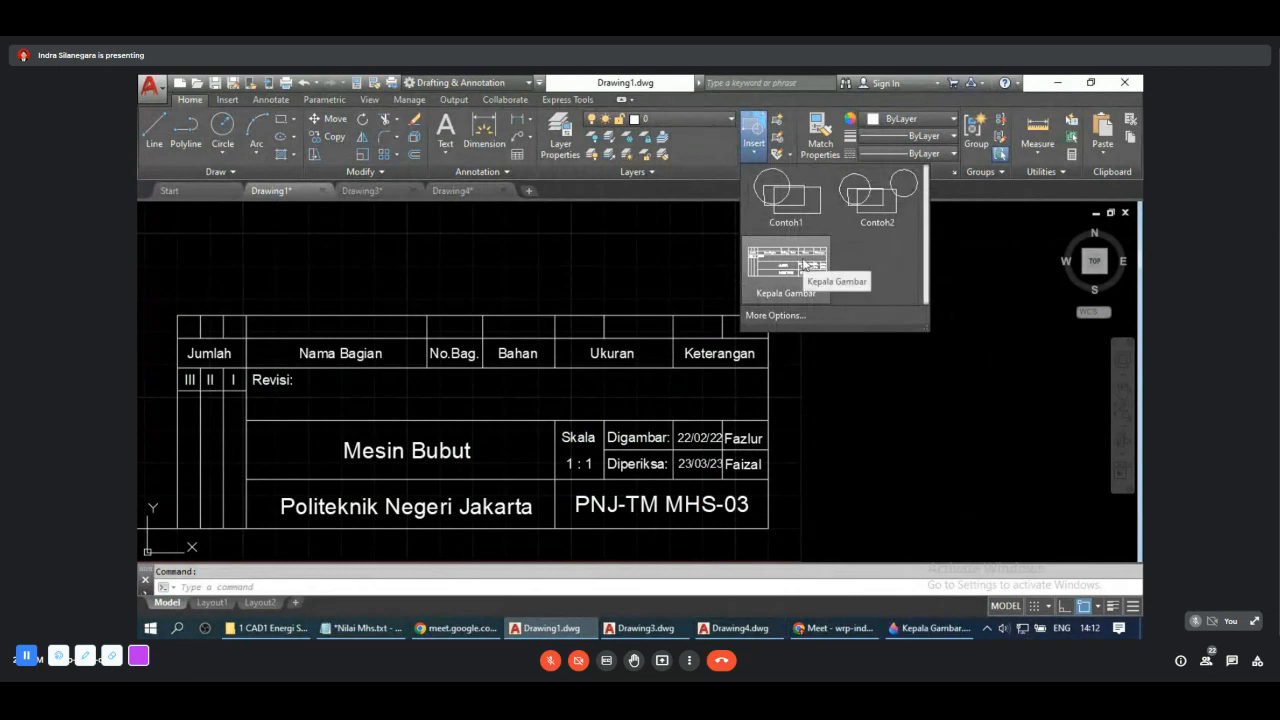
click(775, 315)
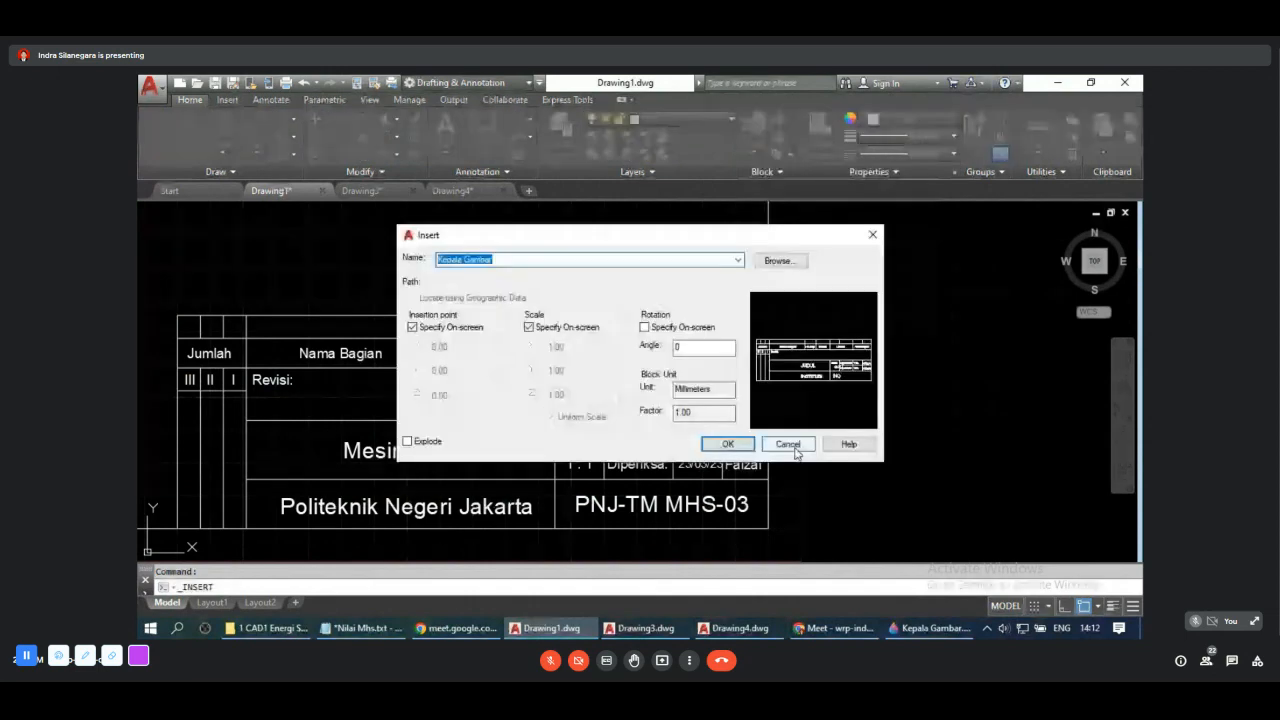
click(788, 444)
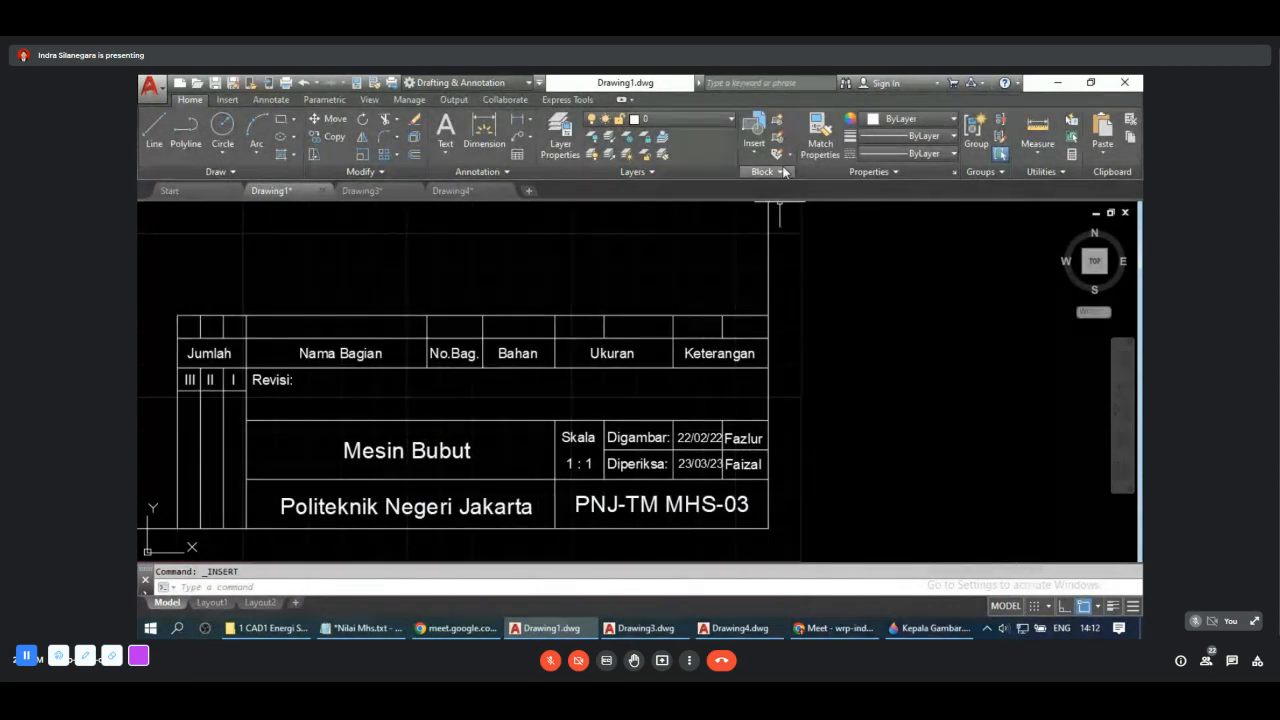
drag(784, 189, 880, 297)
click(697, 442)
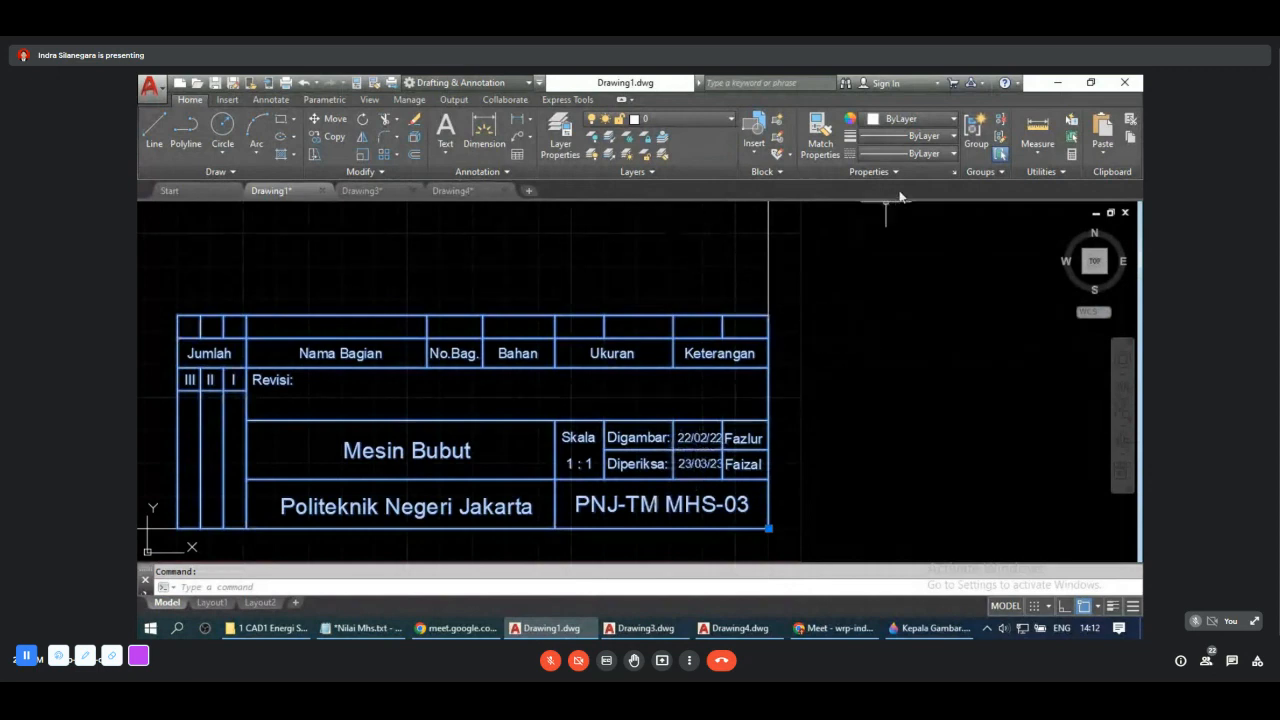
scroll(840, 280, down, 5)
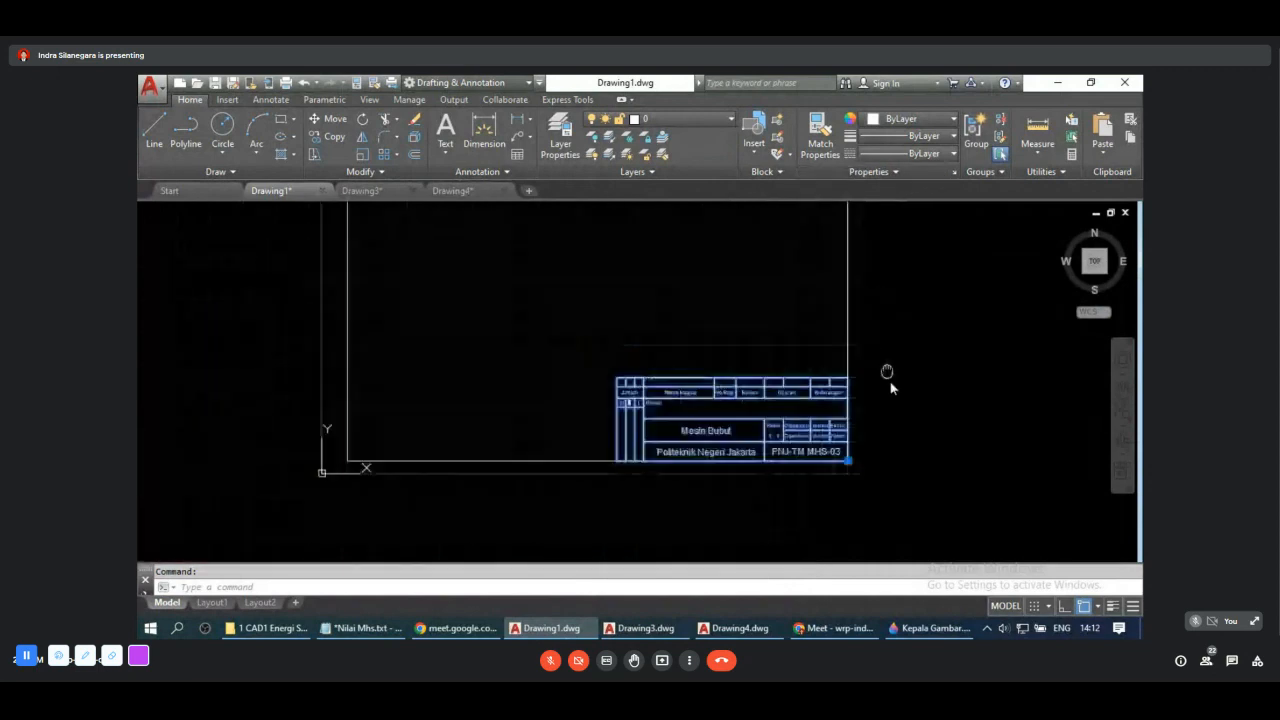
scroll(888, 368, down, 2)
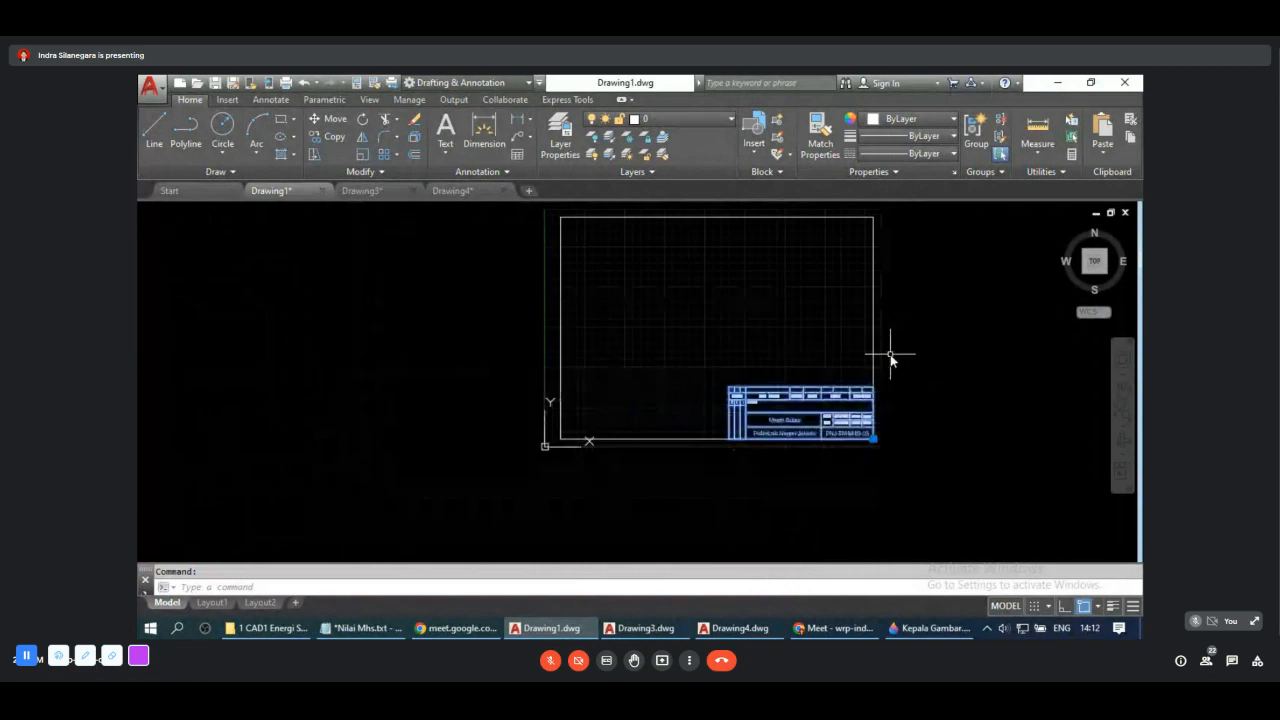
key(Escape)
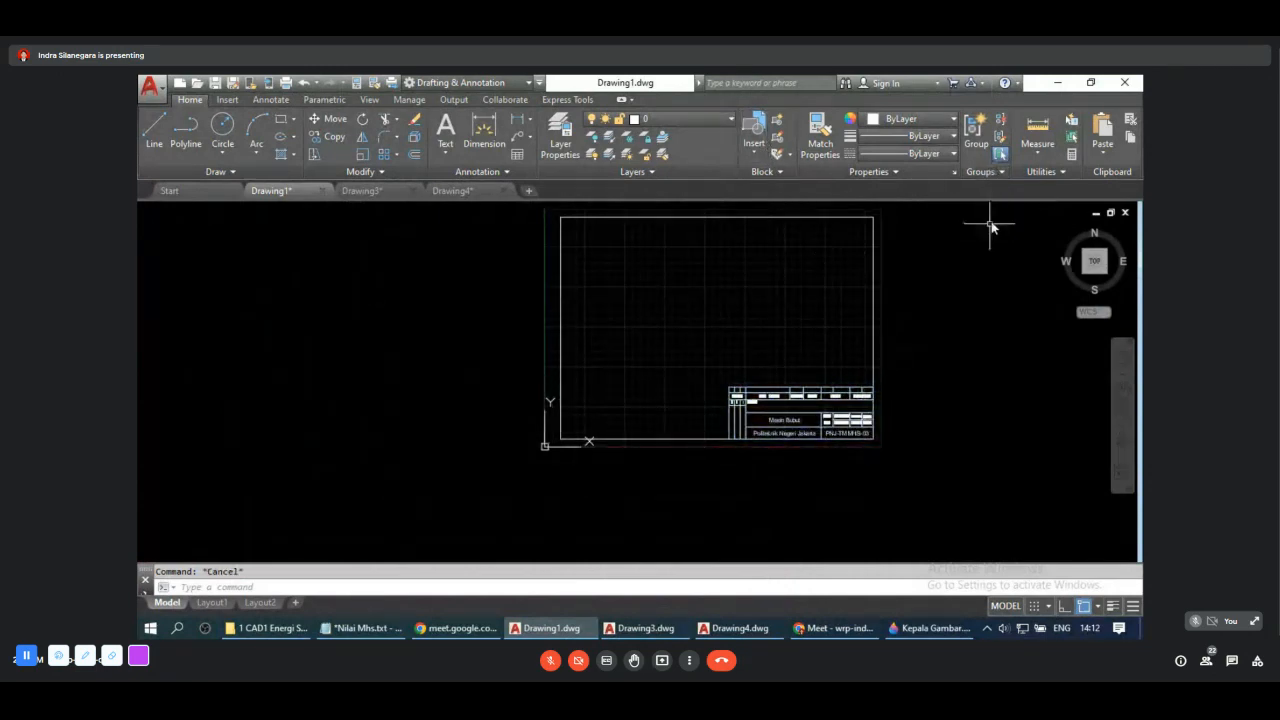
Step: Draw a circle of about 27 mm radius in the frame's upper-left area and a smaller circle to its lower right
scroll(991, 222, up, 2)
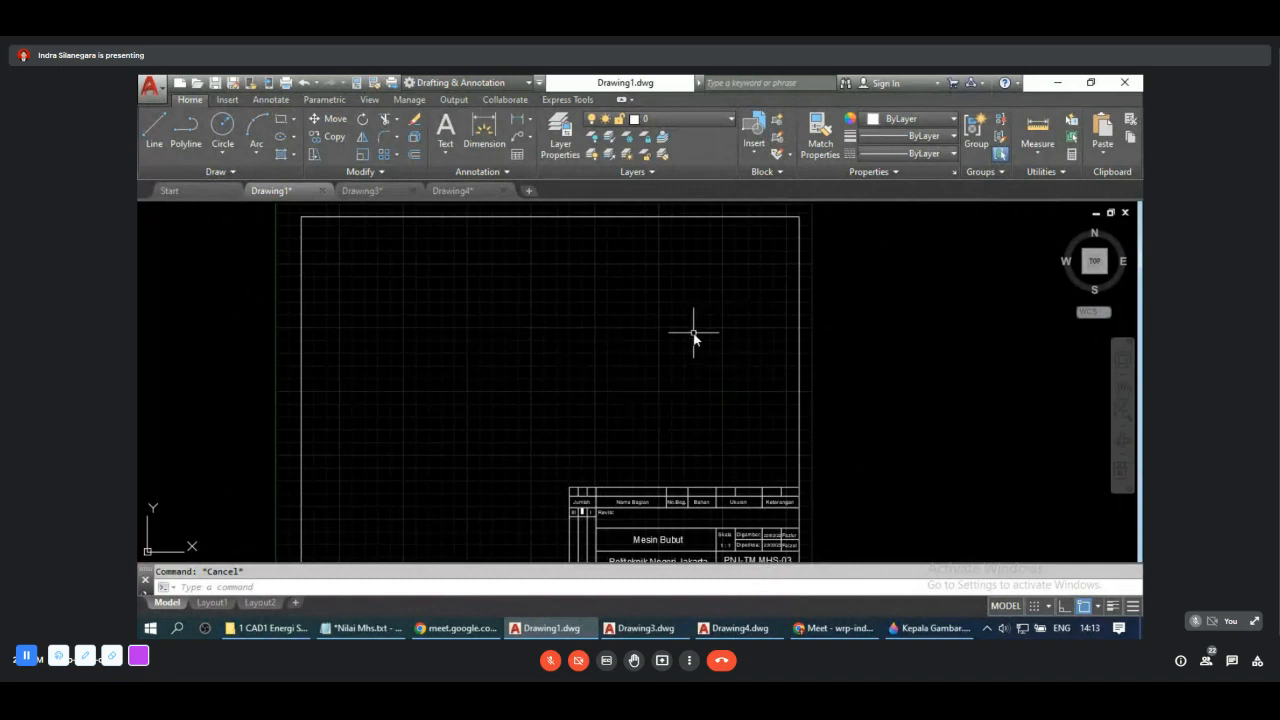
click(222, 128)
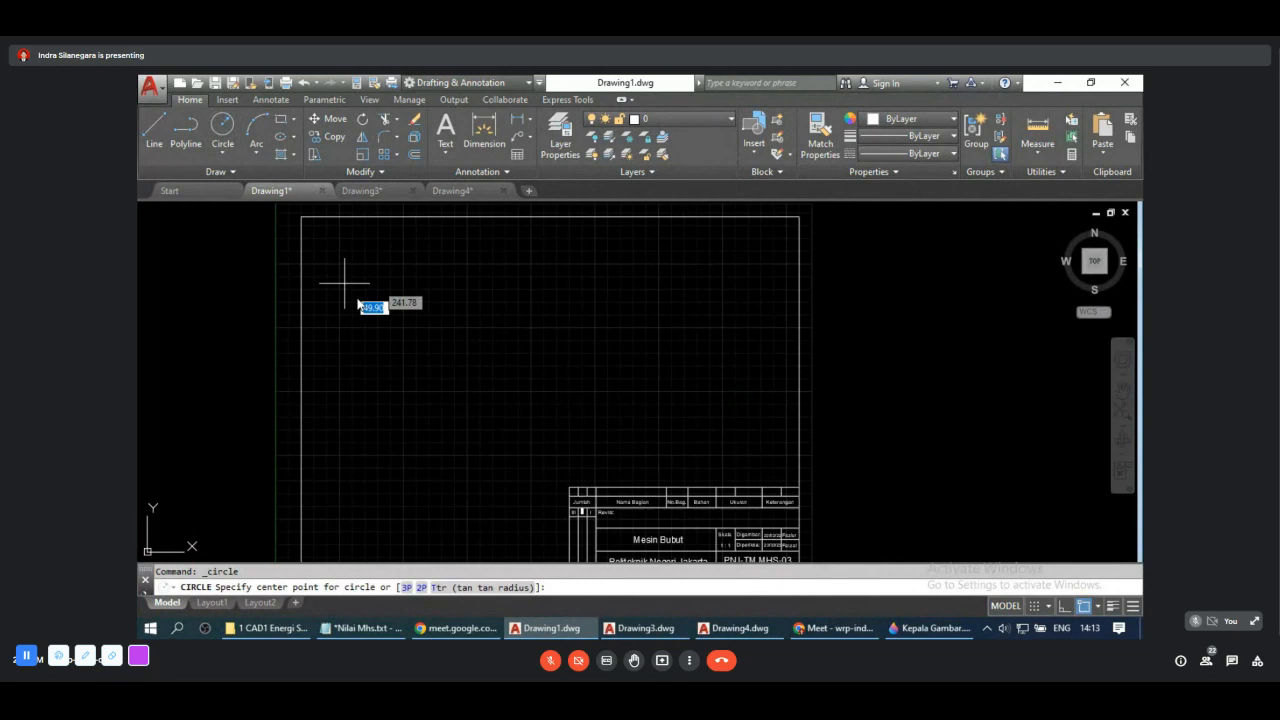
click(426, 344)
click(461, 362)
click(222, 128)
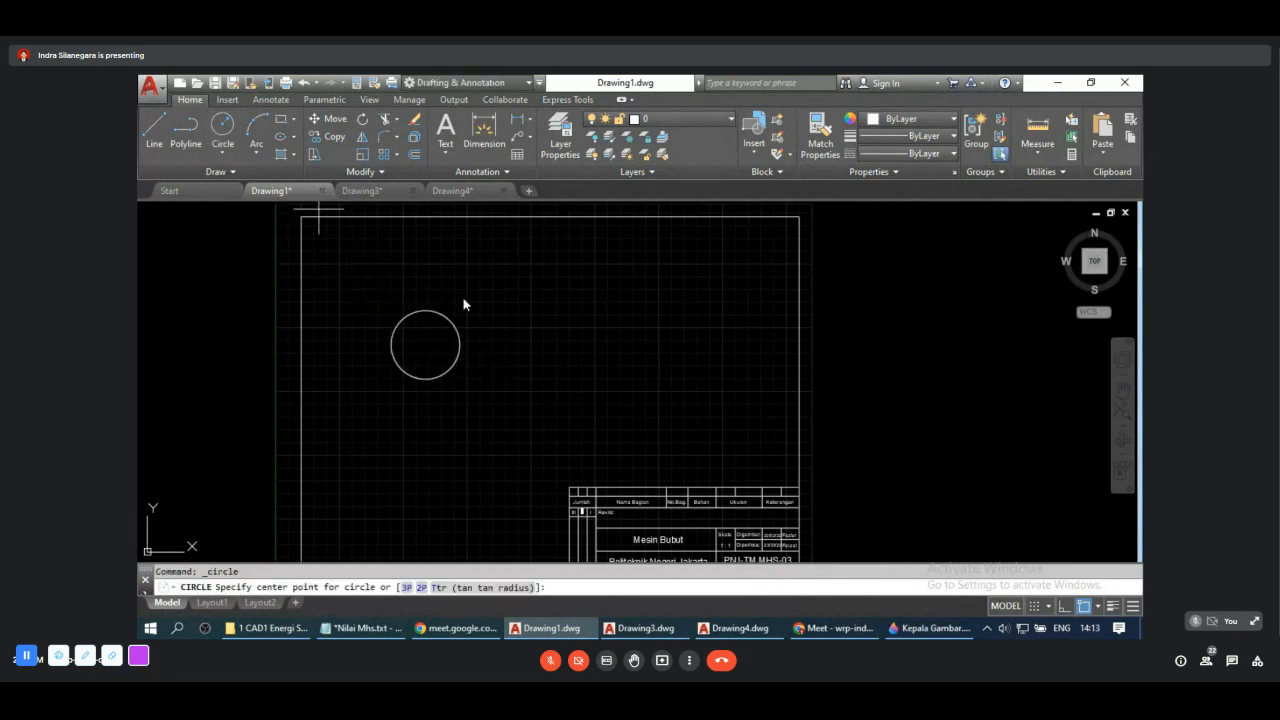
click(499, 389)
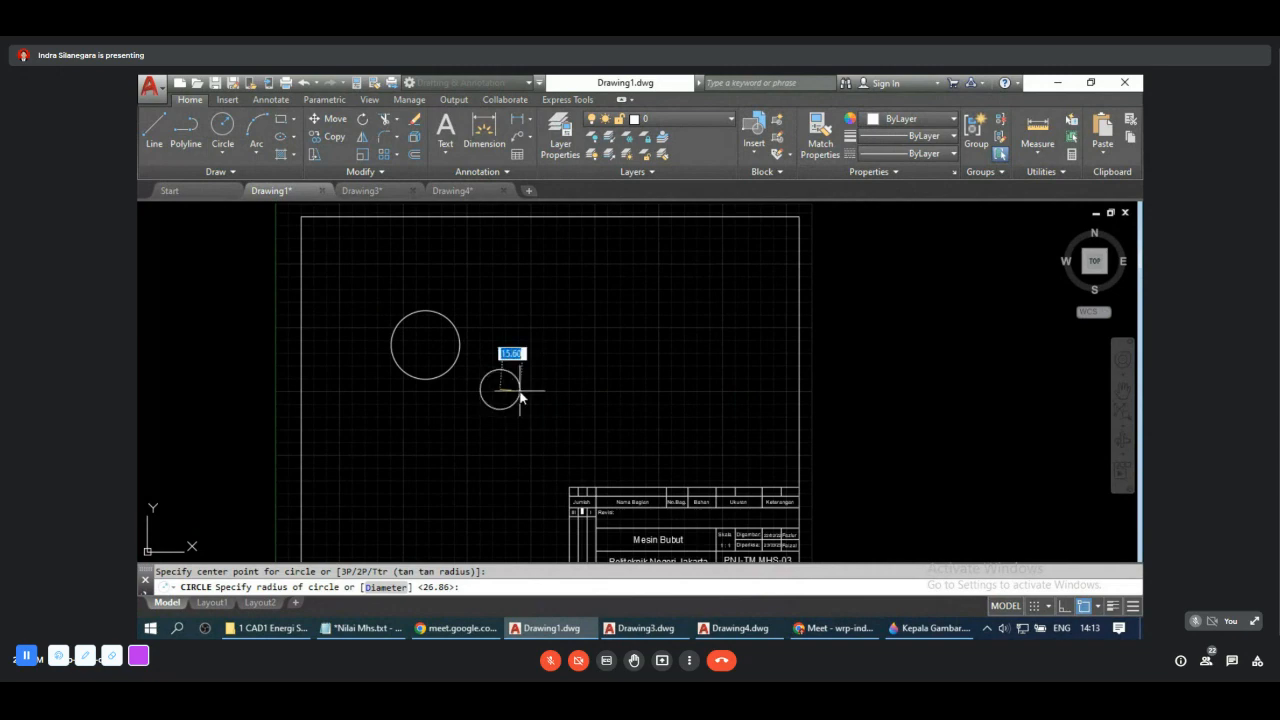
click(523, 397)
Step: Draw a diagonal line about 94 mm long, sloping down to the right above the two circles
click(158, 128)
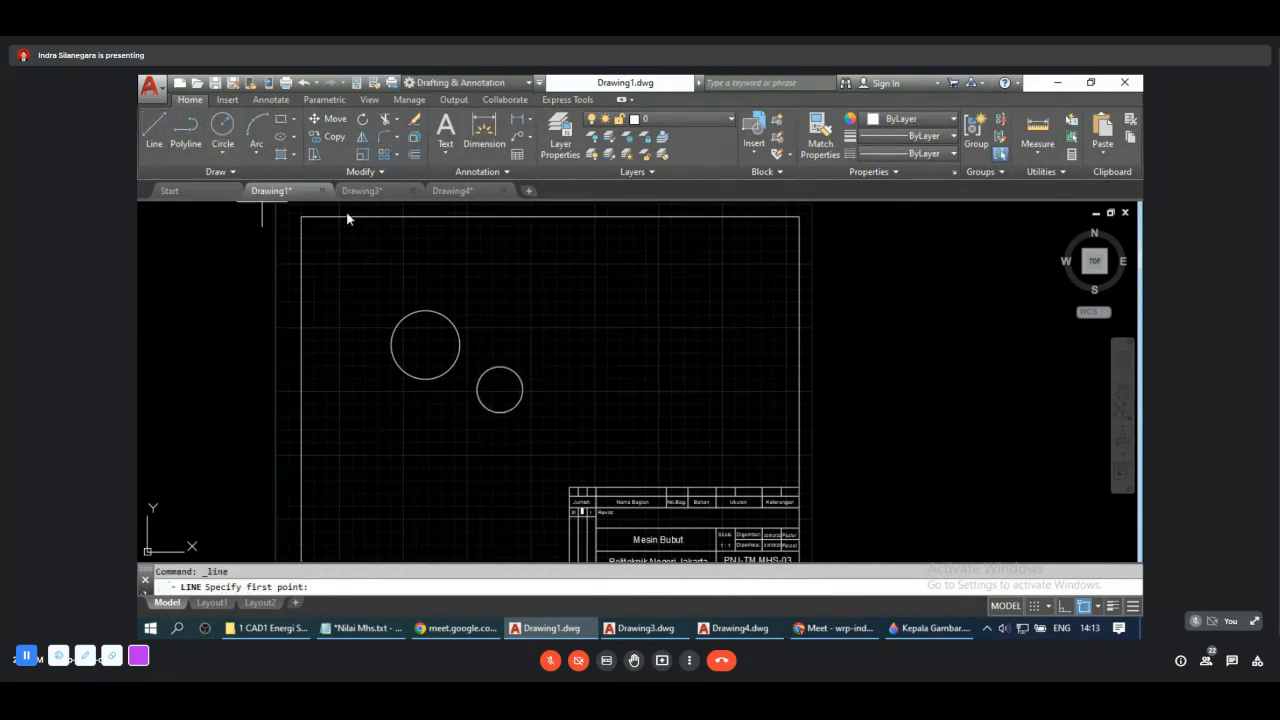
click(462, 274)
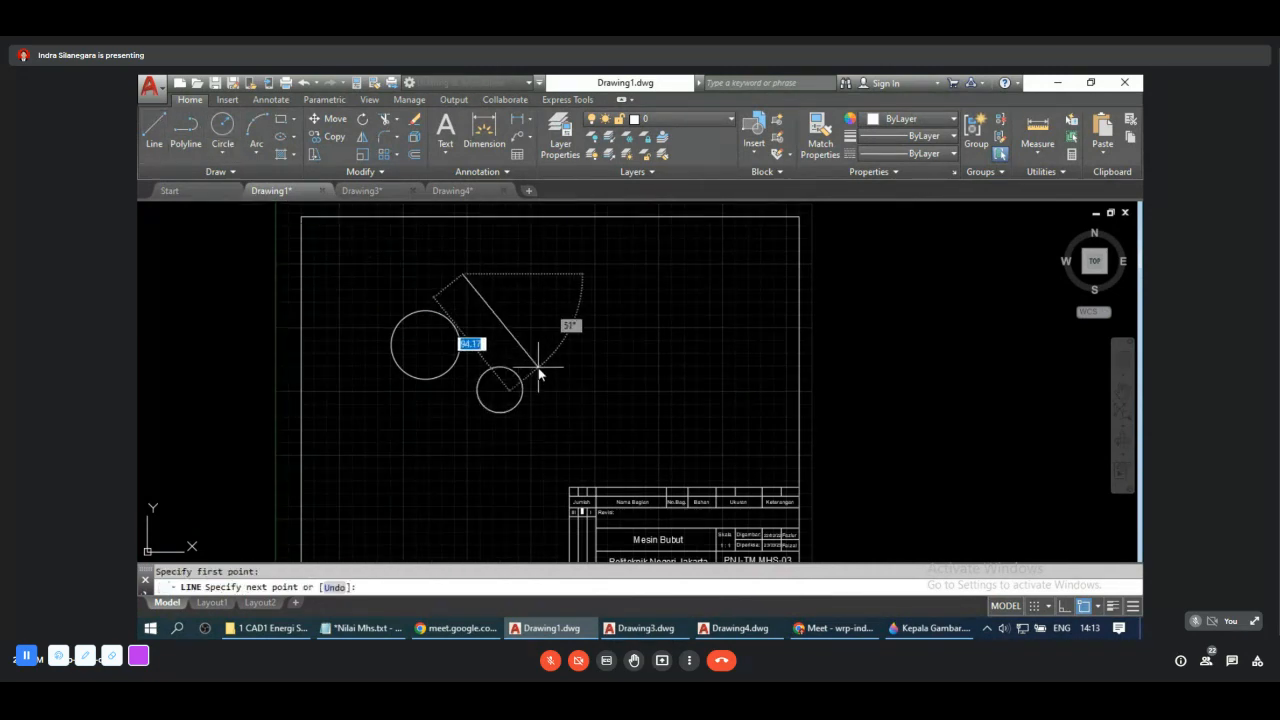
right_click(580, 363)
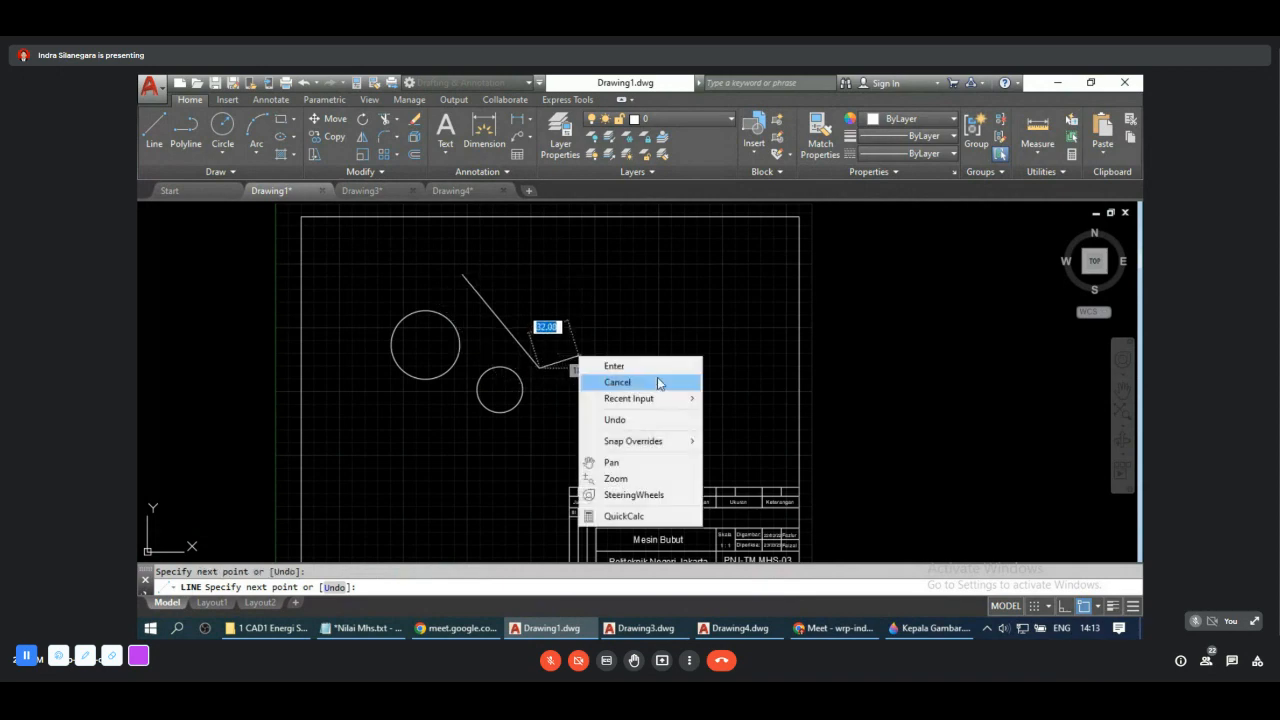
click(650, 365)
Step: Group the two circles into an unnamed group, leaving the diagonal line out
scroll(618, 355, up, 2)
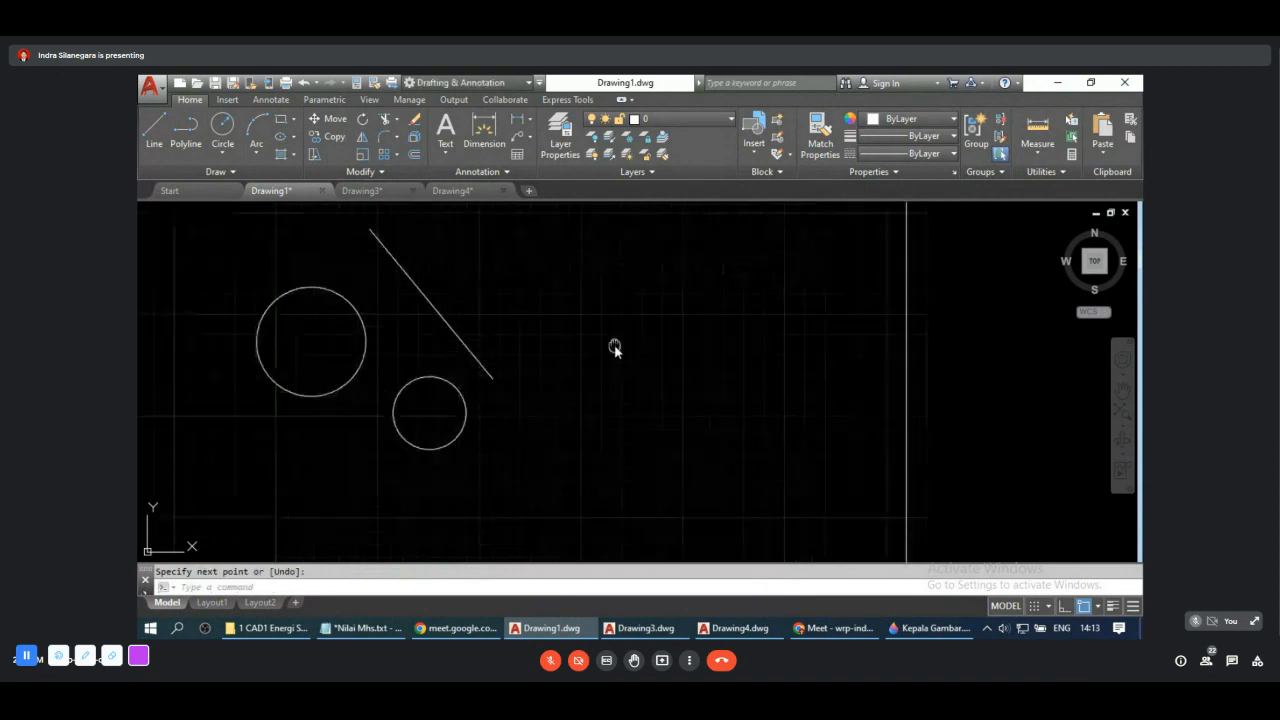
middle_drag(614, 346, 708, 380)
scroll(714, 385, down, 2)
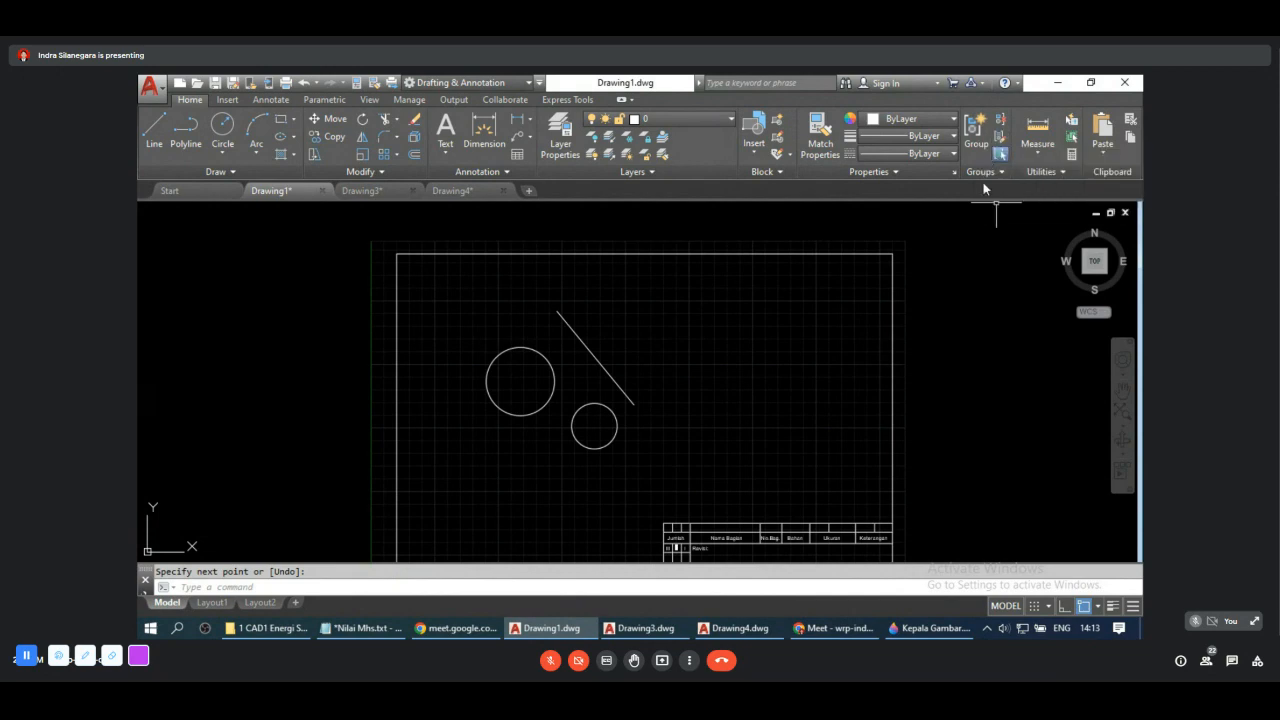
click(977, 128)
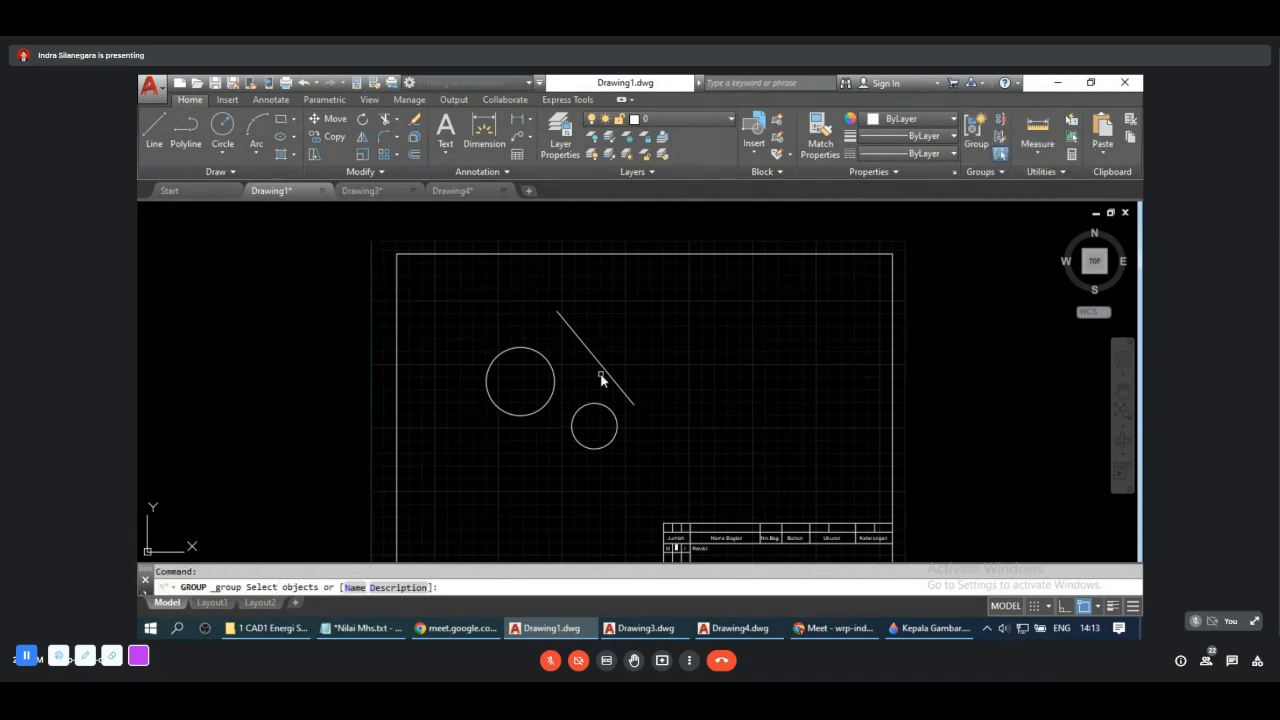
click(555, 381)
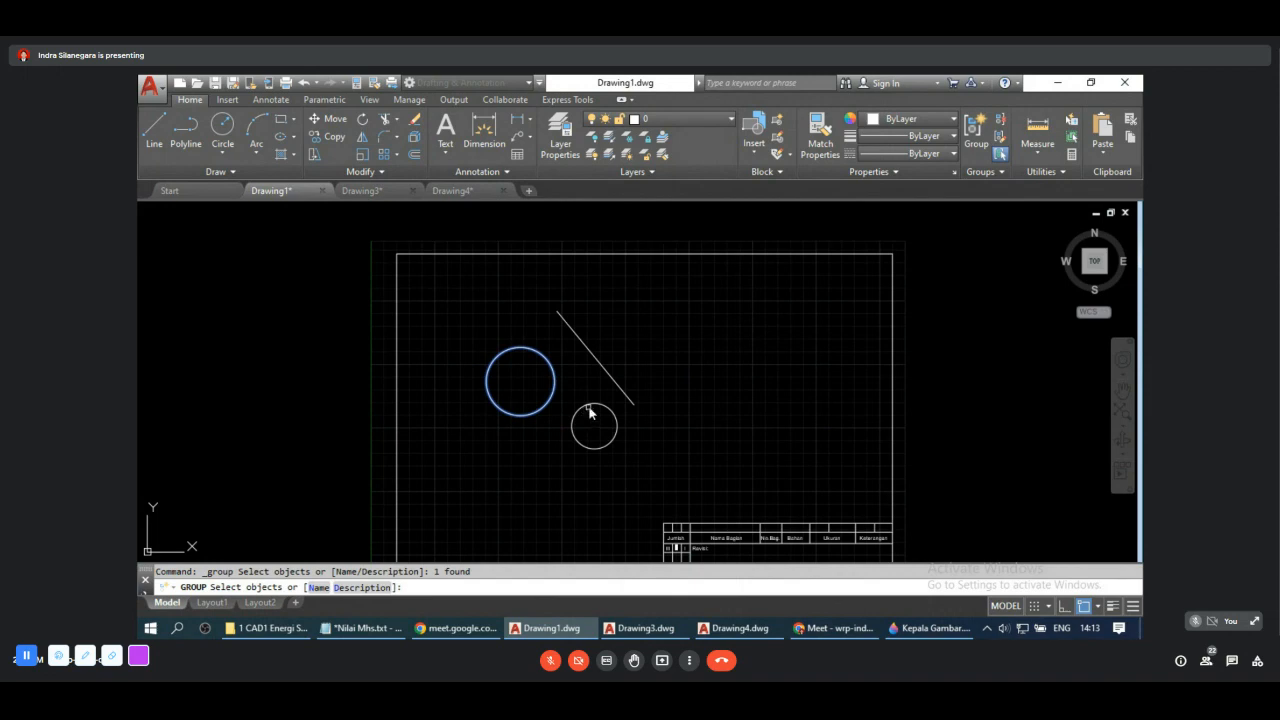
click(590, 408)
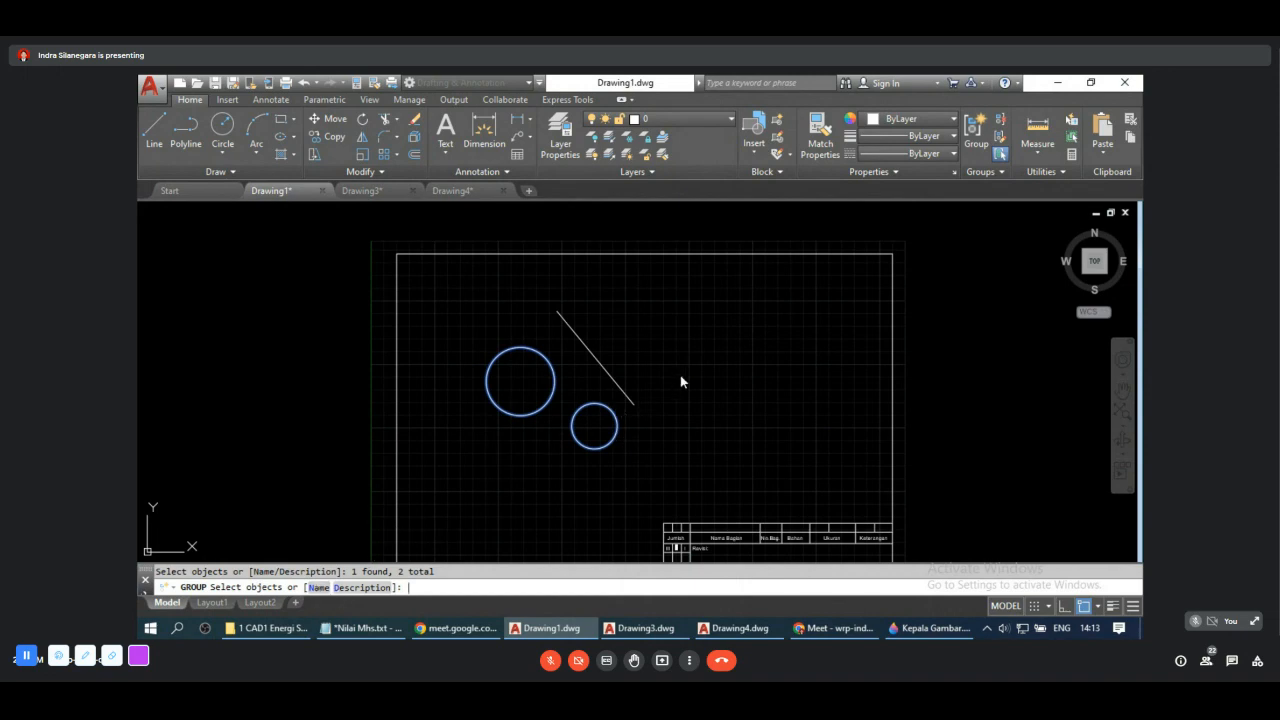
key(Return)
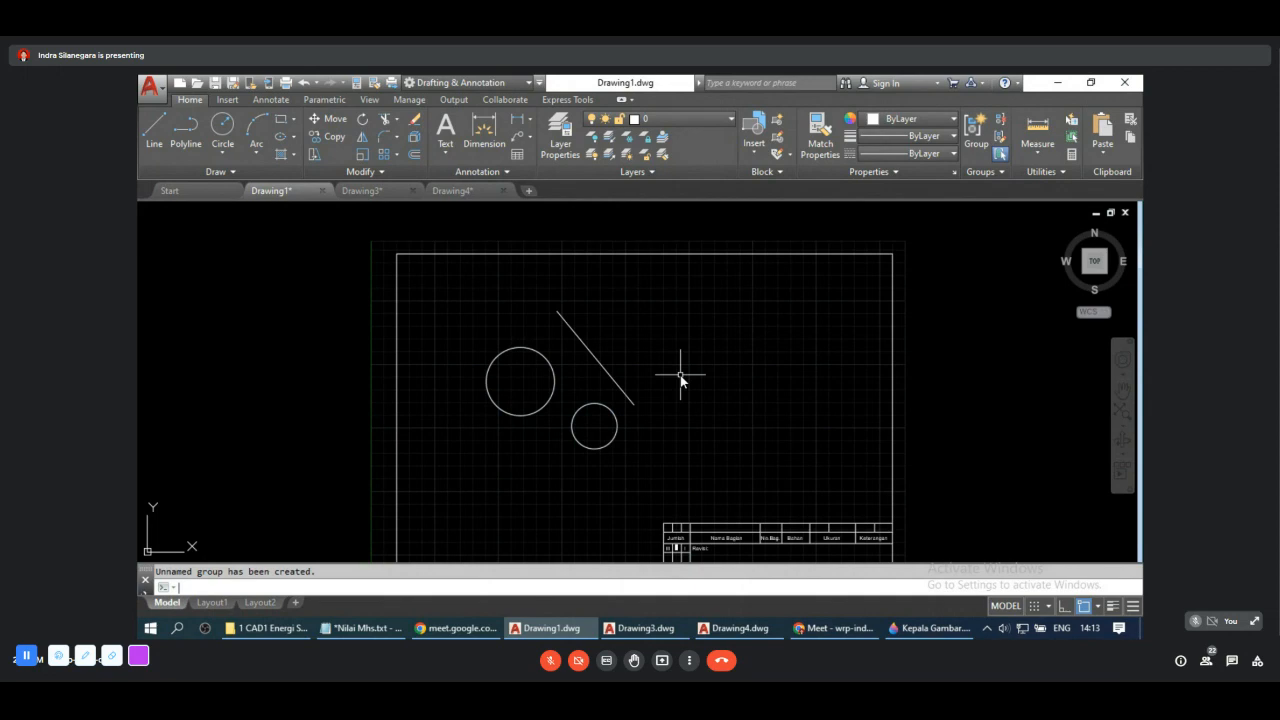
Step: Move the circle group by its grip to the frame's upper-right area and back to just left of the diagonal line
click(594, 408)
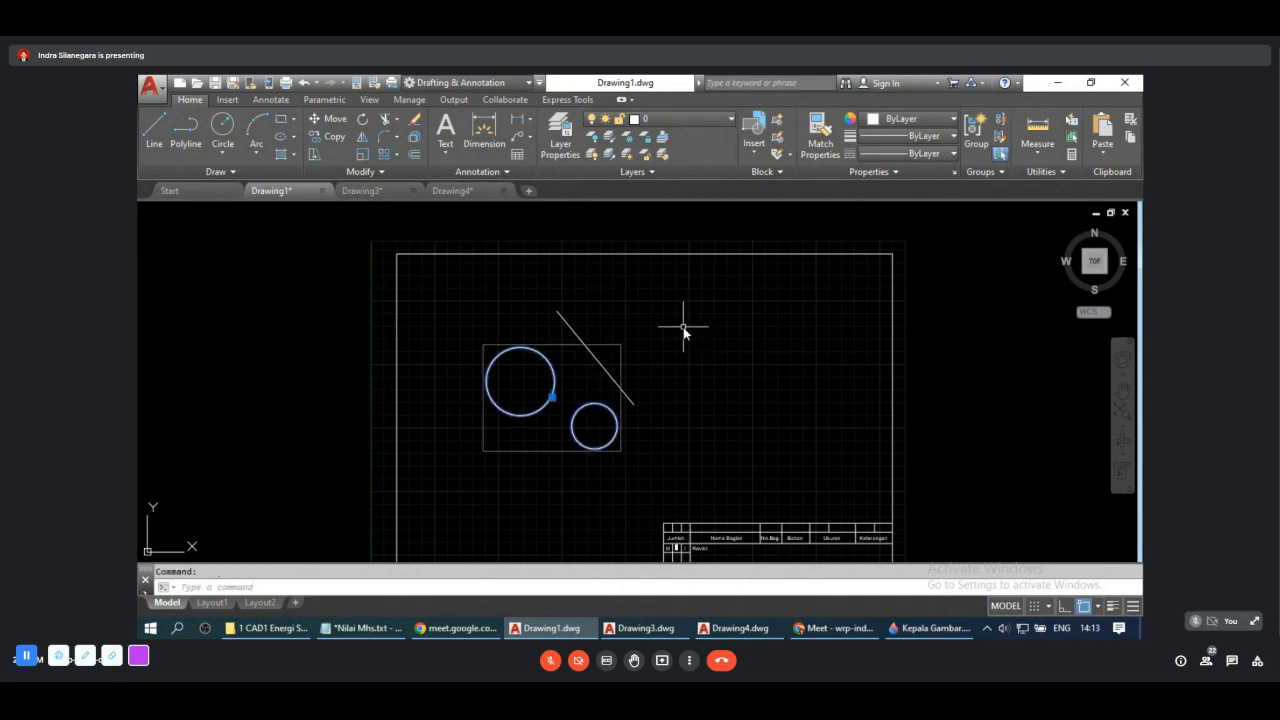
click(552, 397)
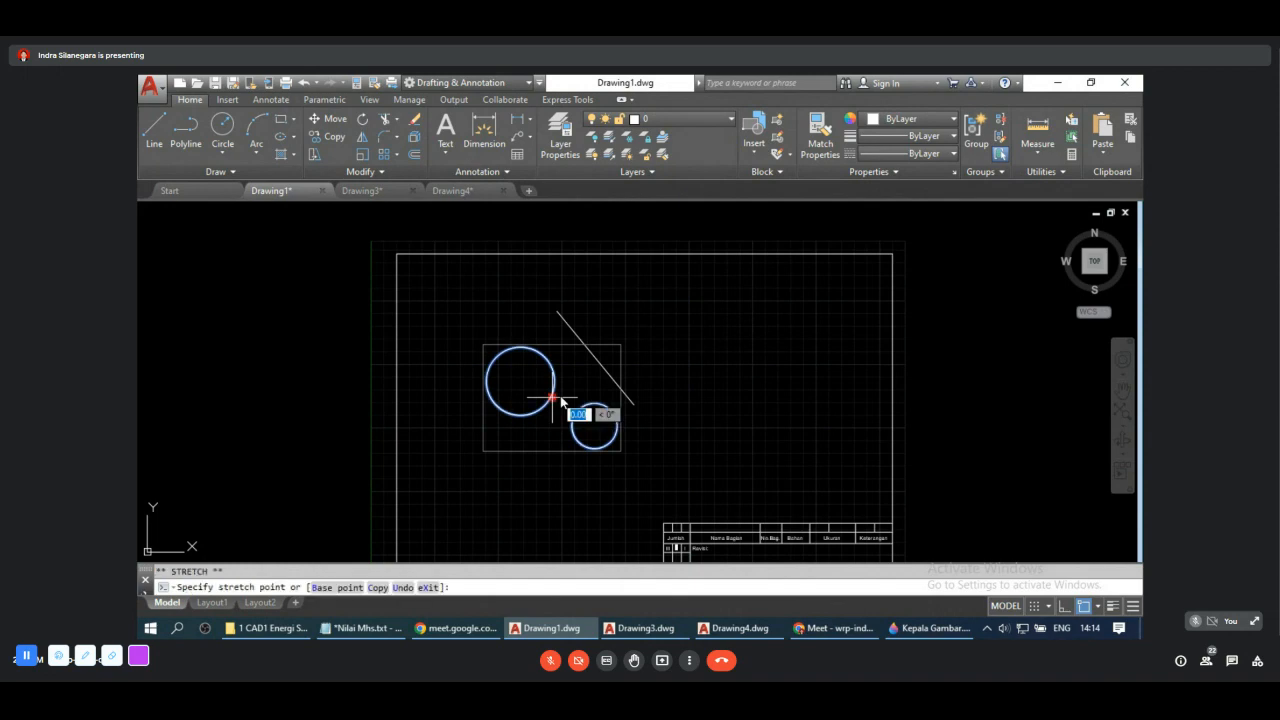
click(791, 350)
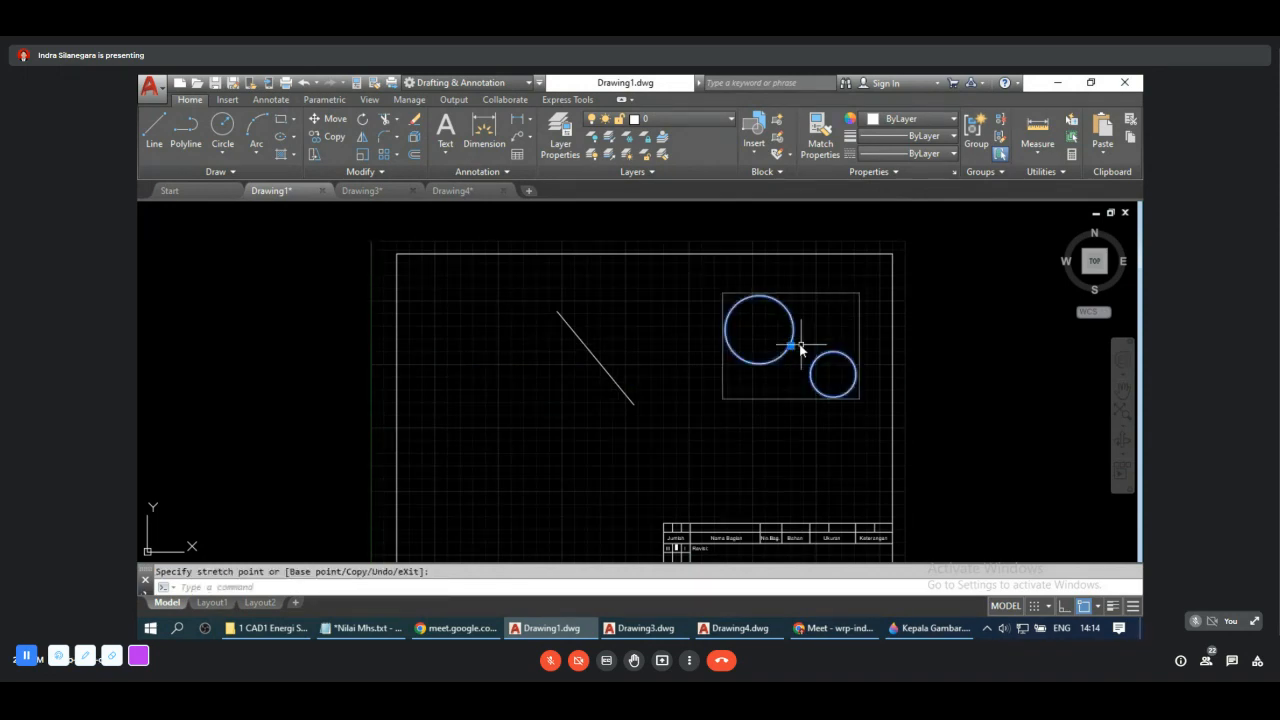
click(531, 406)
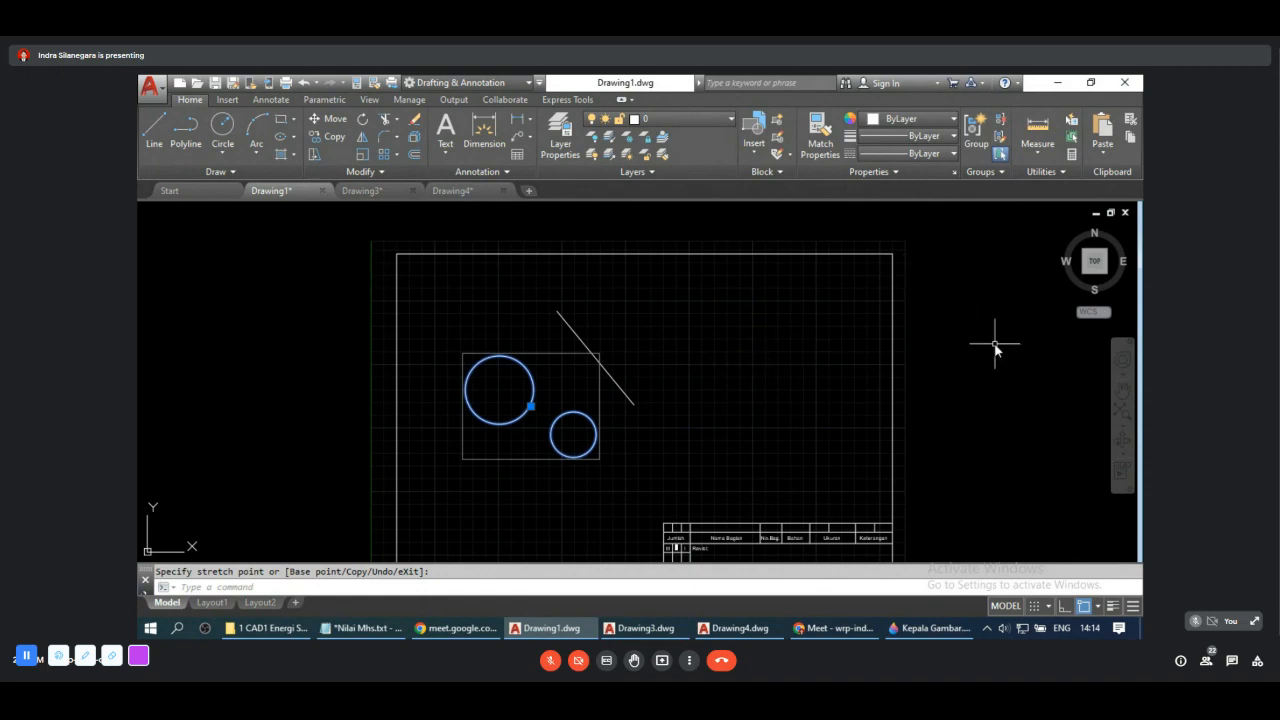
key(Escape)
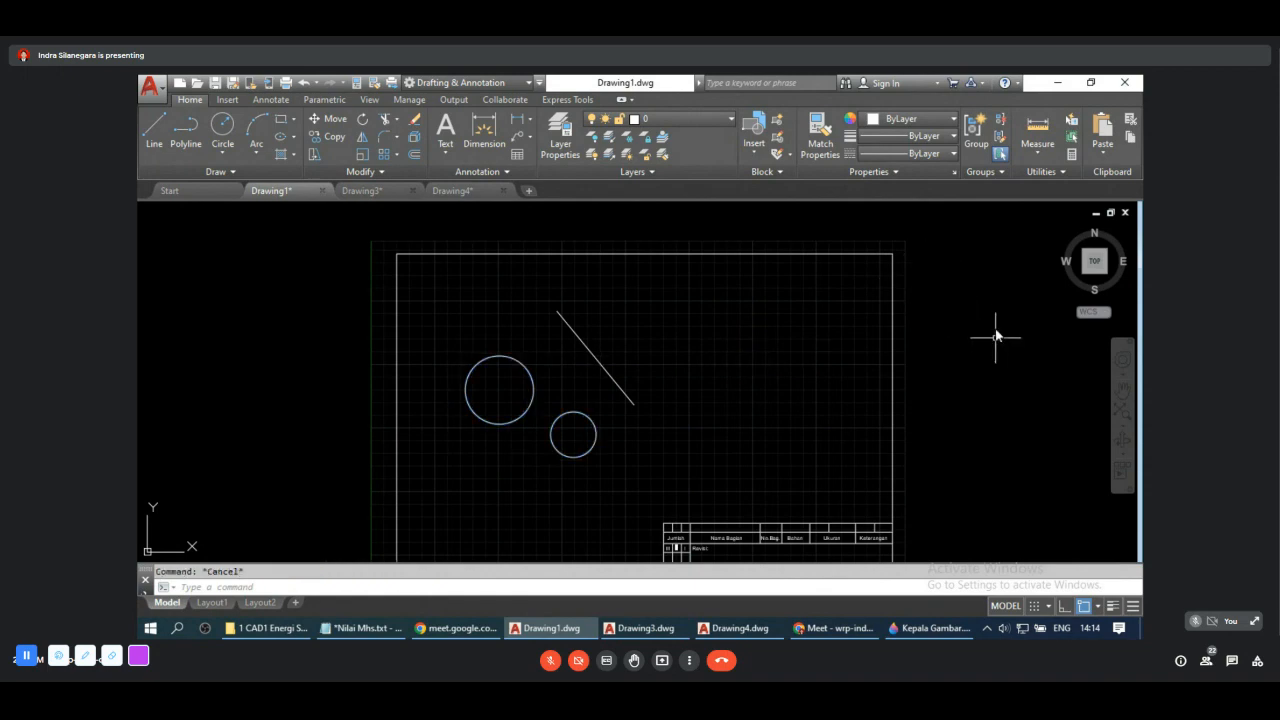
Step: Group the two-circle group together with the diagonal line into a second unnamed group
click(979, 141)
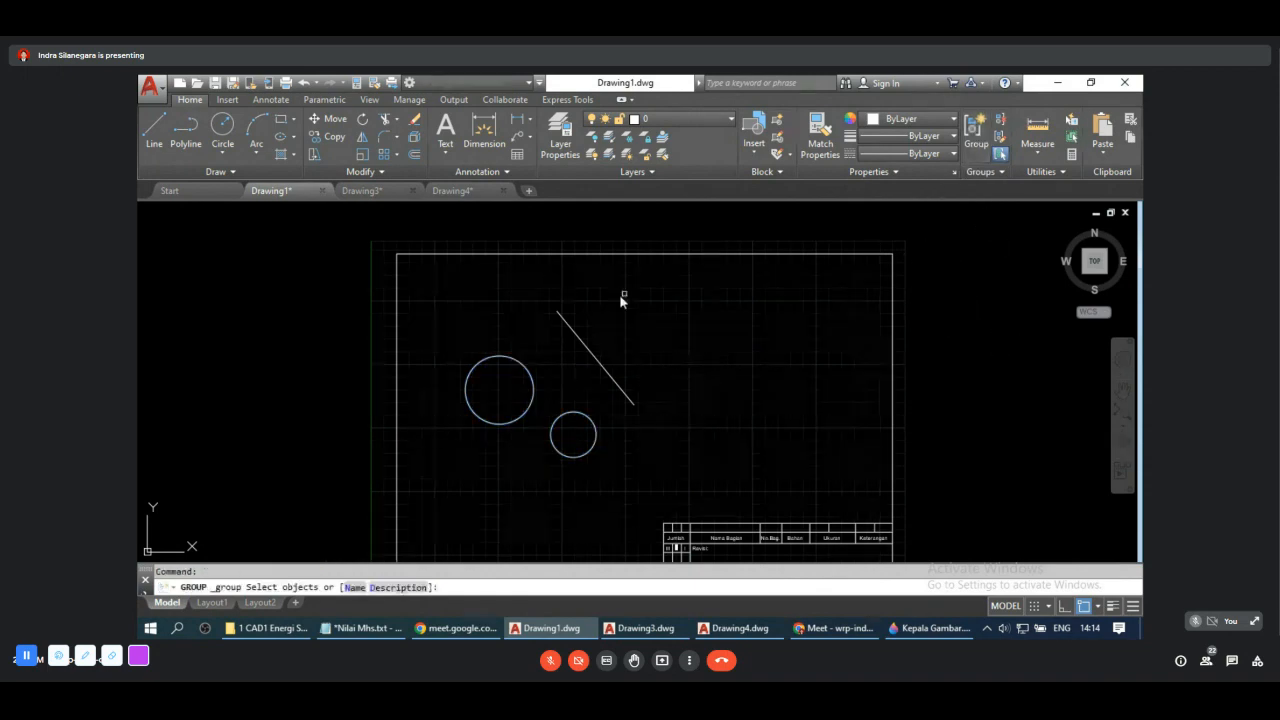
click(526, 374)
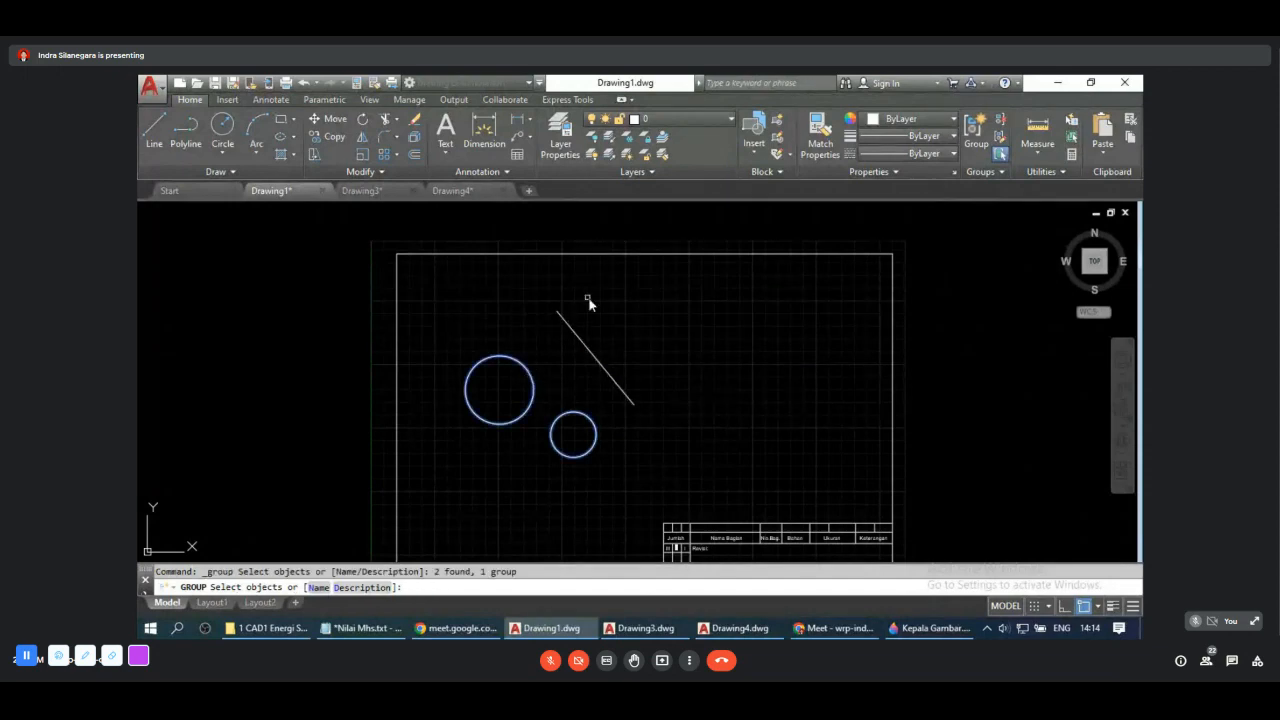
click(585, 349)
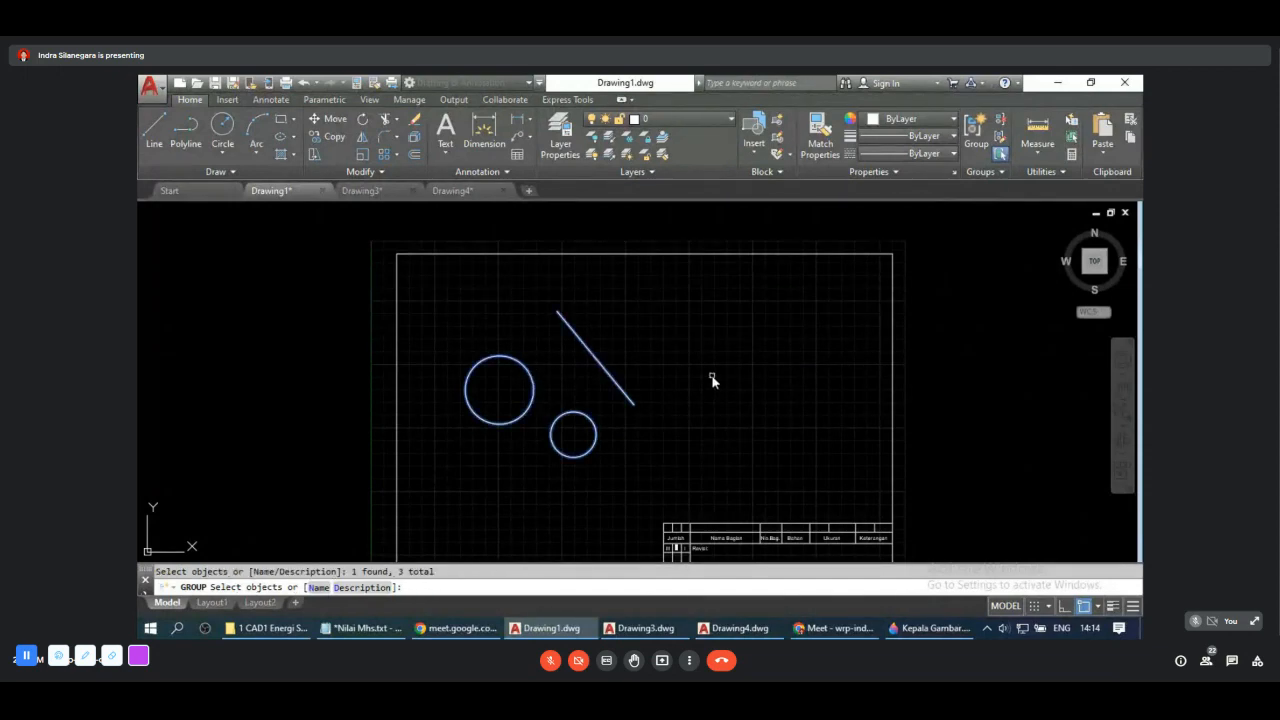
key(Return)
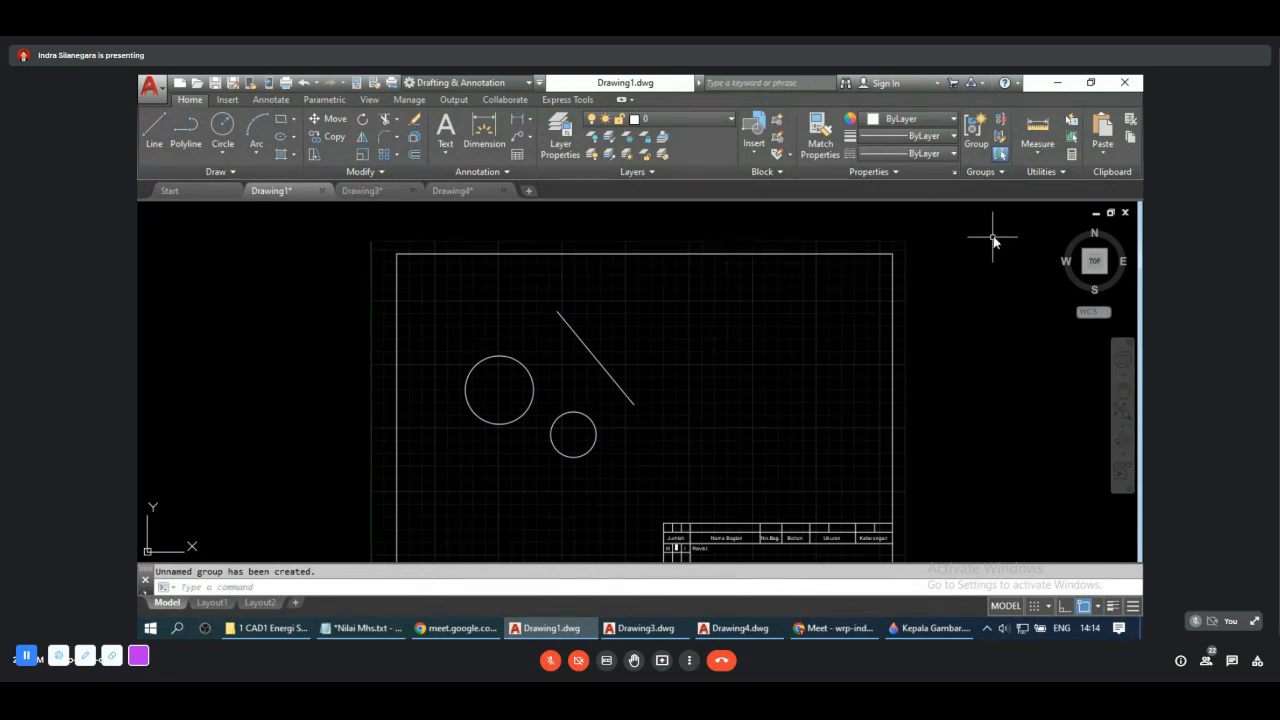
Step: Open the Group Manager, include unnamed groups in its list, and select the *A1 and *A2 entries in turn
click(982, 171)
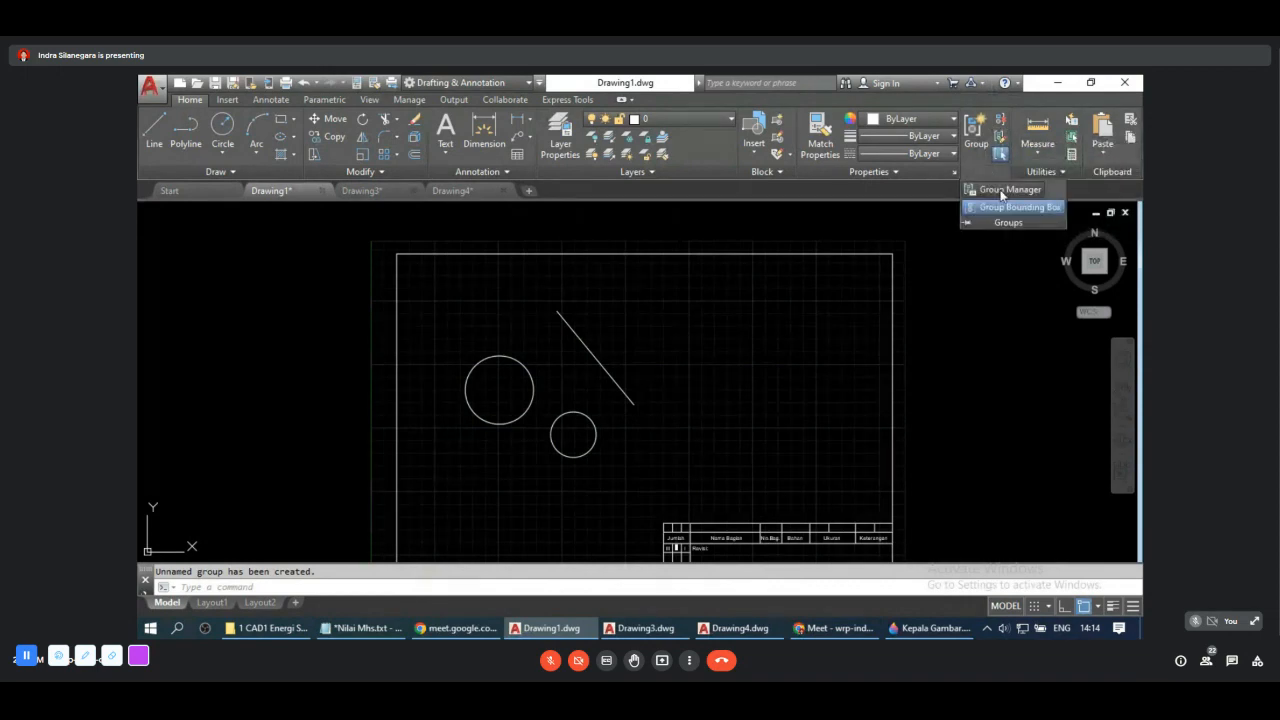
click(997, 190)
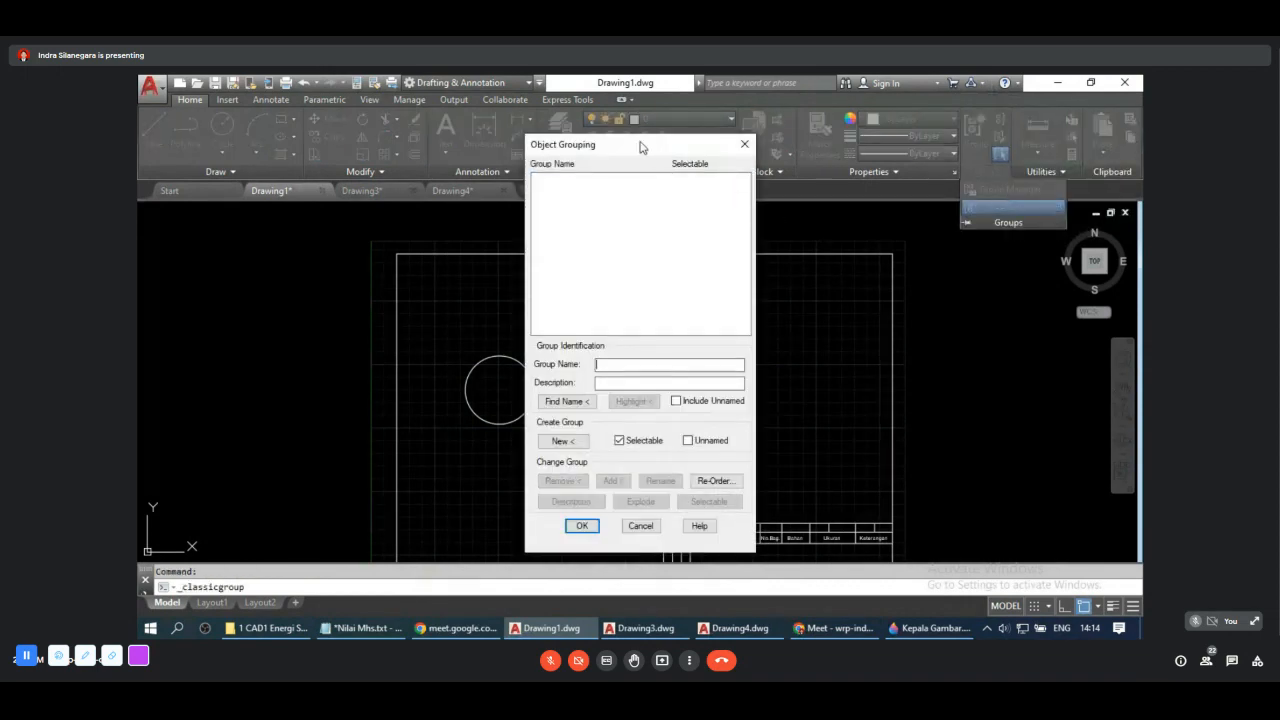
drag(640, 145, 826, 144)
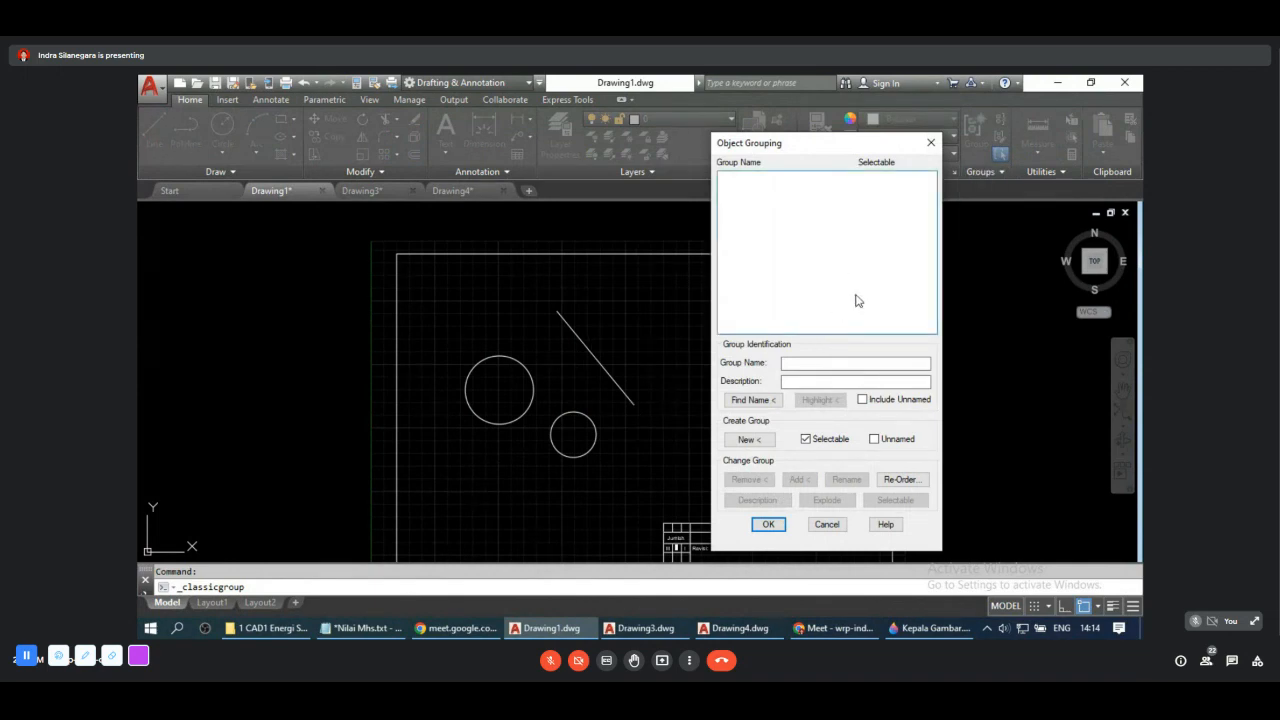
click(863, 400)
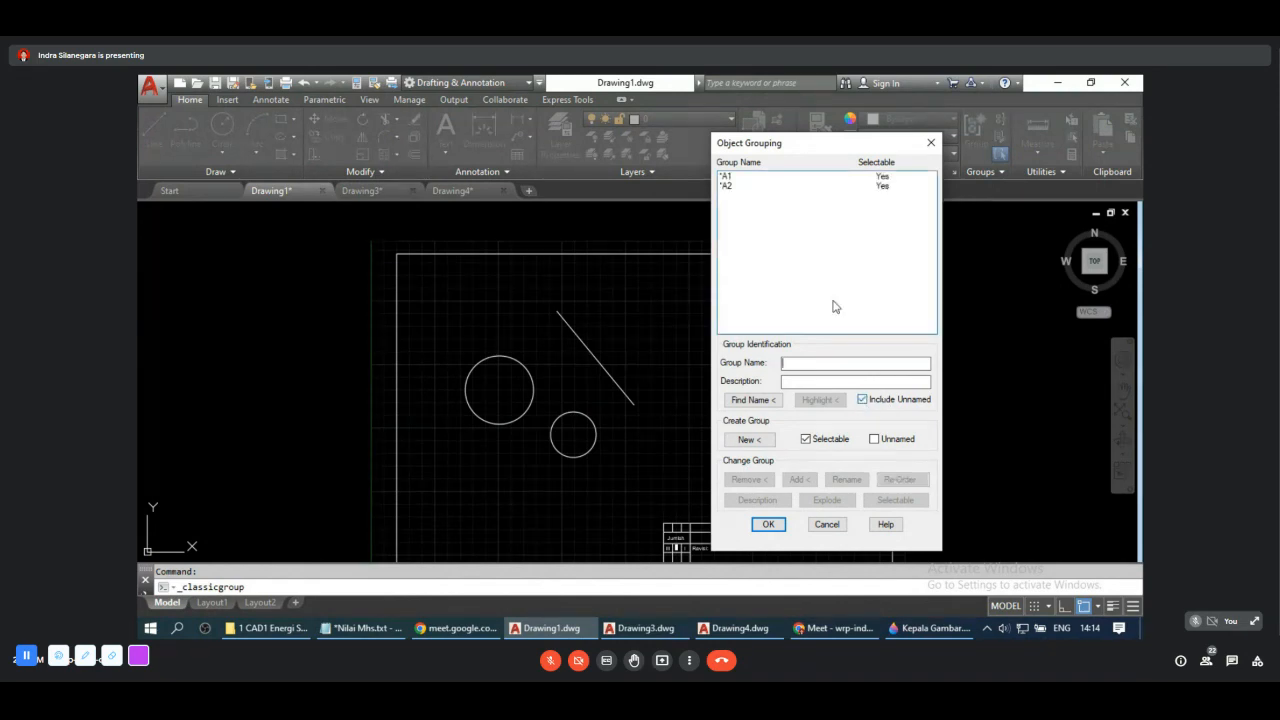
click(727, 178)
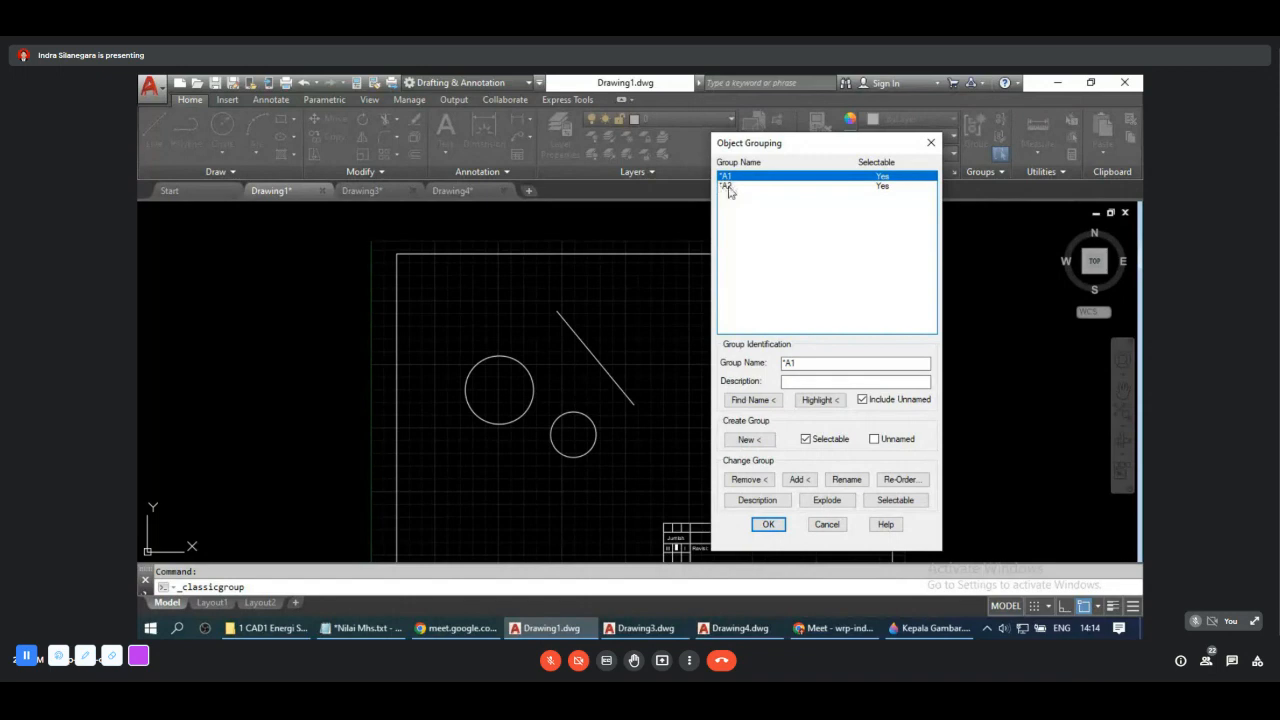
click(727, 187)
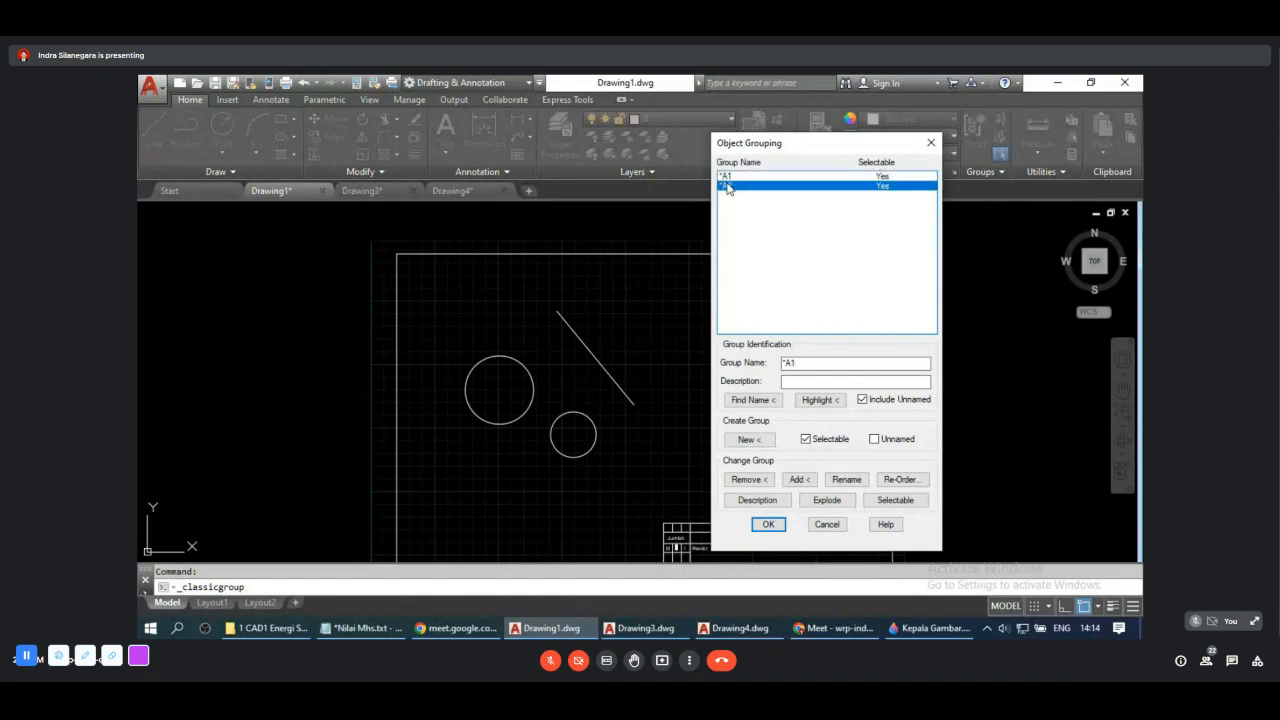
Step: Try to name the unnamed group *A1 as 2lingk in the Group Manager
click(735, 177)
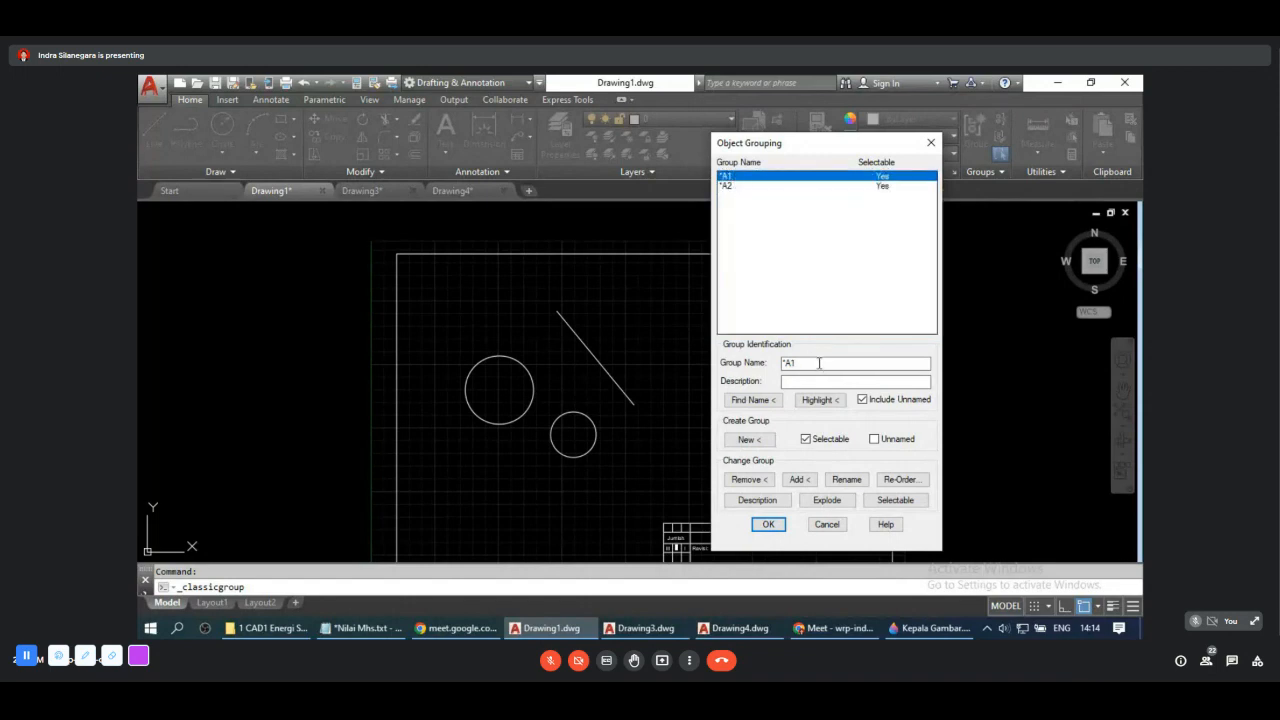
double_click(803, 362)
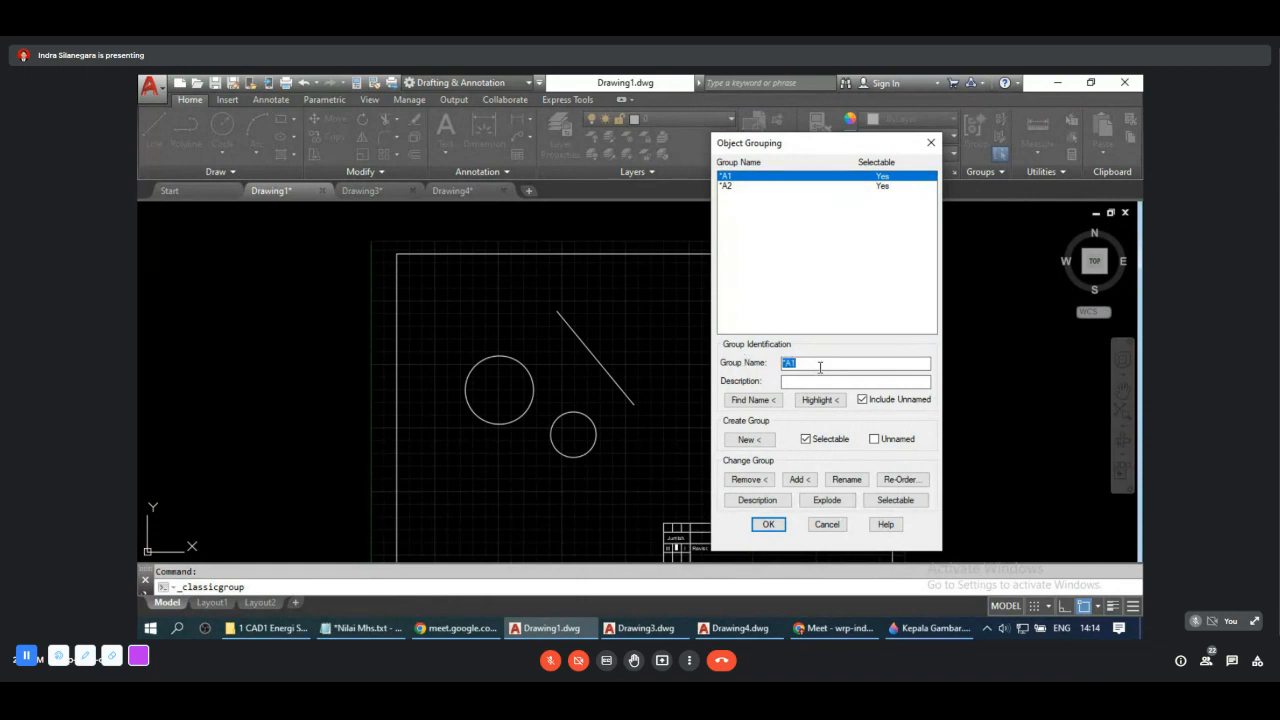
text(@)
key(BackSpace)
text(2lingk)
click(768, 524)
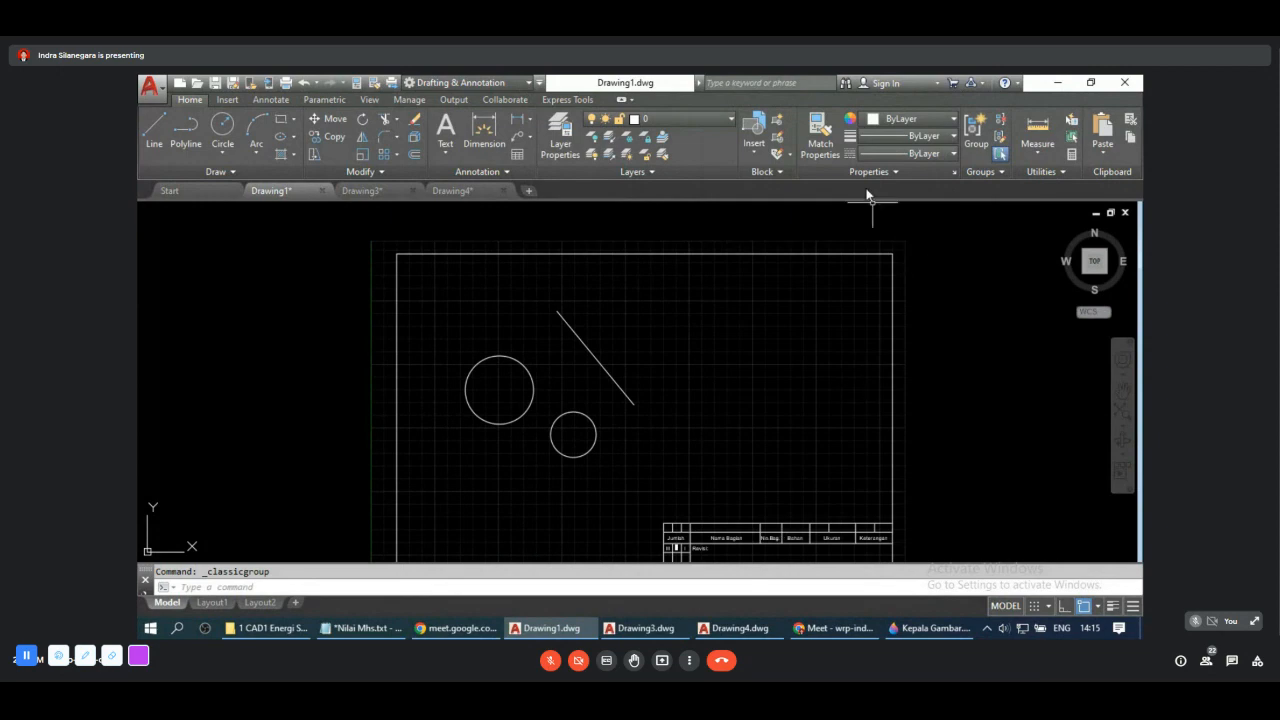
Step: Try to create a new group named Coba1 from the Group Manager, then cancel the object selection
click(777, 172)
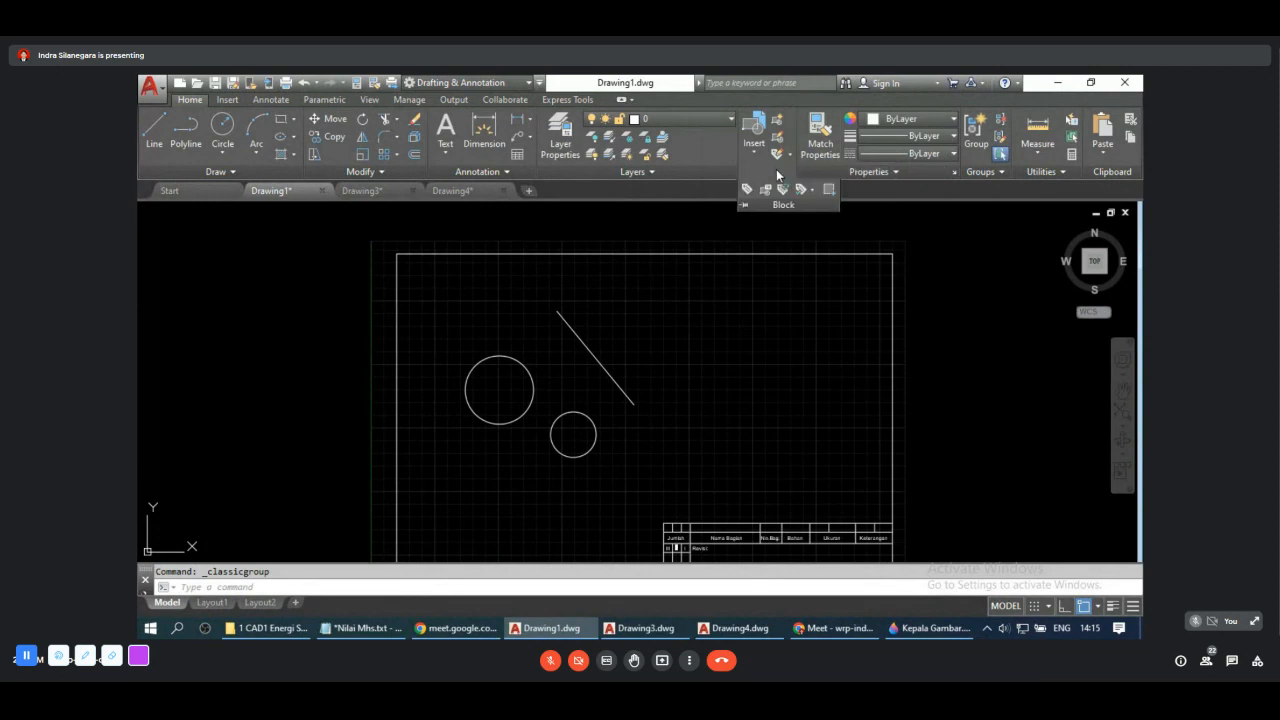
click(1008, 174)
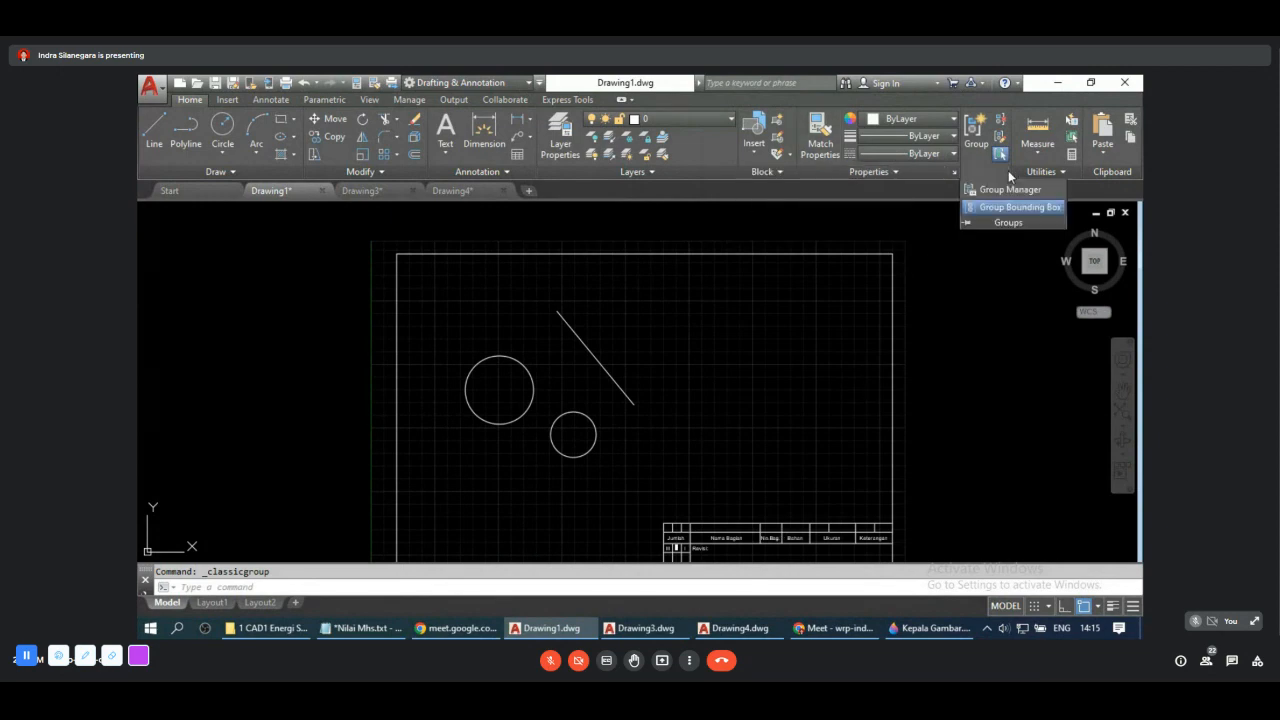
click(1006, 189)
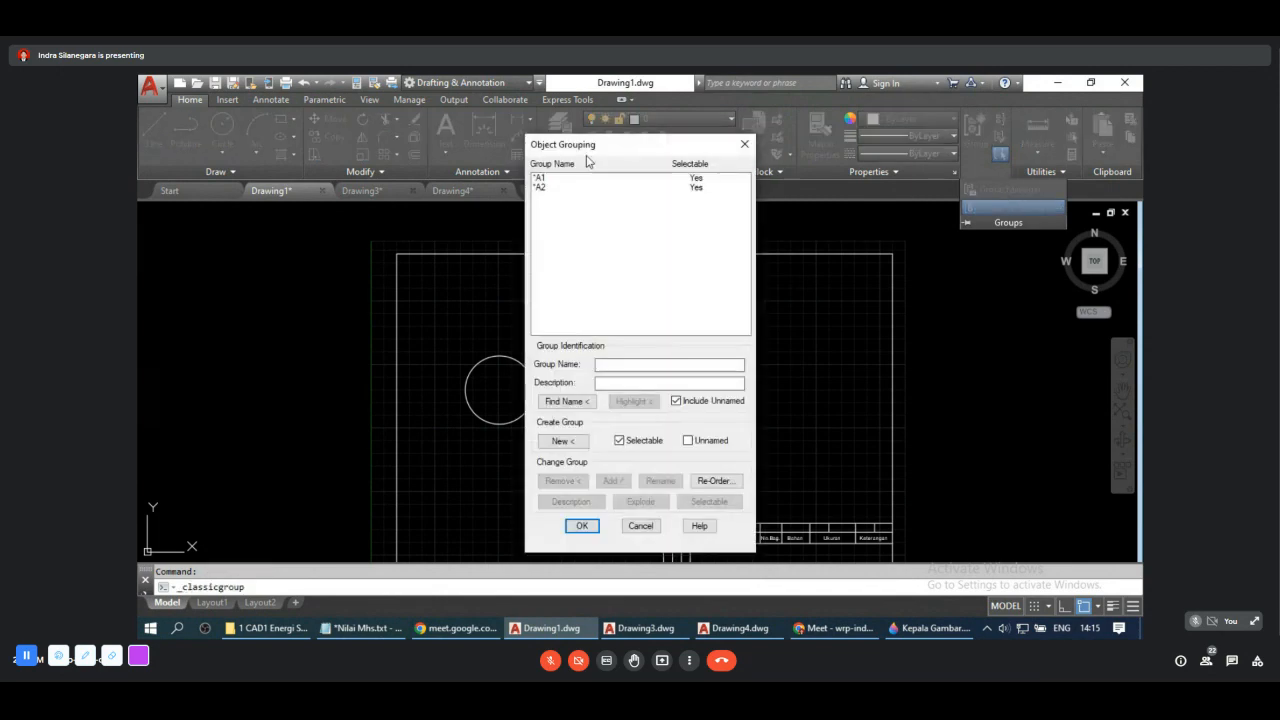
drag(617, 155, 825, 176)
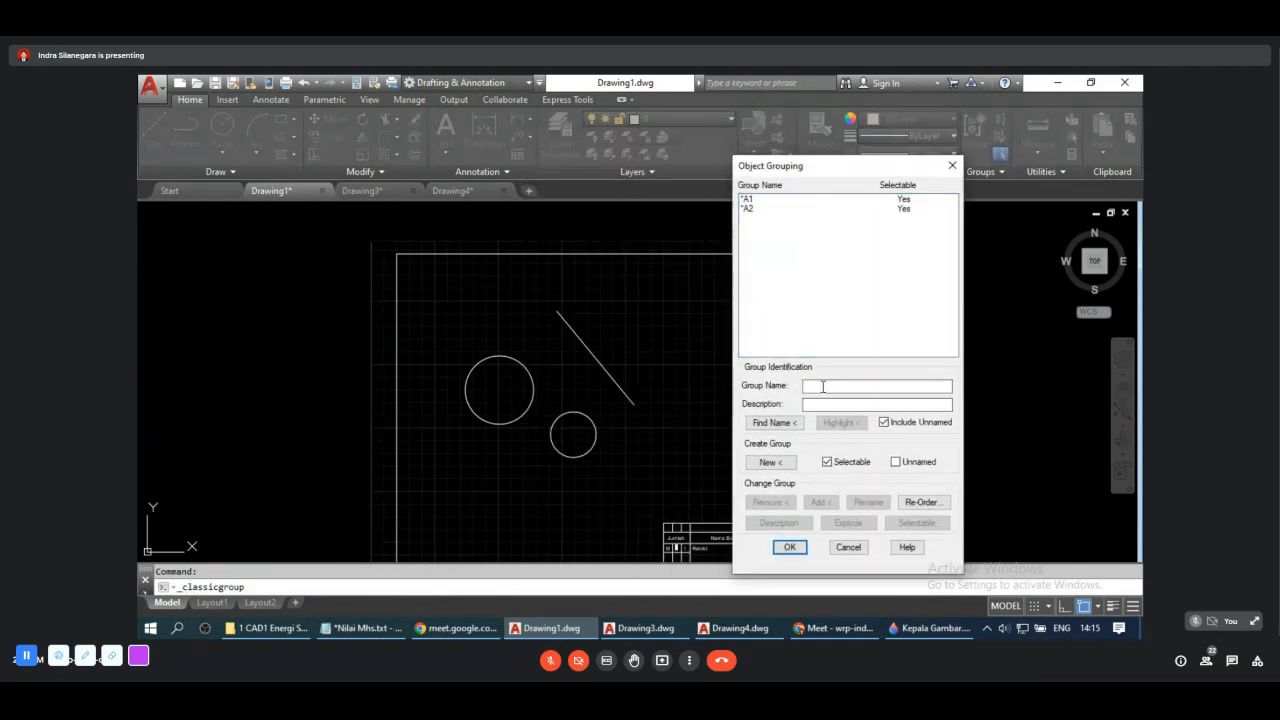
click(752, 199)
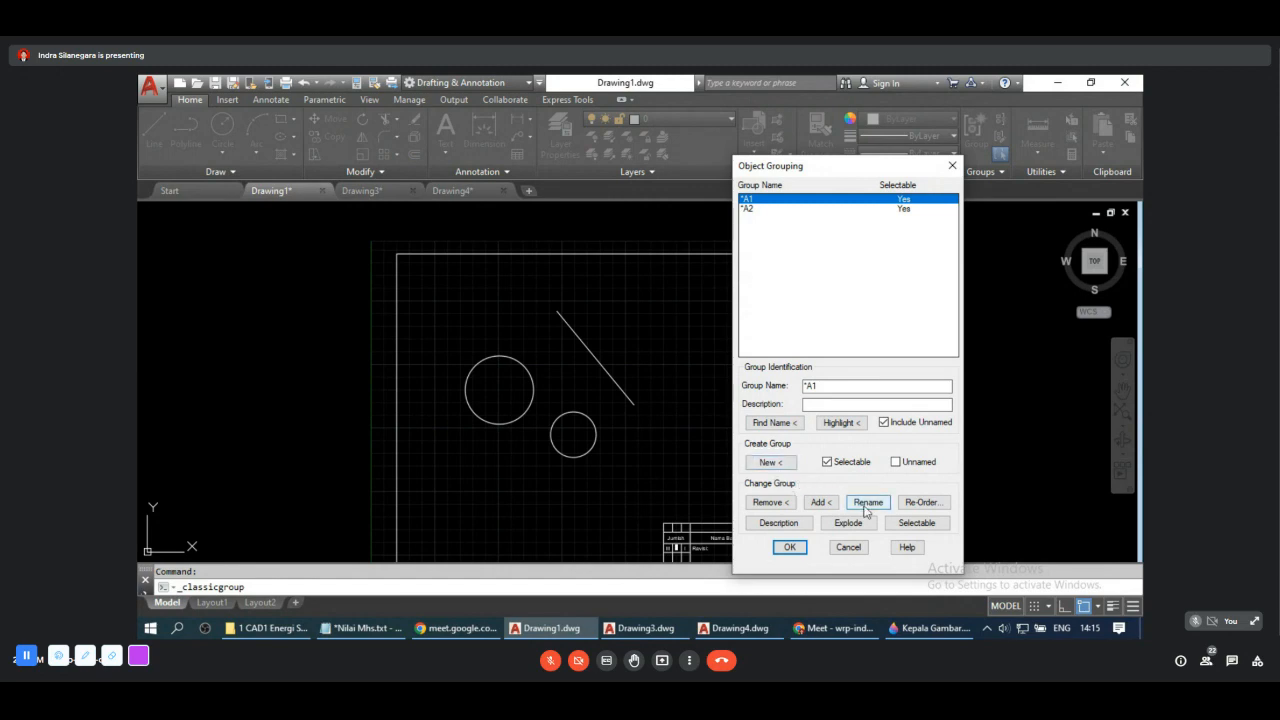
click(771, 462)
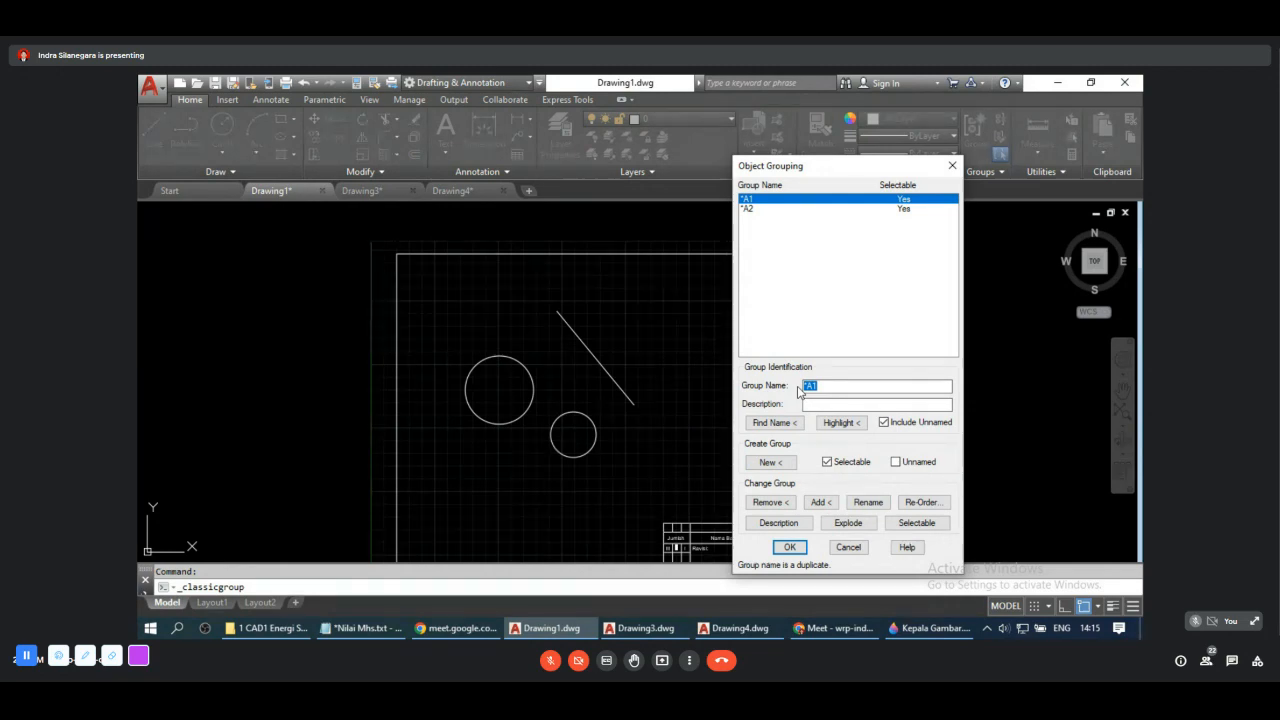
text(Coba1)
click(784, 466)
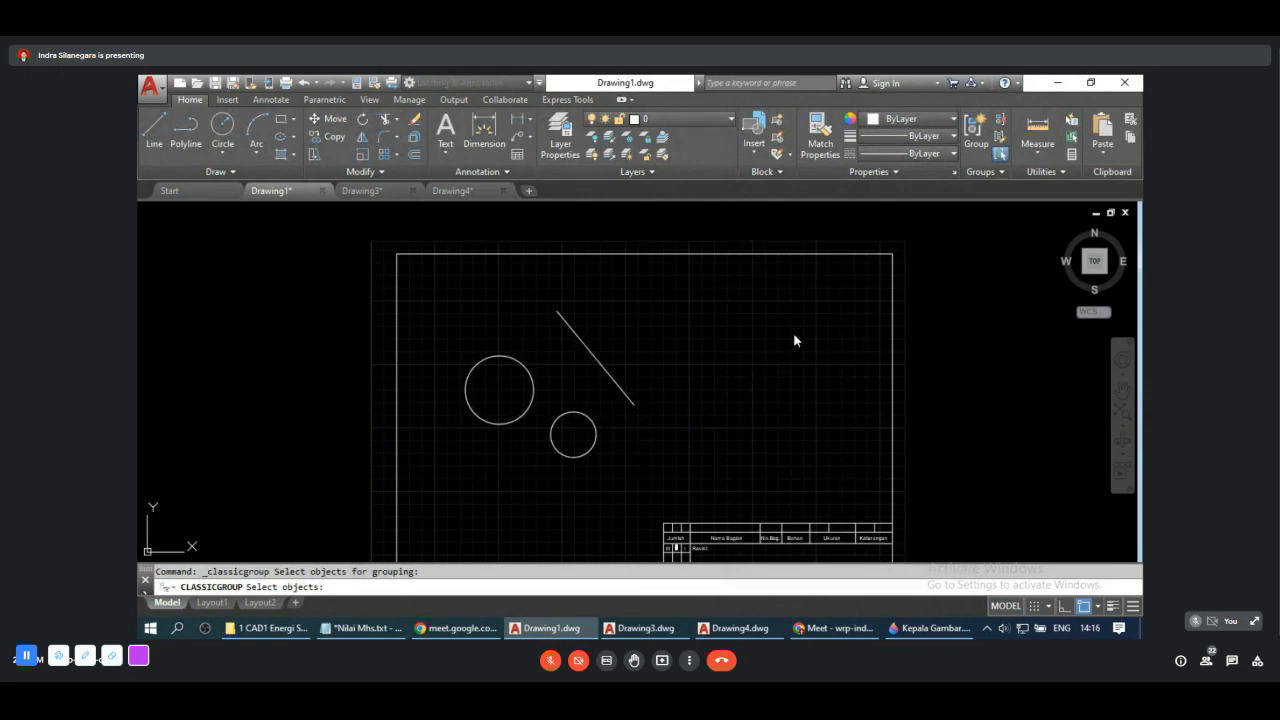
key(Escape)
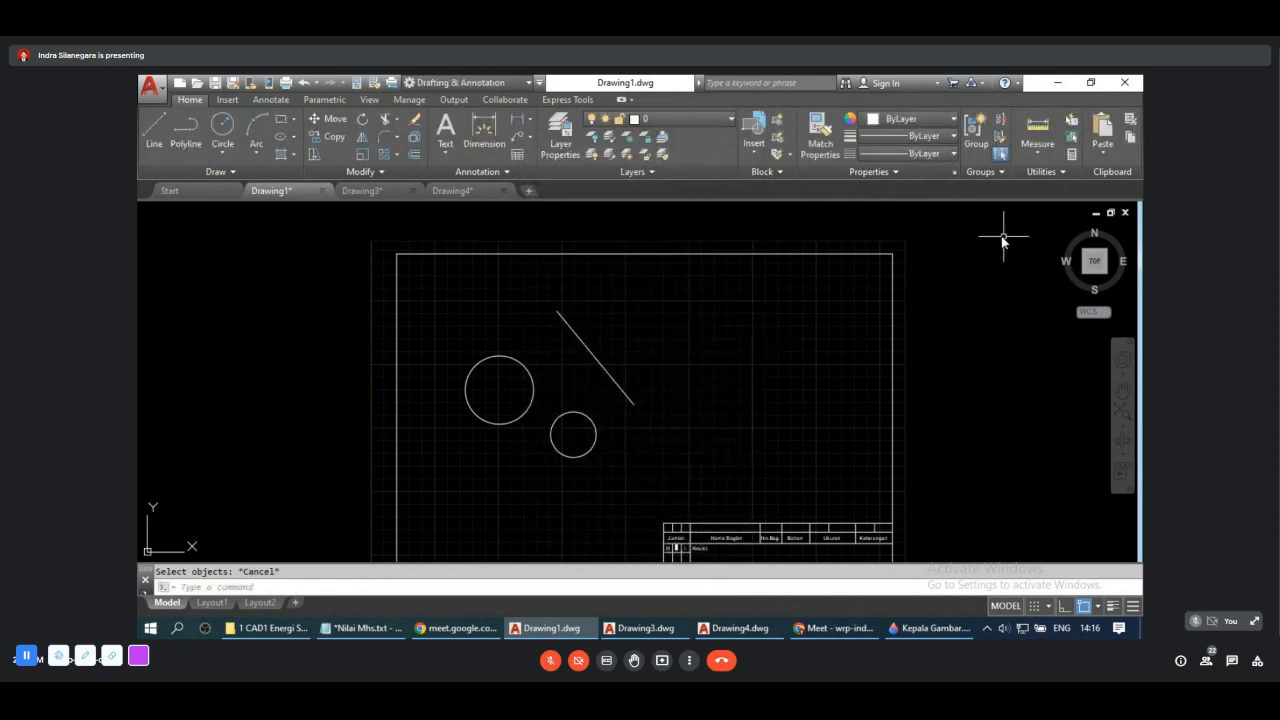
Step: Try to rename the unnamed group *A1 as Coba1 in the Group Manager
click(986, 172)
click(995, 185)
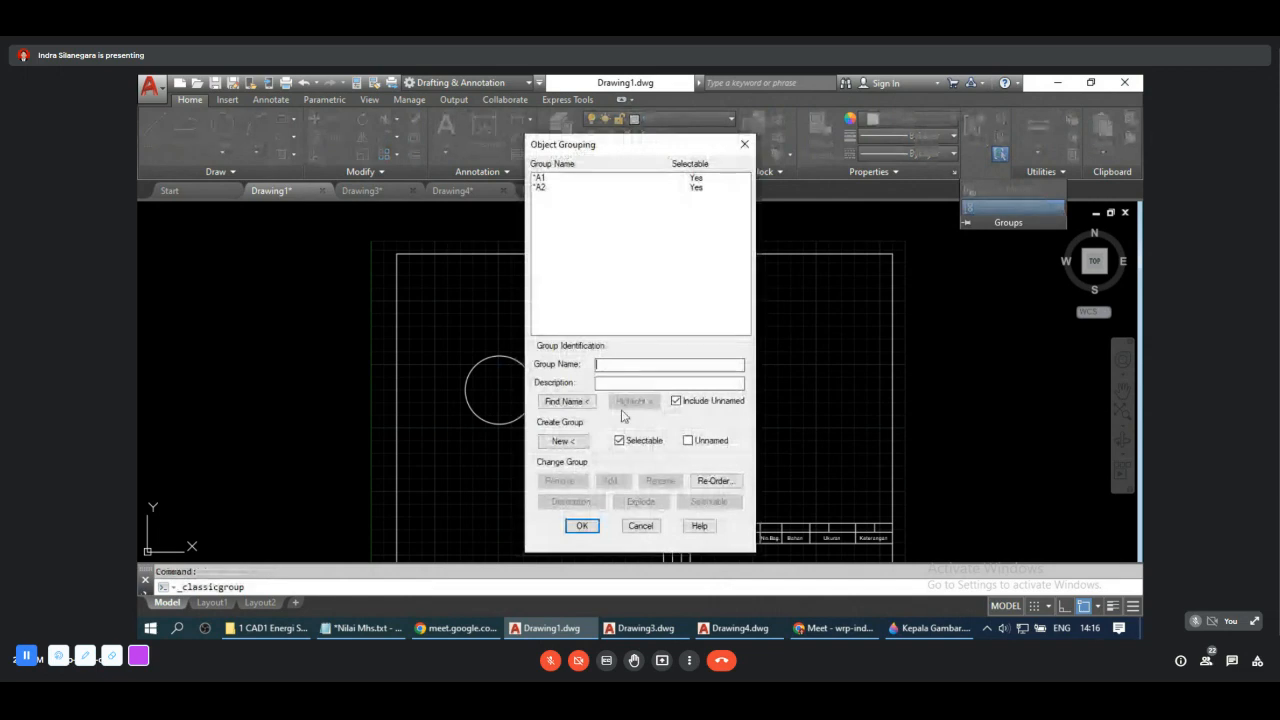
drag(640, 150, 800, 152)
click(700, 180)
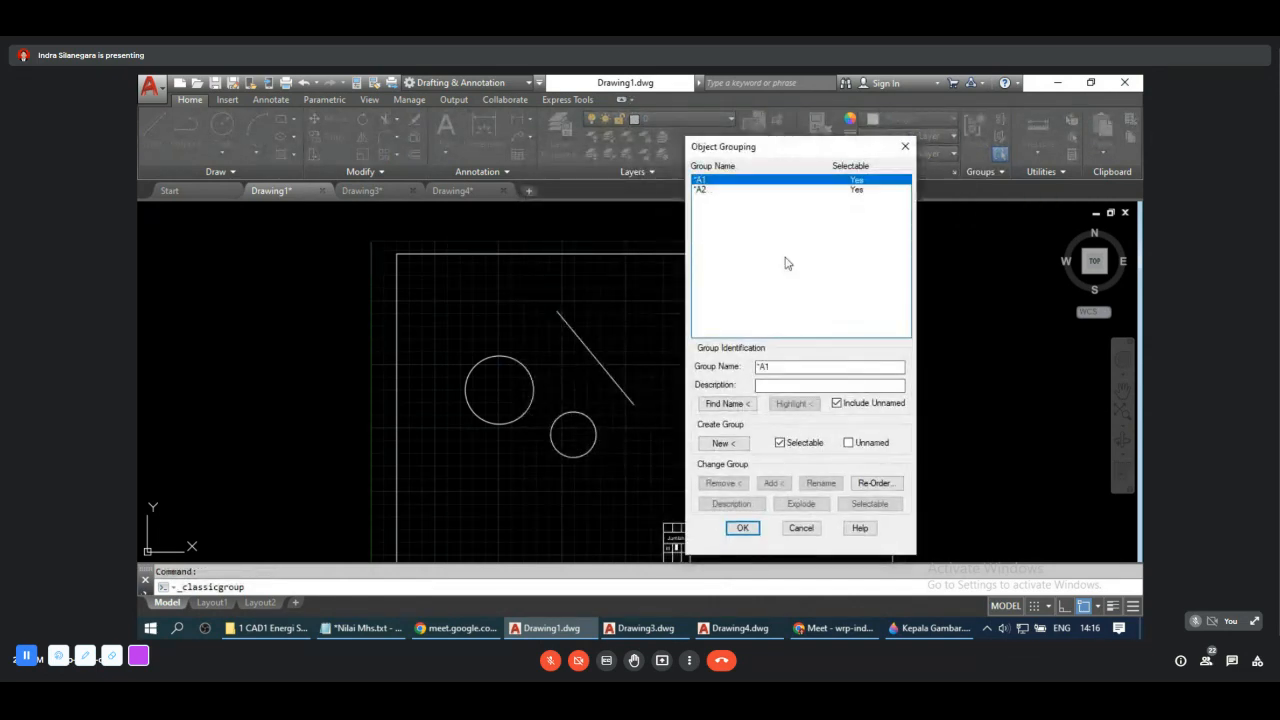
click(821, 484)
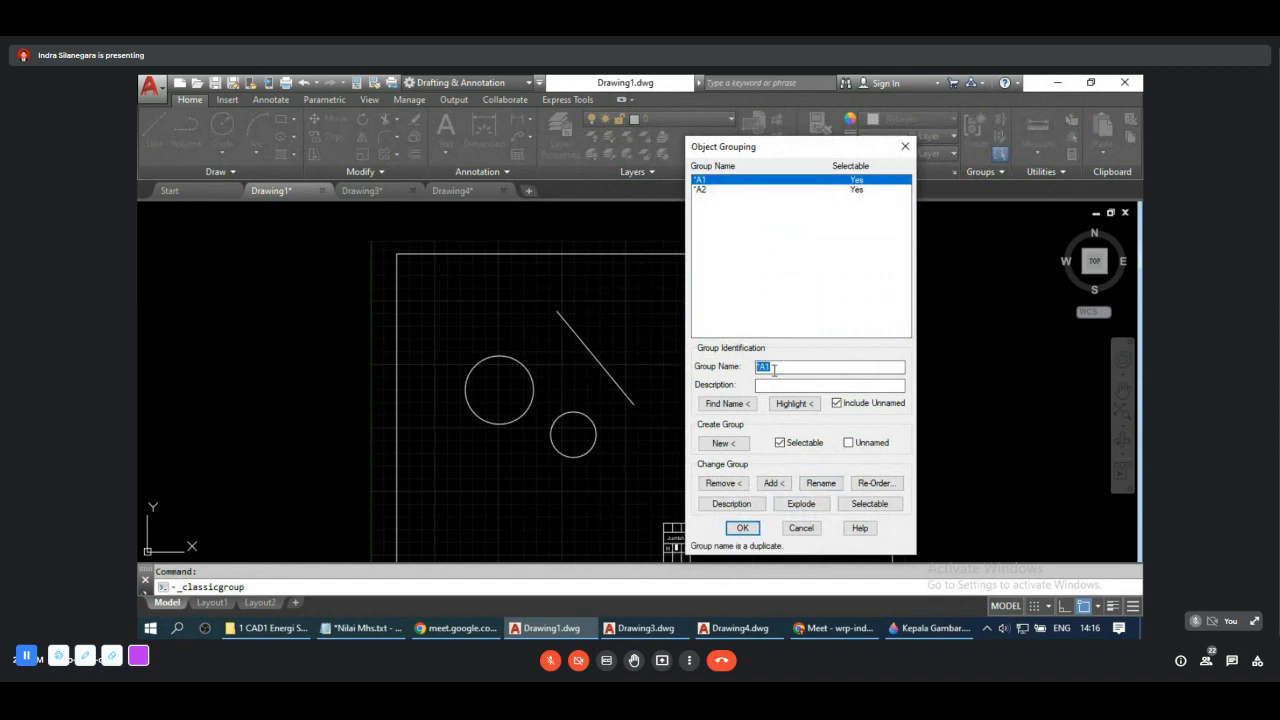
text(Coba)
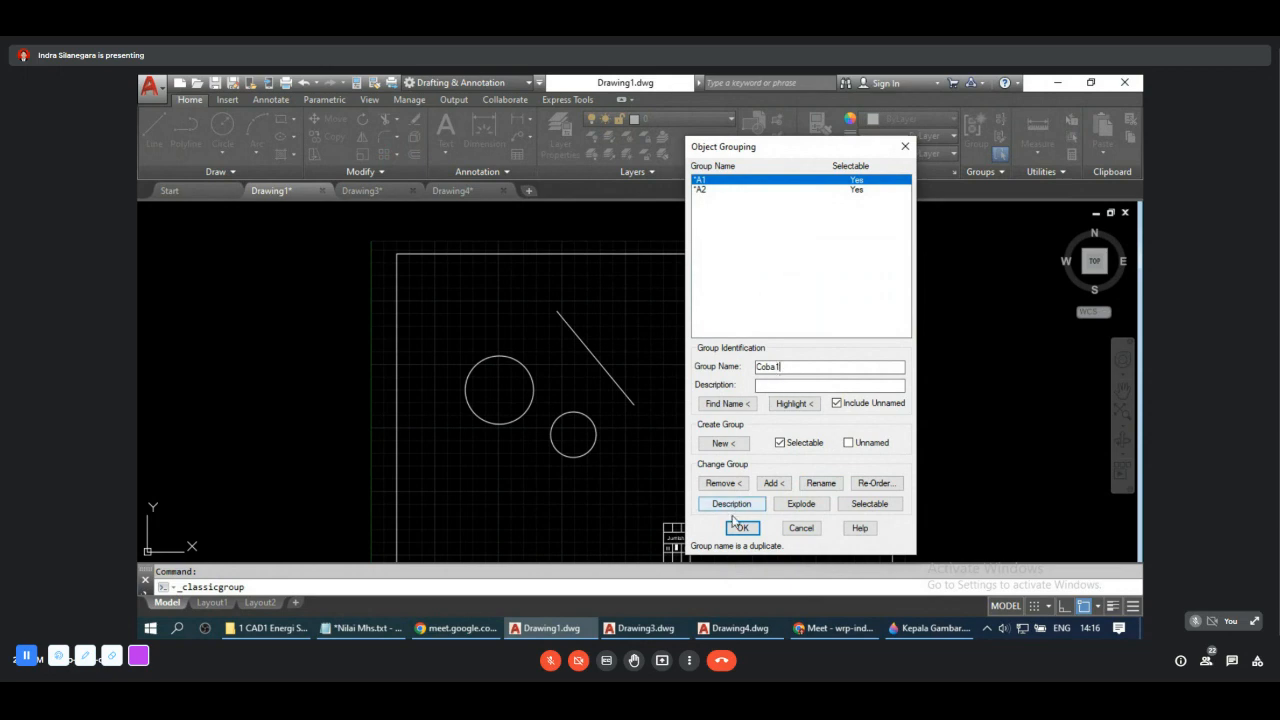
click(754, 531)
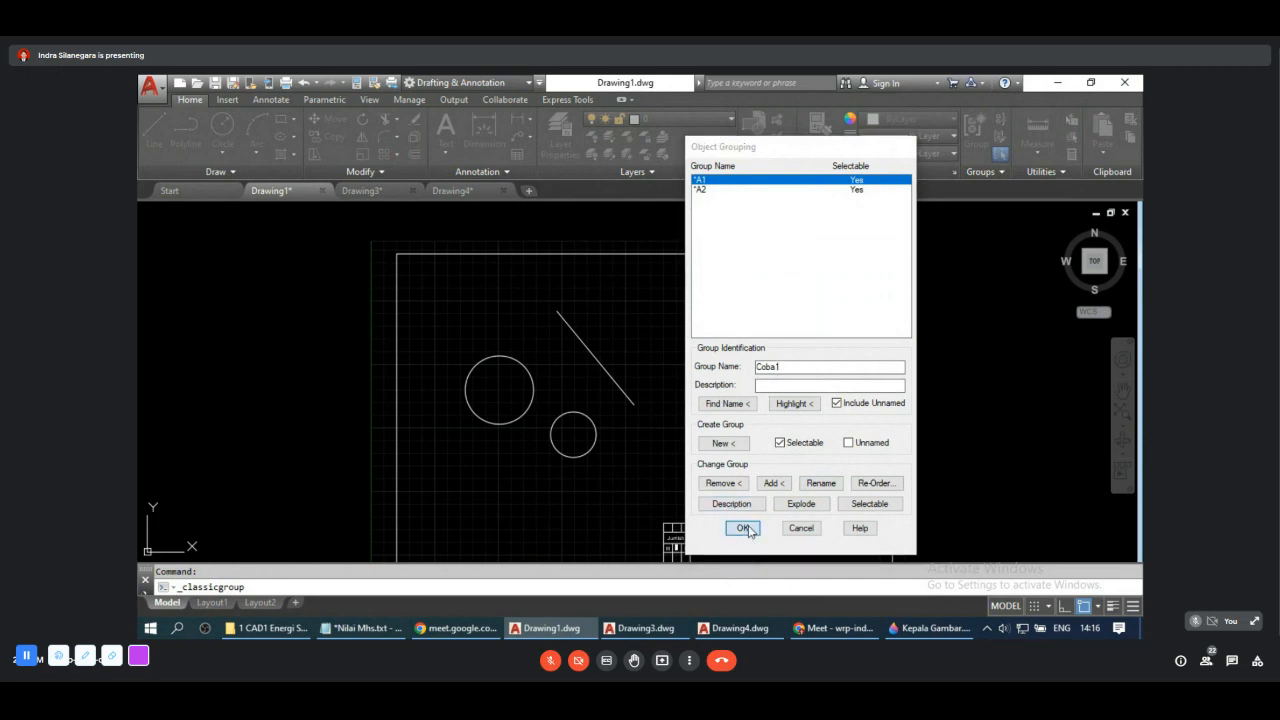
Step: Try to name group *A1 as Coba through the Group Manager's Add operation, ending the selection without picking objects
click(985, 172)
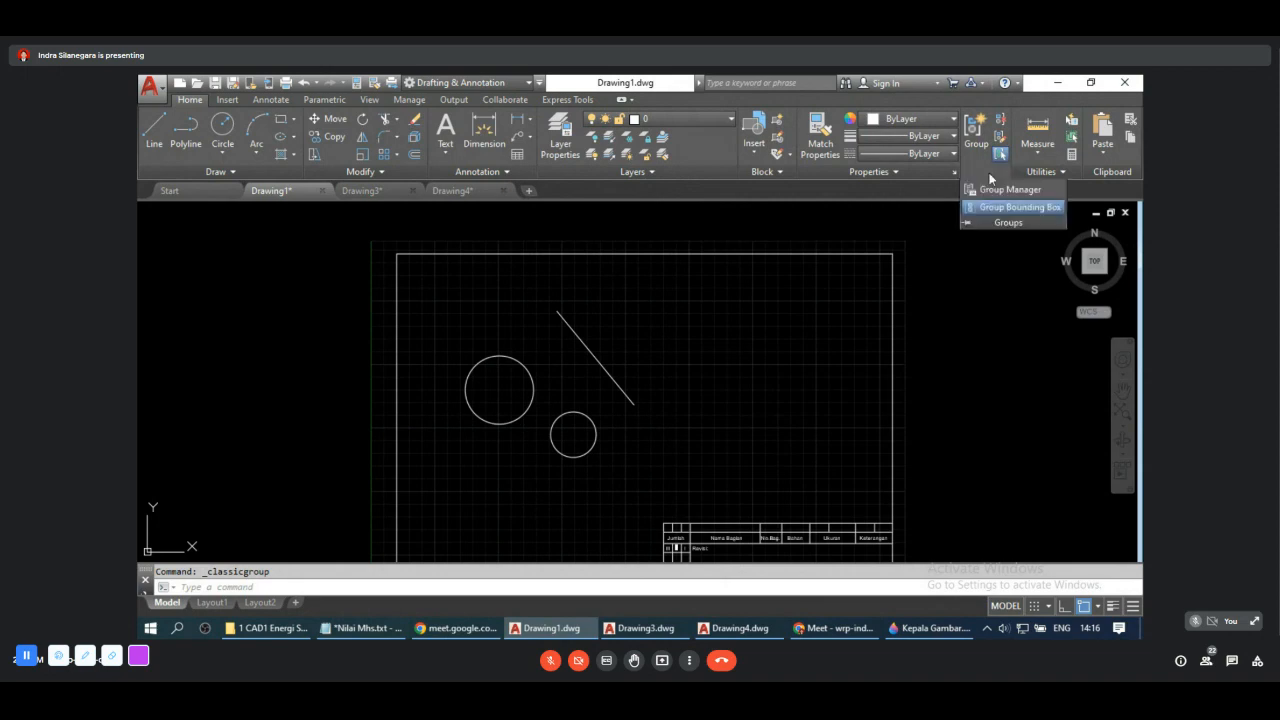
click(986, 192)
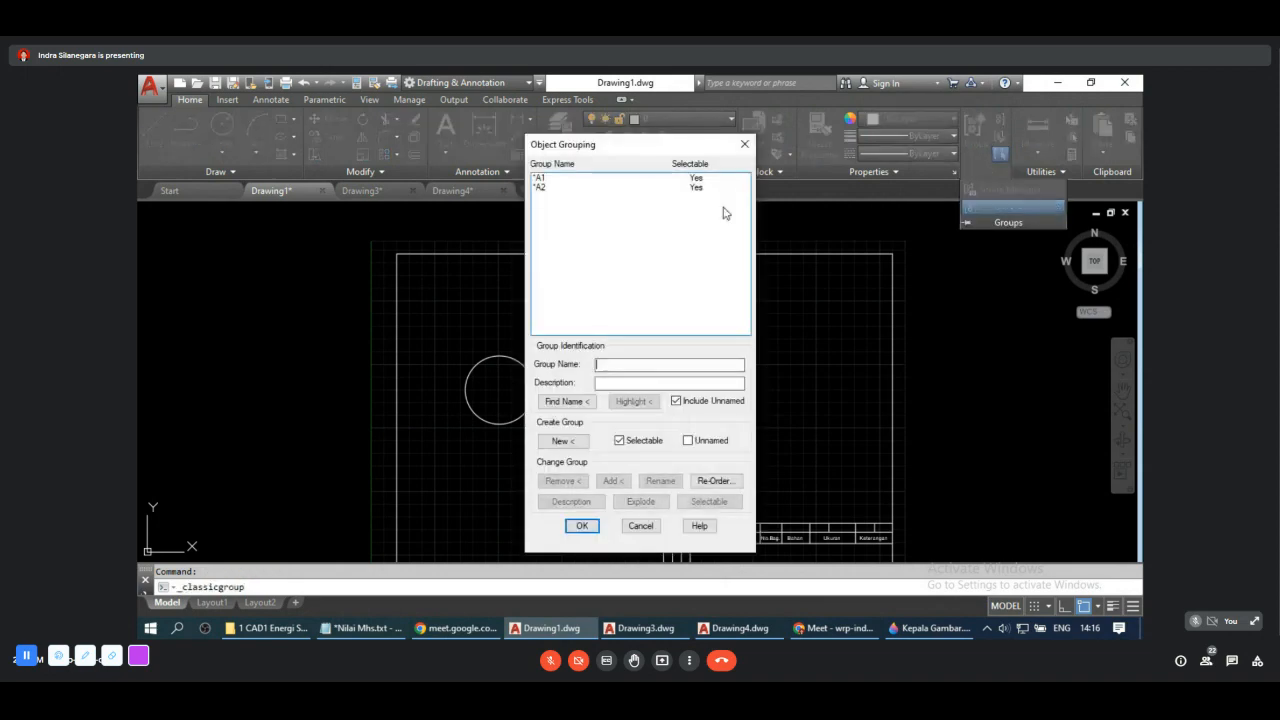
drag(651, 148, 851, 158)
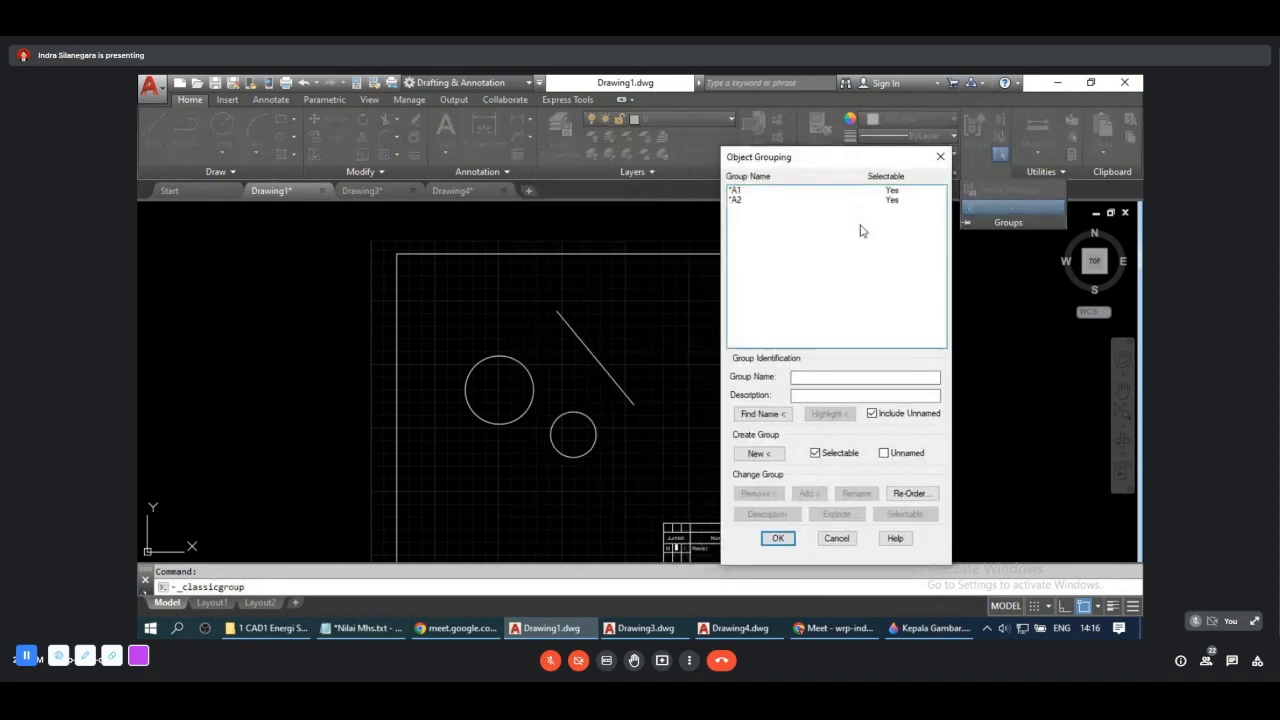
click(736, 190)
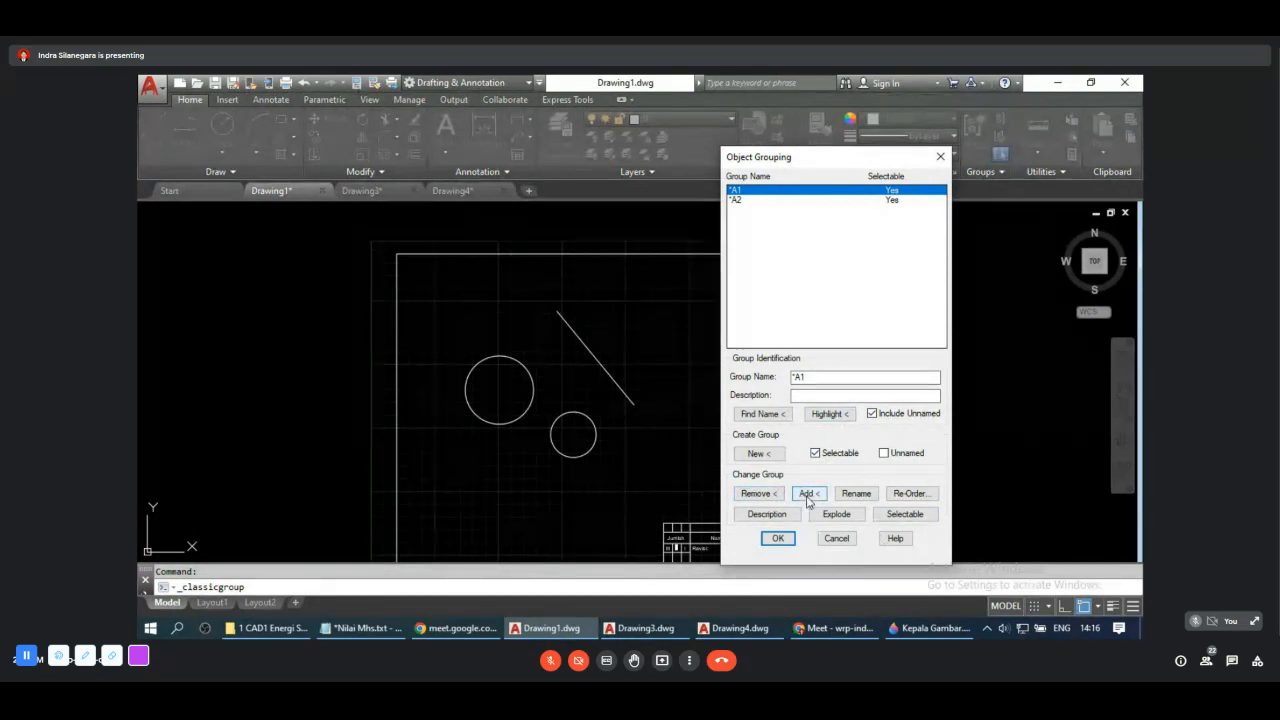
drag(830, 380, 718, 382)
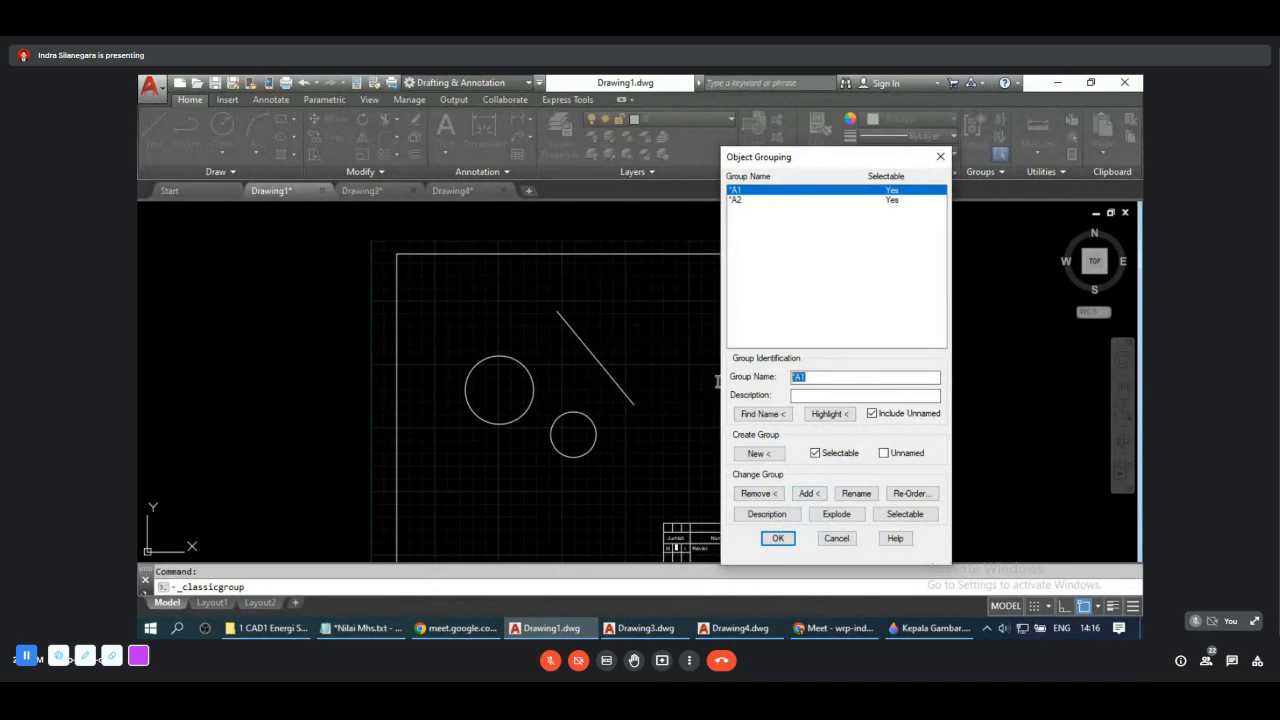
text(Coba)
click(810, 494)
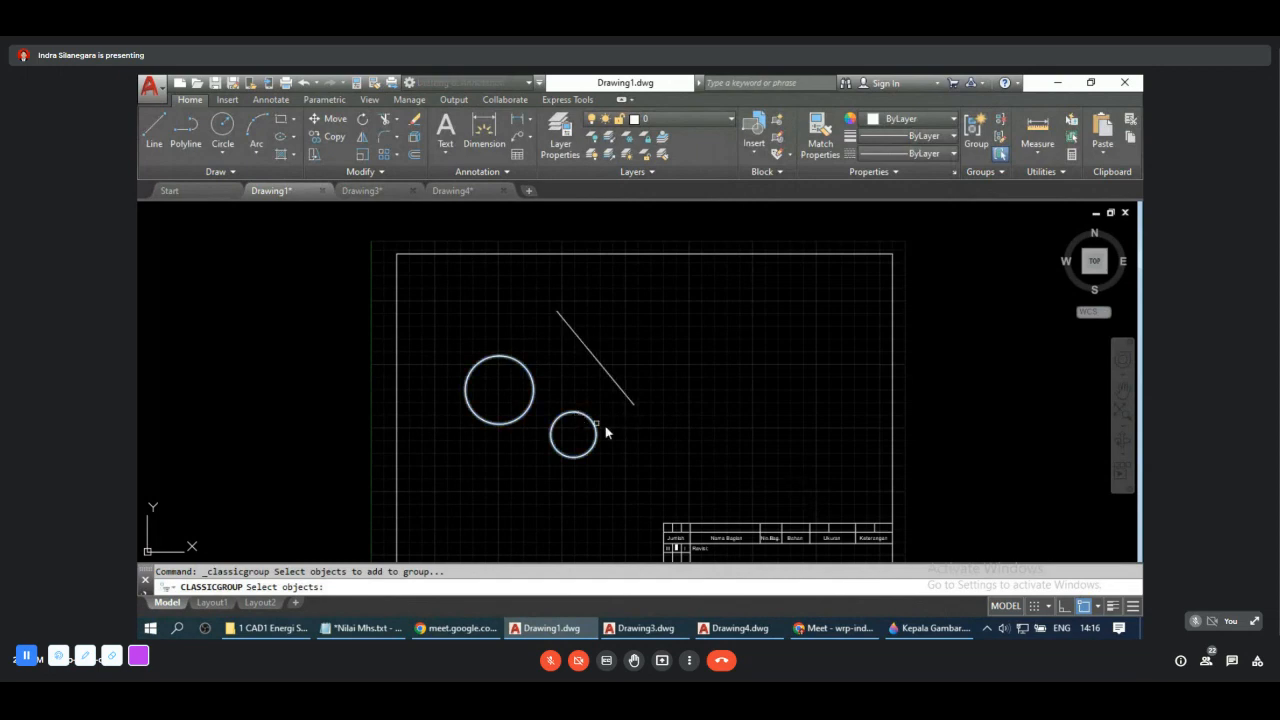
key(Return)
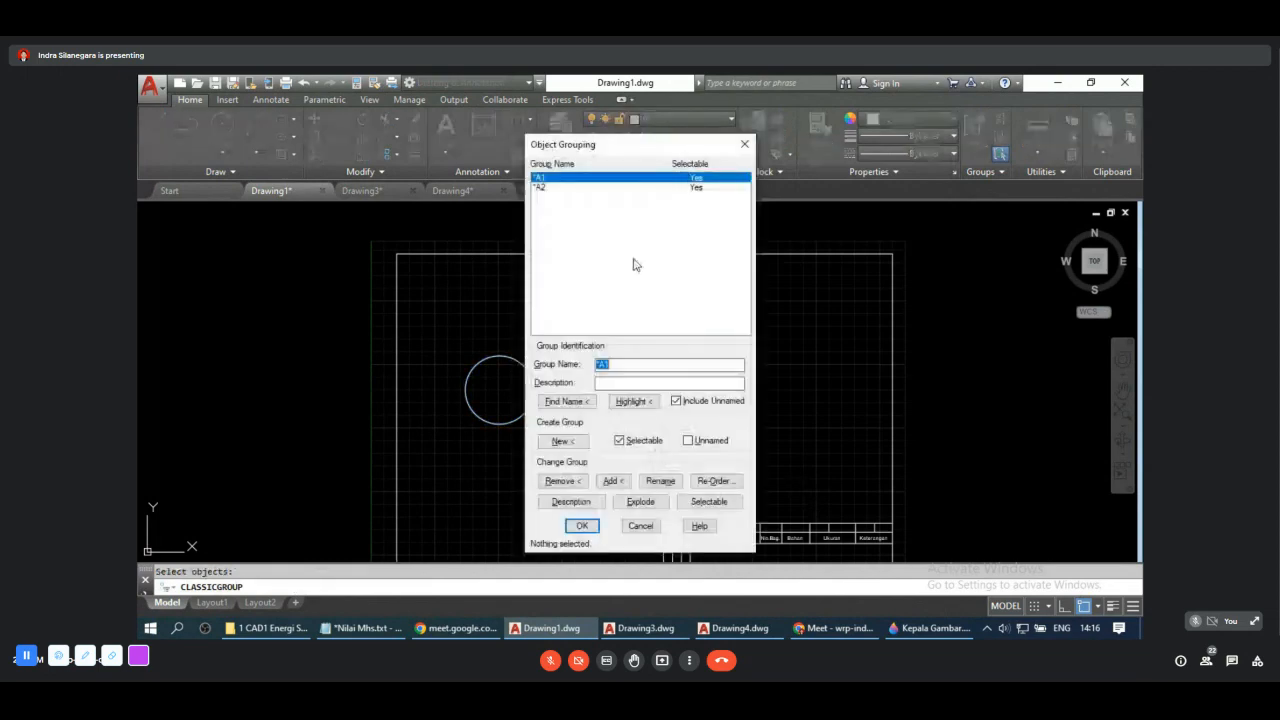
Step: Look up the groups containing the small circle with Find Name, and check their extents by selecting the circle in the drawing
drag(644, 146, 802, 159)
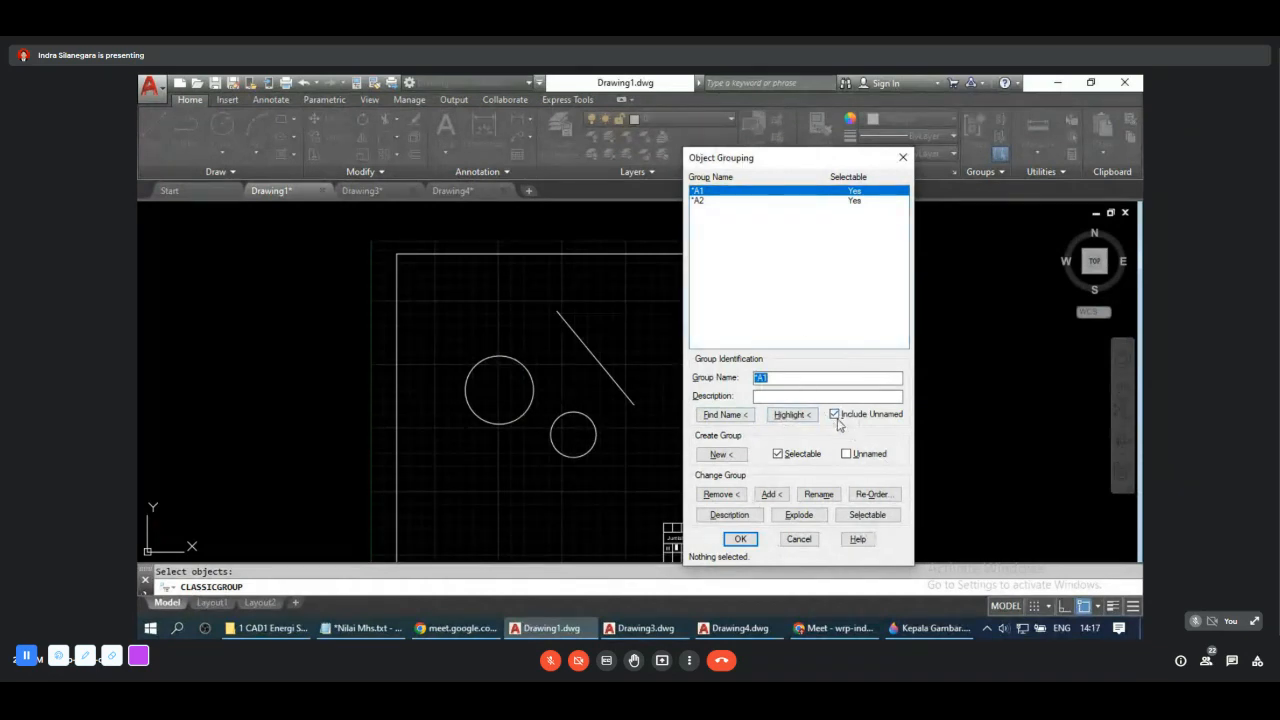
click(737, 418)
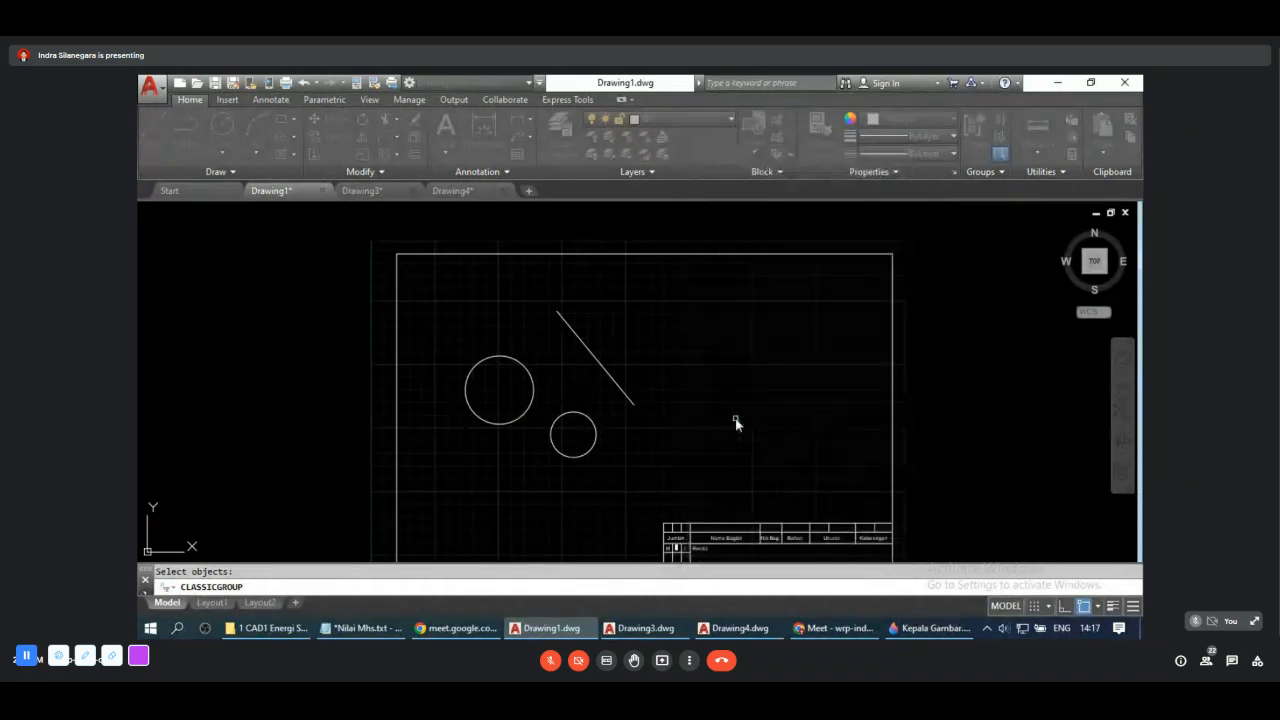
click(565, 422)
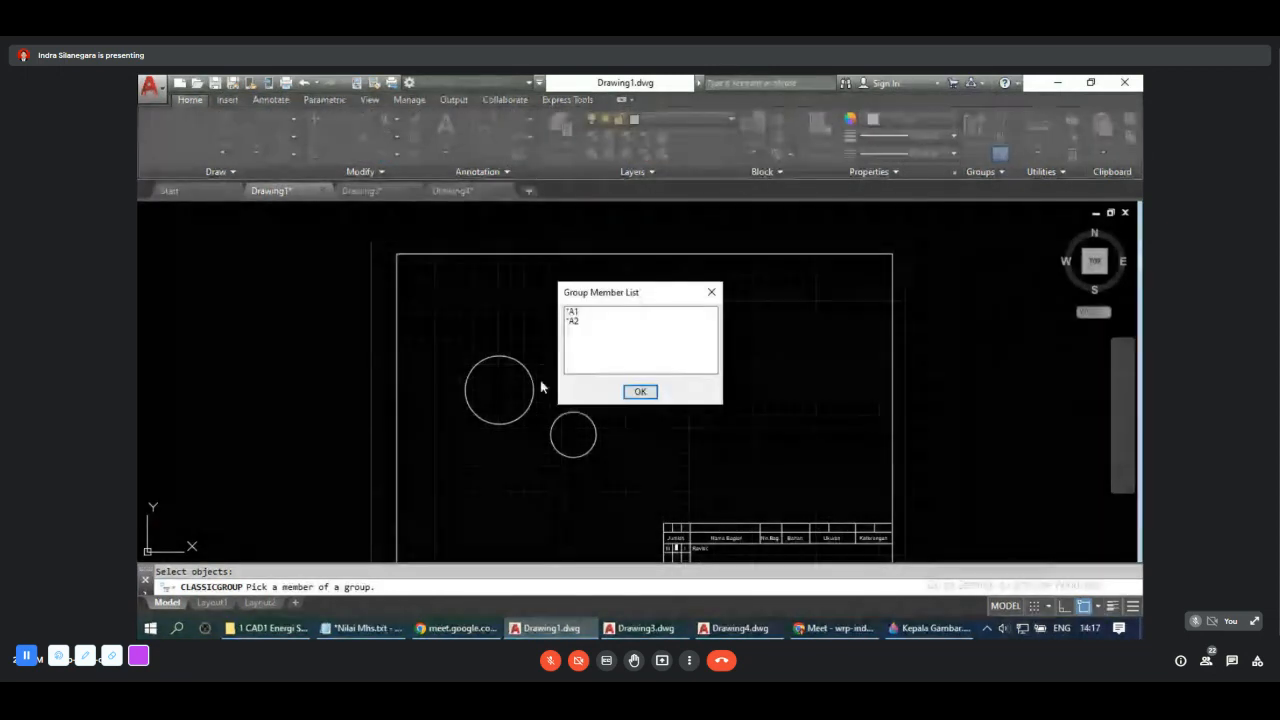
click(711, 292)
key(Return)
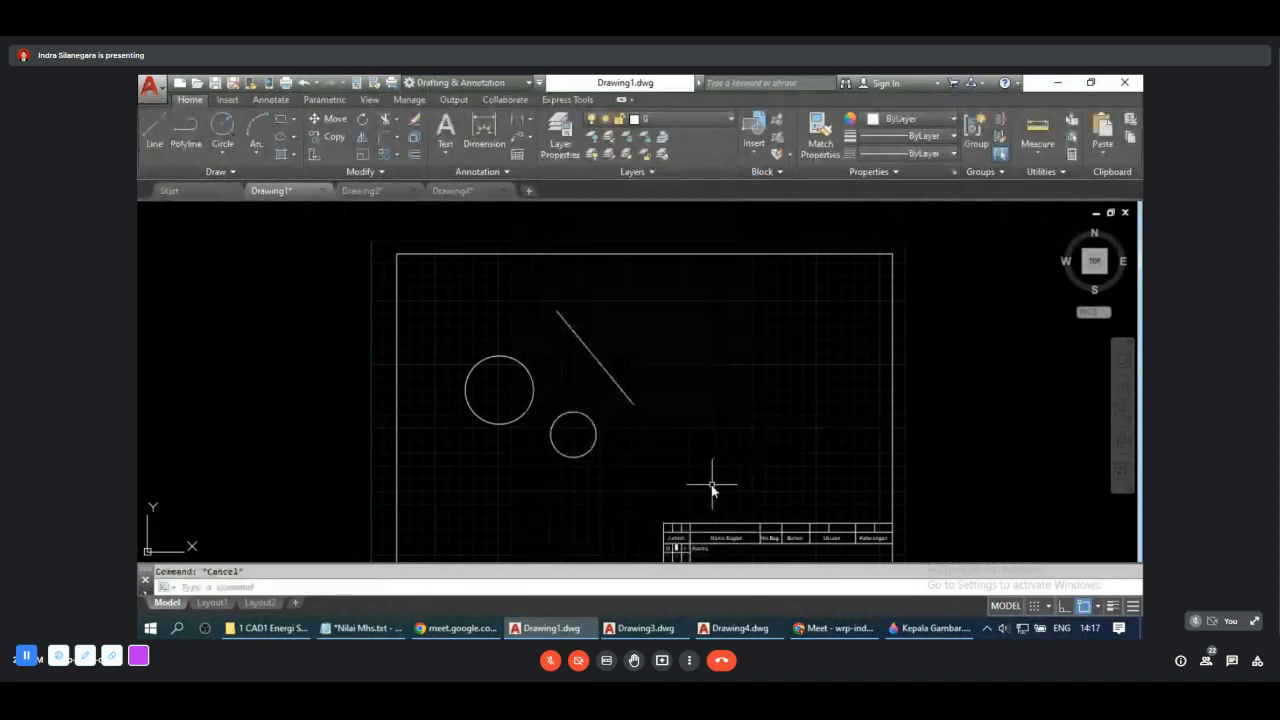
click(581, 413)
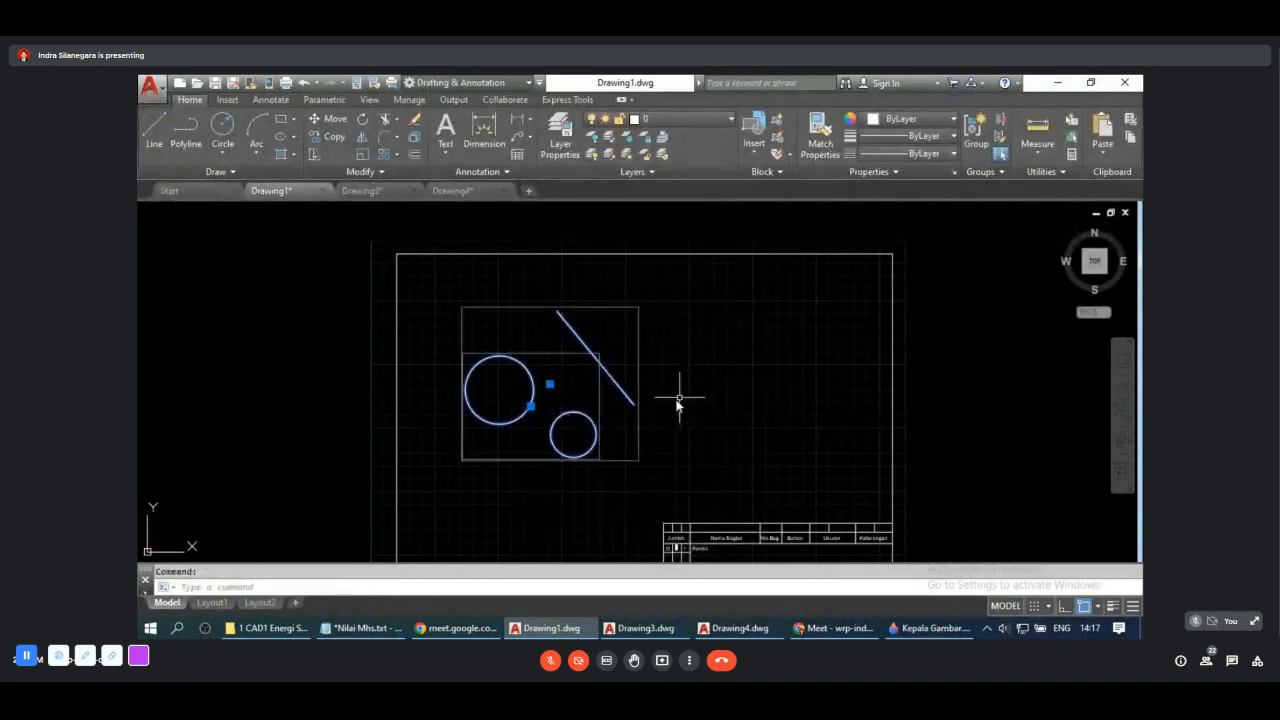
key(Escape)
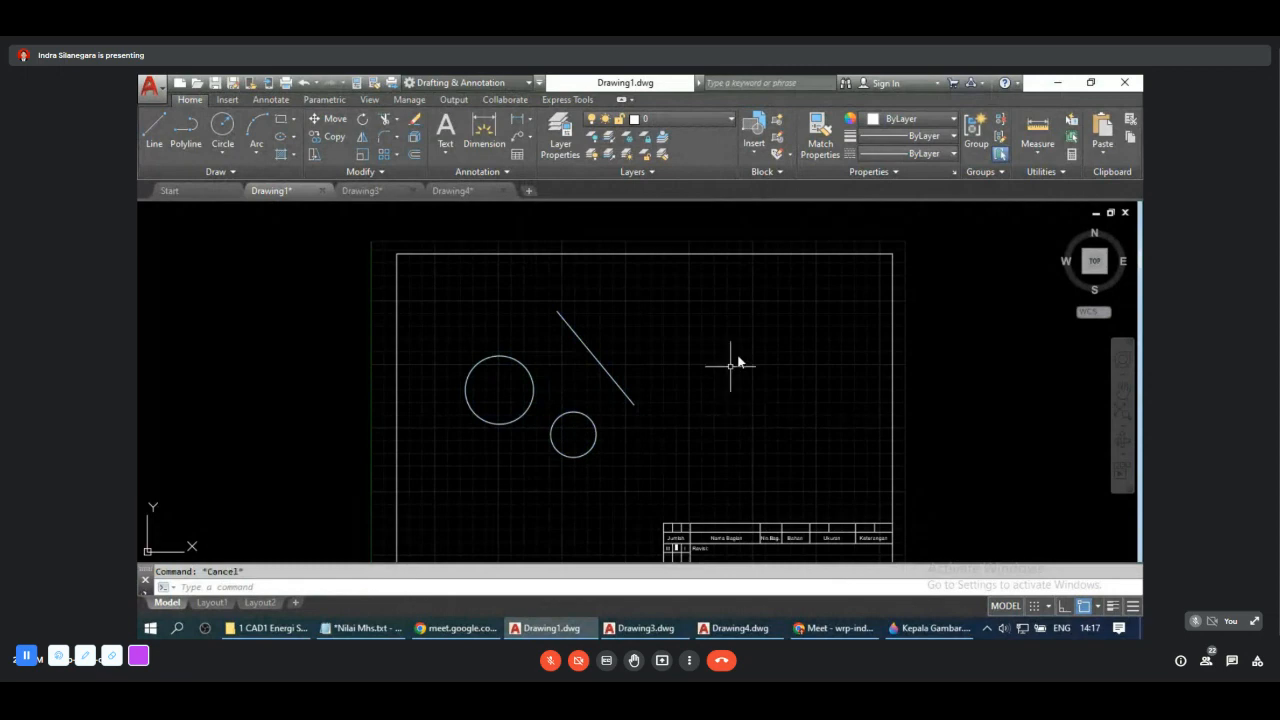
Step: Group the four border lines of the drawing frame under the name Garis
scroll(737, 363, down, 3)
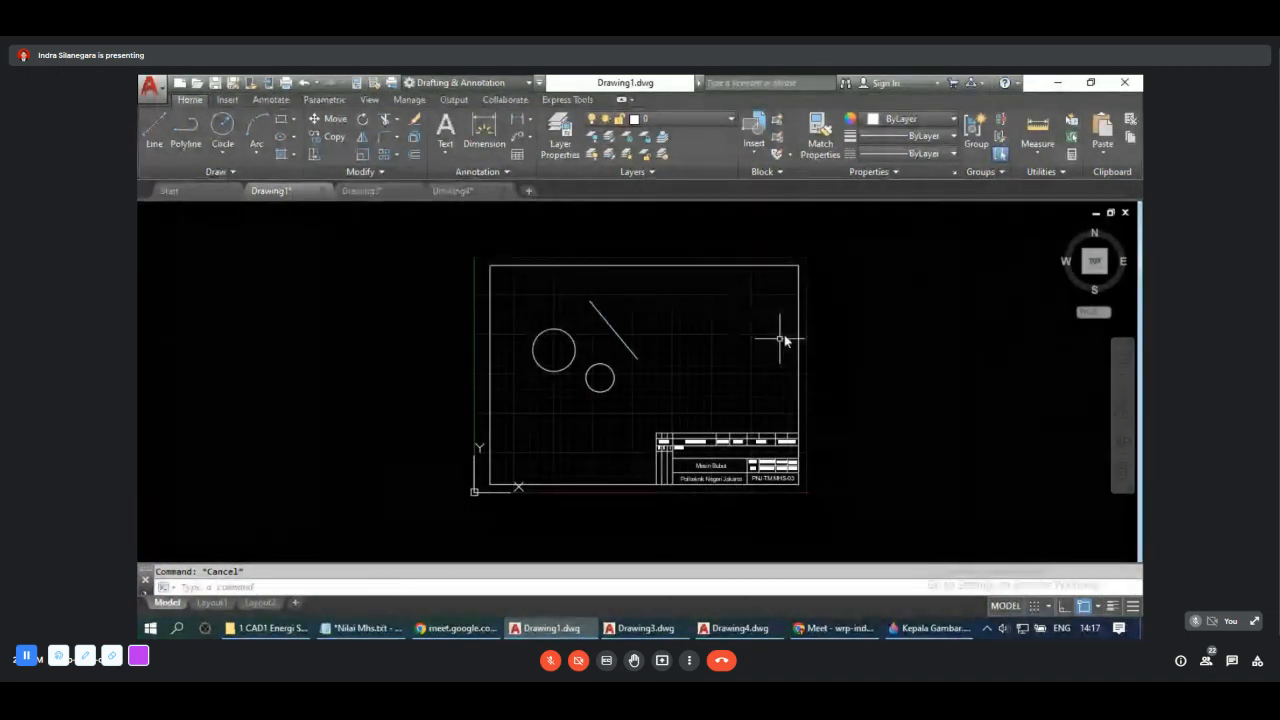
click(976, 126)
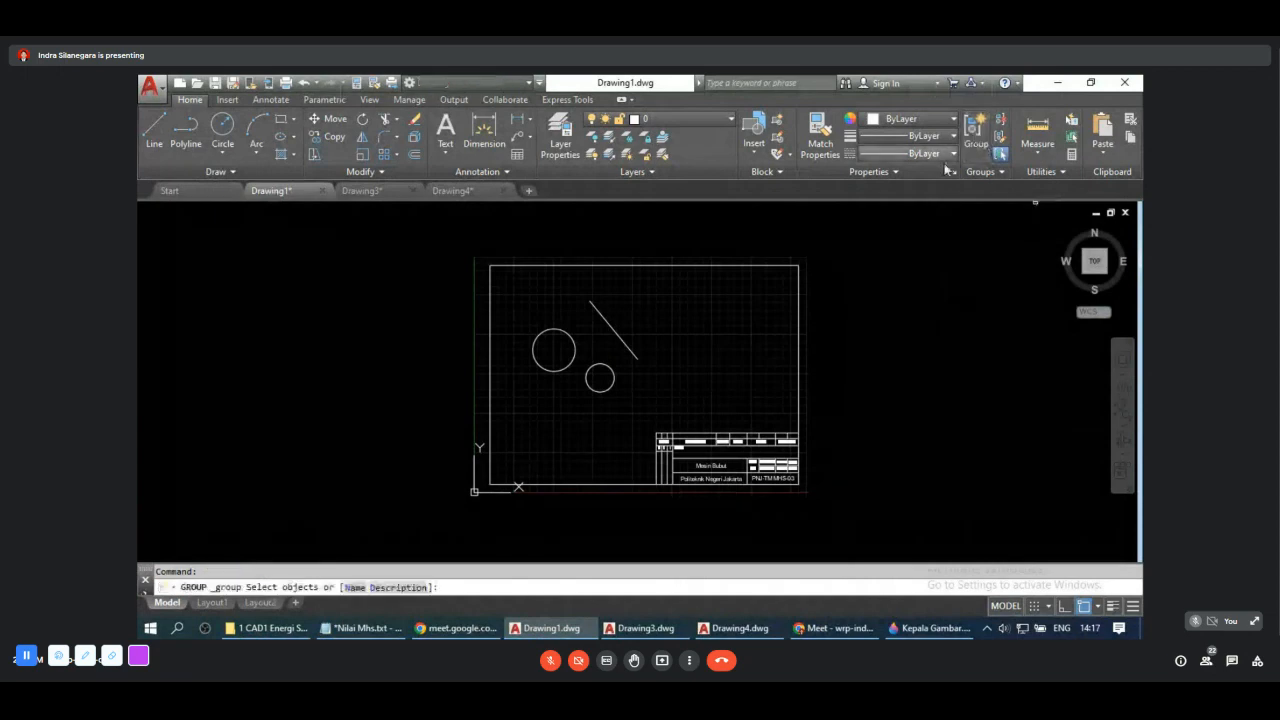
click(663, 267)
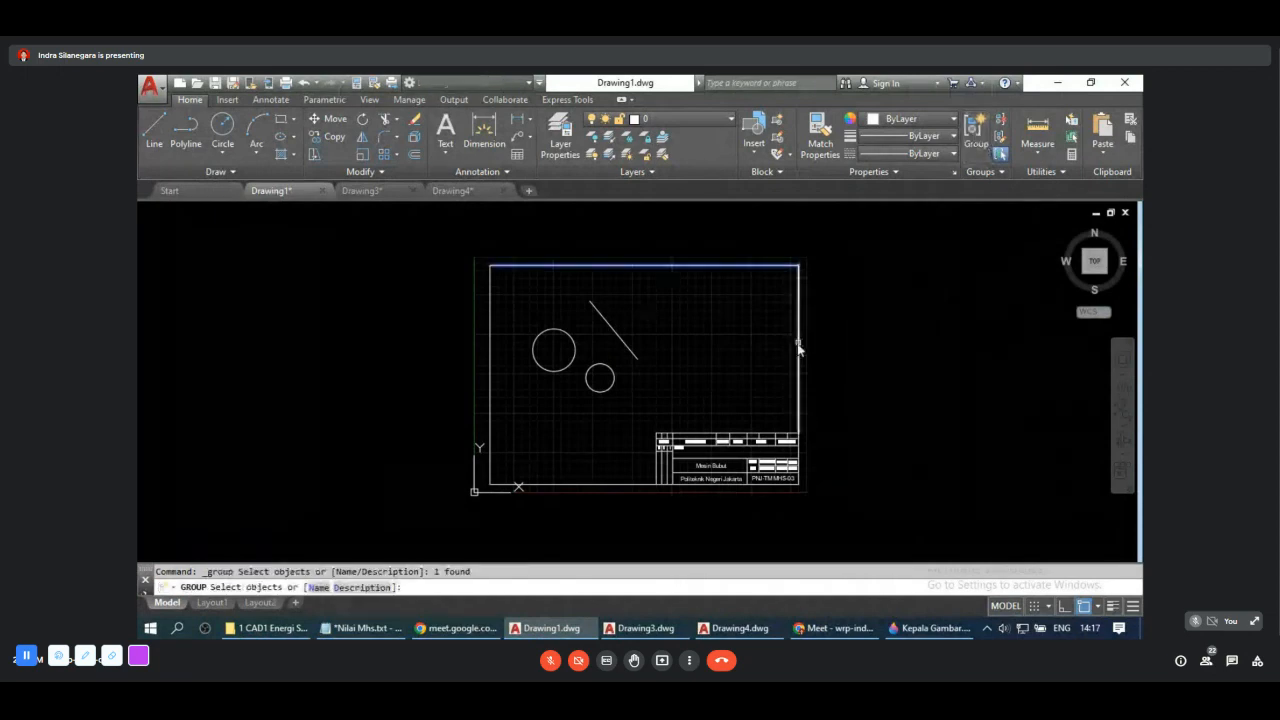
click(799, 347)
click(490, 345)
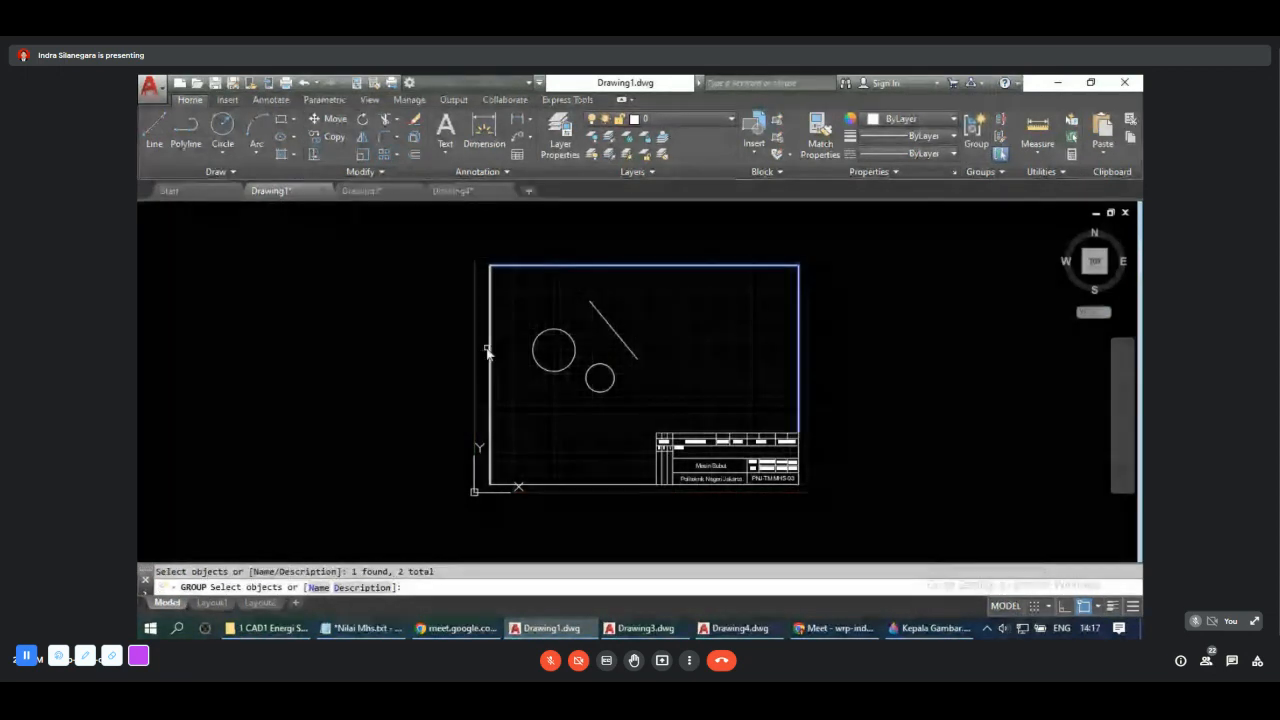
click(604, 484)
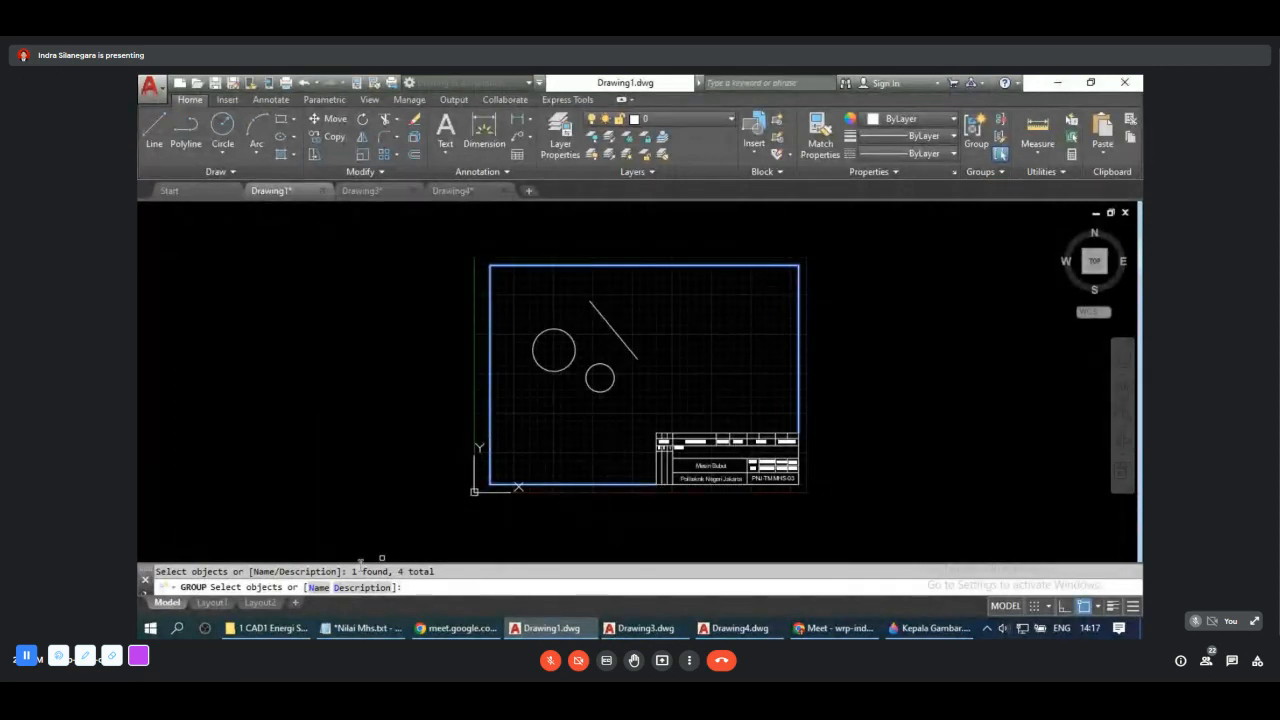
click(318, 587)
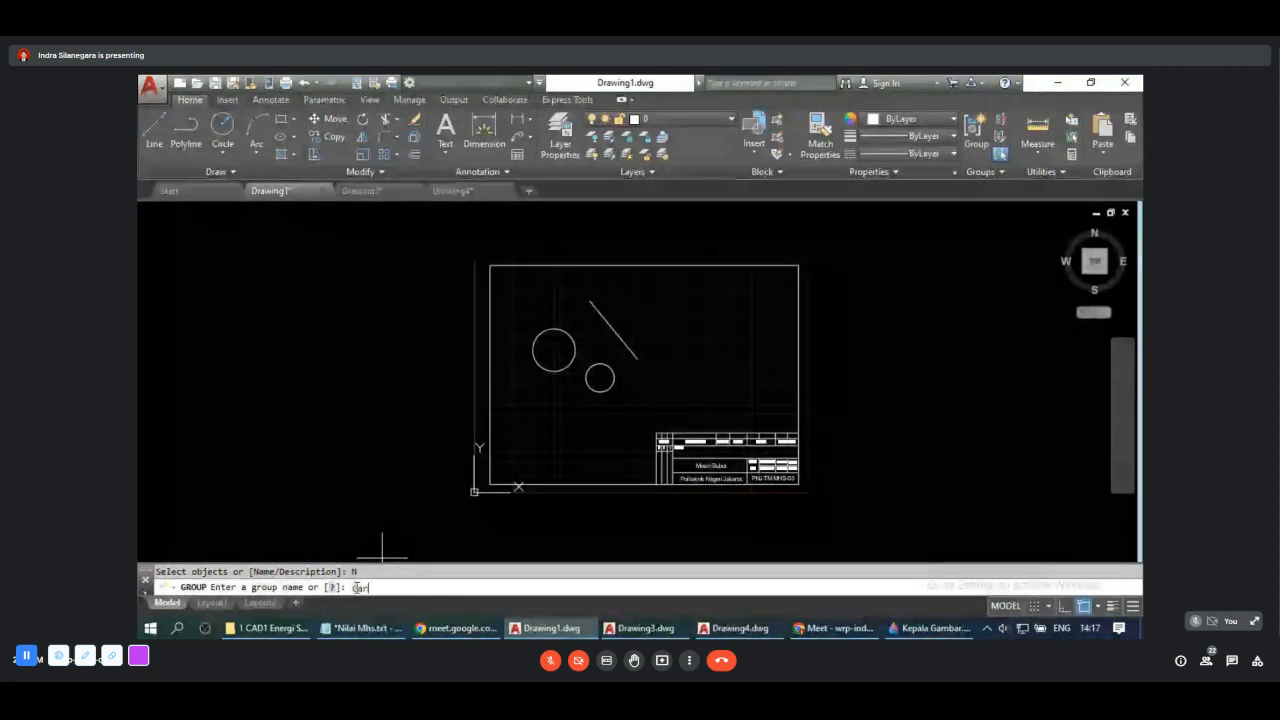
text(is)
key(Return)
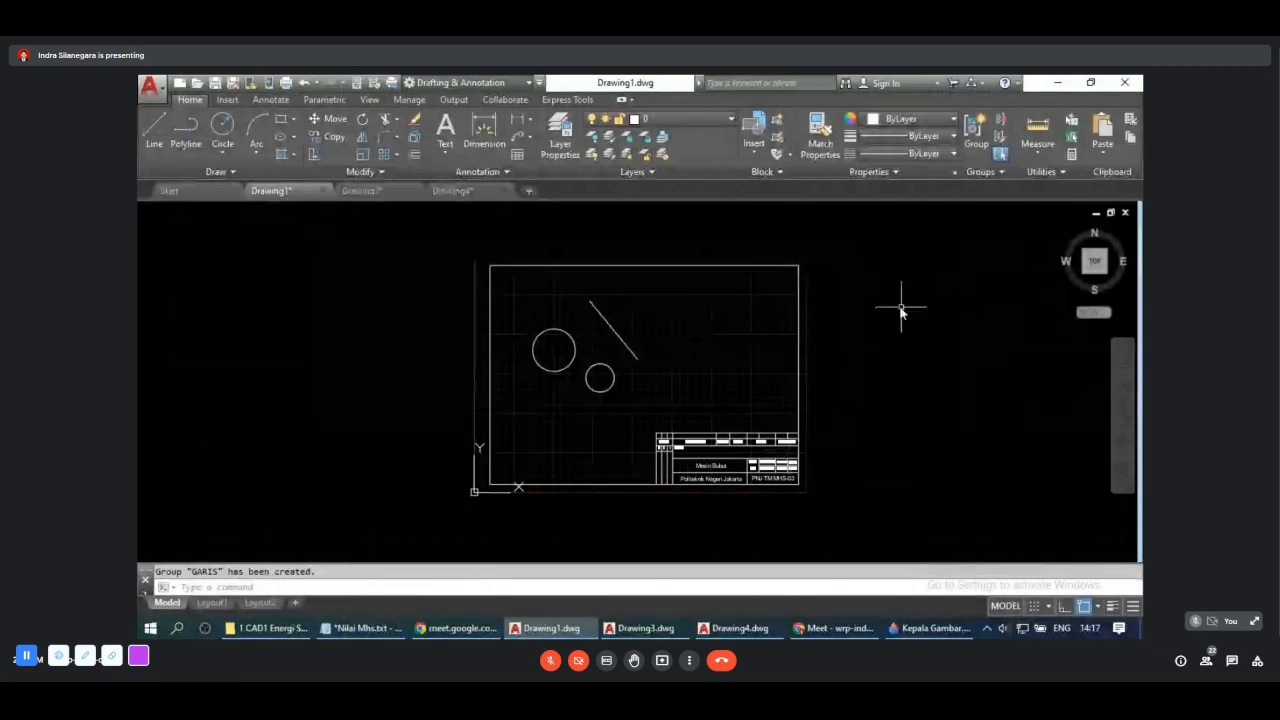
Step: Look up the GARIS group in the Group Manager's list of groups
click(982, 171)
click(1008, 189)
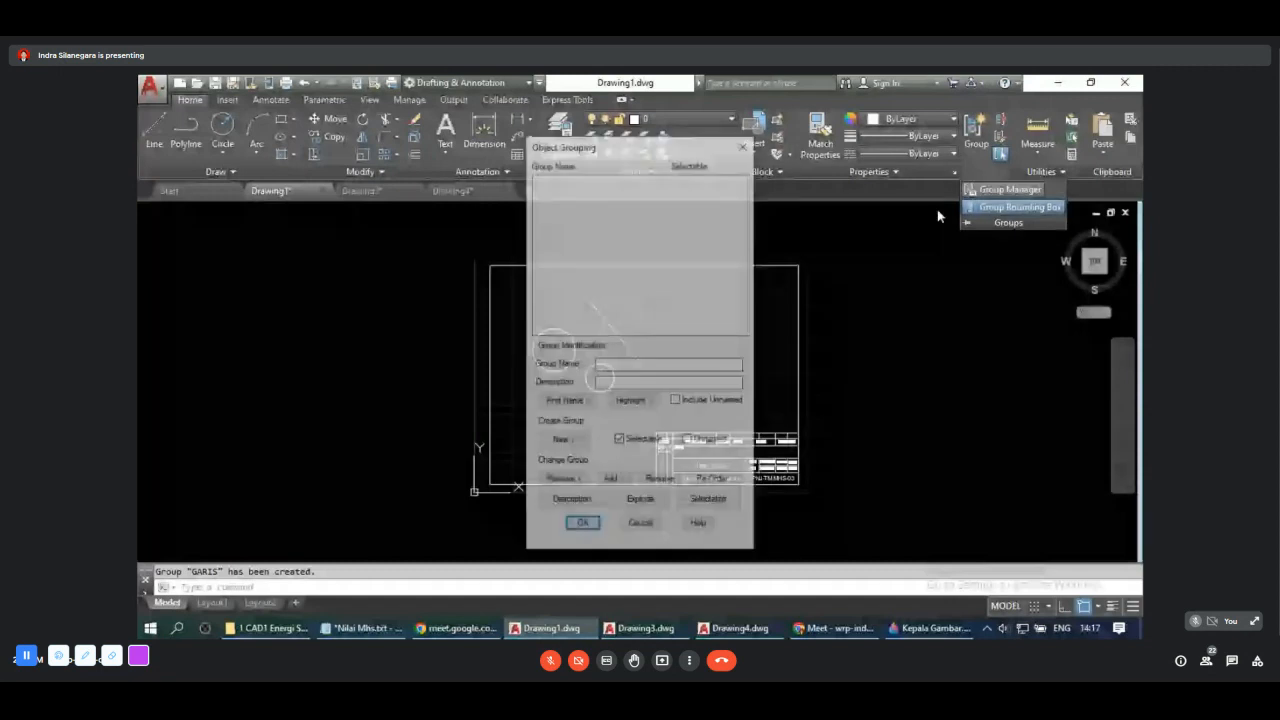
click(542, 196)
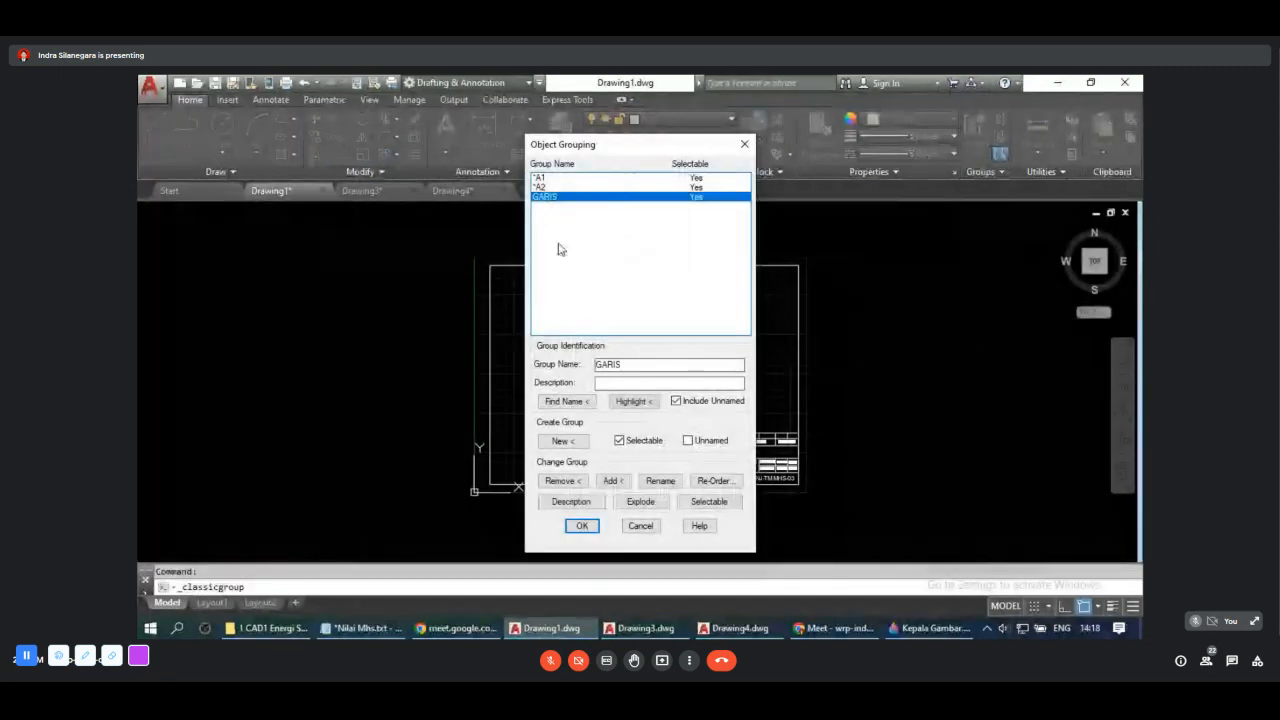
click(582, 526)
Step: Select the frame border group and examine its extent in the drawing, then clear the selection
click(802, 341)
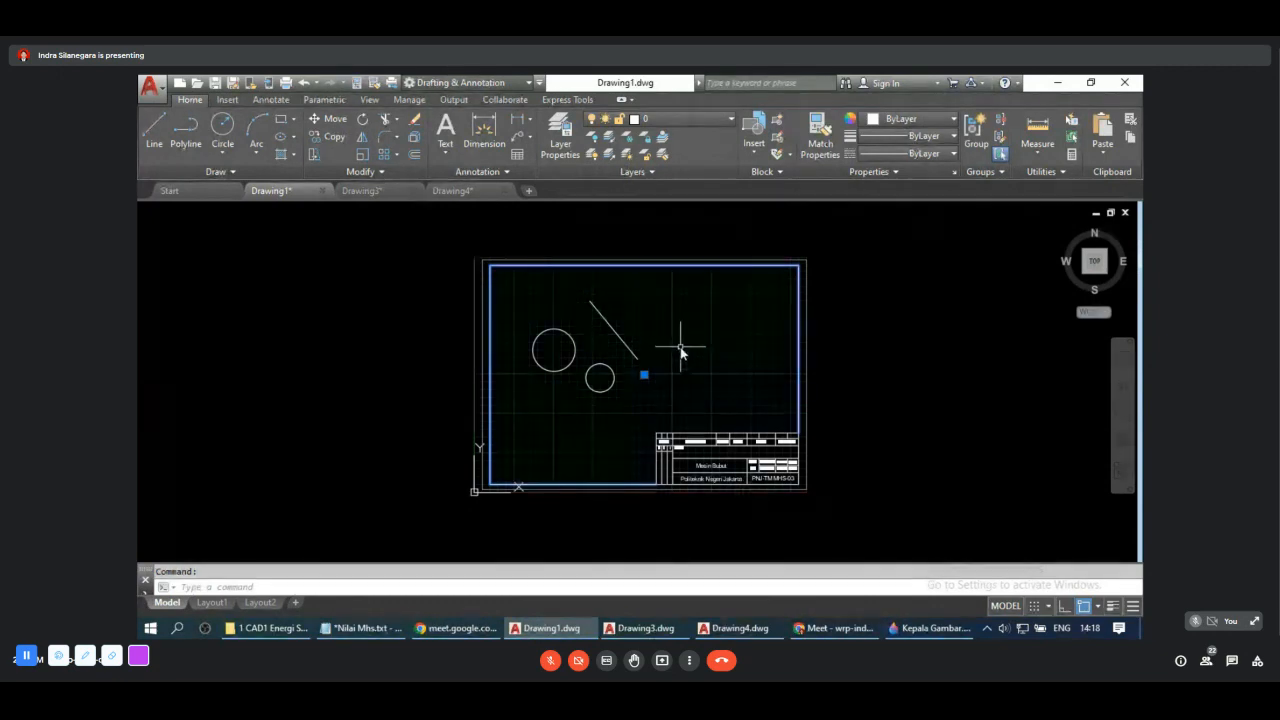
scroll(684, 346, down, 3)
scroll(681, 350, up, 3)
scroll(680, 349, up, 3)
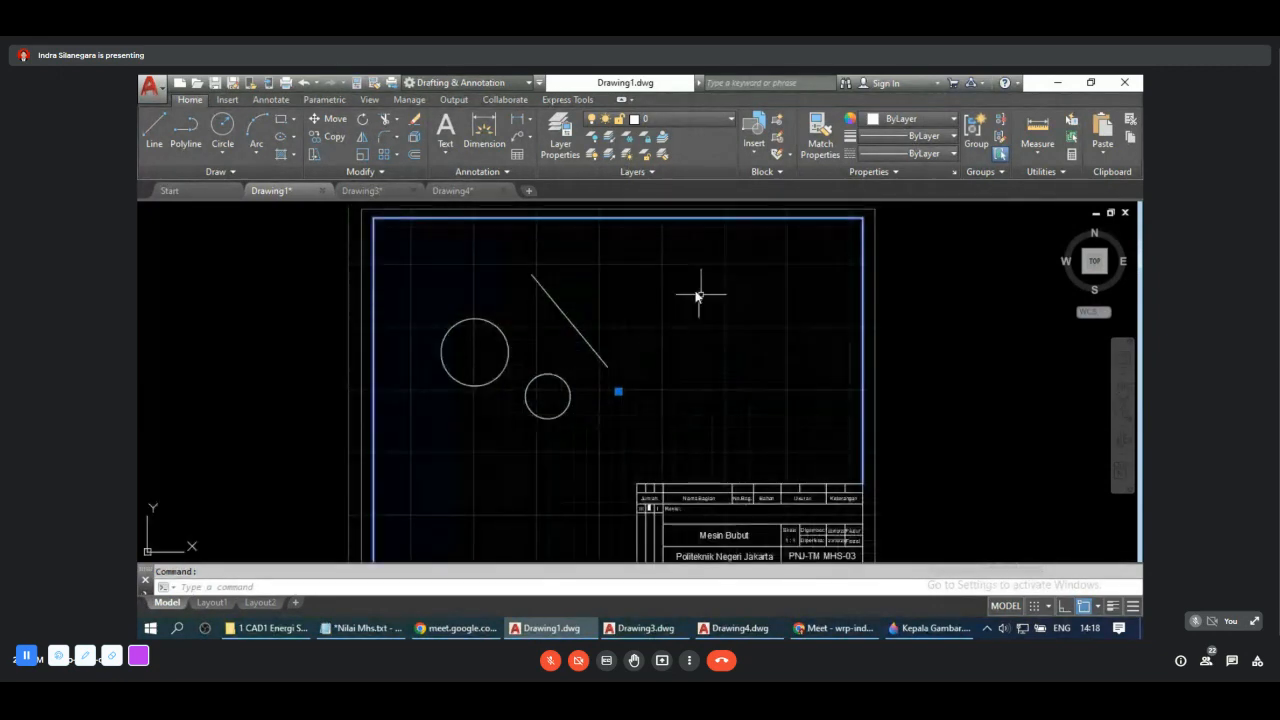
scroll(660, 315, down, 3)
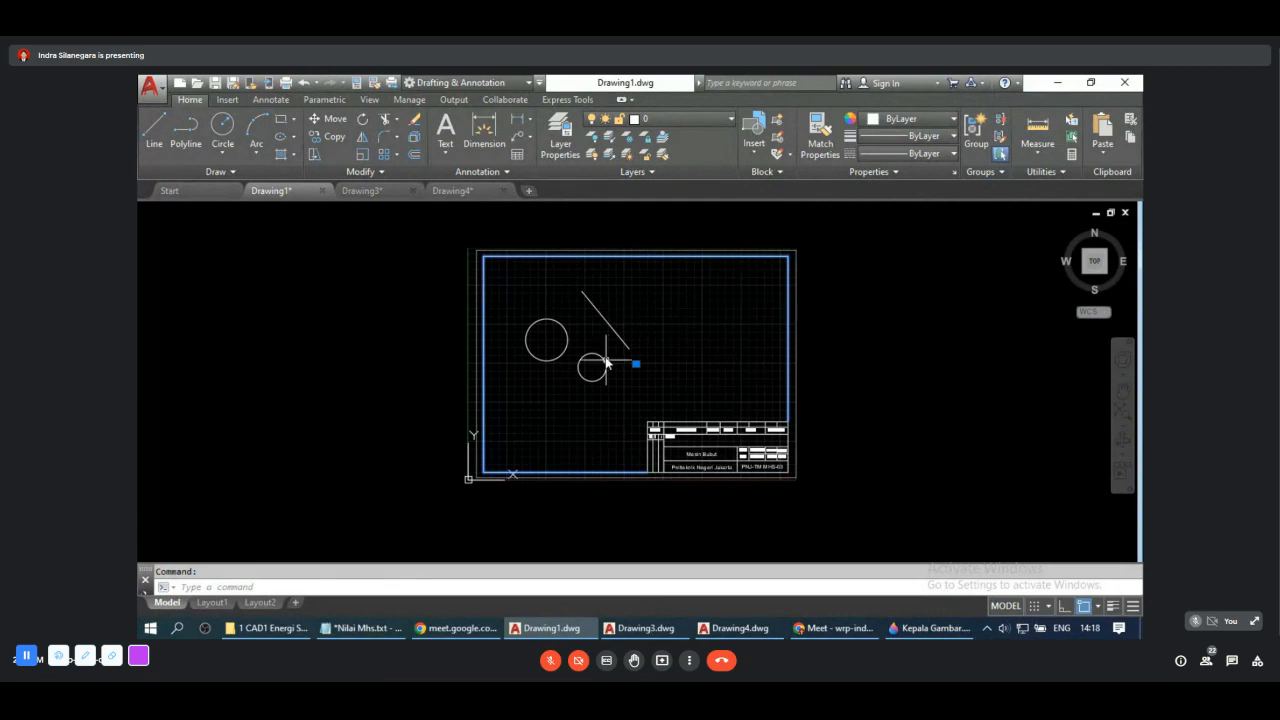
key(Escape)
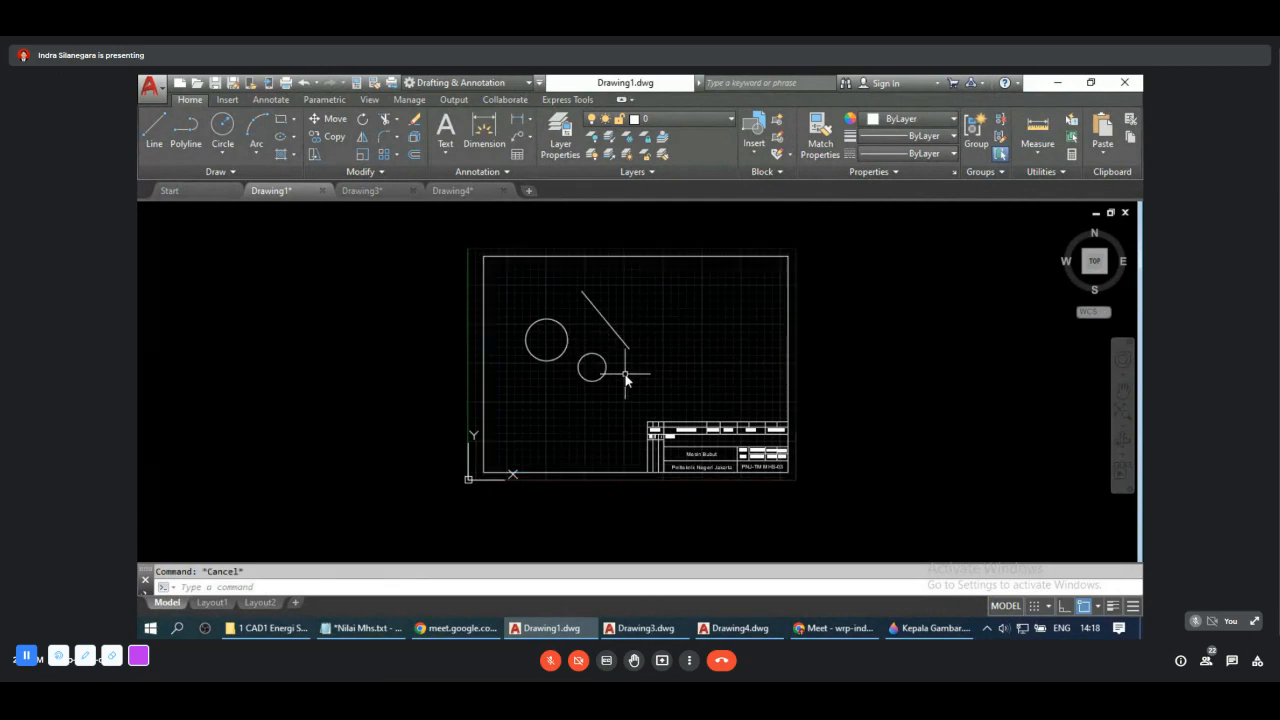
Step: Move the circle pair and the combined circles-and-line group by their grips, placing the circles in the frame's upper-right corner and the line at lower left
click(593, 364)
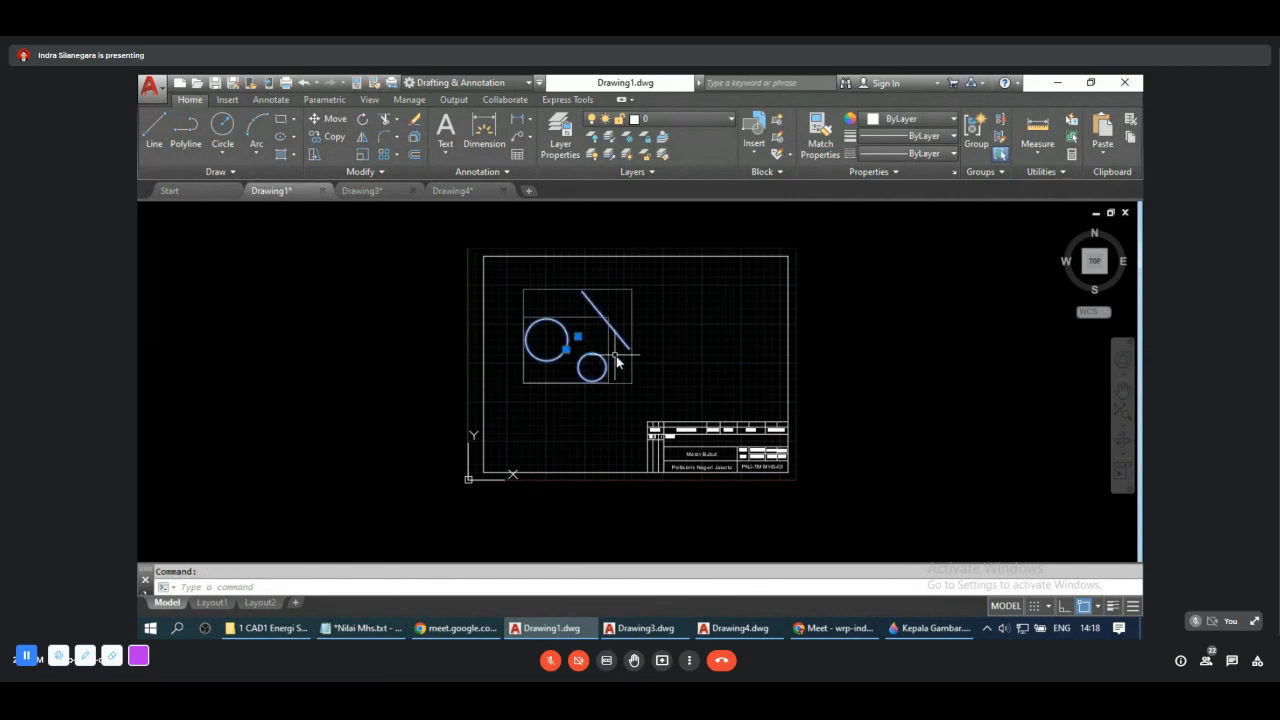
click(566, 350)
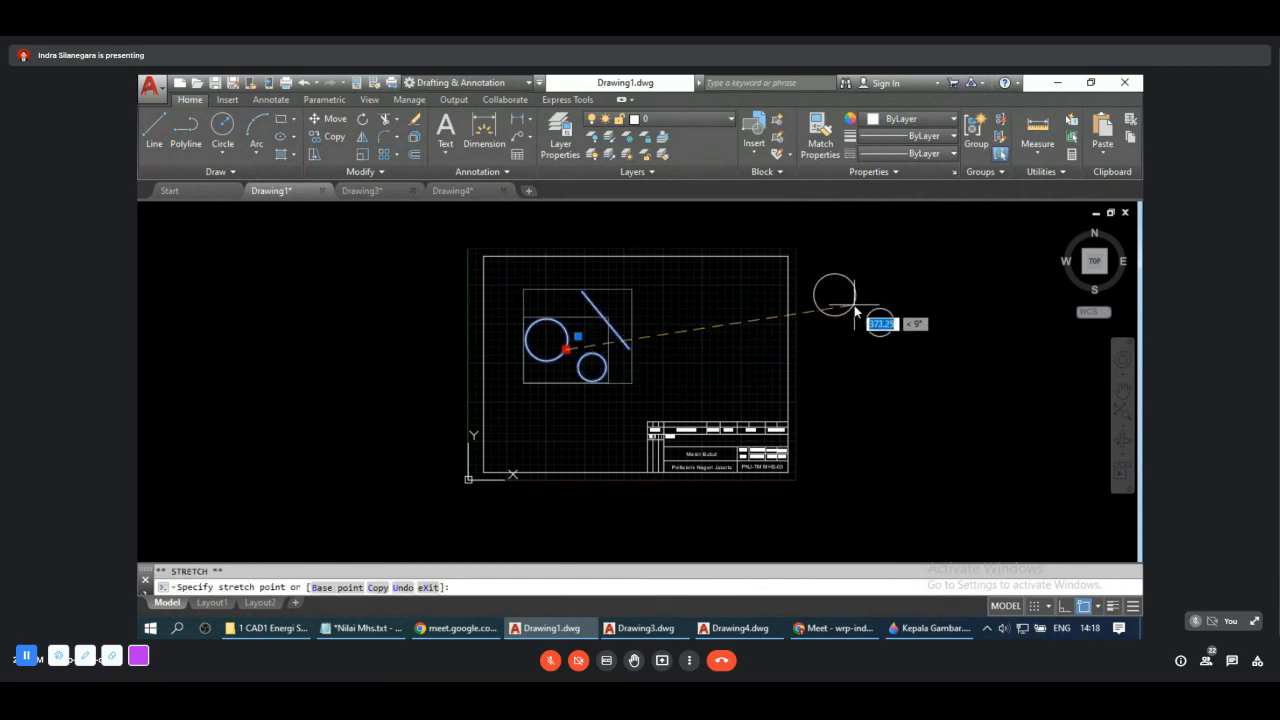
click(745, 308)
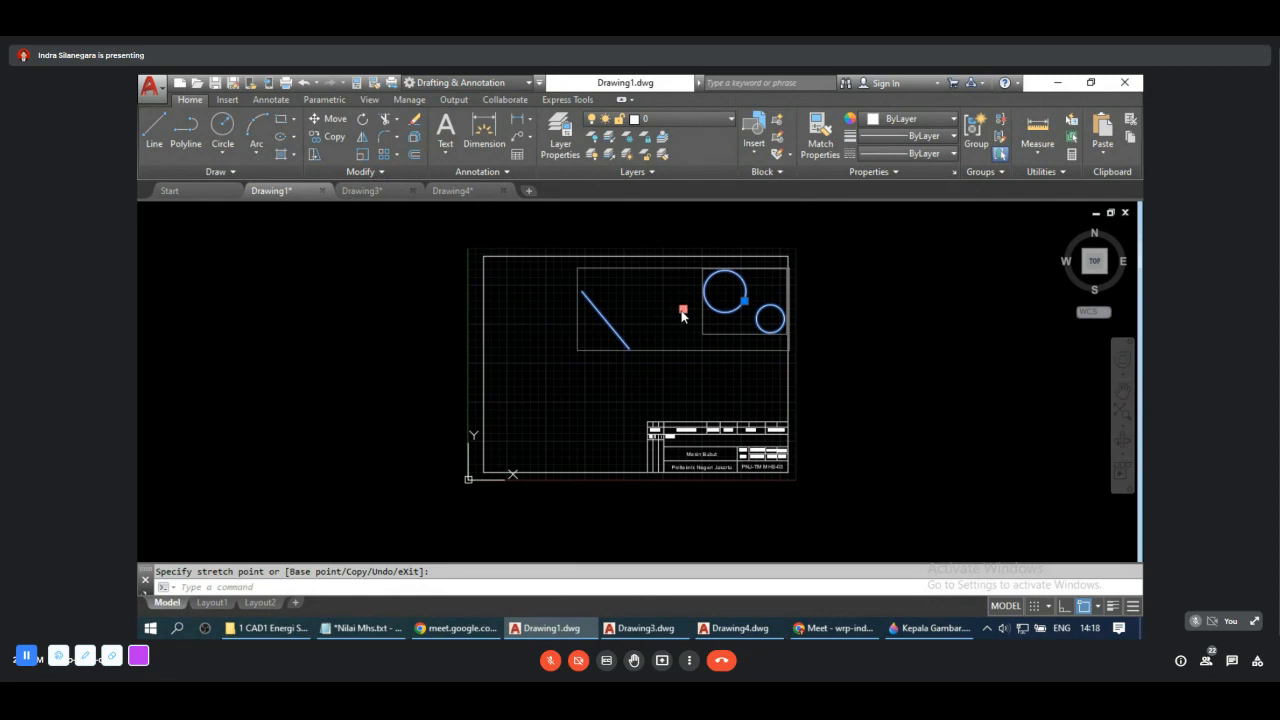
click(683, 309)
click(604, 401)
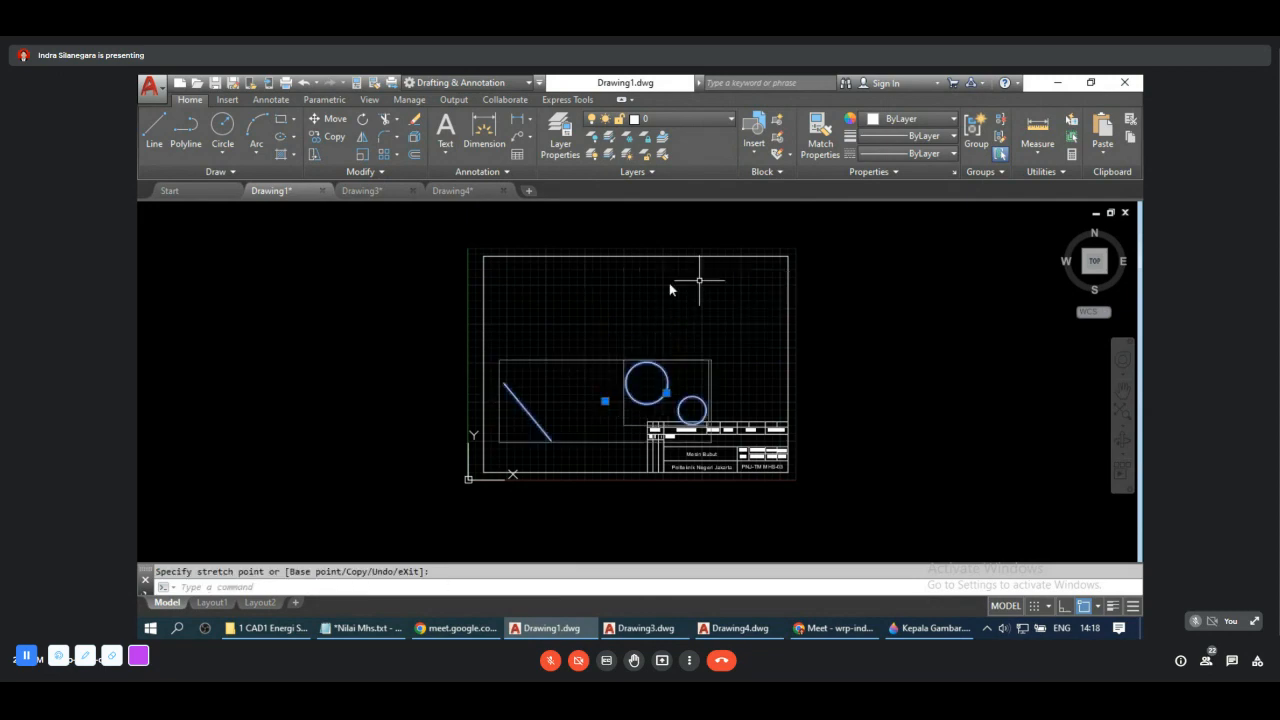
click(667, 393)
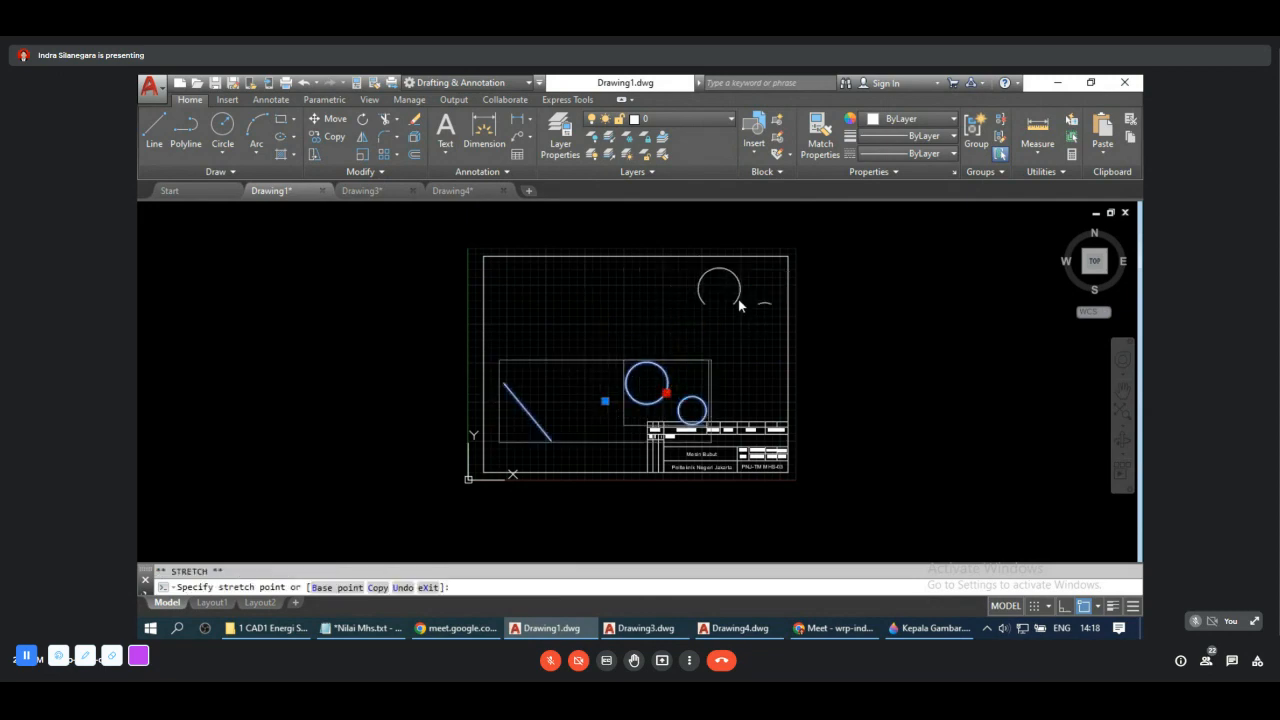
click(739, 301)
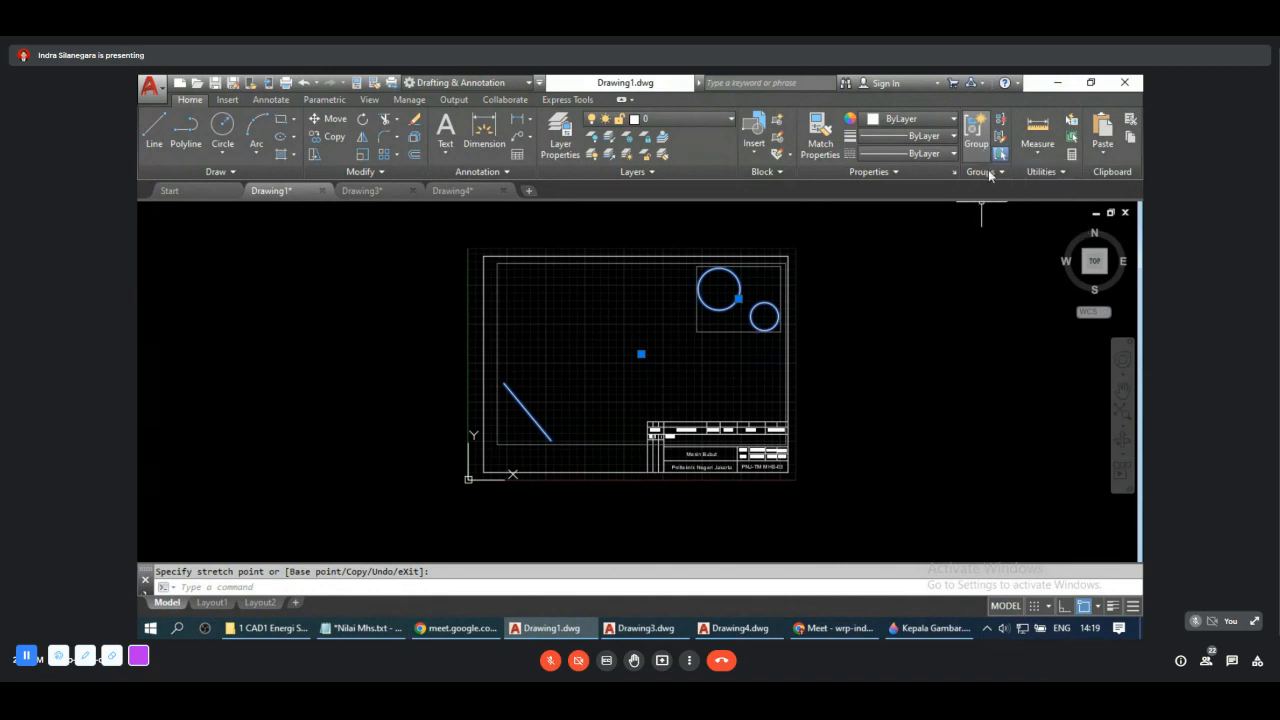
Step: Erase the grouped circles and line from inside the frame
key(Escape)
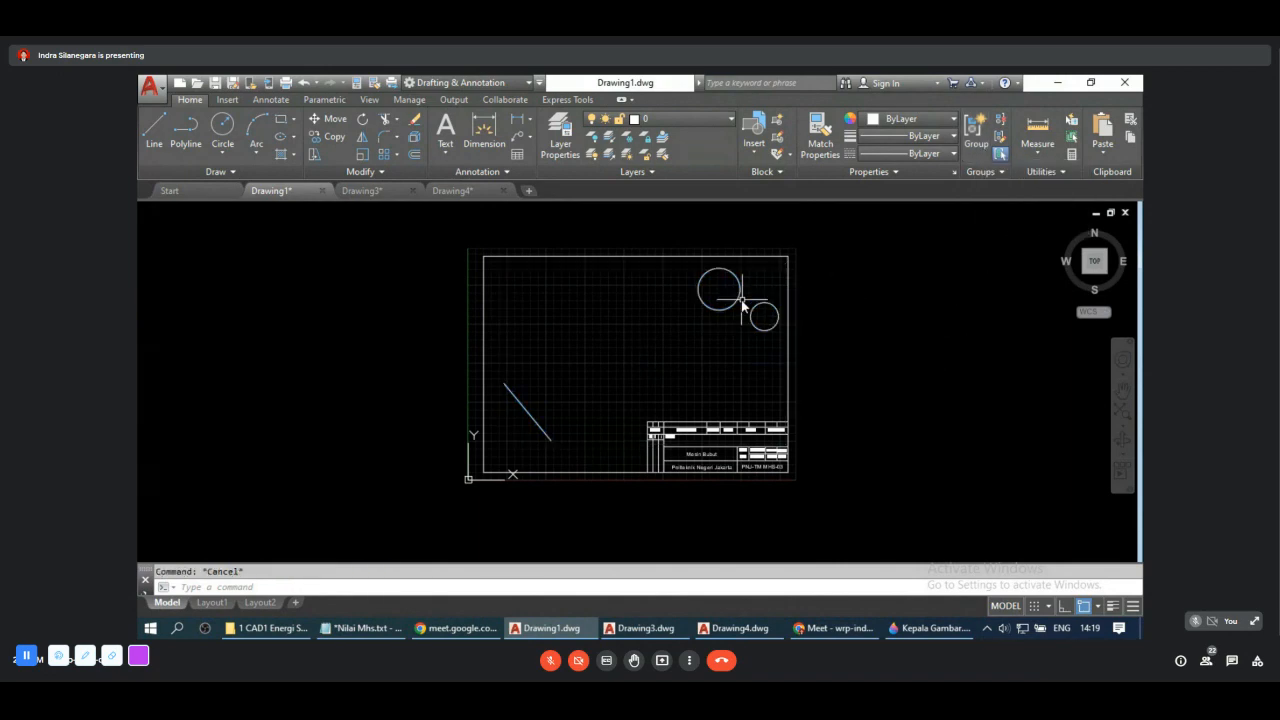
click(740, 290)
key(Delete)
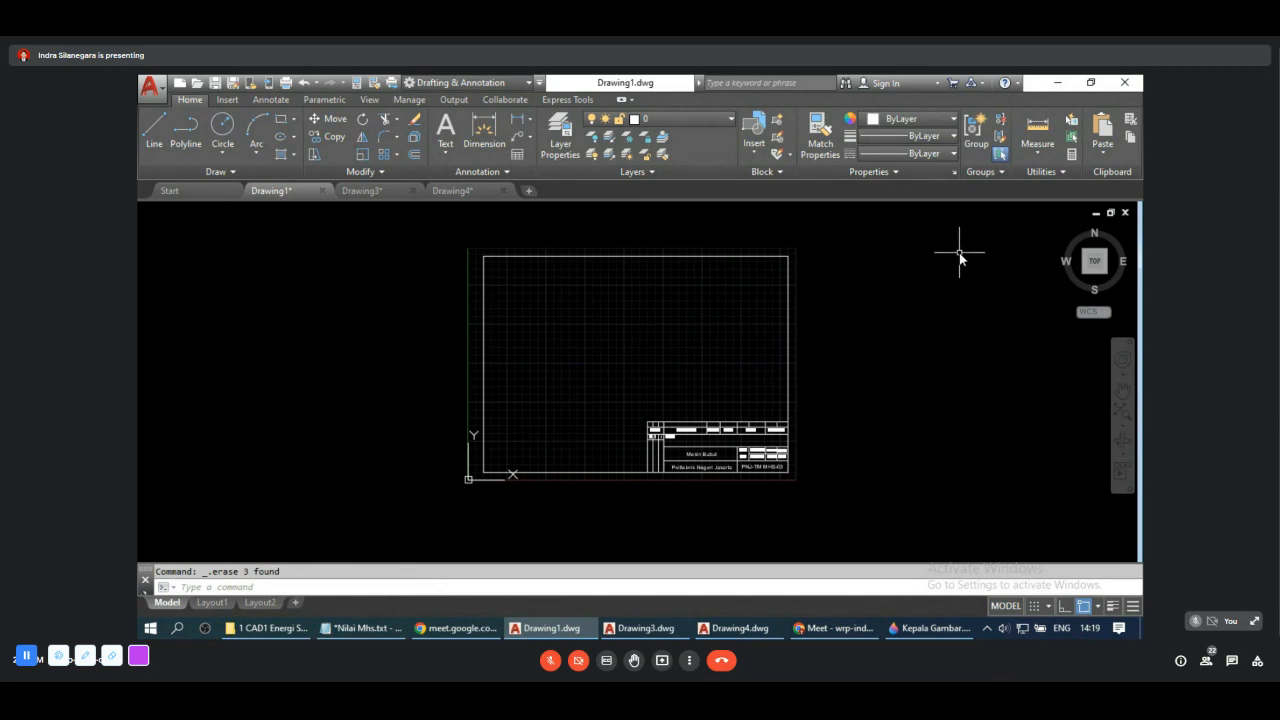
Step: Try to add objects to the GARIS group through the Group Manager, cancelling the object selection
click(984, 169)
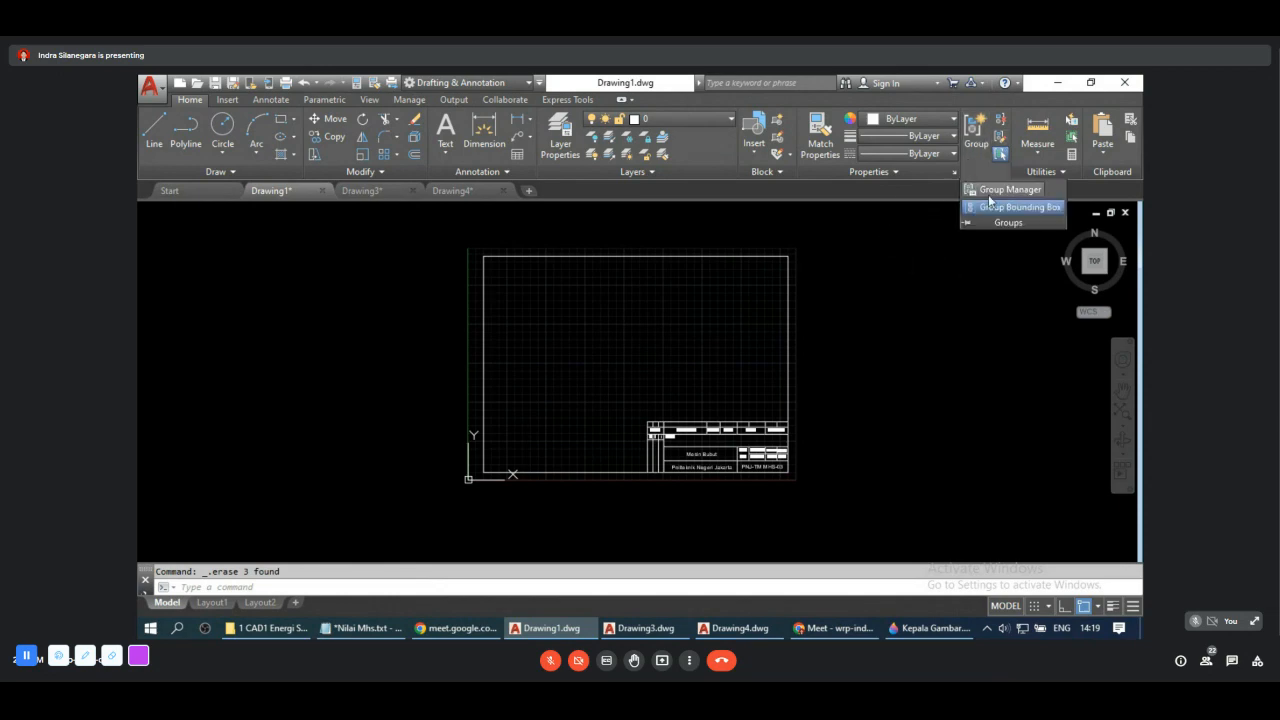
click(988, 192)
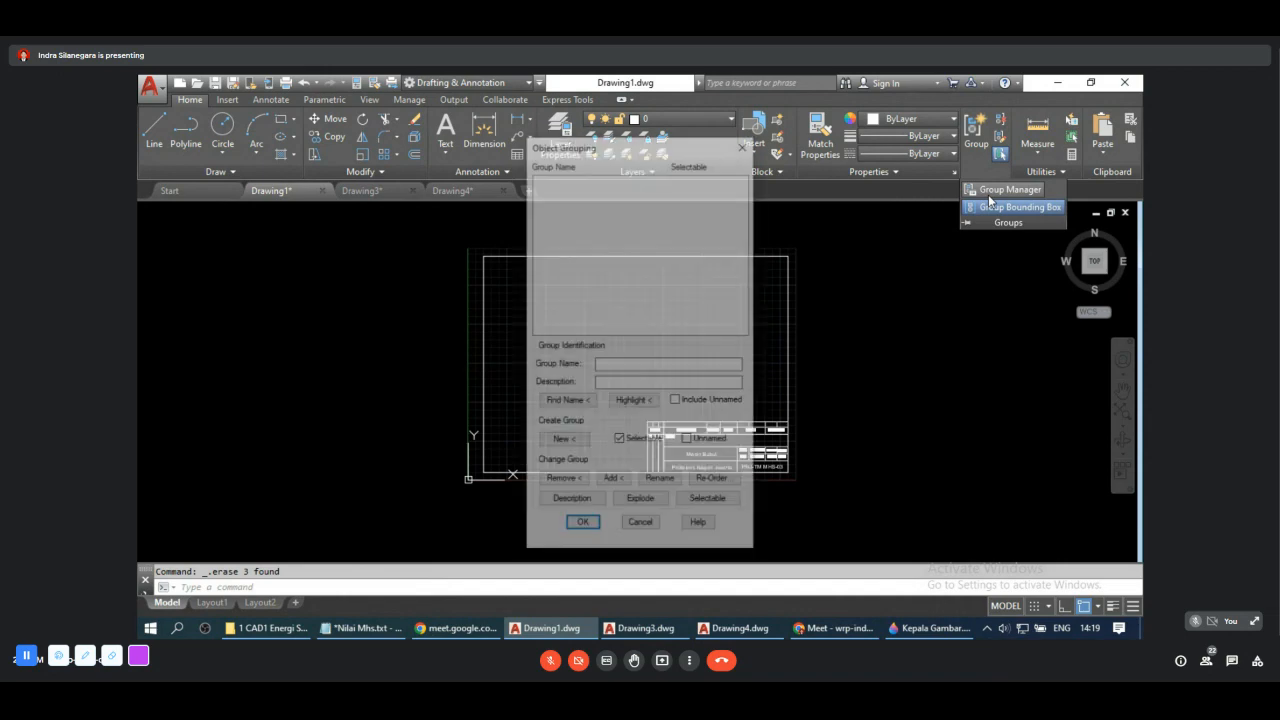
click(552, 197)
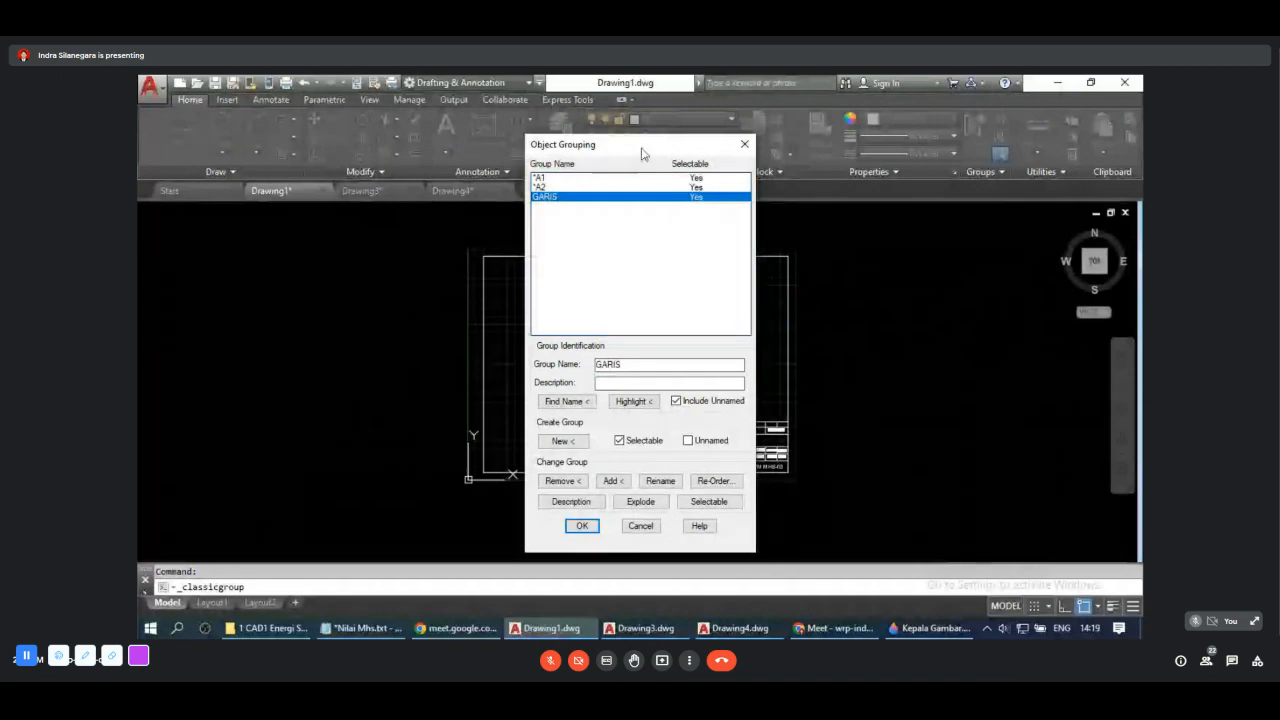
drag(643, 146, 916, 136)
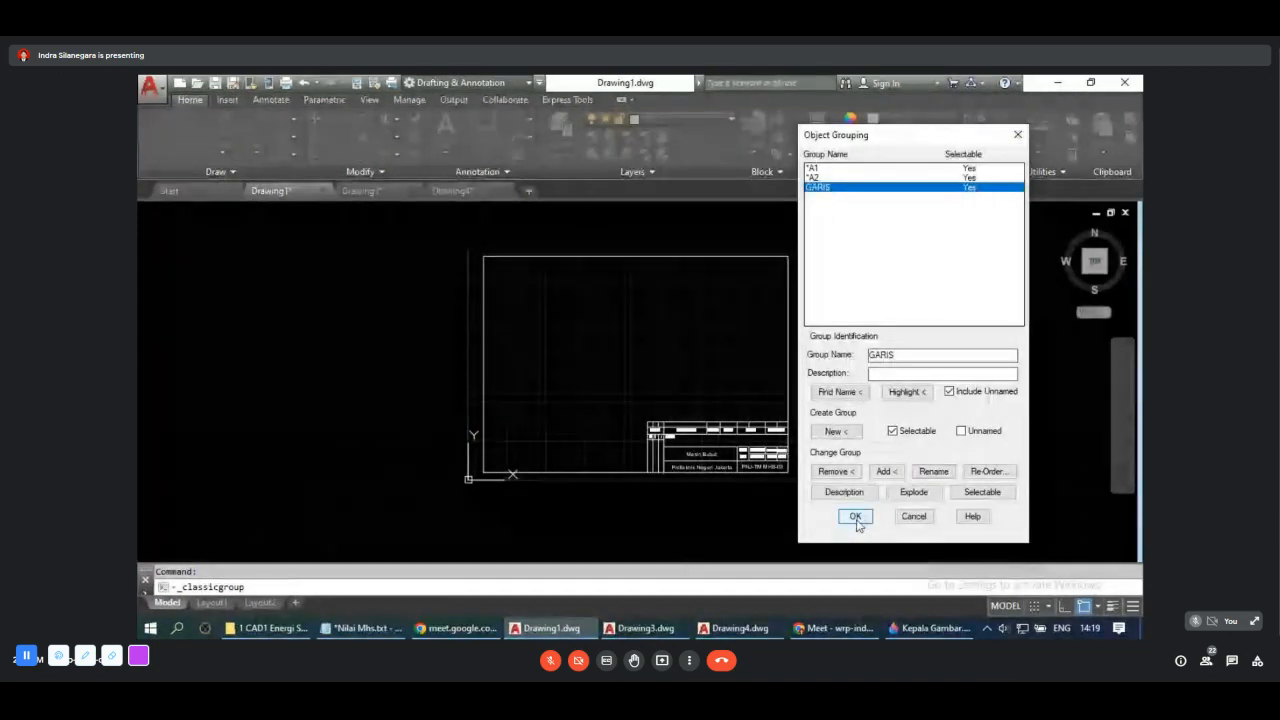
click(886, 469)
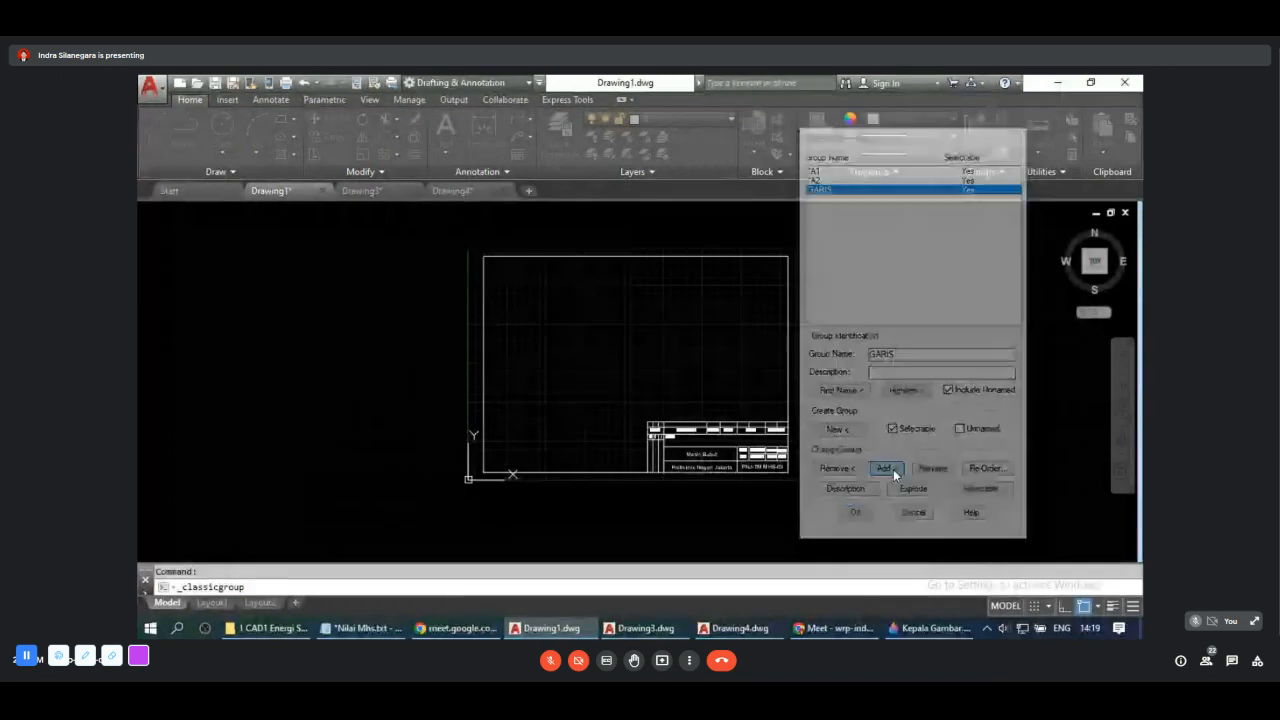
click(553, 313)
click(616, 348)
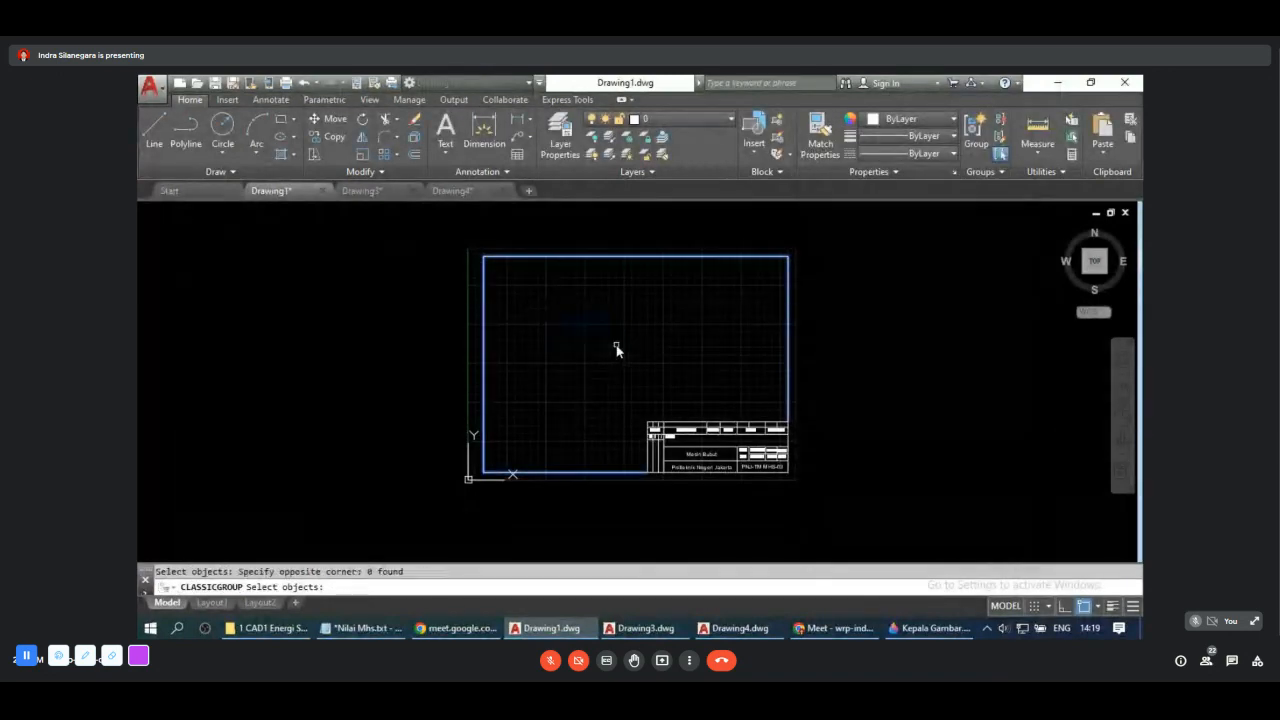
key(Escape)
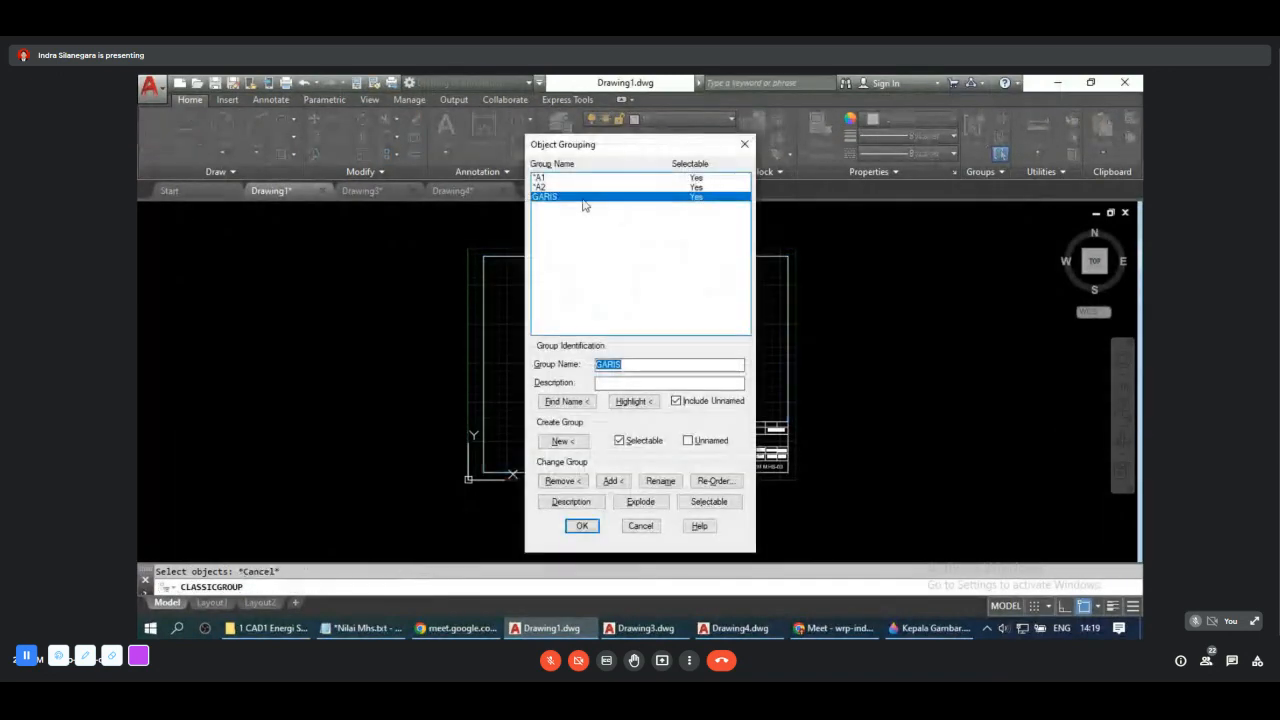
Step: Try to add objects to the *A1 group through the Group Manager, using a window selection in an empty area inside the frame
click(556, 179)
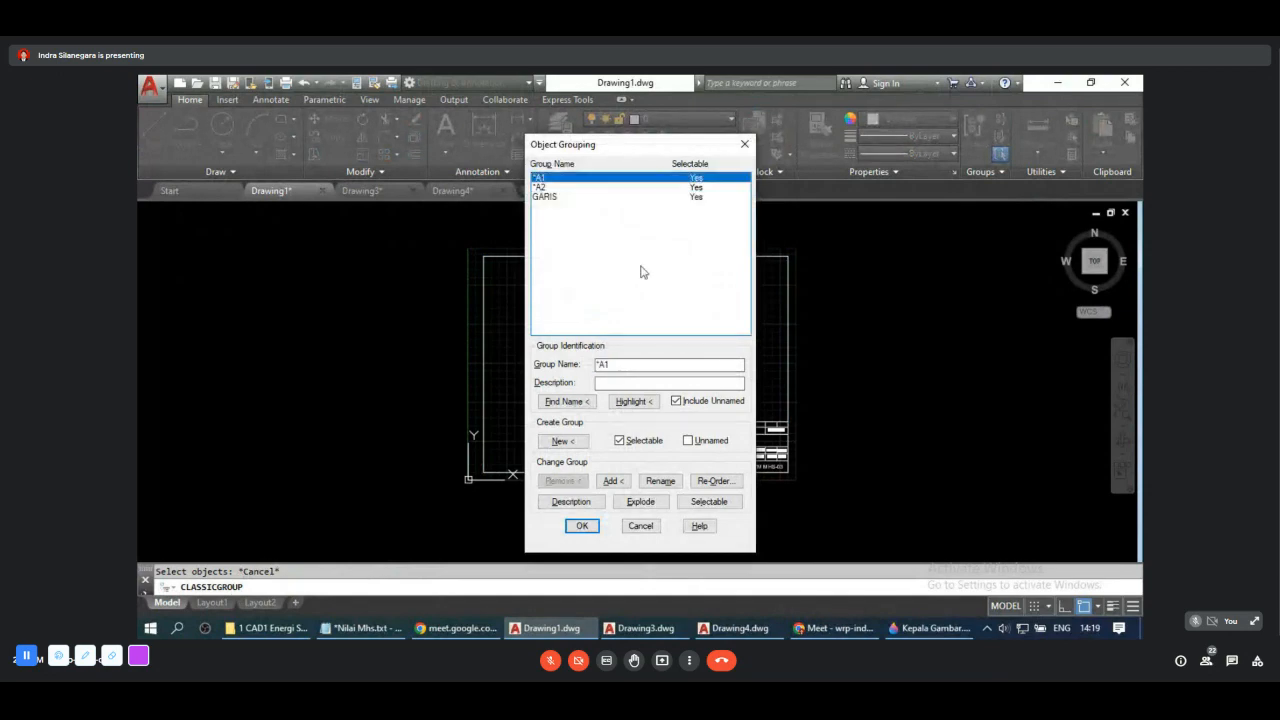
click(592, 523)
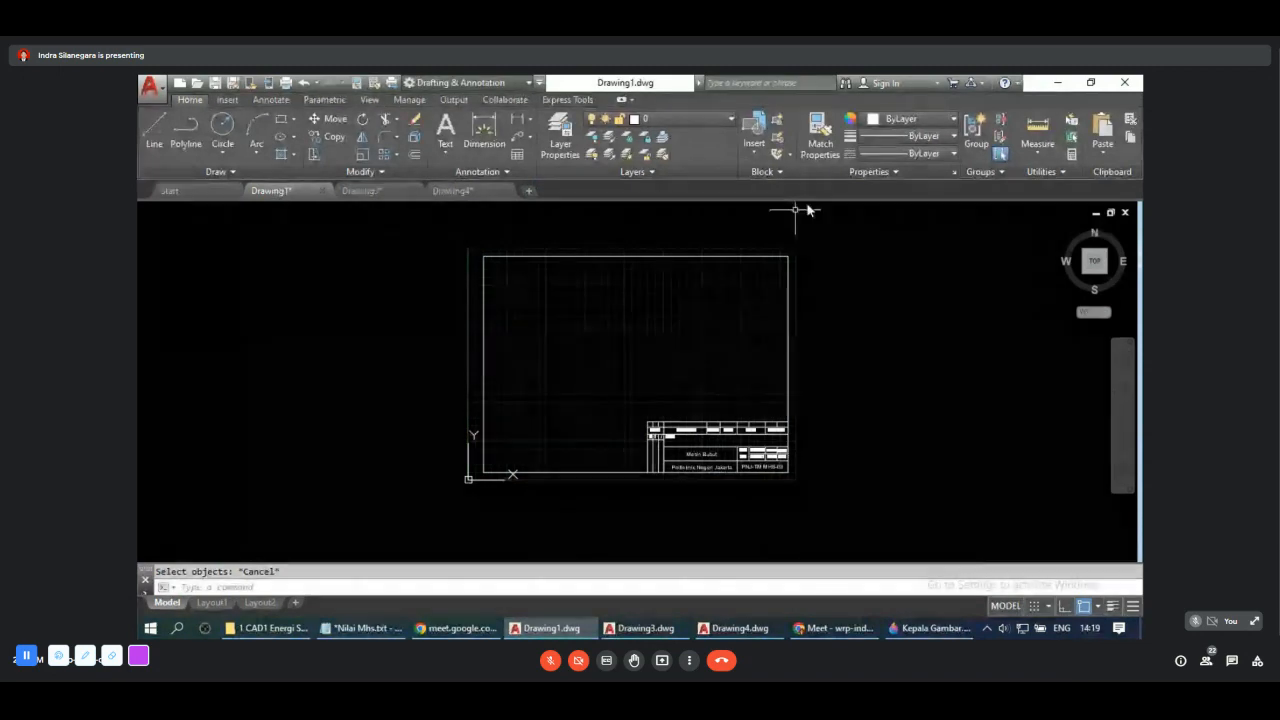
click(986, 172)
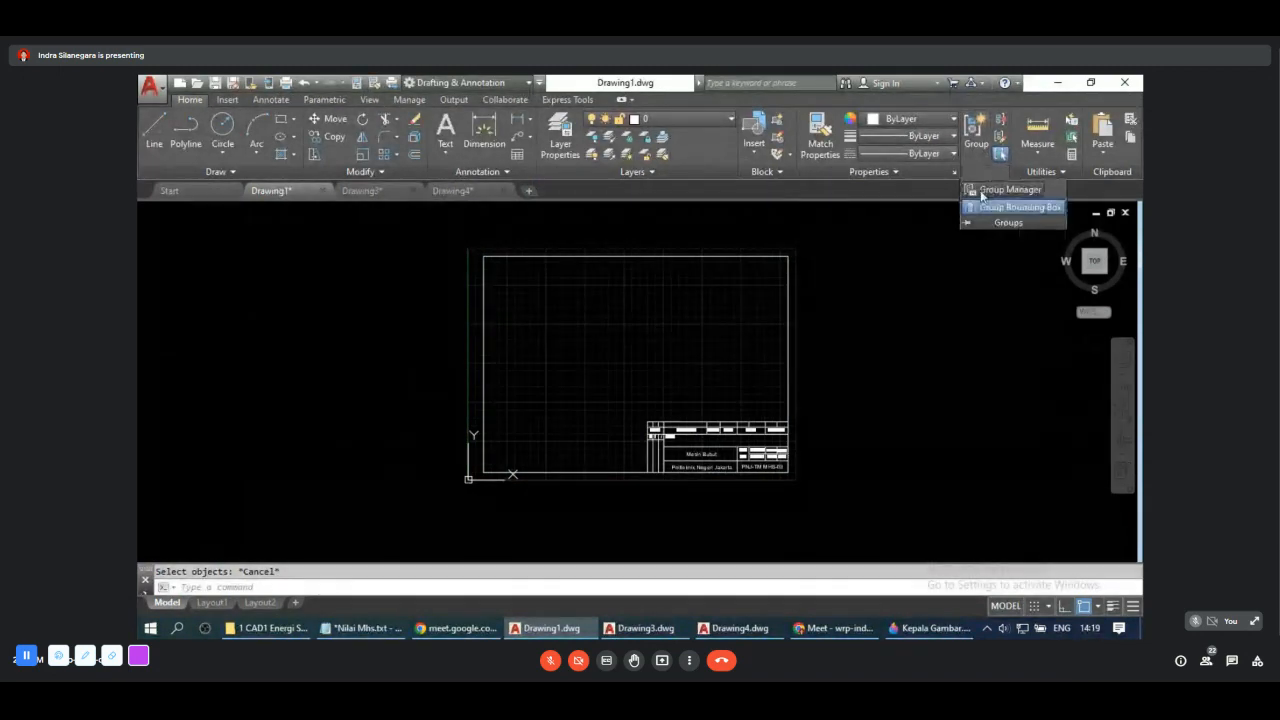
click(1000, 192)
click(545, 177)
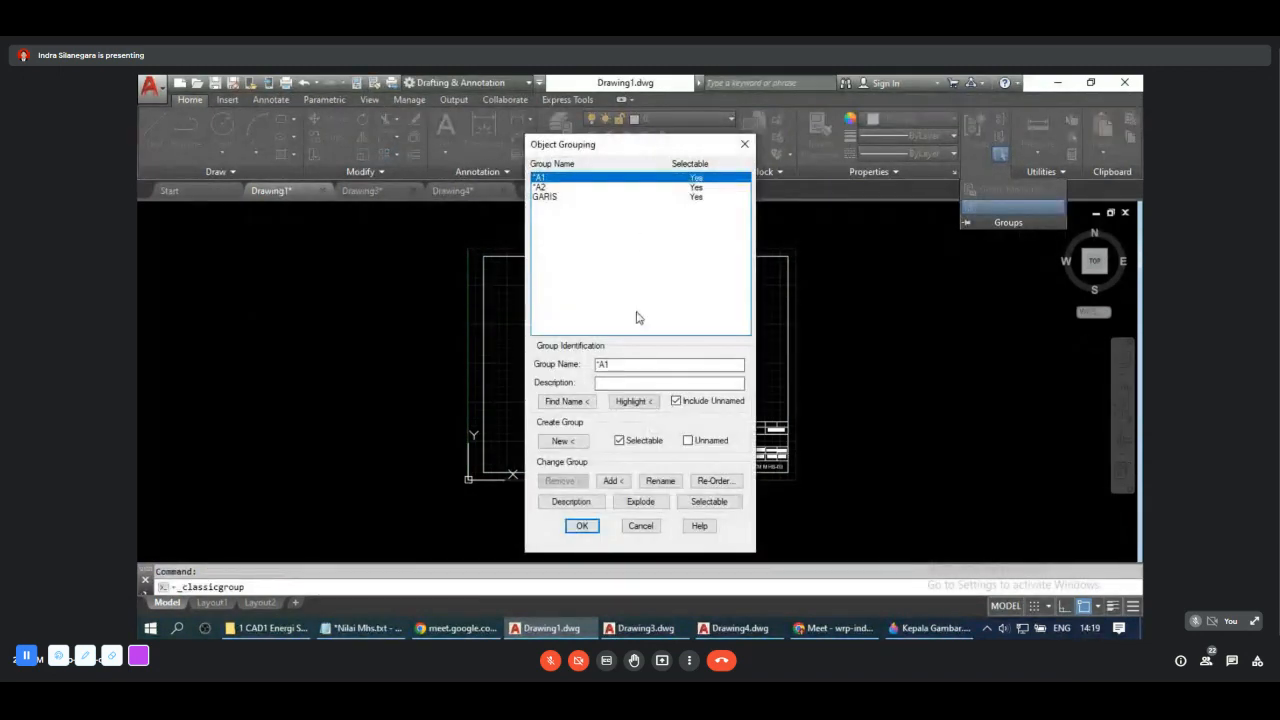
click(610, 481)
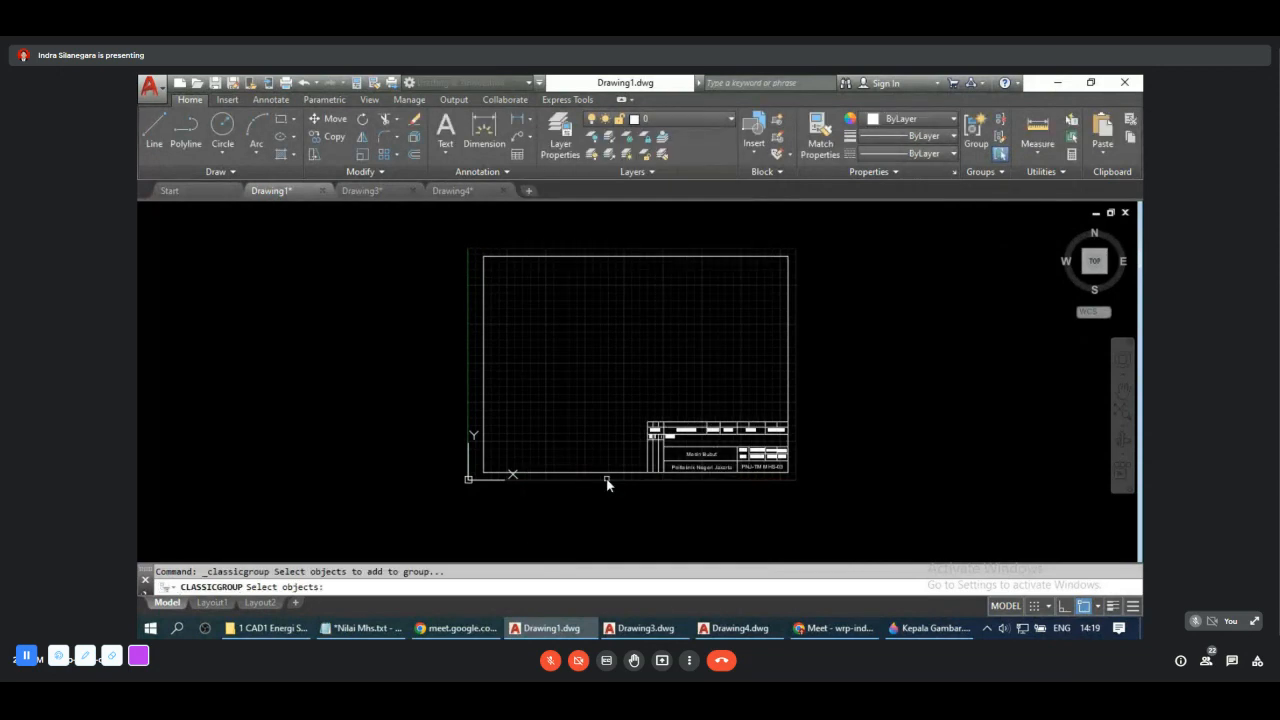
click(521, 317)
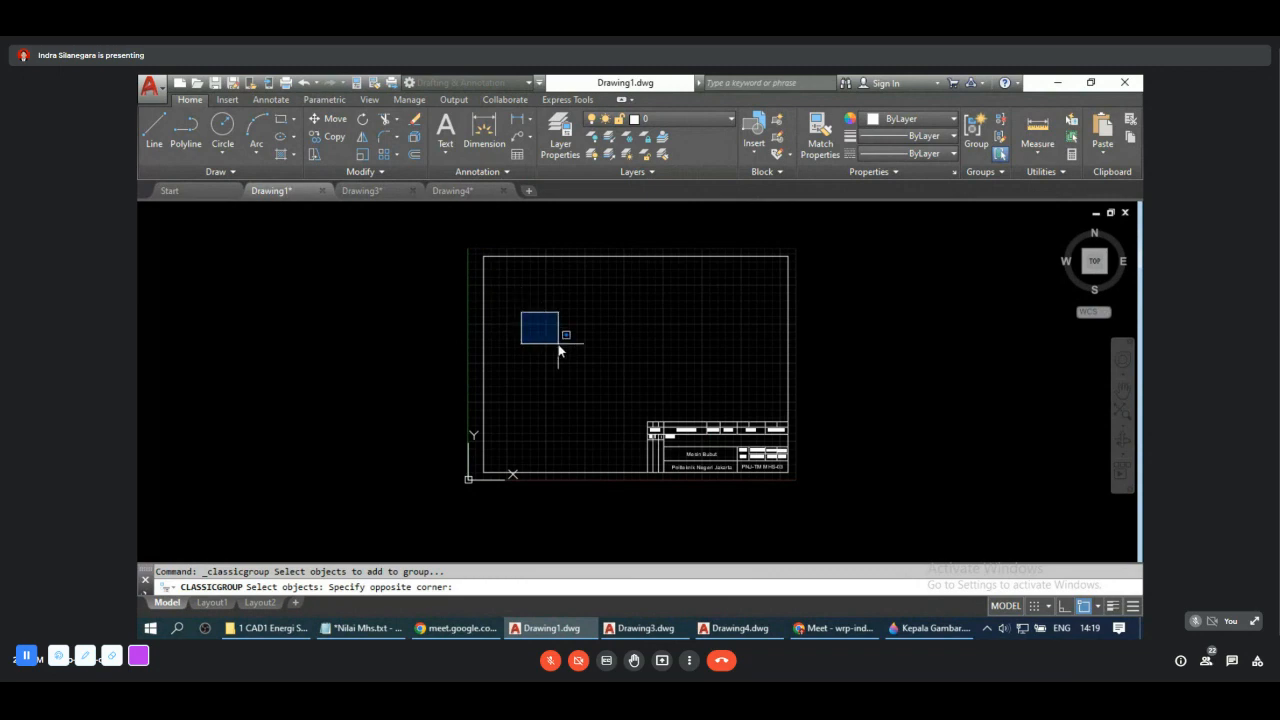
click(553, 335)
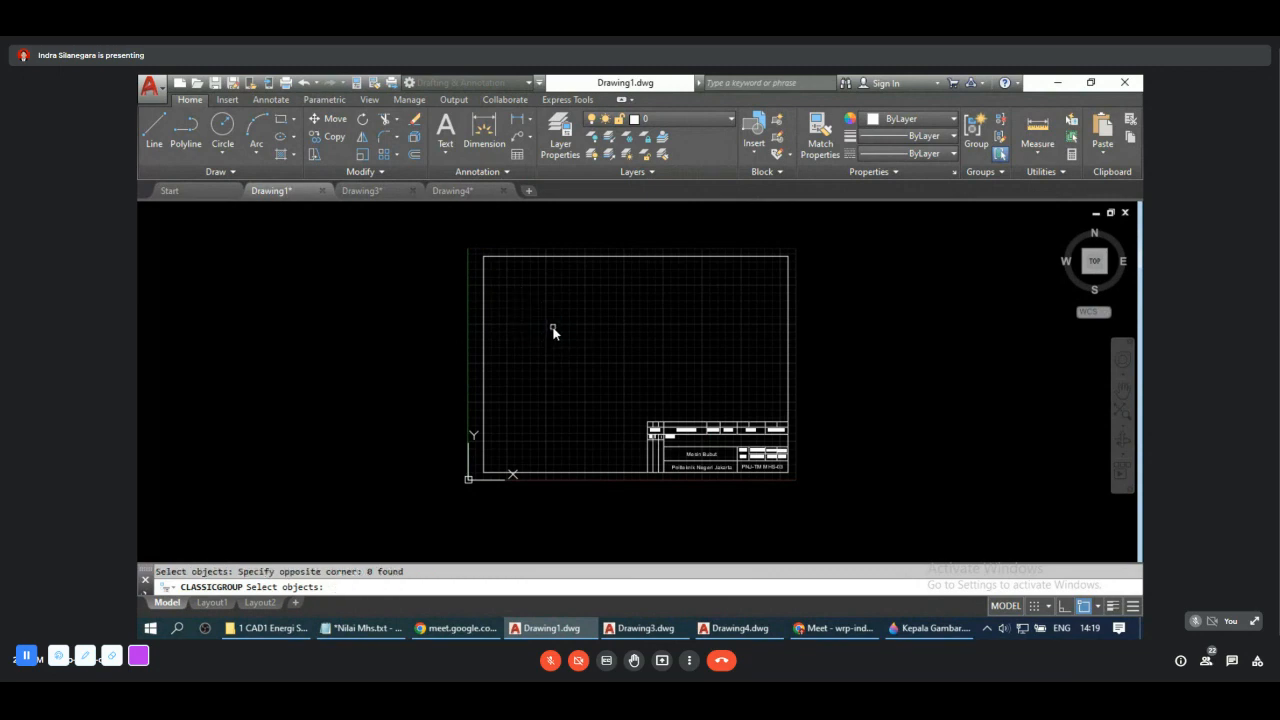
key(Return)
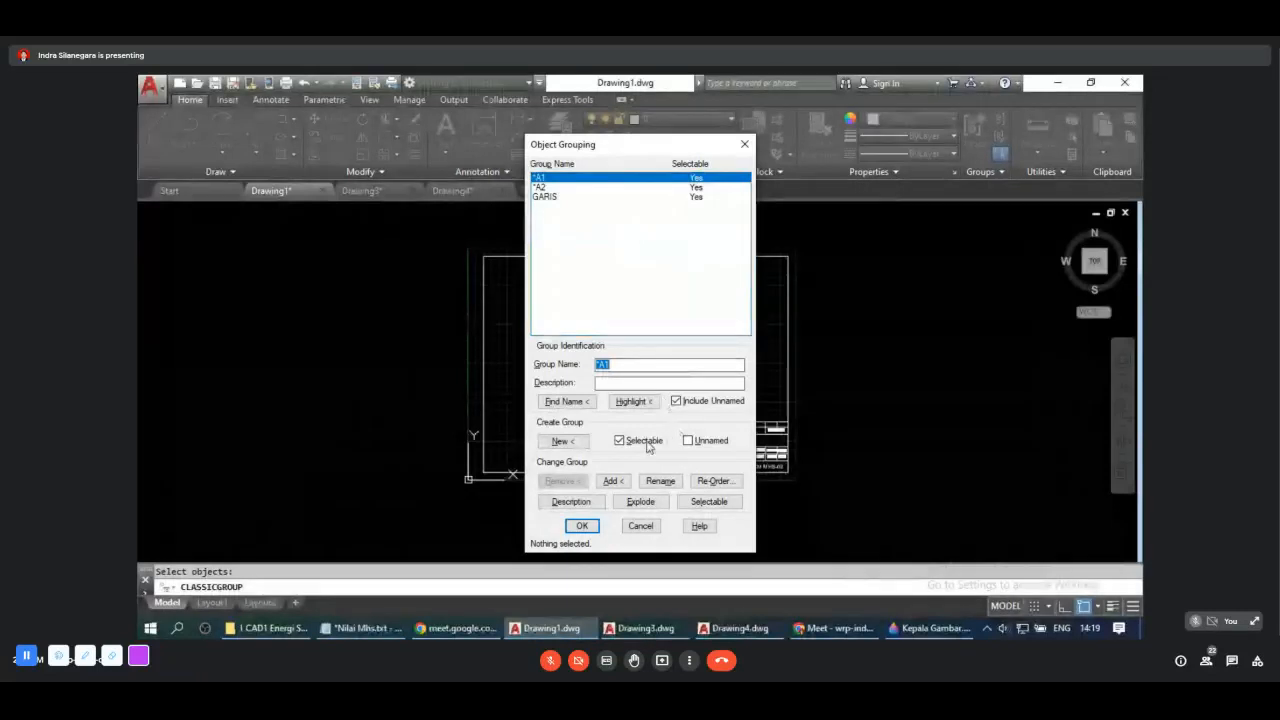
Step: Try to create a new group named *A1, inspect the group order settings, and close the Group Manager
click(566, 442)
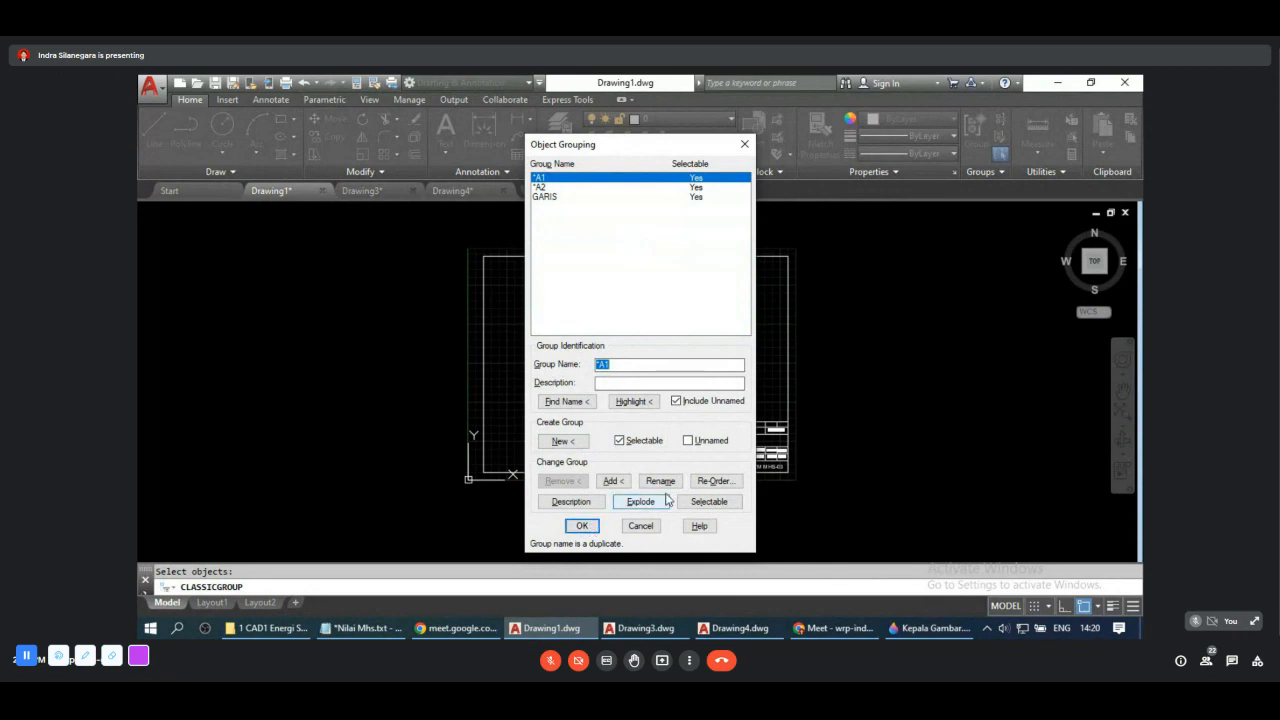
click(714, 481)
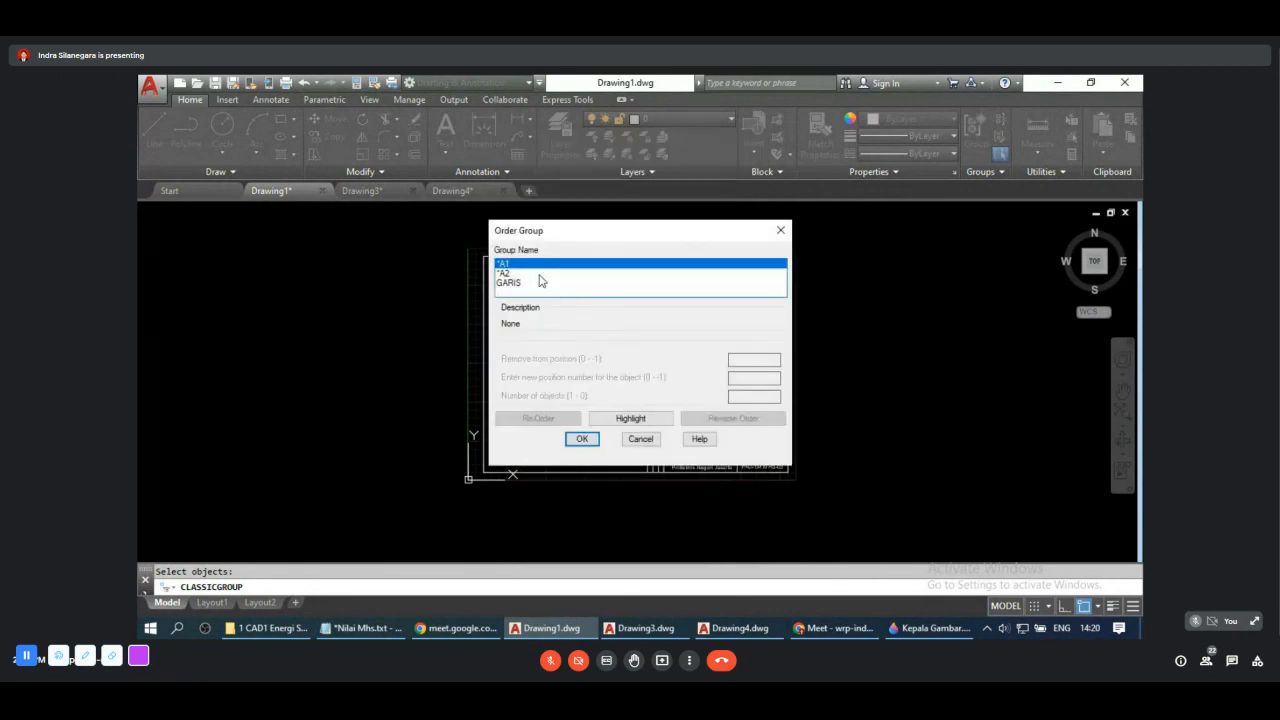
click(583, 440)
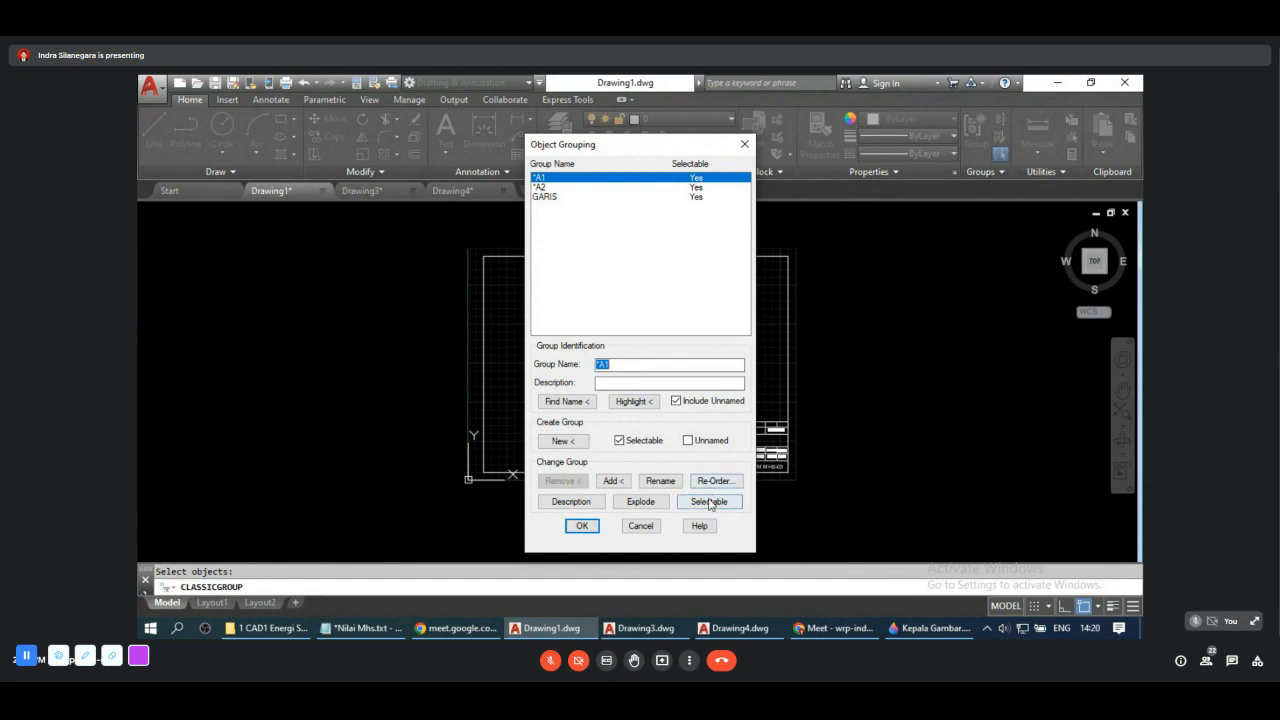
click(582, 526)
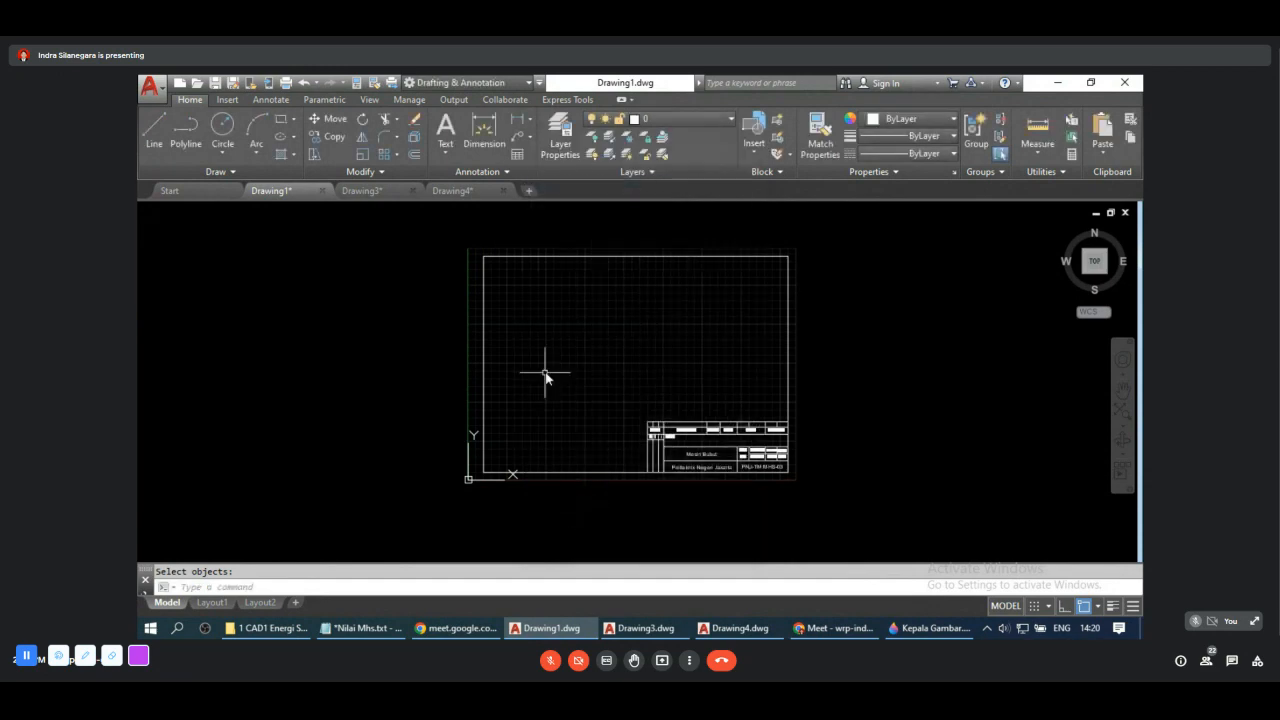
Step: Inspect the GARIS group's entry in the Group Manager, cancelling without changes
click(994, 172)
click(1004, 190)
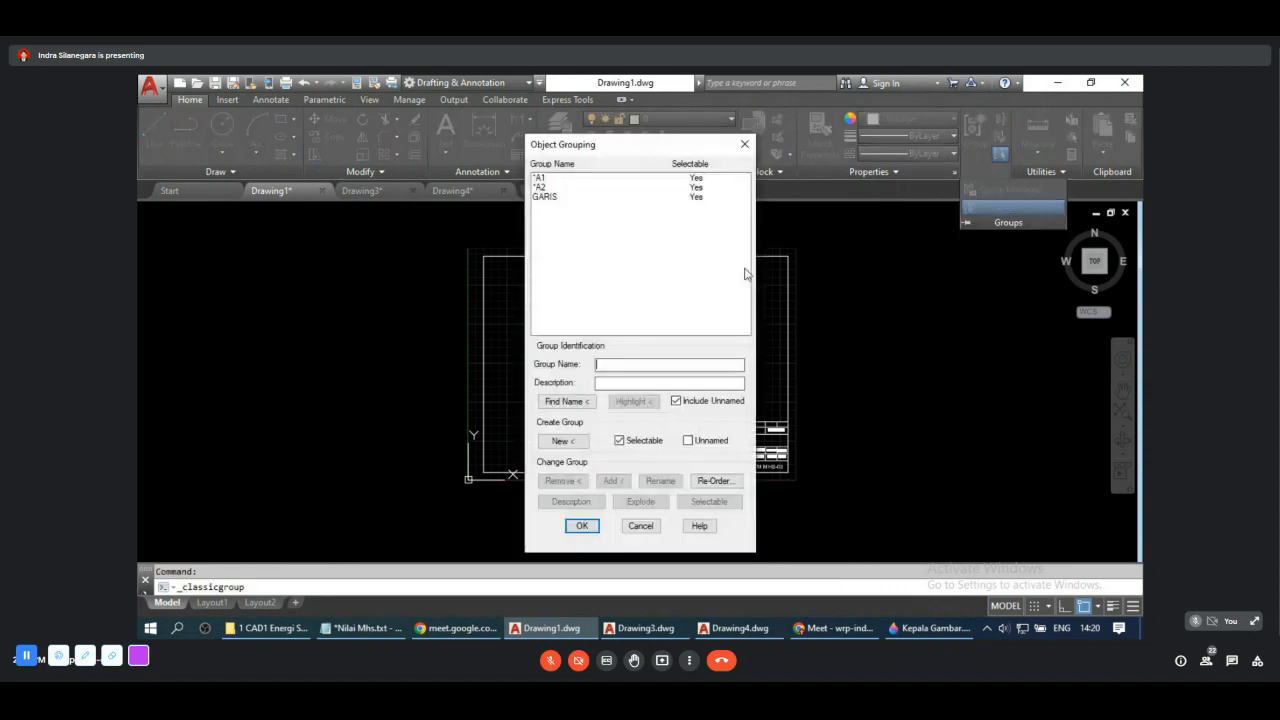
click(540, 197)
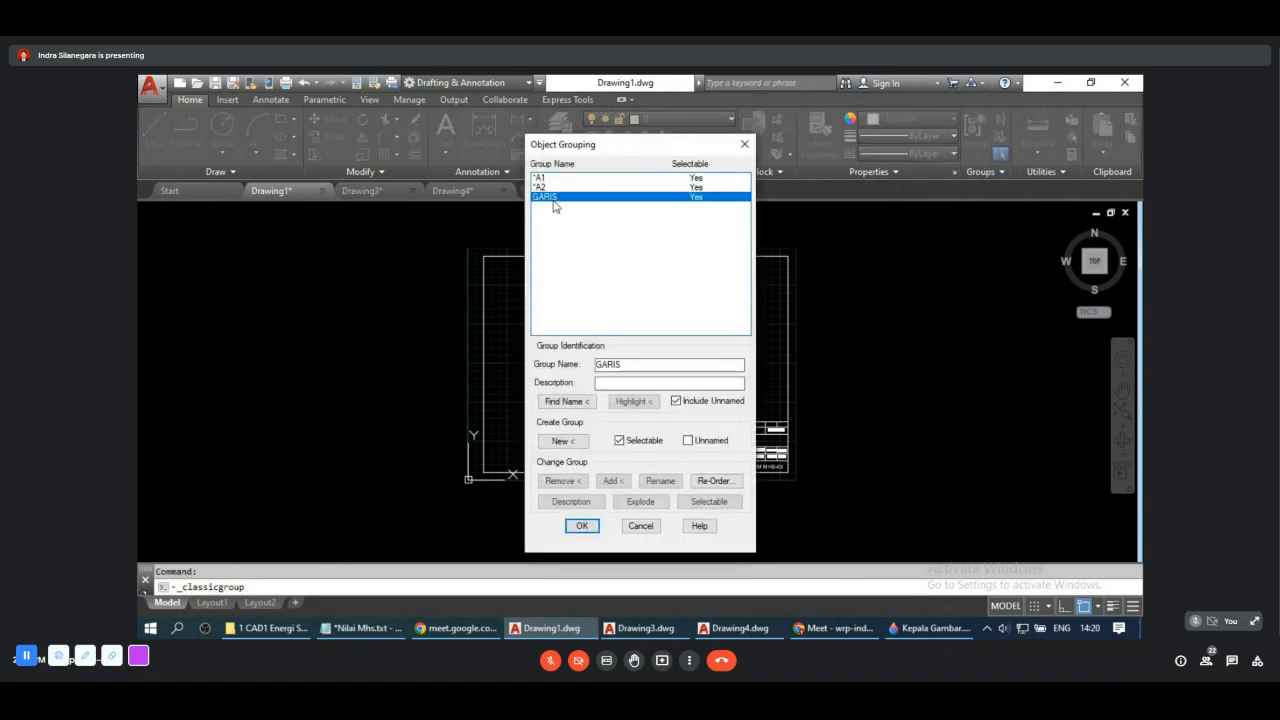
click(641, 526)
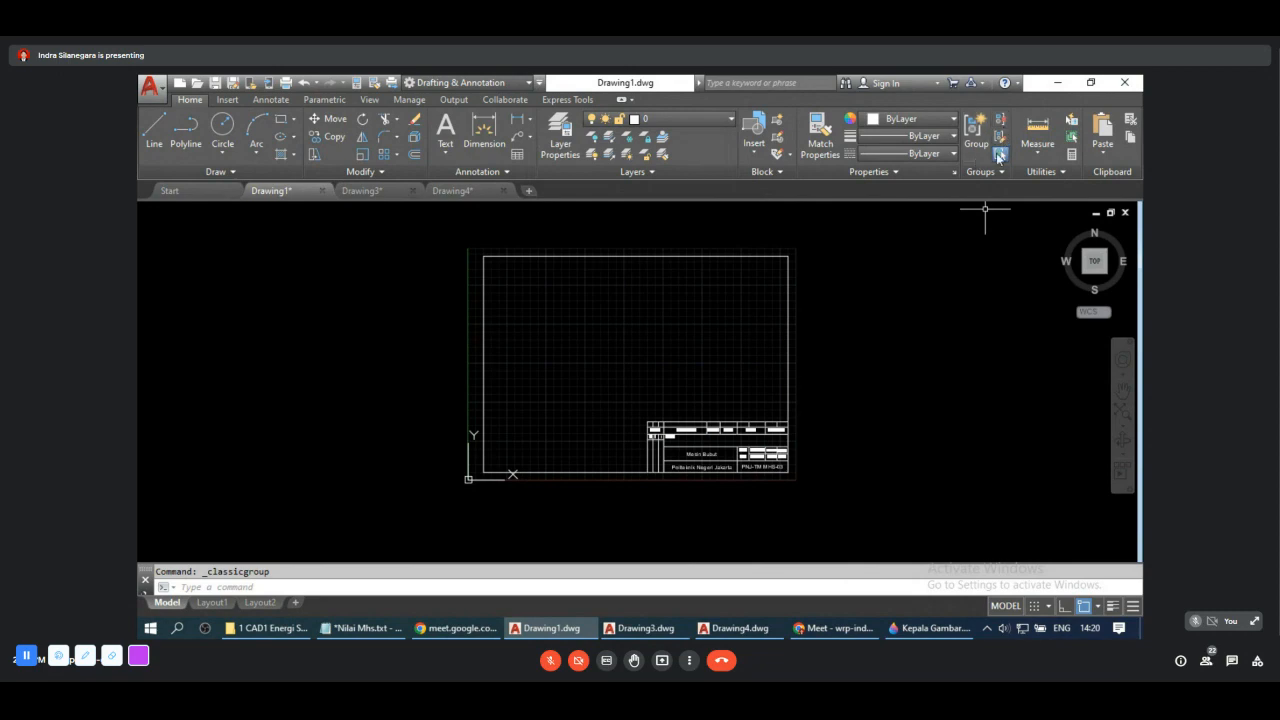
Step: Rotate the title block 90 degrees about its upper-right corner so it lies outside the frame's right edge
scroll(834, 271, down, 2)
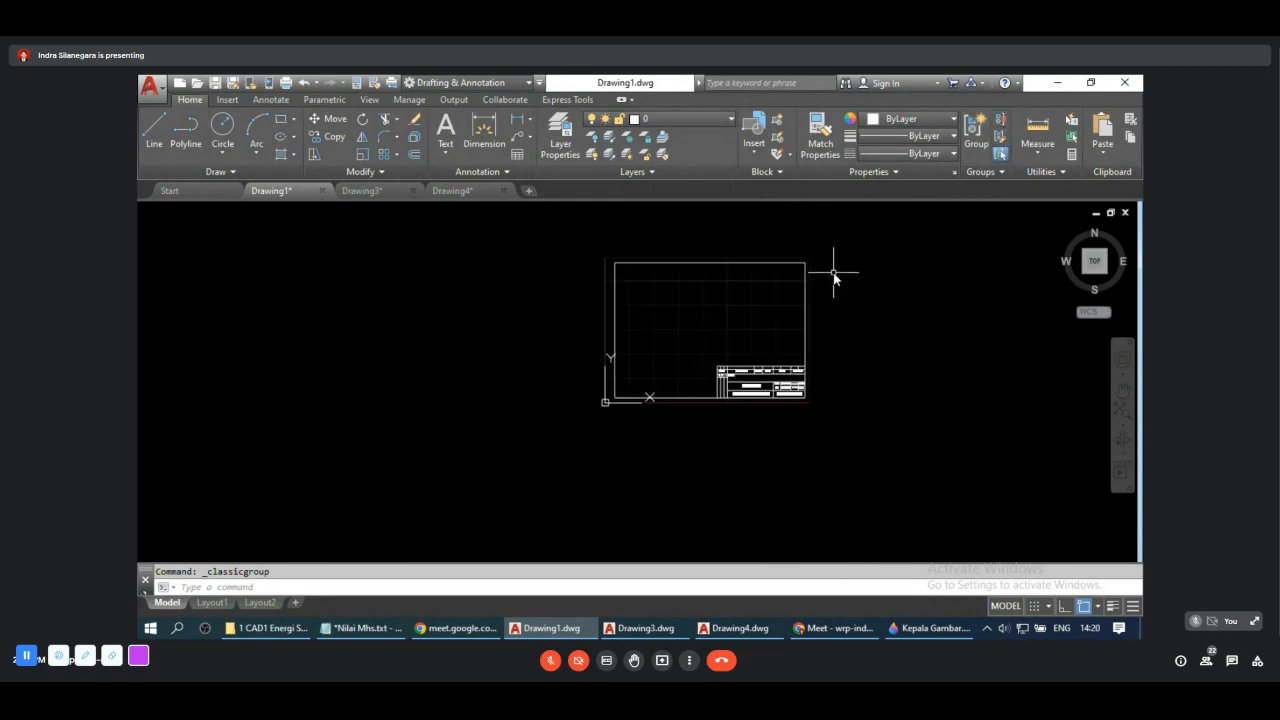
scroll(834, 271, up, 4)
scroll(796, 246, down, 2)
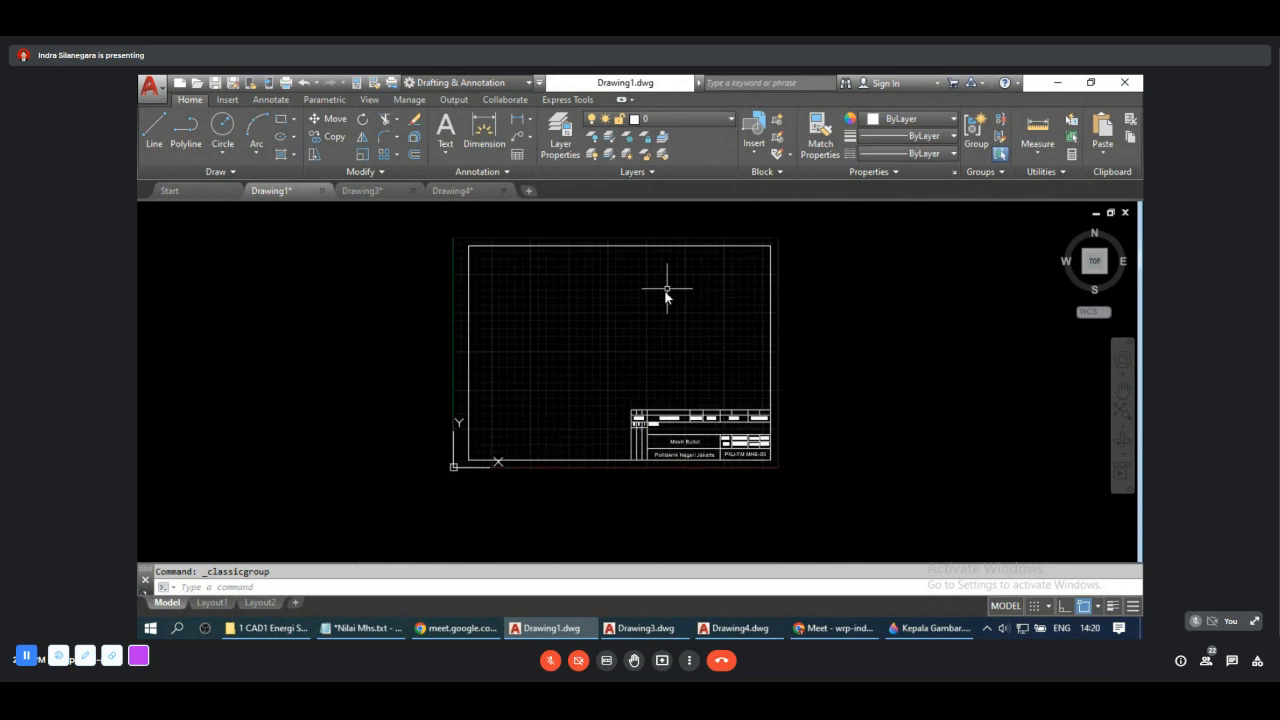
scroll(730, 318, up, 2)
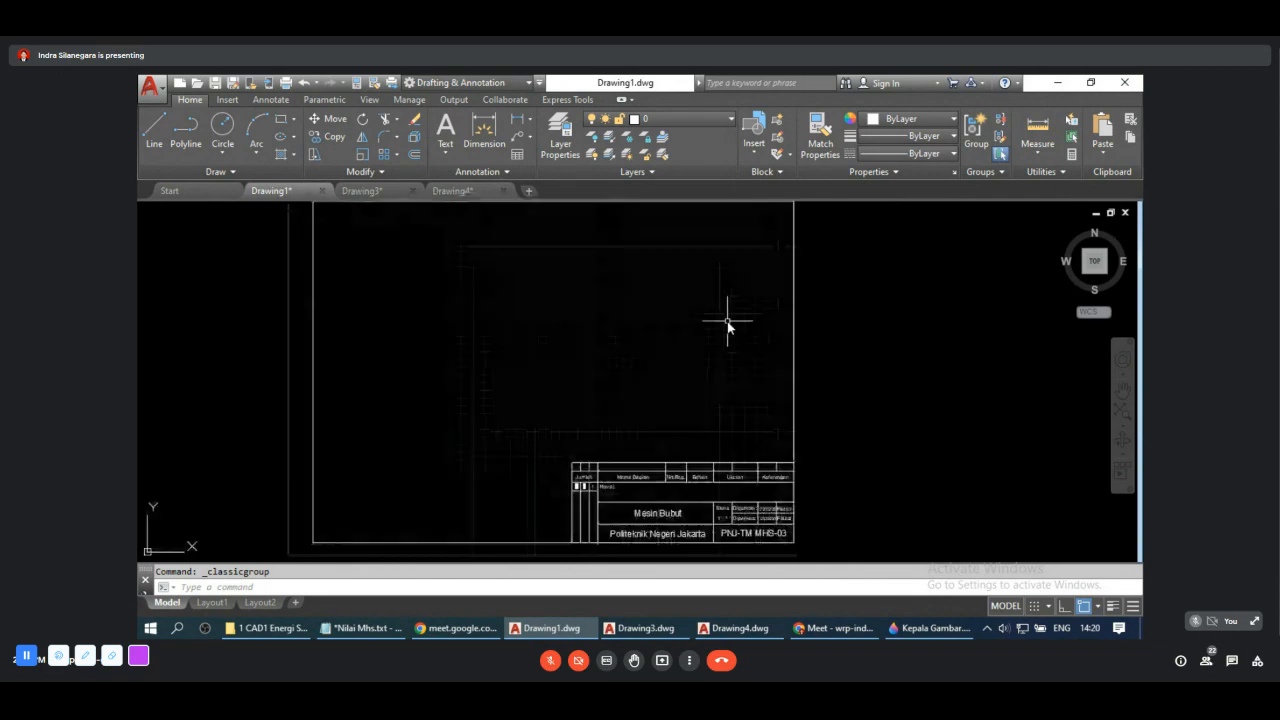
scroll(714, 355, down, 2)
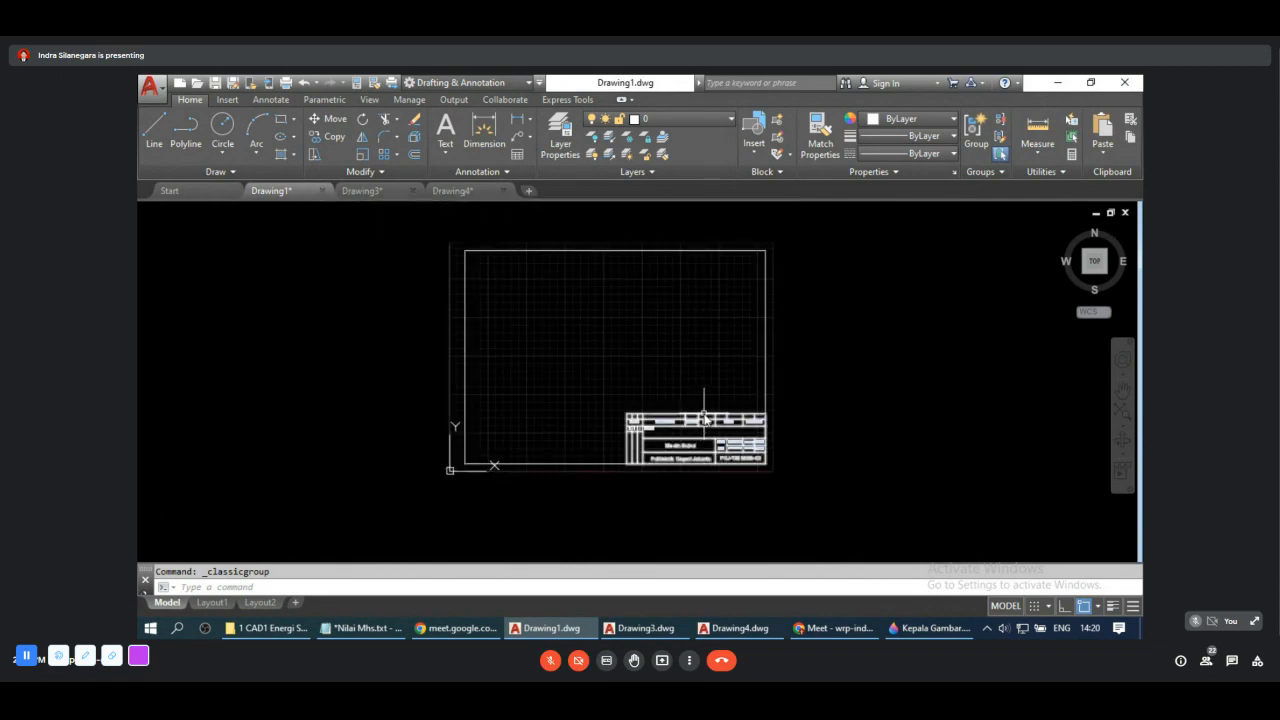
click(712, 418)
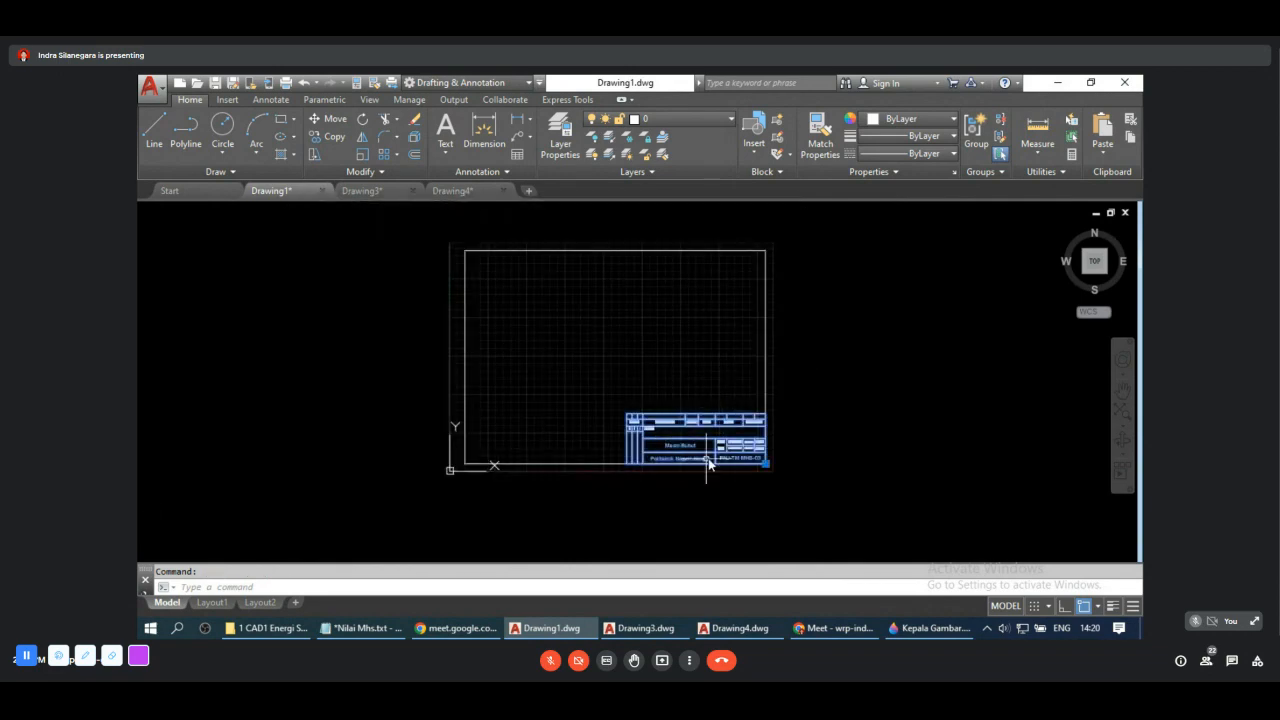
scroll(710, 455, up, 2)
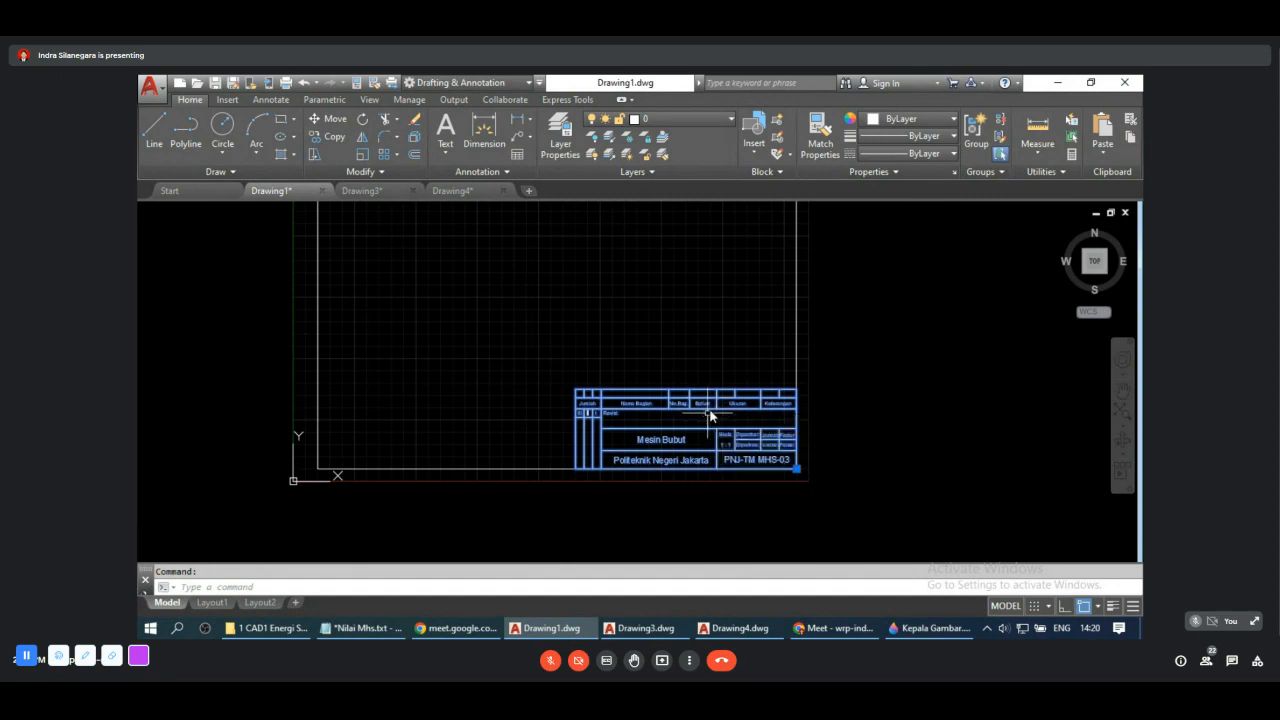
text(Rot)
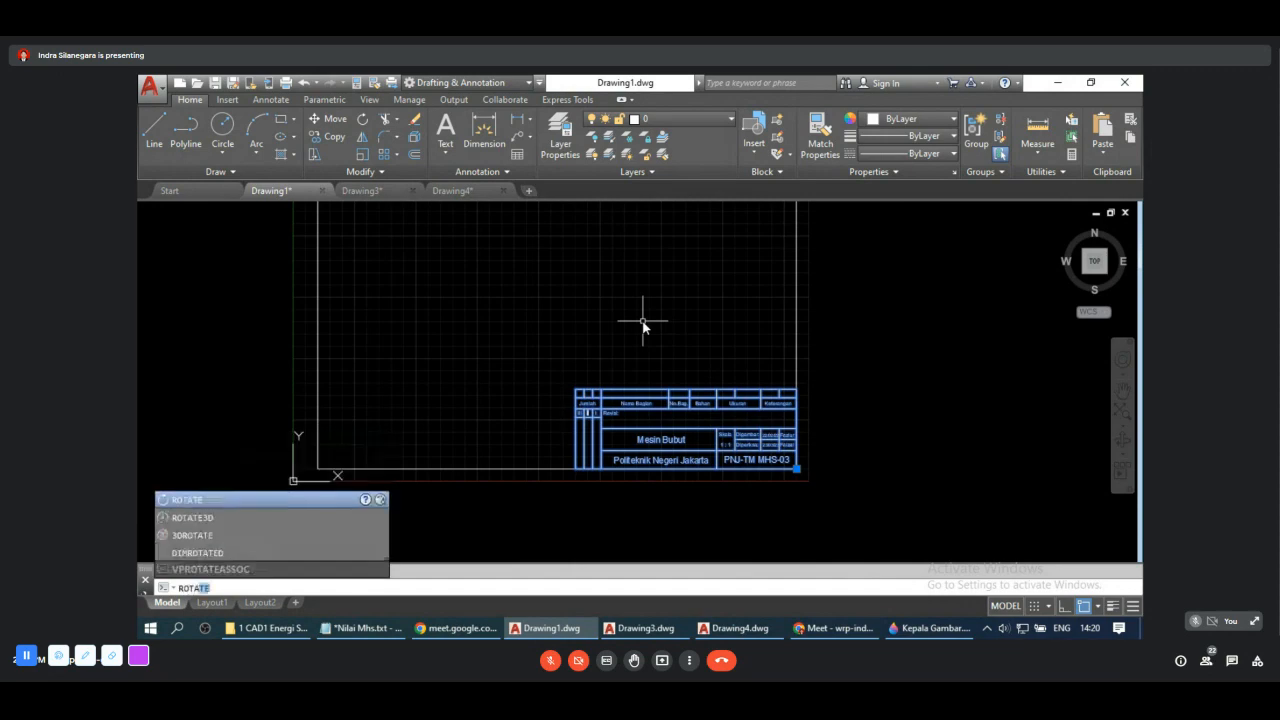
key(Return)
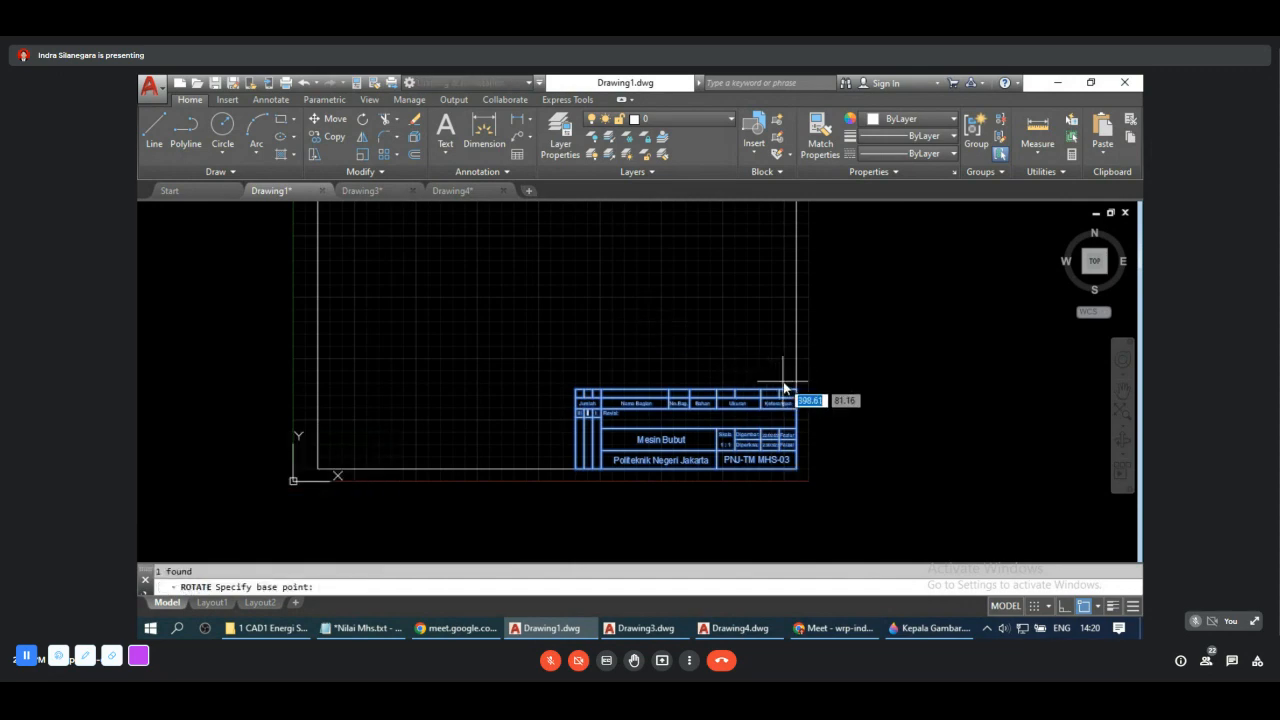
click(797, 393)
click(797, 393)
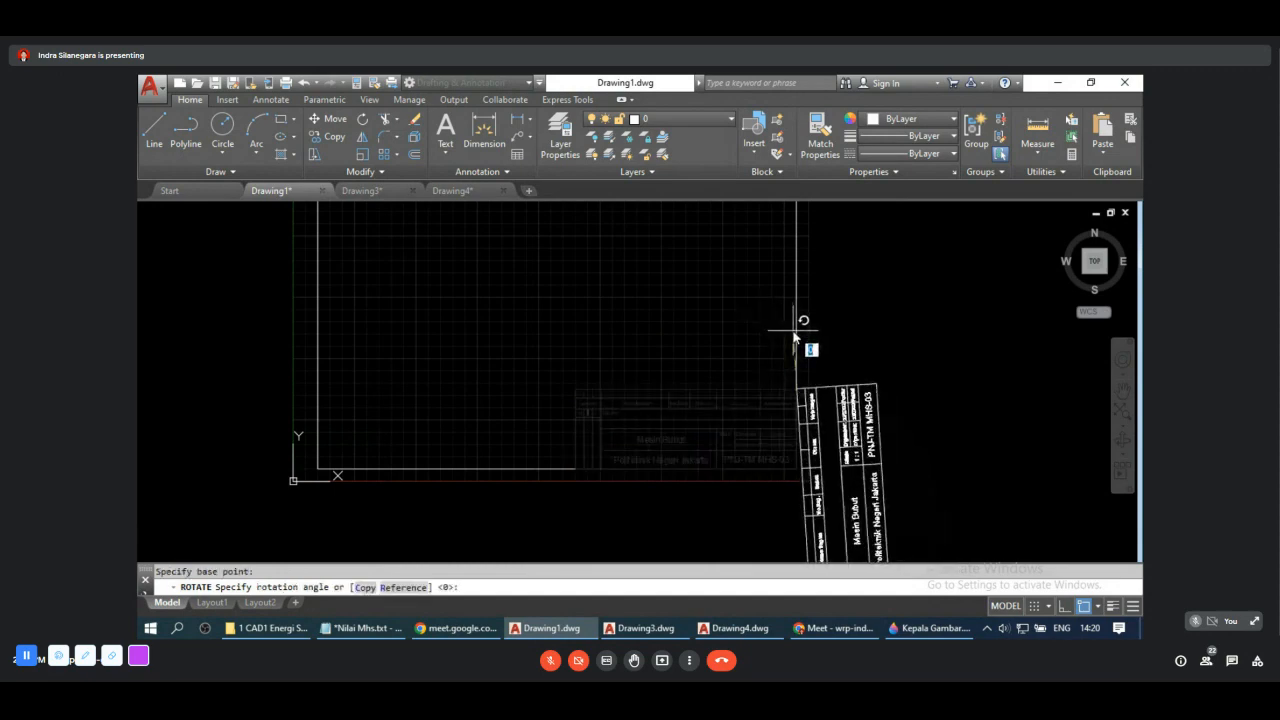
click(795, 338)
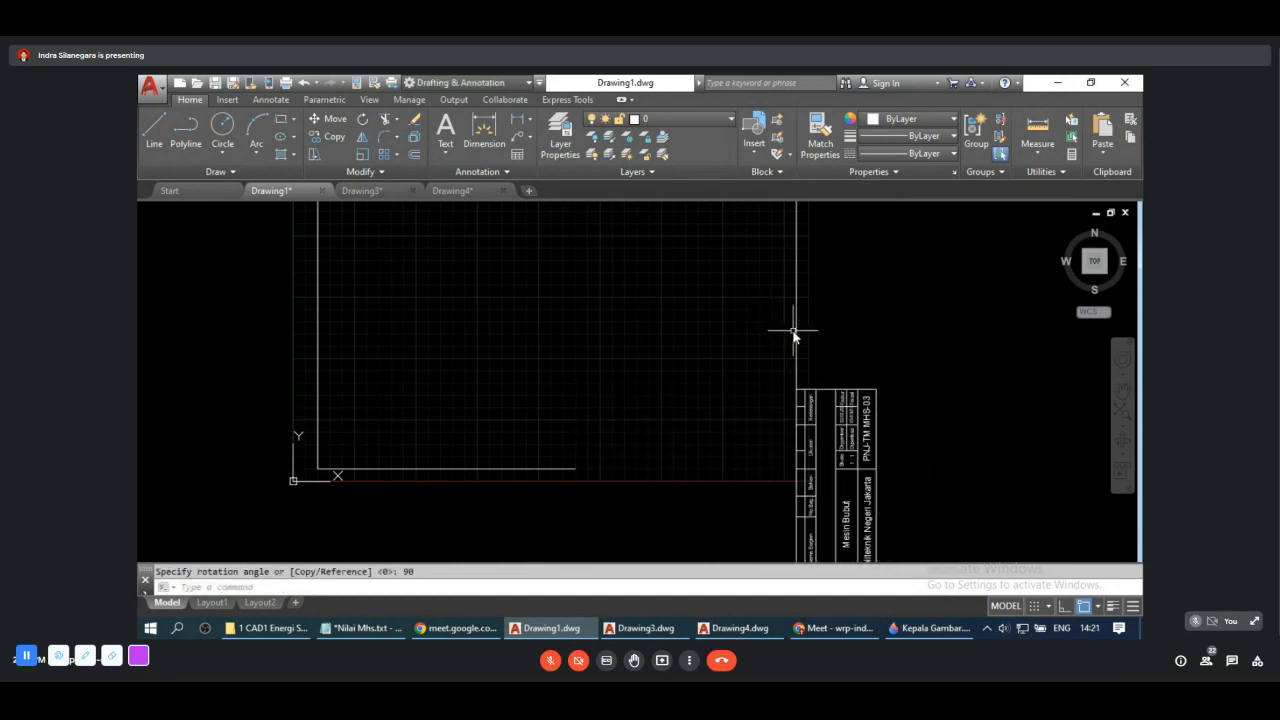
Step: Draw a circle in the upper-left part of the frame
scroll(880, 356, down, 2)
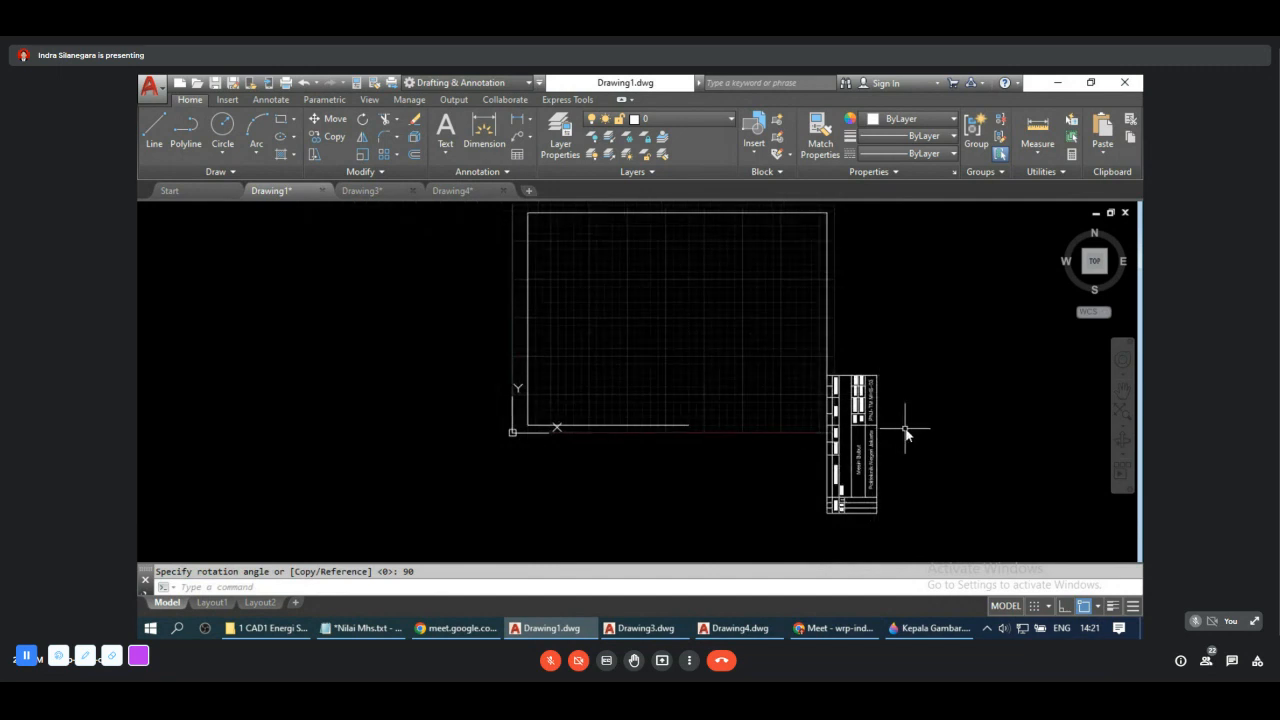
click(222, 125)
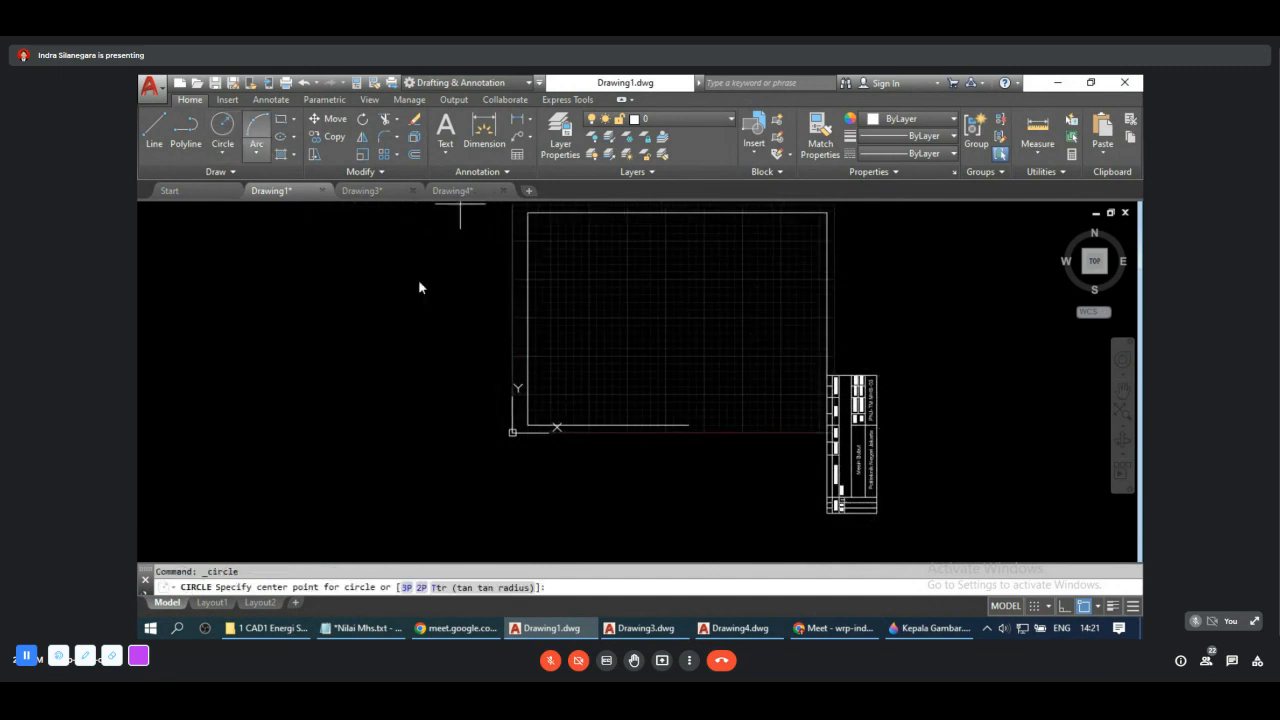
click(605, 272)
click(614, 297)
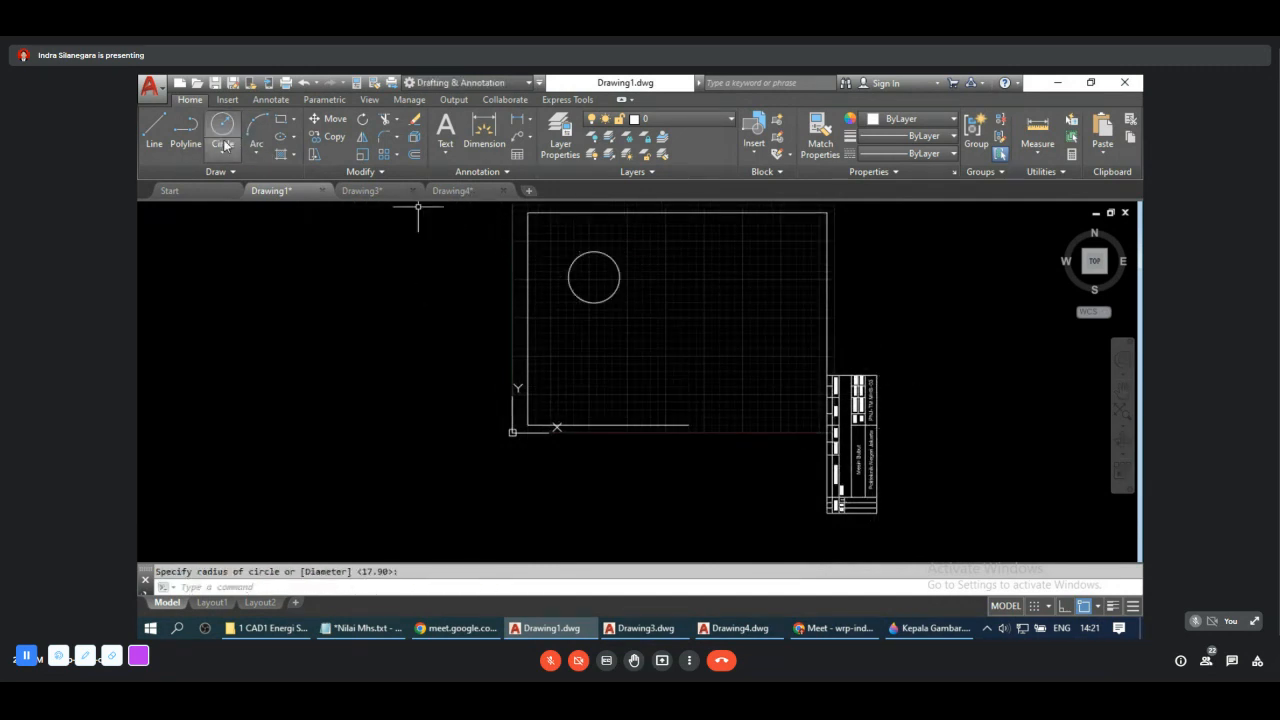
Step: Draw a vertical line inside the frame, just to the right of the circle and slightly taller than it
click(155, 127)
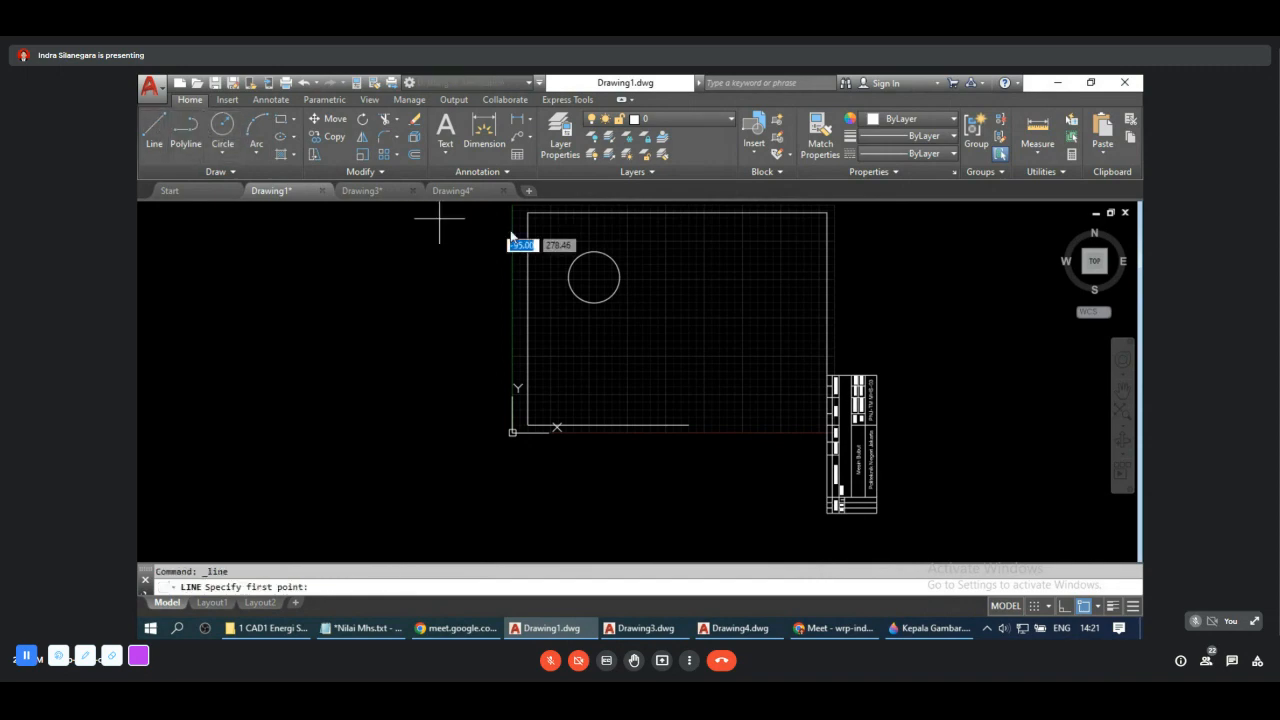
click(653, 252)
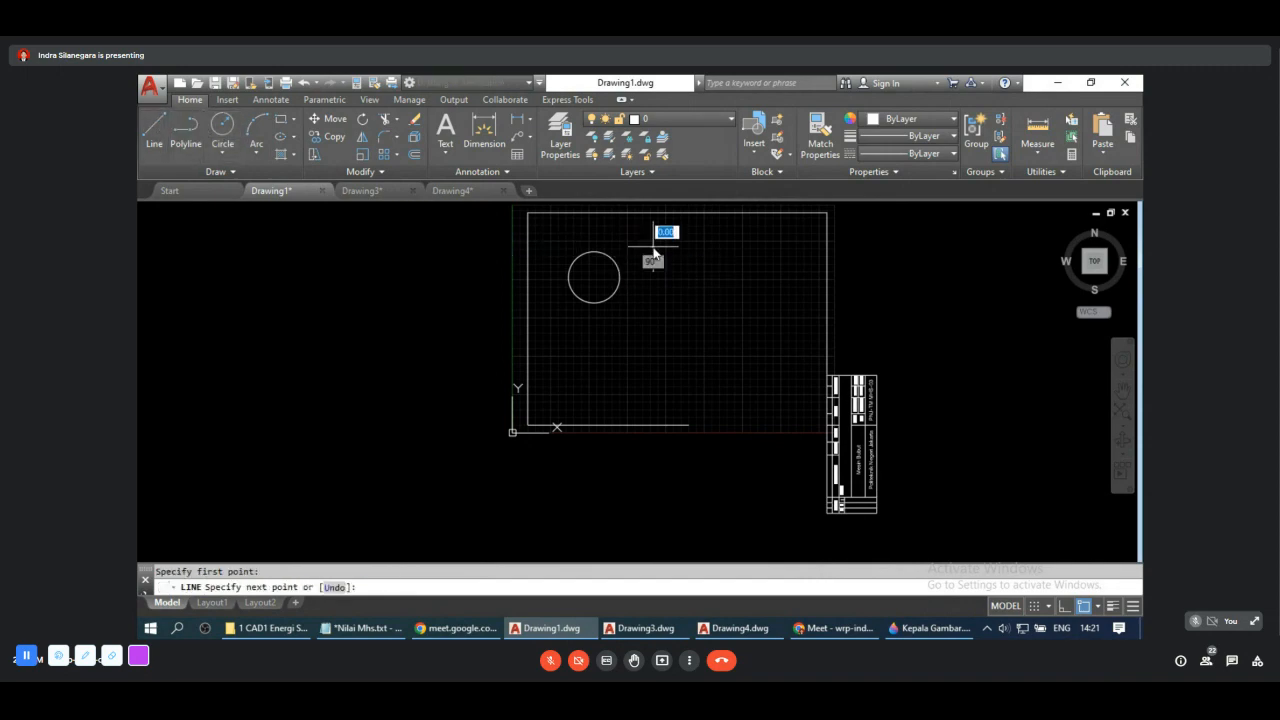
click(654, 328)
right_click(656, 318)
click(694, 326)
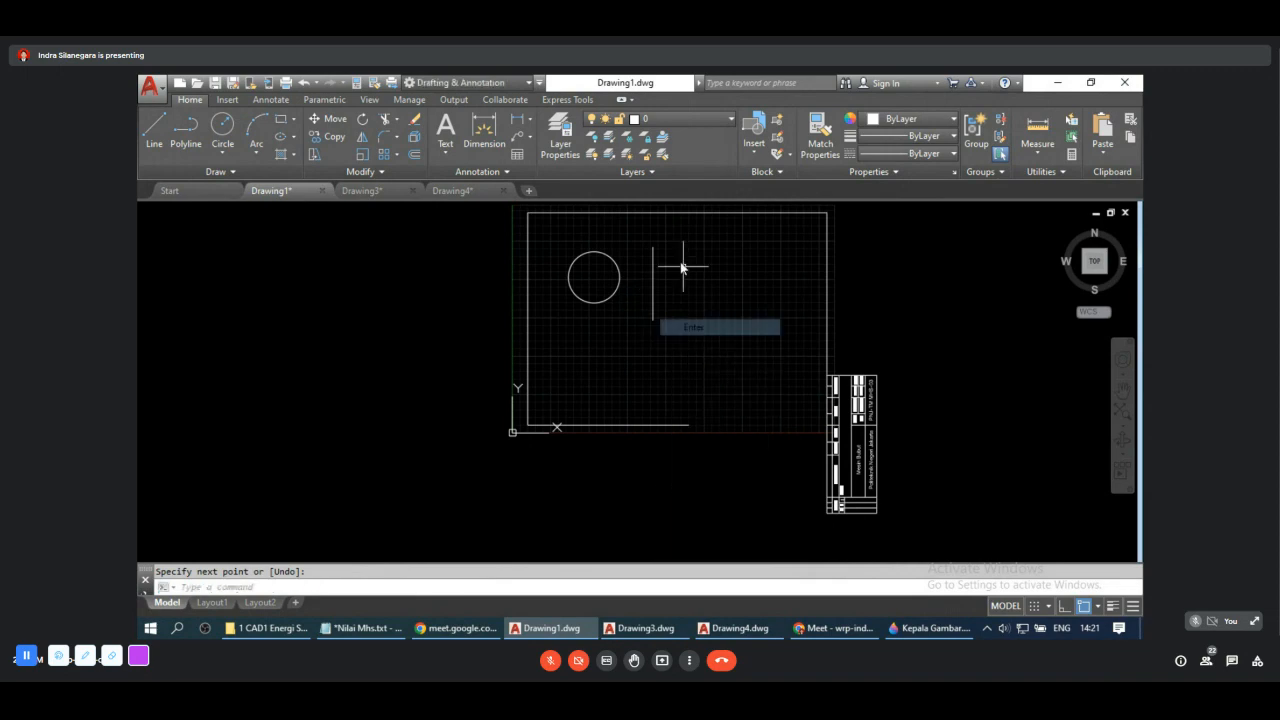
Step: Combine the vertical line and the circle into an unnamed group and select the group
click(980, 138)
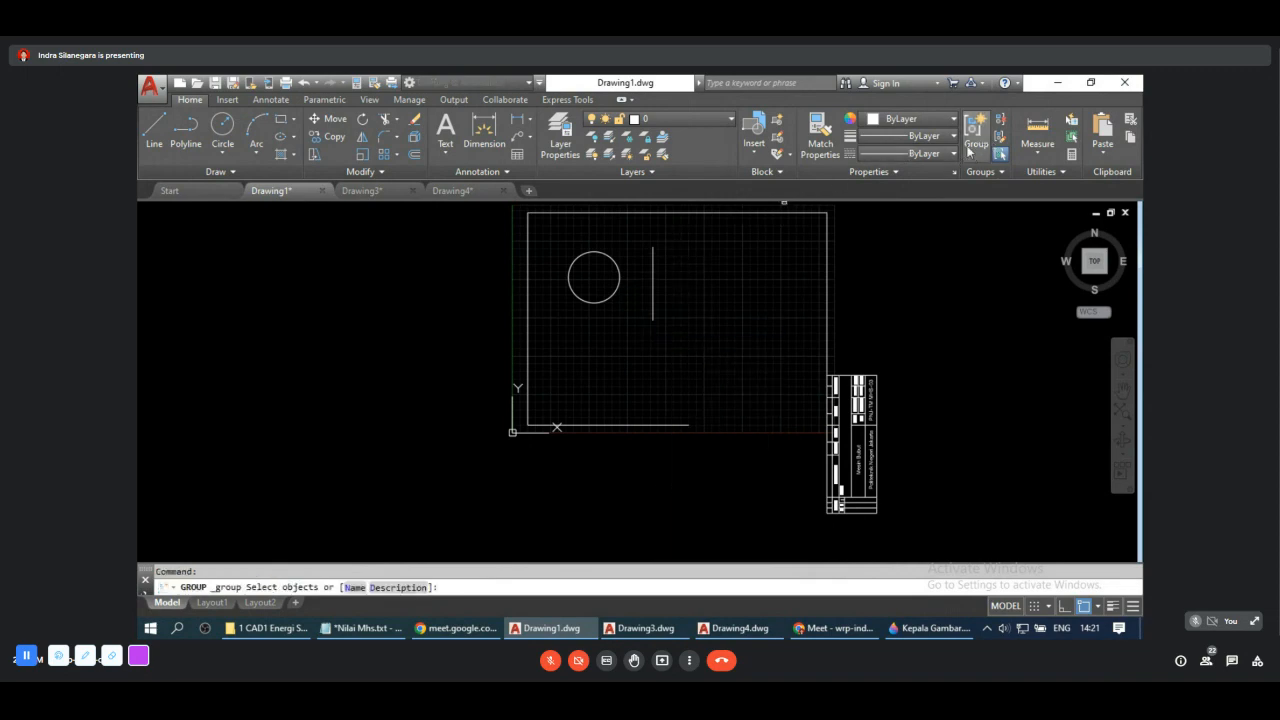
click(653, 271)
click(619, 280)
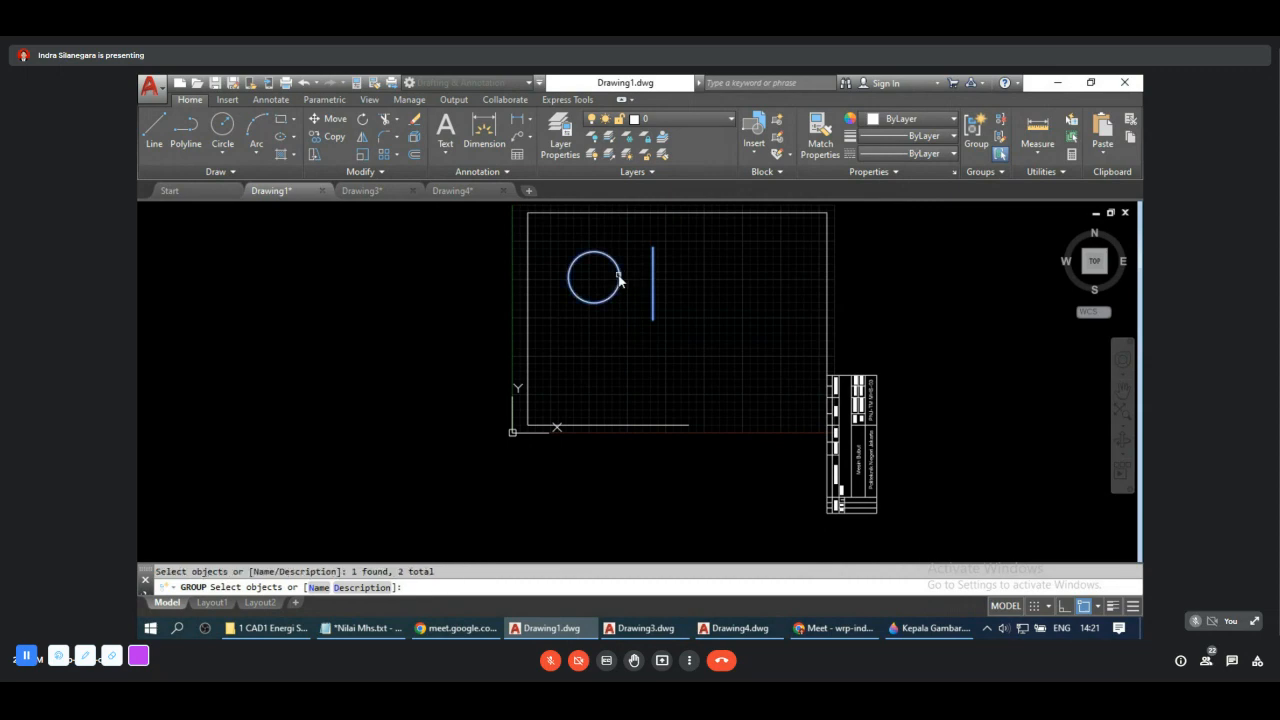
right_click(619, 280)
click(651, 286)
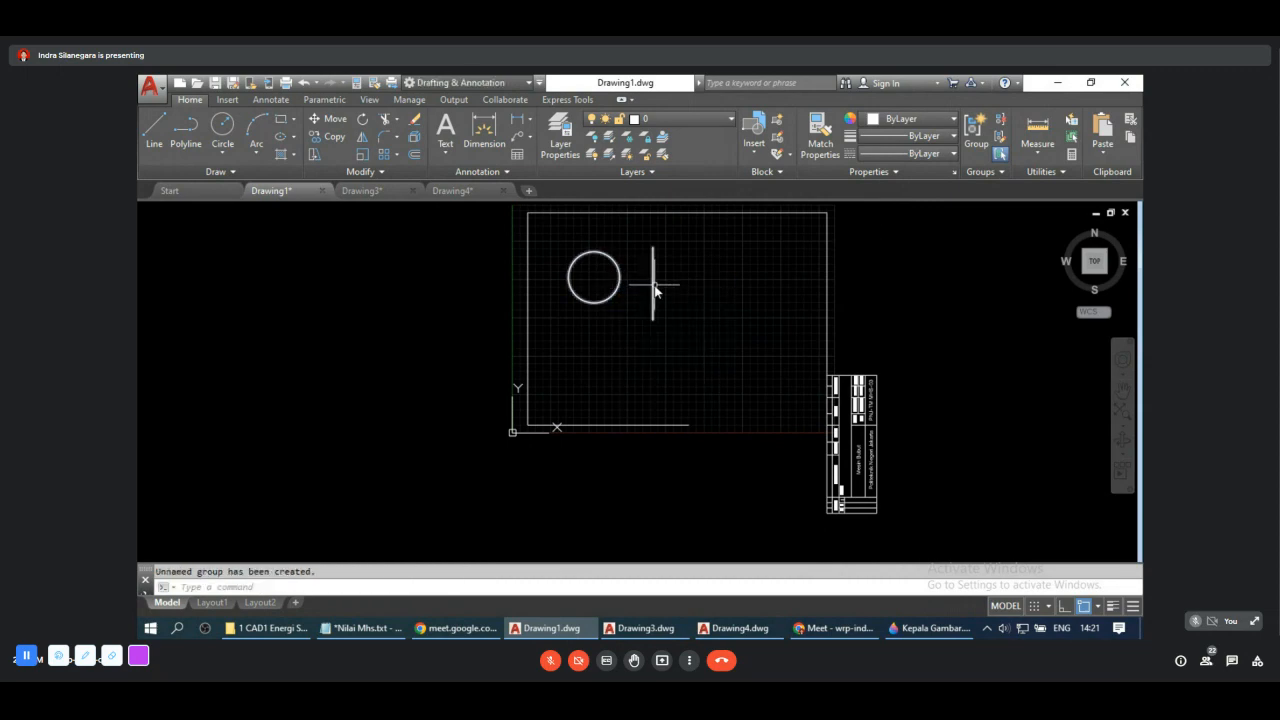
click(653, 286)
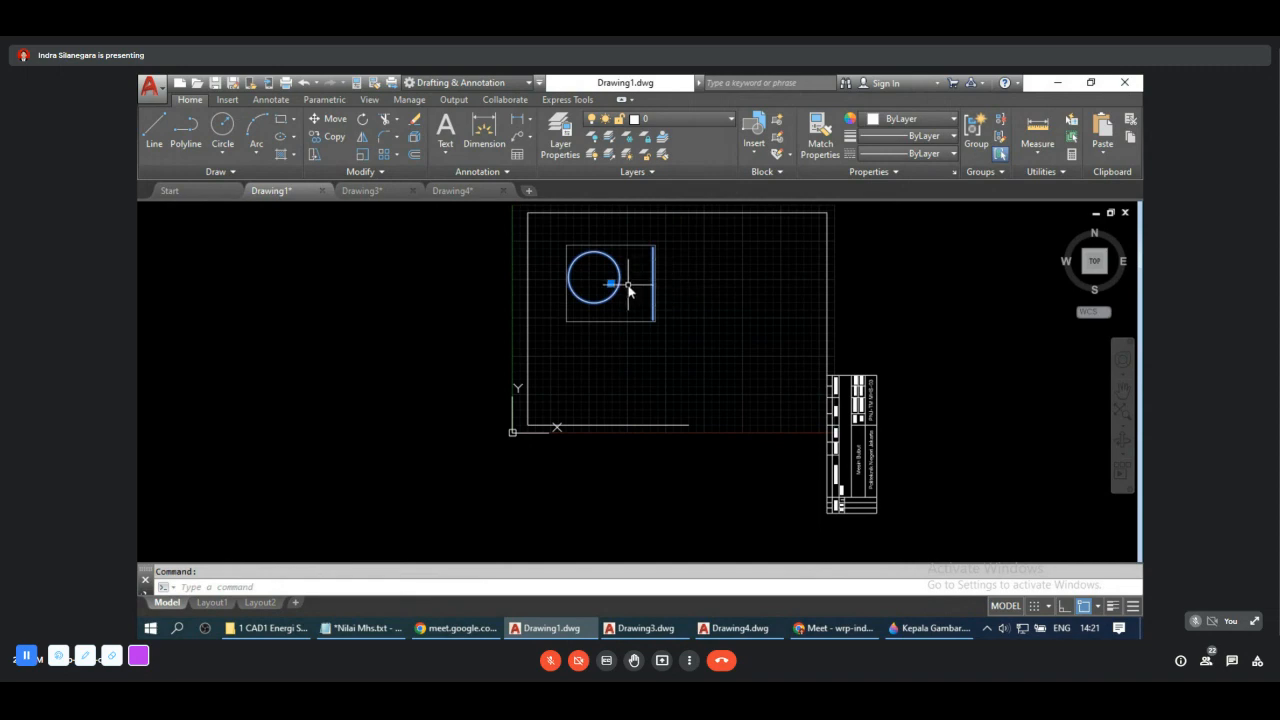
Step: Rotate the circle-and-line group about 90 degrees clockwise around the line's lower endpoint, so the line lies horizontal below the circle
text(Rotate)
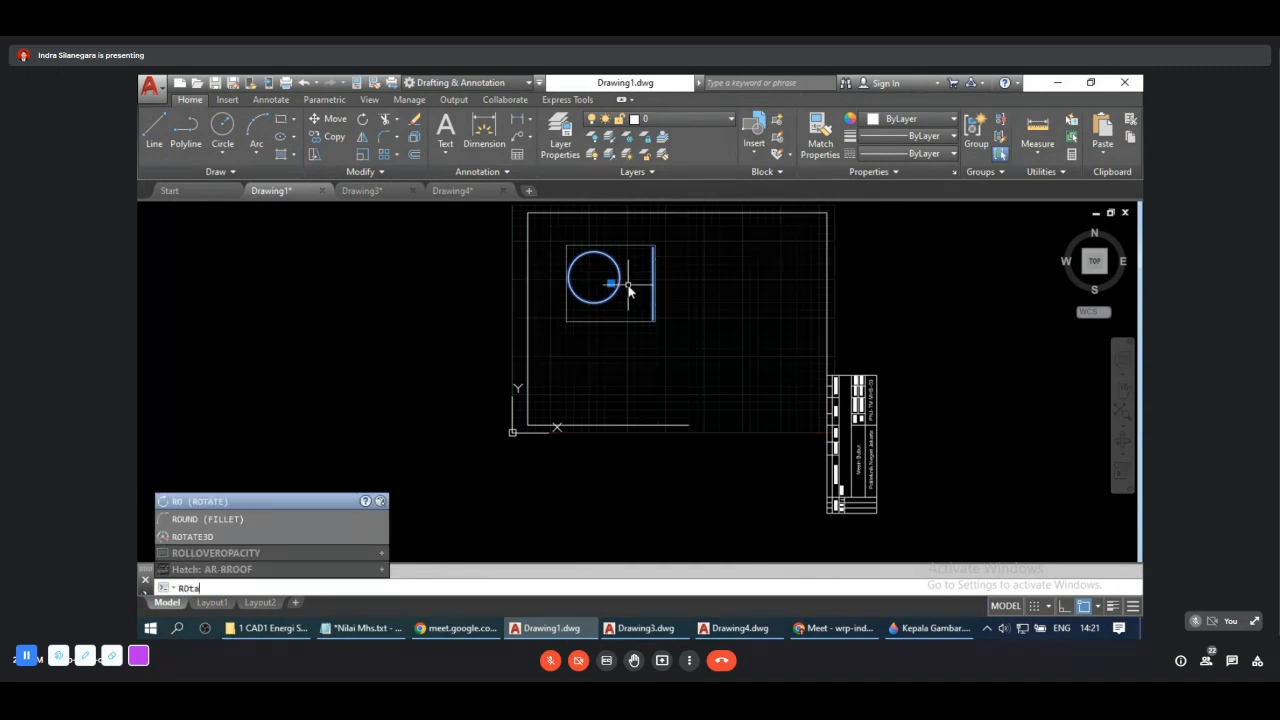
key(Return)
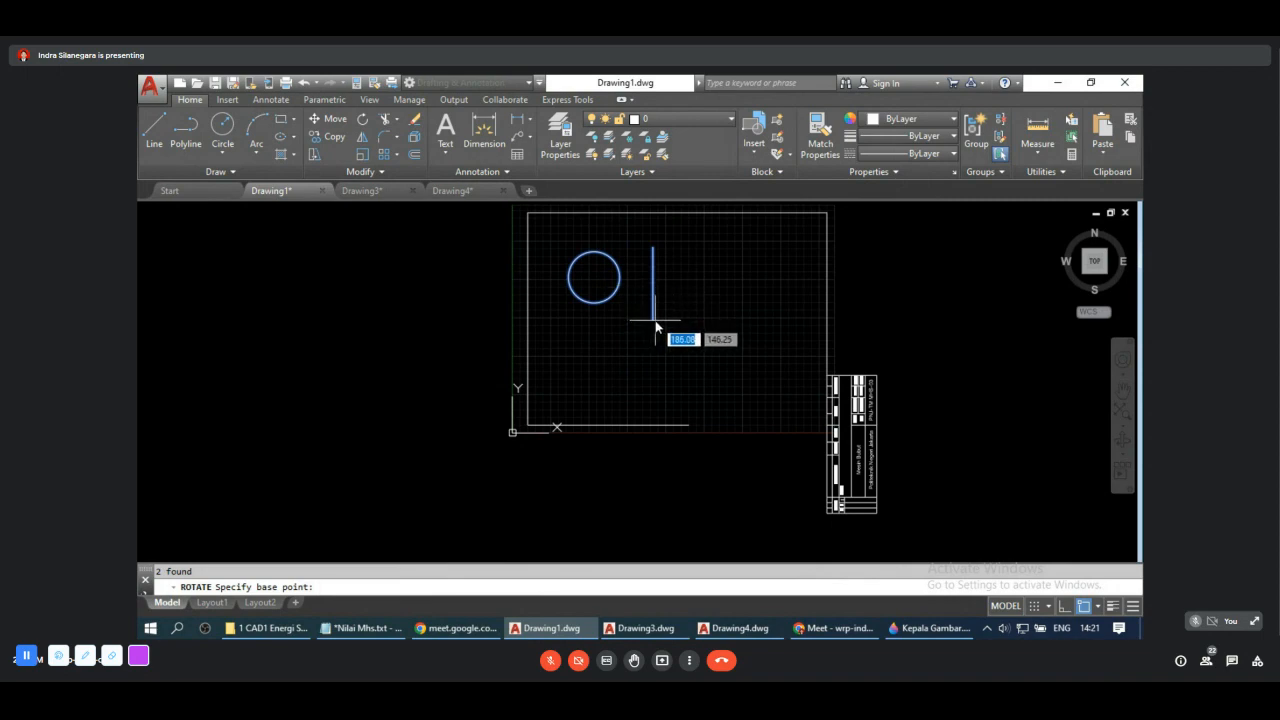
click(1100, 608)
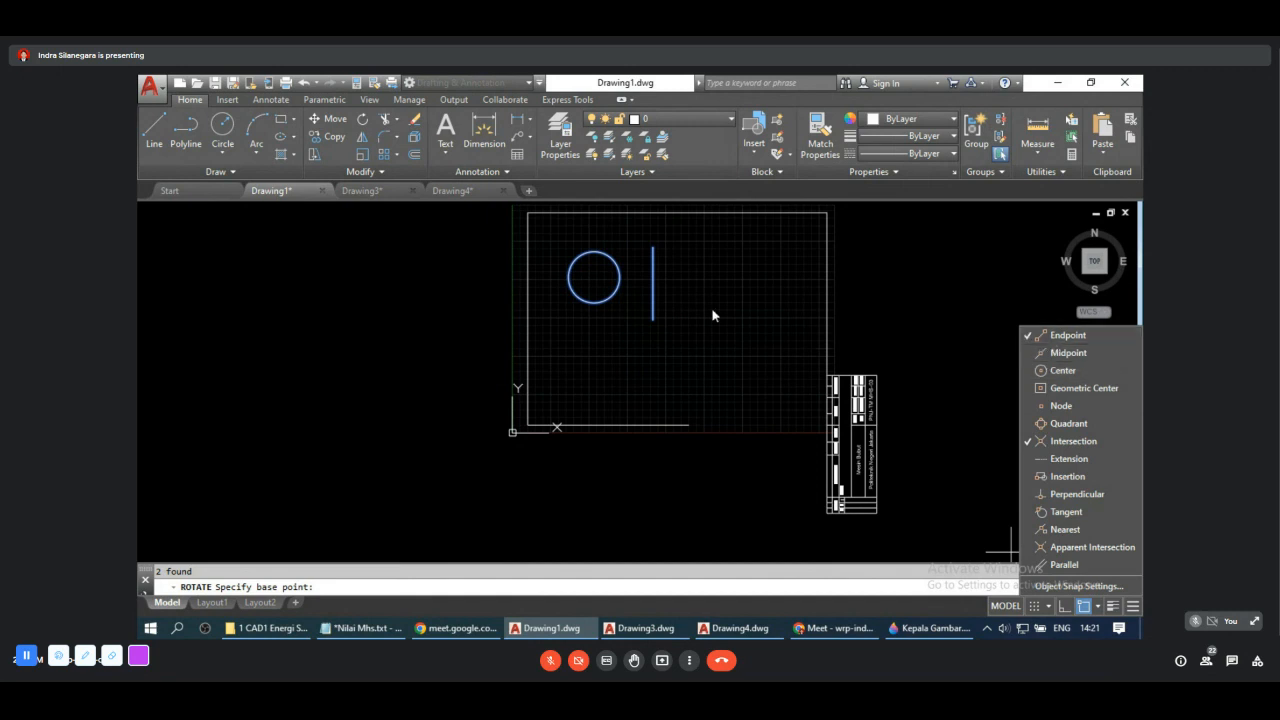
click(653, 320)
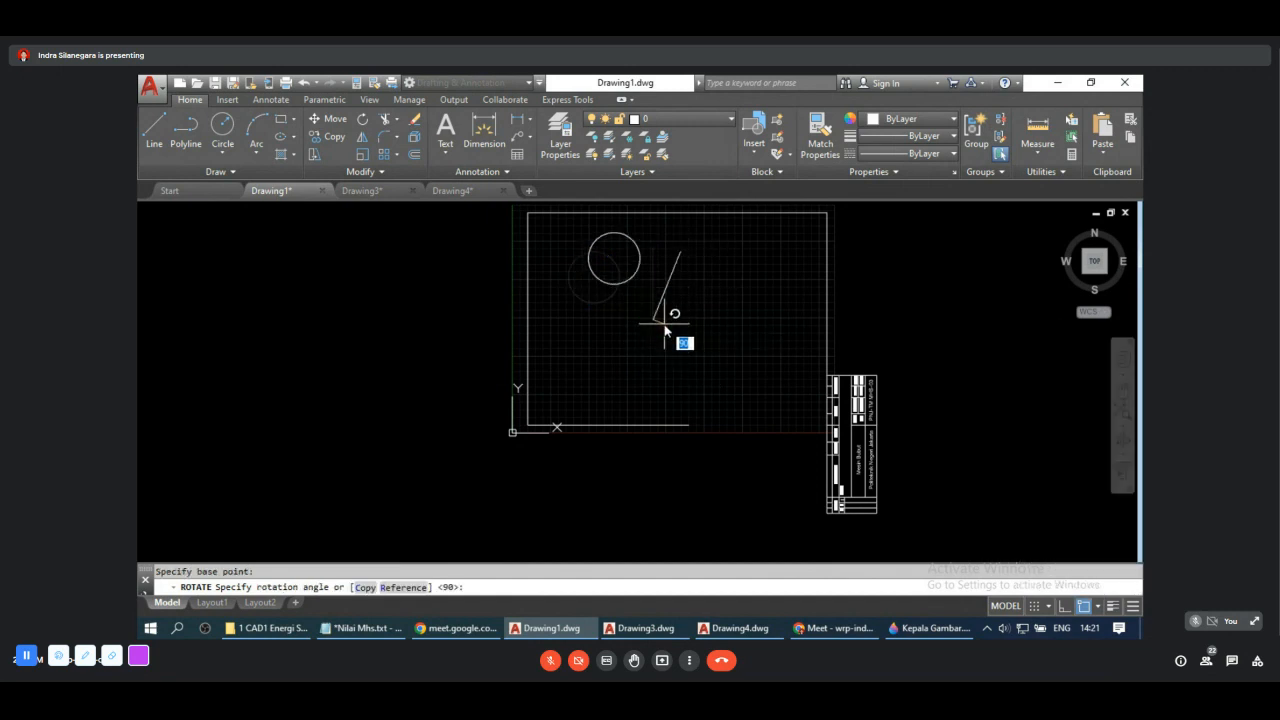
click(655, 392)
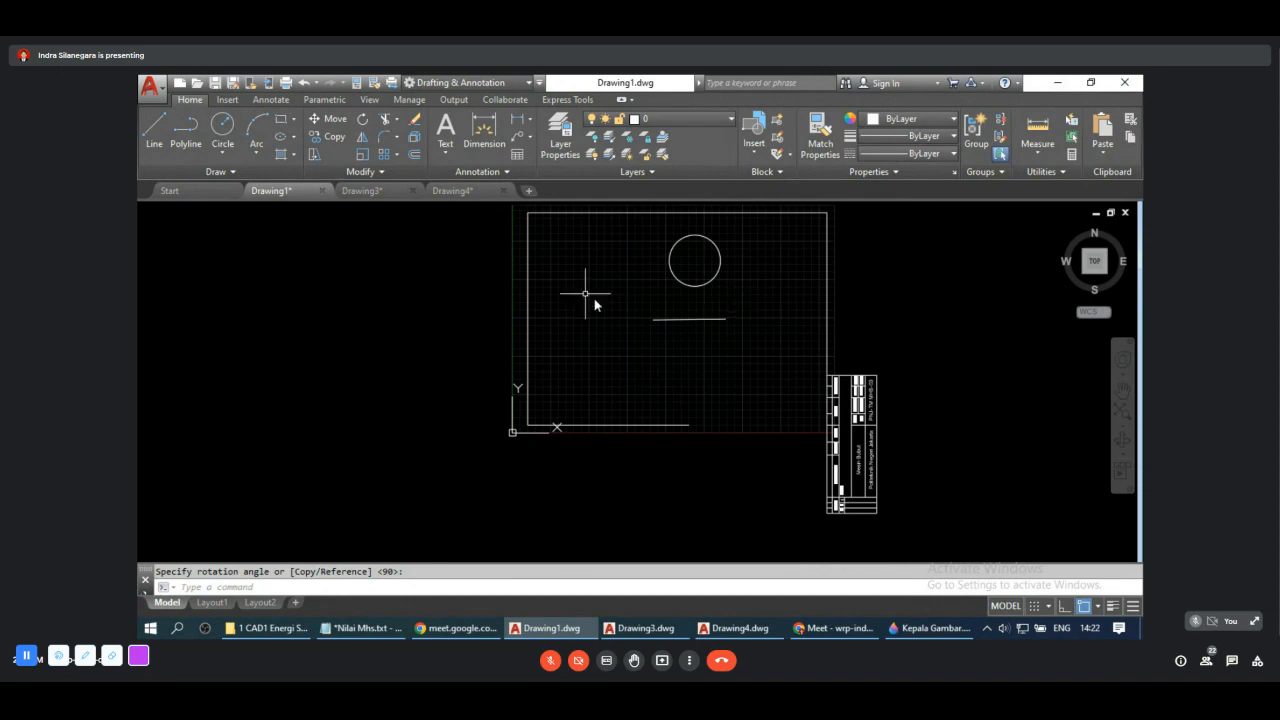
scroll(849, 271, up, 2)
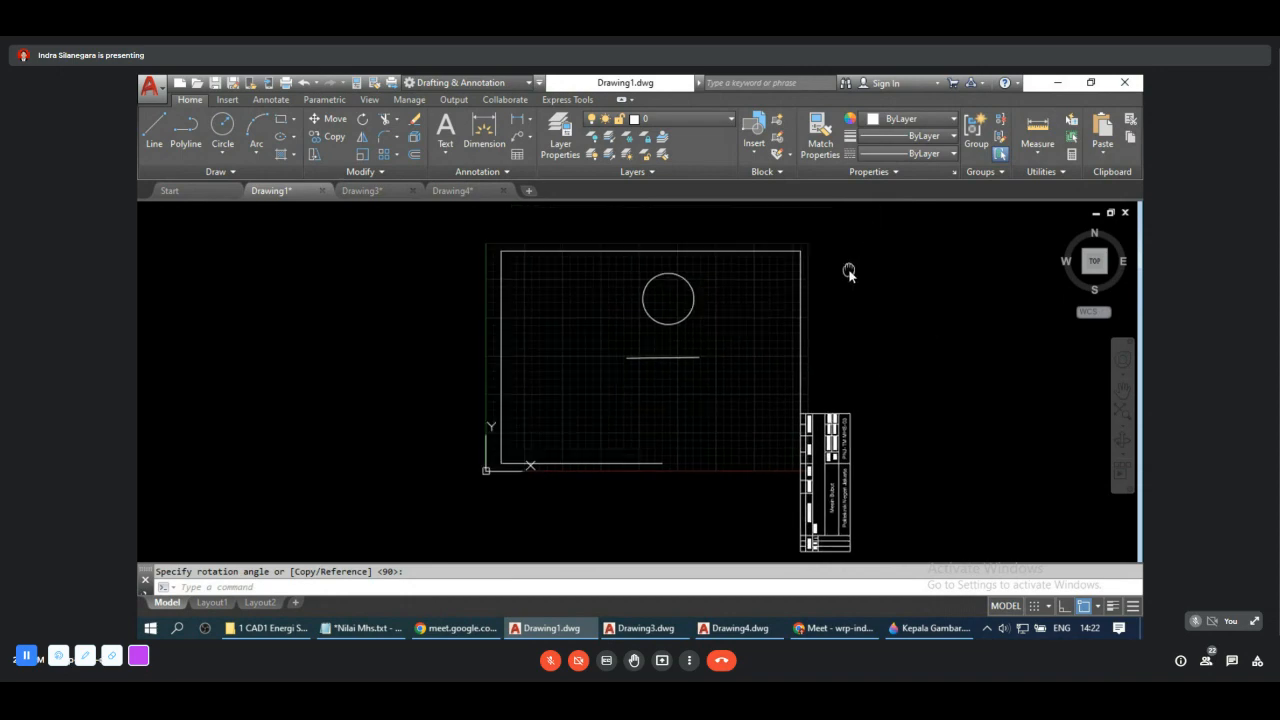
scroll(717, 360, down, 2)
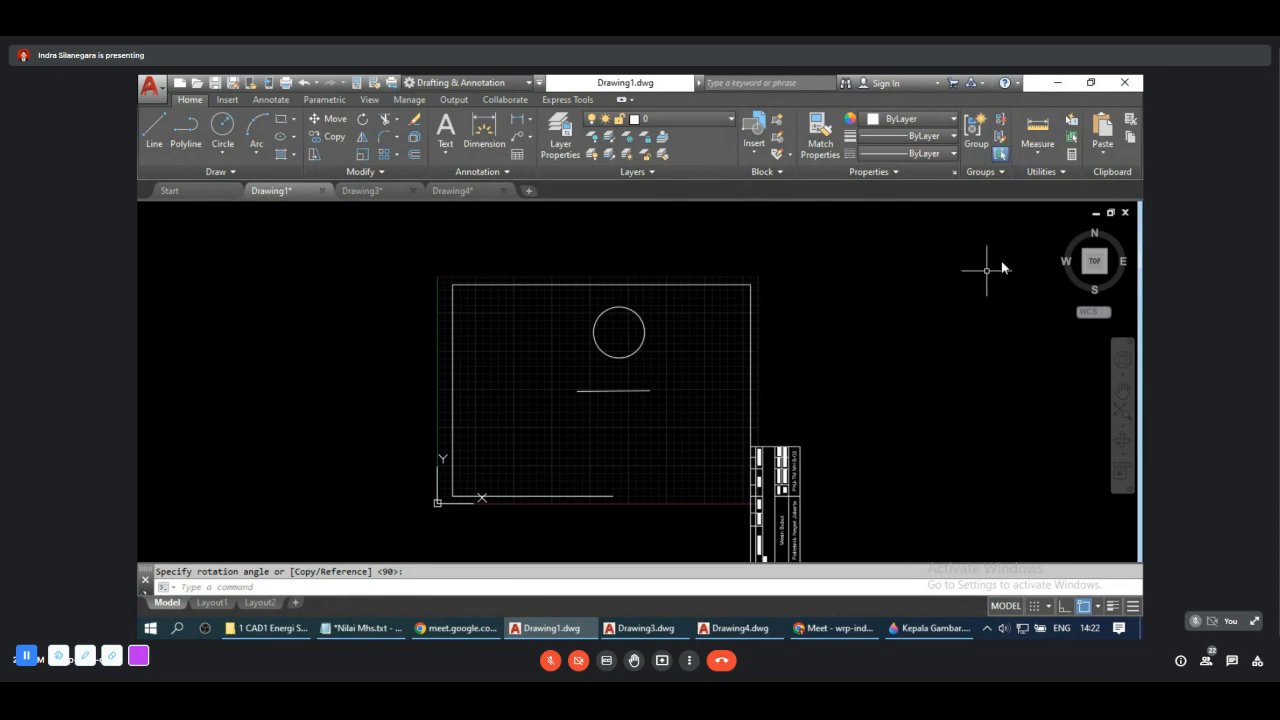
Step: Measure the distance between the frame's upper-left and upper-right corners
click(1040, 152)
click(1045, 184)
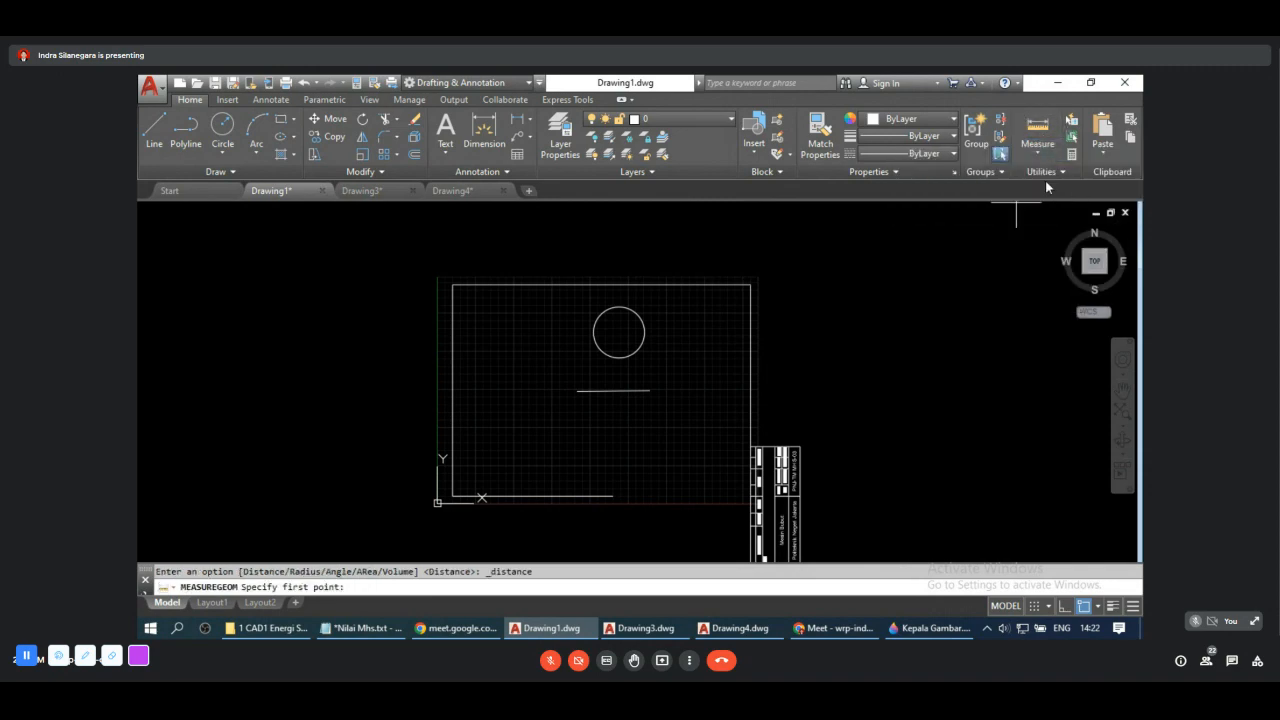
scroll(547, 295, up, 2)
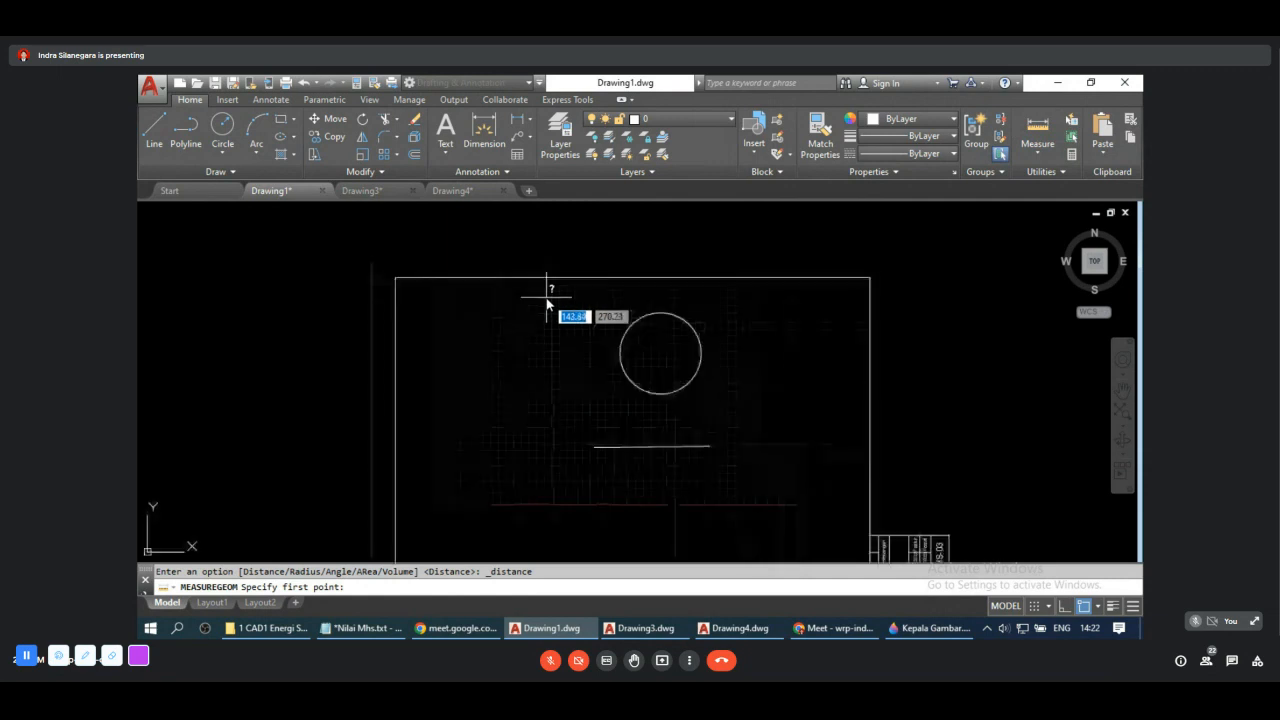
middle_drag(547, 305, 494, 349)
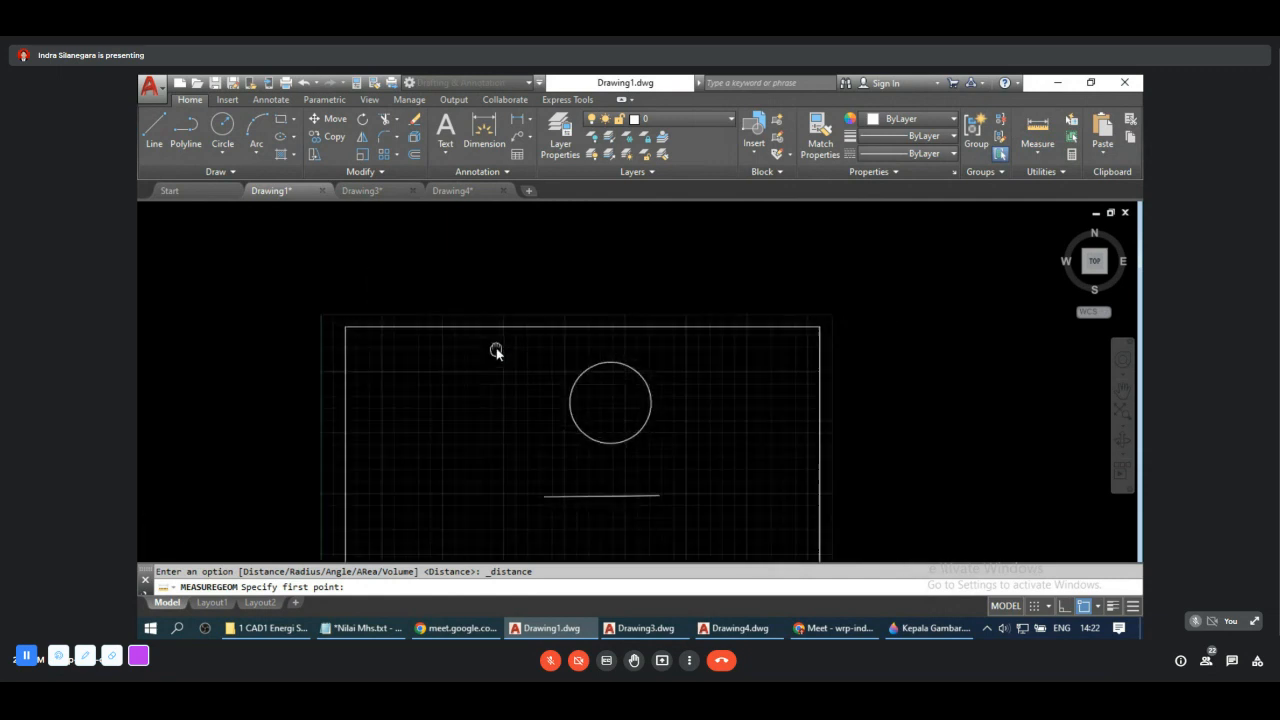
click(345, 326)
click(820, 326)
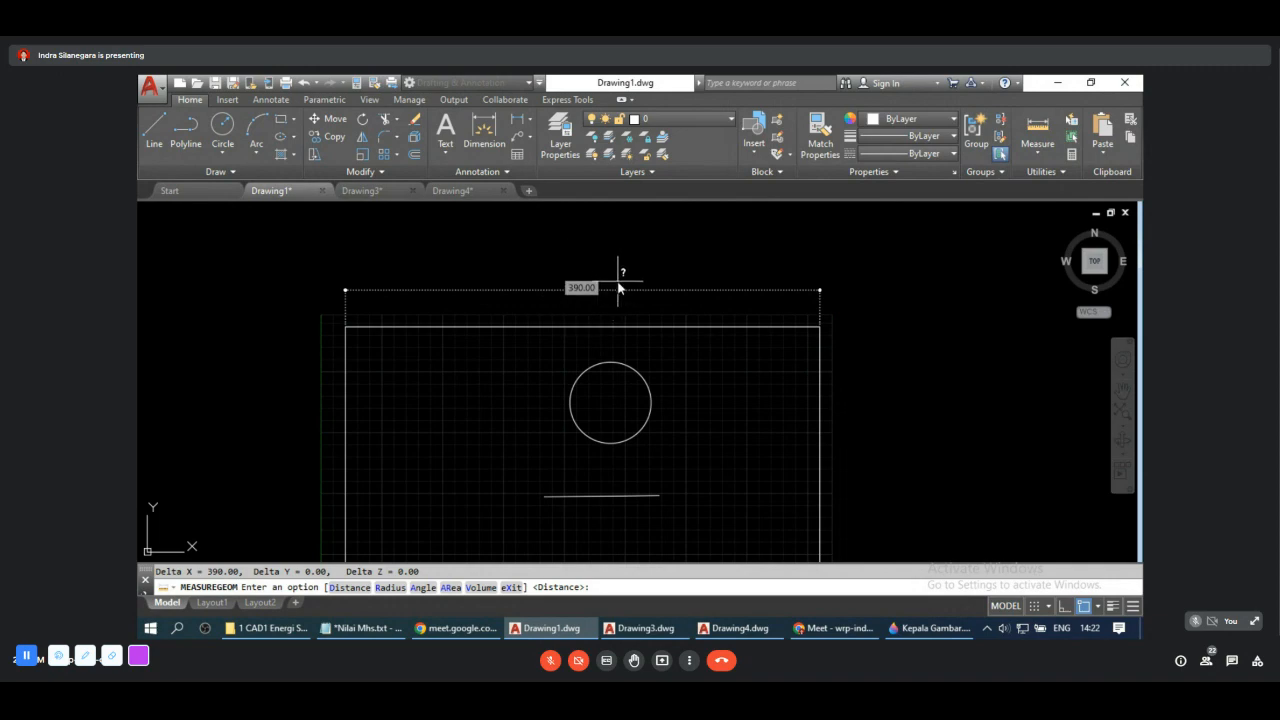
Step: Measure the circle's radius and the angle between the frame's upper edge and its left edge
click(390, 587)
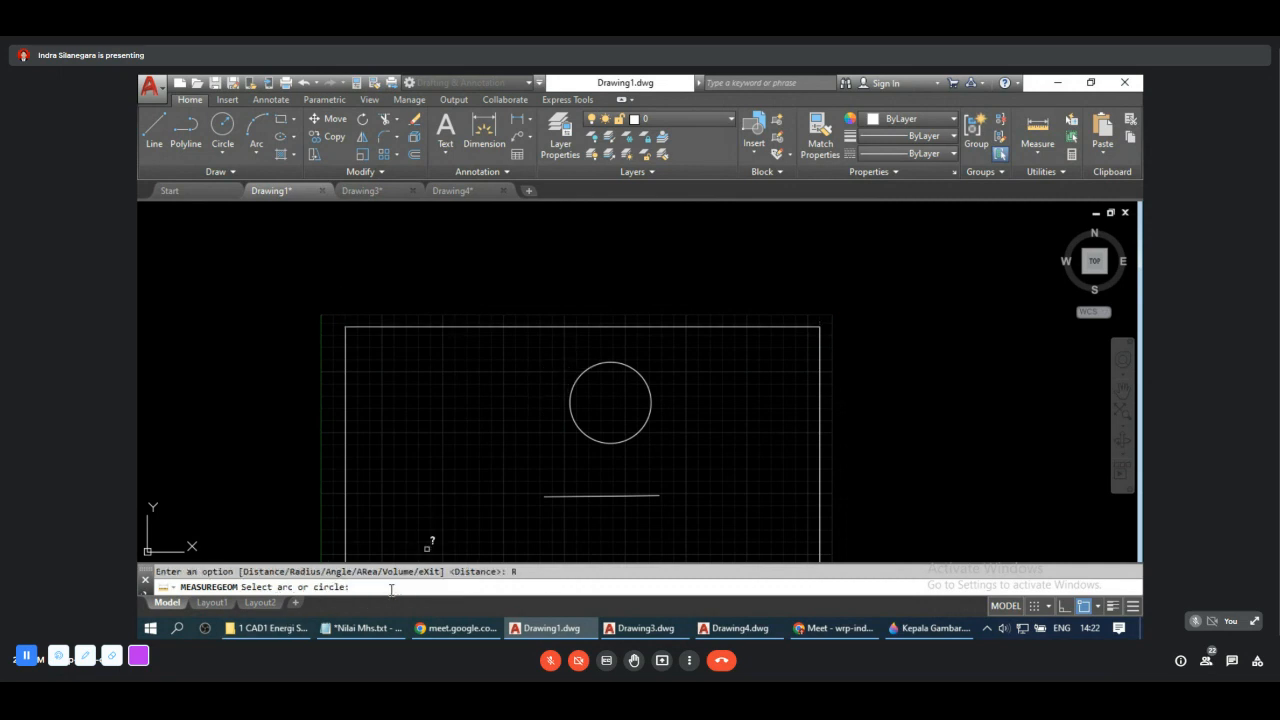
click(646, 381)
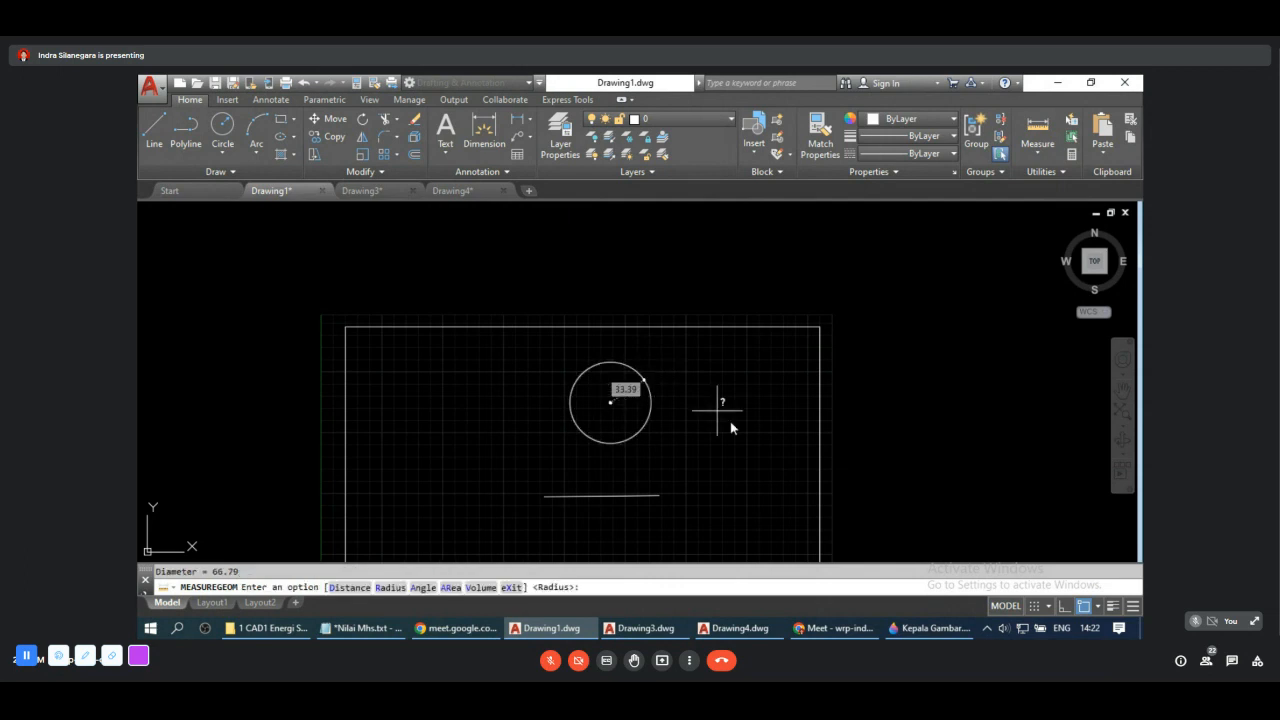
click(421, 588)
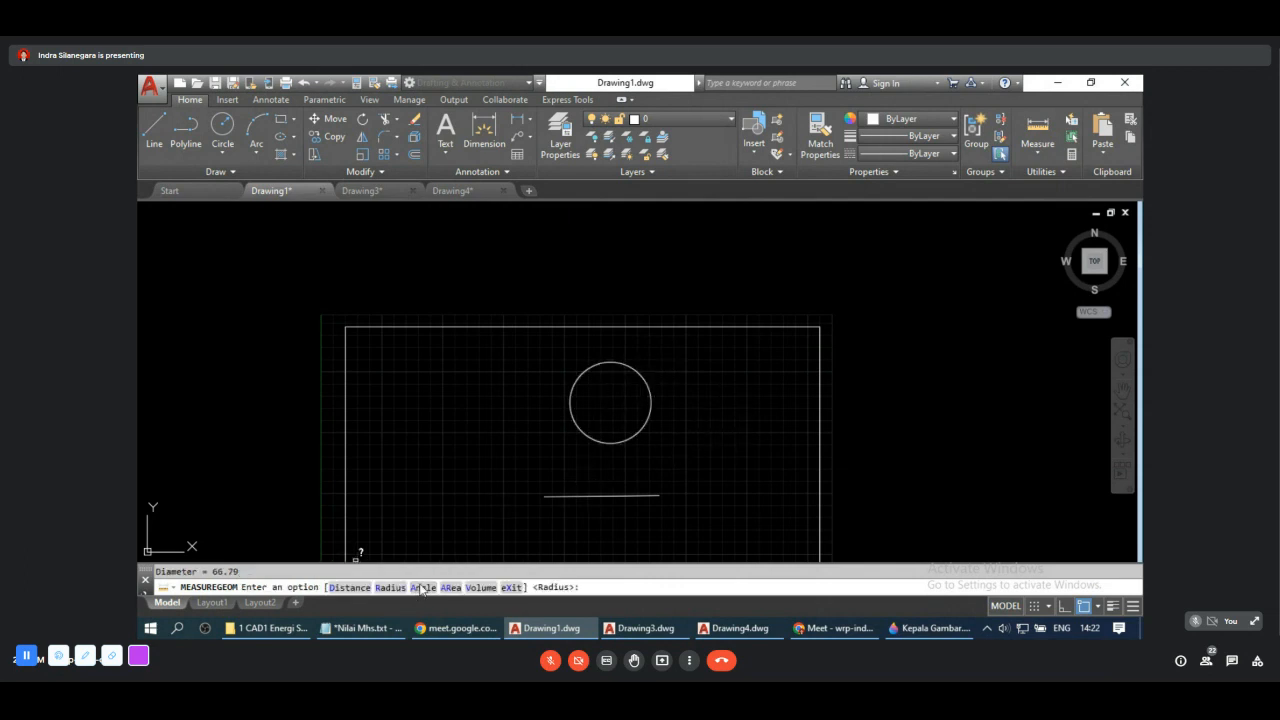
click(414, 328)
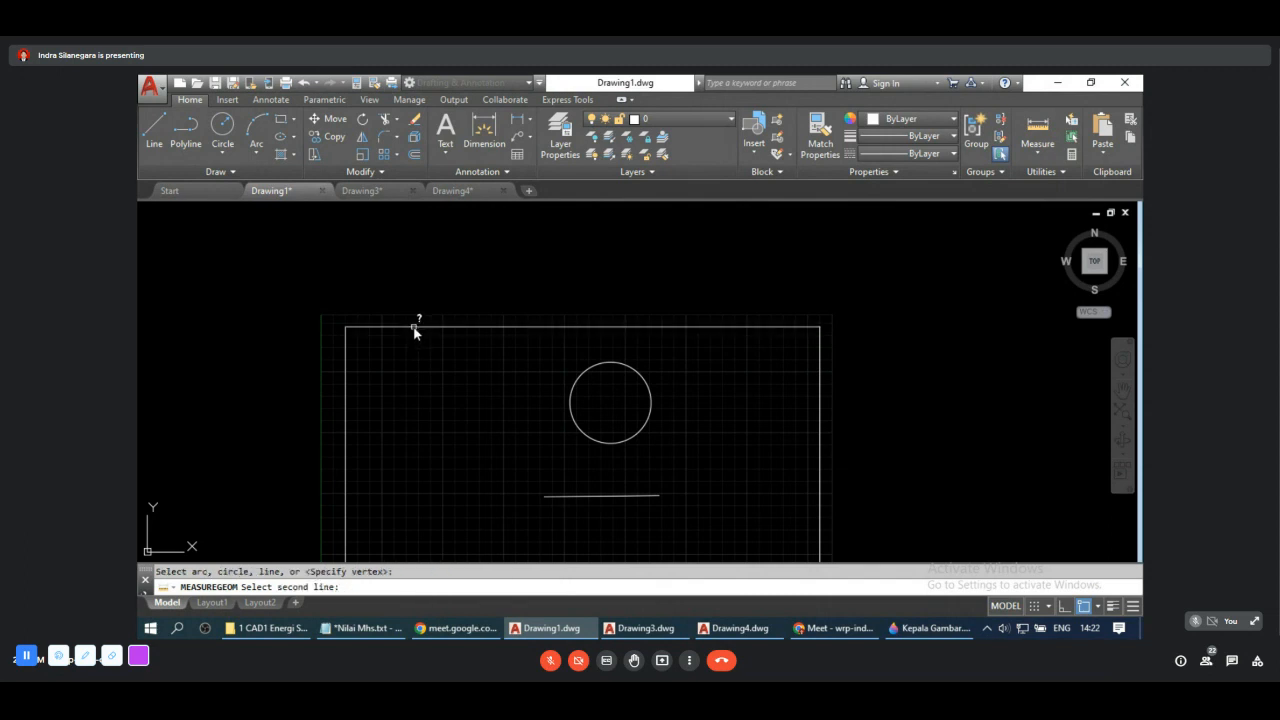
click(347, 376)
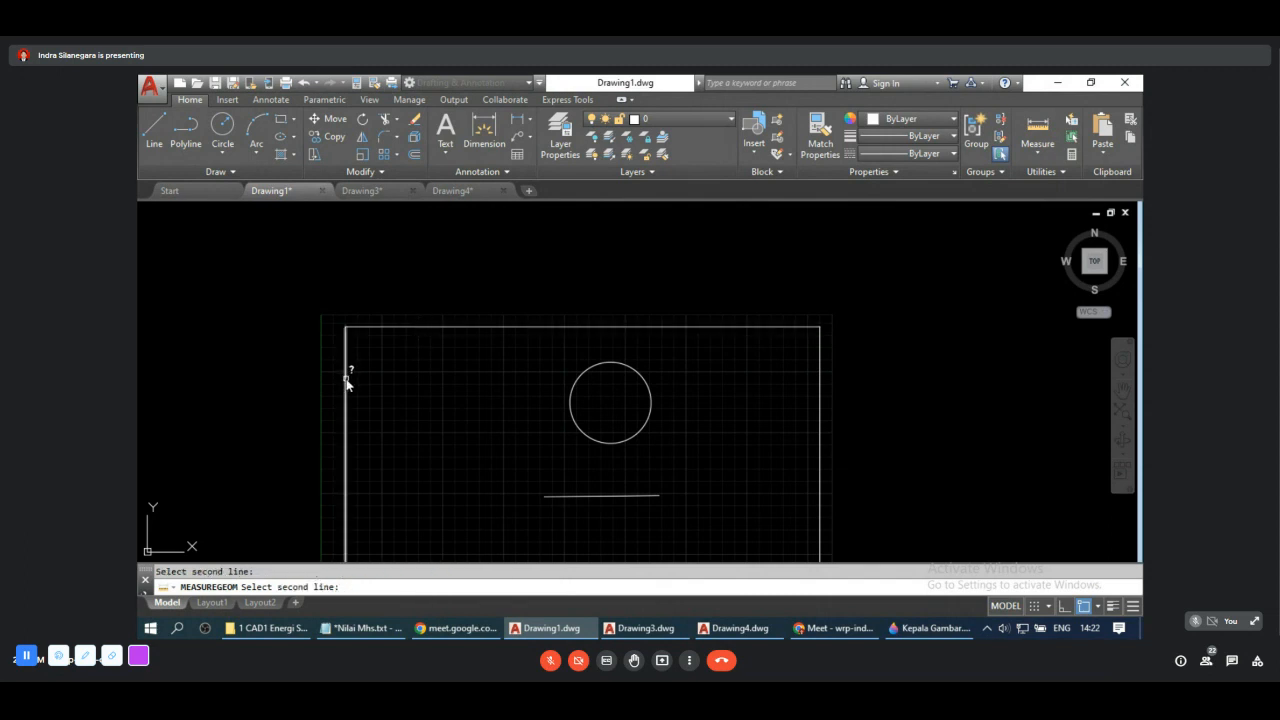
scroll(578, 392, down, 4)
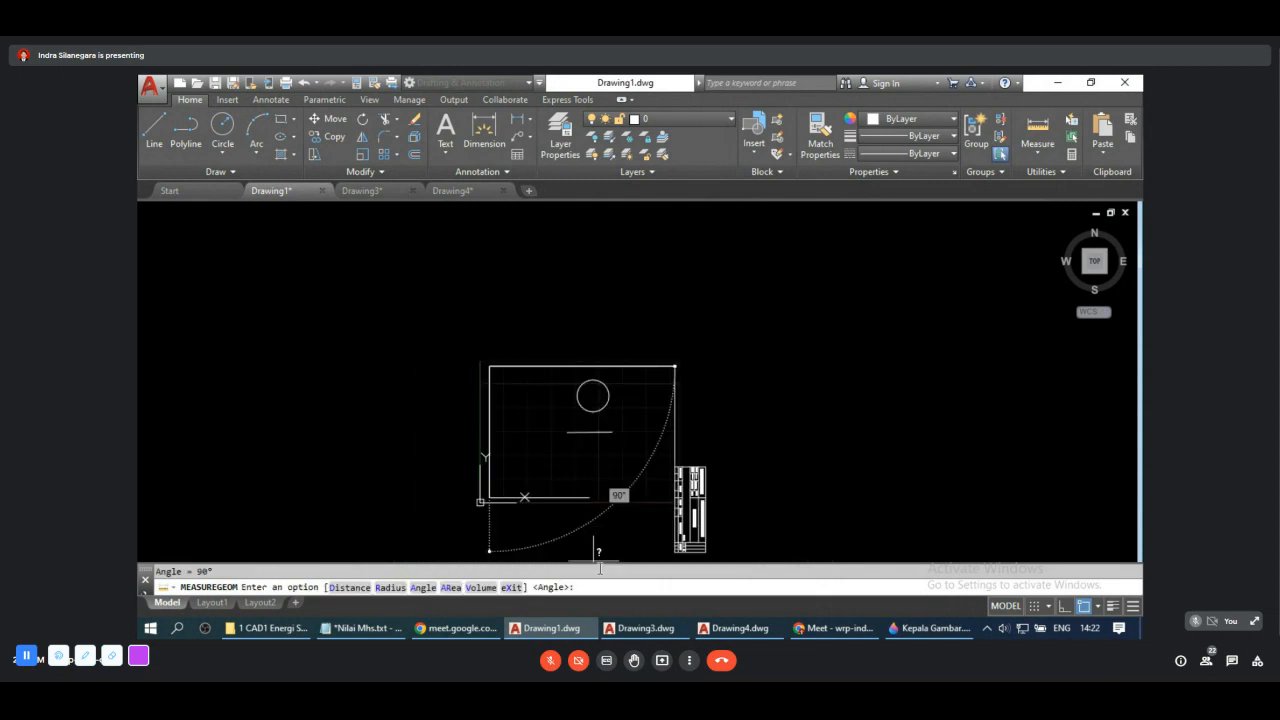
scroll(624, 520, up, 2)
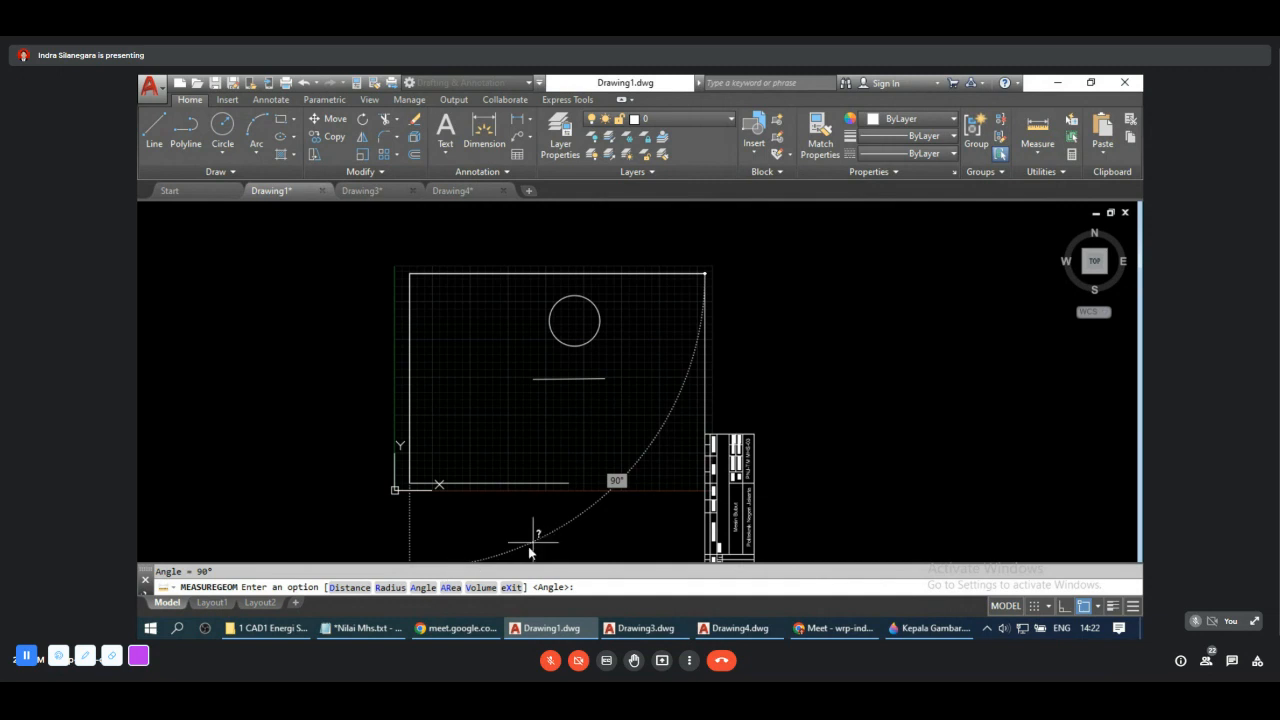
Step: Measure the area enclosed by the frame by picking its four corners, and end the measurement
click(452, 587)
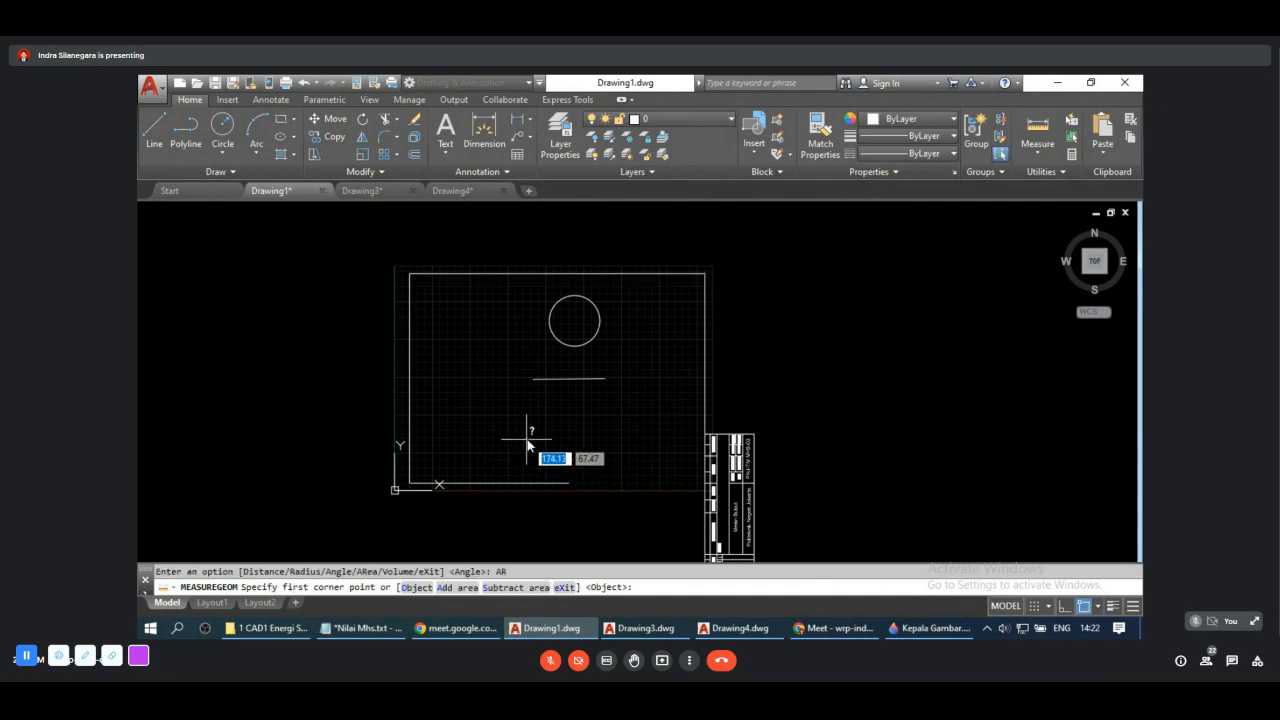
scroll(530, 432, down, 2)
click(457, 342)
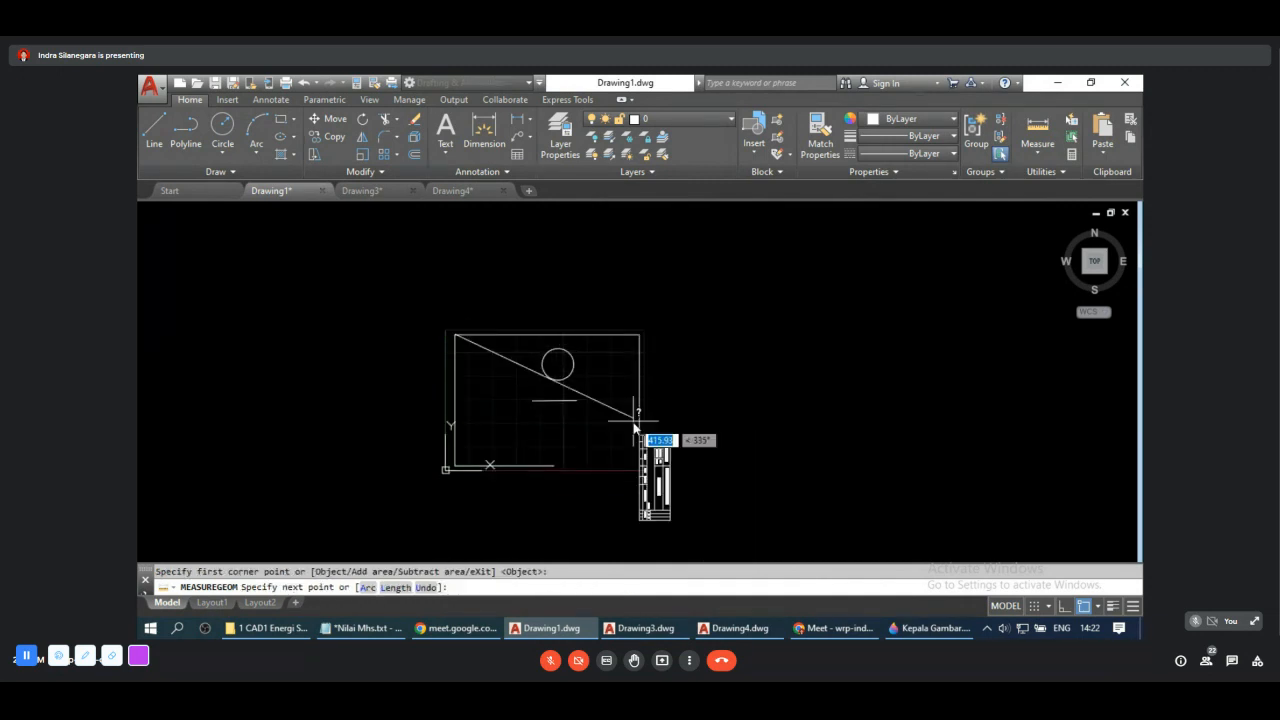
click(641, 336)
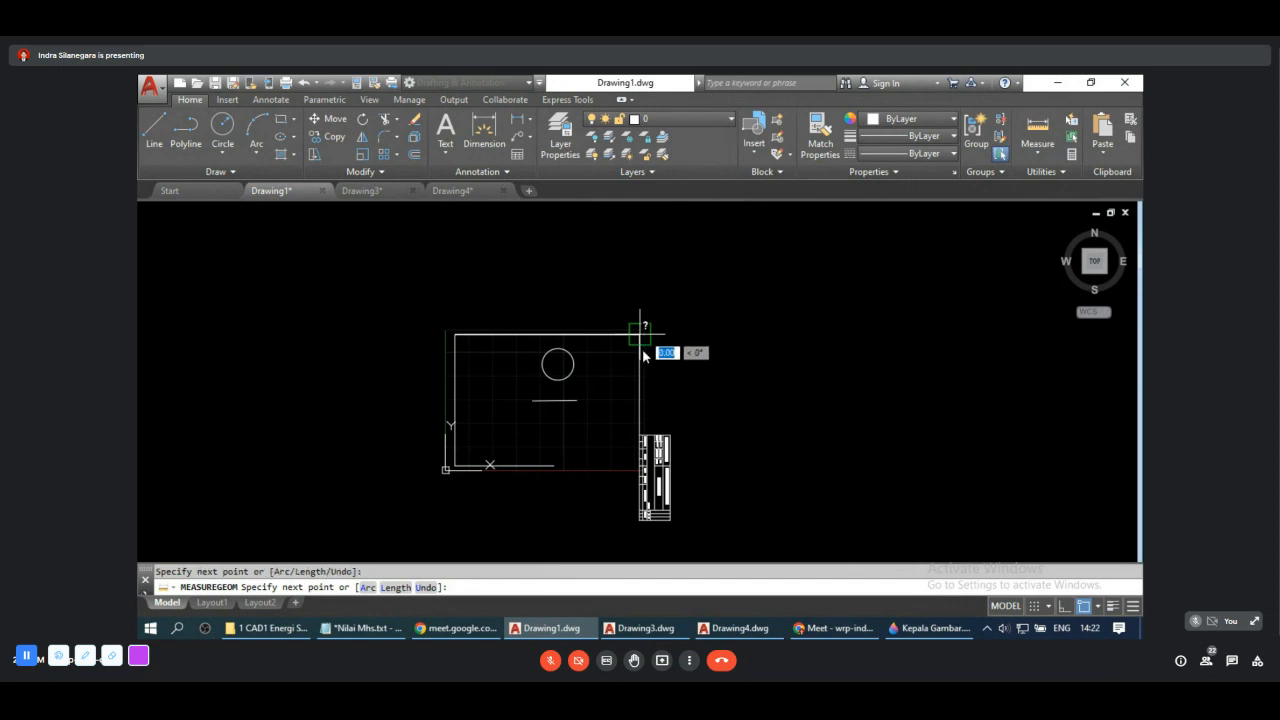
click(642, 468)
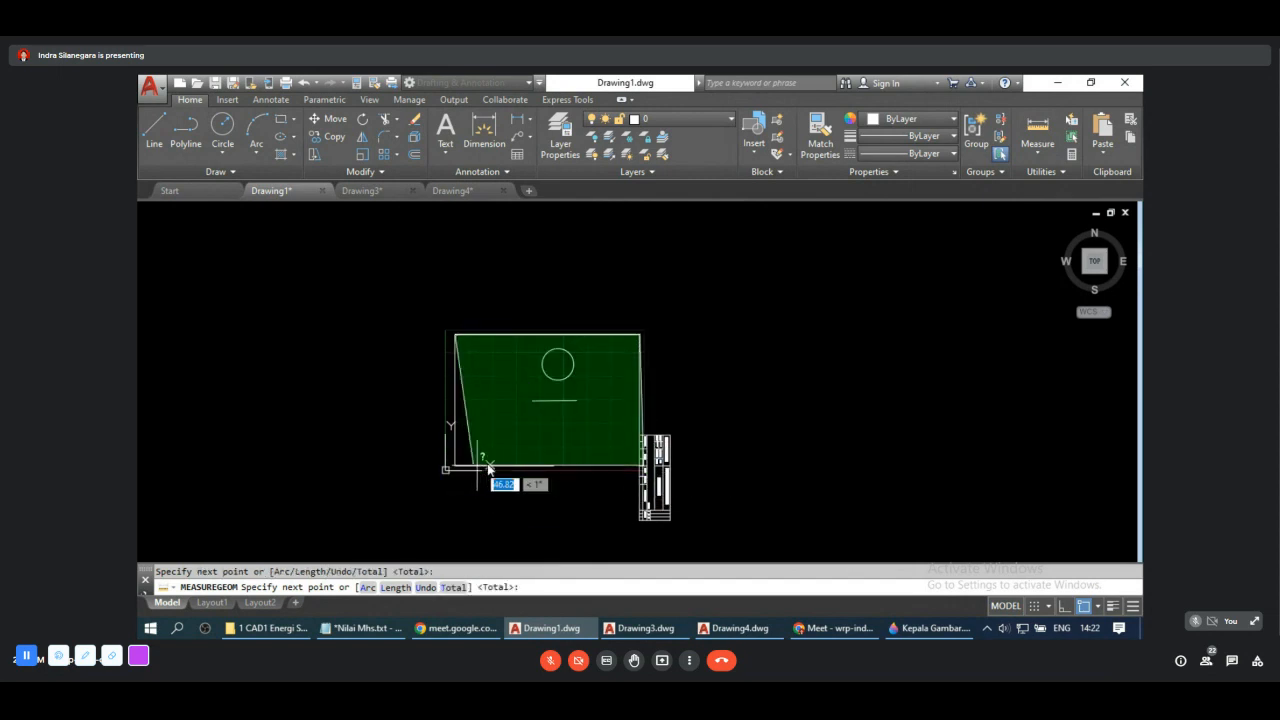
click(488, 467)
key(Return)
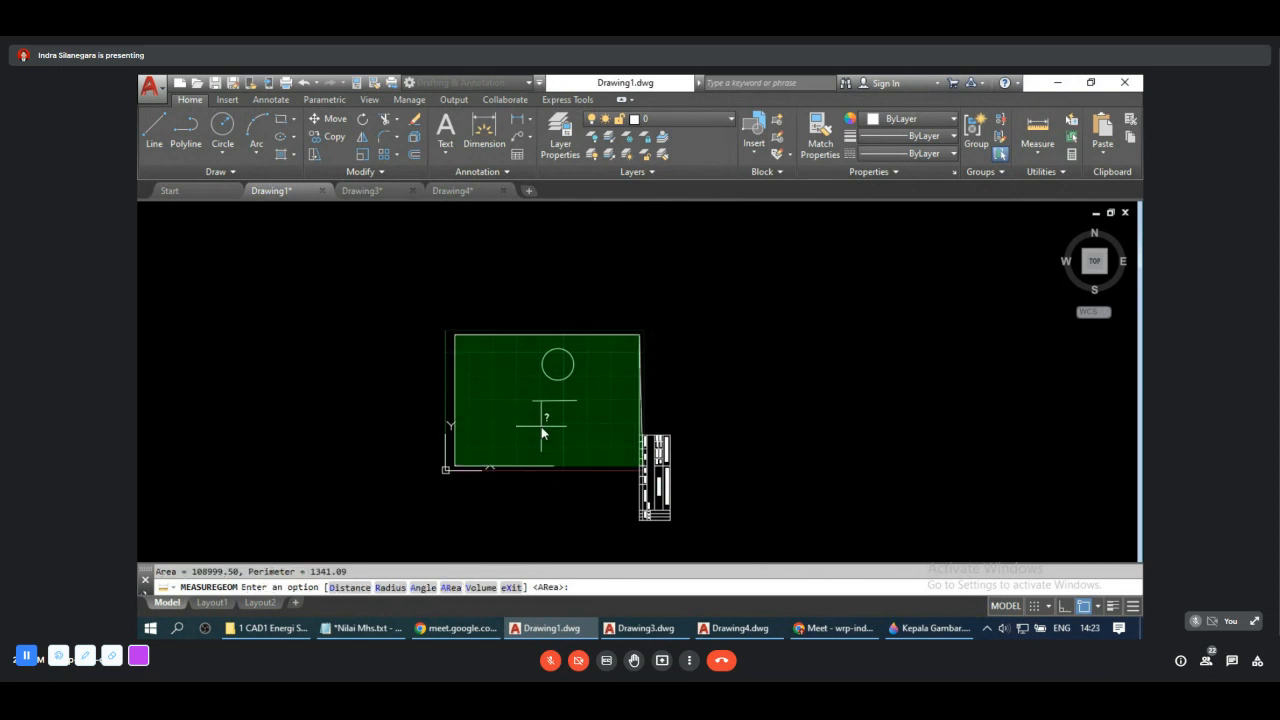
scroll(565, 421, up, 2)
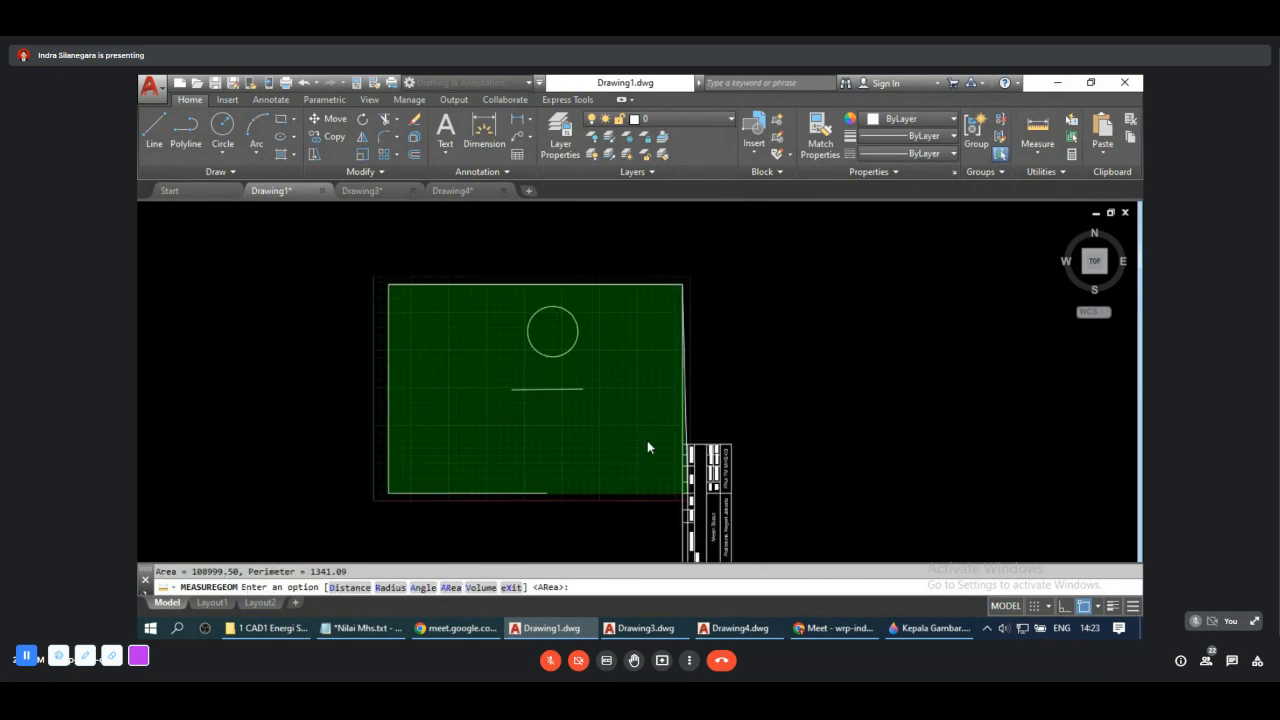
scroll(647, 440, up, 3)
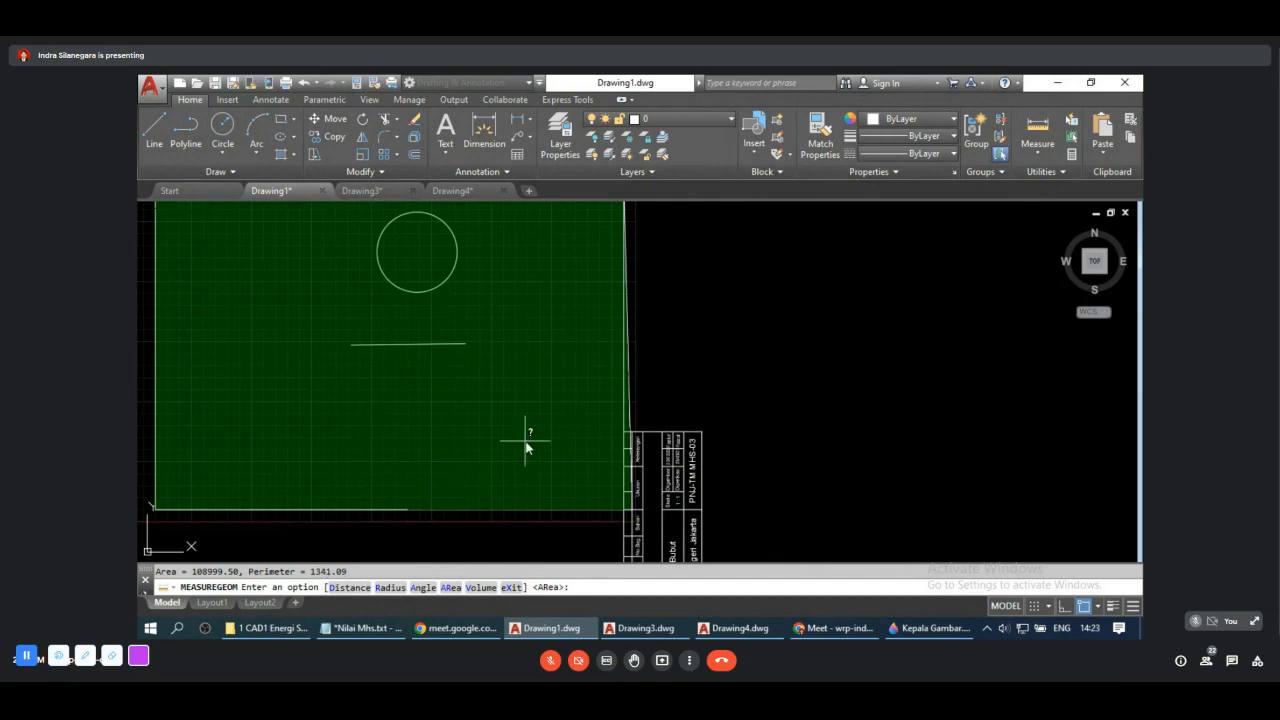
scroll(598, 431, down, 2)
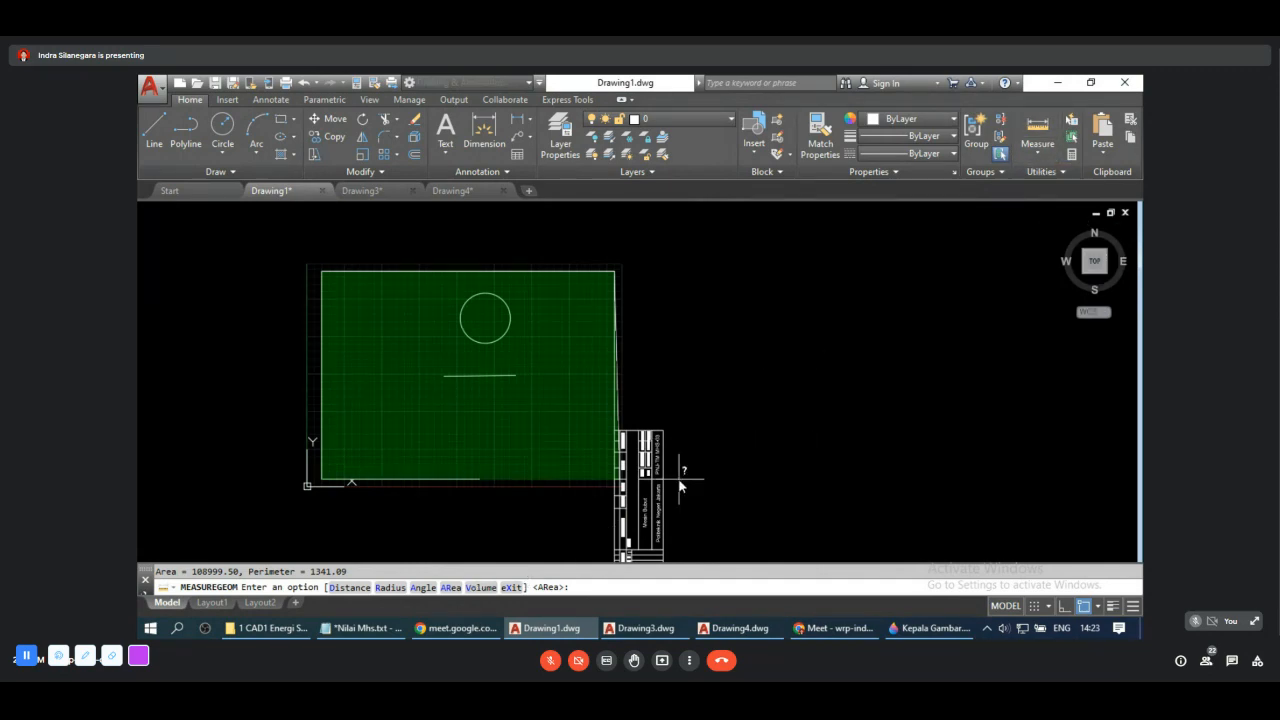
key(Escape)
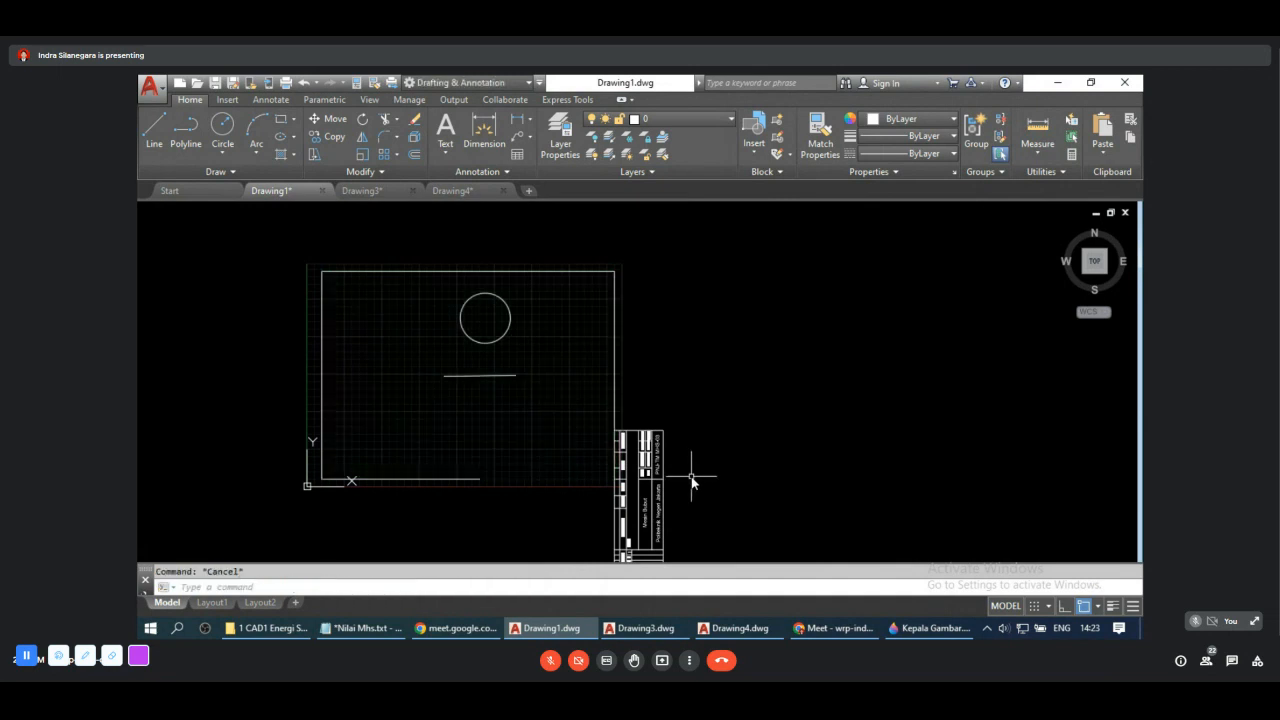
Step: Calculate 9*9 with the QuickCalc calculator and close it
click(1072, 156)
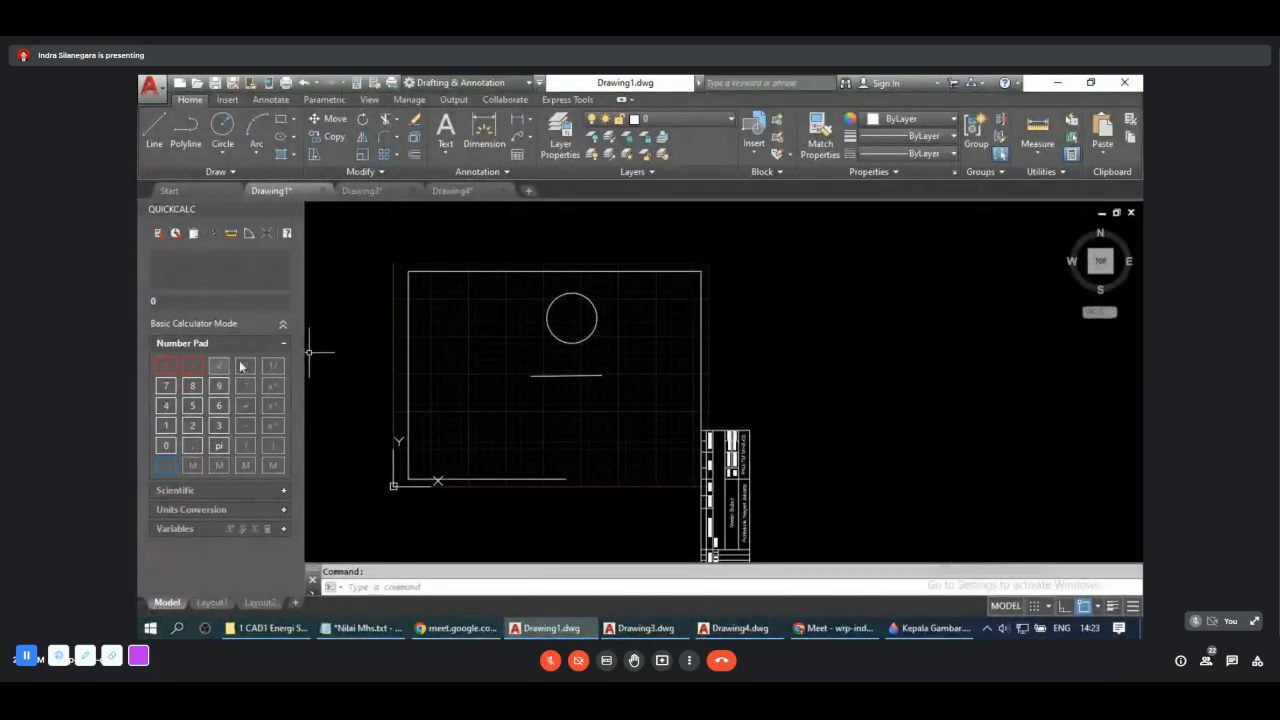
click(219, 385)
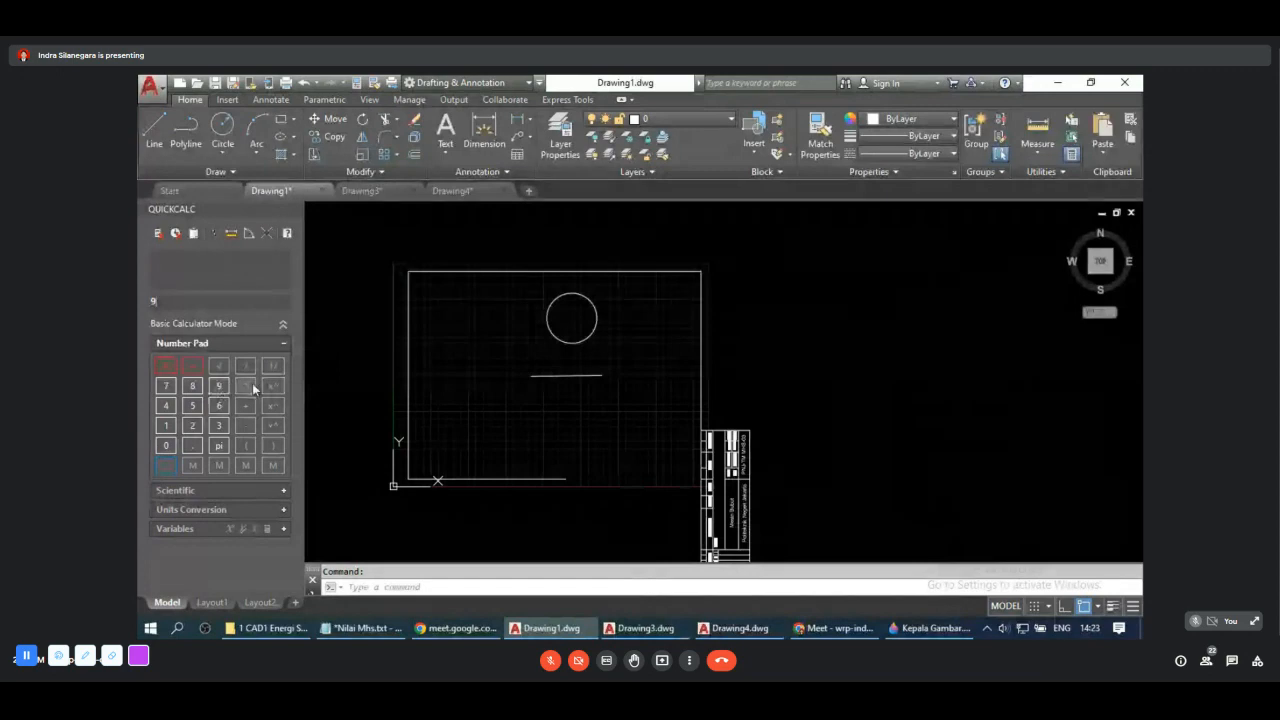
click(247, 386)
click(222, 389)
click(166, 465)
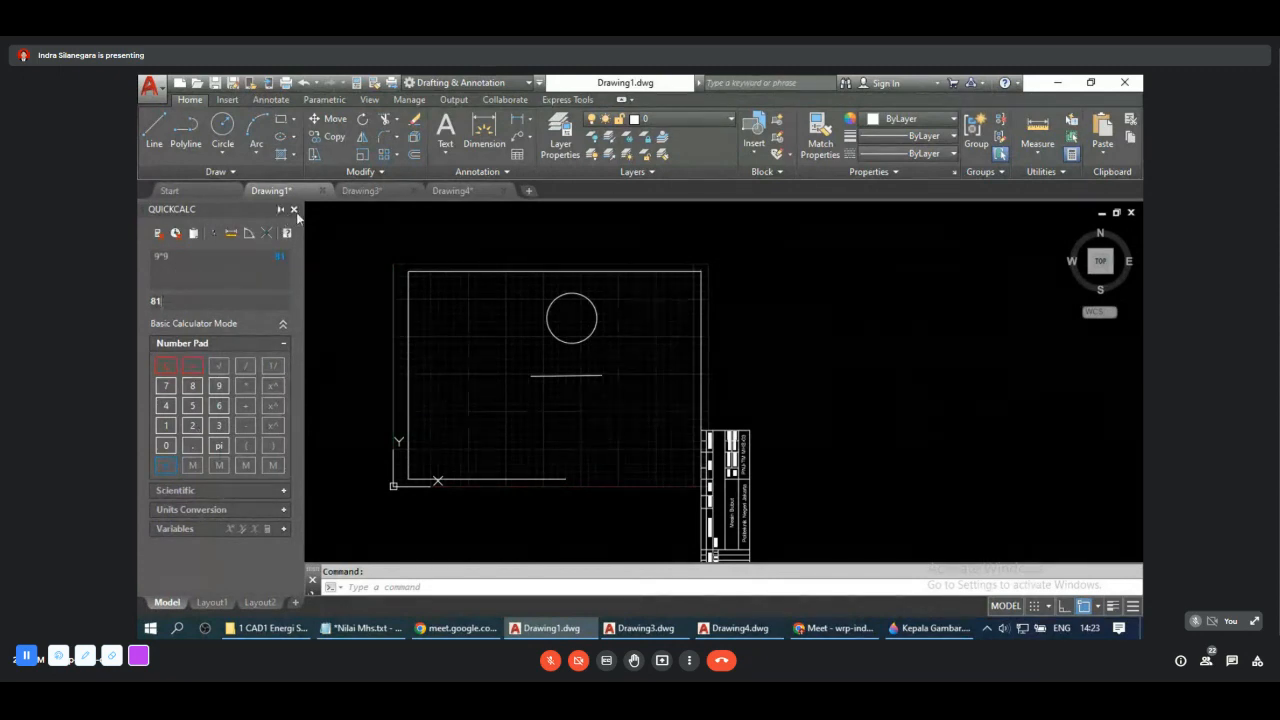
click(294, 210)
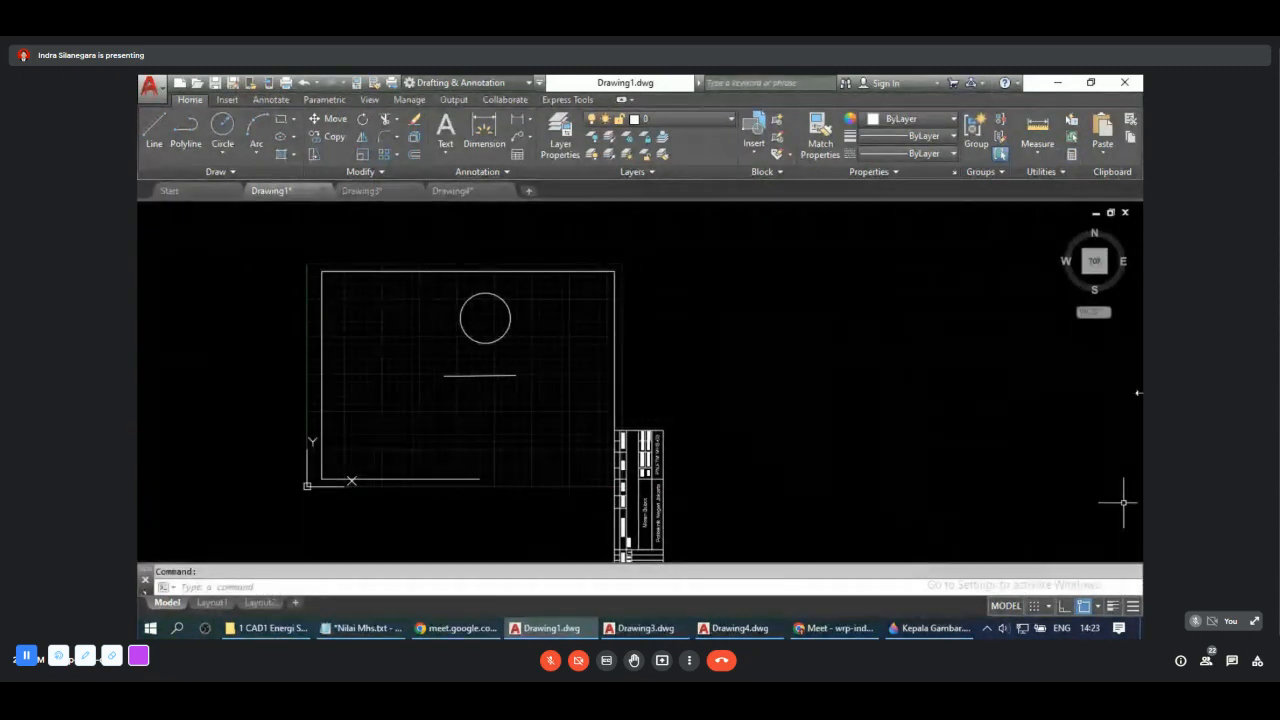
Step: Try selecting every object in the drawing, clear the selection, and review the Quick Select filter options without applying them
click(1073, 138)
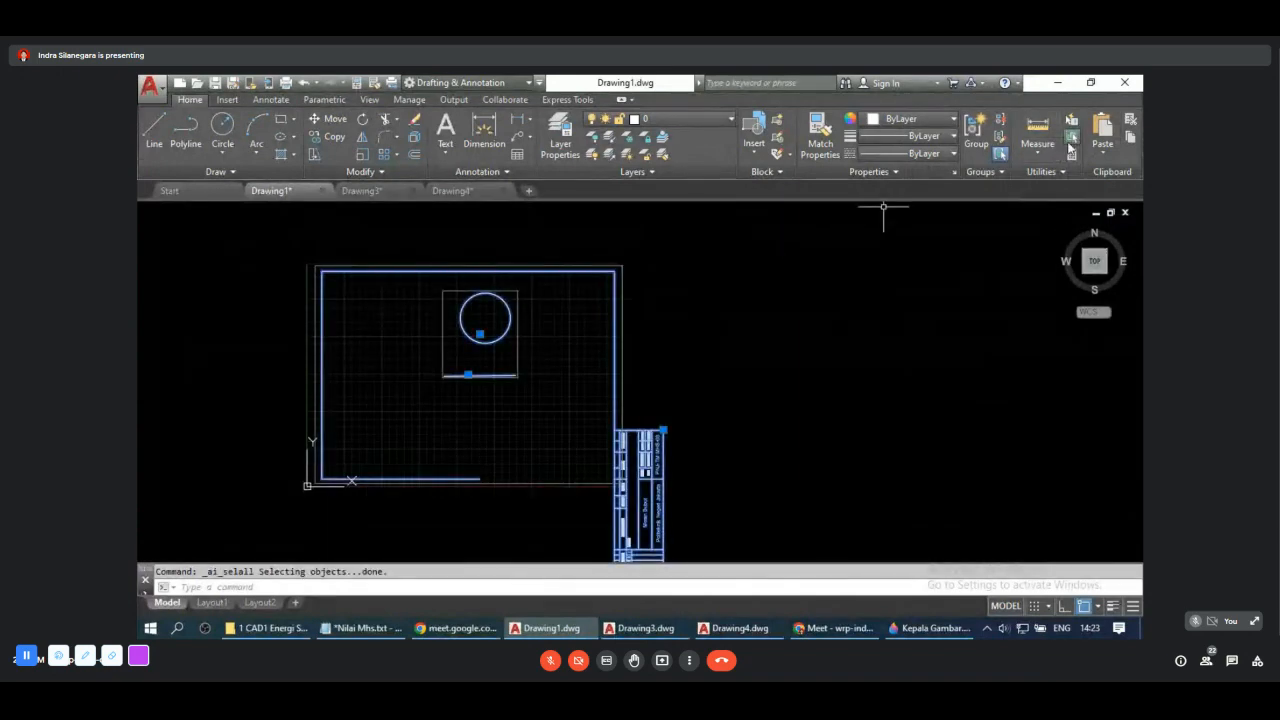
key(Escape)
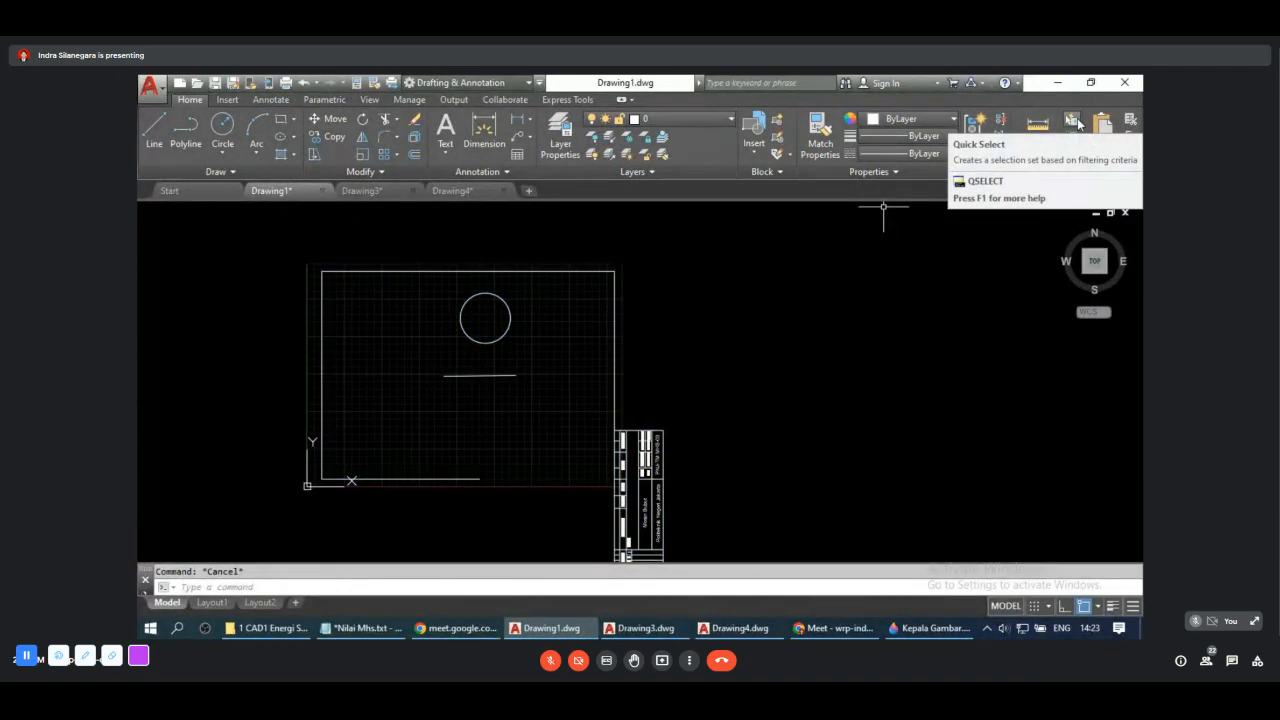
click(1076, 122)
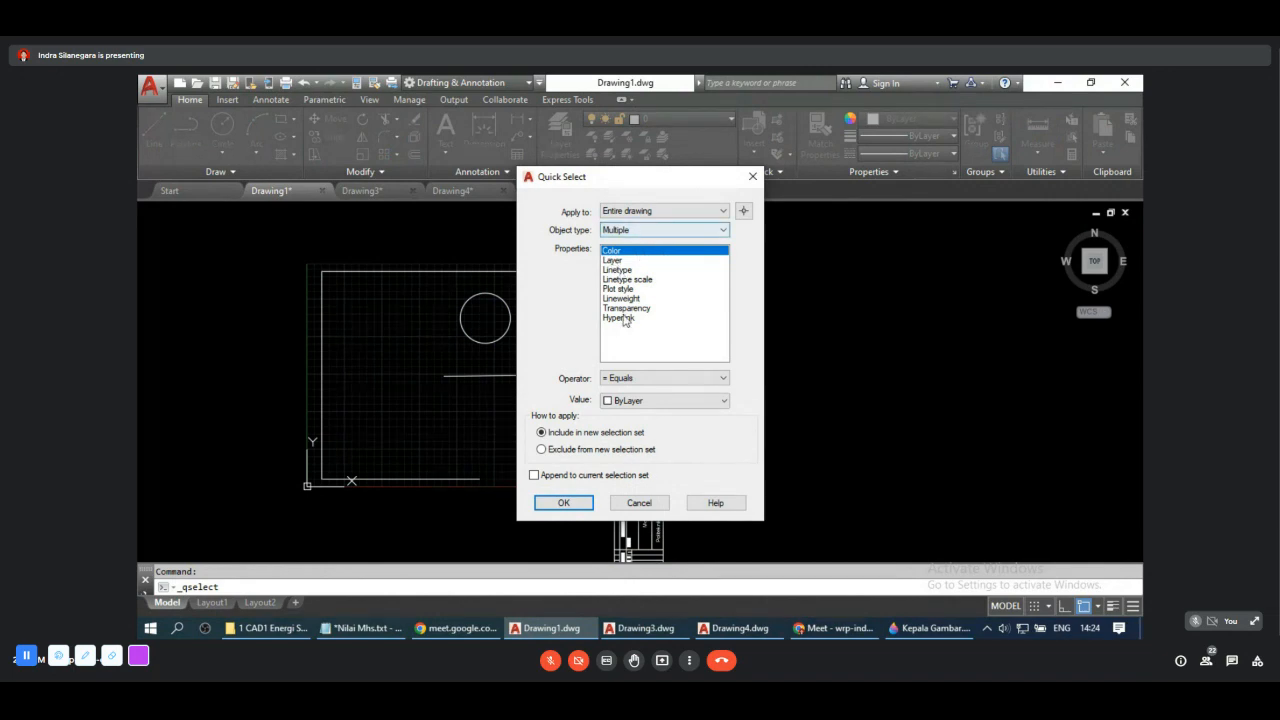
click(650, 505)
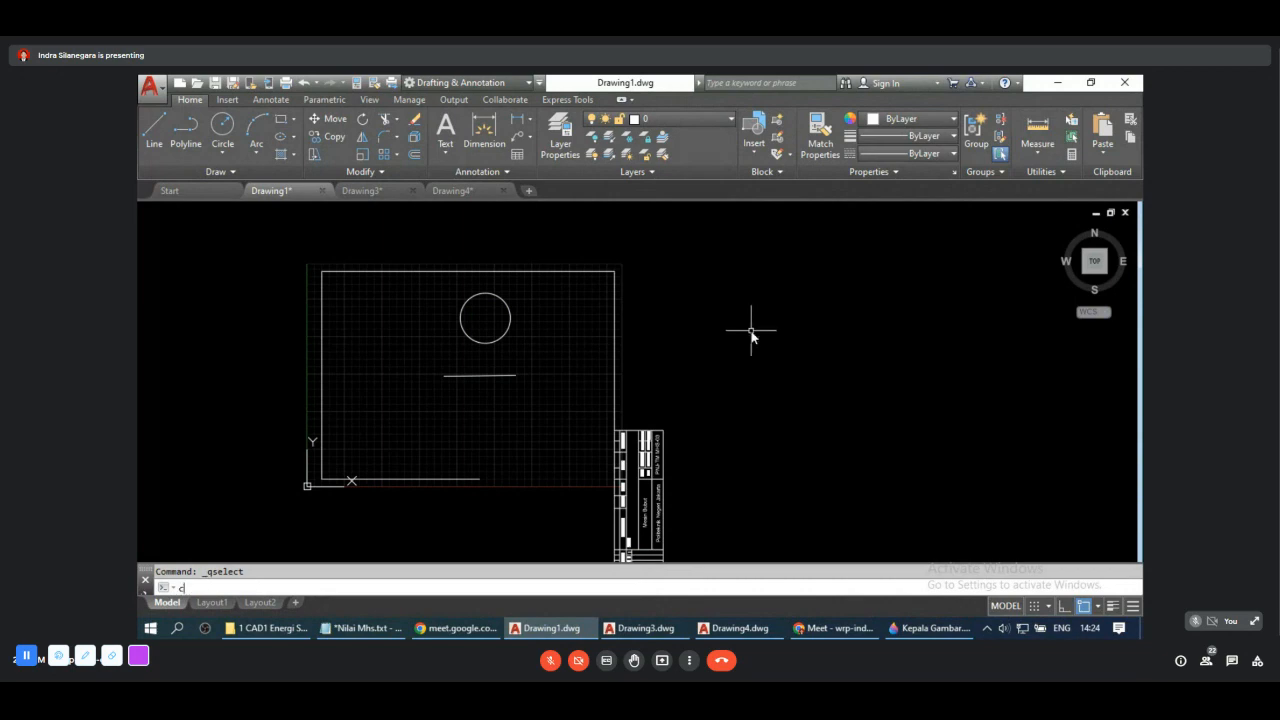
Step: Copy the grouped frame from its upper-right corner to about 517 units to its right and end the command
text(o)
key(Return)
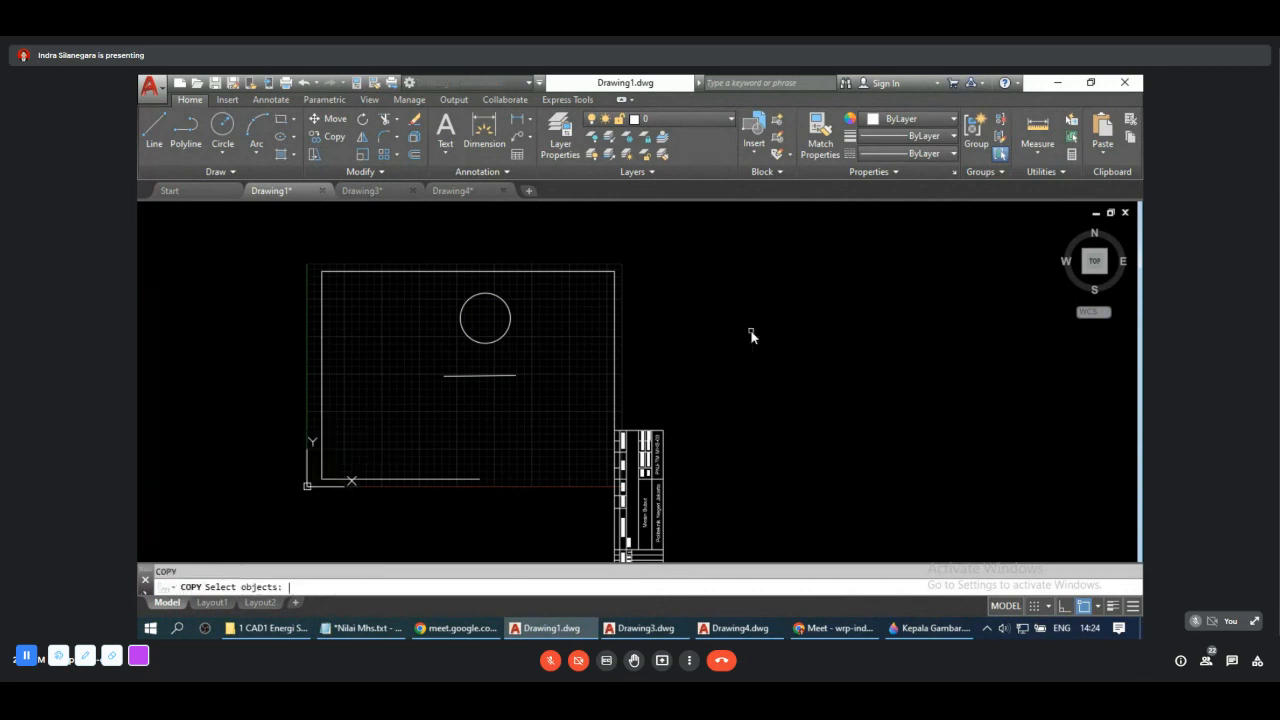
click(614, 323)
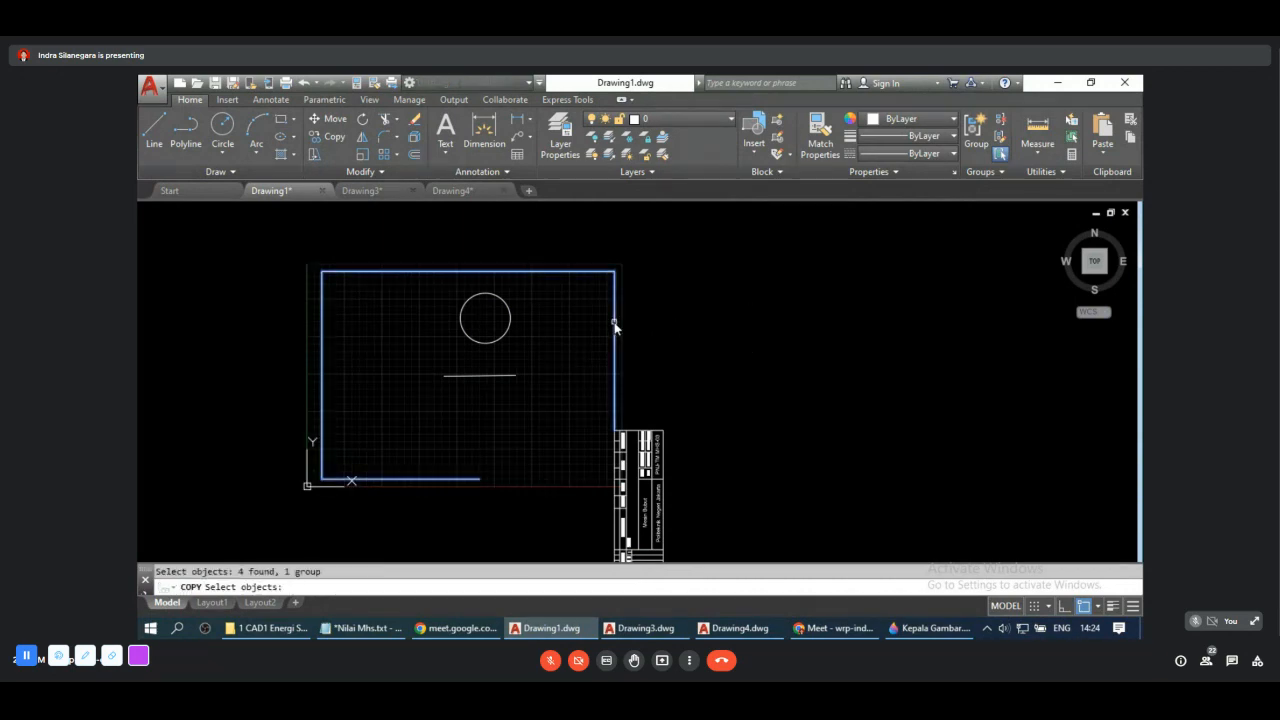
key(Return)
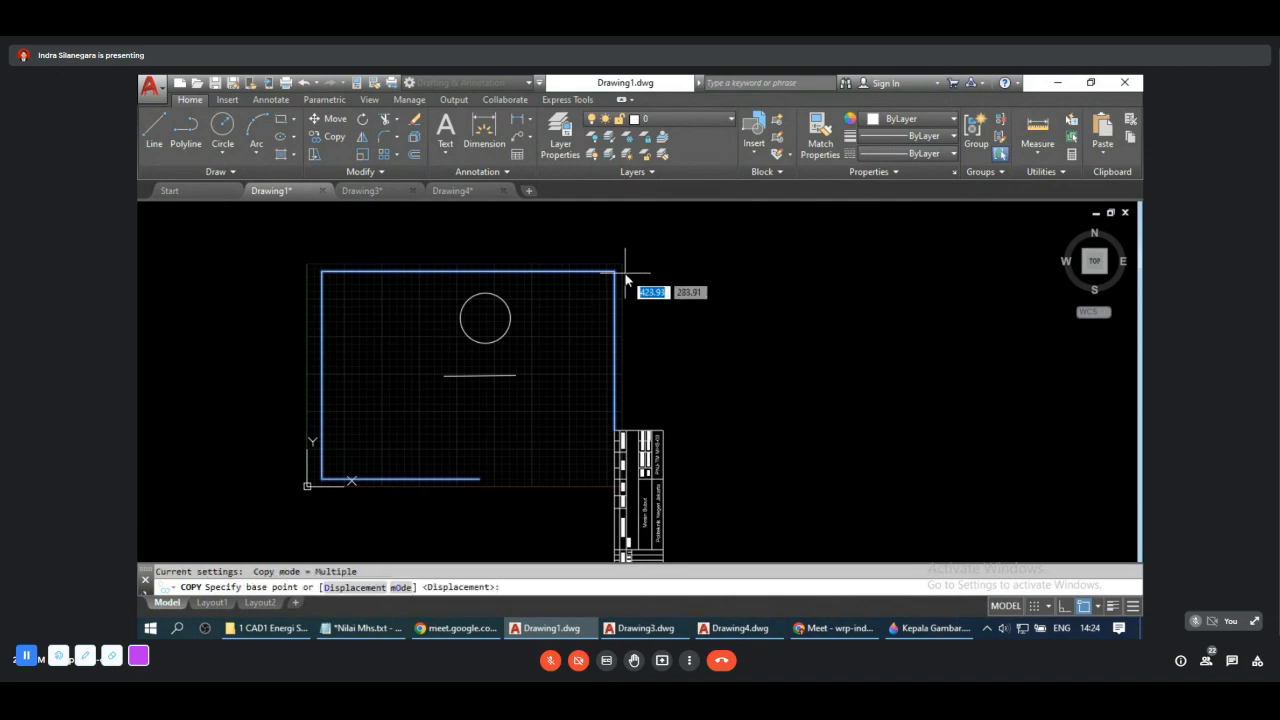
click(616, 279)
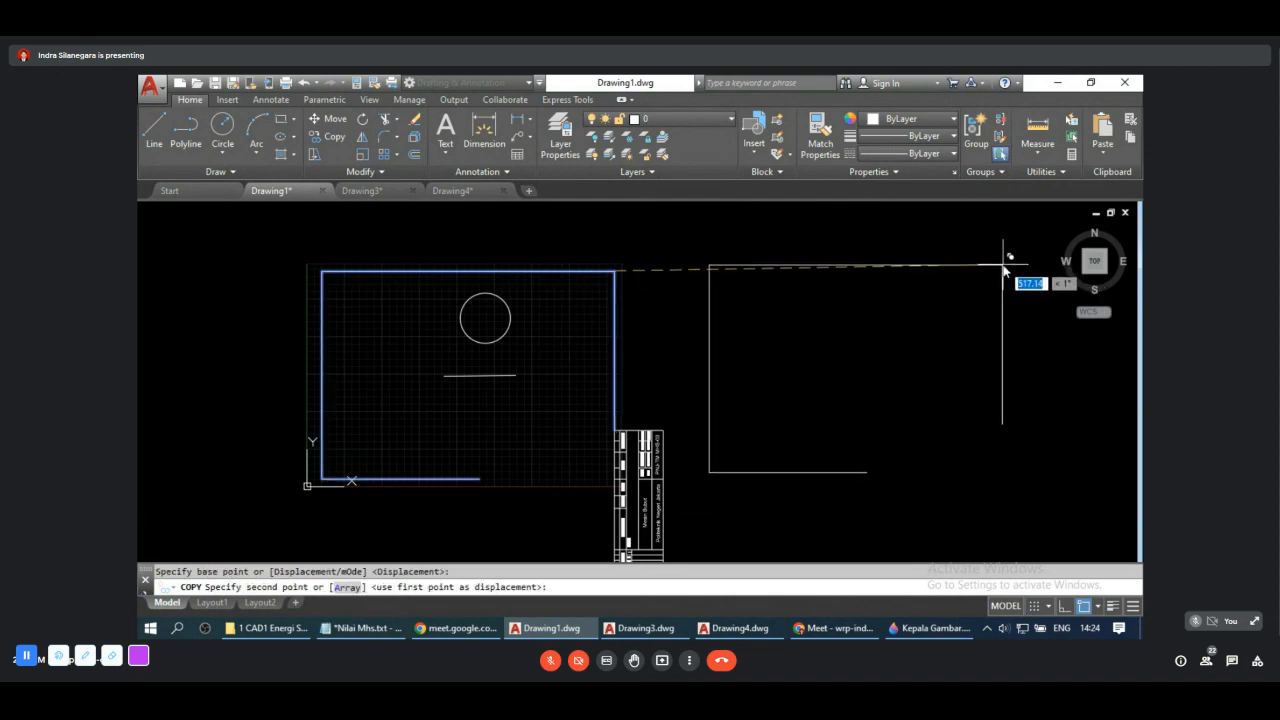
click(1004, 270)
right_click(696, 291)
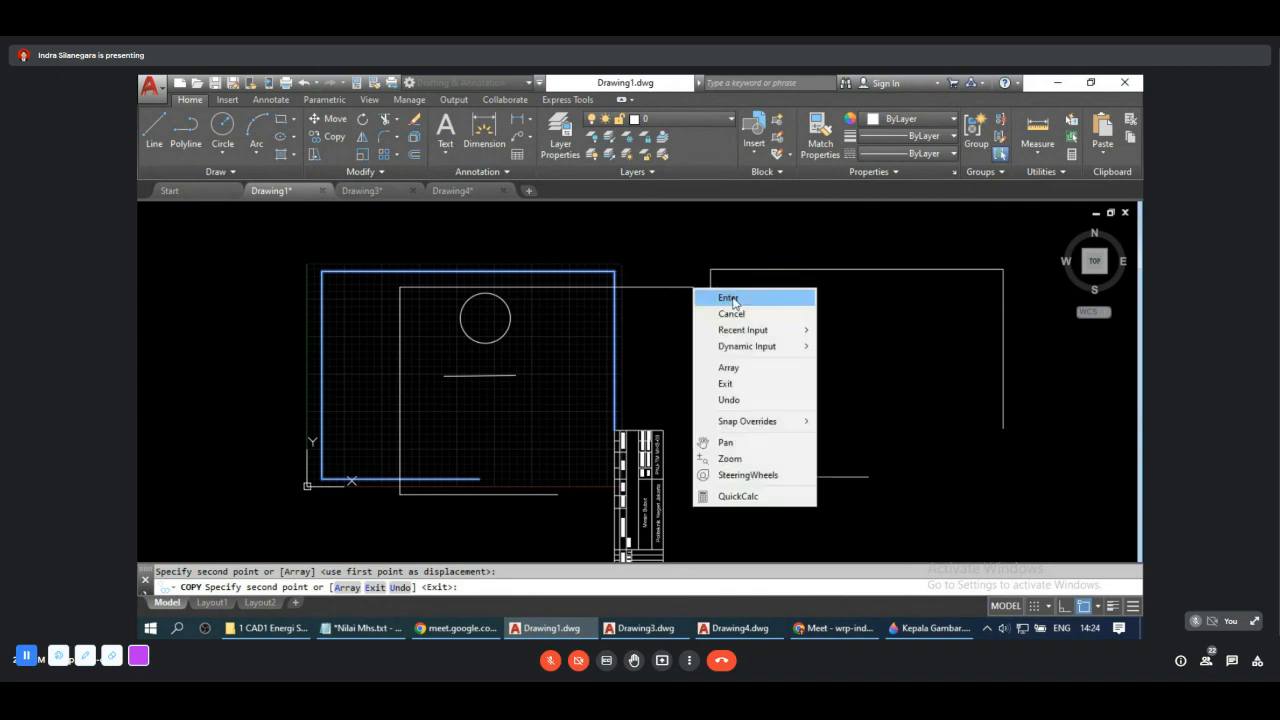
click(745, 297)
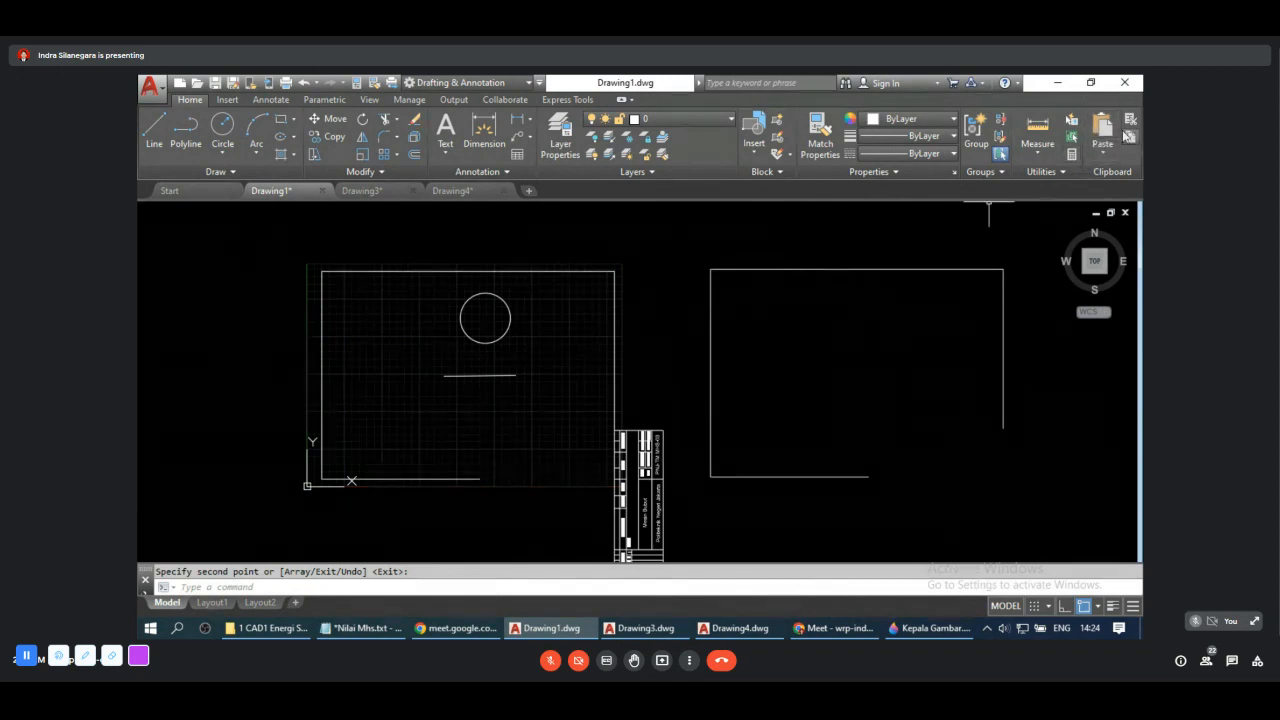
click(509, 326)
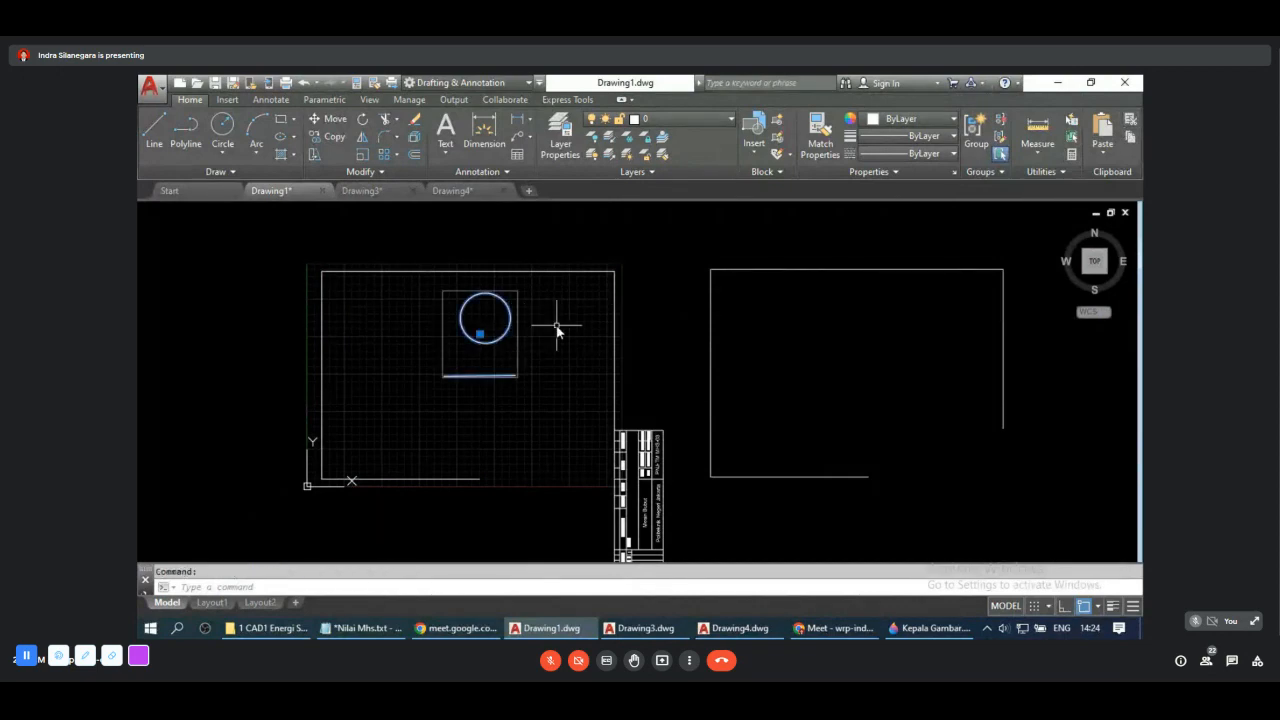
text(co)
key(Escape)
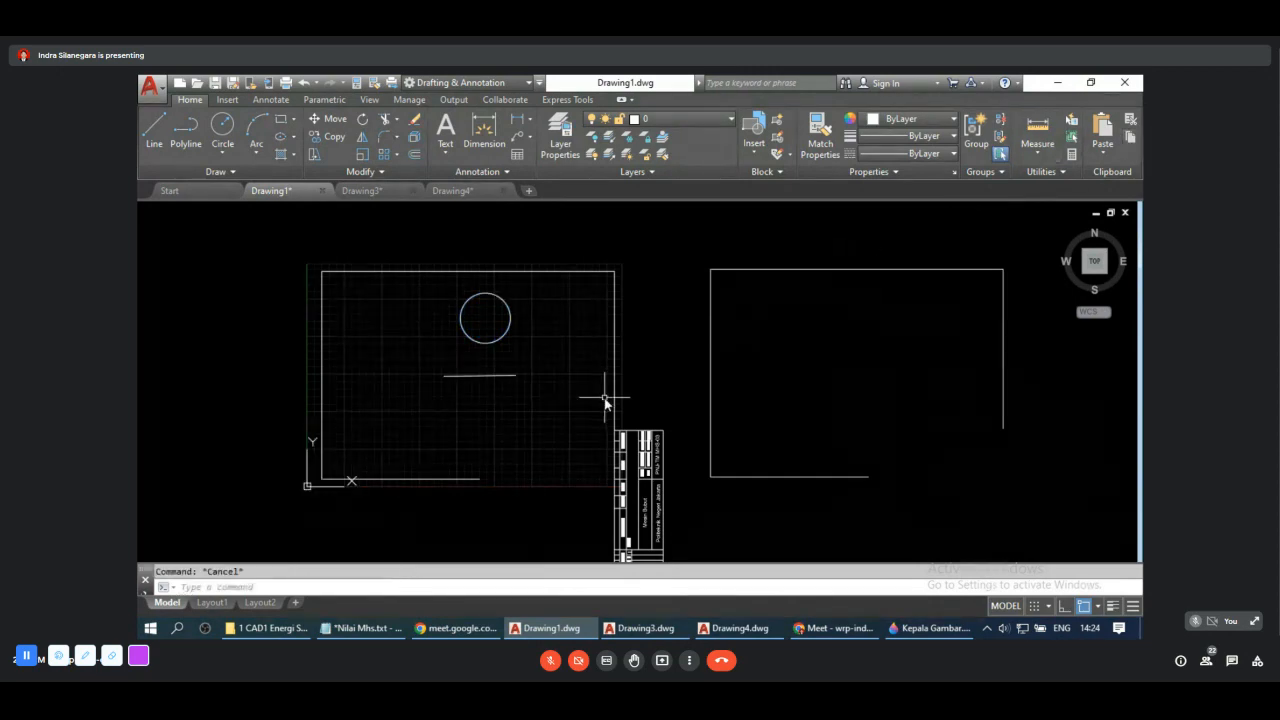
Step: Copy the grouped circle and line to the clipboard with the COPYCLIP command
text(copy)
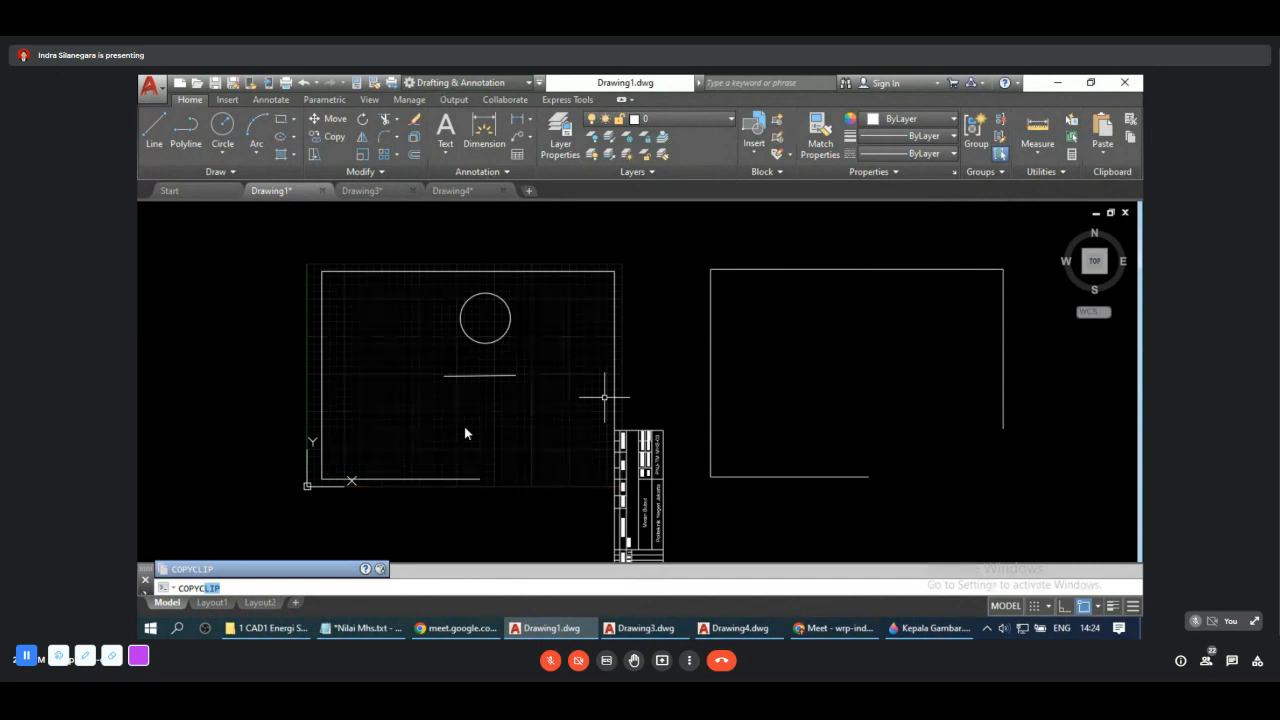
key(Return)
click(488, 345)
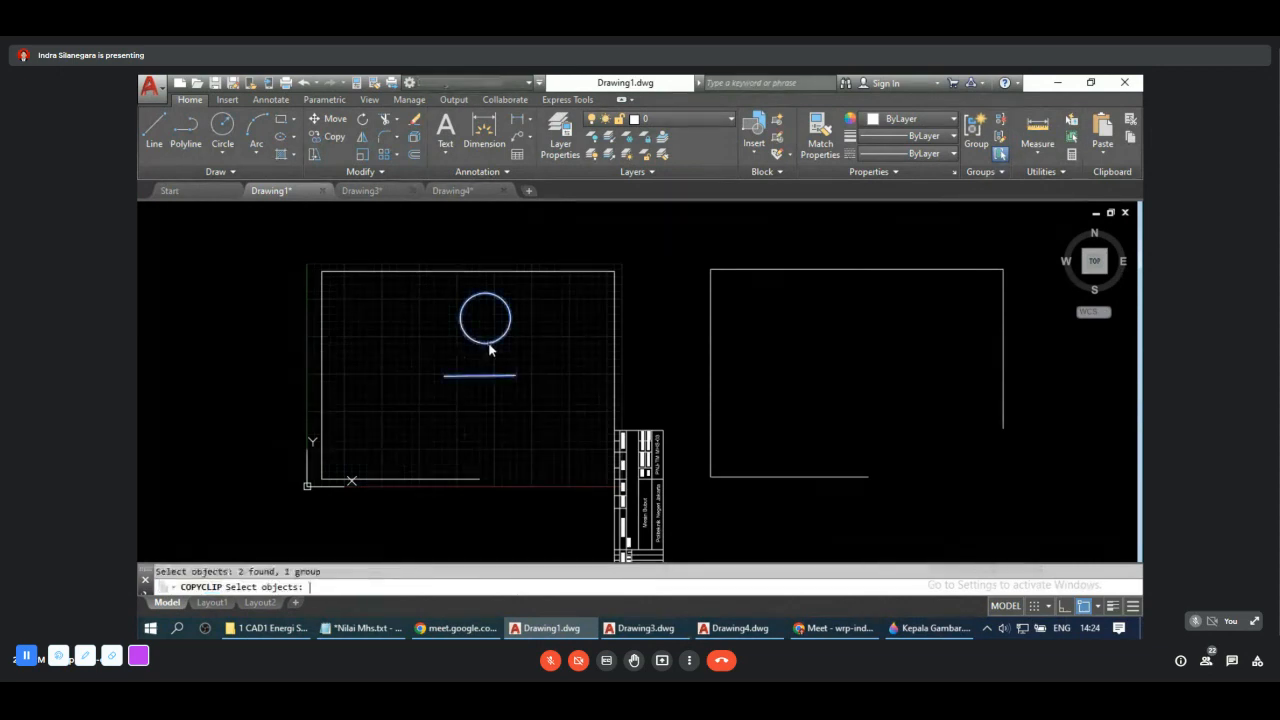
key(Return)
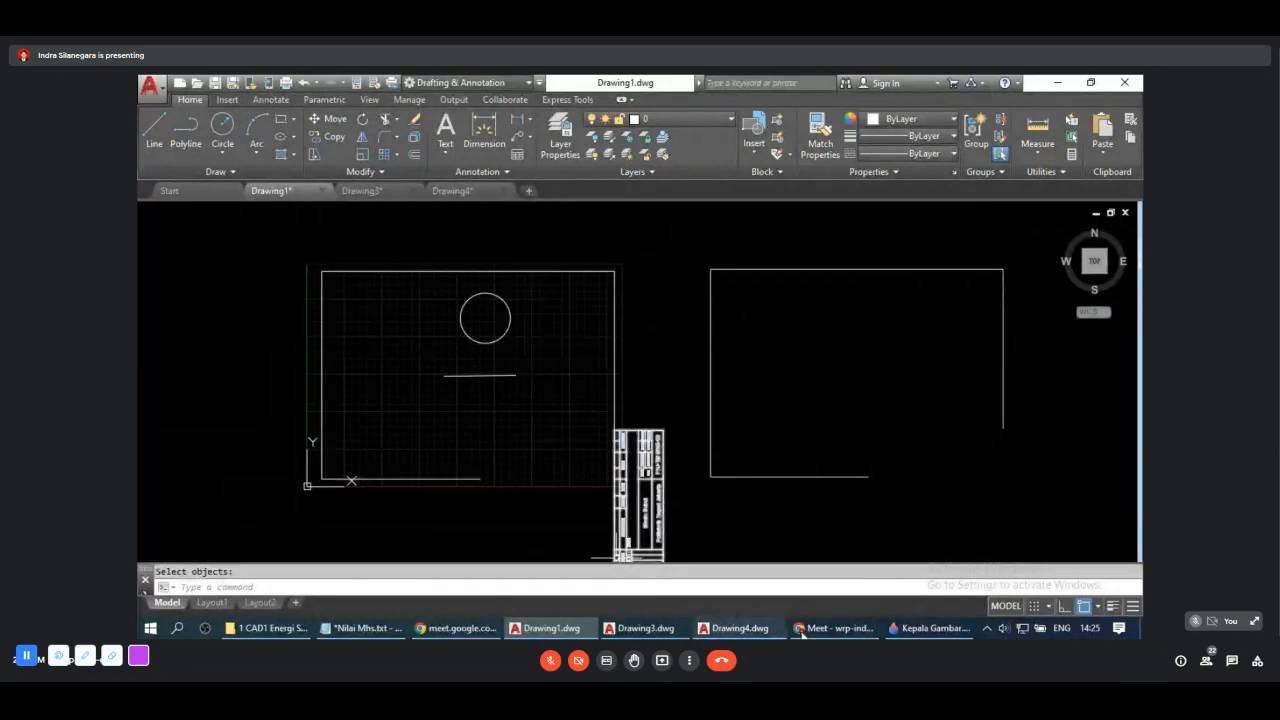
Step: Switch to Kepala Gambar.jpg in Paint 3D and paste the copied circle and line onto its canvas
click(935, 628)
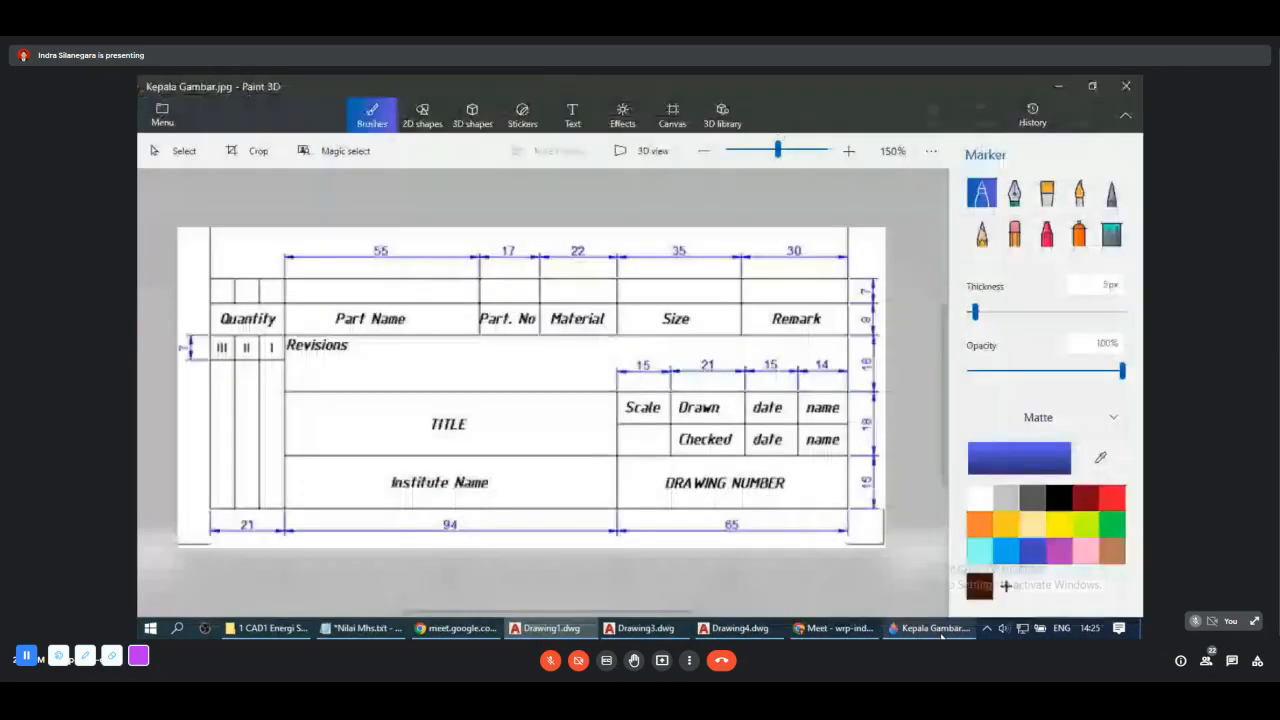
right_click(435, 293)
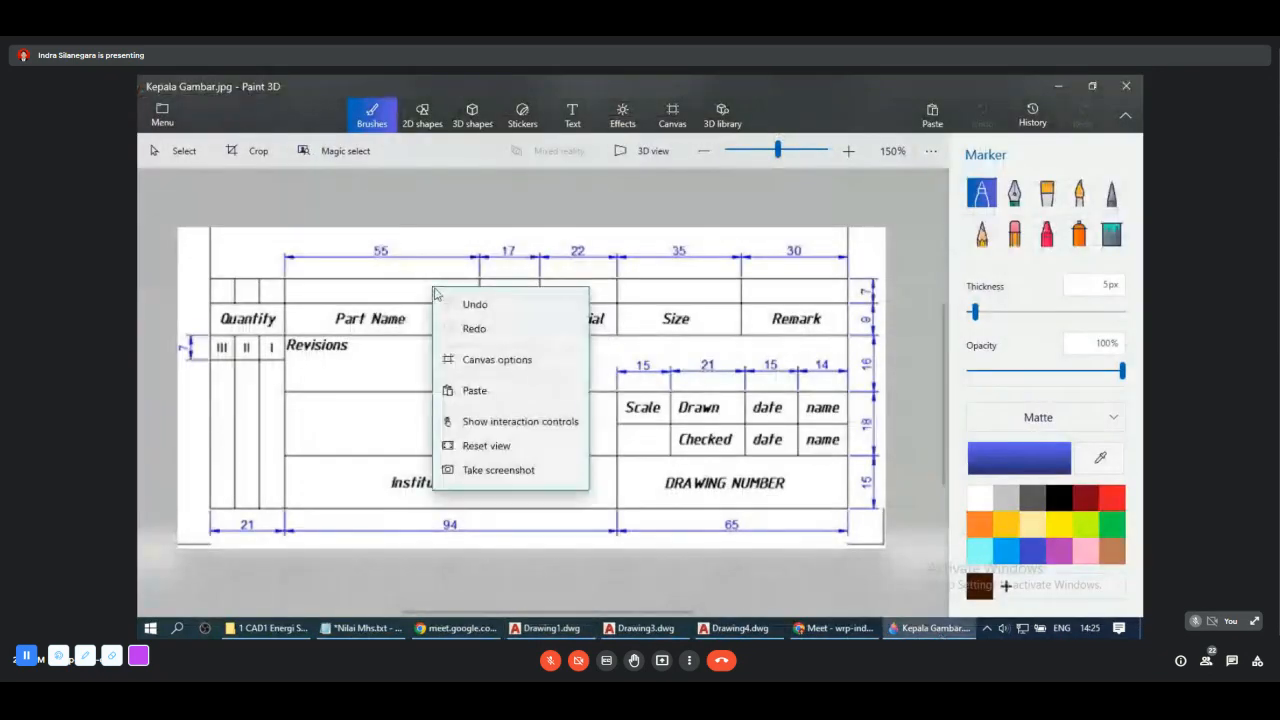
click(485, 390)
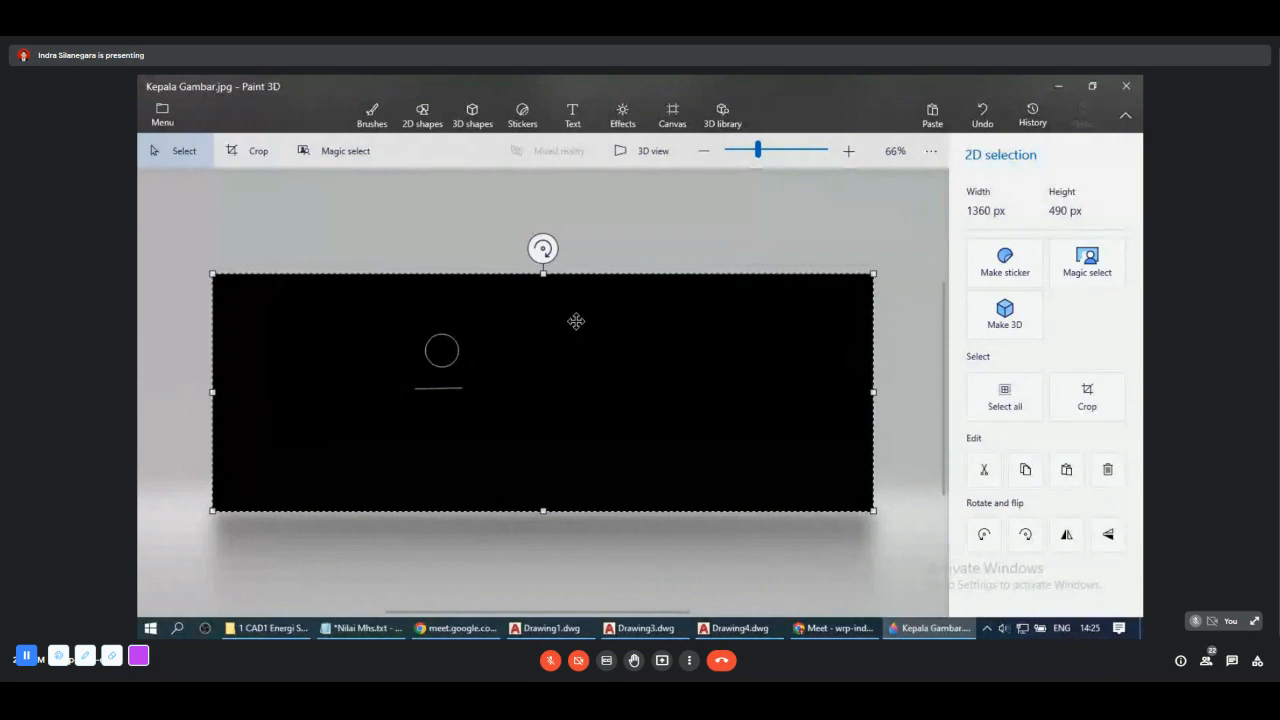
click(609, 229)
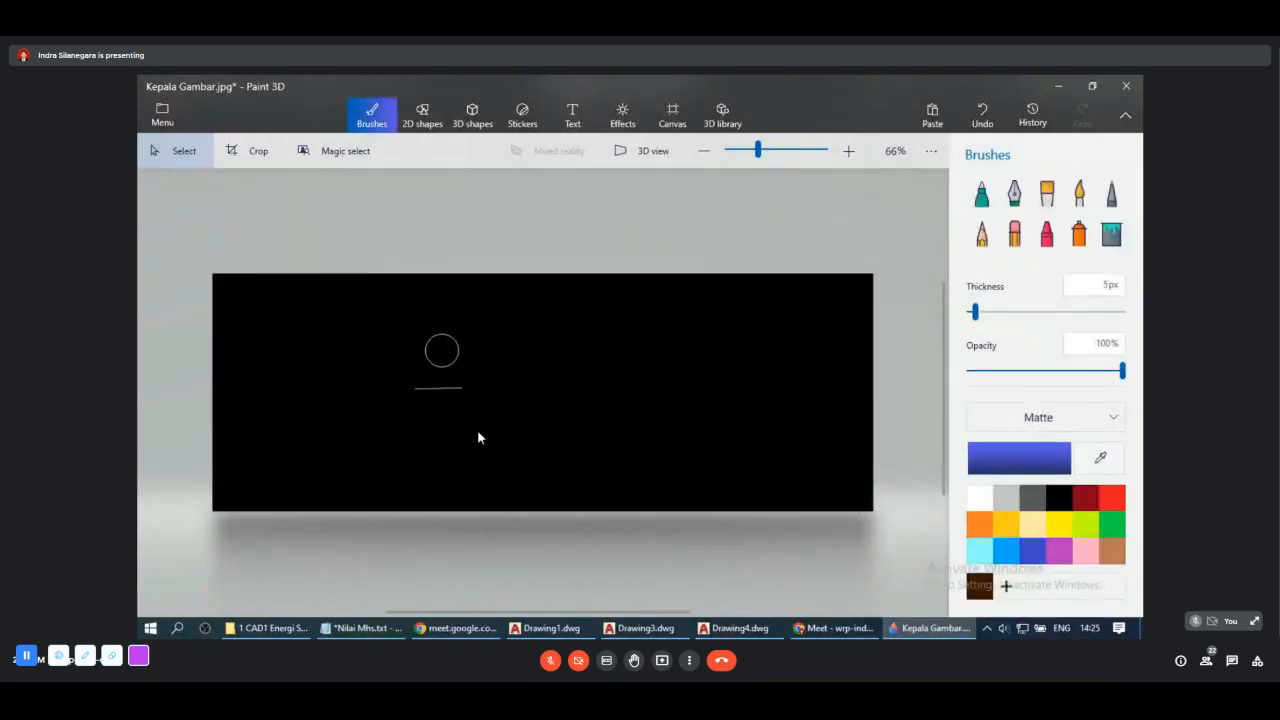
Step: Return to Drawing1 in AutoCAD, view the properties of the grouped circle and line, and close the Properties palette
click(550, 628)
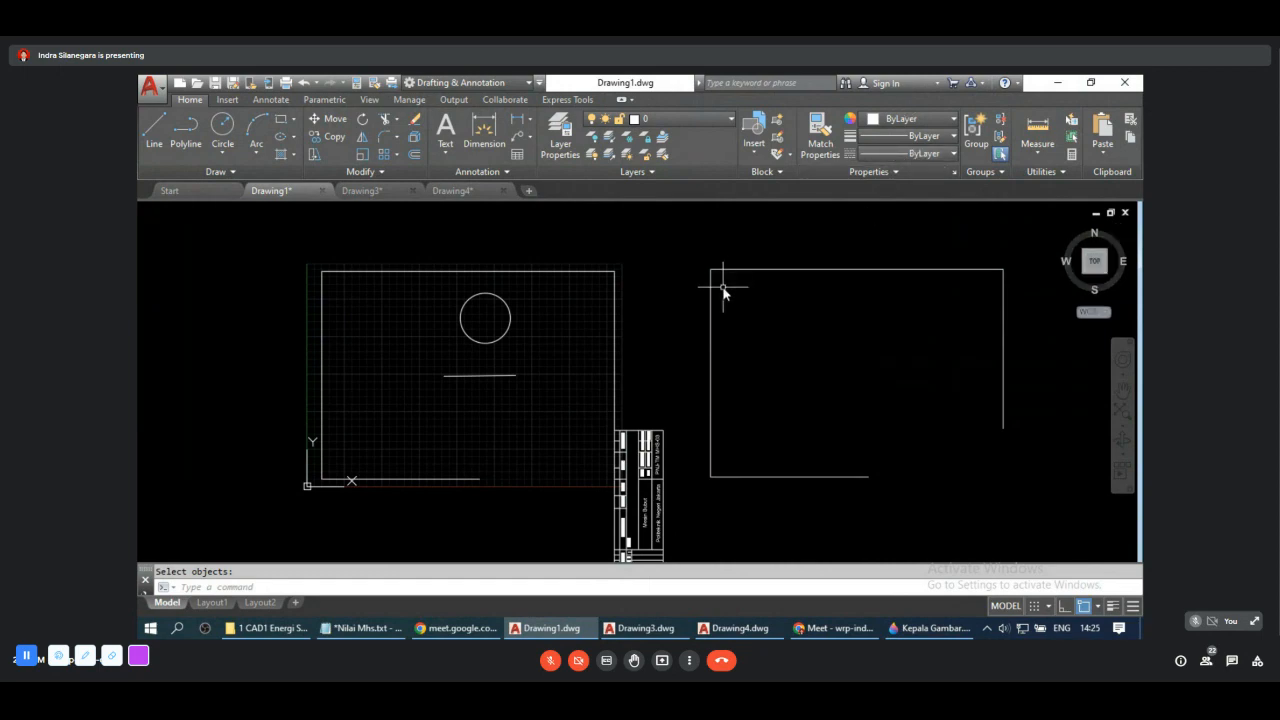
right_click(752, 330)
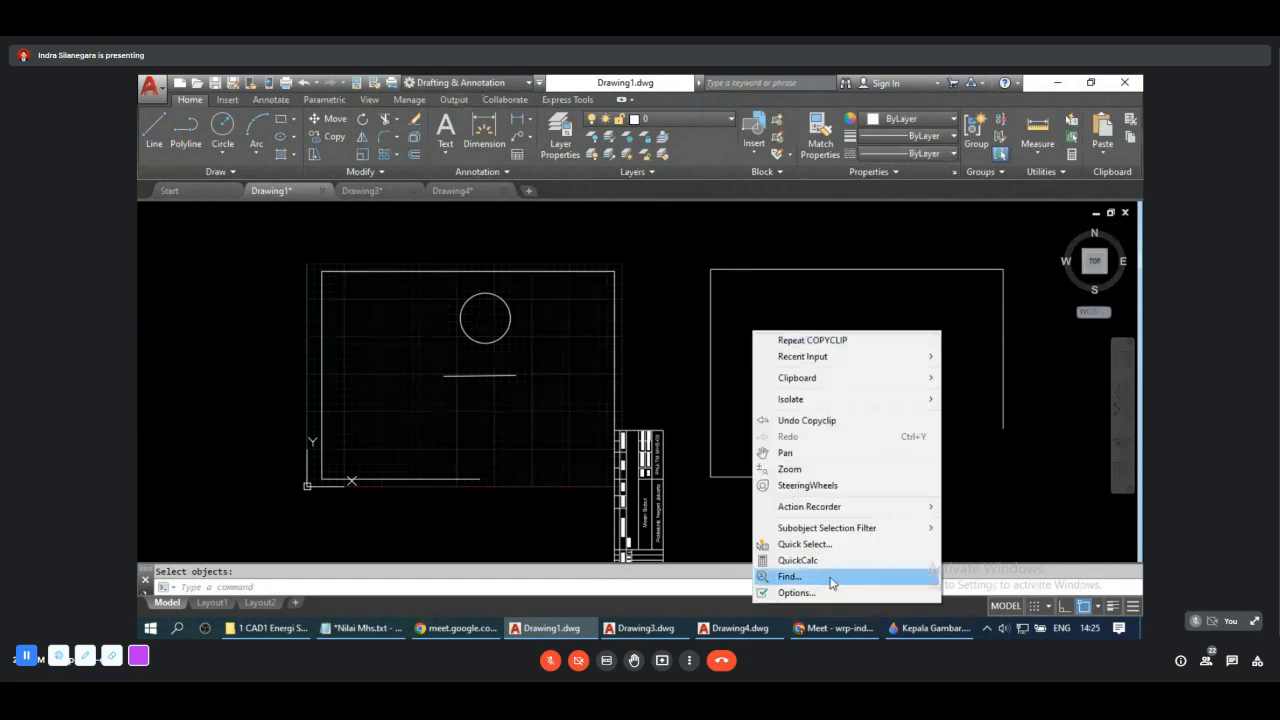
click(735, 322)
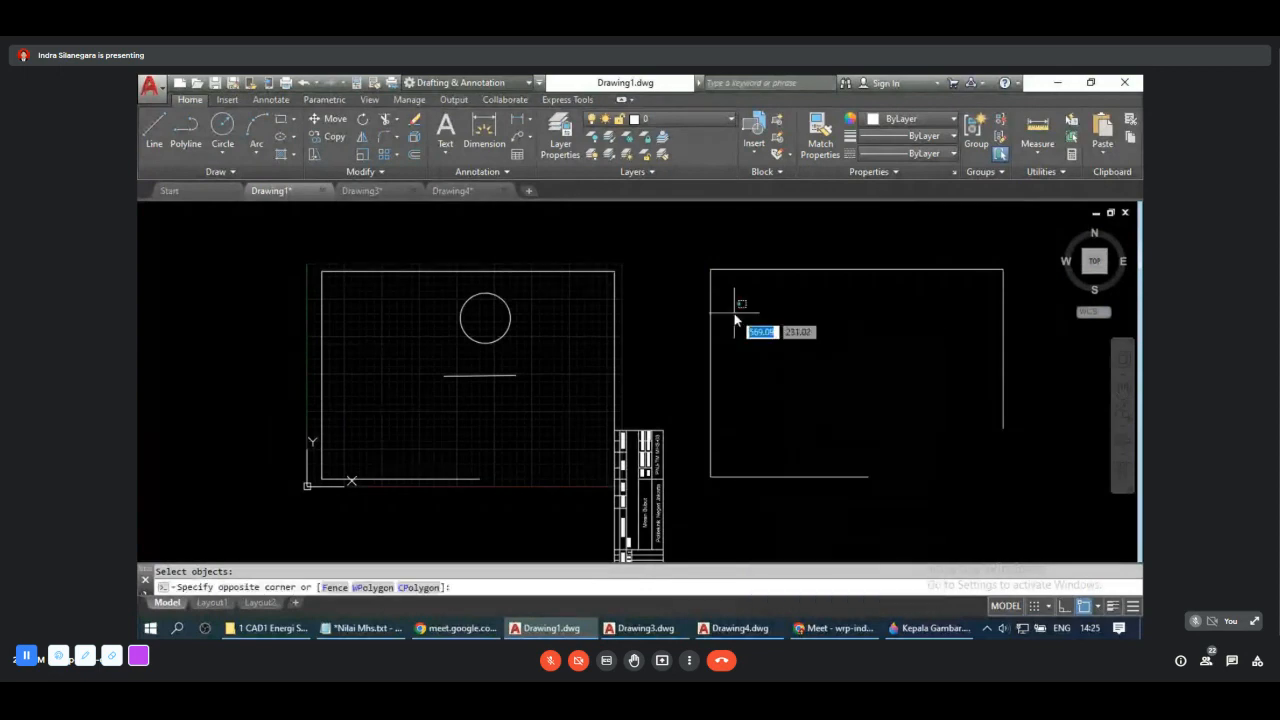
click(511, 320)
right_click(511, 320)
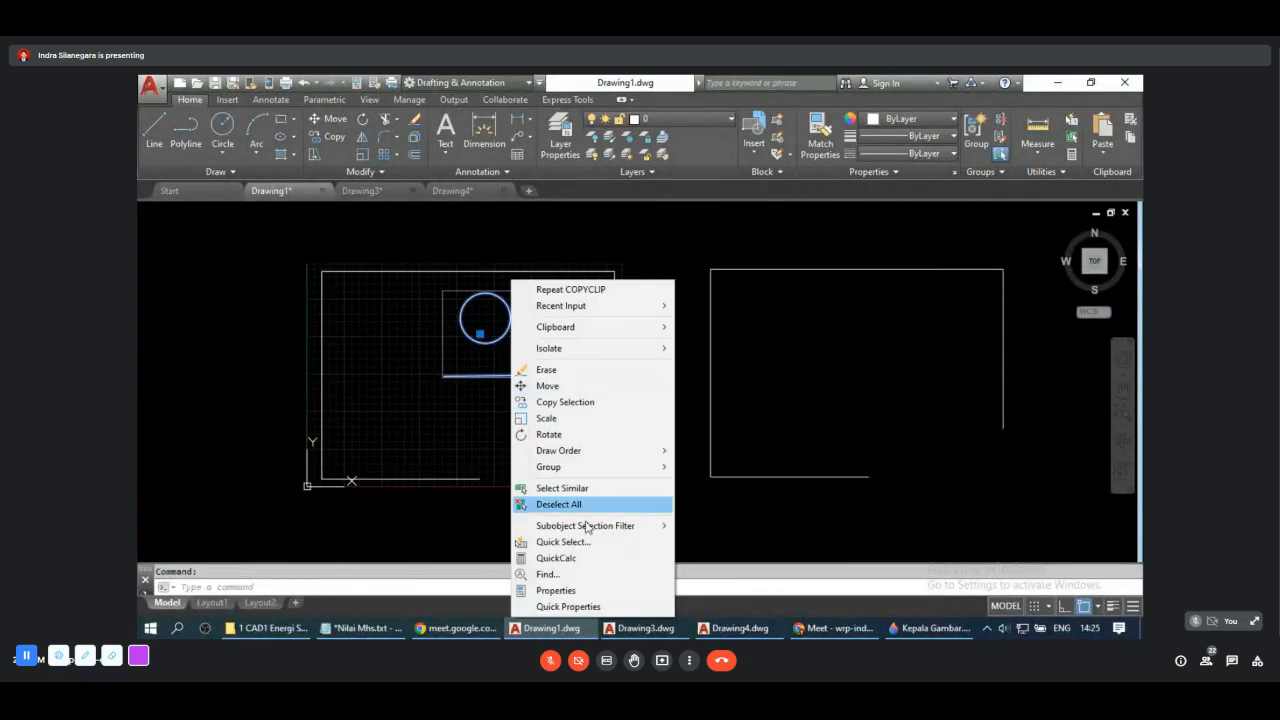
click(555, 591)
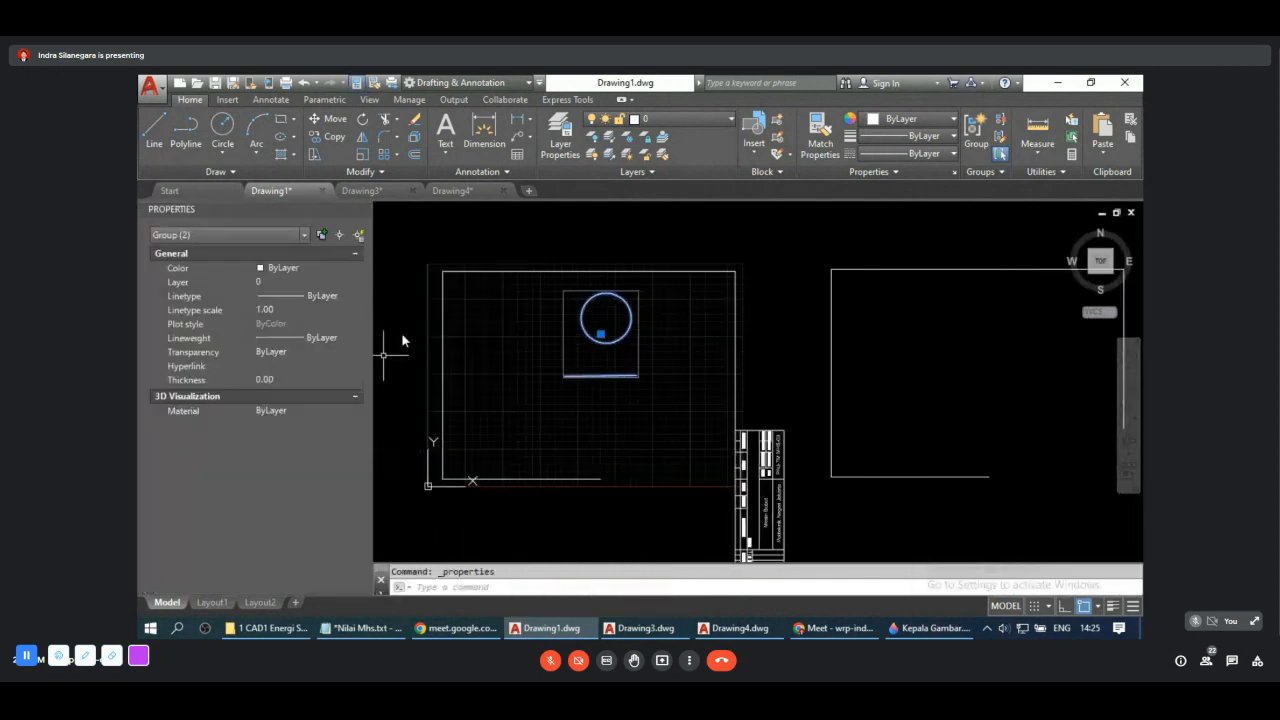
click(362, 211)
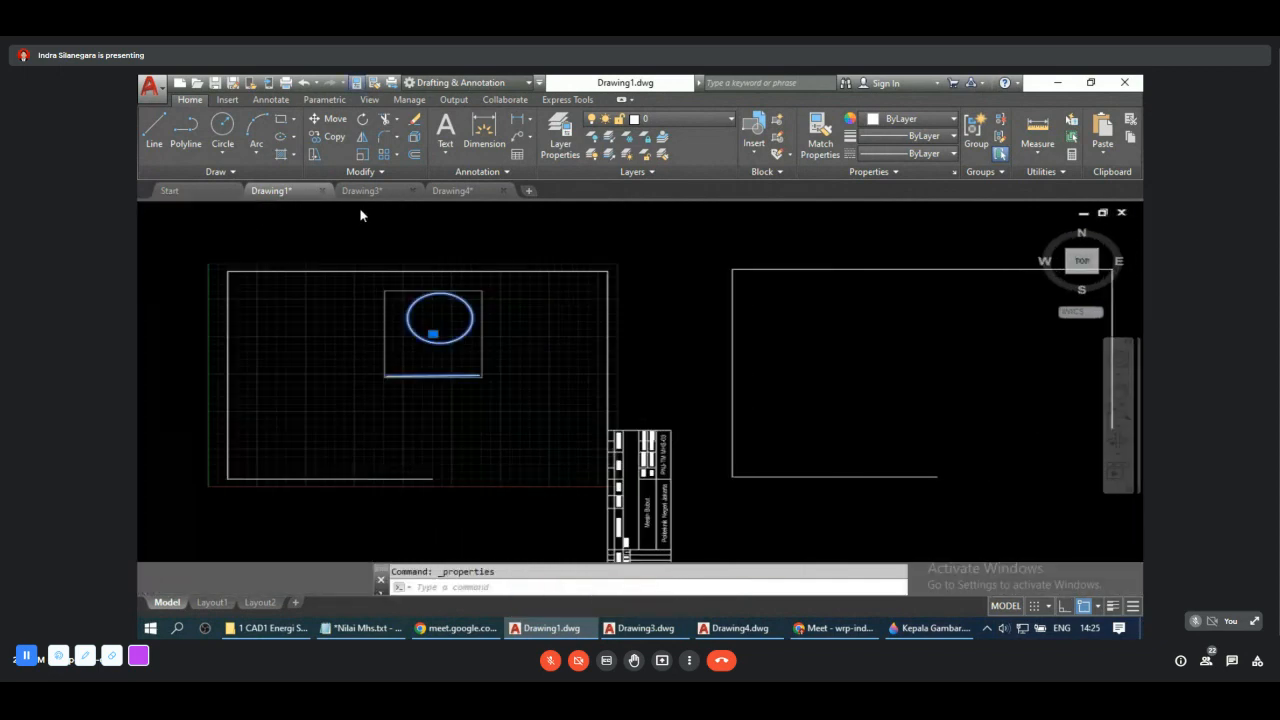
Step: Display the selected group's properties with the PR command, clear the selection, and close the Properties palette
text(p)
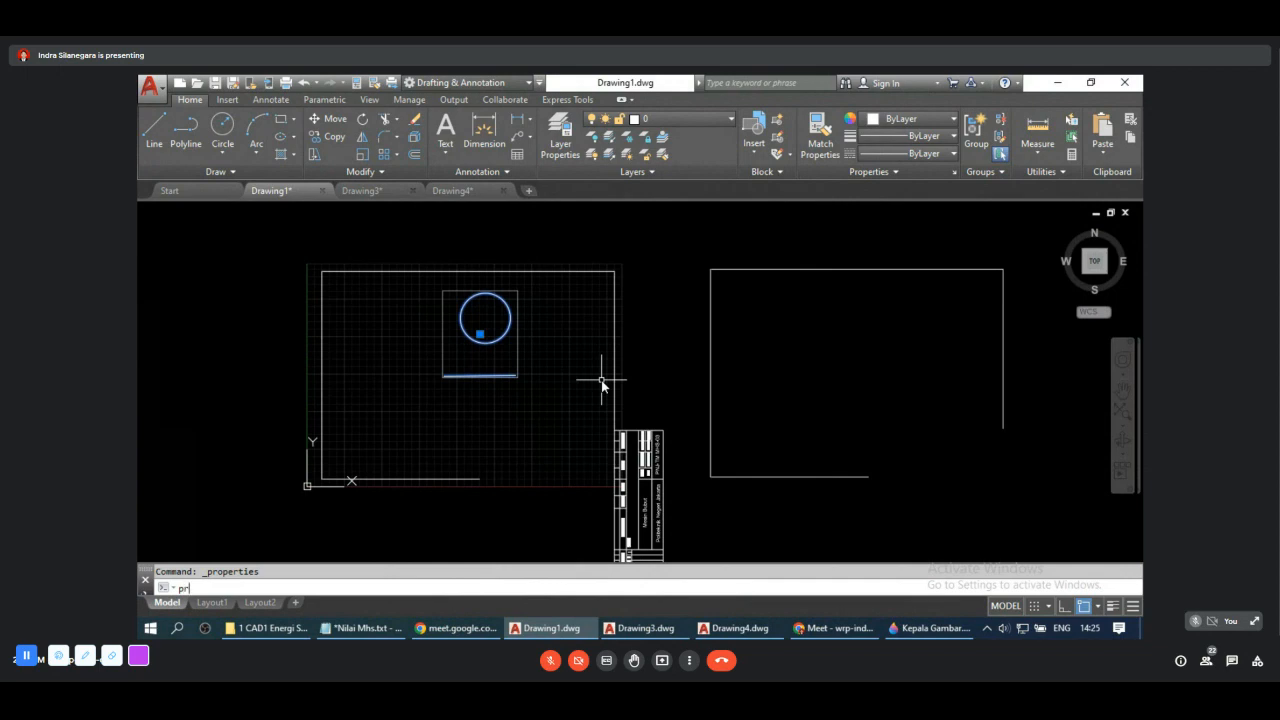
text(r)
key(Return)
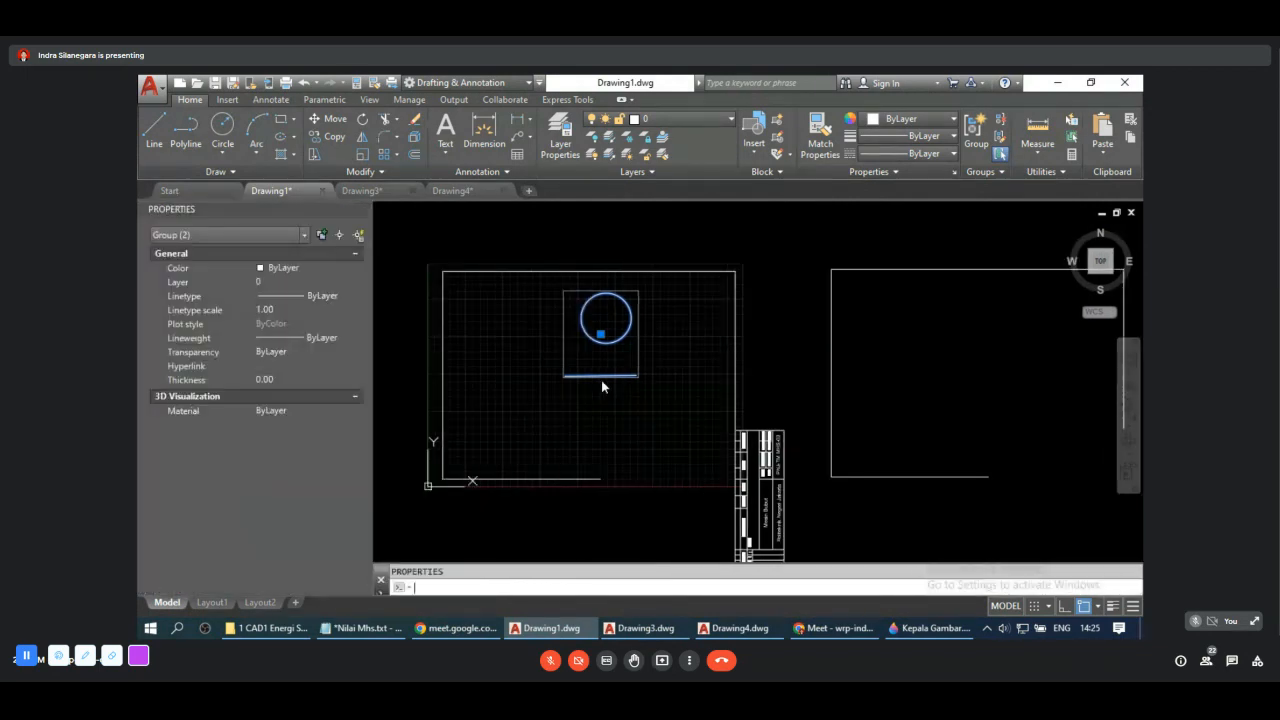
key(Escape)
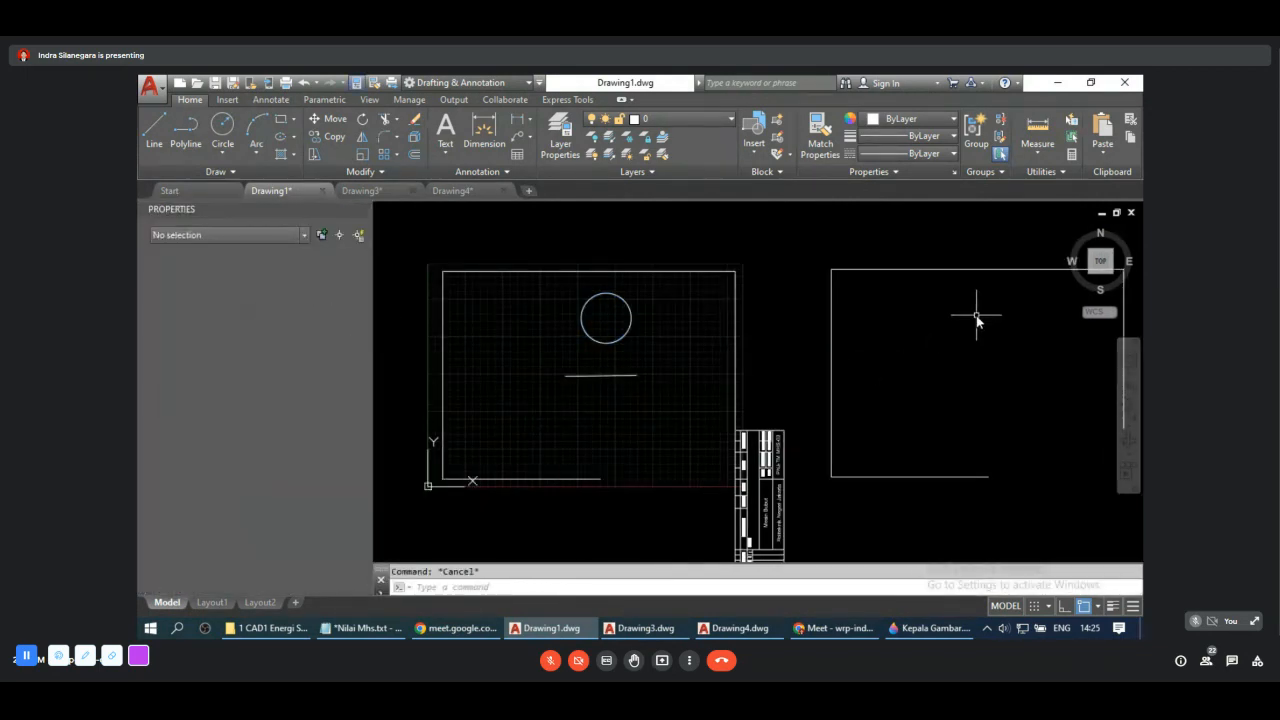
click(955, 172)
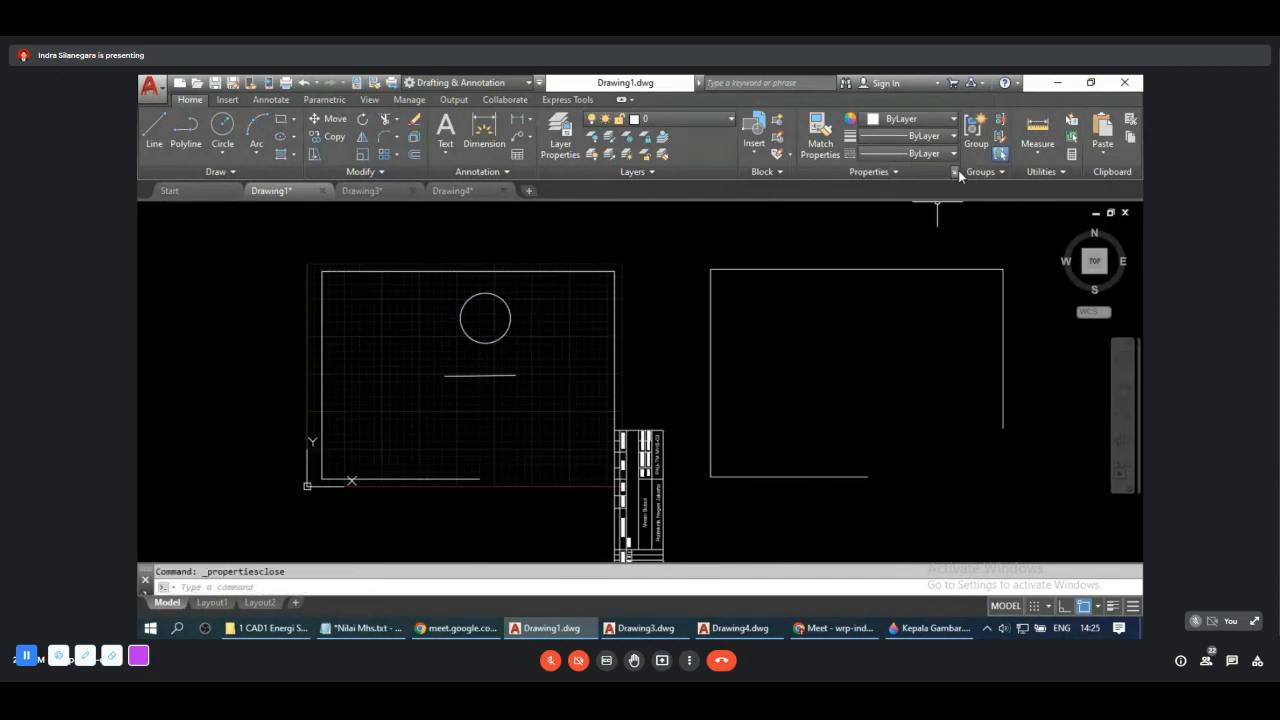
Step: Reopen the Properties palette with nothing selected, check the Google Meet window, and return to Drawing1
click(955, 172)
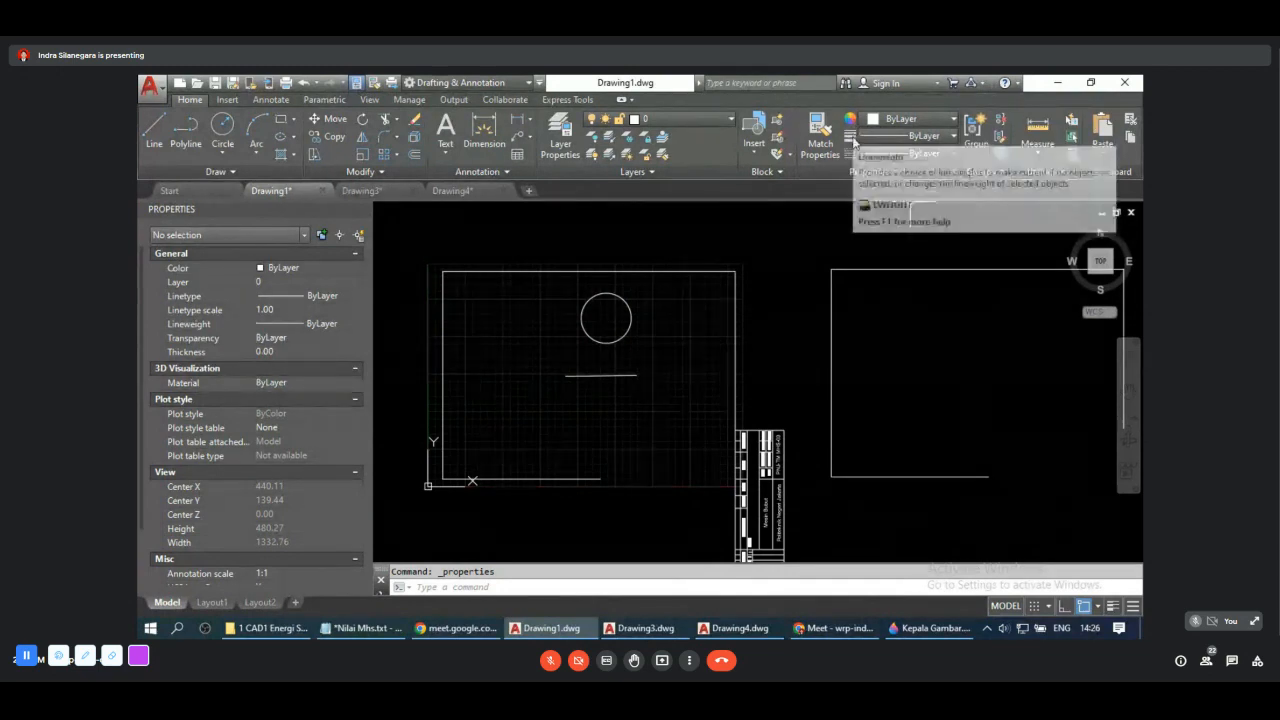
click(833, 628)
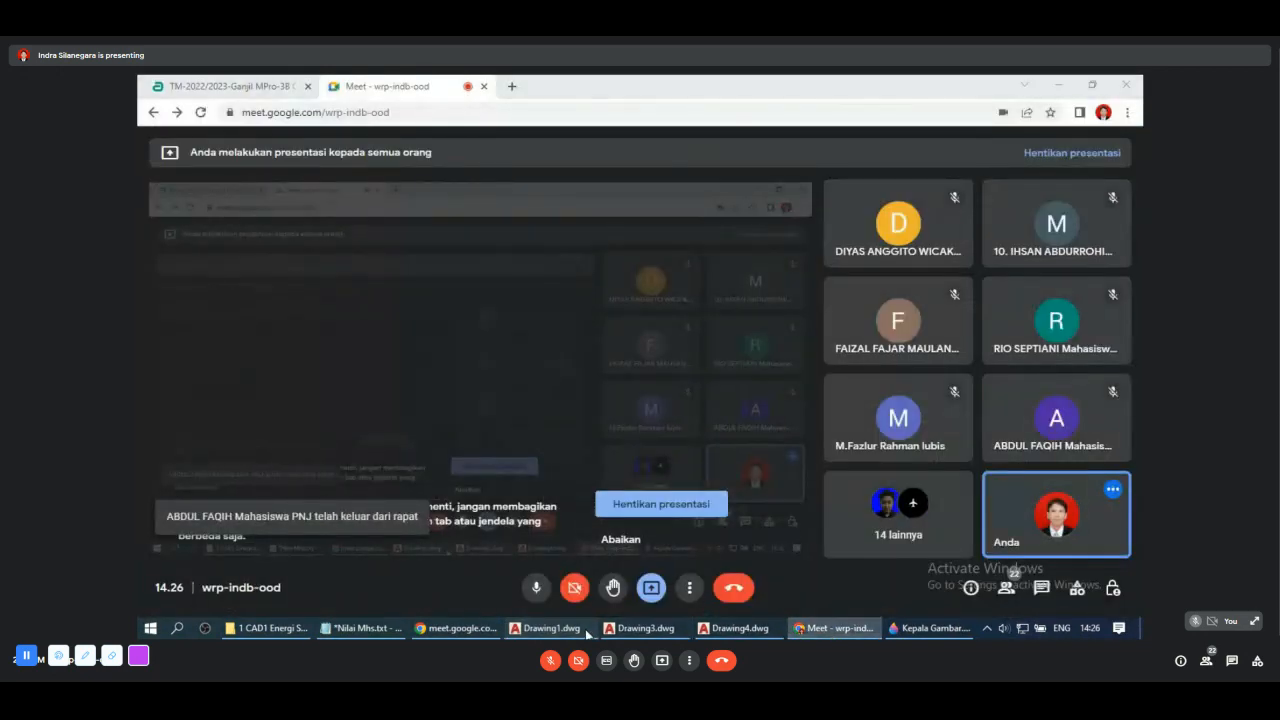
click(548, 628)
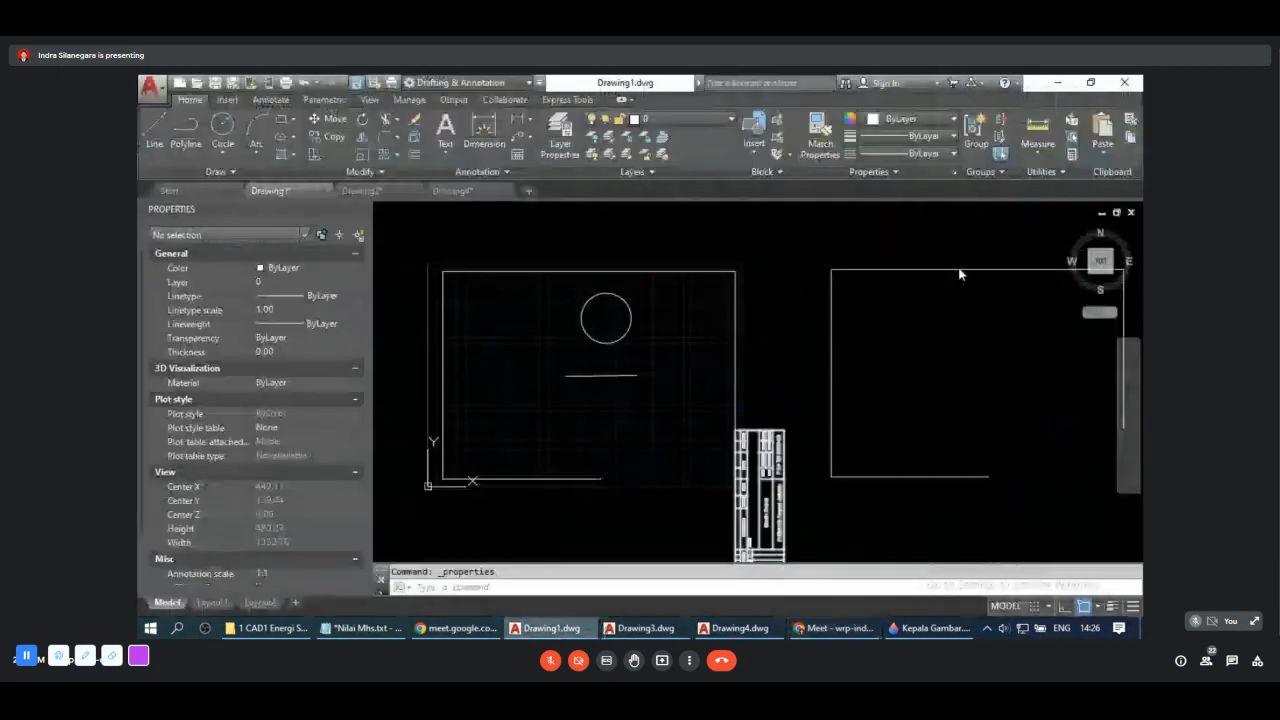
click(895, 172)
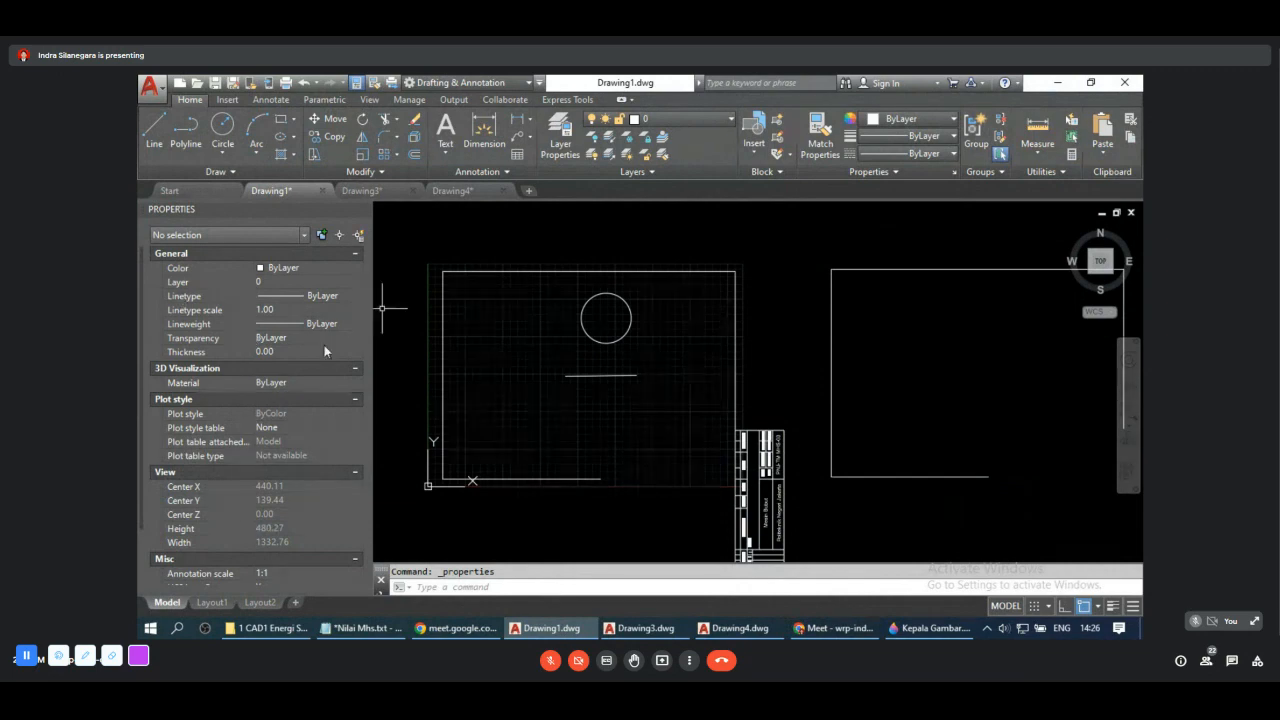
Step: Set the color of the grouped circle and line to Red and clear the selection
click(612, 295)
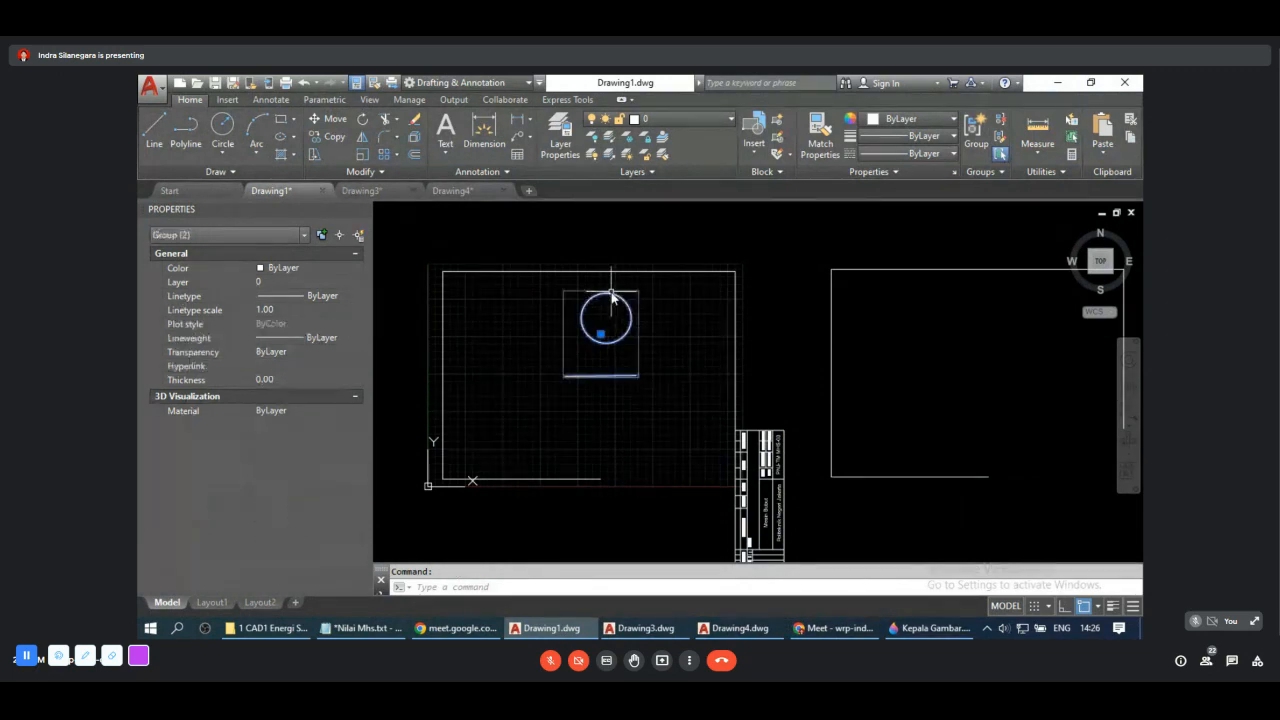
click(287, 269)
click(287, 270)
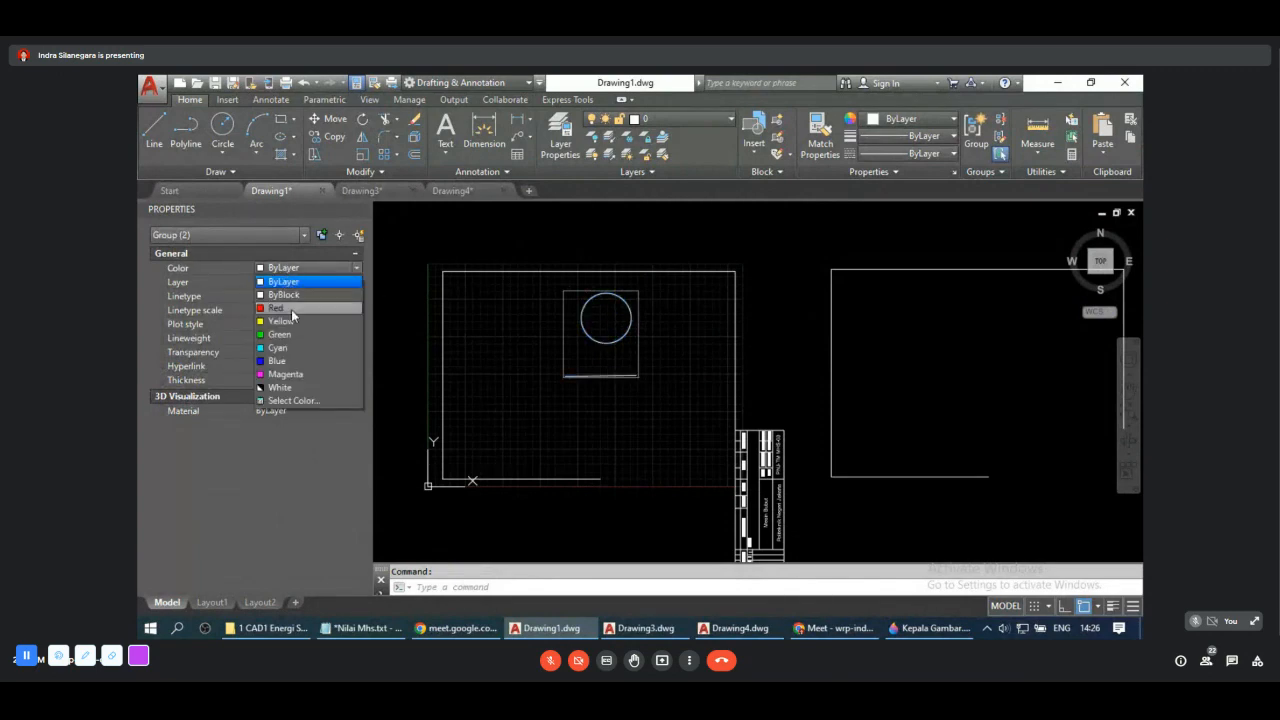
click(298, 309)
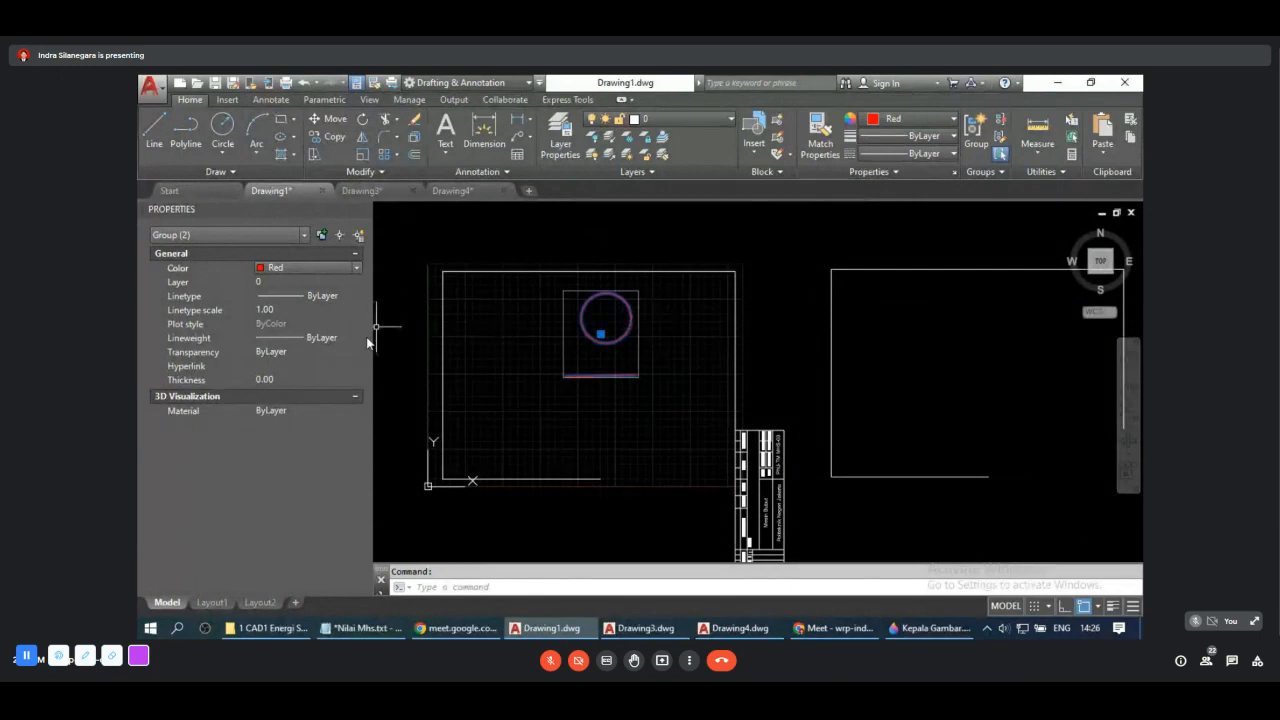
key(Escape)
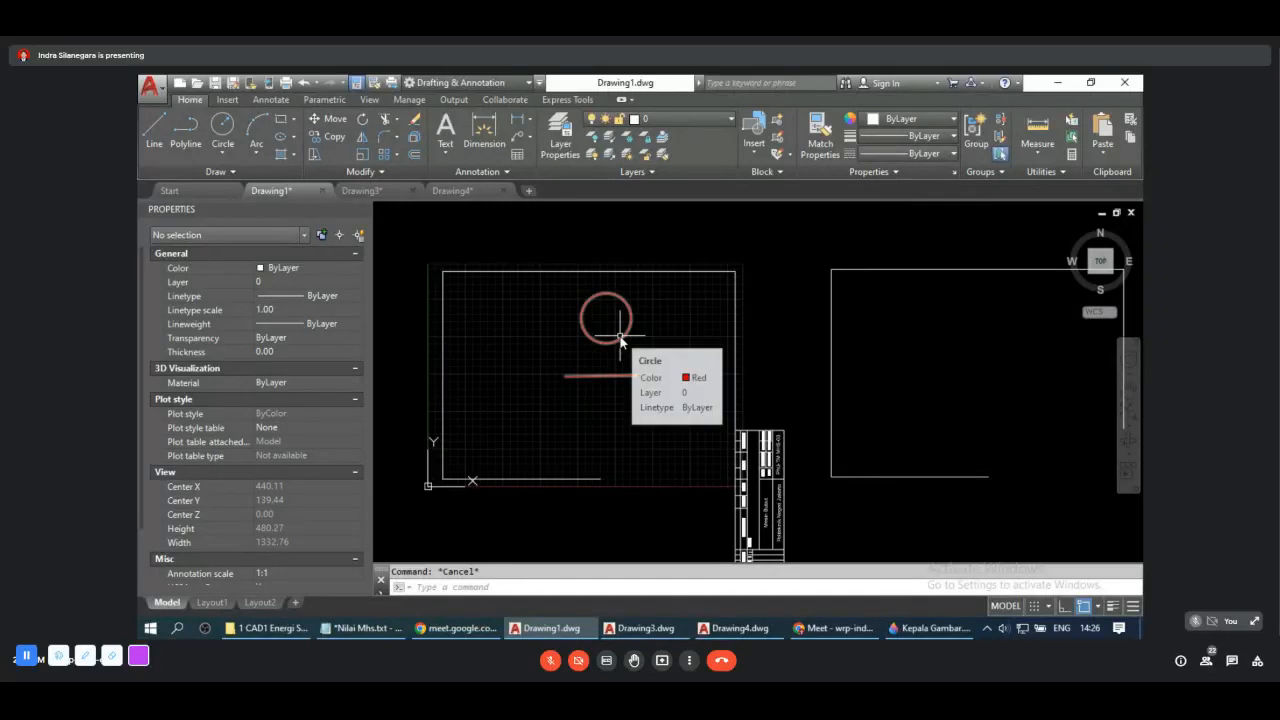
Step: Check which layers the Properties palette offers without changing the current layer
click(276, 283)
click(357, 283)
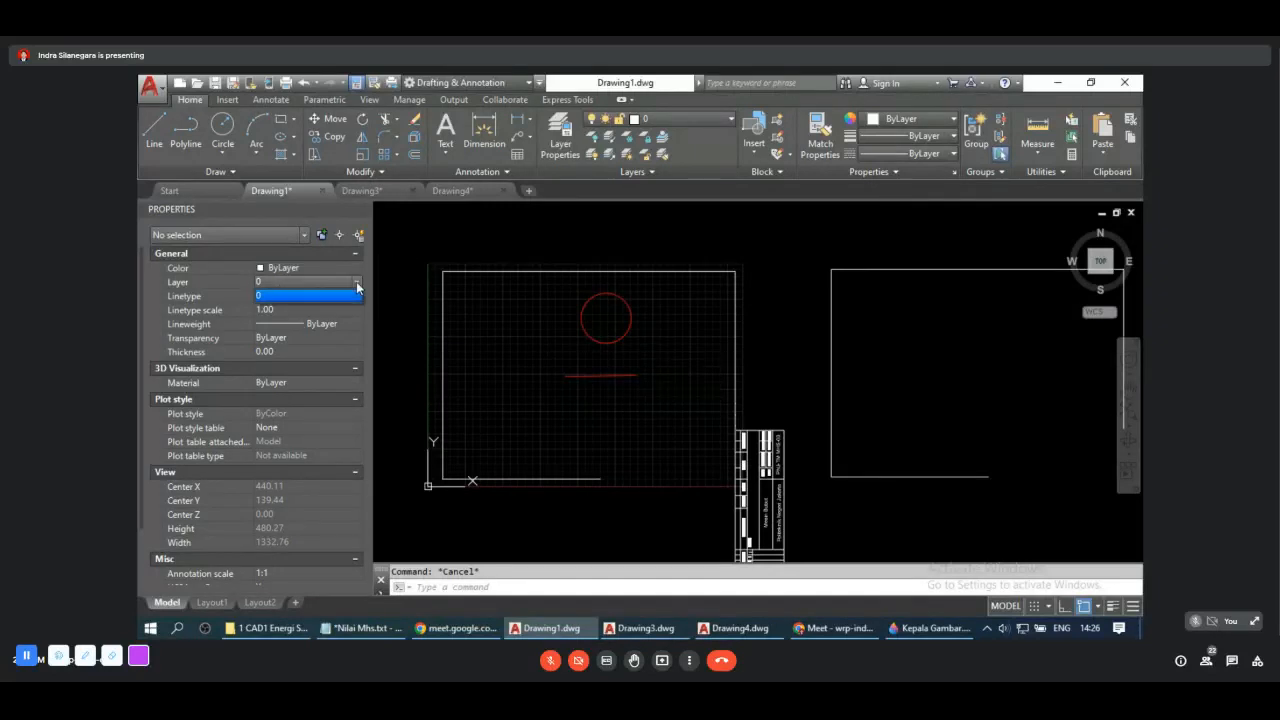
click(357, 283)
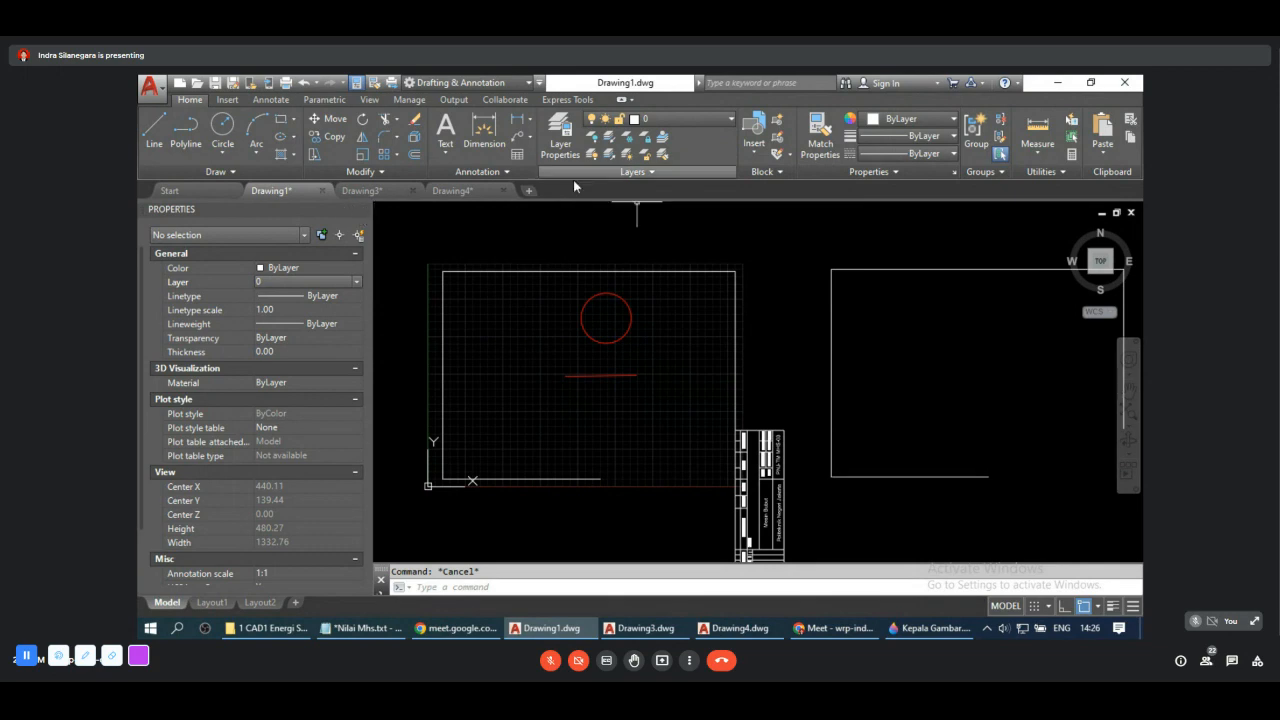
Step: Close the Properties palette and match the red circle's properties onto the white drawing frame outlines
click(362, 212)
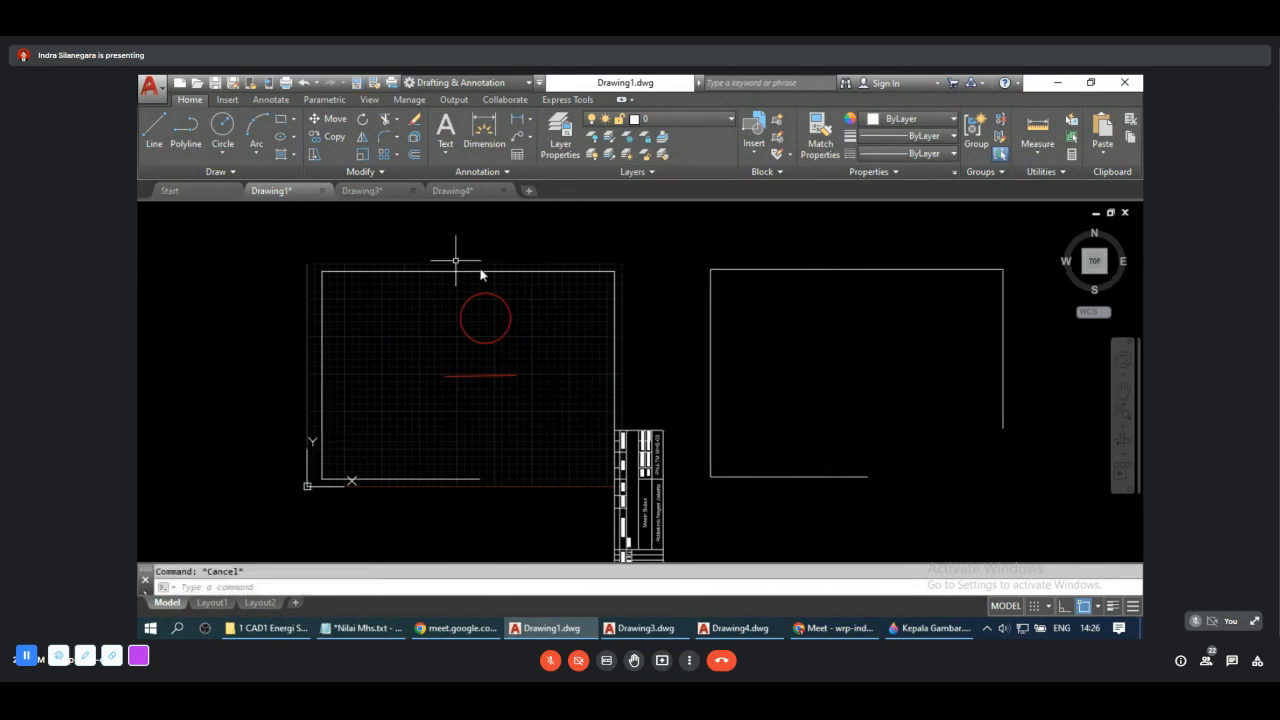
scroll(566, 323, up, 2)
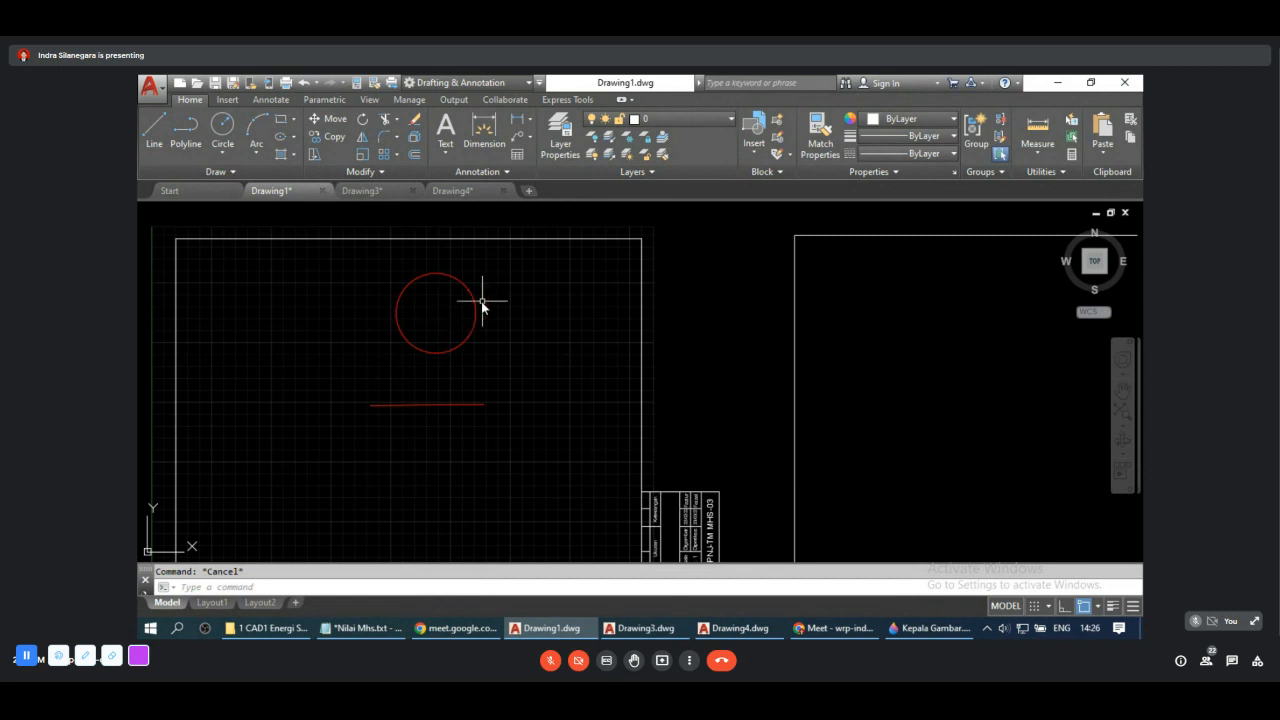
click(820, 128)
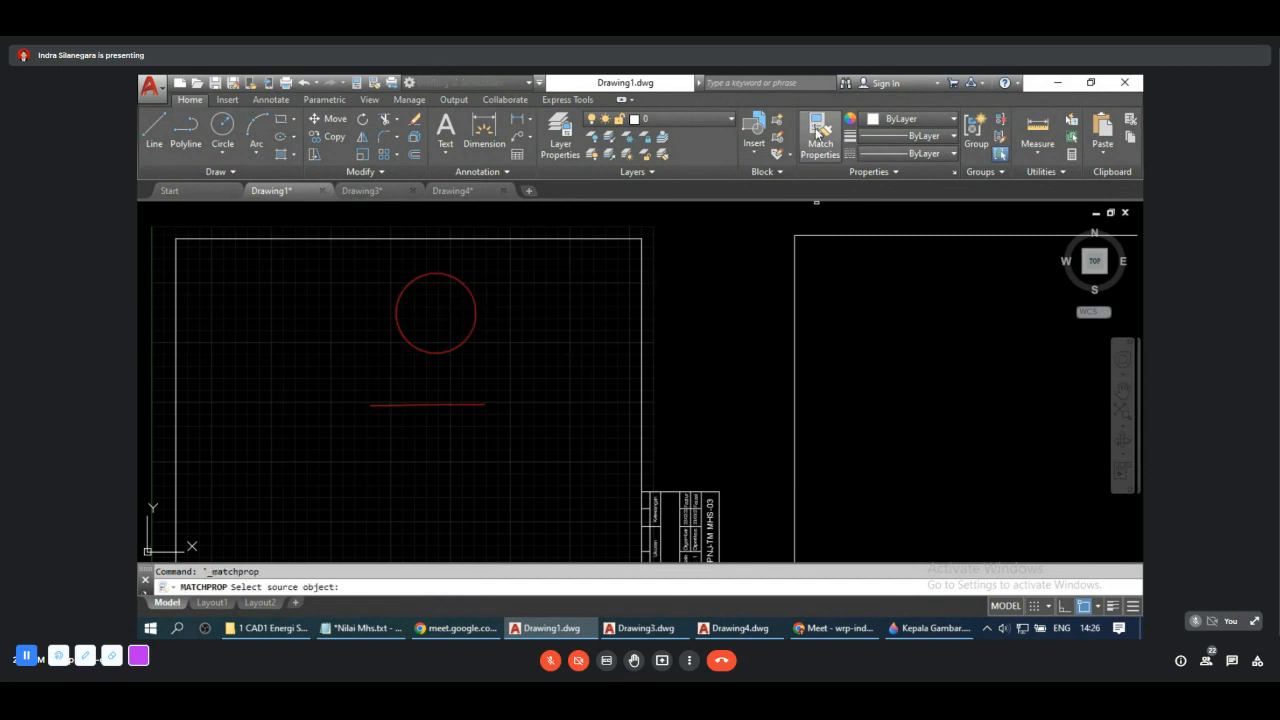
click(462, 289)
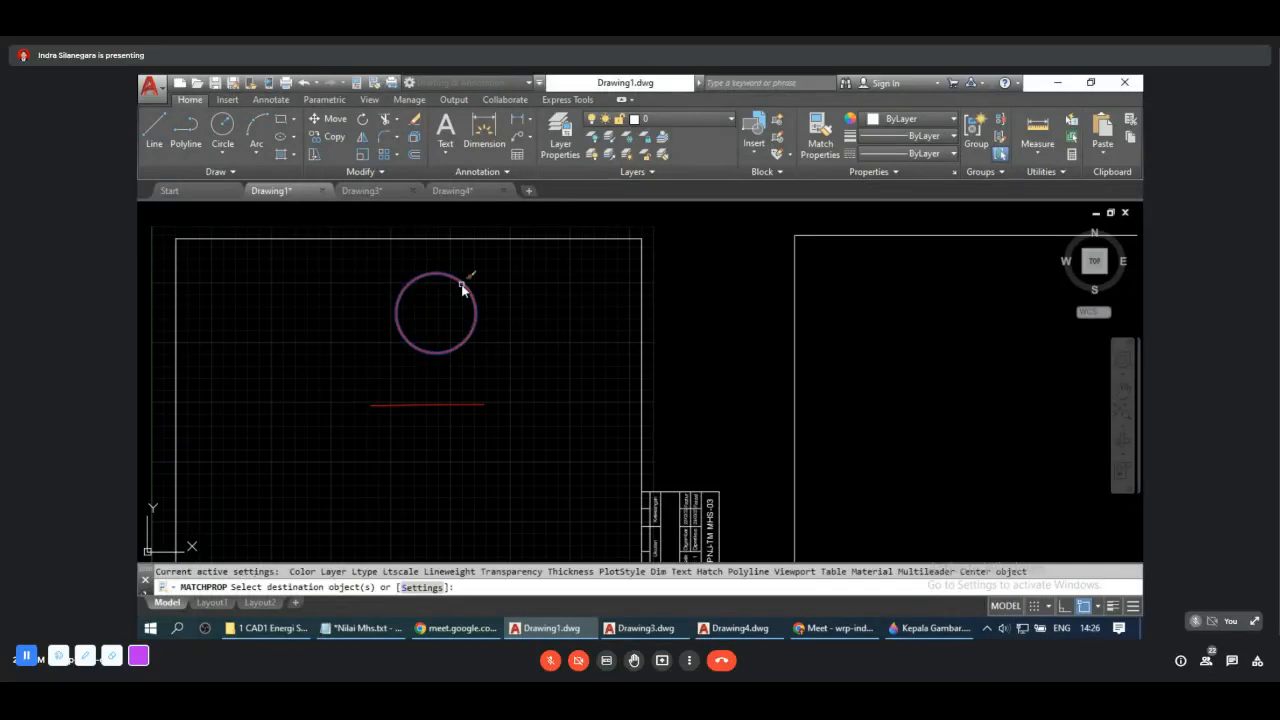
click(643, 288)
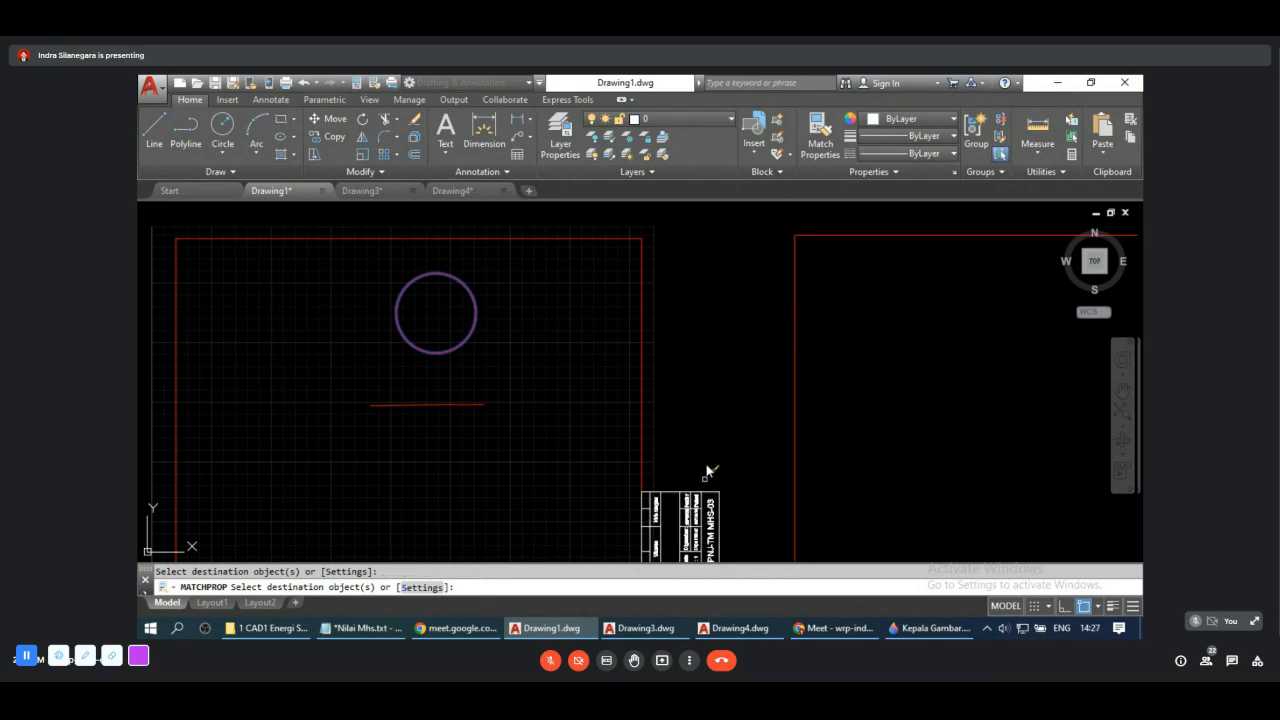
scroll(710, 440, down, 2)
scroll(716, 447, down, 2)
scroll(749, 512, up, 2)
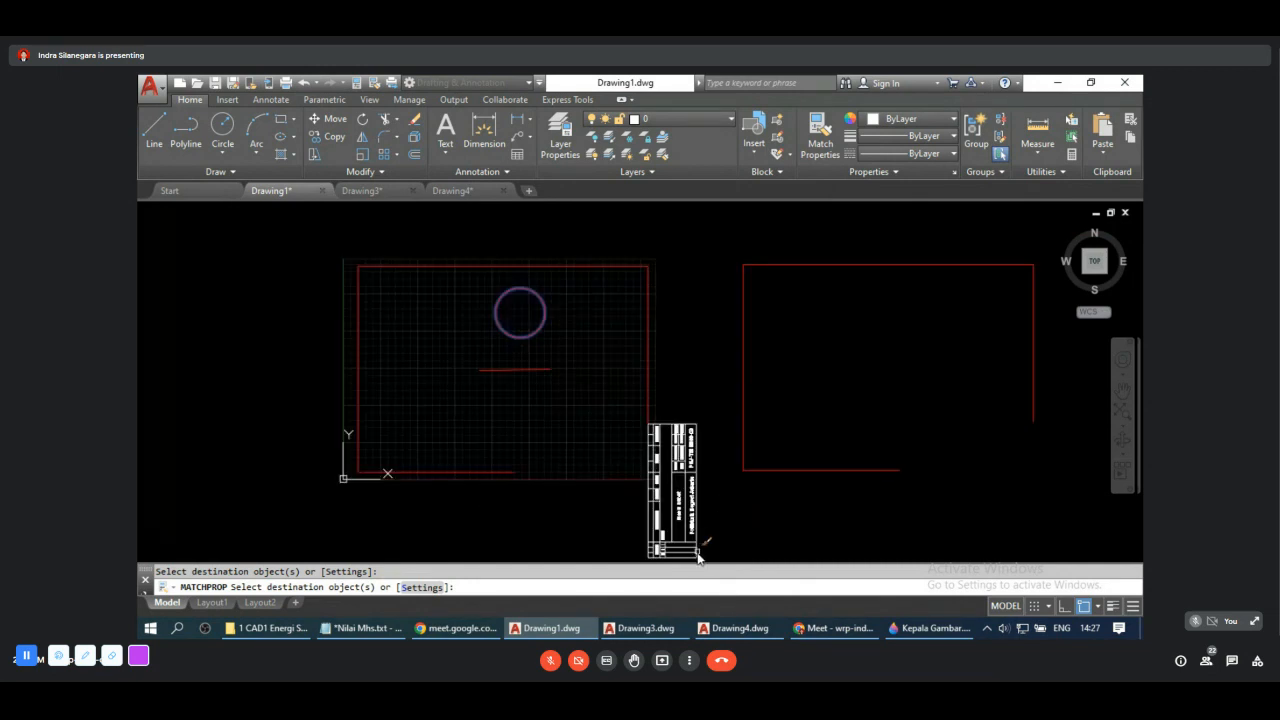
scroll(698, 553, down, 2)
scroll(698, 556, up, 2)
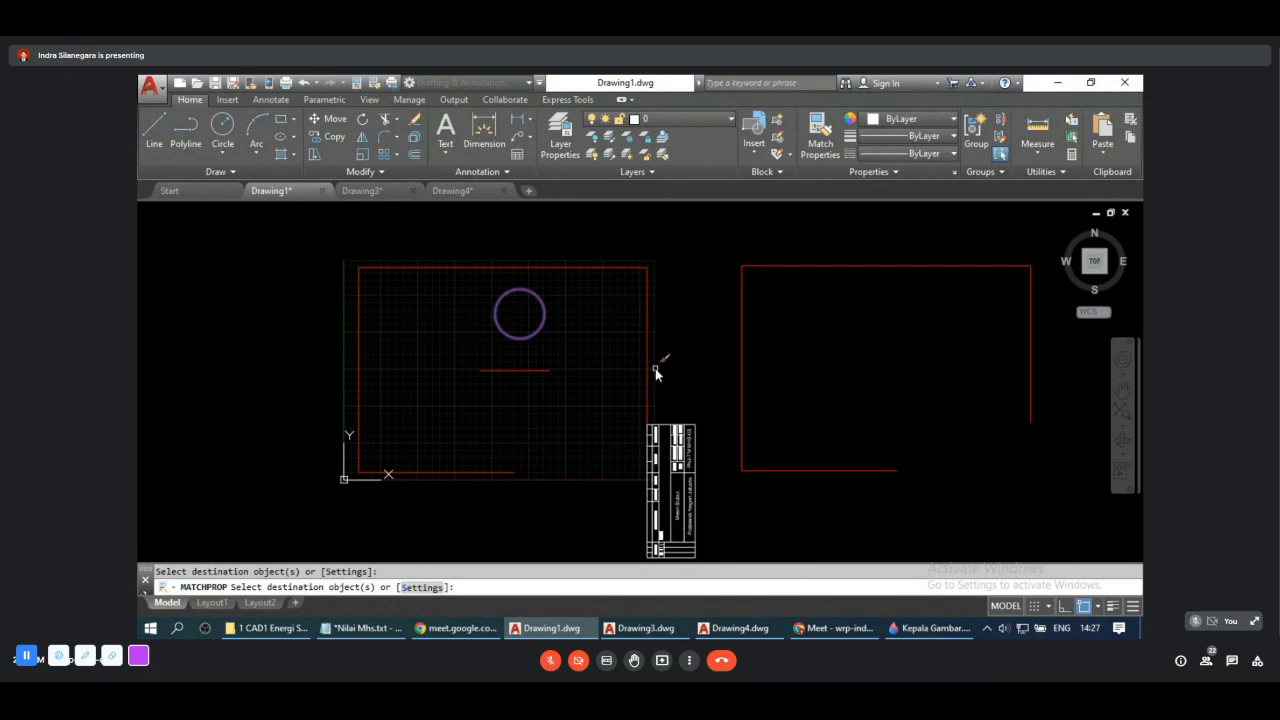
key(Return)
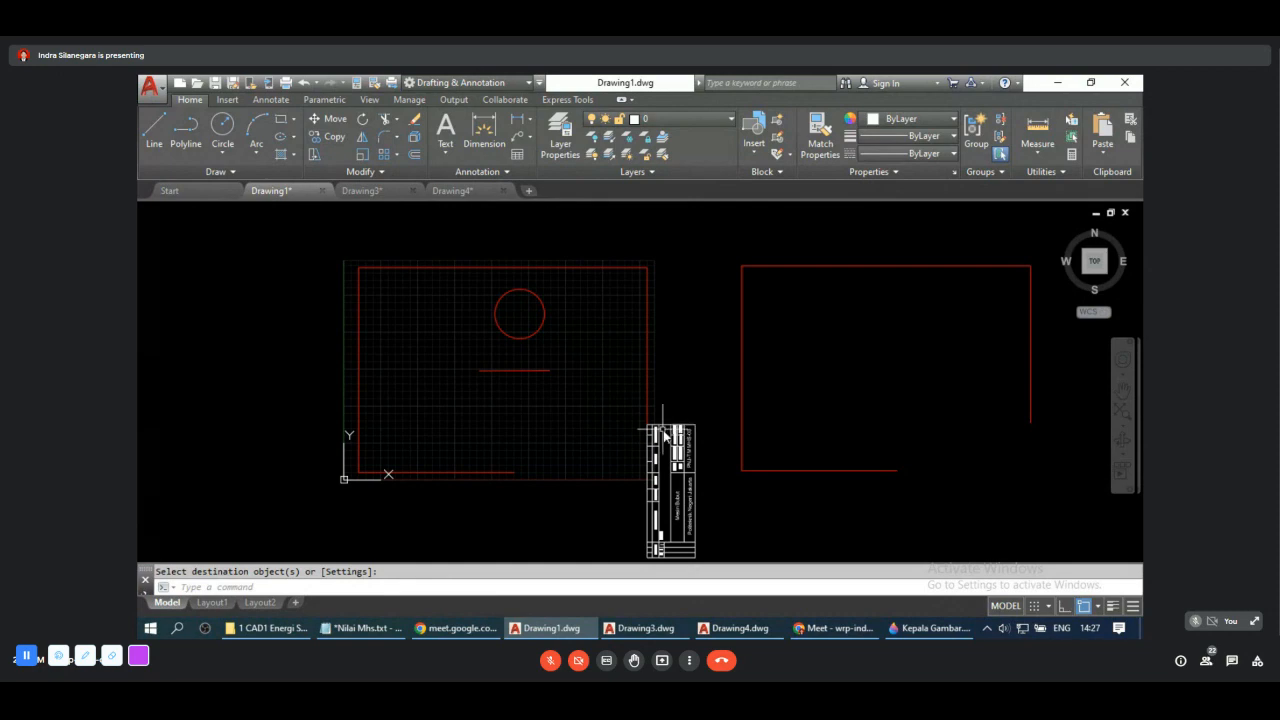
click(817, 137)
scroll(632, 440, up, 4)
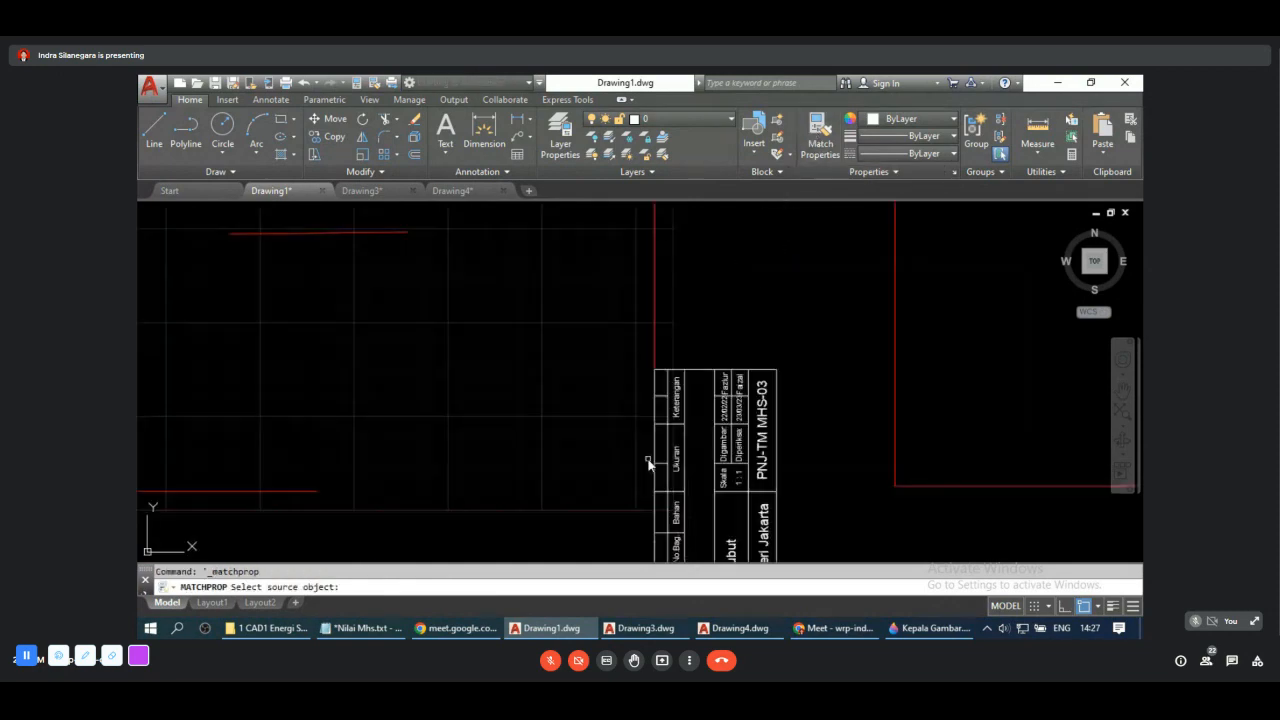
click(700, 375)
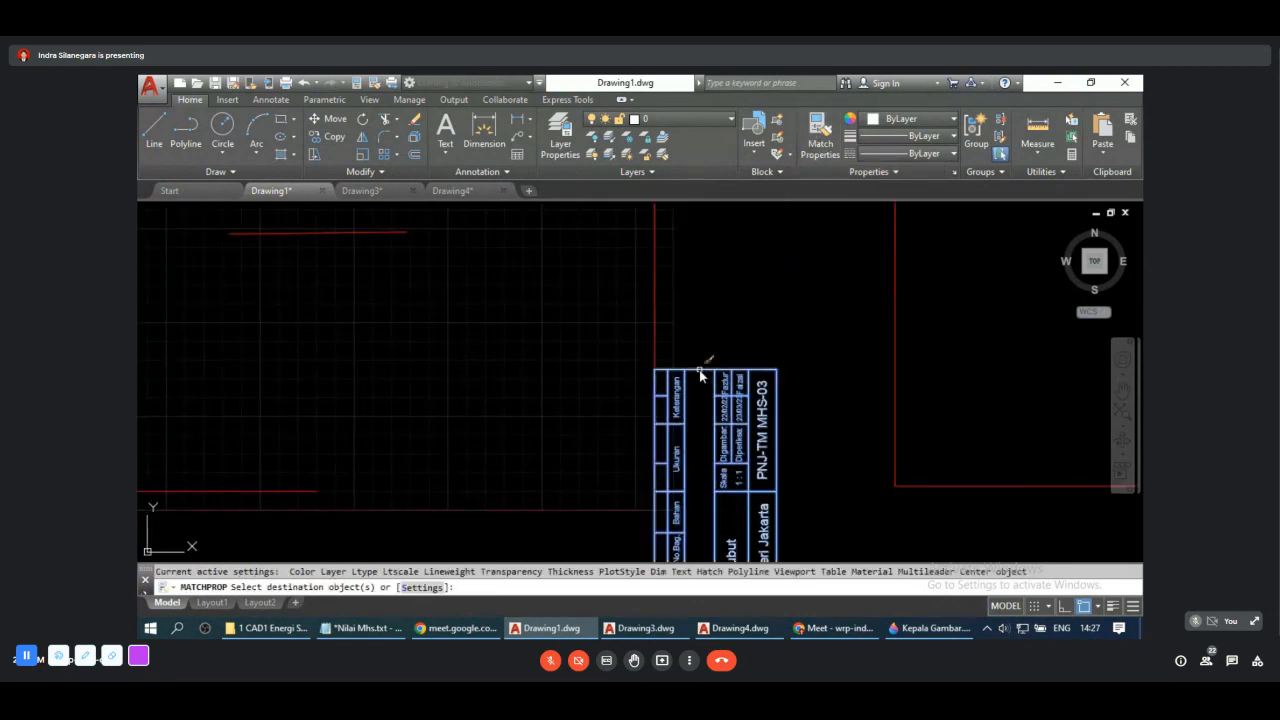
scroll(714, 338, down, 4)
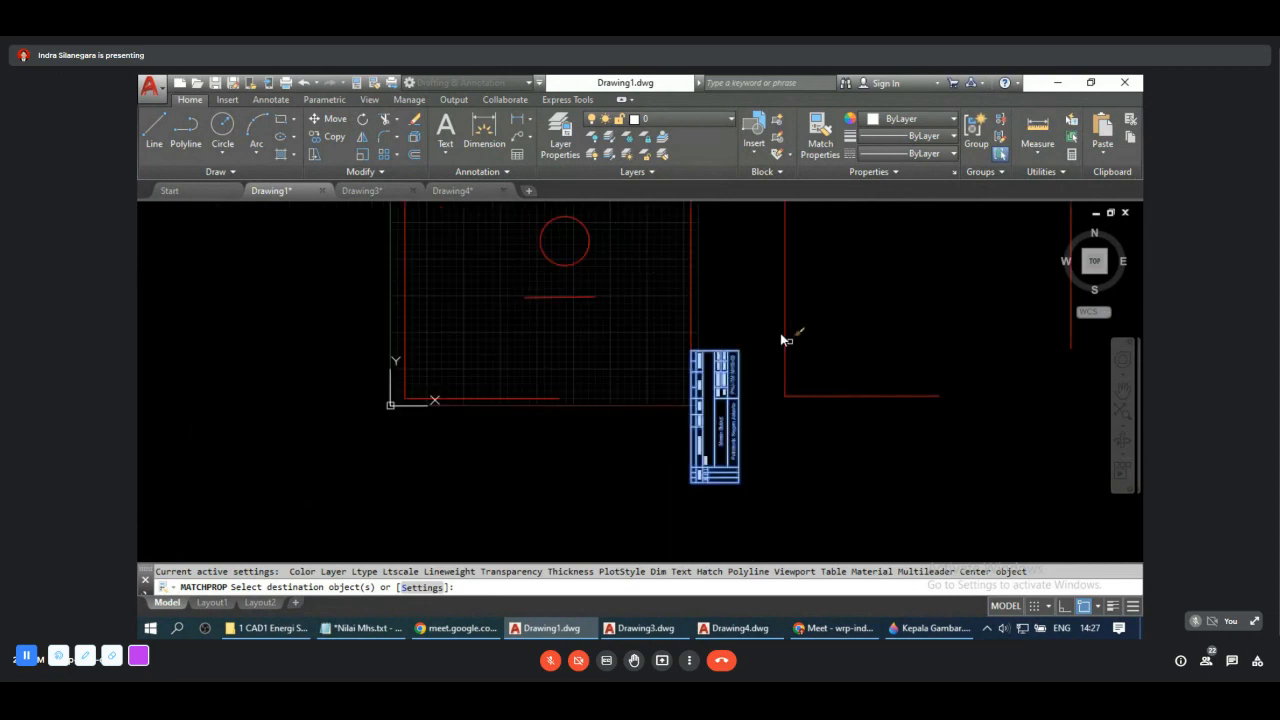
key(Escape)
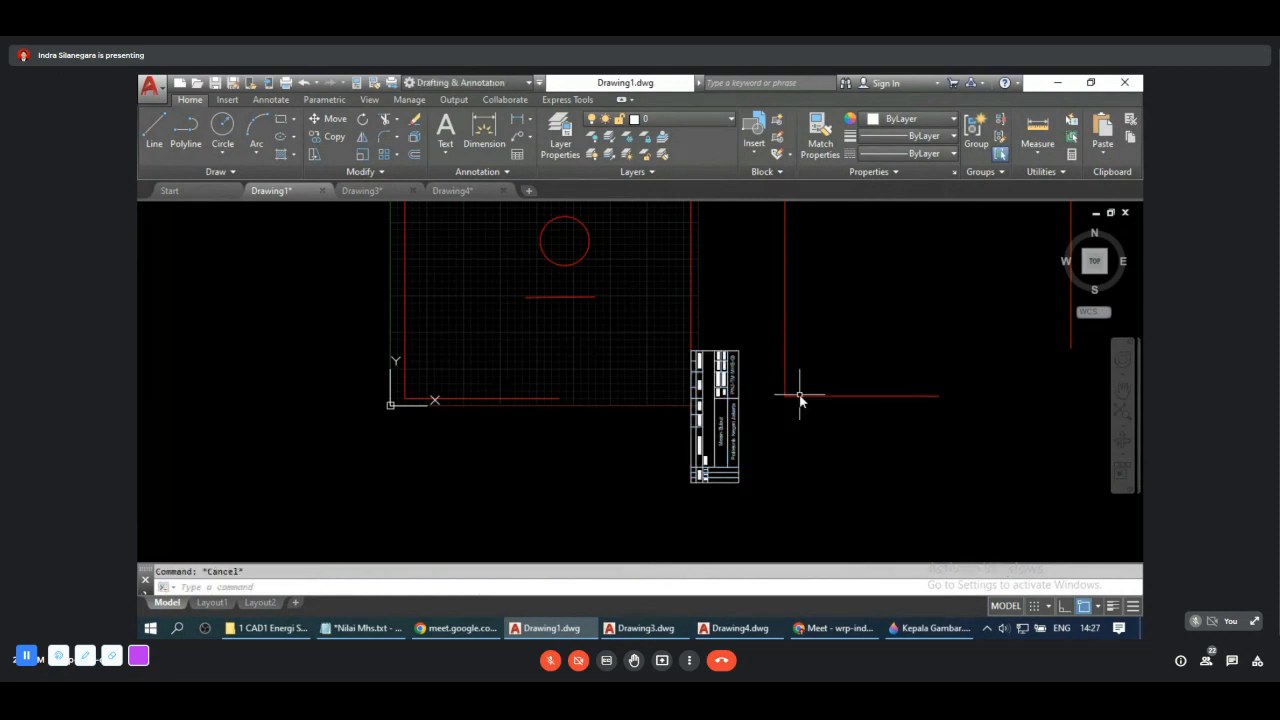
scroll(777, 346, down, 2)
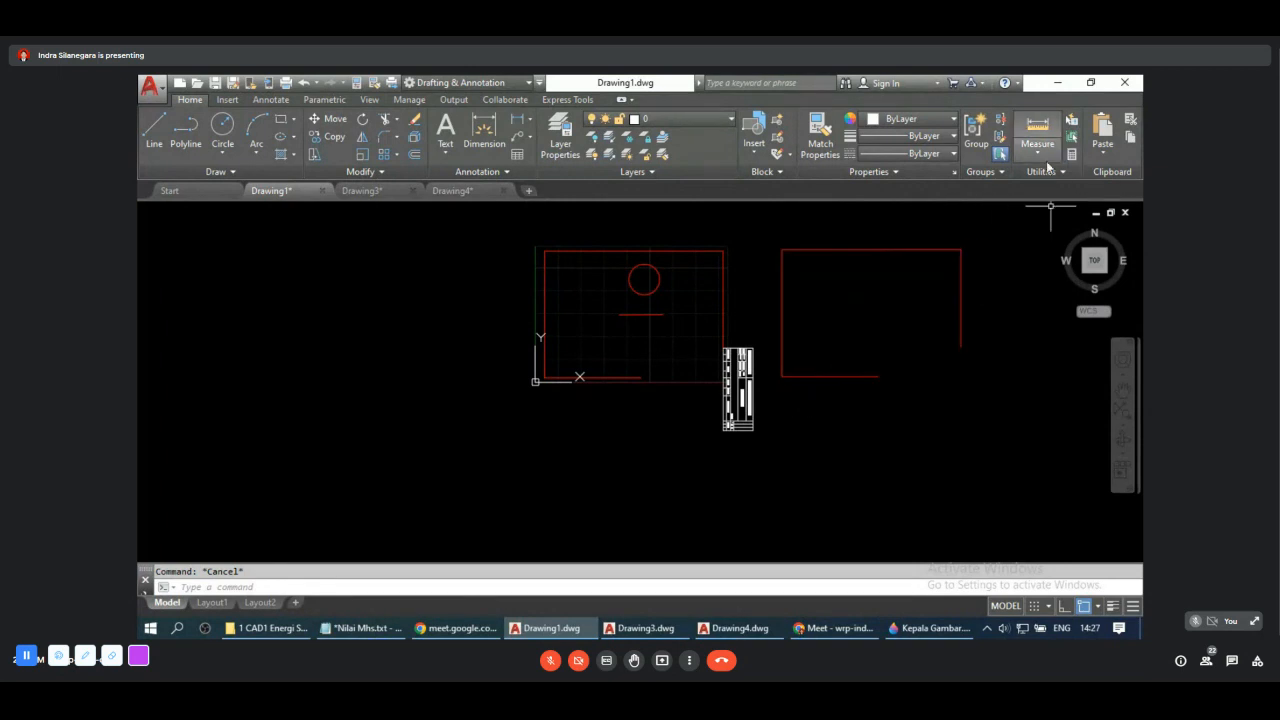
click(1040, 153)
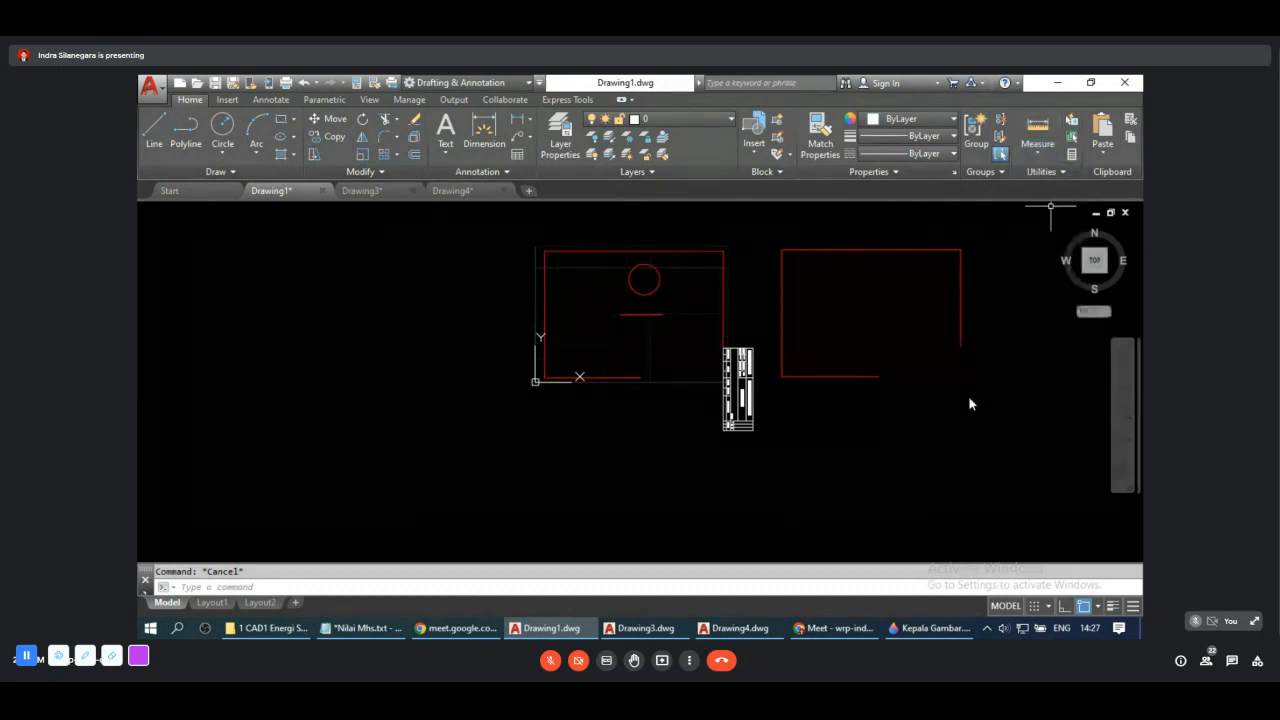
click(222, 128)
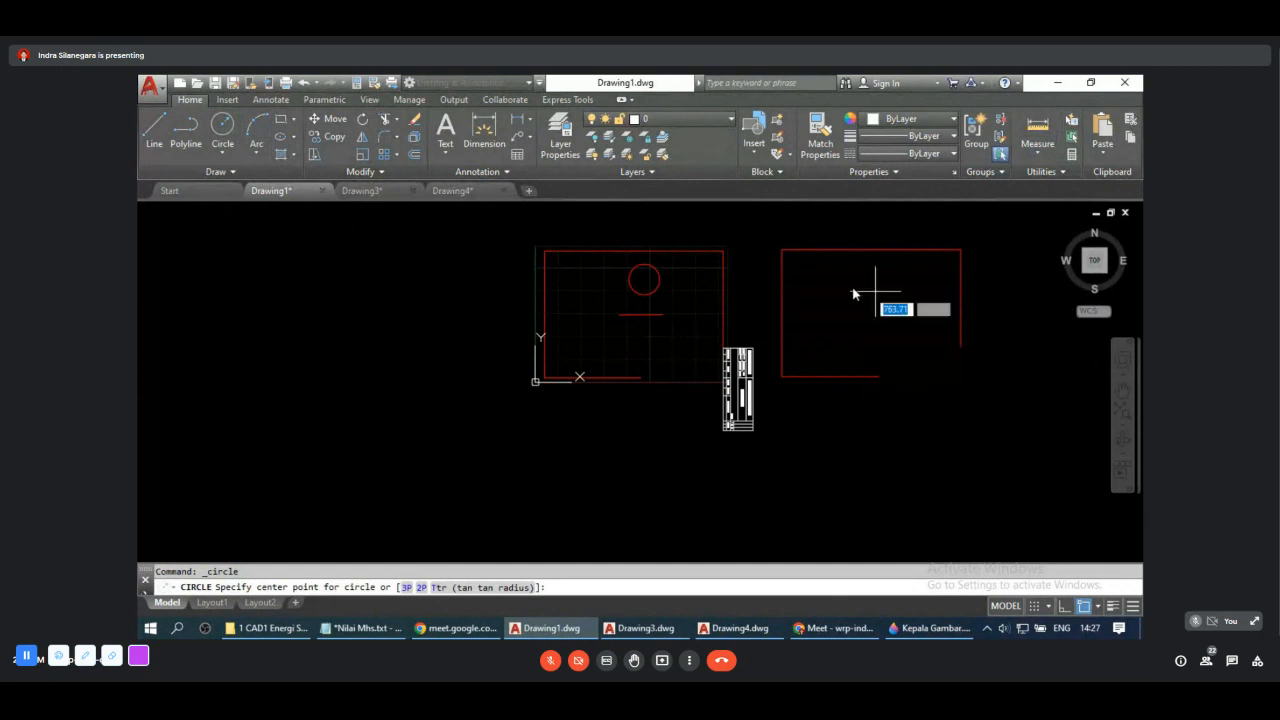
key(Escape)
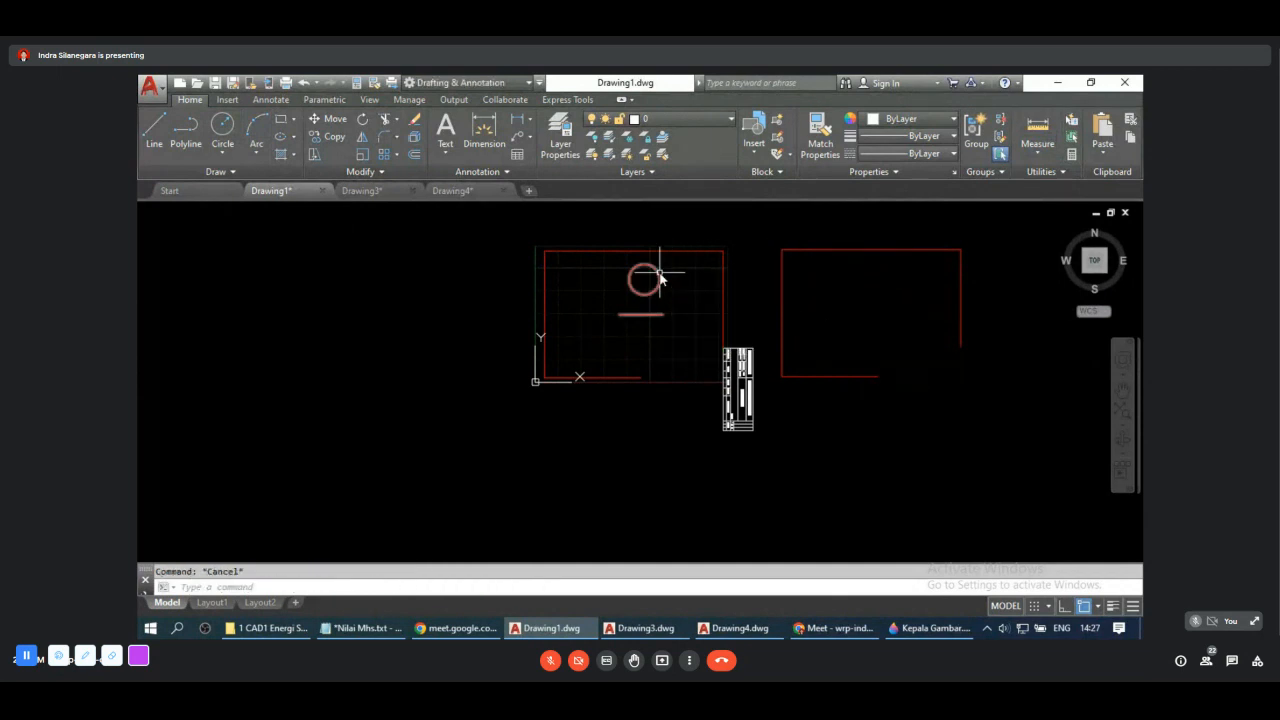
Step: Extrude the grouped circle and line to a height of 10 with the EXT command
text(ext)
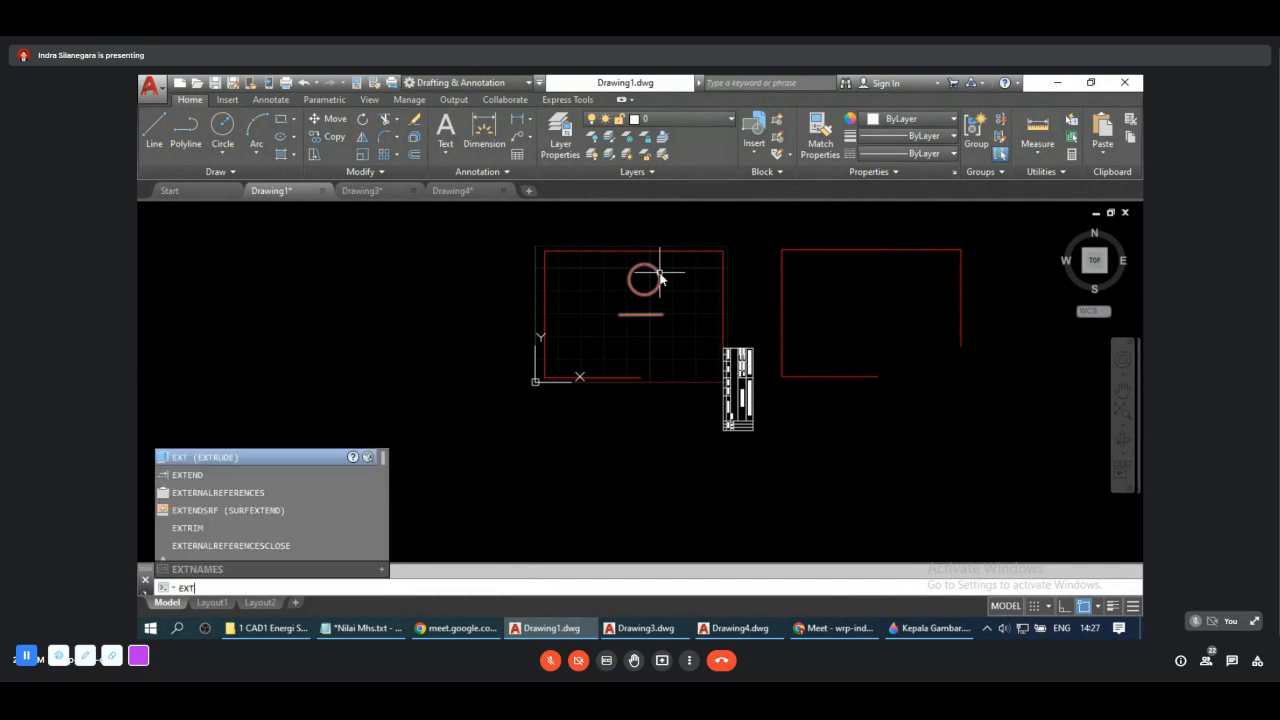
key(Escape)
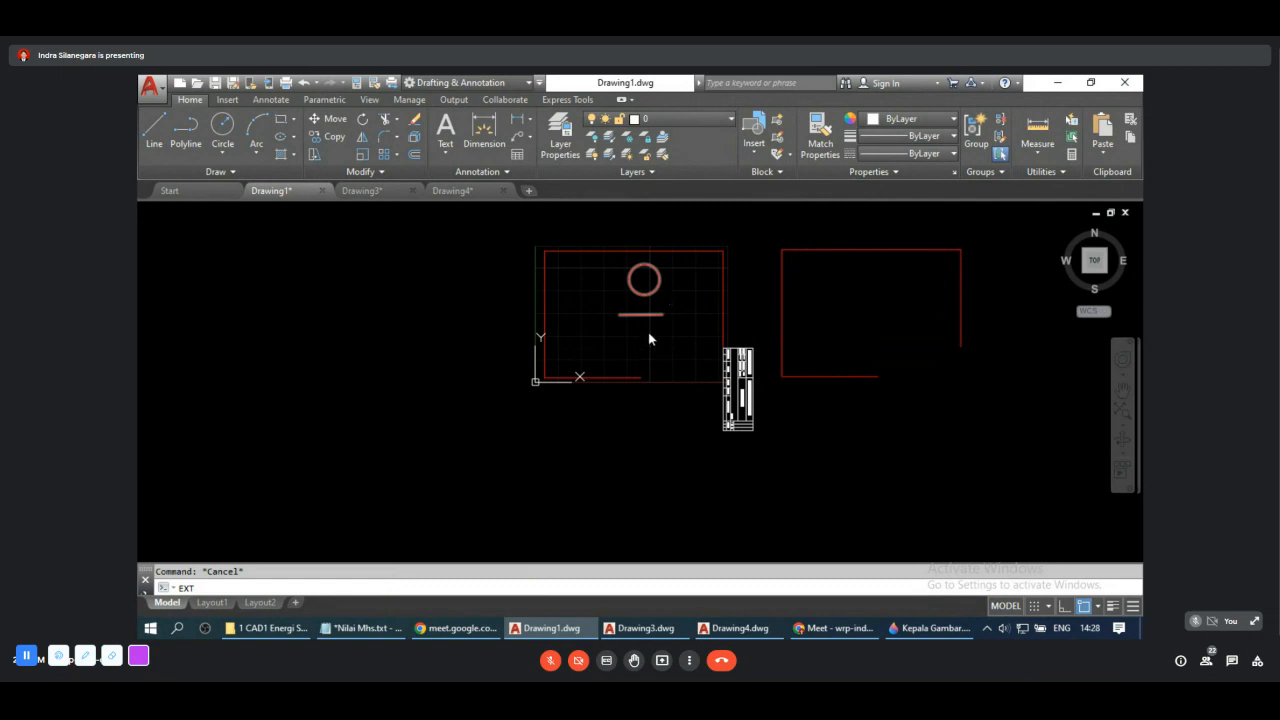
key(Return)
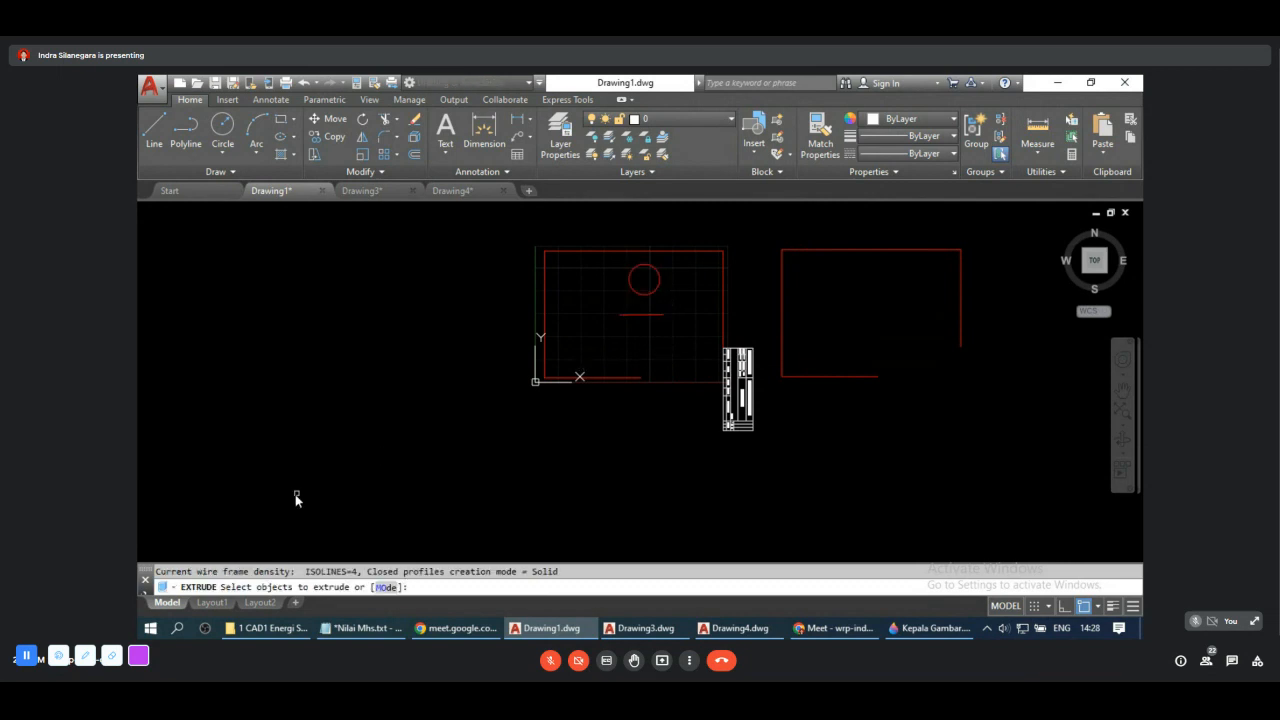
click(656, 294)
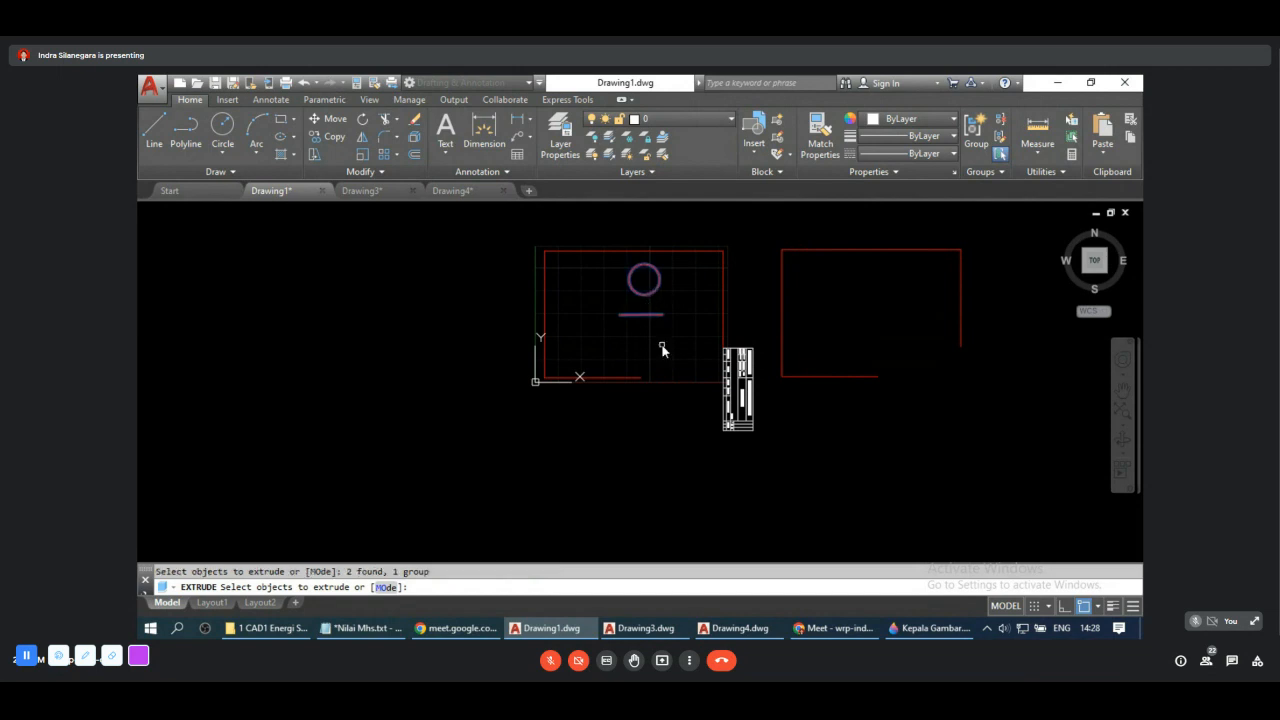
key(Return)
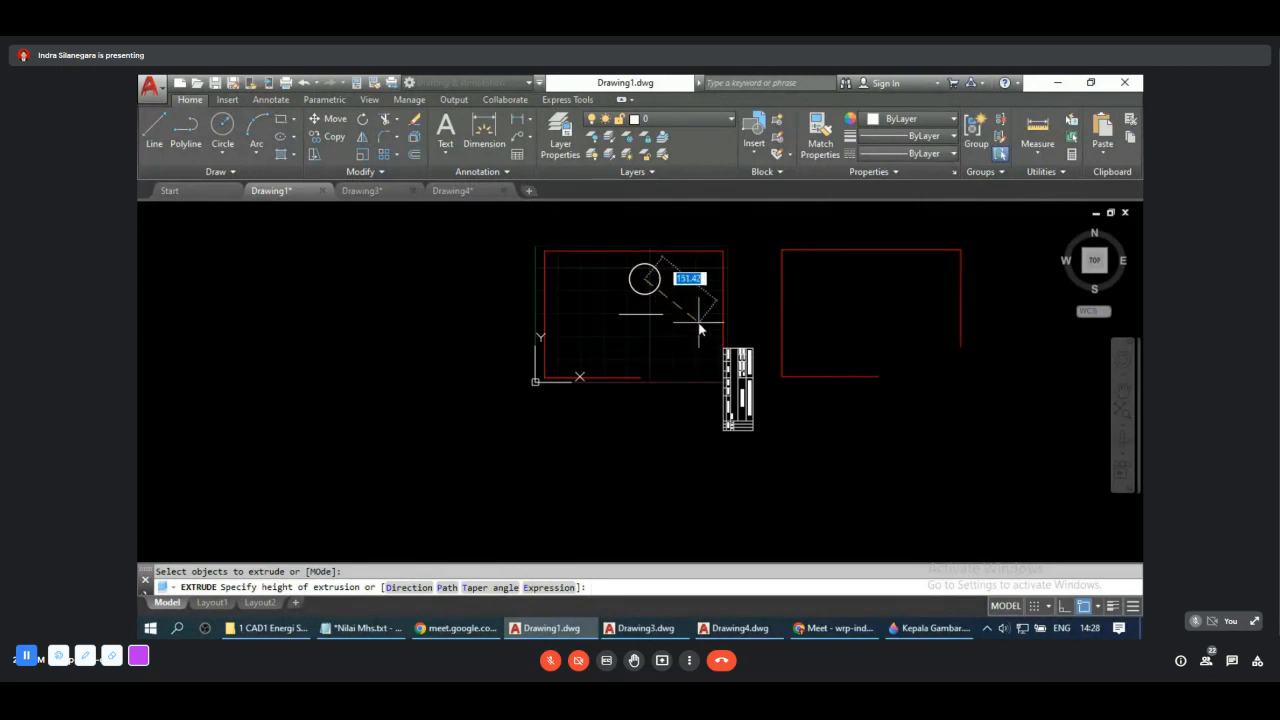
text(10)
key(Return)
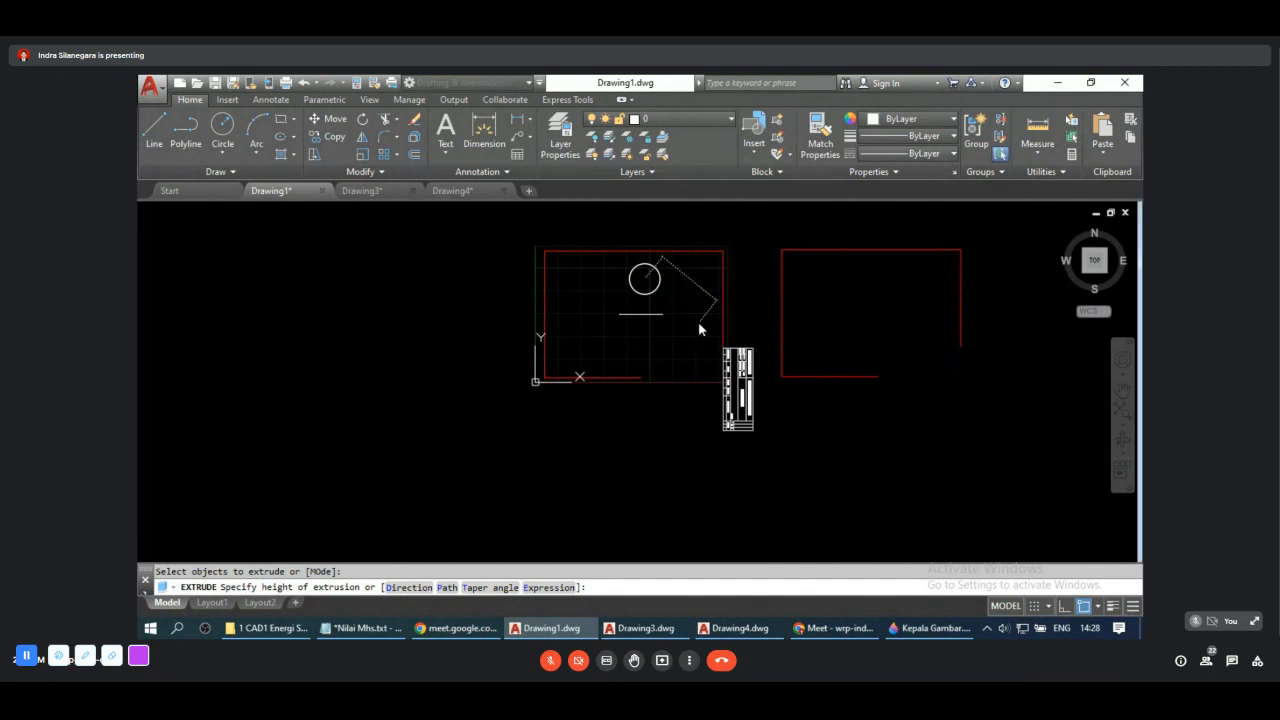
scroll(725, 252, up, 2)
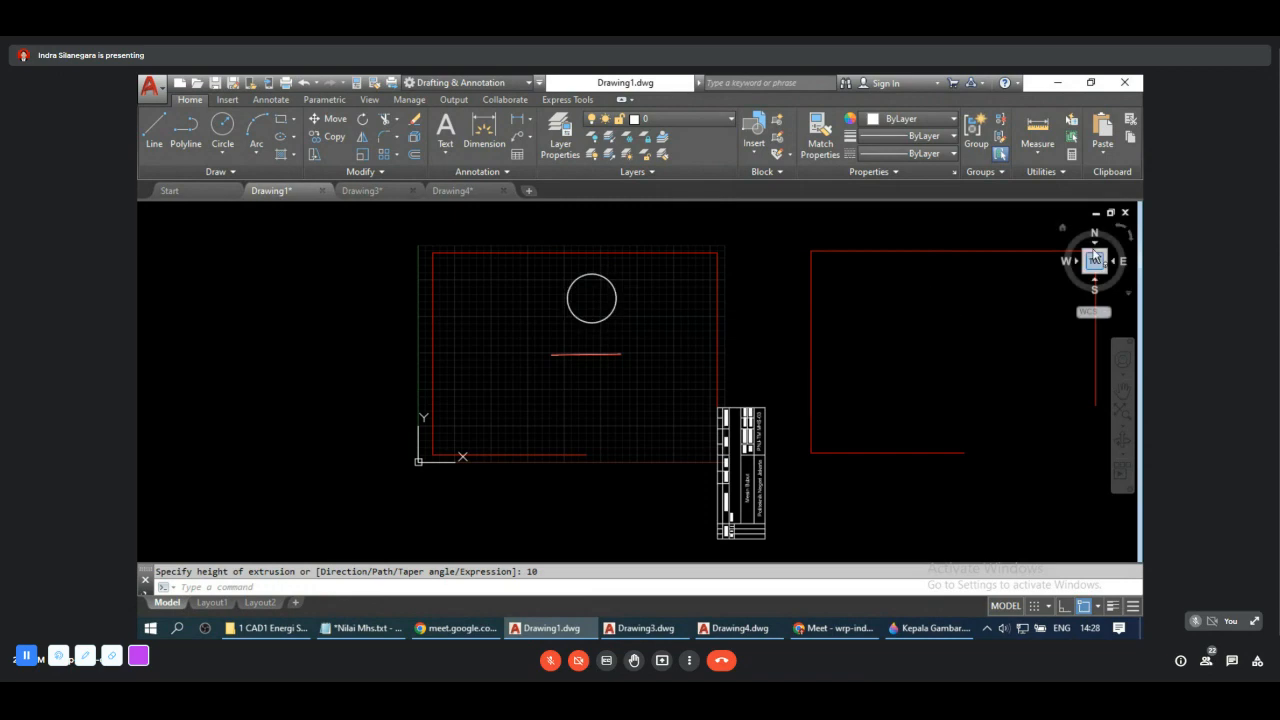
click(1037, 150)
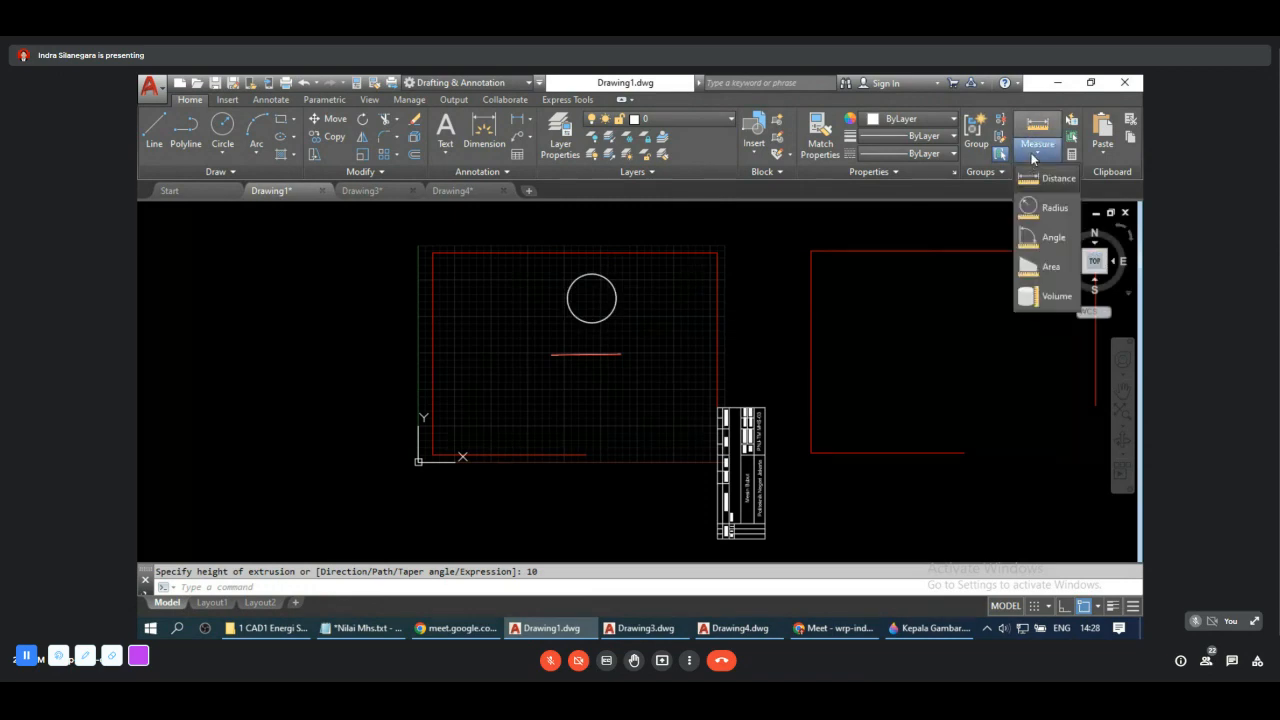
click(1035, 300)
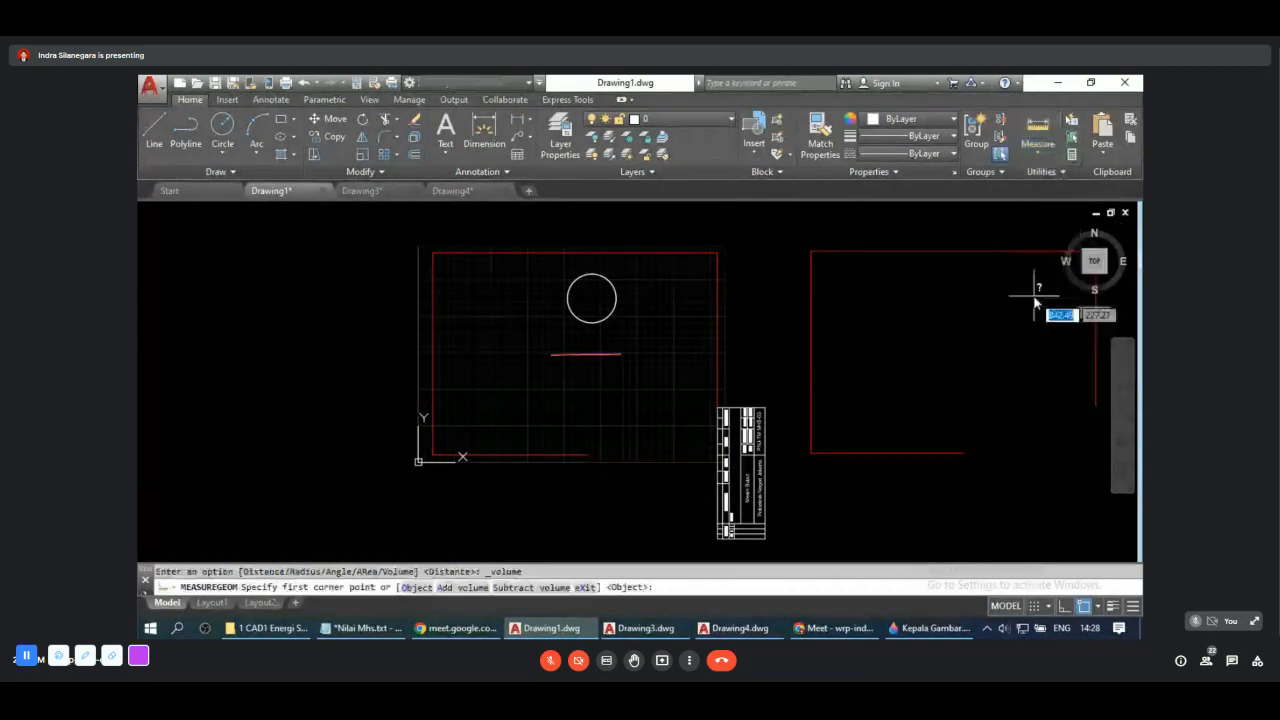
click(607, 291)
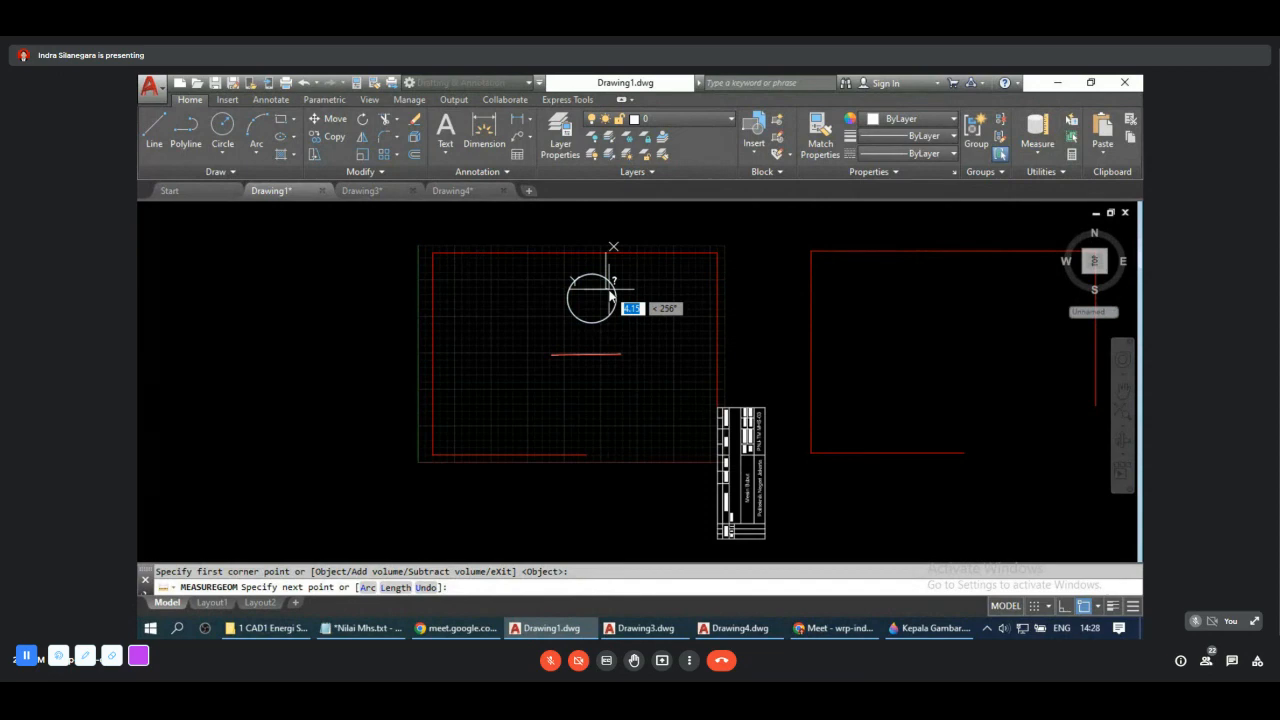
key(Return)
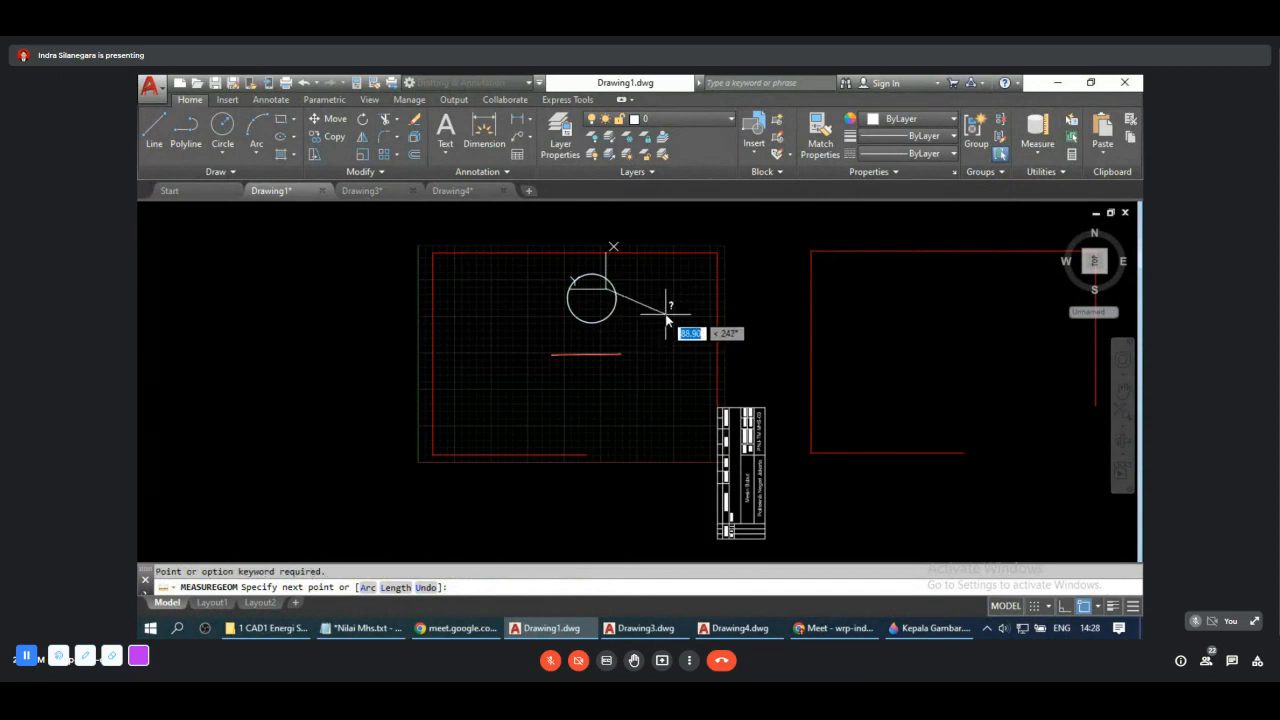
key(Escape)
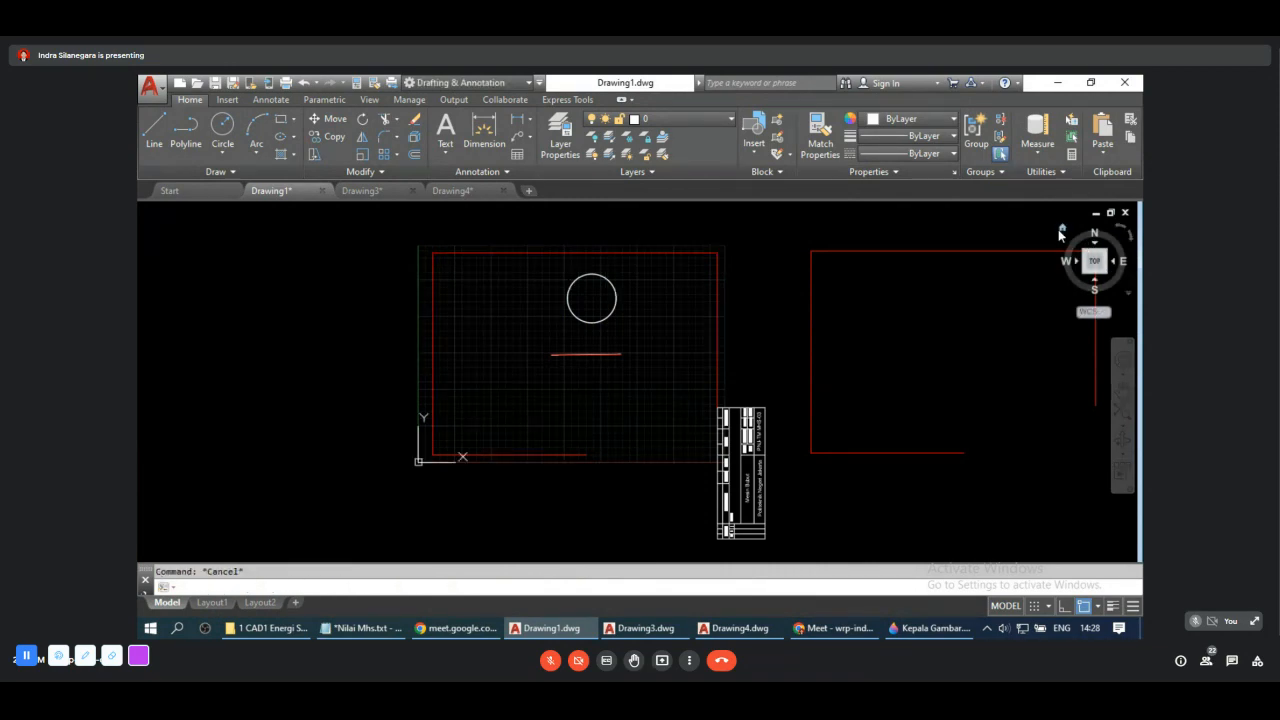
Step: Switch to the home 3D view and measure the volume of the extruded circle using the Object option
click(1062, 229)
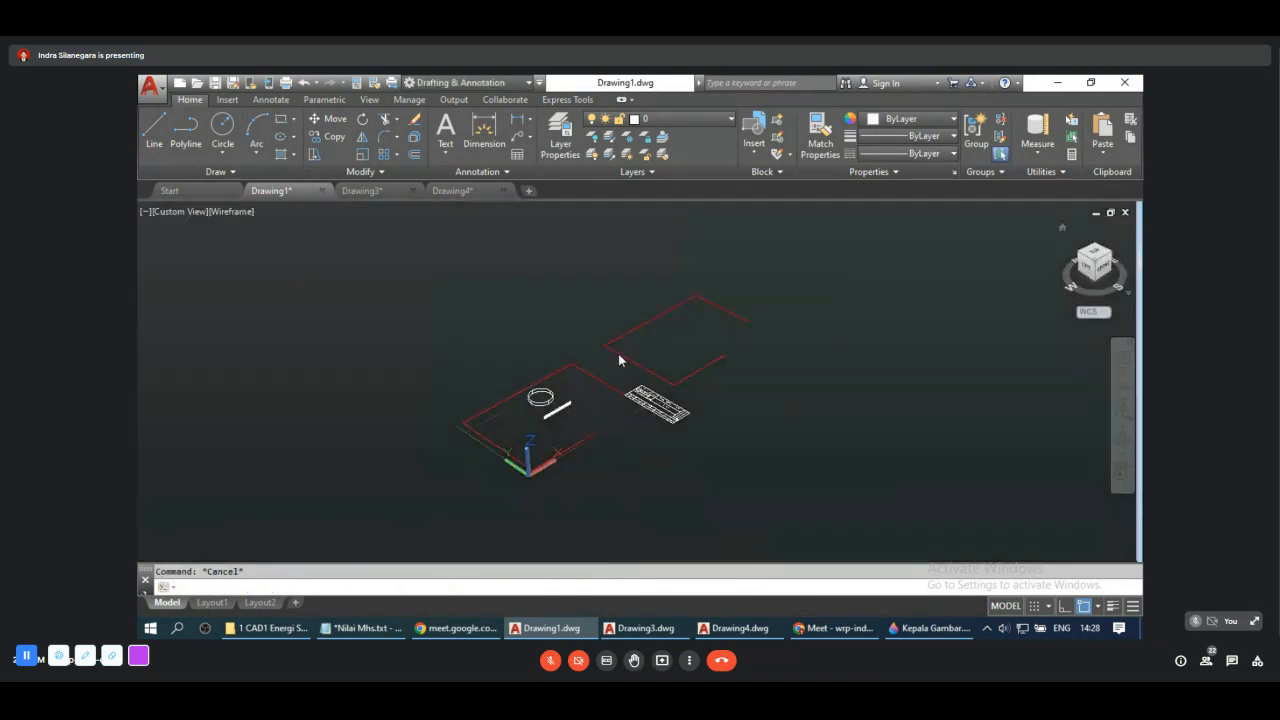
scroll(562, 385, up, 3)
scroll(518, 436, up, 2)
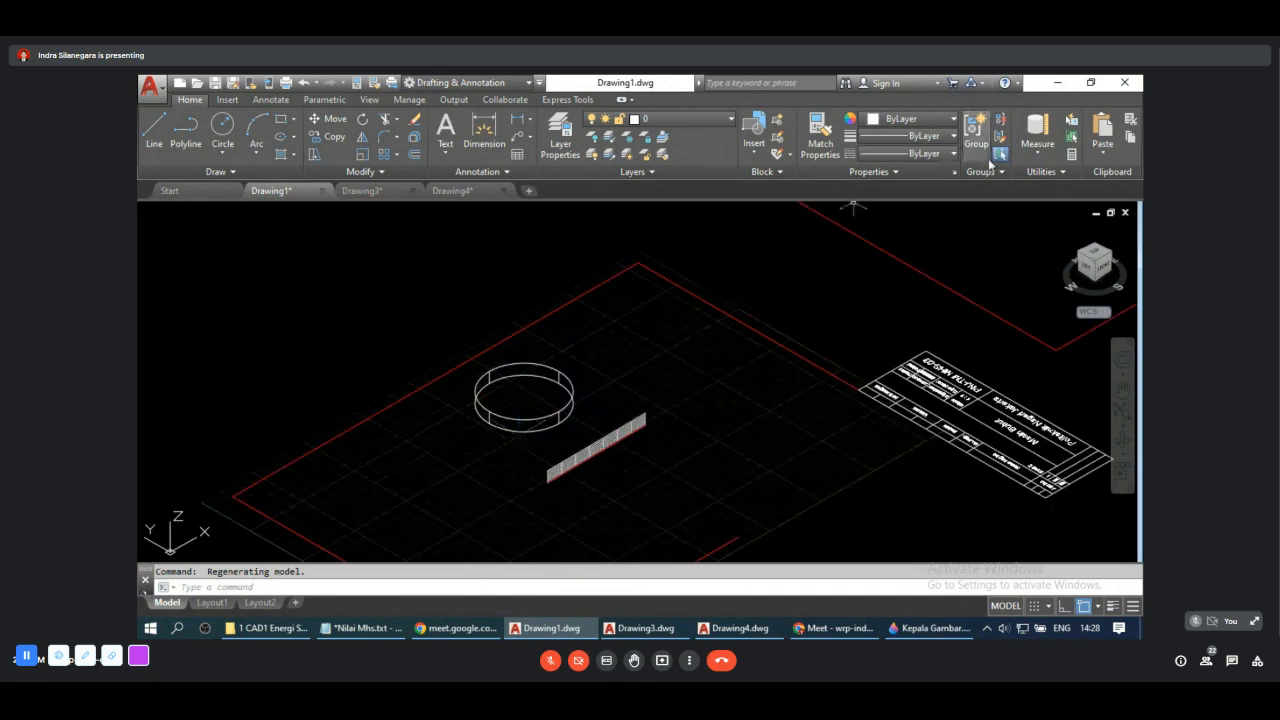
click(1034, 132)
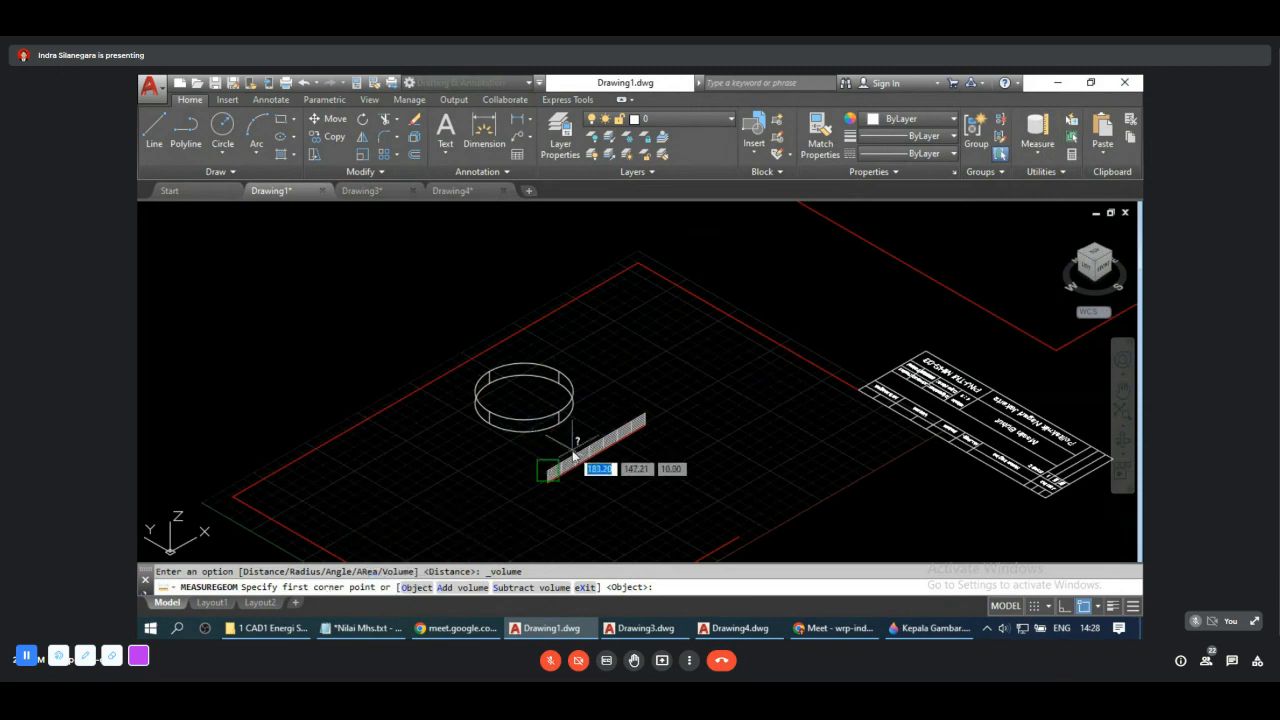
click(427, 589)
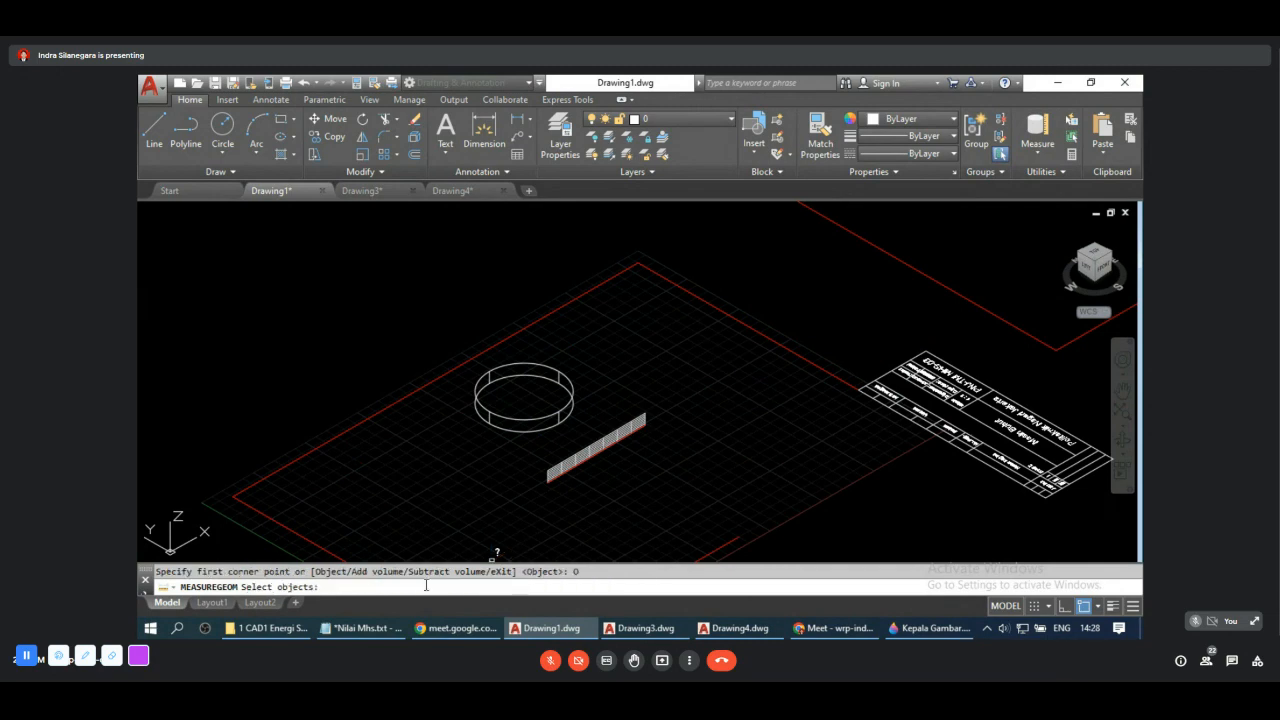
click(545, 431)
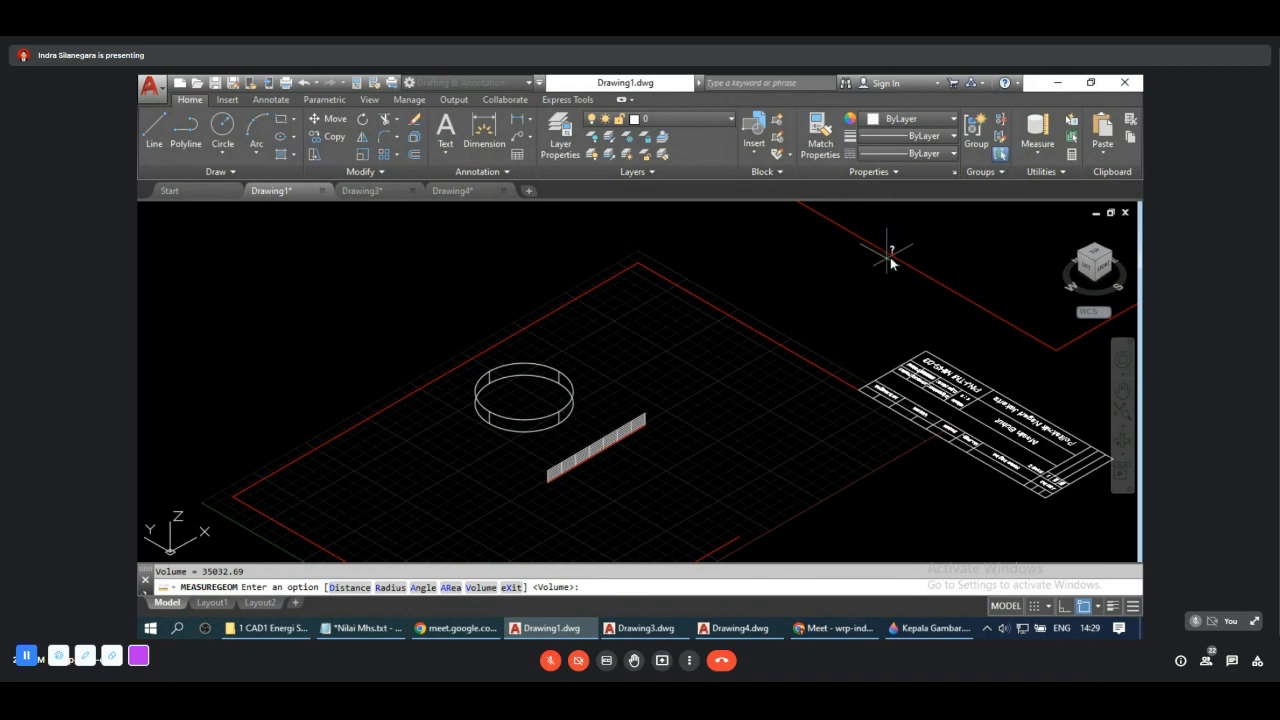
Step: Open the Properties palette and select the extruded circle to examine its solid geometry properties
click(953, 173)
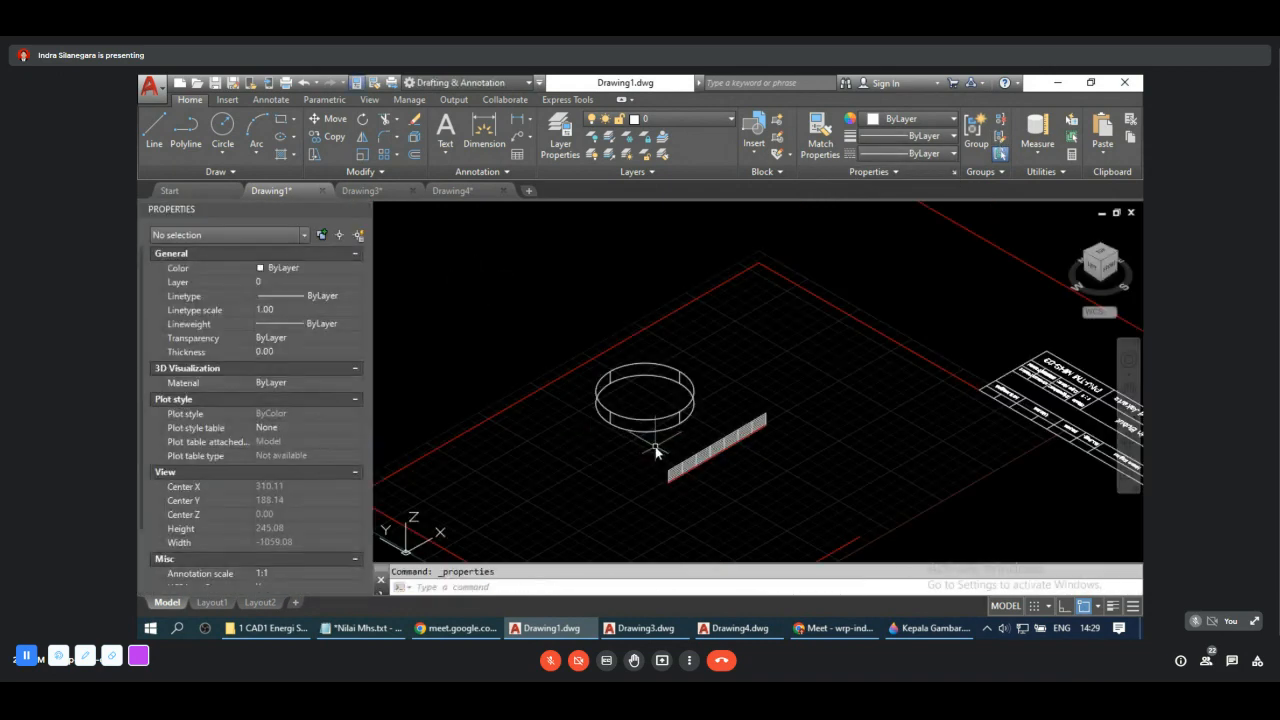
click(654, 428)
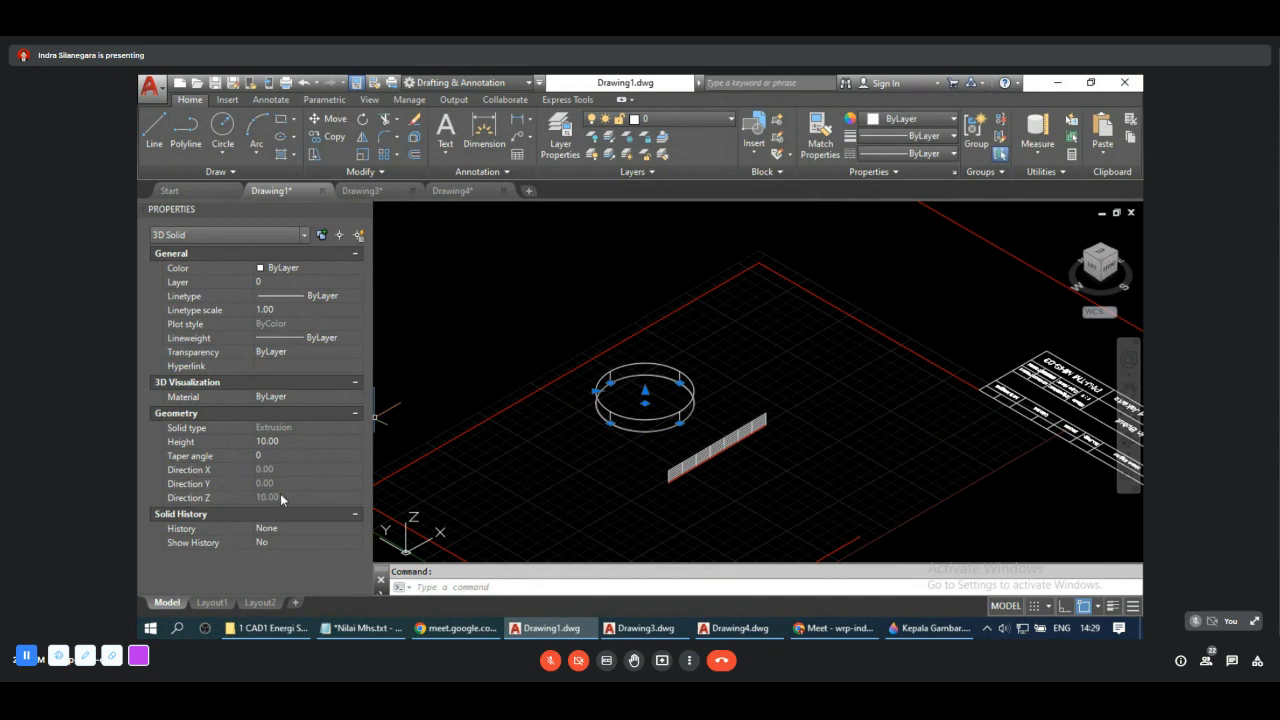
Step: Select the red frame line group to view its properties, clear the selection and return the drawing to the Top view
key(Escape)
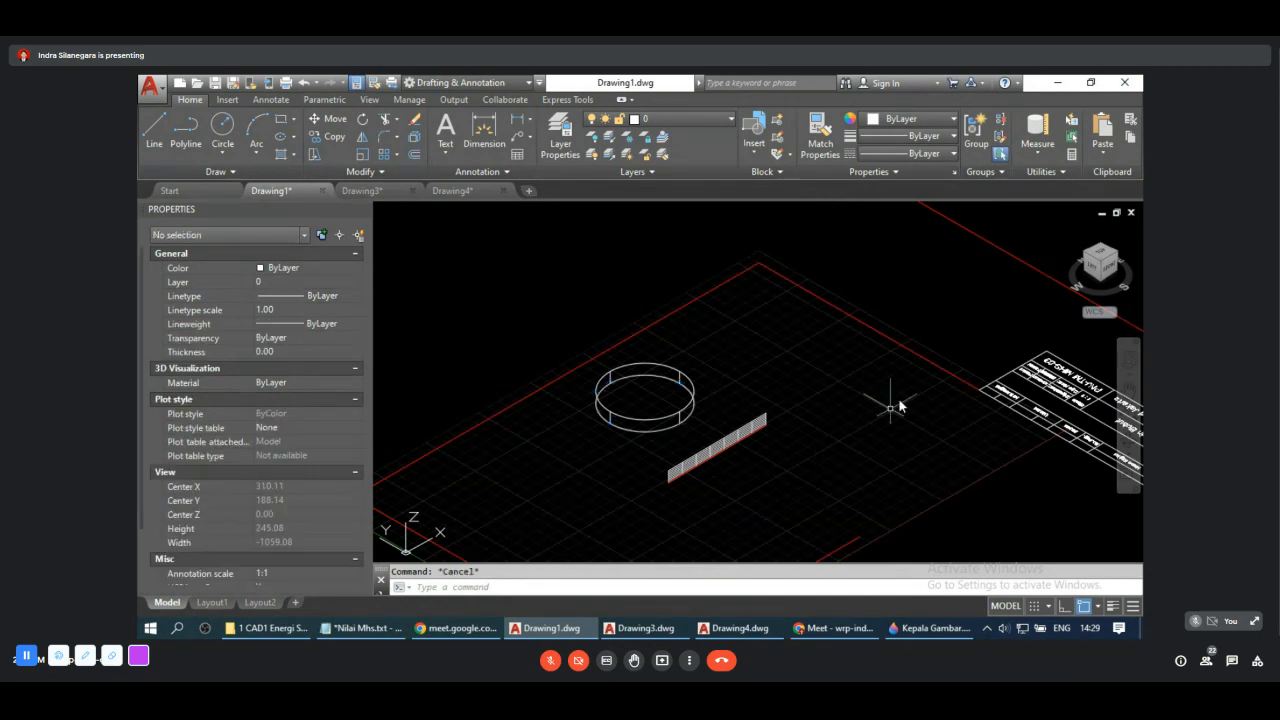
click(891, 341)
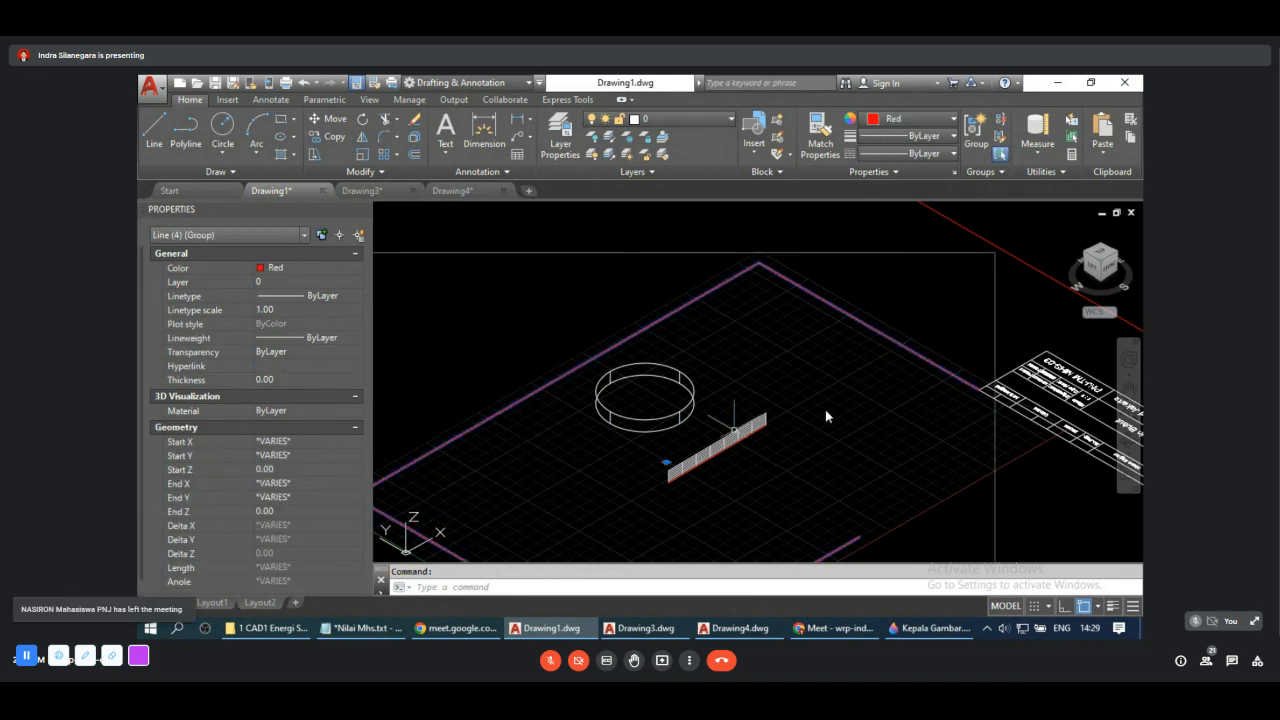
scroll(840, 400, down, 2)
key(Escape)
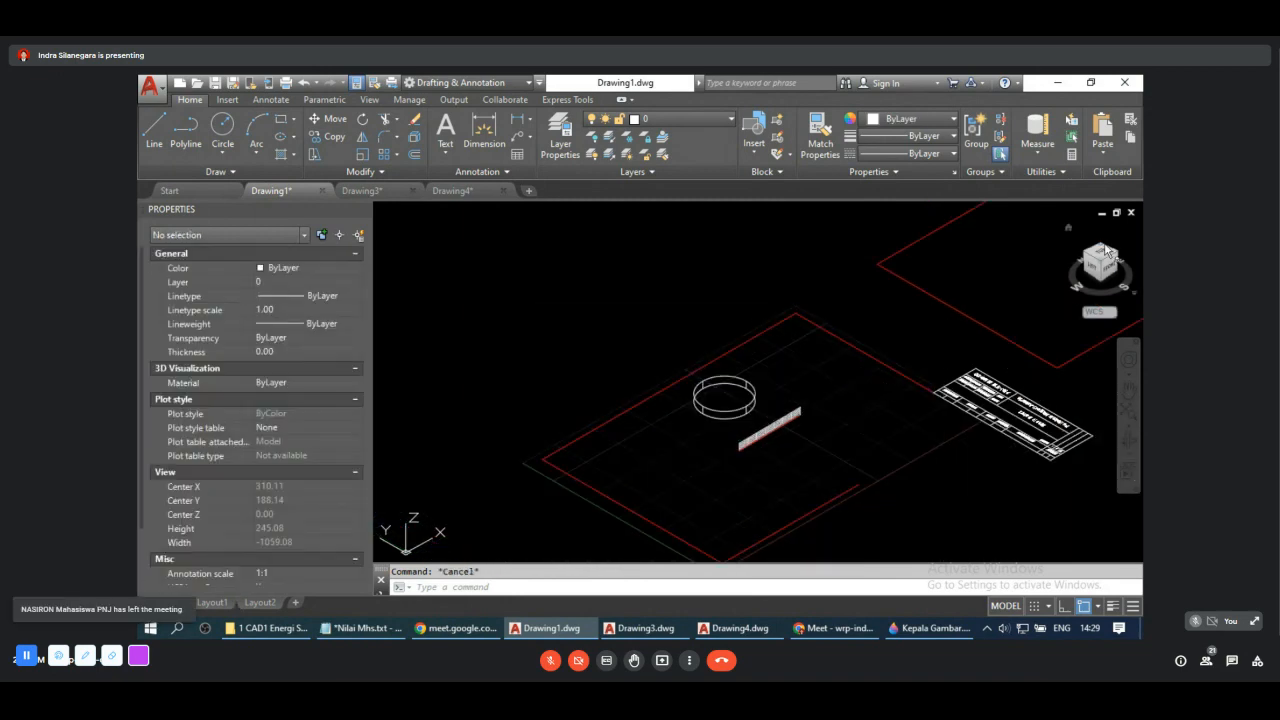
click(1102, 256)
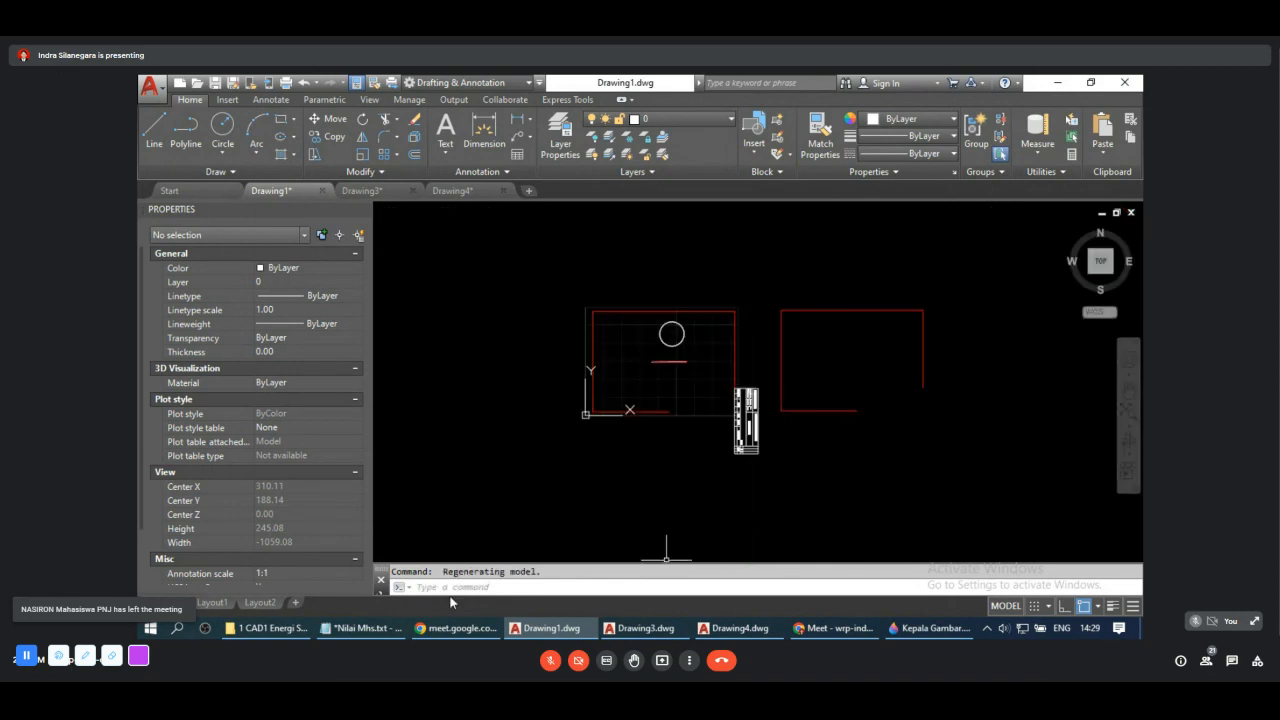
Step: Switch to the Google Meet call in Chrome, mute the microphone and turn it back on
click(835, 628)
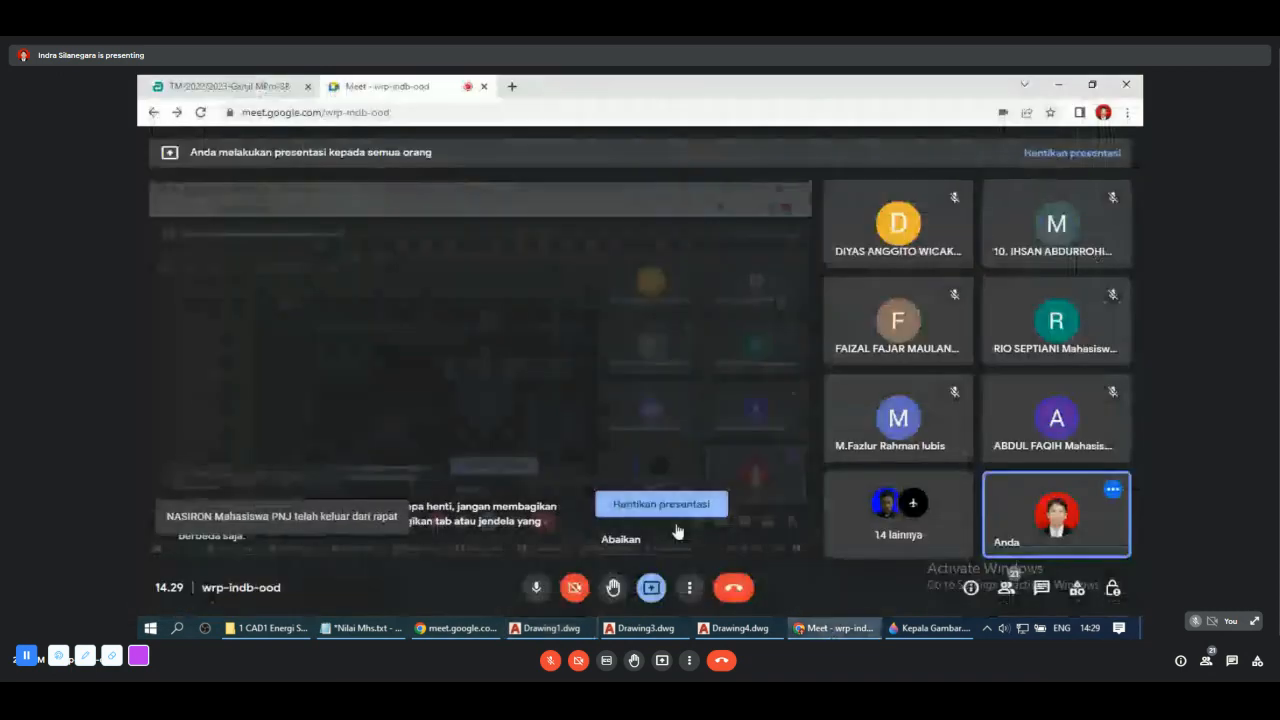
click(538, 590)
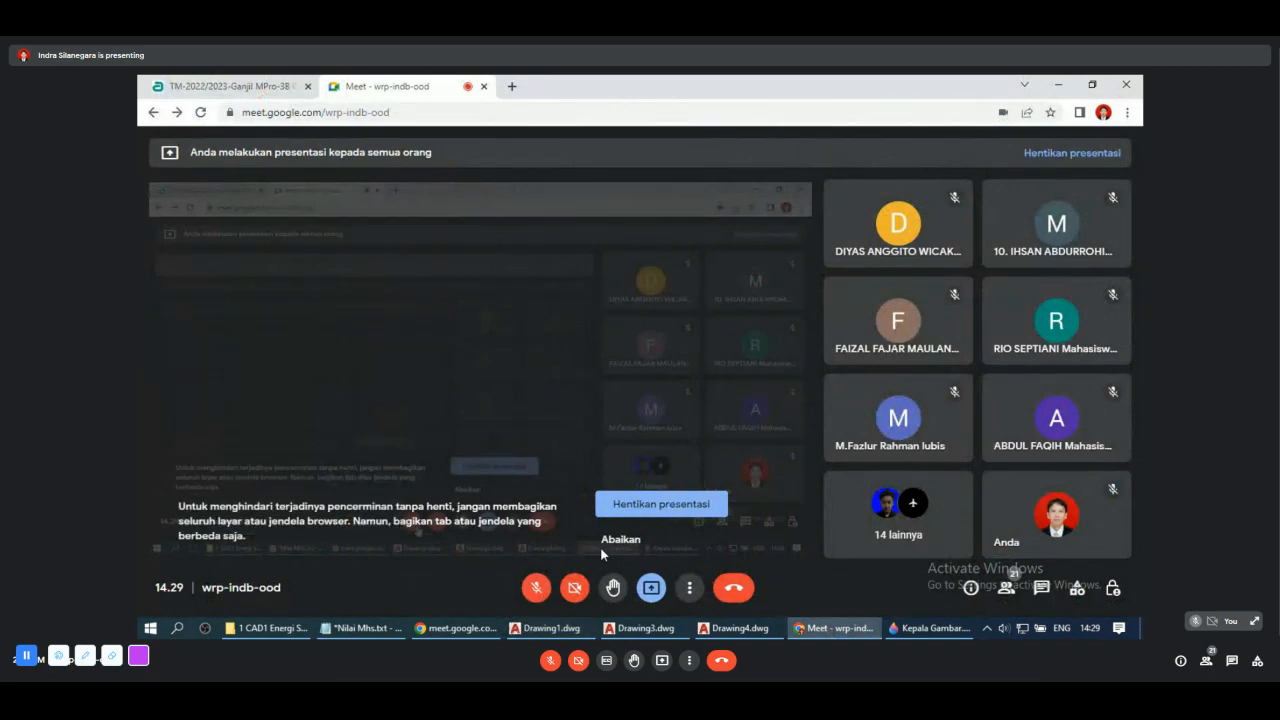
click(541, 591)
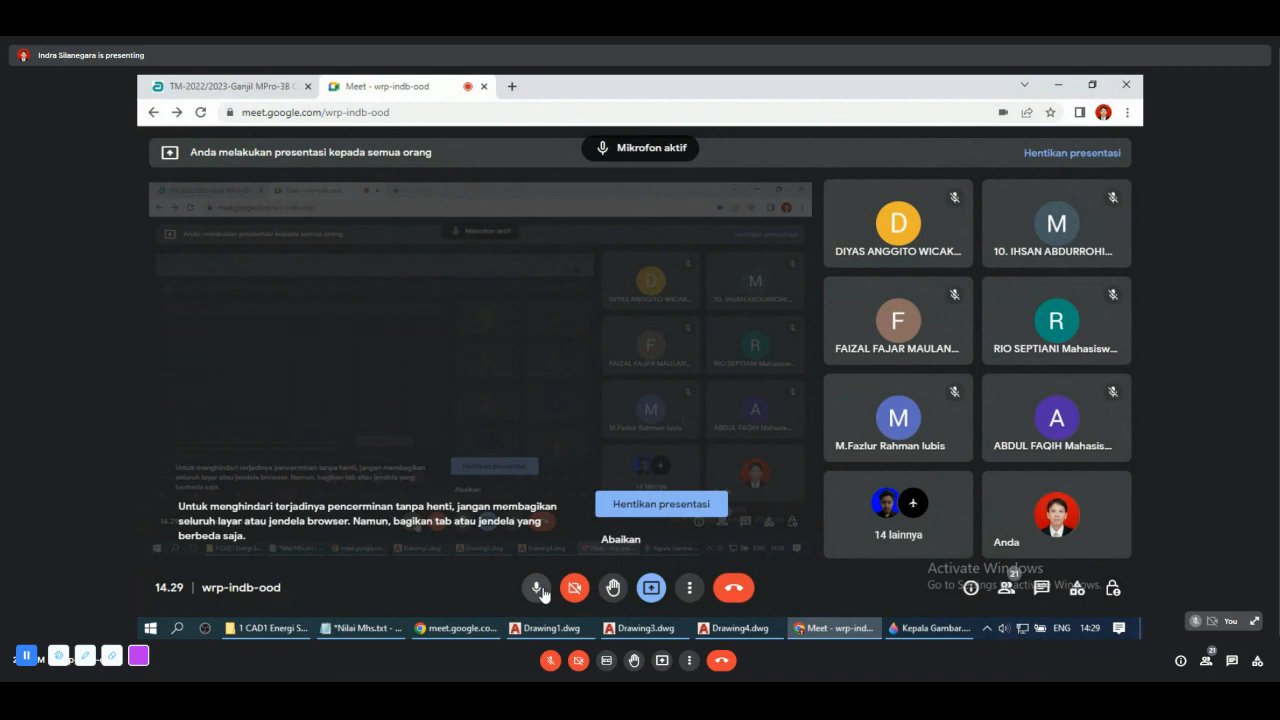